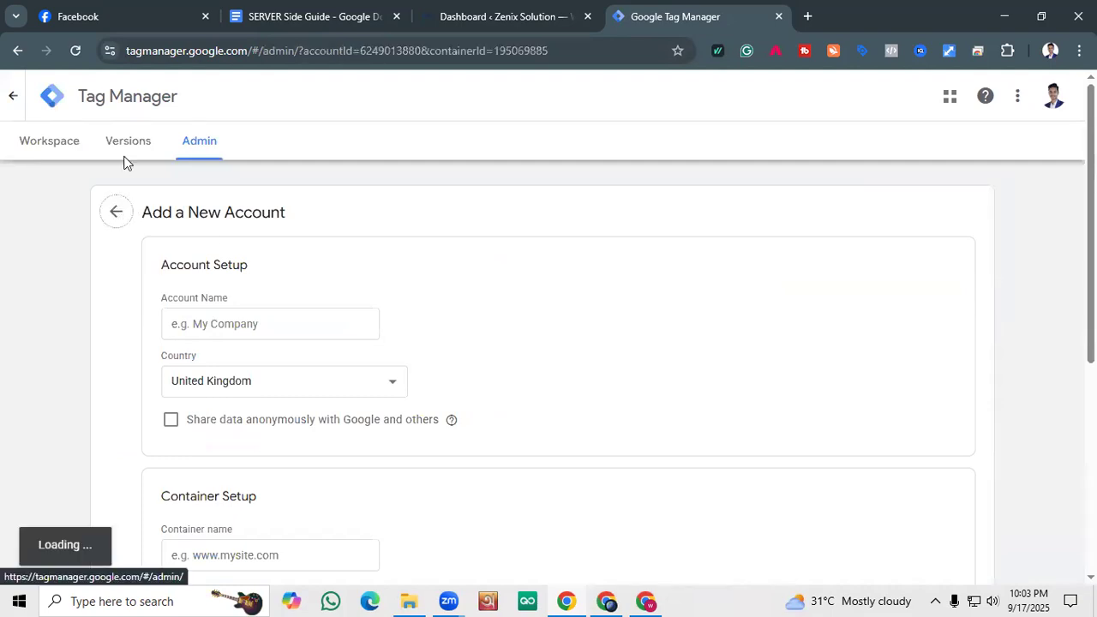
Go back to the list of all Tag Manager accounts and check the site's domain on the WordPress dashboard.
click(66, 149)
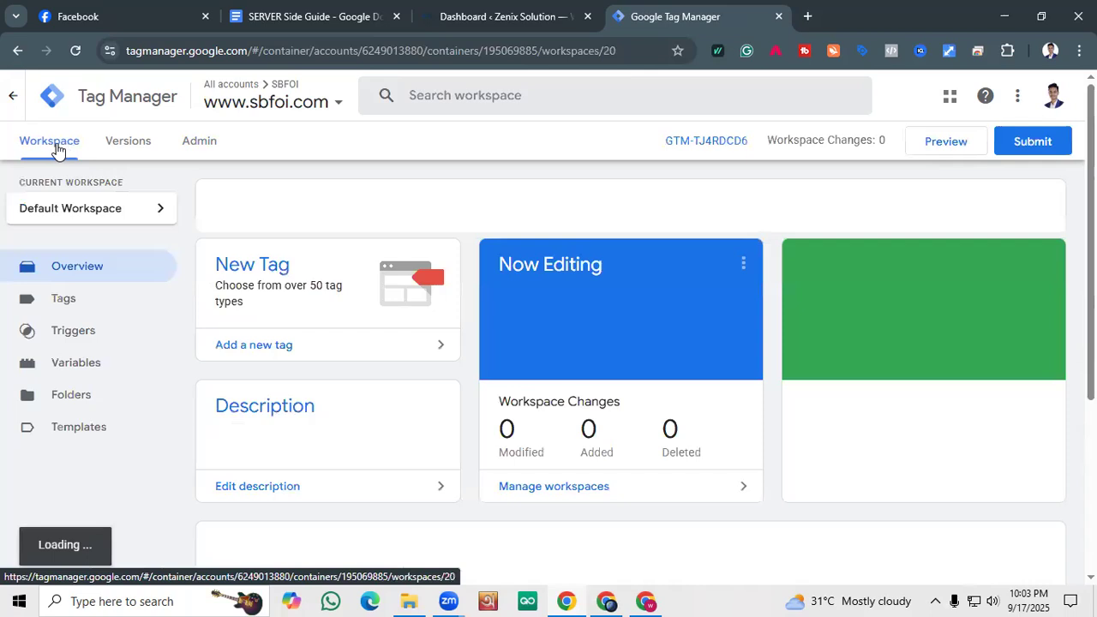
click(41, 101)
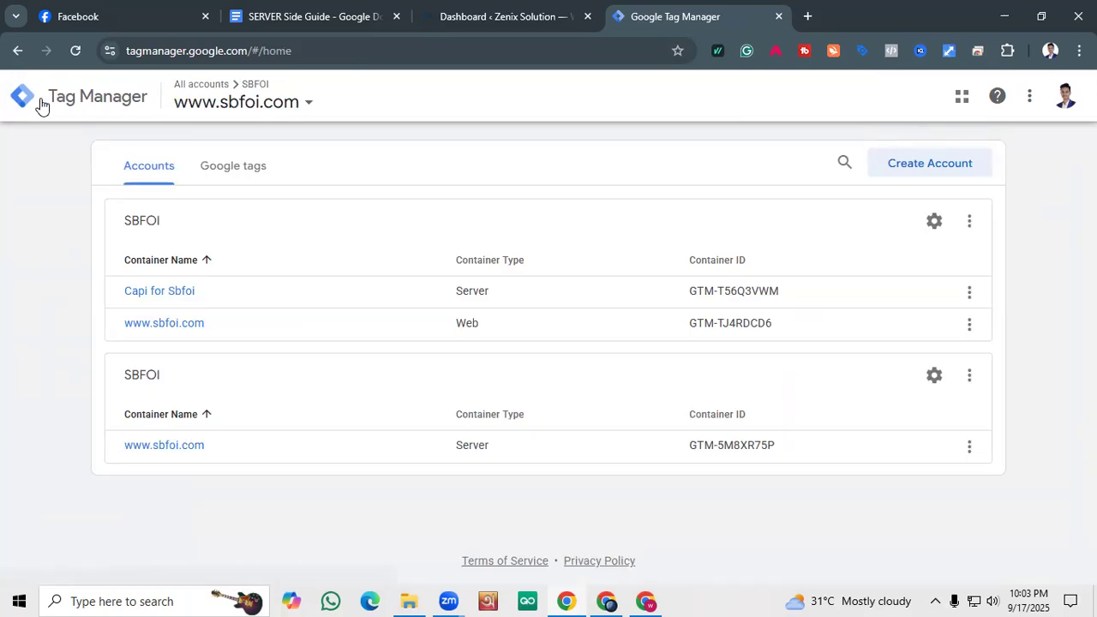
click(467, 14)
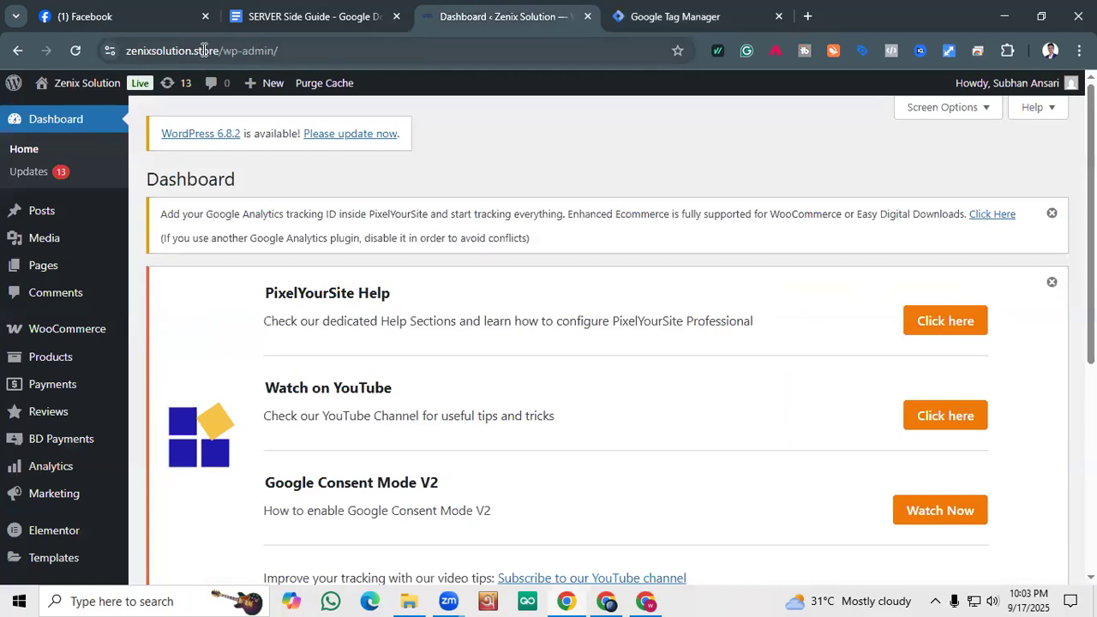
click(636, 8)
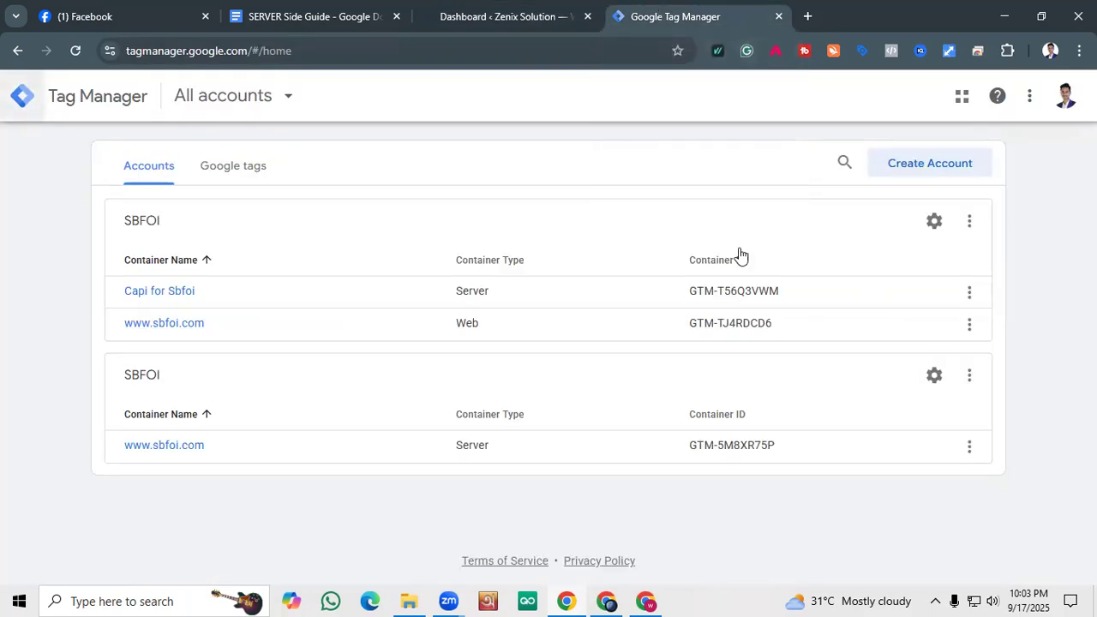
Start creating a new Tag Manager account and name it Zenix Solution.
click(922, 164)
click(319, 319)
click(345, 319)
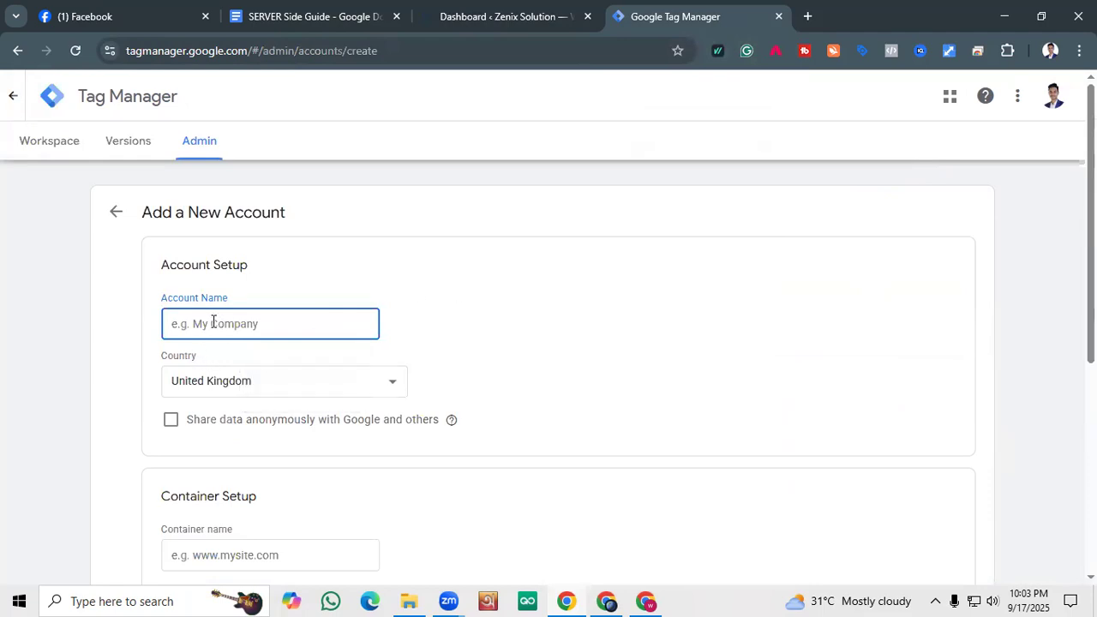
text(Z)
key(BackSpace)
text(ZE)
text(enix S)
text(olution)
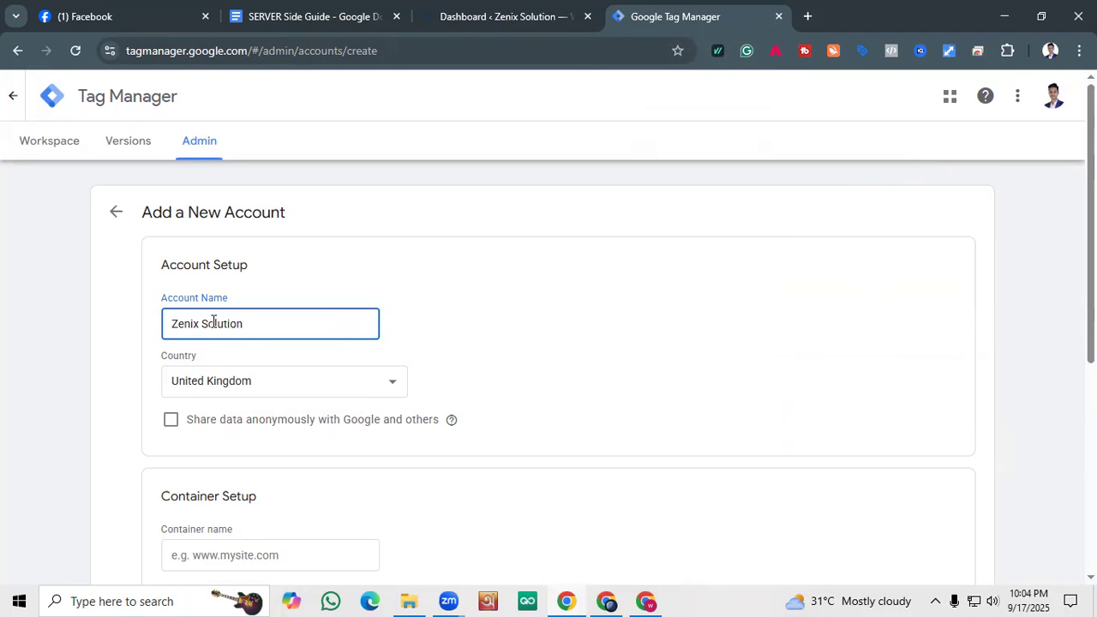
Set the account's country to Bangladesh and choose Web as the container's target platform.
click(171, 387)
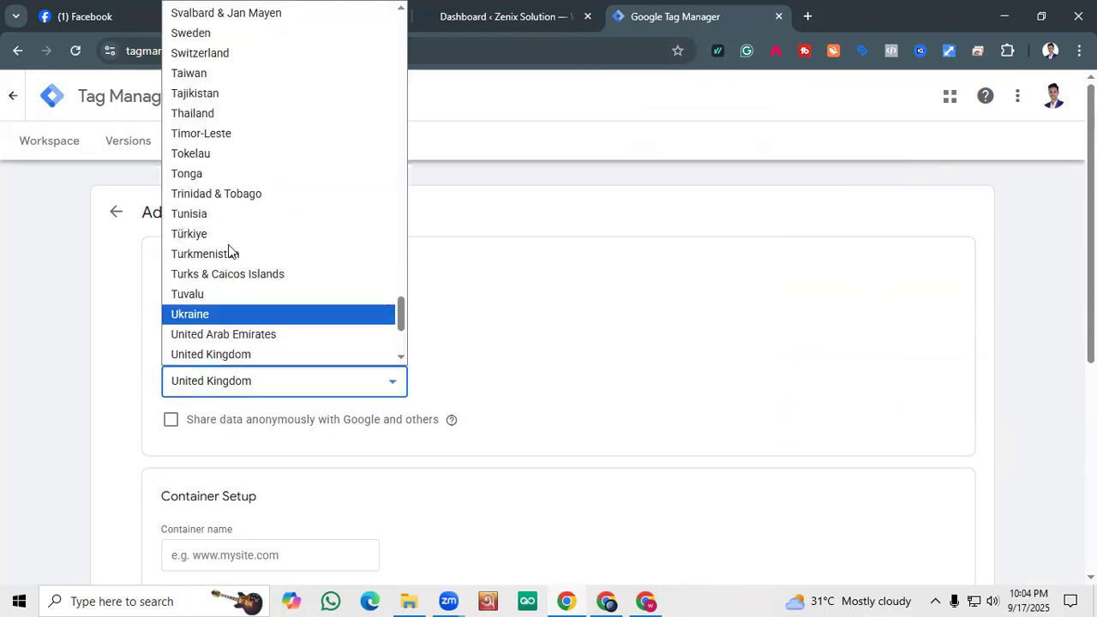
scroll(219, 204, up, 20)
scroll(217, 191, up, 10)
click(241, 251)
scroll(309, 284, down, 1)
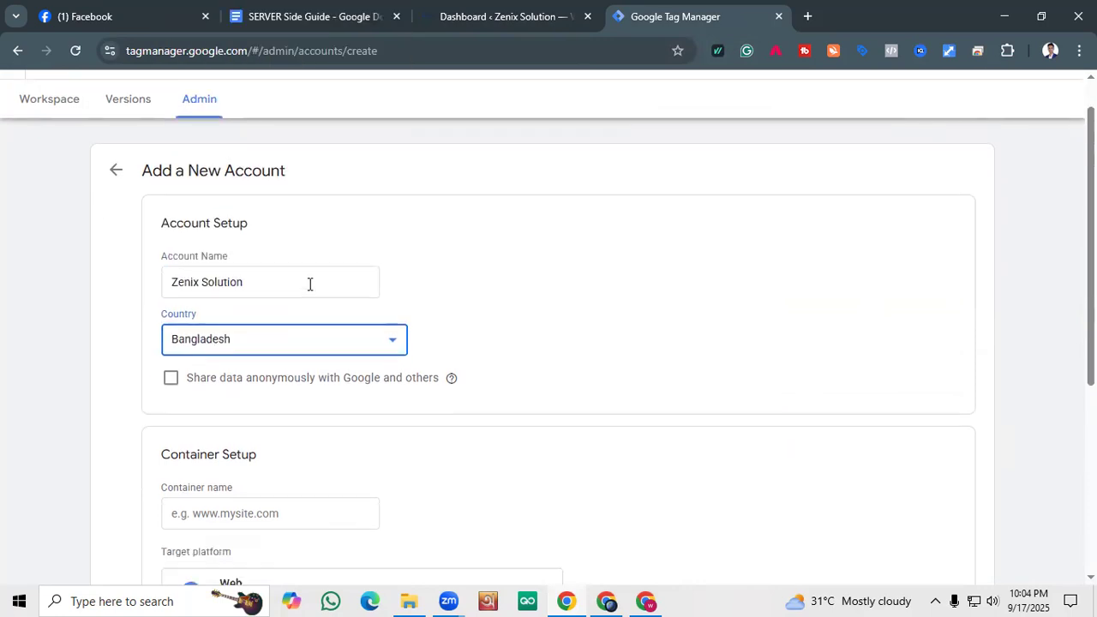
scroll(309, 284, down, 1)
click(248, 394)
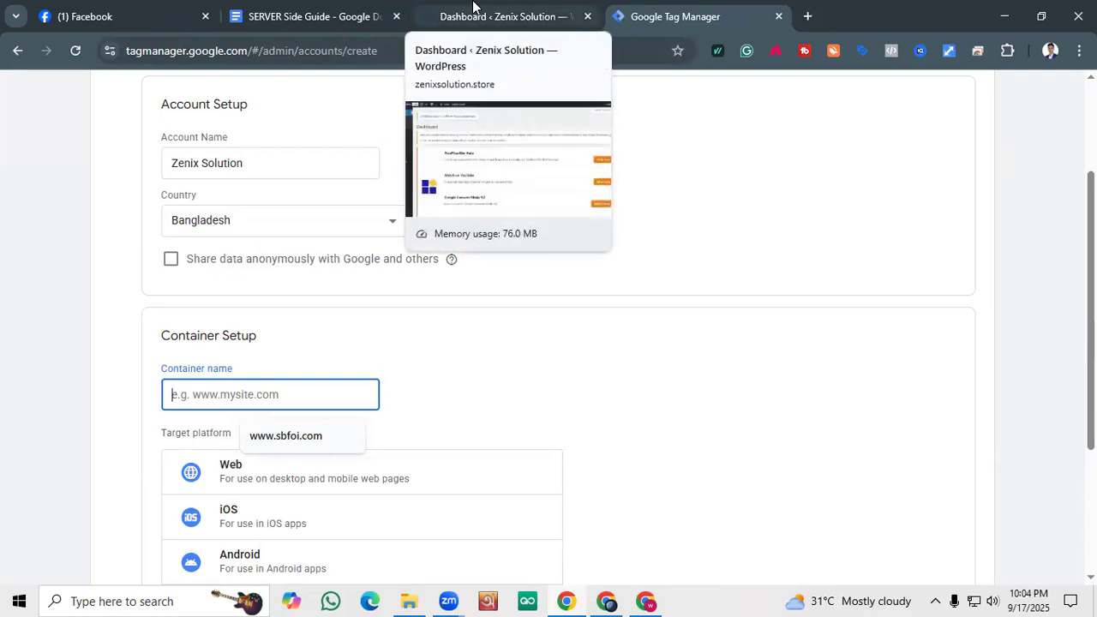
click(205, 484)
Review the account setup and compare the available target platforms, including Web and Server.
scroll(367, 395, down, 2)
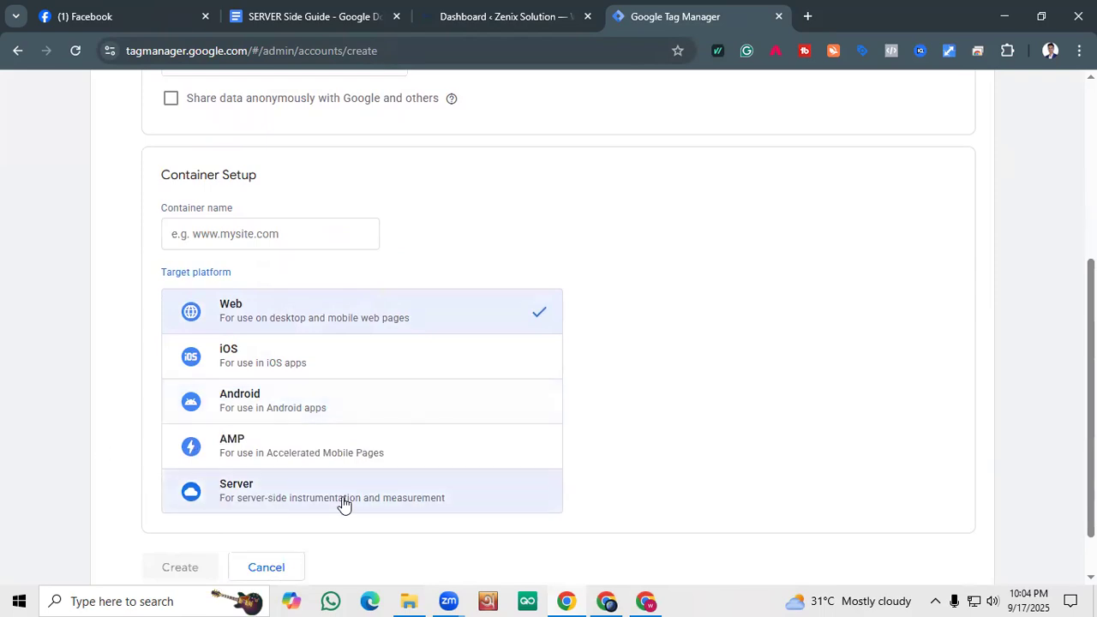
scroll(343, 503, up, 1)
scroll(434, 371, up, 2)
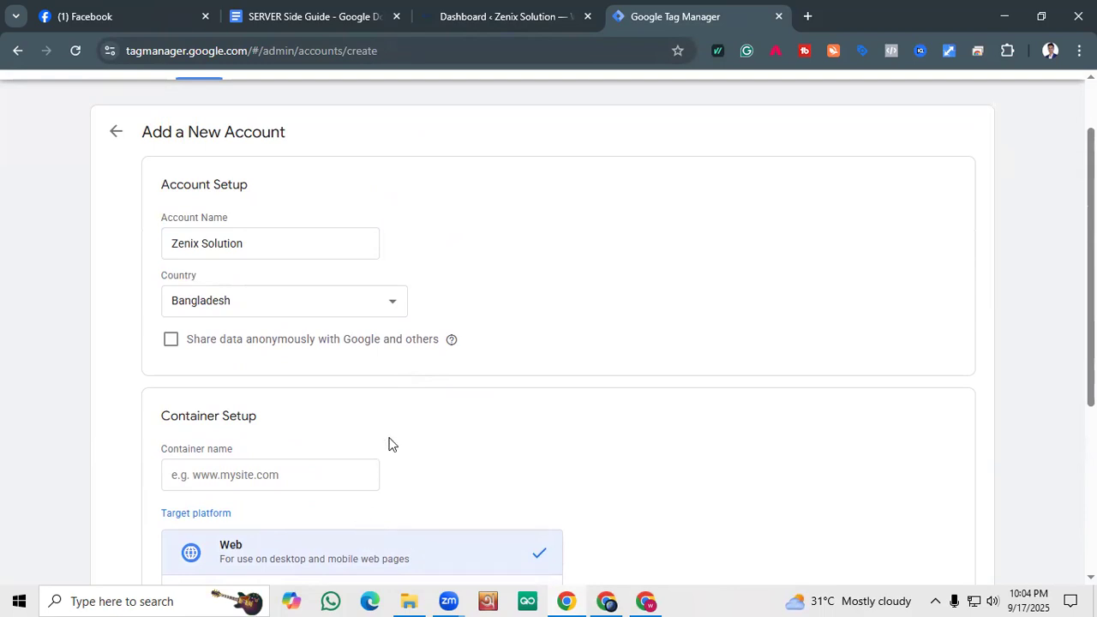
scroll(386, 447, down, 3)
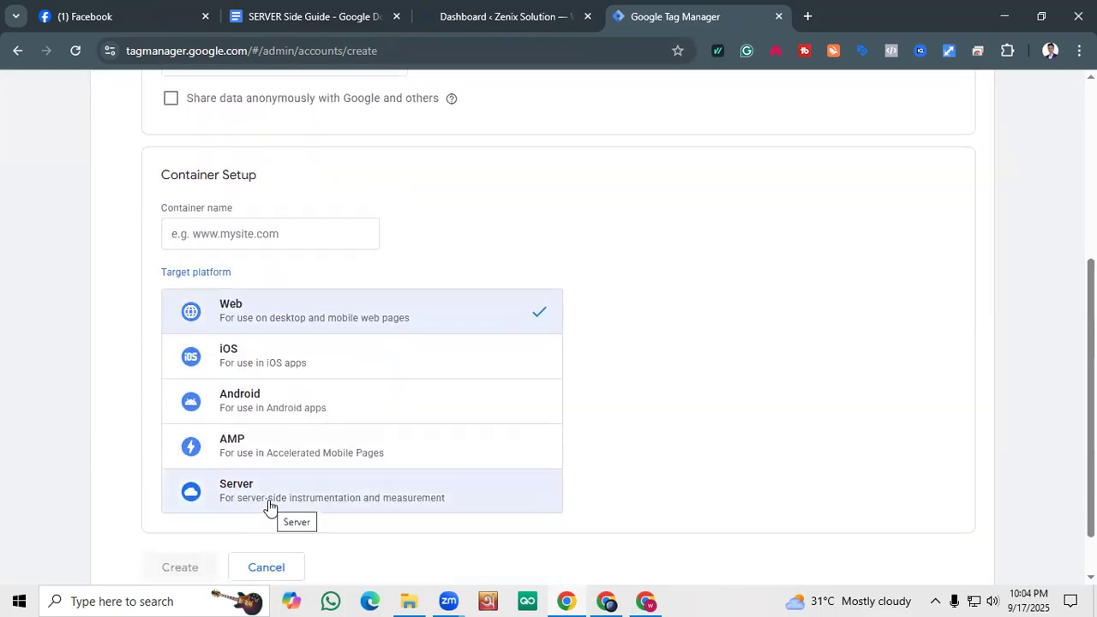
scroll(343, 522, up, 3)
scroll(362, 519, down, 2)
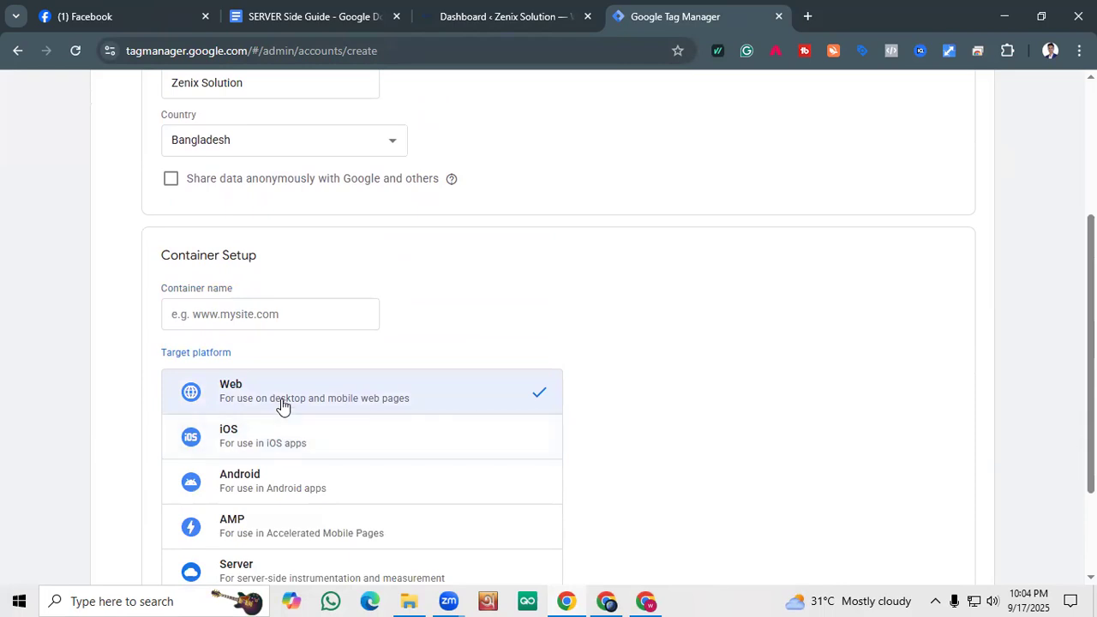
scroll(282, 404, down, 1)
scroll(239, 511, up, 1)
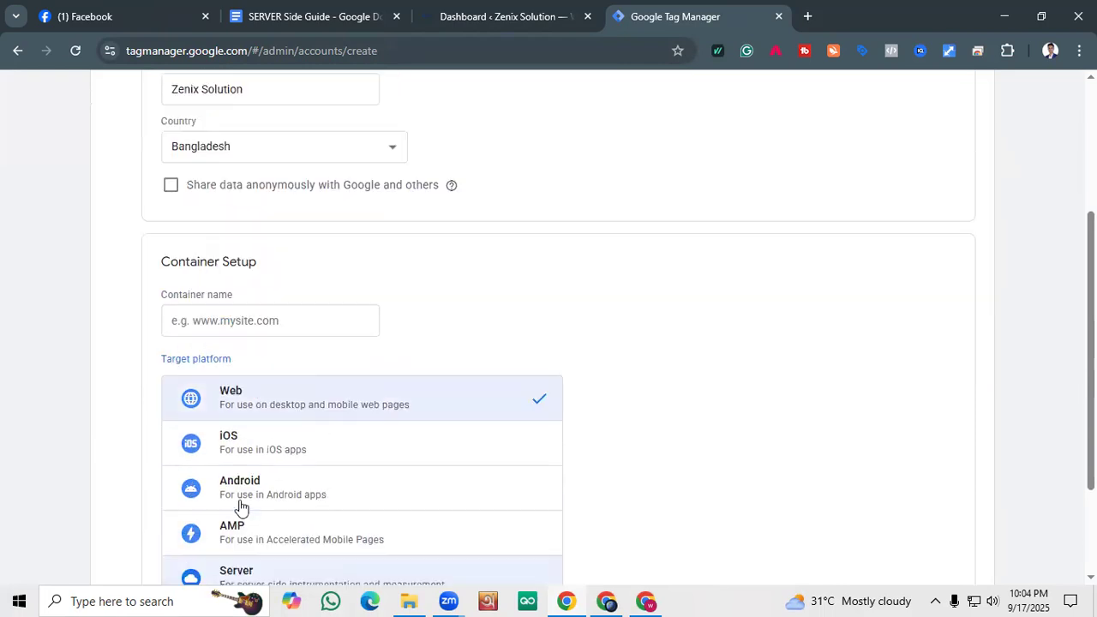
scroll(244, 497, up, 2)
Copy the domain zenixsolution.store from the address of the WordPress dashboard.
click(210, 474)
click(493, 16)
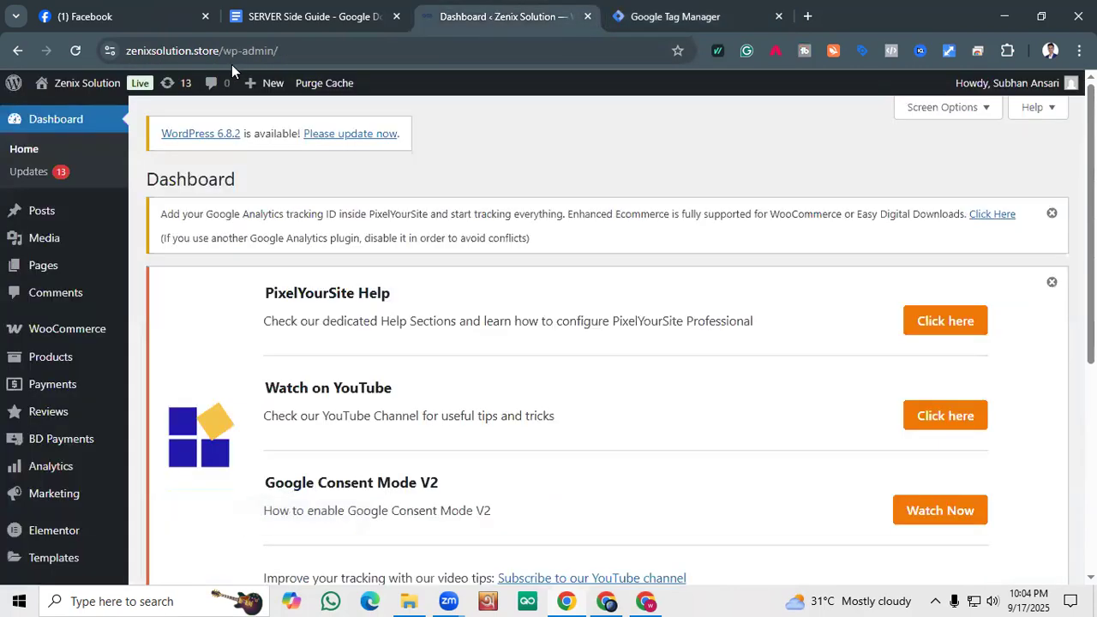
click(215, 51)
click(257, 52)
drag(264, 51, 172, 52)
right_click(173, 53)
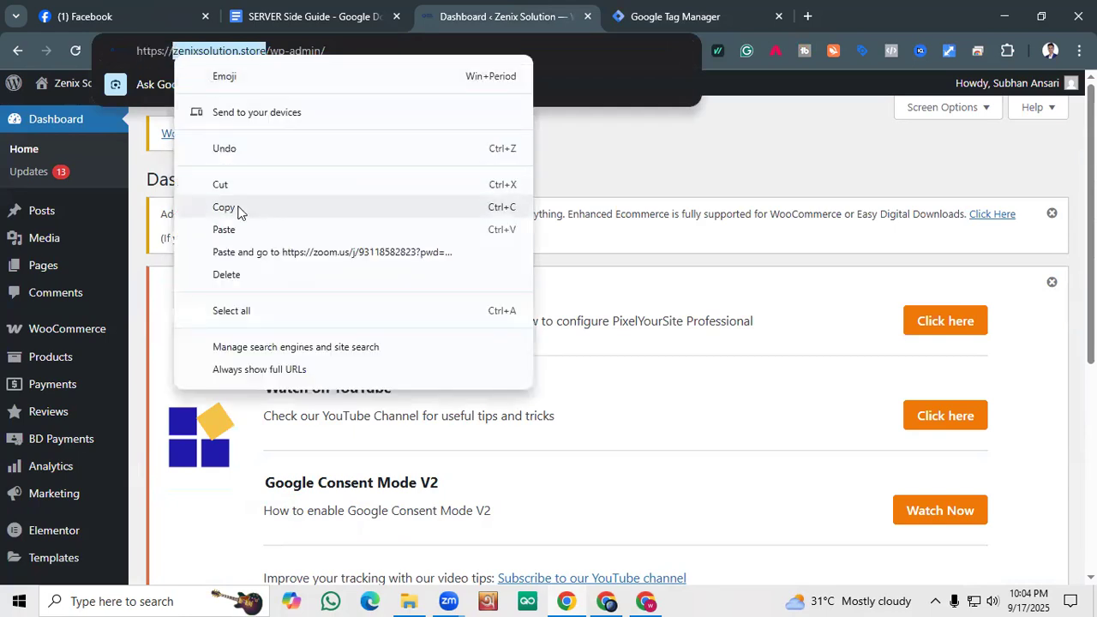
click(226, 207)
click(685, 14)
click(262, 474)
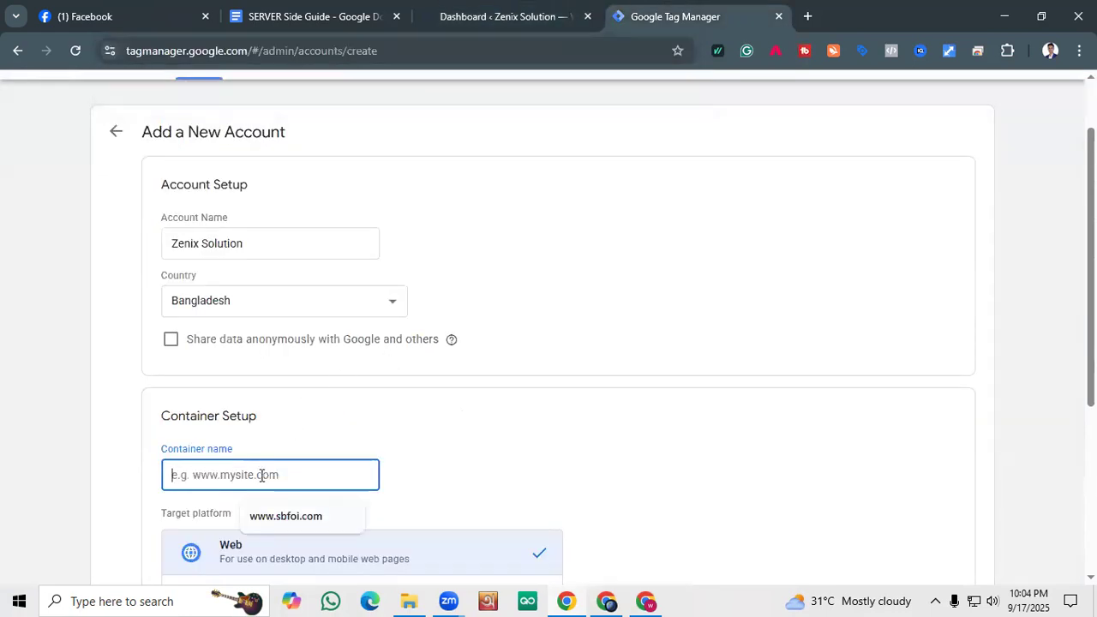
text(www.)
key(ctrl+v)
Create the account and container, accepting the GDPR data processing terms and the Terms of Service Agreement.
scroll(412, 355, down, 3)
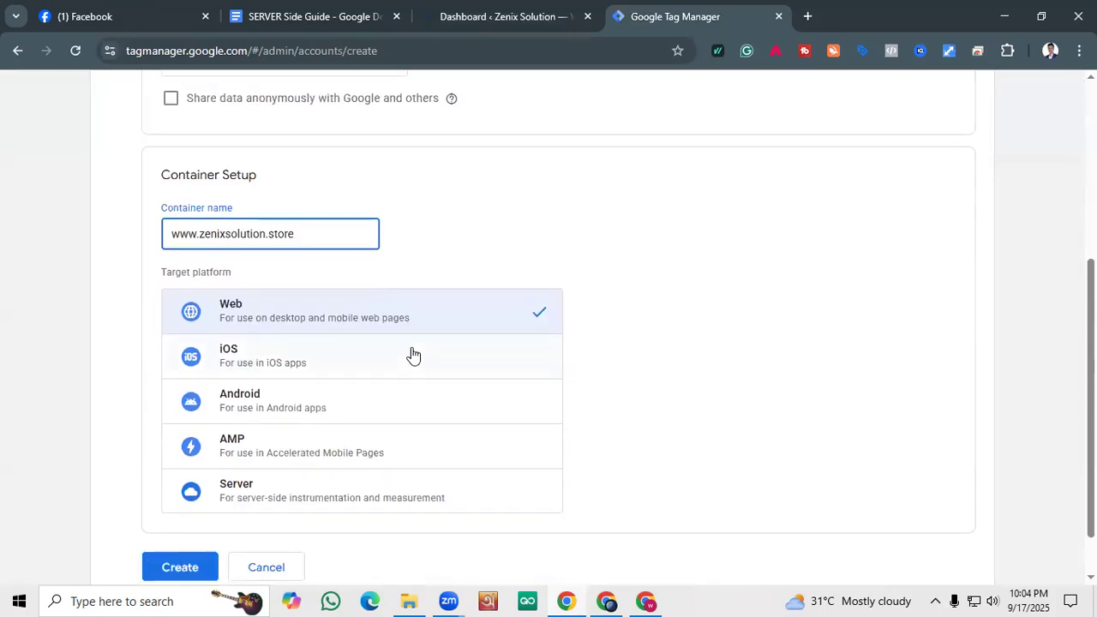
scroll(343, 394, down, 1)
click(209, 508)
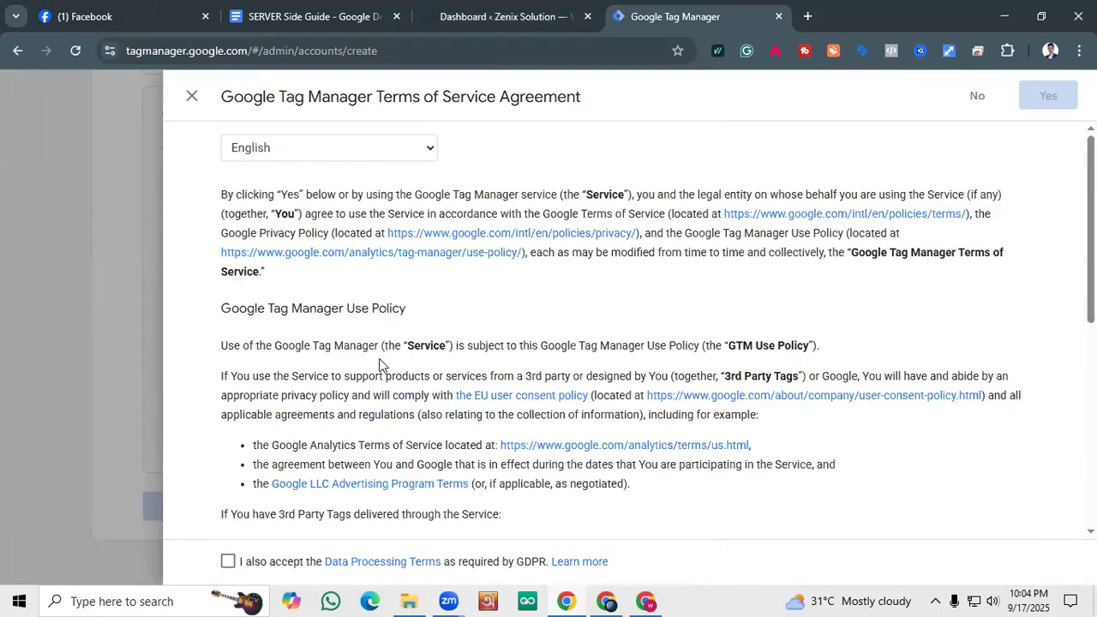
scroll(469, 355, down, 6)
click(228, 562)
click(1049, 96)
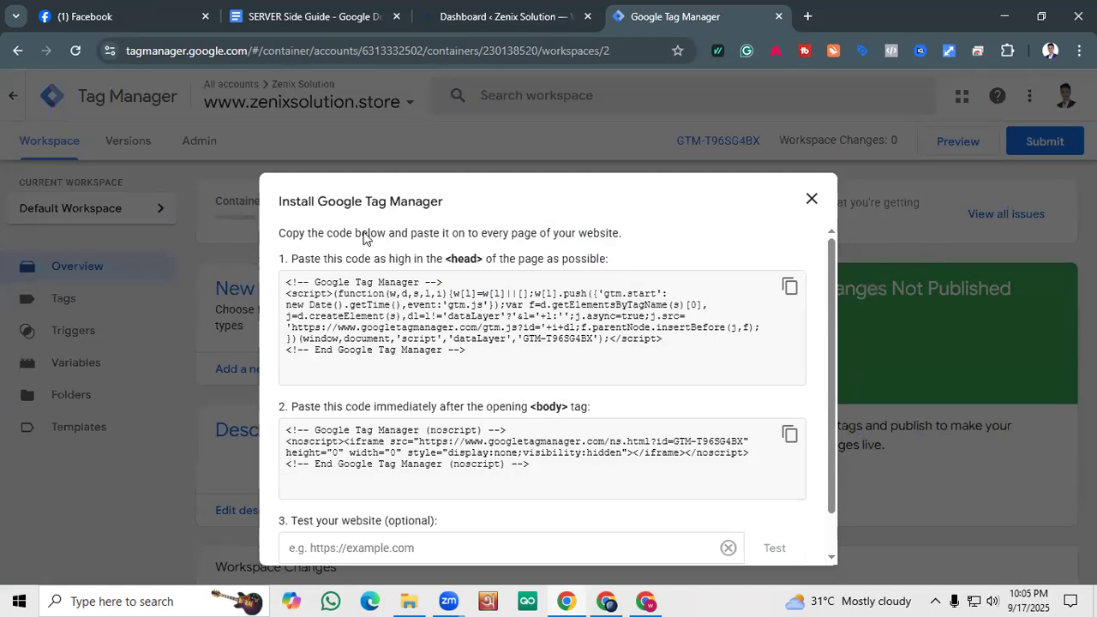
Look through the head and body installation snippets for the new web container.
scroll(492, 255, down, 1)
scroll(477, 293, up, 1)
scroll(477, 293, down, 1)
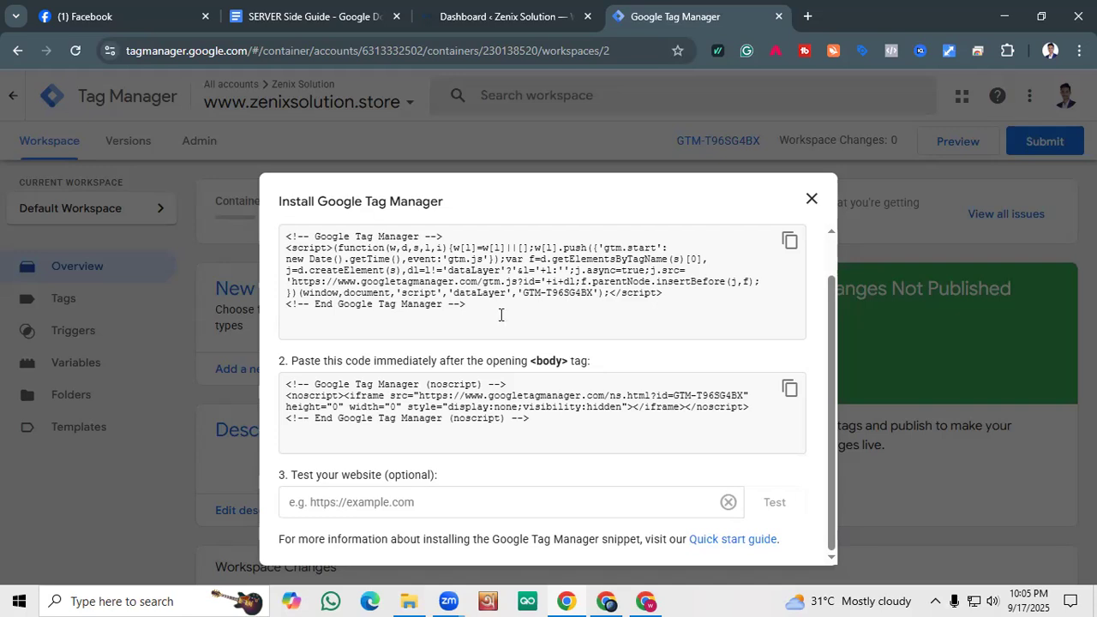
scroll(505, 337, up, 1)
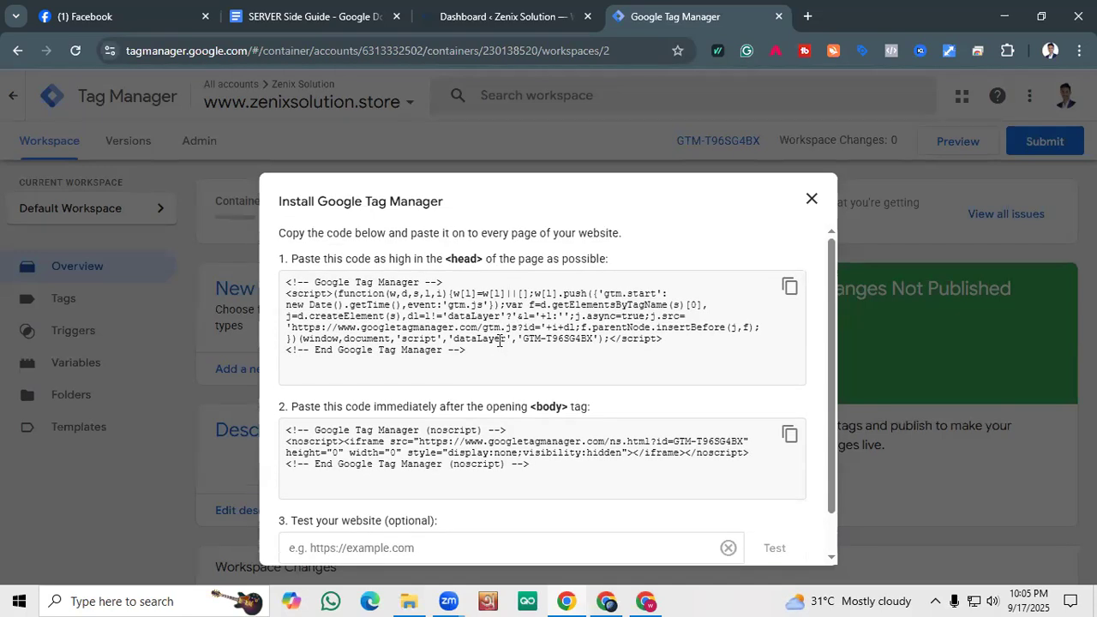
scroll(474, 288, down, 1)
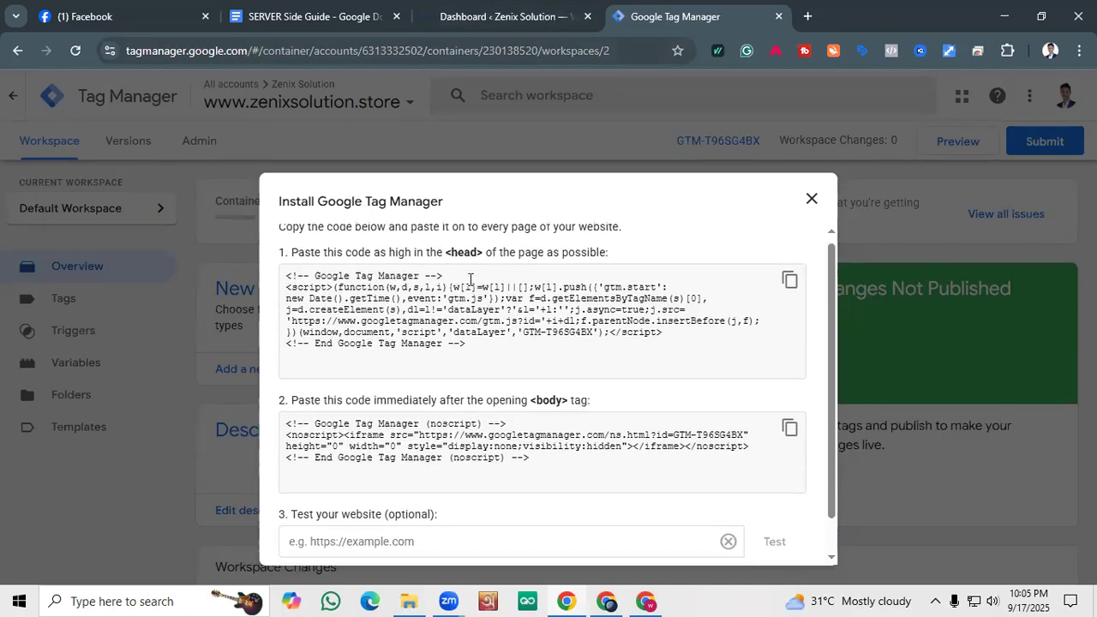
scroll(474, 277, up, 1)
Check the web+server container requirement under Step - 01 in the SERVER Side Guide document, and return to Tag Manager.
click(506, 16)
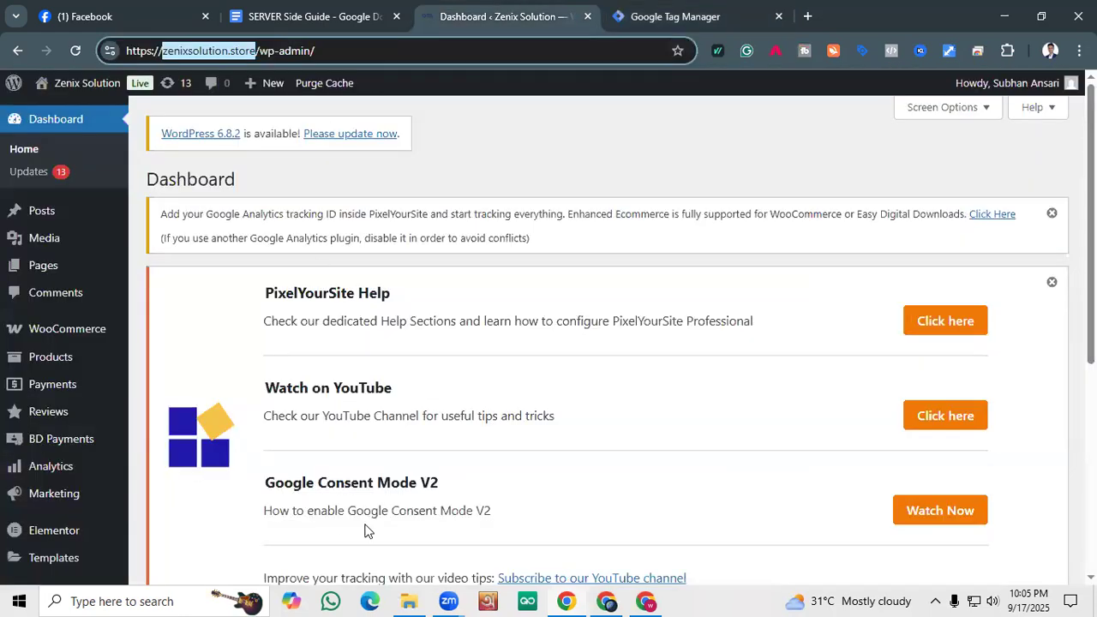
click(335, 16)
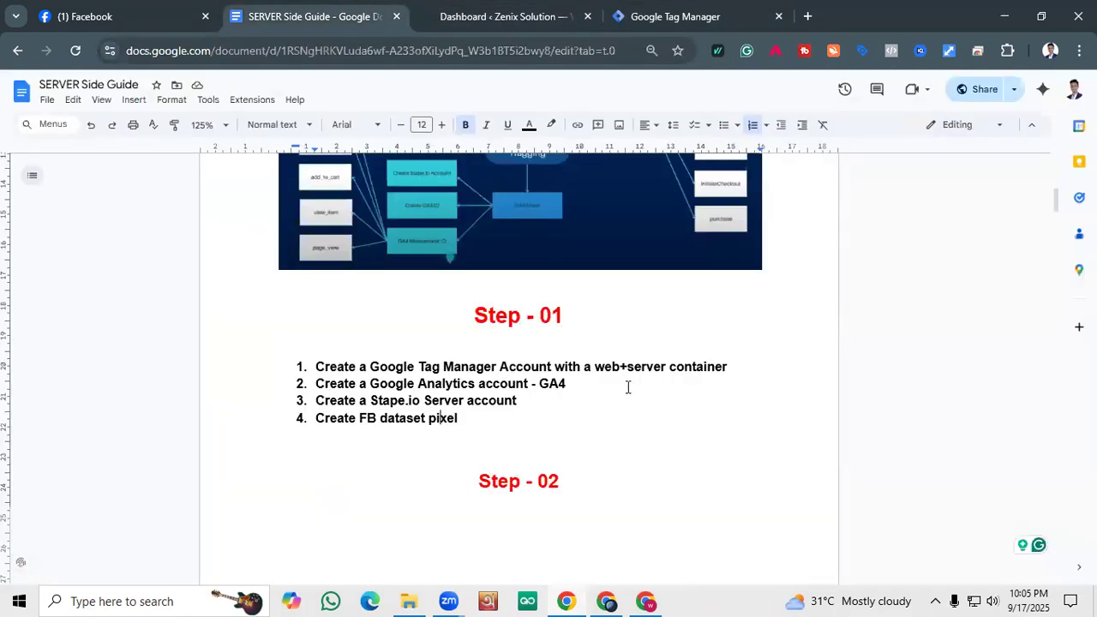
drag(595, 367, 730, 365)
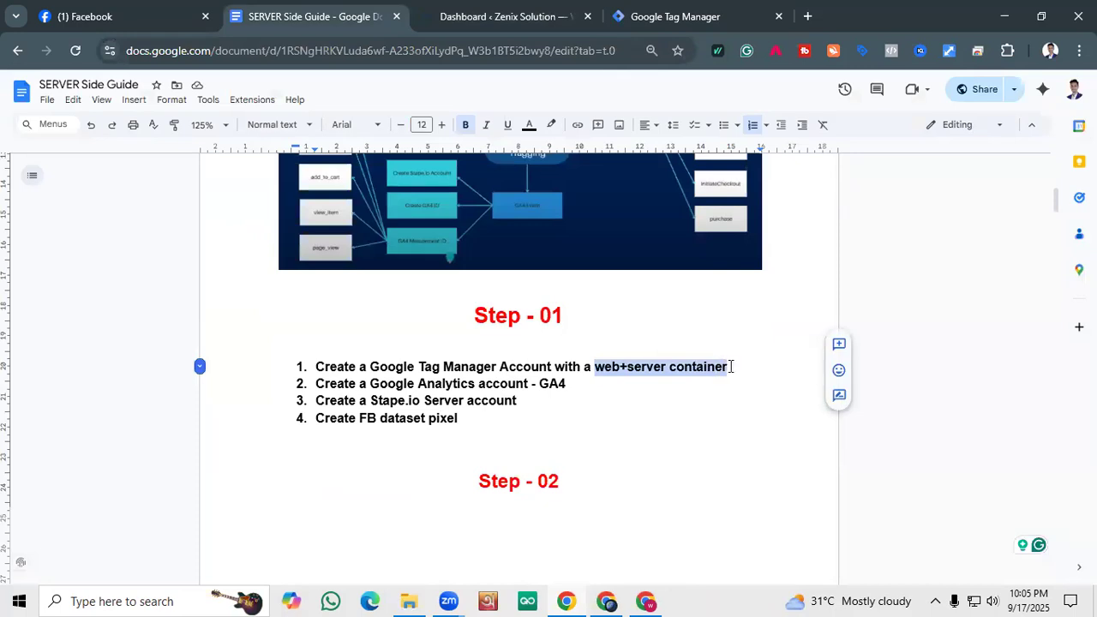
click(607, 414)
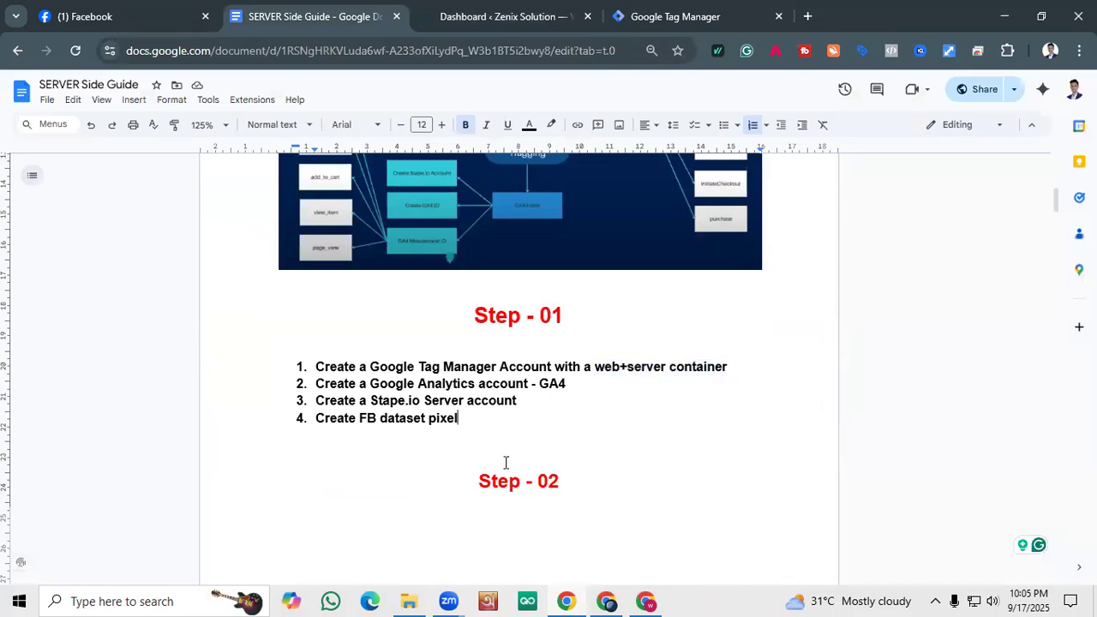
drag(627, 367, 715, 385)
click(654, 416)
click(612, 7)
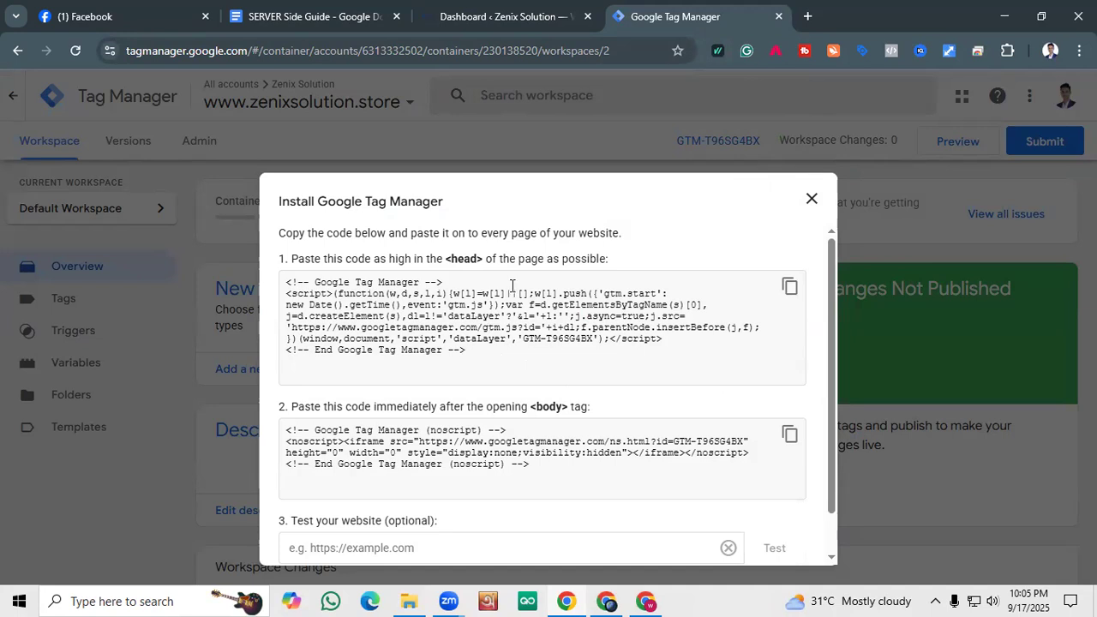
Highlight the Install Google Tag Manager instructions, including the line about adding the code to every page, and clear the selection.
drag(278, 232, 531, 531)
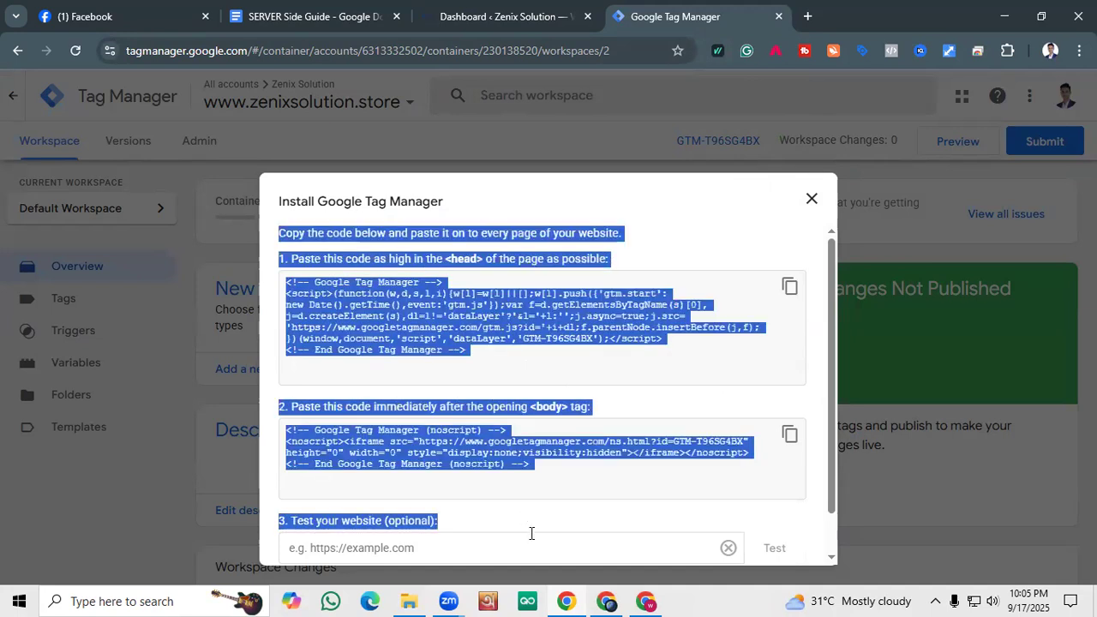
click(471, 230)
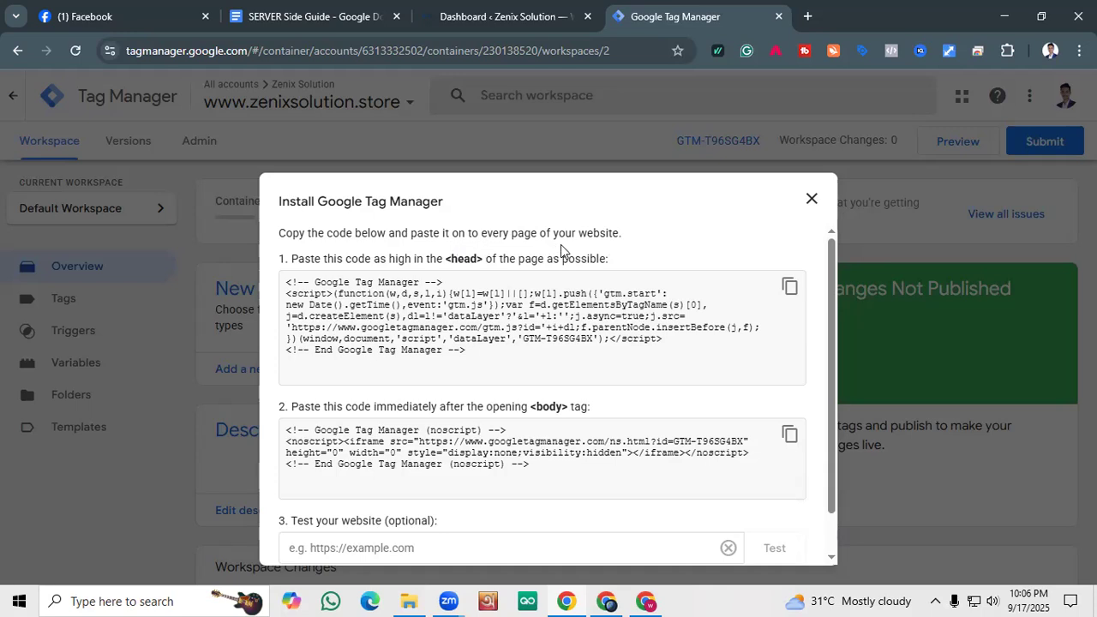
drag(634, 234, 285, 238)
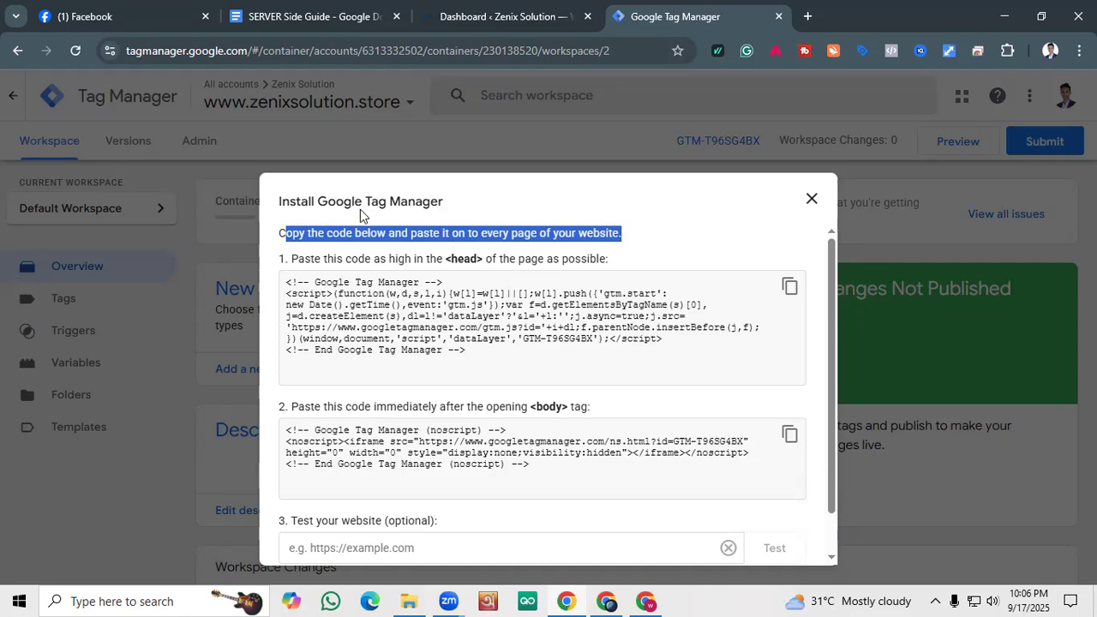
click(300, 257)
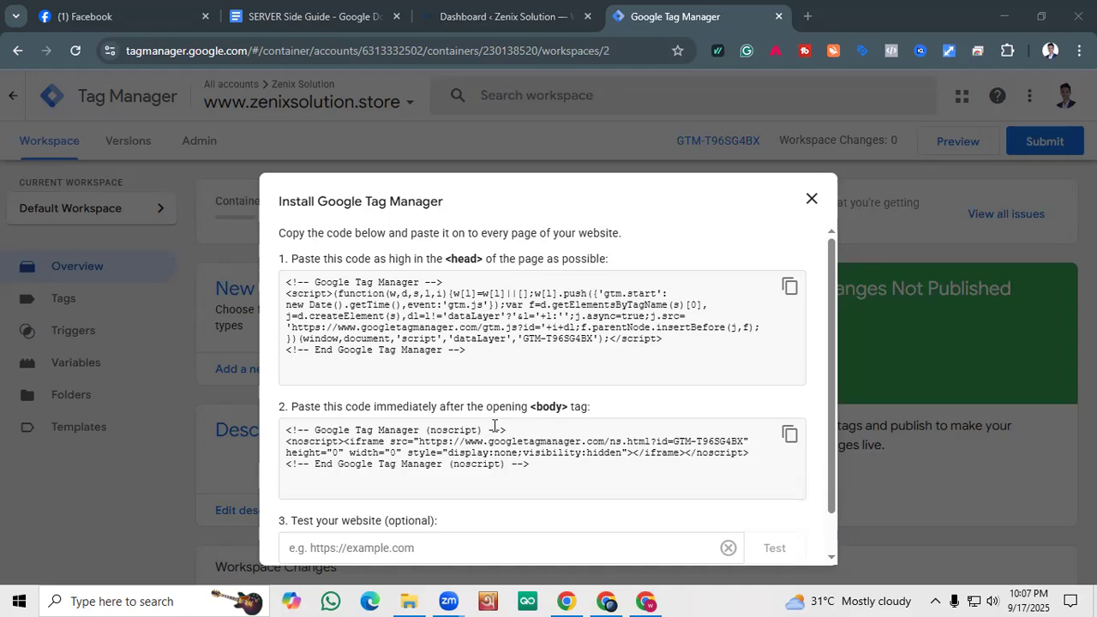
Close the installation instructions and reopen them from the container ID in the workspace.
click(811, 200)
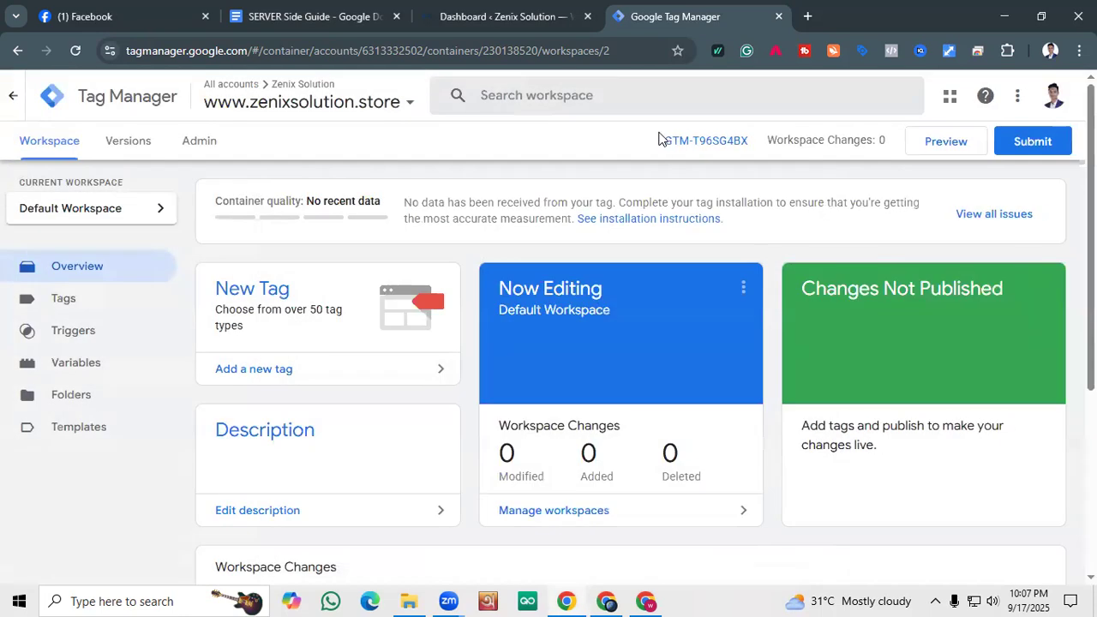
drag(665, 141, 748, 144)
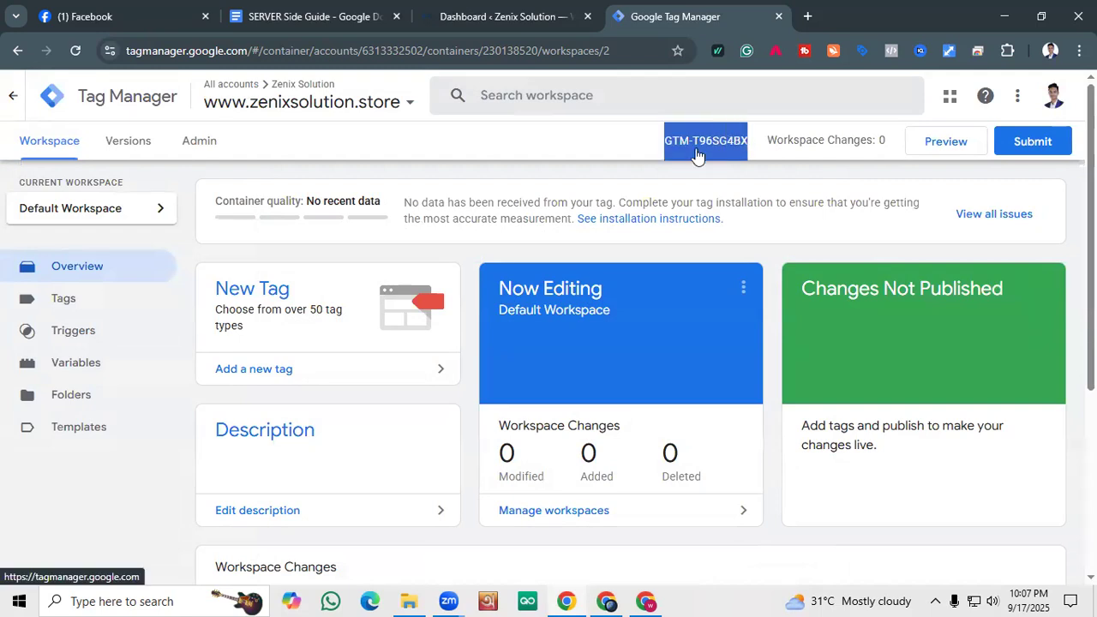
click(633, 141)
click(666, 140)
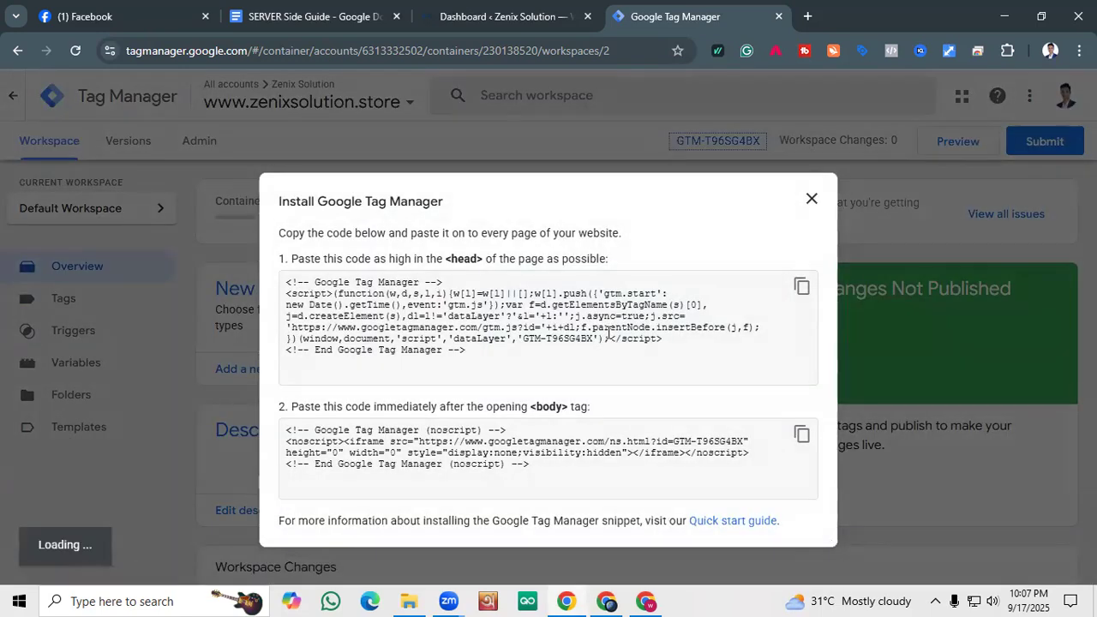
Highlight the container ID inside the head installation snippet, and close the installation instructions.
click(526, 338)
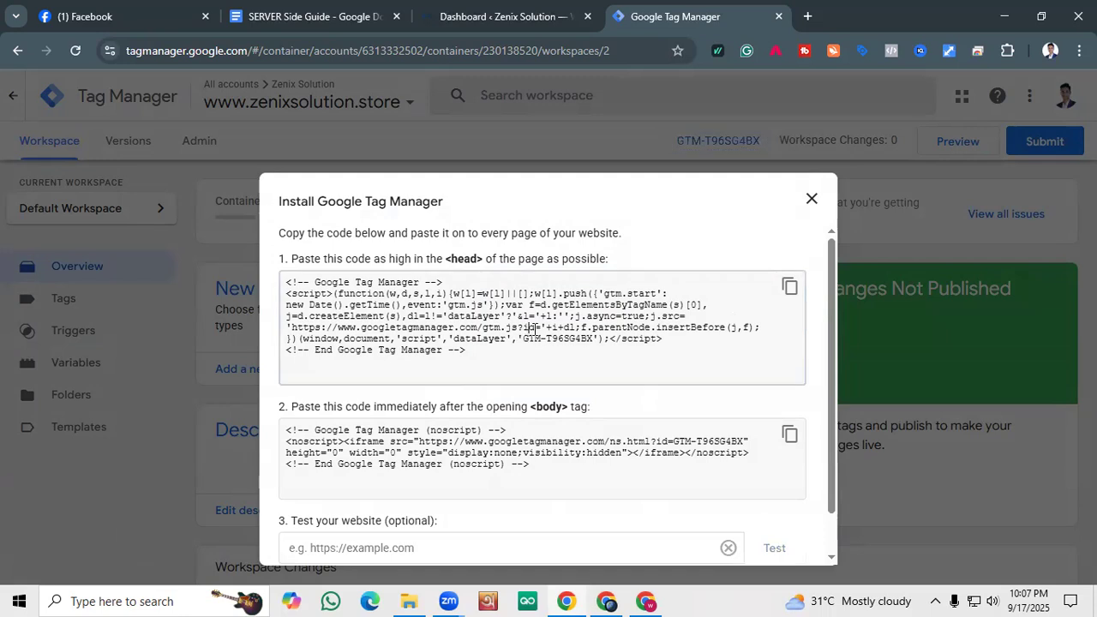
drag(526, 339, 593, 343)
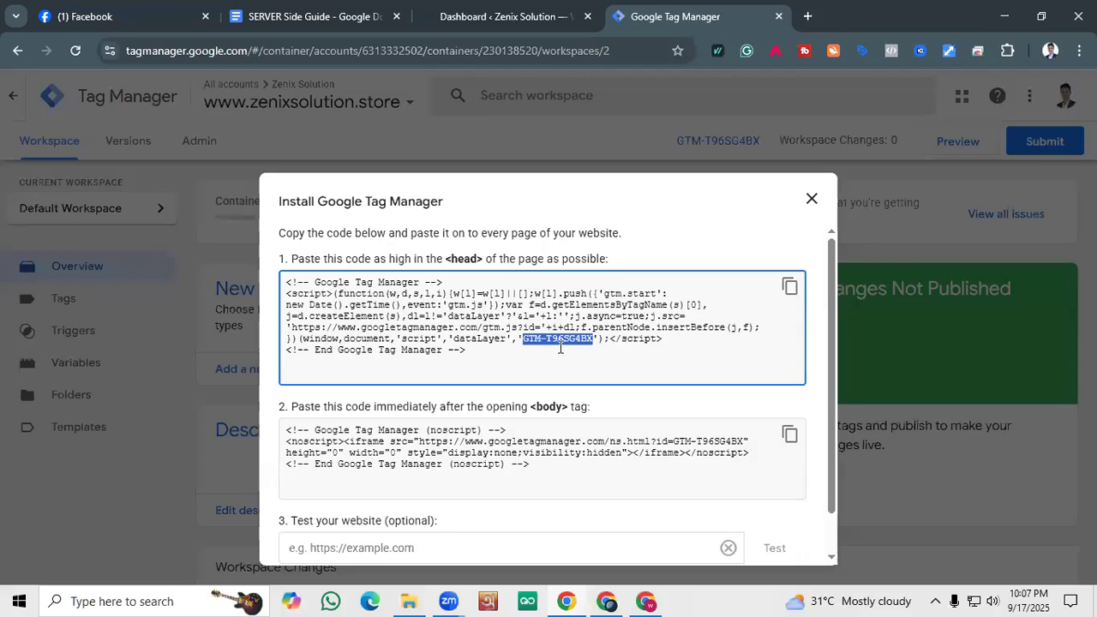
click(810, 198)
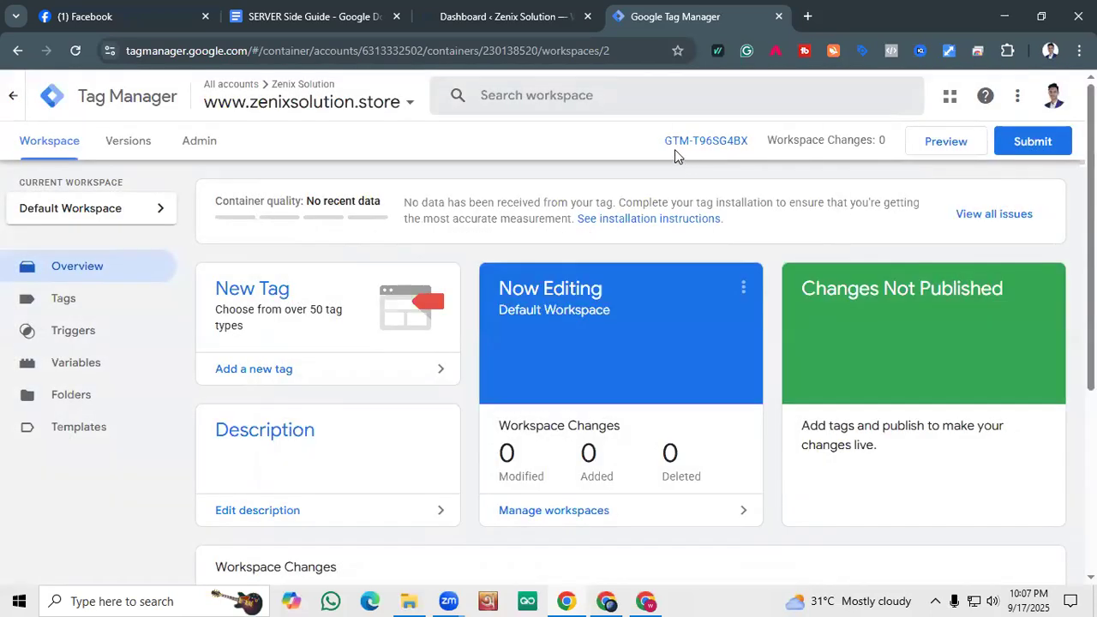
Highlight the container ID shown above the workspace overview, and clear the selection.
drag(661, 144, 746, 147)
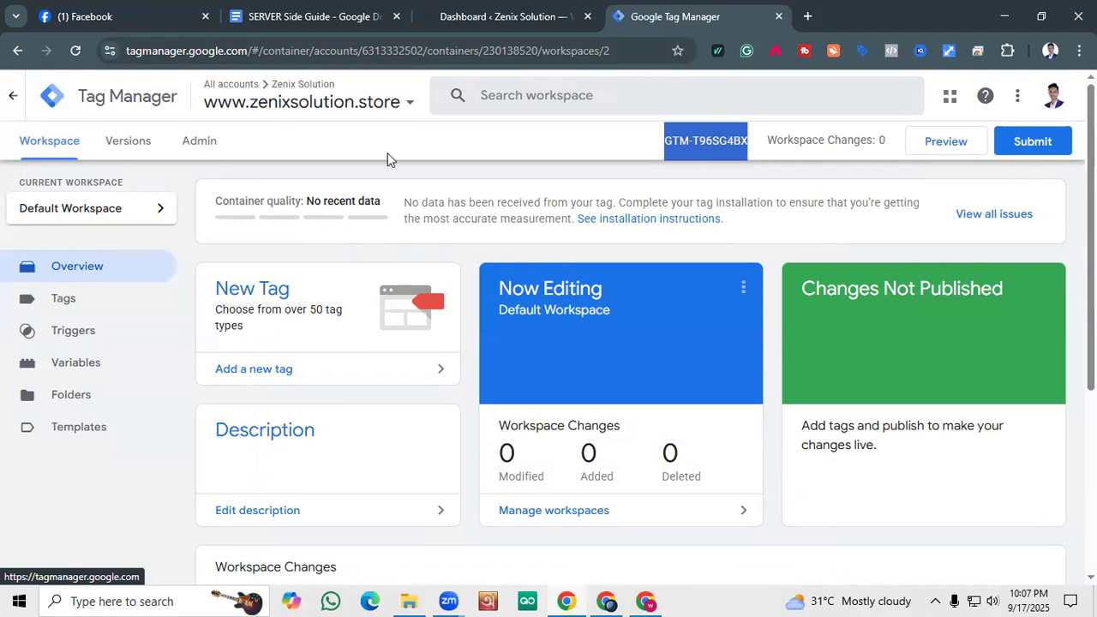
key(alt+Tab)
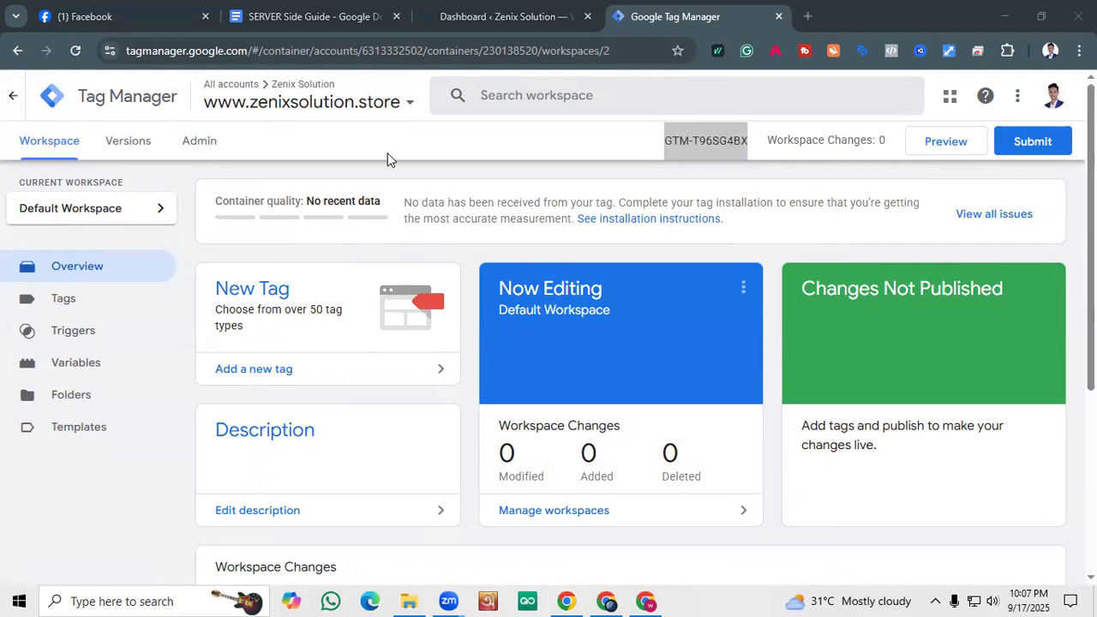
key(alt+Tab)
click(631, 144)
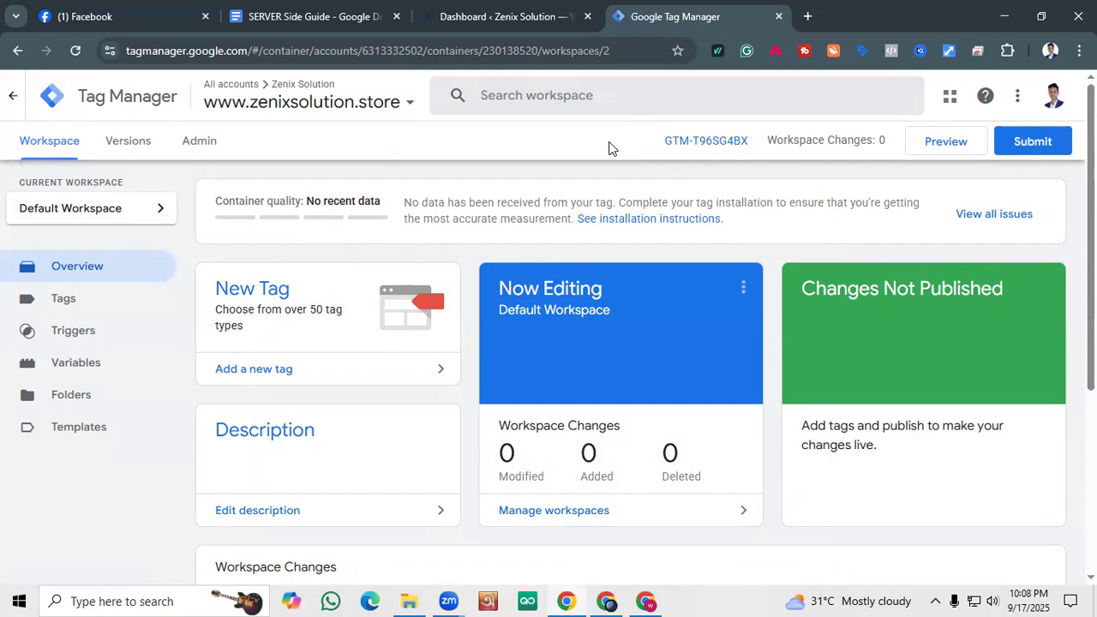
drag(652, 140, 752, 140)
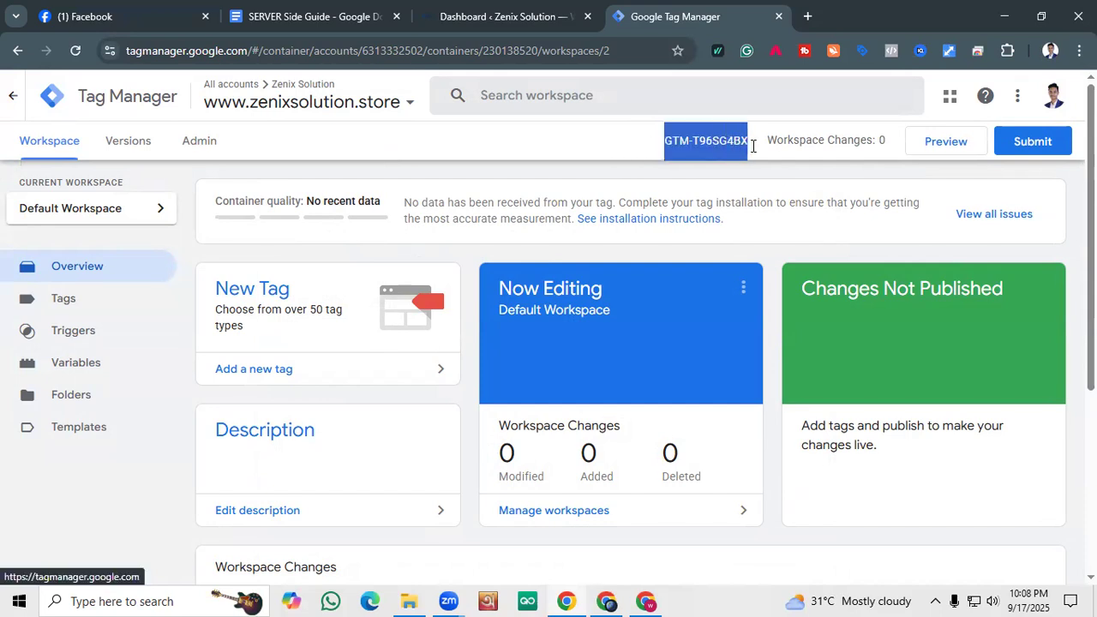
click(638, 144)
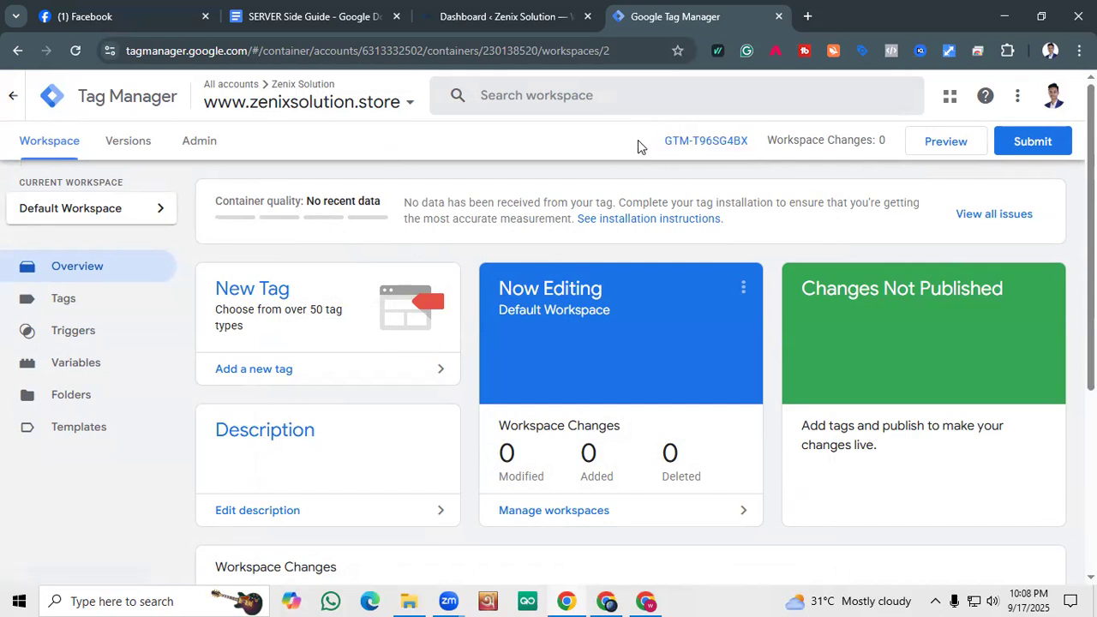
Switch to the Zenix Solution WordPress dashboard and open the page for adding a new plugin.
click(539, 6)
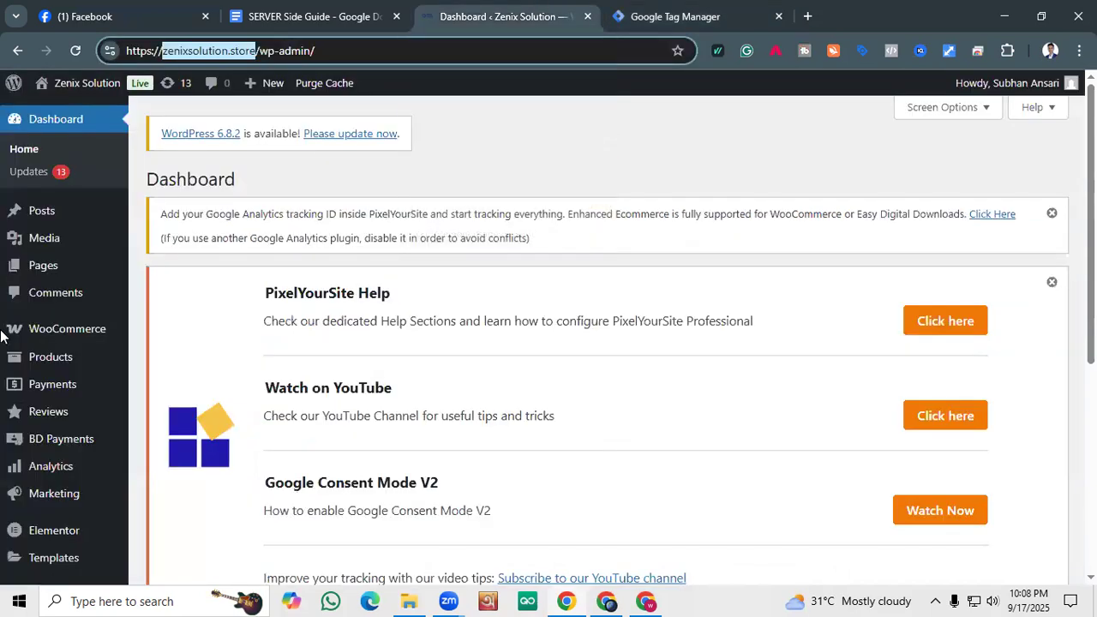
click(442, 187)
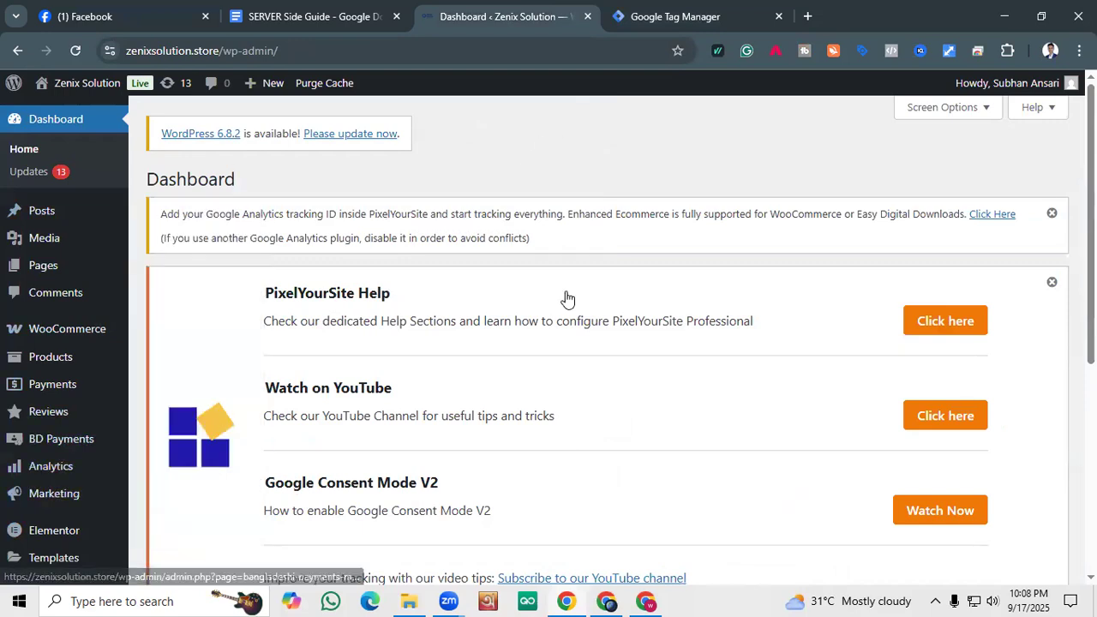
click(669, 16)
click(516, 11)
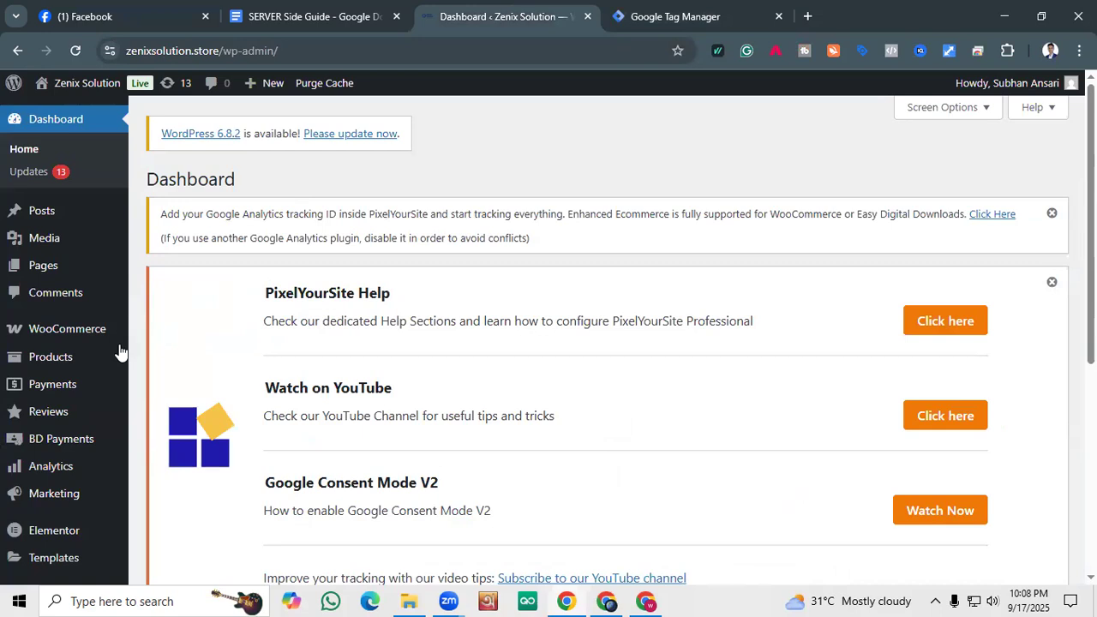
scroll(49, 352, down, 3)
mouse_move(51, 360)
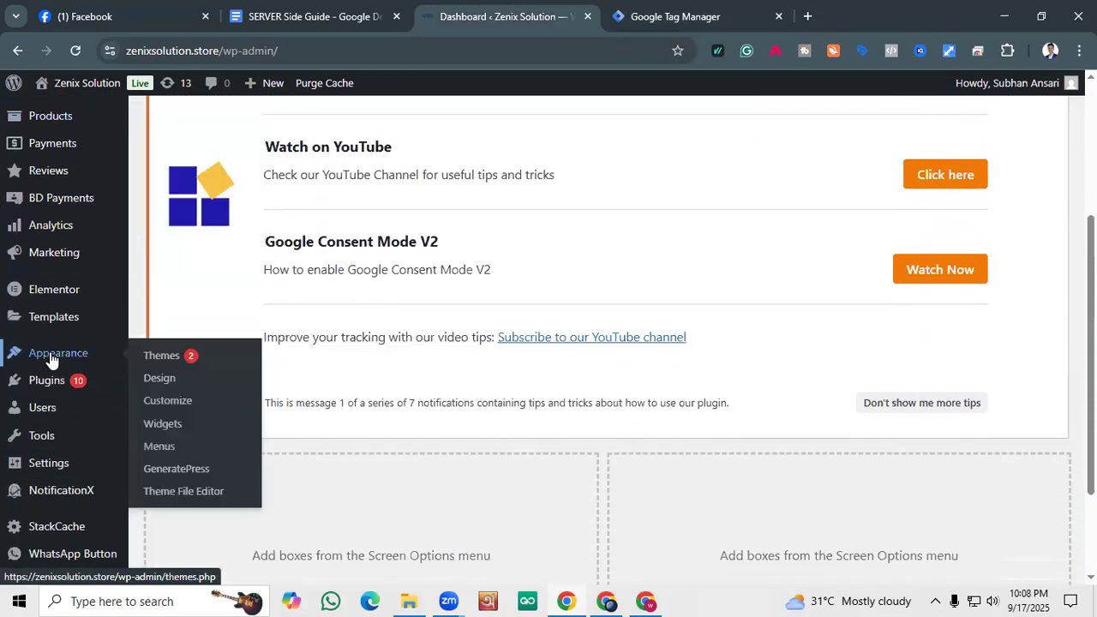
scroll(17, 361, down, 2)
scroll(59, 390, up, 5)
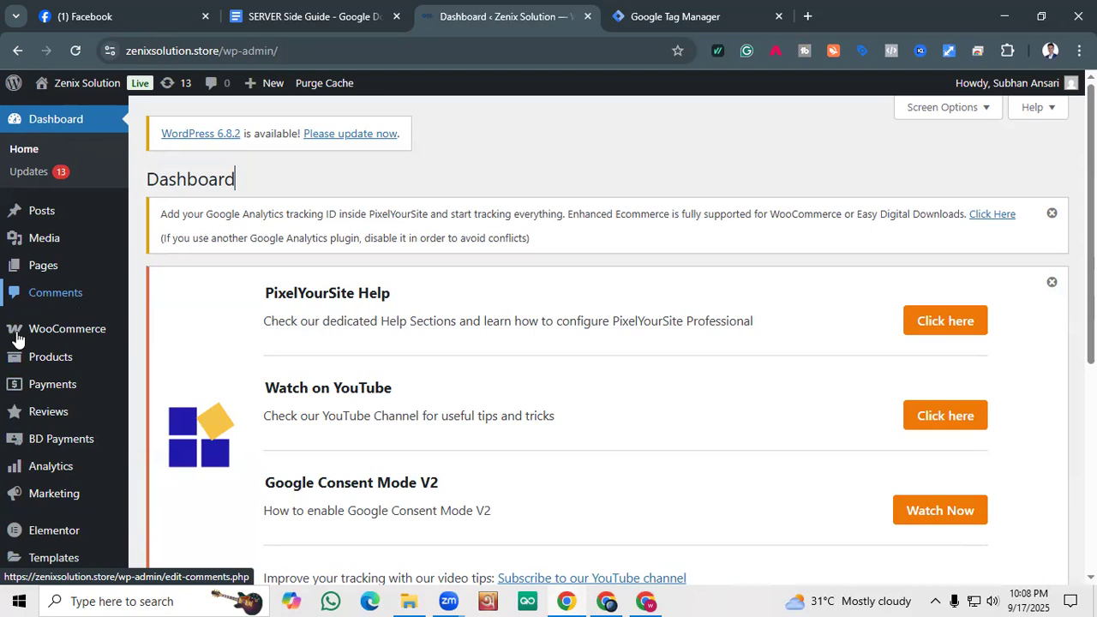
scroll(39, 324, down, 3)
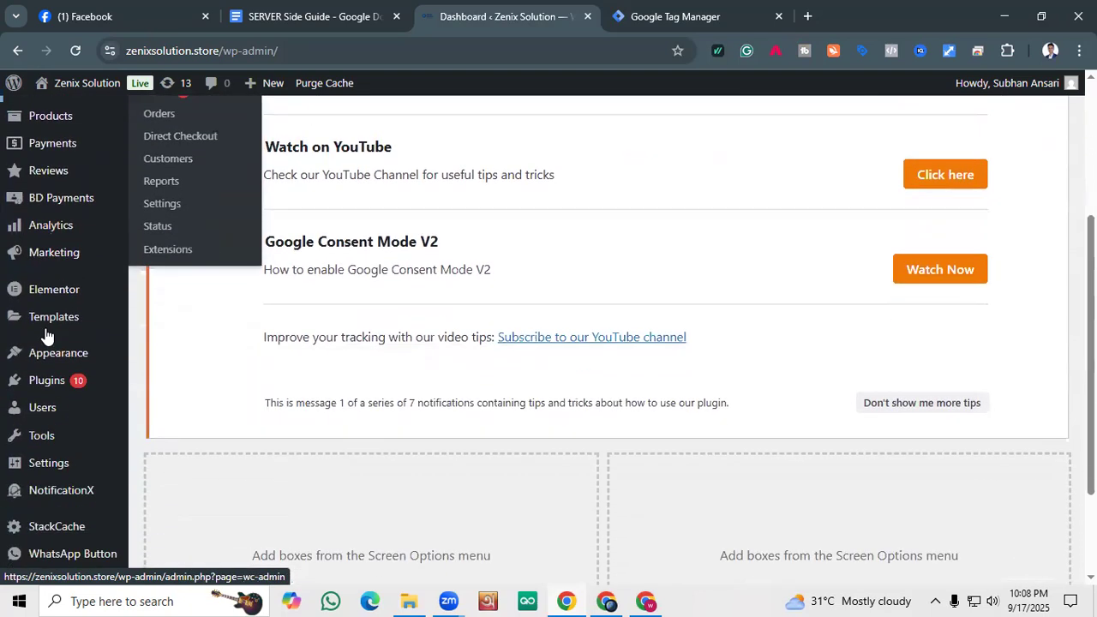
mouse_move(54, 383)
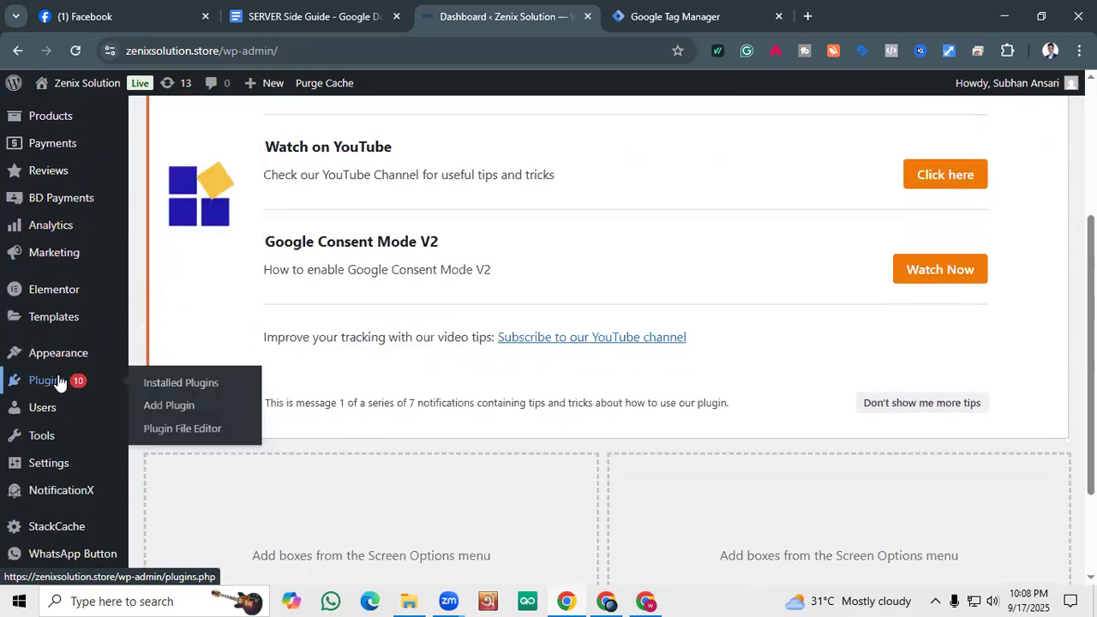
click(184, 411)
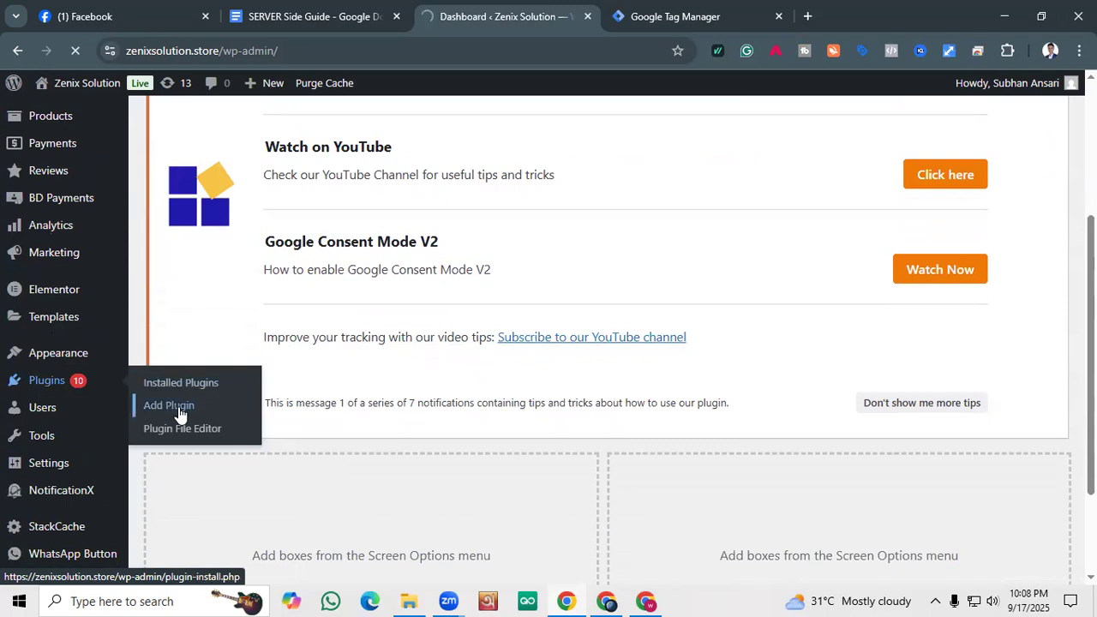
Look over the featured plugins and the plugin search area on the Add Plugins page.
scroll(559, 256, down, 2)
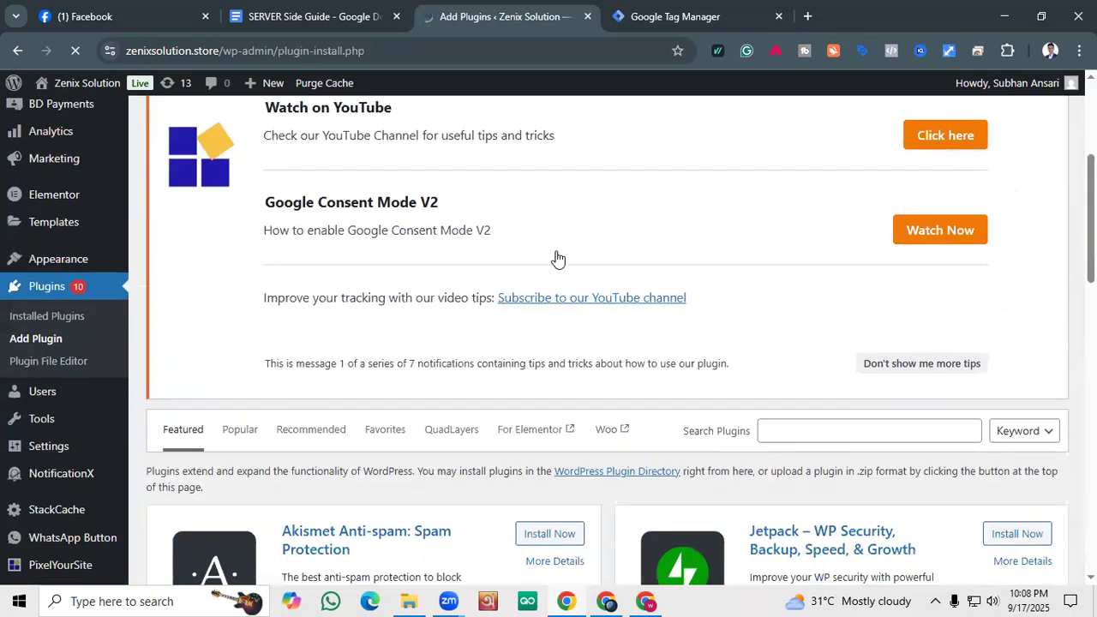
scroll(557, 257, down, 2)
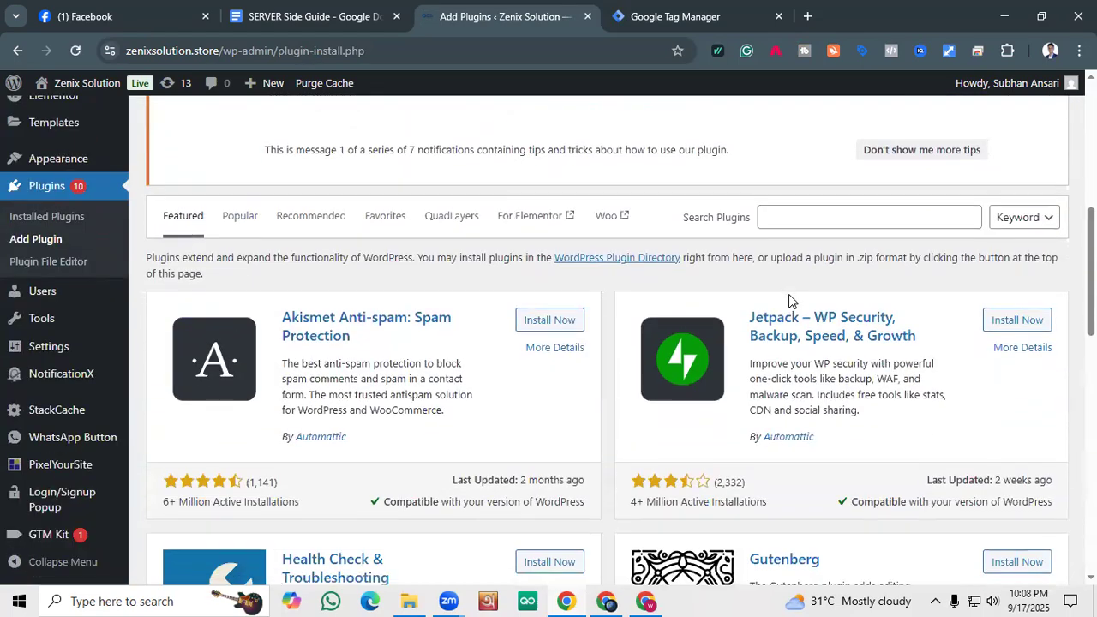
scroll(790, 300, down, 2)
scroll(570, 351, down, 2)
scroll(571, 350, up, 4)
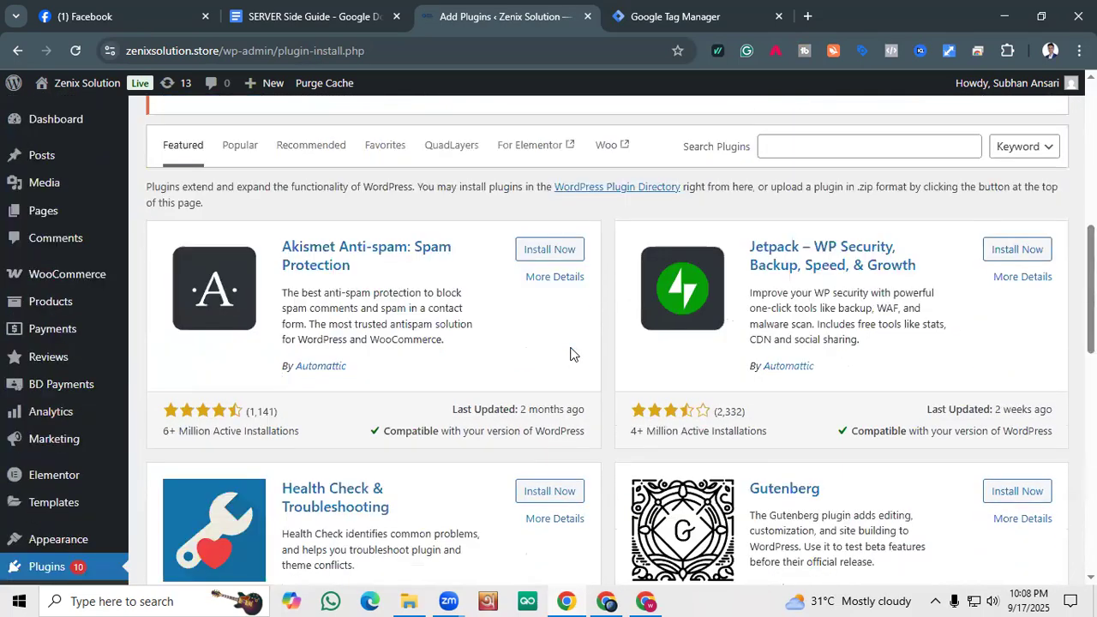
scroll(571, 351, up, 3)
scroll(558, 350, down, 3)
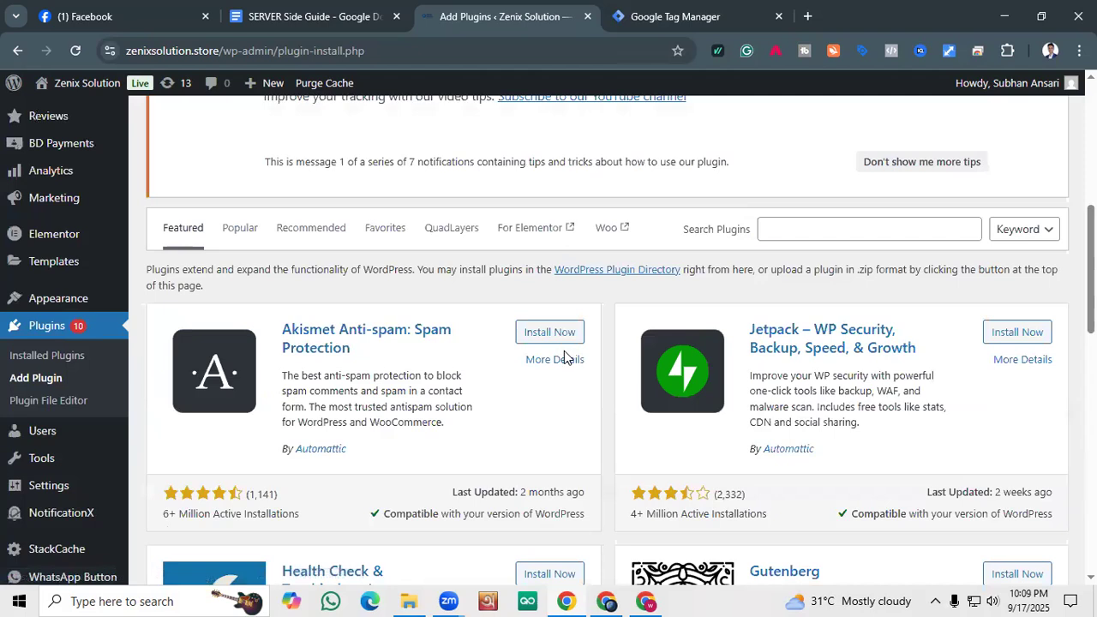
click(813, 236)
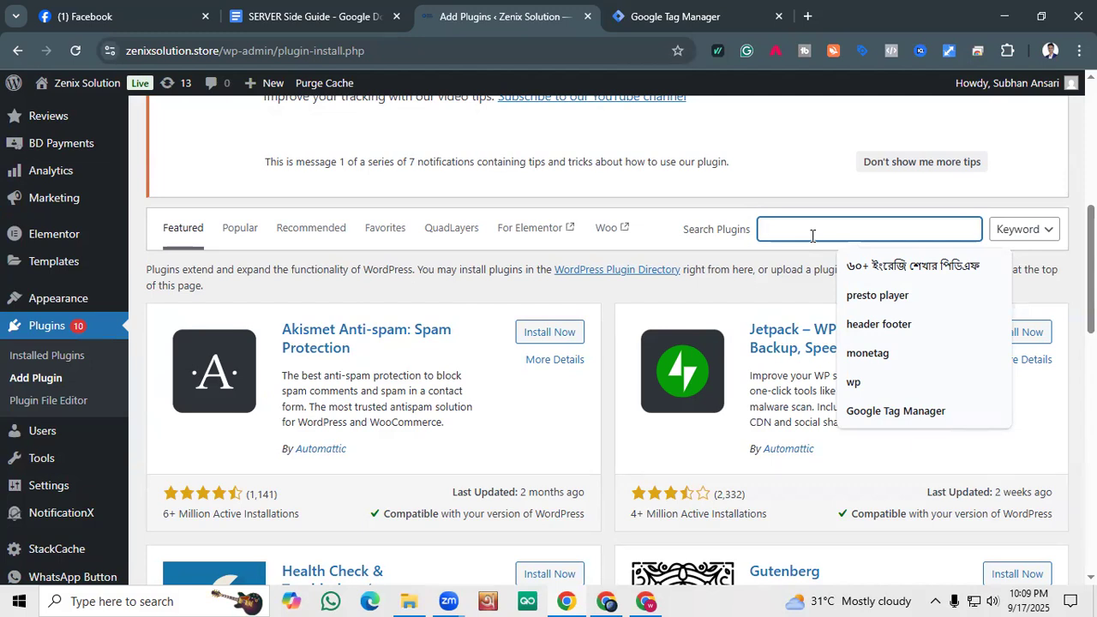
text(Goo)
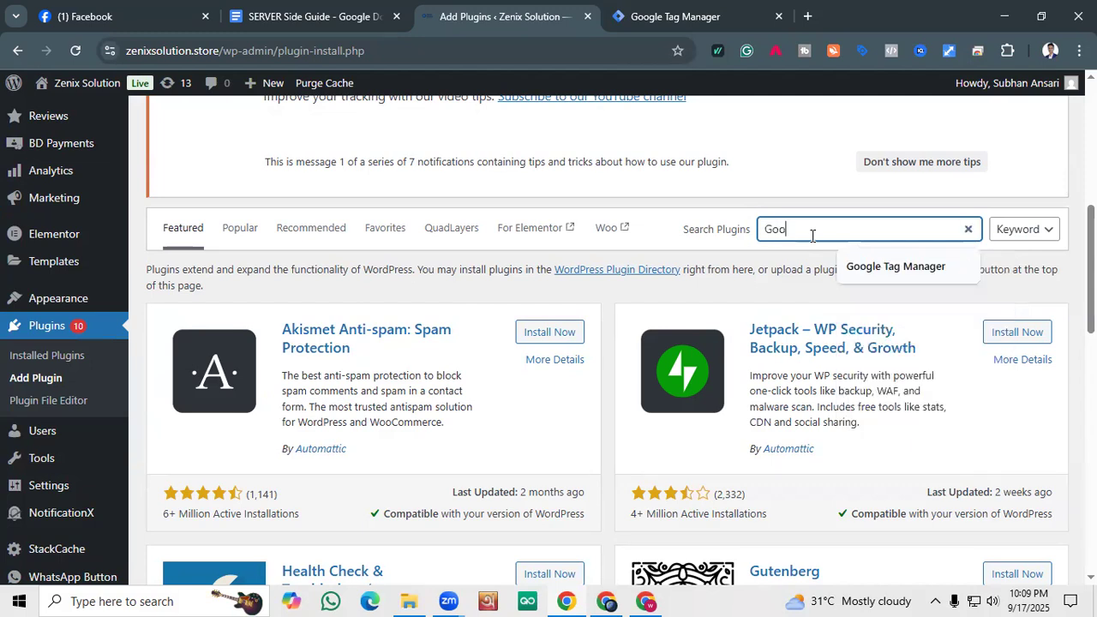
text(gle)
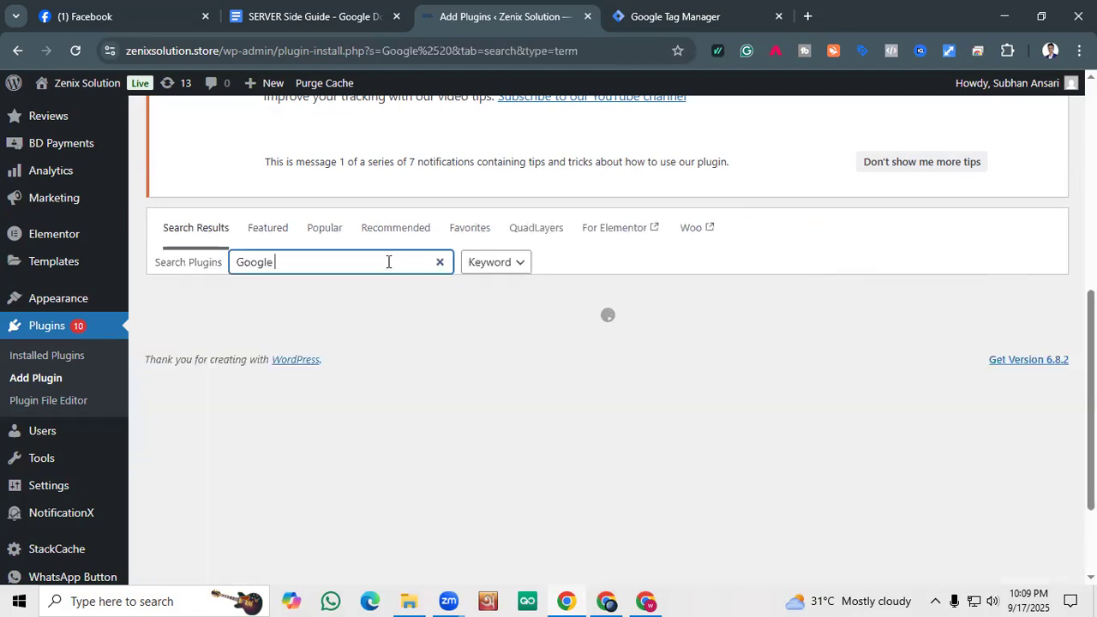
key(BackSpace)
key(BackSpace)
key(BackSpace)
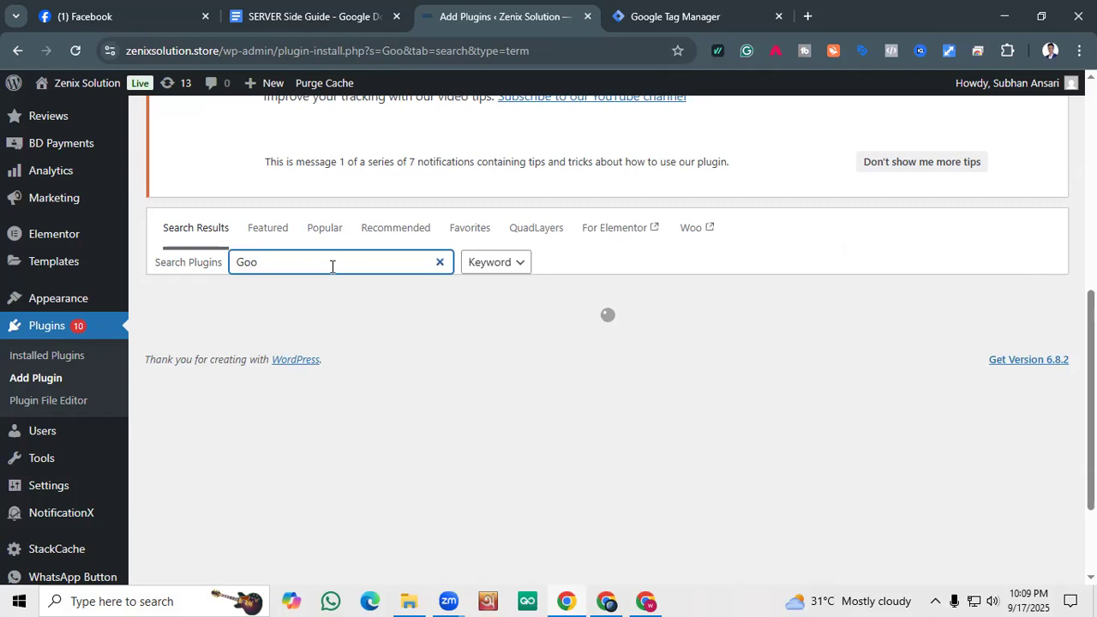
click(440, 262)
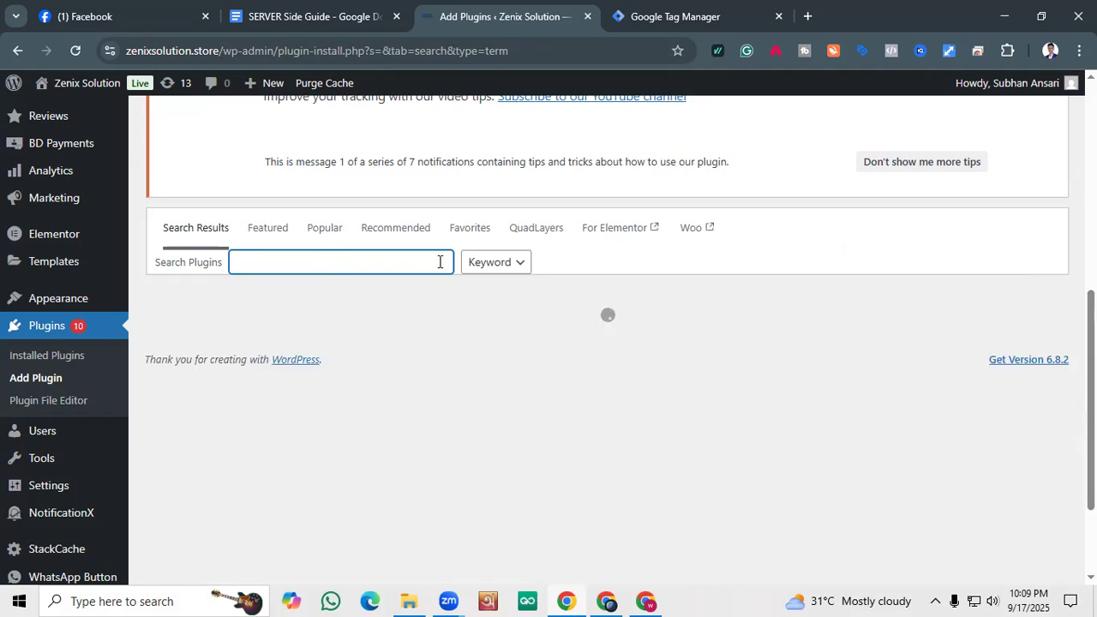
Search the plugin directory for "Google Tag Manager".
text(Google Tag)
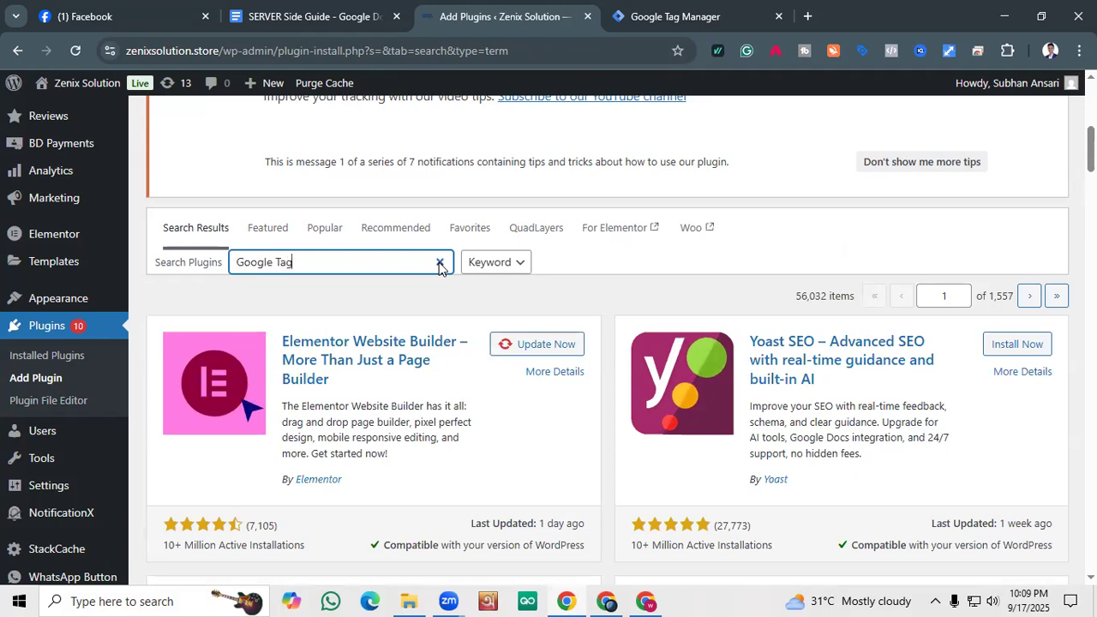
text( Maner)
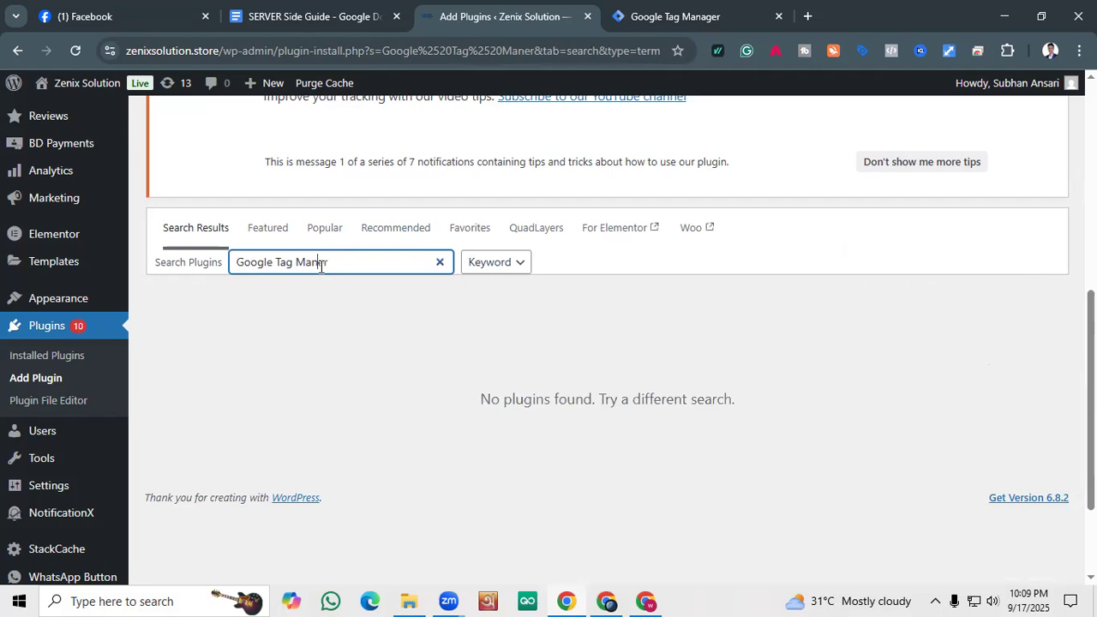
key(BackSpace)
key(BackSpace)
text(ager)
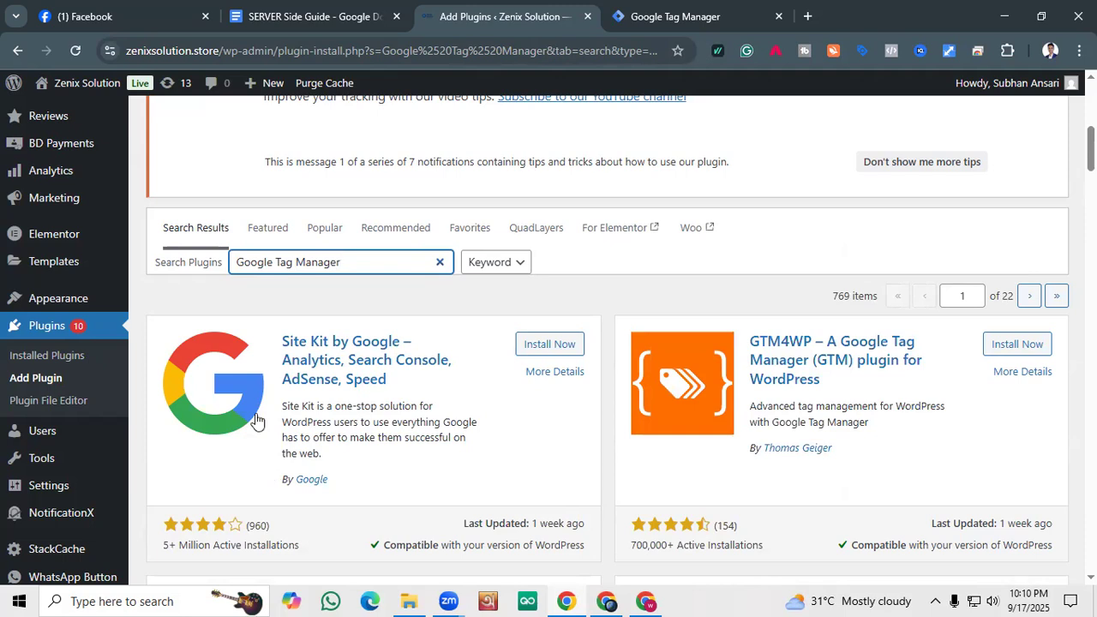
Look through the plugin search results for a Google Tag Manager integration.
scroll(313, 283, down, 2)
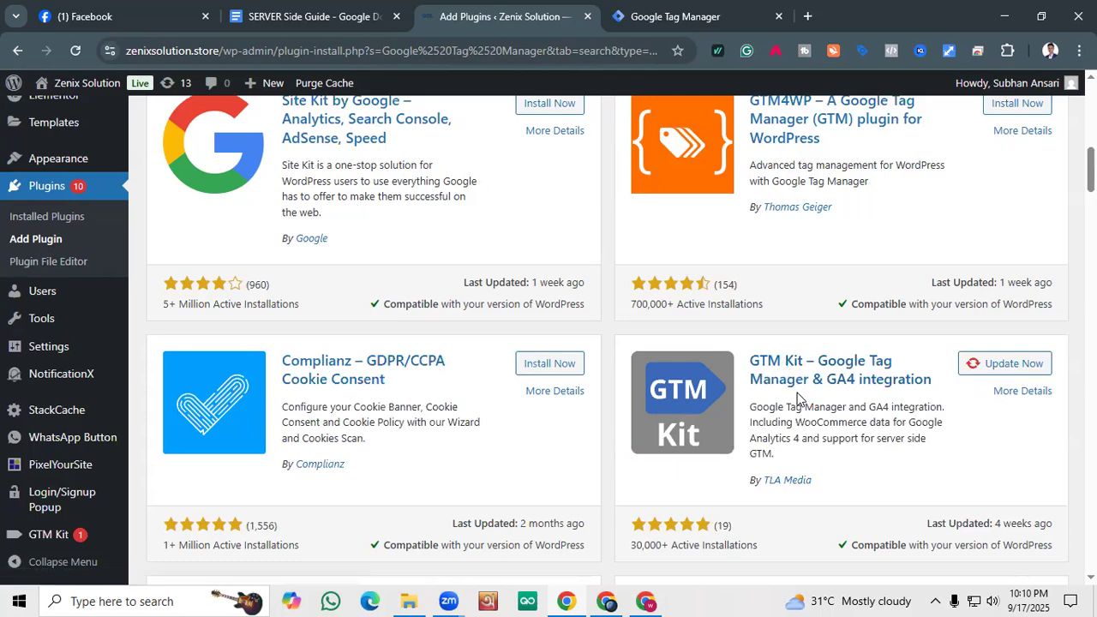
scroll(847, 395, down, 1)
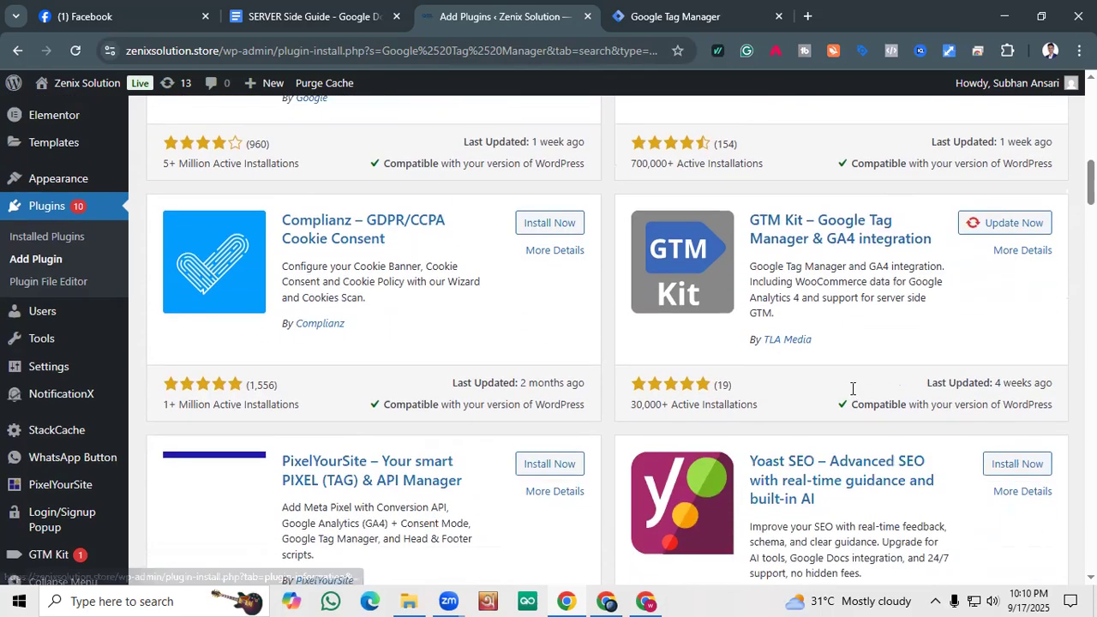
scroll(852, 386, up, 4)
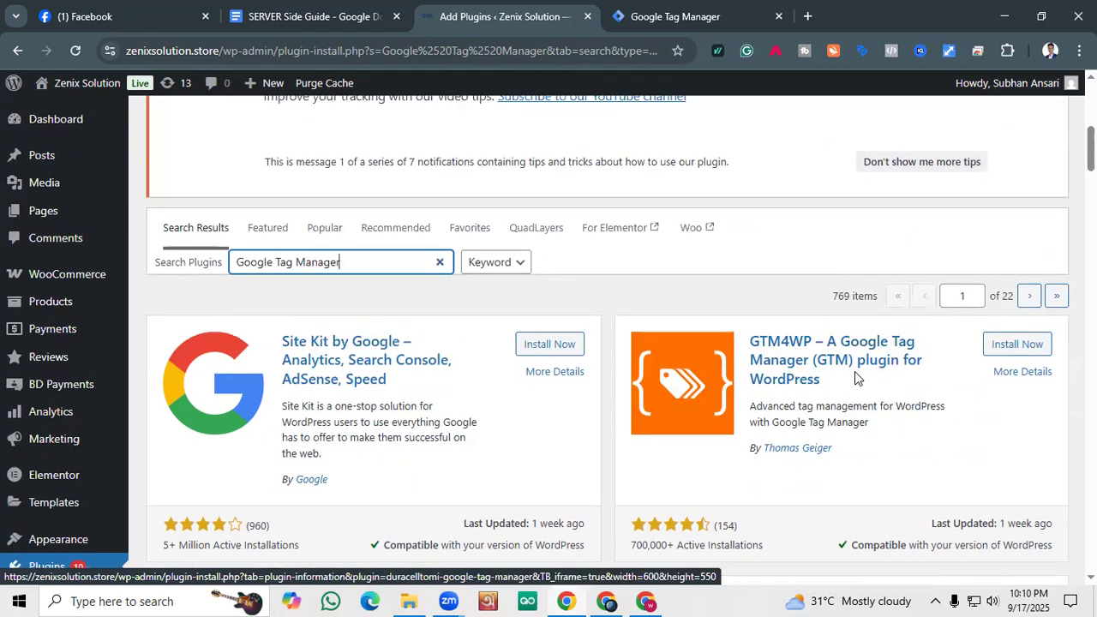
scroll(844, 375, down, 3)
scroll(843, 375, down, 3)
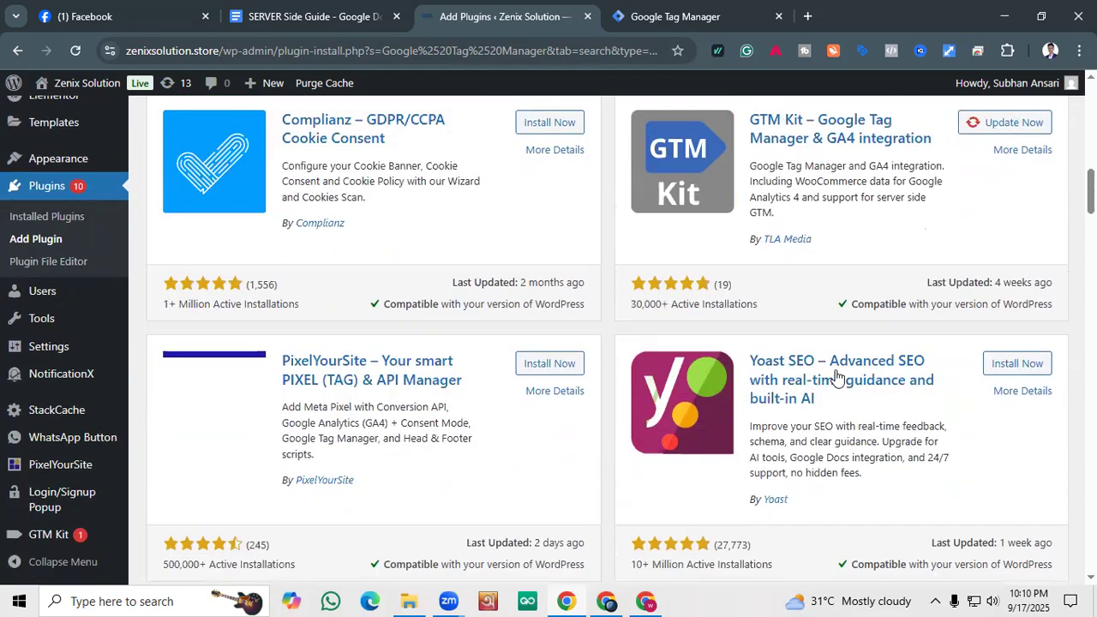
scroll(318, 448, down, 2)
scroll(17, 343, down, 2)
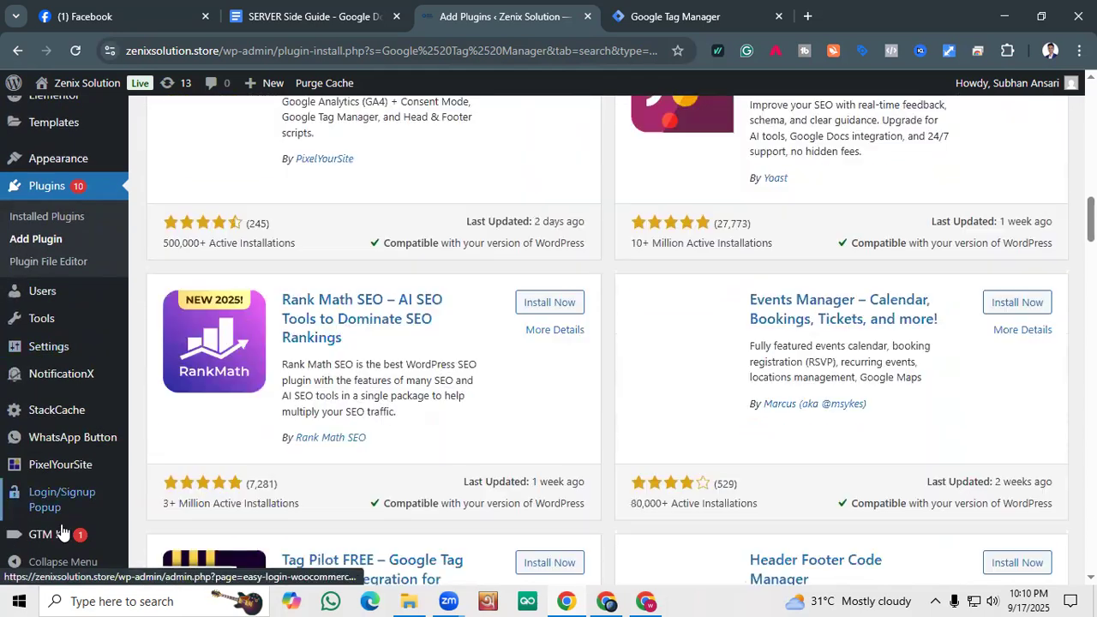
Open the general settings of the GTM Kit plugin and go to the area below the PixelYourSite notice.
mouse_move(60, 536)
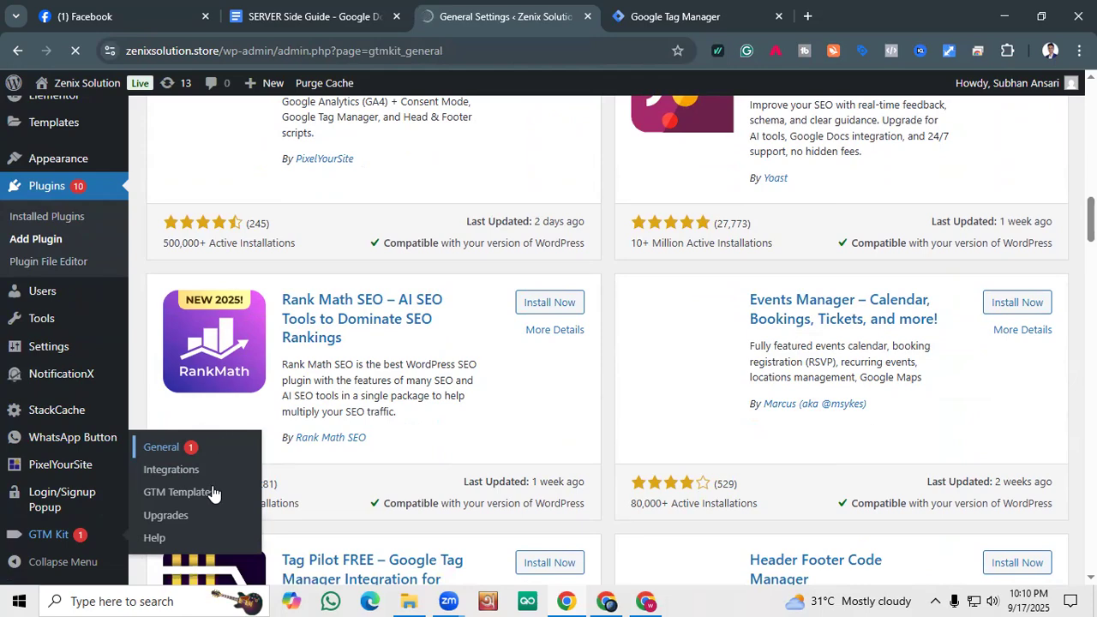
scroll(333, 422, down, 5)
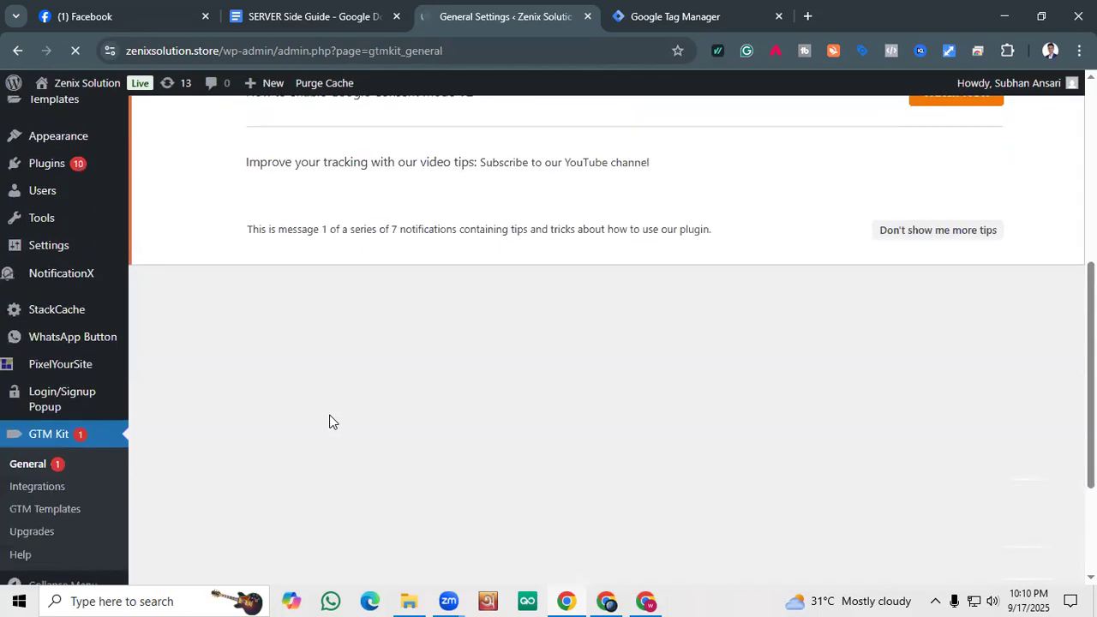
Examine the GTM Kit settings dashboard, including the container card, the tutorials and the available integrations.
scroll(317, 408, down, 3)
scroll(504, 379, down, 3)
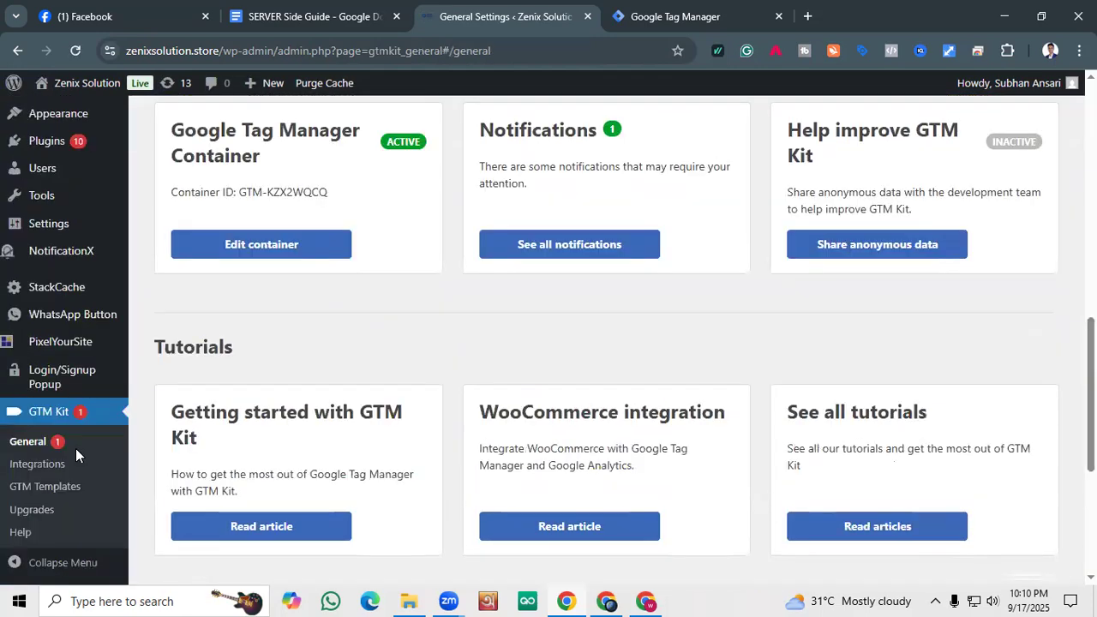
scroll(402, 385, down, 4)
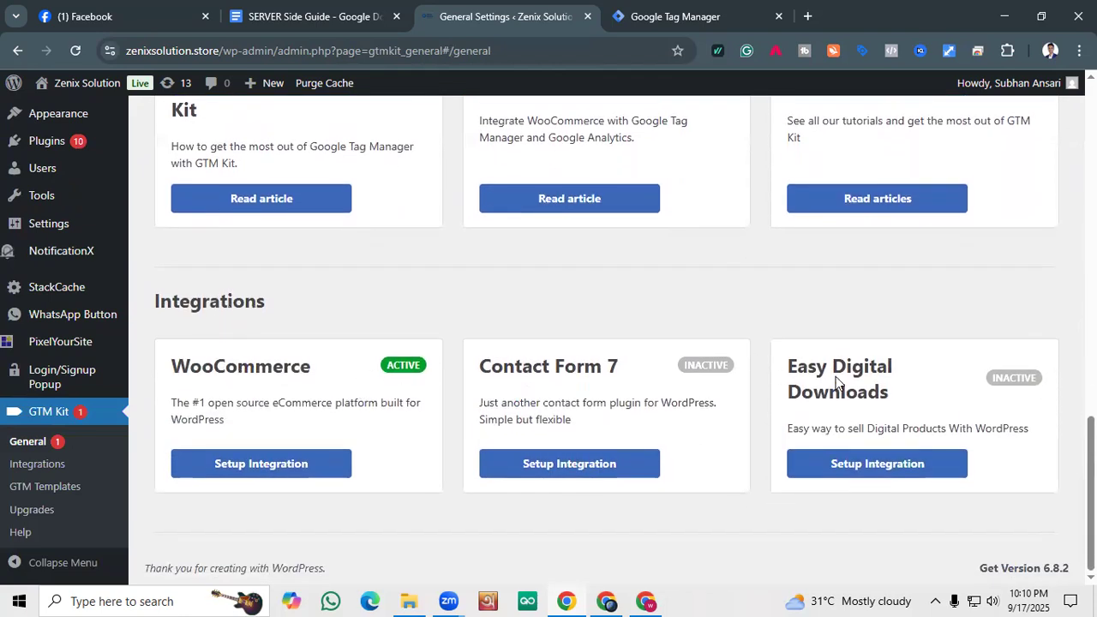
scroll(908, 424, up, 10)
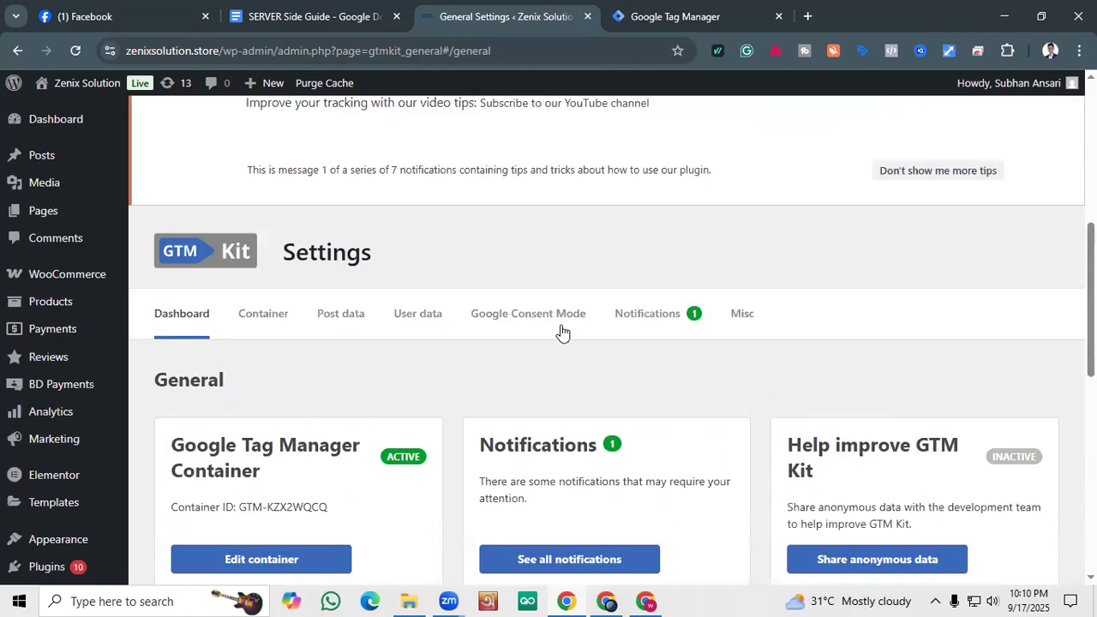
scroll(532, 468, down, 2)
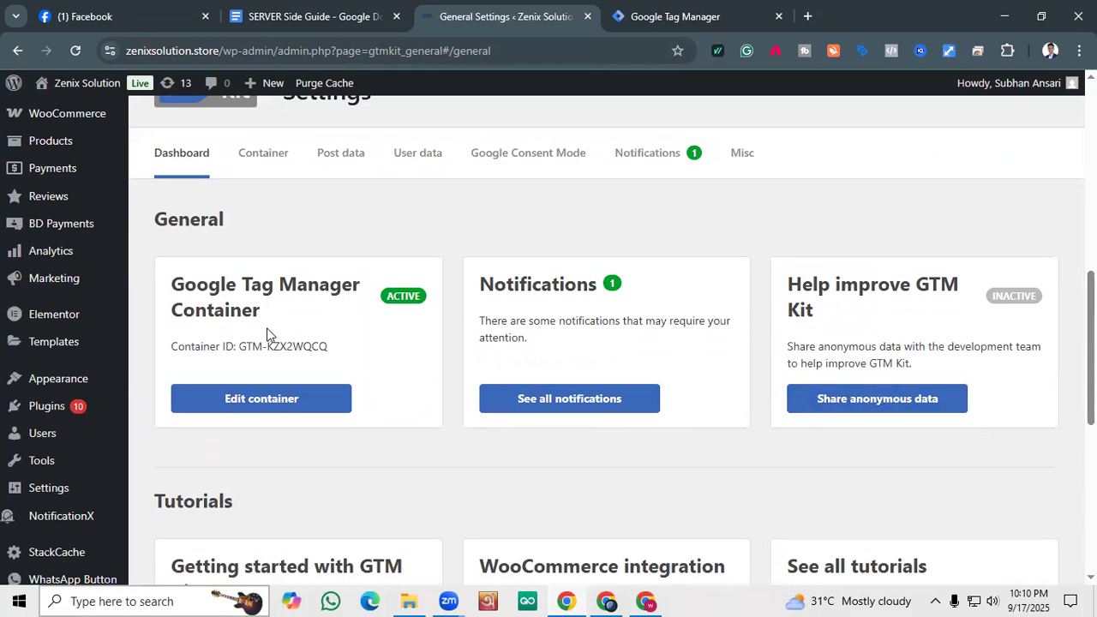
scroll(284, 403, up, 4)
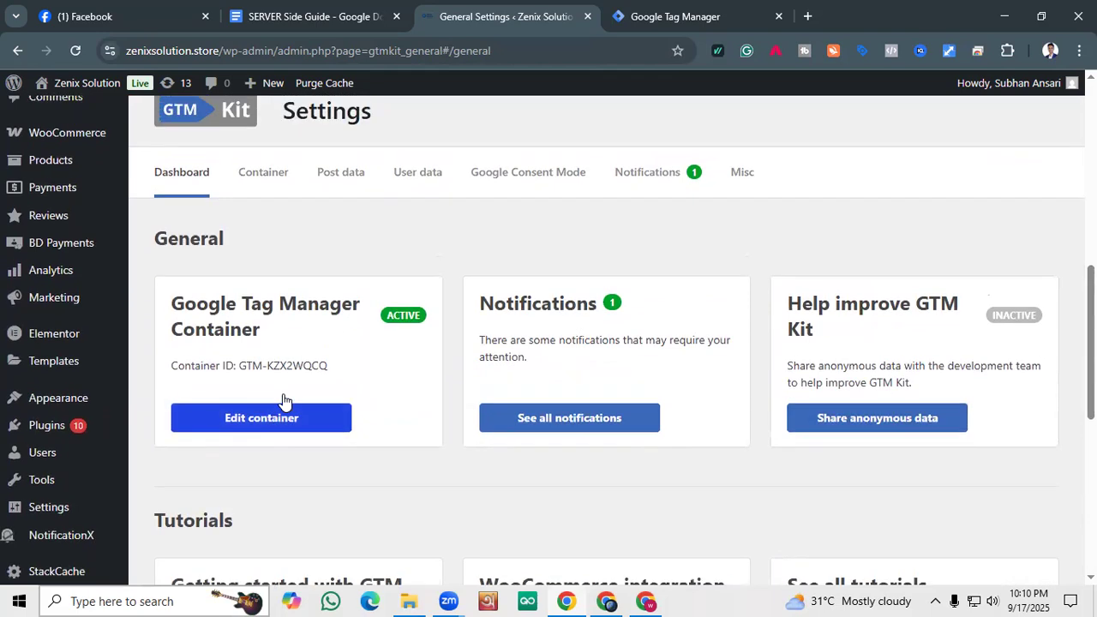
scroll(302, 310, up, 4)
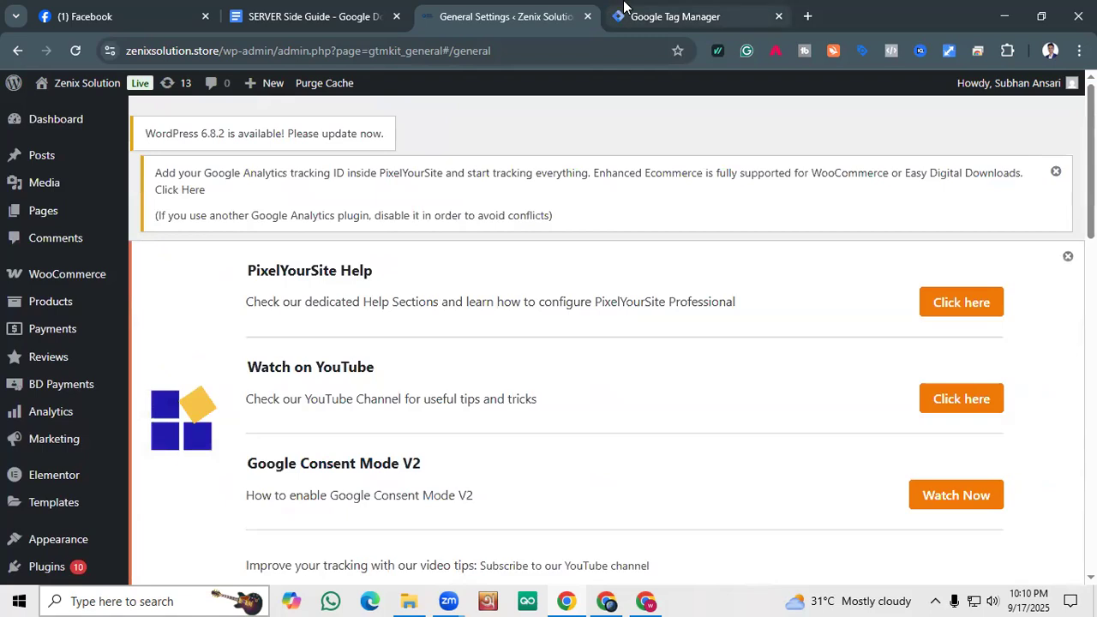
scroll(325, 336, down, 6)
scroll(329, 338, down, 3)
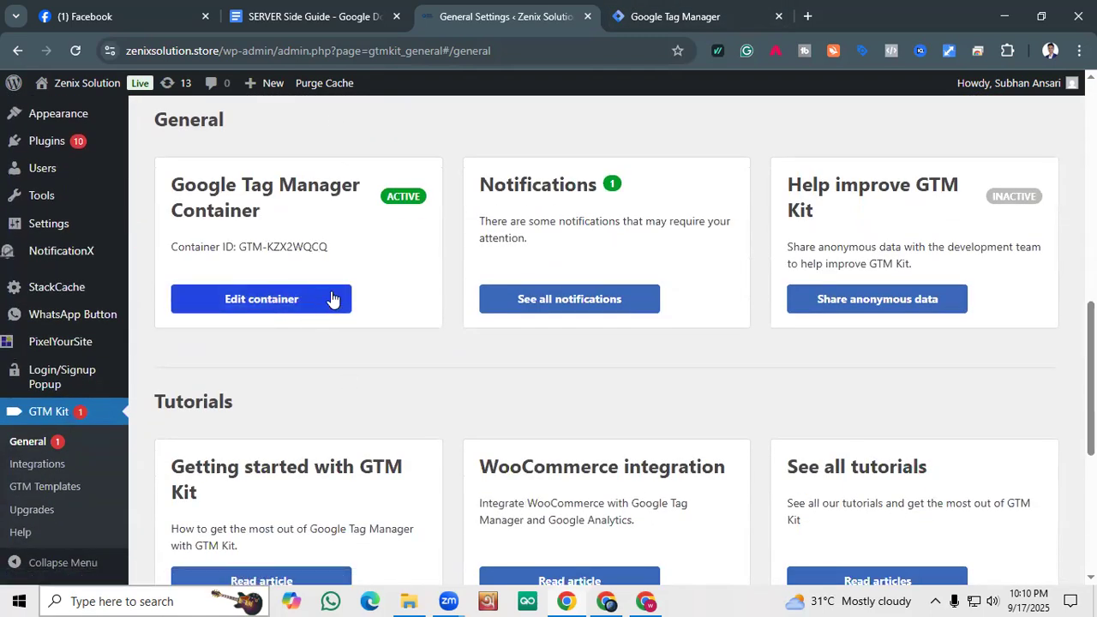
scroll(524, 353, up, 3)
scroll(522, 353, up, 1)
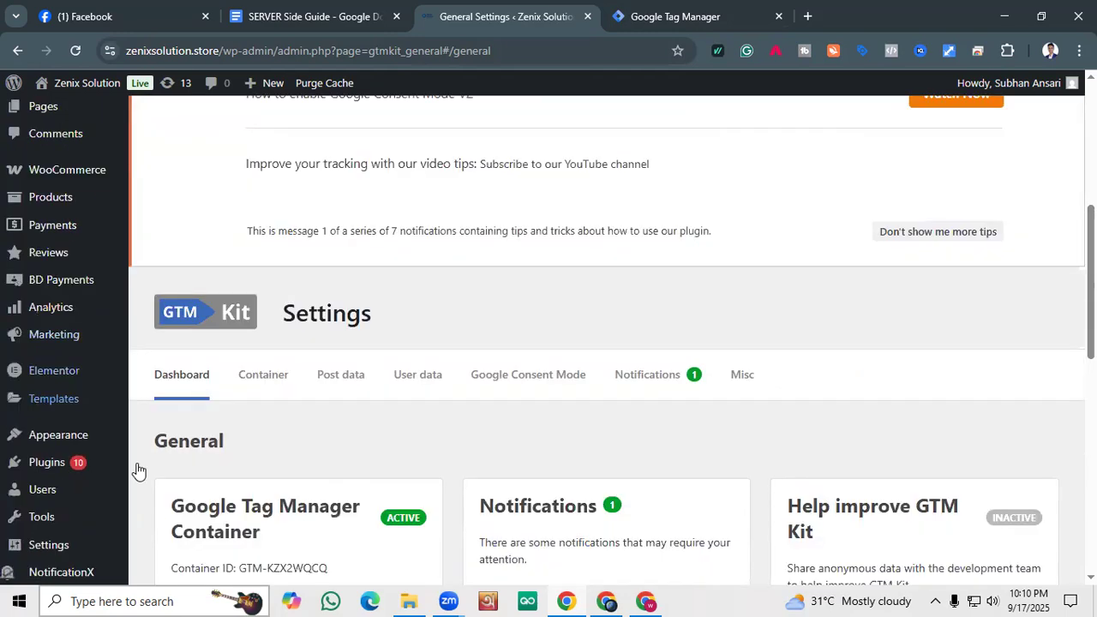
scroll(385, 425, down, 4)
scroll(387, 418, down, 4)
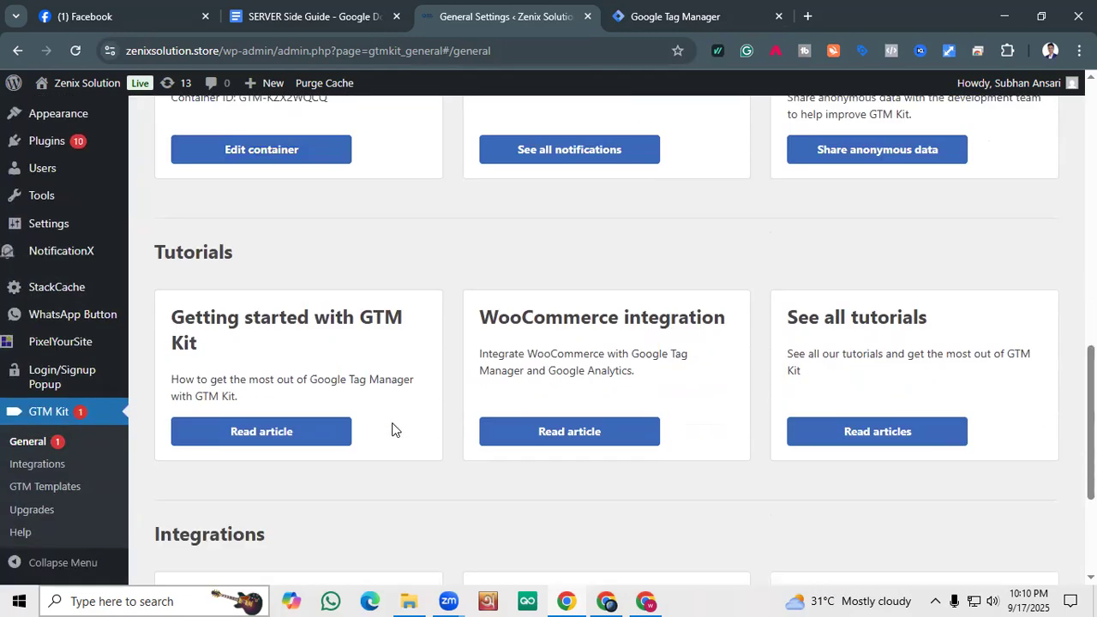
scroll(342, 433, up, 3)
scroll(290, 440, down, 1)
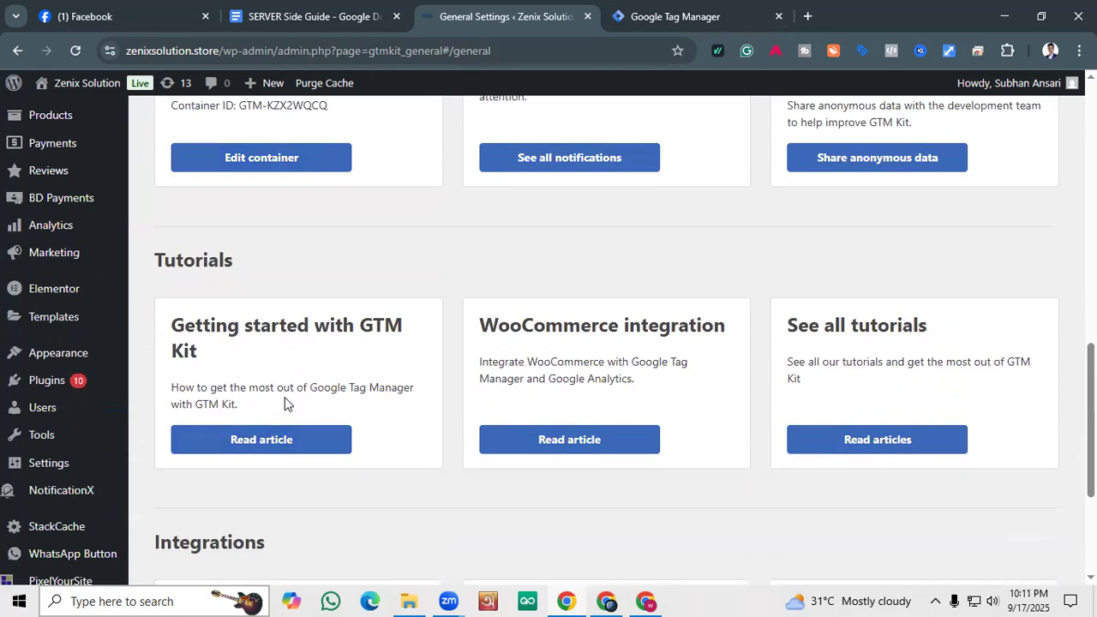
scroll(349, 401, up, 1)
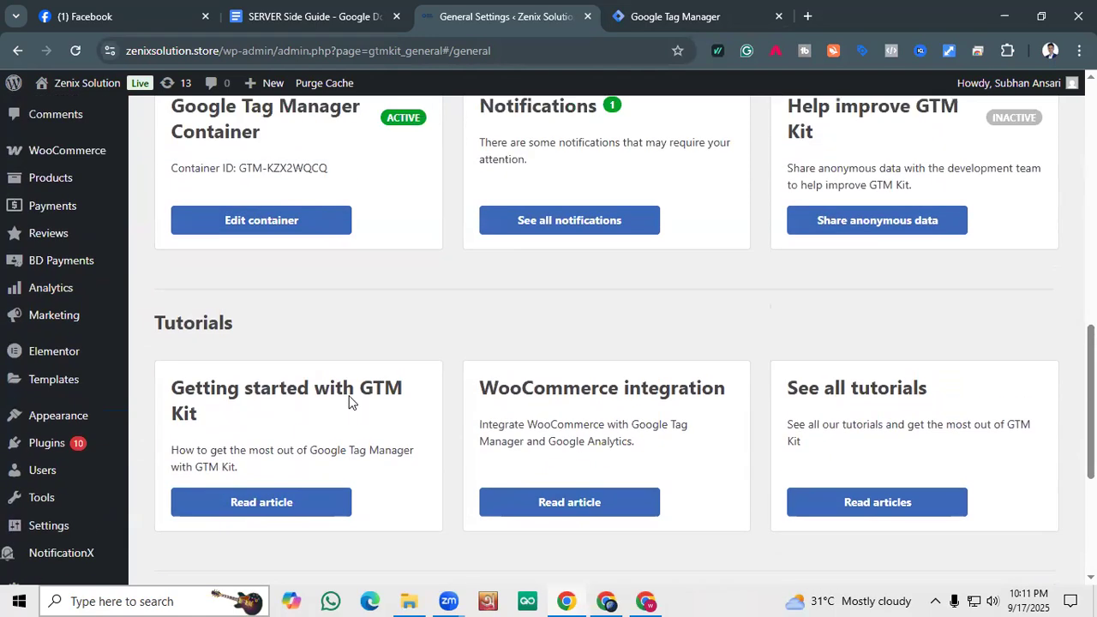
scroll(349, 401, up, 1)
scroll(342, 394, up, 4)
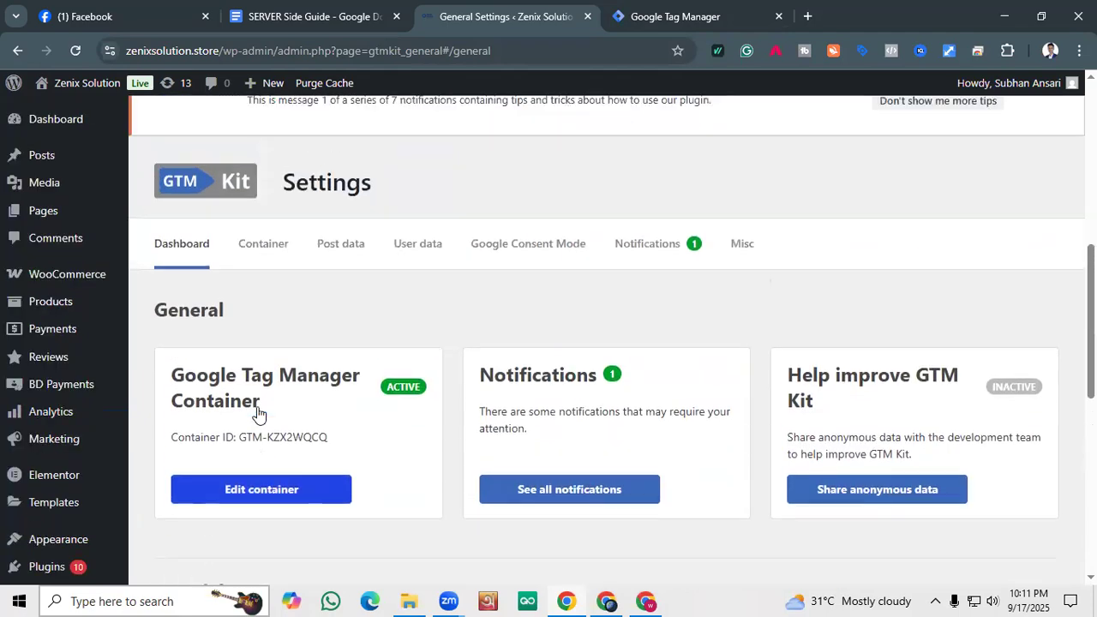
scroll(264, 320, up, 5)
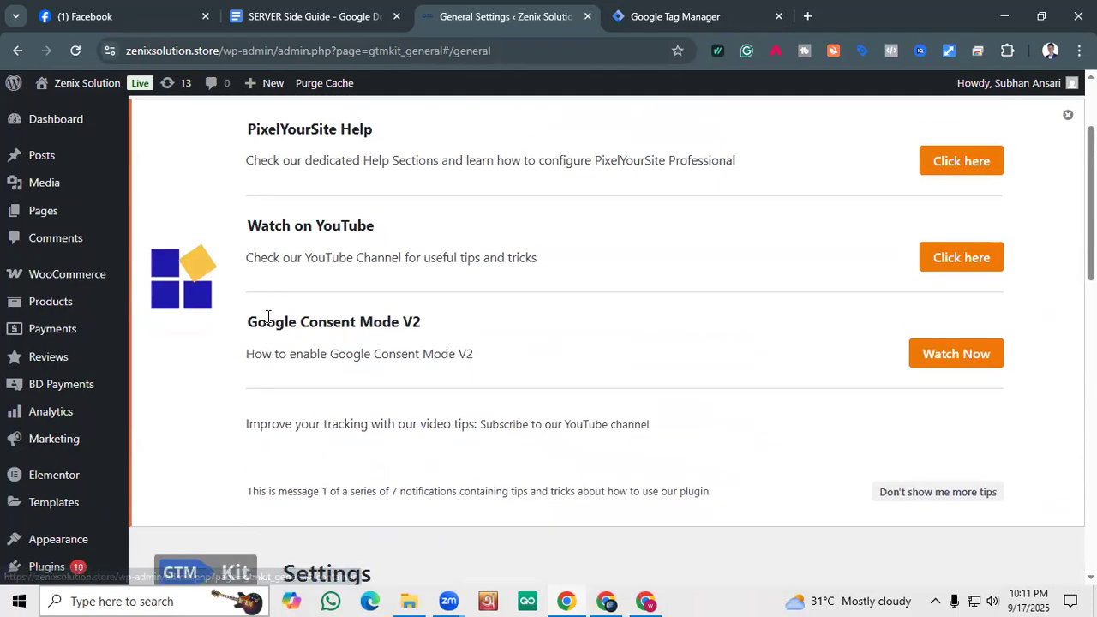
scroll(264, 326, down, 5)
scroll(265, 330, down, 3)
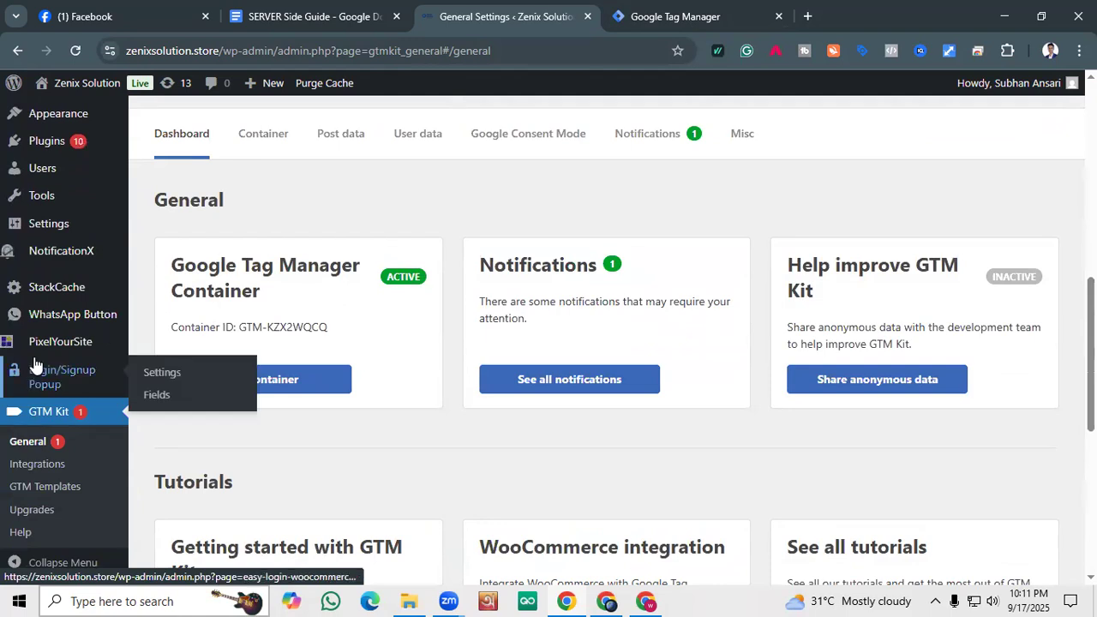
Go to the Add Plugins page and search the plugin directory for "Google Tag Manager".
scroll(382, 328, up, 3)
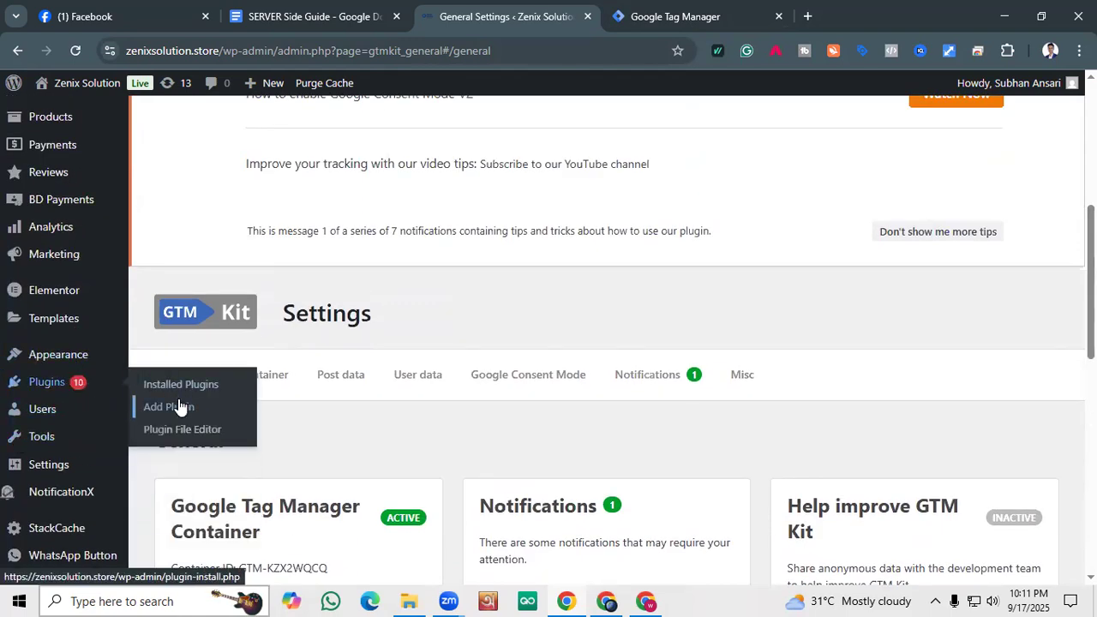
click(181, 406)
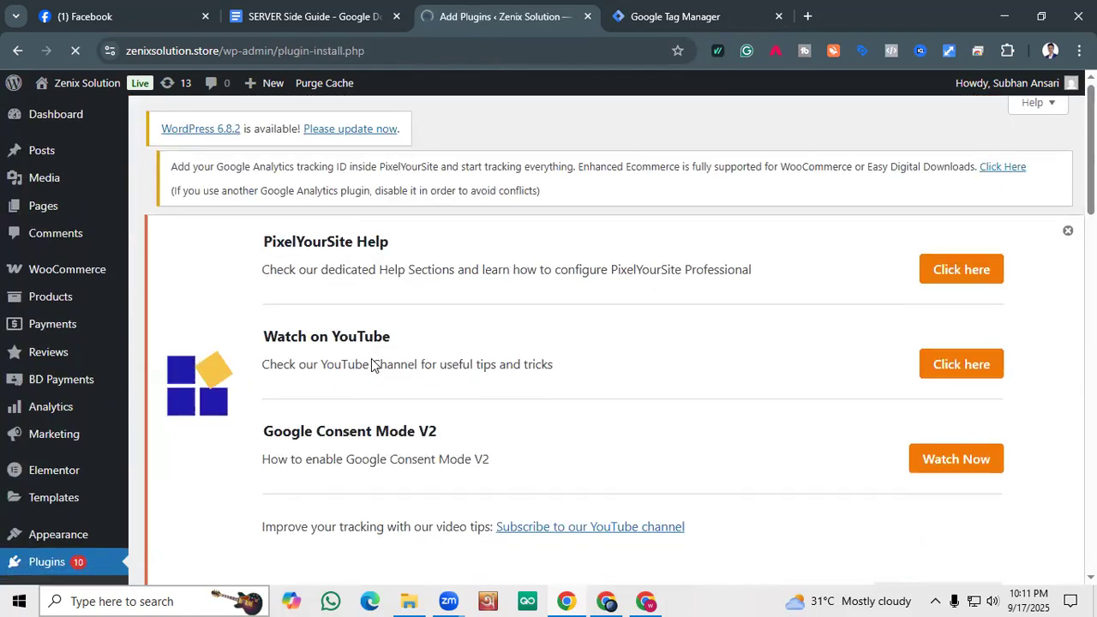
scroll(371, 365, down, 3)
click(840, 390)
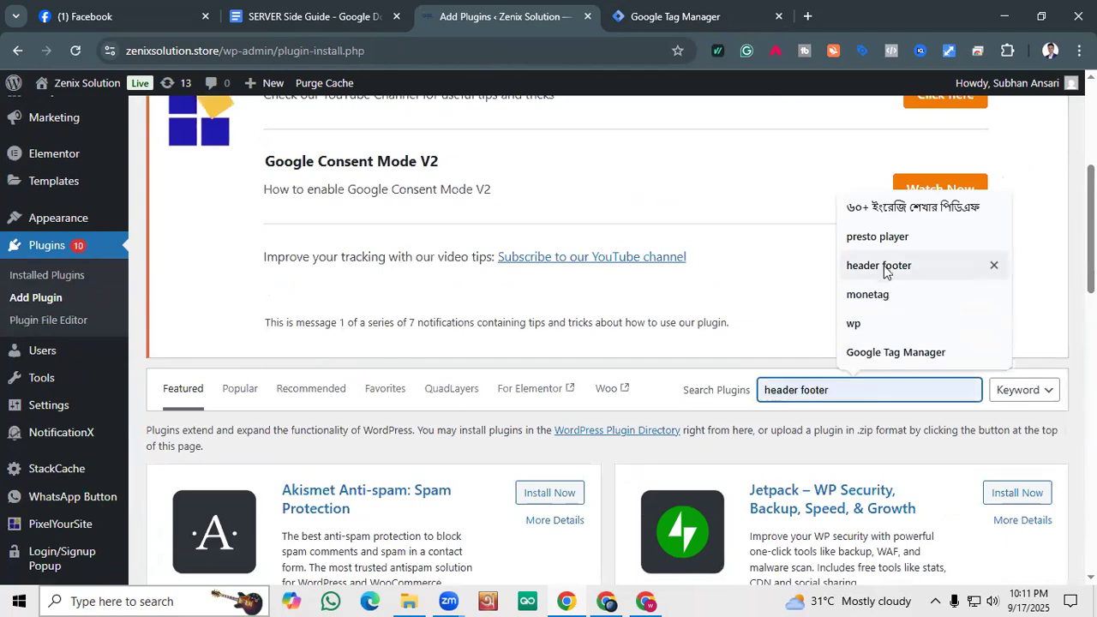
click(874, 351)
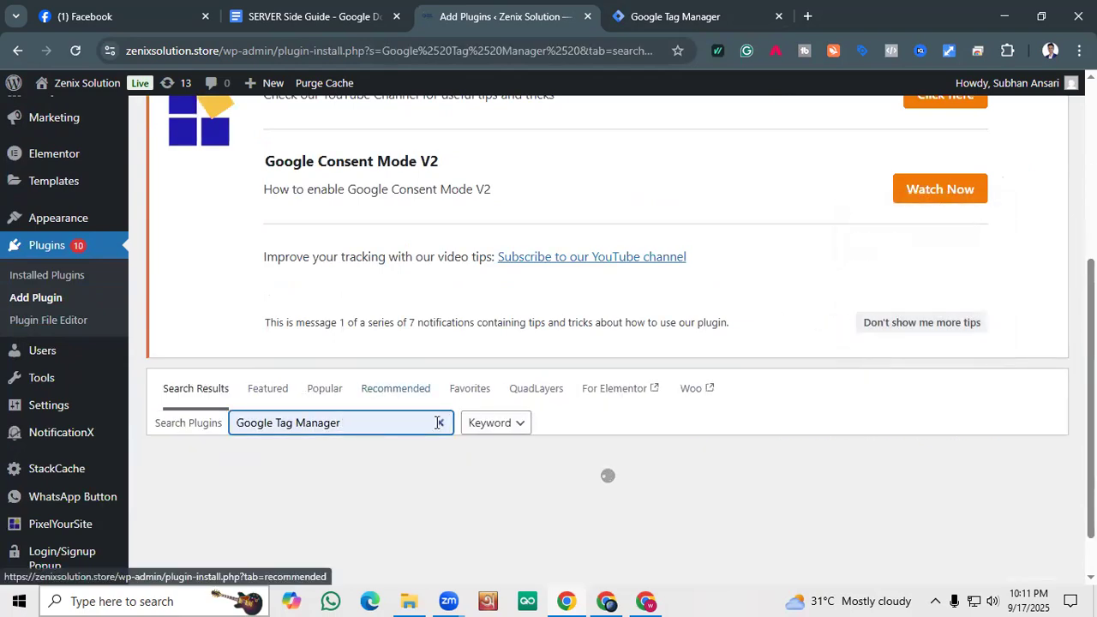
Find the GTM4WP plugin among the search results and install it.
scroll(530, 319, down, 6)
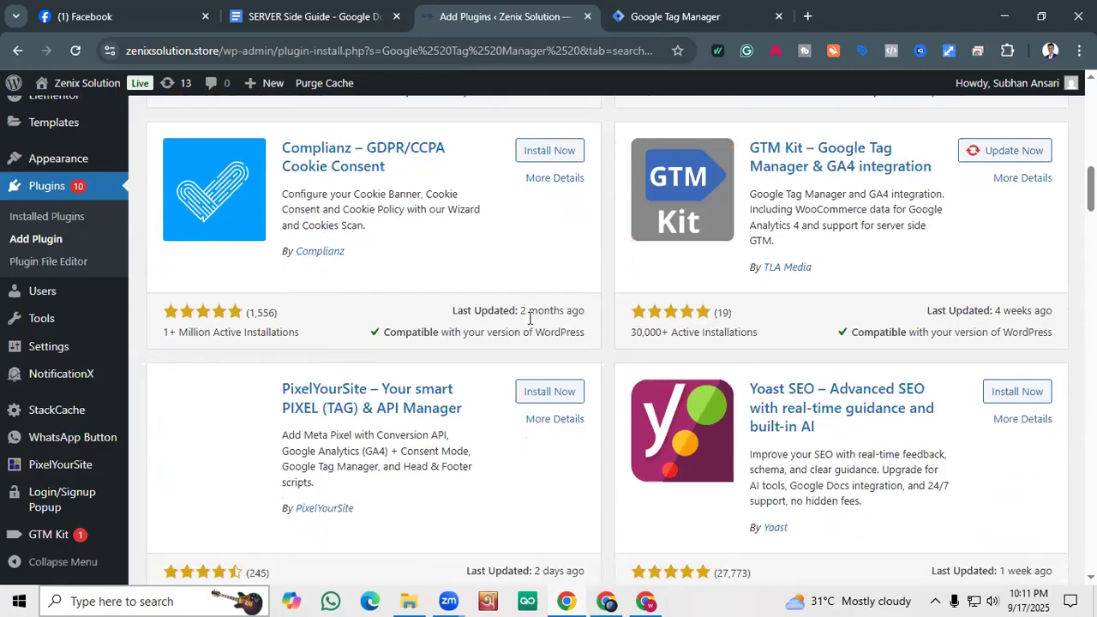
scroll(530, 319, up, 2)
scroll(530, 321, down, 2)
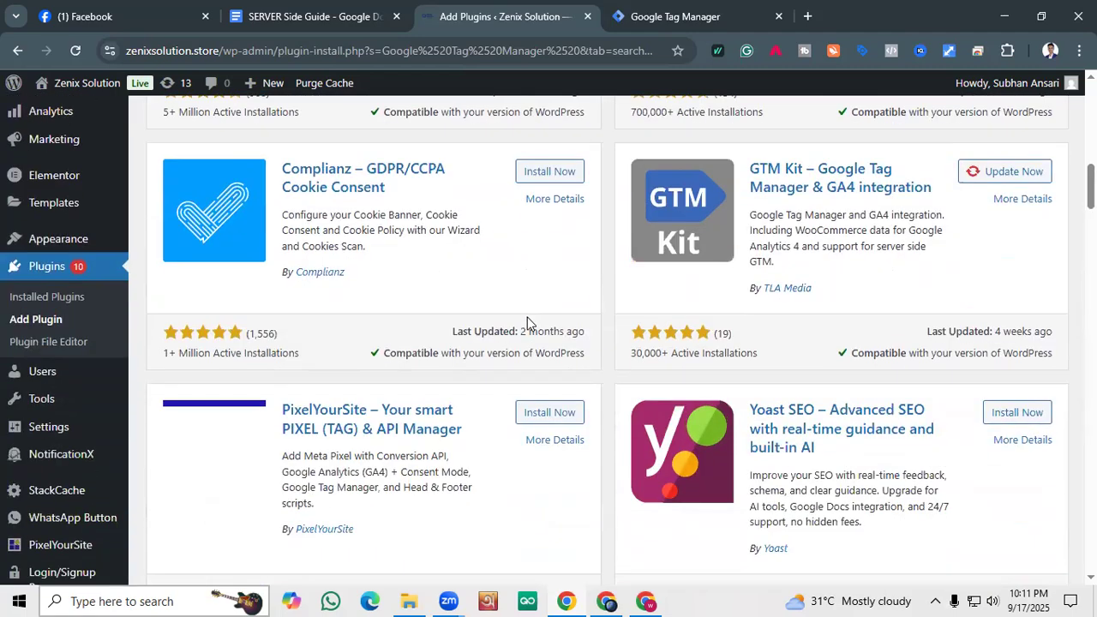
scroll(523, 321, down, 3)
scroll(524, 319, up, 4)
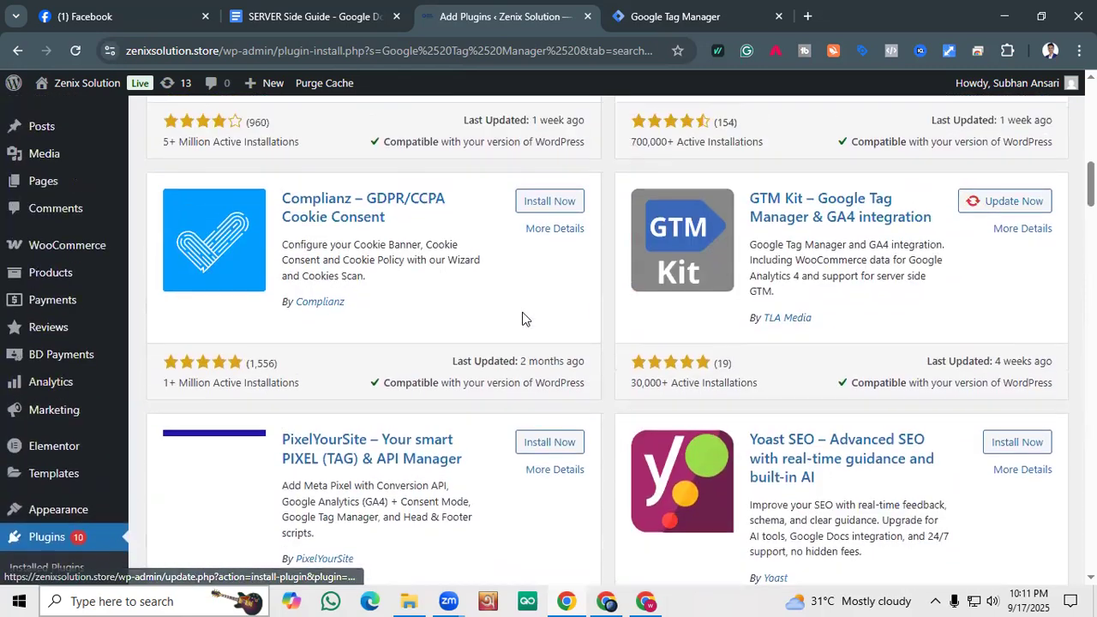
scroll(523, 319, up, 3)
click(1017, 234)
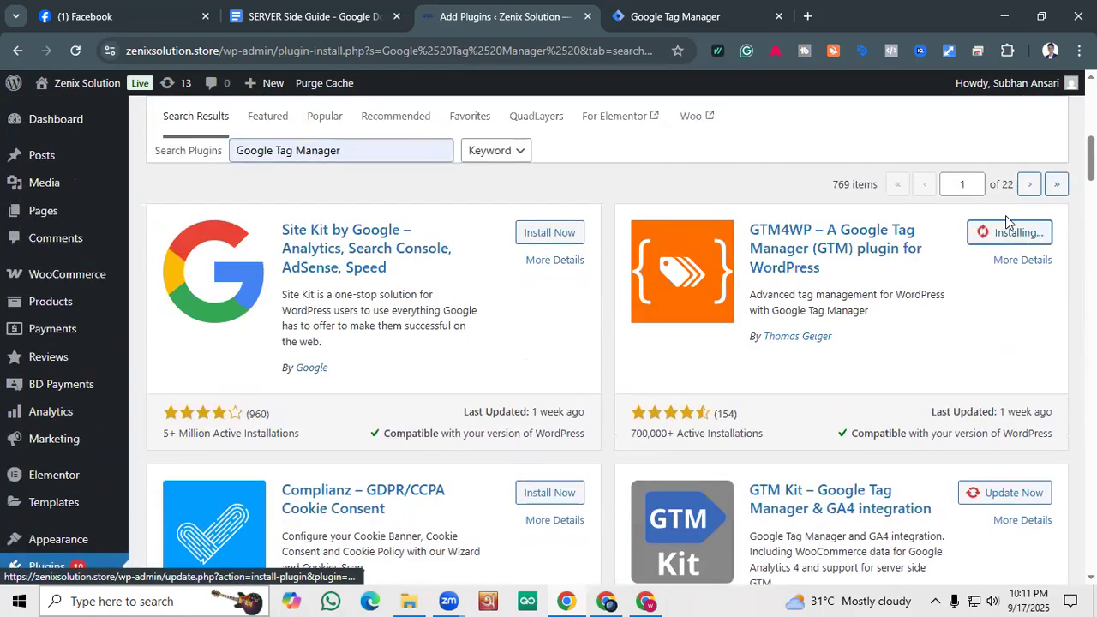
Activate the newly installed GTM4WP plugin from the search results.
scroll(391, 346, down, 6)
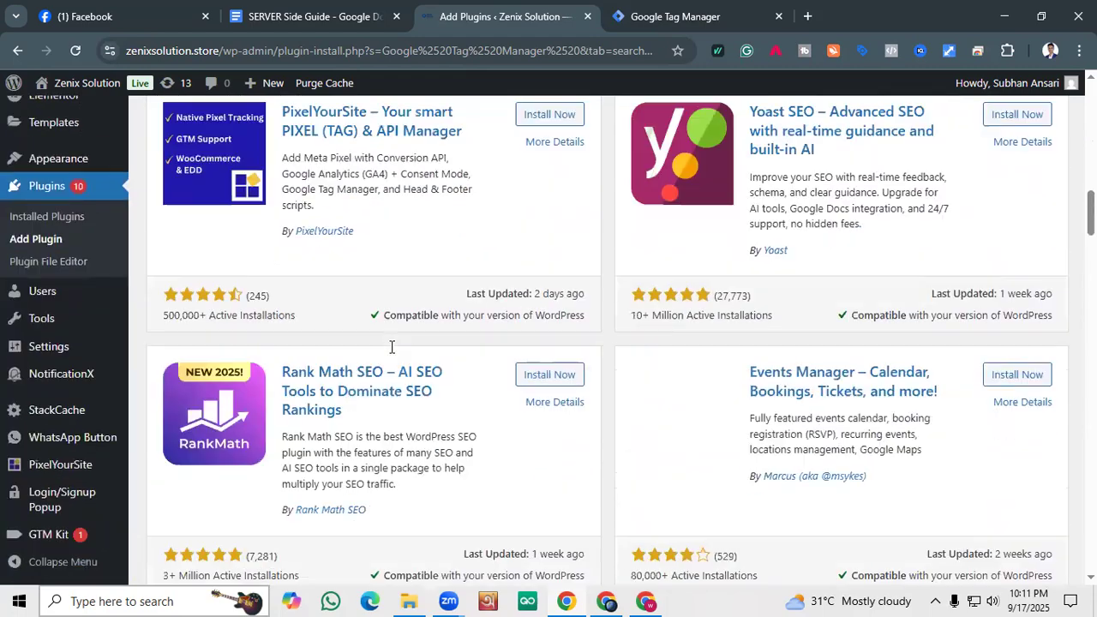
scroll(392, 350, up, 5)
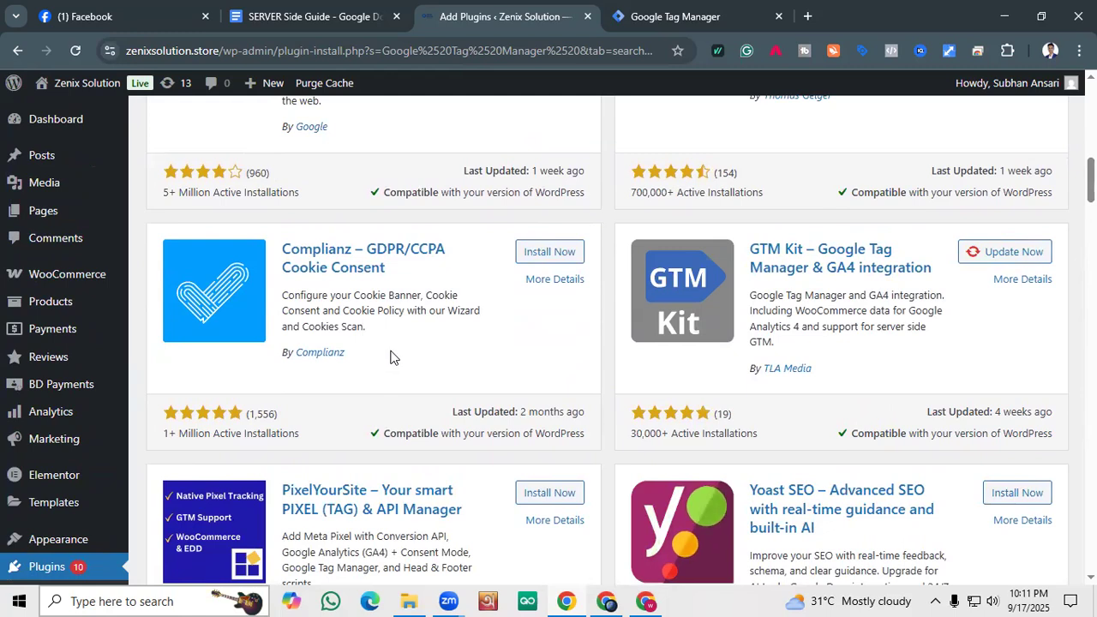
scroll(390, 357, up, 2)
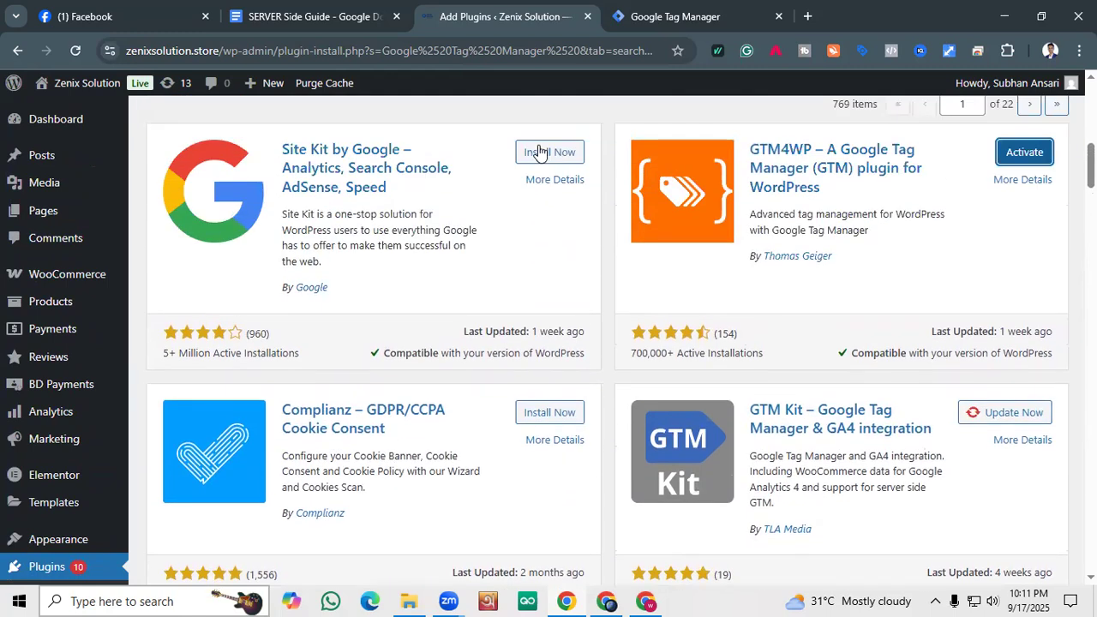
scroll(463, 330, up, 1)
click(1018, 236)
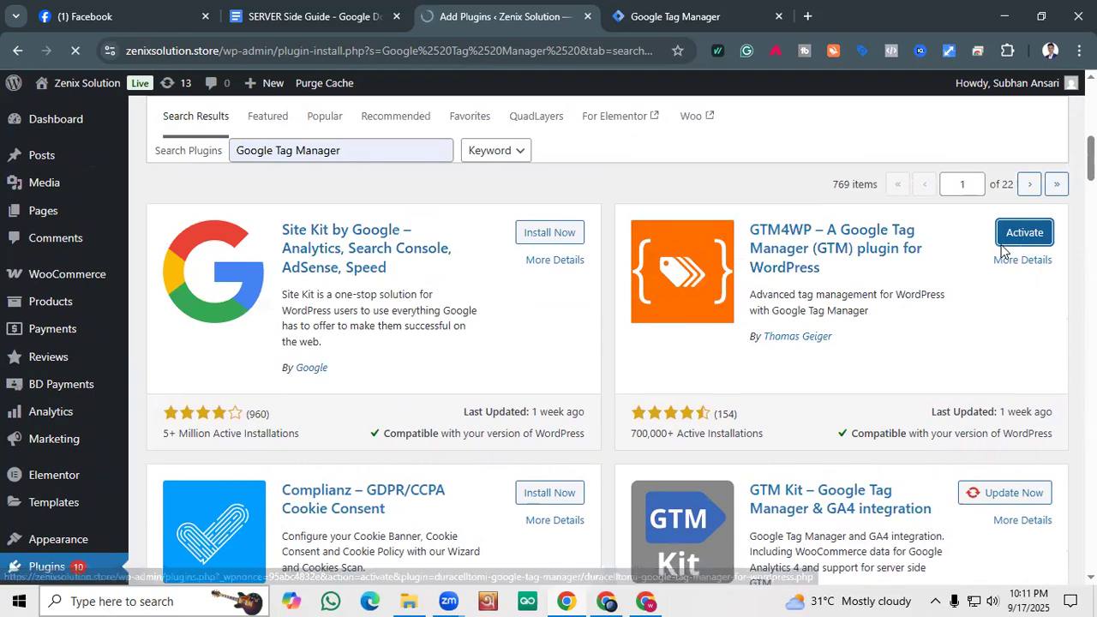
scroll(838, 409, down, 1)
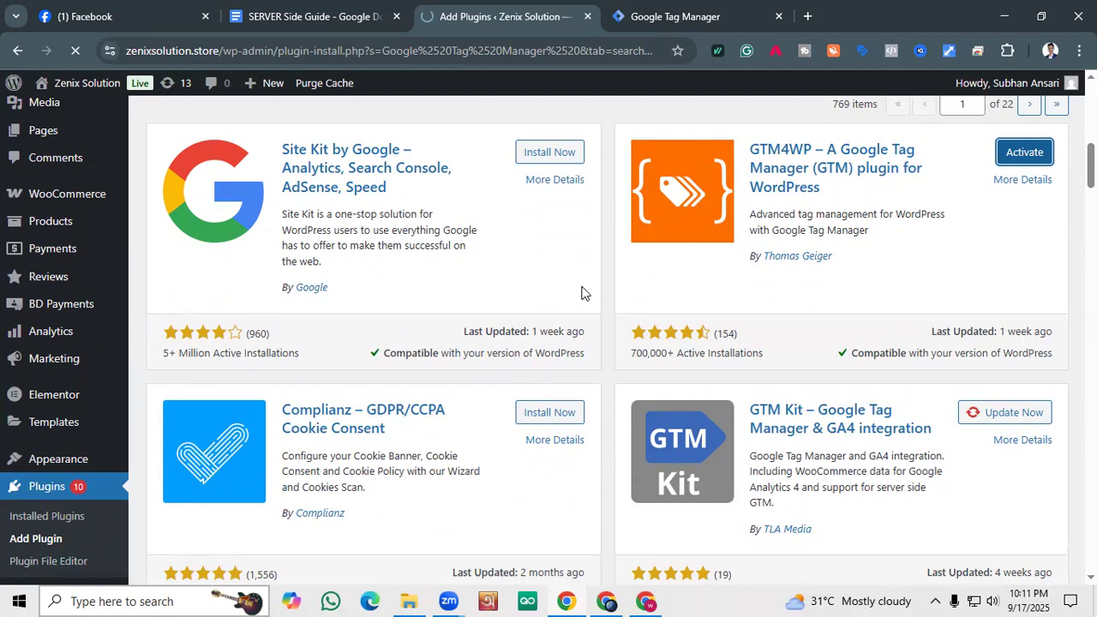
scroll(43, 377, down, 1)
scroll(43, 373, down, 2)
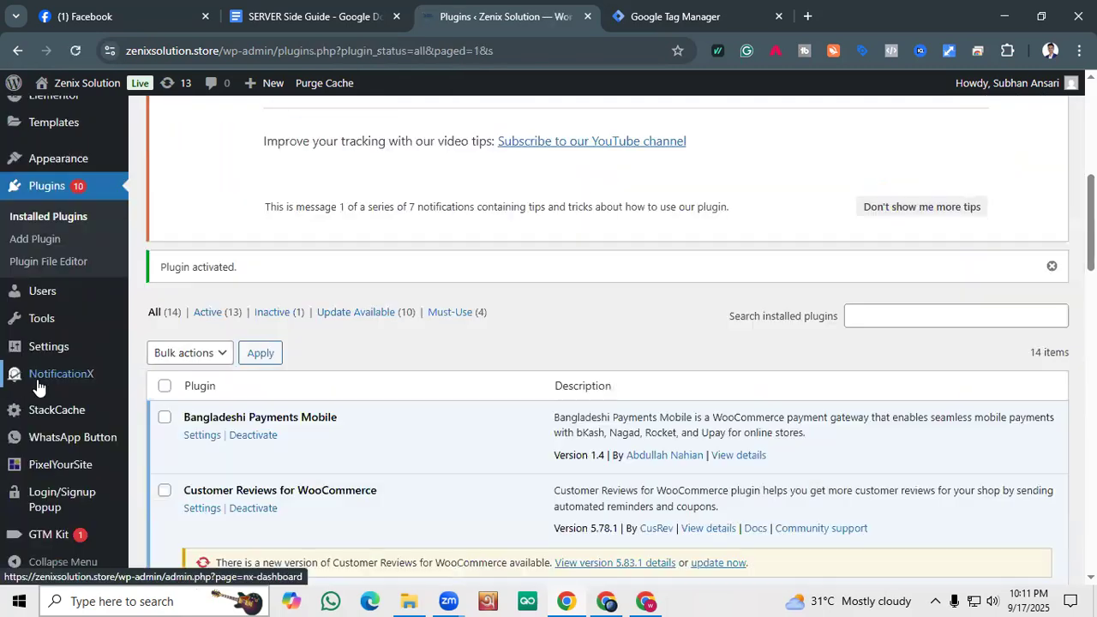
Filter the installed plugins list by "Google Tag Manager".
scroll(37, 506, down, 1)
scroll(77, 425, up, 3)
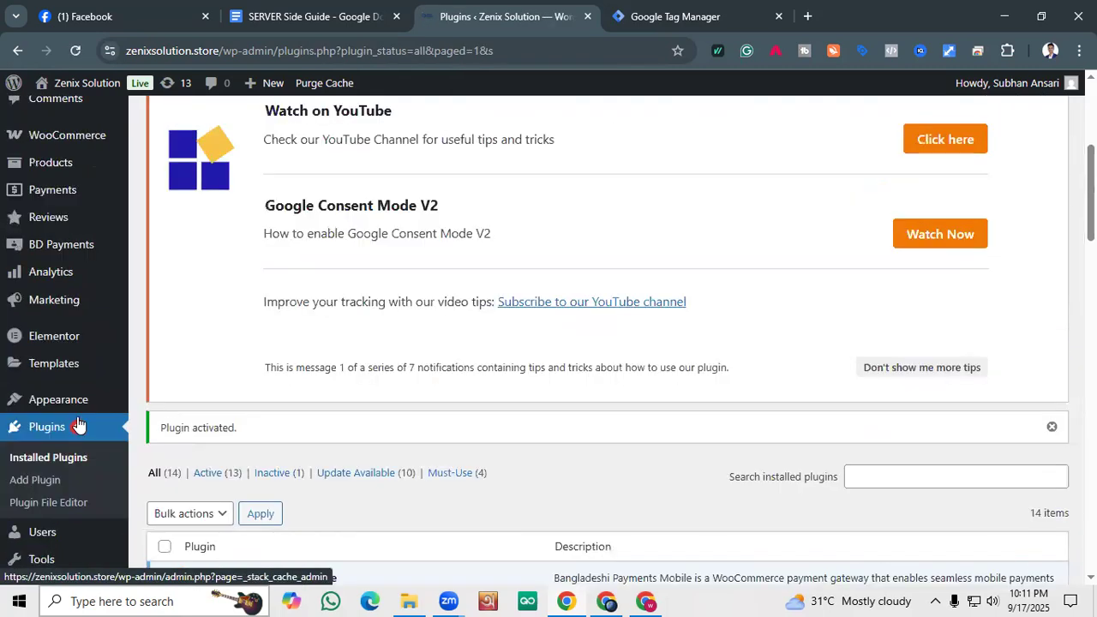
scroll(73, 421, down, 3)
click(889, 235)
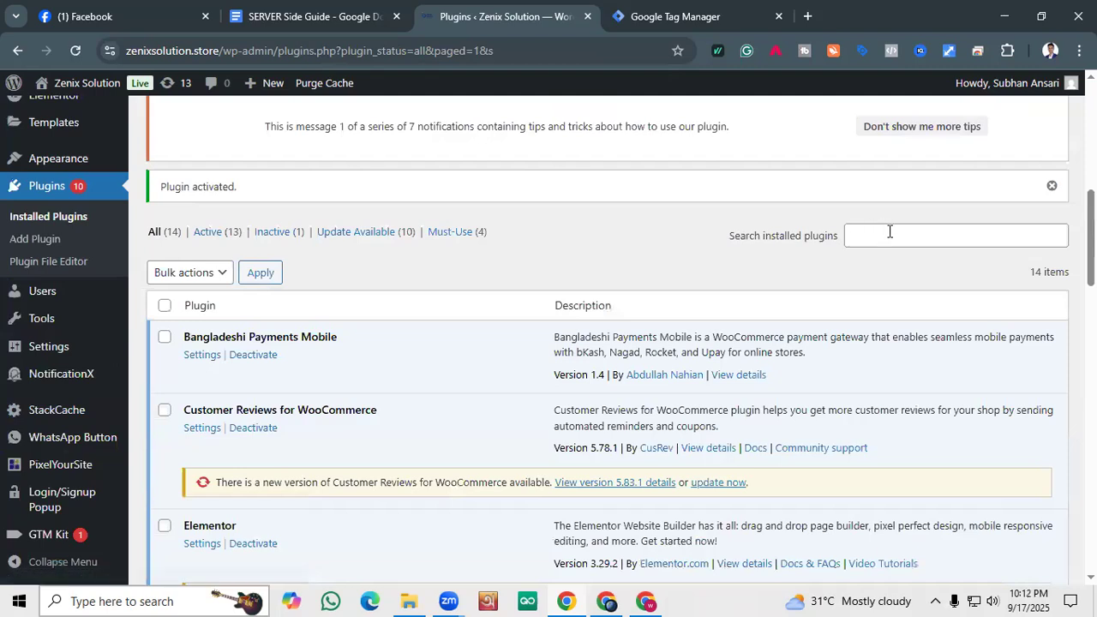
click(968, 416)
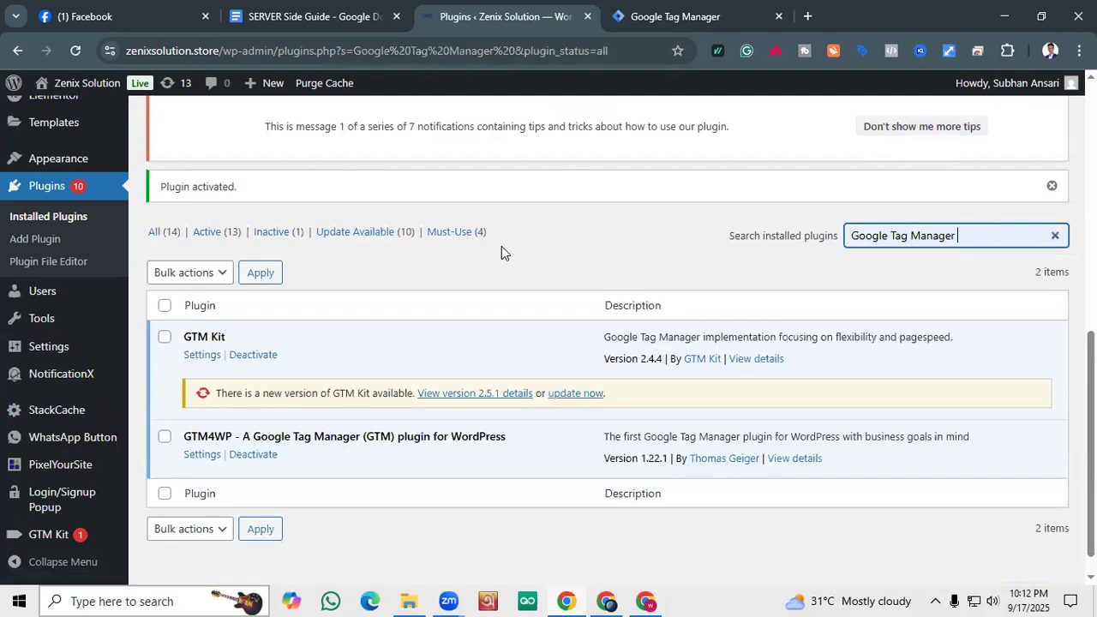
Open the settings of the GTM4WP plugin and locate its general container options.
click(203, 457)
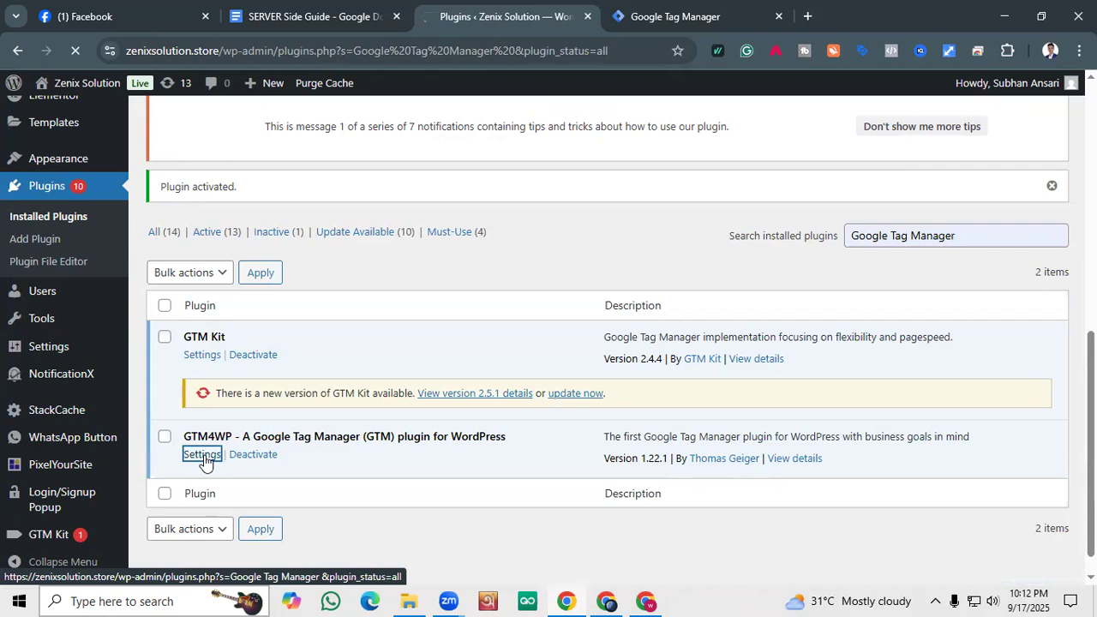
scroll(416, 354, down, 5)
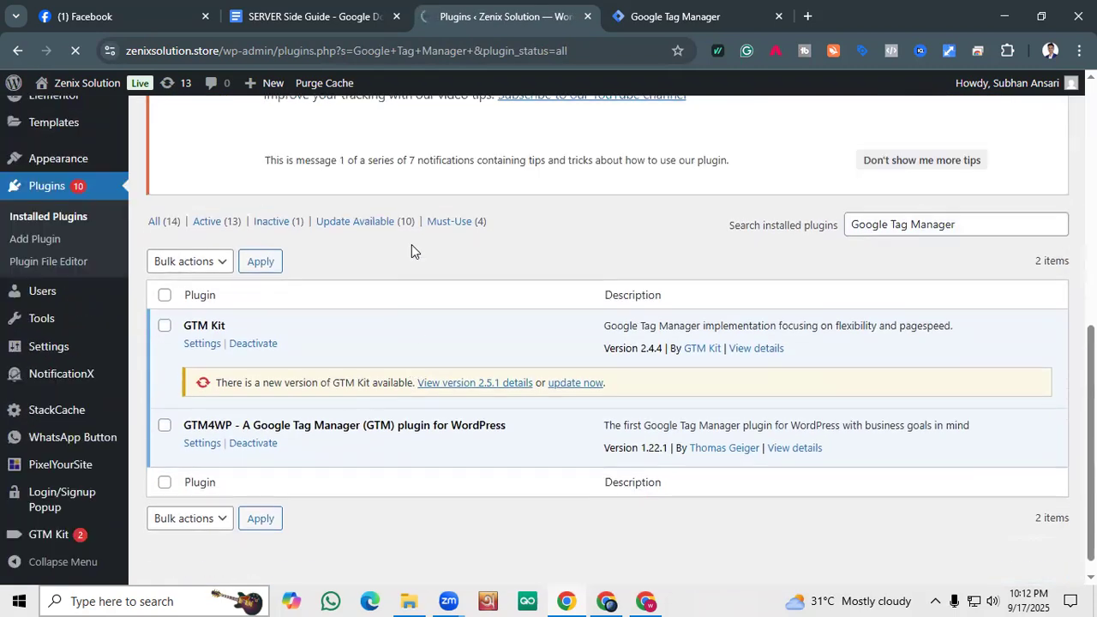
scroll(399, 259, up, 4)
scroll(400, 259, down, 5)
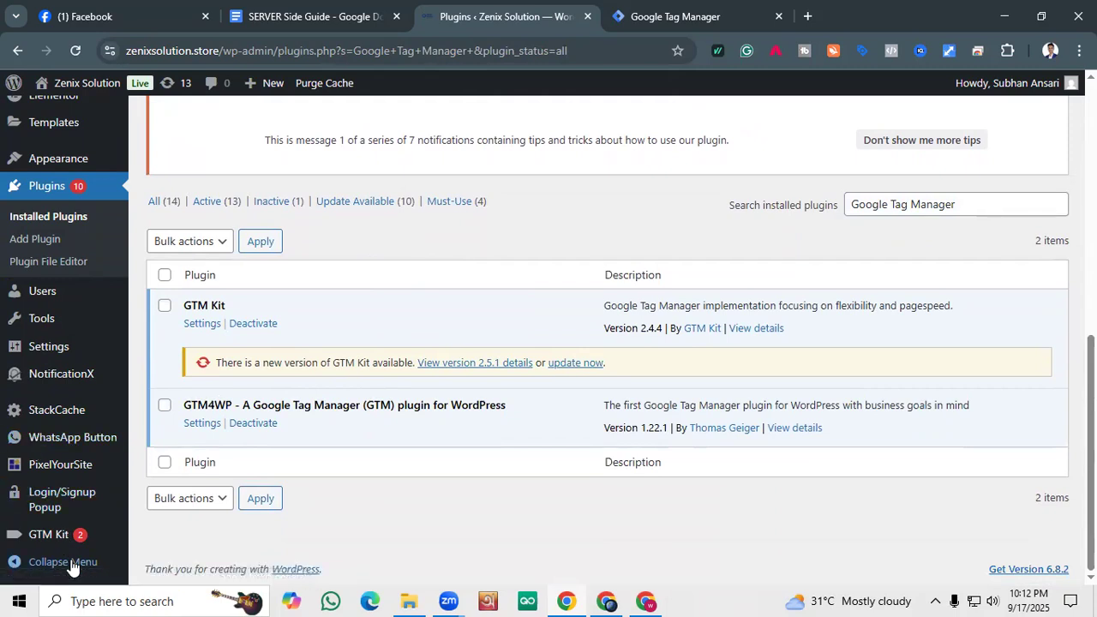
mouse_move(75, 515)
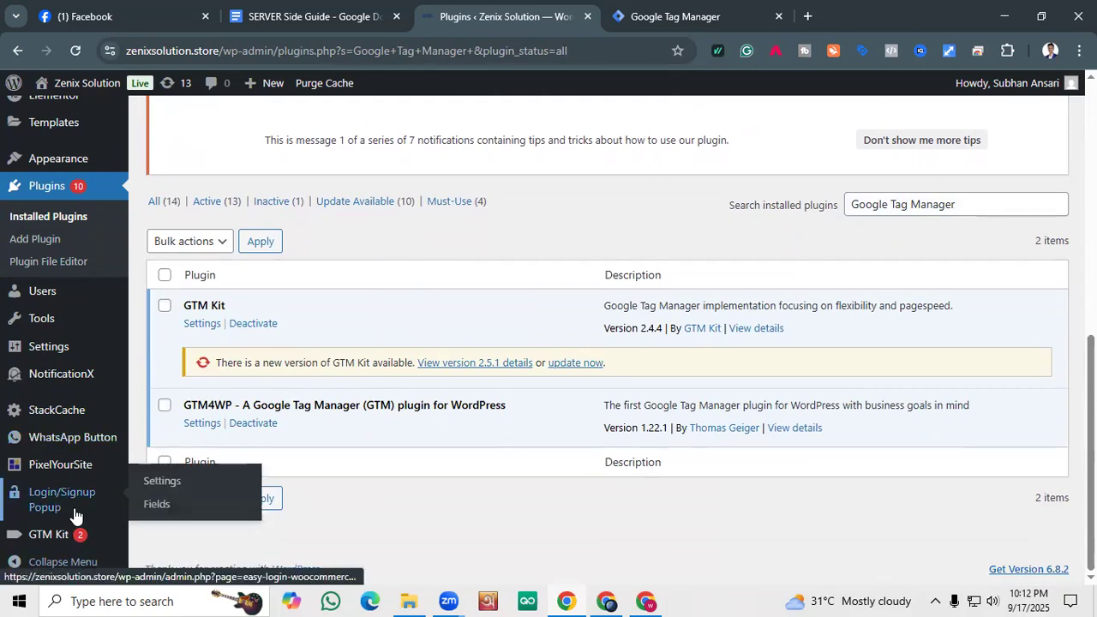
scroll(77, 516, up, 1)
scroll(213, 434, down, 1)
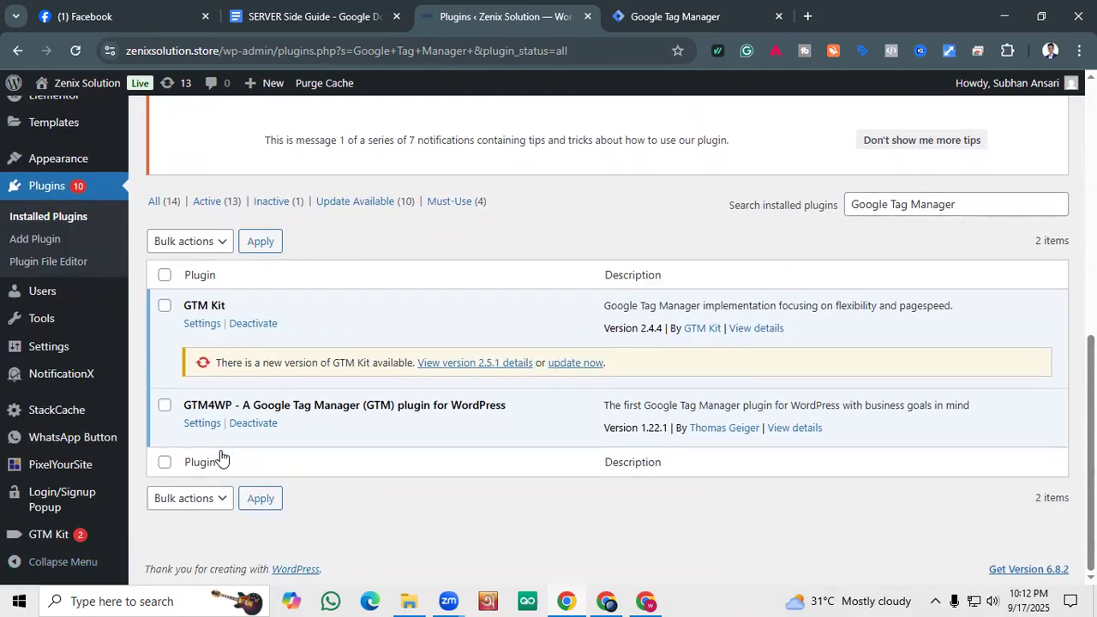
click(206, 426)
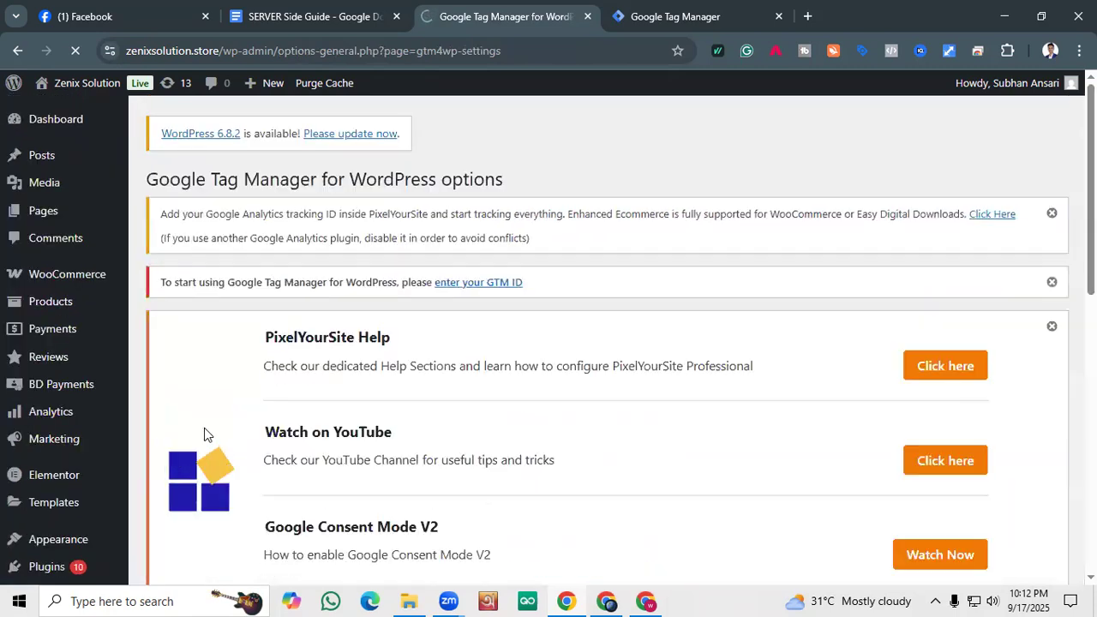
scroll(204, 428, down, 5)
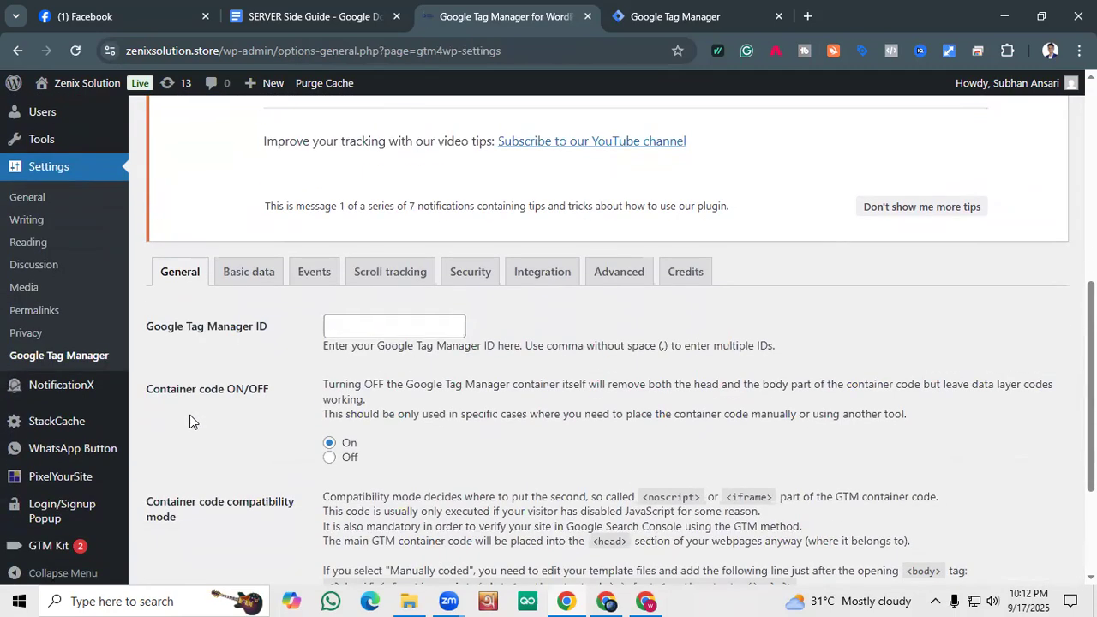
scroll(190, 420, down, 2)
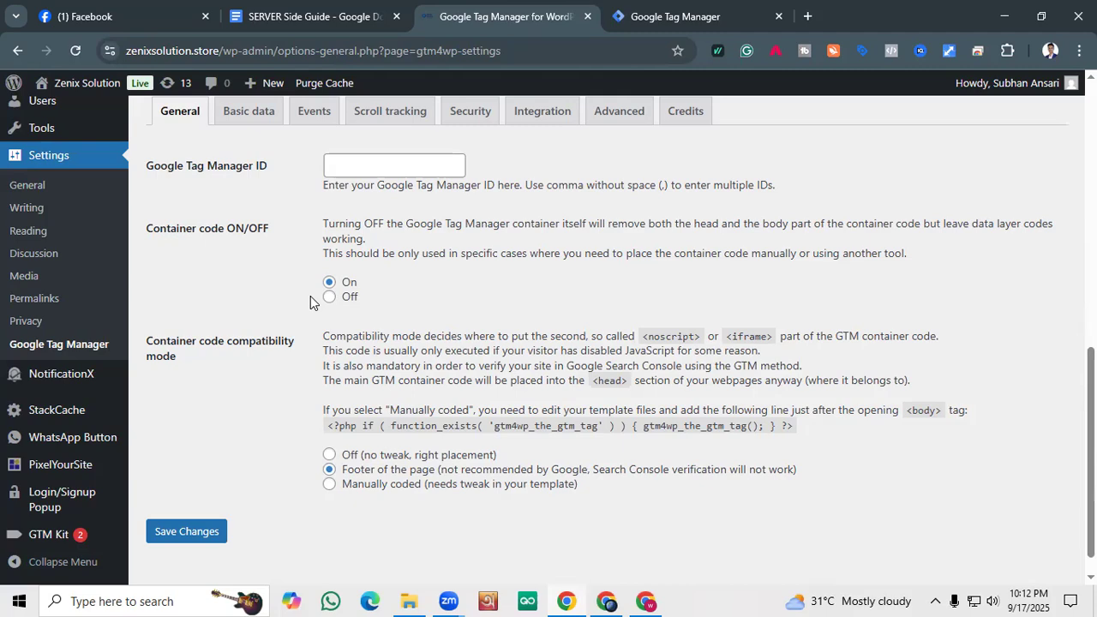
scroll(310, 296, up, 5)
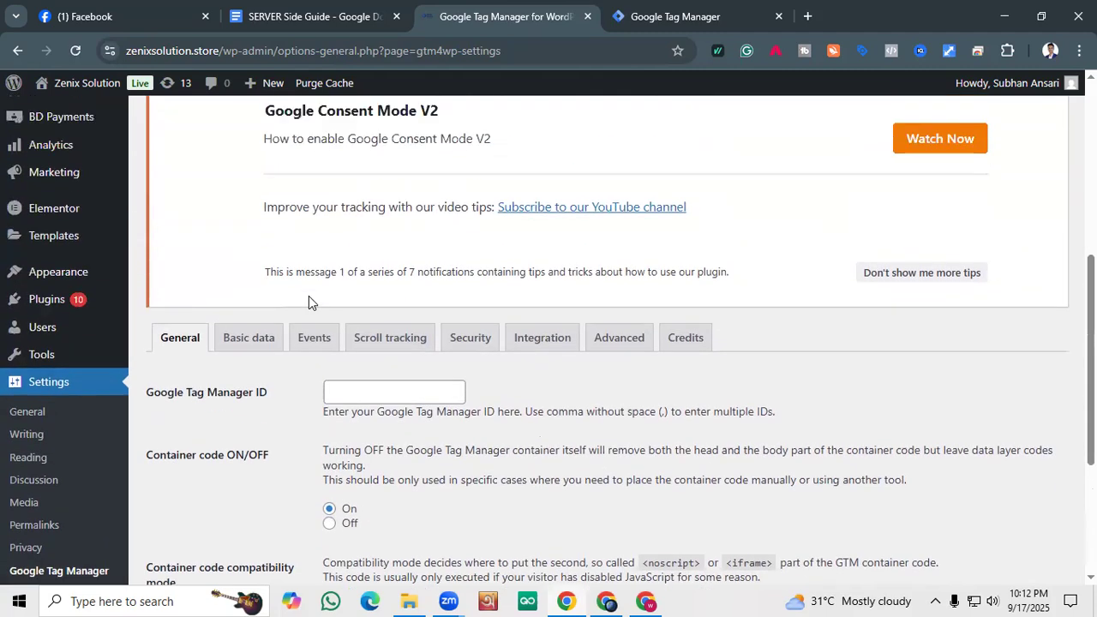
scroll(270, 350, down, 3)
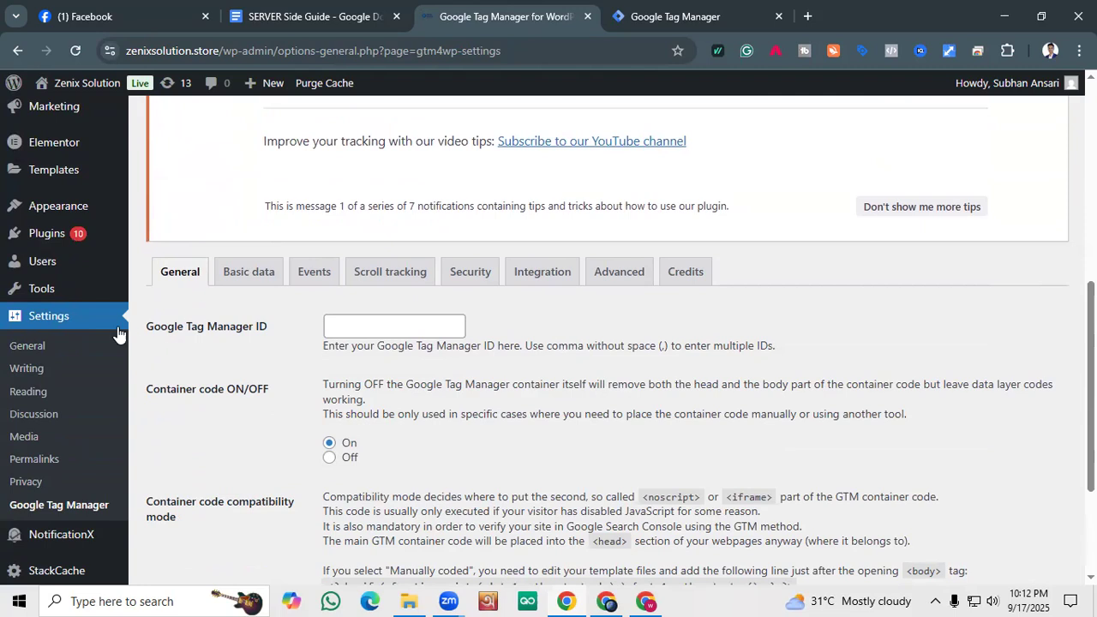
scroll(69, 330, down, 1)
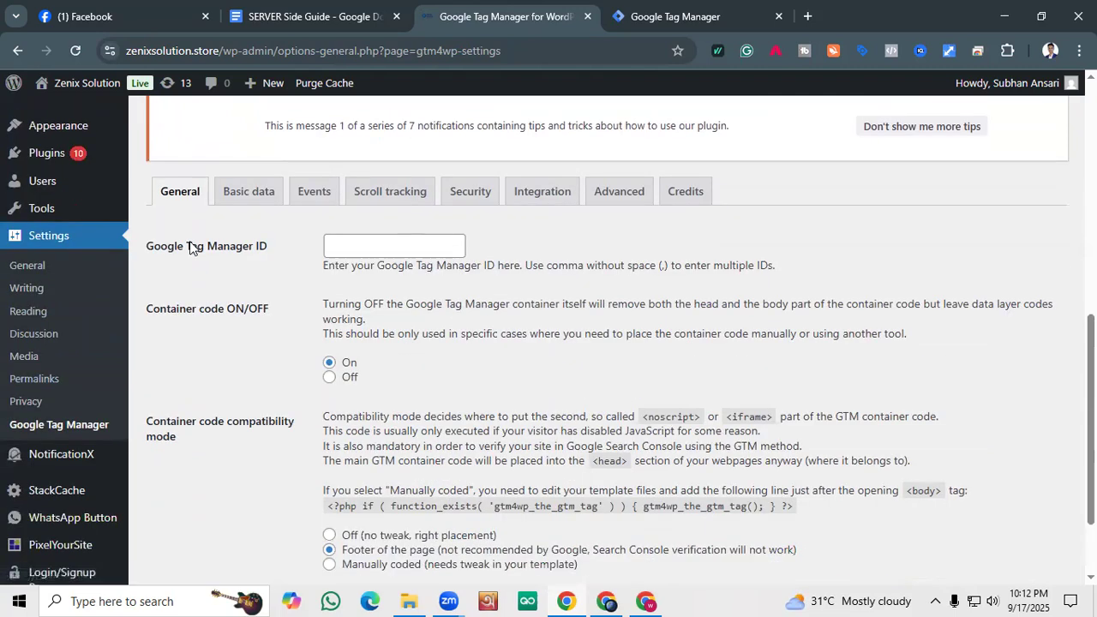
click(371, 244)
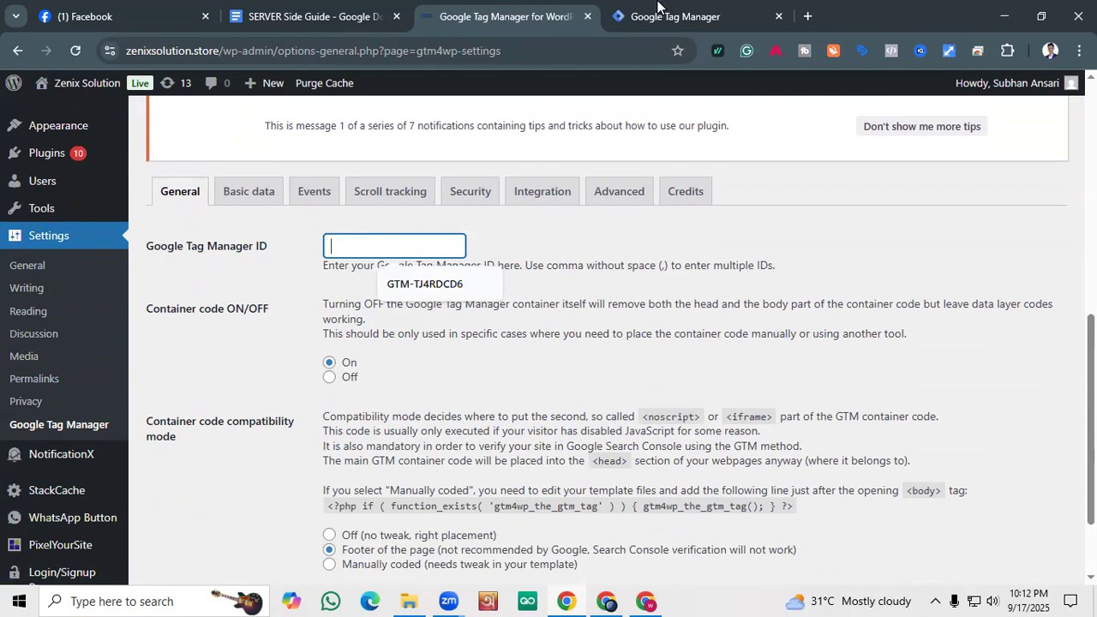
key(ctrl+Tab)
drag(662, 140, 754, 143)
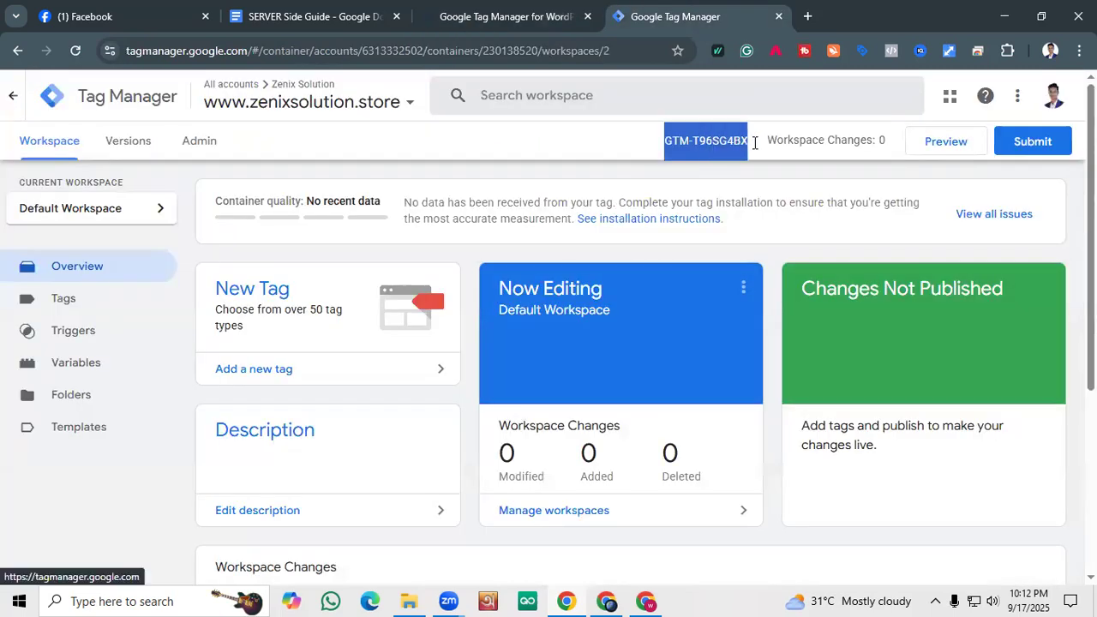
click(619, 152)
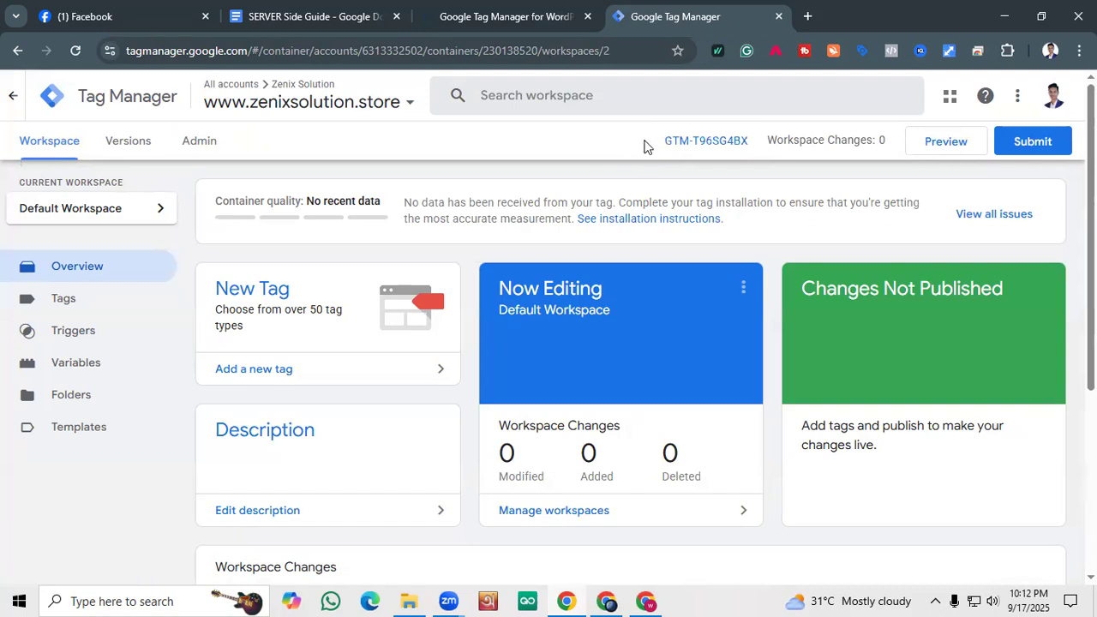
drag(676, 140, 750, 142)
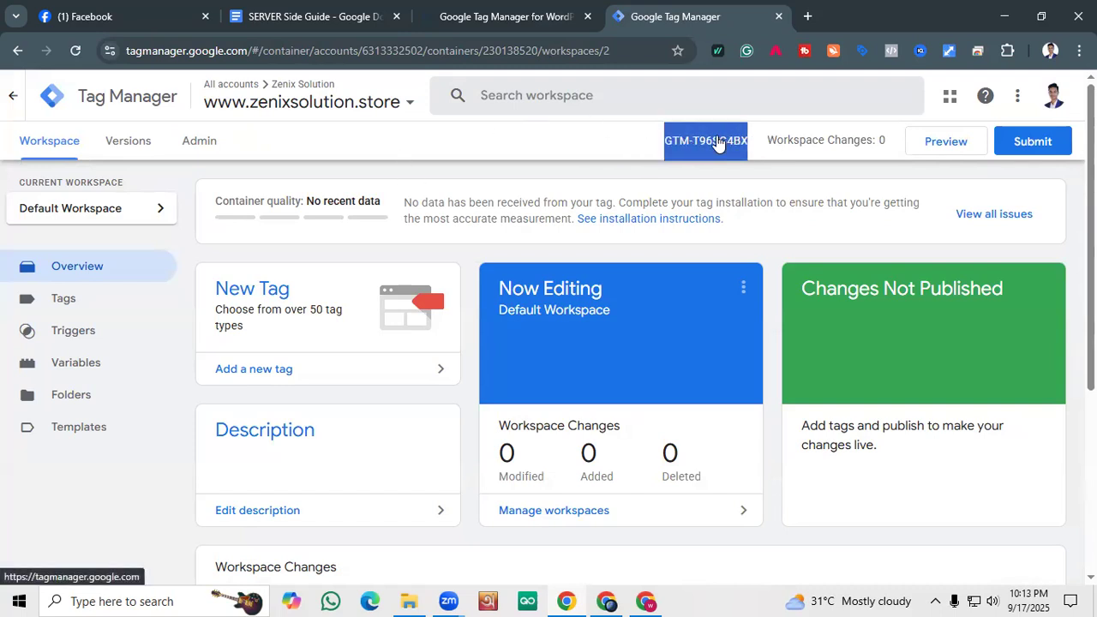
right_click(718, 144)
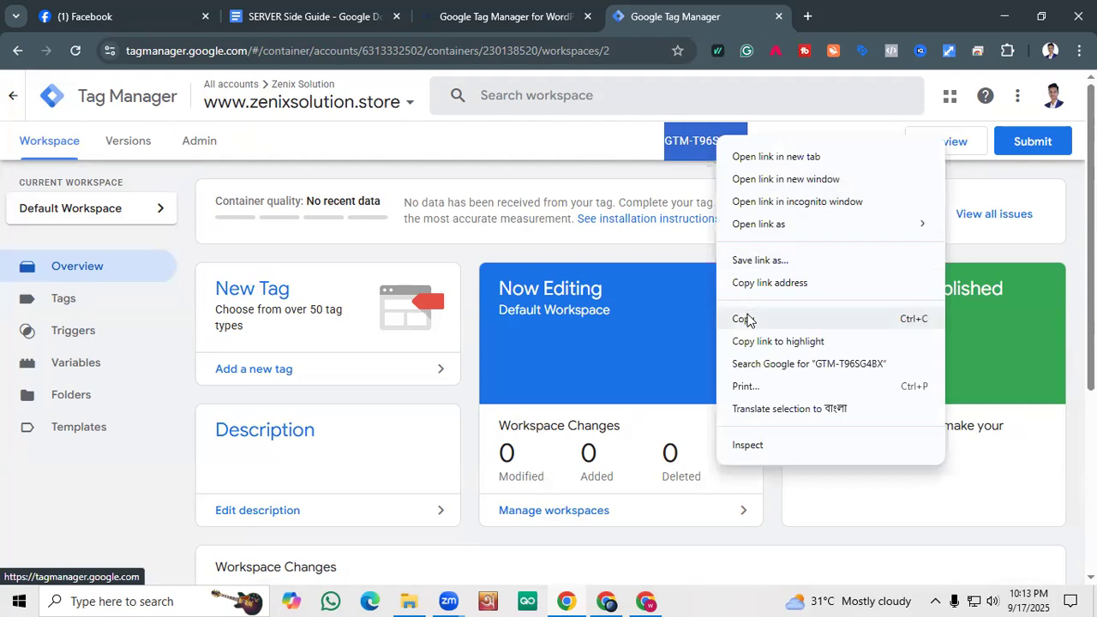
Return to the WordPress plugin settings and paste GTM-T96SG4BX as the Google Tag Manager ID.
click(505, 17)
click(353, 244)
right_click(352, 245)
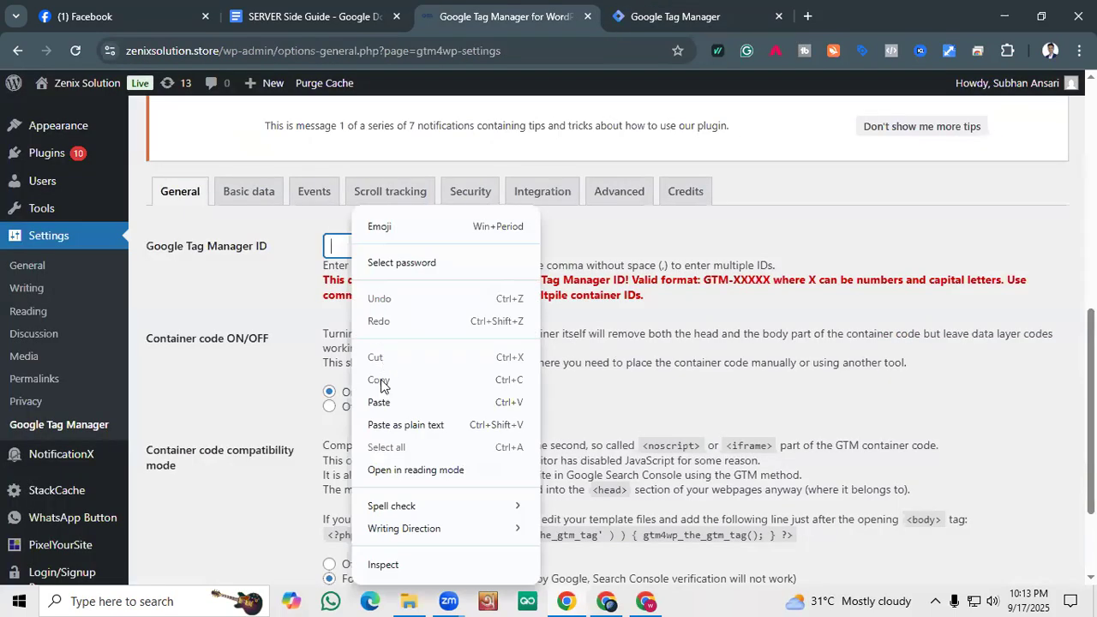
click(381, 402)
click(260, 296)
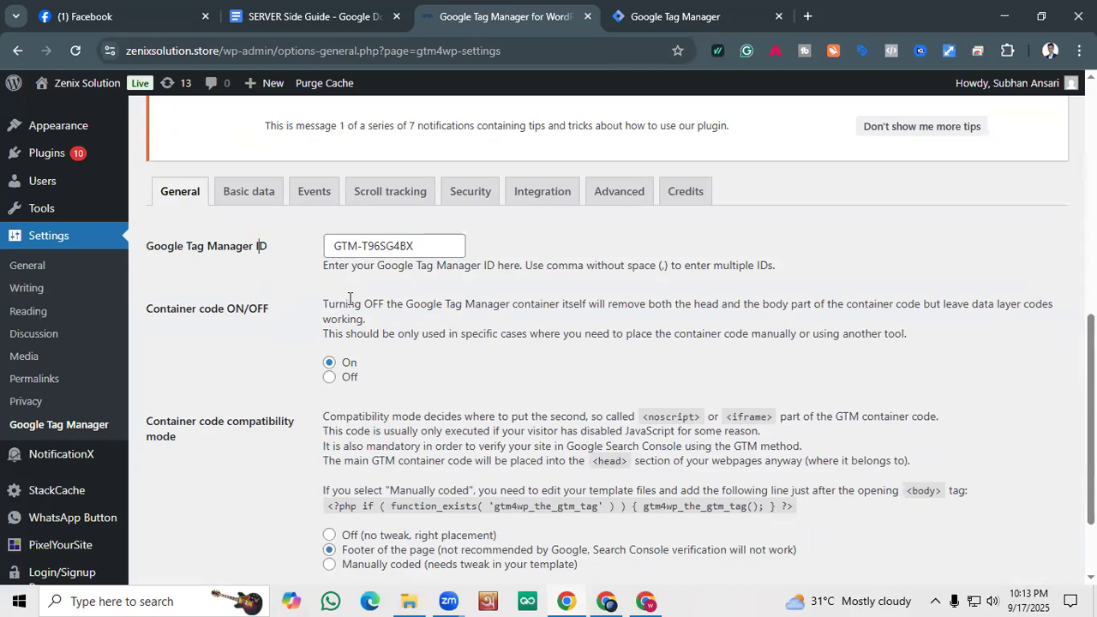
Set the plugin's container code option to On.
scroll(270, 358, down, 1)
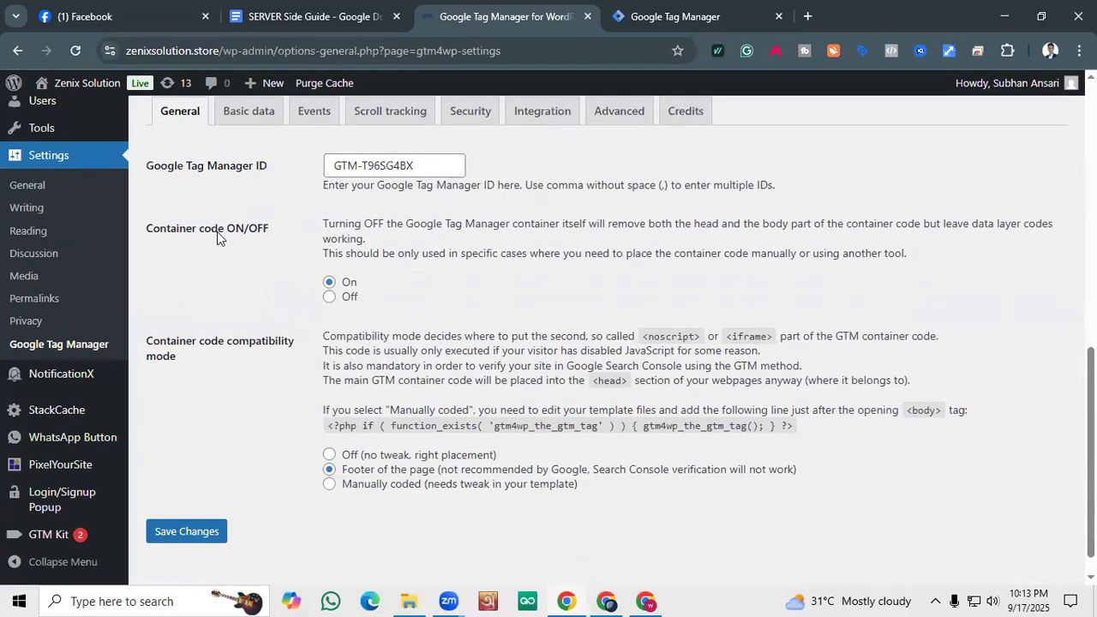
drag(268, 226, 156, 230)
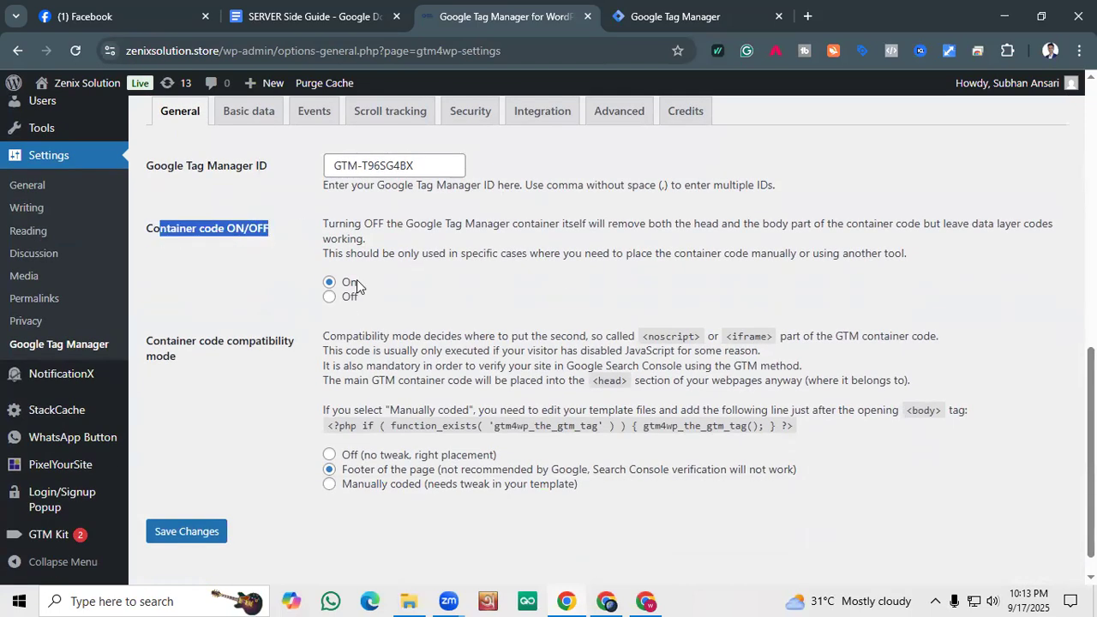
click(356, 279)
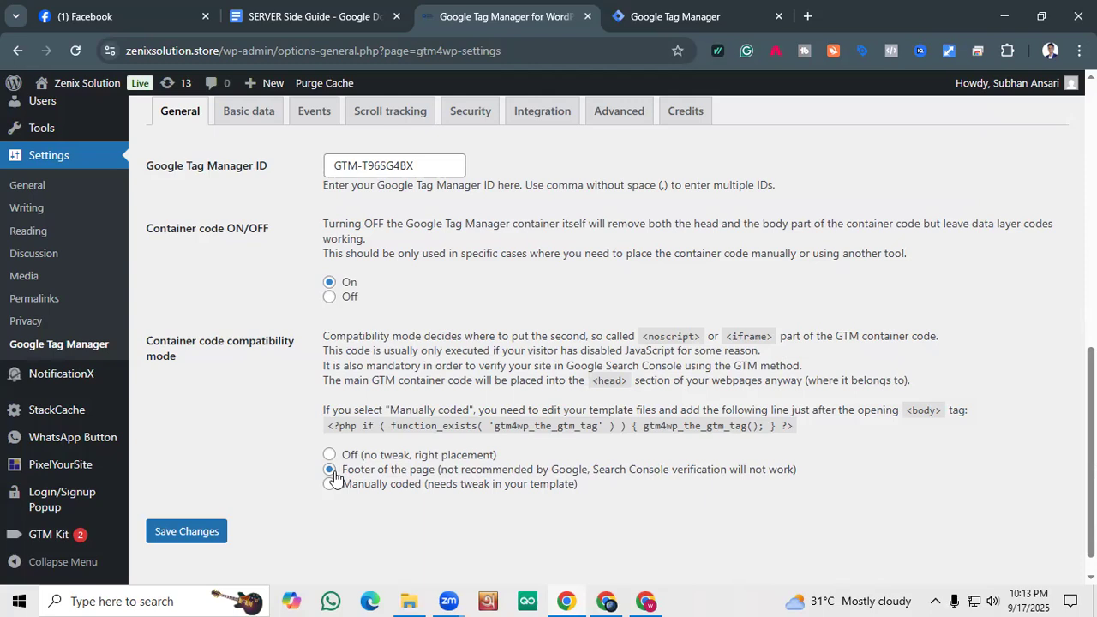
Review the plugin's Basic data post options and its general event options.
scroll(336, 476, up, 3)
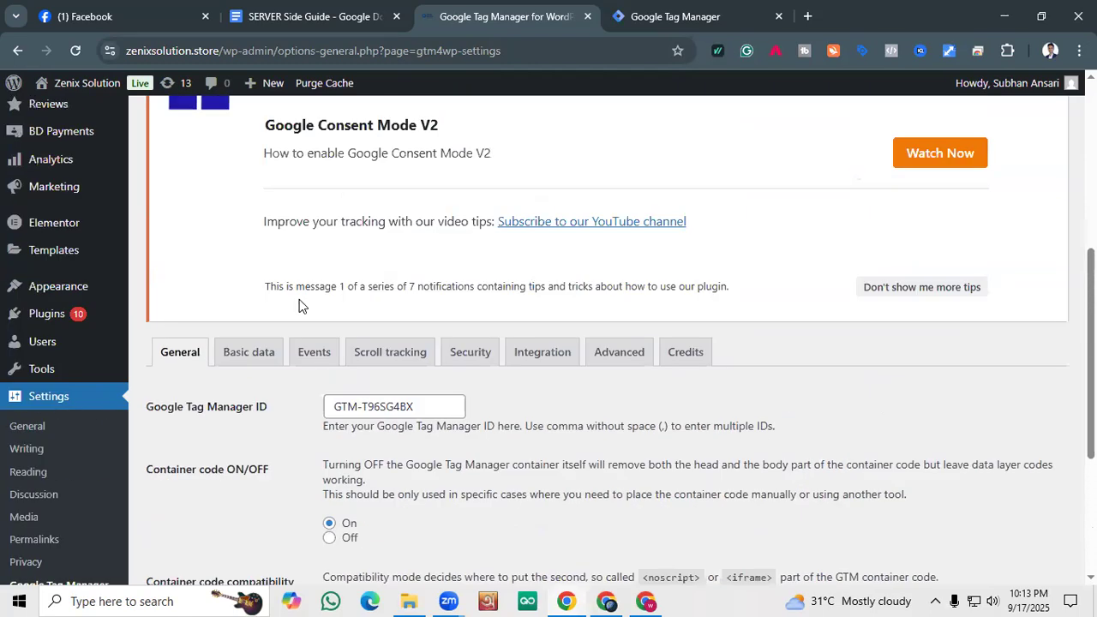
click(274, 353)
scroll(283, 356, down, 5)
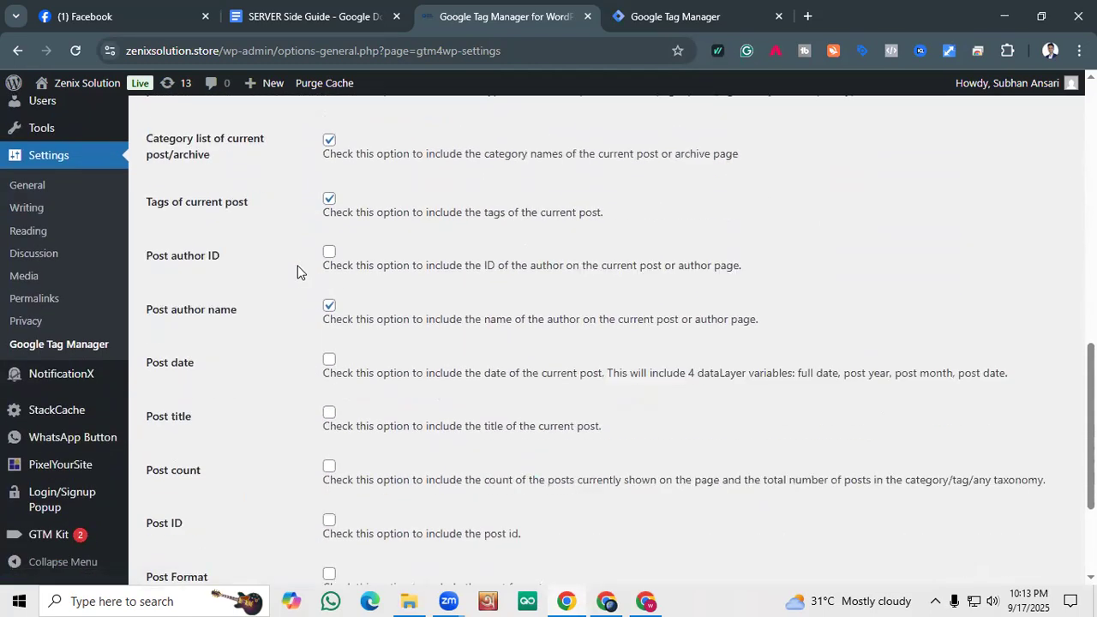
scroll(351, 274, down, 2)
scroll(321, 284, up, 5)
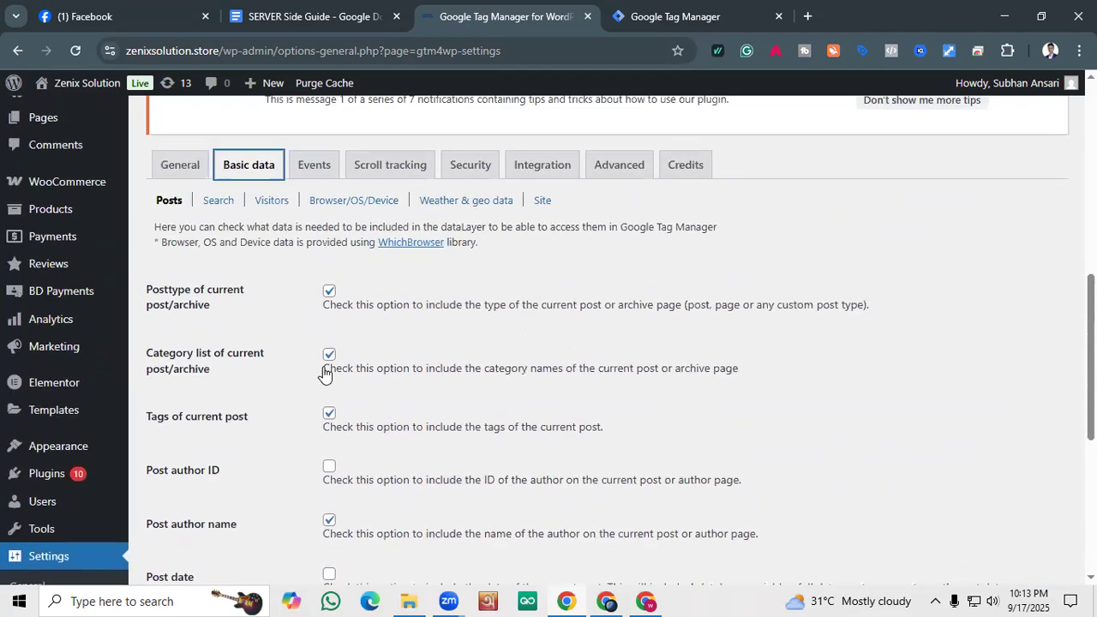
scroll(330, 470, up, 2)
click(314, 323)
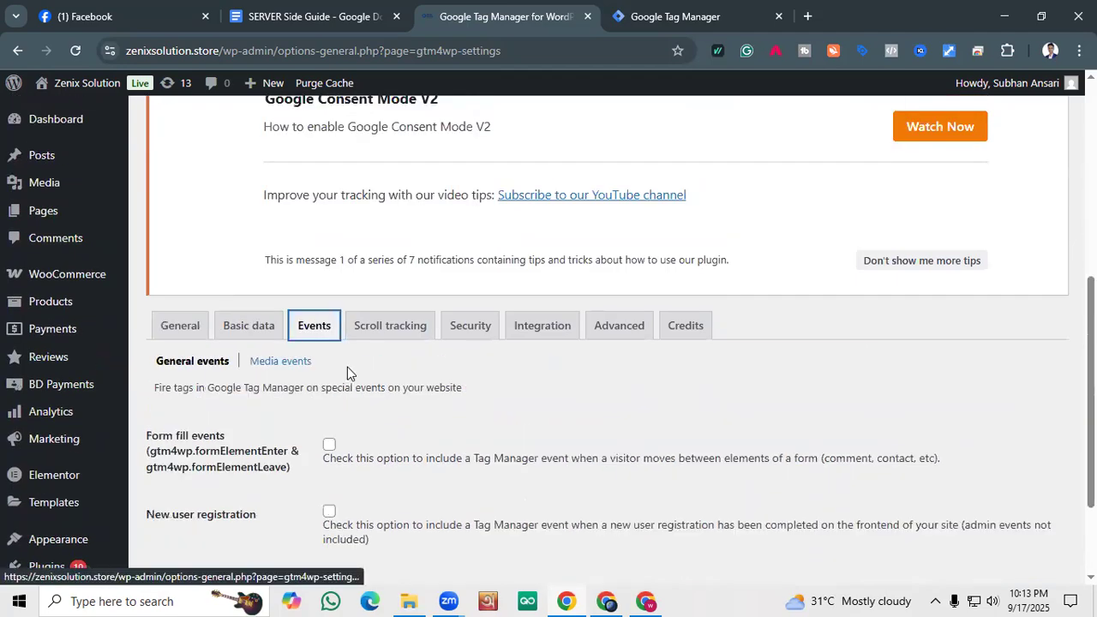
scroll(347, 367, down, 3)
scroll(347, 367, up, 1)
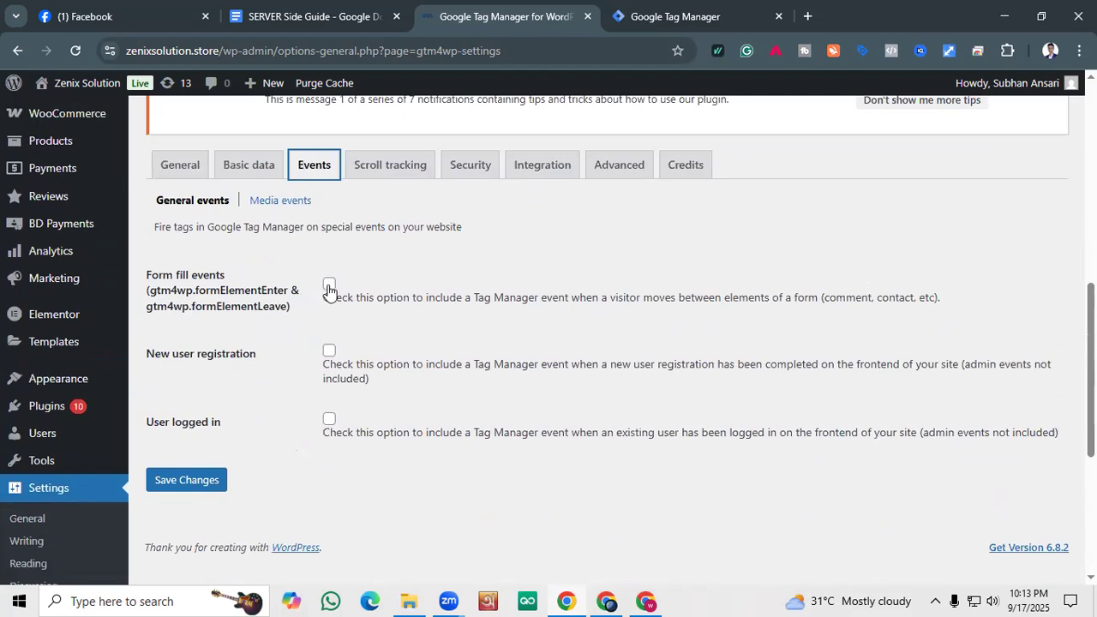
scroll(330, 292, up, 1)
Enable the scroll tracker script and its debug mode in the plugin's scroll tracking settings.
click(373, 250)
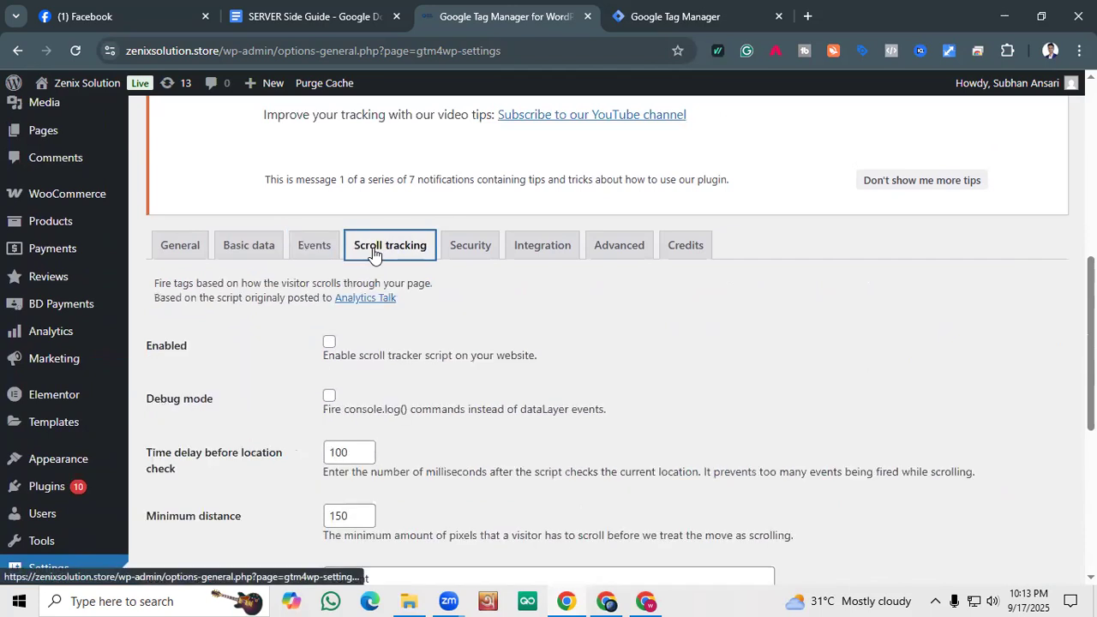
click(329, 398)
click(330, 343)
scroll(291, 396, down, 2)
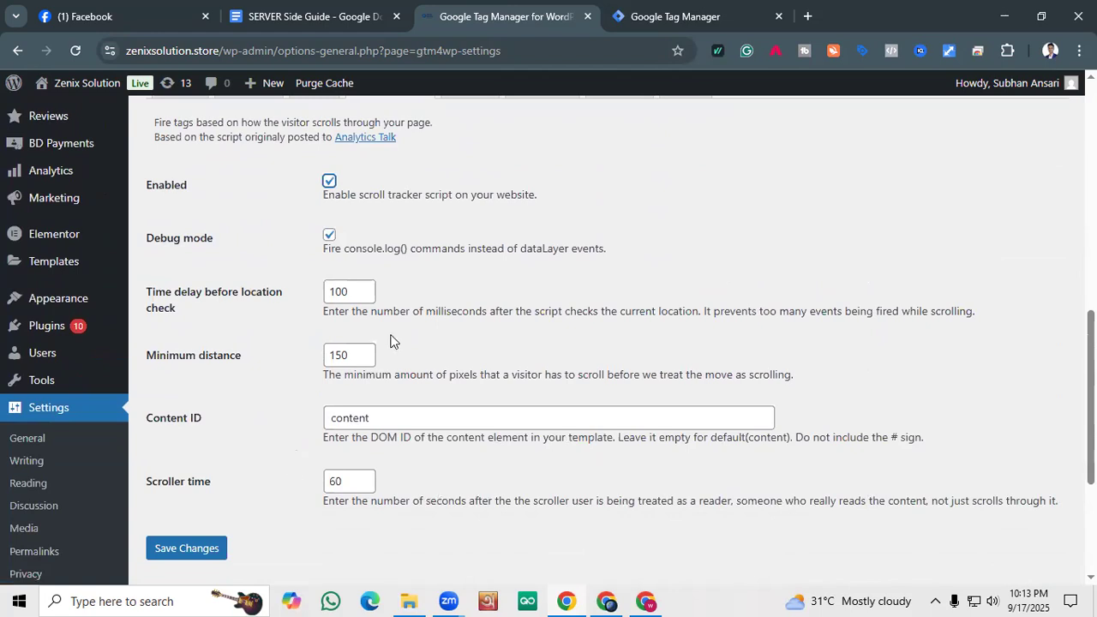
scroll(395, 342, up, 2)
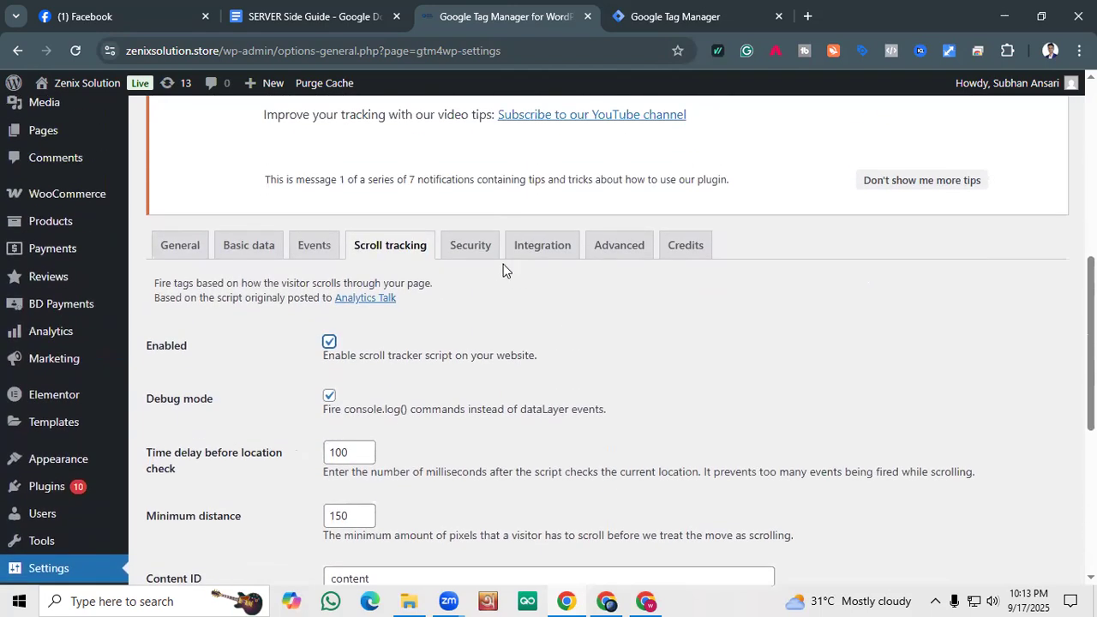
Look through the plugin's Integration, Advanced and Credits sections and return to the General settings.
click(523, 249)
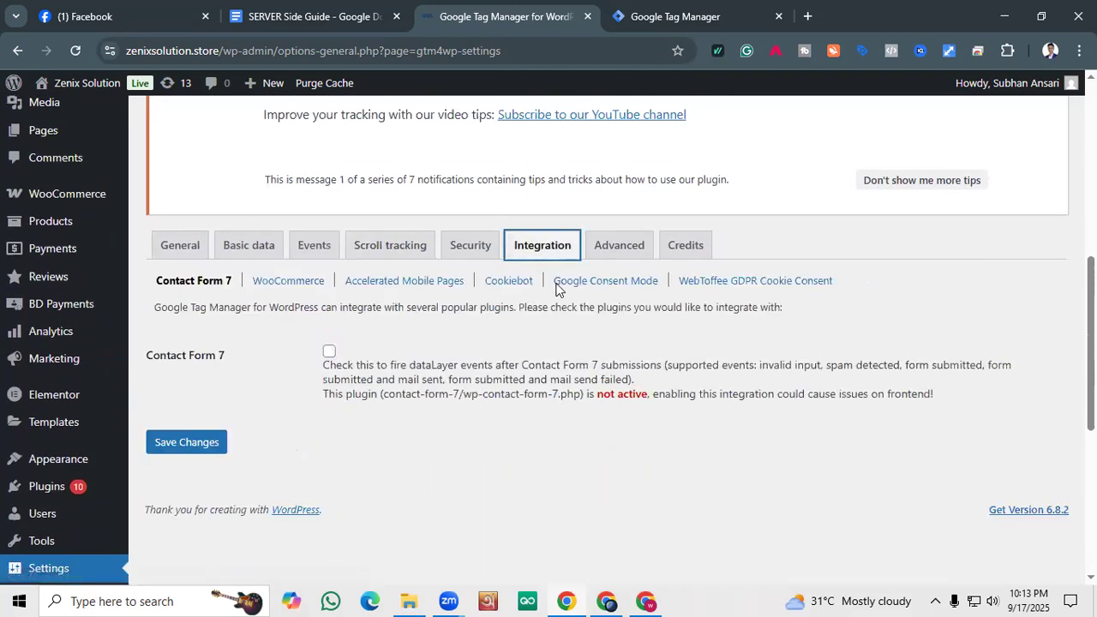
click(630, 246)
scroll(623, 299, down, 2)
scroll(615, 304, up, 2)
click(679, 248)
scroll(549, 326, down, 1)
click(178, 171)
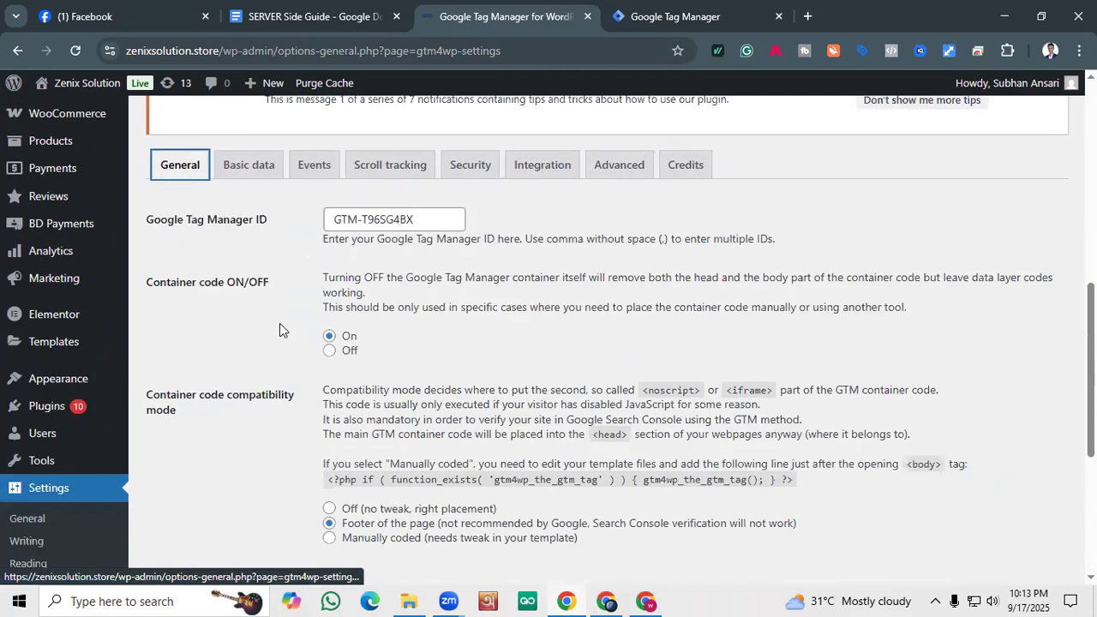
Enable the Post date and Post title options in the plugin's Basic data post settings.
click(248, 166)
scroll(294, 339, down, 5)
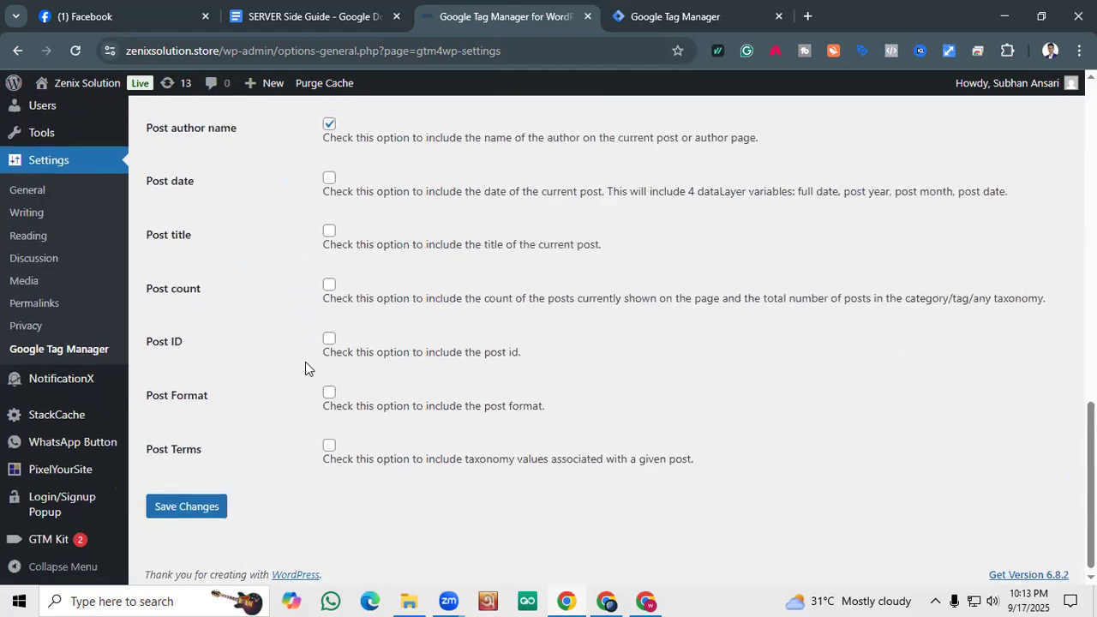
scroll(306, 368, up, 4)
scroll(334, 409, down, 1)
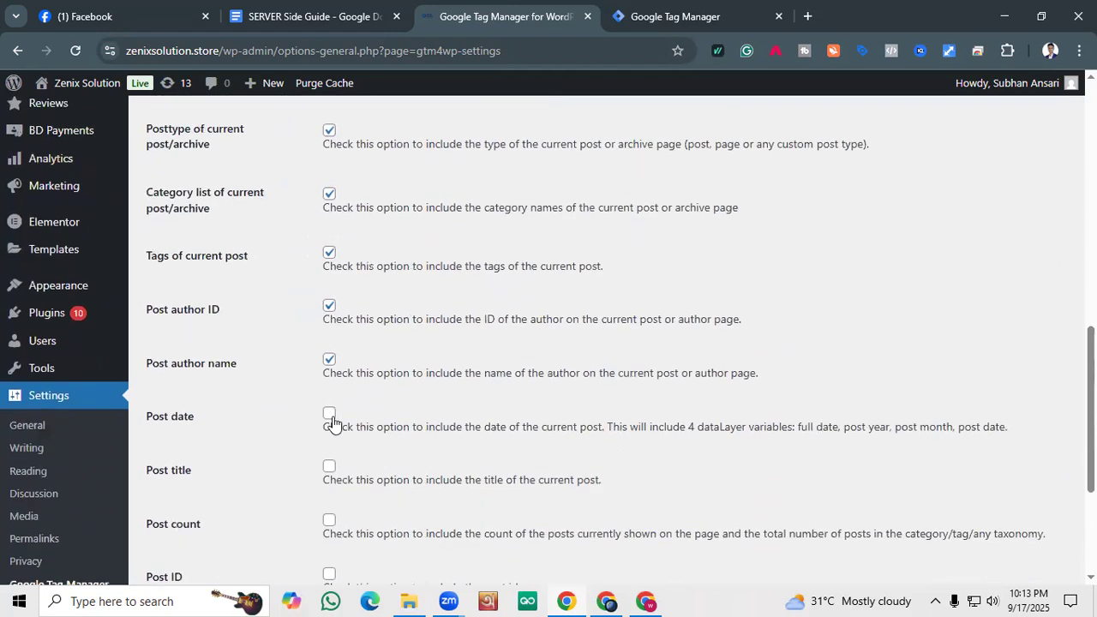
scroll(333, 421, down, 1)
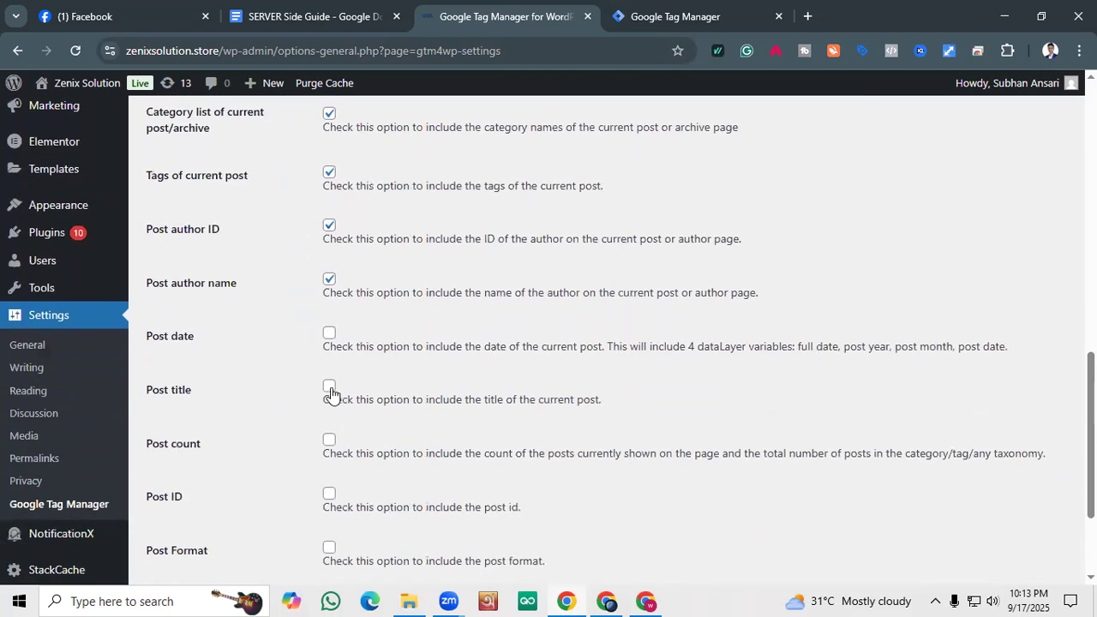
click(329, 333)
click(330, 386)
scroll(377, 372, down, 2)
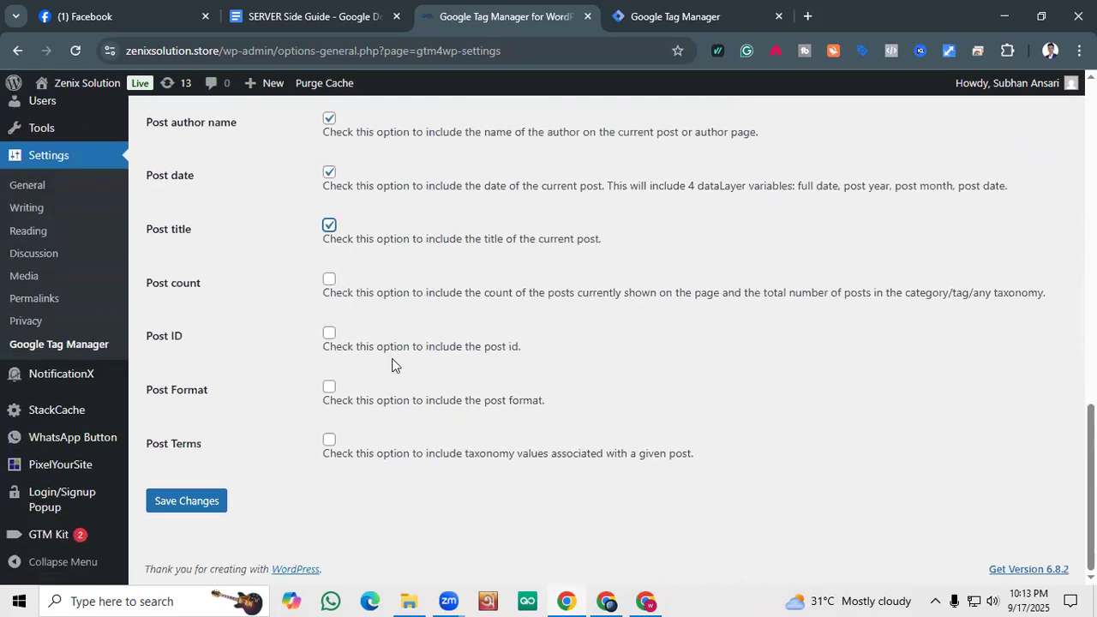
scroll(289, 354, up, 7)
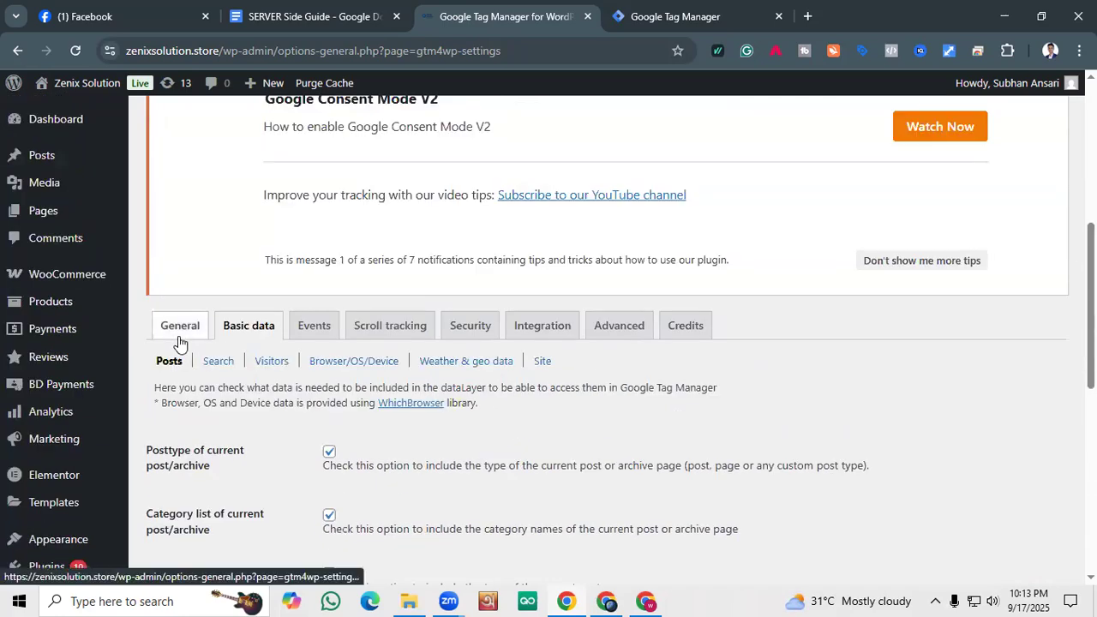
Return to the plugin's General settings and save the changes.
click(179, 341)
scroll(257, 372, down, 4)
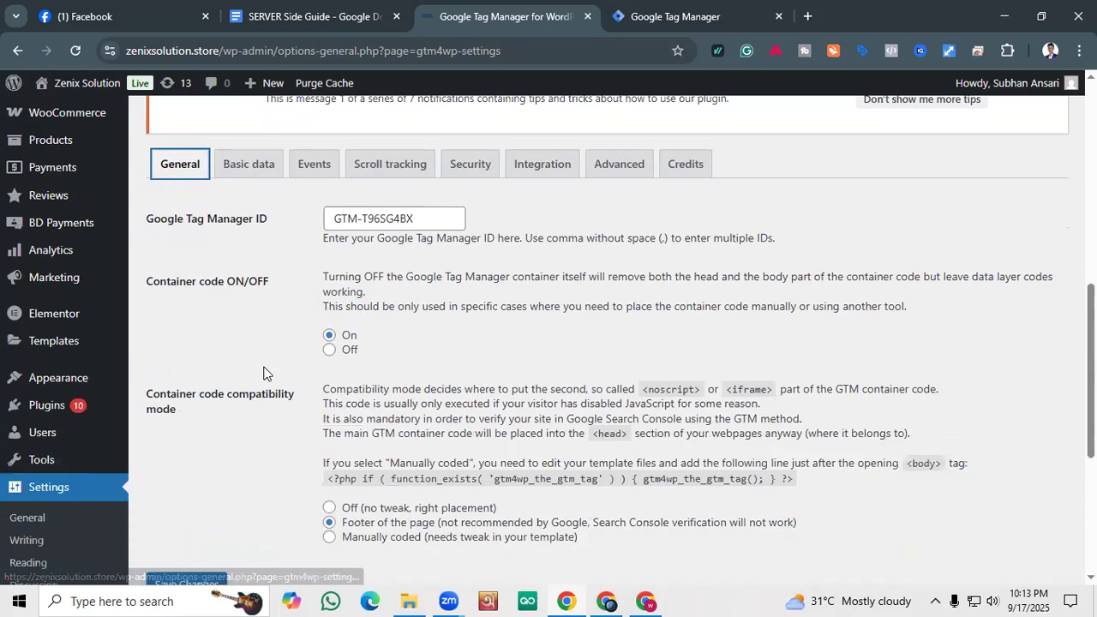
click(206, 426)
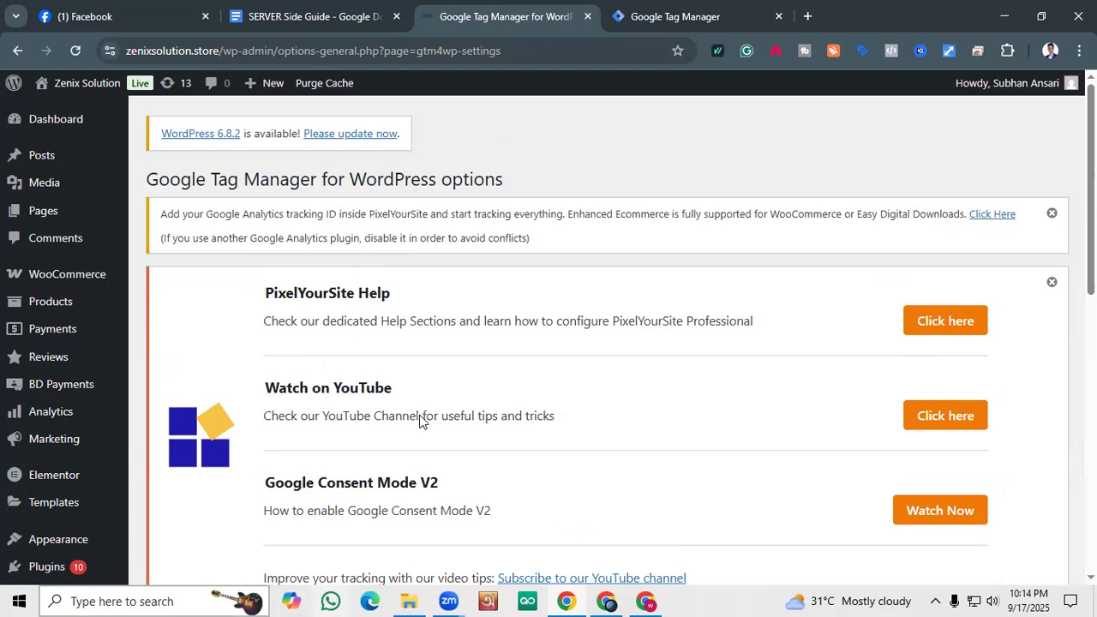
Set the container code compatibility mode to Footer of the page and save the settings.
scroll(454, 403, down, 8)
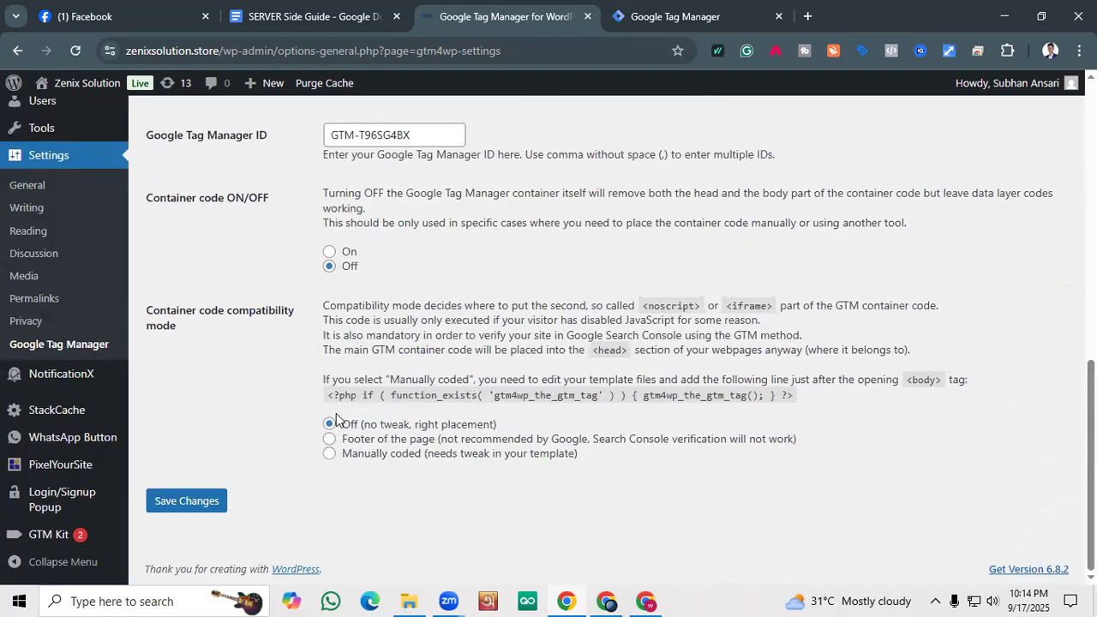
click(335, 444)
click(210, 505)
Set the container code to On with the compatibility mode Footer of the page, and save the plugin settings.
scroll(313, 427, up, 4)
scroll(318, 424, down, 4)
click(329, 252)
click(330, 440)
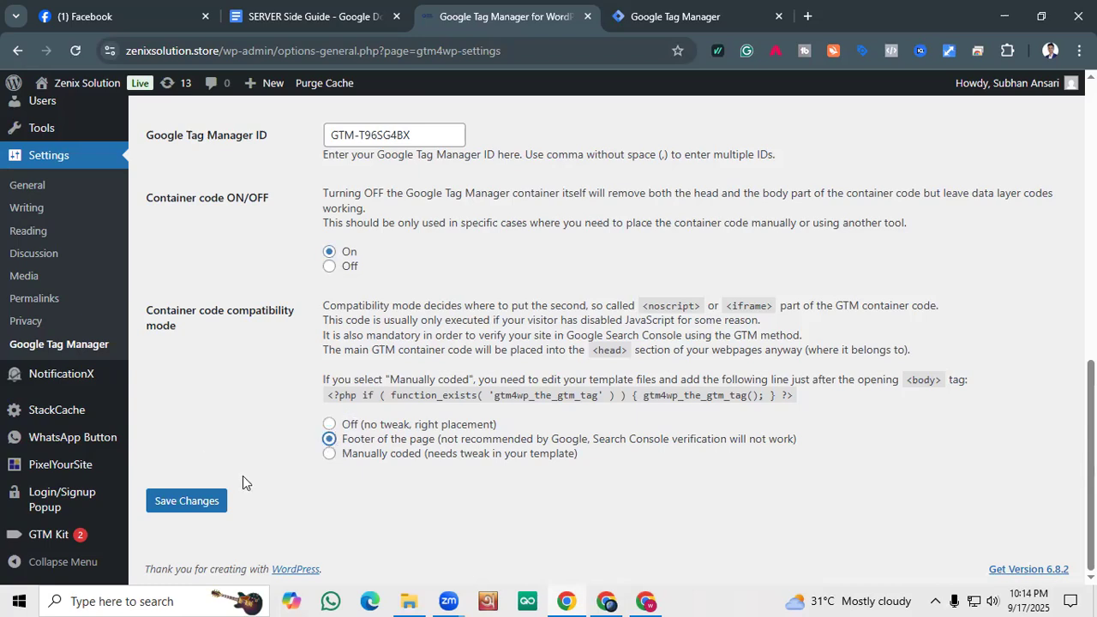
click(181, 512)
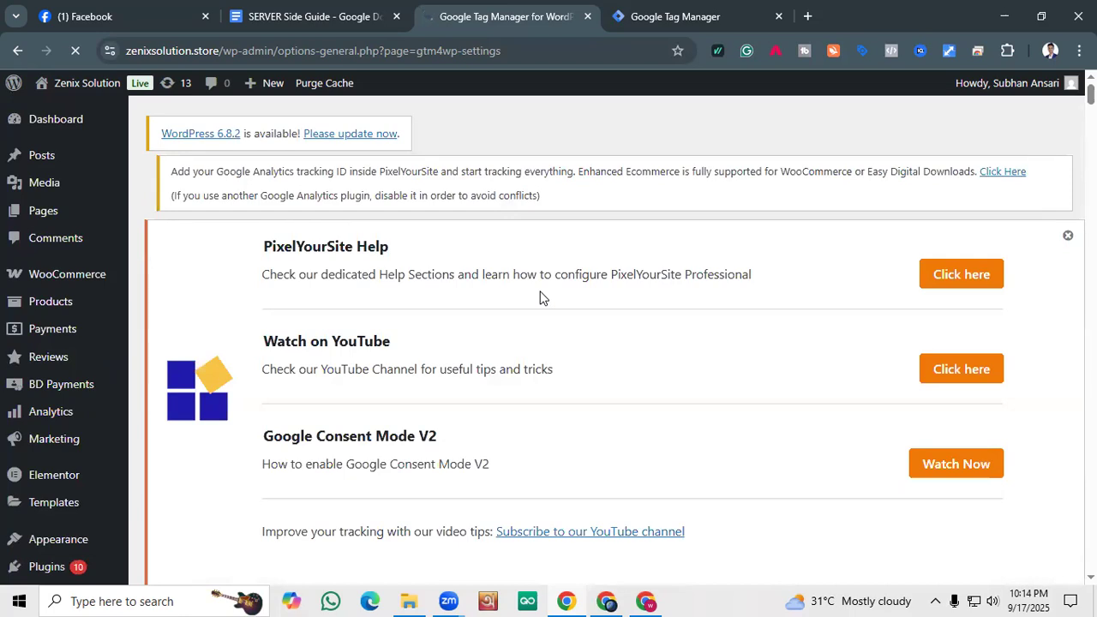
Review the saved General settings and compare the plugin's container ID with the one in the Tag Manager workspace.
scroll(535, 293, down, 1)
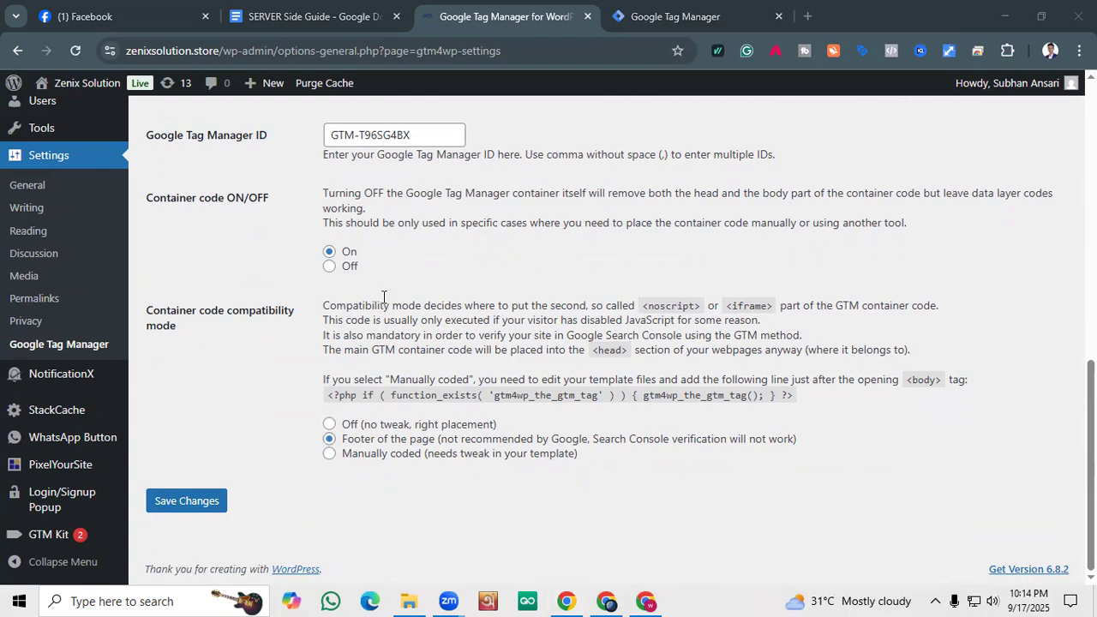
scroll(385, 292, up, 2)
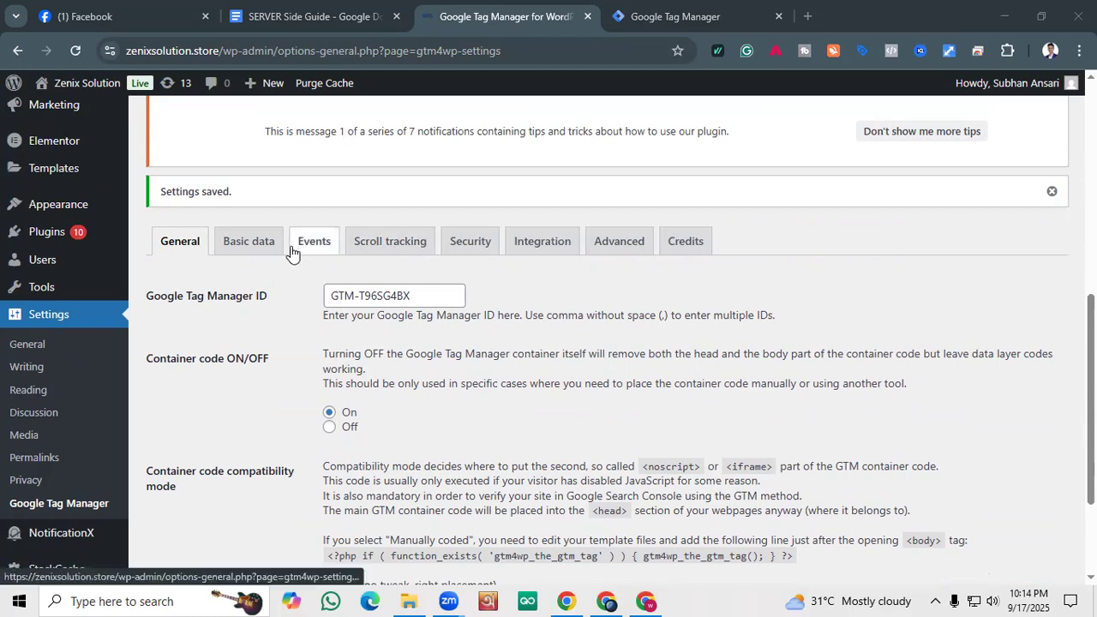
click(624, 10)
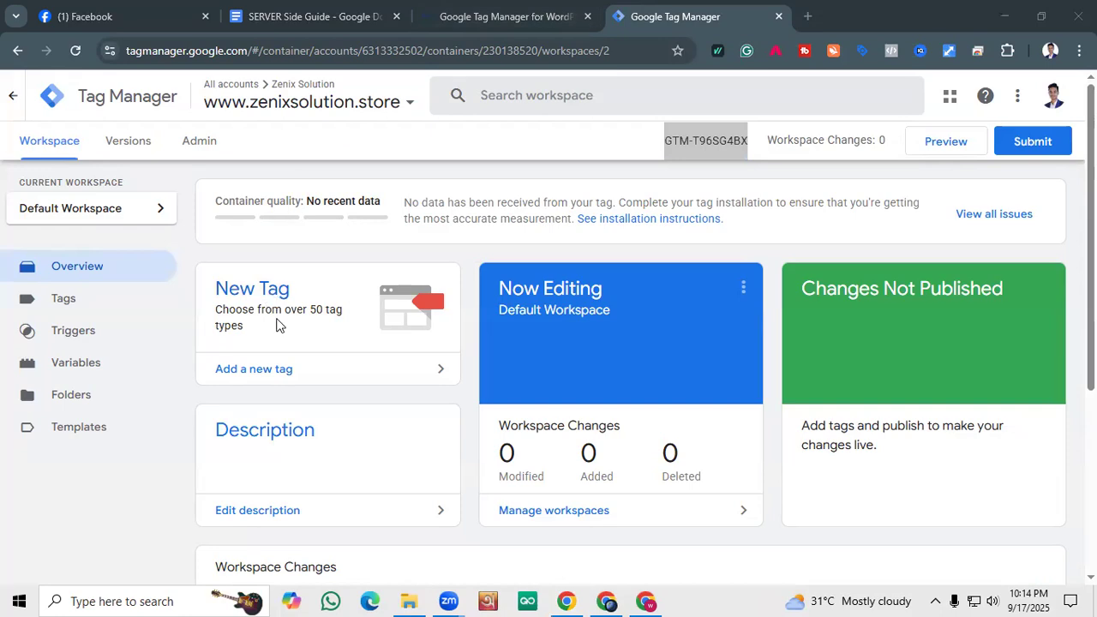
click(497, 16)
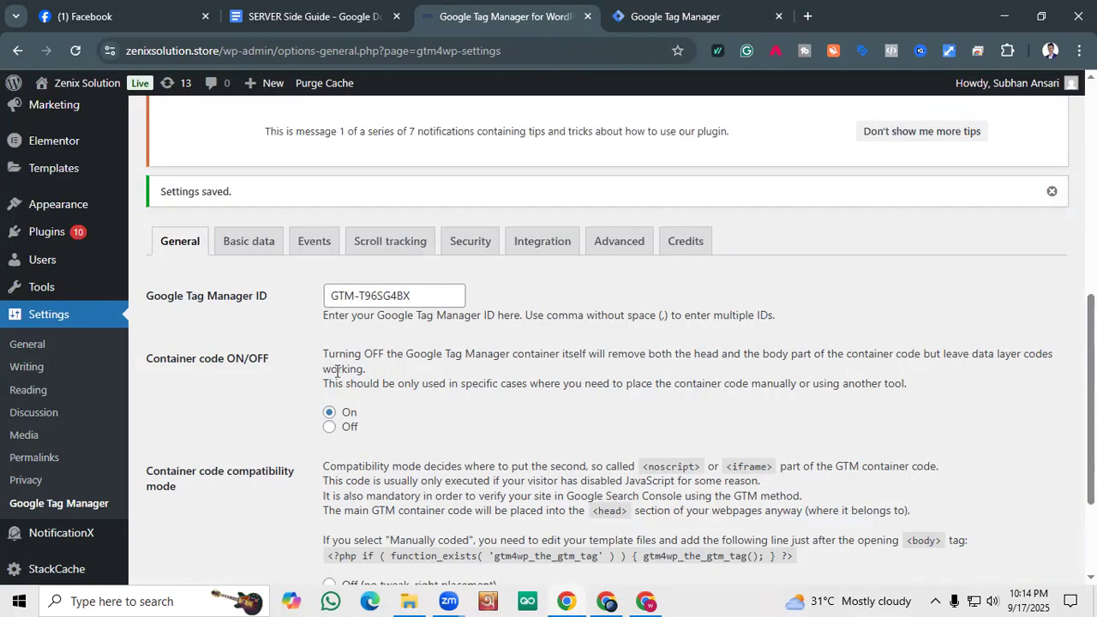
scroll(344, 374, down, 2)
scroll(344, 370, up, 15)
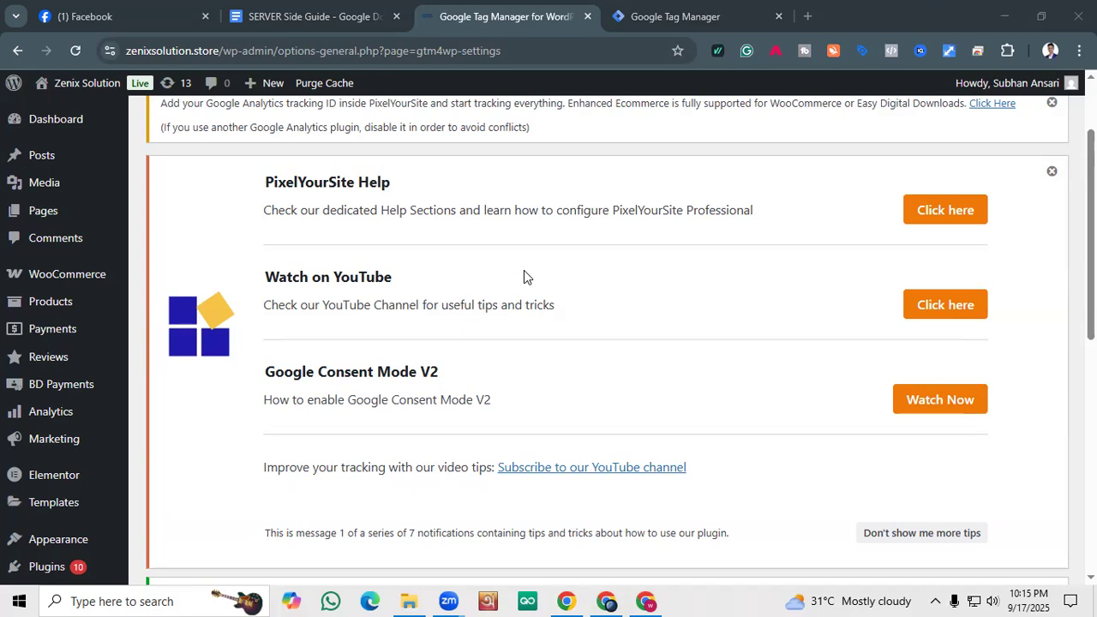
scroll(516, 275, down, 10)
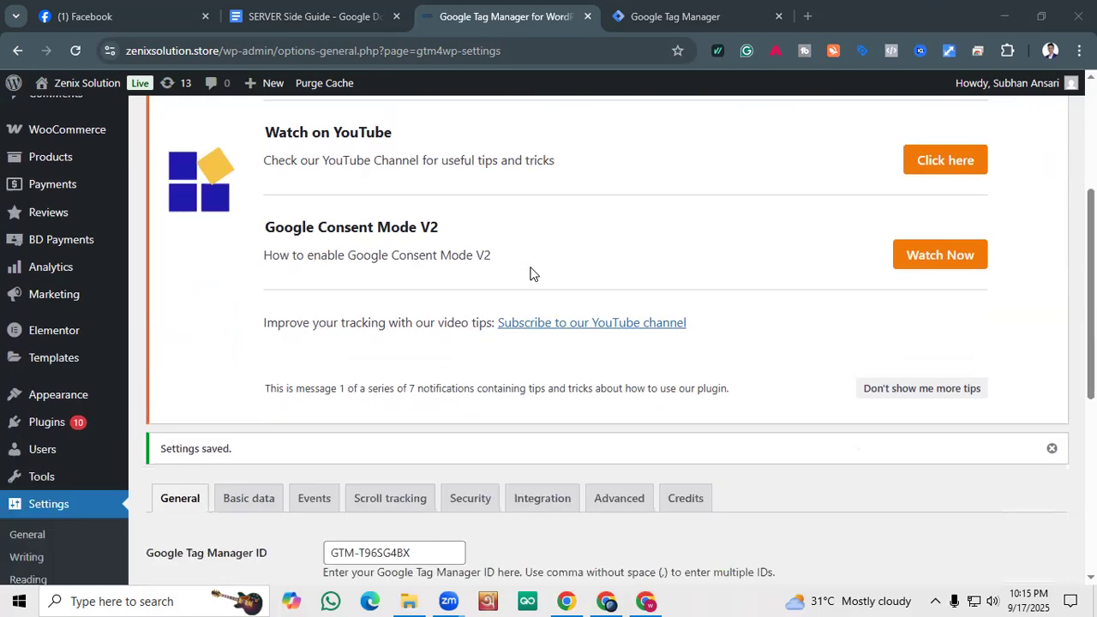
scroll(533, 272, up, 4)
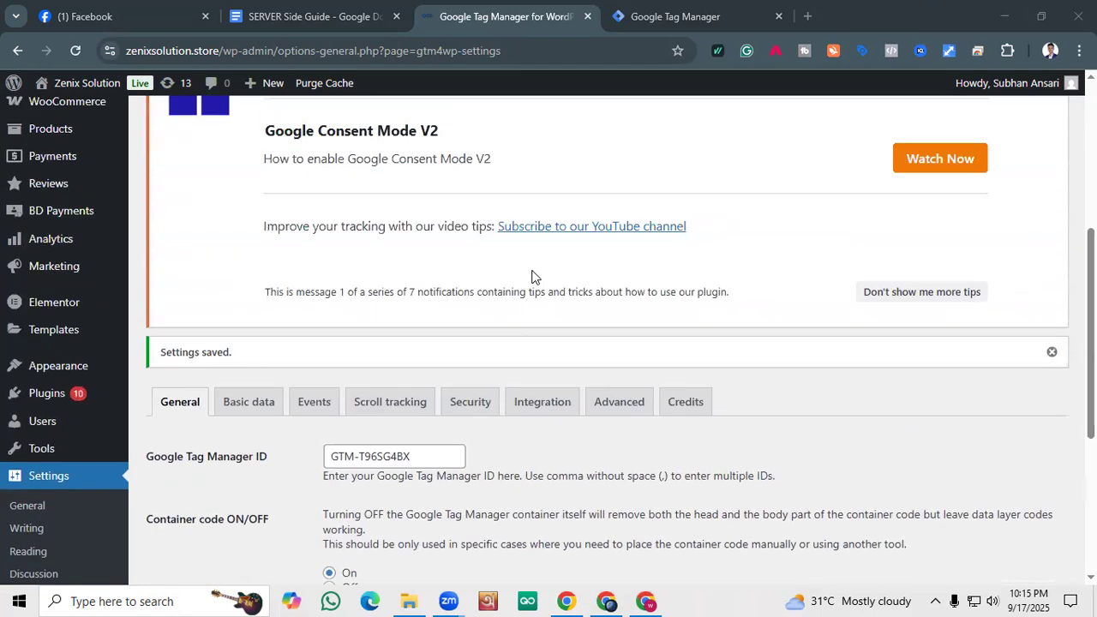
scroll(932, 253, up, 4)
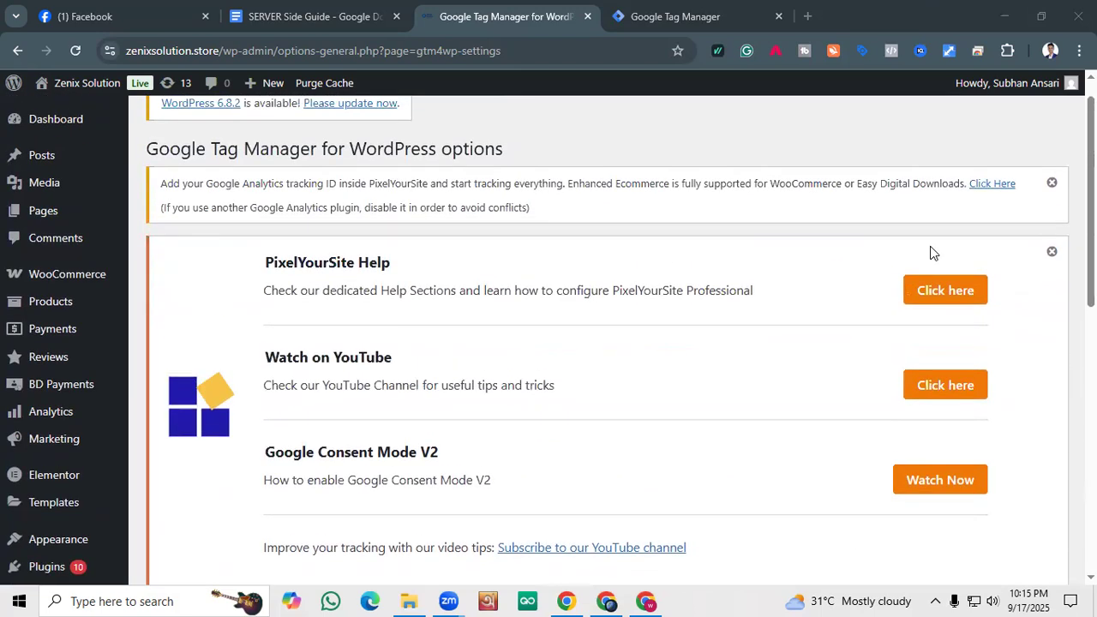
Search Google for Tag Assistant in a new tab and open the extension's Chrome Web Store page.
click(668, 8)
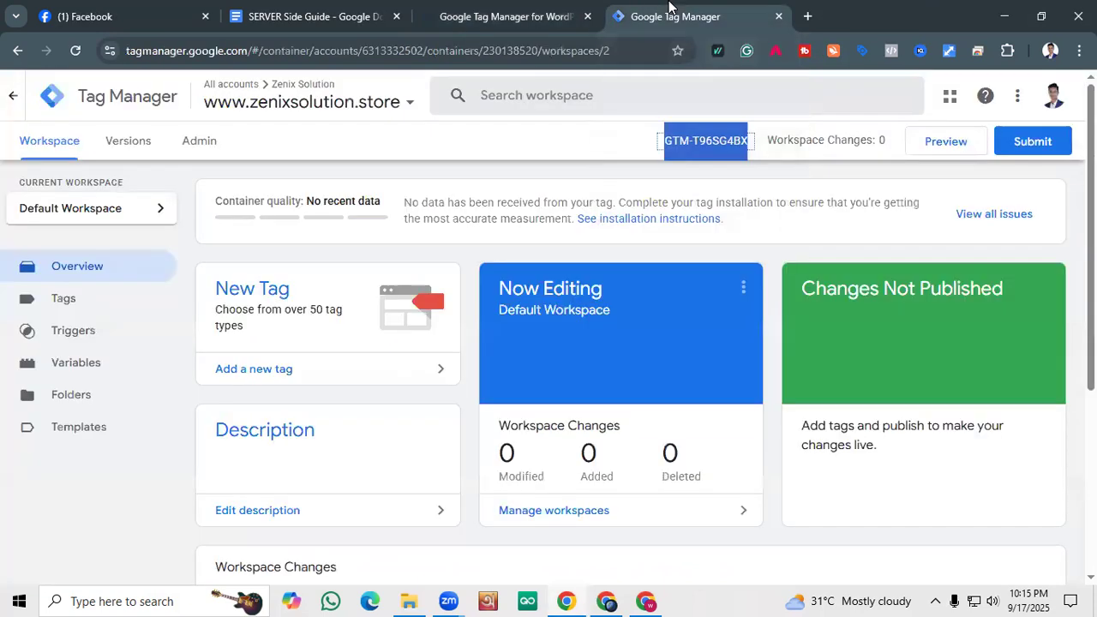
click(807, 15)
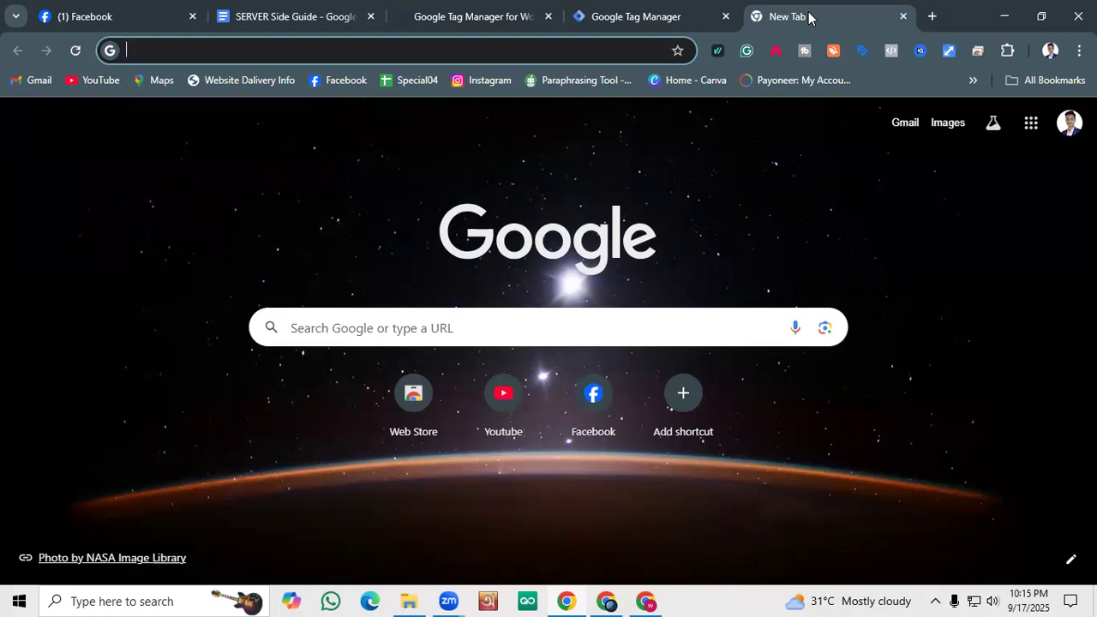
text(Tag)
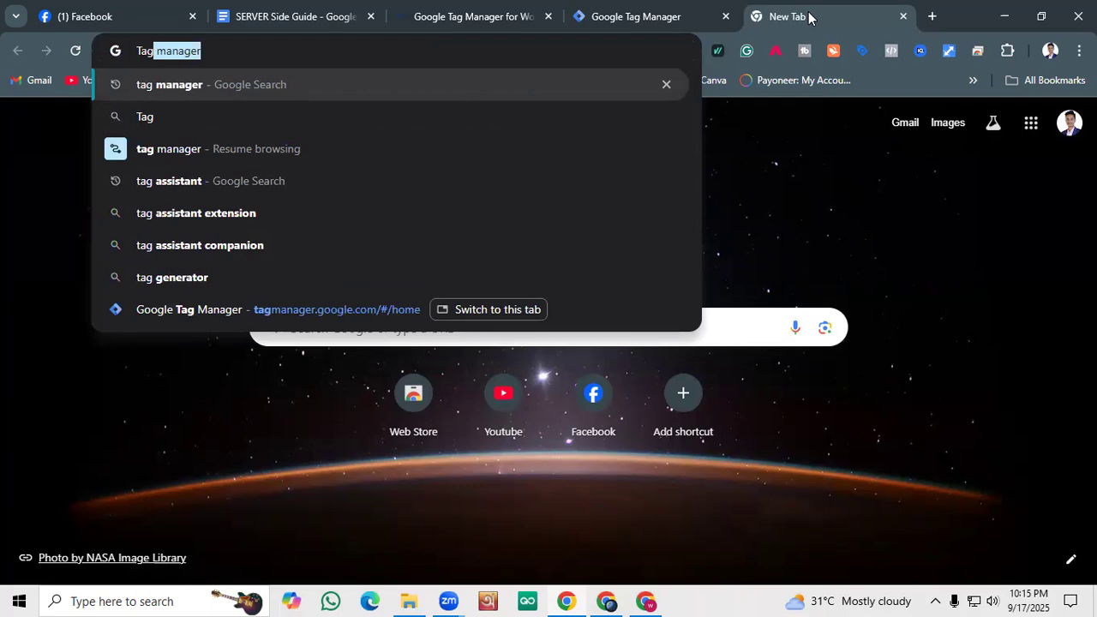
text( As)
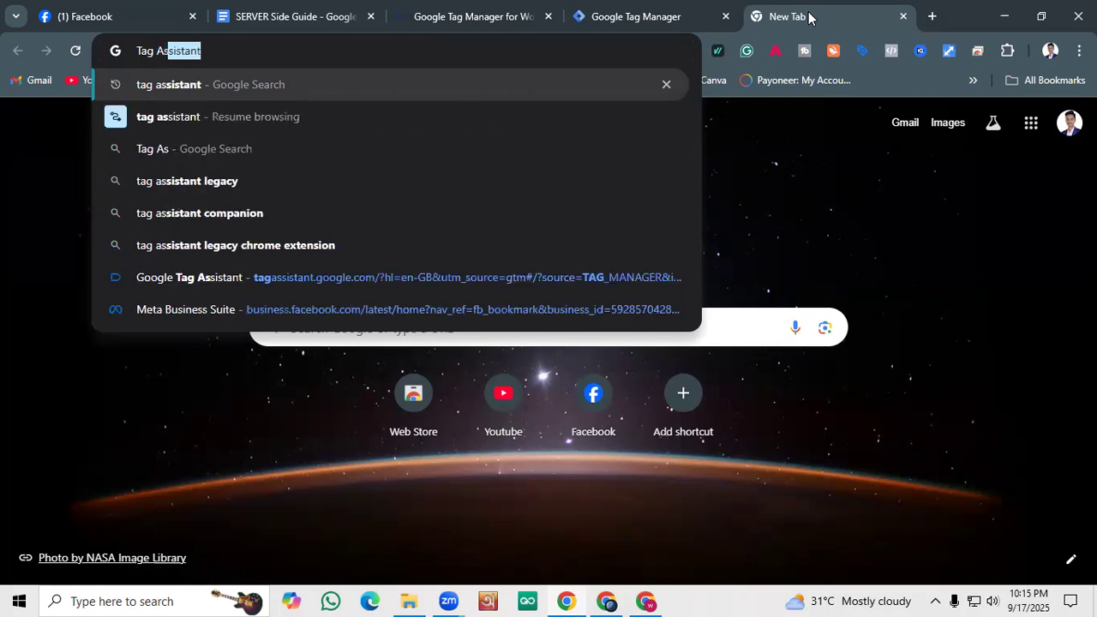
key(Right)
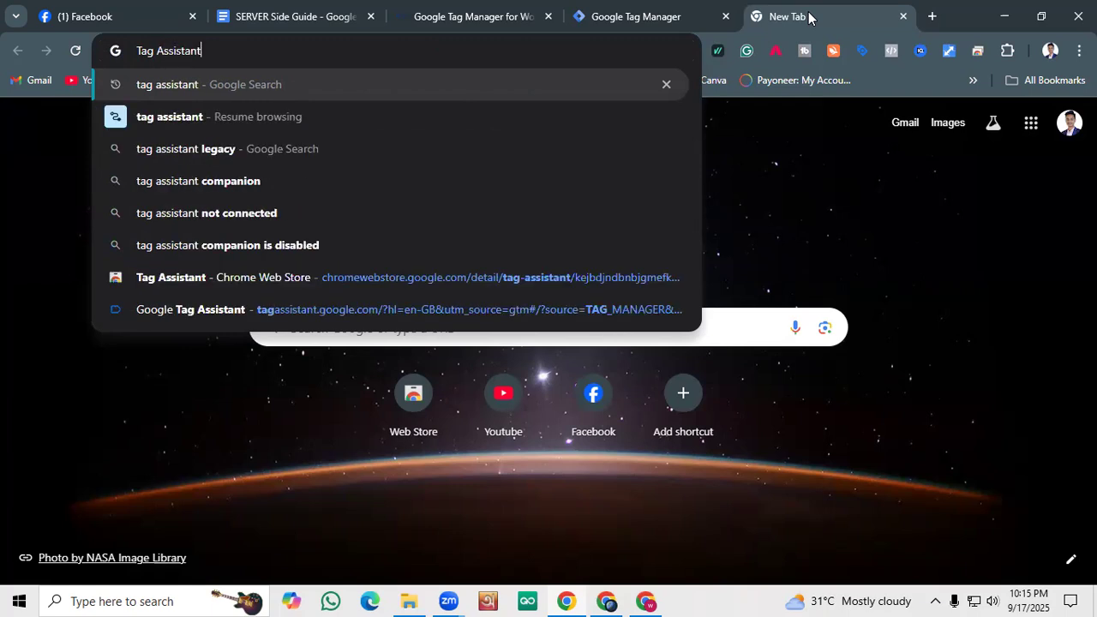
key(Return)
scroll(411, 363, down, 5)
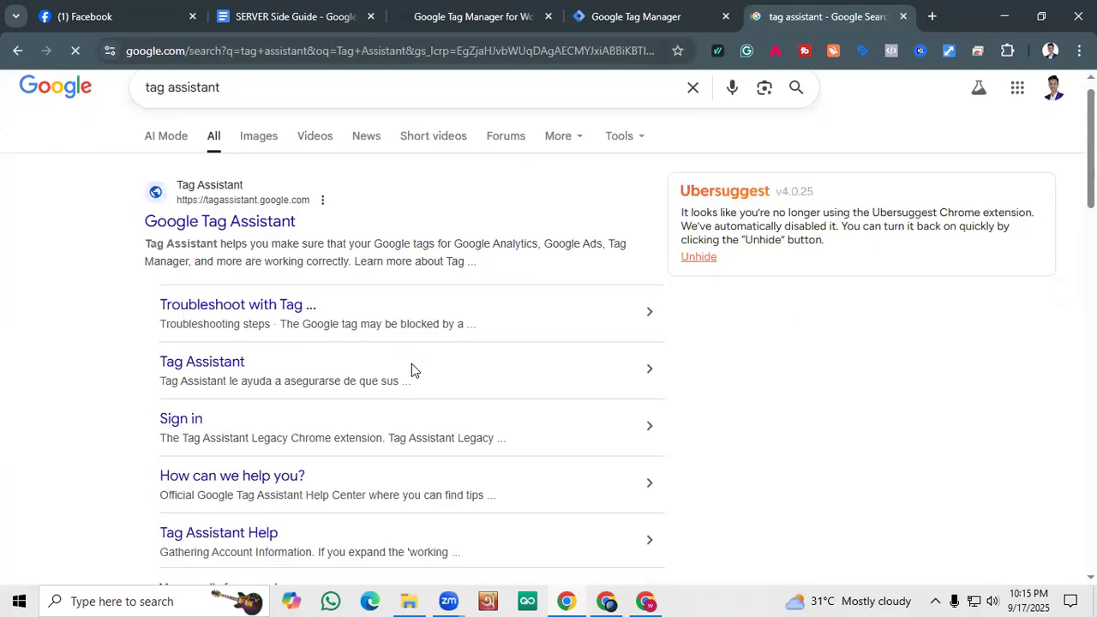
scroll(382, 363, down, 1)
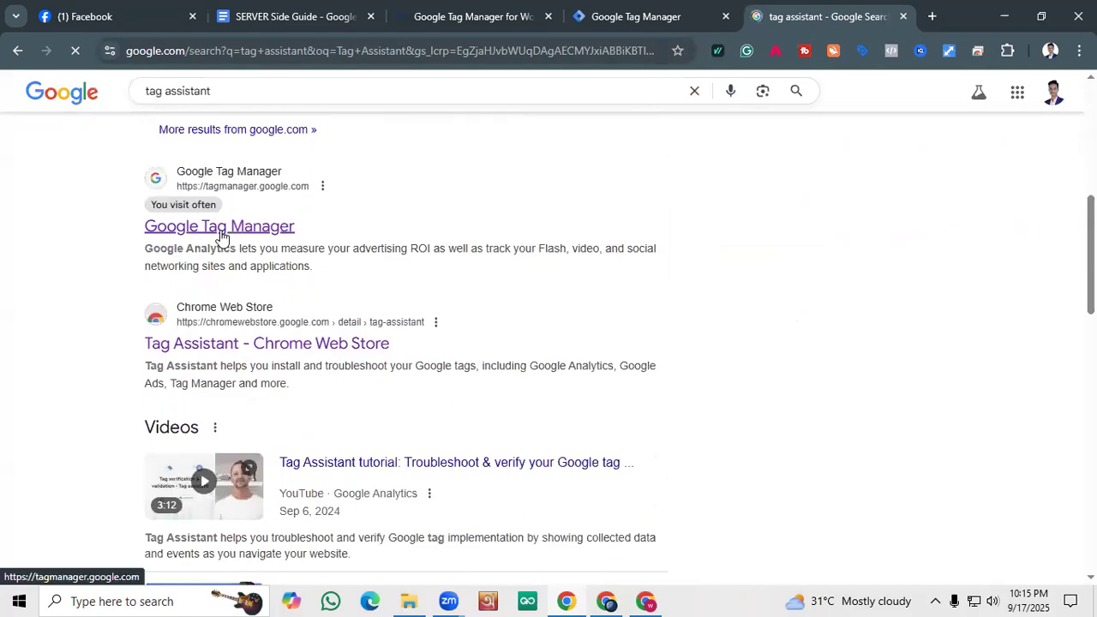
click(224, 344)
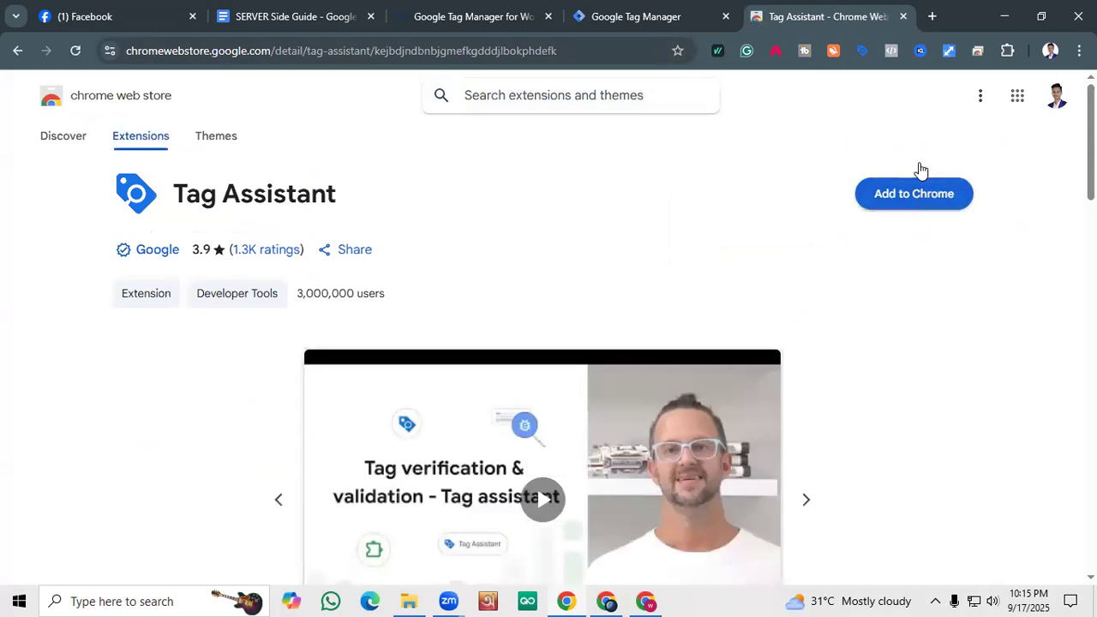
Look at the Tag Assistant Companion and check the list of installed Chrome extensions for it.
click(862, 50)
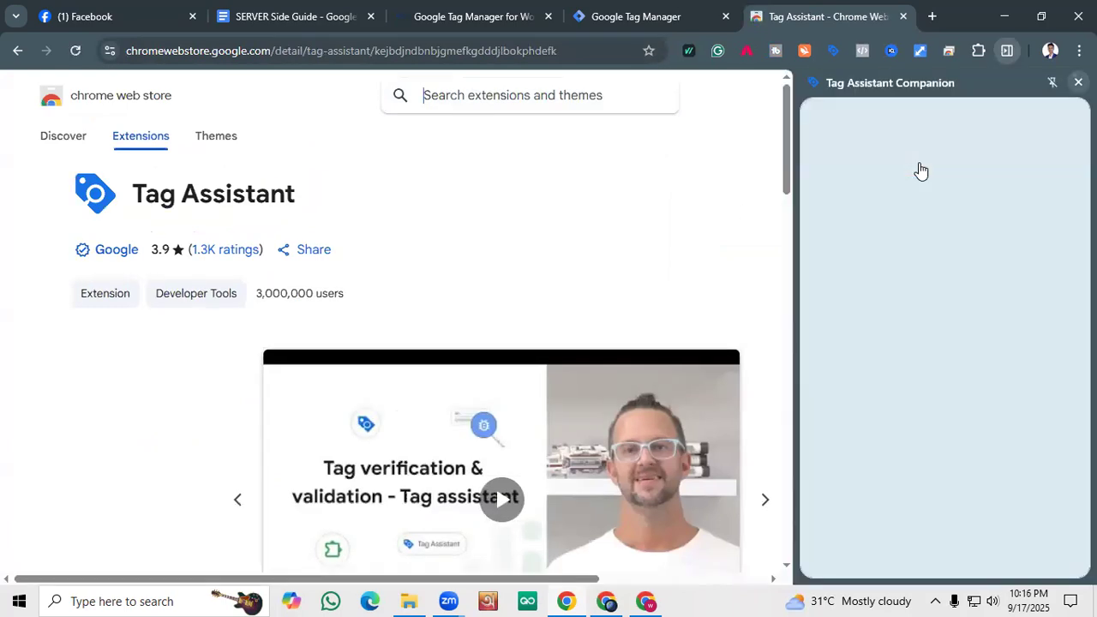
click(1078, 82)
click(1007, 50)
scroll(862, 296, down, 2)
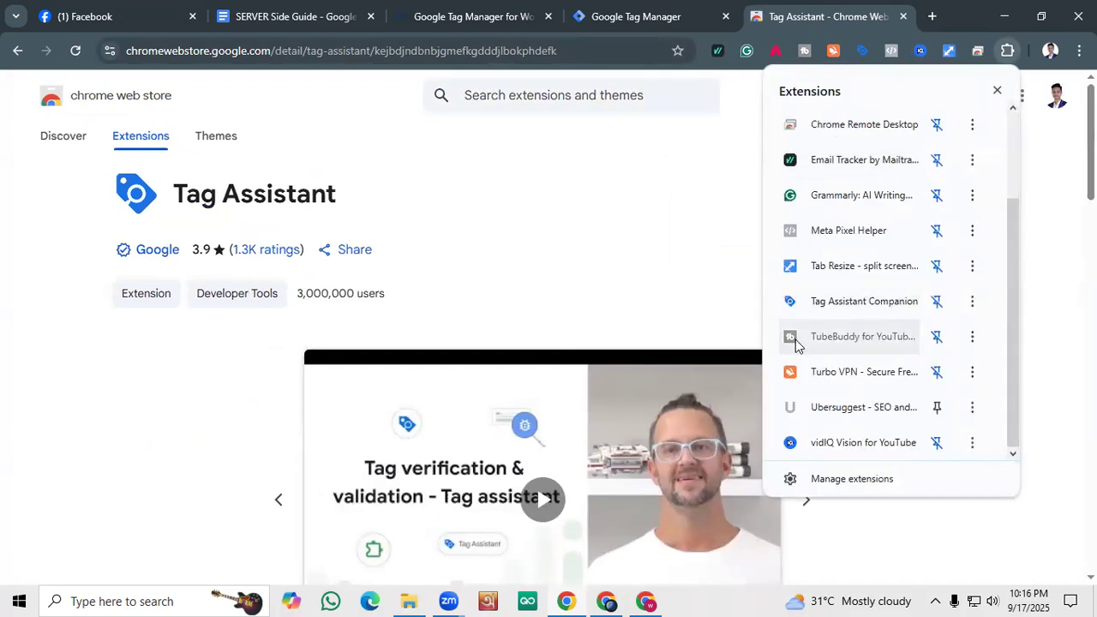
scroll(823, 375, up, 2)
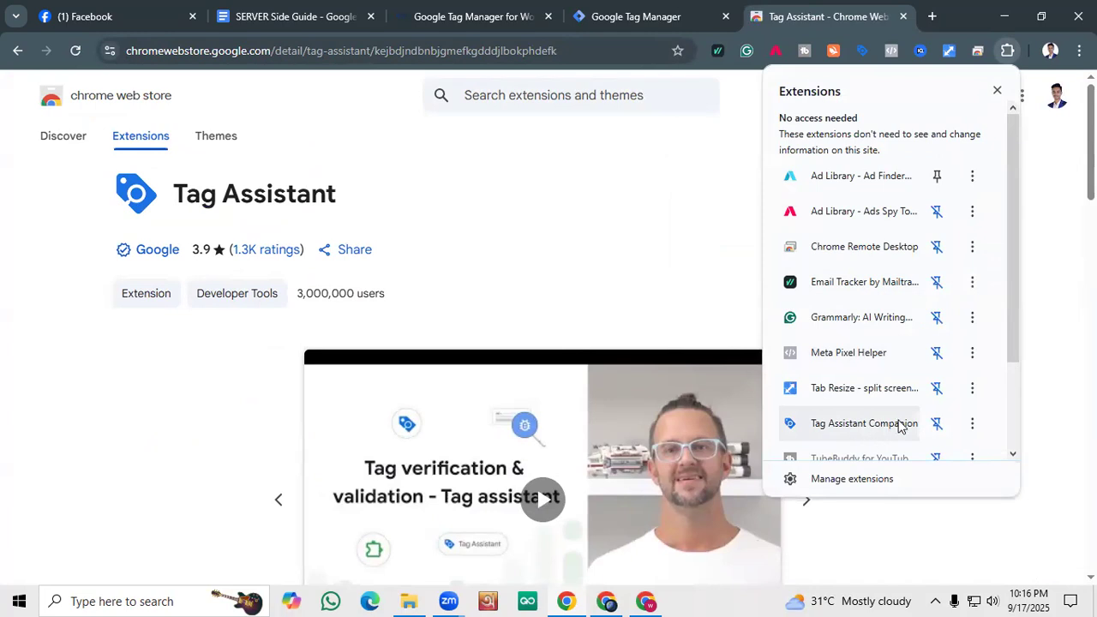
click(700, 203)
Add the Tag Assistant extension to Chrome and pin it.
click(901, 196)
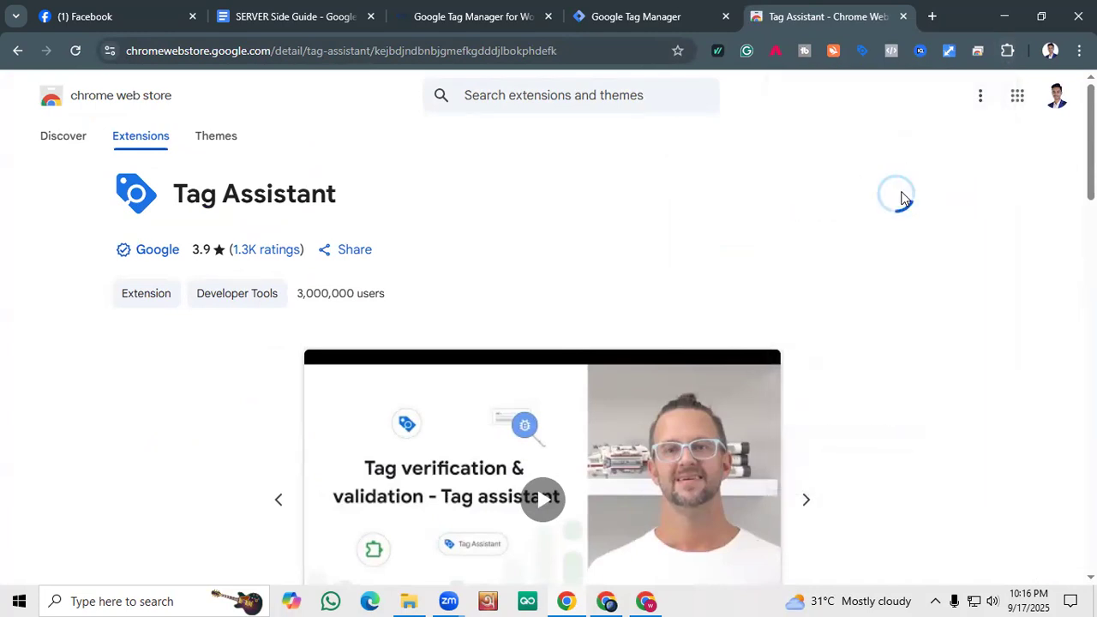
click(594, 204)
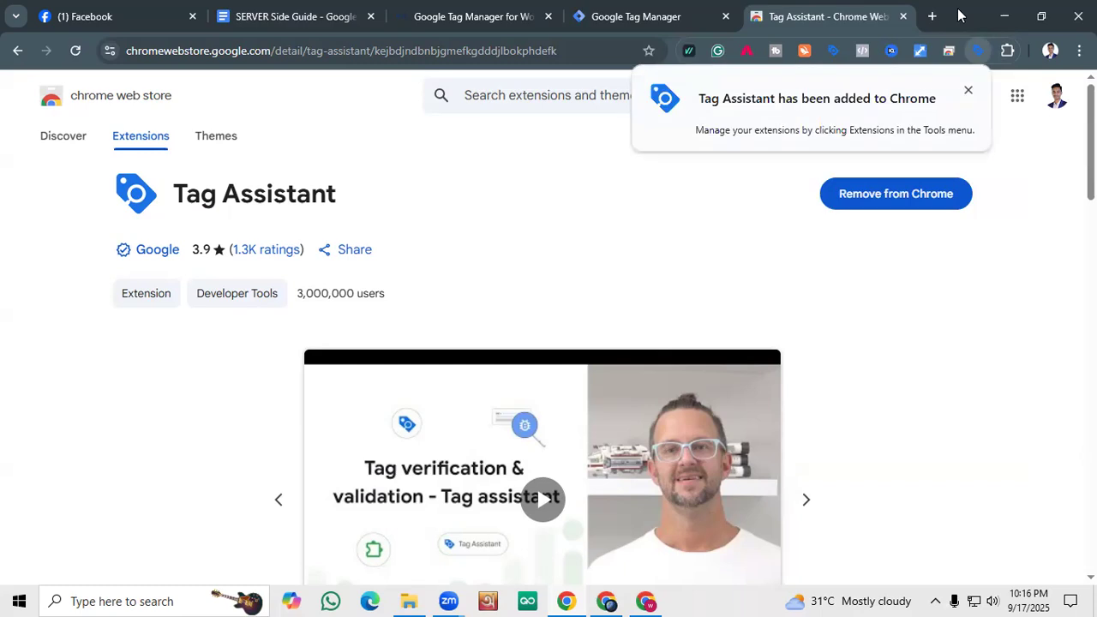
click(1007, 51)
scroll(845, 372, down, 4)
scroll(862, 343, up, 4)
scroll(847, 257, down, 2)
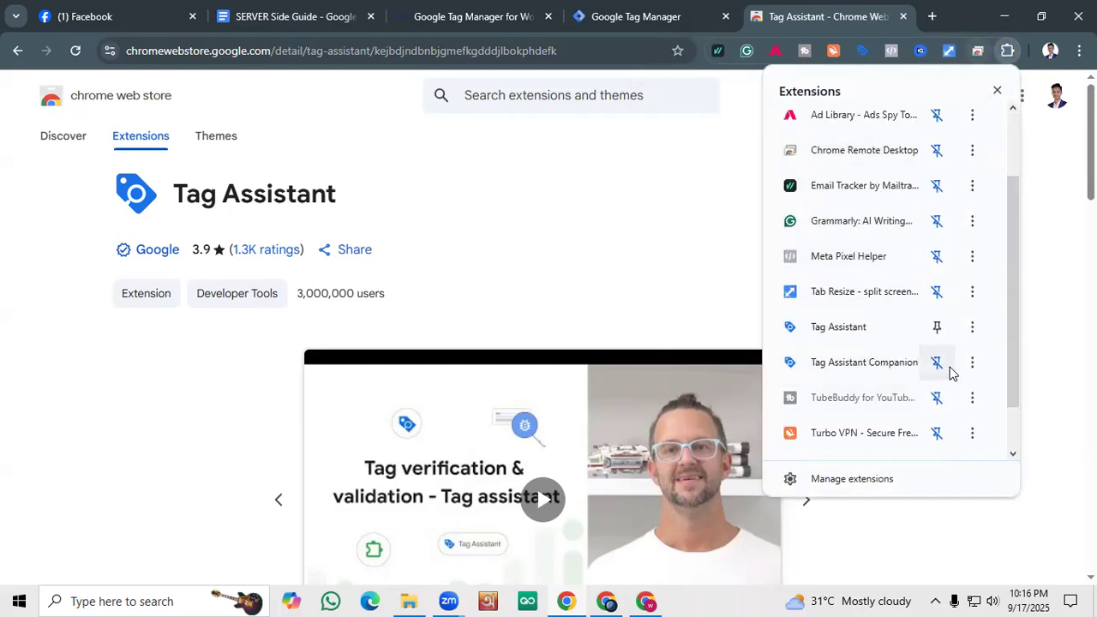
click(936, 328)
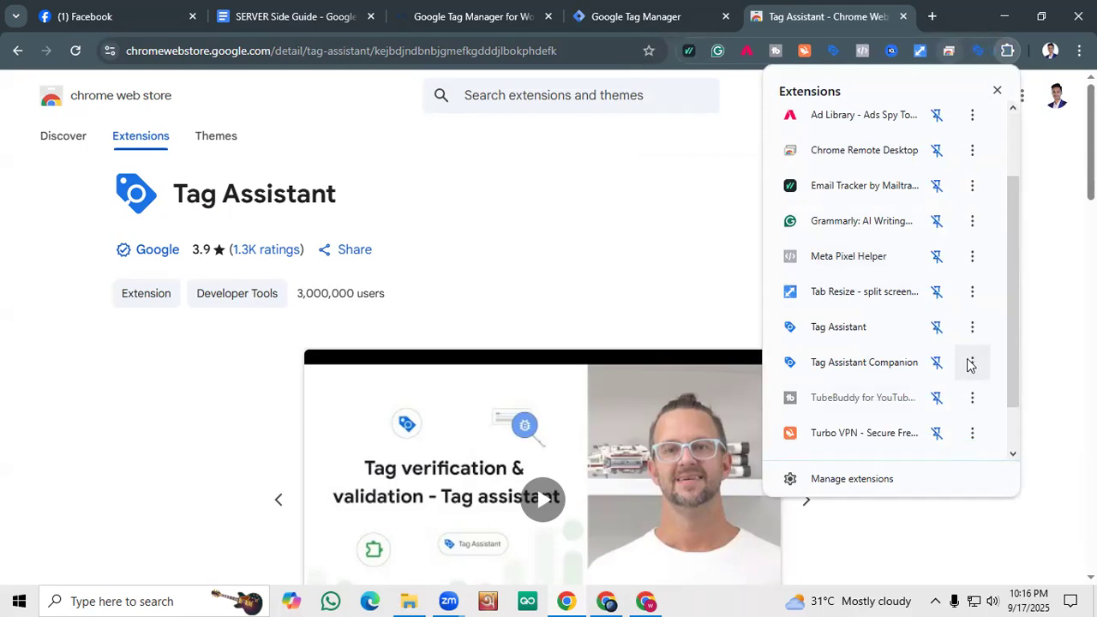
Remove the Tag Assistant Companion extension from Chrome and close the Chrome Web Store page to return to Tag Manager.
click(971, 363)
click(861, 191)
click(733, 199)
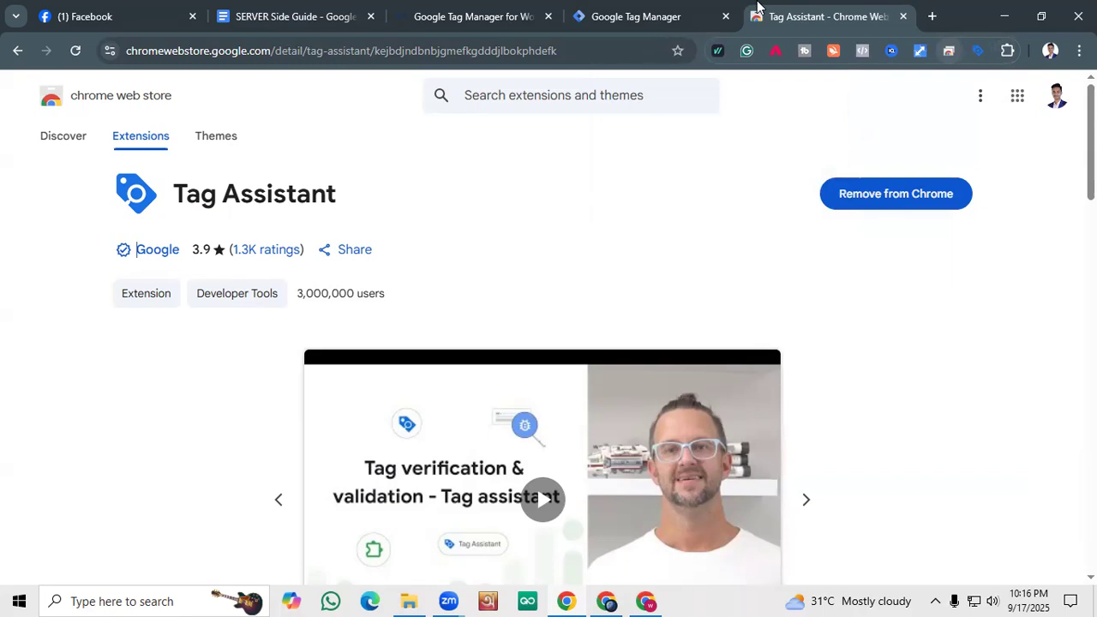
click(904, 16)
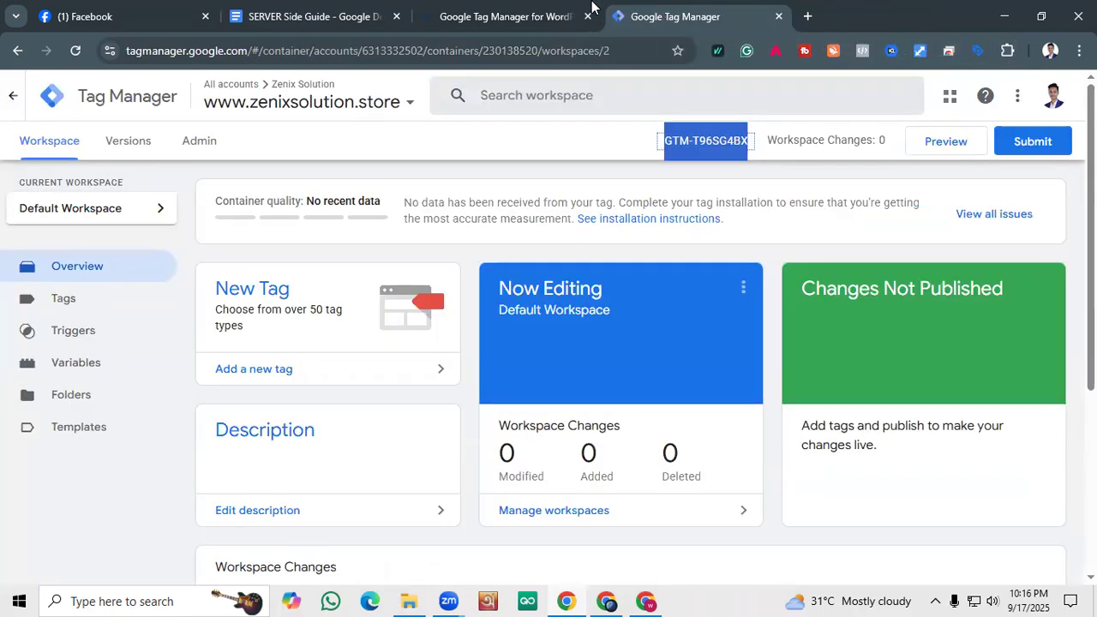
Start preview mode for the GTM-T96SG4BX container in Tag Assistant.
mouse_move(555, 6)
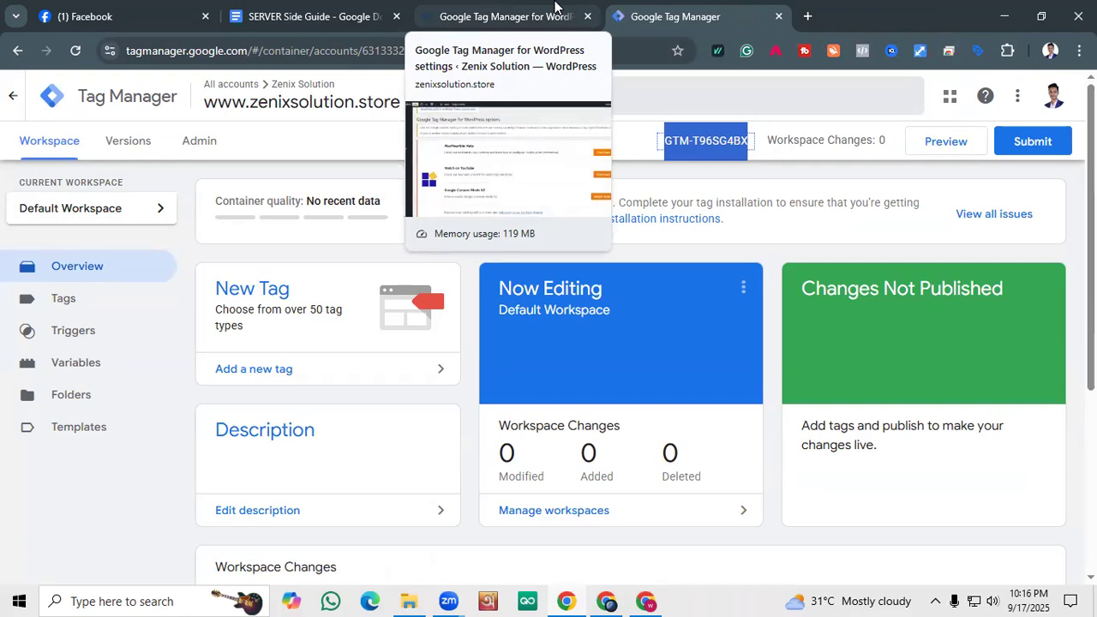
click(969, 152)
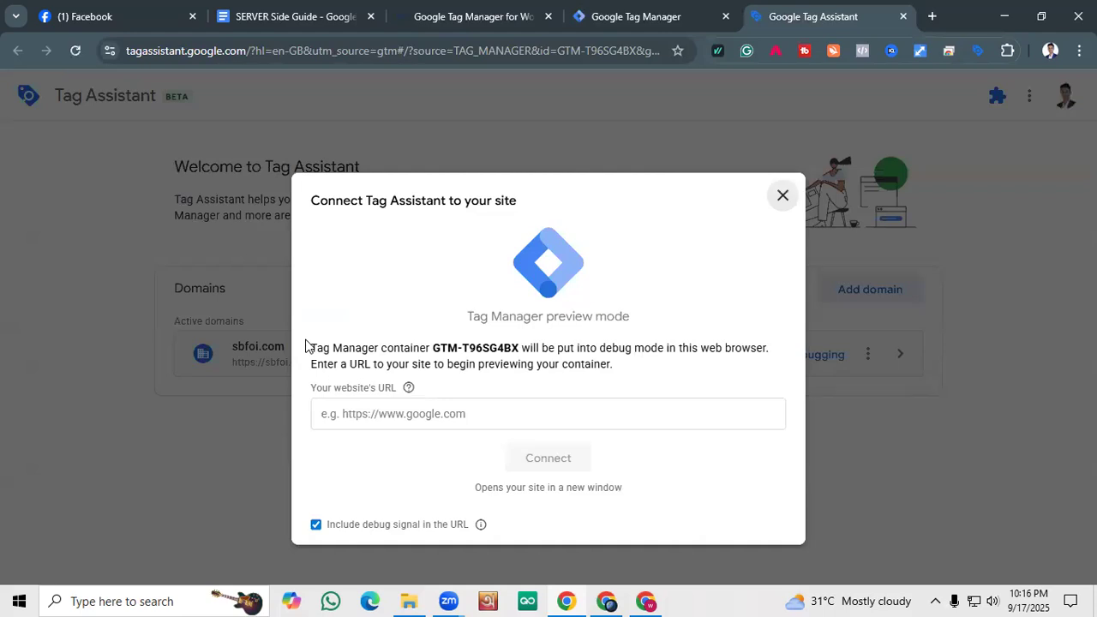
click(404, 418)
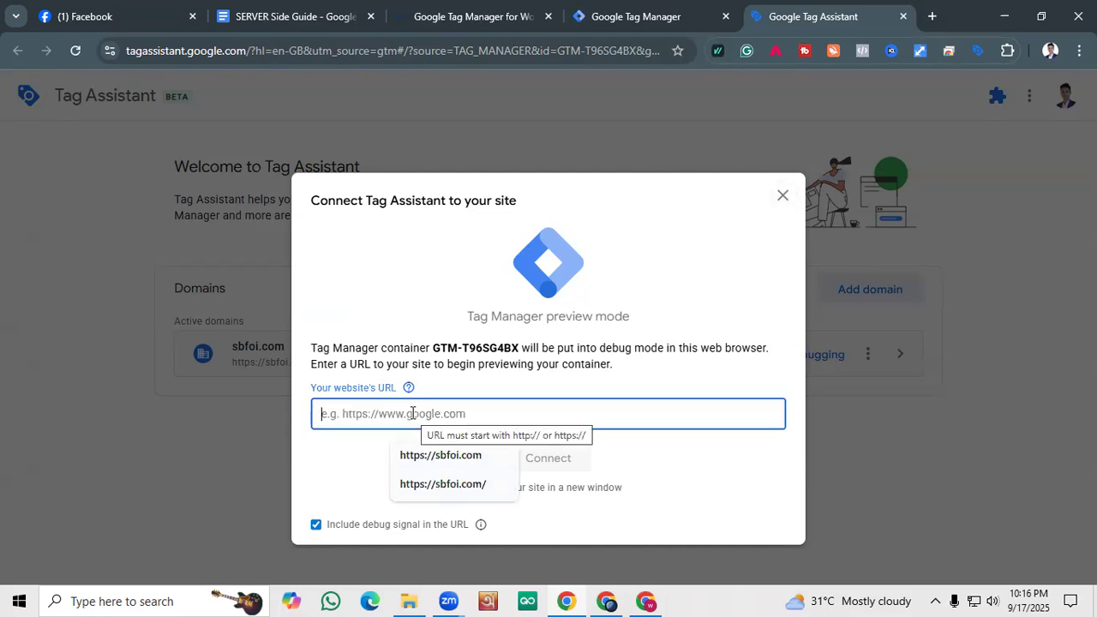
key(super+v)
key(Down)
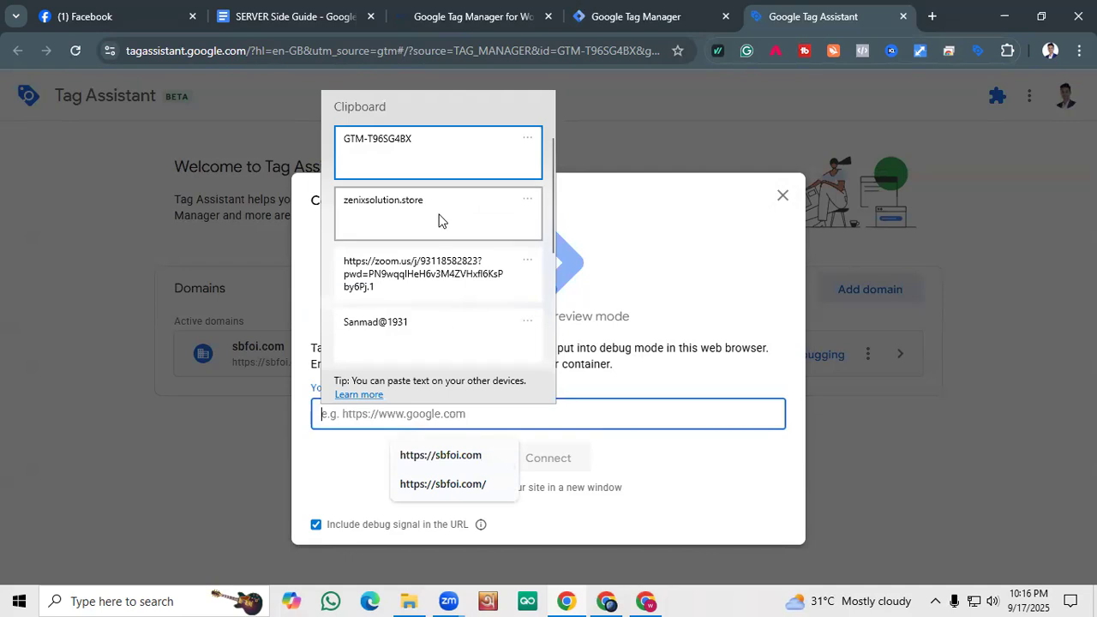
key(Return)
click(323, 413)
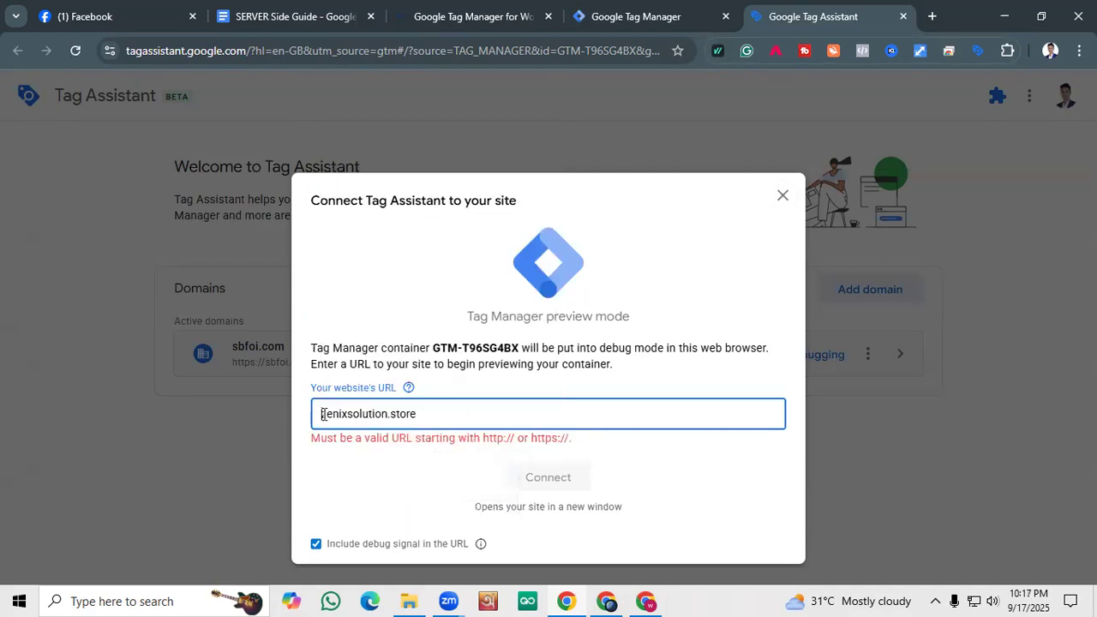
double_click(347, 413)
key(super+c)
key(BackSpace)
key(Down)
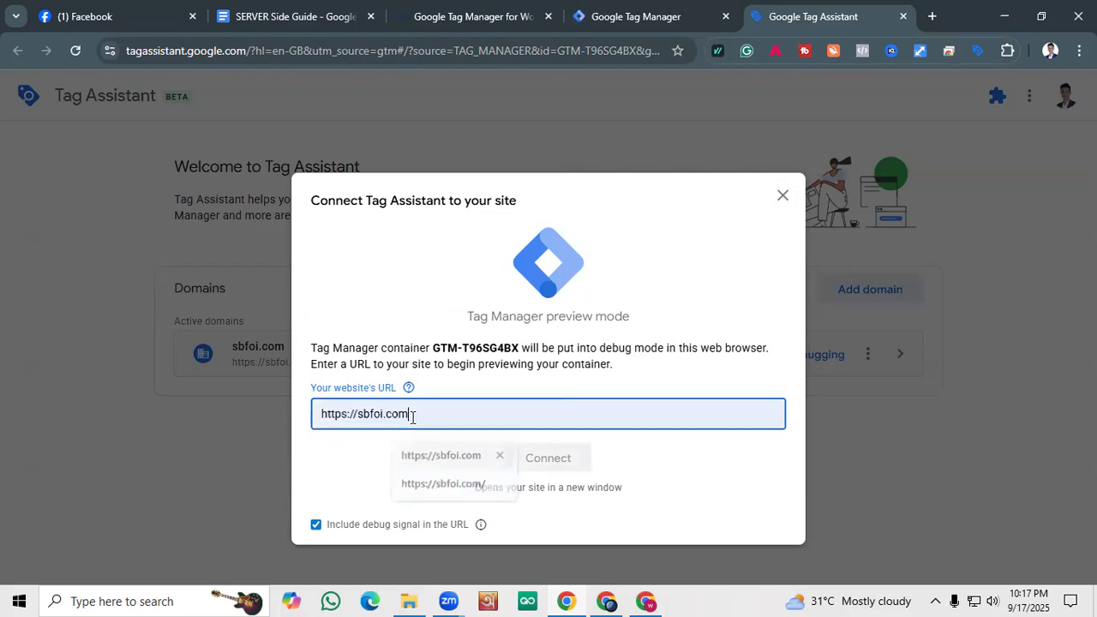
key(Return)
drag(361, 418, 412, 417)
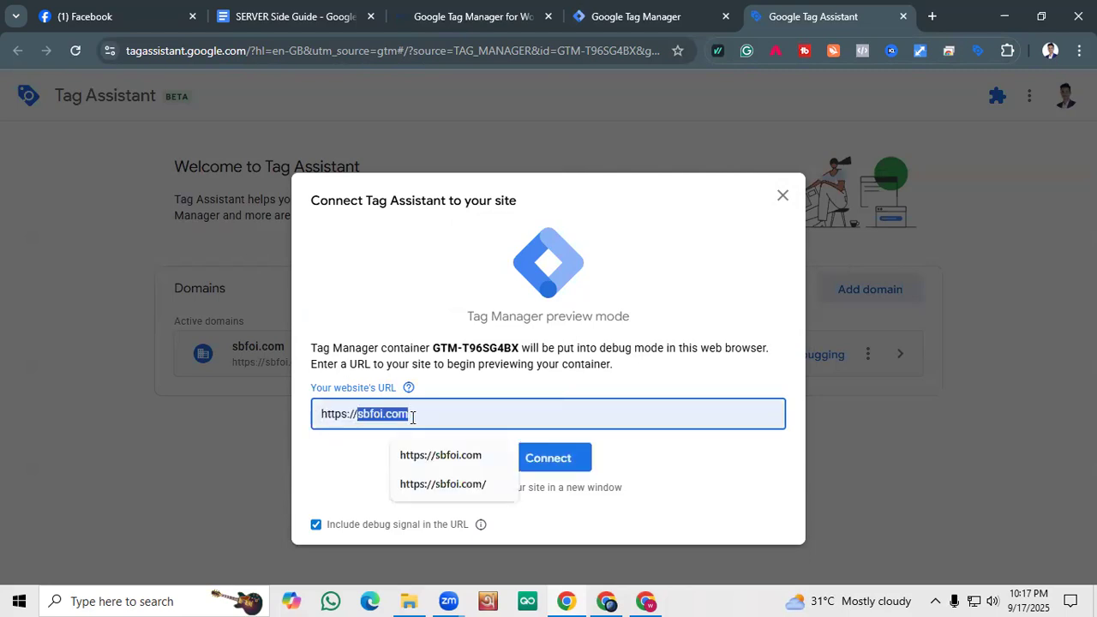
key(super+v)
click(468, 220)
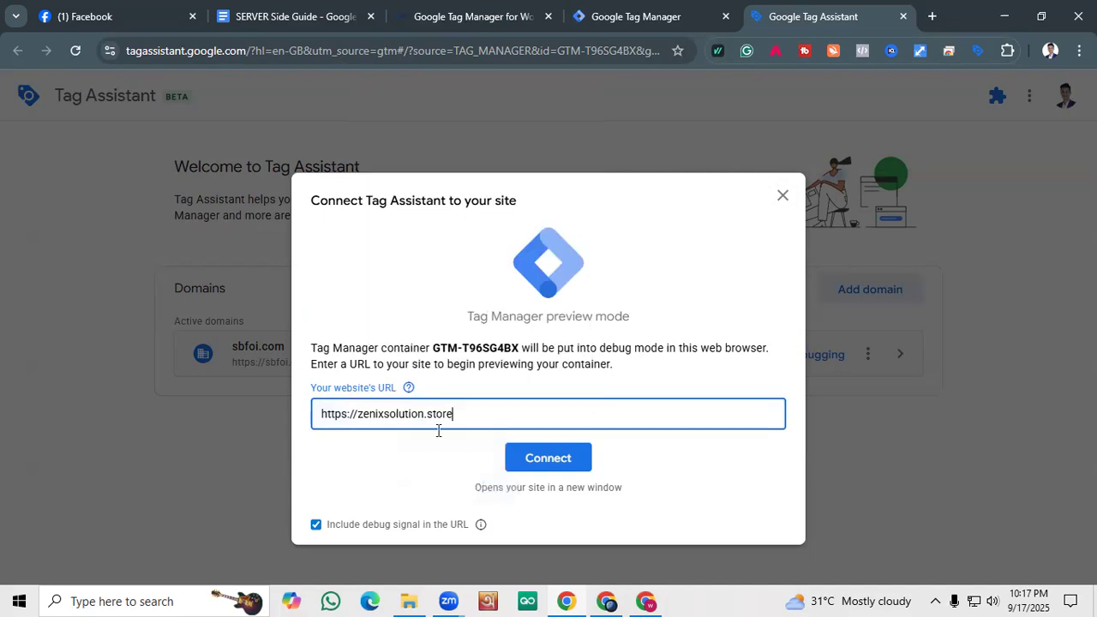
click(521, 464)
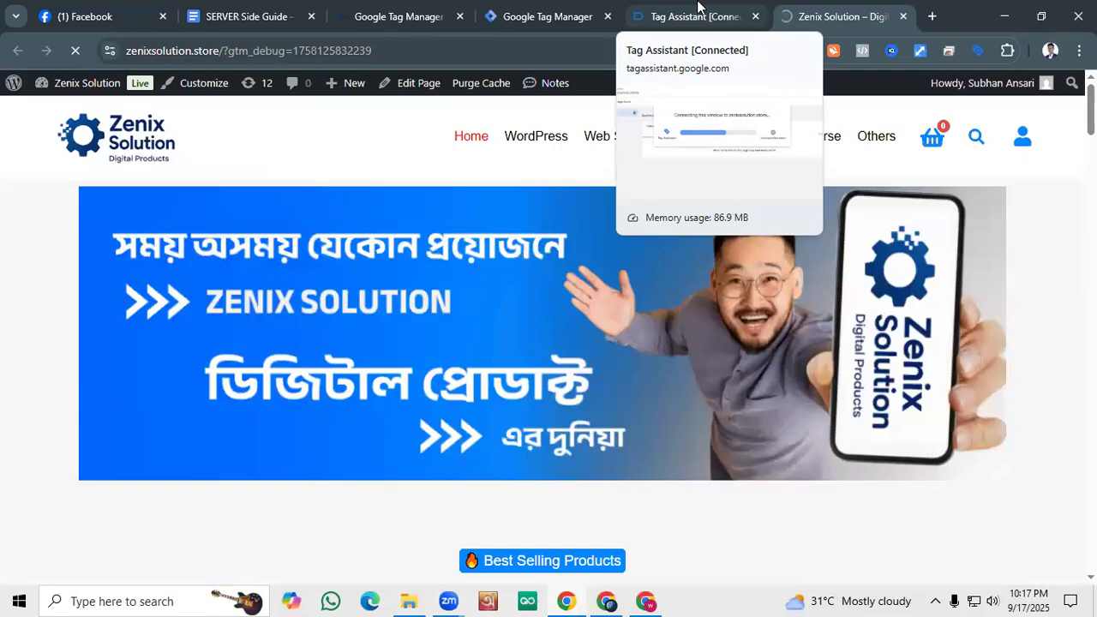
Check the connection between Tag Assistant and the store page, and continue to the container's debug summary.
click(698, 15)
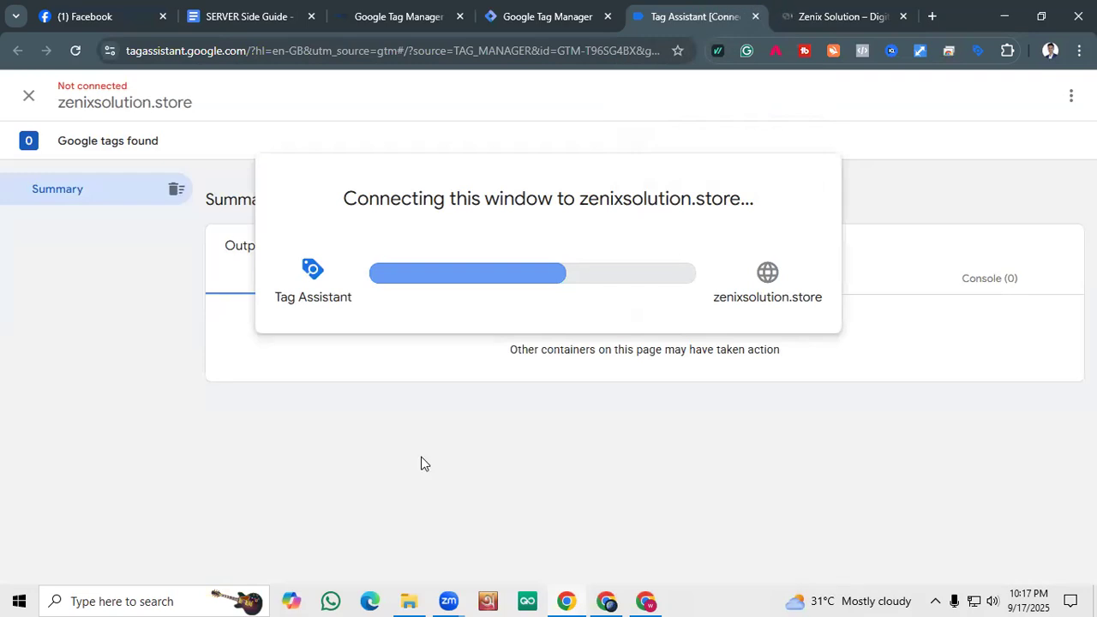
click(790, 12)
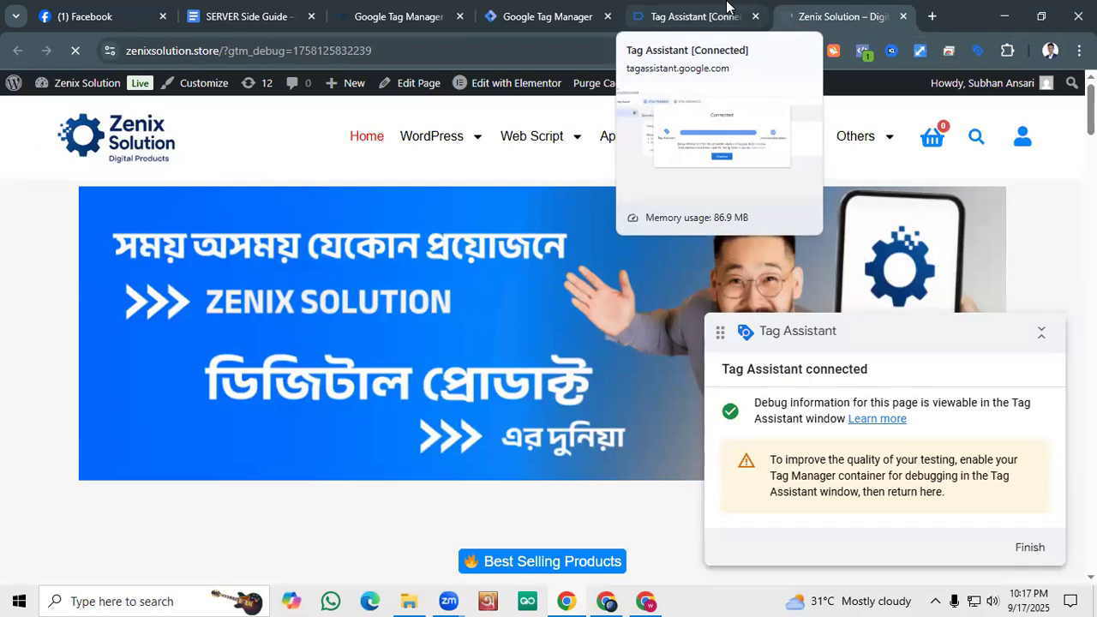
click(727, 7)
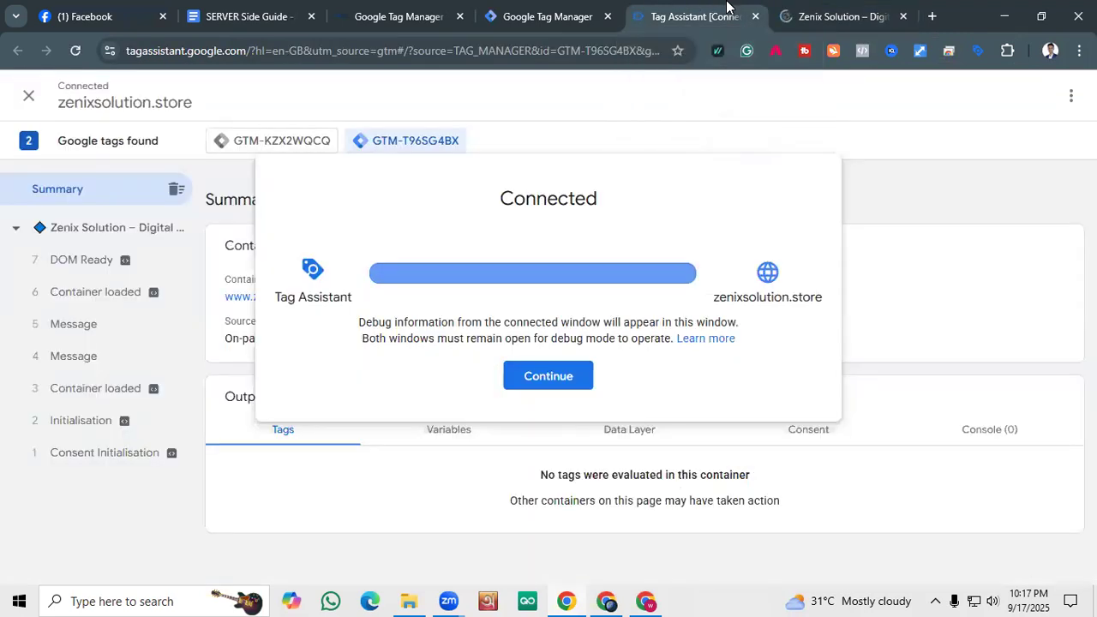
click(538, 374)
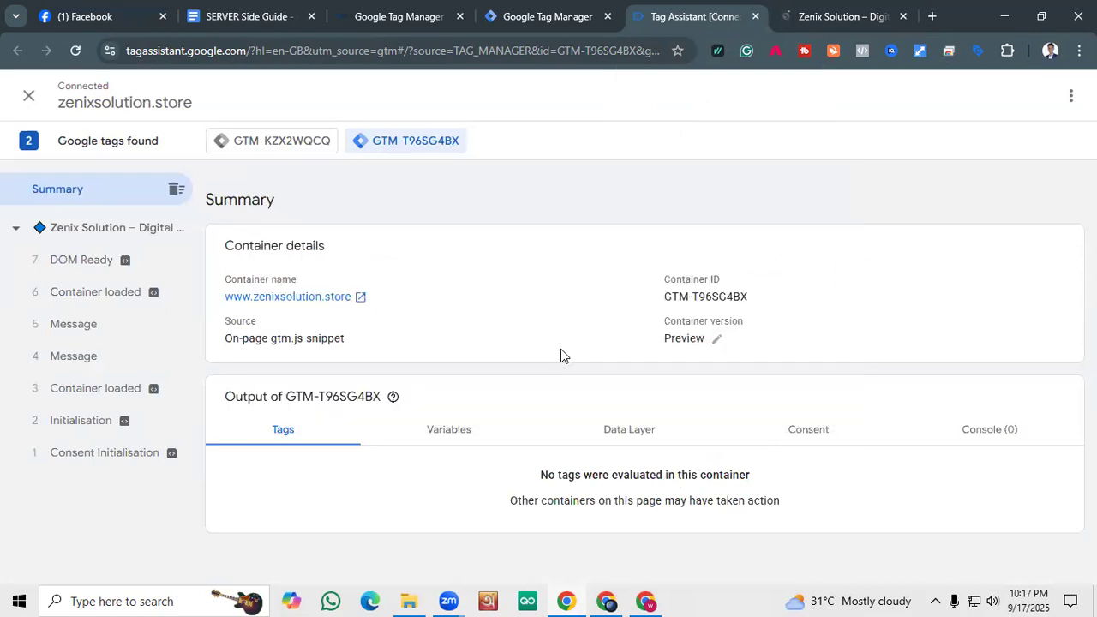
Examine the Tag Assistant notice on the store's home page against the debug summary of the GTM-T96SG4BX container.
click(789, 14)
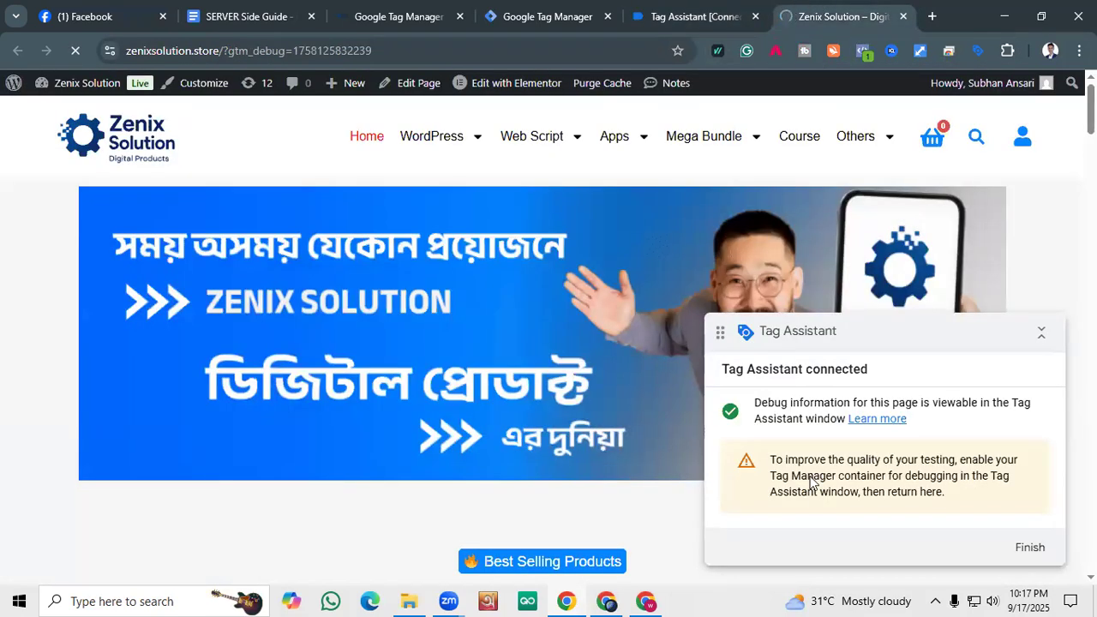
scroll(857, 454, down, 2)
scroll(514, 411, up, 2)
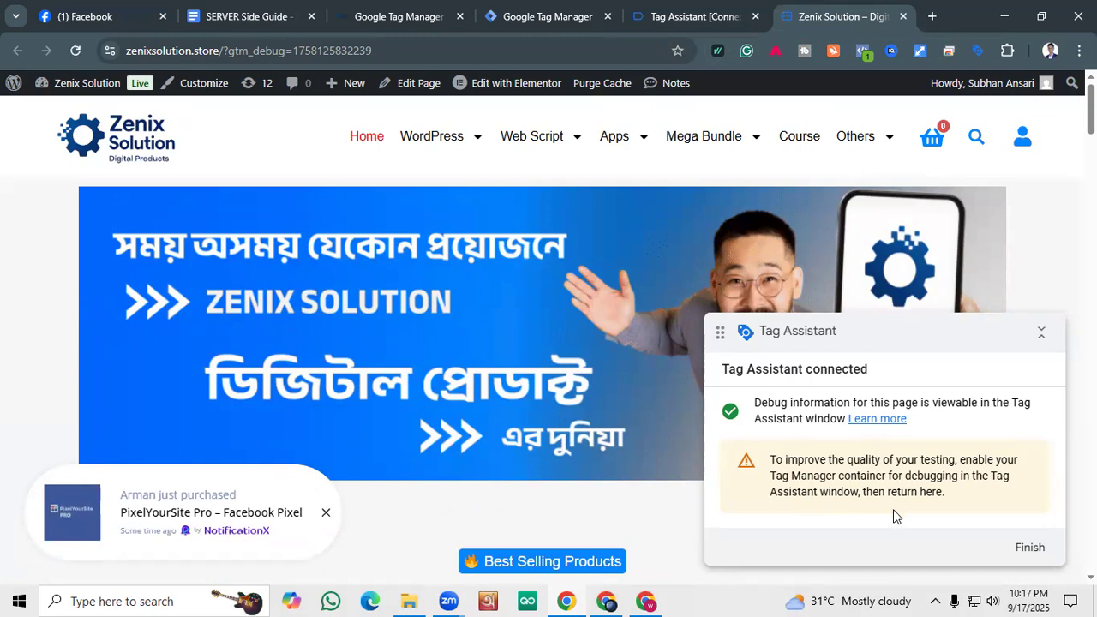
mouse_move(709, 7)
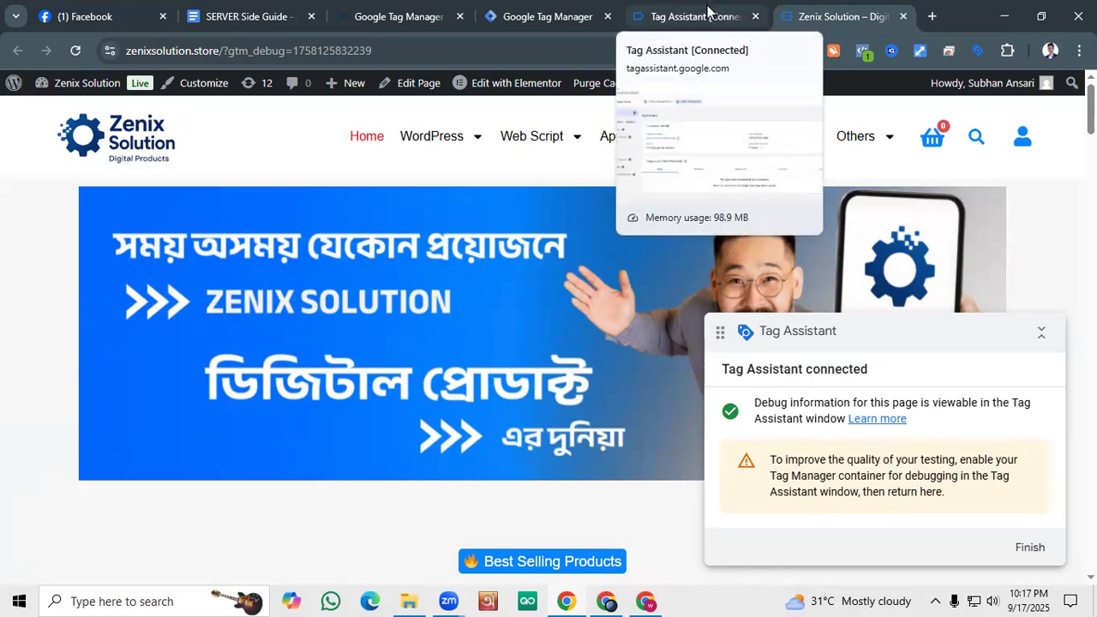
click(709, 8)
click(784, 13)
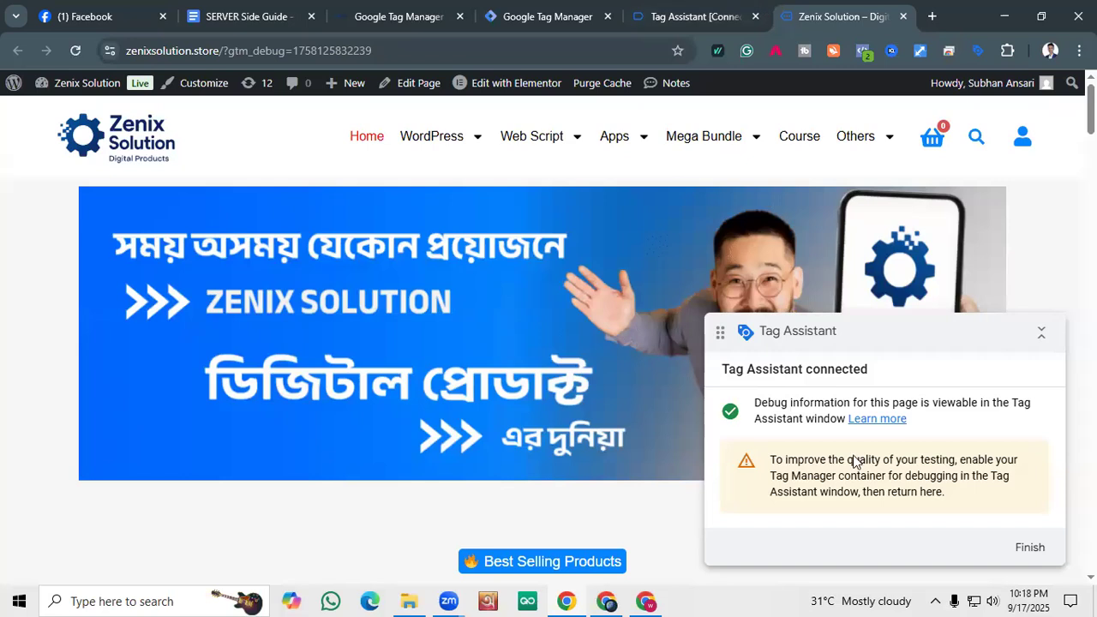
click(1041, 345)
click(1040, 343)
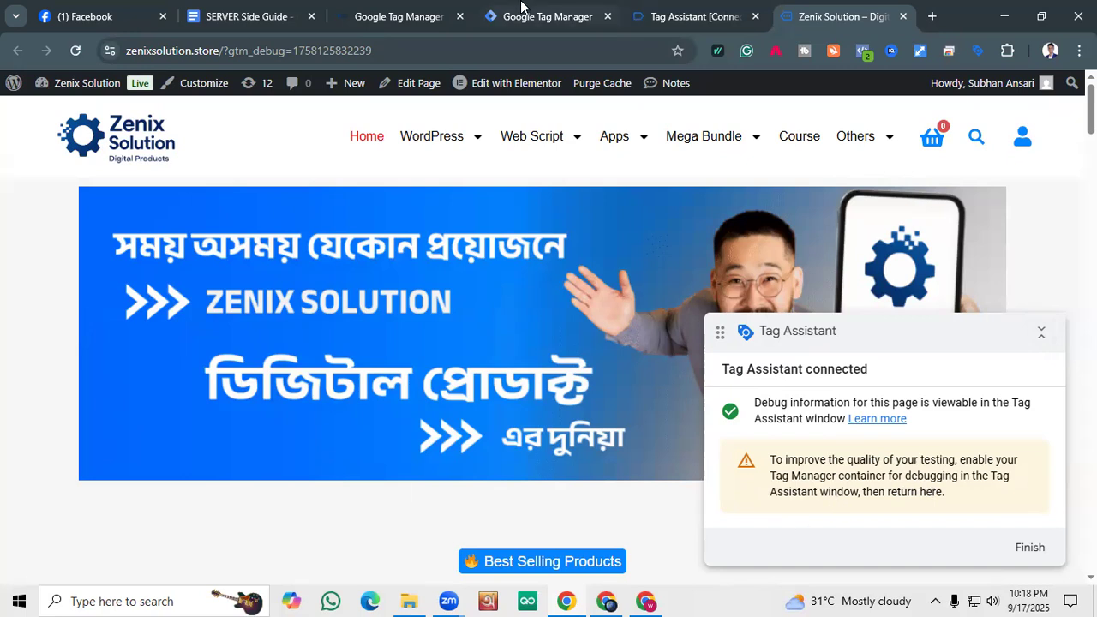
click(694, 17)
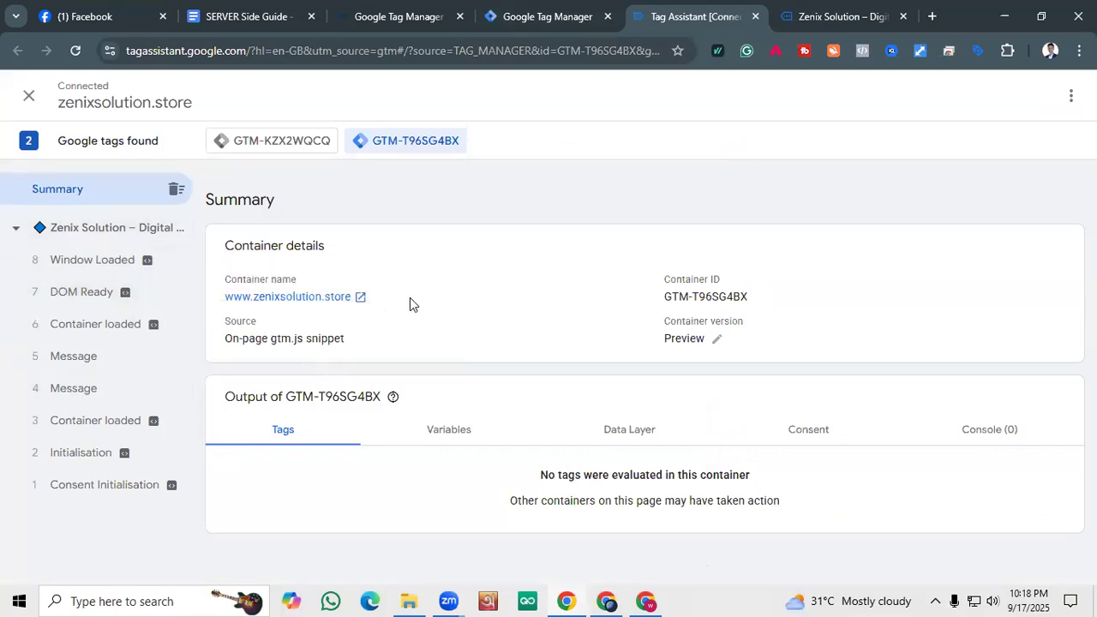
click(782, 9)
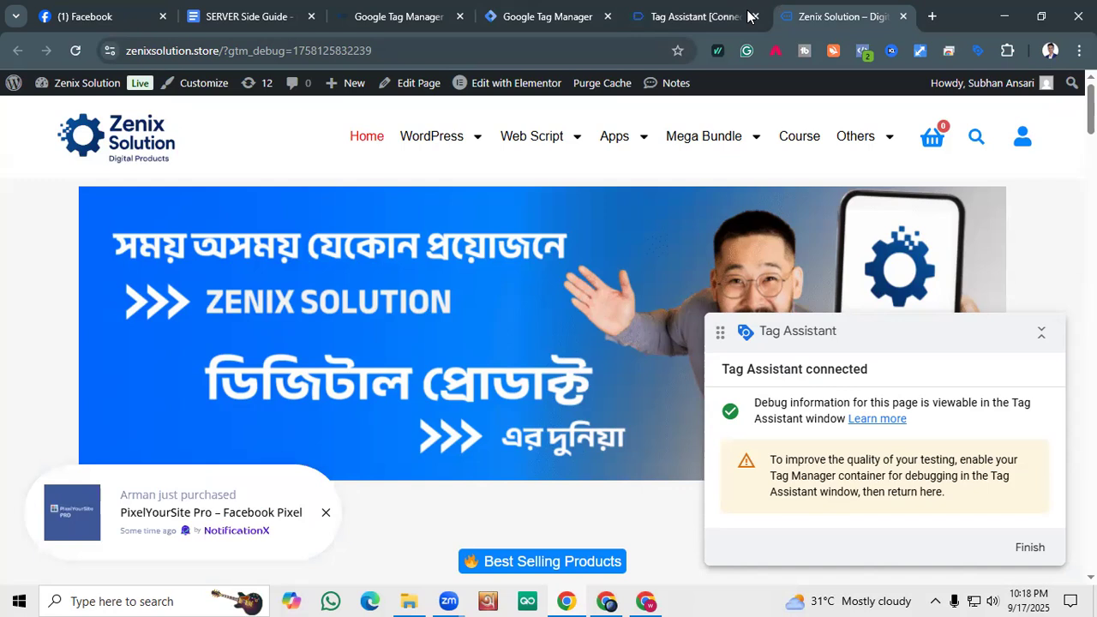
Finish the debug session on the store page and re-open zenixsolution.store from Tag Assistant to reconnect.
click(1029, 547)
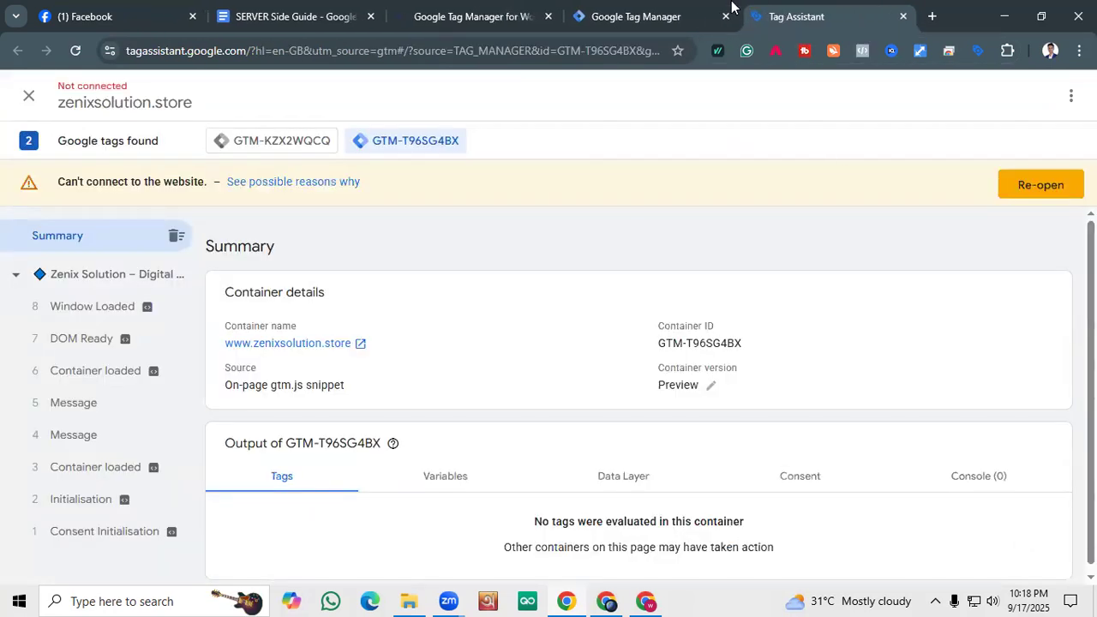
click(275, 183)
click(661, 9)
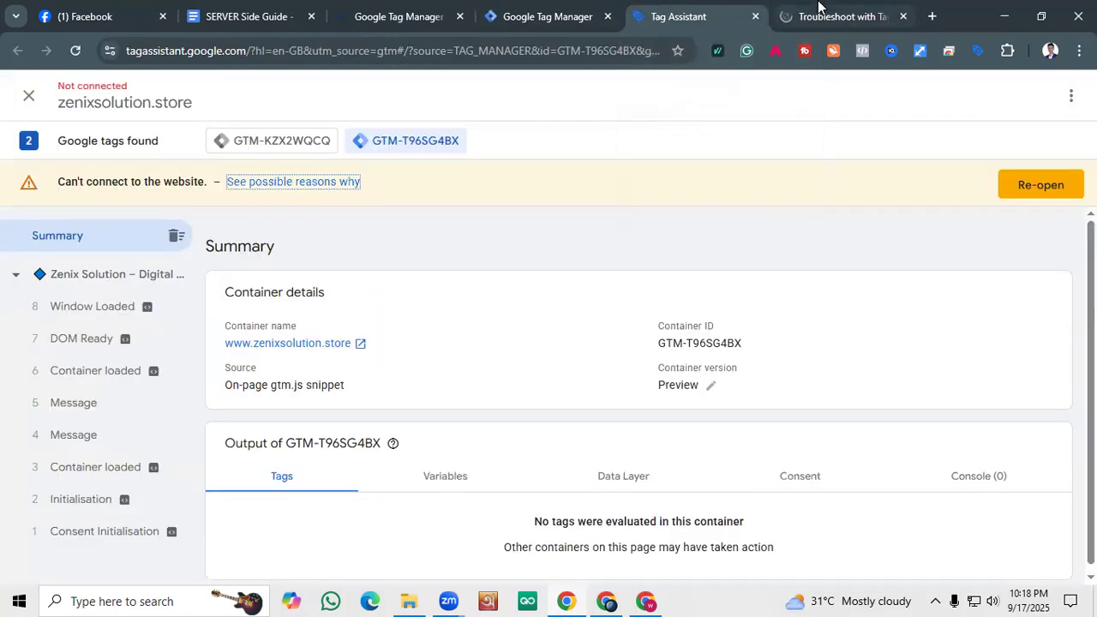
click(1009, 178)
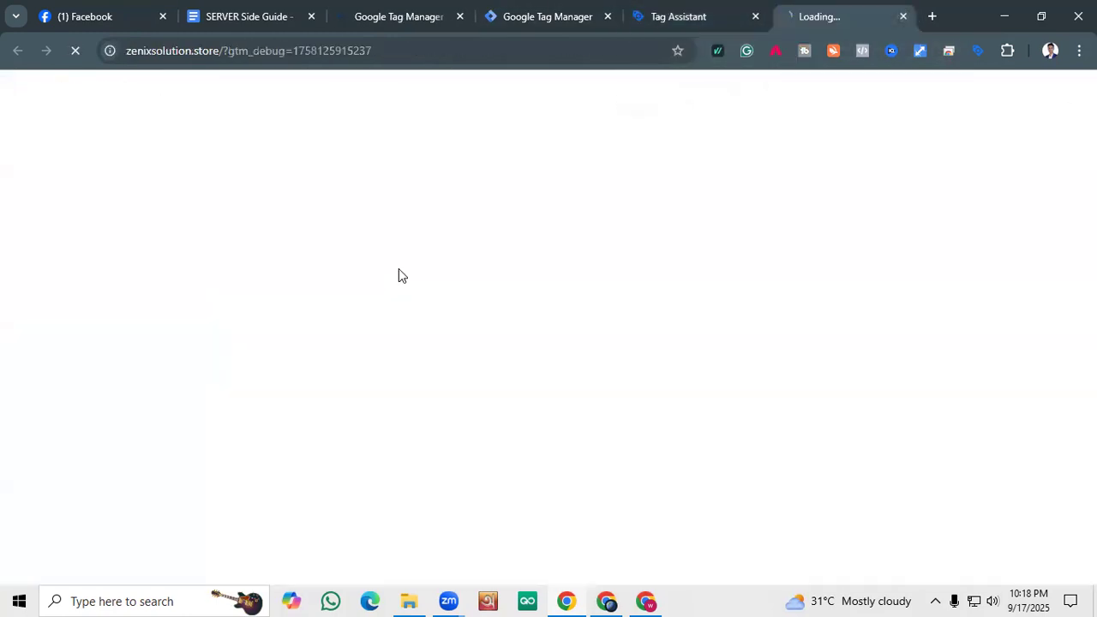
click(698, 11)
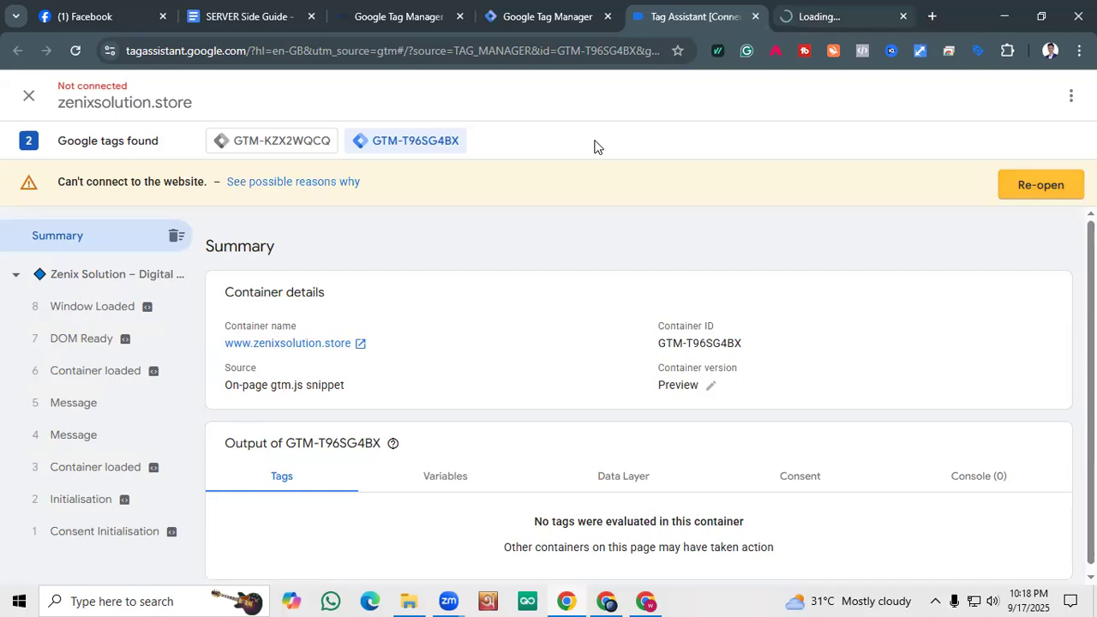
click(818, 10)
click(699, 16)
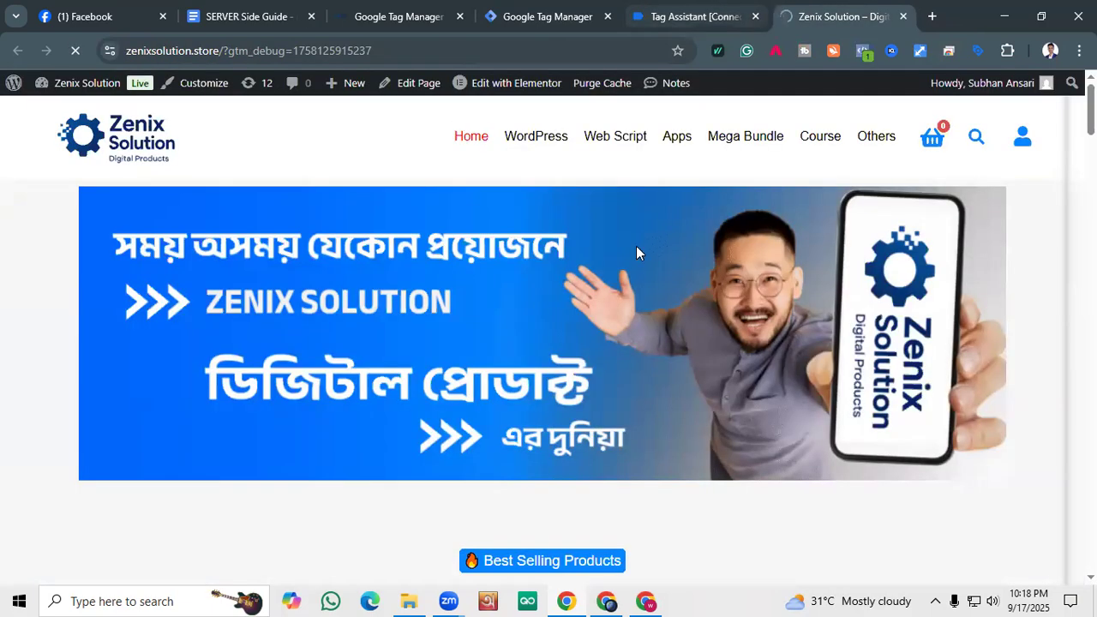
scroll(469, 270, down, 3)
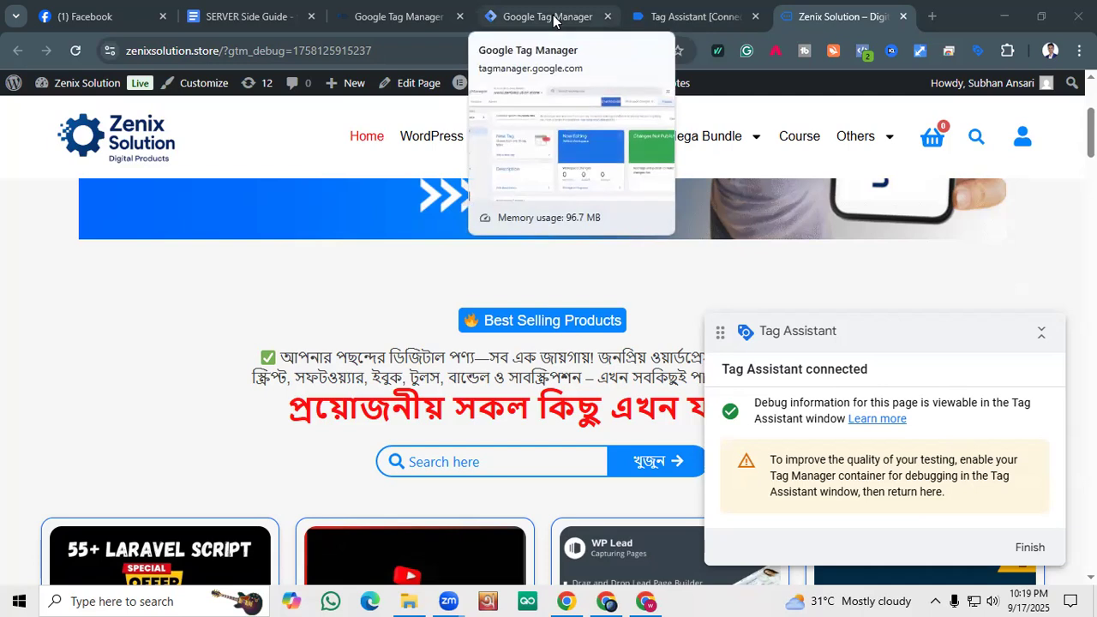
Read the Tag Assistant warning on the store page and inspect the crossed-out page entry in the debug summary.
drag(940, 496, 769, 455)
click(813, 467)
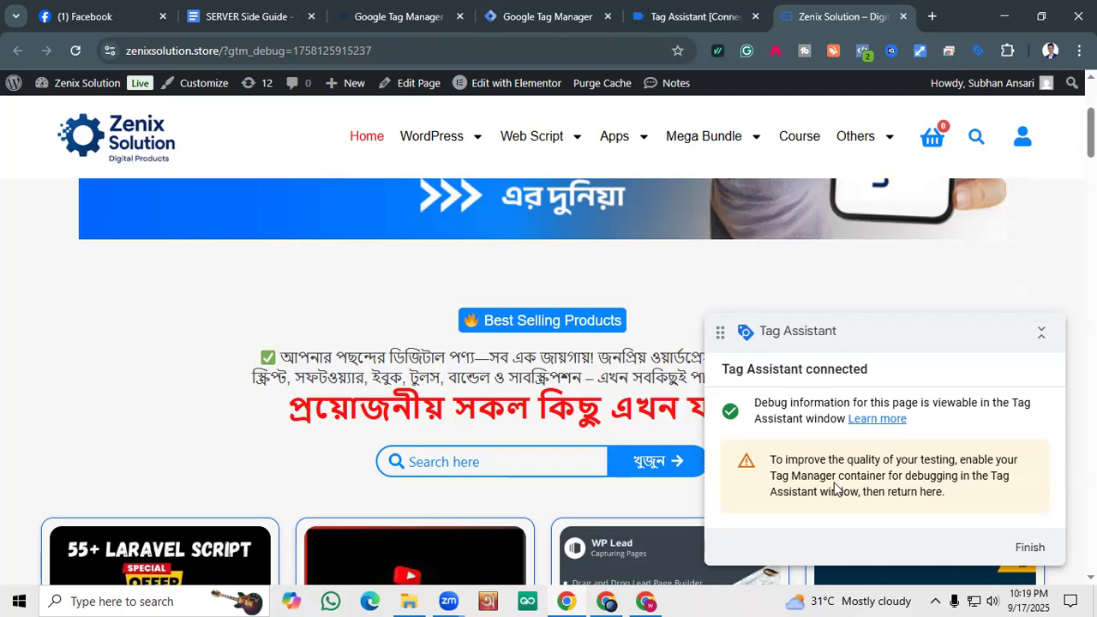
drag(977, 500, 767, 442)
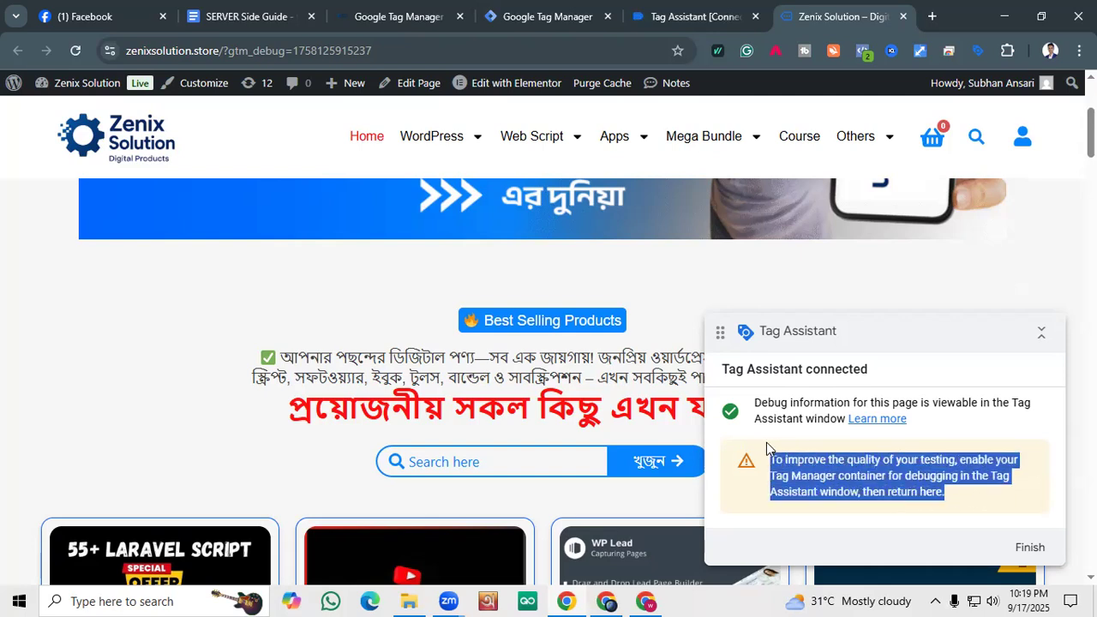
click(694, 16)
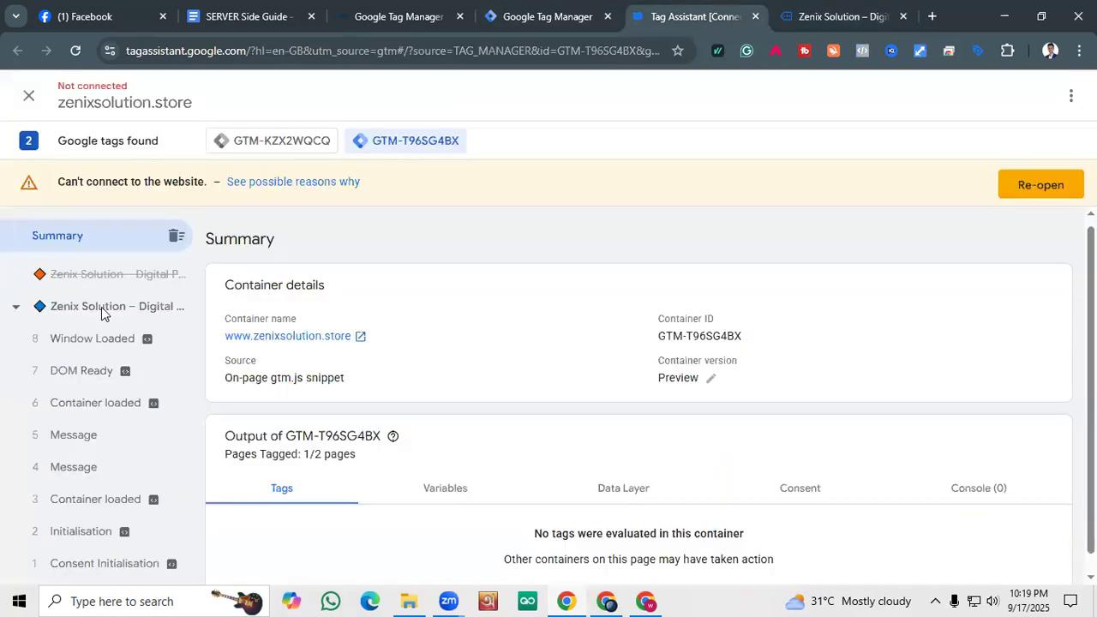
click(144, 274)
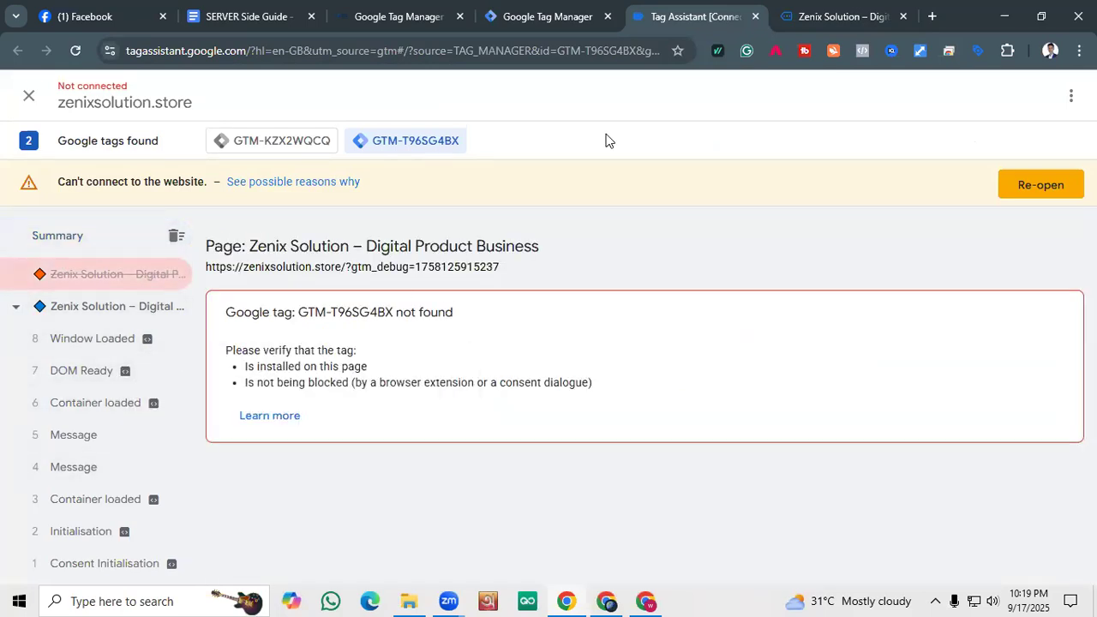
click(813, 7)
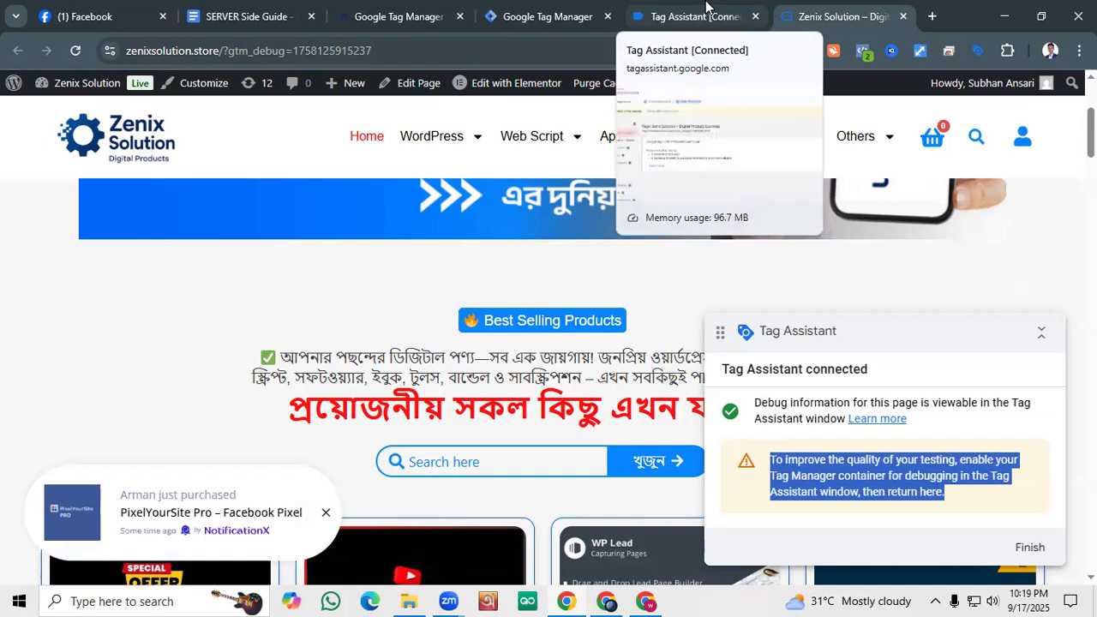
click(706, 6)
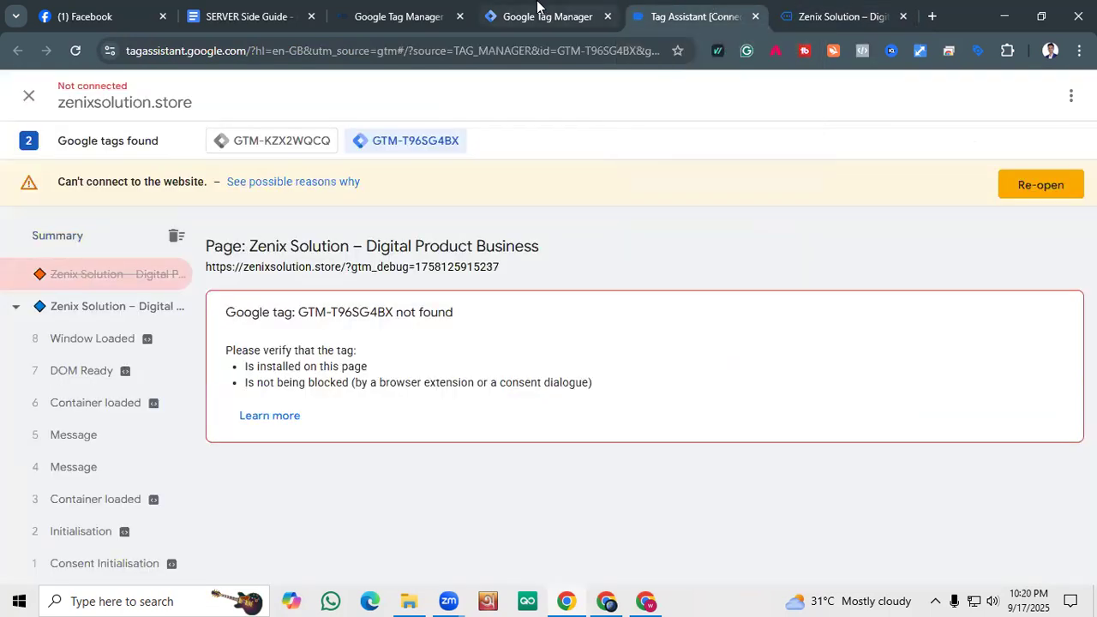
Disable the scroll tracker script and its debug mode in the Google Tag Manager for WordPress settings, and save the changes.
click(403, 14)
scroll(1002, 334, down, 5)
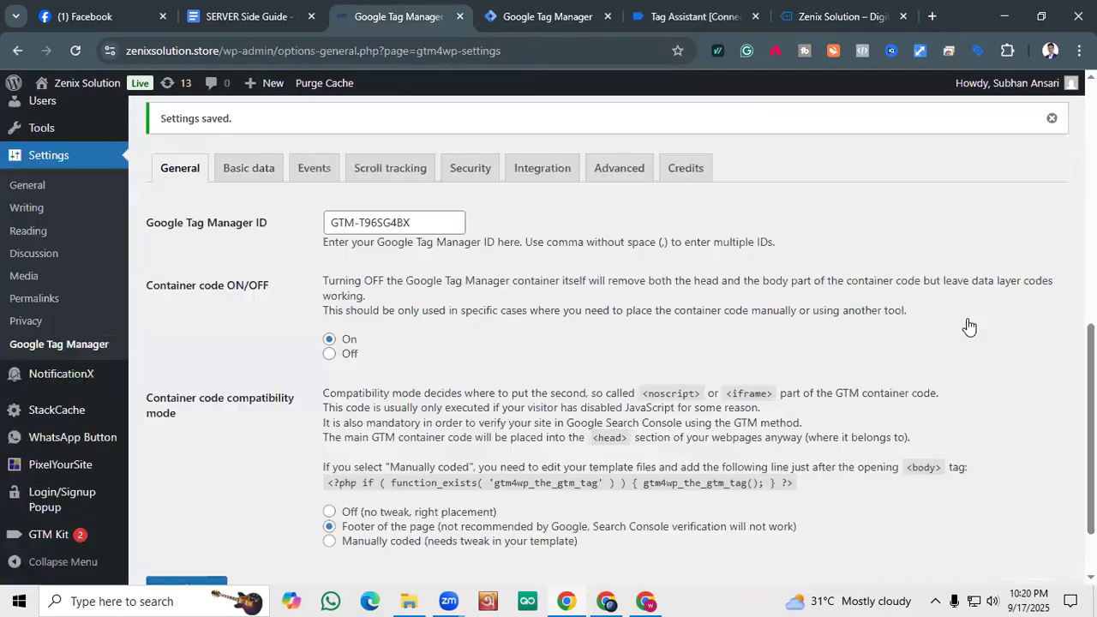
scroll(256, 320, up, 2)
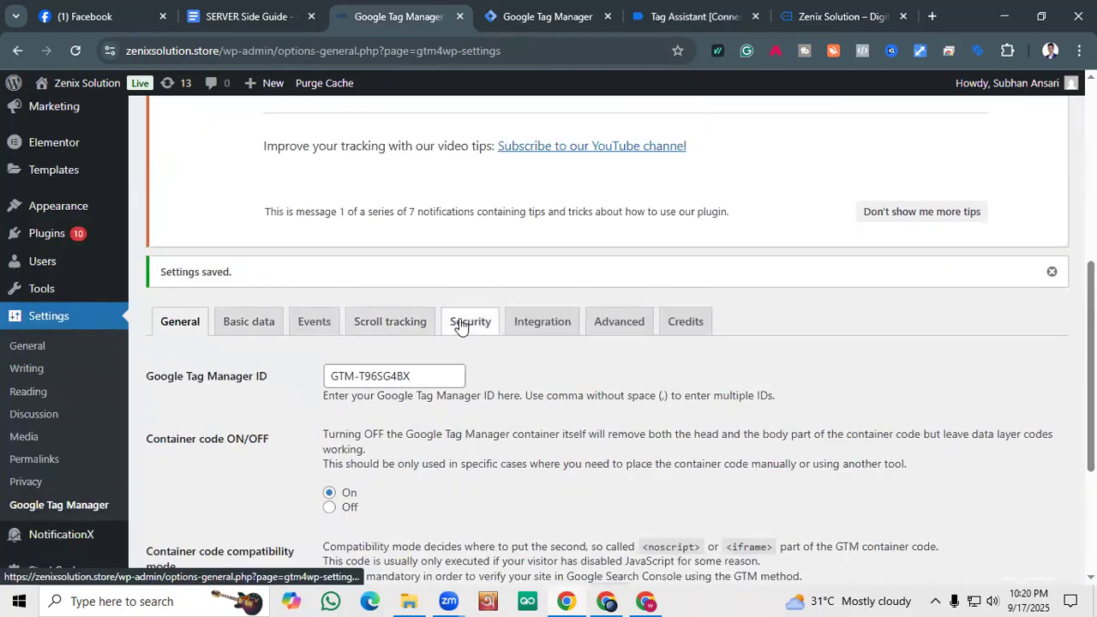
click(333, 319)
scroll(331, 329, down, 2)
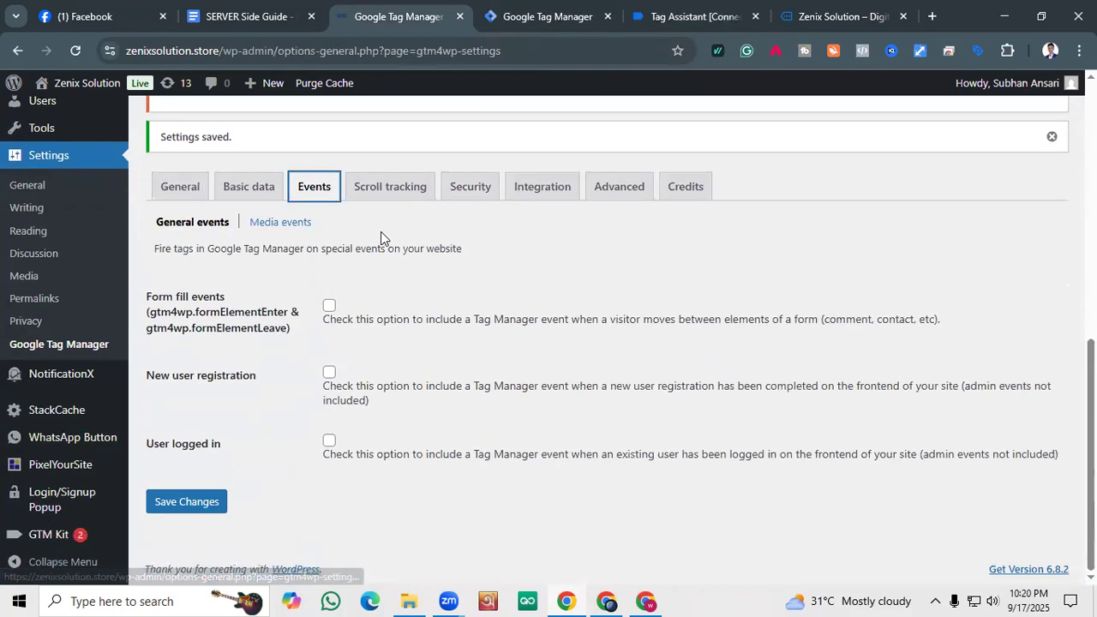
click(387, 190)
scroll(369, 318, down, 1)
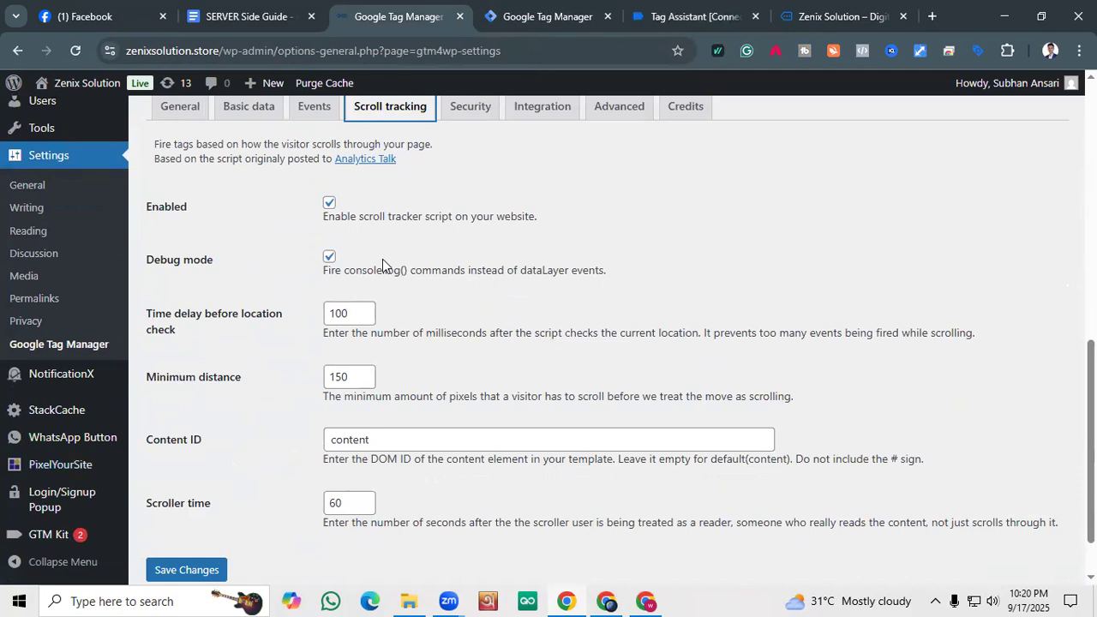
click(330, 257)
click(329, 203)
scroll(190, 487, down, 1)
click(190, 502)
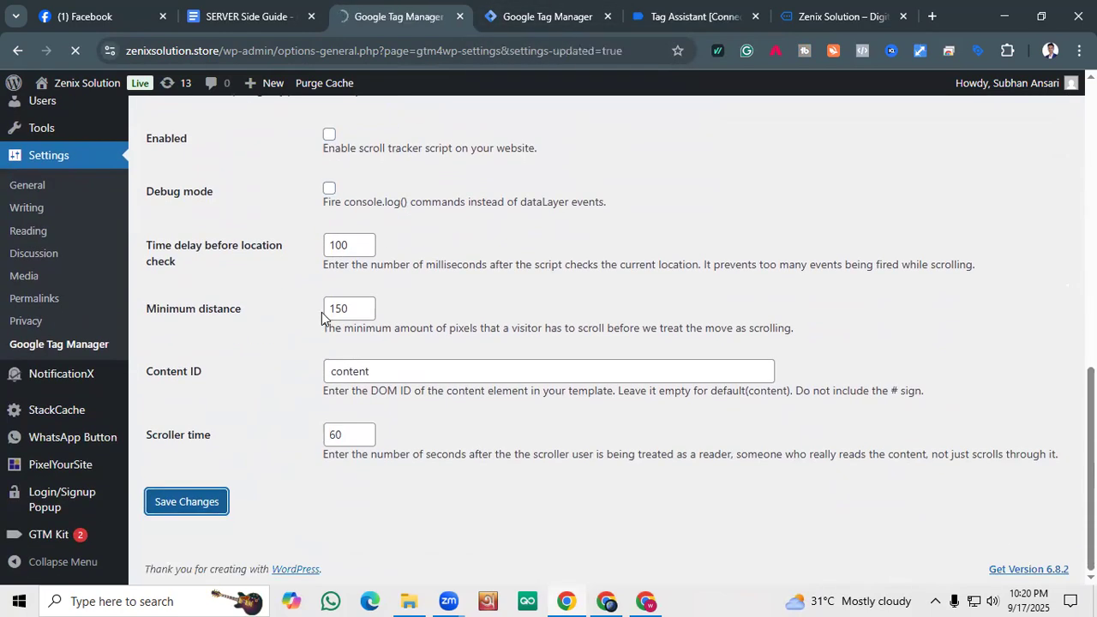
scroll(437, 229, up, 2)
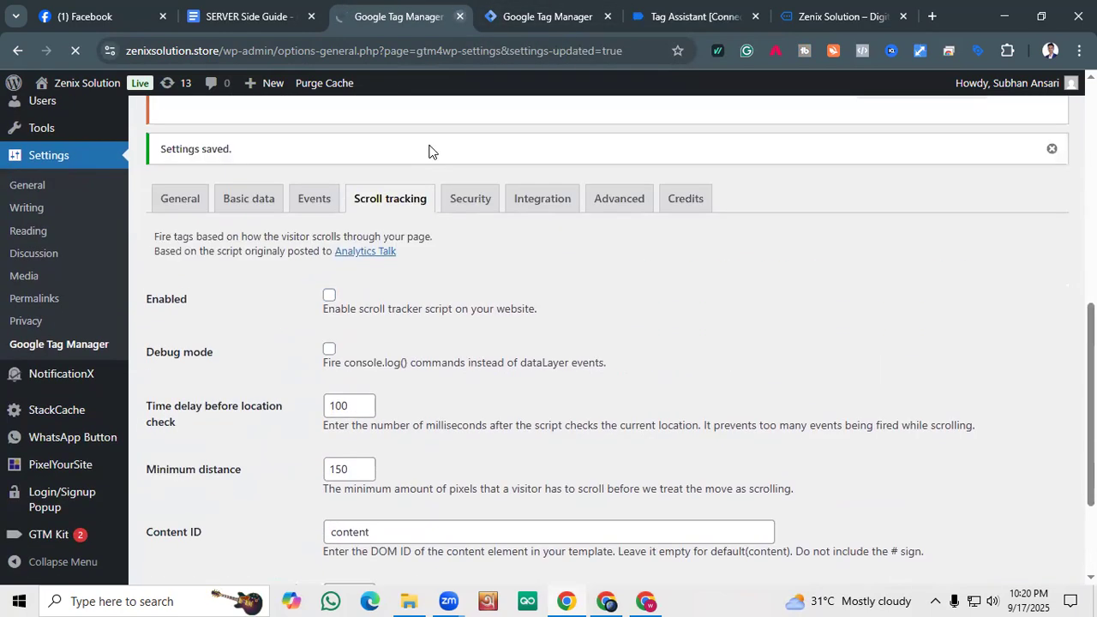
Re-open zenixsolution.store from Tag Assistant to retry the connection, and collapse the Tag Assistant notice on the store page.
click(540, 11)
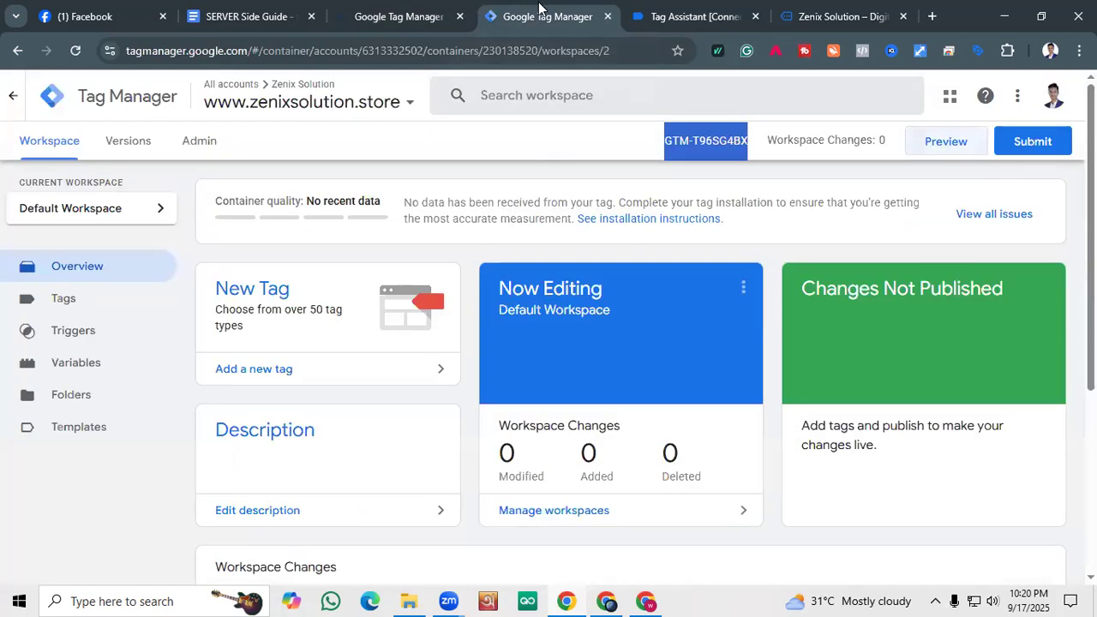
click(690, 10)
click(1041, 187)
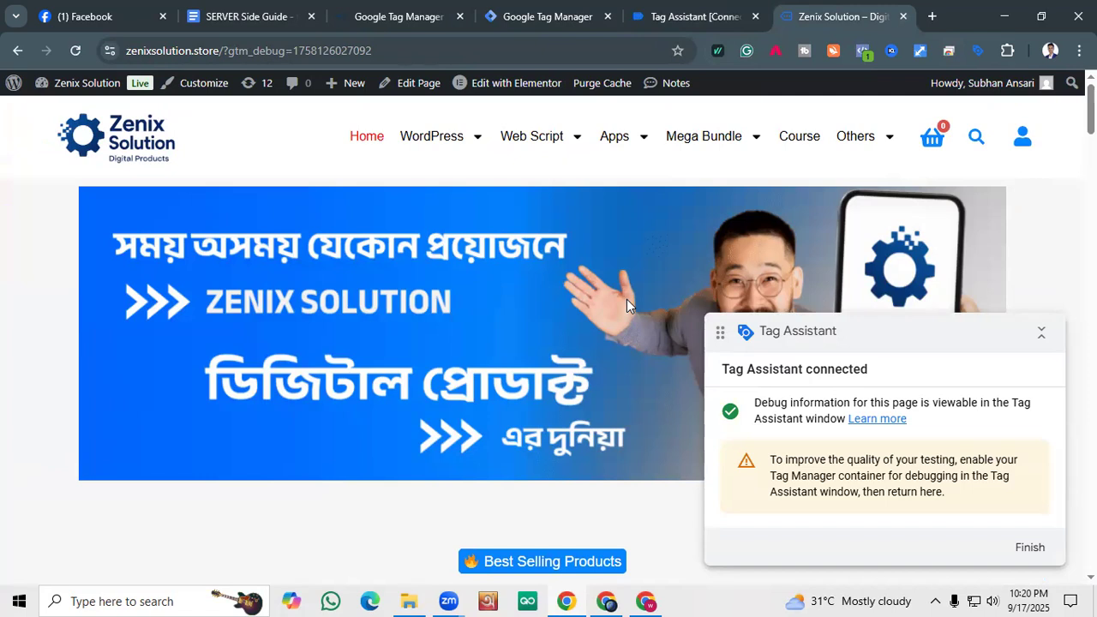
click(1041, 333)
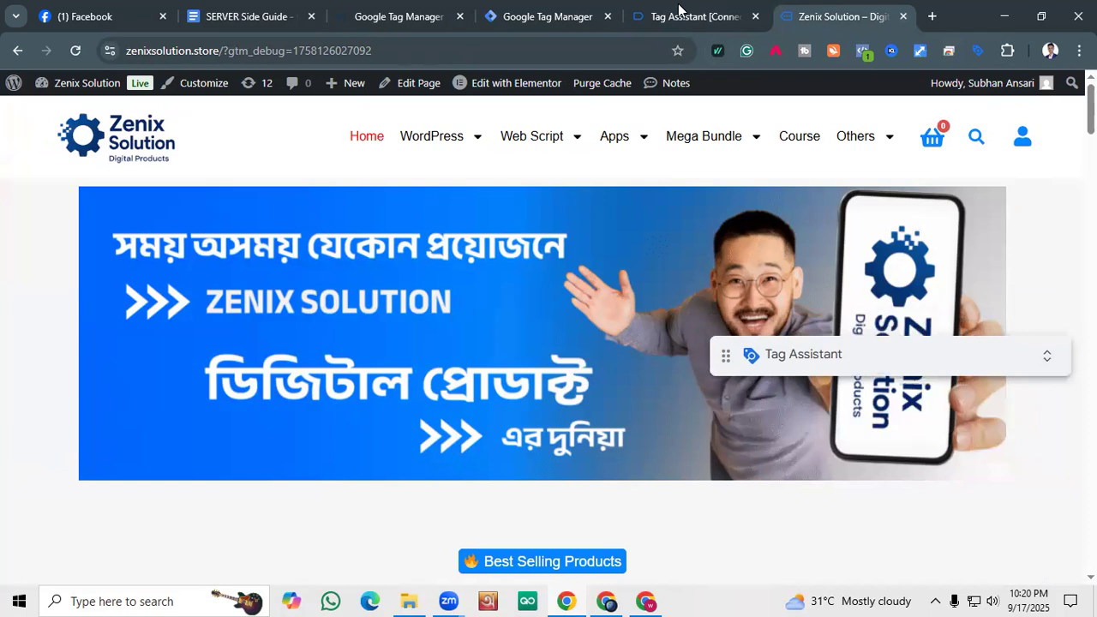
Check the saved general and scroll tracking settings of the WordPress plugin against the GTM-T96SG4BX web container.
click(580, 7)
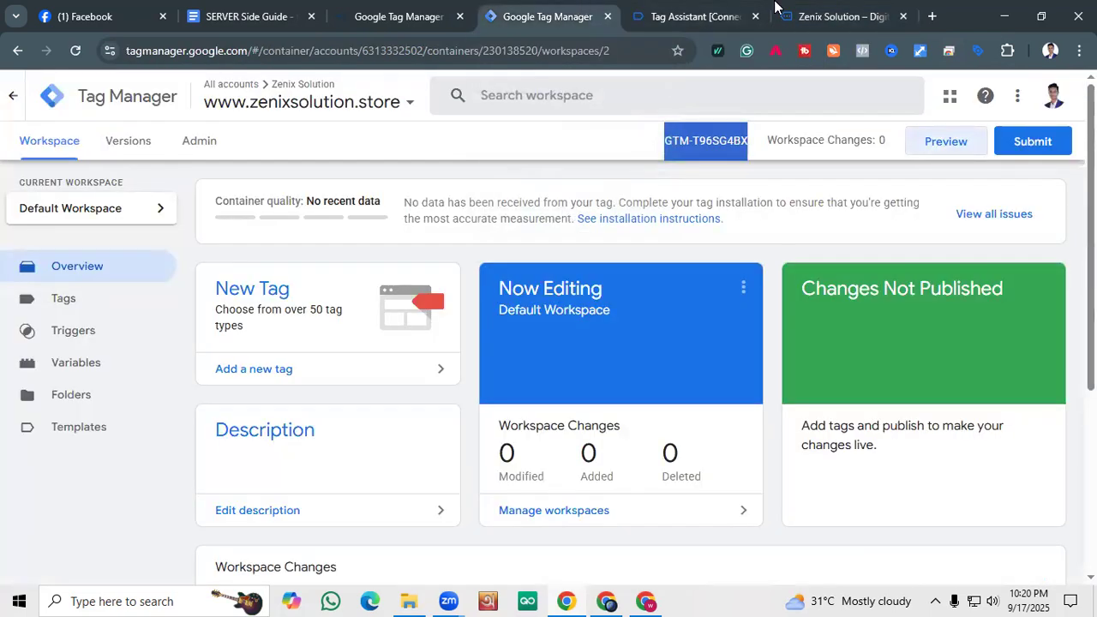
click(399, 16)
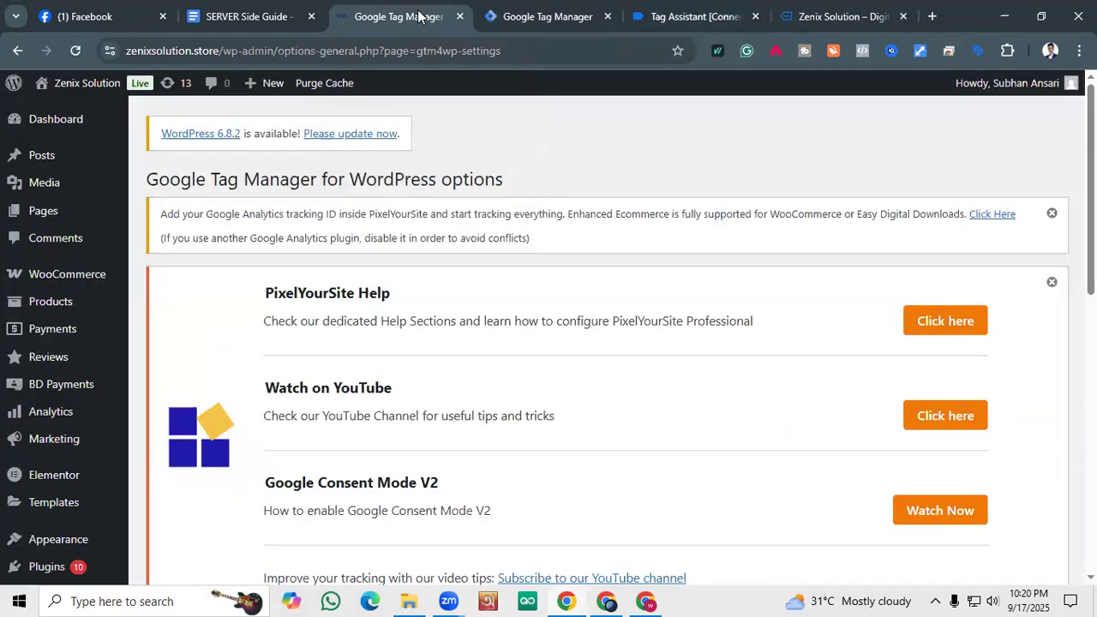
scroll(356, 382, down, 2)
scroll(355, 381, down, 5)
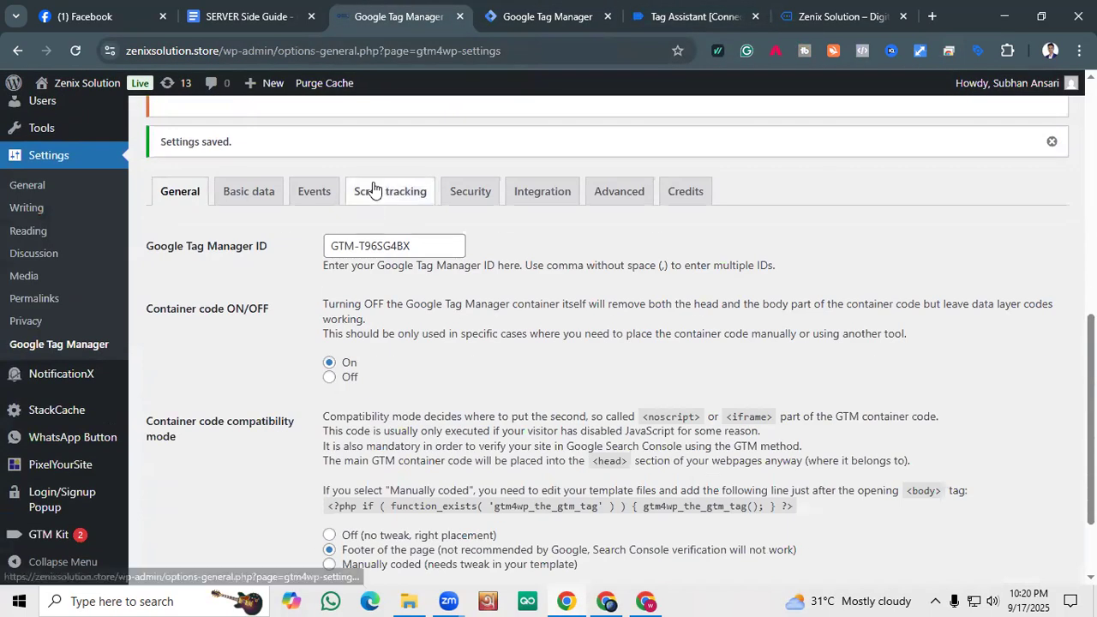
click(376, 191)
click(467, 195)
click(407, 197)
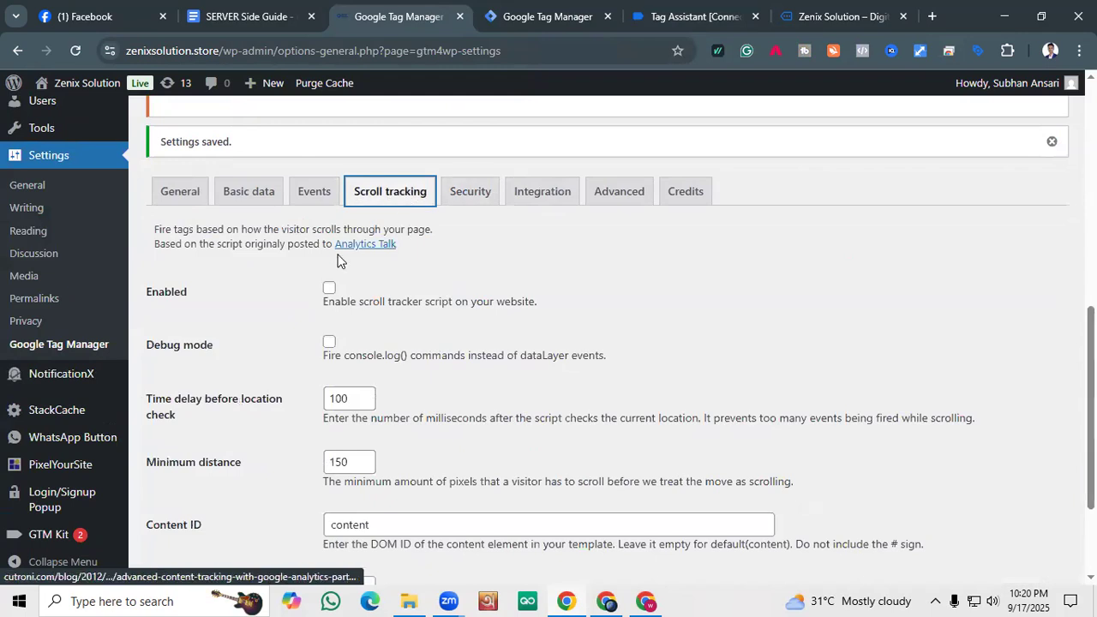
scroll(329, 360, down, 2)
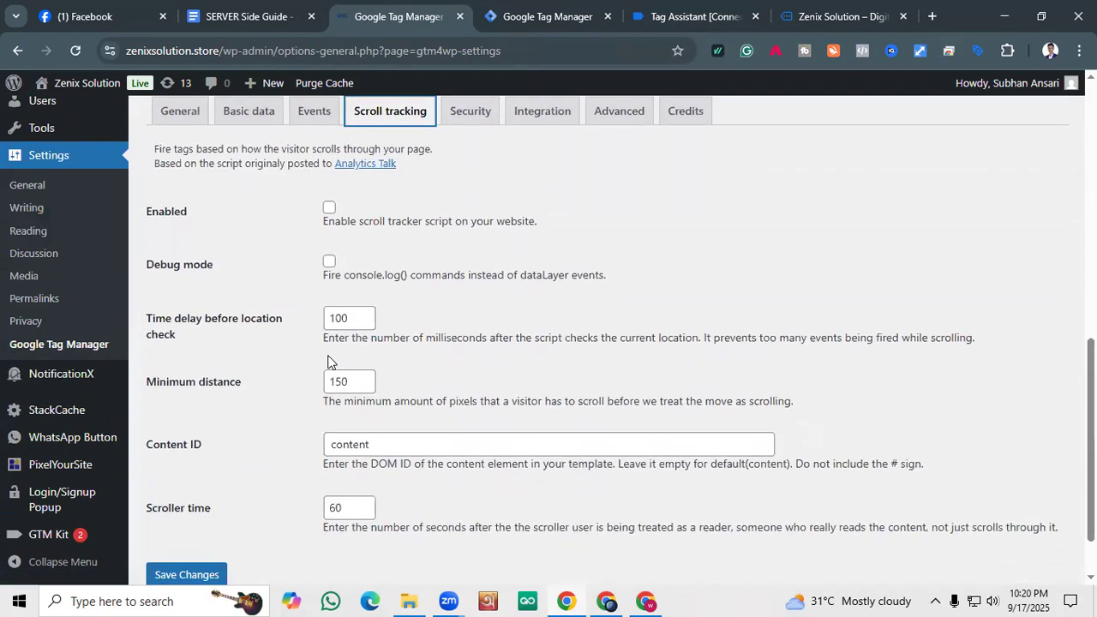
scroll(334, 360, up, 2)
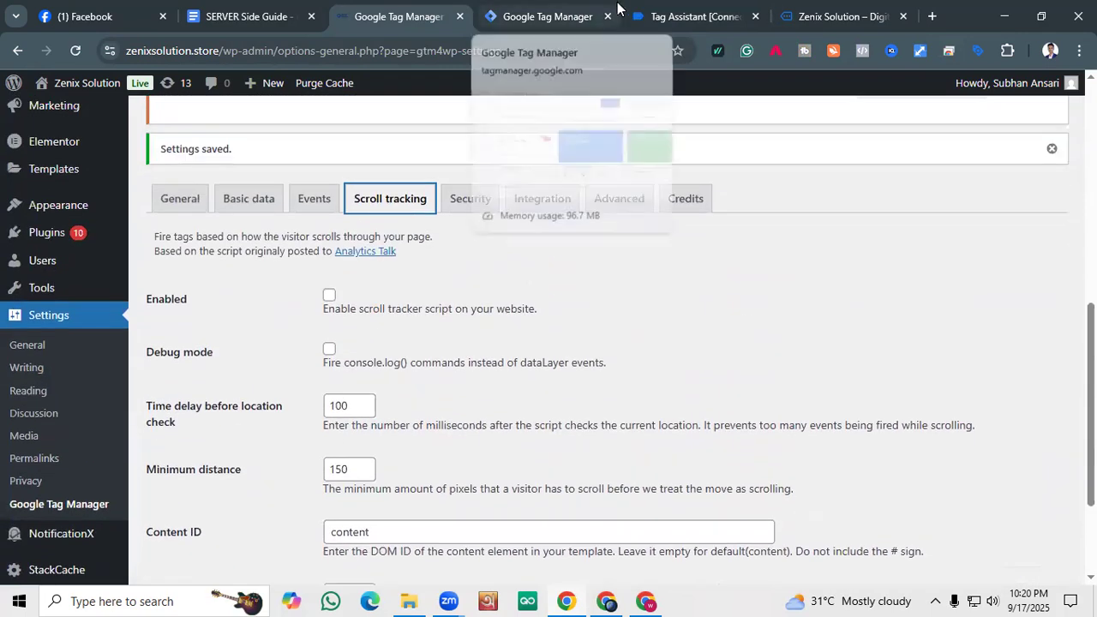
Return to the web container workspace, open an empty browser tab and try to close the Tag Assistant session.
click(583, 7)
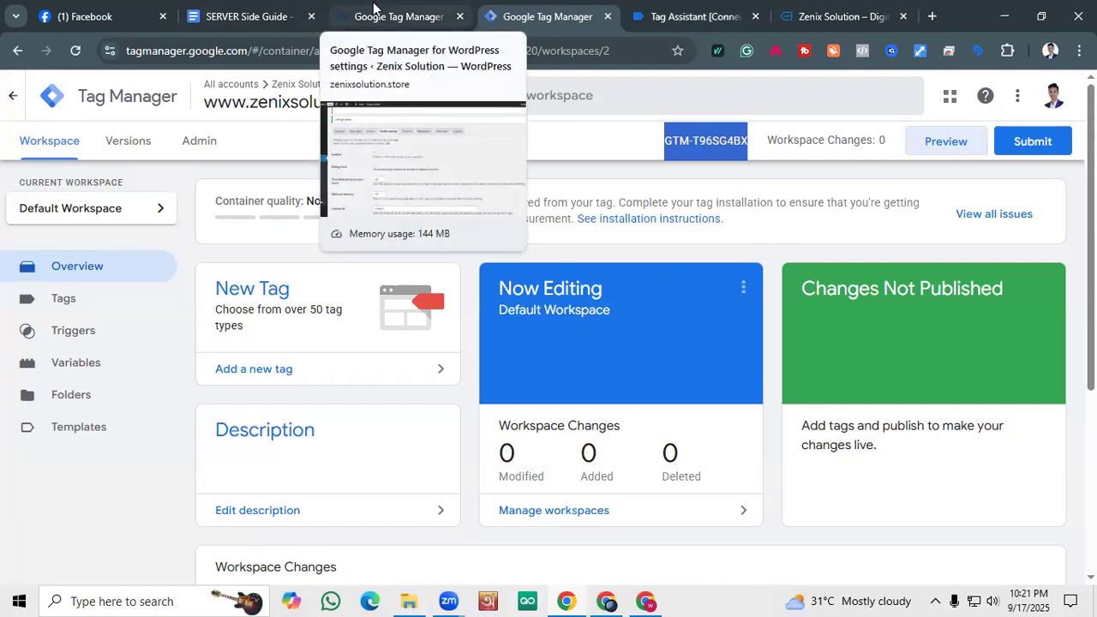
click(932, 12)
click(450, 10)
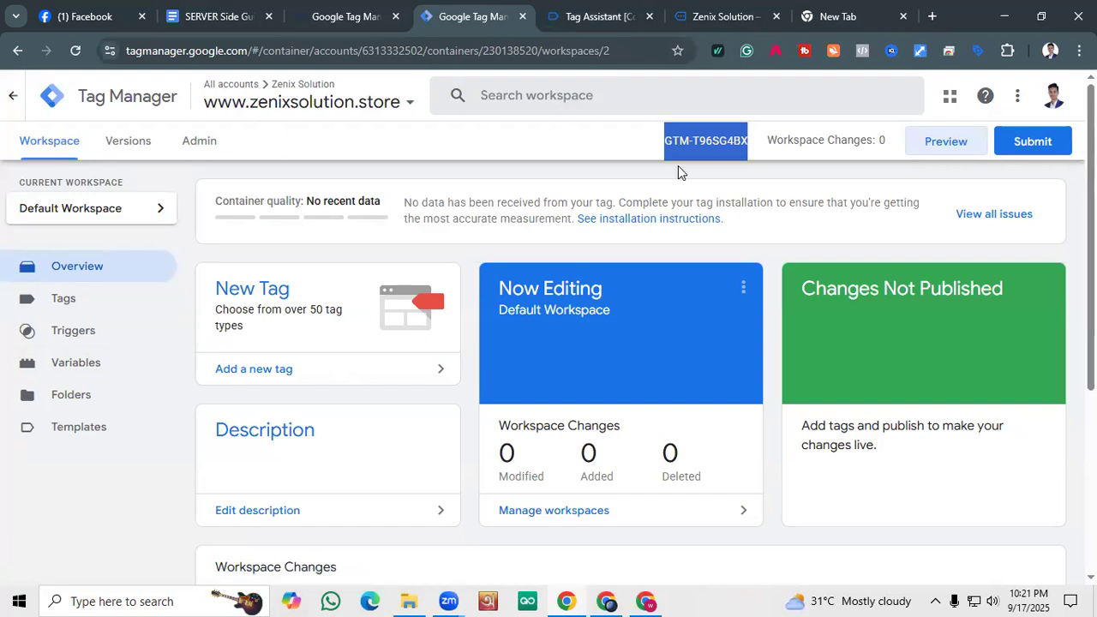
click(641, 18)
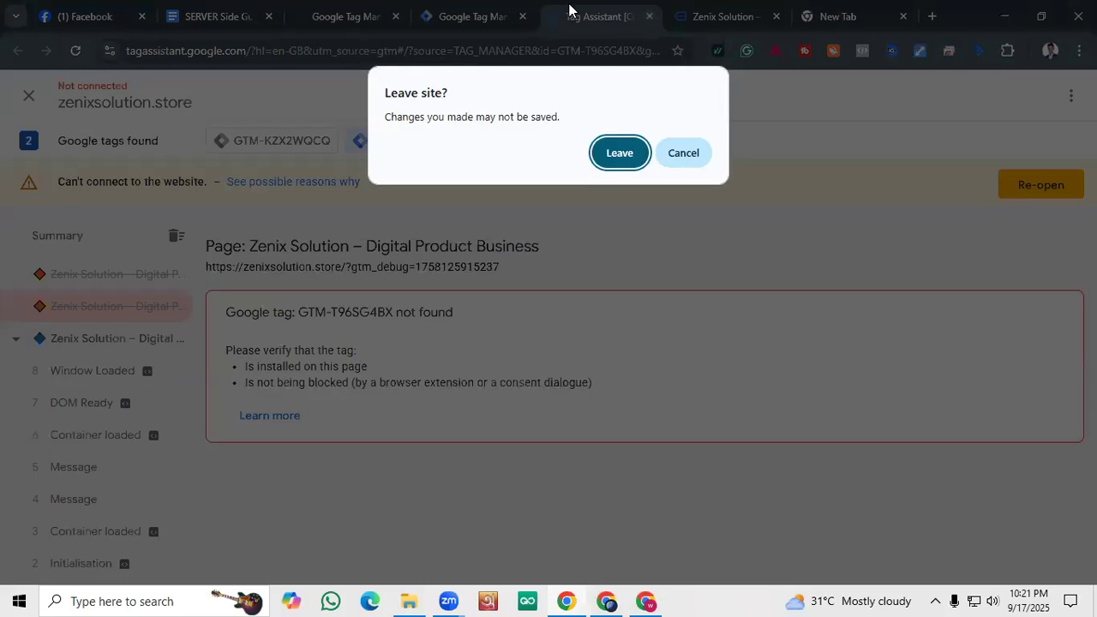
Review the Step - 01 list in the SERVER Side Guide document, focusing on the web+server container item.
click(235, 12)
scroll(402, 404, down, 2)
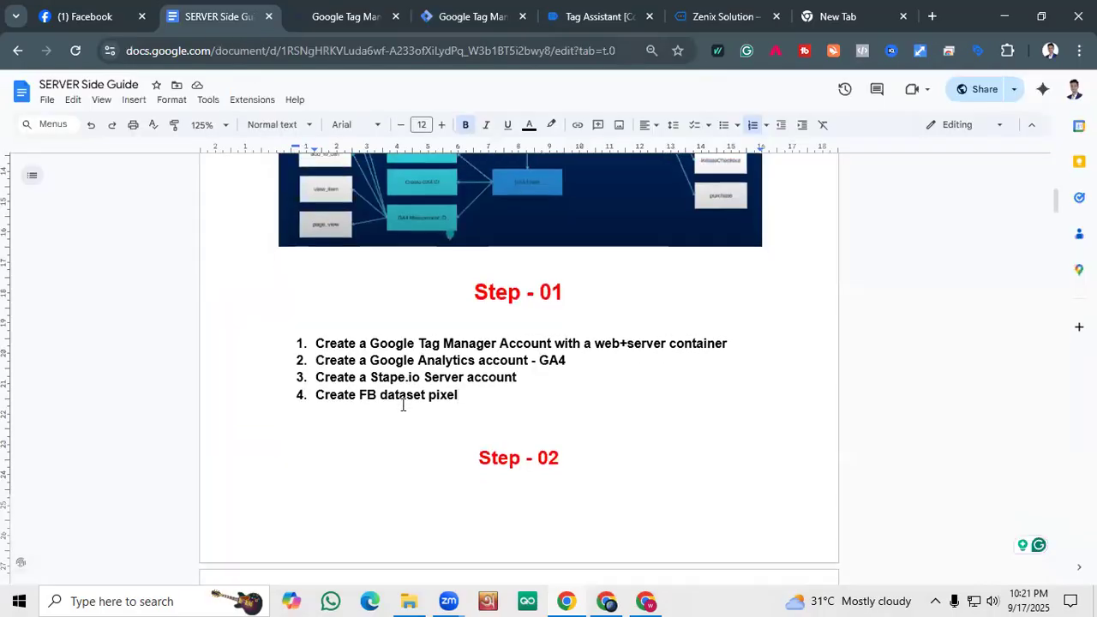
drag(312, 304, 626, 286)
click(588, 291)
click(625, 290)
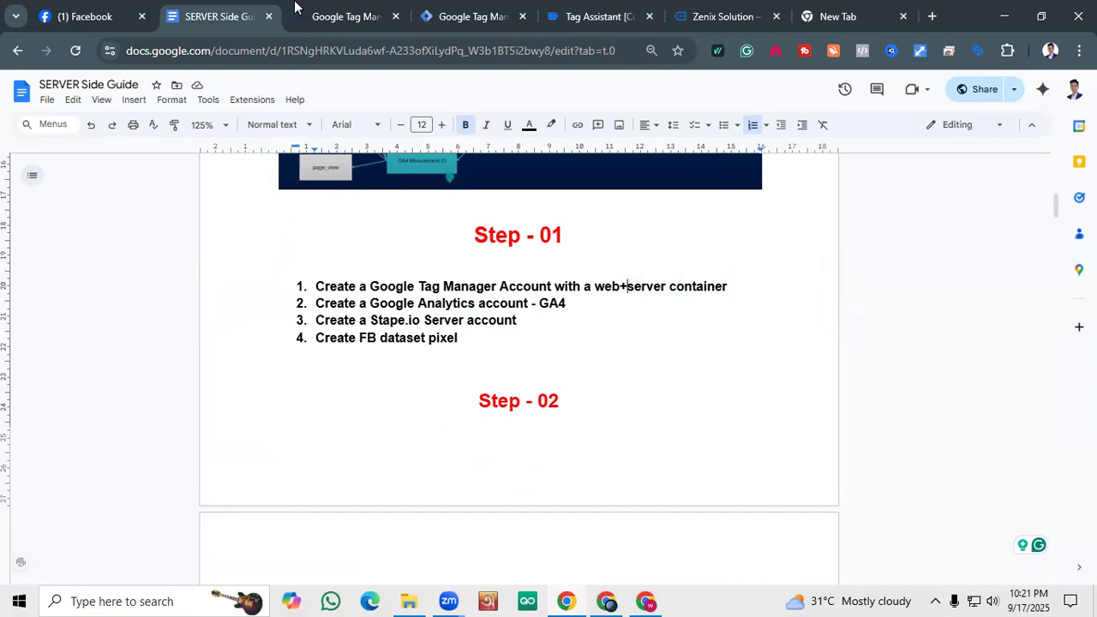
Go back to the Tag Manager accounts list and examine which containers the Zenix Solution account holds.
key(ctrl+4)
click(53, 98)
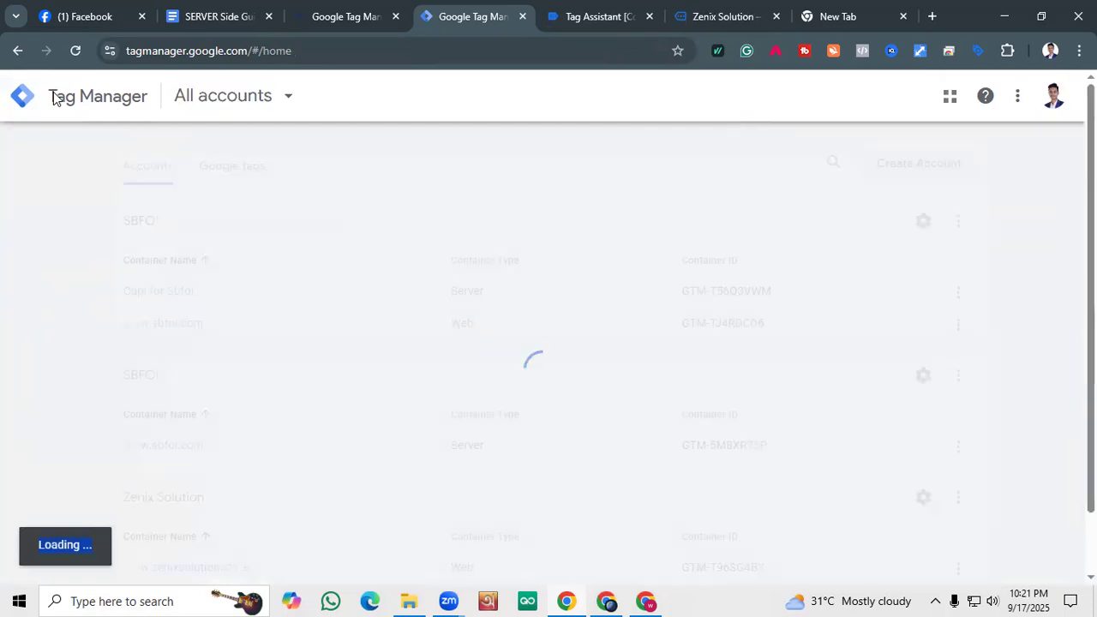
scroll(205, 317, down, 1)
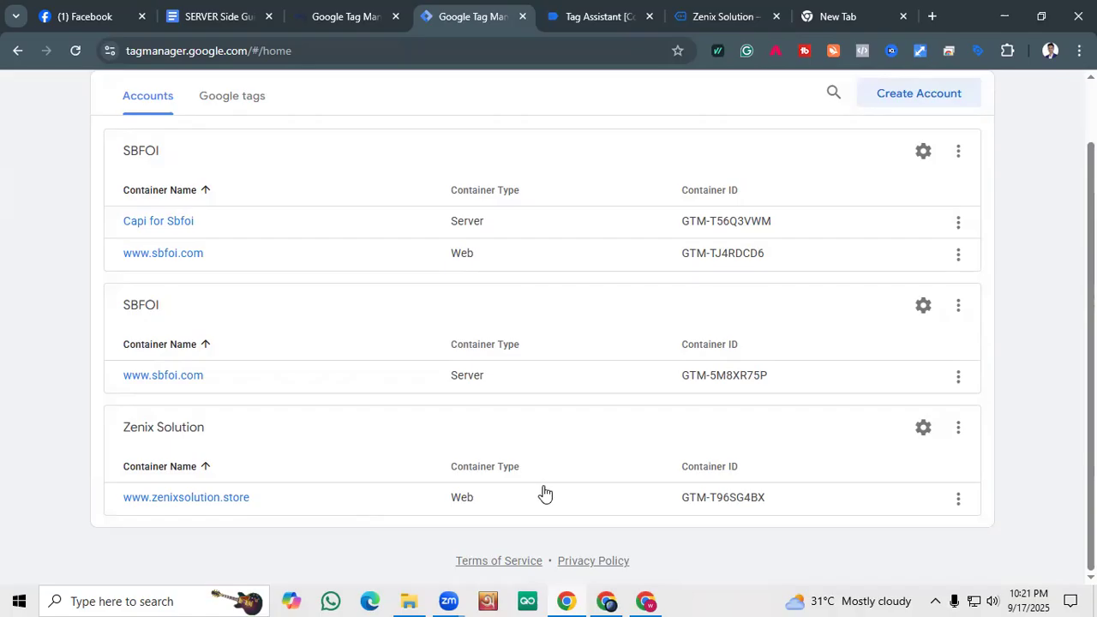
key(Print)
drag(55, 373, 1095, 515)
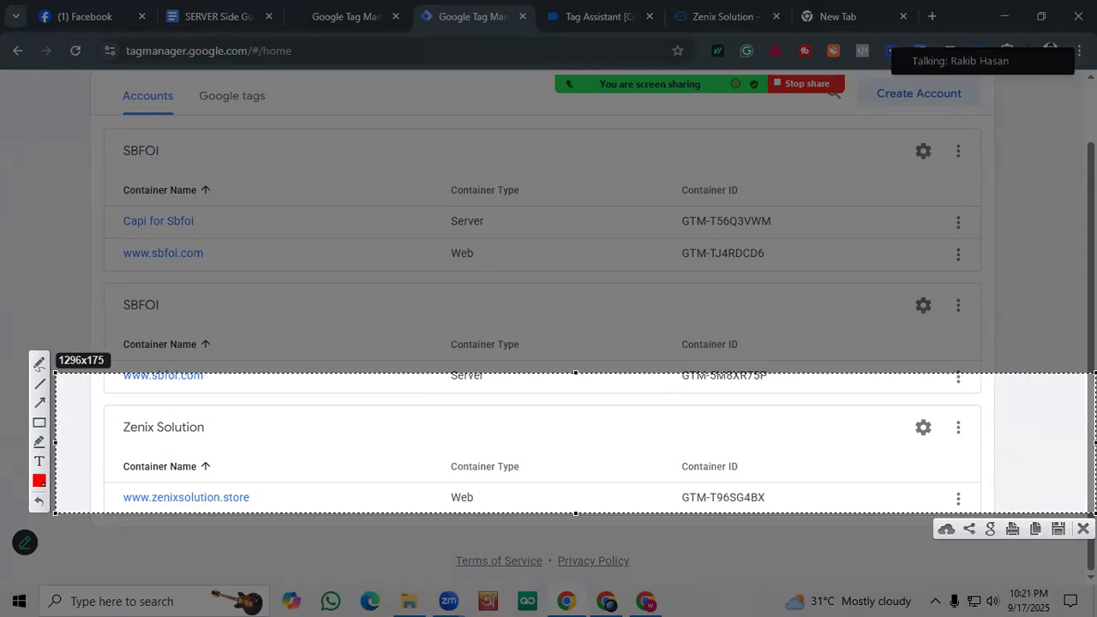
key(Escape)
Create a Server container named "Zenix Server" in the Zenix Solution account.
click(958, 427)
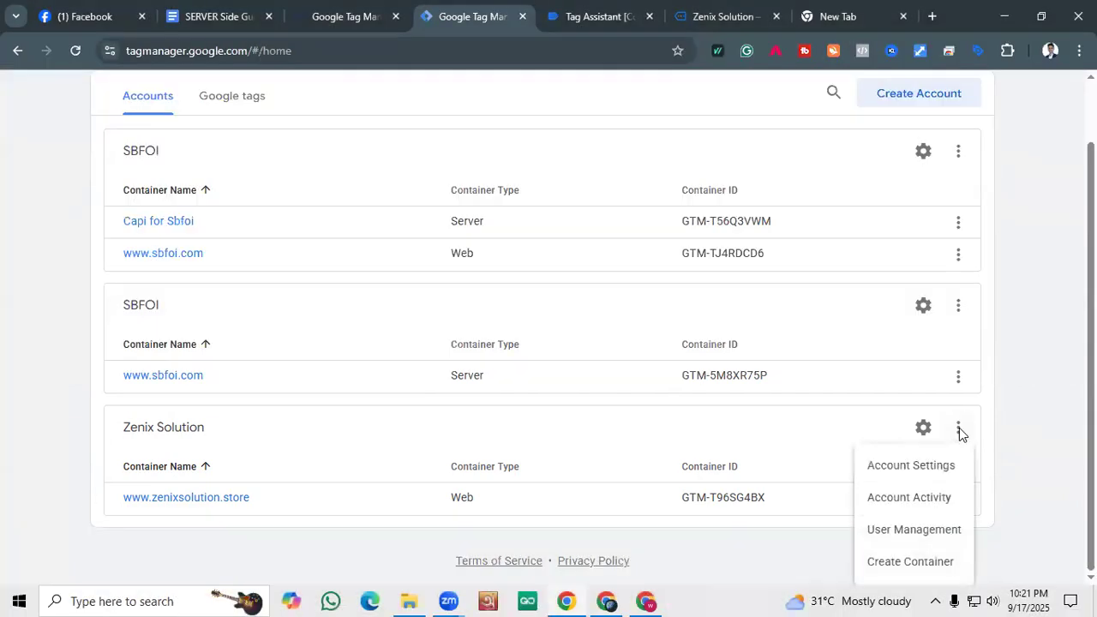
click(937, 558)
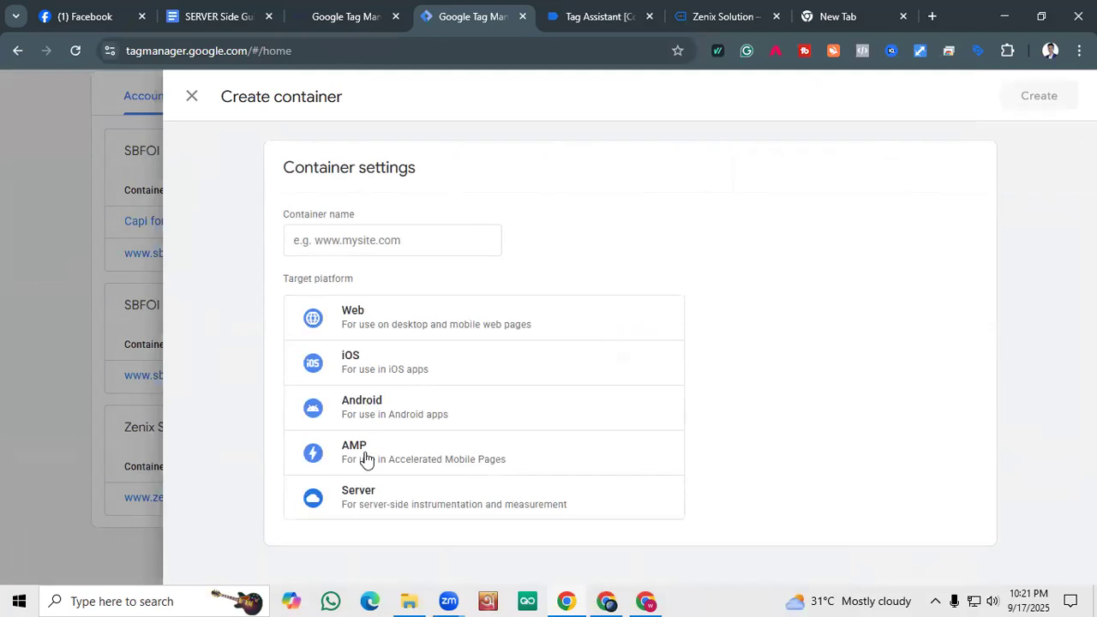
click(372, 494)
click(350, 240)
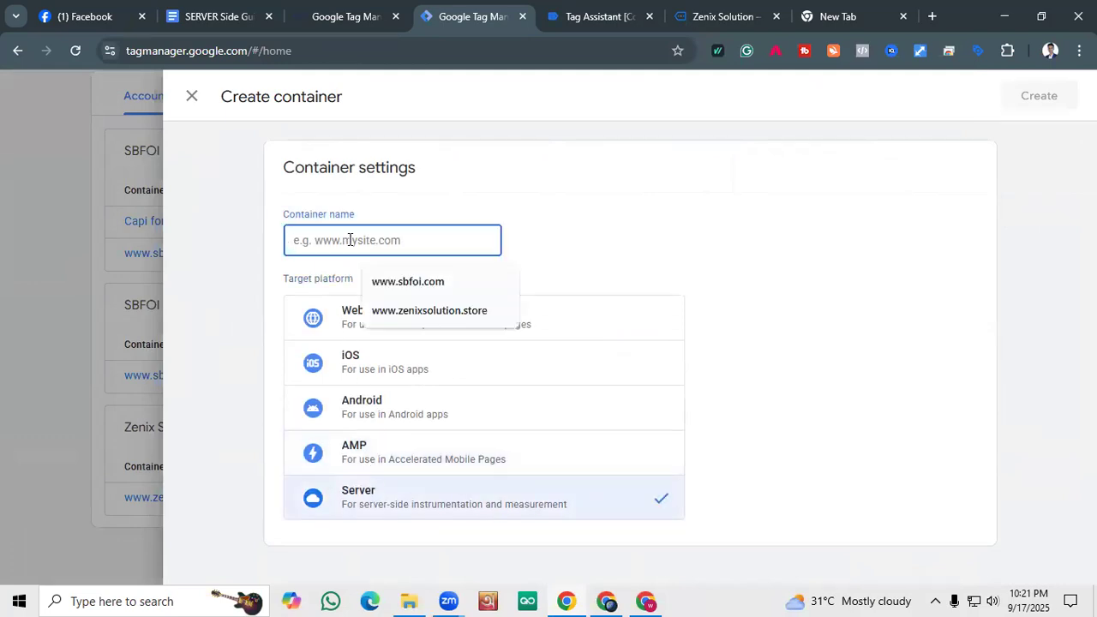
text(Ze)
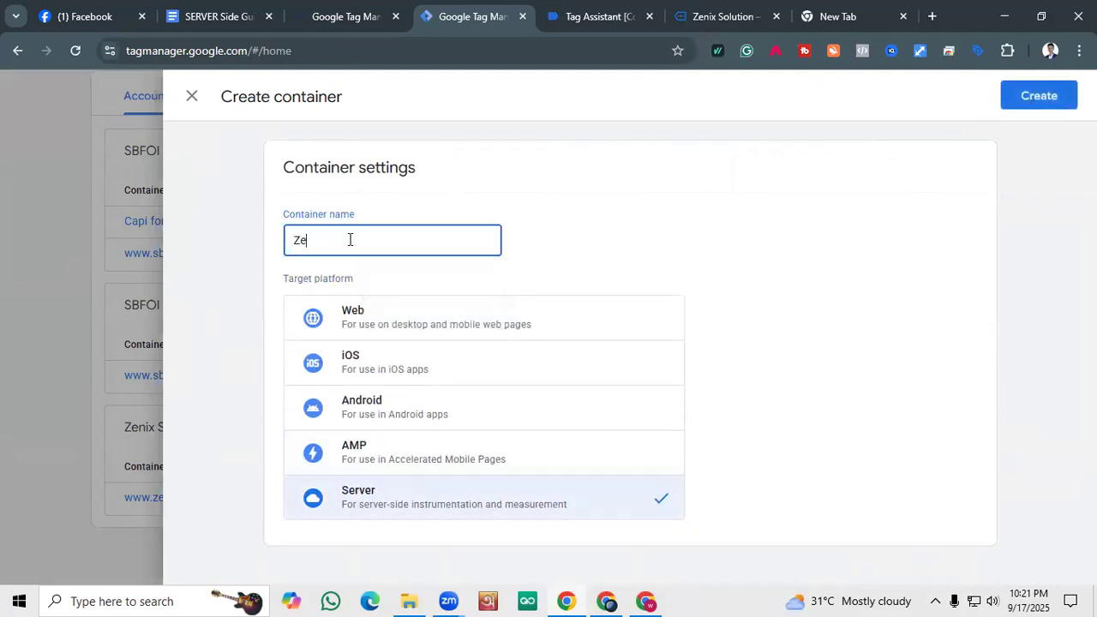
text(nix Server)
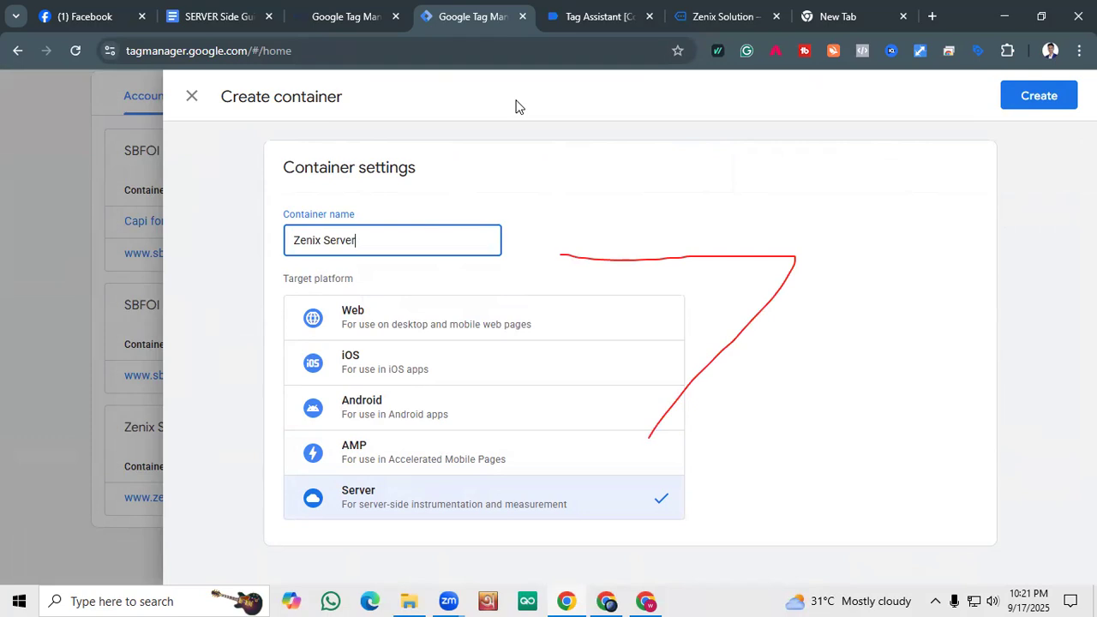
click(485, 176)
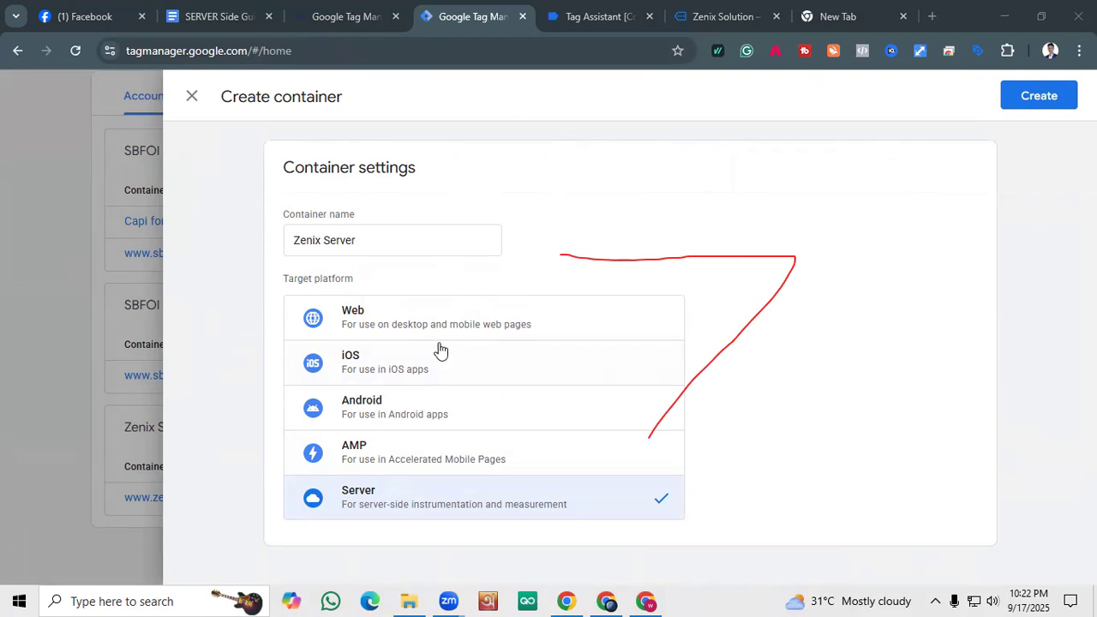
click(1068, 104)
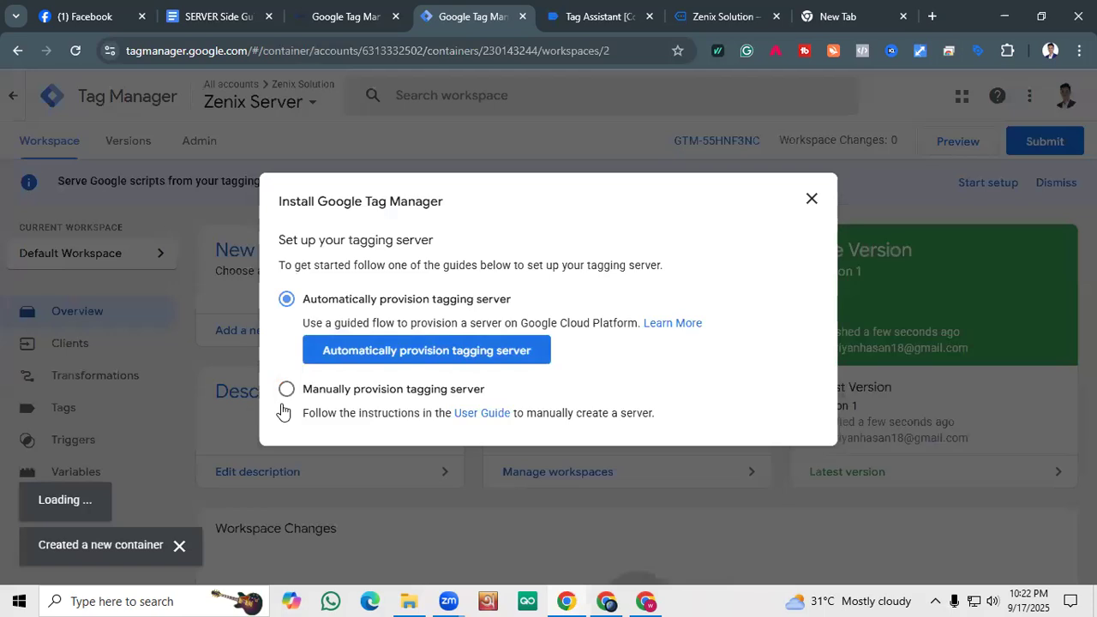
Show the container config for manually provisioning the tagging server, and close the install dialog and the Google scripts notice.
click(288, 393)
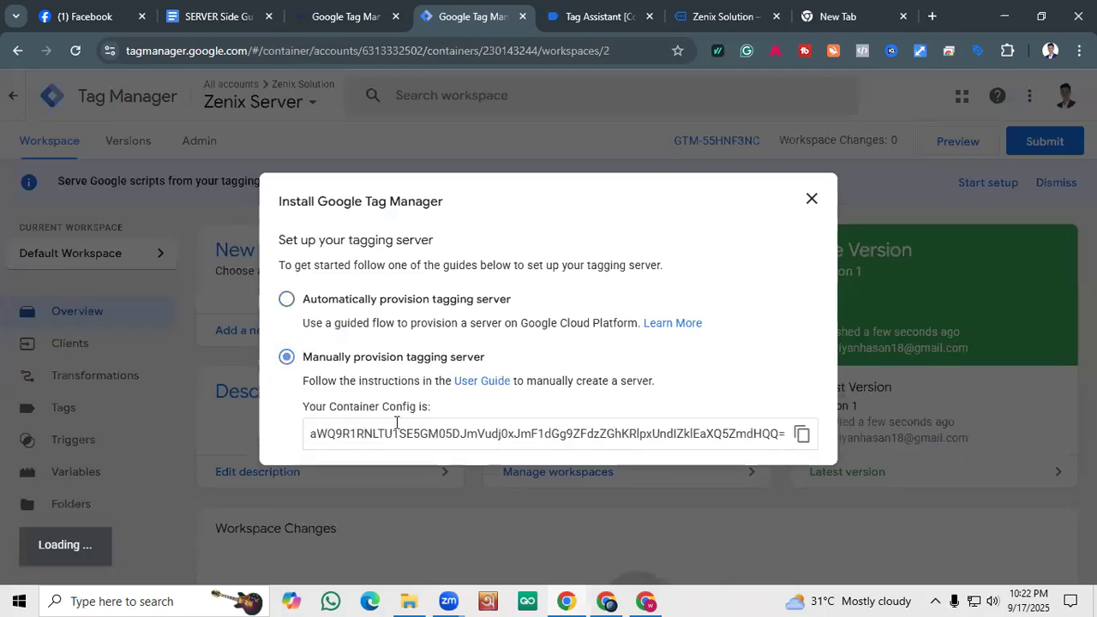
drag(309, 431, 815, 457)
click(711, 362)
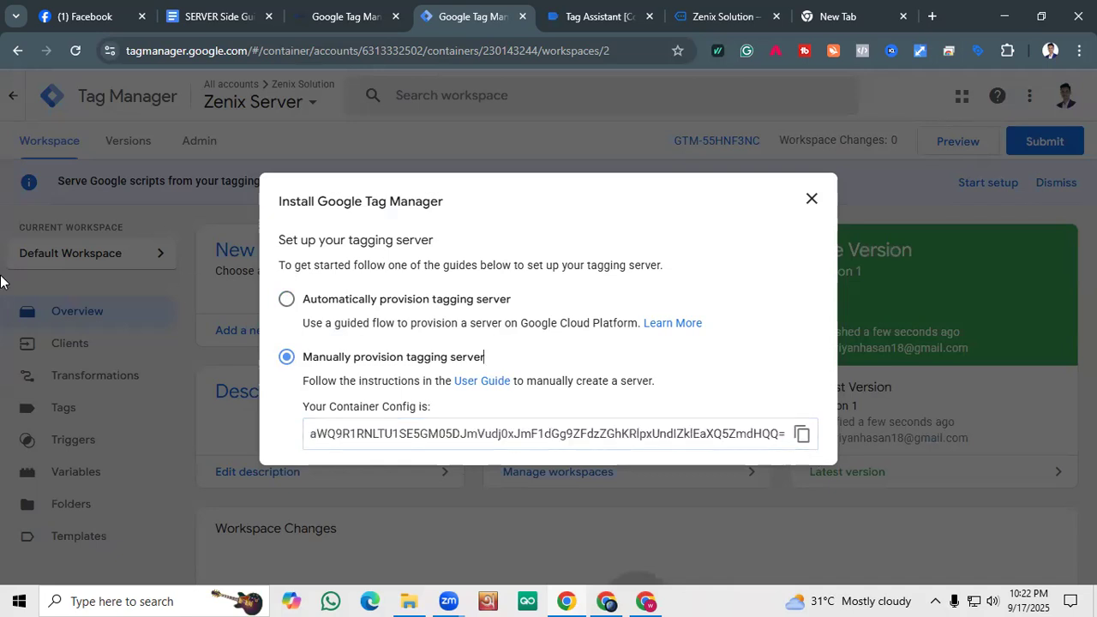
click(810, 200)
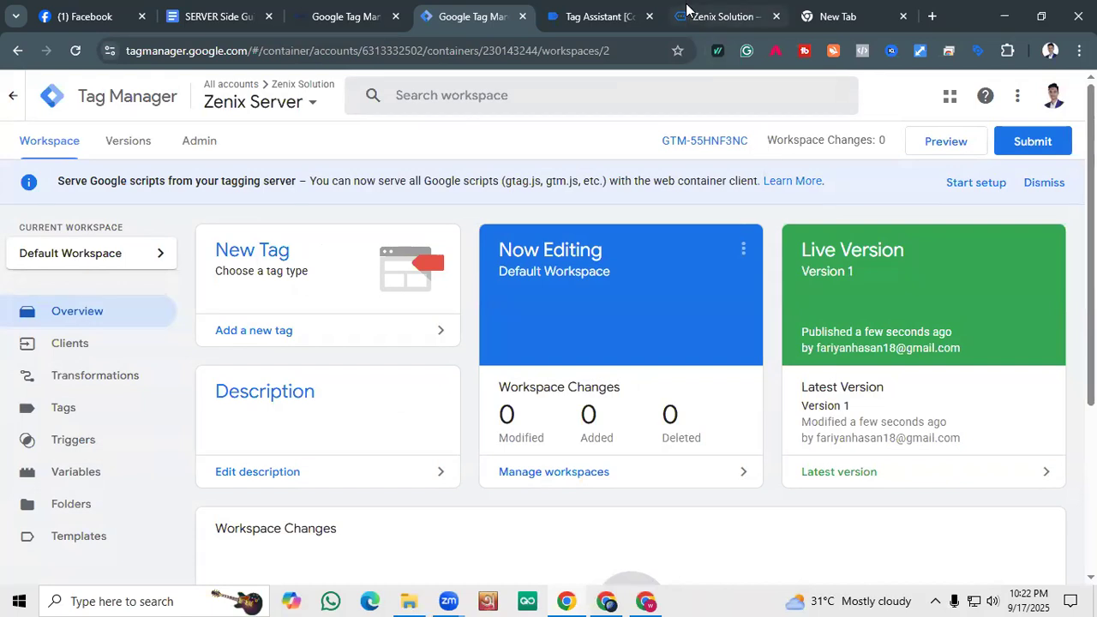
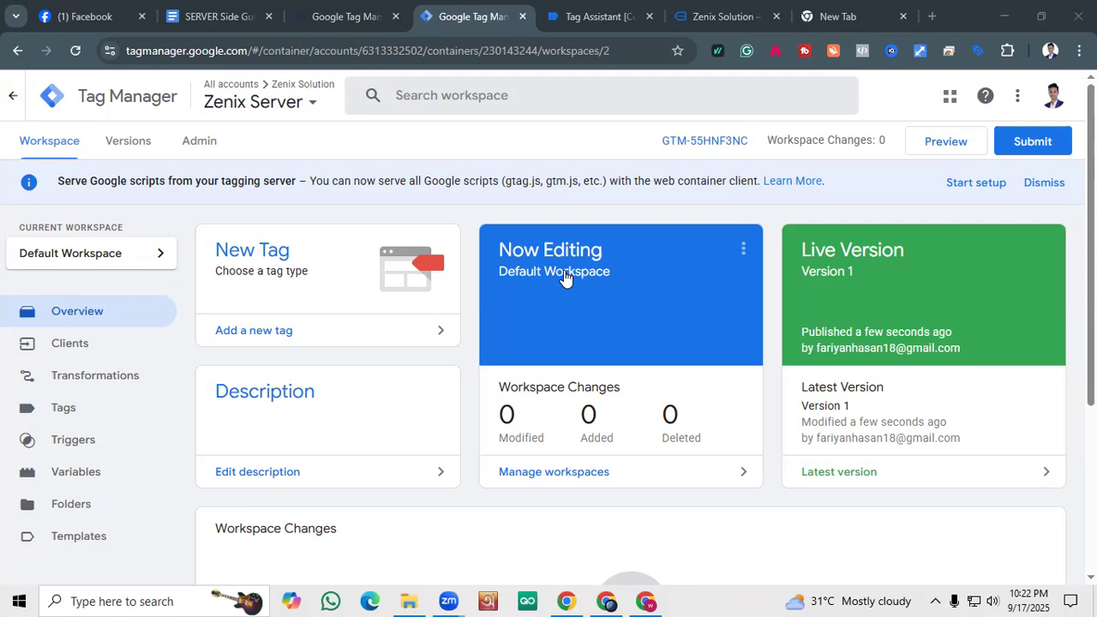
click(1064, 182)
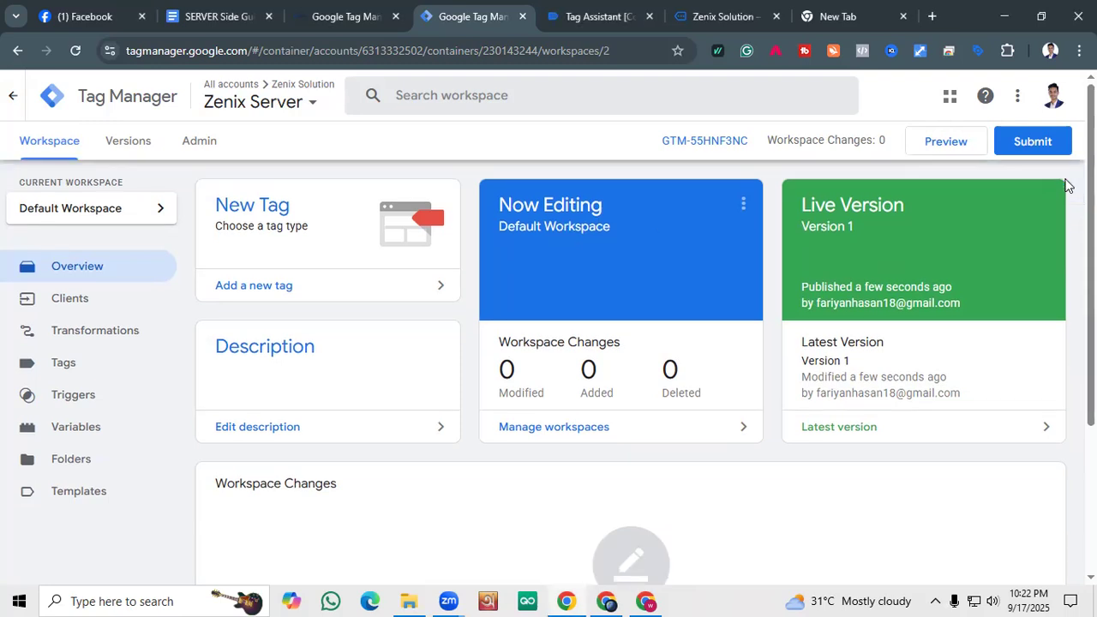
Review the tagging server install options of the Zenix Server container and close the install dialog.
click(691, 143)
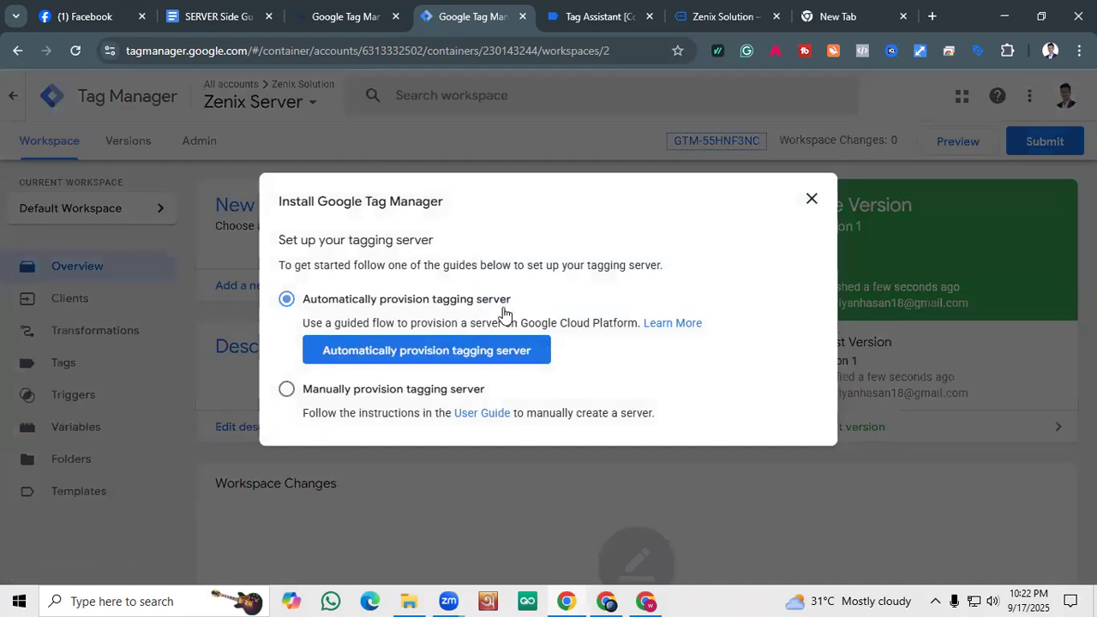
click(811, 198)
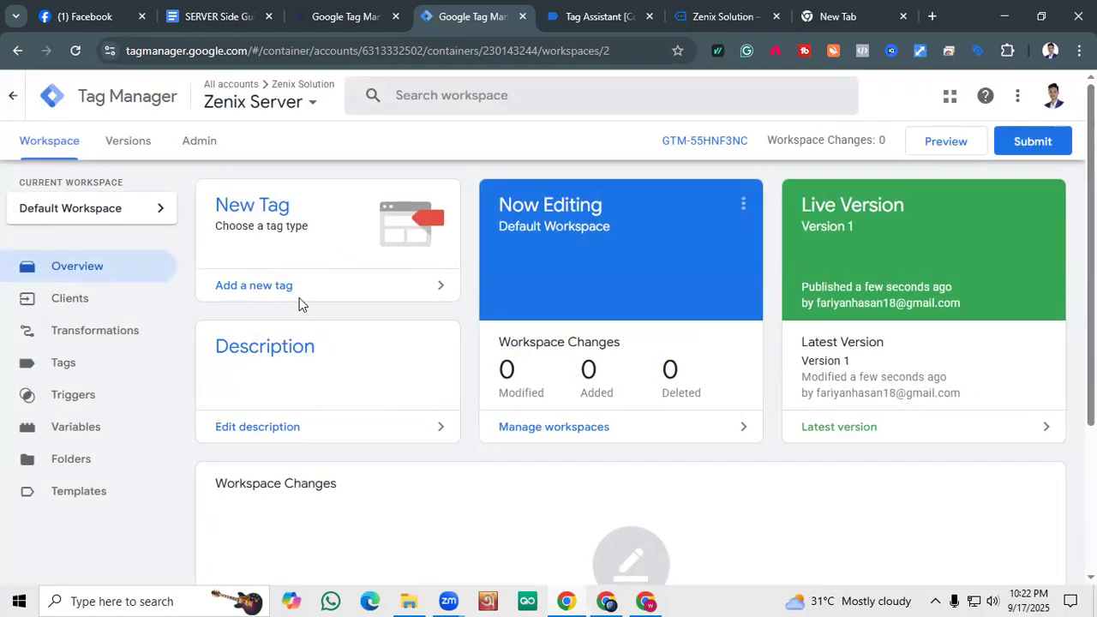
click(687, 140)
click(810, 200)
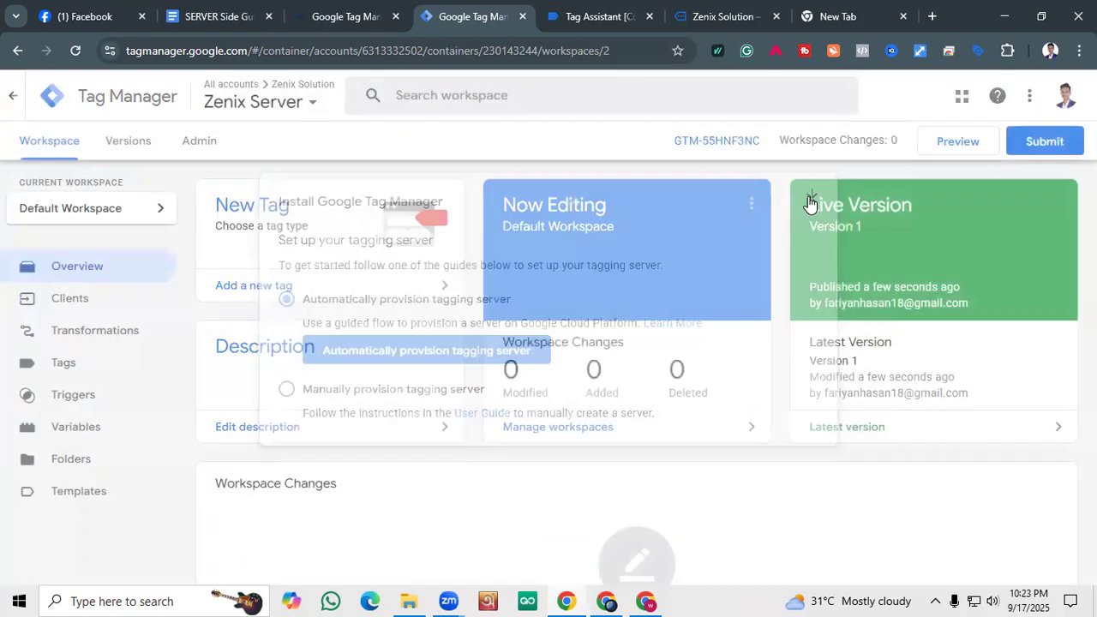
Go back to the Tag Manager accounts list and check the web and server containers under Zenix Solution.
click(50, 103)
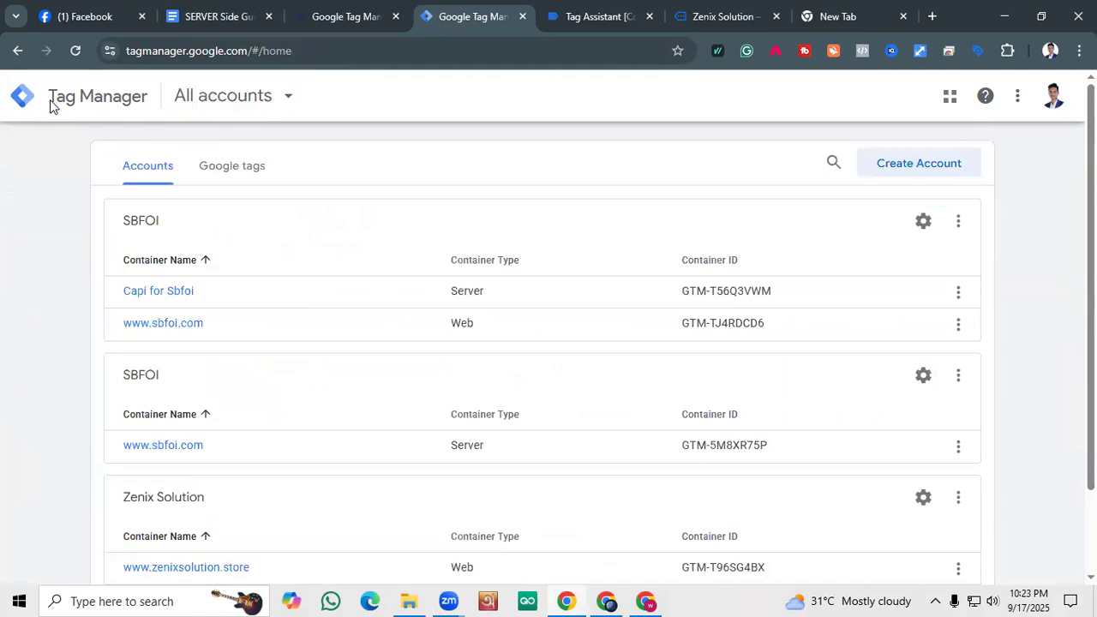
scroll(98, 160, down, 2)
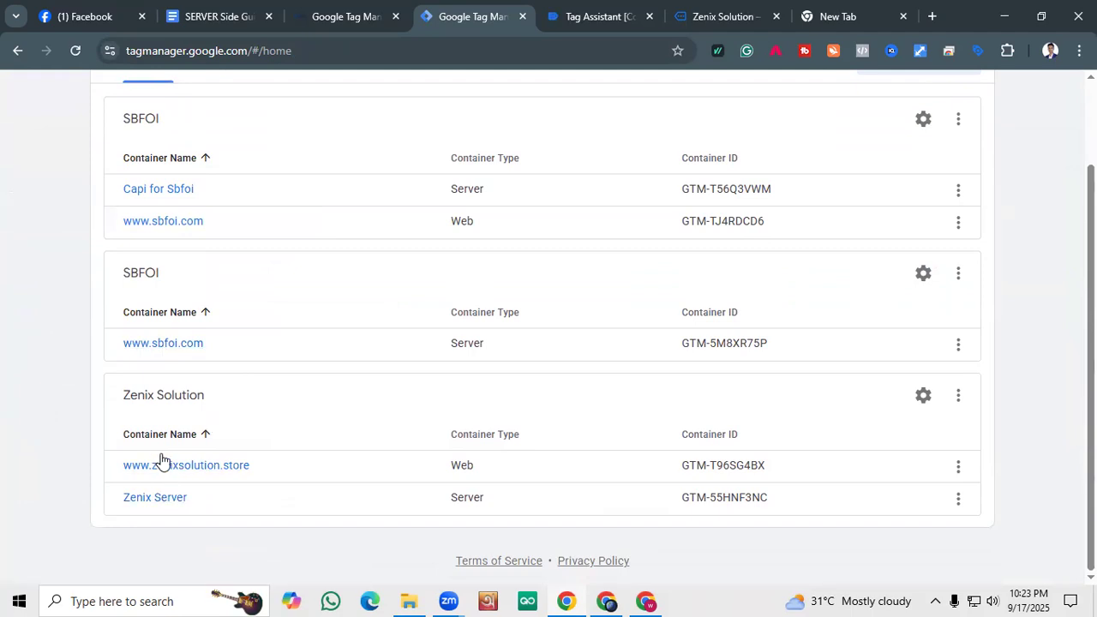
drag(105, 380, 828, 500)
click(804, 425)
drag(755, 498, 110, 397)
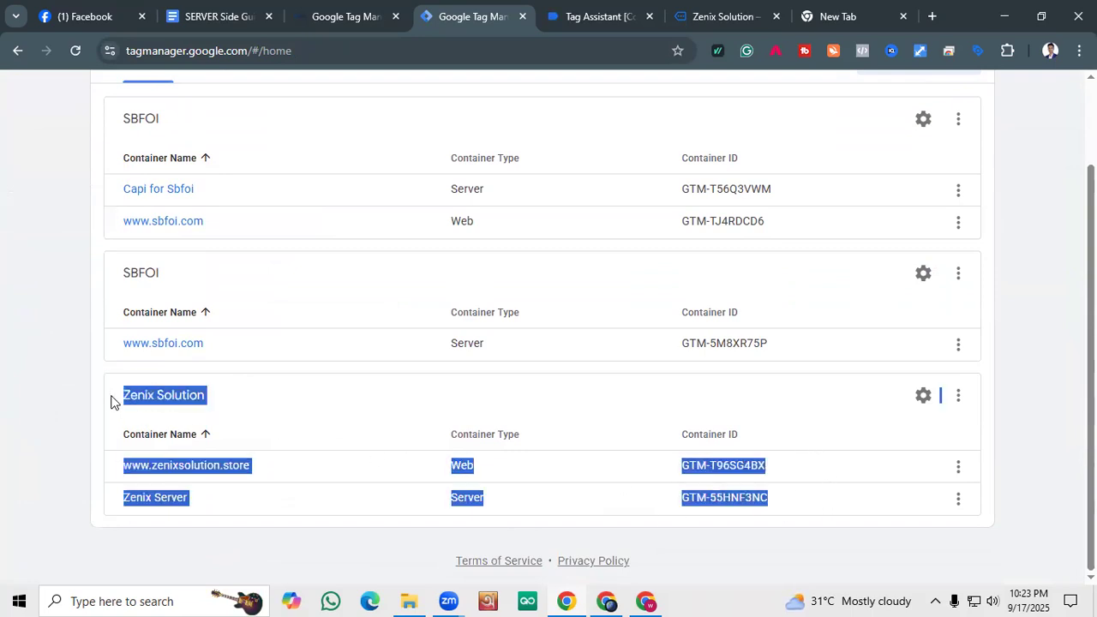
click(117, 400)
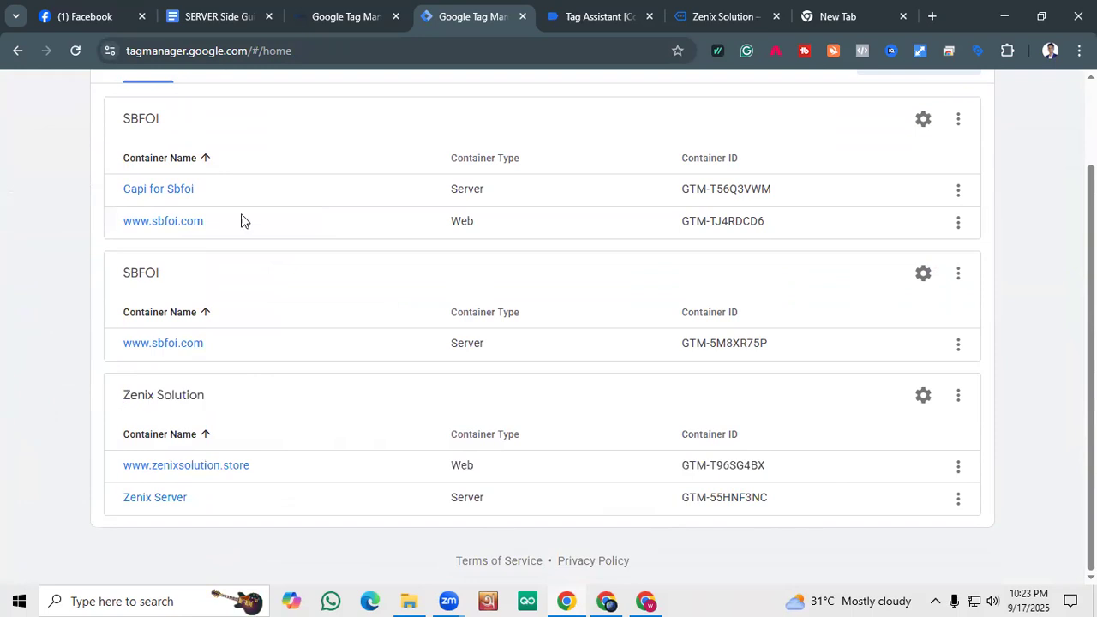
Close the Zenix Solution website tab and search the web for "google analytics" in the empty tab.
click(827, 15)
click(776, 16)
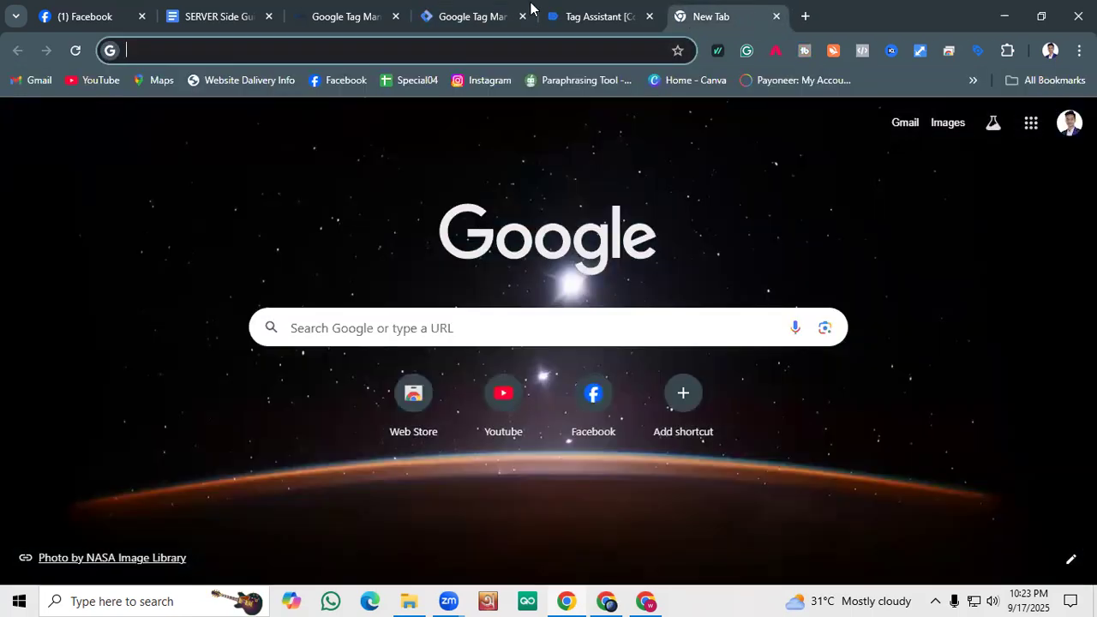
text(G)
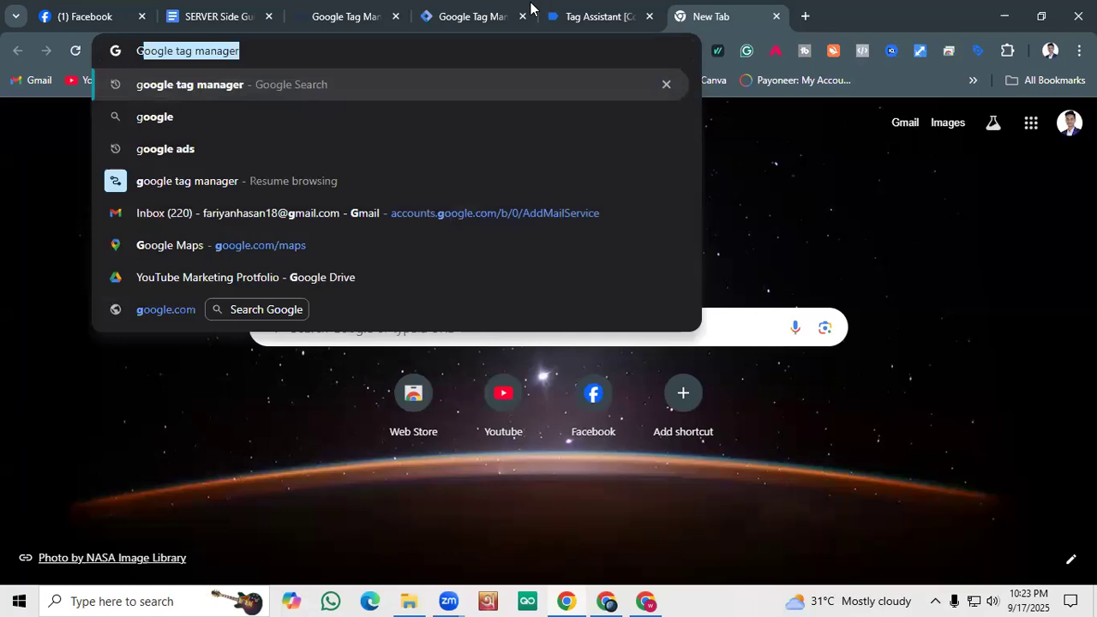
text(ooo)
key(BackSpace)
text(gle An)
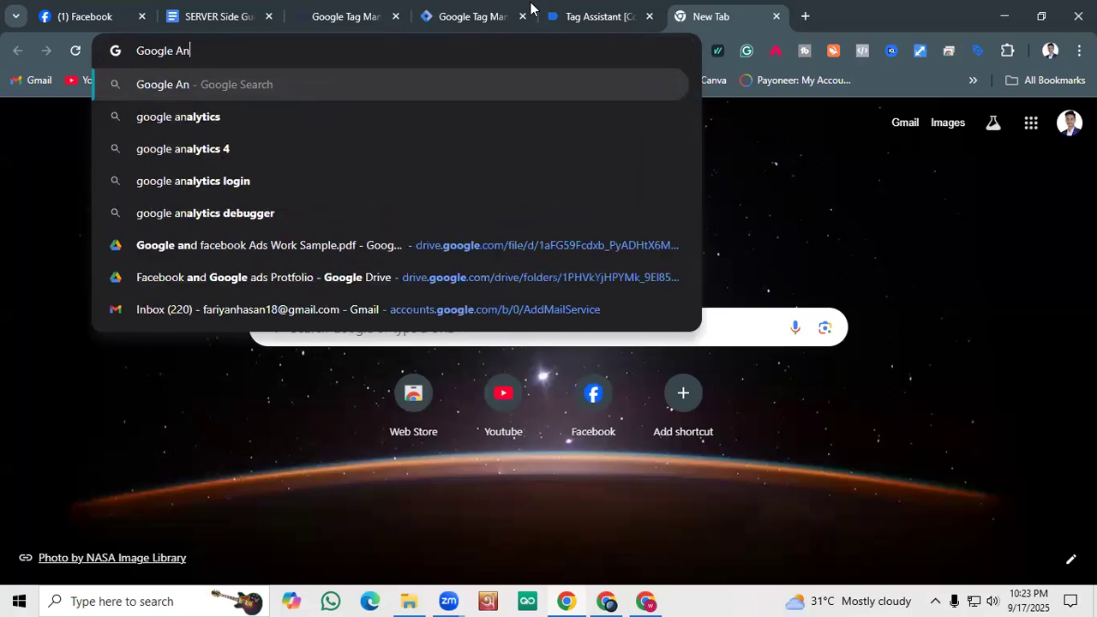
text(a)
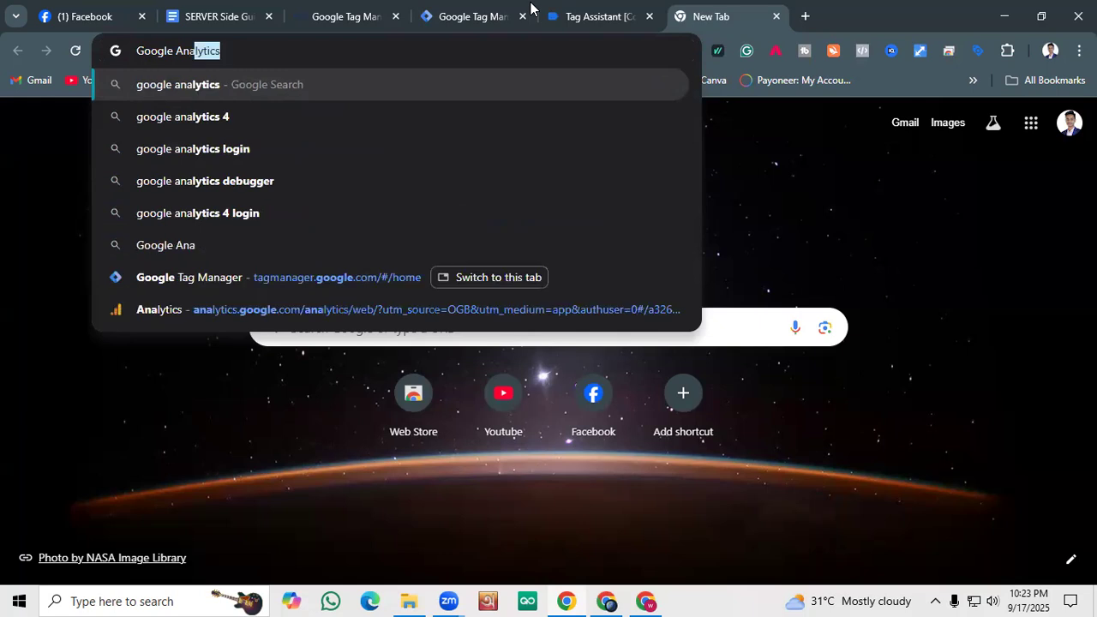
text(lytics)
key(Return)
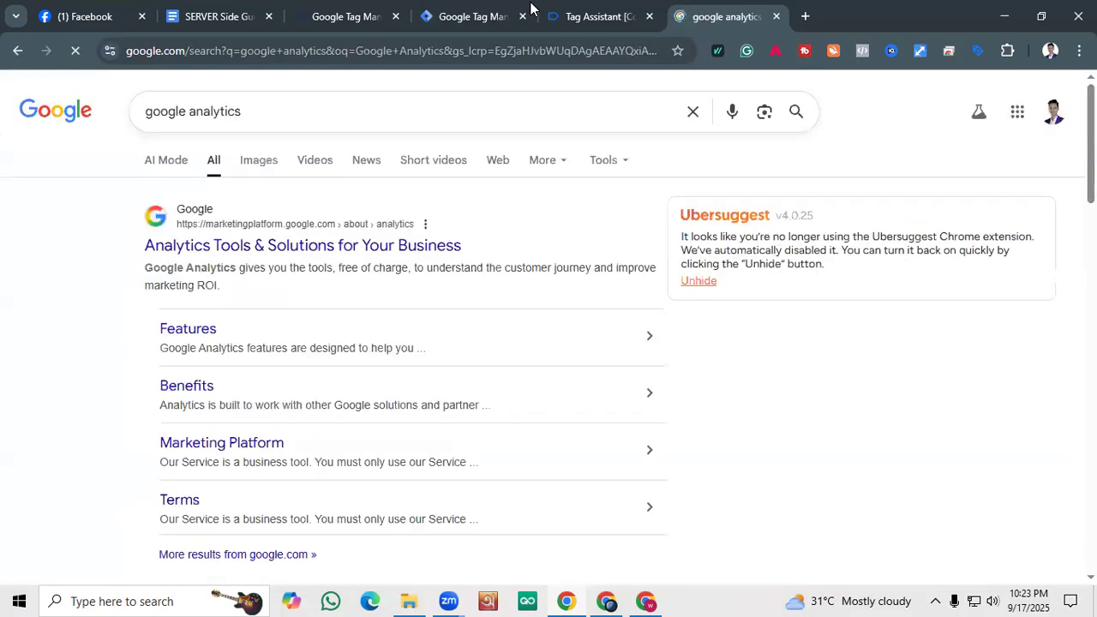
Look through the Google Analytics search results for a link to the Analytics product.
scroll(420, 343, down, 4)
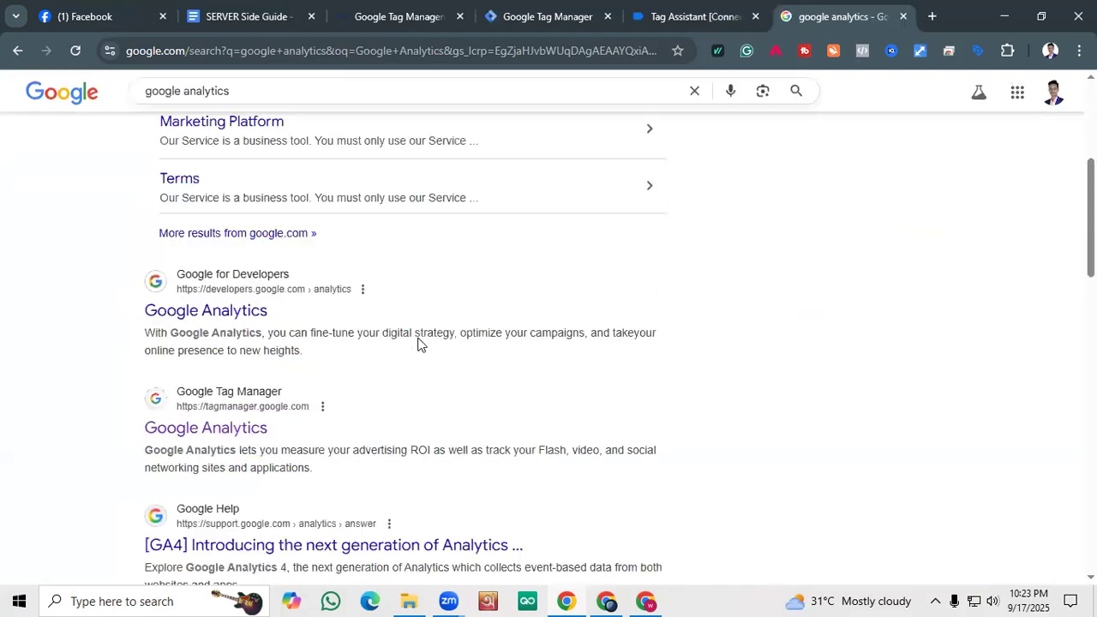
scroll(144, 334, up, 4)
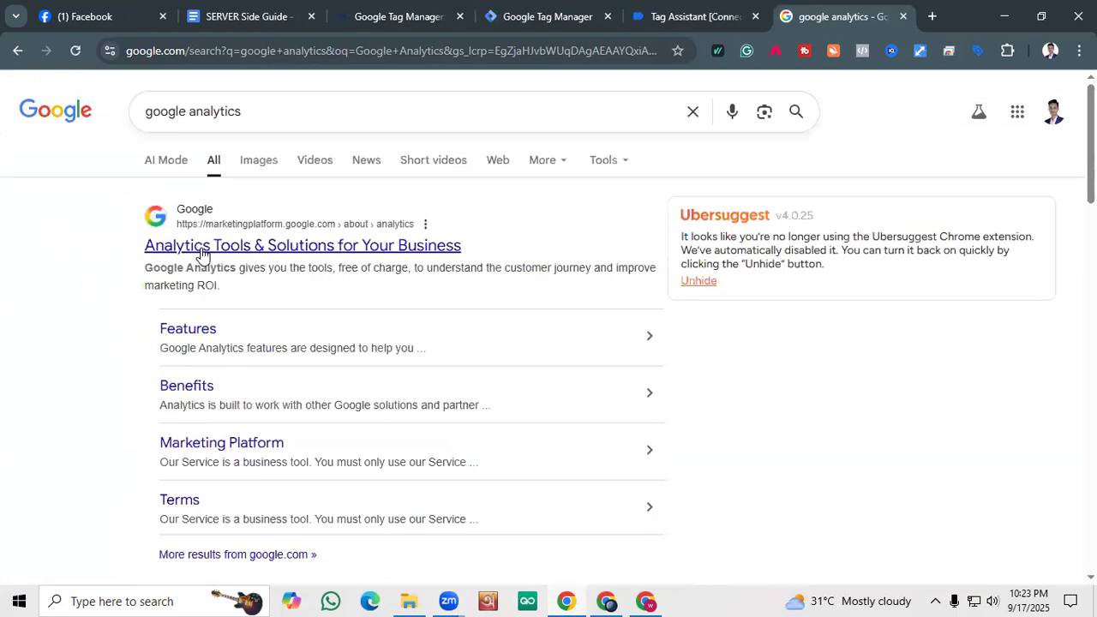
scroll(196, 257, down, 2)
scroll(184, 265, up, 2)
scroll(227, 249, down, 5)
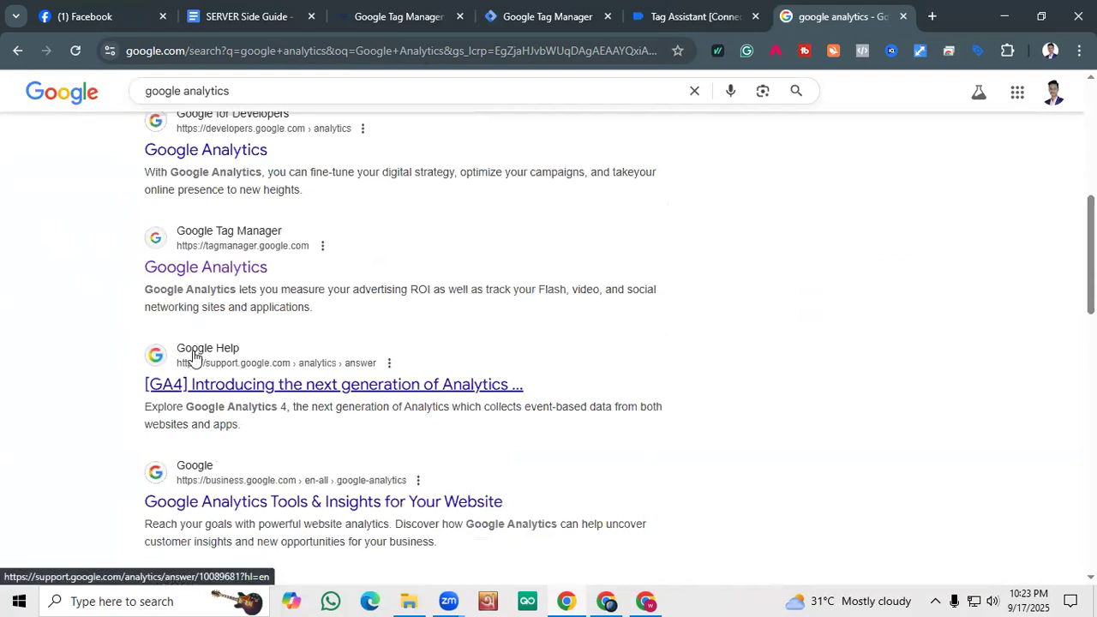
scroll(198, 351, up, 6)
click(657, 103)
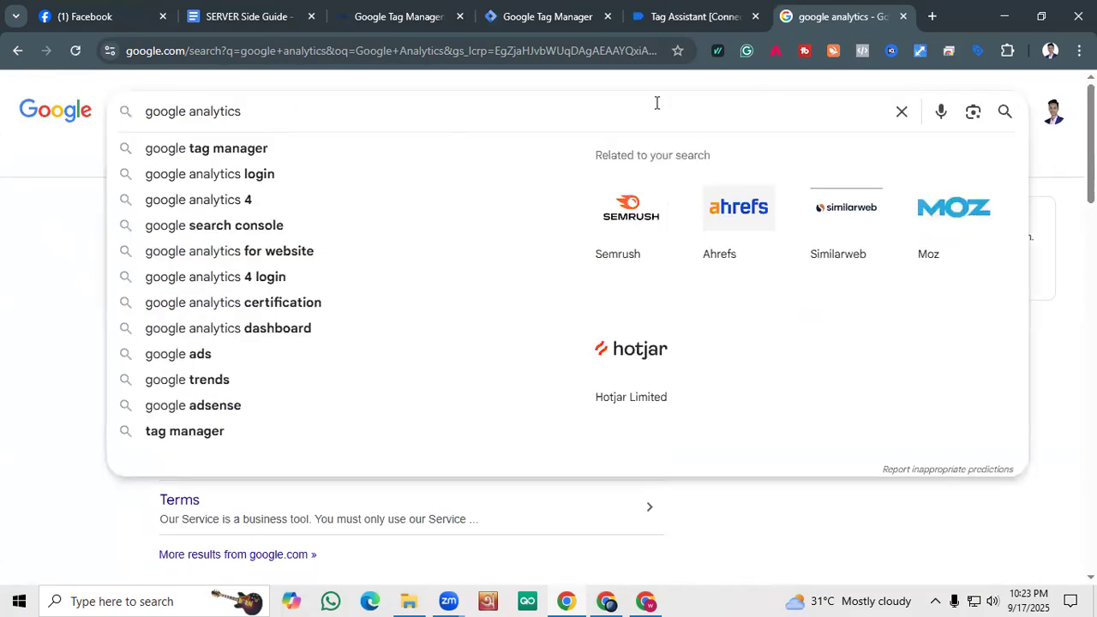
Open Google Analytics from the Google apps collection in a new browser tab.
click(933, 16)
click(1033, 126)
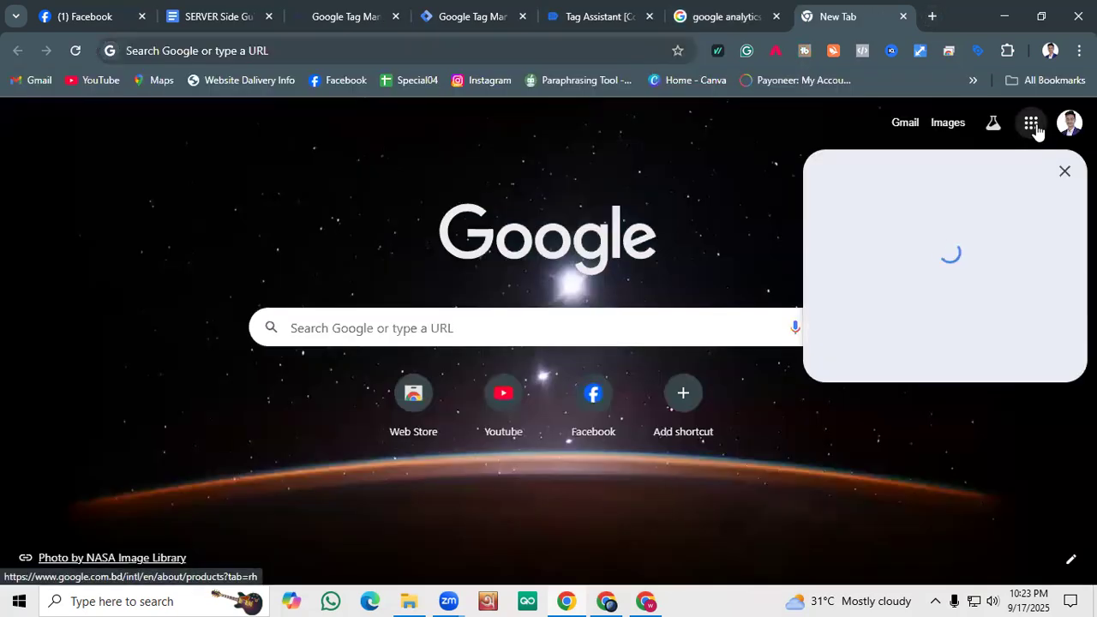
scroll(968, 252, down, 4)
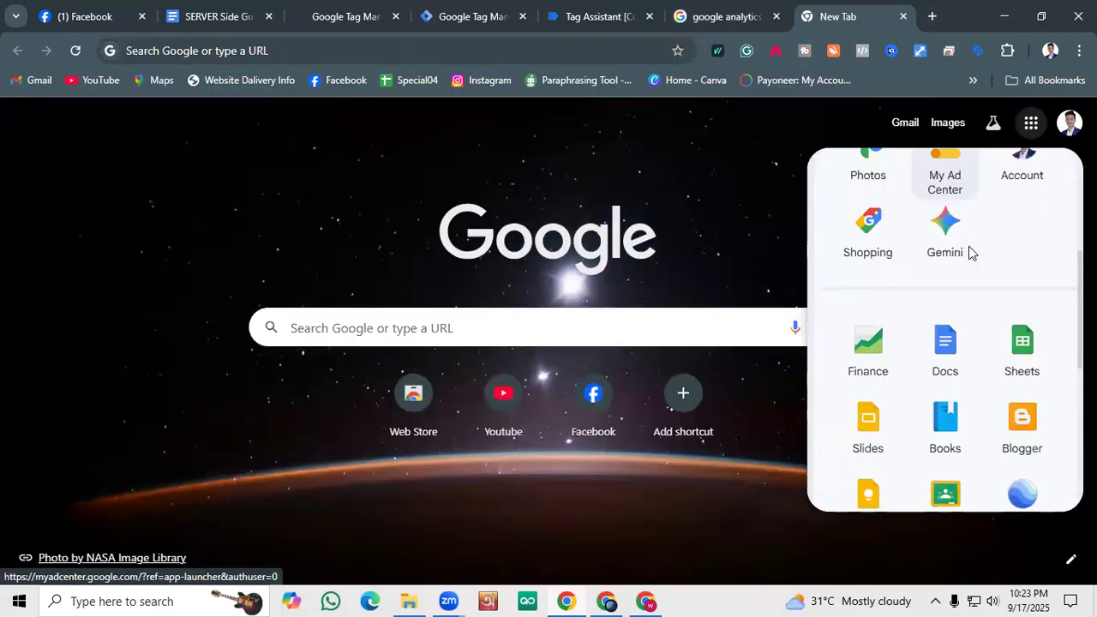
scroll(968, 246, down, 5)
click(870, 304)
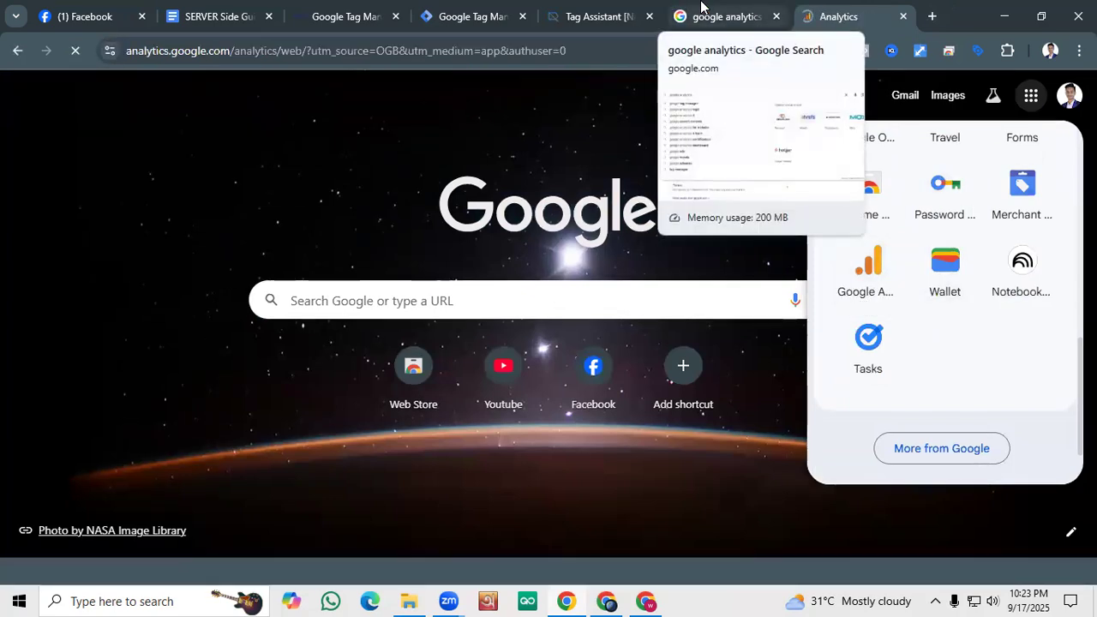
click(681, 14)
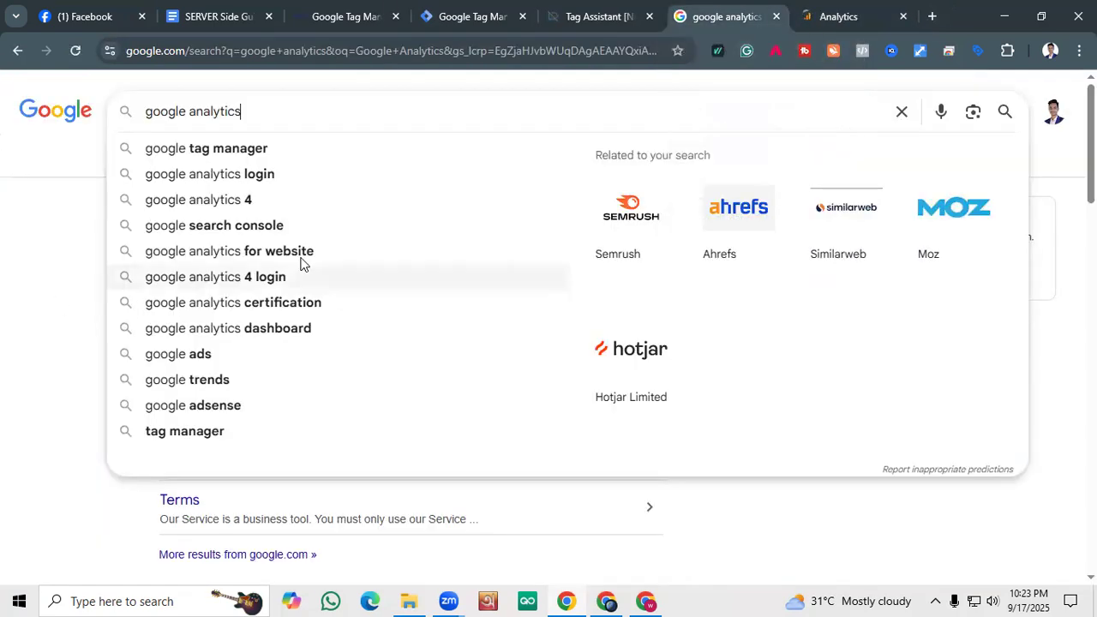
click(54, 283)
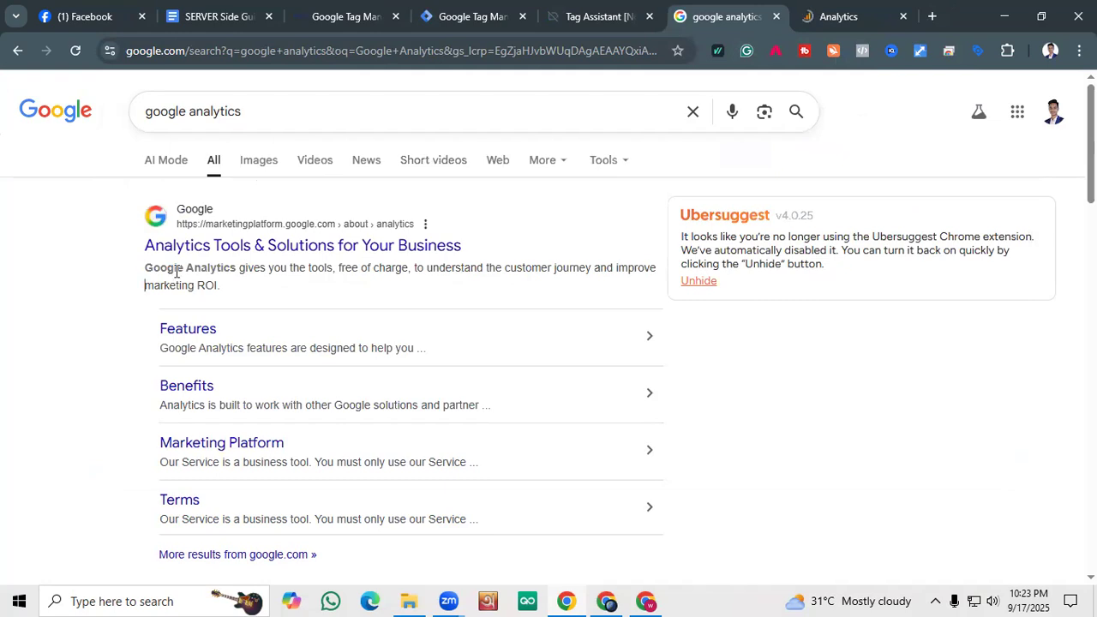
click(800, 12)
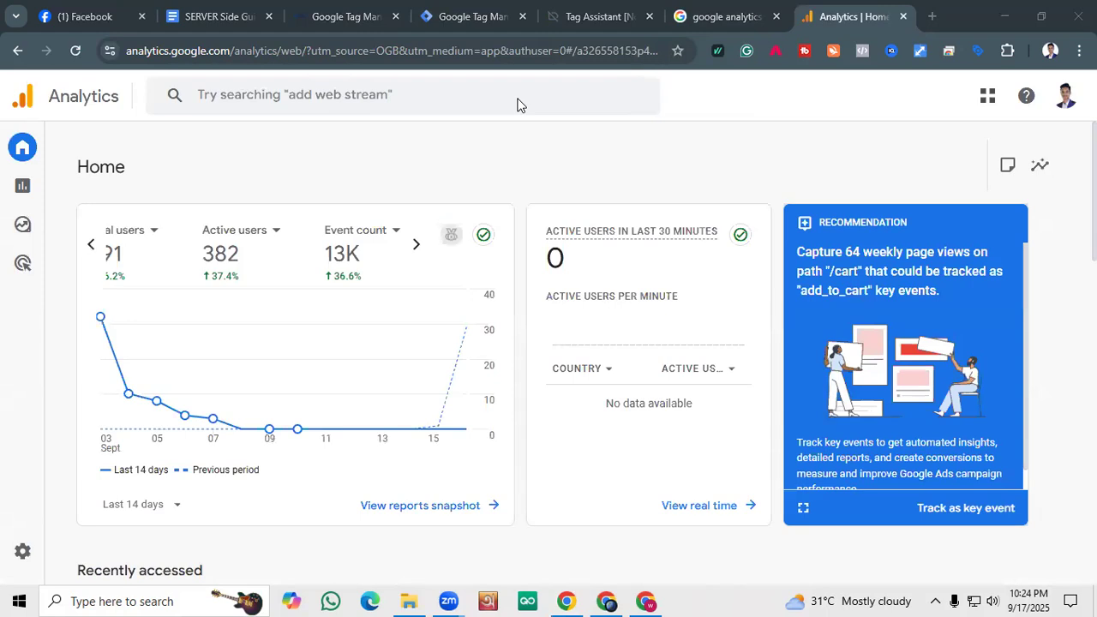
Examine the user metrics, active users and recommendation cards on the Analytics home page of sbfoi.com.
mouse_move(113, 380)
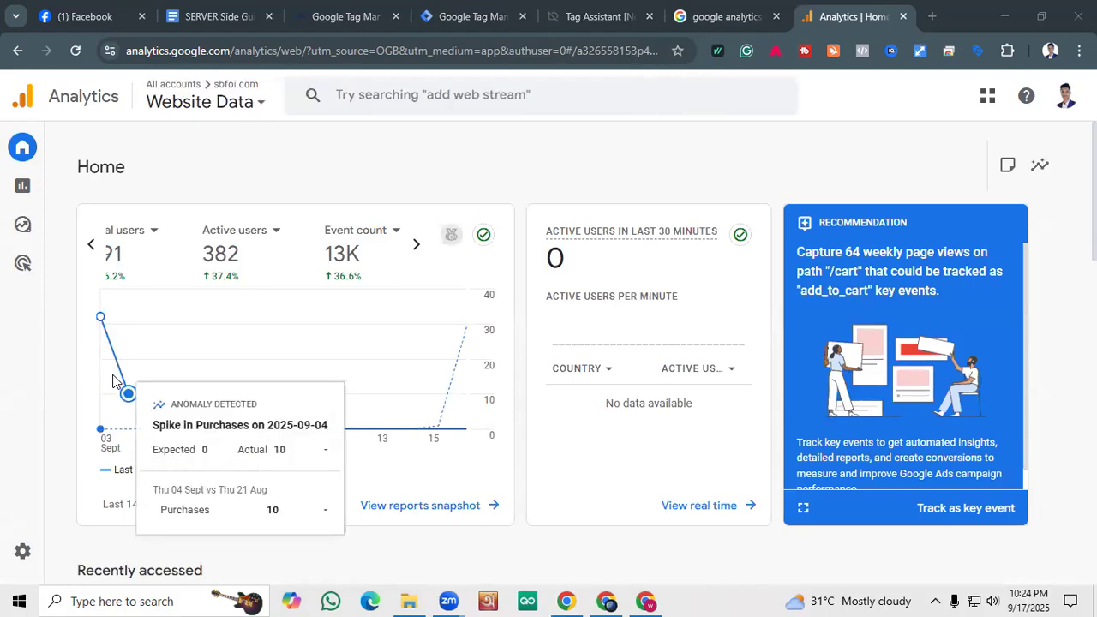
click(89, 248)
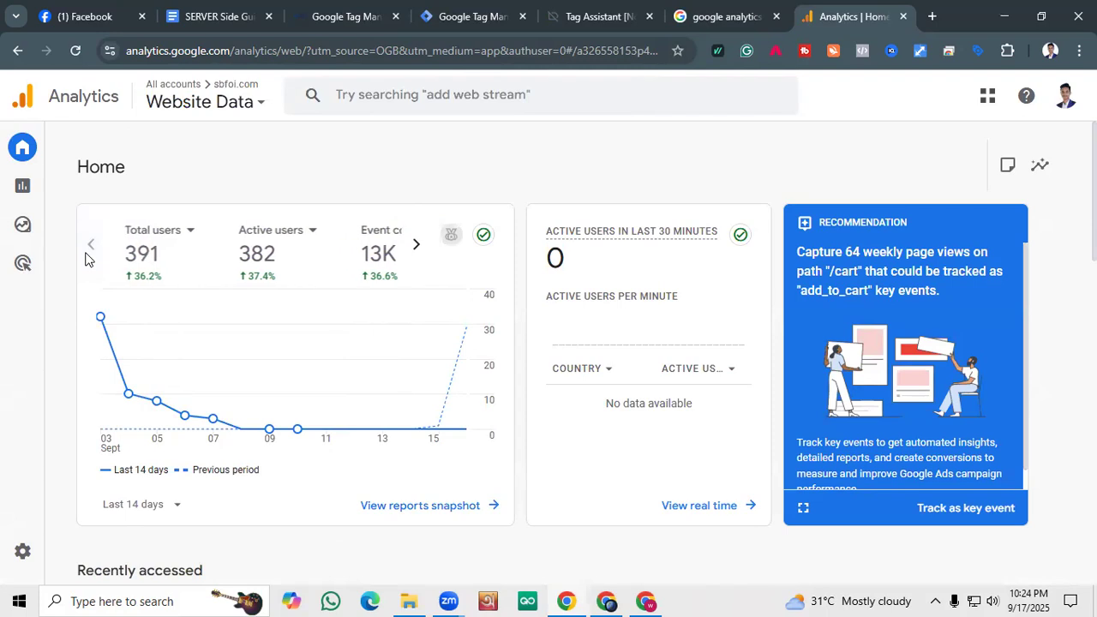
scroll(269, 340, down, 2)
scroll(272, 341, up, 2)
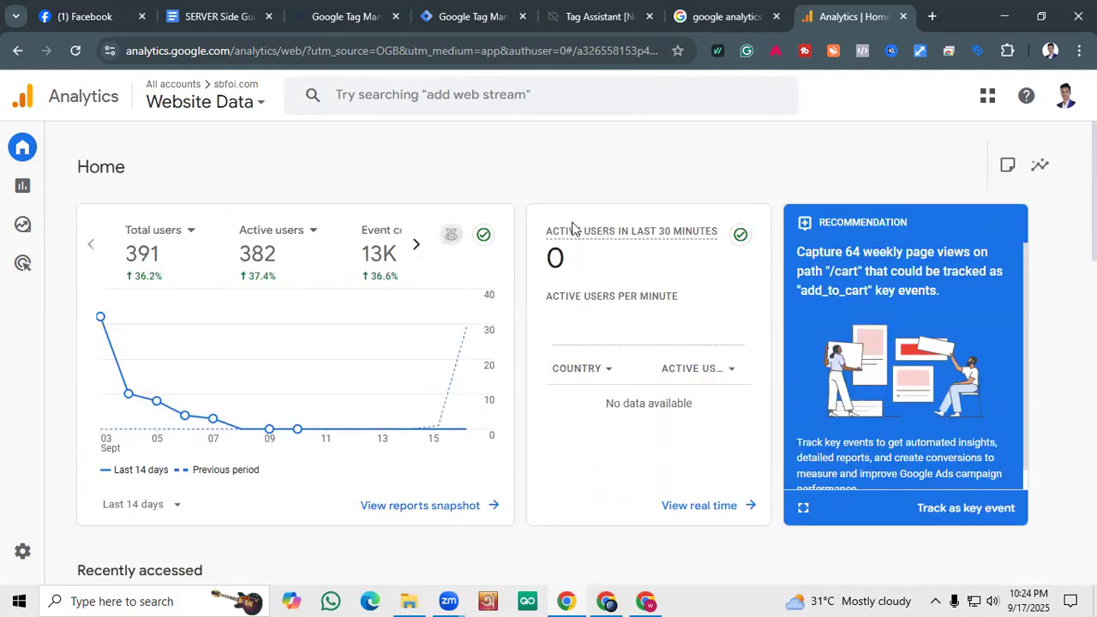
mouse_move(962, 463)
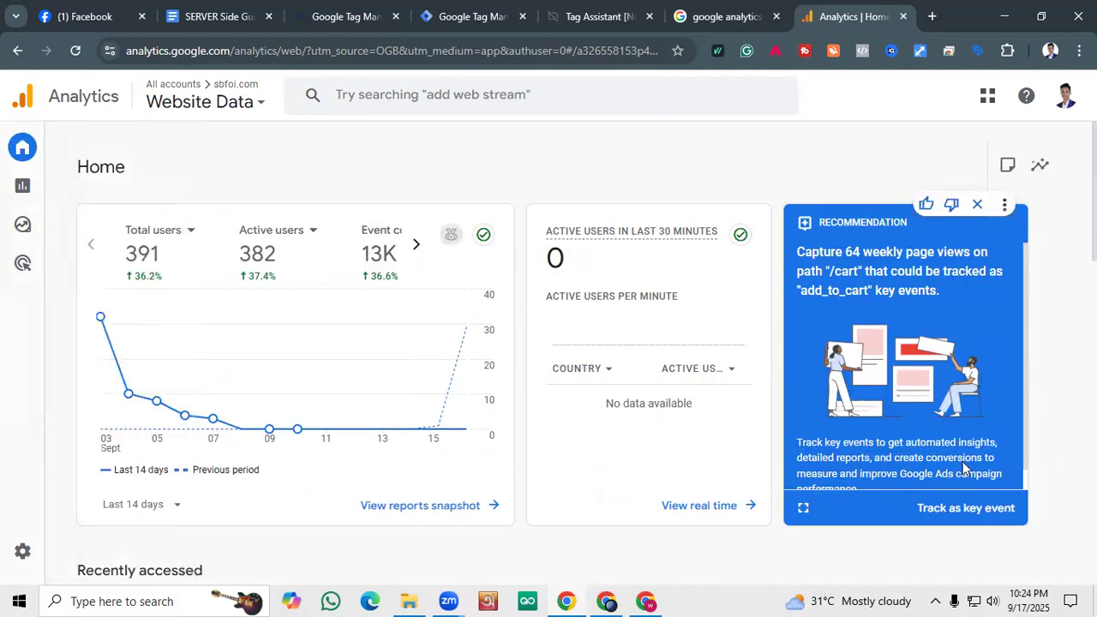
Open the Analytics admin settings and check which Analytics accounts and properties already exist.
click(50, 551)
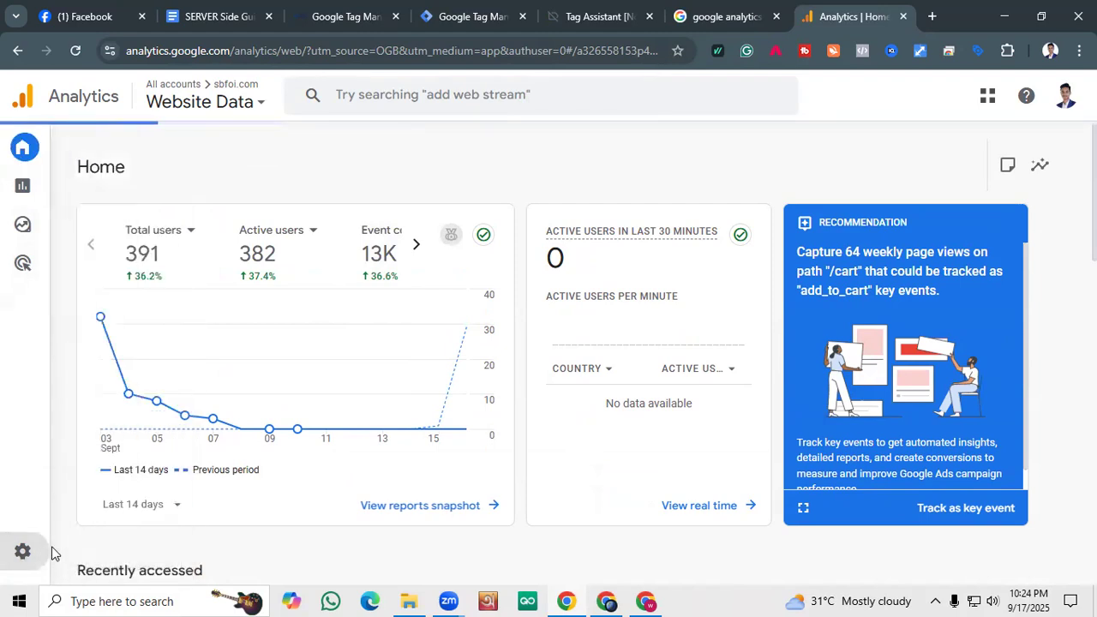
click(176, 102)
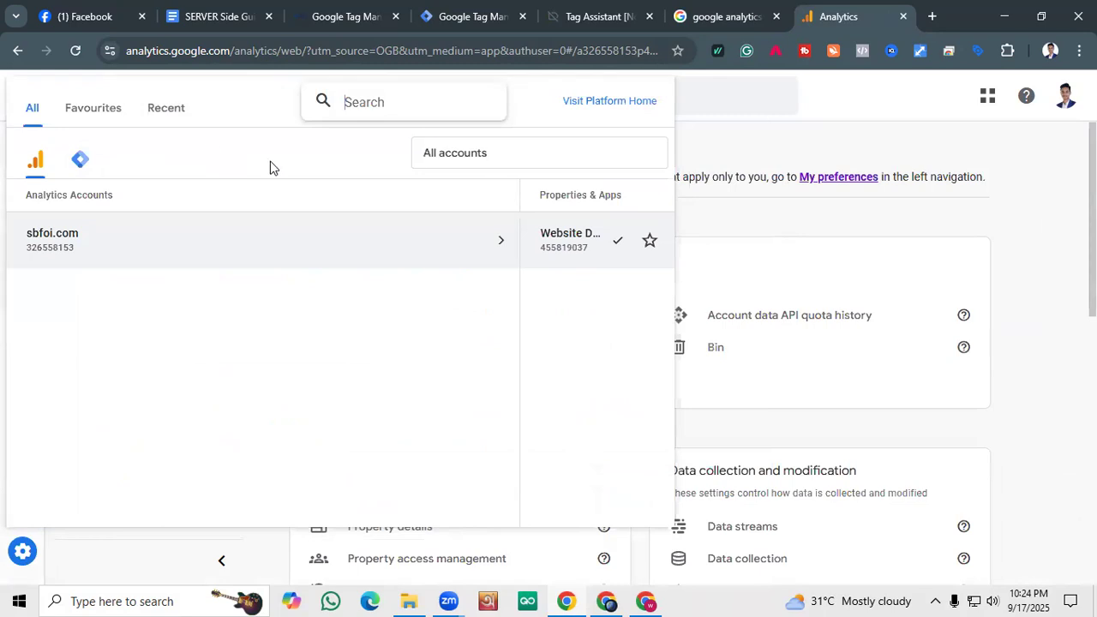
click(865, 227)
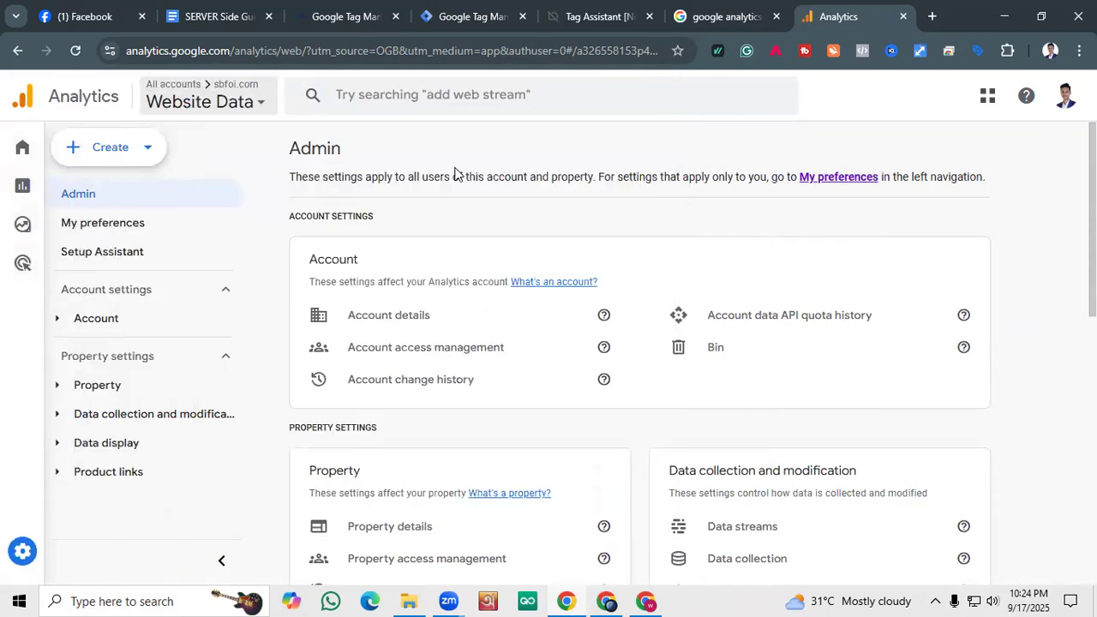
Start creating a new Analytics account and name it "Zenix Soluion".
click(98, 149)
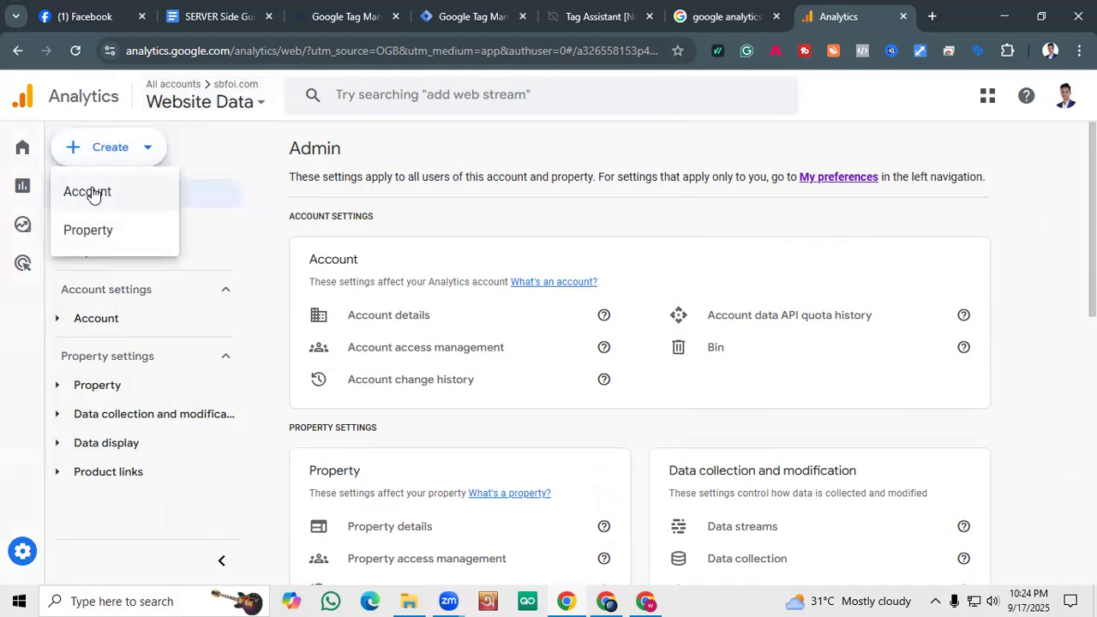
click(87, 194)
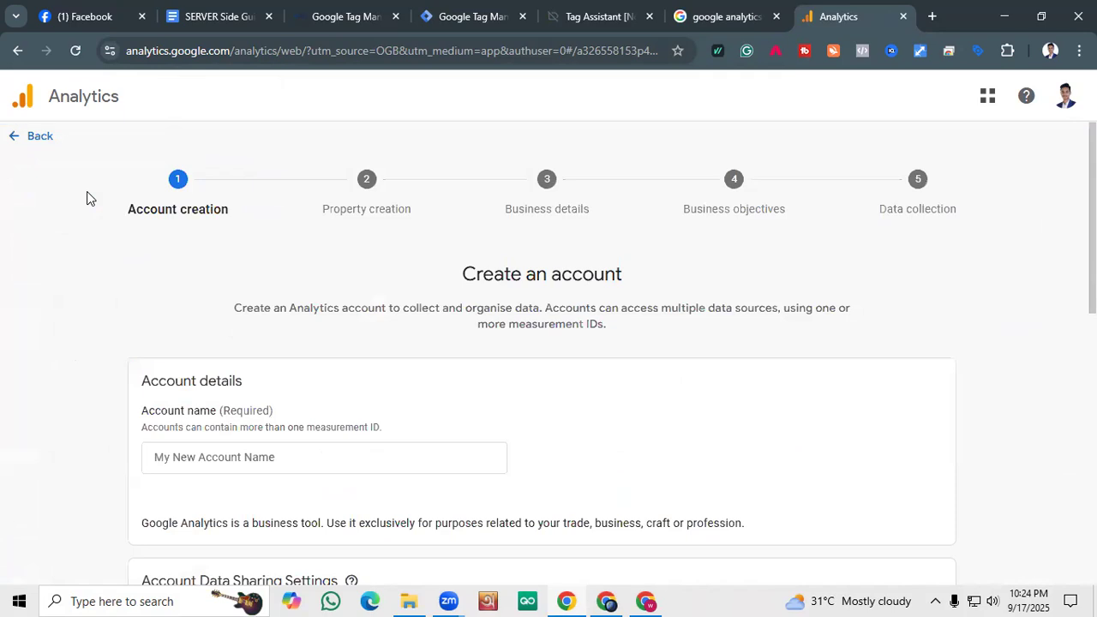
scroll(223, 257, down, 2)
scroll(293, 281, up, 1)
click(206, 386)
scroll(205, 379, down, 1)
click(202, 300)
text(Zenix Soluion)
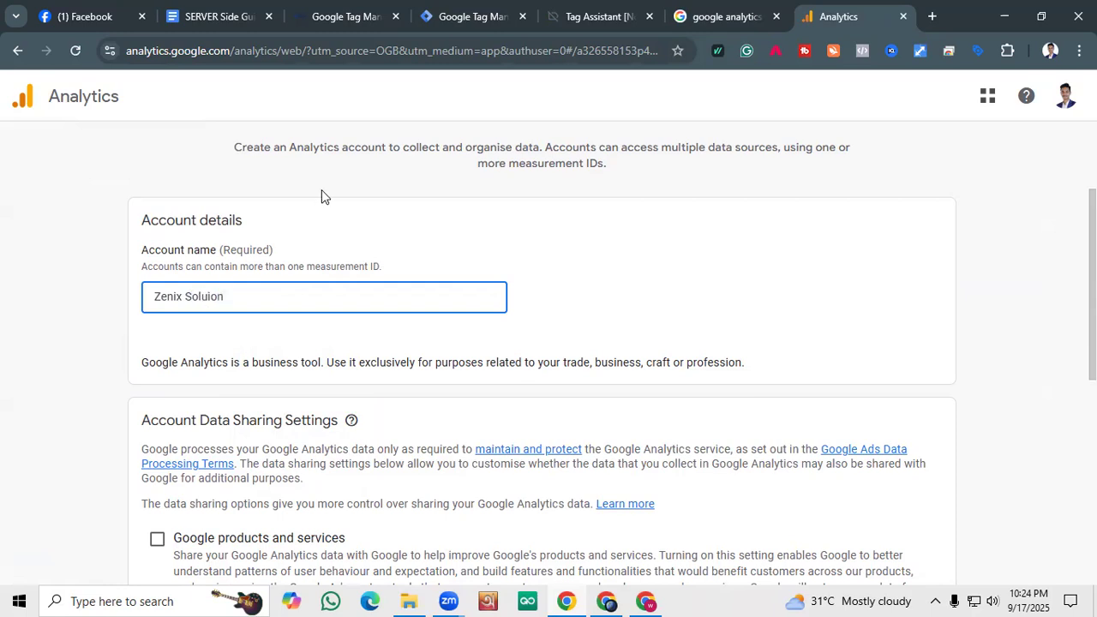
Enable the Google products and services data sharing option for the new account and review the other sharing settings.
scroll(84, 516, down, 1)
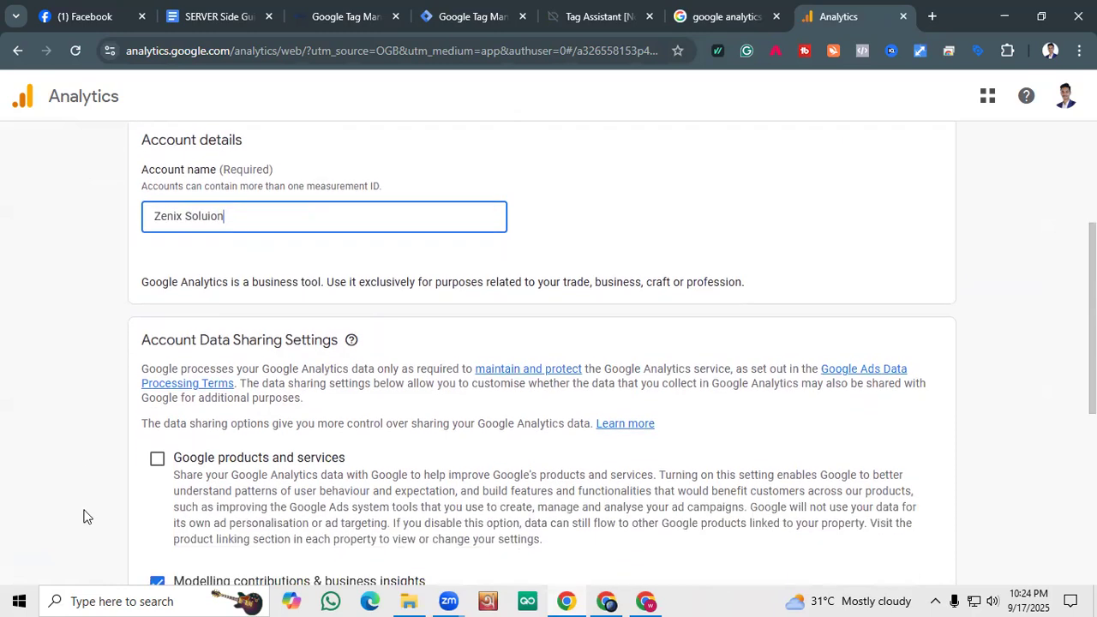
click(158, 458)
scroll(225, 429, down, 5)
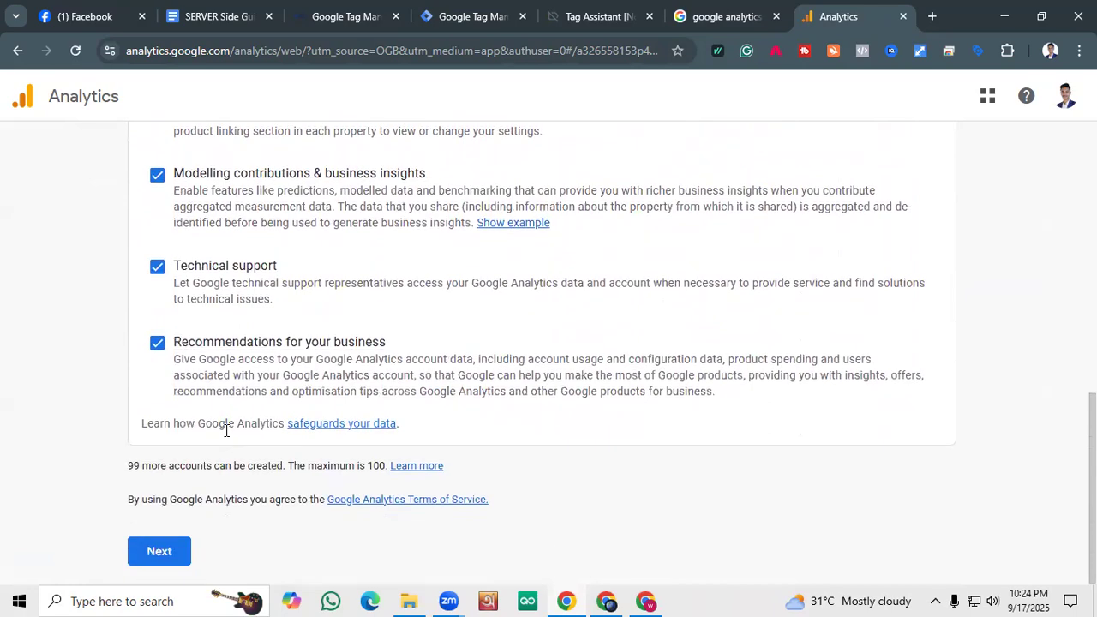
scroll(228, 431, up, 6)
scroll(421, 320, up, 3)
scroll(369, 240, down, 10)
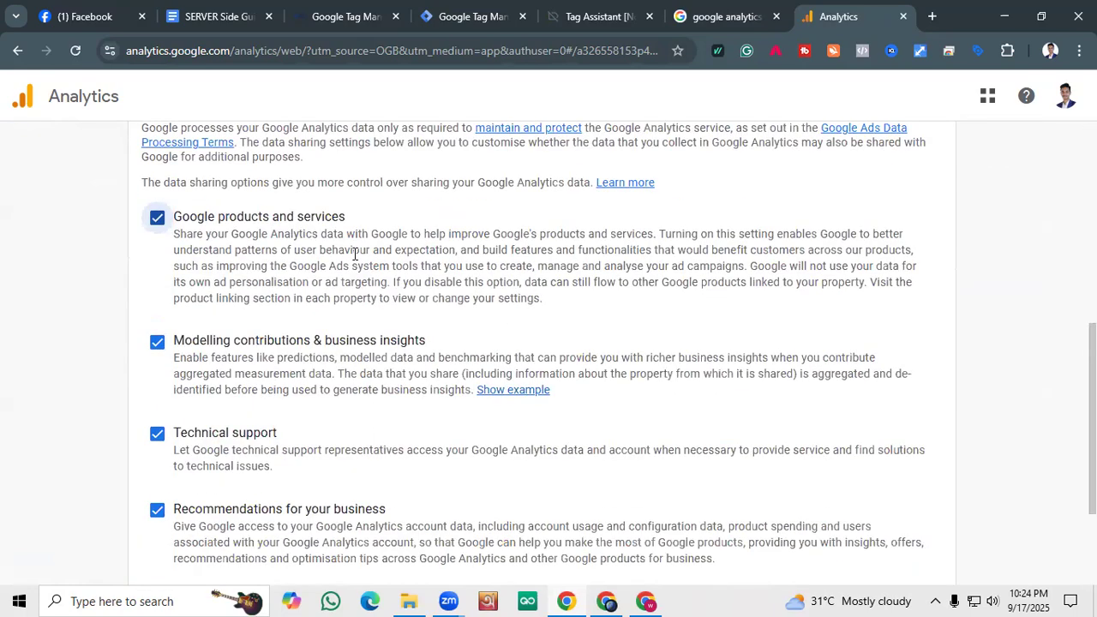
Continue to property creation and name the new property "Zenix Solution".
click(163, 554)
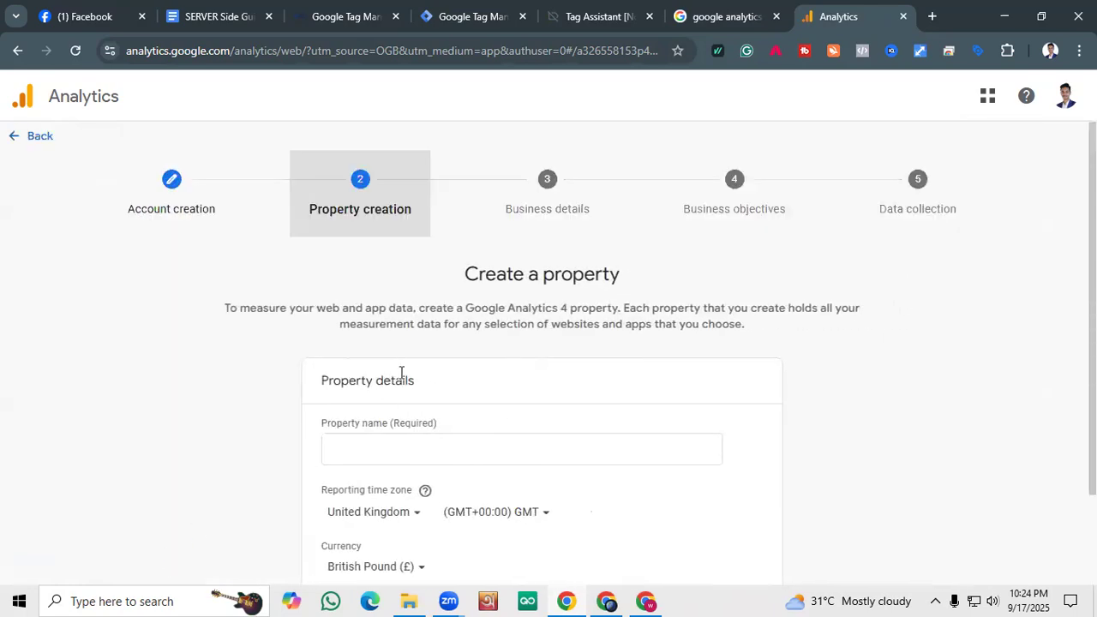
scroll(404, 375, down, 1)
click(408, 372)
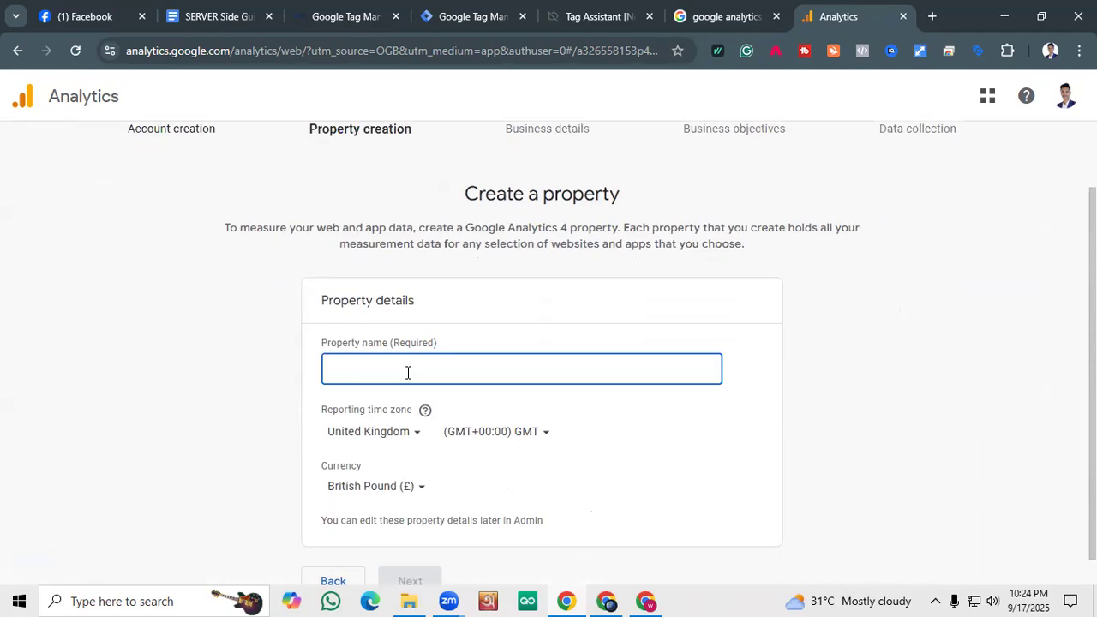
text(Zenix Solution)
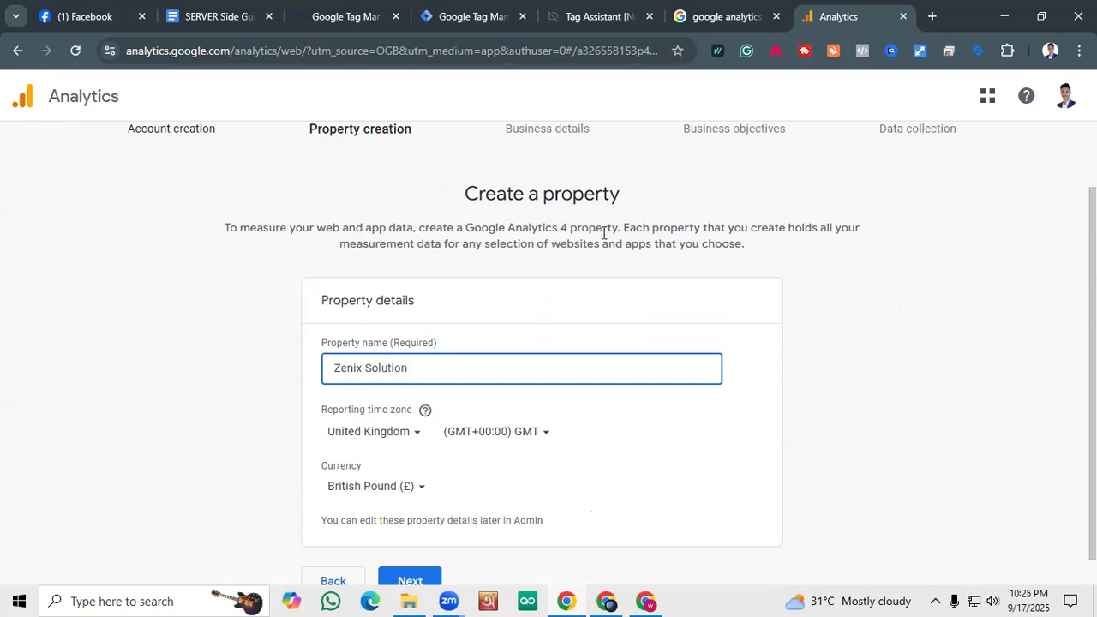
click(584, 122)
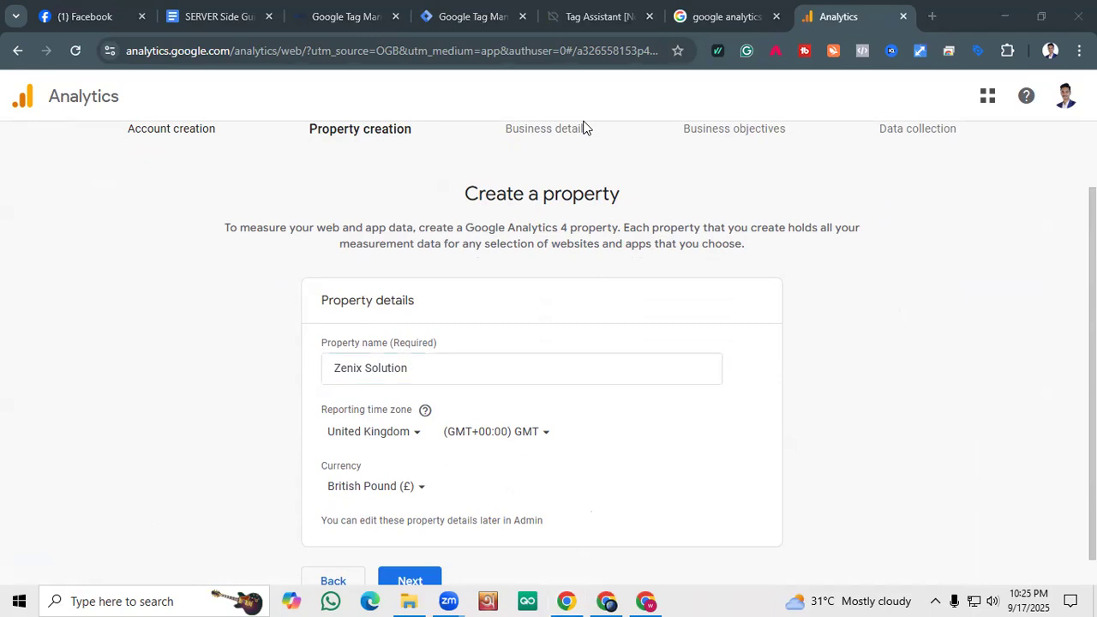
click(458, 370)
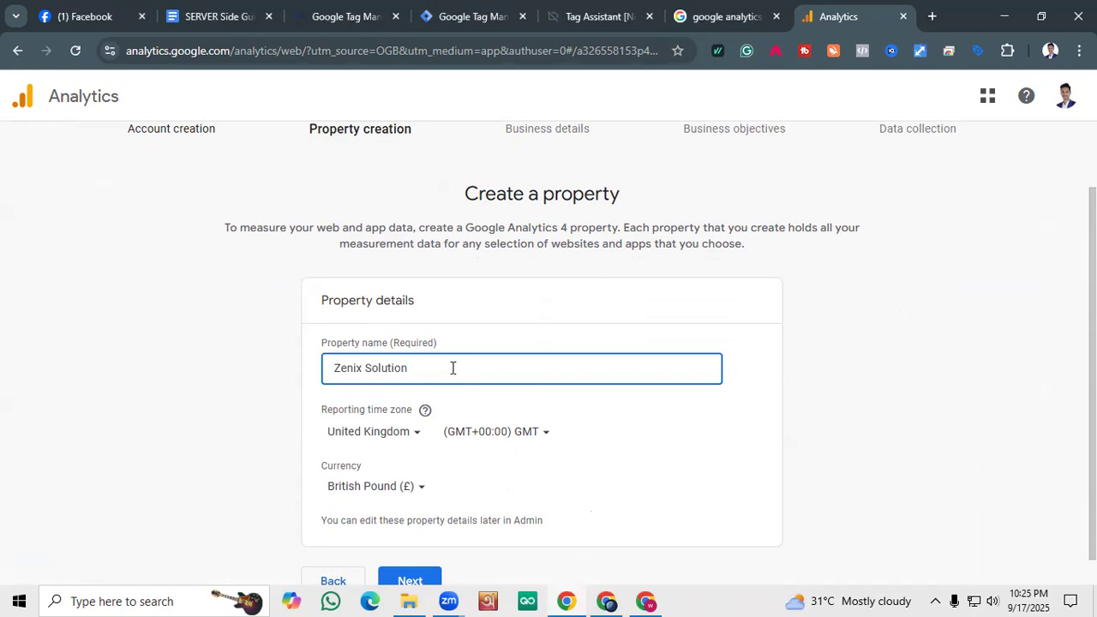
Set the property's reporting time zone to Bangladesh.
scroll(424, 382, down, 1)
click(414, 403)
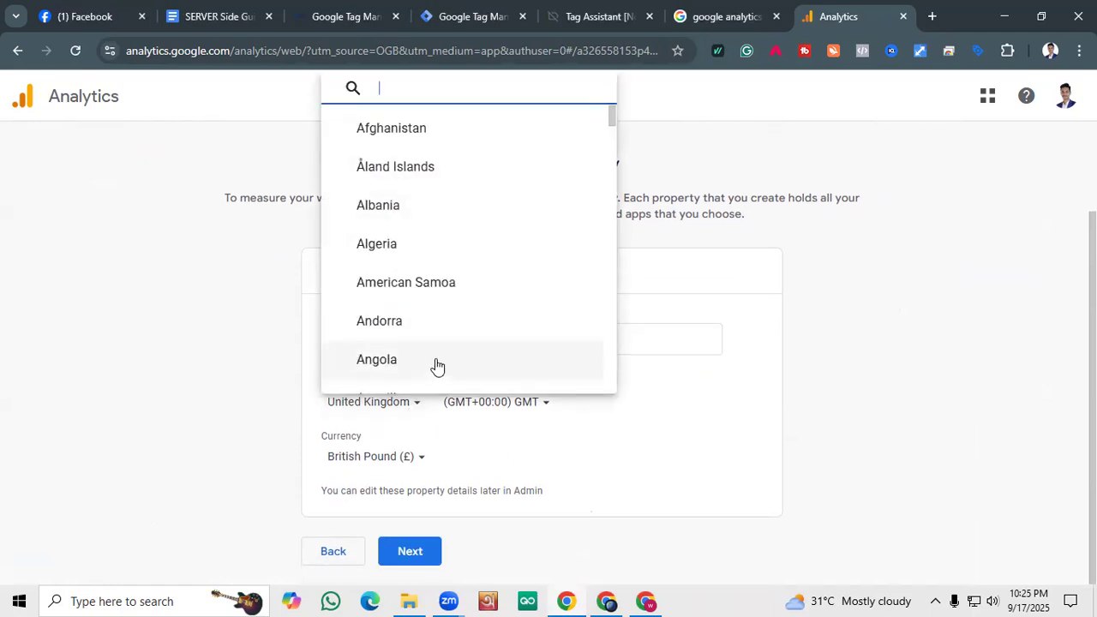
scroll(443, 317, down, 7)
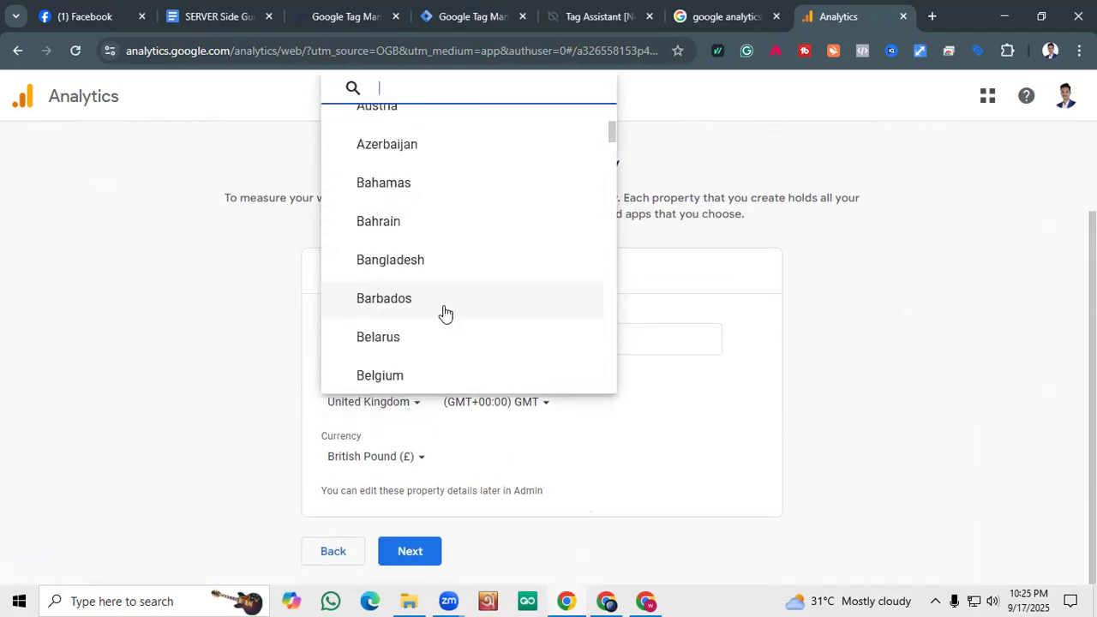
click(431, 260)
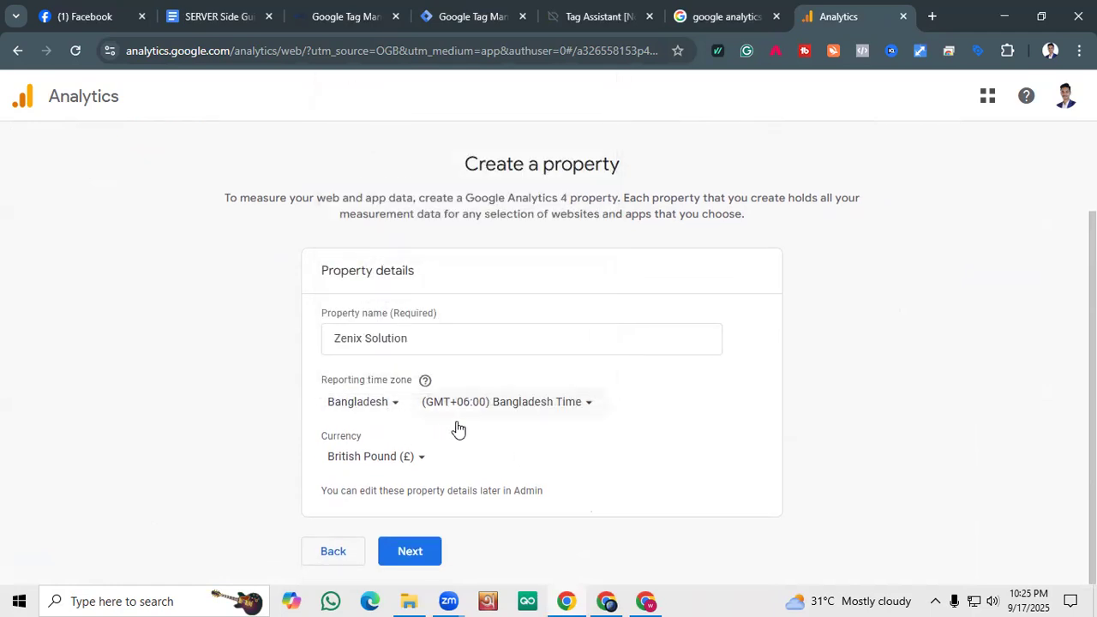
Set the property's currency to US Dollar ($) and continue to the business details.
click(403, 457)
scroll(419, 341, down, 3)
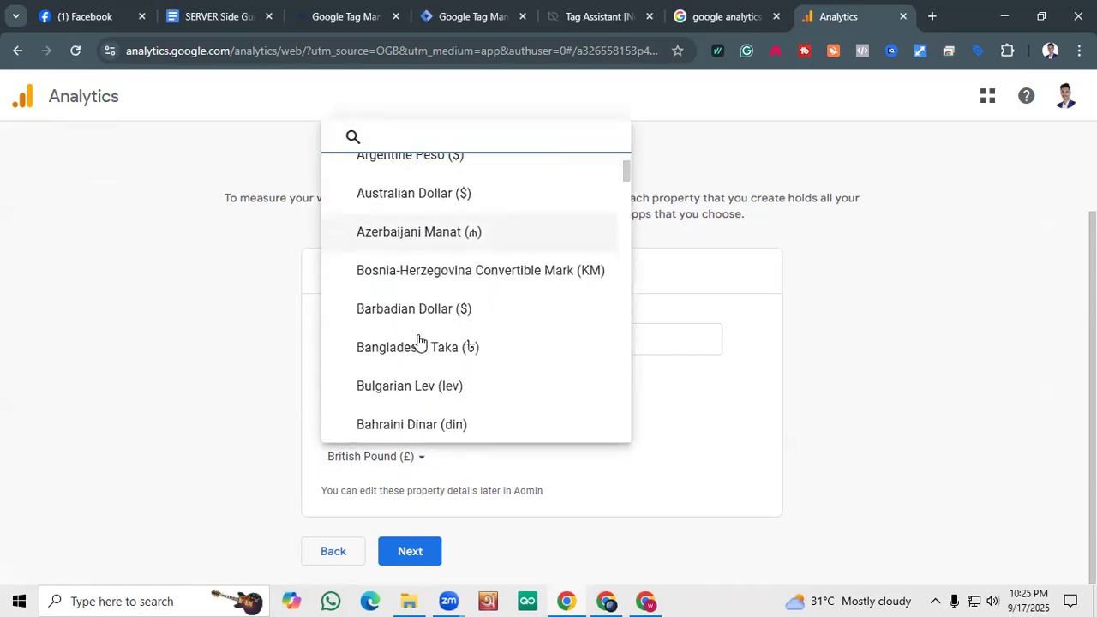
scroll(418, 340, down, 3)
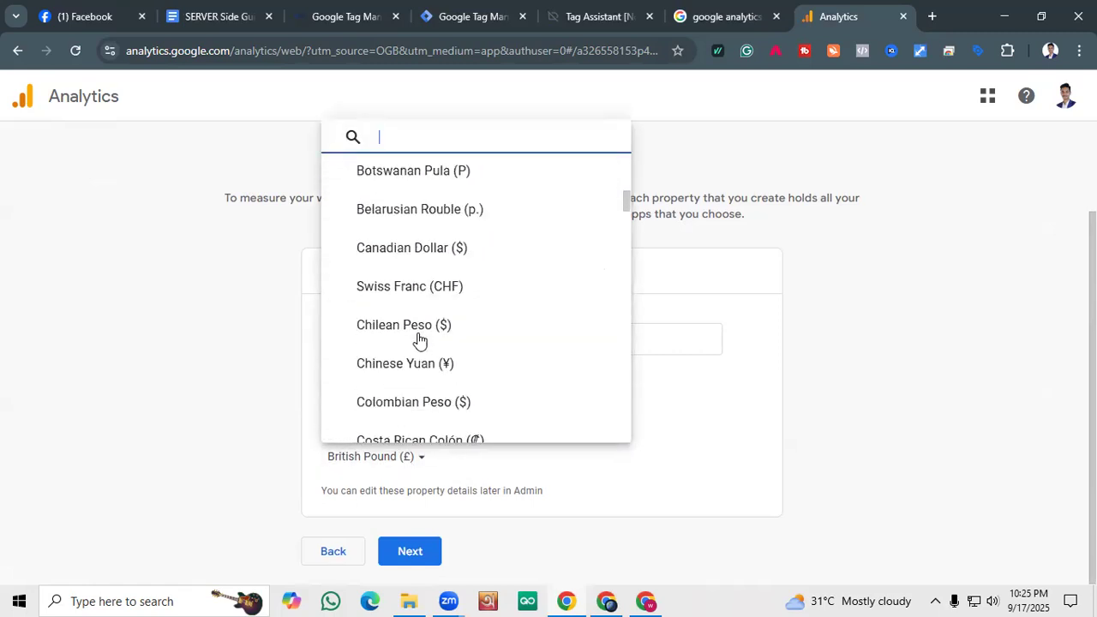
scroll(417, 337, up, 4)
click(423, 133)
text(us)
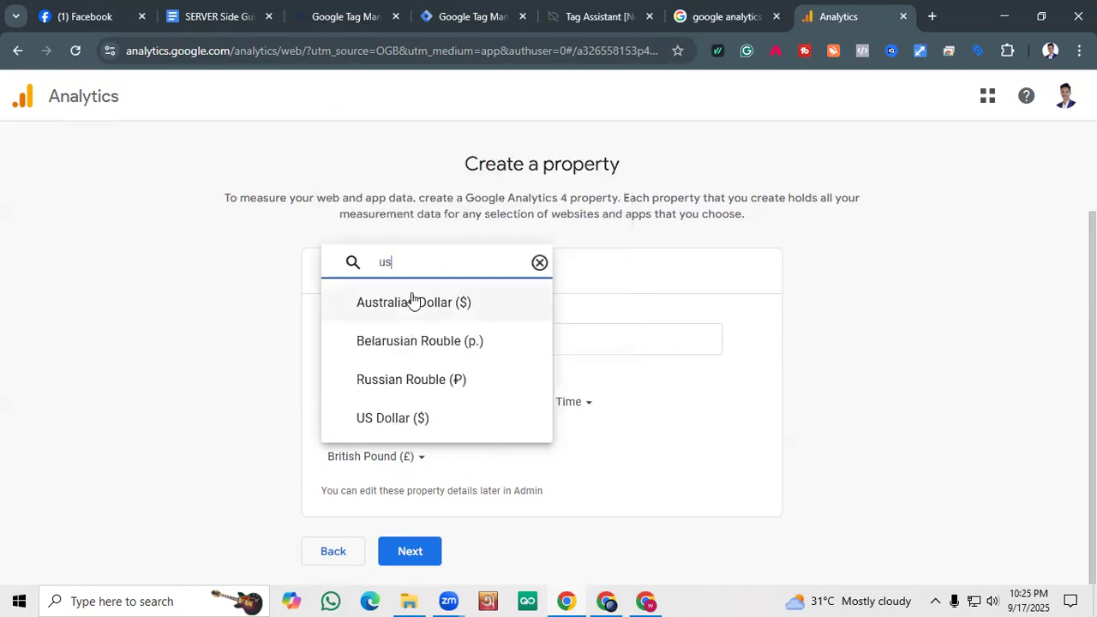
click(381, 420)
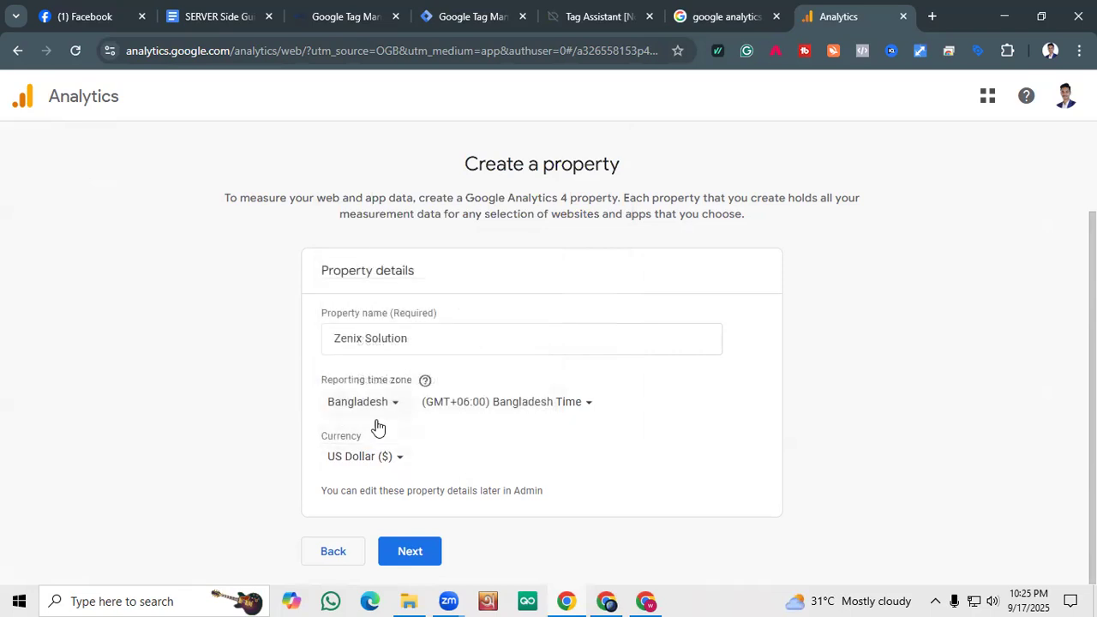
scroll(382, 424, up, 1)
scroll(514, 300, down, 1)
click(359, 340)
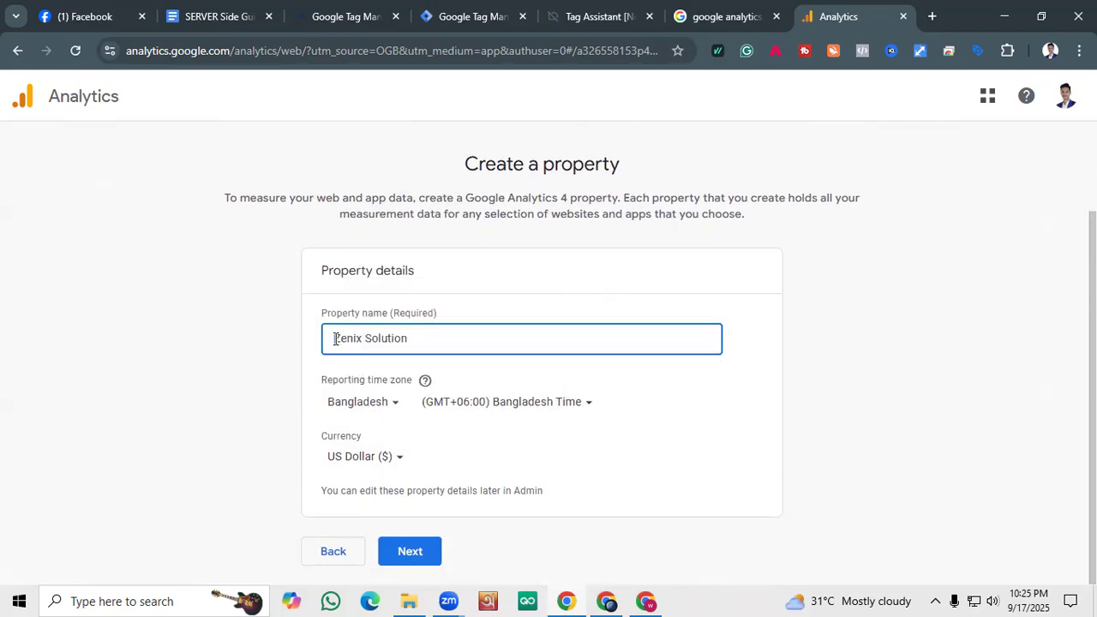
click(408, 552)
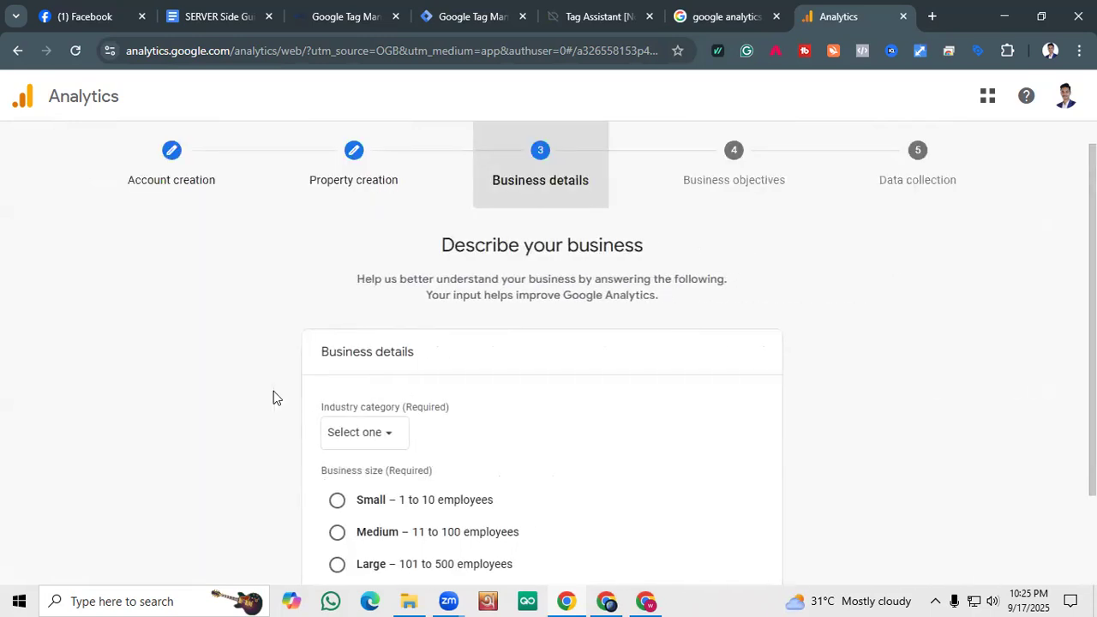
Review the required business details and set the business size to Small – 1 to 10 employees.
scroll(291, 402, down, 1)
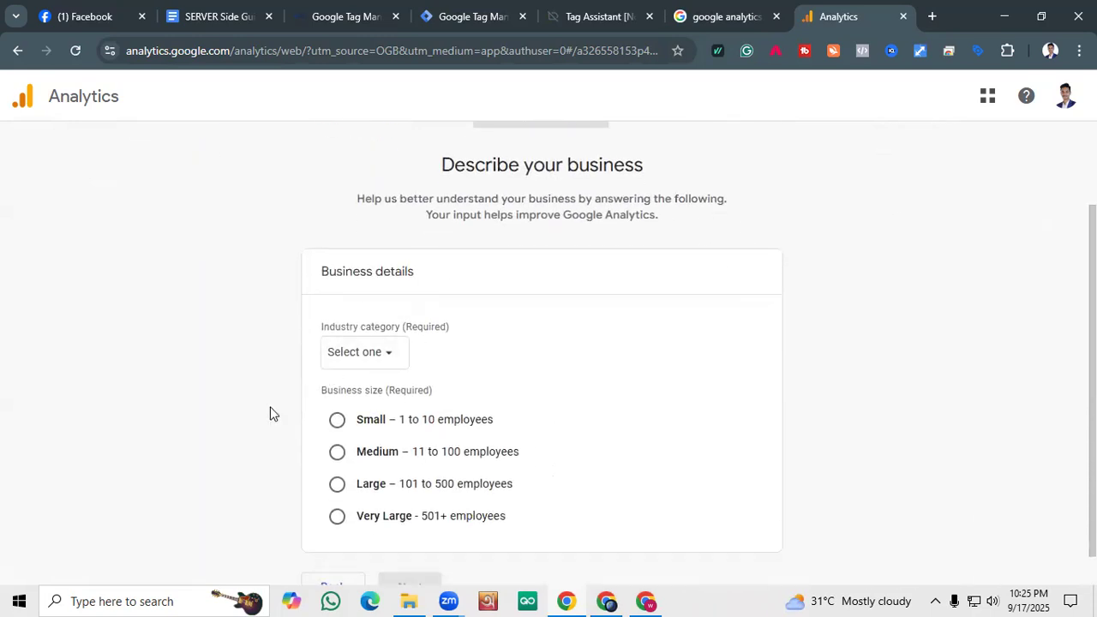
scroll(374, 353, up, 1)
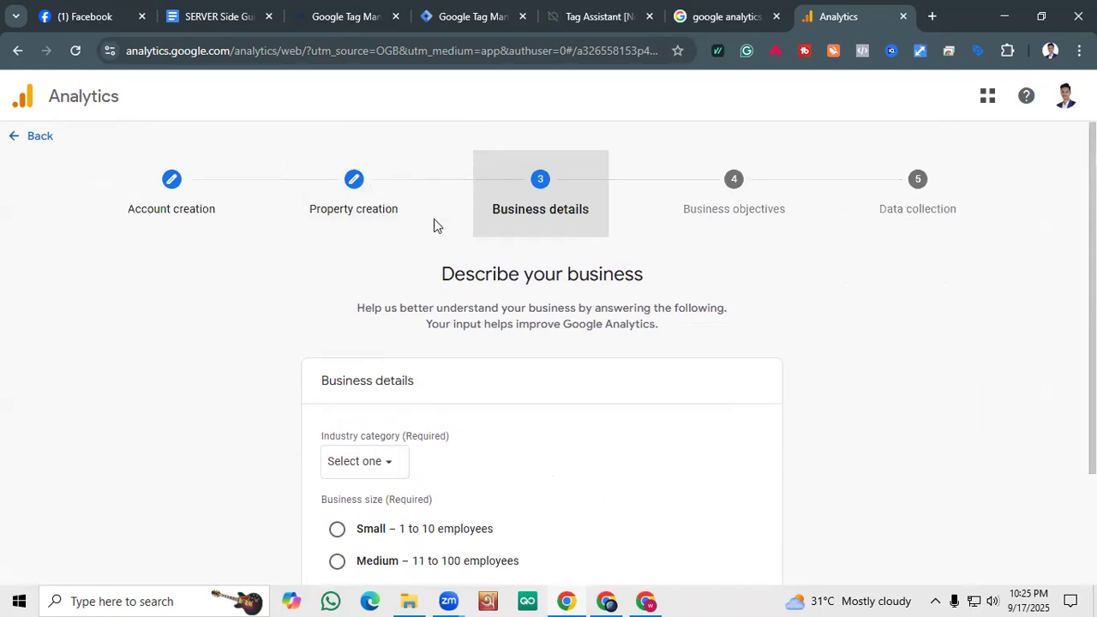
scroll(409, 240, down, 2)
drag(430, 239, 284, 254)
click(251, 310)
click(354, 319)
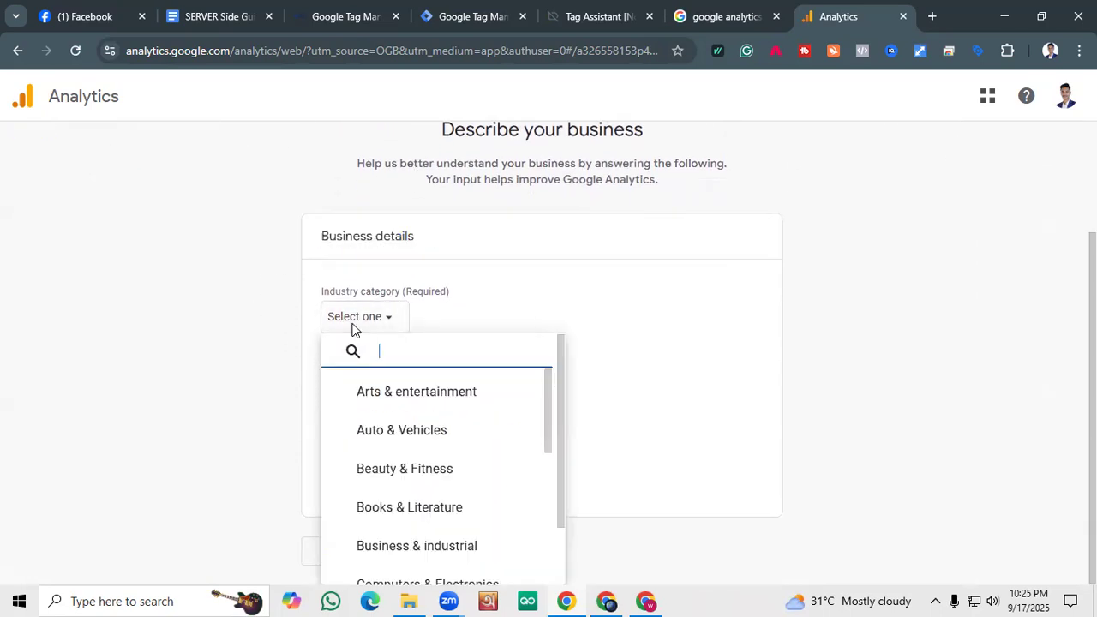
click(649, 293)
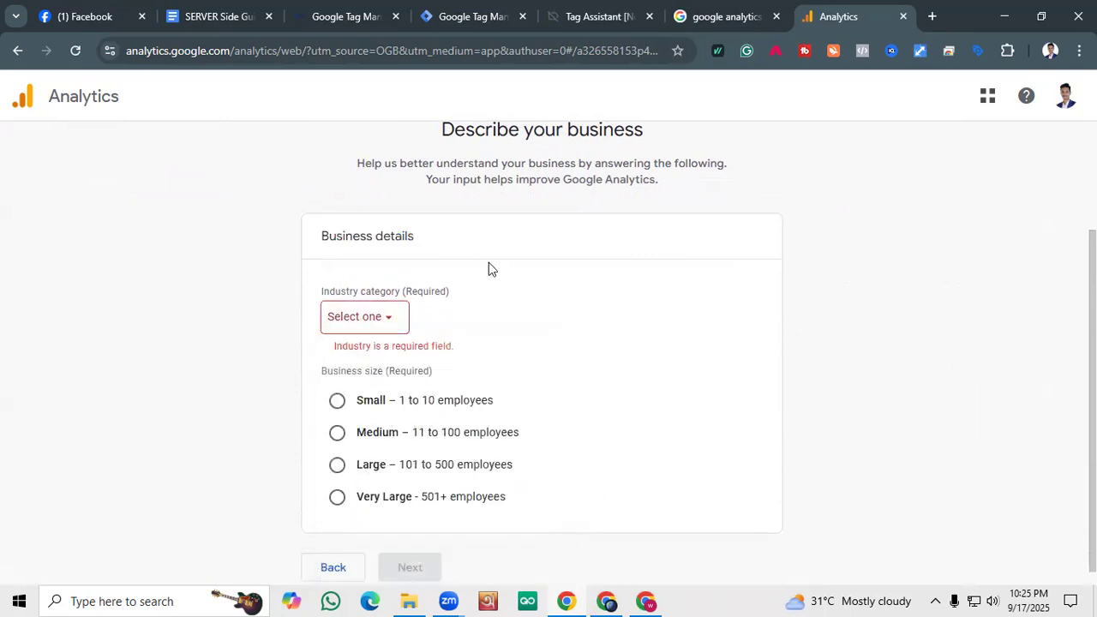
scroll(489, 268, down, 1)
click(336, 384)
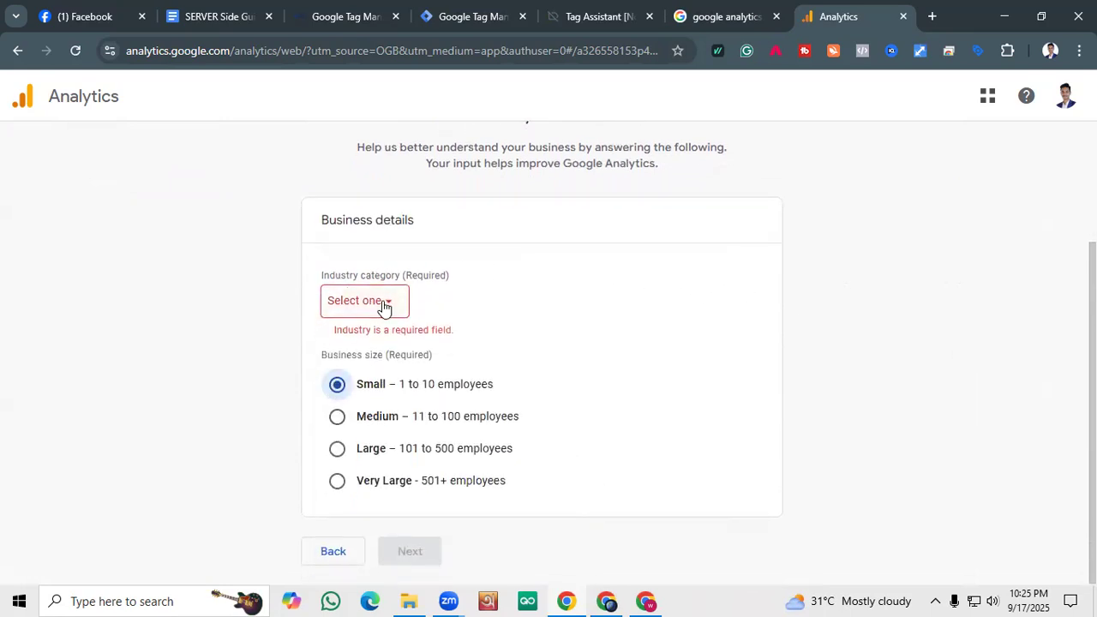
click(383, 308)
scroll(394, 385, down, 3)
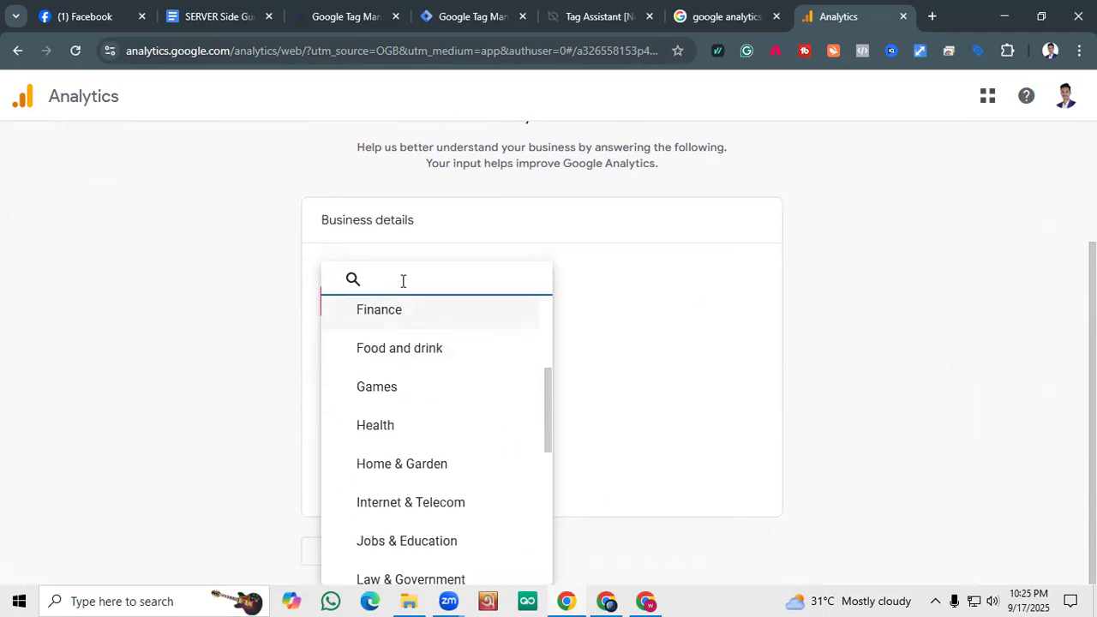
text(d)
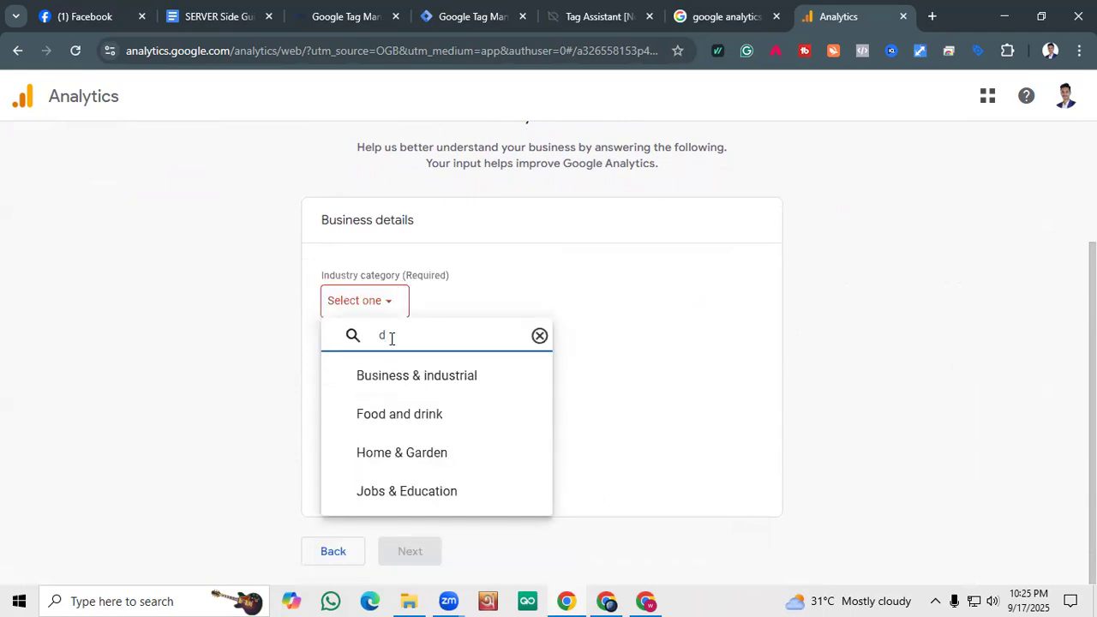
text(im)
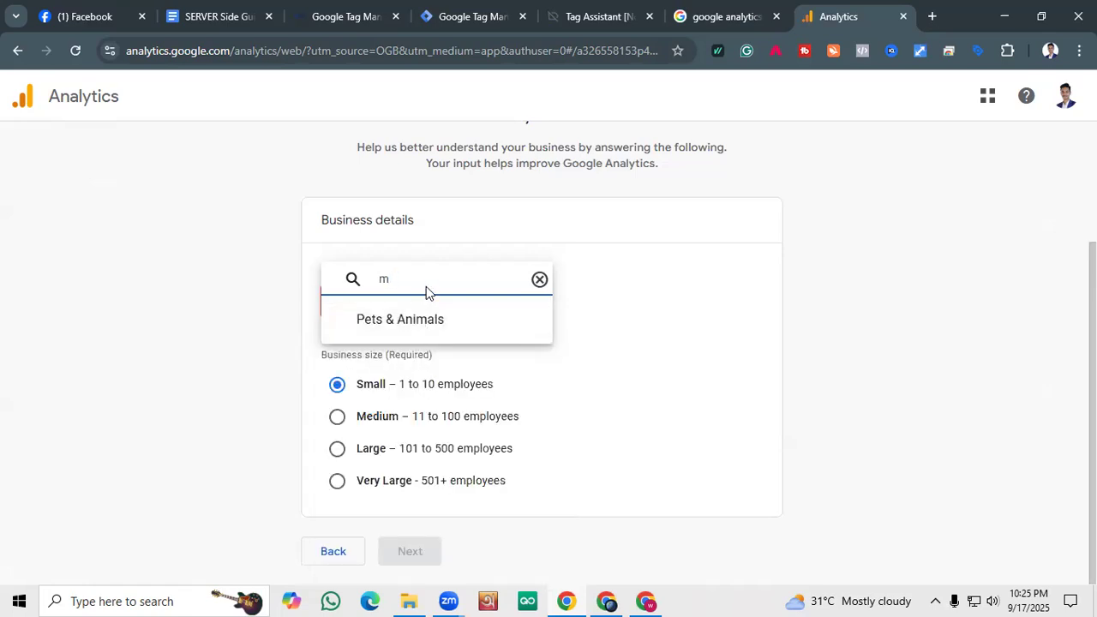
scroll(423, 360, down, 1)
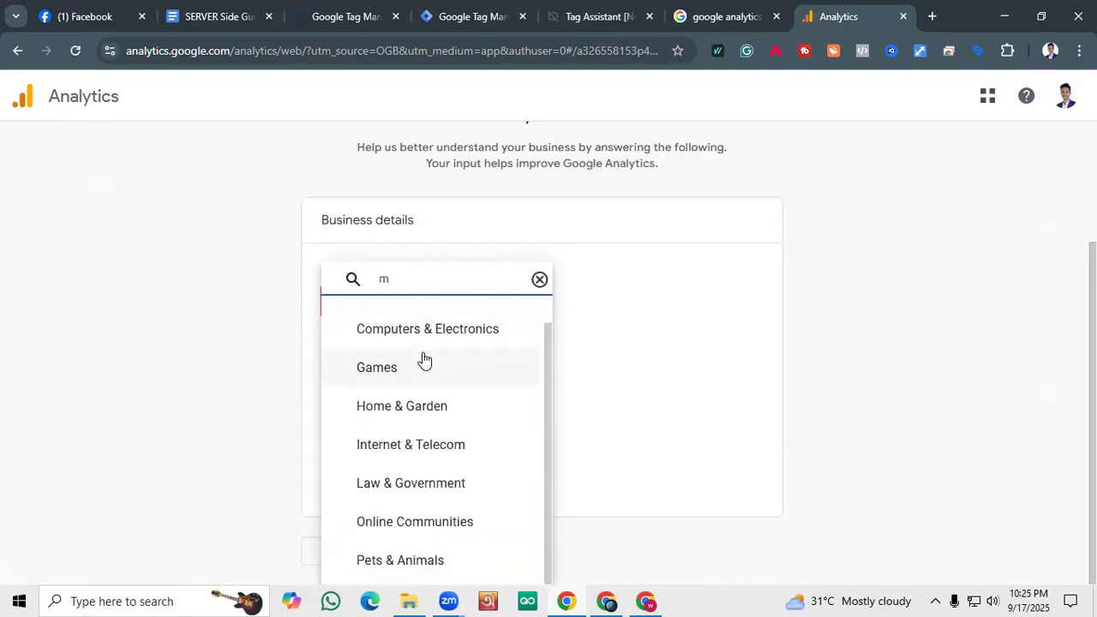
scroll(423, 360, up, 1)
click(539, 280)
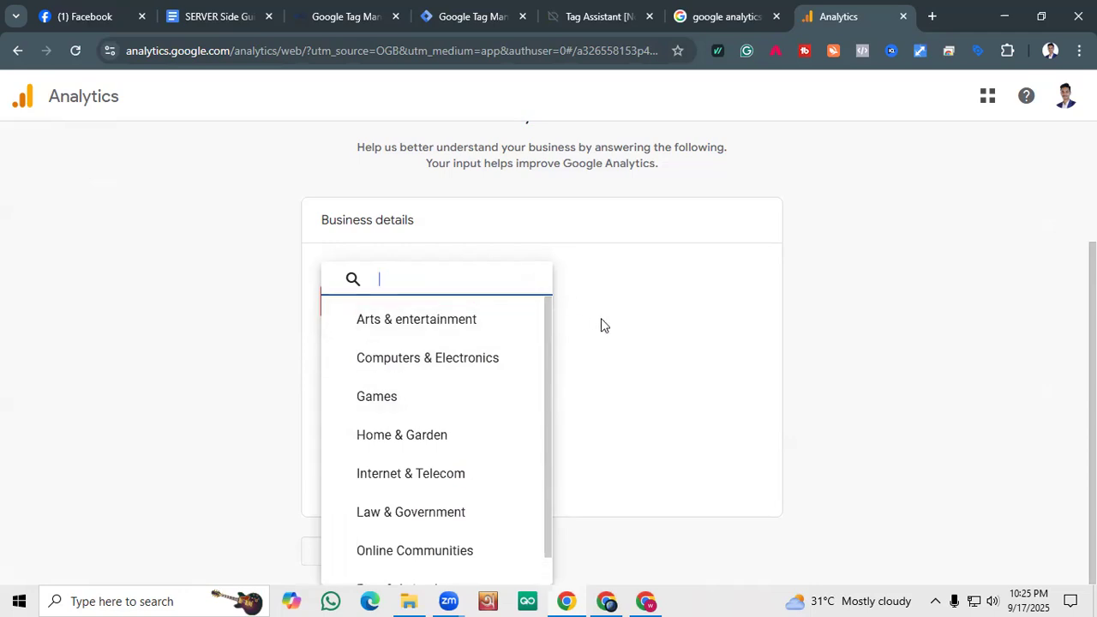
click(601, 324)
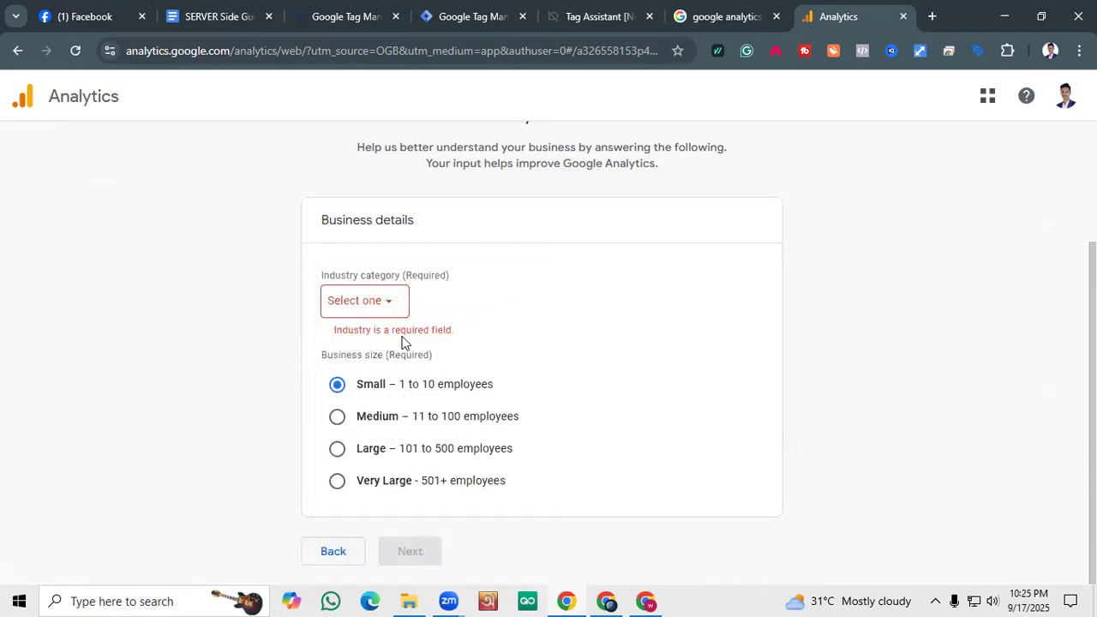
Set the industry category to Business & industrial and continue to the business objectives.
click(382, 311)
scroll(414, 382, down, 1)
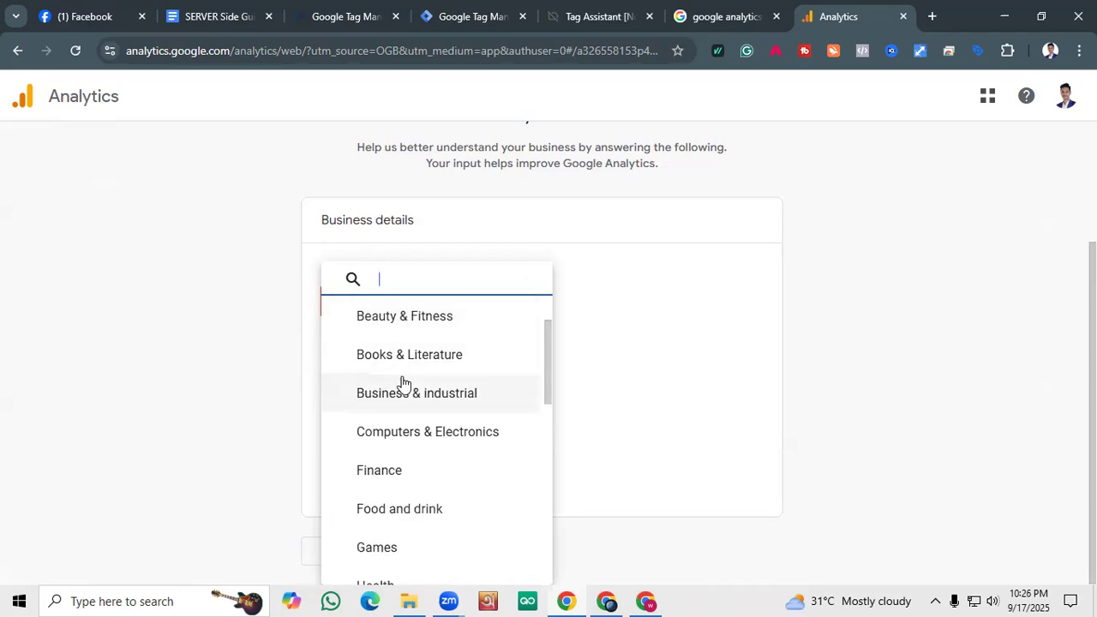
click(406, 390)
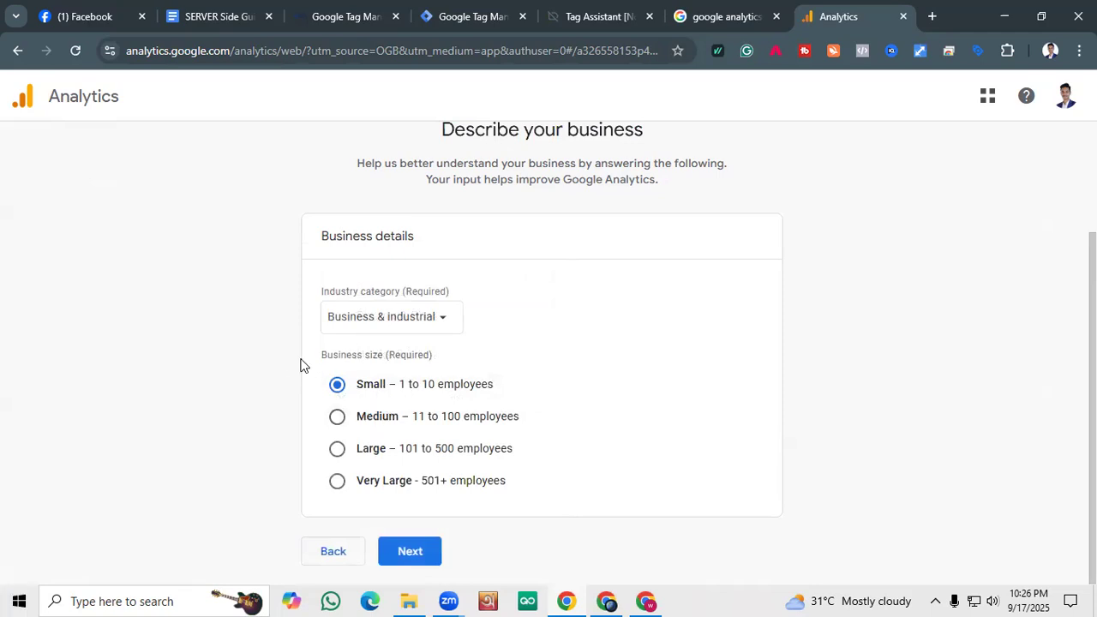
click(410, 550)
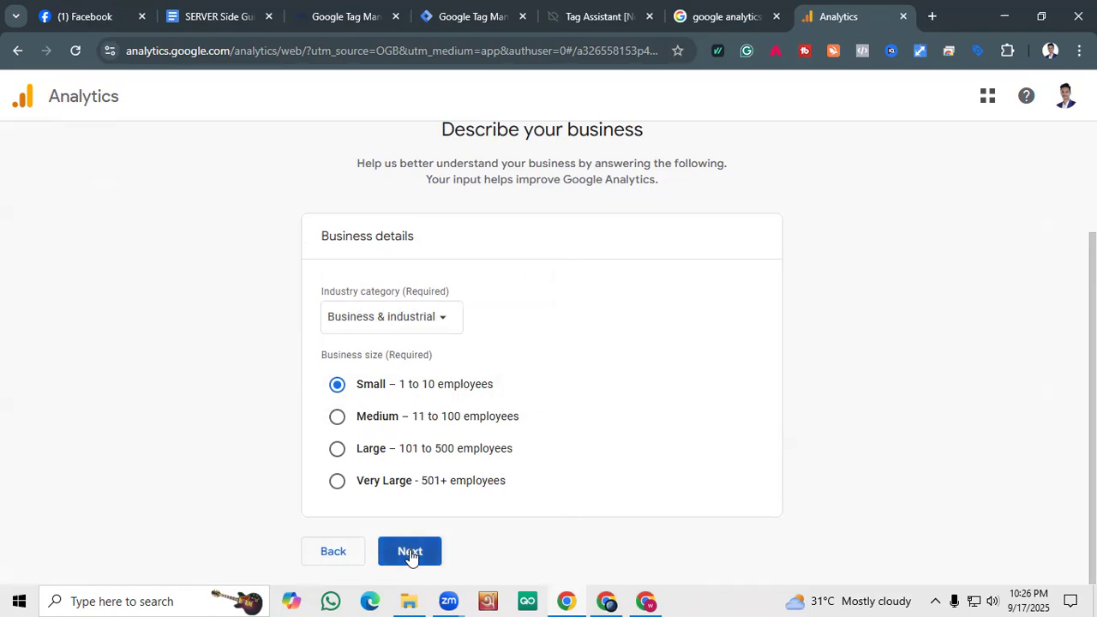
Select the objectives Drive sales, View user engagement and retention, Understand web and/or app traffic, and Generate leads.
scroll(630, 239, down, 2)
scroll(600, 243, up, 2)
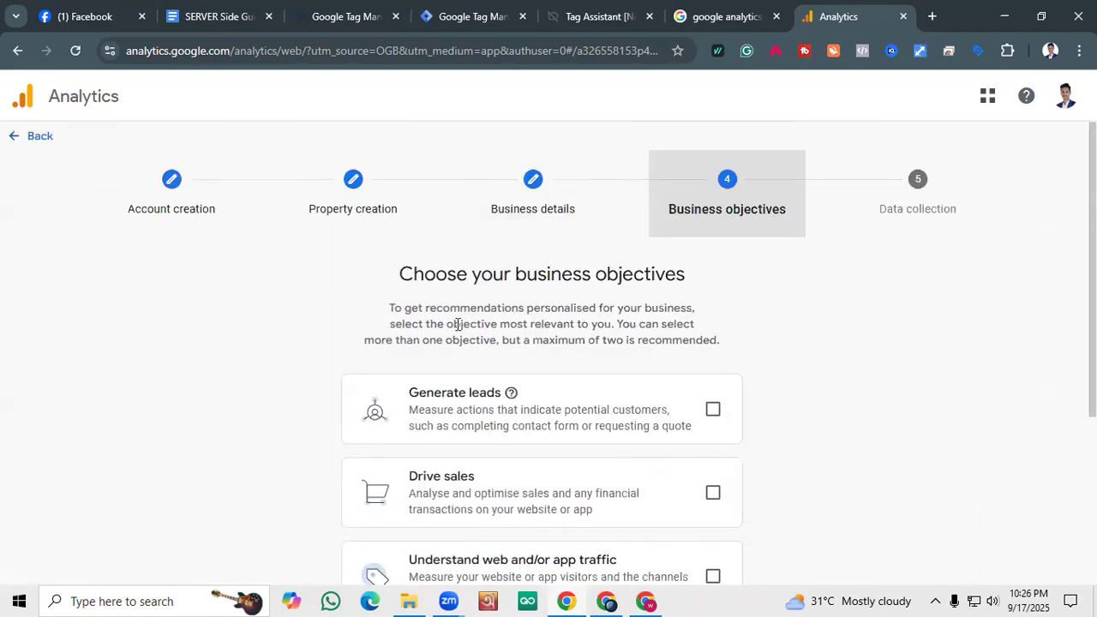
scroll(652, 280, down, 3)
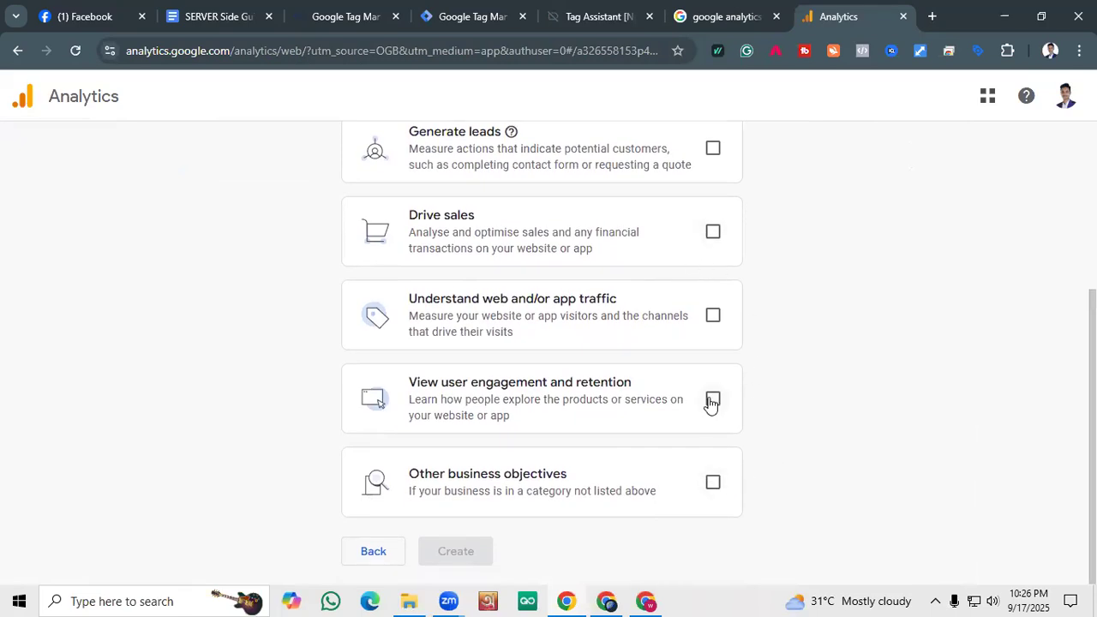
scroll(711, 403, up, 2)
click(712, 395)
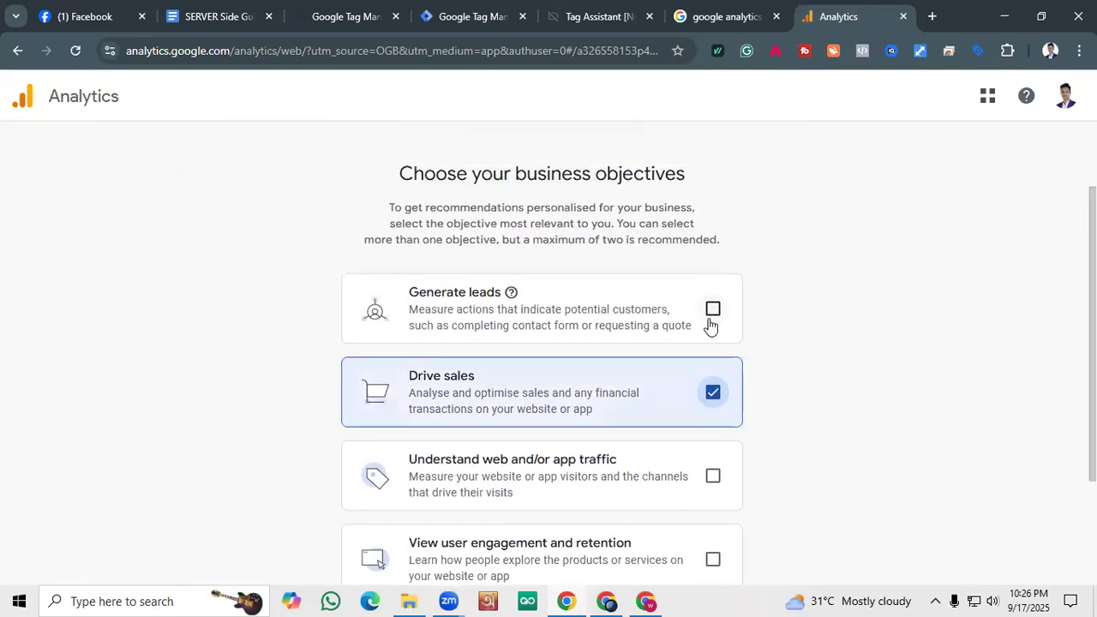
scroll(651, 351, down, 1)
click(710, 477)
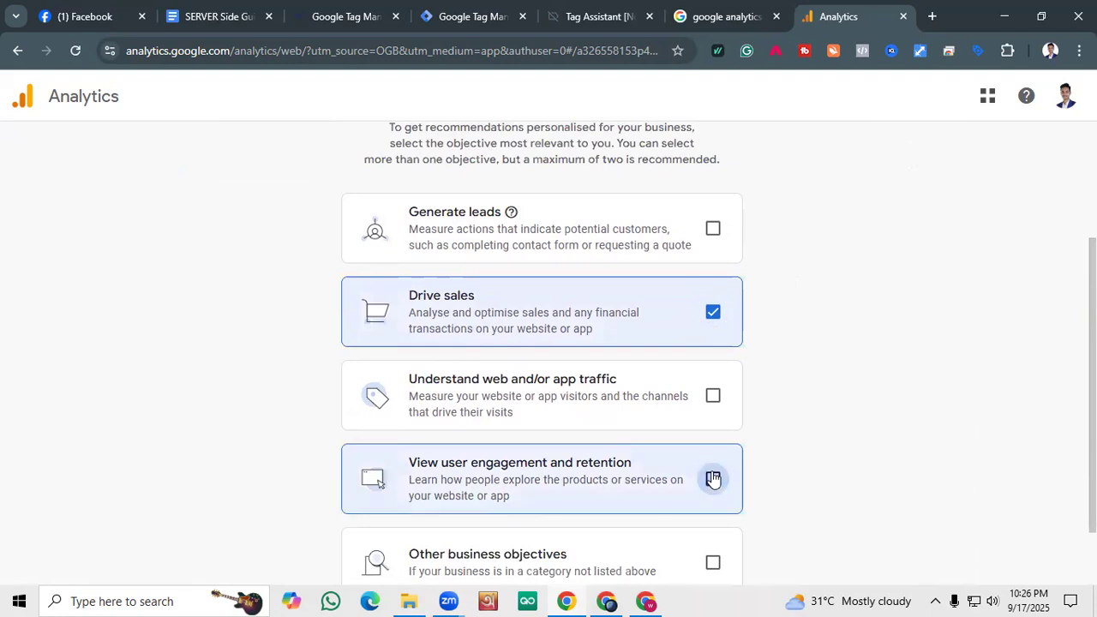
scroll(647, 446, down, 1)
scroll(687, 429, up, 1)
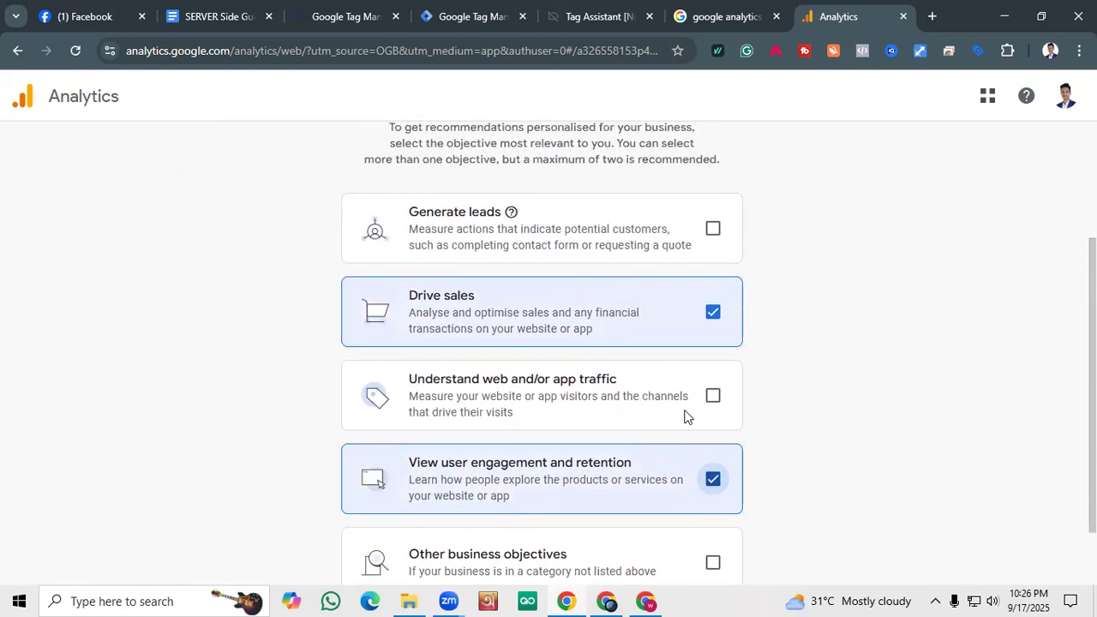
click(712, 394)
scroll(711, 390, up, 1)
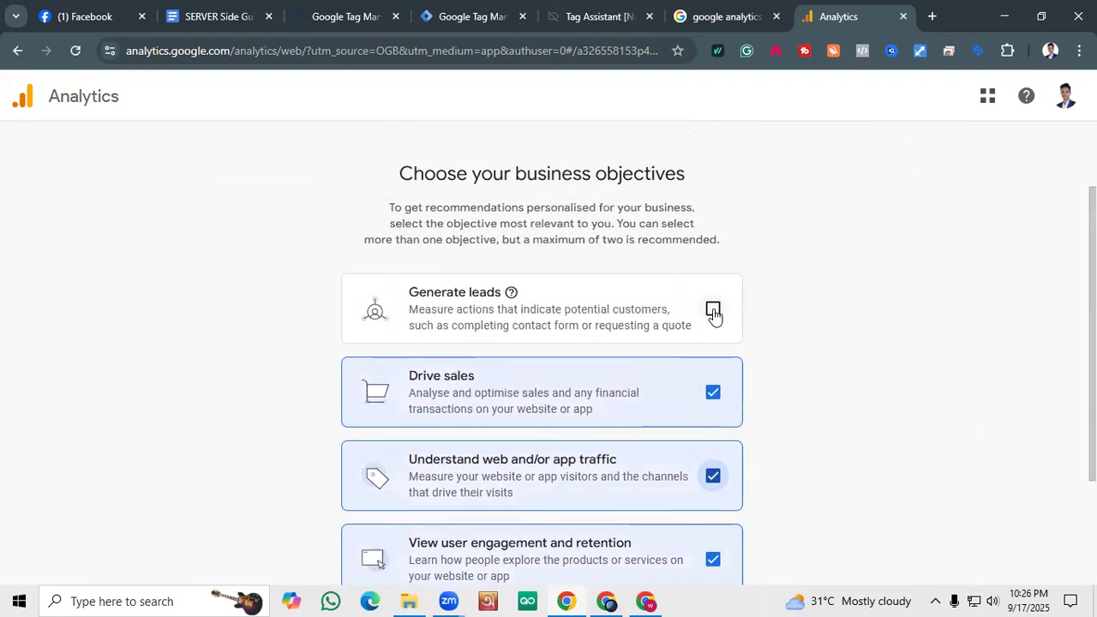
click(712, 302)
Choose Other business objectives as the objective for the new property.
scroll(711, 395, down, 2)
click(712, 482)
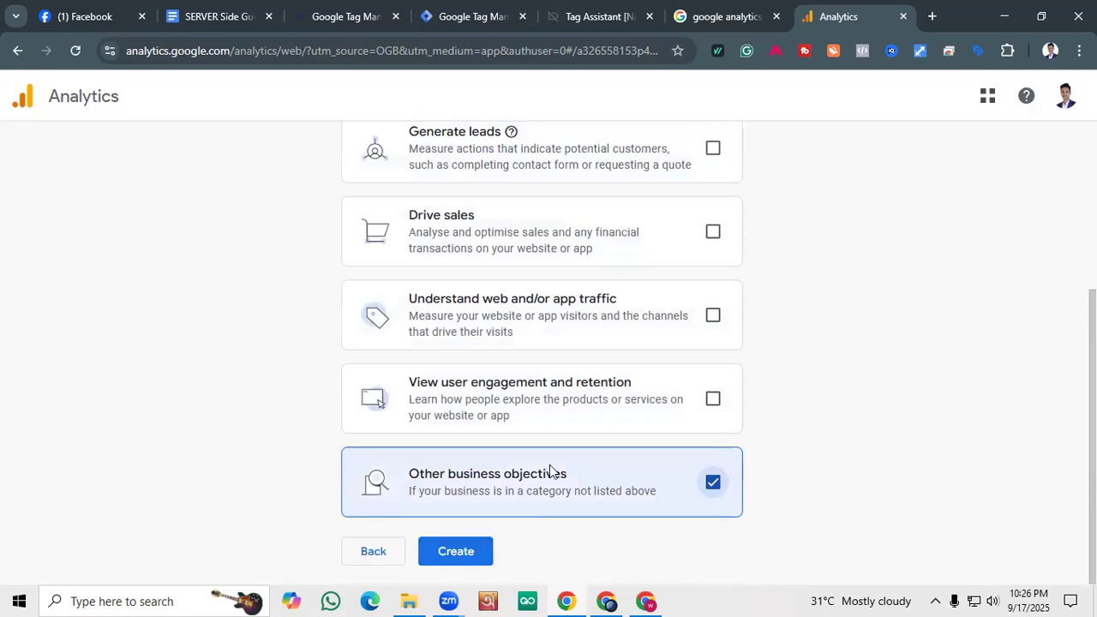
Replace the chosen business objective with Drive sales and View user engagement and retention.
click(714, 233)
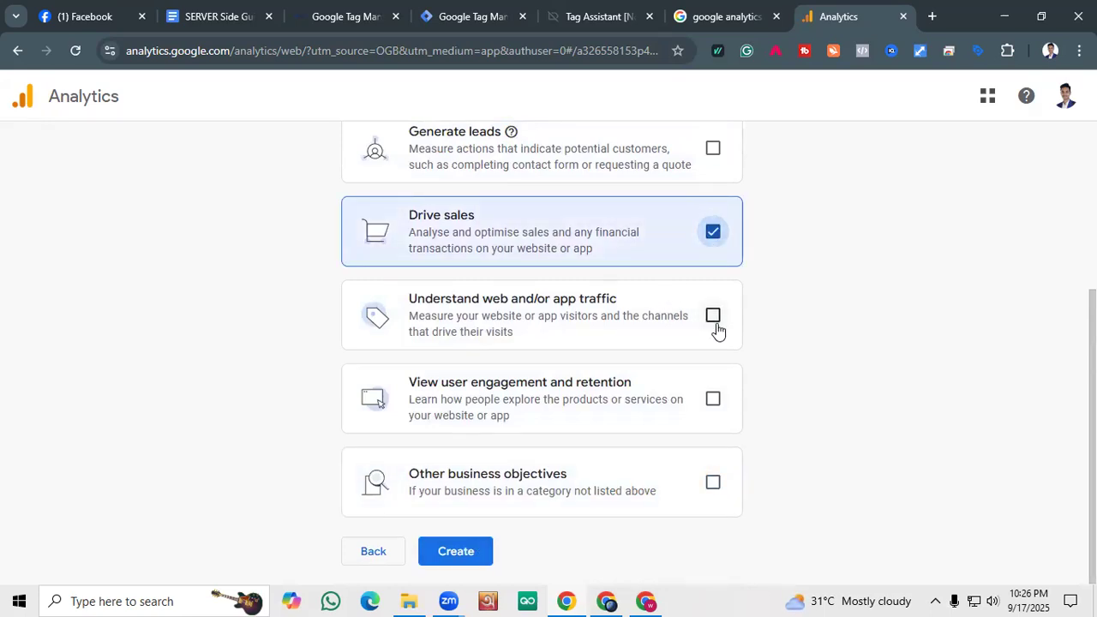
click(716, 328)
click(716, 328)
click(715, 399)
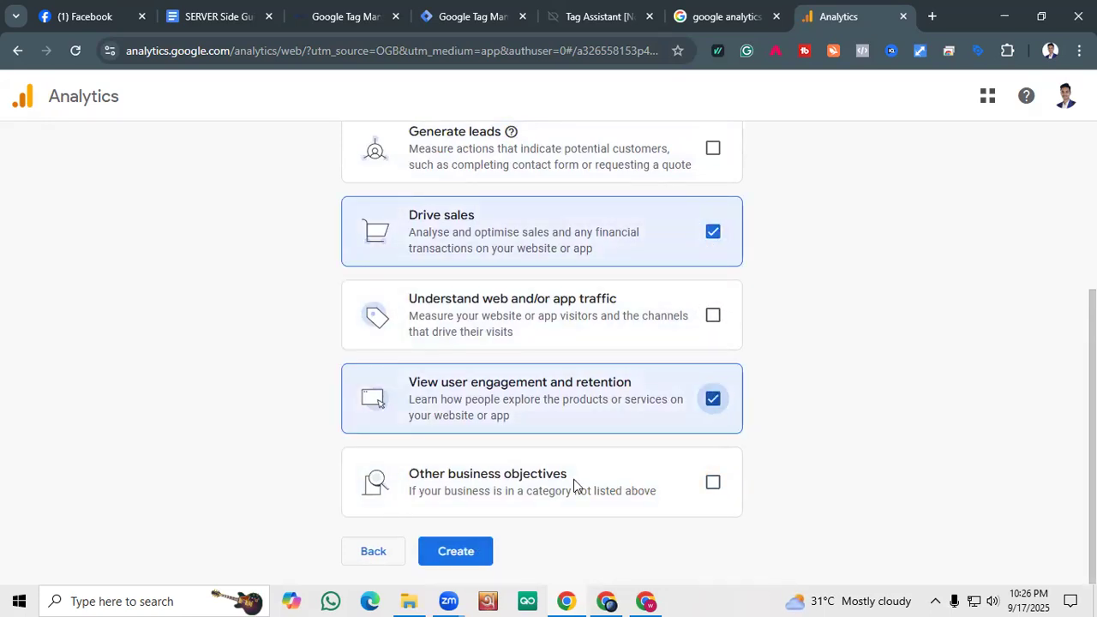
click(489, 541)
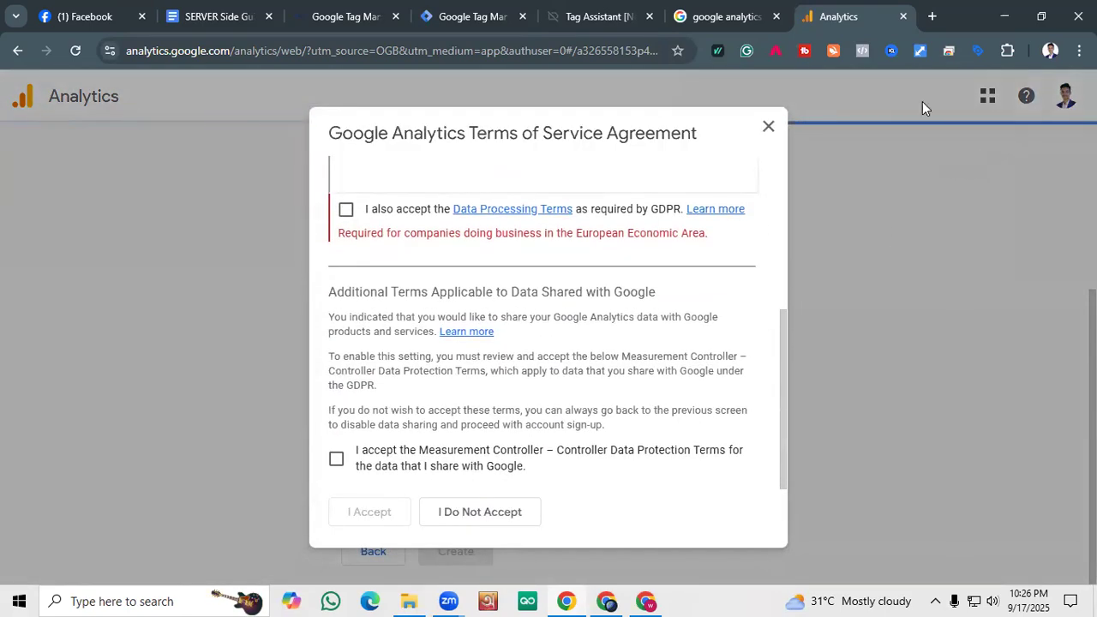
click(346, 172)
scroll(386, 291, up, 3)
scroll(388, 306, down, 2)
scroll(388, 306, down, 15)
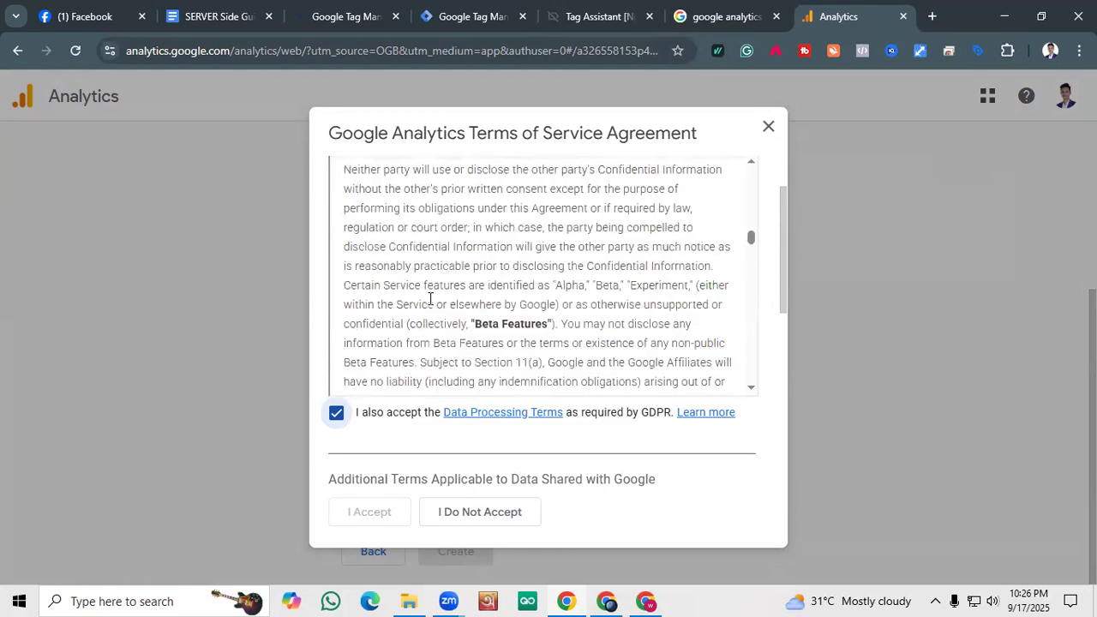
scroll(752, 269, down, 5)
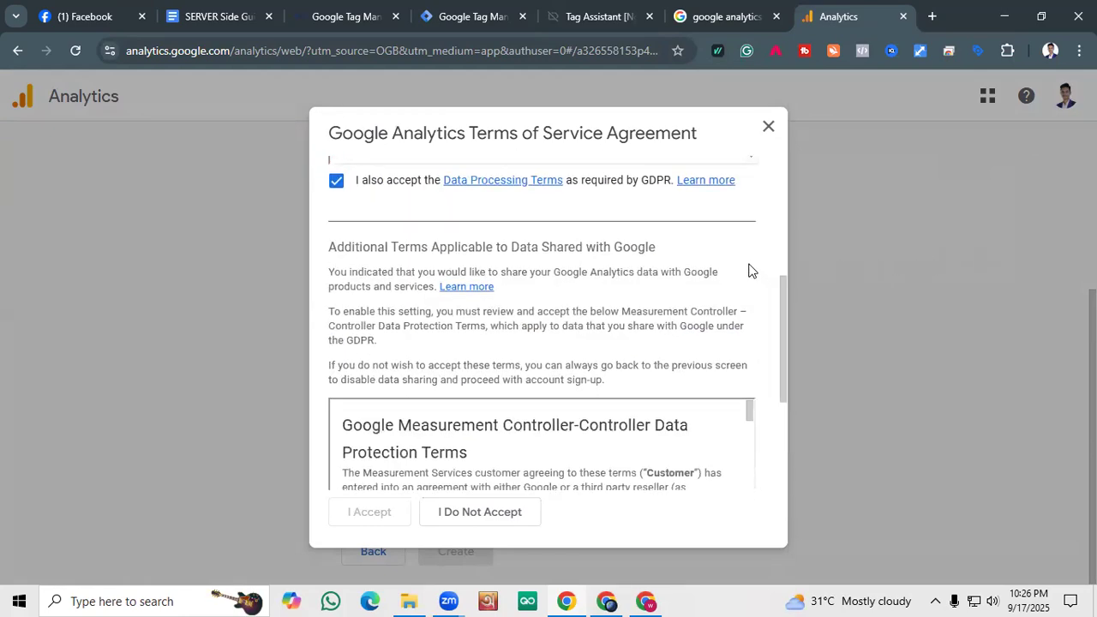
scroll(588, 370, down, 4)
click(336, 463)
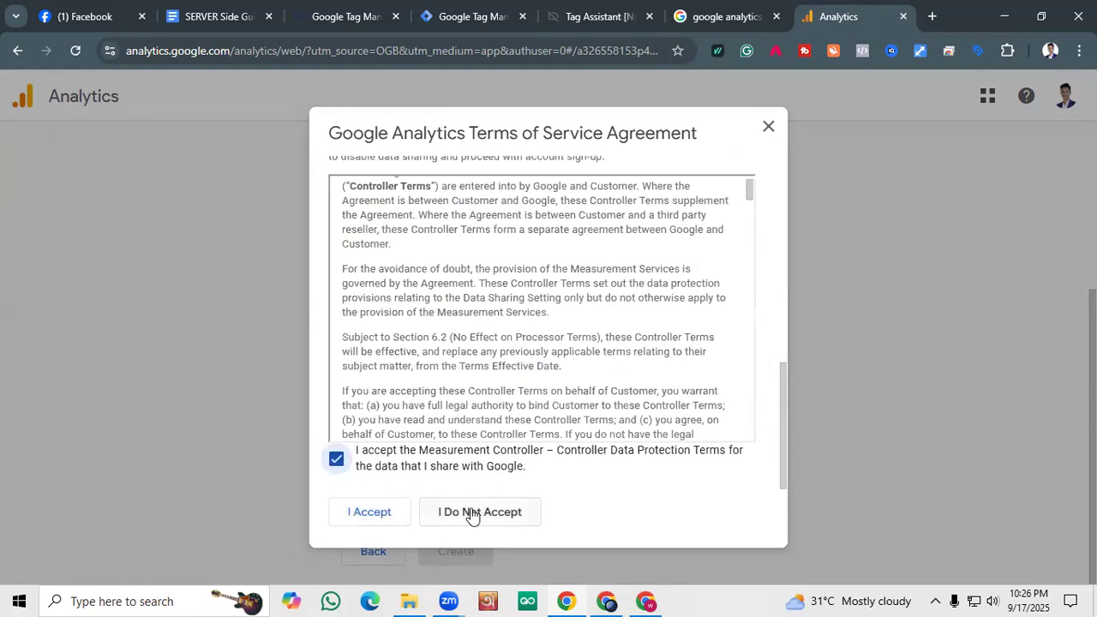
click(471, 512)
Create the property, accepting the Data Processing Terms, the Measurement Controller – Controller Data Protection Terms and the Terms of Service Agreement.
click(433, 556)
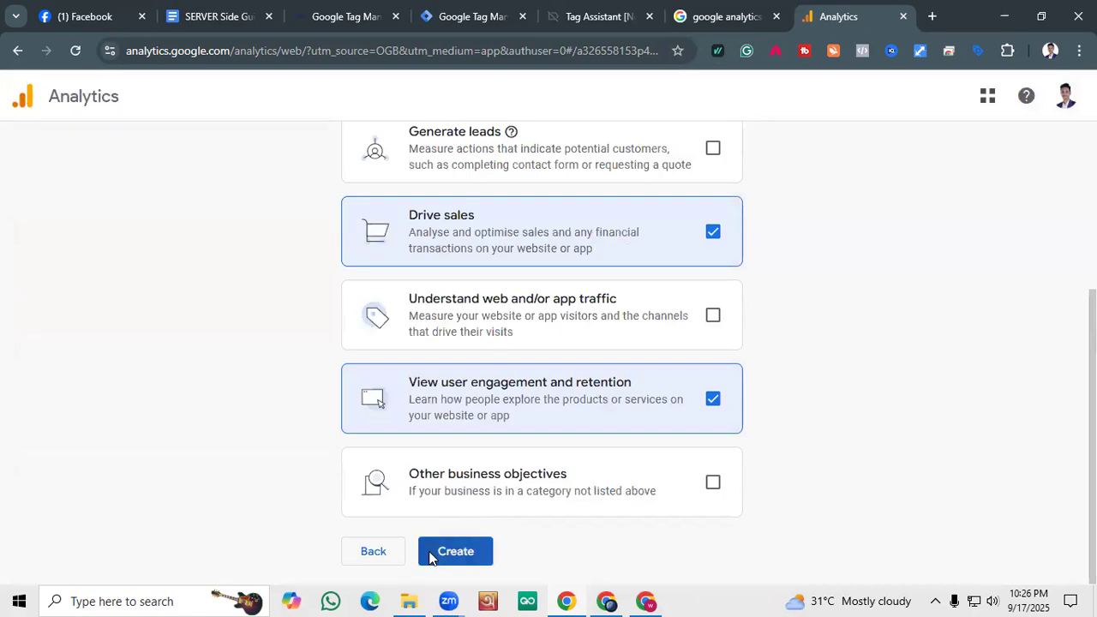
scroll(450, 406, down, 6)
scroll(393, 379, up, 5)
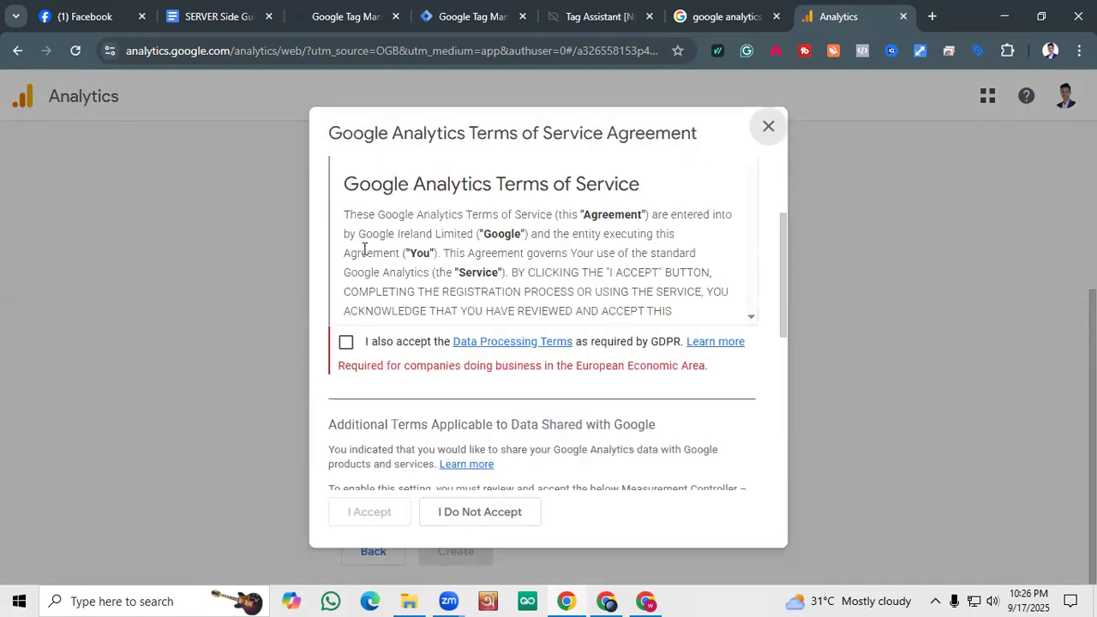
click(347, 344)
scroll(352, 355, down, 4)
click(336, 461)
click(368, 512)
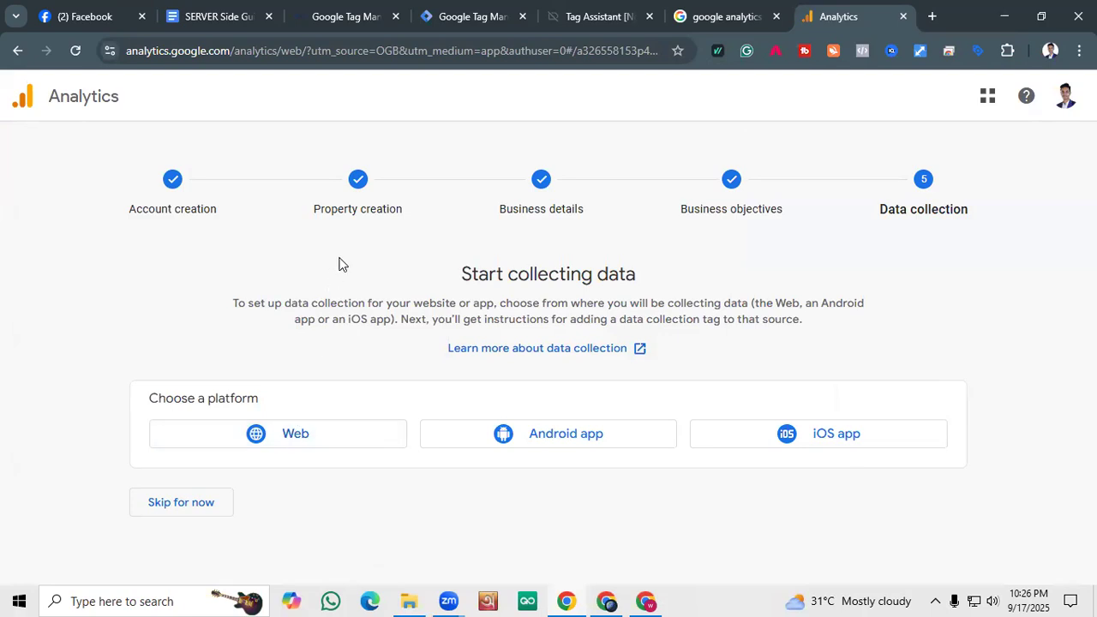
click(233, 436)
click(499, 242)
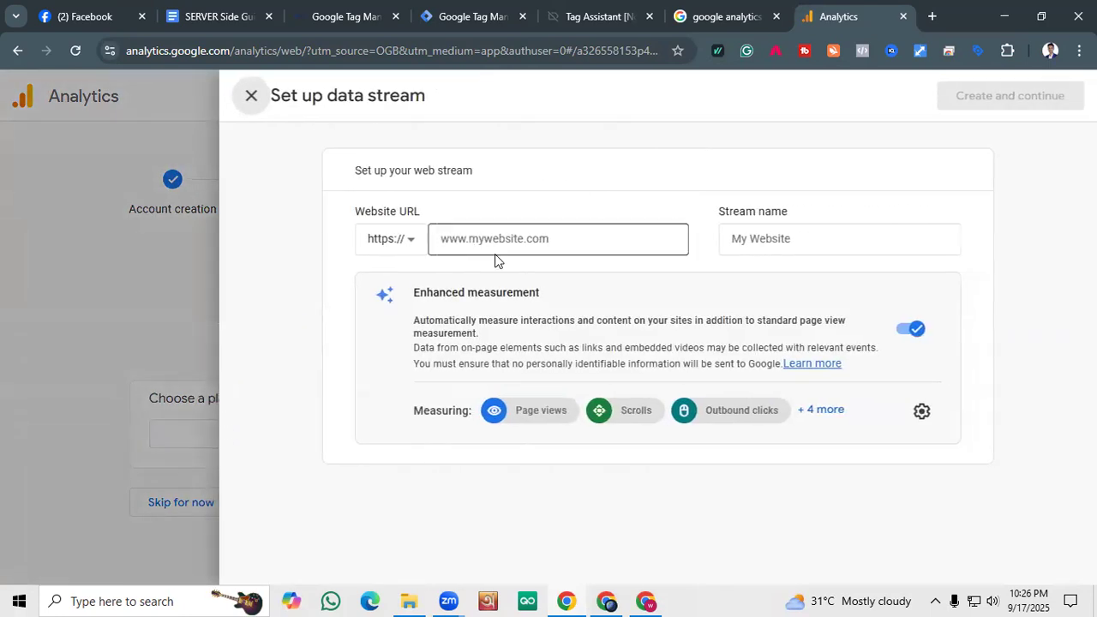
key(super+v)
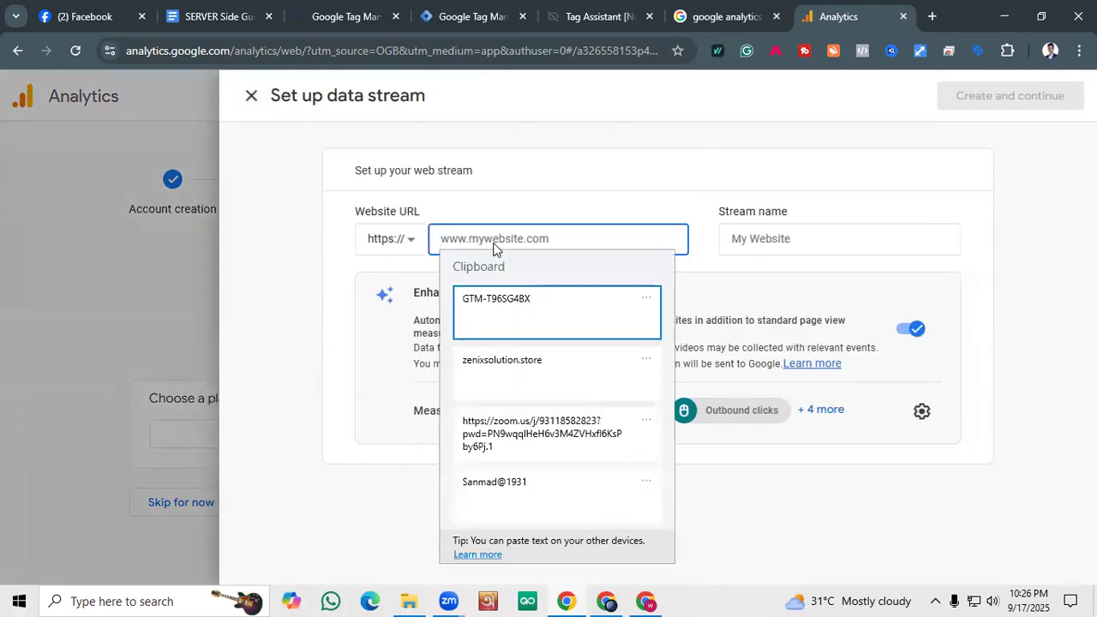
click(514, 363)
Name the web stream Zenix Solution and create it.
click(757, 247)
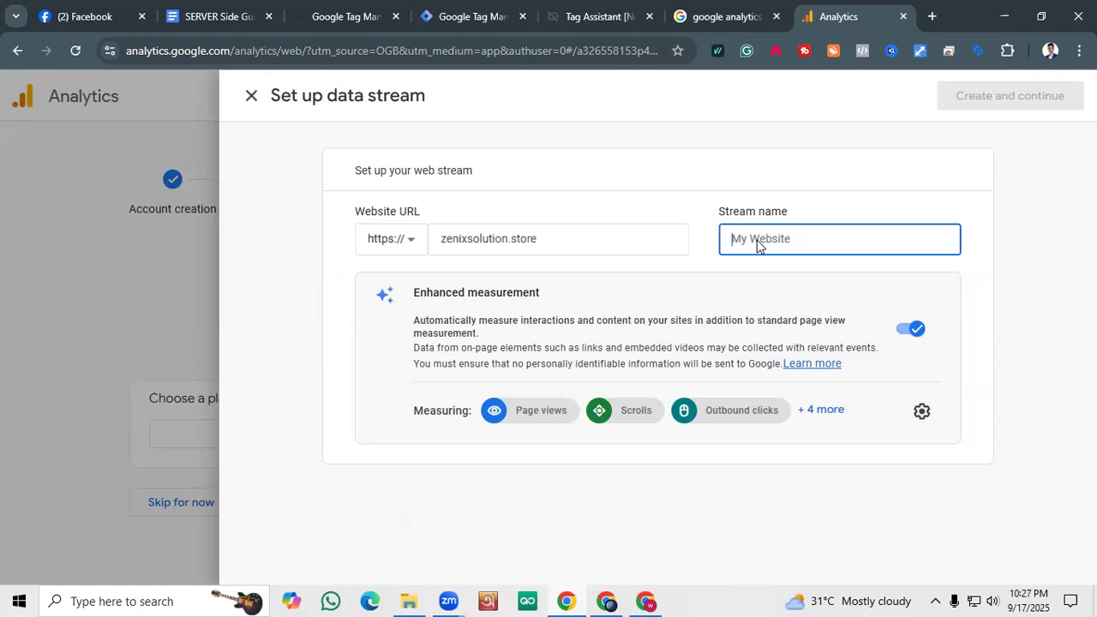
text(Zenix)
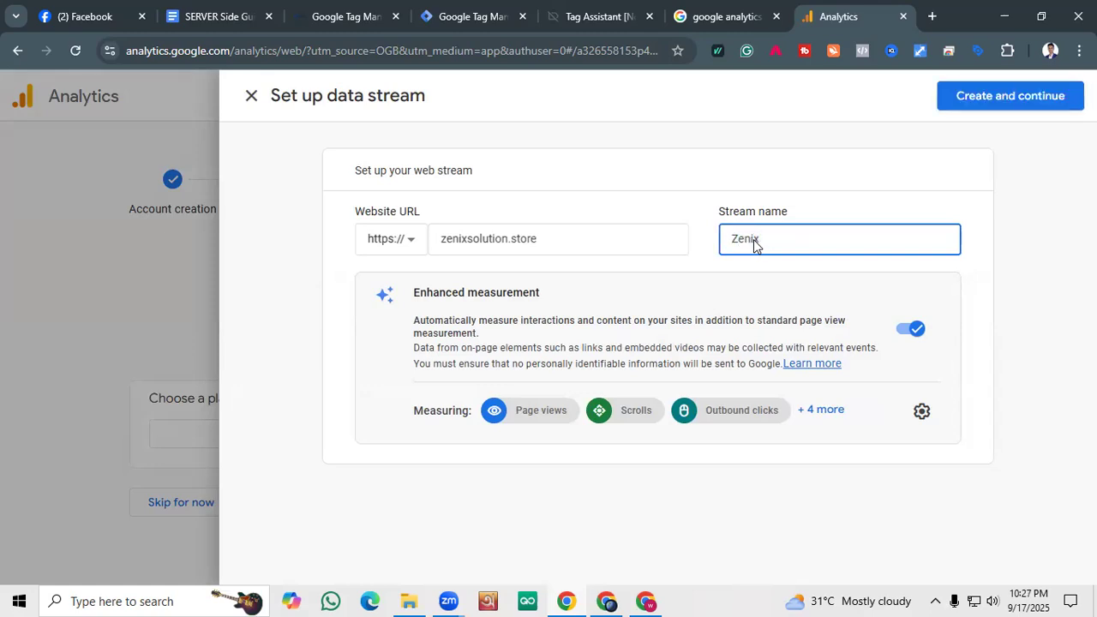
text( Solution)
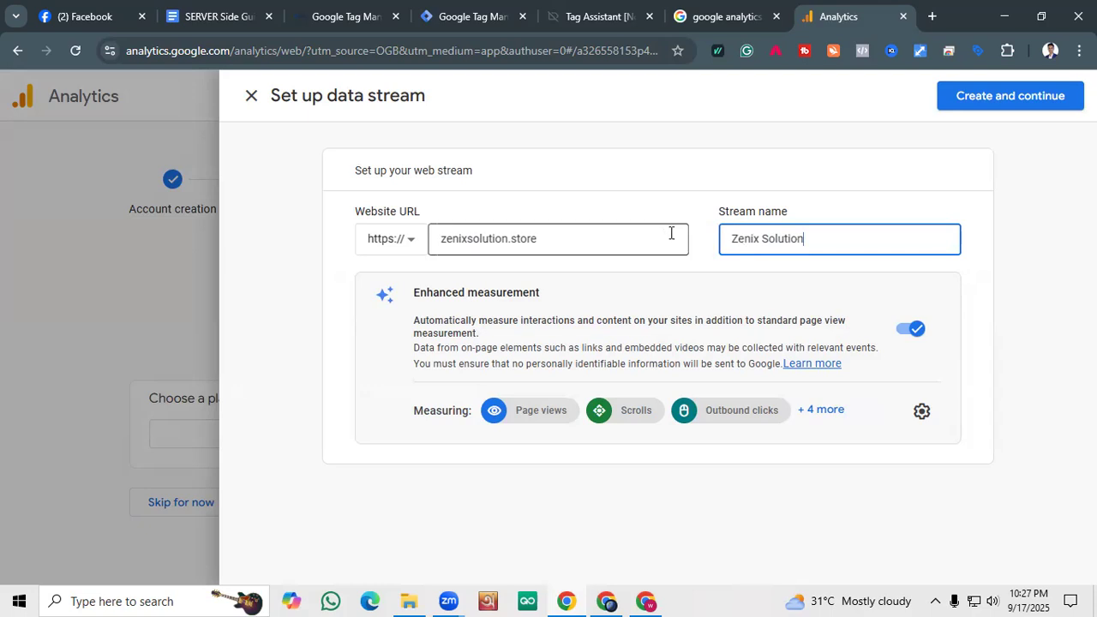
click(968, 99)
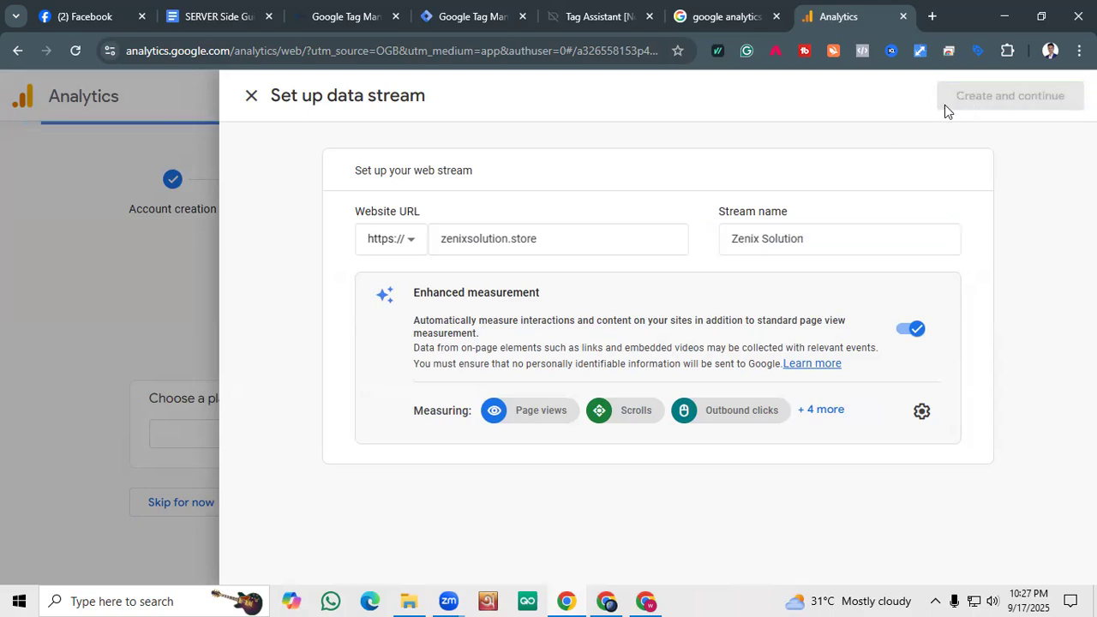
Continue past the Zenix Solution web stream and show the manual installation instructions for its Google tag.
click(445, 7)
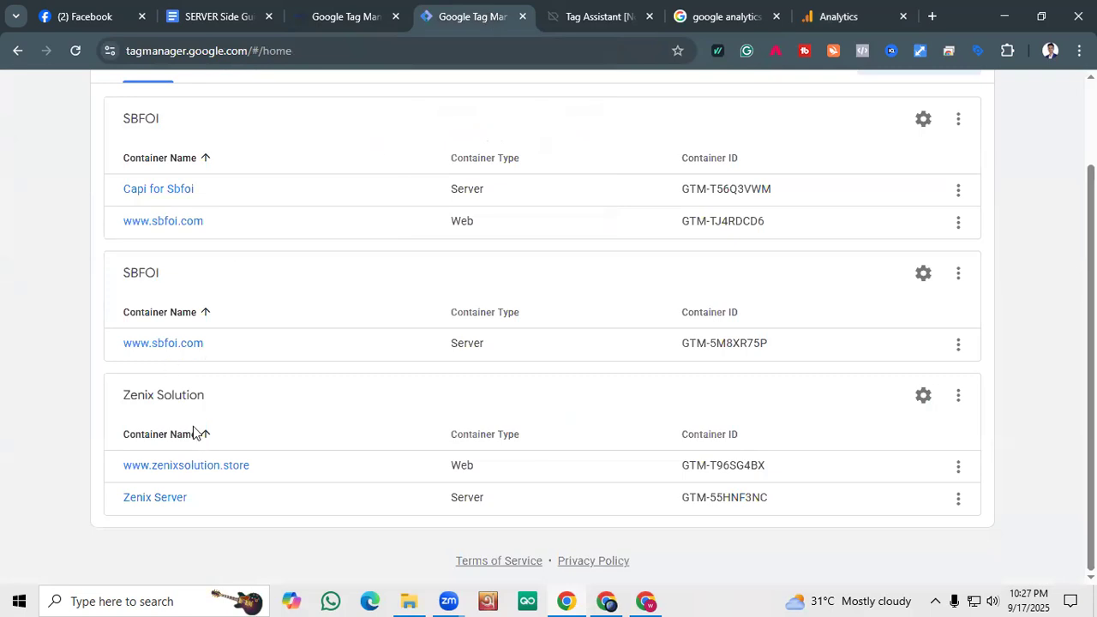
click(836, 16)
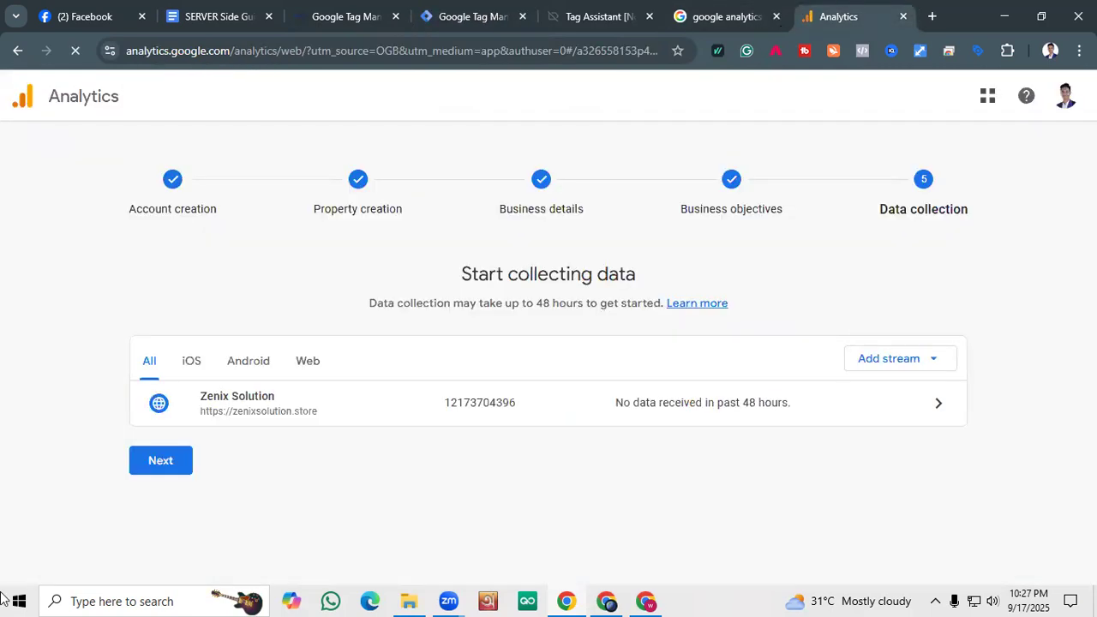
click(160, 460)
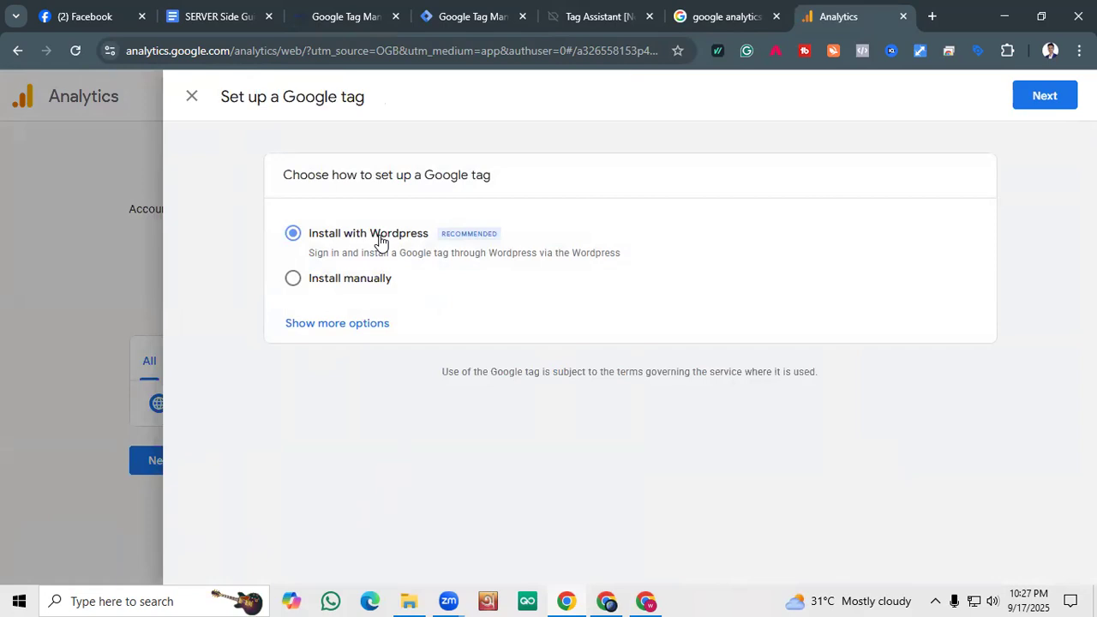
click(331, 278)
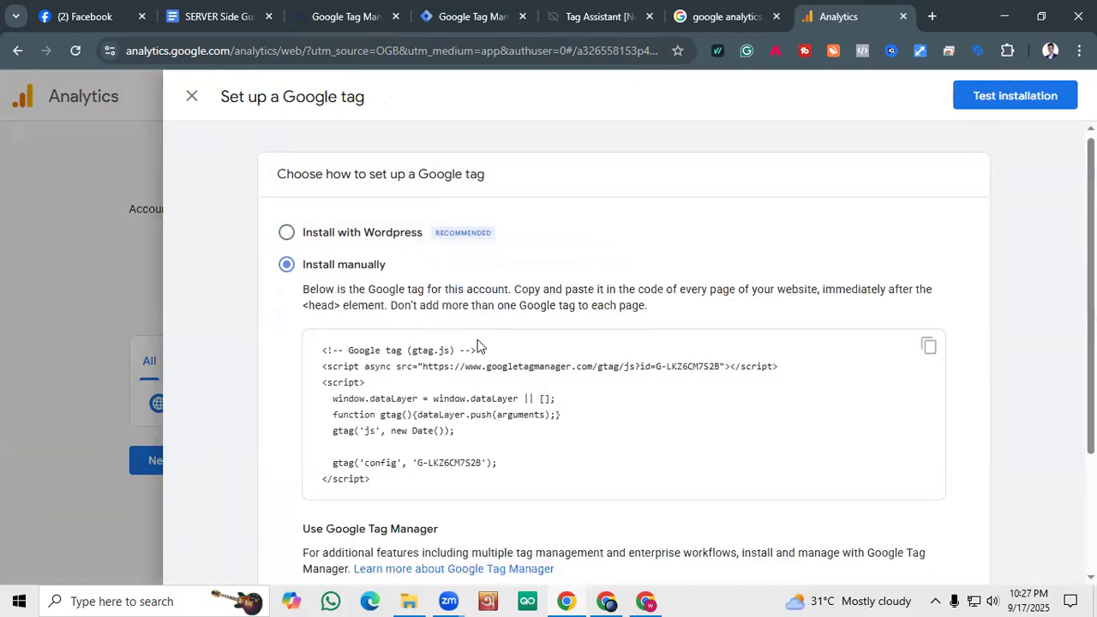
scroll(477, 345, down, 2)
scroll(477, 343, up, 2)
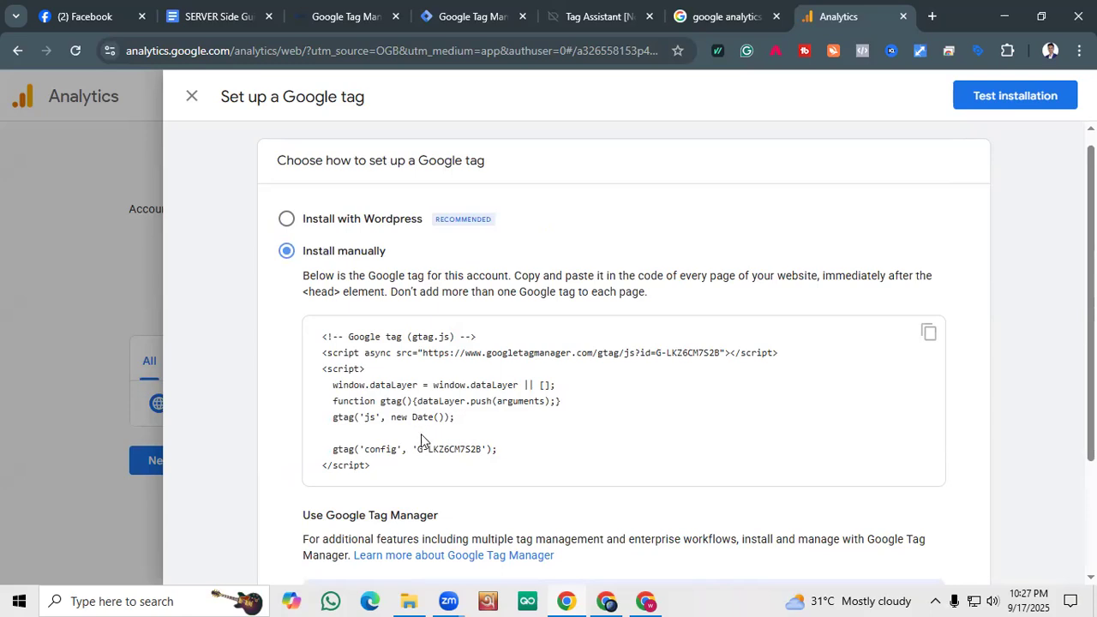
Copy the measurement ID from the gtag config line of the Google tag code.
drag(418, 456, 481, 456)
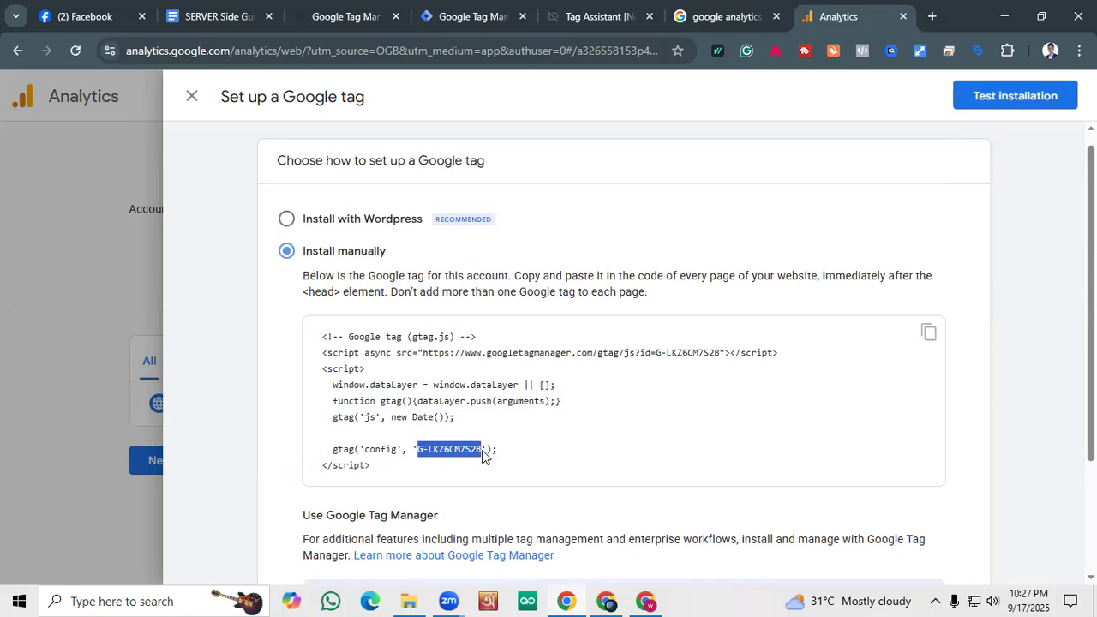
click(660, 100)
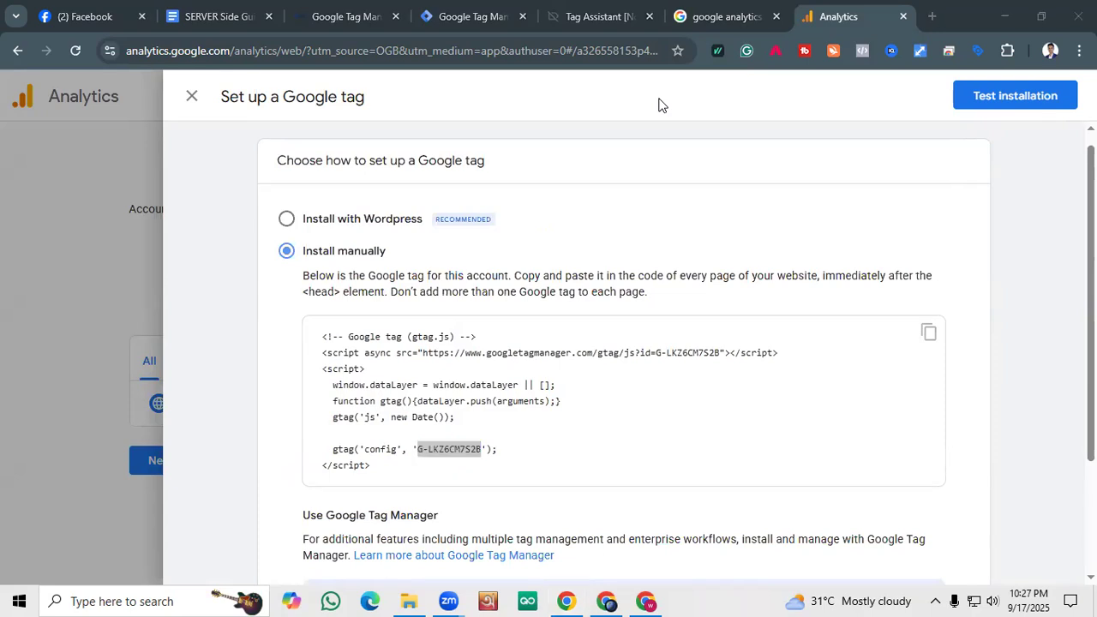
right_click(455, 451)
click(485, 279)
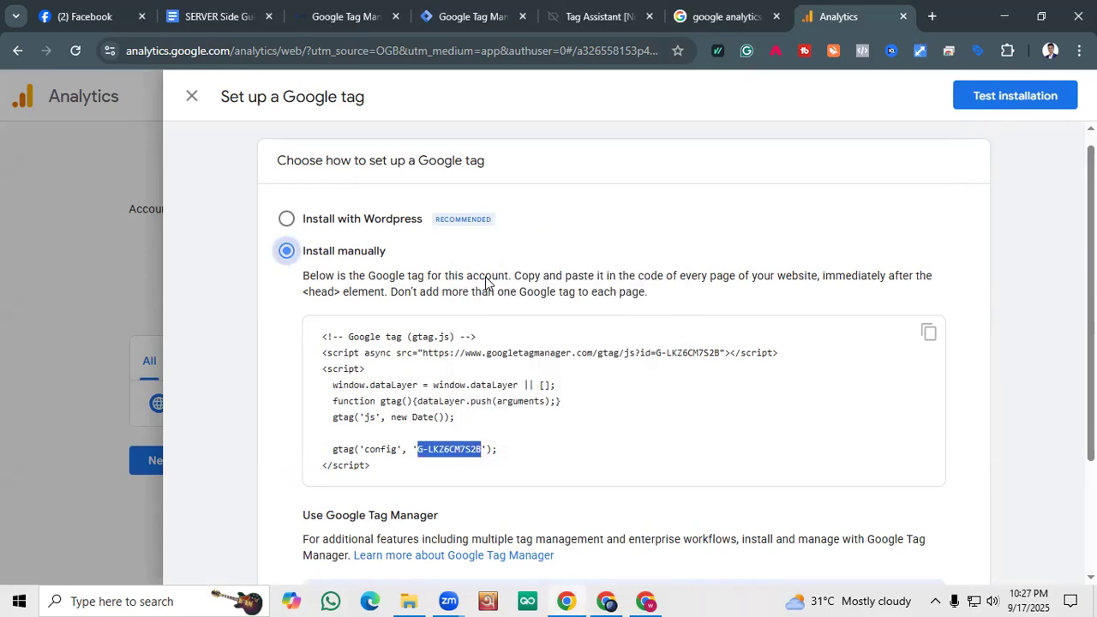
Review the existing Google tags offered for reuse, and return to the manual installation instructions.
click(1005, 286)
scroll(377, 394, down, 2)
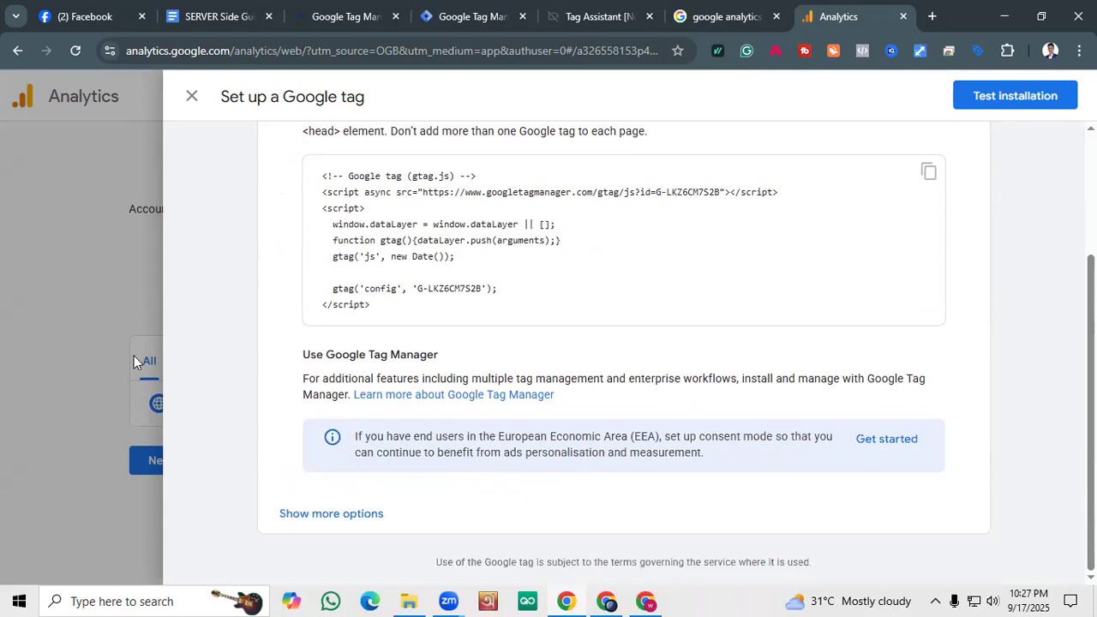
click(351, 514)
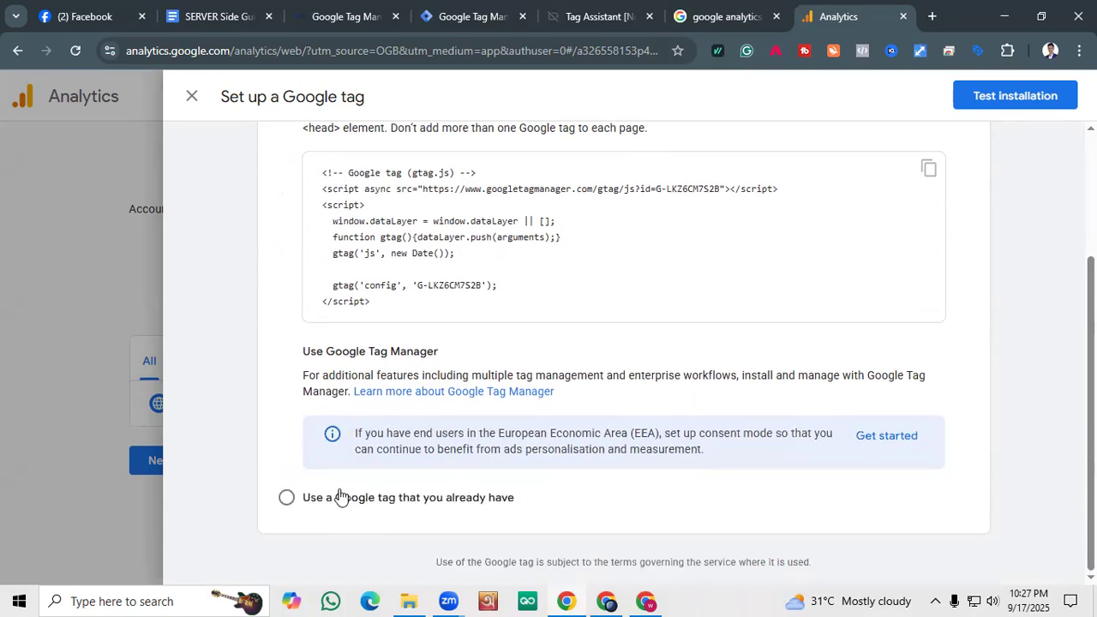
click(307, 501)
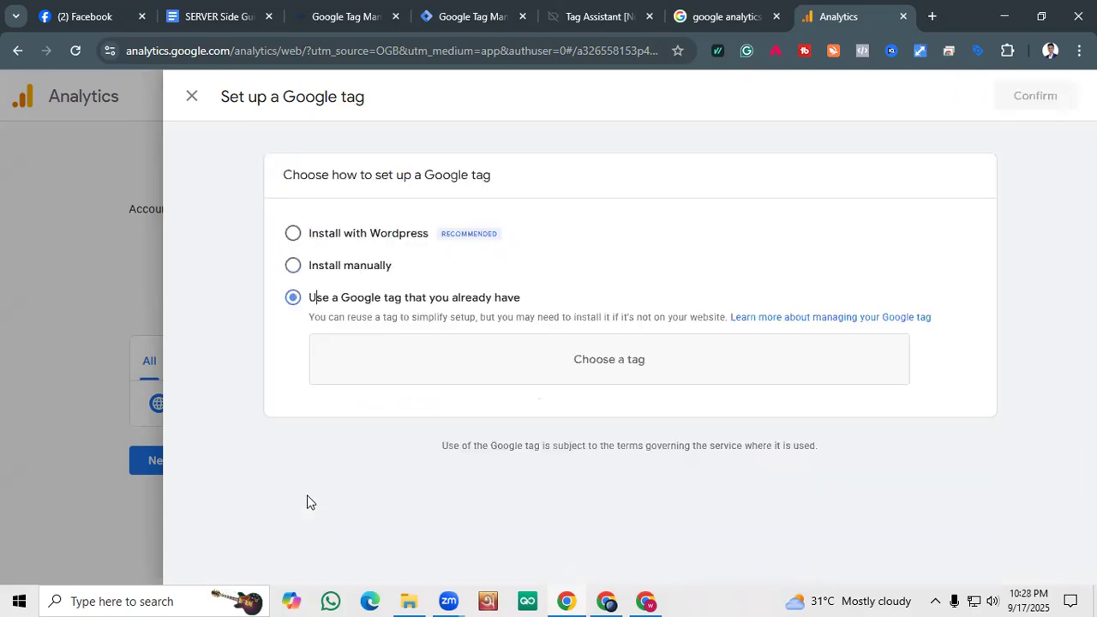
click(490, 369)
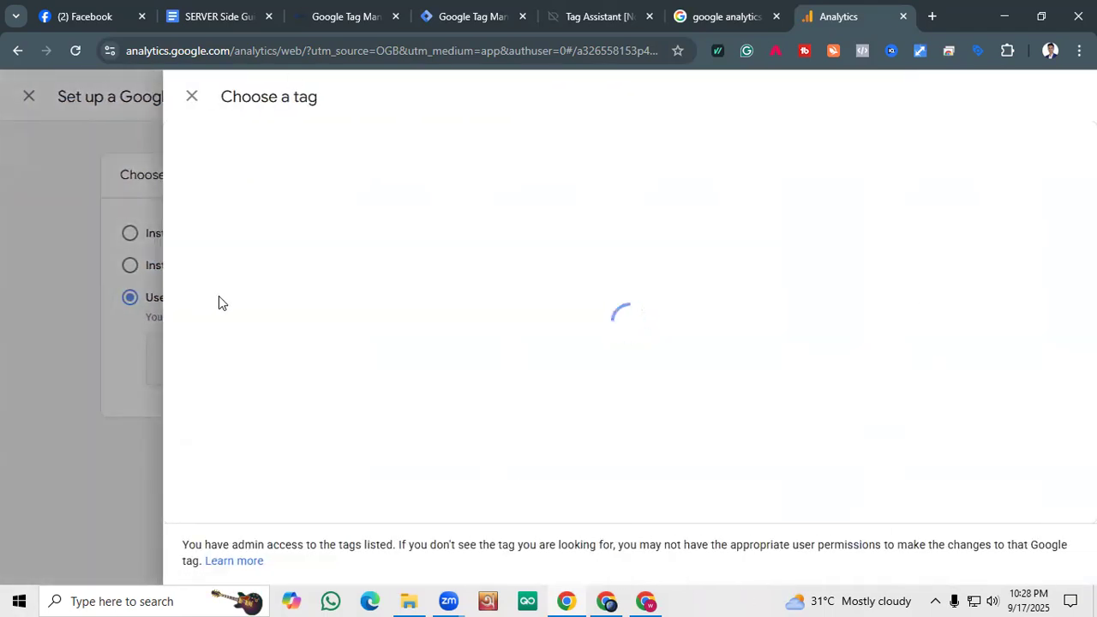
click(192, 97)
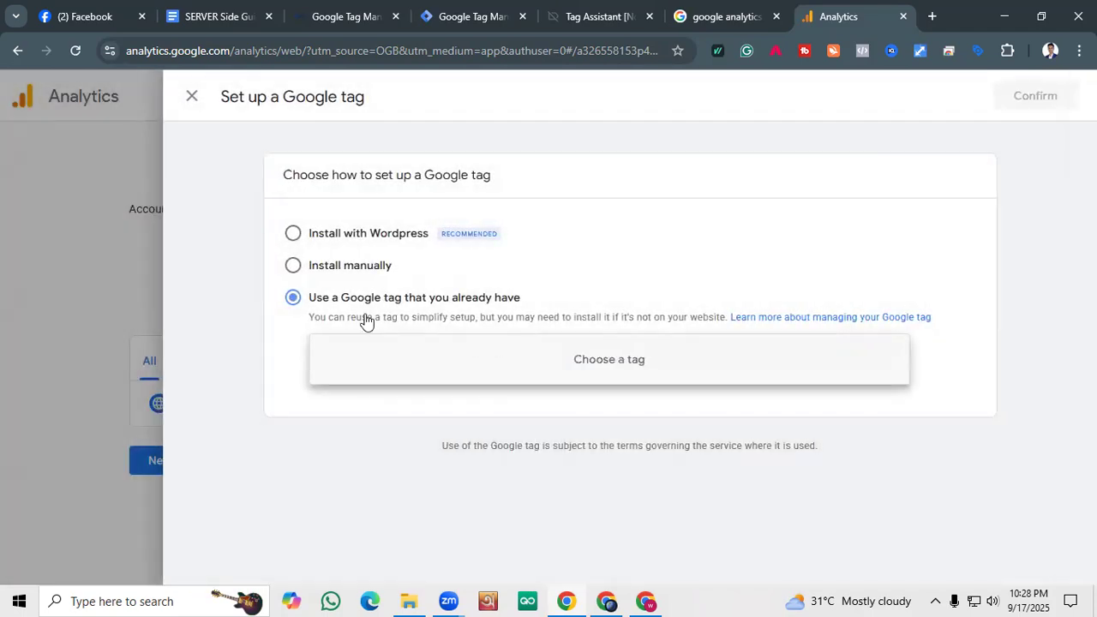
click(471, 359)
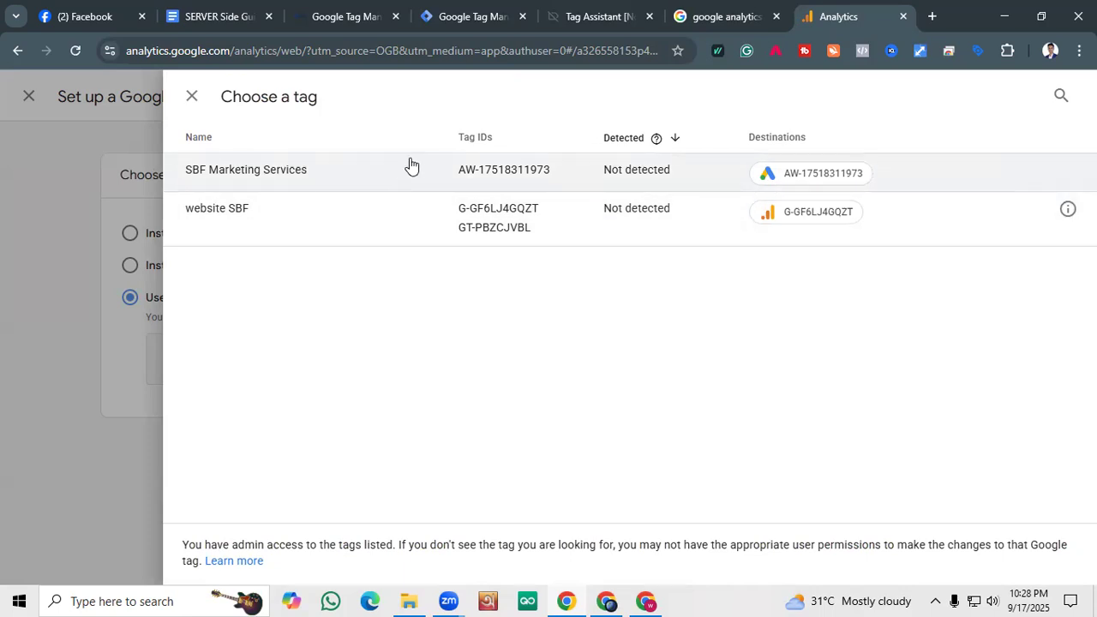
click(2, 283)
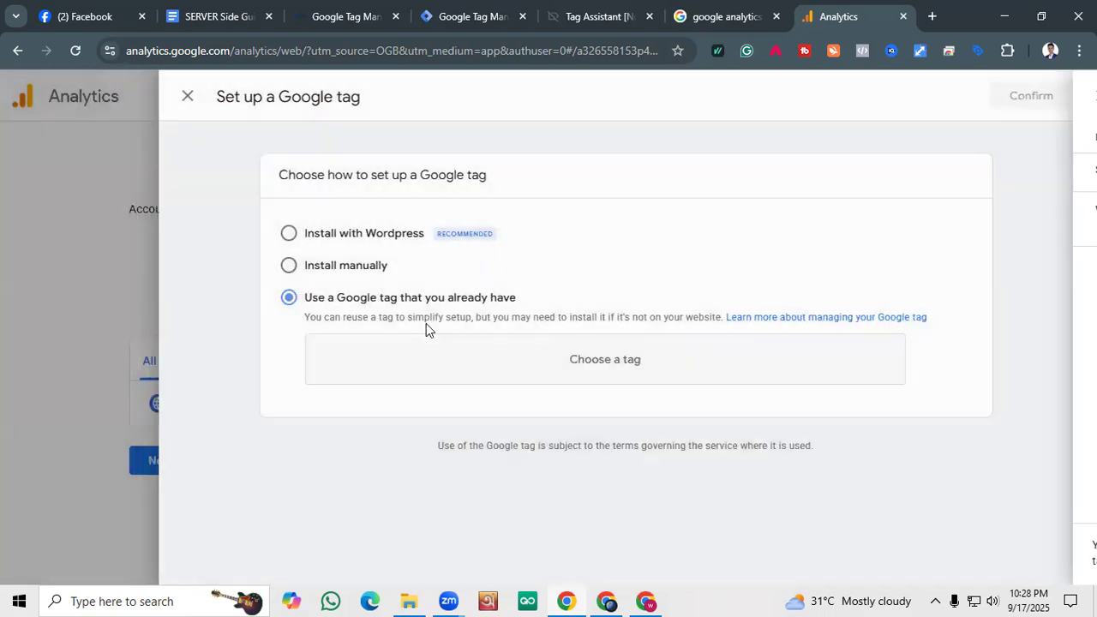
click(383, 269)
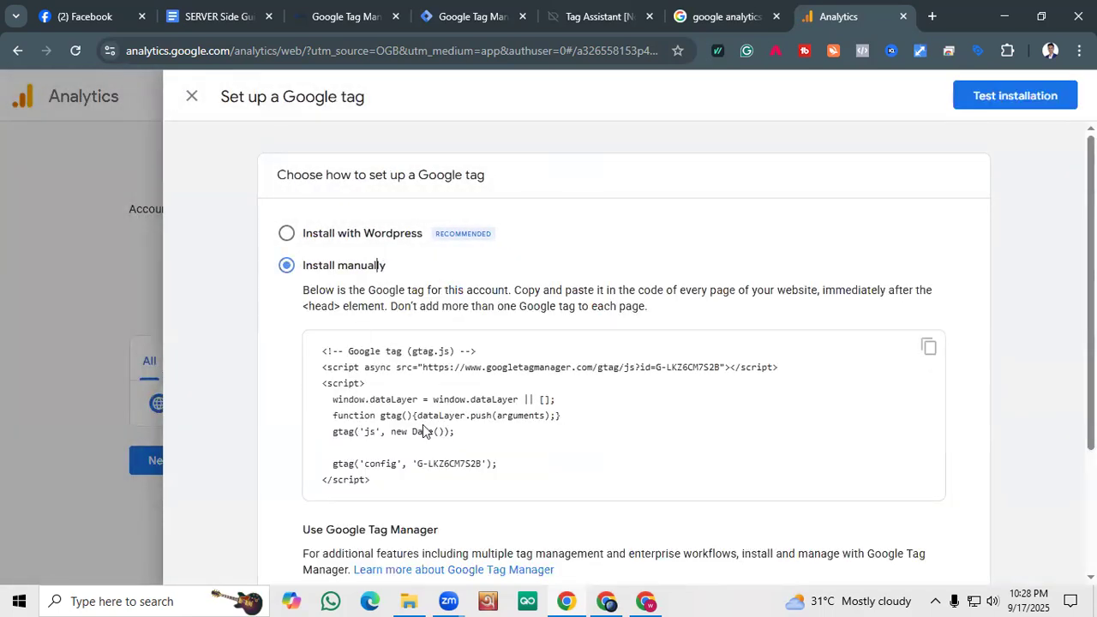
Switch to the Zenix Solution WordPress admin and open the plugin search on the Add Plugins page.
click(299, 7)
scroll(751, 208, down, 2)
scroll(29, 383, up, 4)
scroll(38, 403, down, 4)
scroll(52, 360, up, 3)
mouse_move(80, 313)
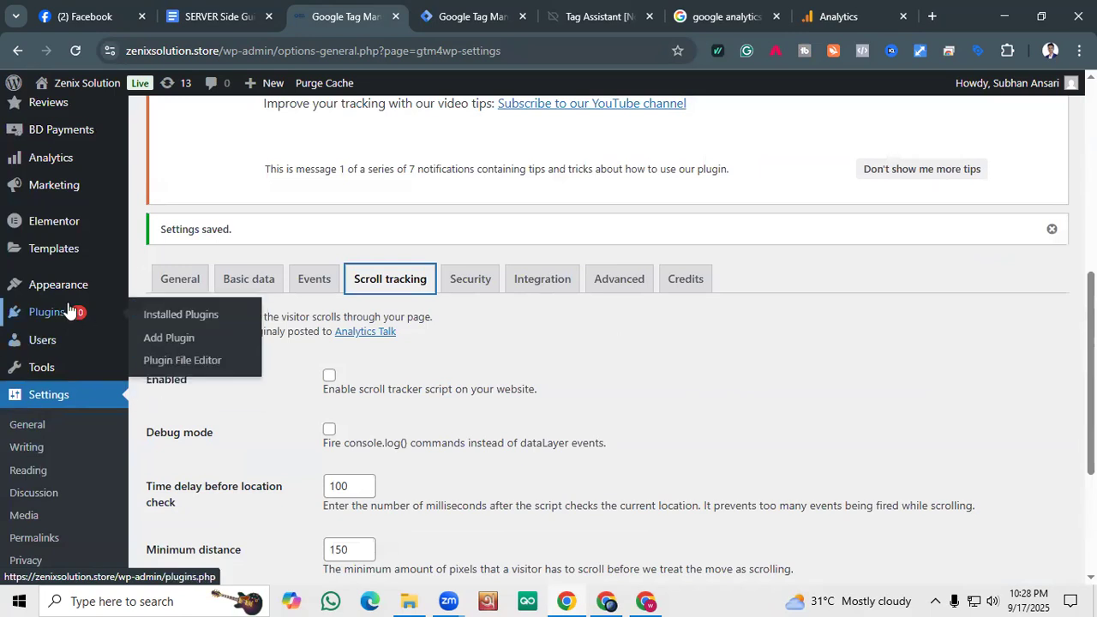
click(162, 335)
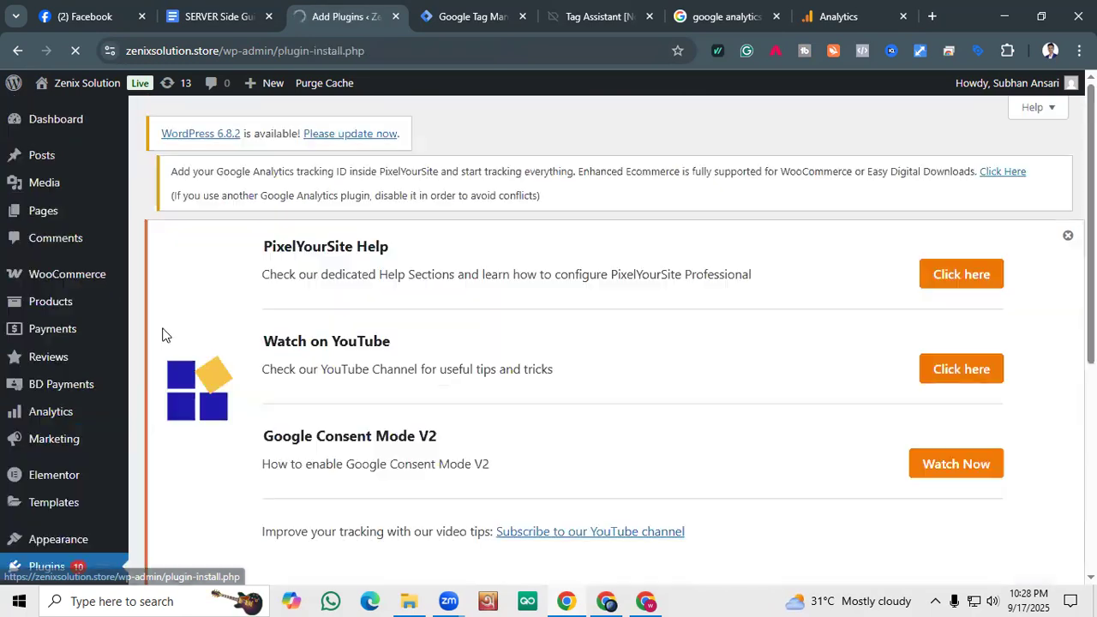
scroll(238, 212, down, 3)
scroll(474, 225, down, 3)
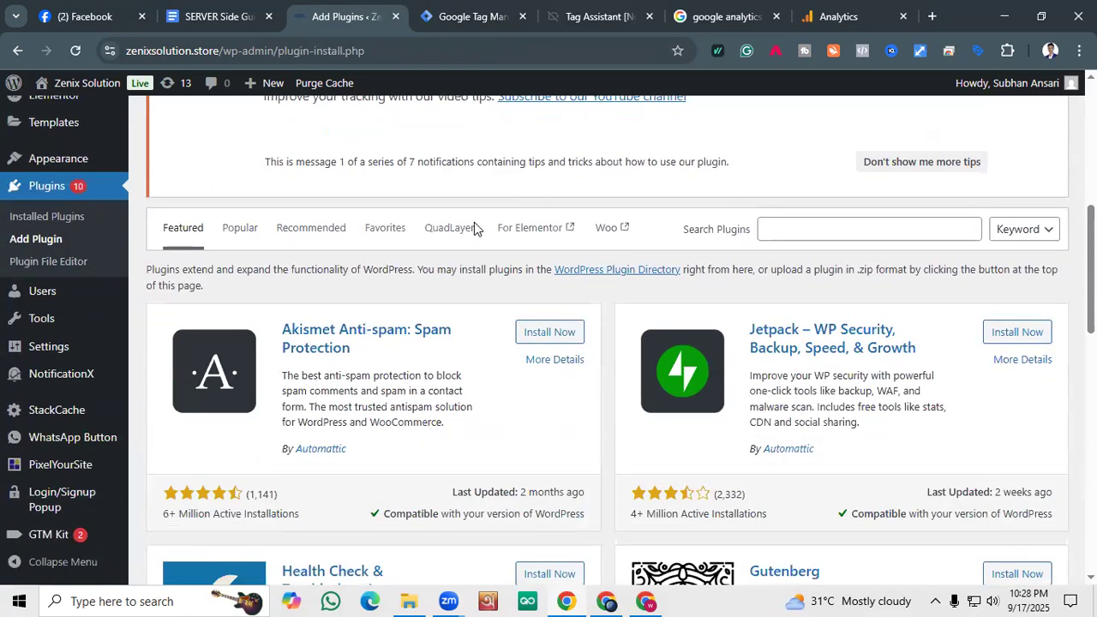
click(831, 229)
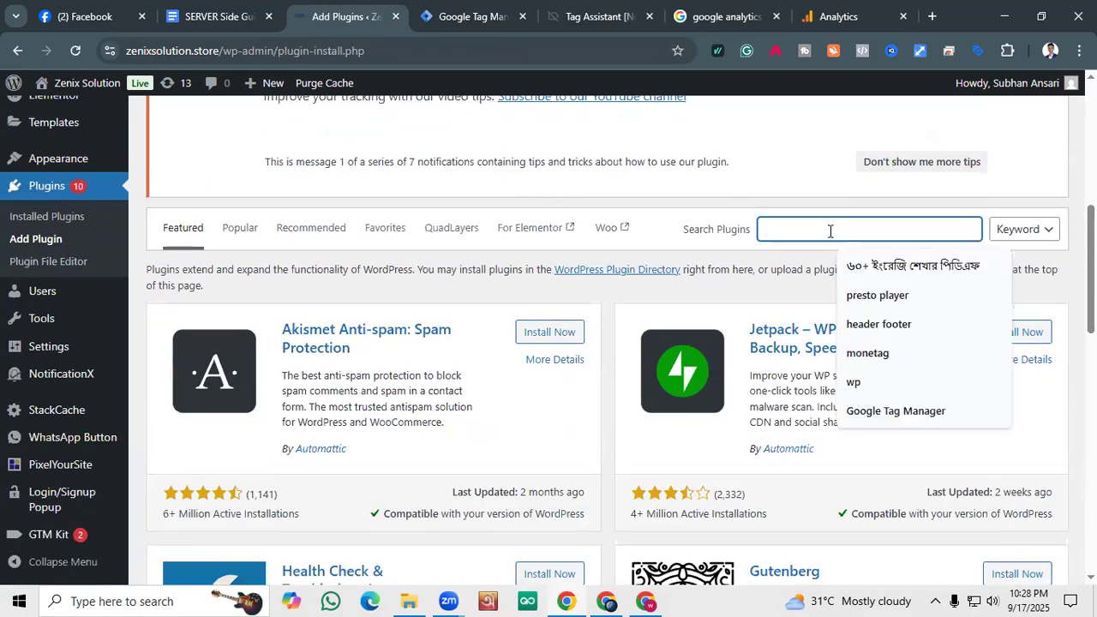
text(Google)
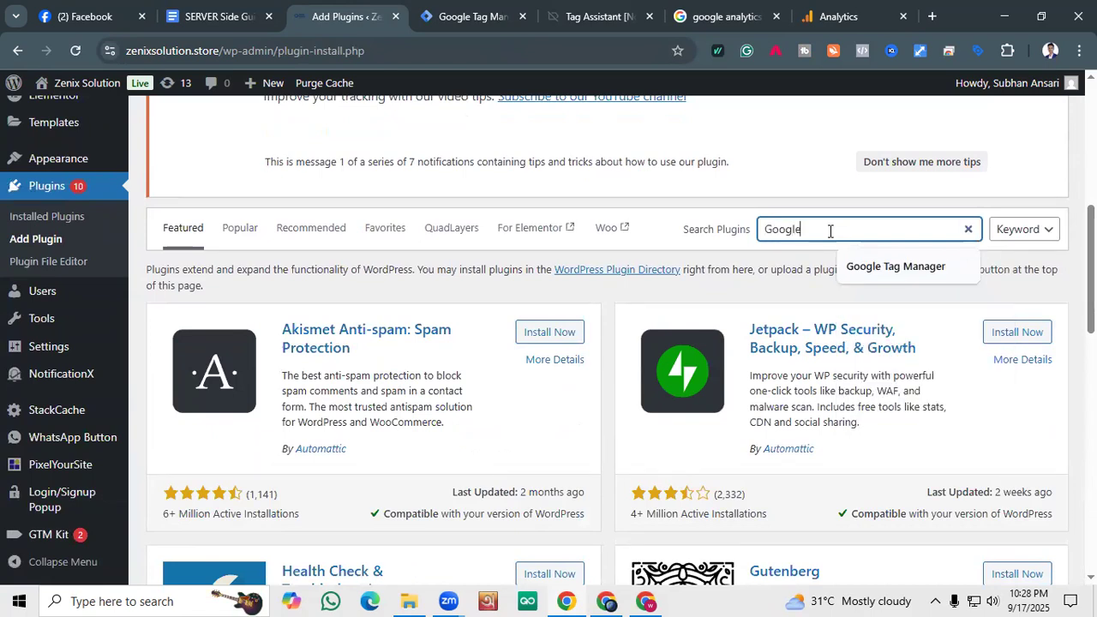
key(BackSpace)
key(BackSpace)
key(BackSpace)
key(BackSpace)
key(BackSpace)
key(BackSpace)
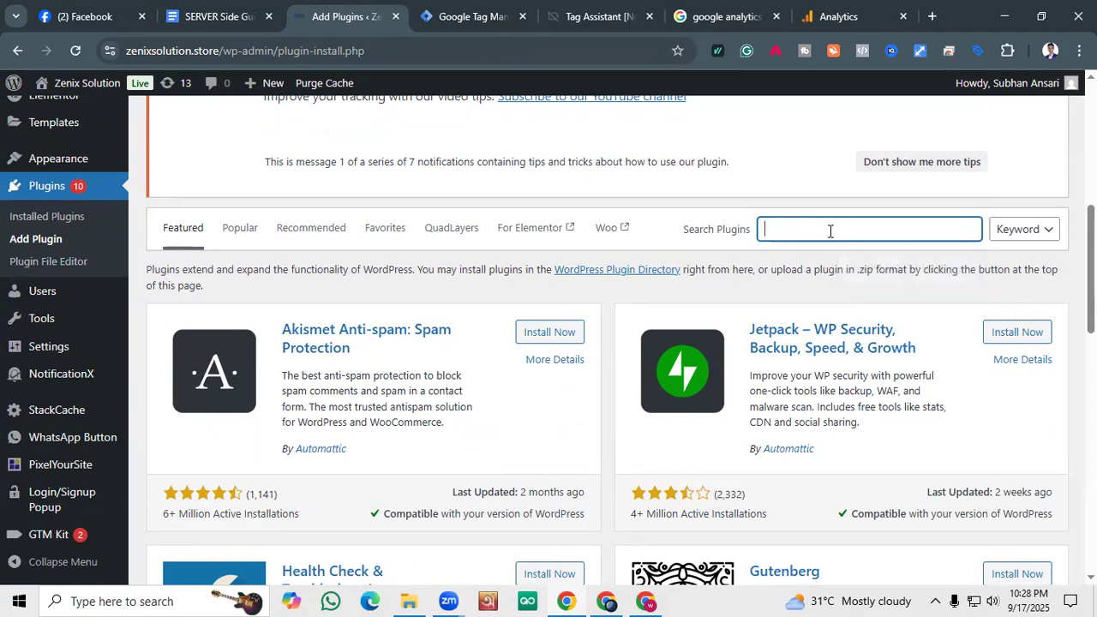
Search the WordPress plugins for "GA4" and examine the results for a suitable Google Analytics plugin.
text(GA4)
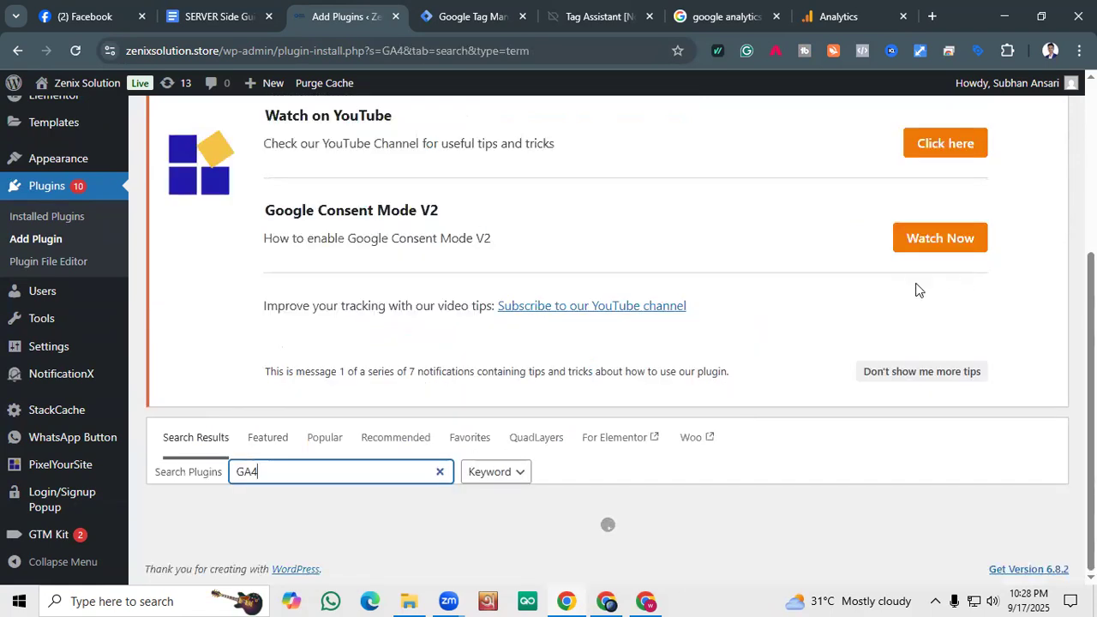
scroll(521, 463, down, 3)
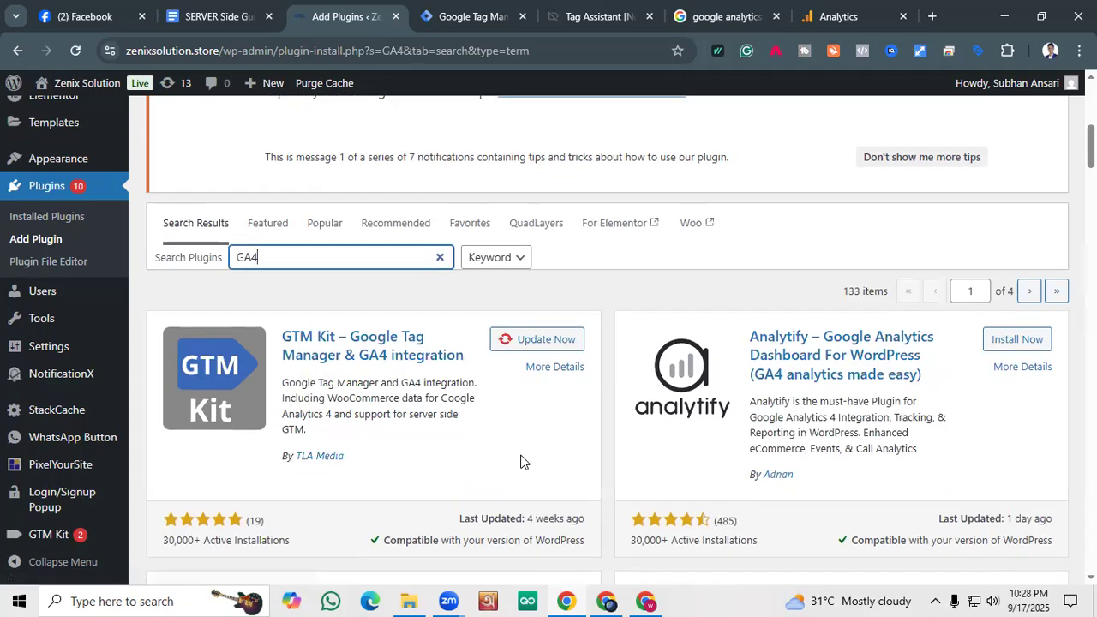
scroll(517, 556, down, 3)
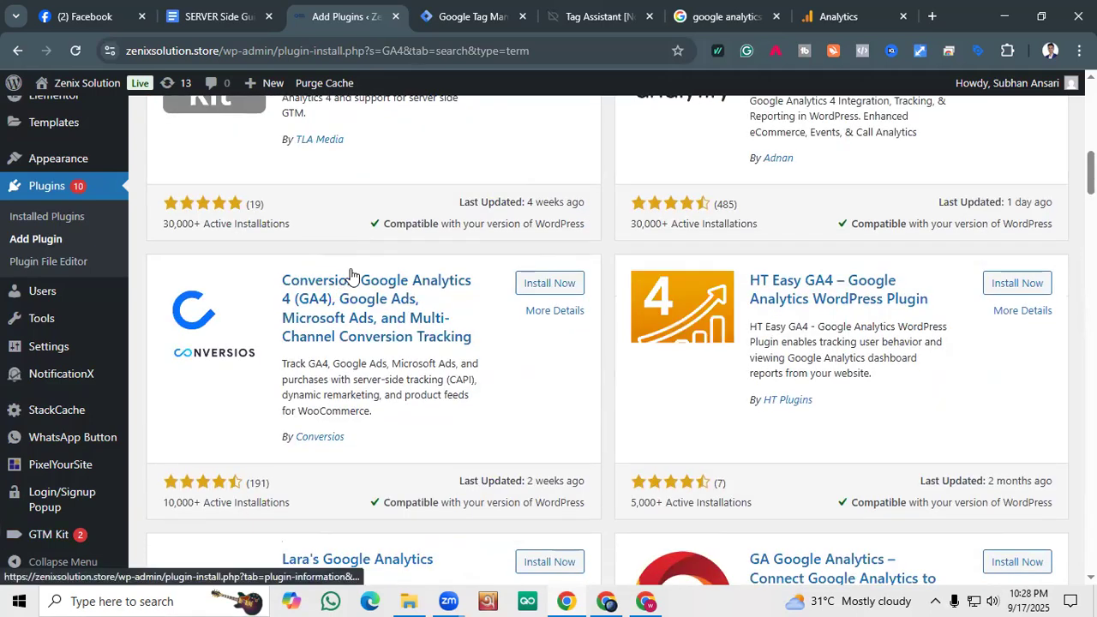
scroll(350, 274, down, 5)
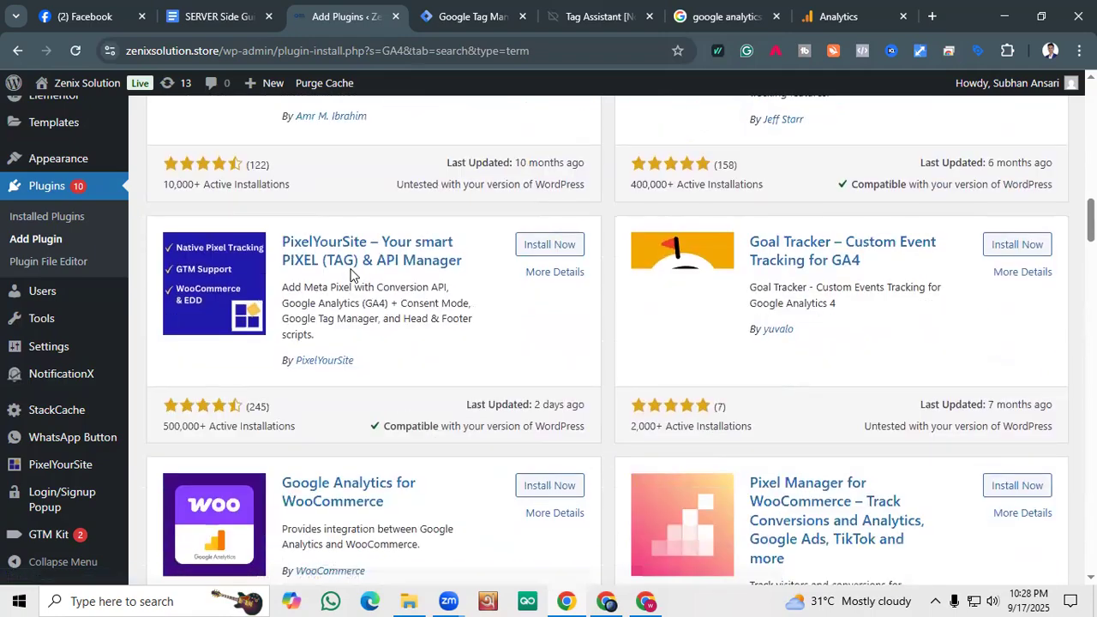
scroll(352, 276, up, 4)
scroll(352, 282, up, 6)
scroll(331, 314, down, 5)
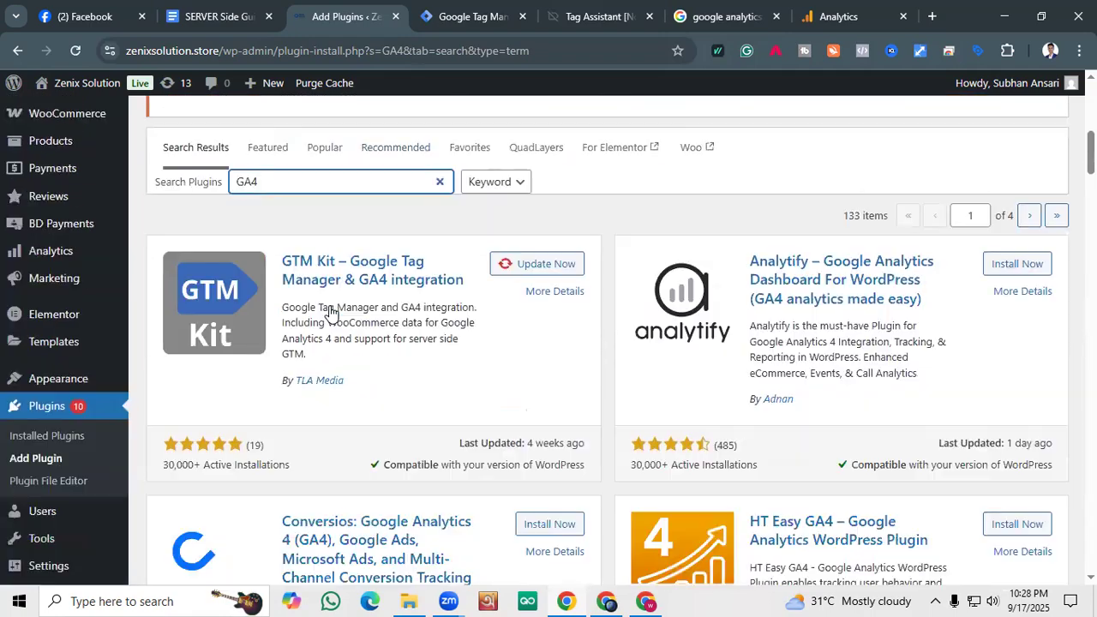
scroll(592, 310, down, 2)
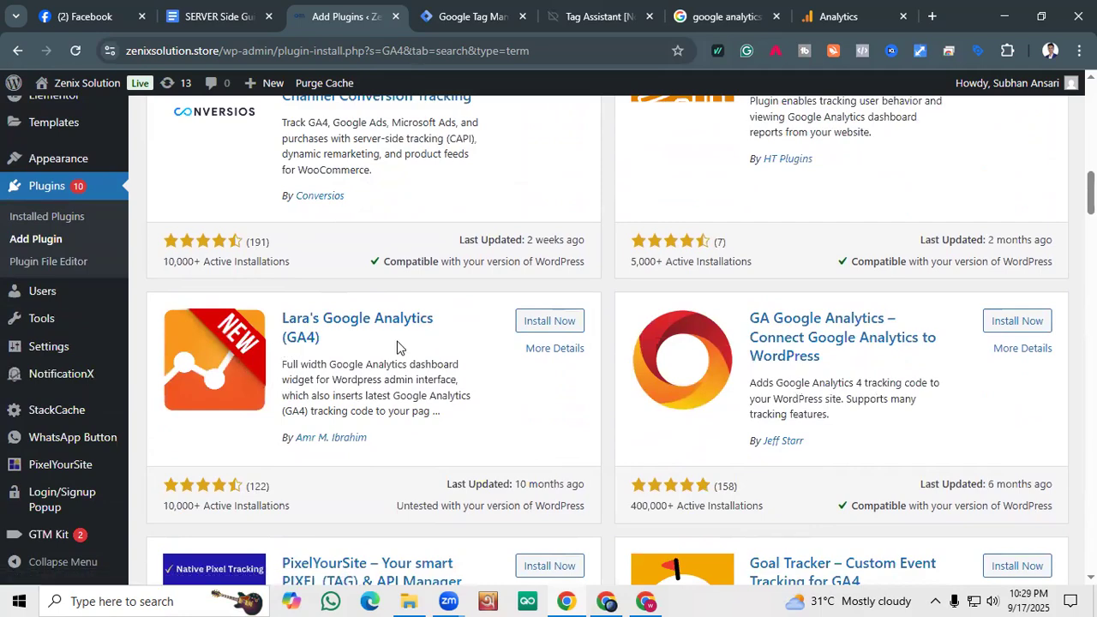
scroll(390, 347, down, 6)
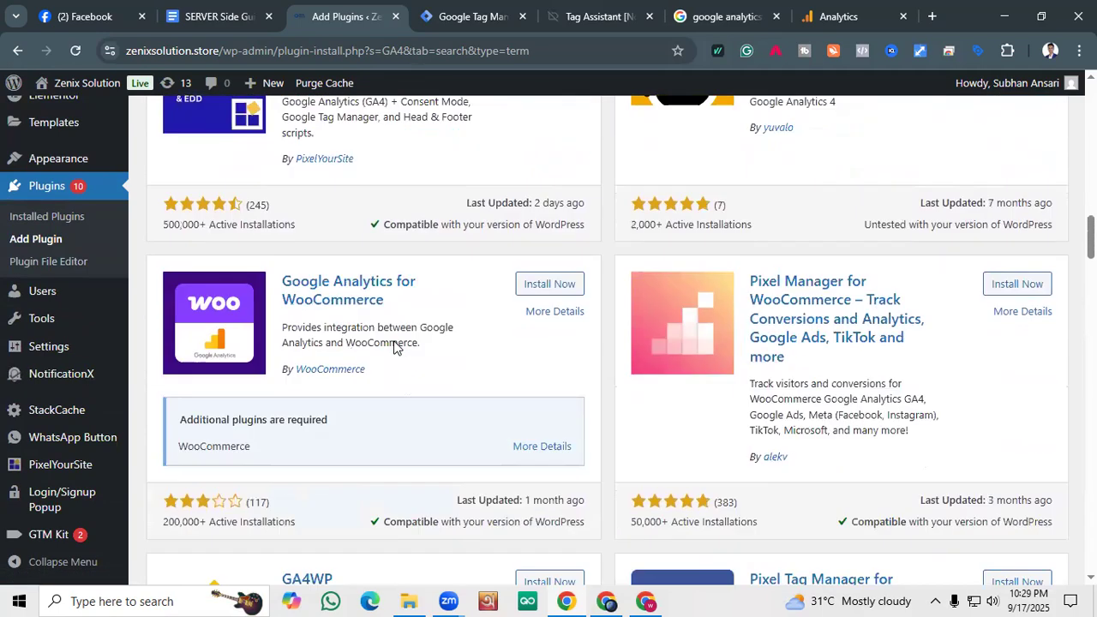
scroll(374, 347, up, 14)
scroll(411, 317, down, 2)
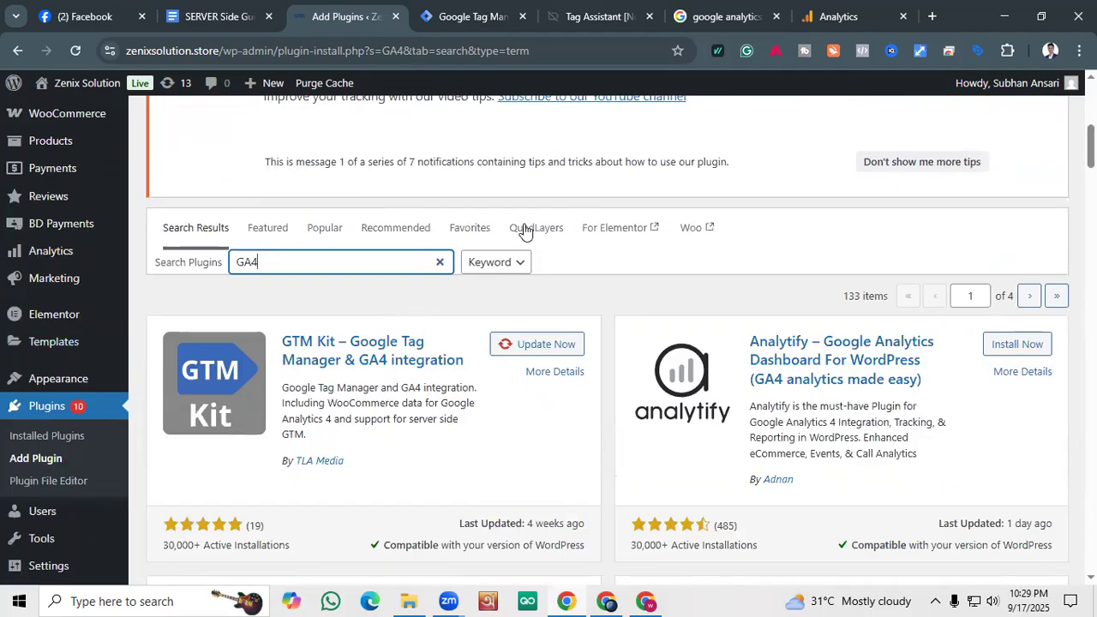
scroll(391, 363, down, 15)
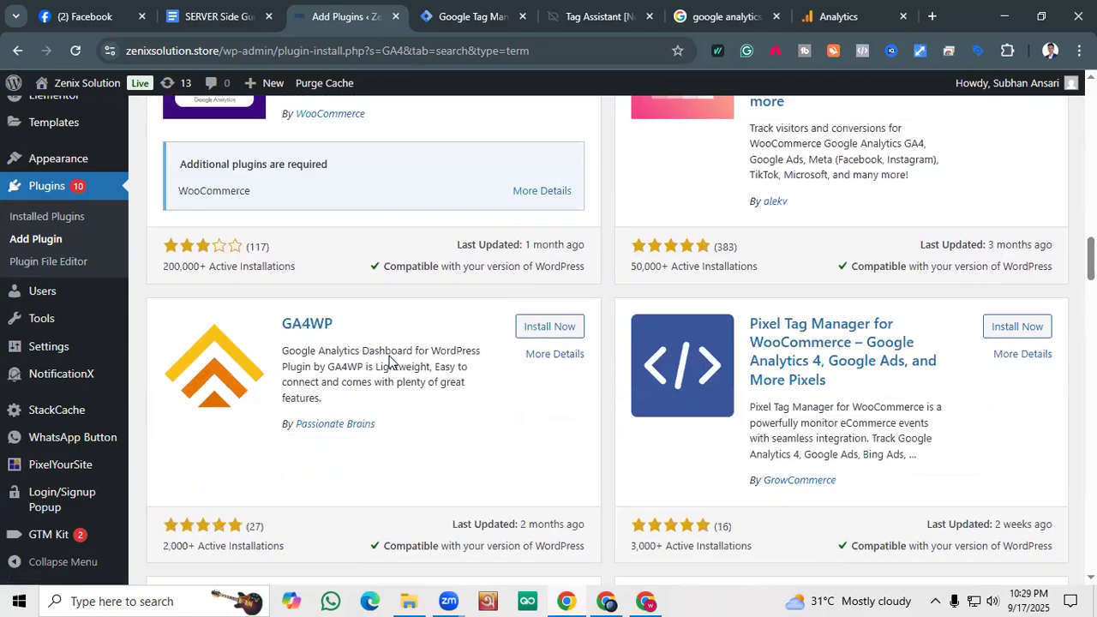
scroll(388, 362, down, 1)
scroll(387, 362, up, 2)
scroll(395, 355, down, 3)
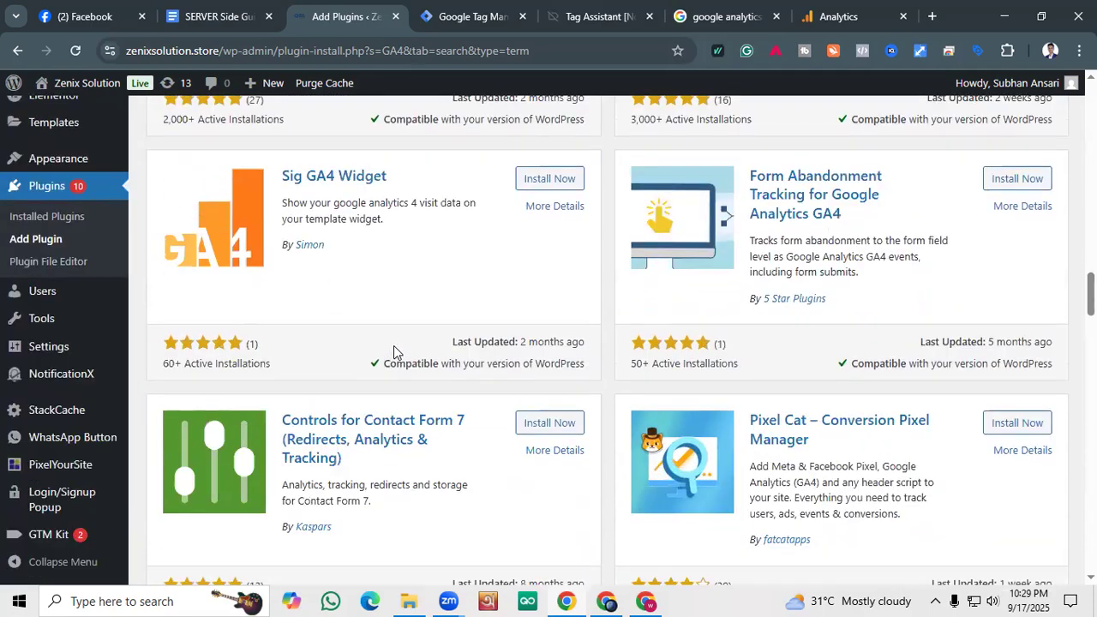
scroll(467, 304, up, 20)
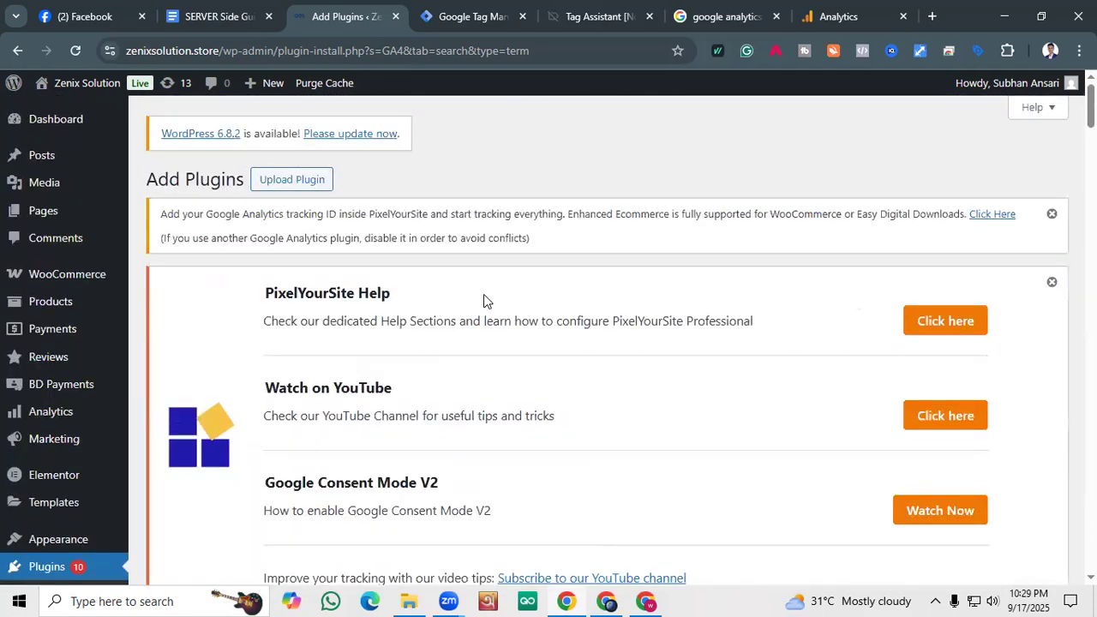
scroll(705, 311, down, 4)
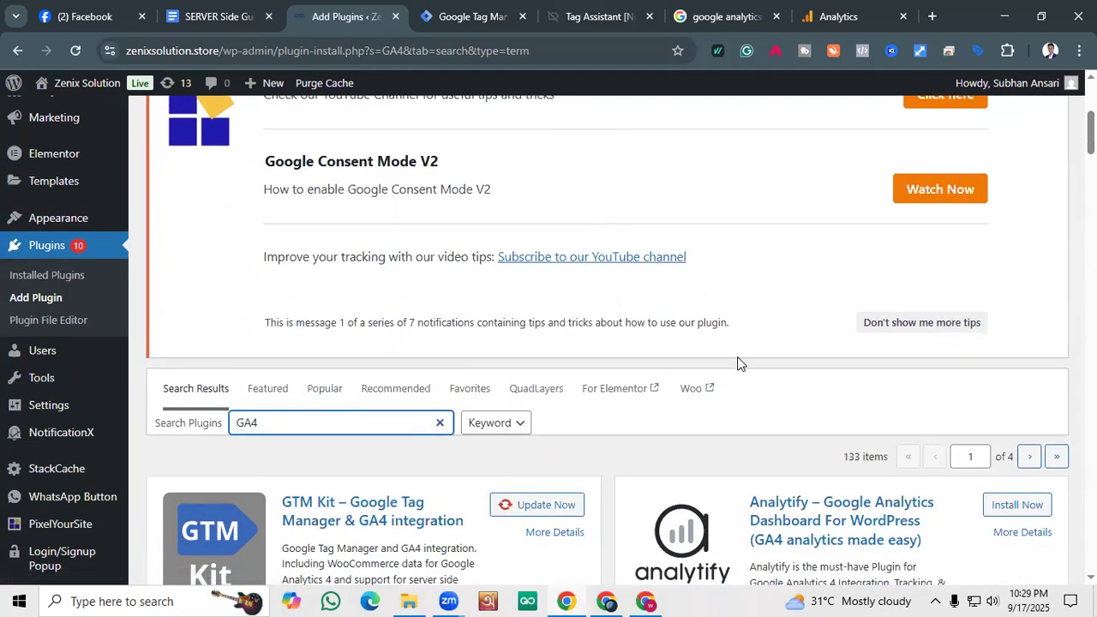
scroll(739, 359, down, 2)
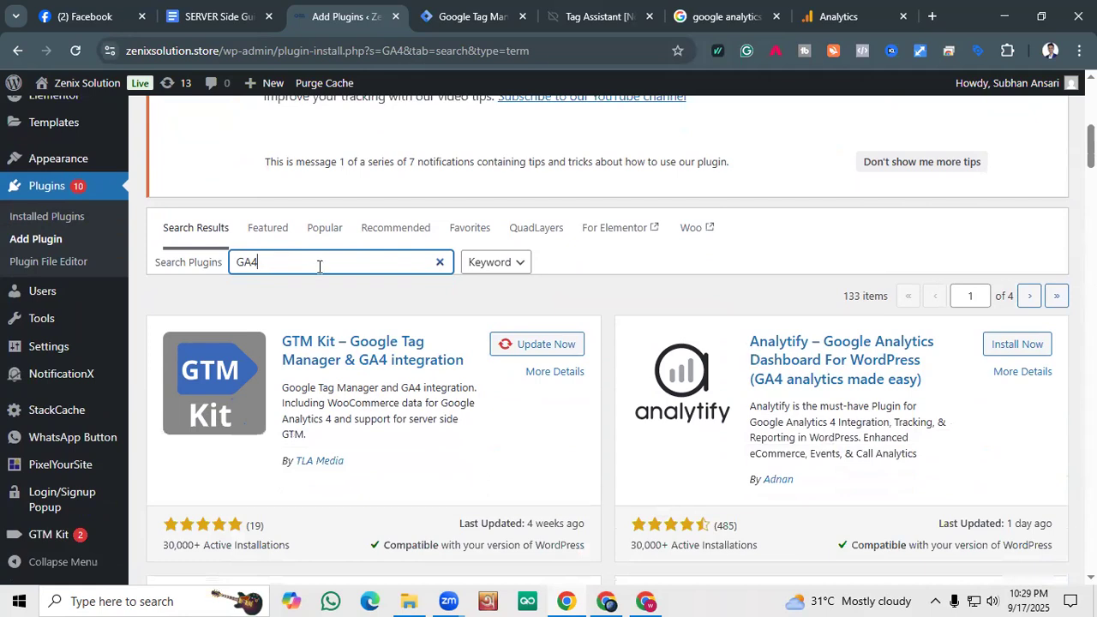
Search the WordPress plugins for "Google Analytics" instead of "GA4".
key(BackSpace)
key(BackSpace)
key(BackSpace)
text(Goo)
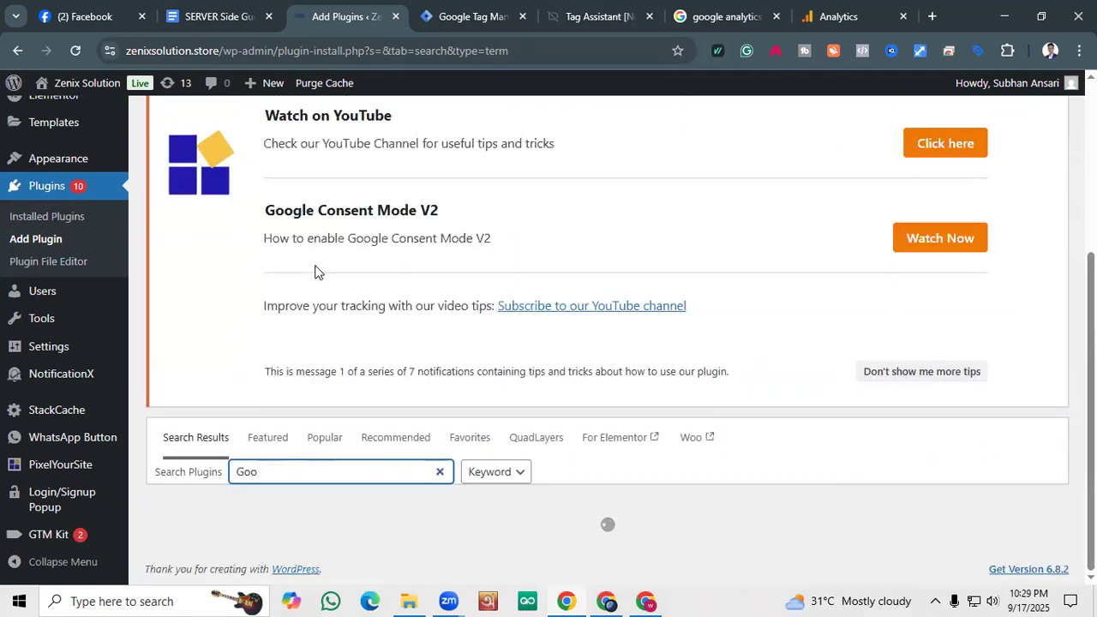
text(gle Analytics)
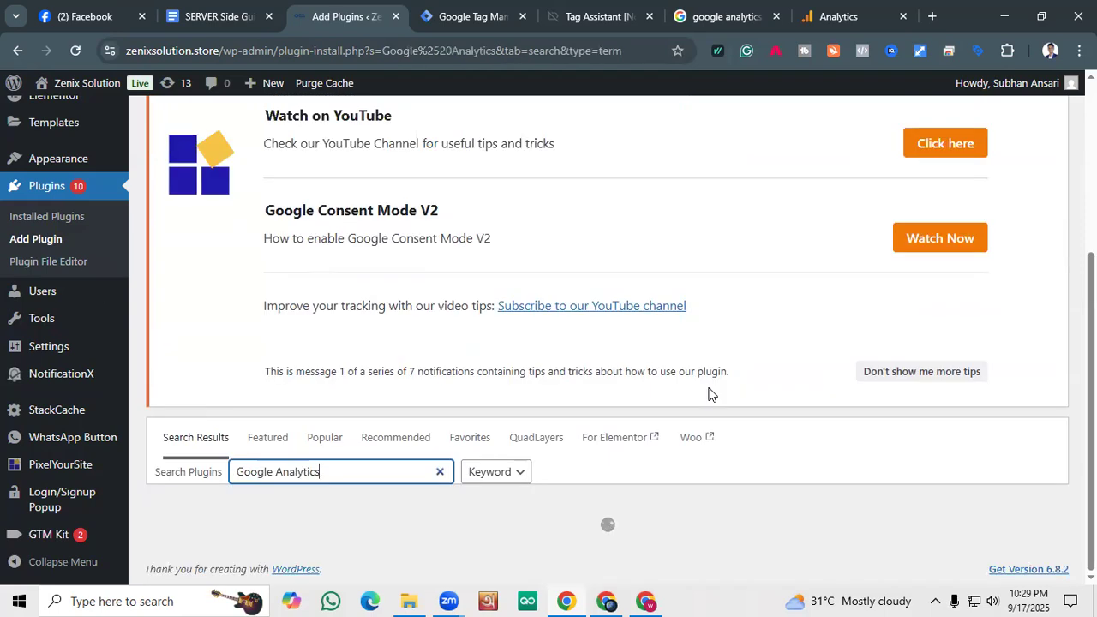
Find the HT Easy GA4 – Google Analytics WordPress Plugin in the search results and install it.
scroll(657, 355, down, 3)
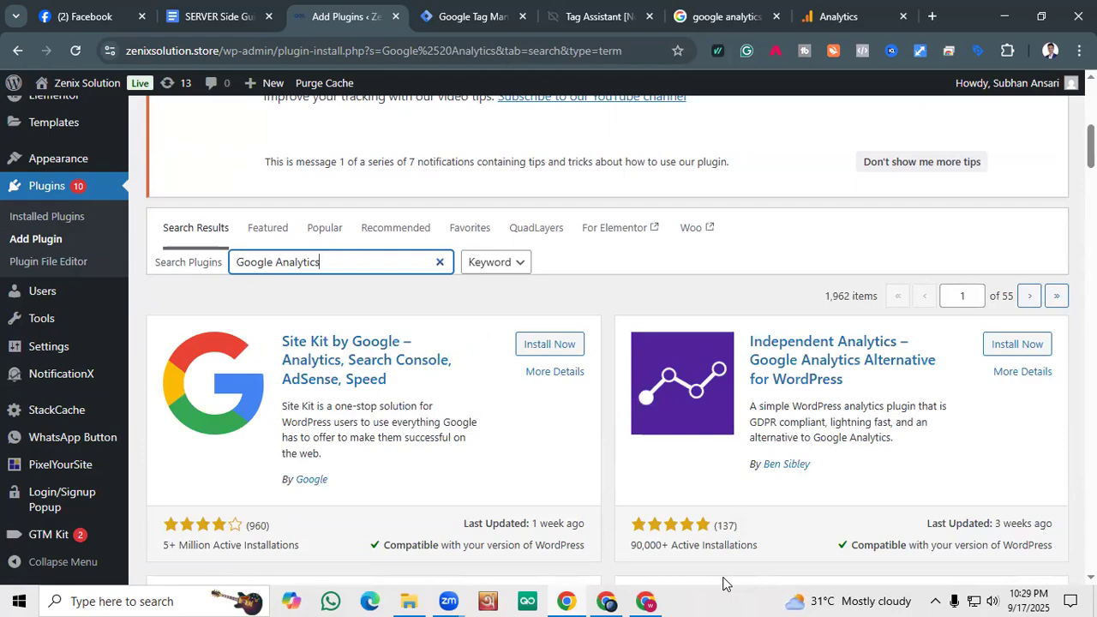
scroll(521, 327, down, 2)
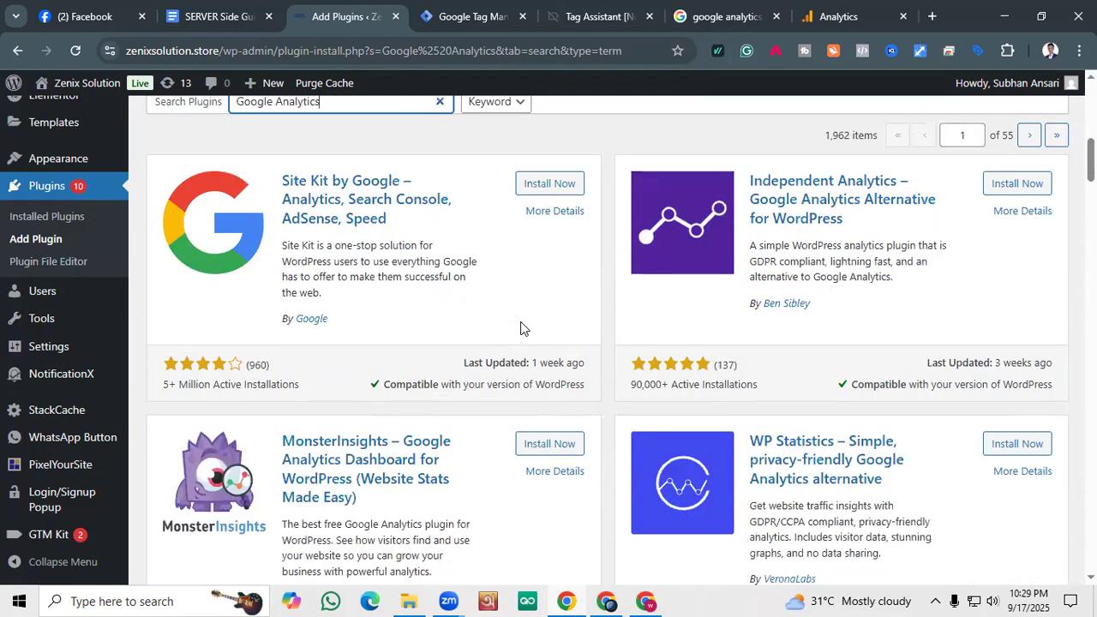
scroll(516, 333, down, 10)
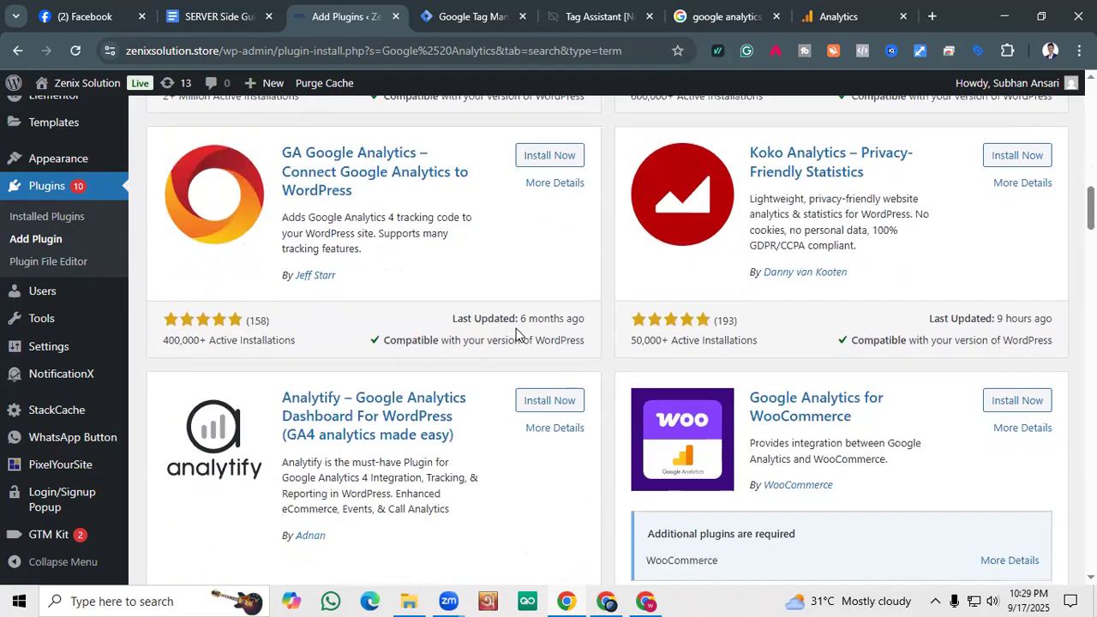
scroll(512, 334, down, 10)
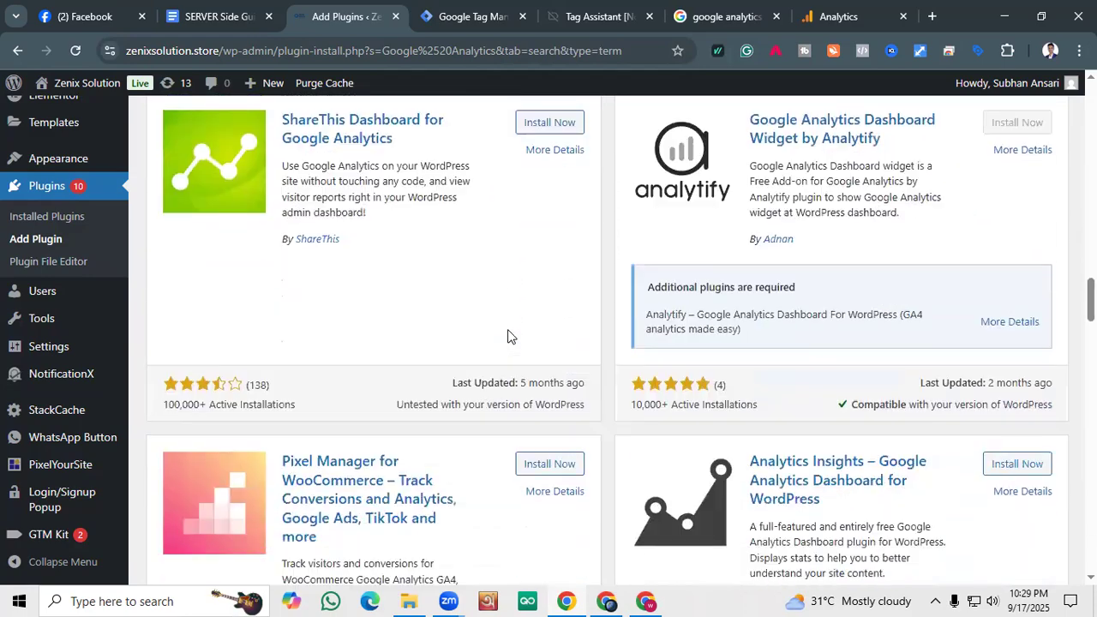
scroll(507, 336, down, 12)
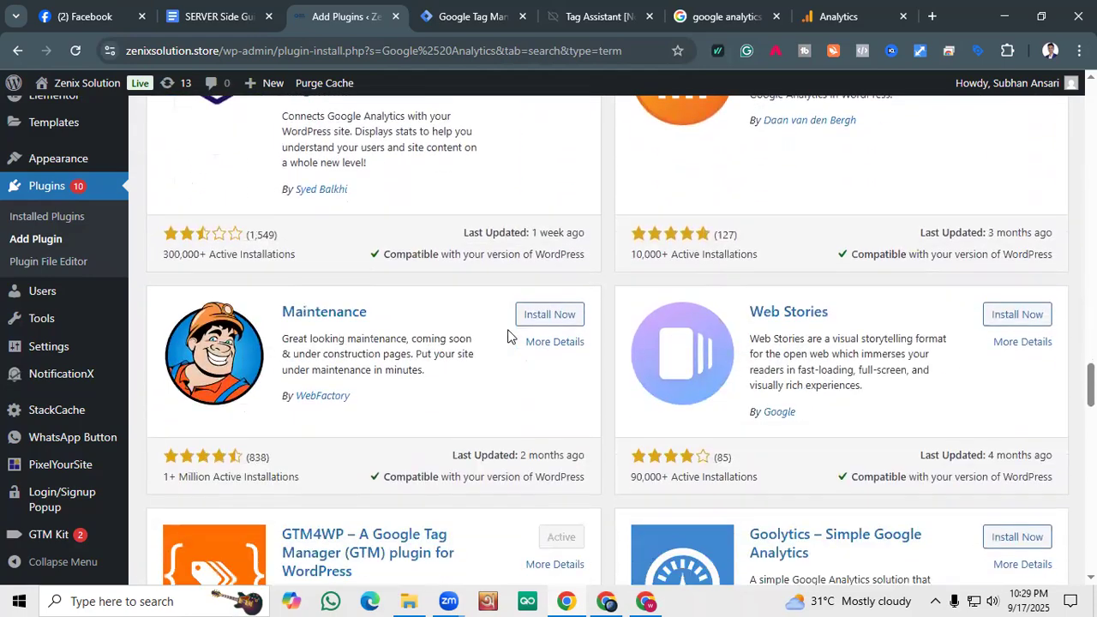
scroll(507, 336, down, 1)
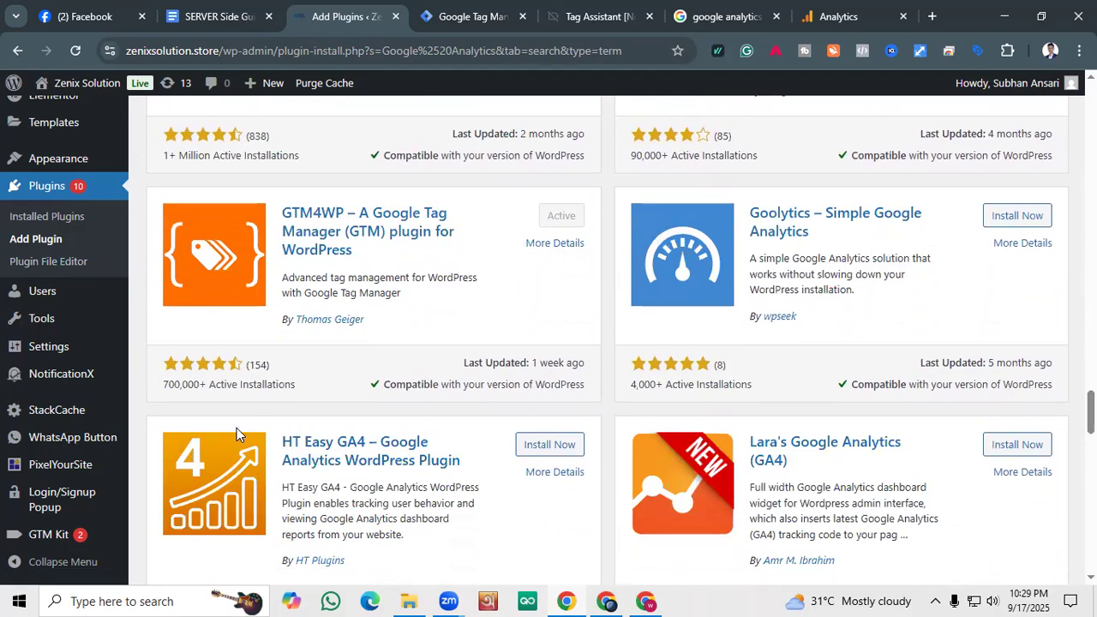
scroll(326, 403, down, 1)
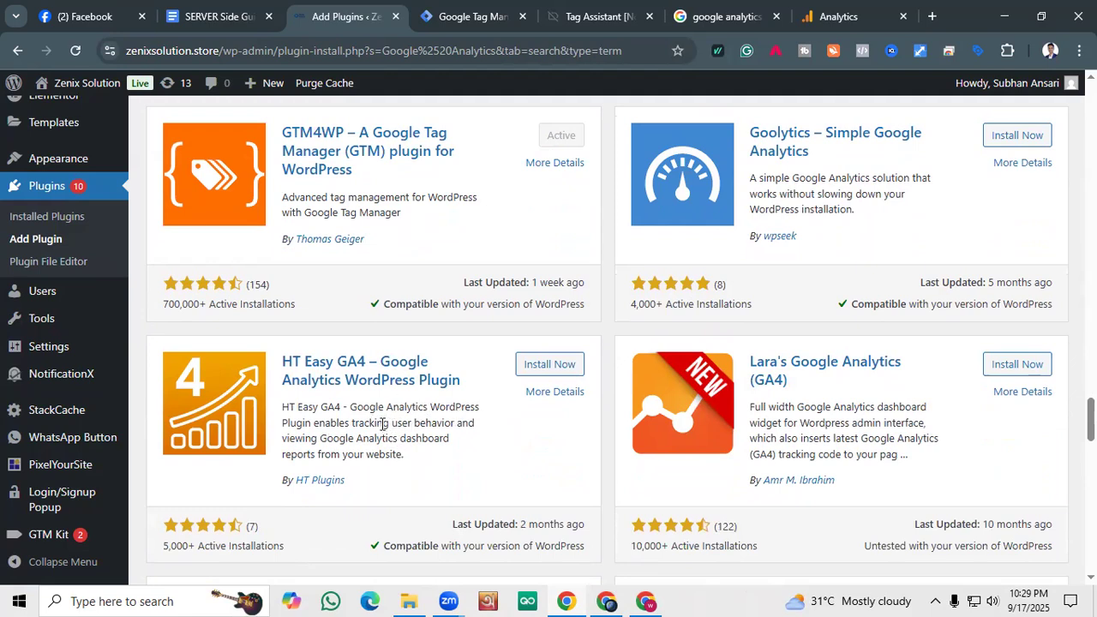
scroll(464, 344, down, 2)
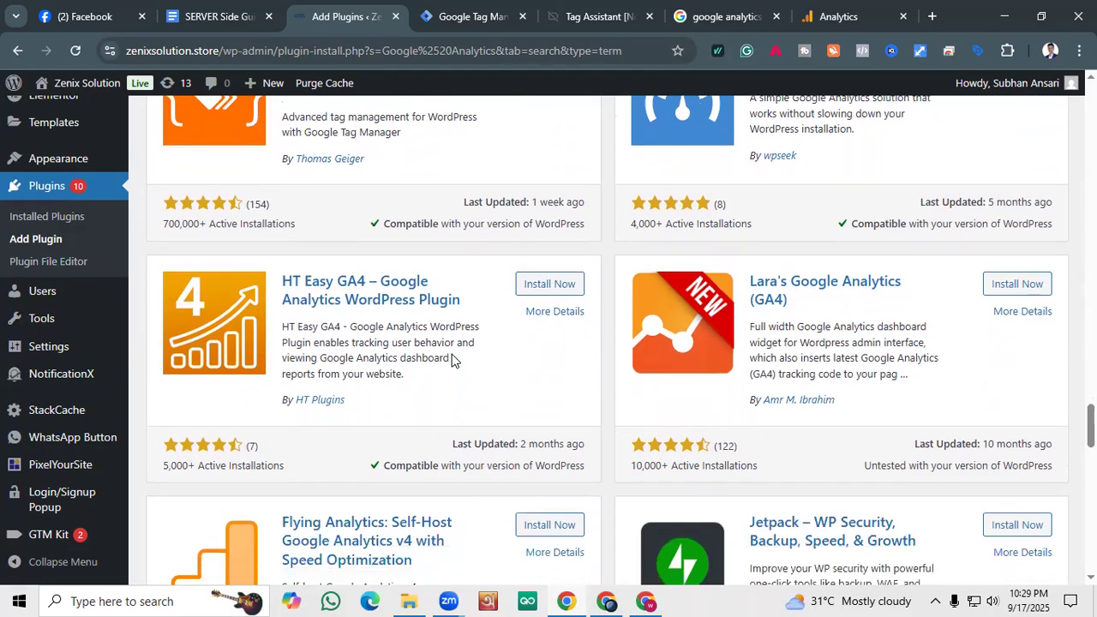
scroll(450, 358, up, 1)
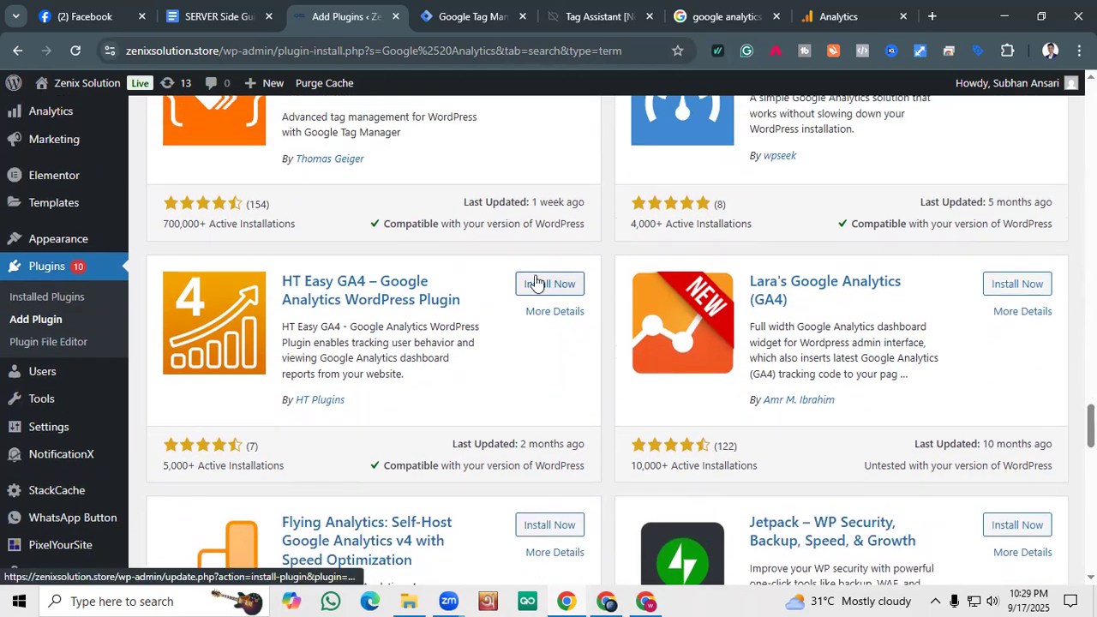
click(535, 283)
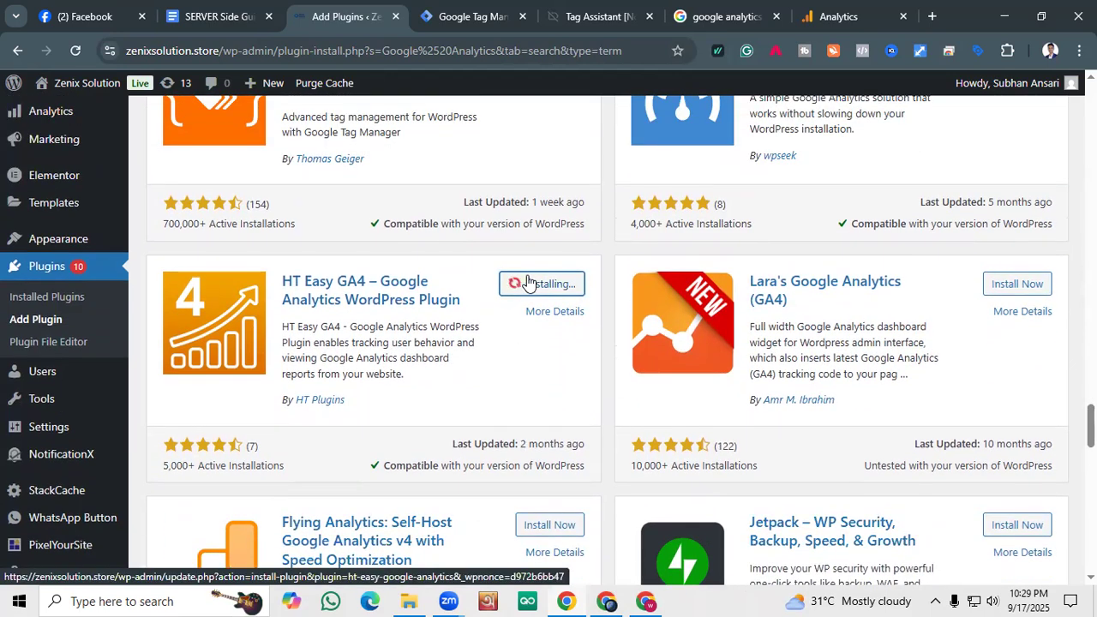
scroll(519, 272, down, 2)
scroll(510, 264, up, 2)
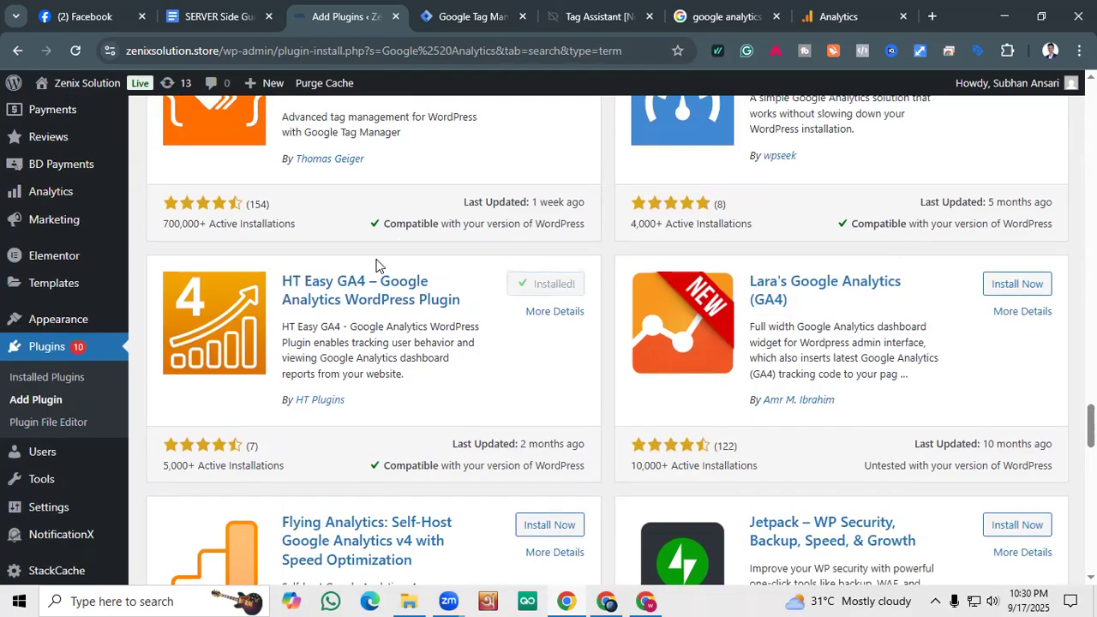
Activate the newly installed HT Easy GA4 plugin.
scroll(377, 266, up, 1)
scroll(387, 257, up, 1)
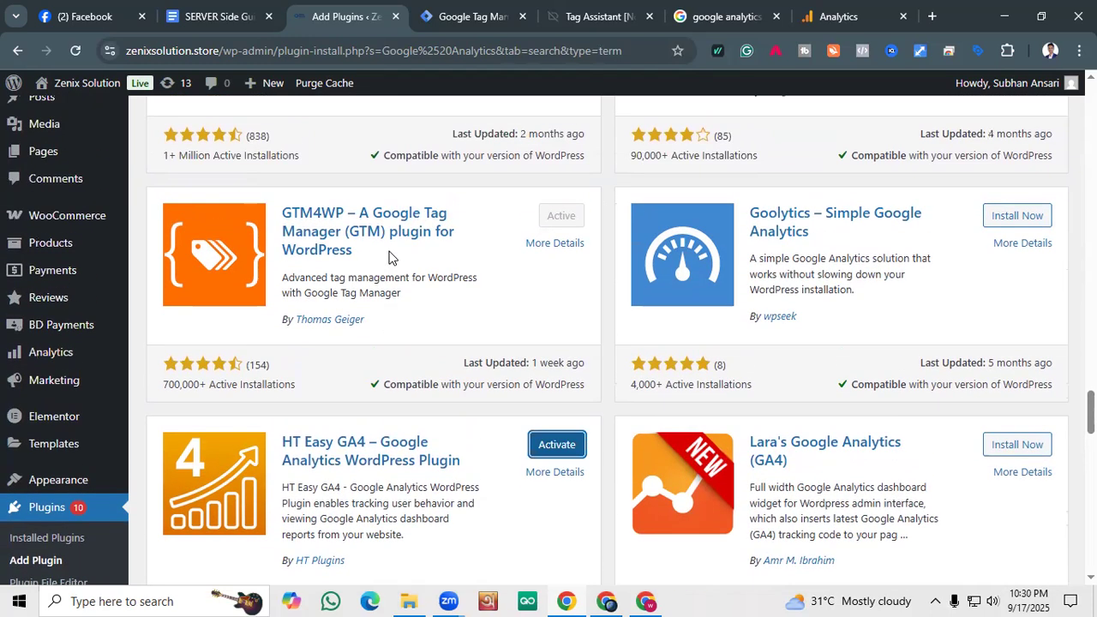
click(540, 447)
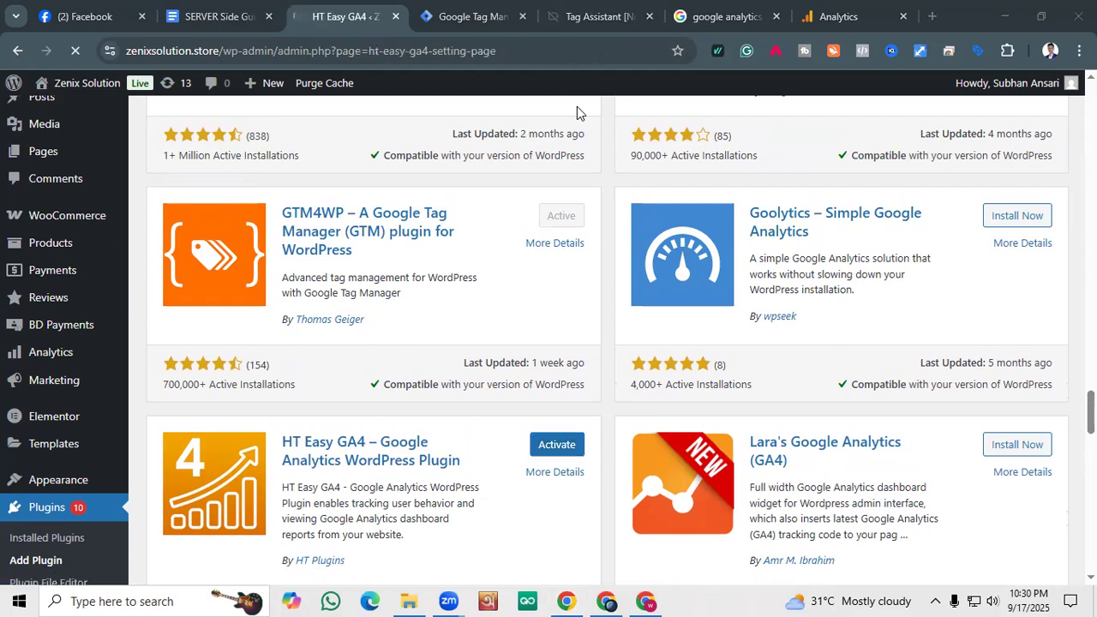
Review the Tag Manager and Google Analytics items under Step - 01 in the SERVER Side Guide, and check the Zenix Solution containers in Google Tag Manager.
click(207, 16)
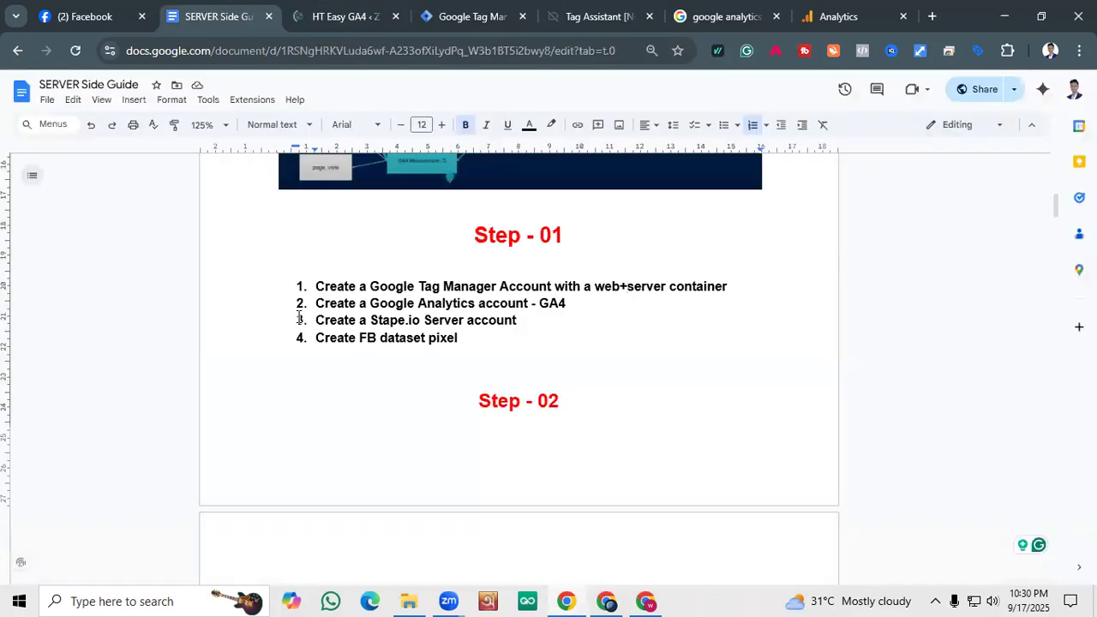
drag(316, 286, 727, 286)
click(589, 310)
drag(564, 304, 317, 305)
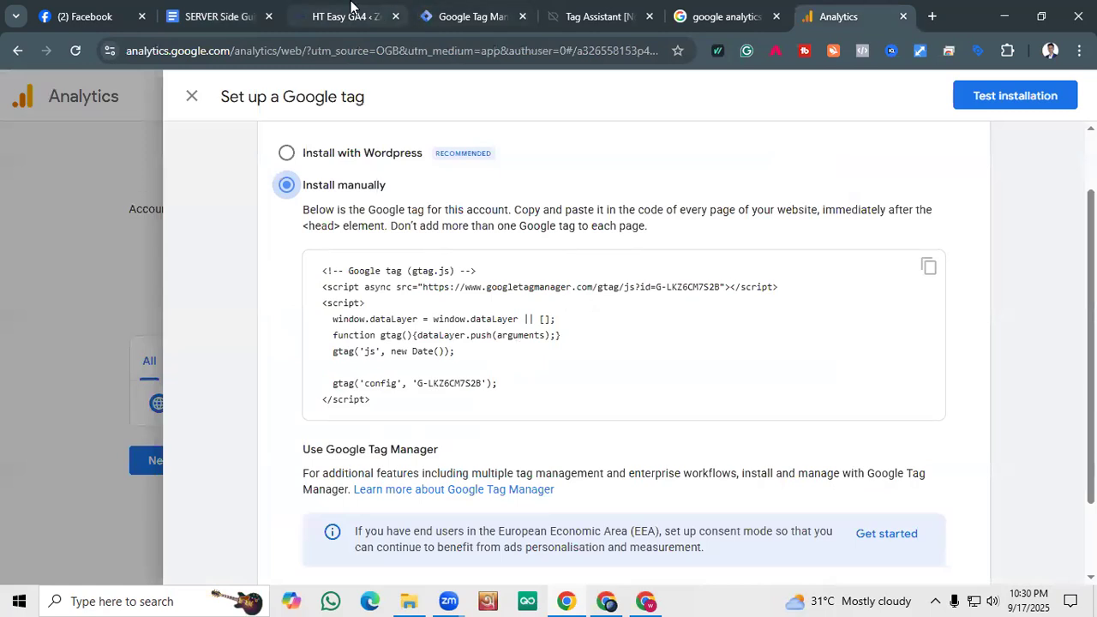
click(421, 7)
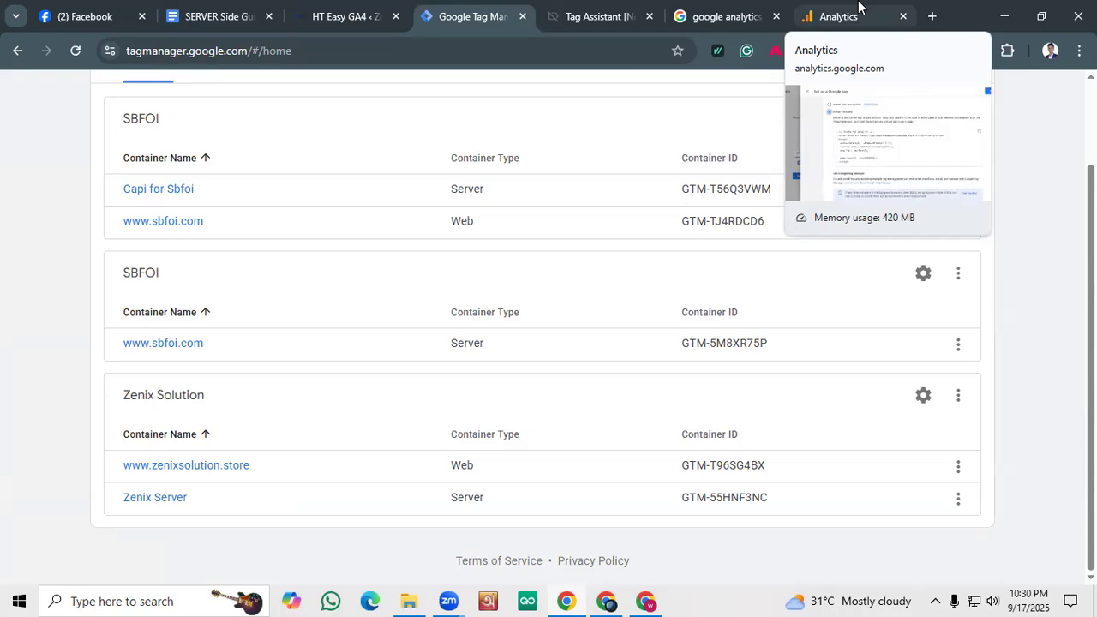
Return to the HT Easy GA4 settings page in WordPress, dismissing the PRO trial offer, and review the General options.
click(343, 16)
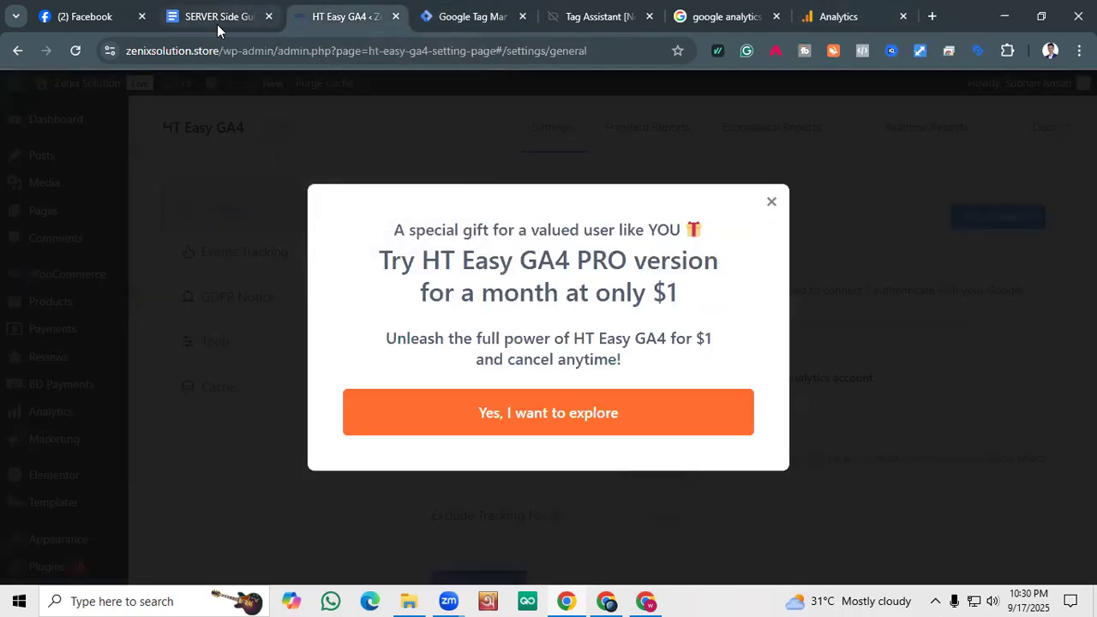
click(771, 203)
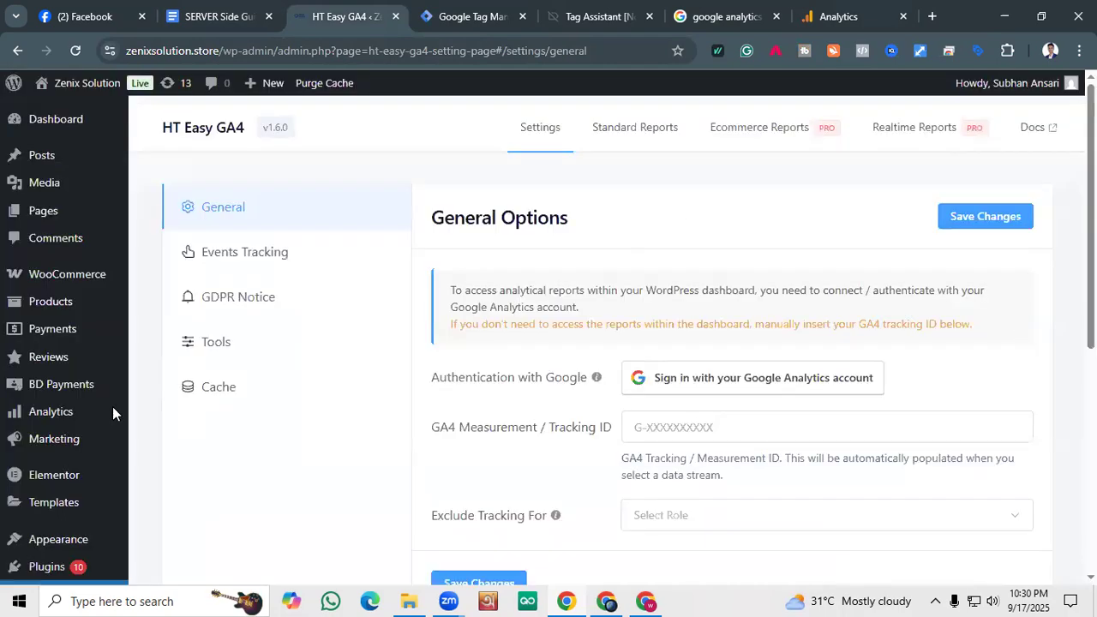
scroll(329, 363, down, 2)
scroll(474, 323, up, 1)
scroll(453, 341, up, 1)
scroll(428, 351, down, 5)
scroll(394, 372, up, 5)
scroll(60, 386, down, 2)
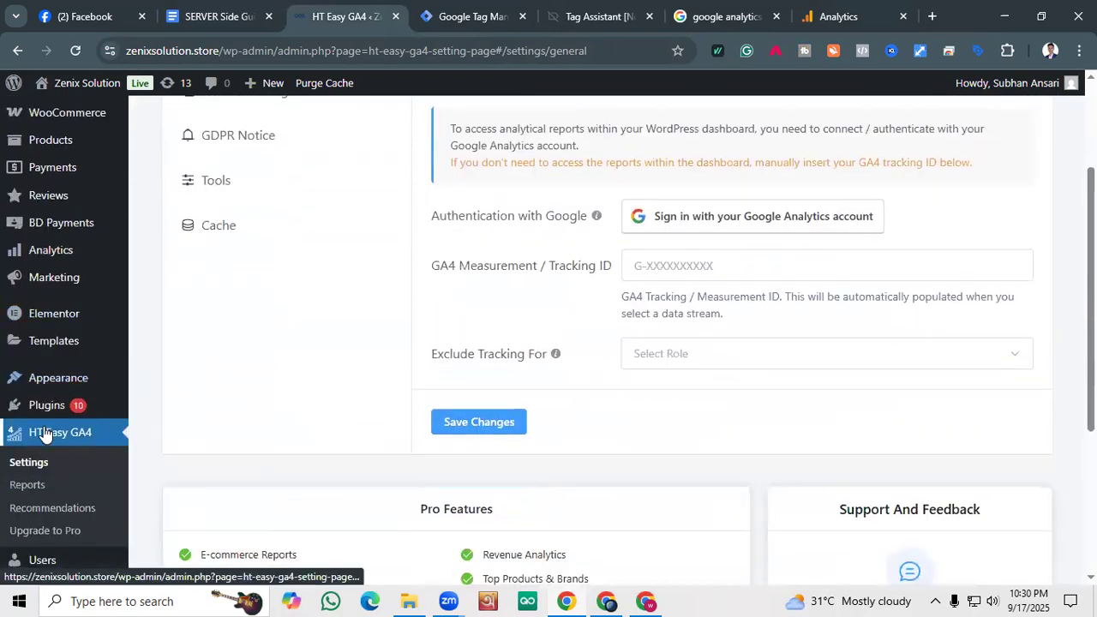
Open the GTM Kit Integrations page in the WordPress admin and review the listed integrations.
scroll(51, 428, down, 1)
scroll(68, 452, up, 2)
scroll(52, 394, down, 1)
mouse_move(43, 341)
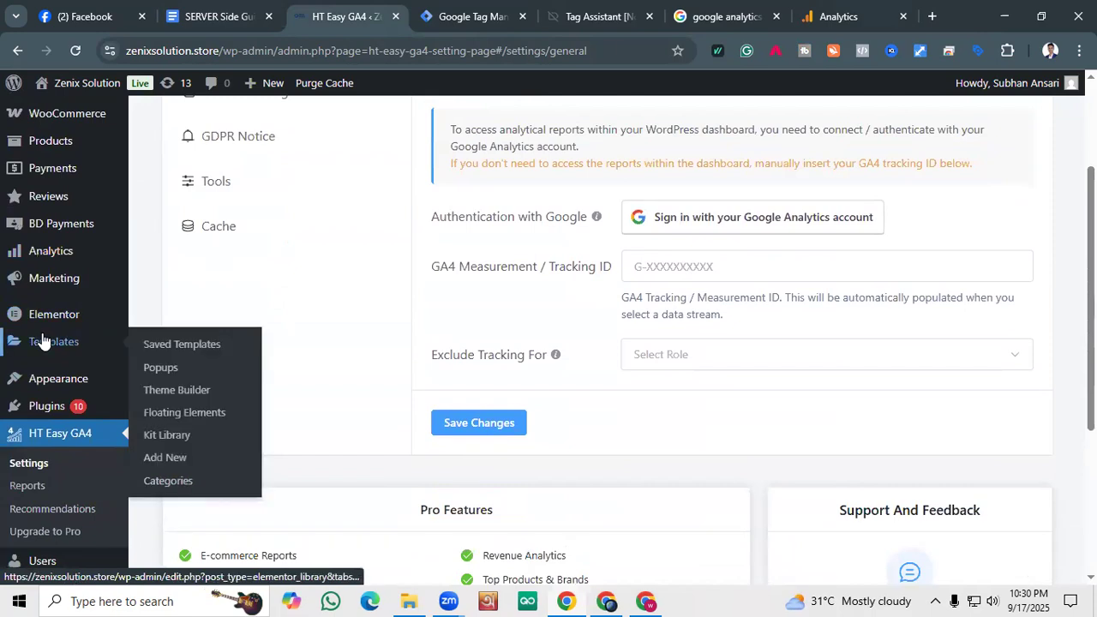
scroll(43, 341, up, 2)
scroll(52, 354, down, 5)
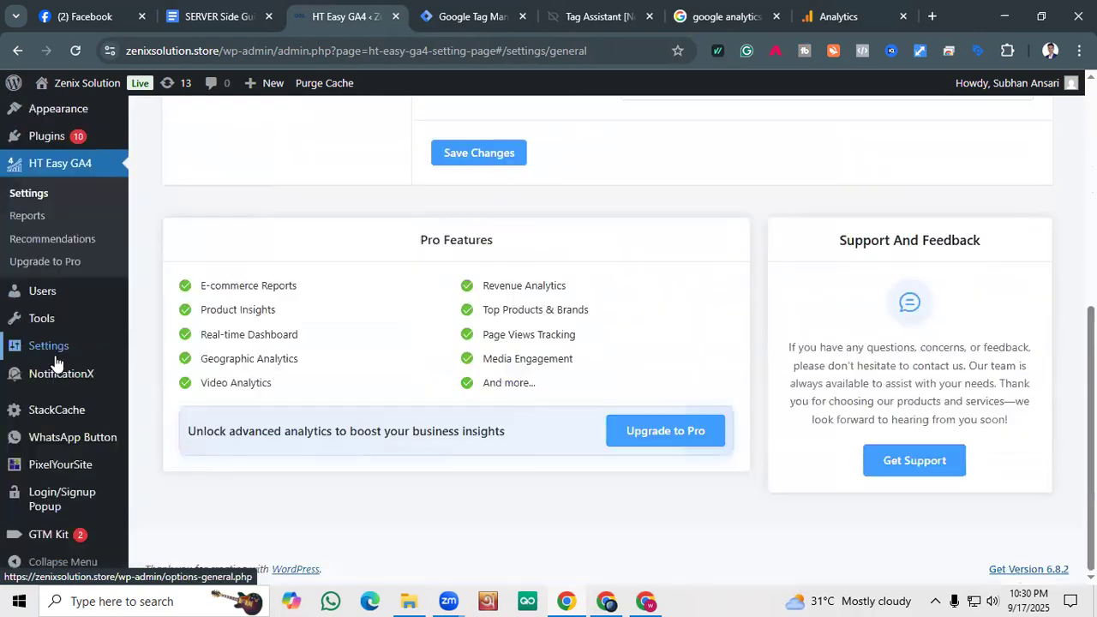
mouse_move(70, 532)
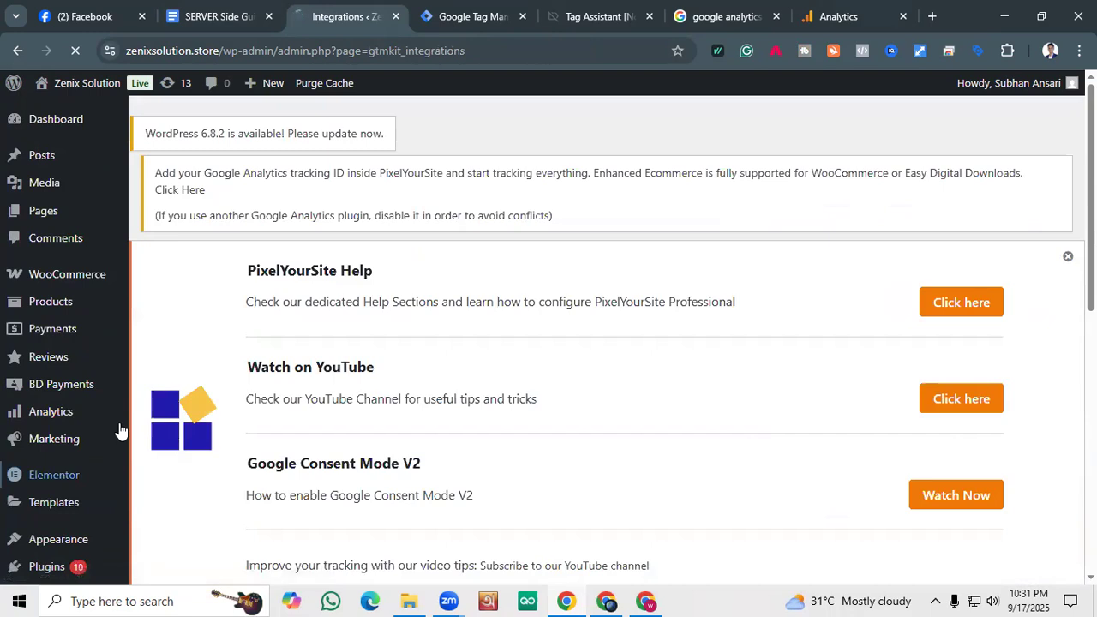
scroll(498, 319, down, 4)
scroll(480, 320, down, 3)
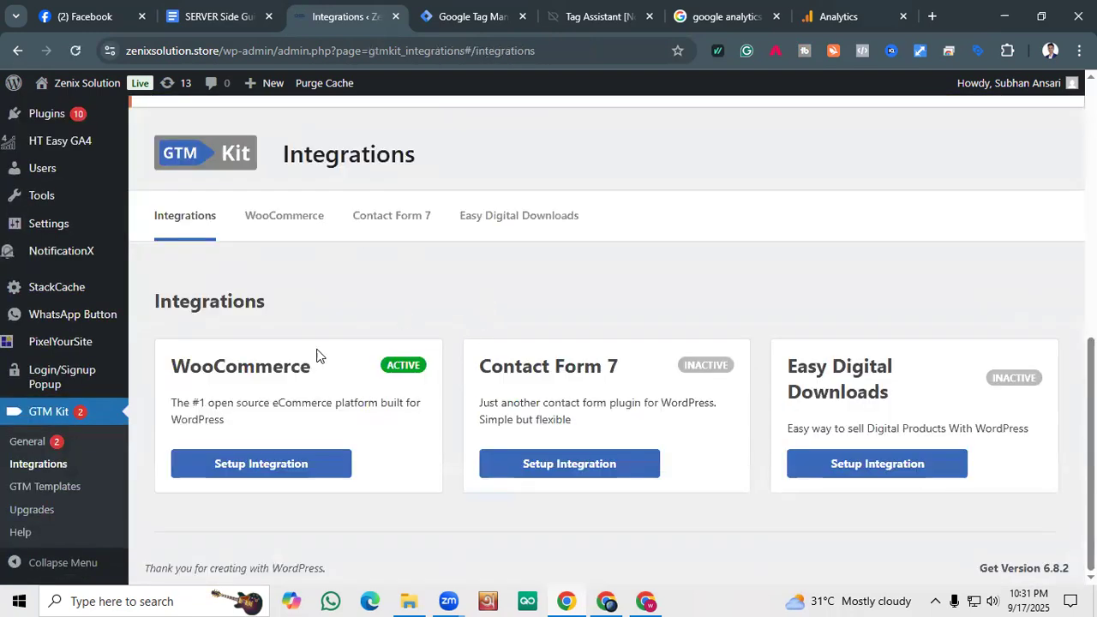
Open the GTM Kit general settings and examine the container, tutorials and integrations sections of its dashboard.
click(54, 441)
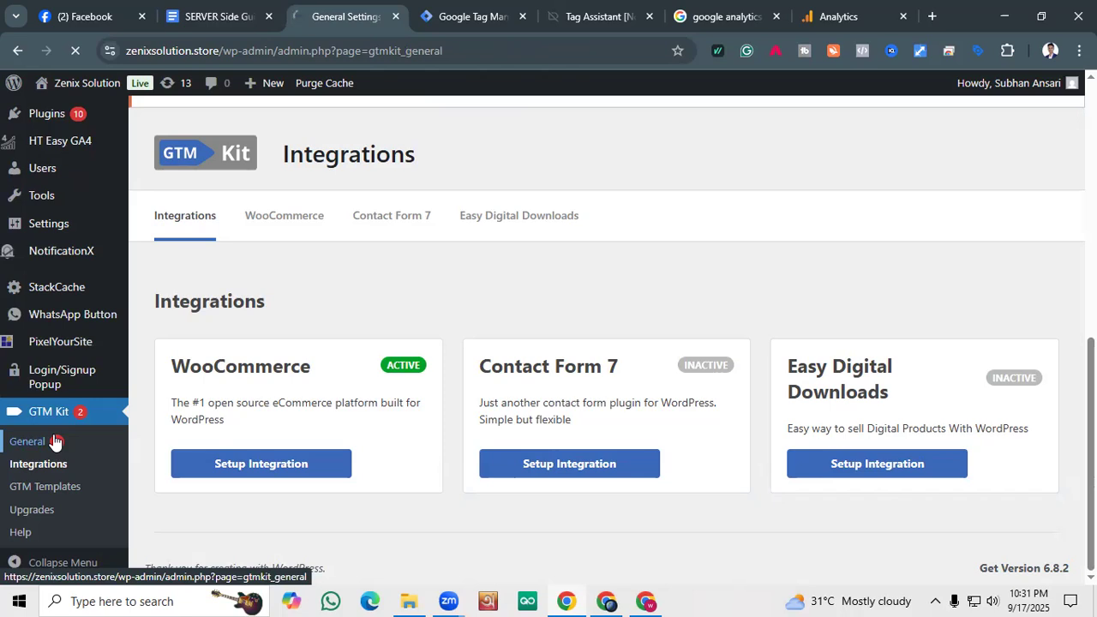
scroll(354, 340, down, 5)
scroll(351, 341, down, 2)
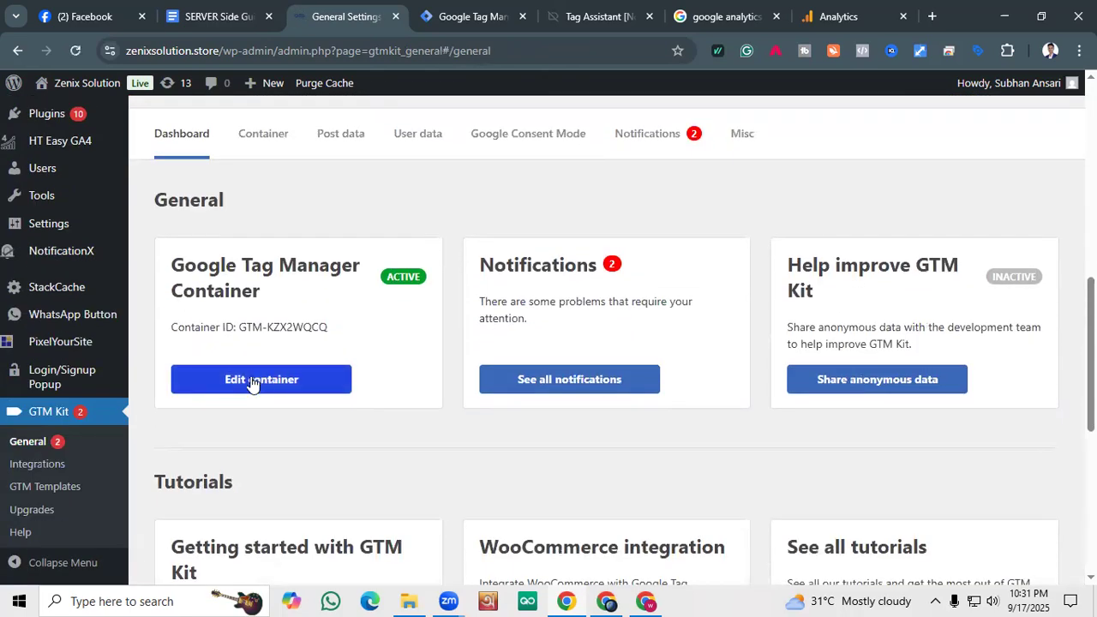
scroll(251, 383, down, 3)
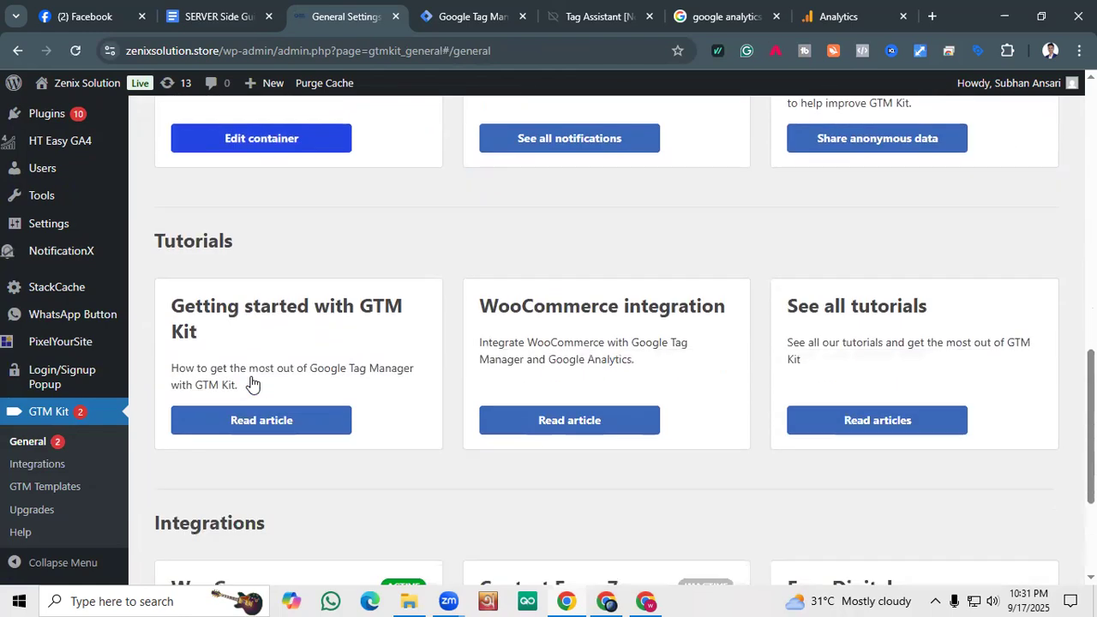
scroll(251, 383, down, 2)
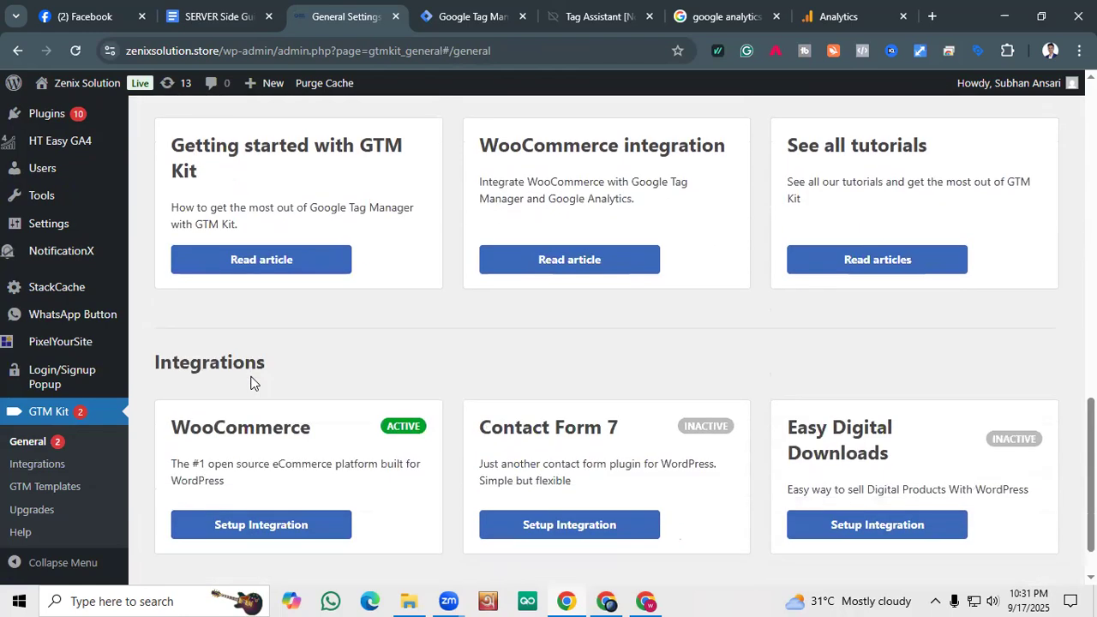
scroll(251, 383, up, 8)
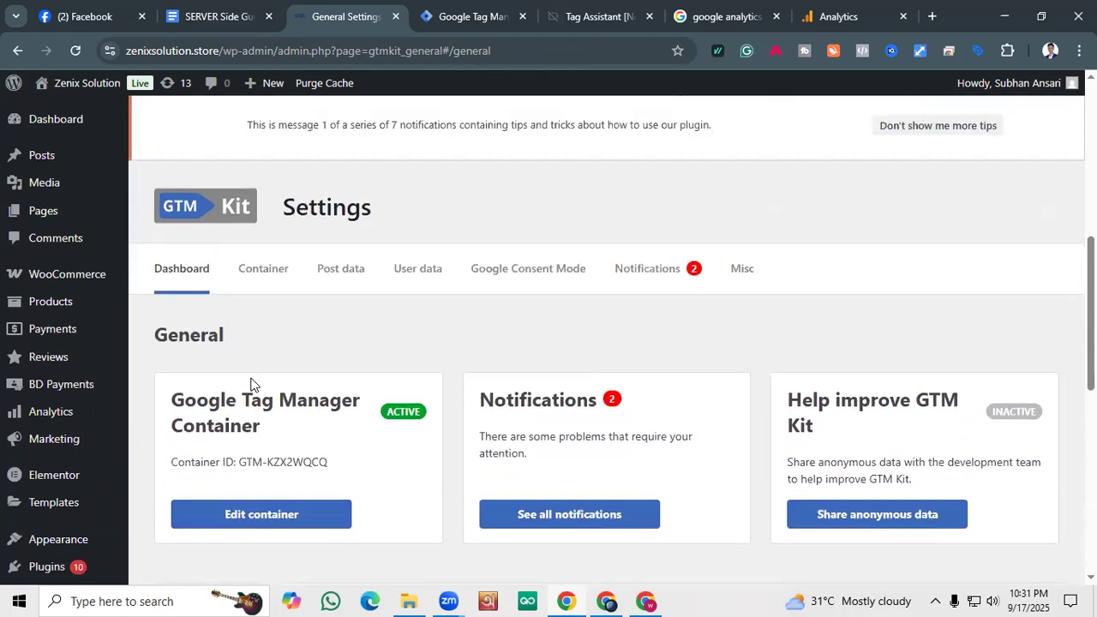
scroll(251, 384, up, 2)
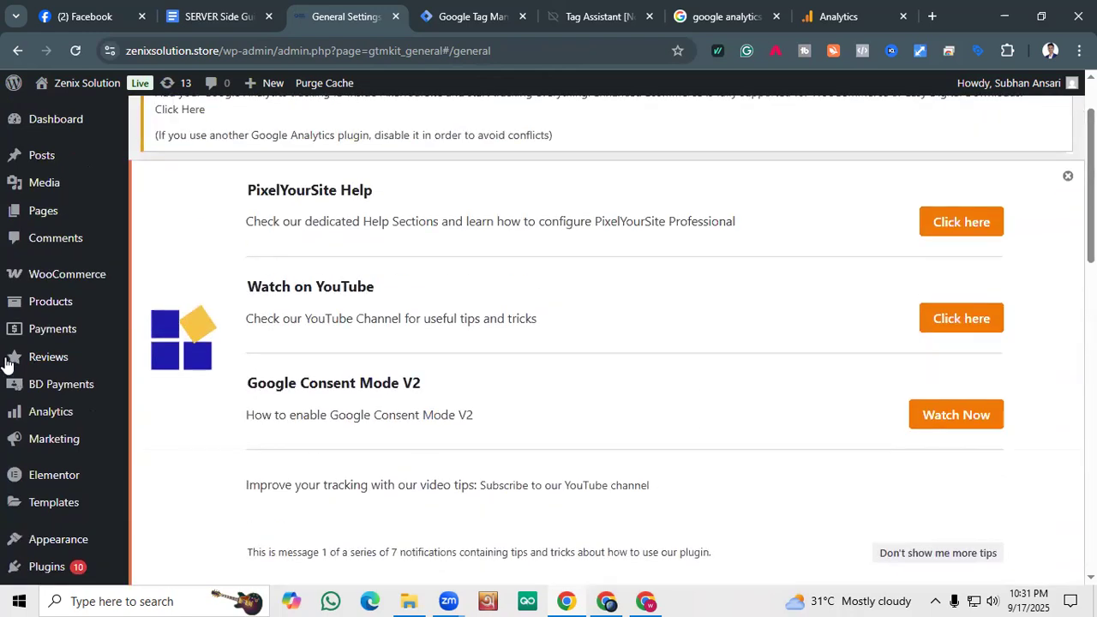
scroll(25, 372, down, 2)
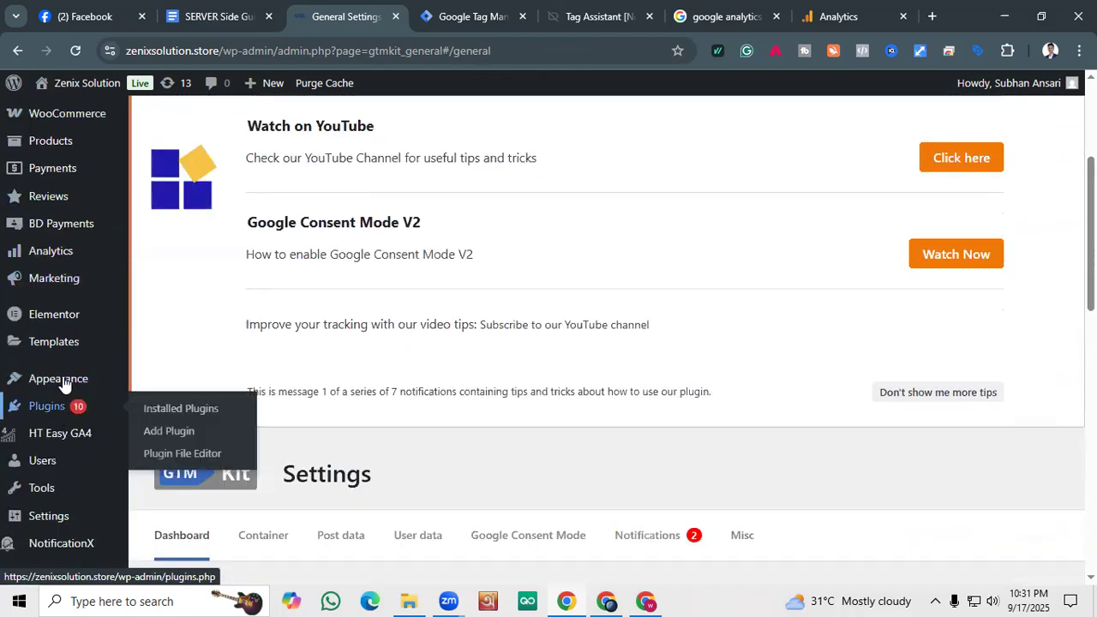
scroll(63, 383, up, 2)
mouse_move(56, 367)
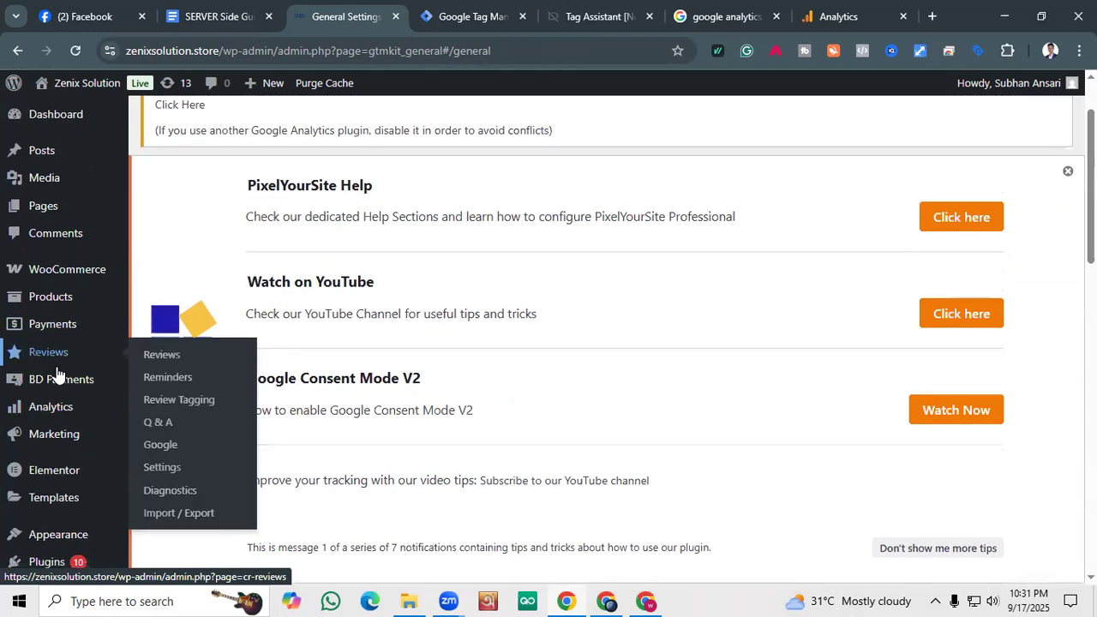
scroll(56, 374, down, 2)
scroll(57, 375, up, 1)
scroll(57, 374, down, 1)
mouse_move(67, 326)
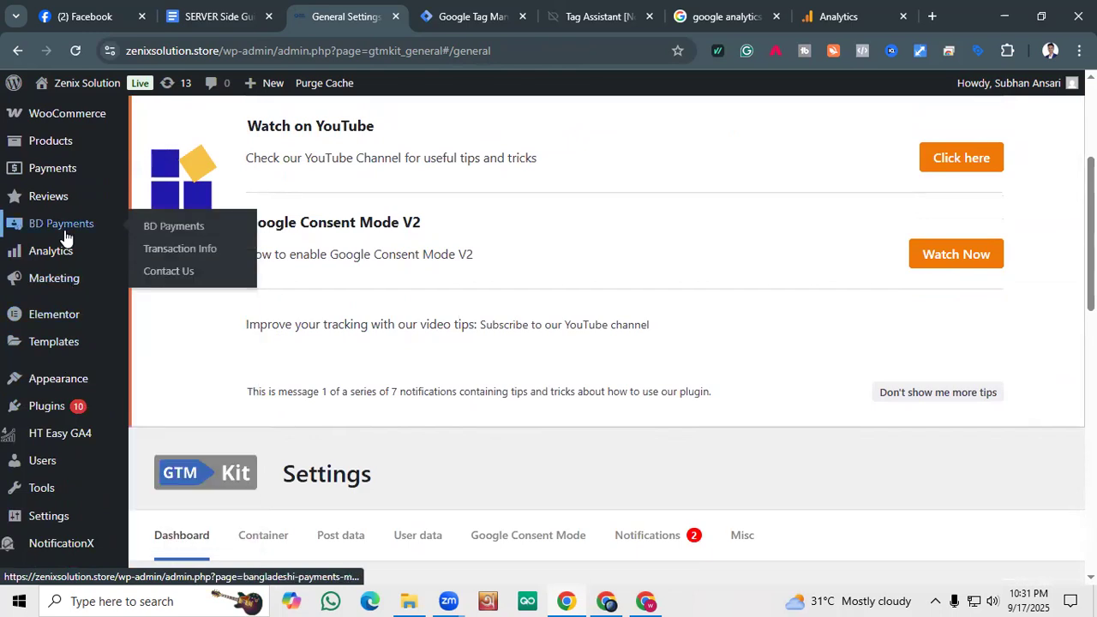
mouse_move(68, 408)
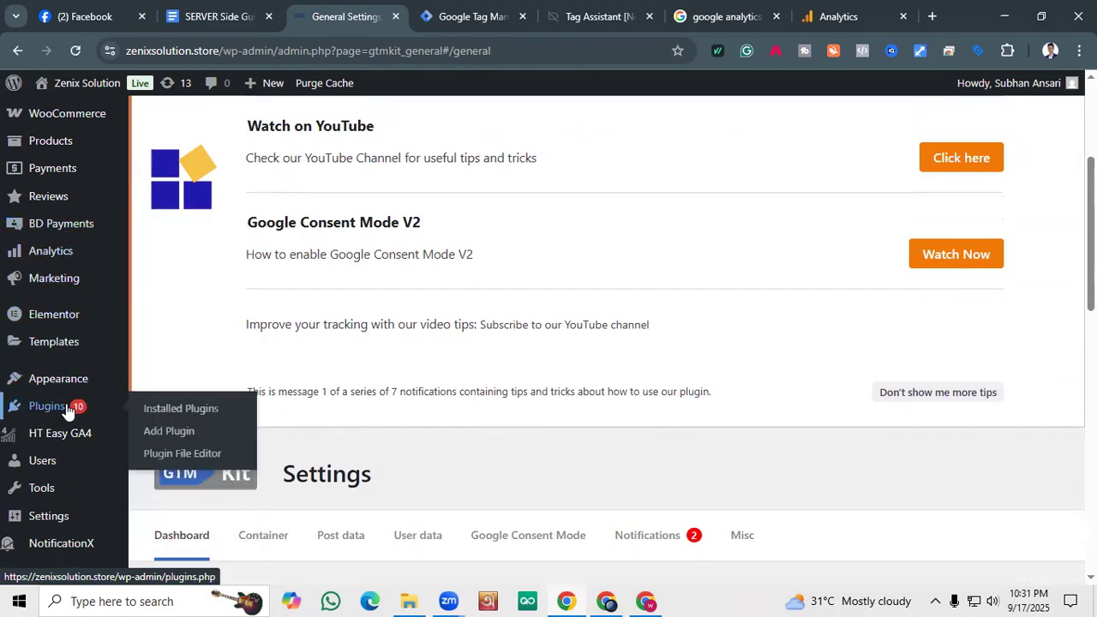
Open the installed plugins list in the WordPress admin and deactivate the HT Easy GA4 plugin.
click(149, 412)
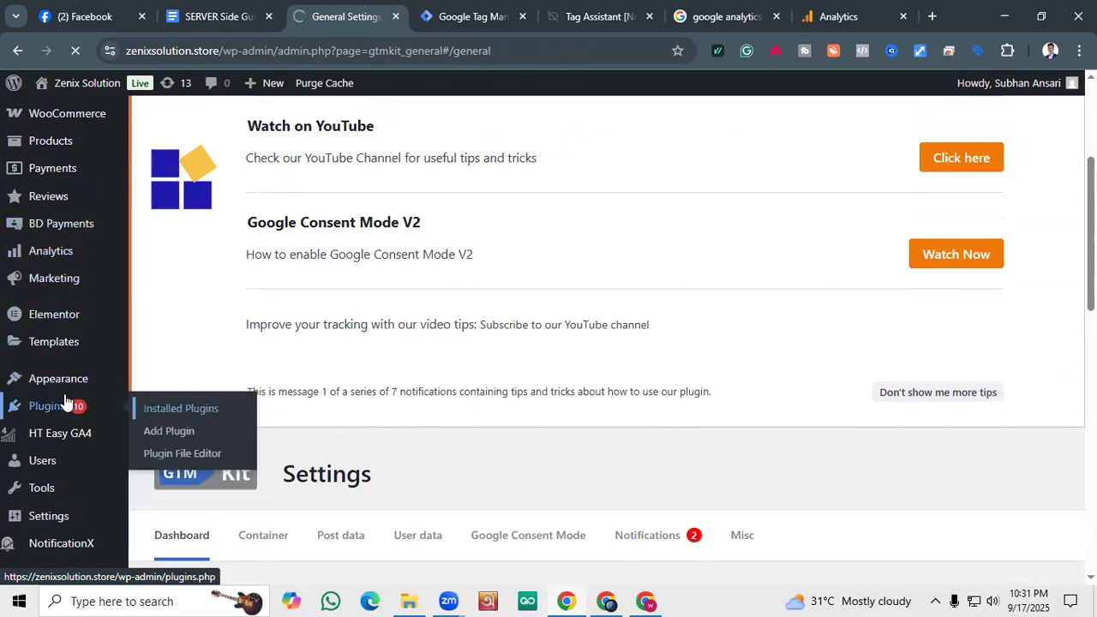
scroll(66, 403, down, 1)
mouse_move(65, 402)
mouse_move(70, 326)
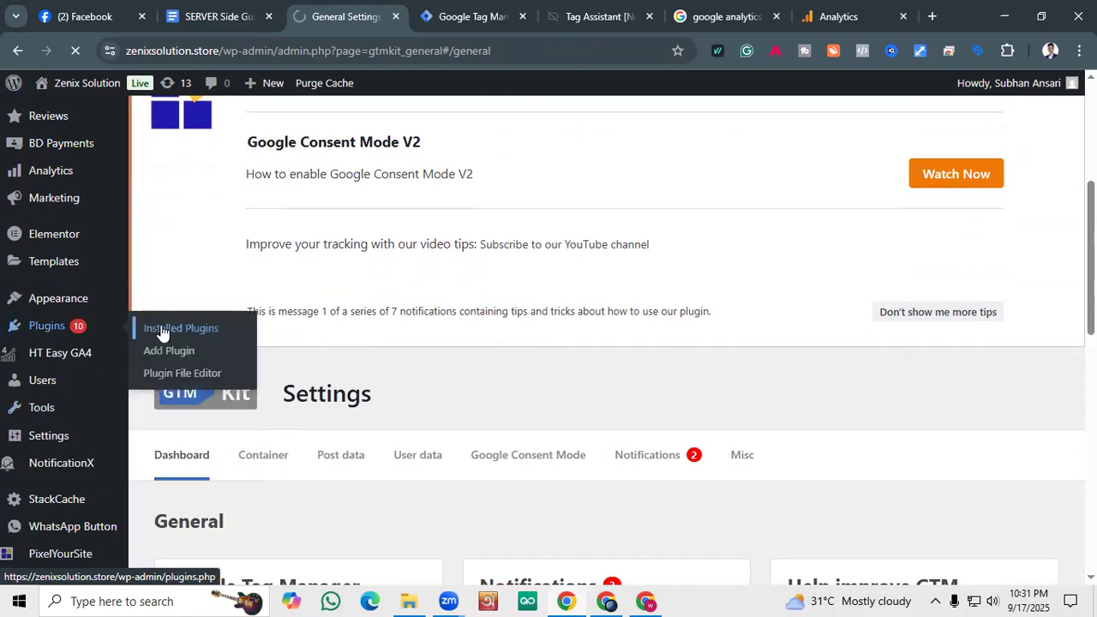
scroll(314, 306, down, 6)
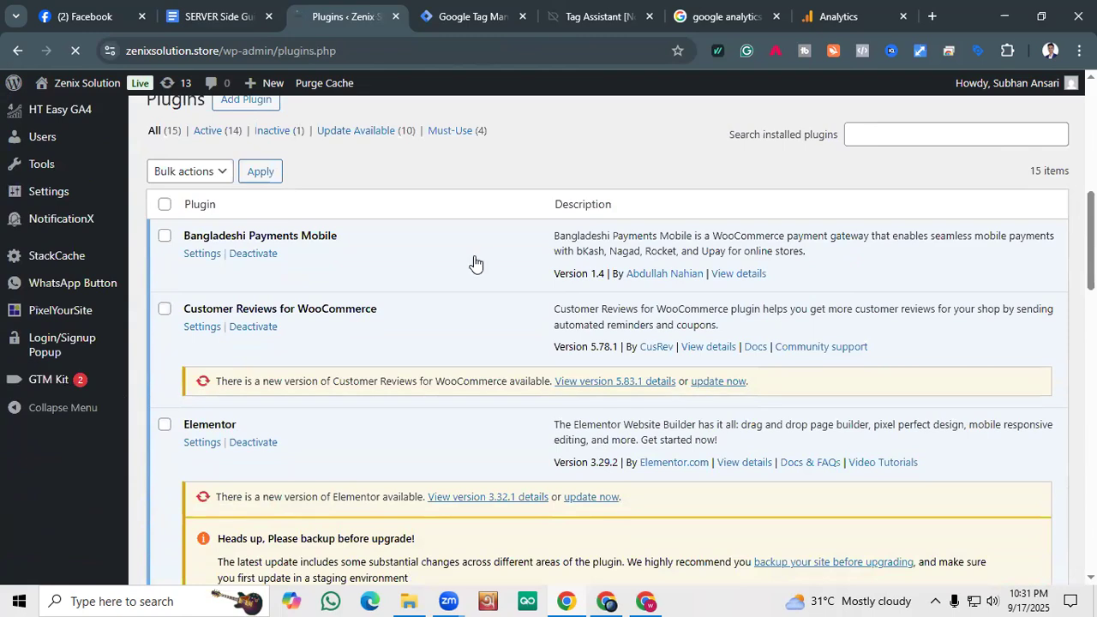
scroll(475, 263, down, 10)
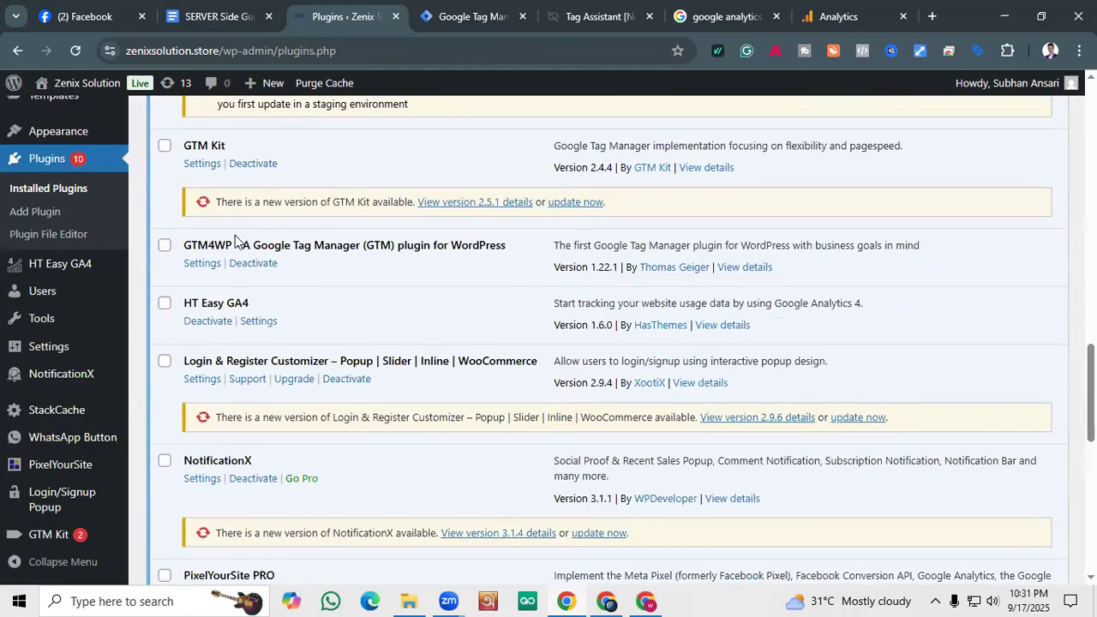
scroll(228, 184, down, 1)
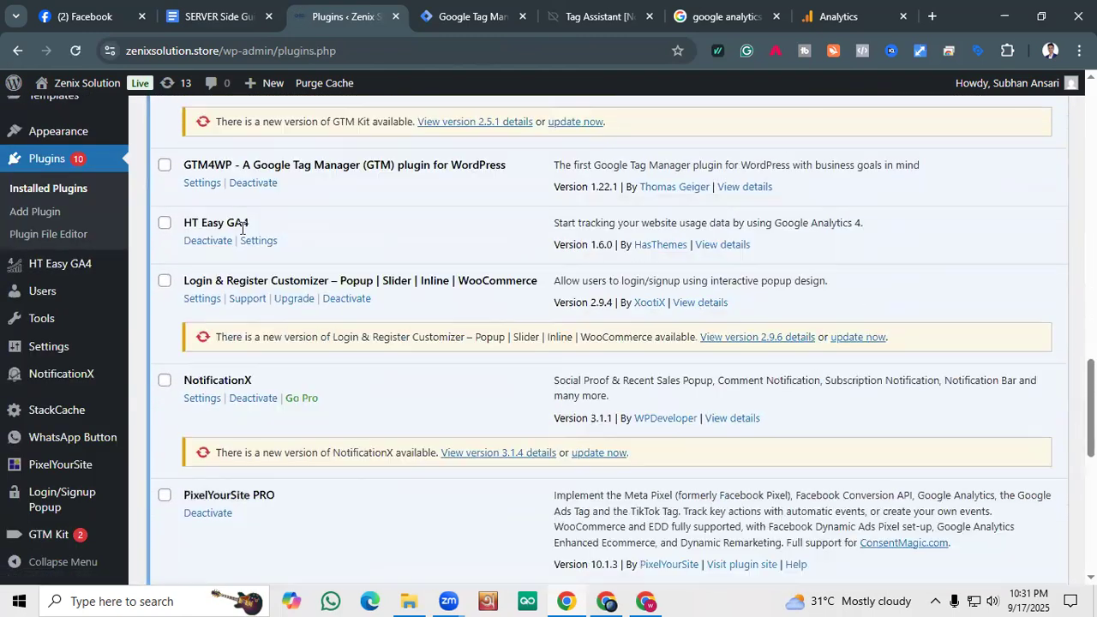
click(206, 242)
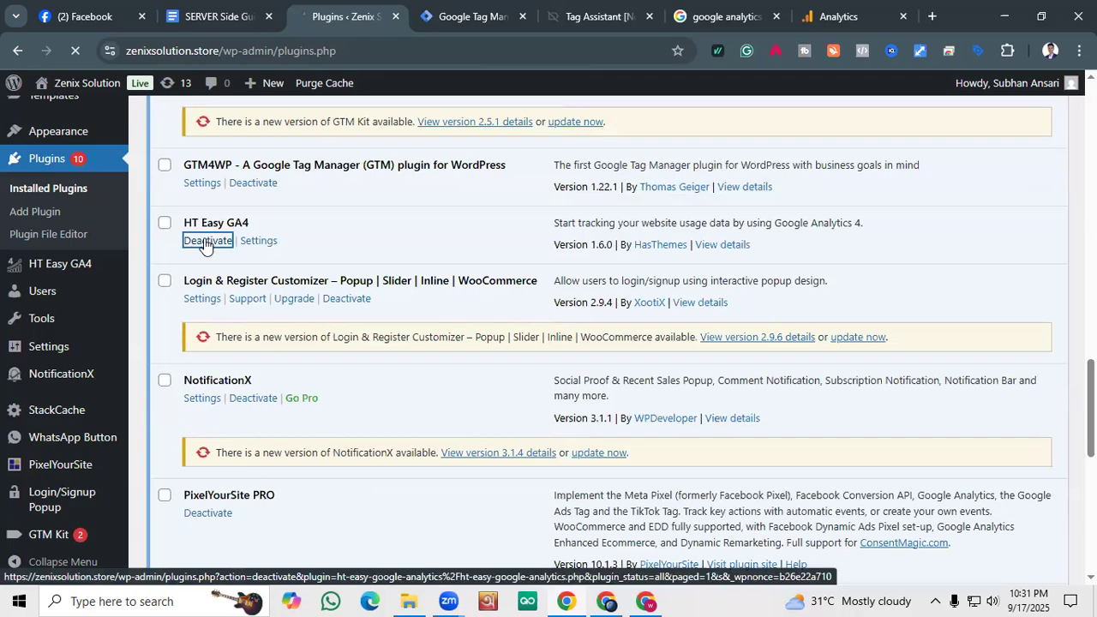
scroll(204, 257, down, 3)
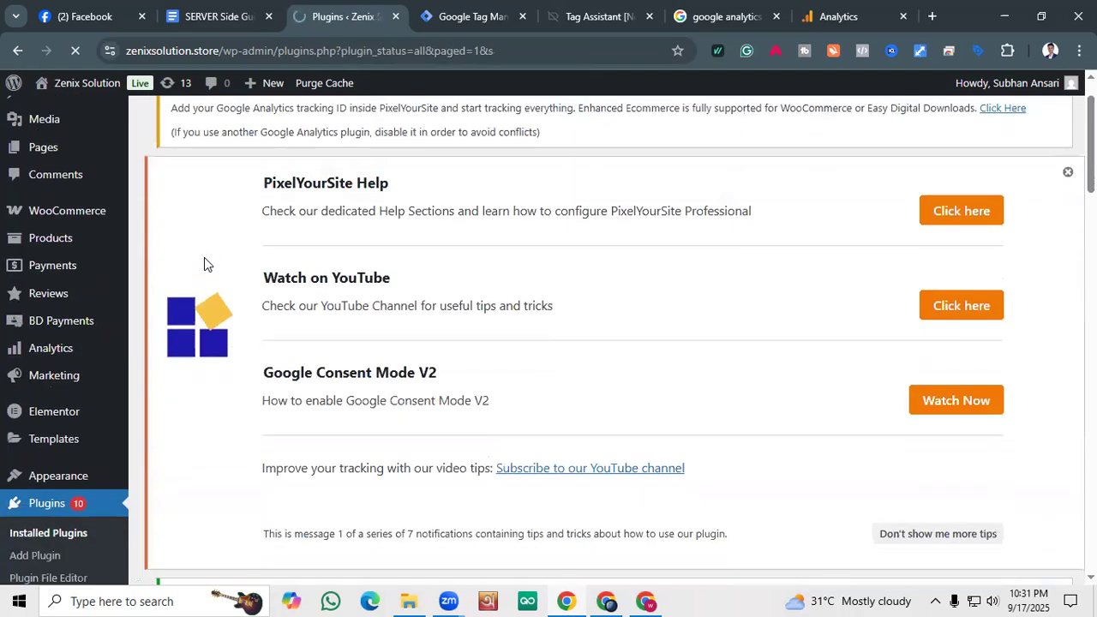
Reopen the installed plugins list and search it for Google Tag Manager.
scroll(51, 362, up, 2)
scroll(58, 362, down, 1)
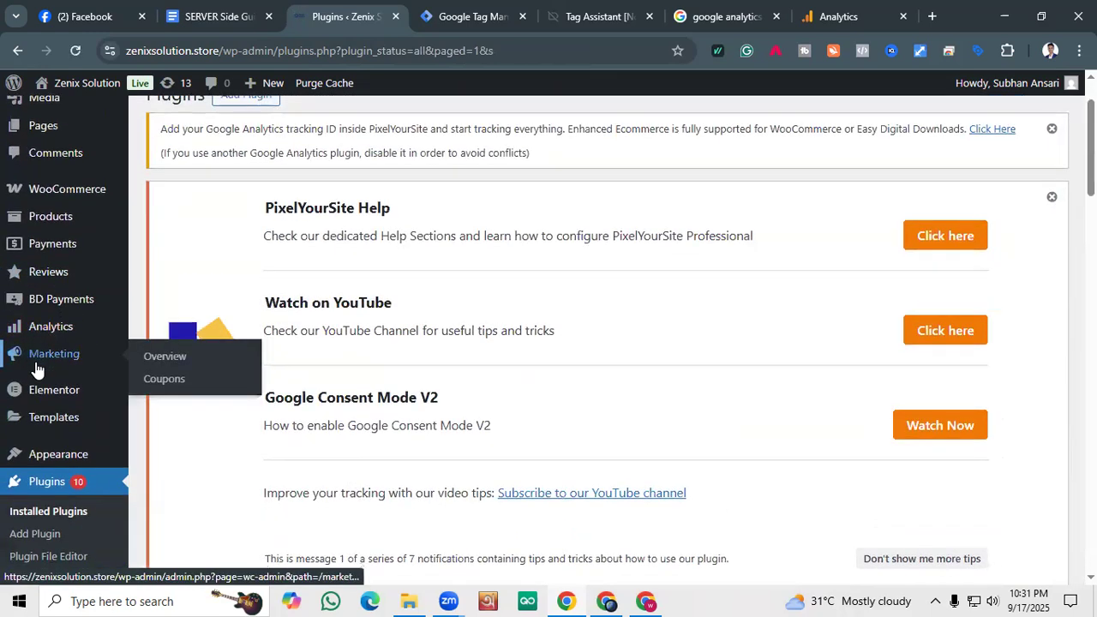
scroll(38, 377, down, 1)
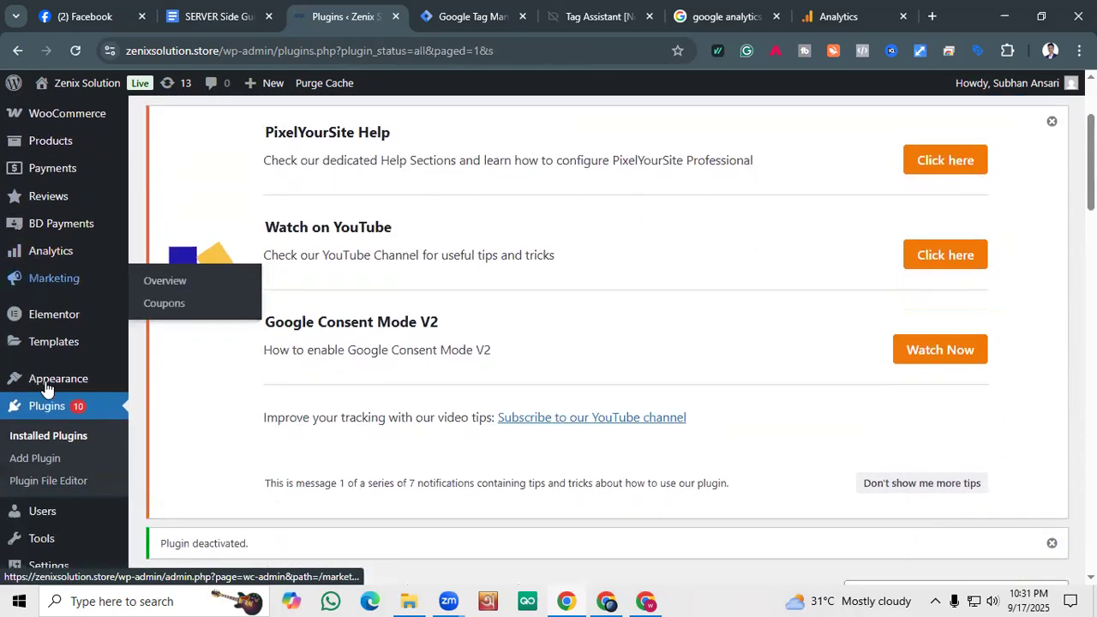
click(84, 436)
scroll(134, 415, down, 5)
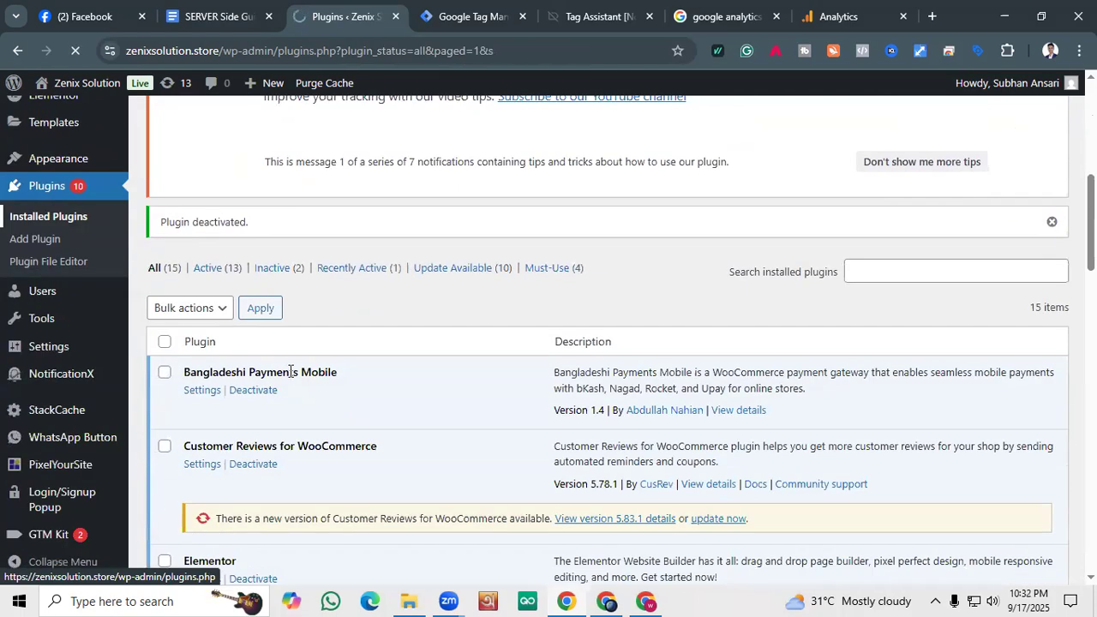
scroll(467, 331, down, 5)
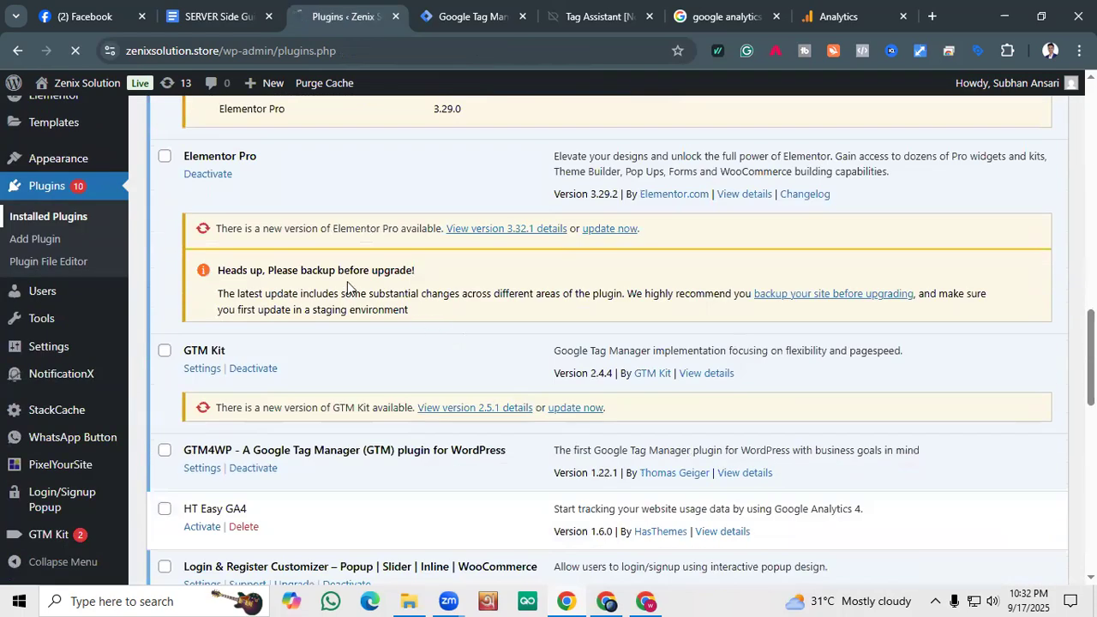
scroll(429, 245, down, 7)
click(886, 215)
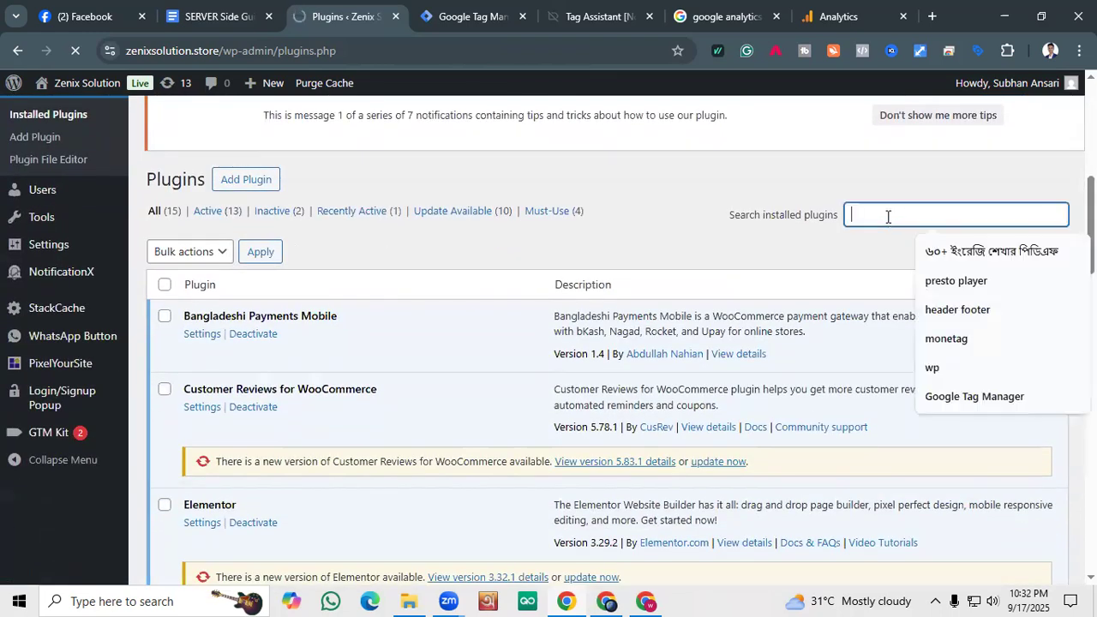
click(893, 230)
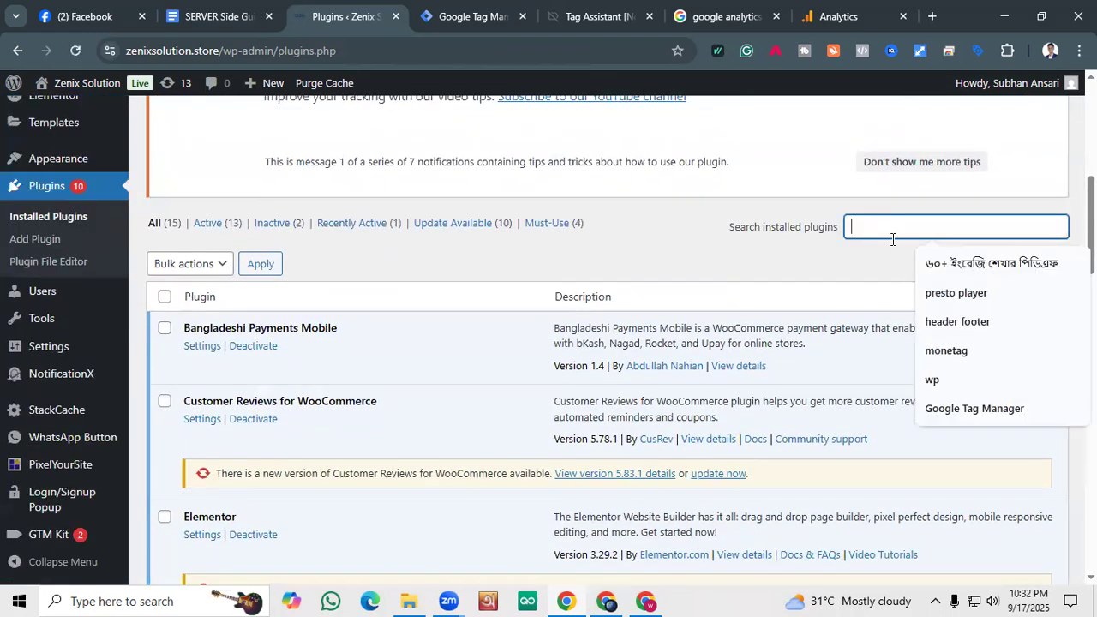
click(937, 409)
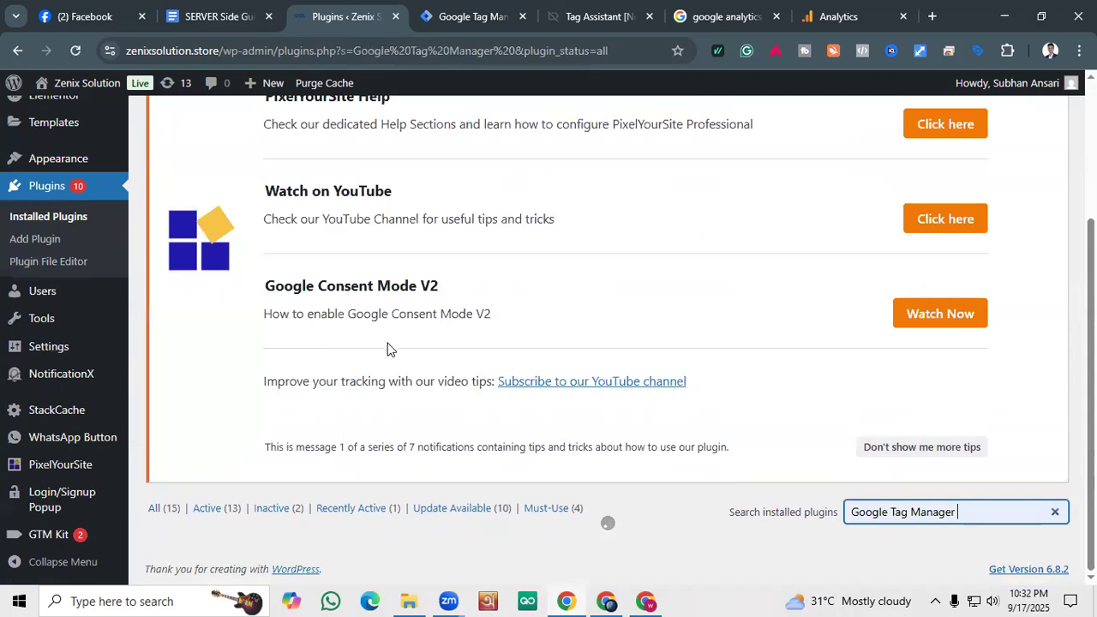
drag(1091, 395, 1090, 533)
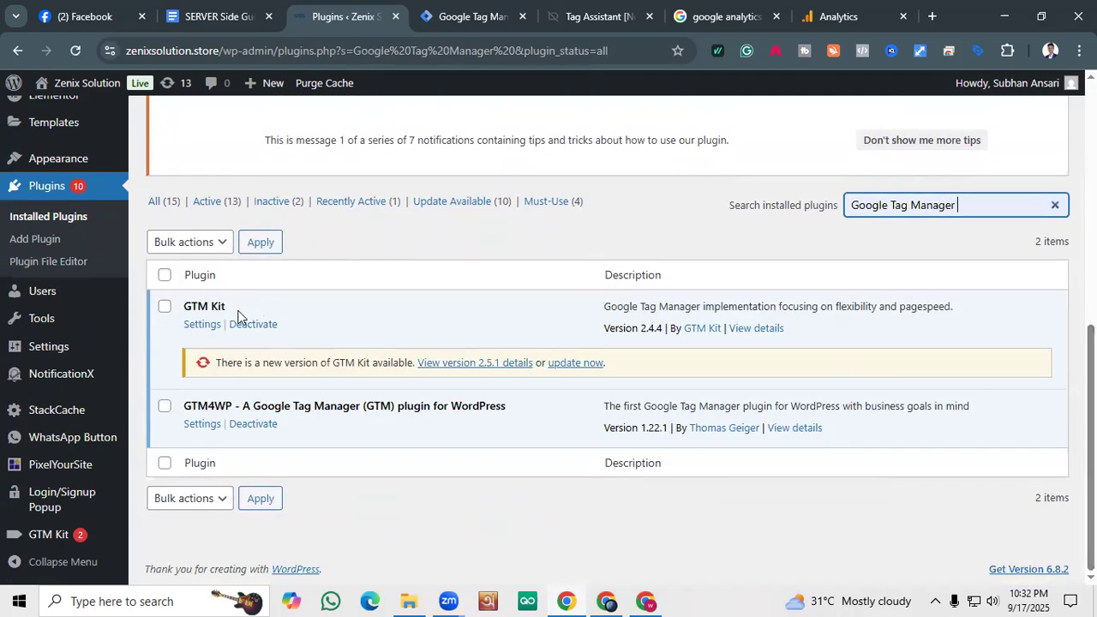
Open the GTM4WP plugin's settings and review its General options, including the Google Tag Manager ID and container code settings.
click(210, 425)
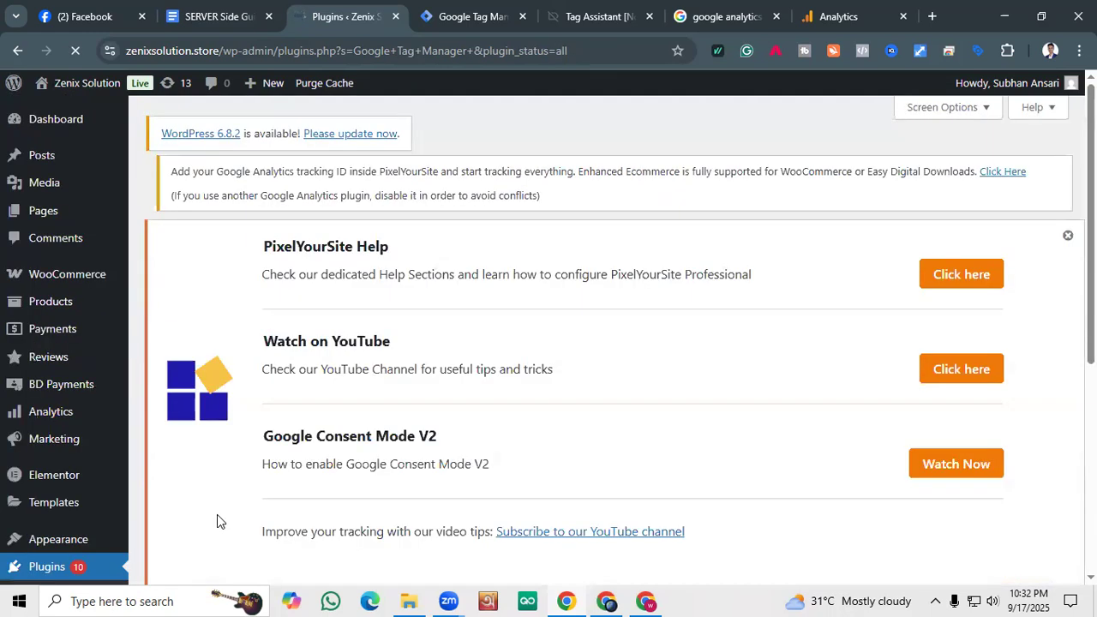
scroll(556, 352, down, 4)
scroll(553, 347, down, 2)
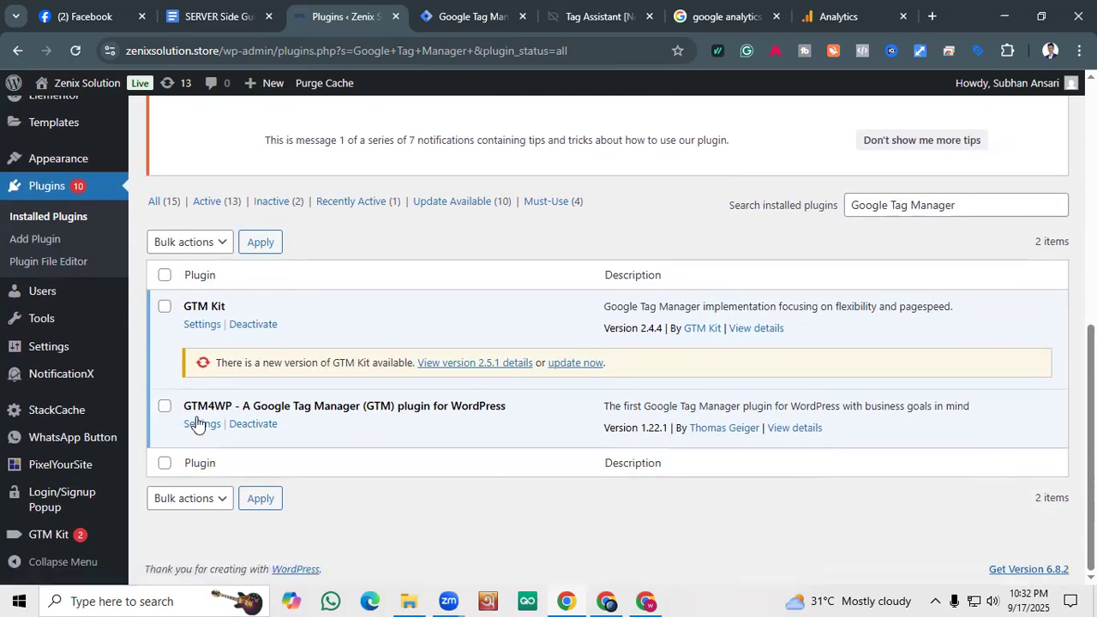
click(201, 425)
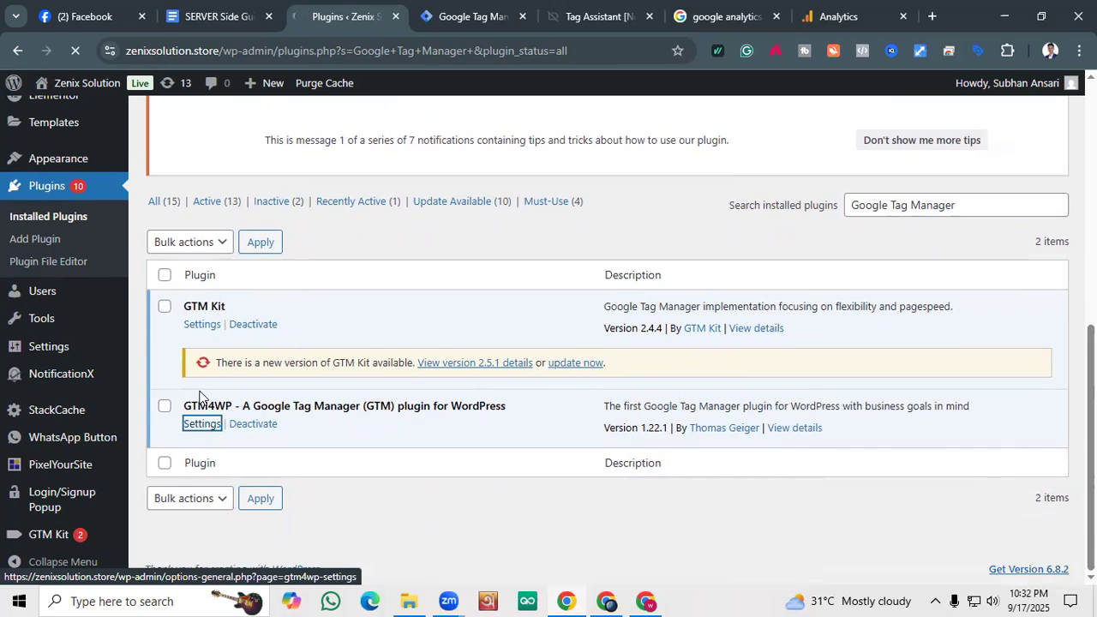
scroll(255, 334, down, 4)
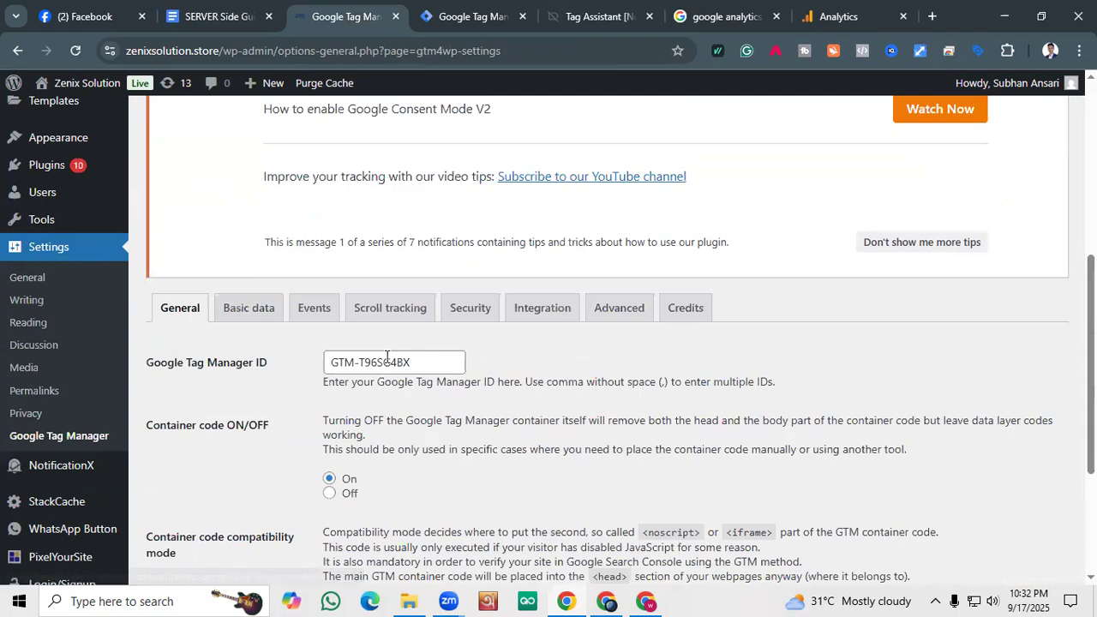
scroll(465, 374, down, 3)
scroll(419, 335, up, 3)
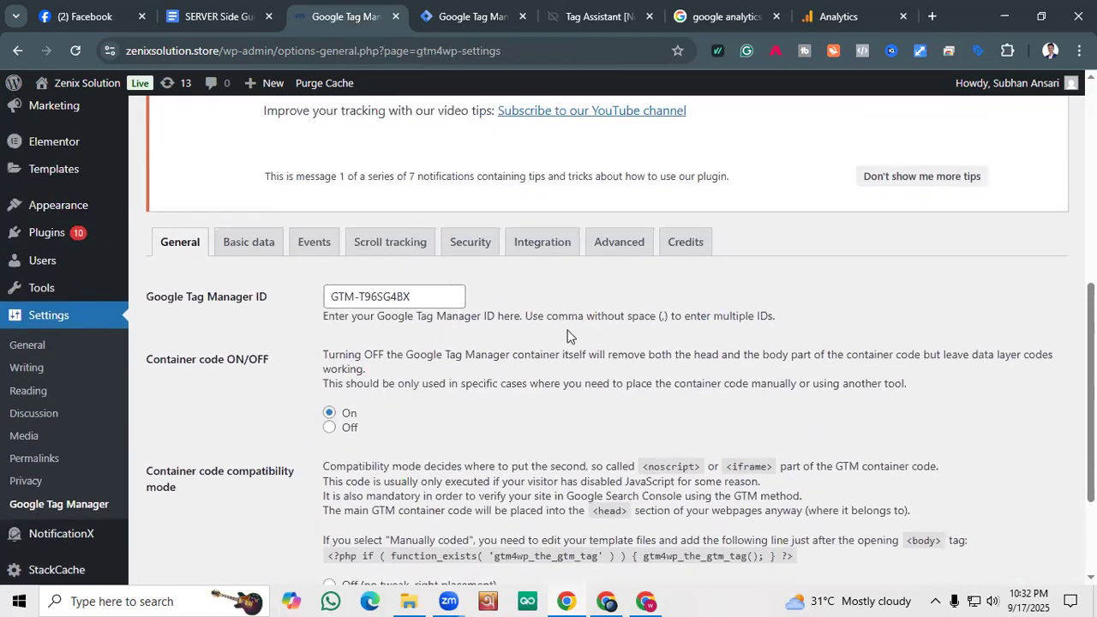
Review the Integration and Advanced options of GTM4WP, including the data layer, environment, container domain and excluded user role settings.
click(543, 244)
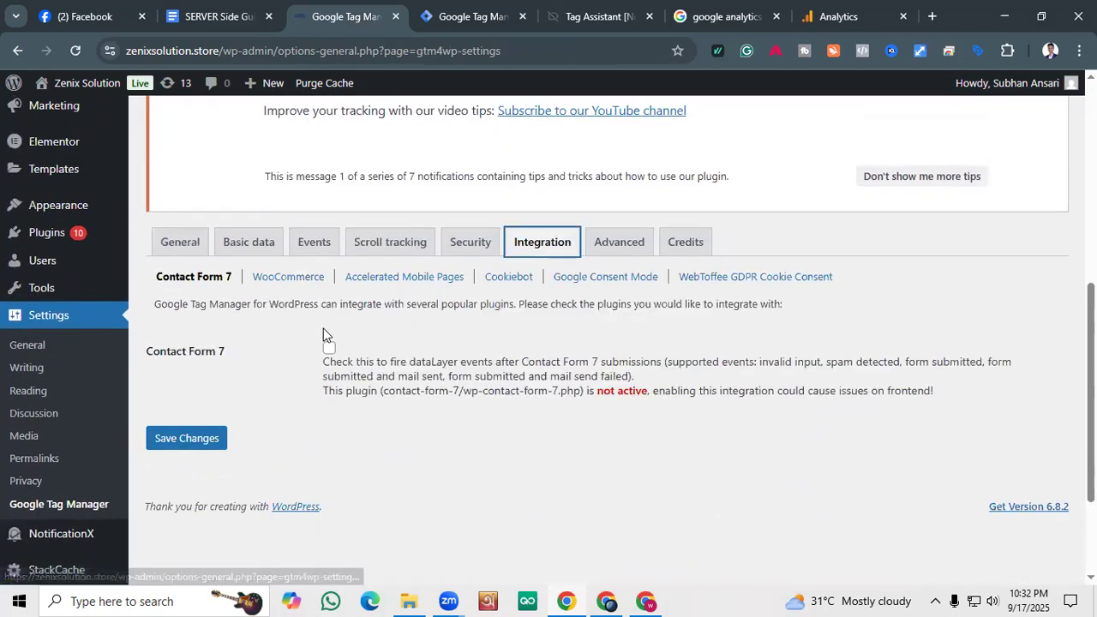
click(591, 251)
scroll(440, 326, down, 3)
scroll(573, 273, up, 3)
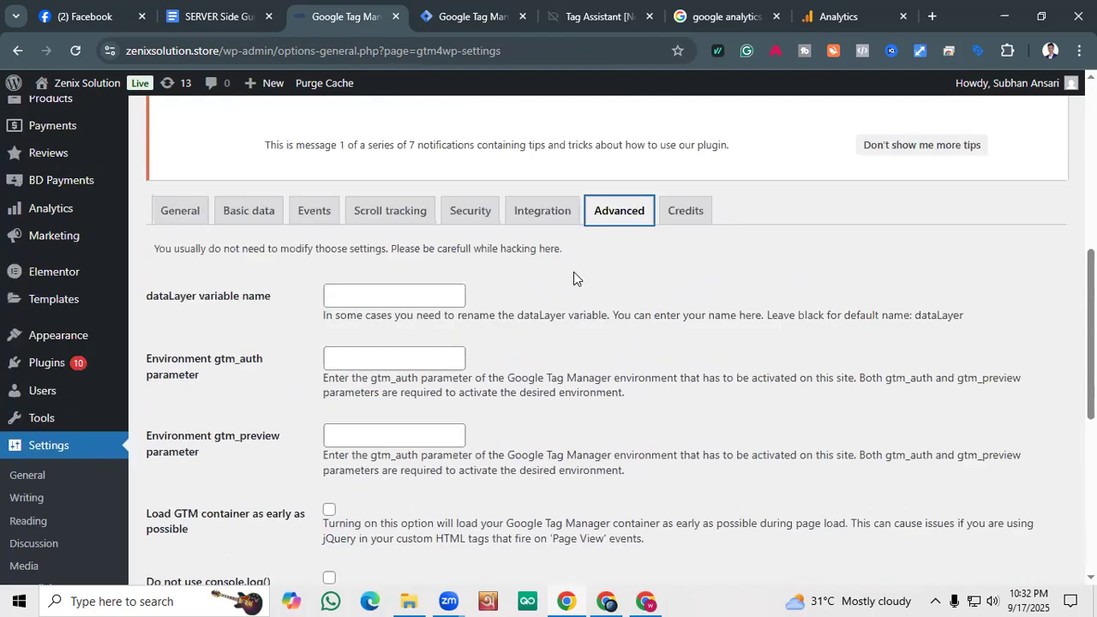
scroll(432, 287, down, 5)
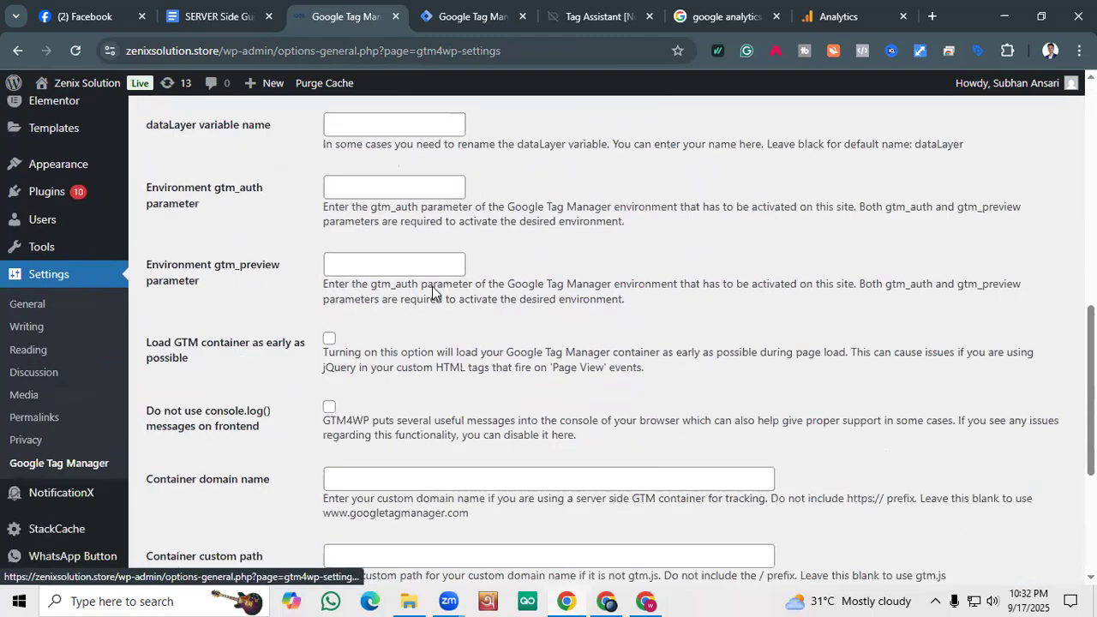
scroll(431, 285, down, 1)
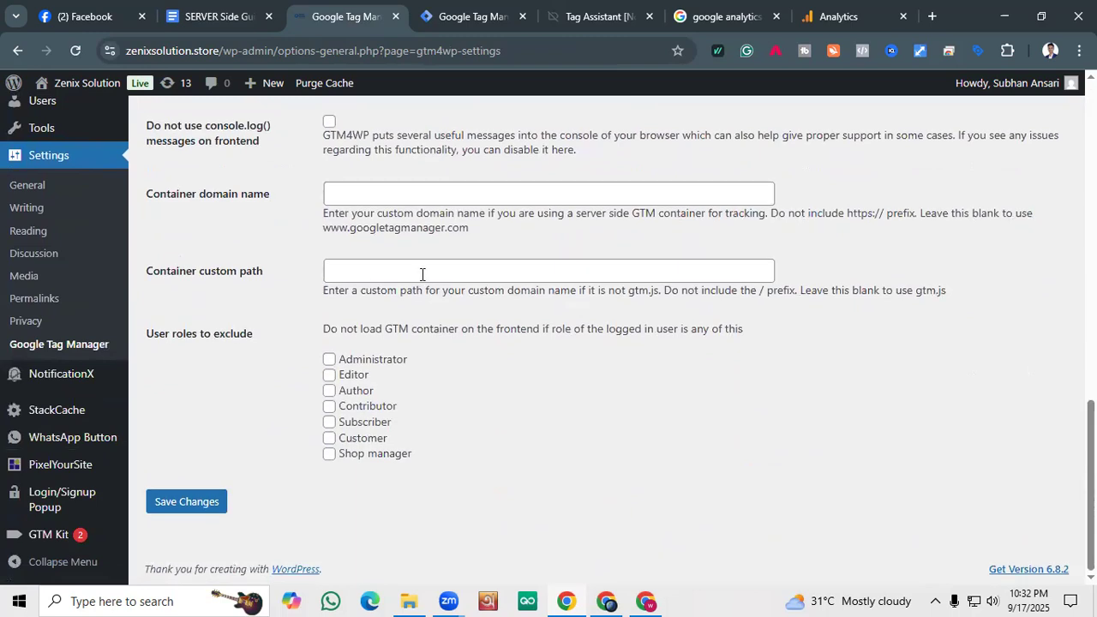
scroll(422, 274, up, 6)
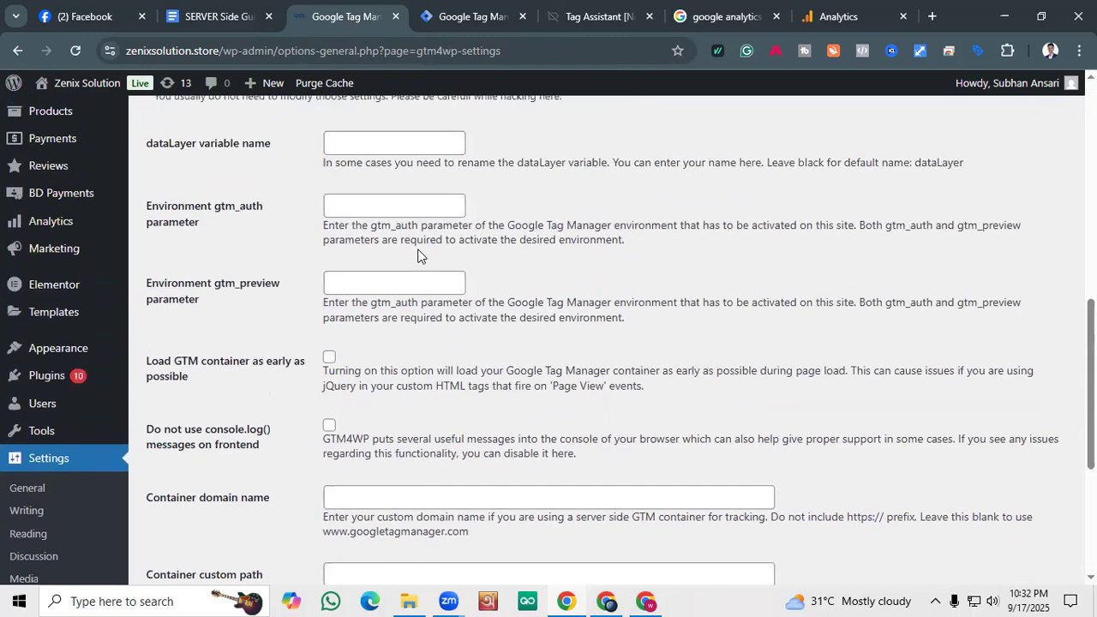
scroll(415, 148, up, 5)
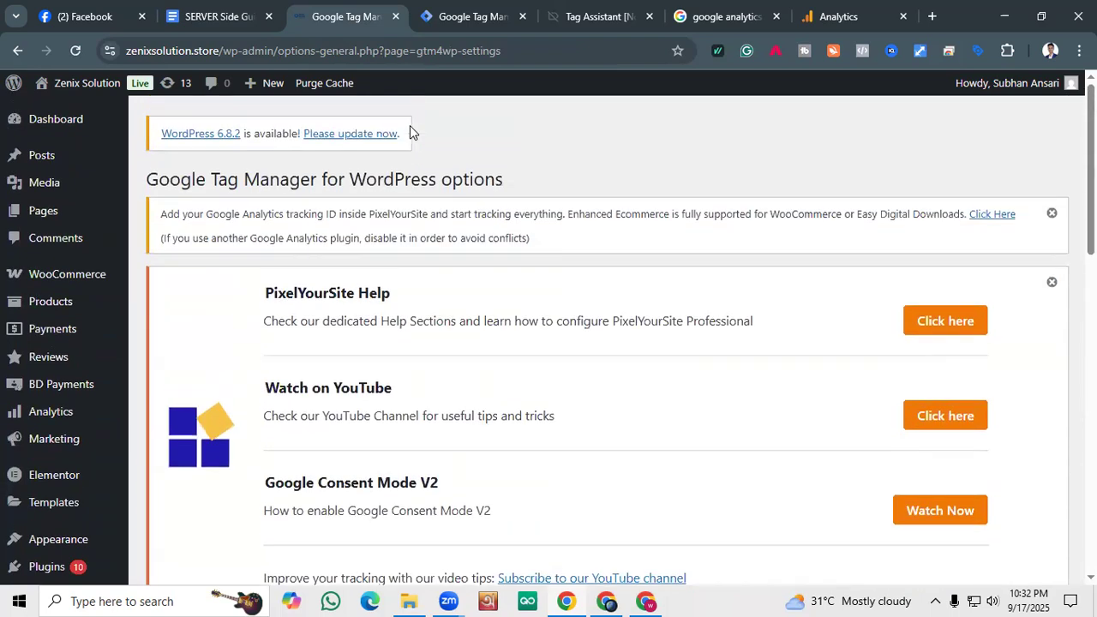
scroll(386, 192, down, 5)
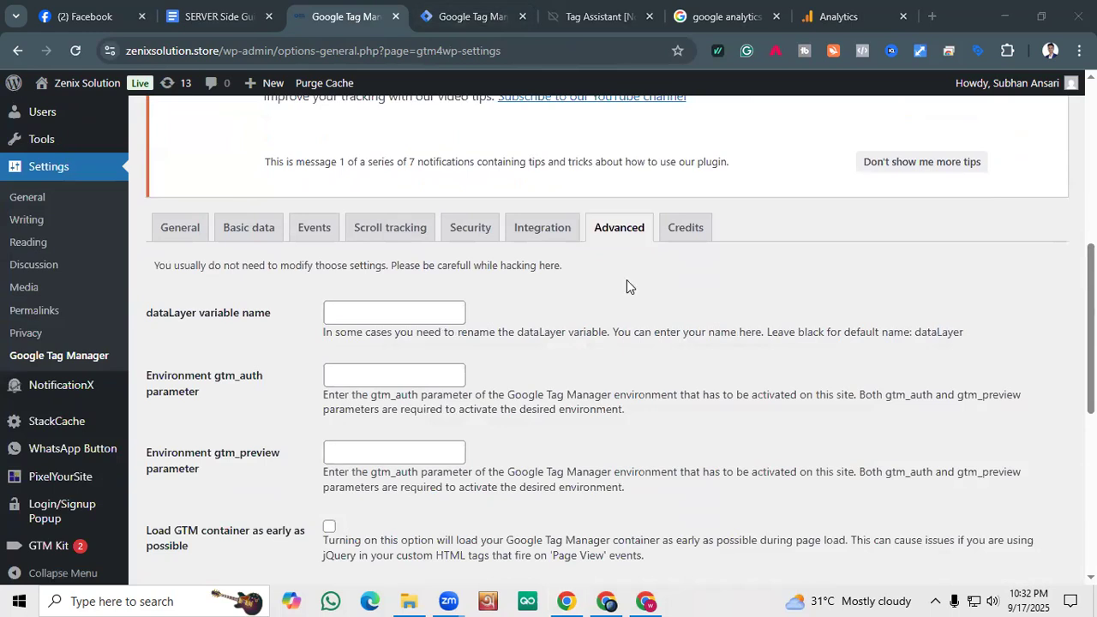
Switch to Google Analytics, copy the manual-installation Google tag code, and close the Google tag setup.
click(872, 12)
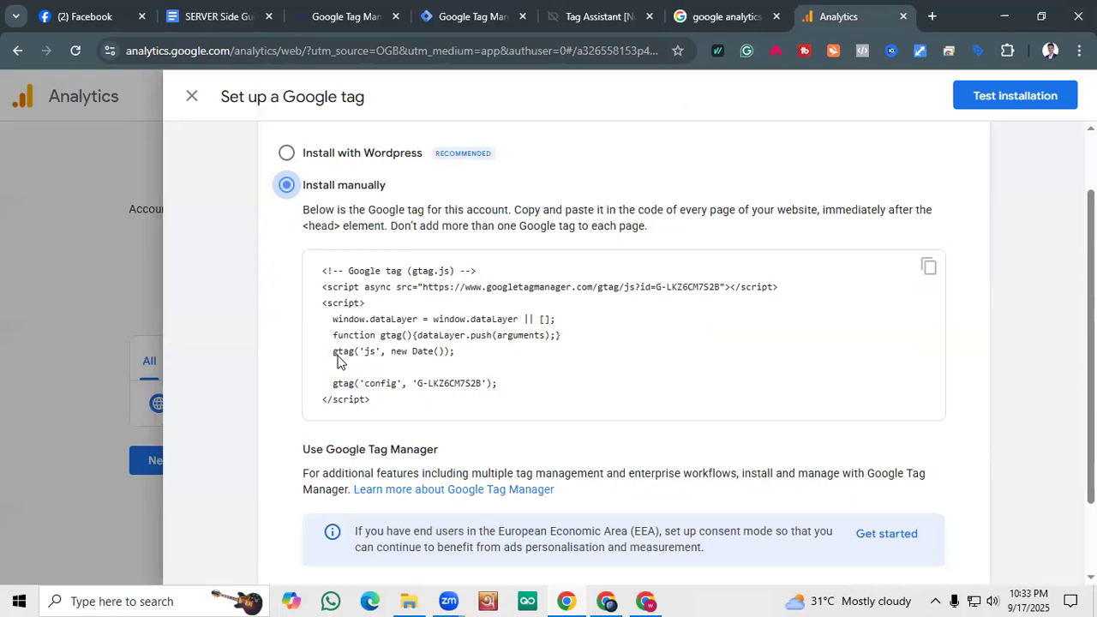
scroll(336, 360, up, 1)
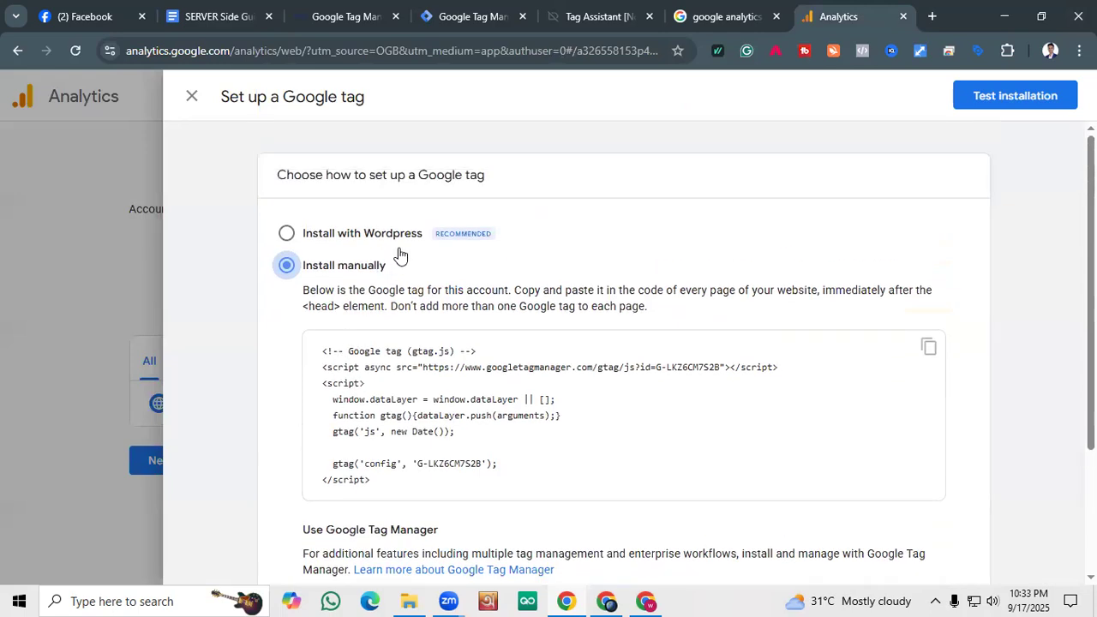
scroll(411, 311, down, 2)
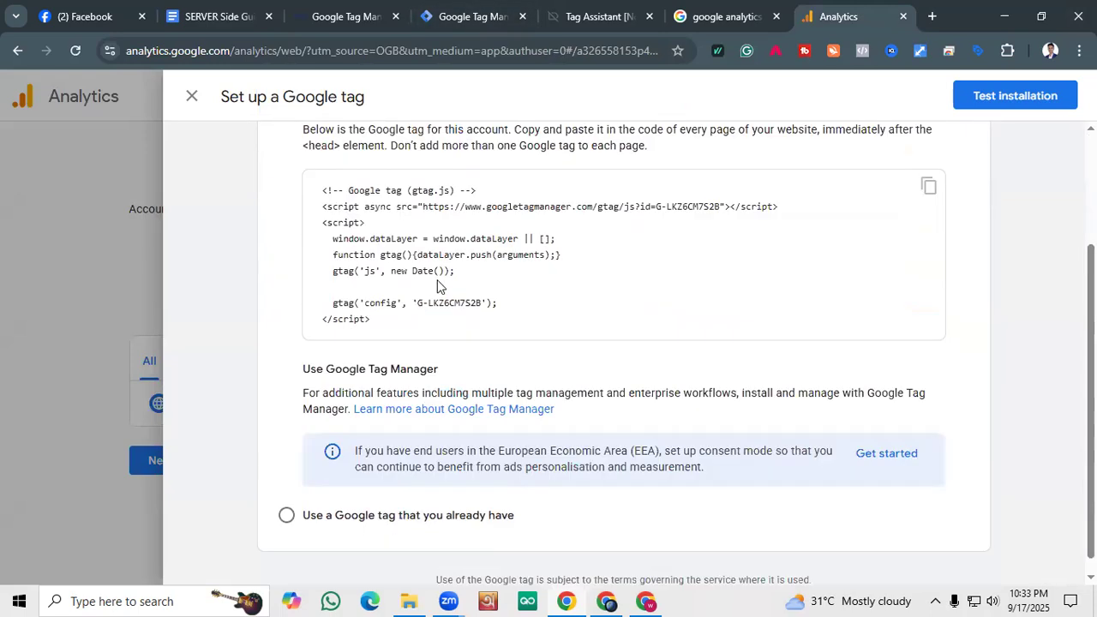
scroll(441, 278, up, 1)
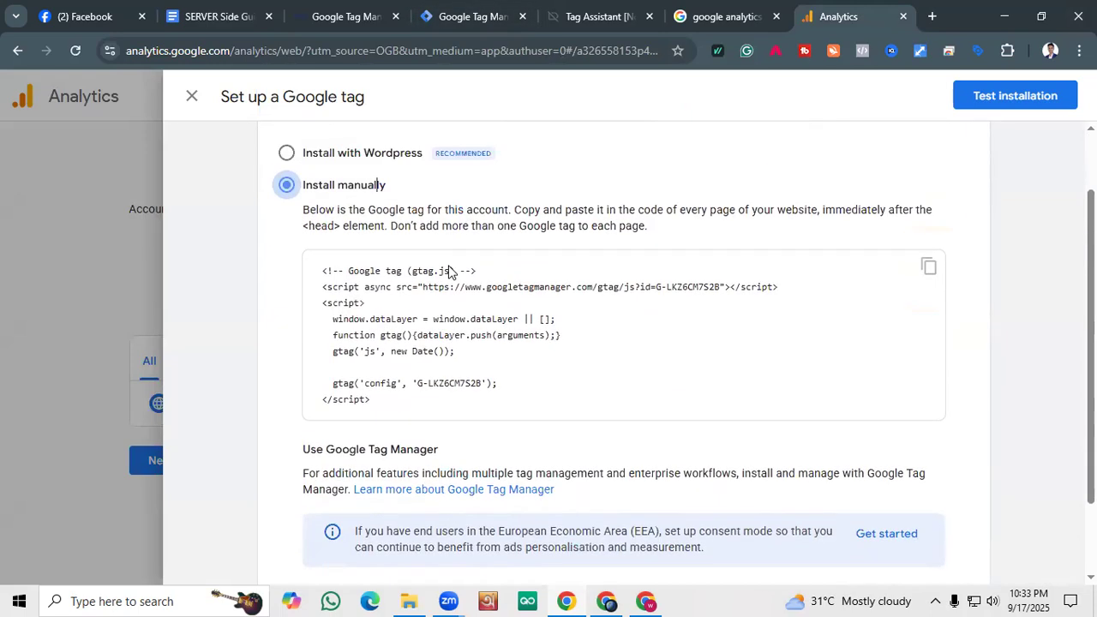
click(927, 267)
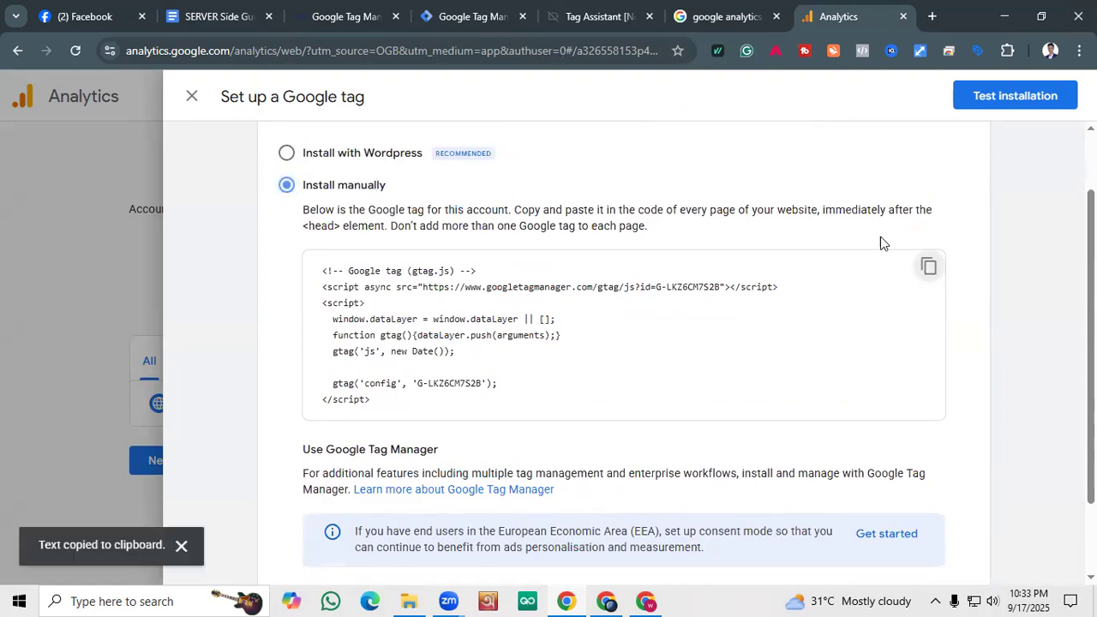
click(192, 96)
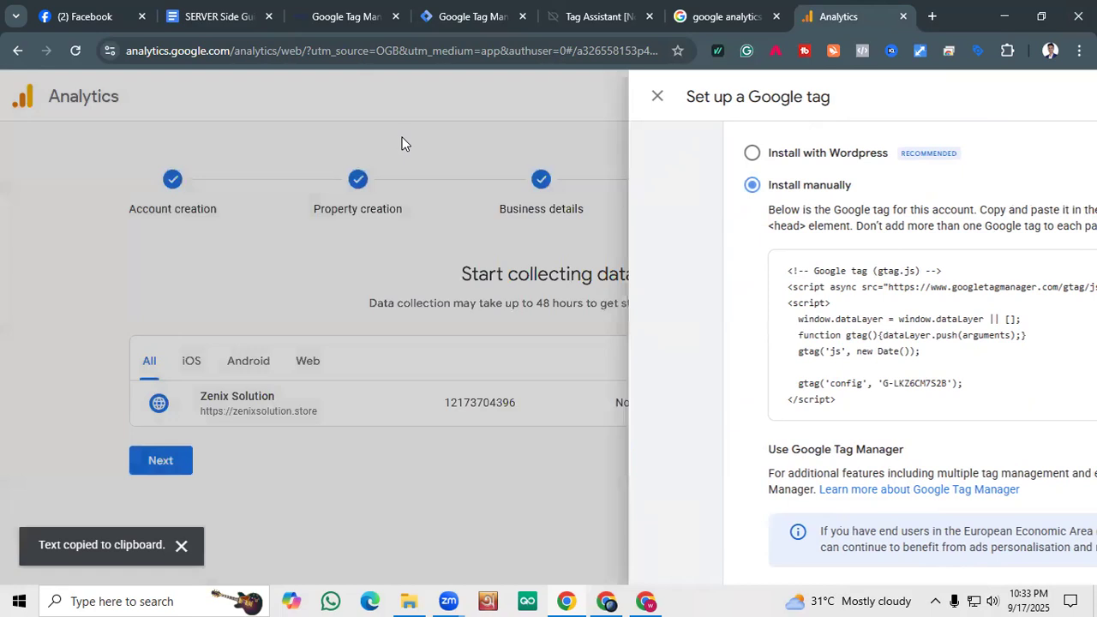
Check the Google Tag Manager and GTM4WP settings pages, and return to the Zenix Solution web stream details in Google Analytics.
click(470, 16)
click(343, 15)
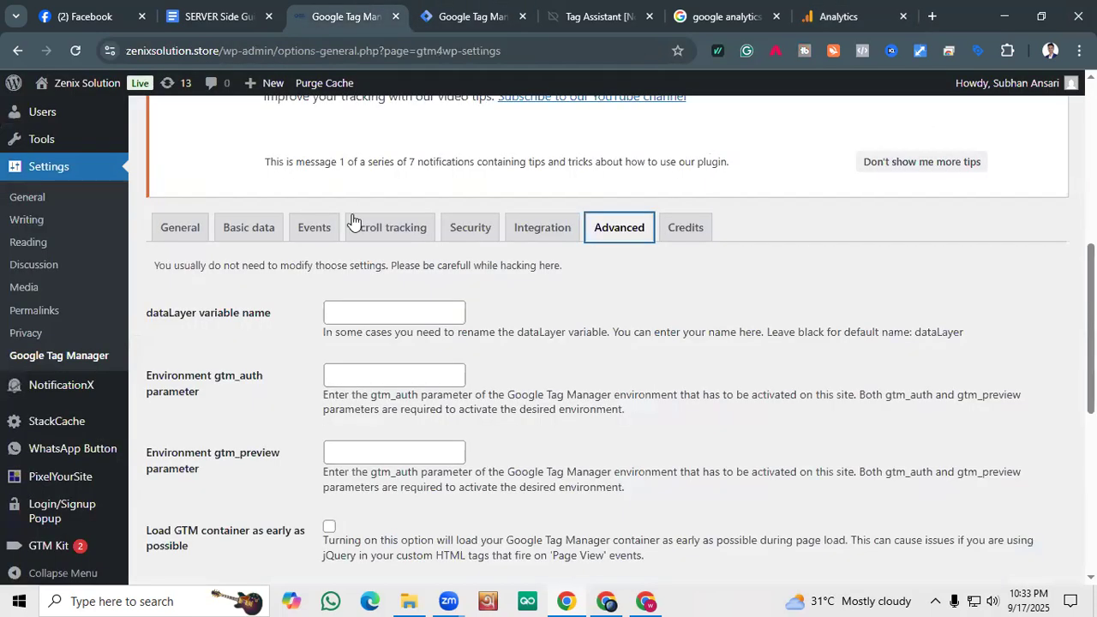
click(844, 15)
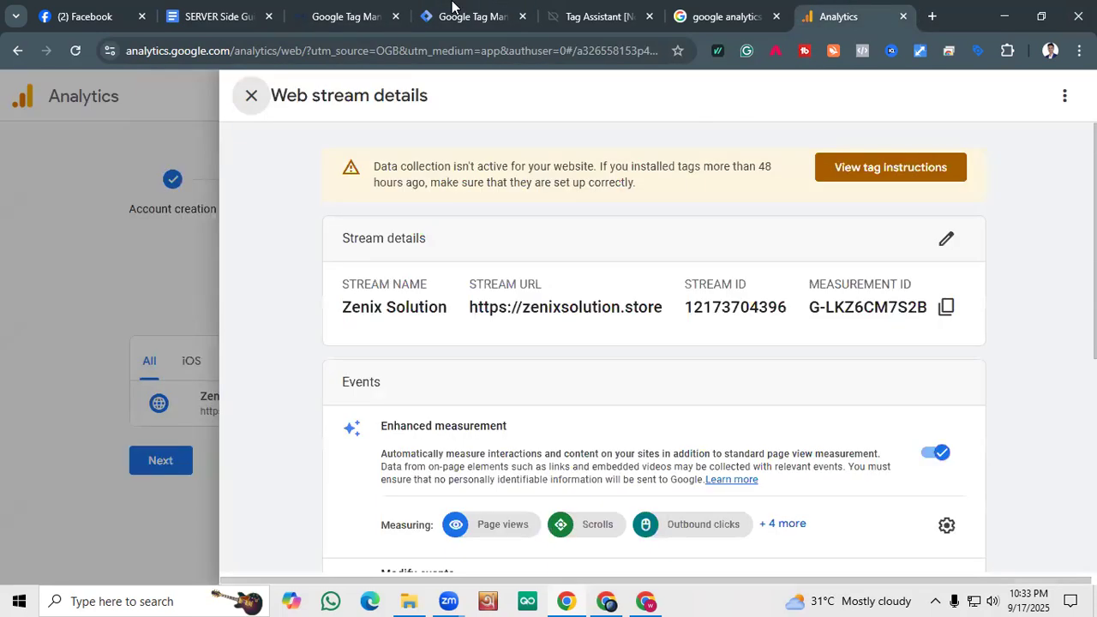
Review the Zenix Solution web stream details, including its enhanced measurement and Google tag settings.
scroll(583, 283, down, 3)
scroll(583, 282, up, 3)
scroll(374, 335, down, 5)
scroll(395, 343, up, 5)
Return to the GTM4WP settings in WordPress and check the general Events options.
click(330, 7)
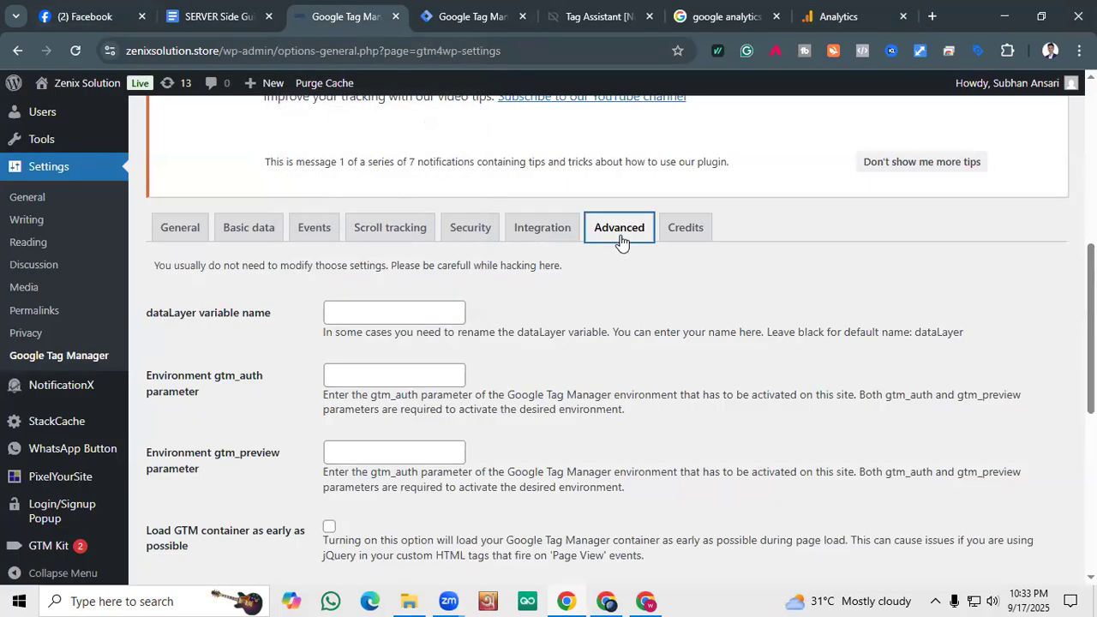
click(311, 230)
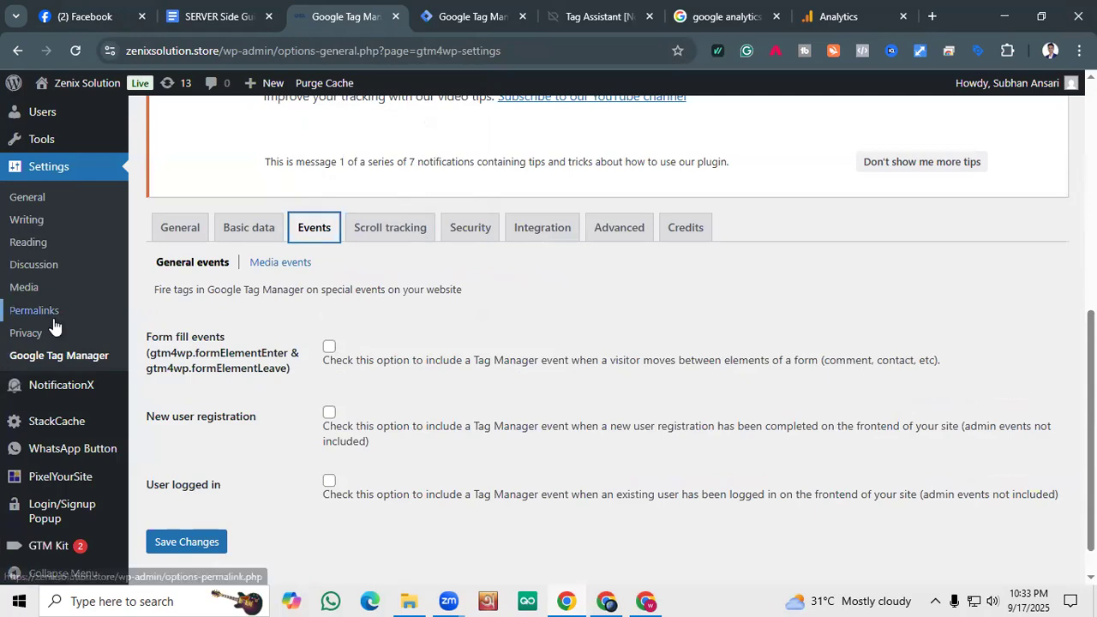
scroll(60, 325, down, 1)
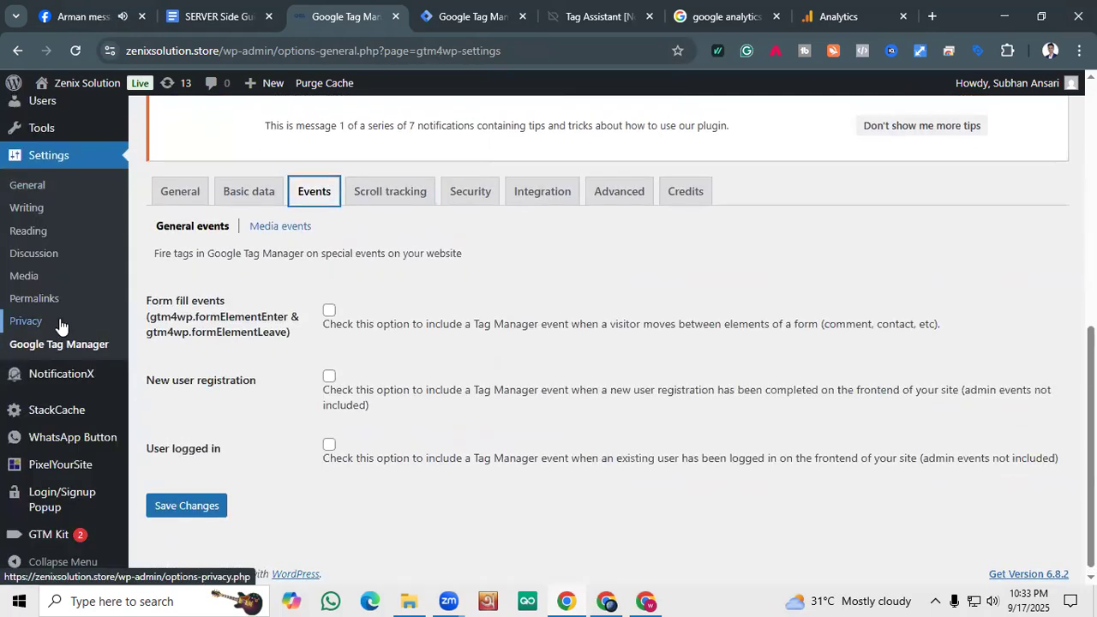
scroll(64, 300, up, 1)
scroll(50, 278, down, 1)
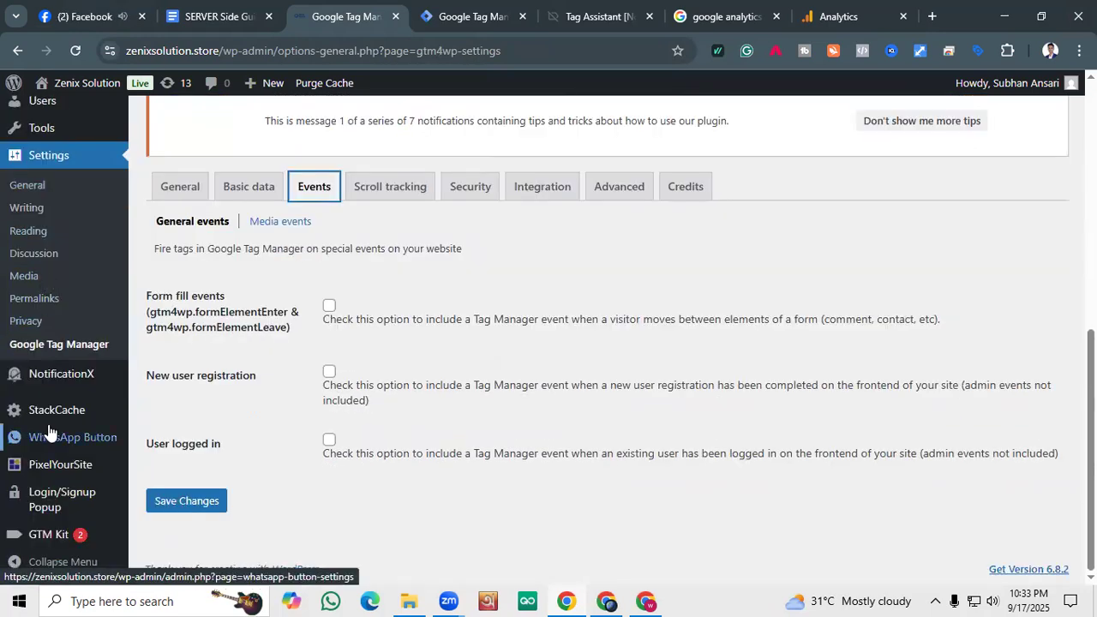
Open the WordPress Theme File Editor for the site's active theme.
scroll(49, 425, up, 5)
mouse_move(52, 318)
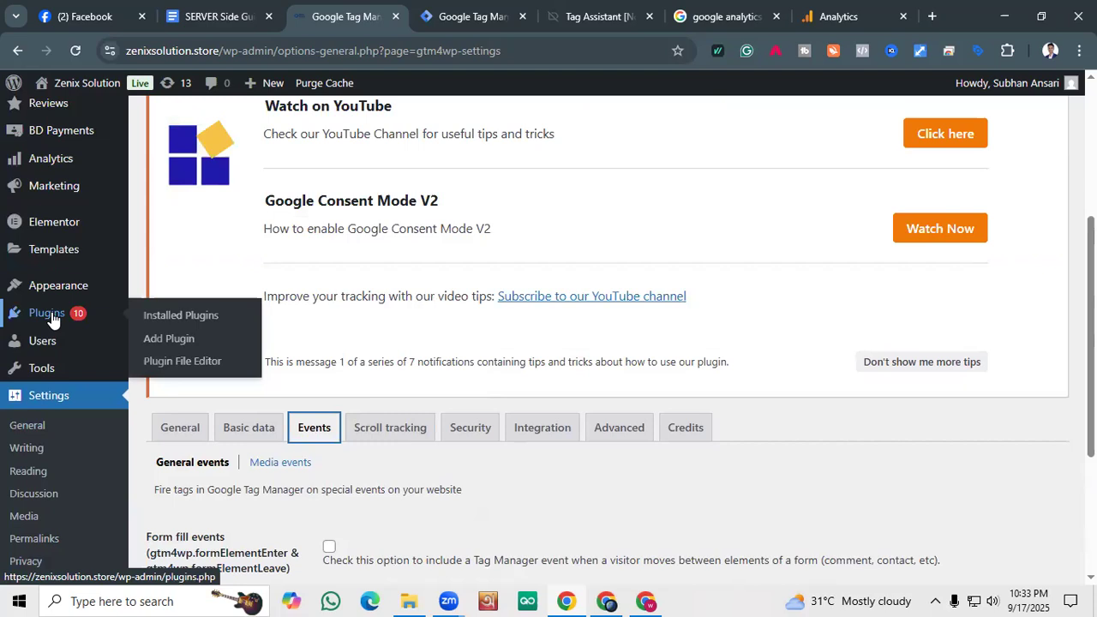
mouse_move(65, 300)
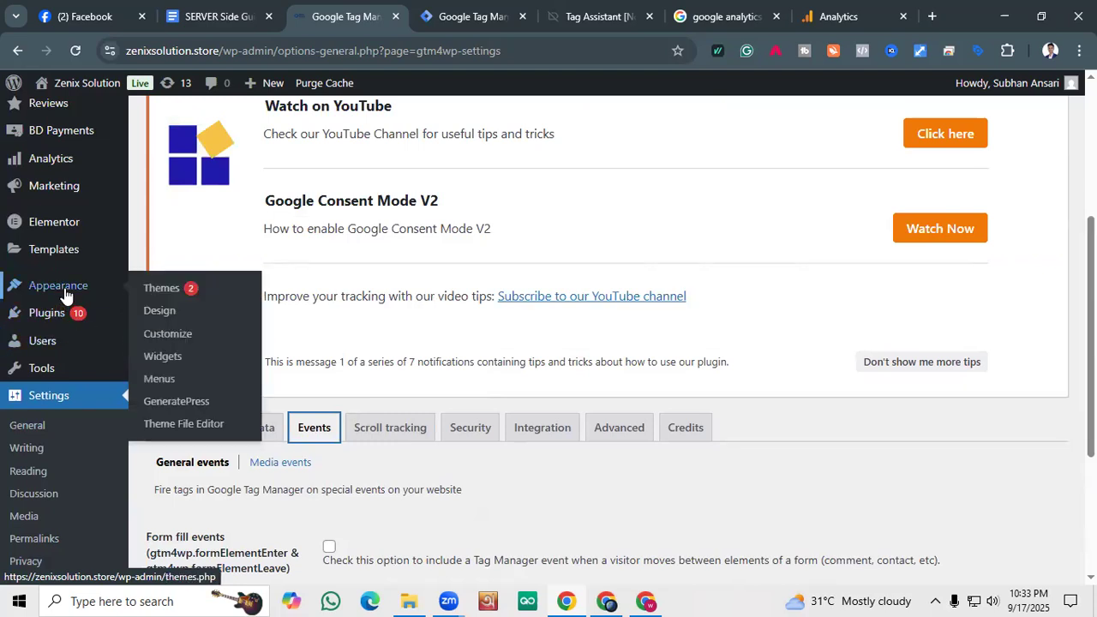
scroll(64, 296, up, 1)
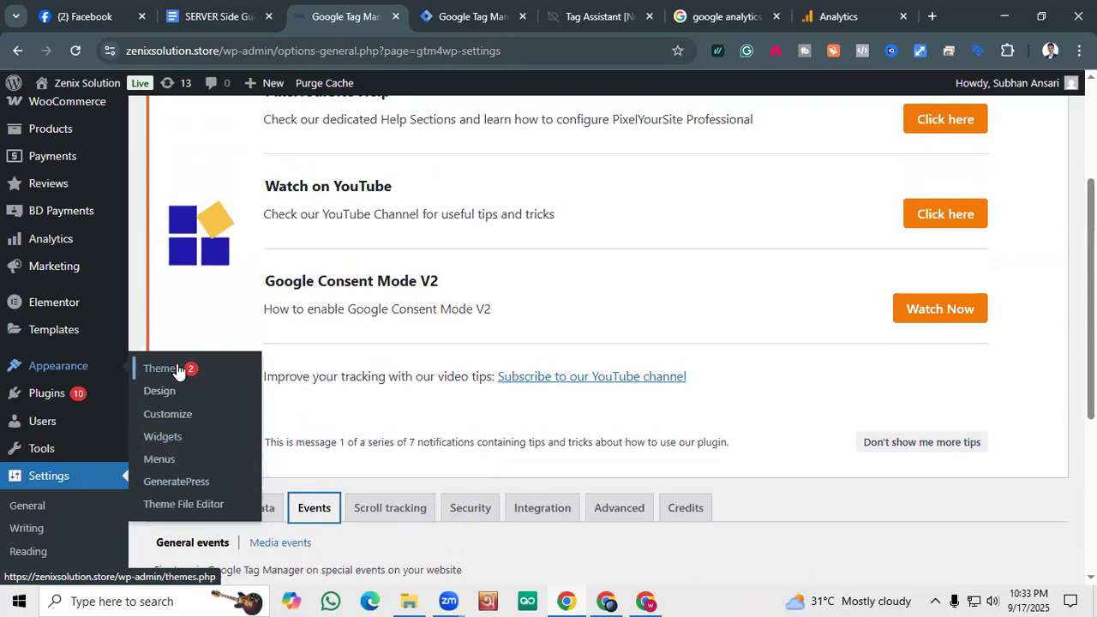
right_click(177, 501)
click(178, 502)
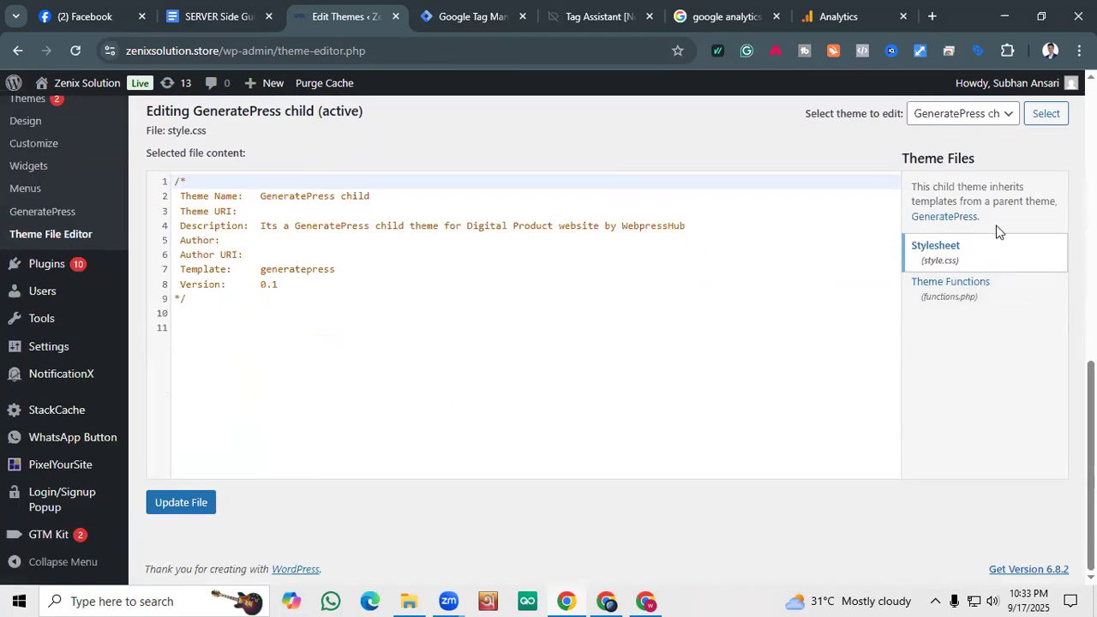
Examine the GeneratePress child theme's style.css content and its list of theme files.
scroll(880, 231, up, 2)
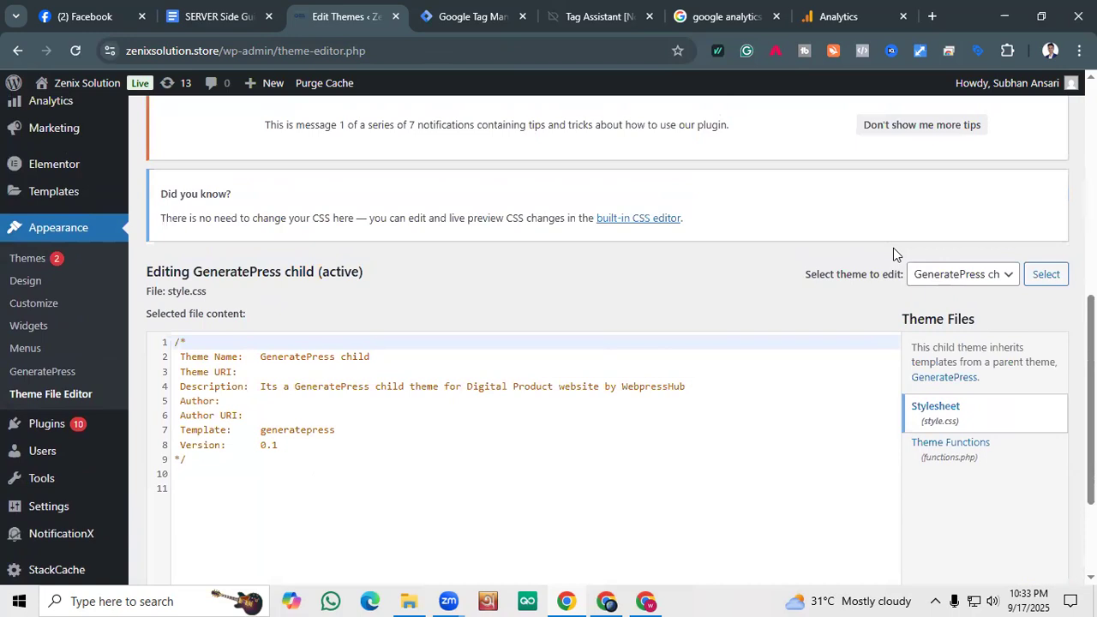
scroll(902, 378, down, 1)
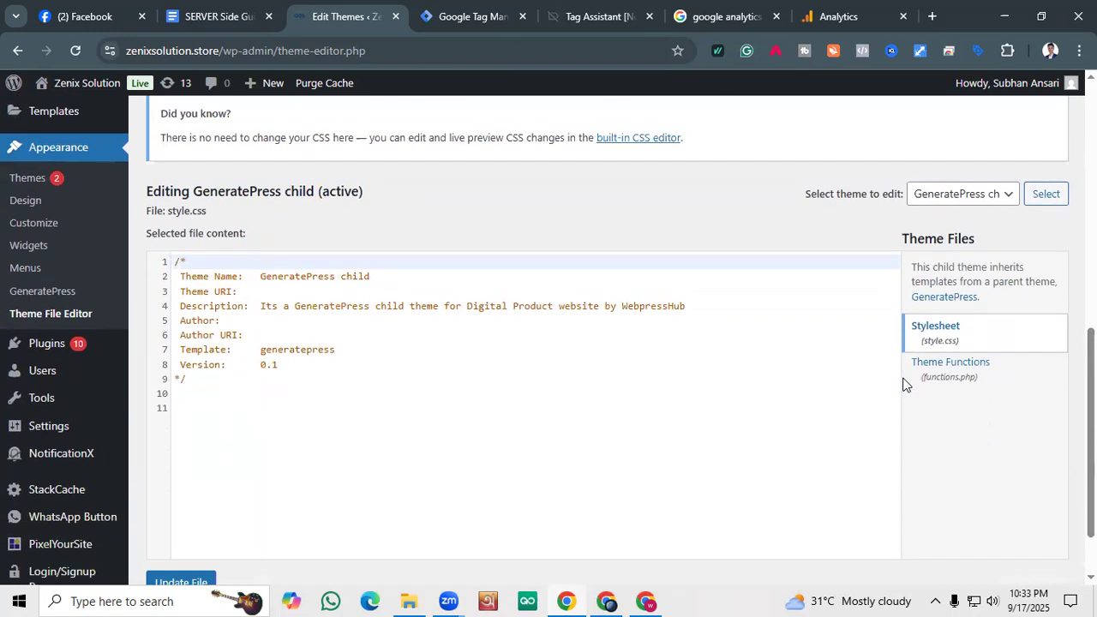
scroll(952, 360, down, 1)
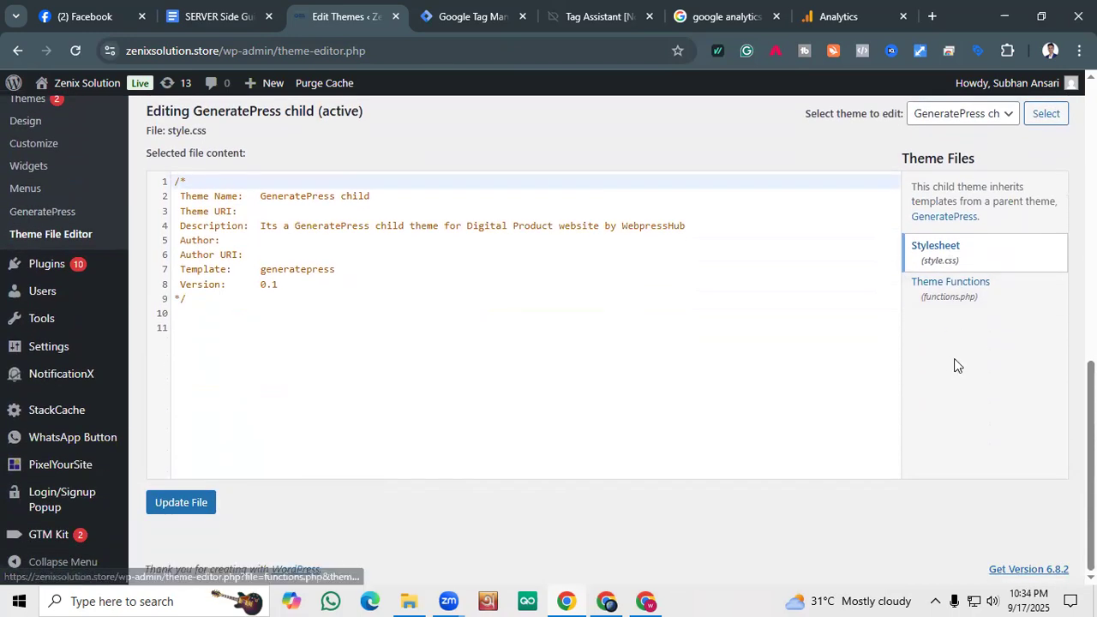
scroll(359, 330, up, 1)
click(363, 346)
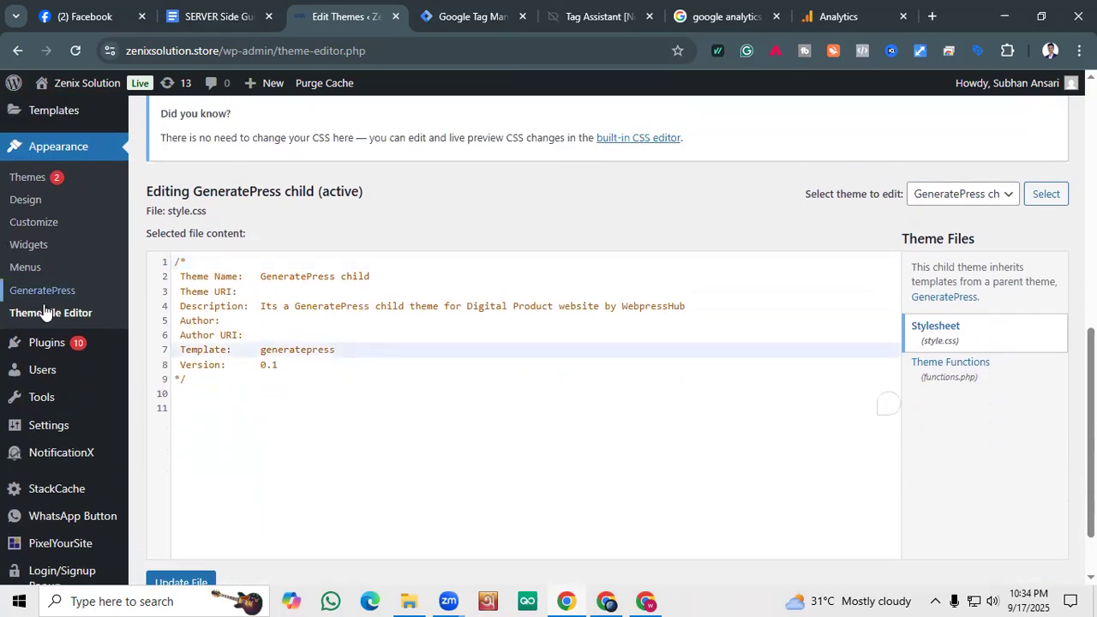
scroll(686, 331, down, 1)
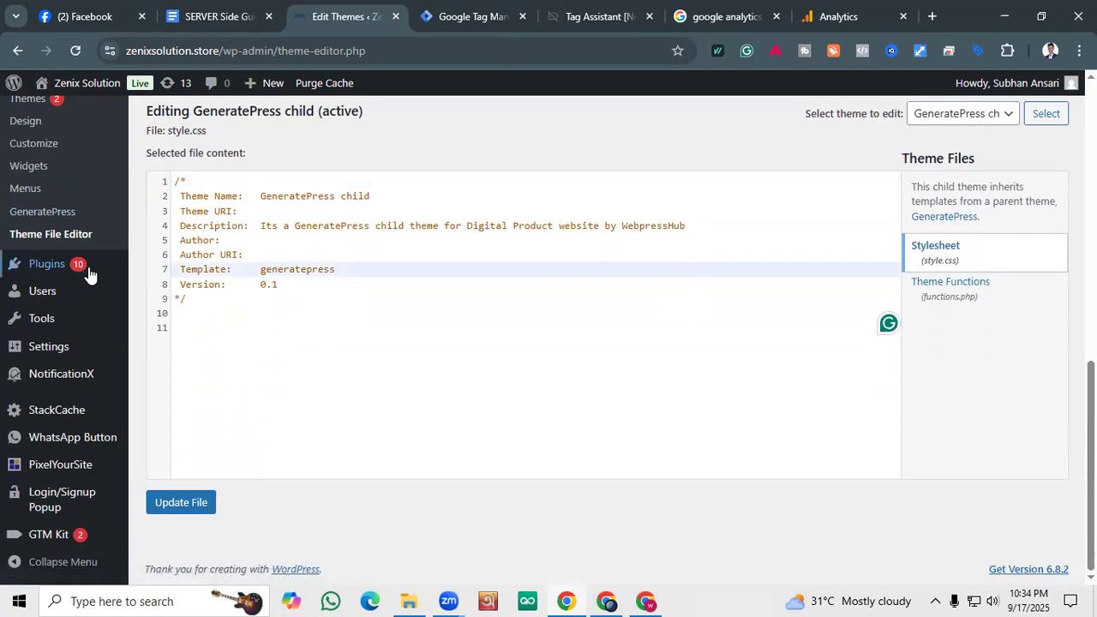
Open the WordPress theme Customizer and close it to return to the Theme File Editor.
scroll(67, 220, up, 1)
scroll(45, 215, up, 1)
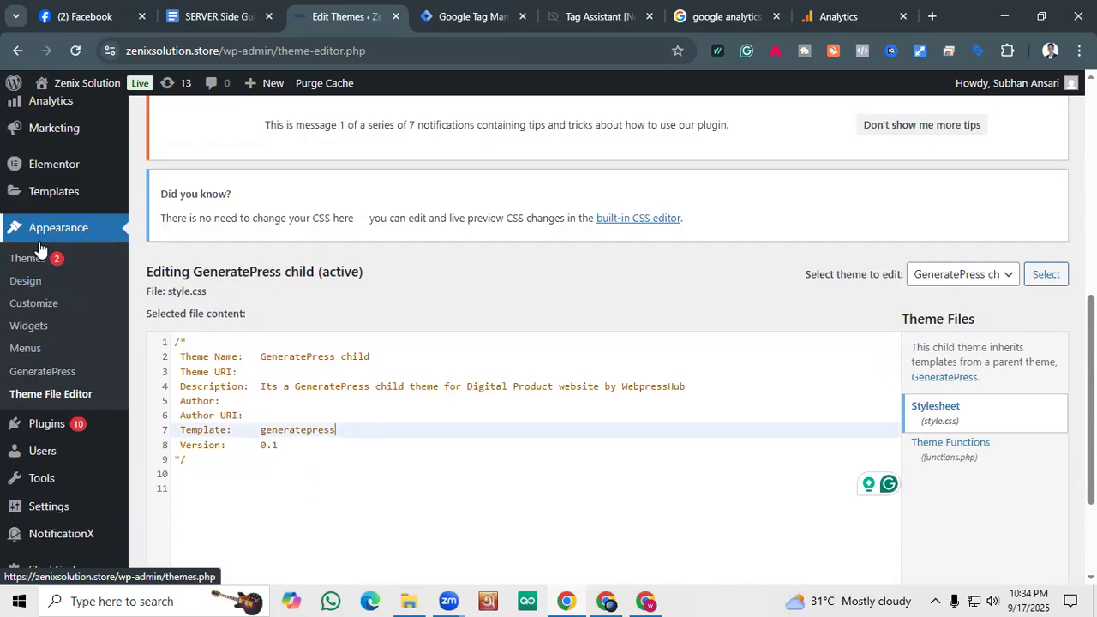
click(40, 304)
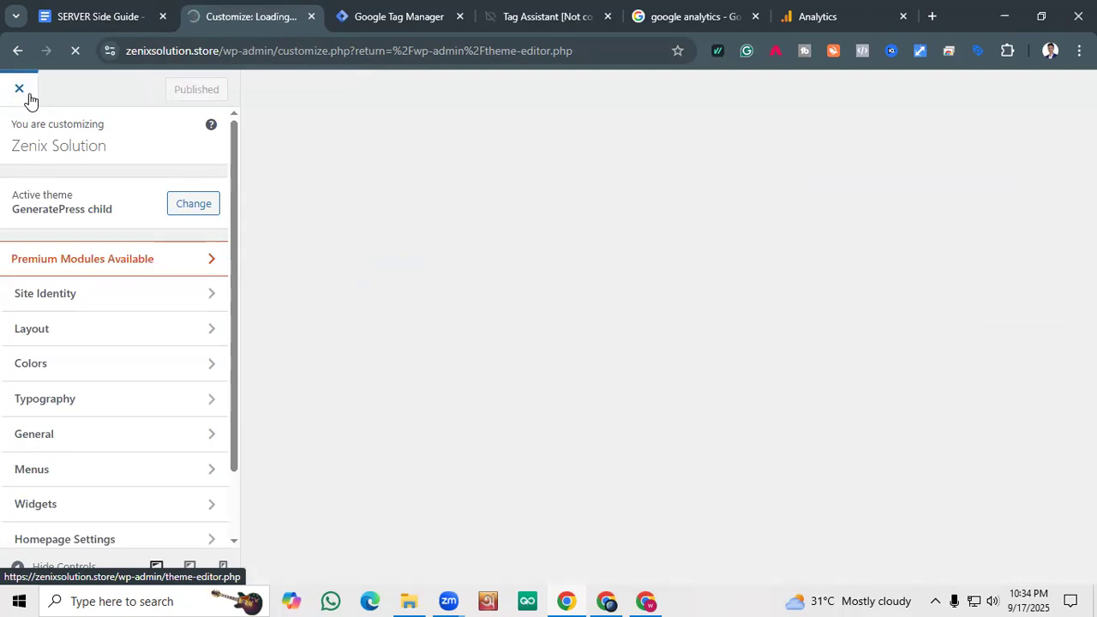
click(21, 91)
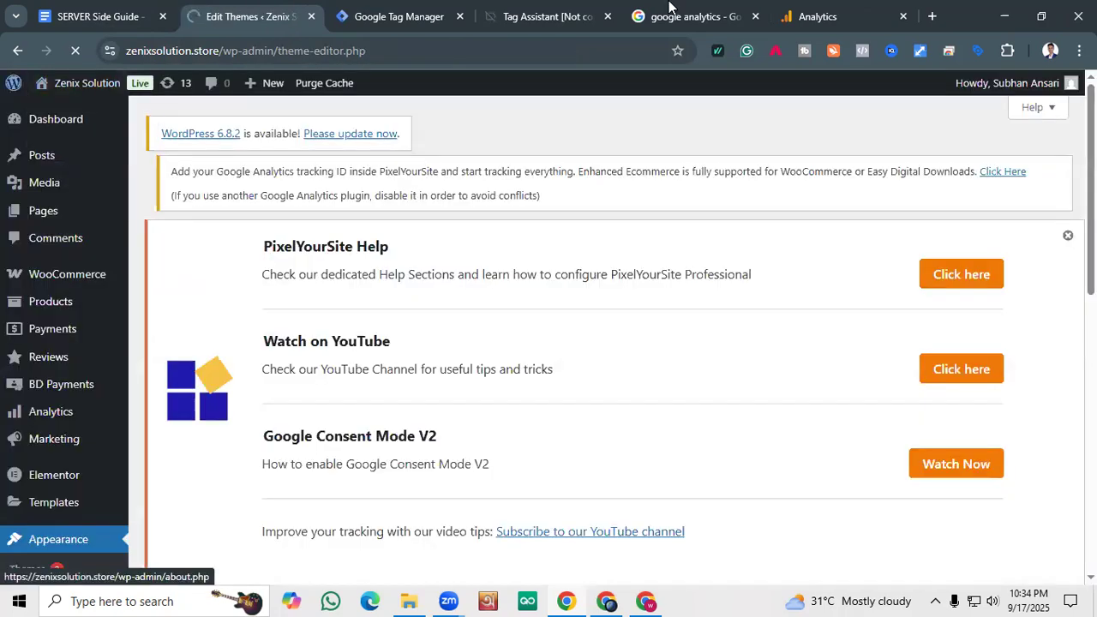
Switch to Google Analytics and look over the web stream's details, events and Google tag options.
click(790, 10)
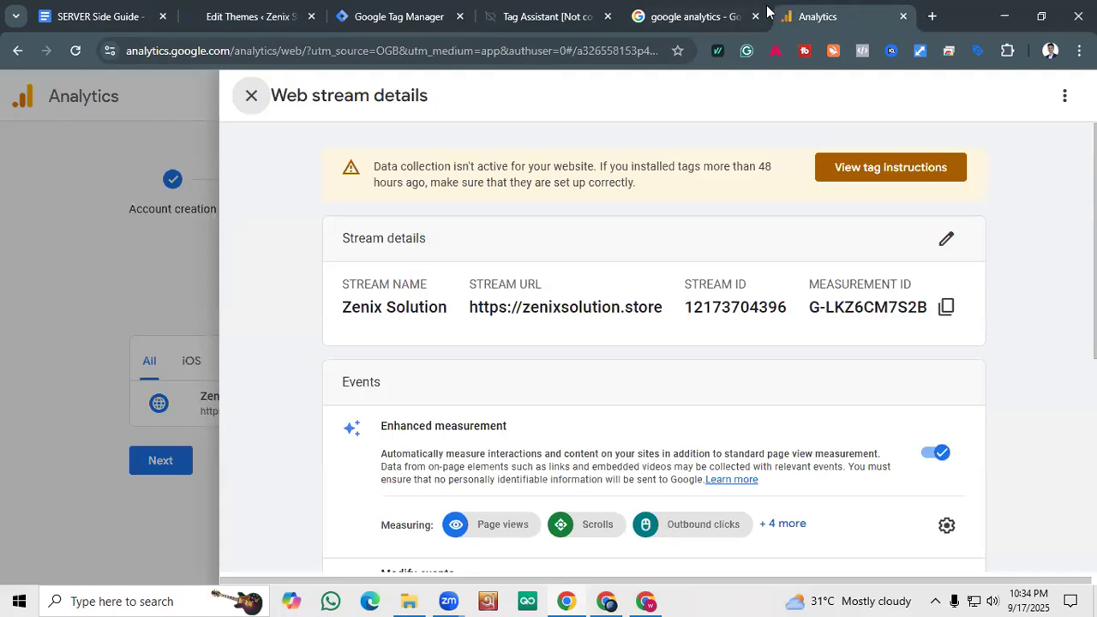
scroll(631, 288, down, 2)
scroll(912, 182, up, 1)
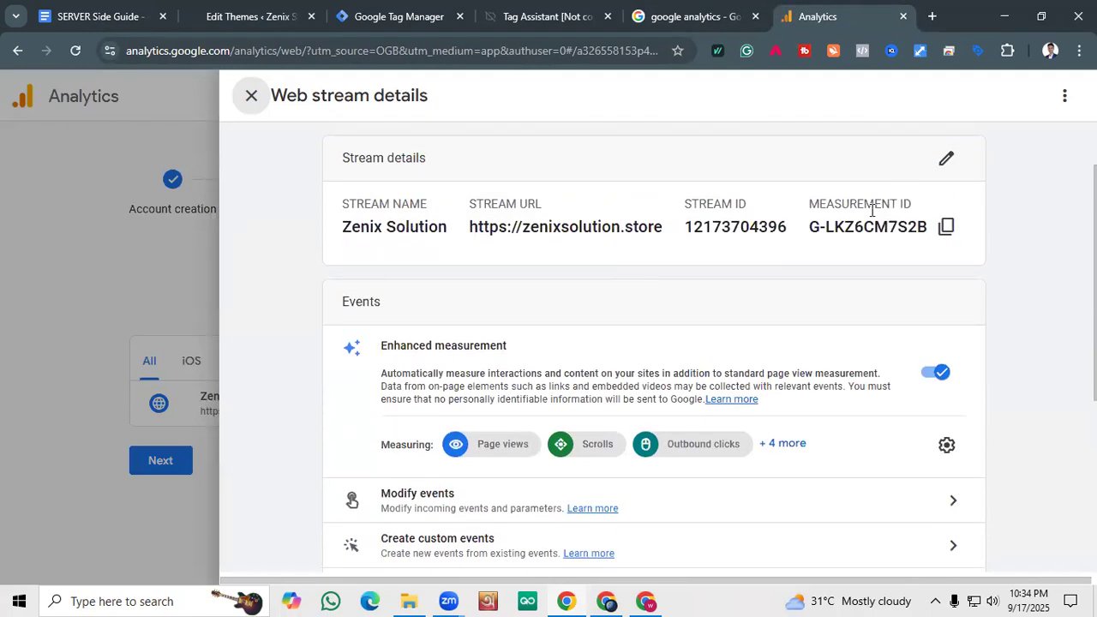
scroll(896, 215, down, 4)
scroll(897, 220, up, 5)
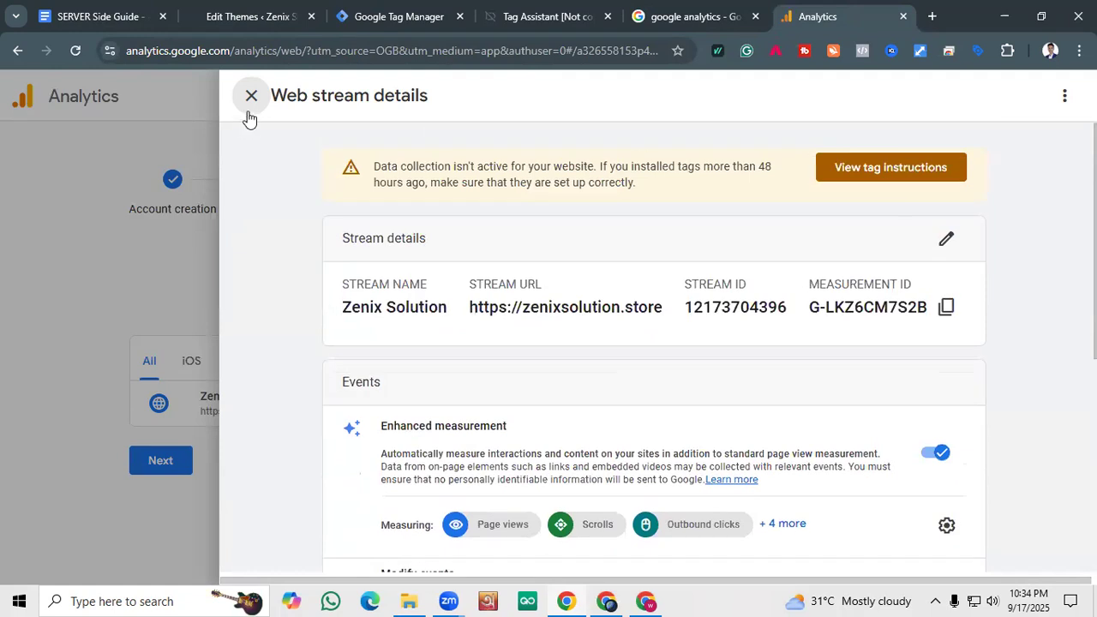
Close and reopen the Zenix Solution web stream, and open its Google tag installation instructions.
click(251, 95)
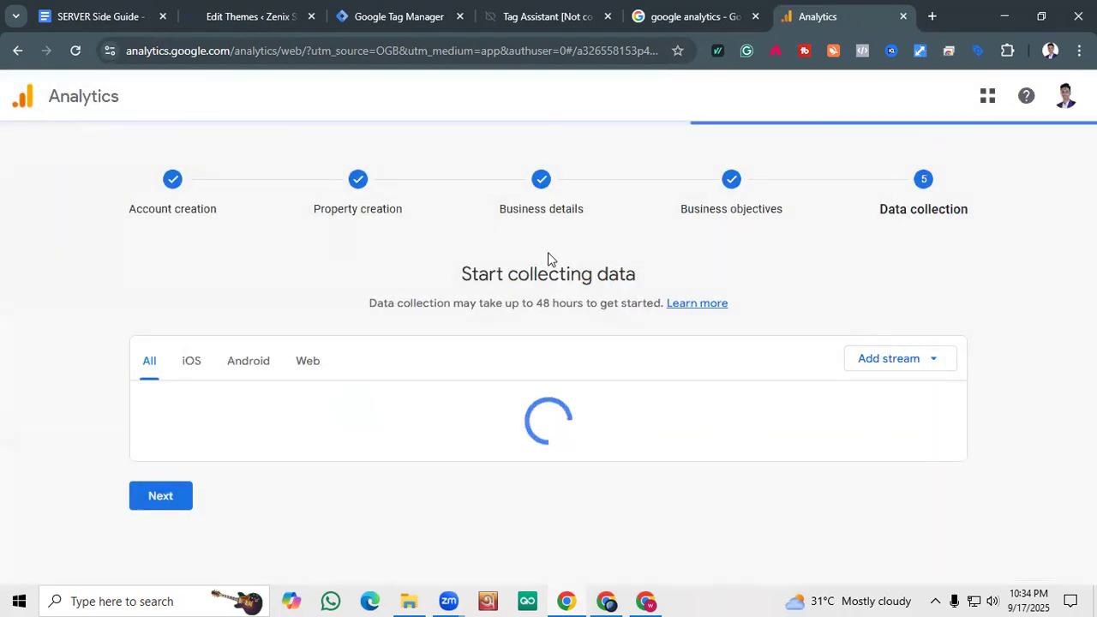
click(267, 405)
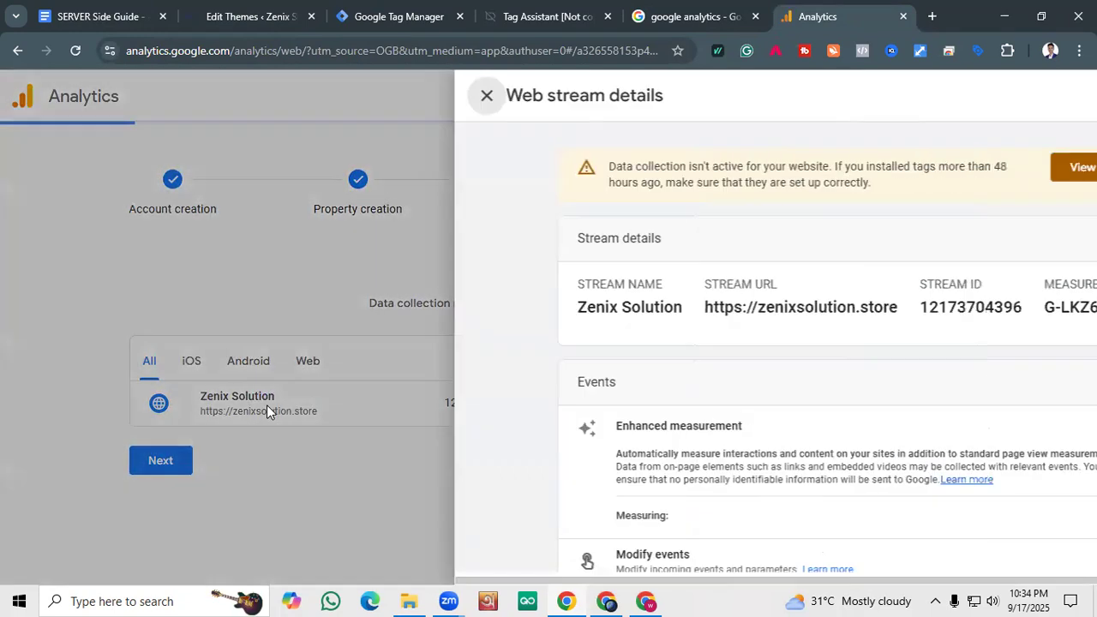
scroll(553, 394, down, 5)
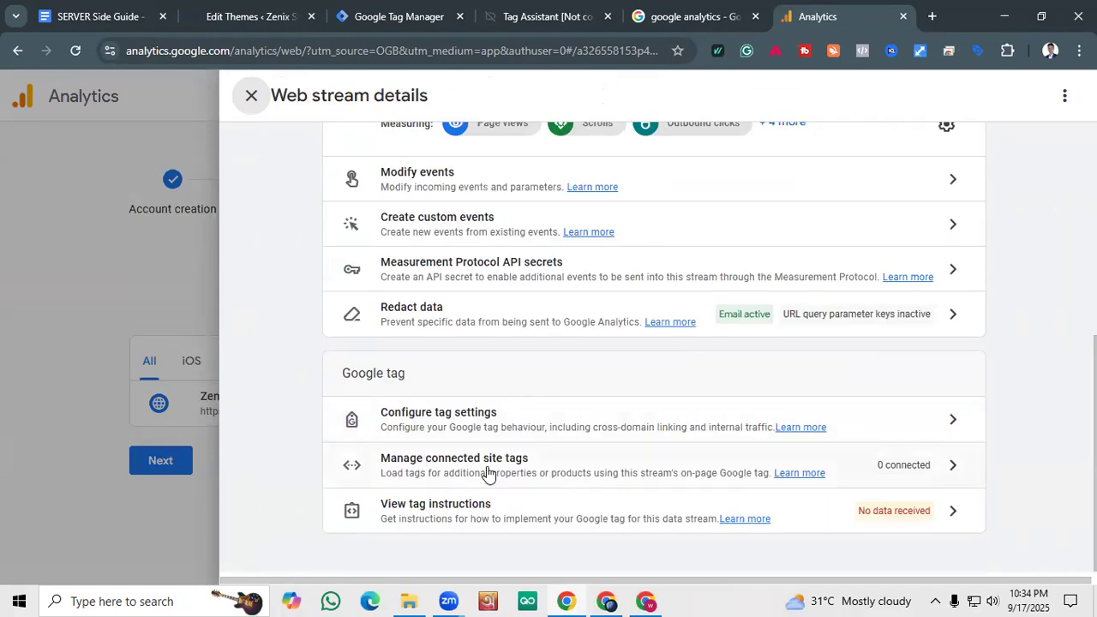
scroll(484, 474, up, 2)
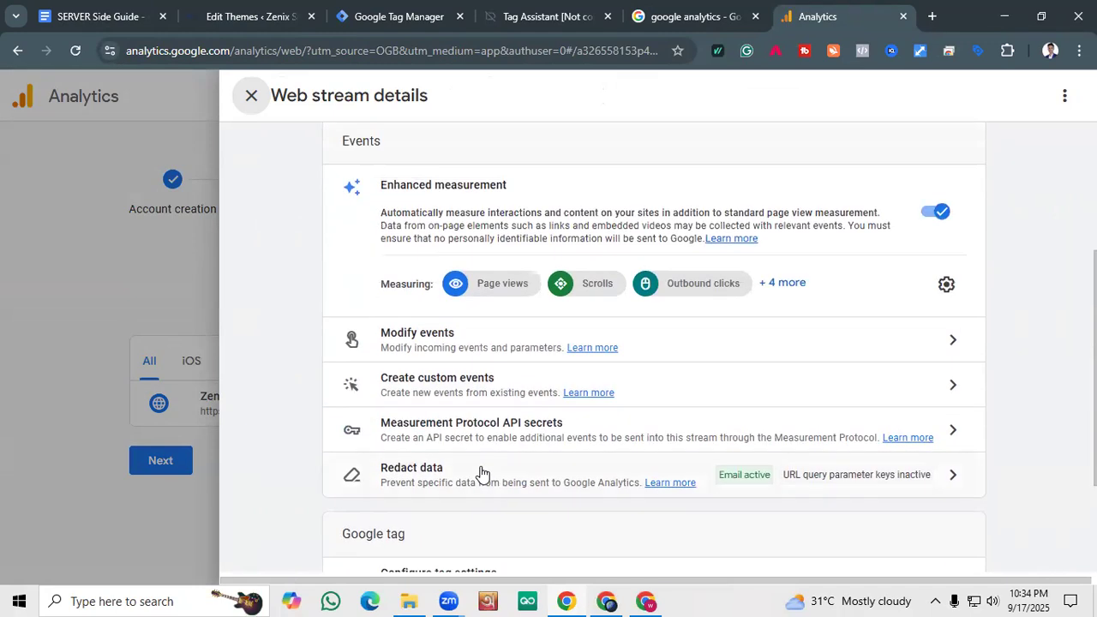
scroll(480, 474, down, 2)
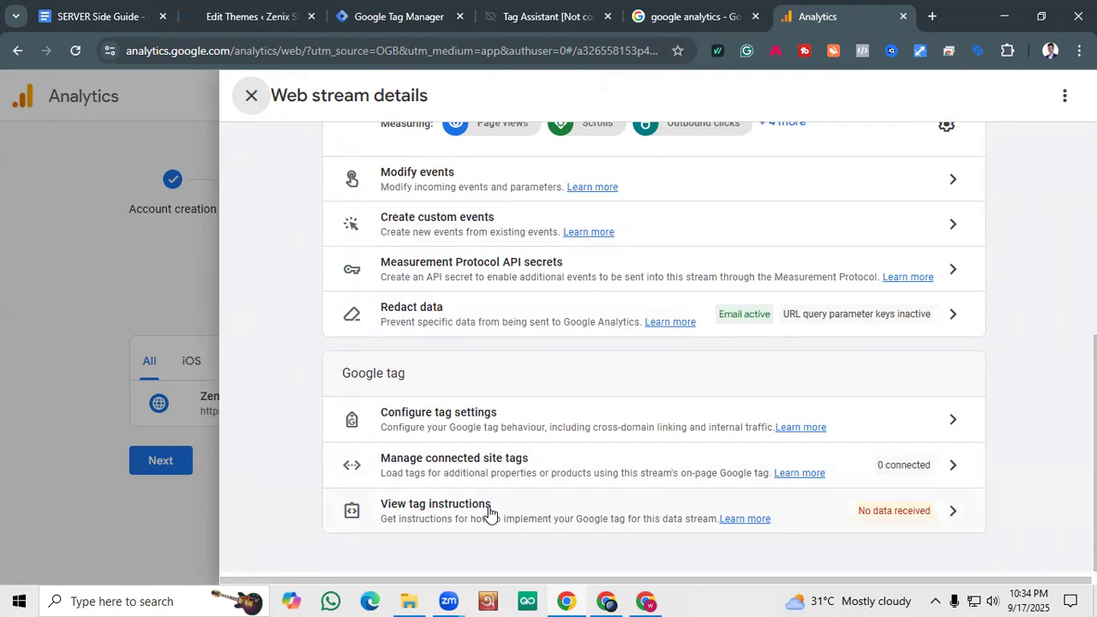
click(950, 513)
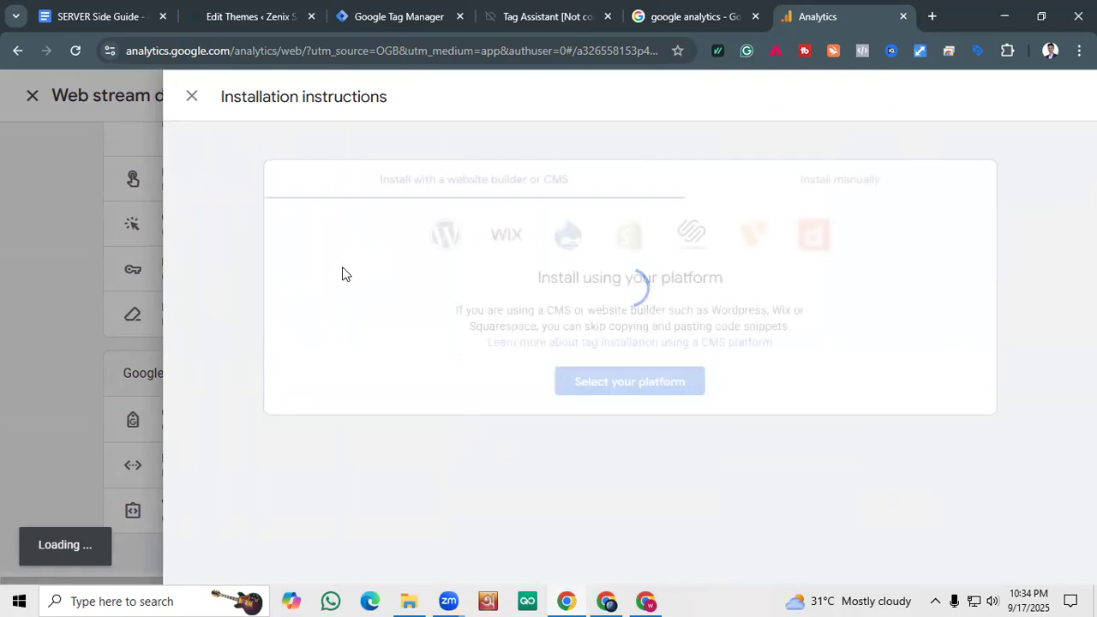
Read the WordPress installation instructions, from the tag ID and Site Kit plug-in setup to the optional website test.
scroll(515, 354, down, 1)
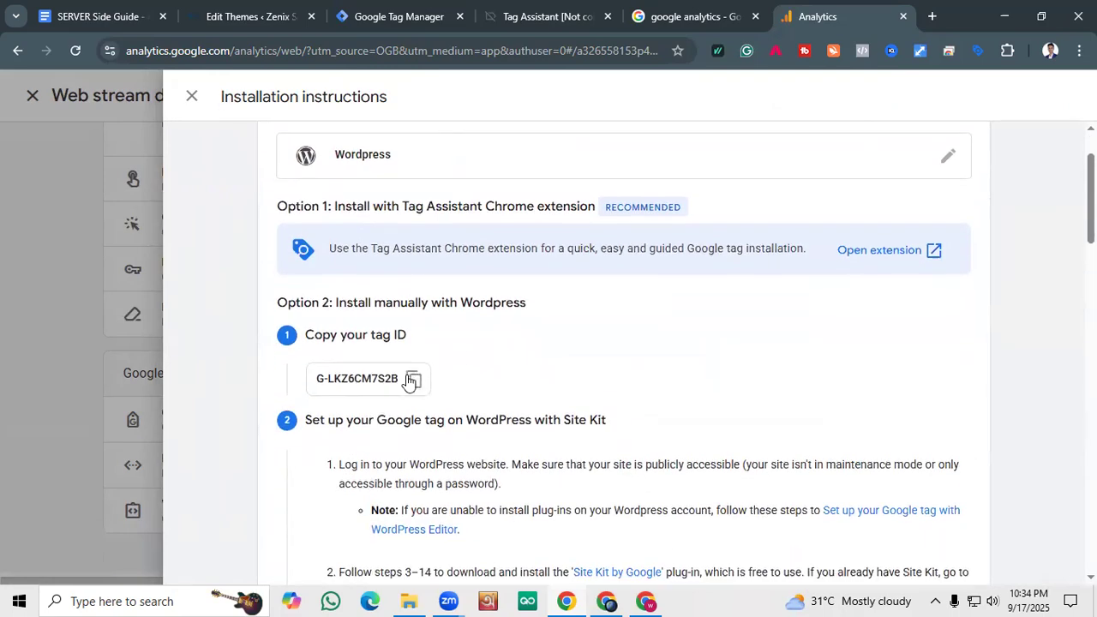
scroll(420, 352, down, 2)
scroll(419, 324, up, 1)
scroll(418, 317, up, 2)
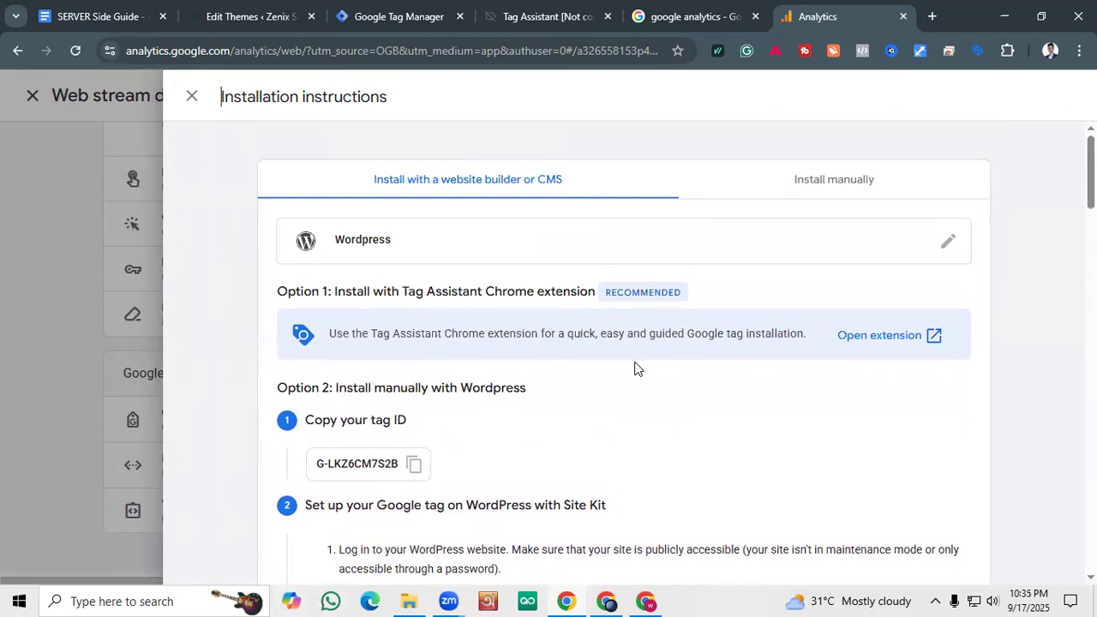
scroll(339, 307, down, 2)
scroll(343, 307, down, 1)
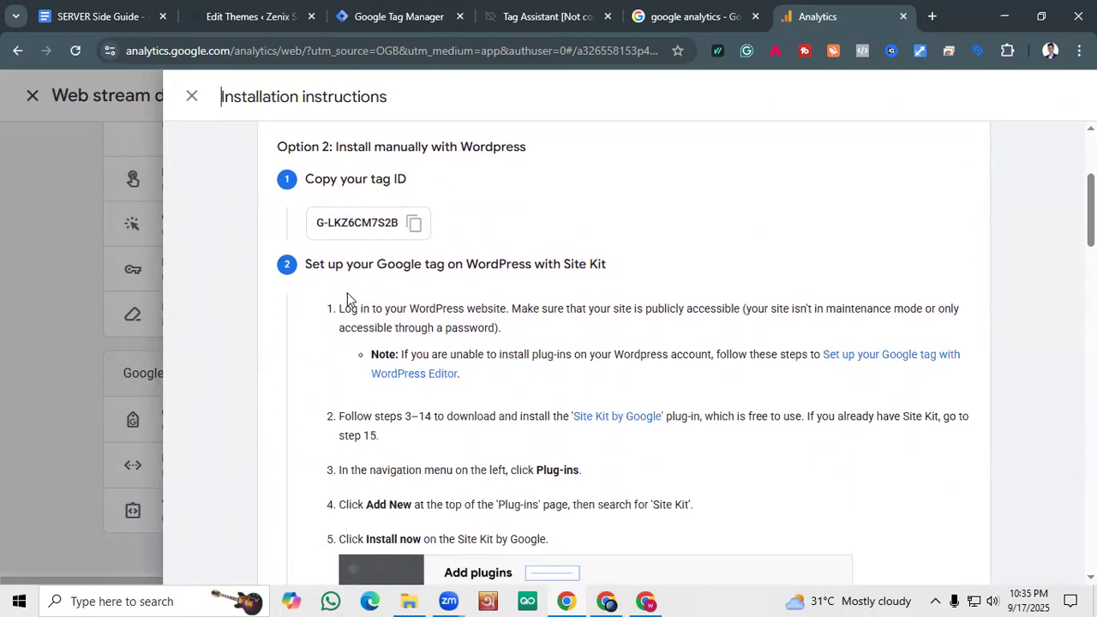
scroll(382, 365, down, 3)
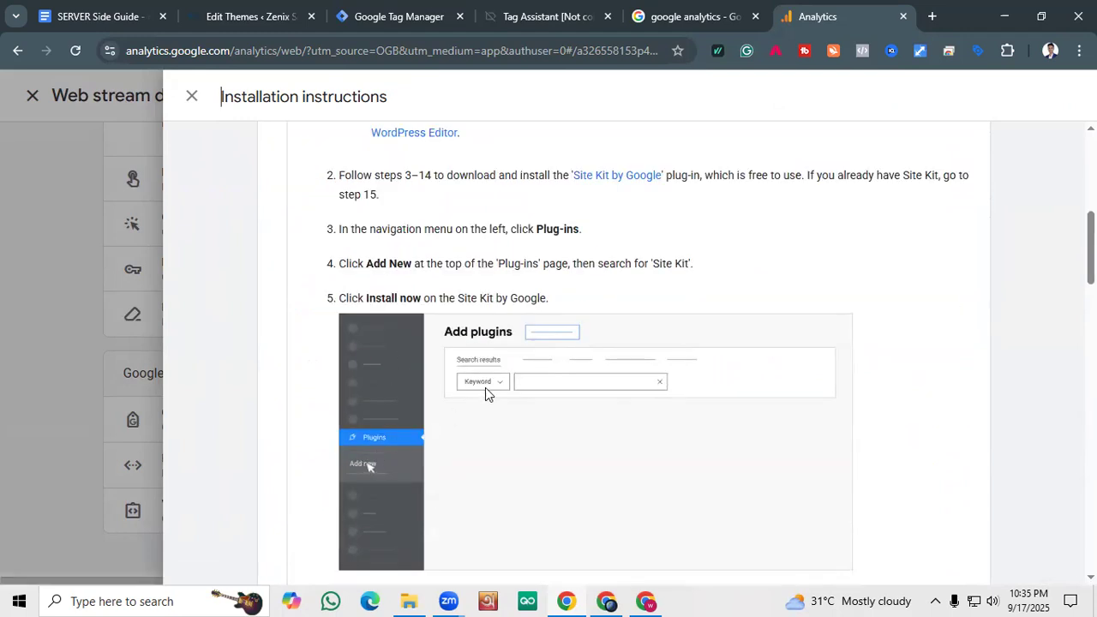
scroll(485, 387, down, 7)
scroll(480, 343, down, 4)
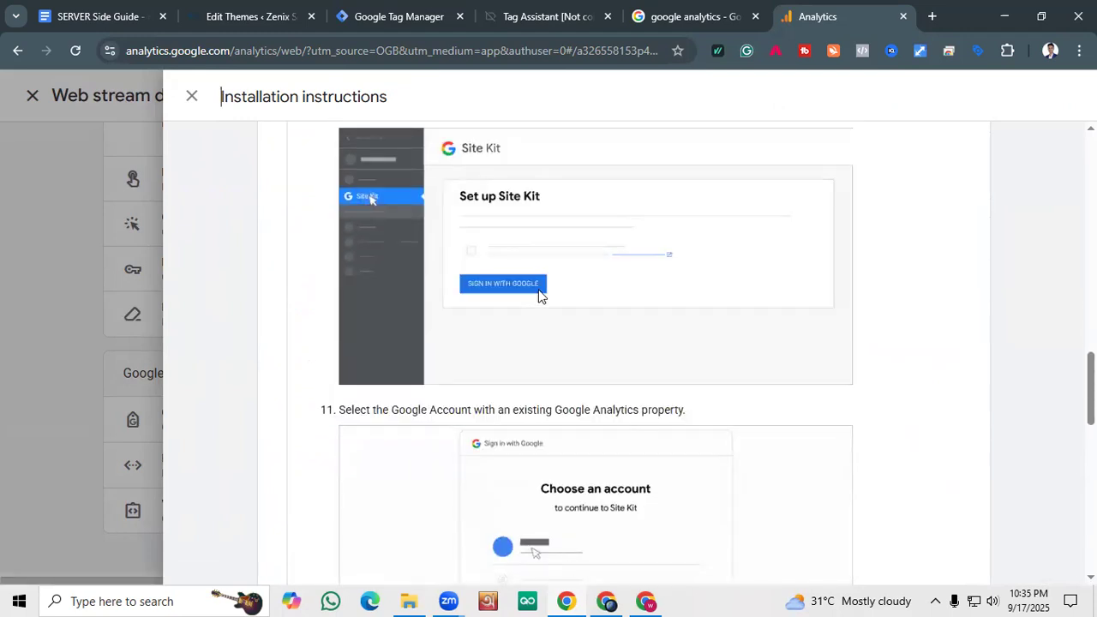
scroll(510, 264, down, 6)
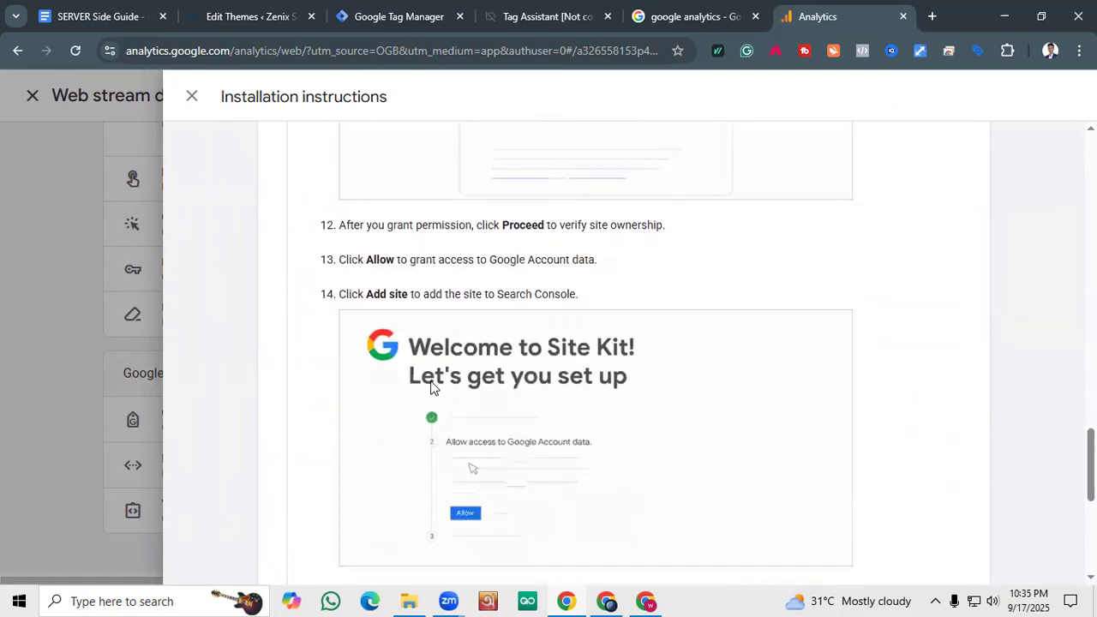
scroll(431, 388, down, 5)
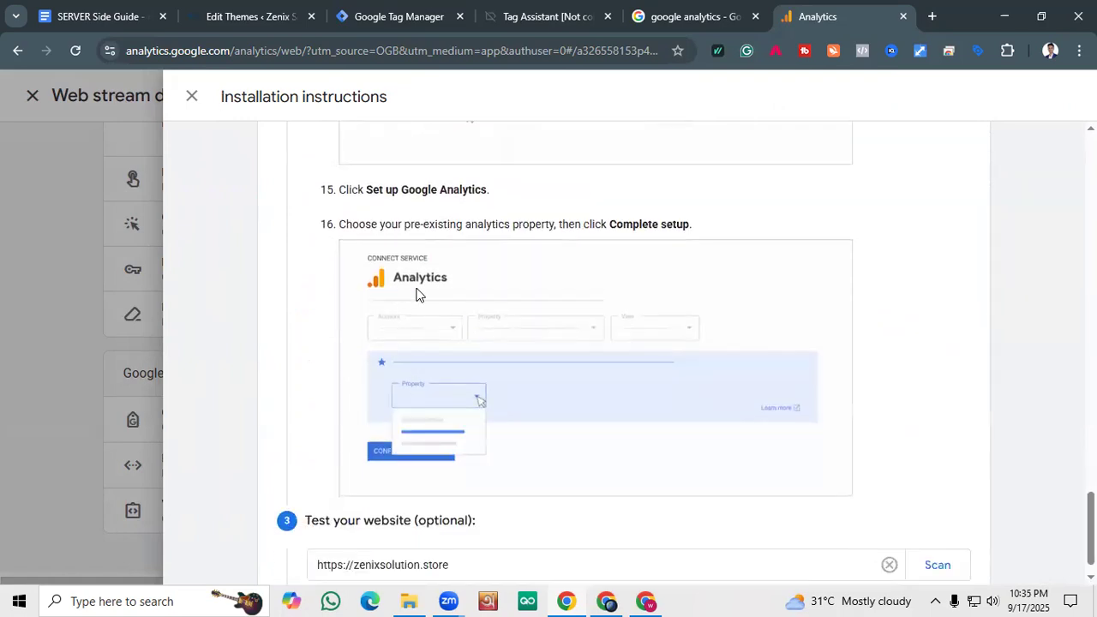
scroll(477, 318, down, 1)
Go back through the instructions to the steps for installing and activating the Site Kit by Google plug-in.
scroll(599, 341, up, 3)
scroll(678, 294, up, 15)
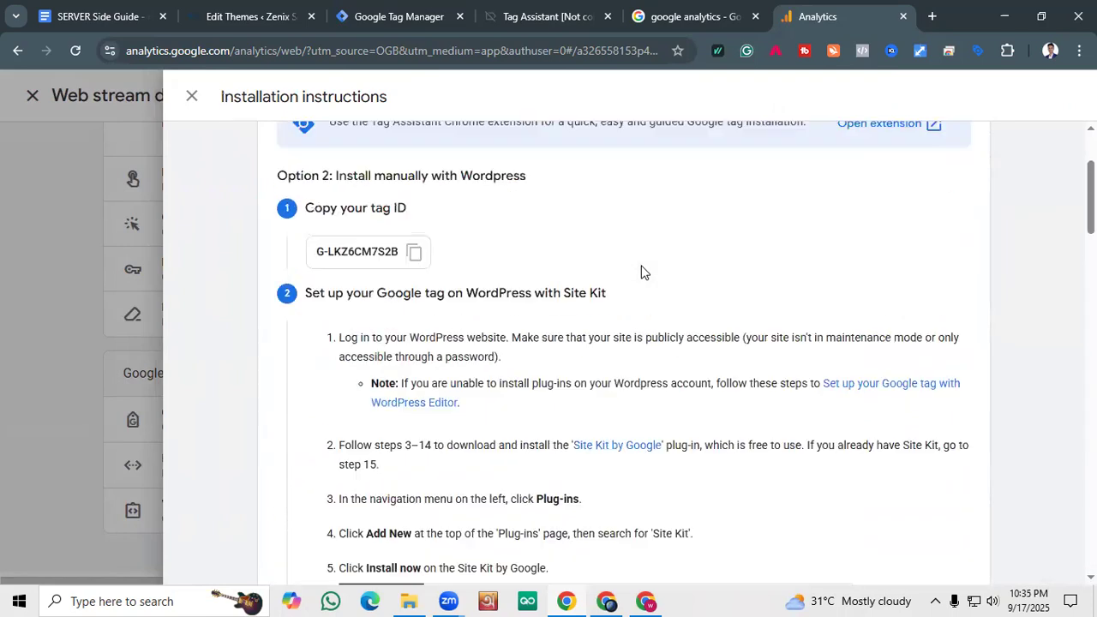
scroll(644, 269, up, 1)
scroll(644, 269, down, 9)
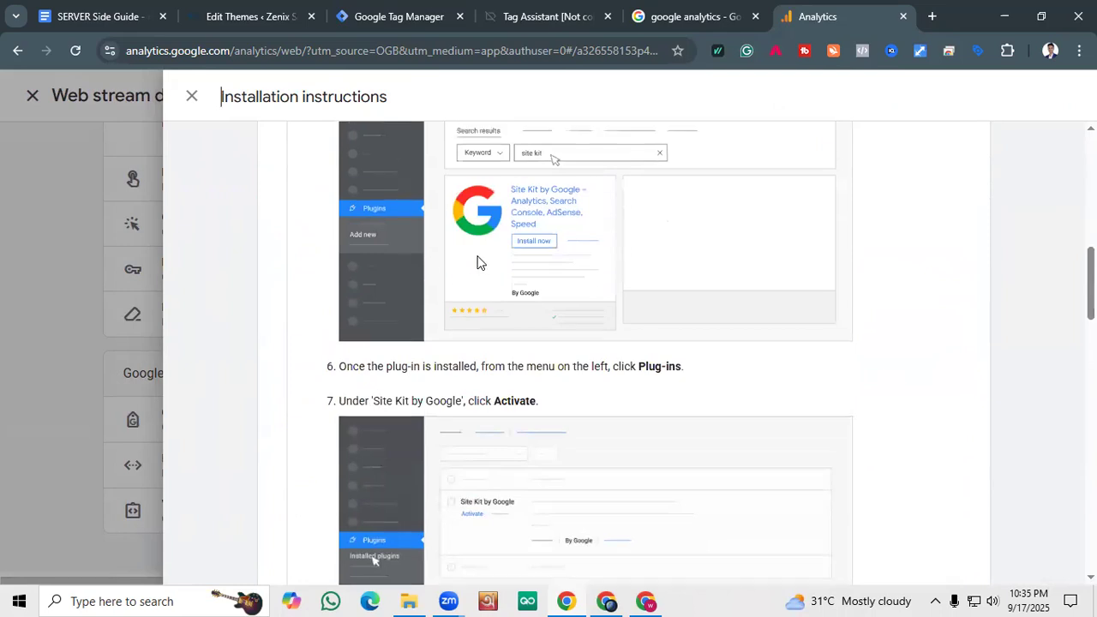
scroll(494, 262, up, 1)
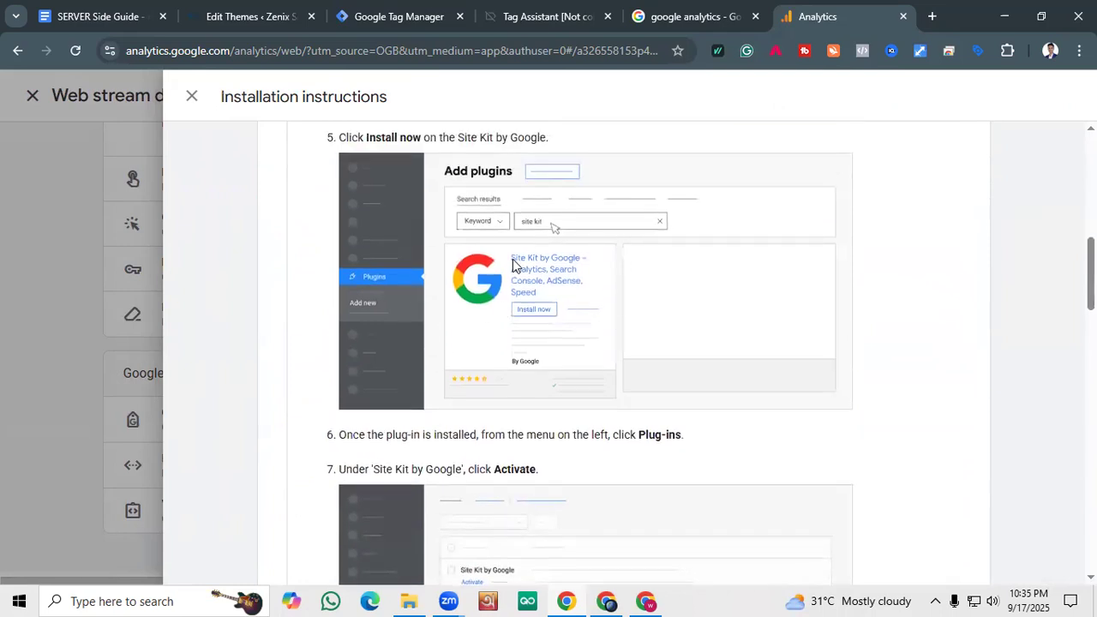
Switch to the Zenix Solution WordPress admin and open the page for adding plugins.
click(235, 10)
scroll(306, 320, up, 6)
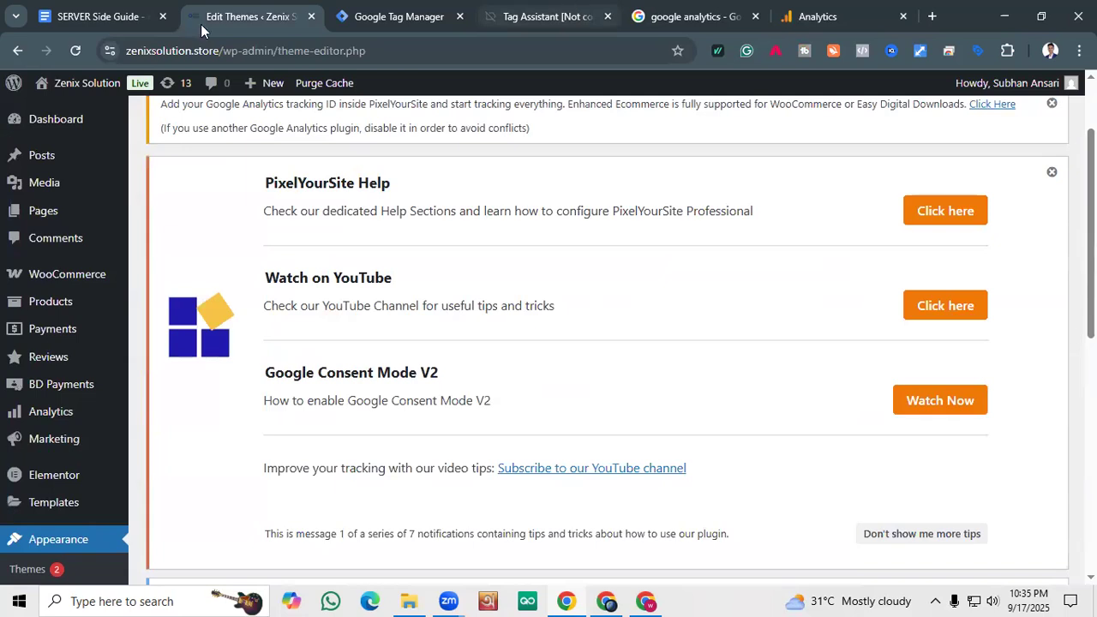
scroll(48, 355, down, 5)
mouse_move(49, 351)
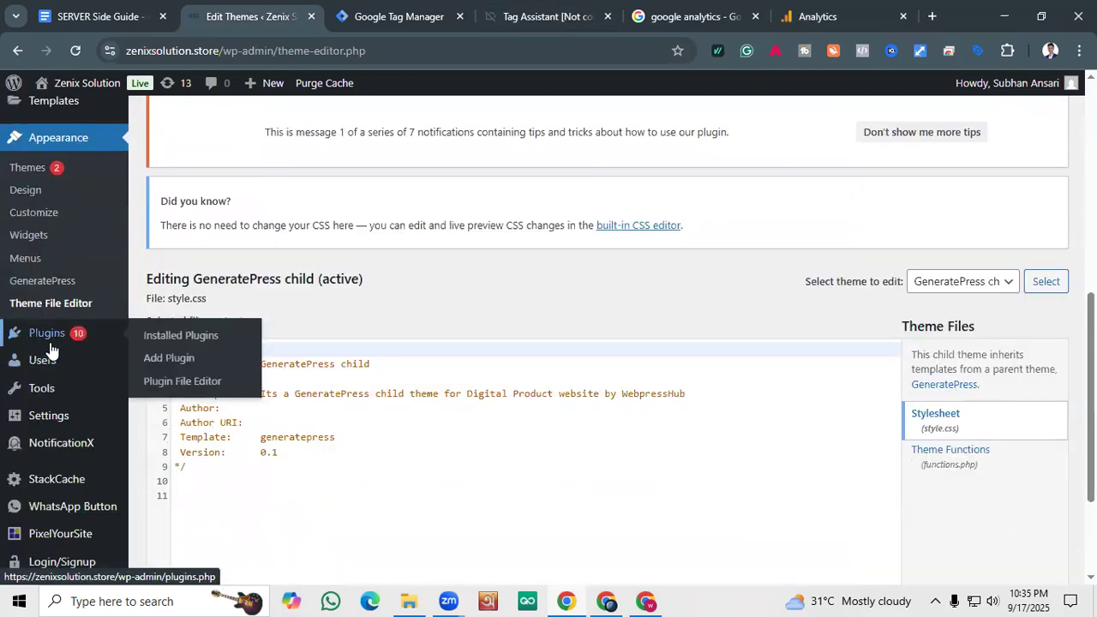
click(164, 346)
click(166, 357)
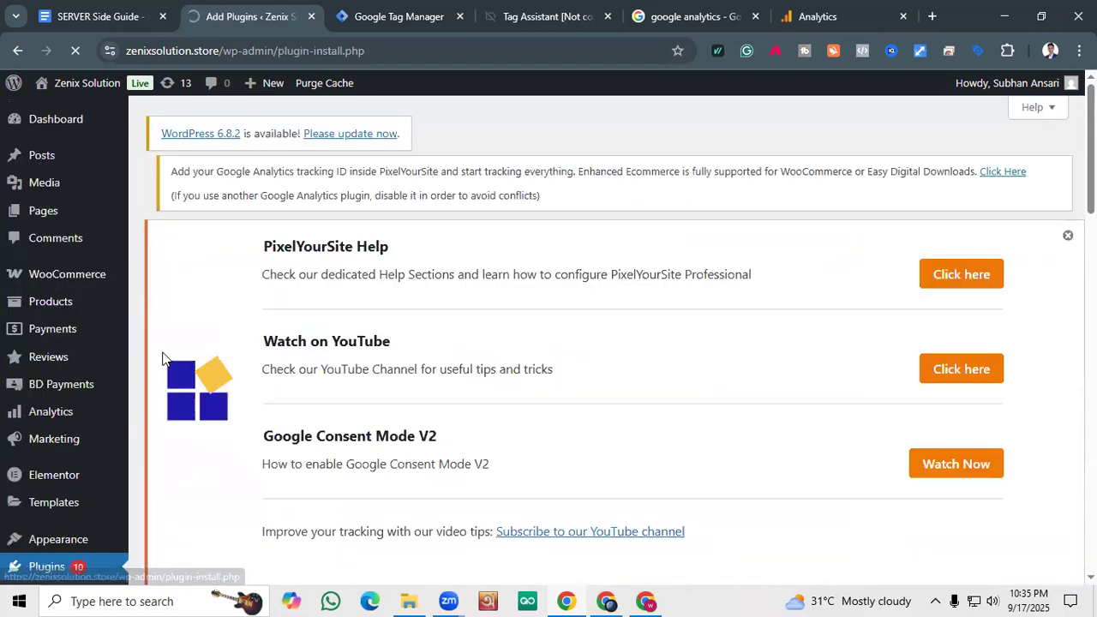
Search the WordPress plugin directory for "site Kit".
scroll(534, 318, down, 3)
scroll(535, 318, down, 3)
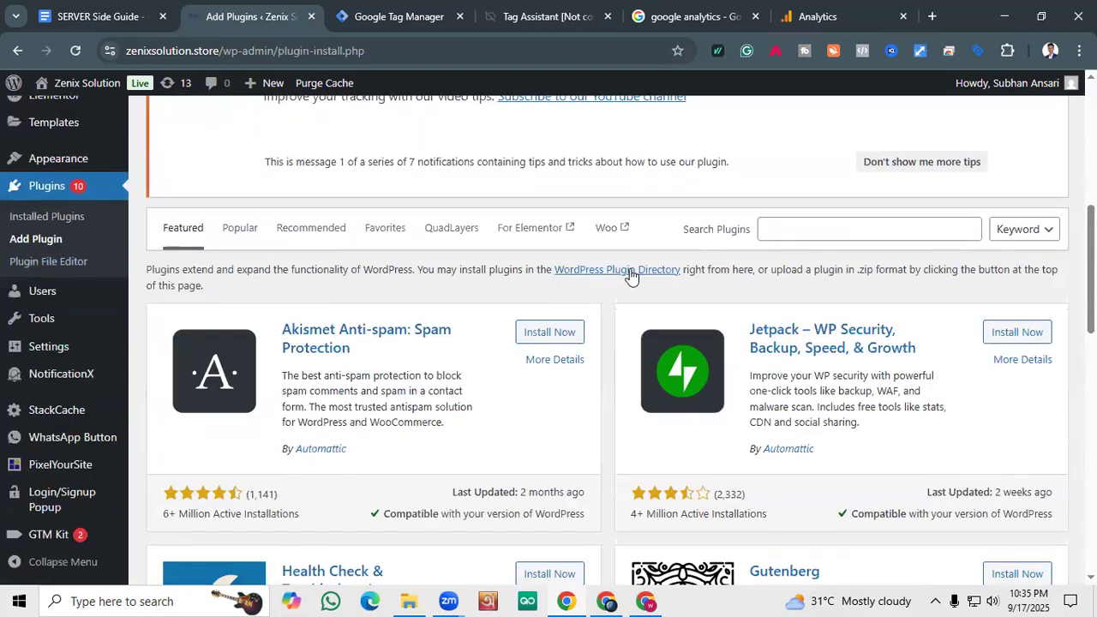
click(884, 229)
text(s)
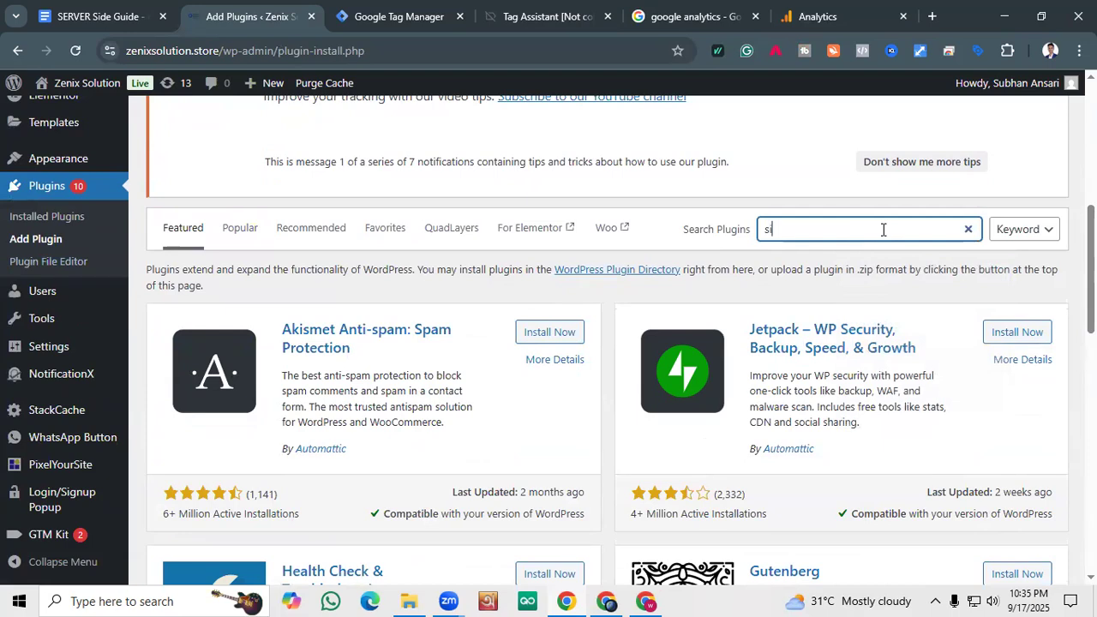
text(ite Kit)
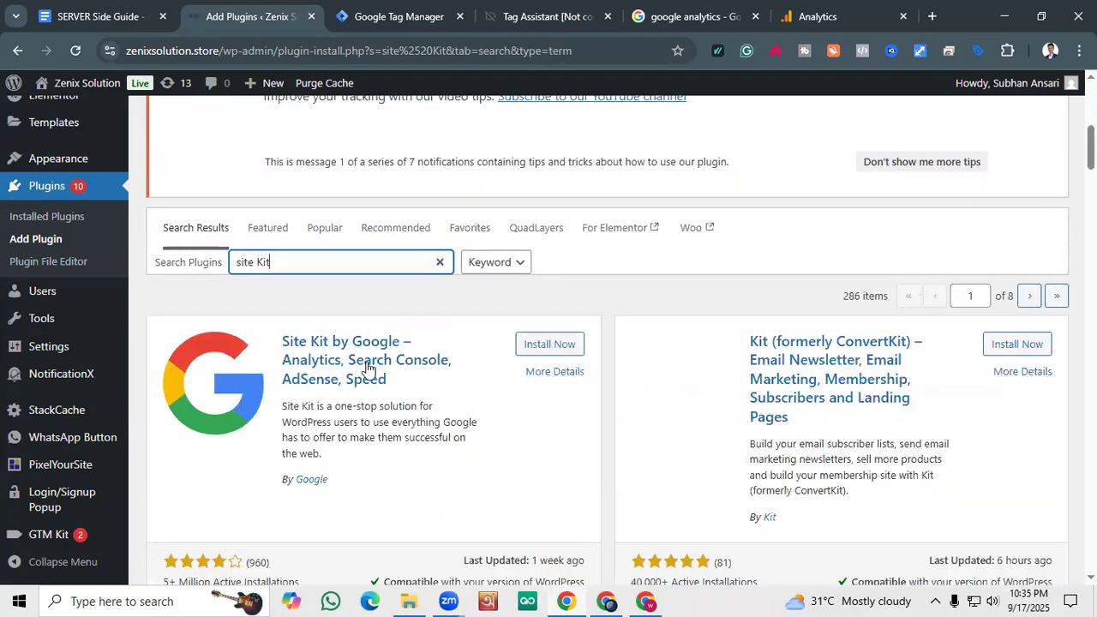
Install and activate the Site Kit by Google plugin from the search results.
click(555, 346)
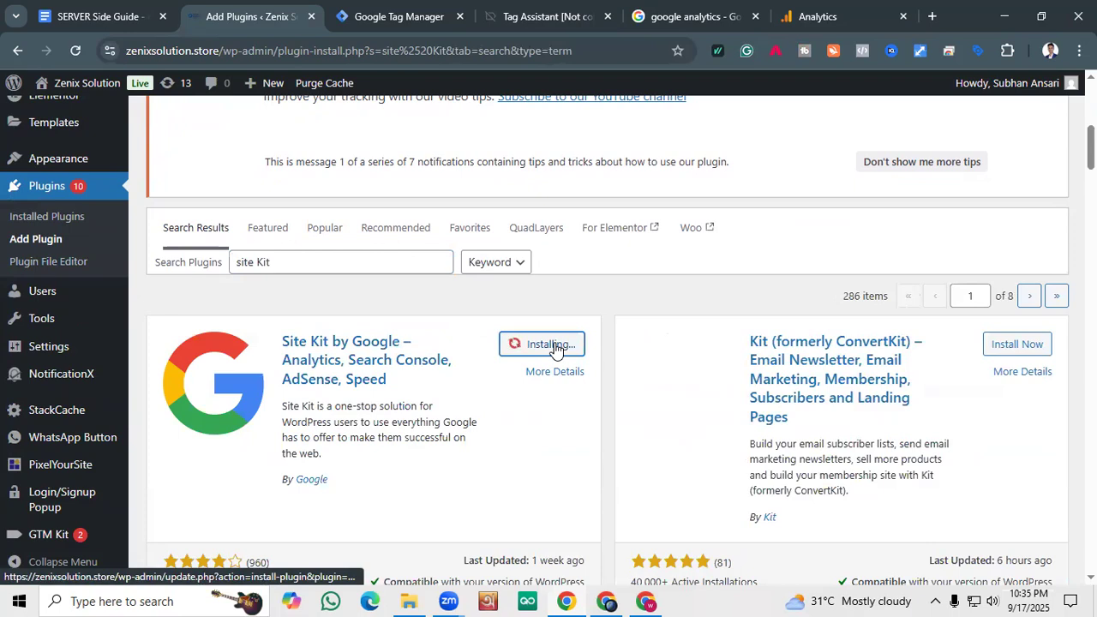
scroll(551, 348, down, 4)
scroll(551, 348, up, 3)
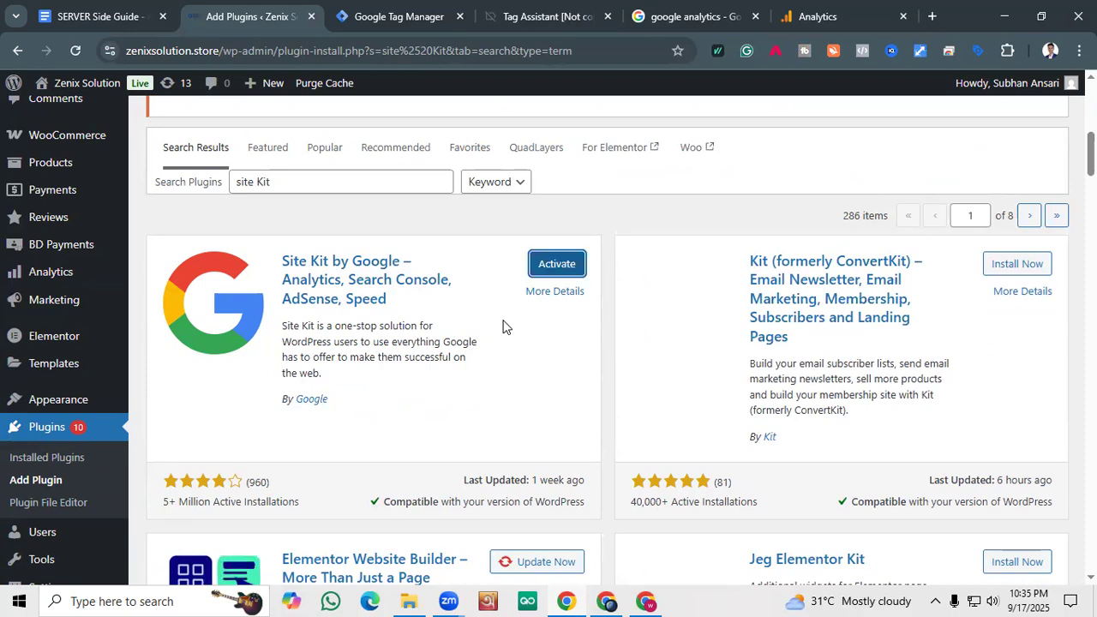
click(543, 267)
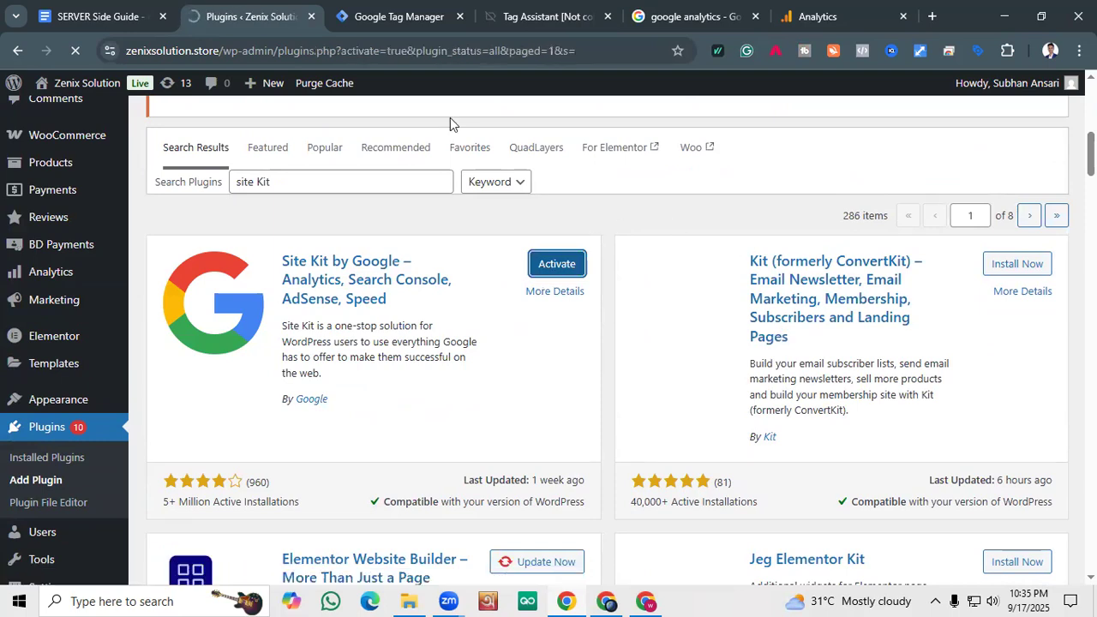
Look through the full list of installed plugins for Site Kit by Google.
scroll(532, 263, down, 3)
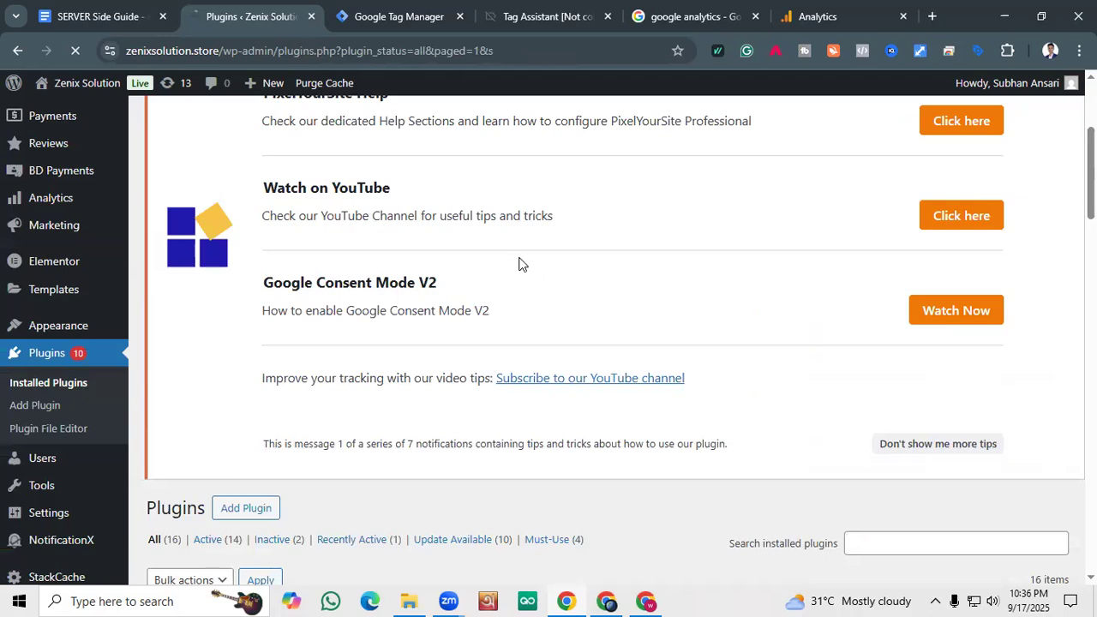
scroll(519, 258, down, 2)
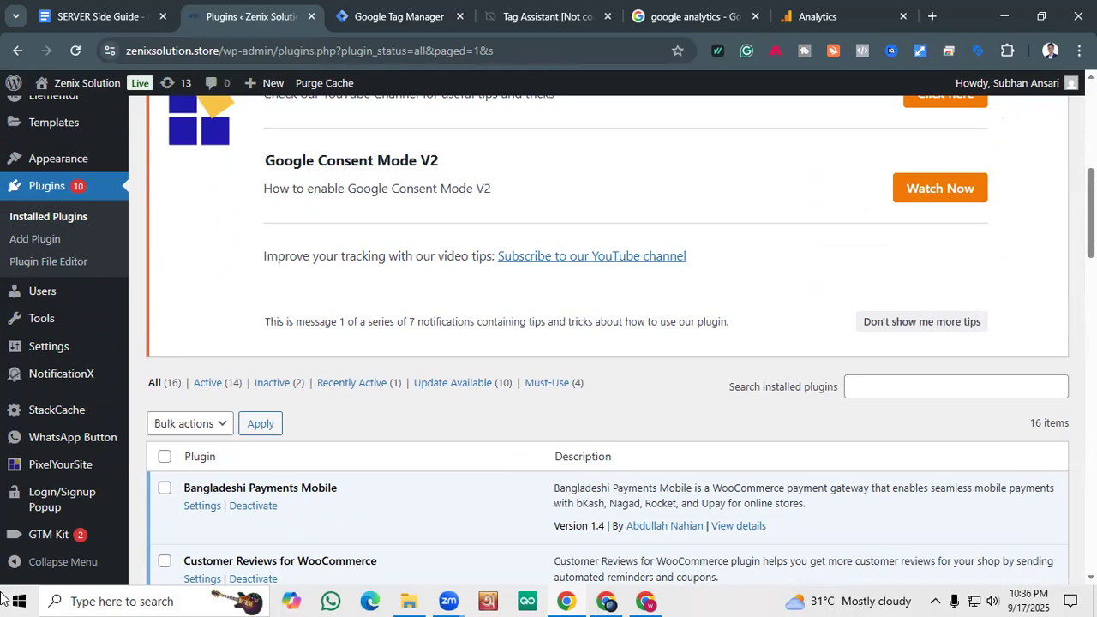
scroll(392, 233, down, 2)
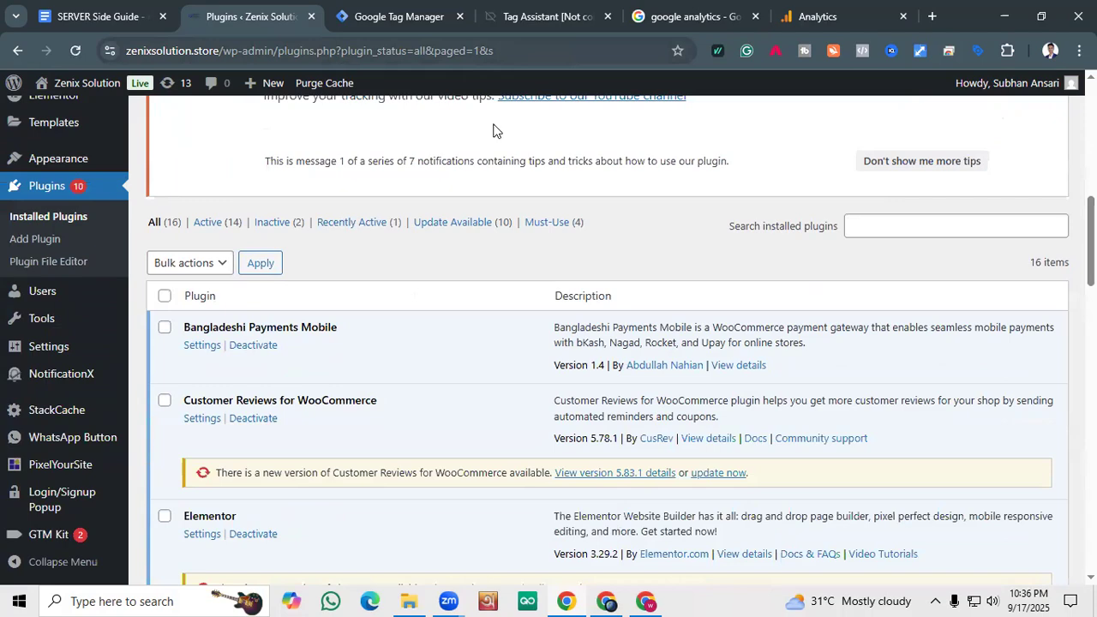
scroll(265, 360, down, 5)
scroll(269, 323, down, 15)
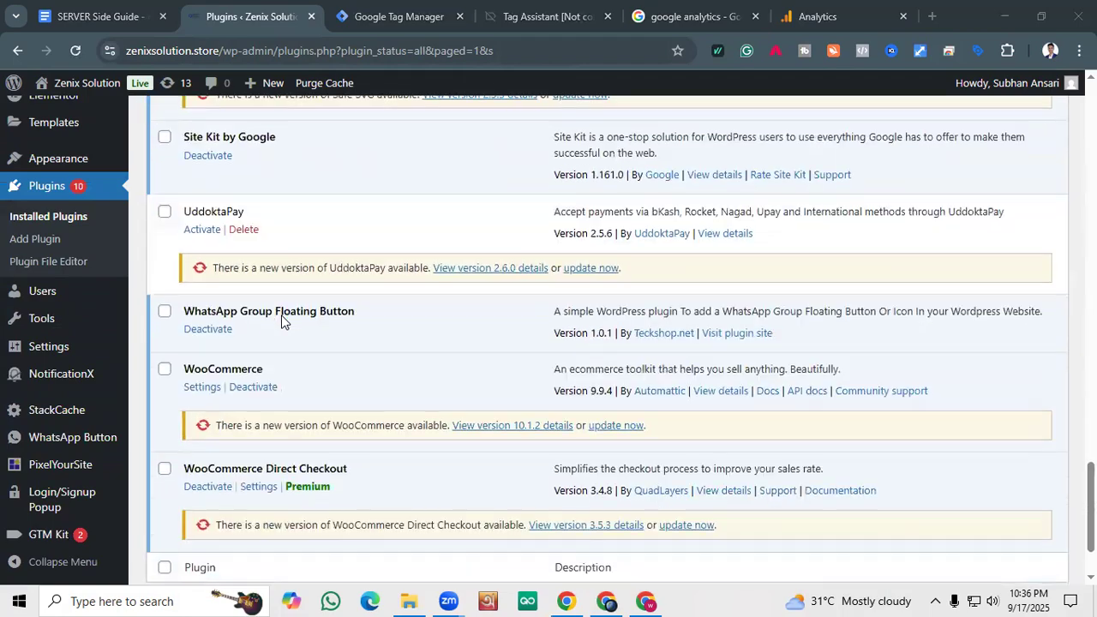
scroll(284, 321, up, 15)
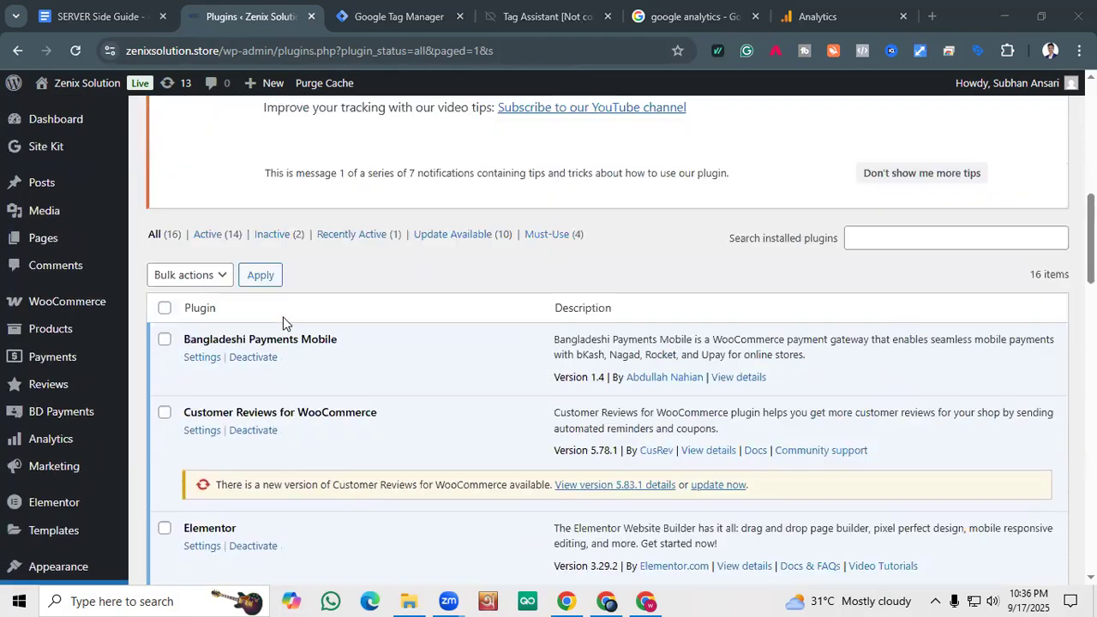
Search the installed plugins for "site" and locate Site Kit by Google among the matches.
scroll(283, 322, up, 2)
click(862, 359)
text(s)
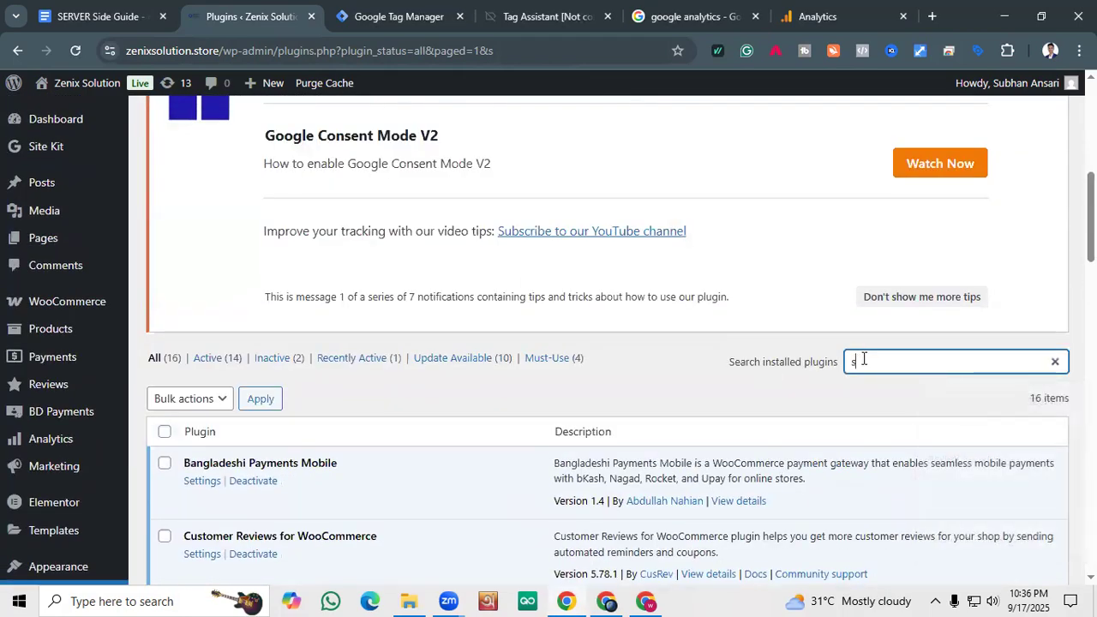
text(ite)
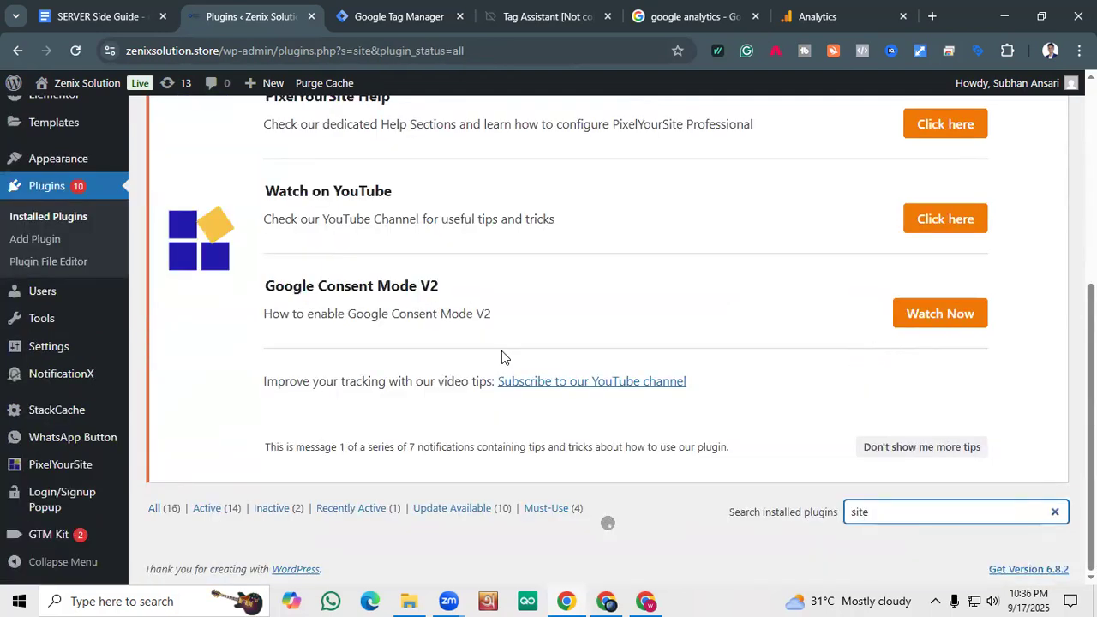
scroll(529, 340, down, 3)
scroll(572, 310, down, 1)
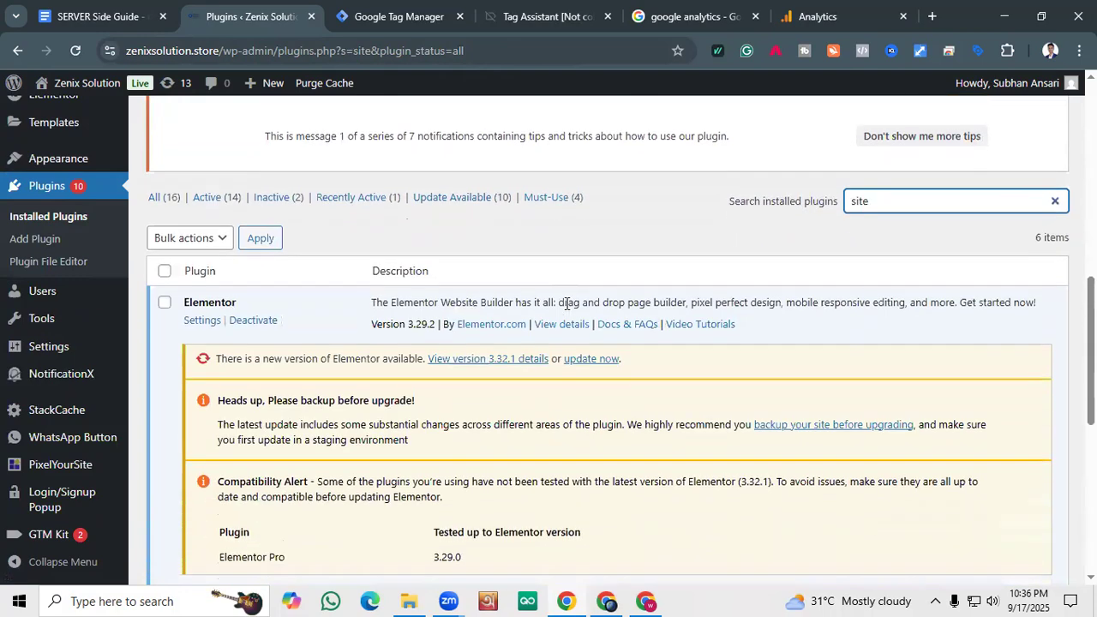
scroll(566, 303, down, 5)
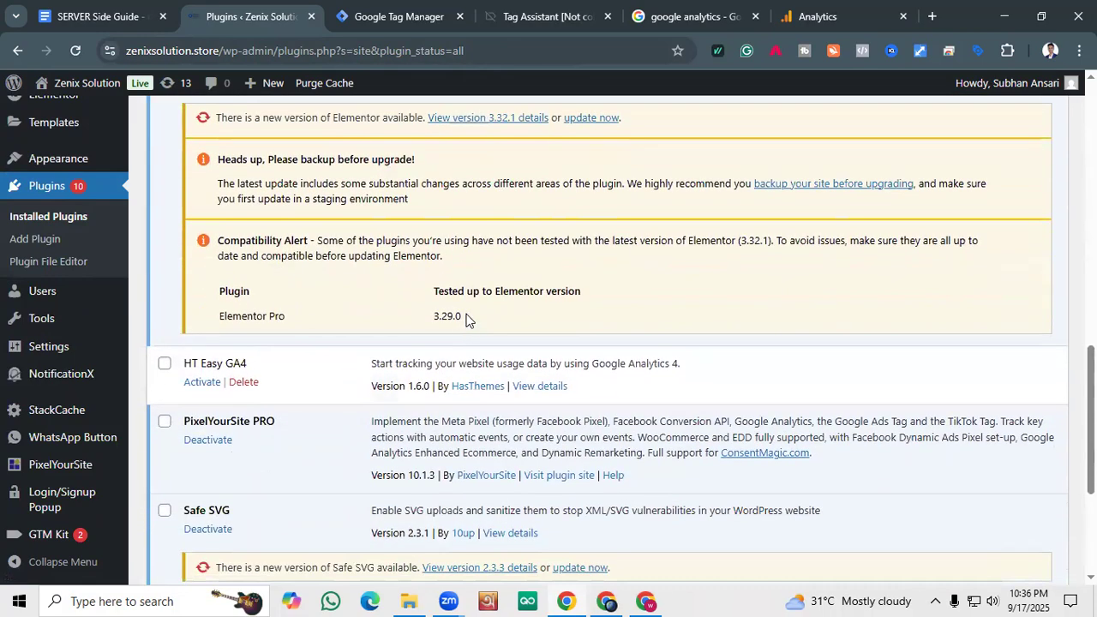
scroll(364, 368, down, 1)
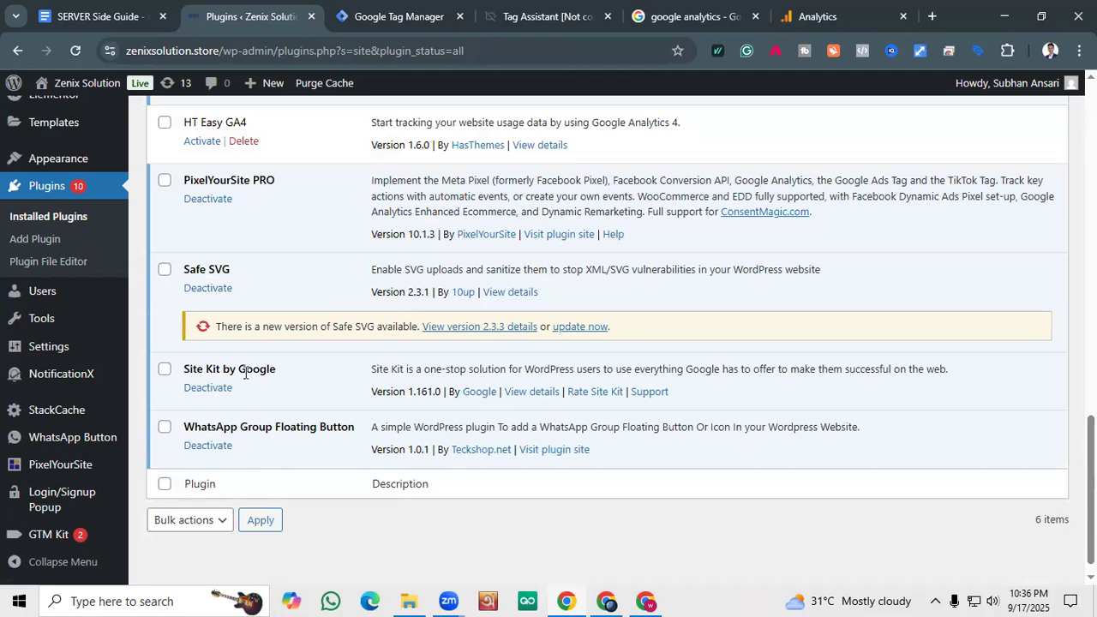
scroll(40, 405, down, 1)
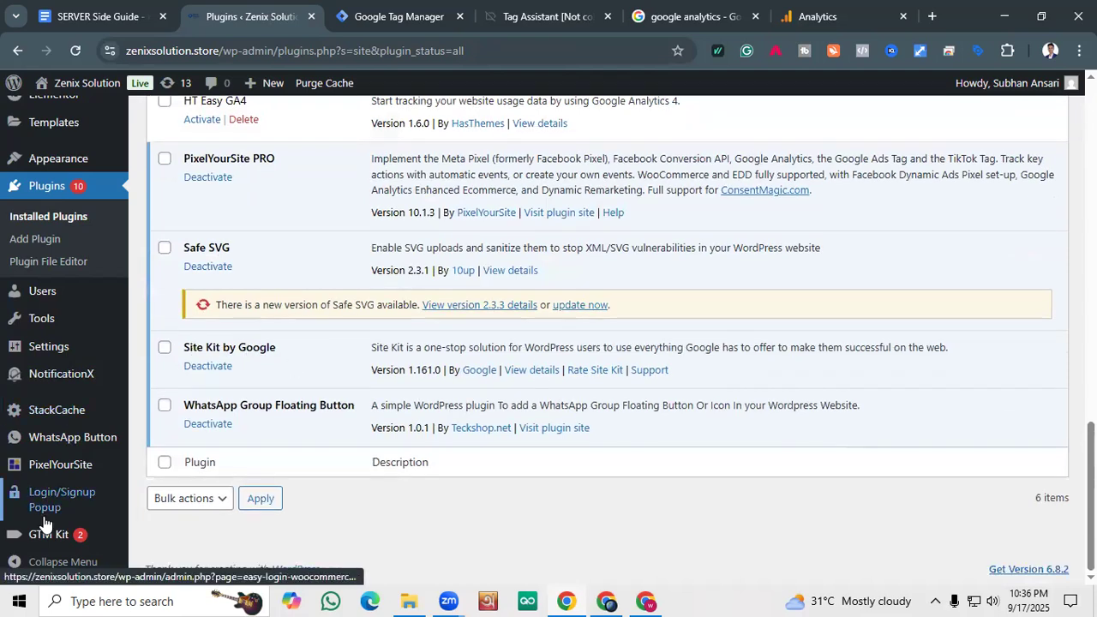
Reload the installed plugins page and look through the admin navigation for a Site Kit entry.
scroll(57, 496, up, 3)
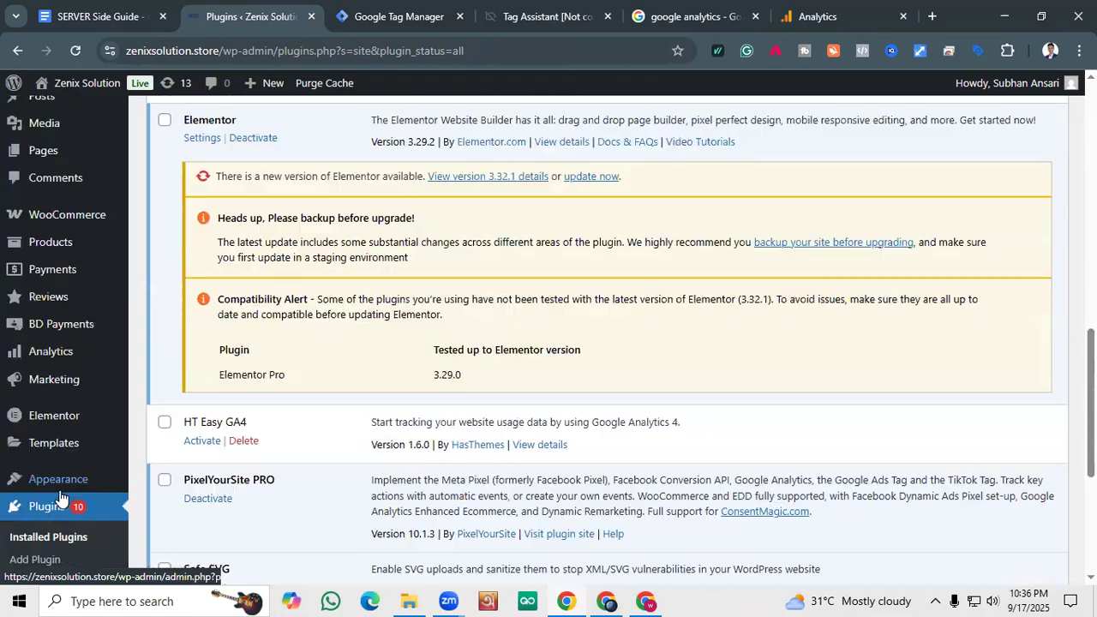
scroll(55, 474, down, 2)
scroll(54, 474, down, 1)
click(73, 52)
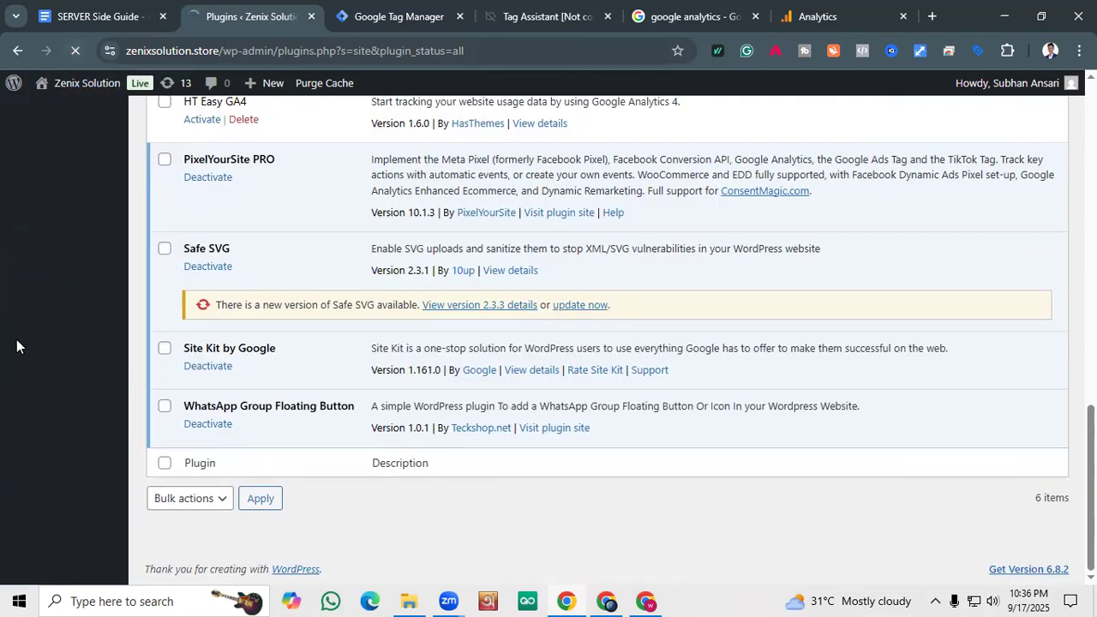
mouse_move(69, 346)
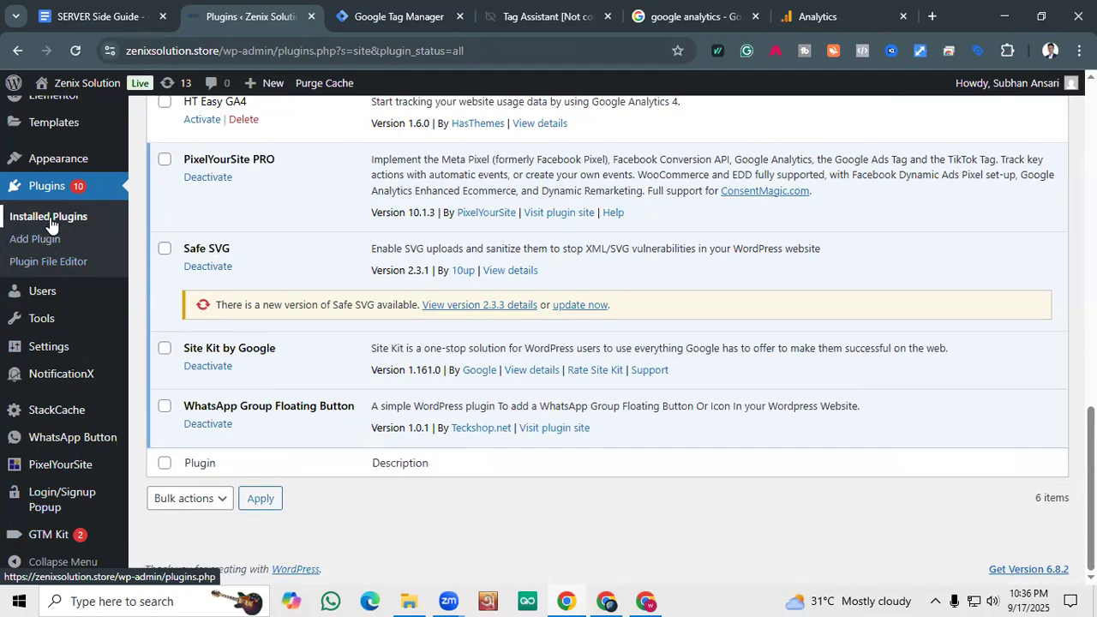
scroll(50, 219, up, 2)
scroll(54, 233, down, 1)
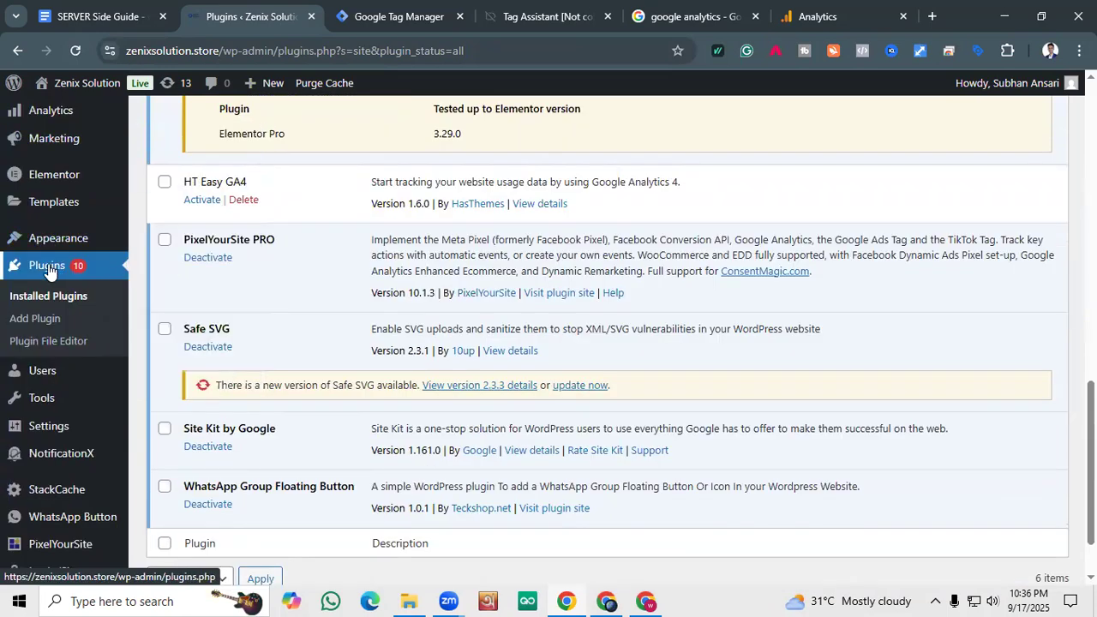
scroll(403, 289, up, 3)
scroll(312, 293, down, 5)
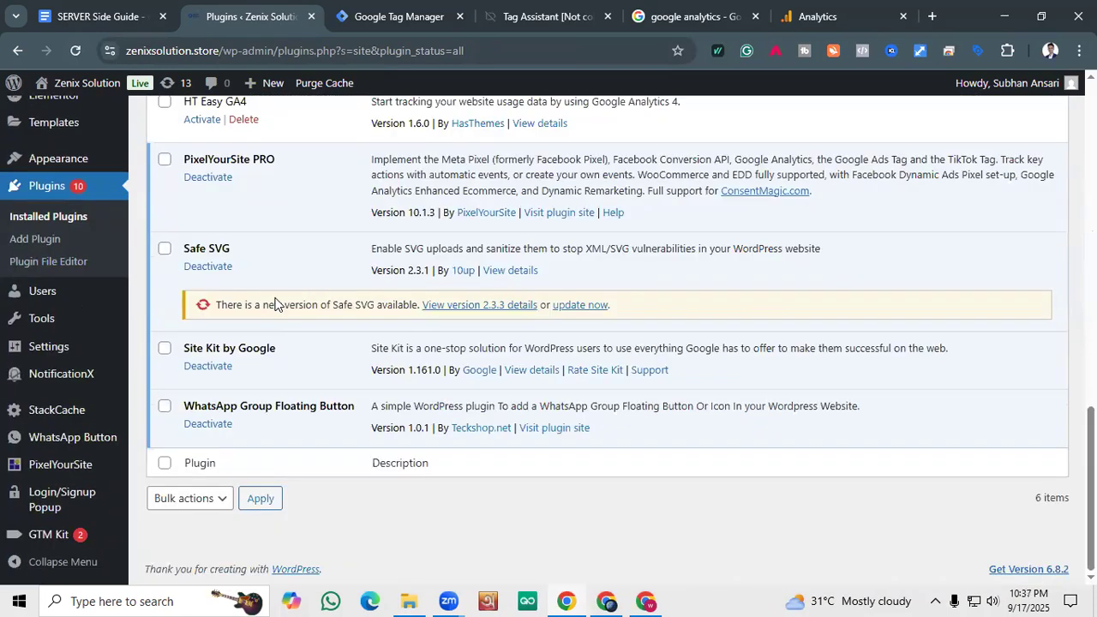
View Site Kit's plugin details, and check the Google Analytics instructions for opening Site Kit and signing in with Google after activation.
click(526, 371)
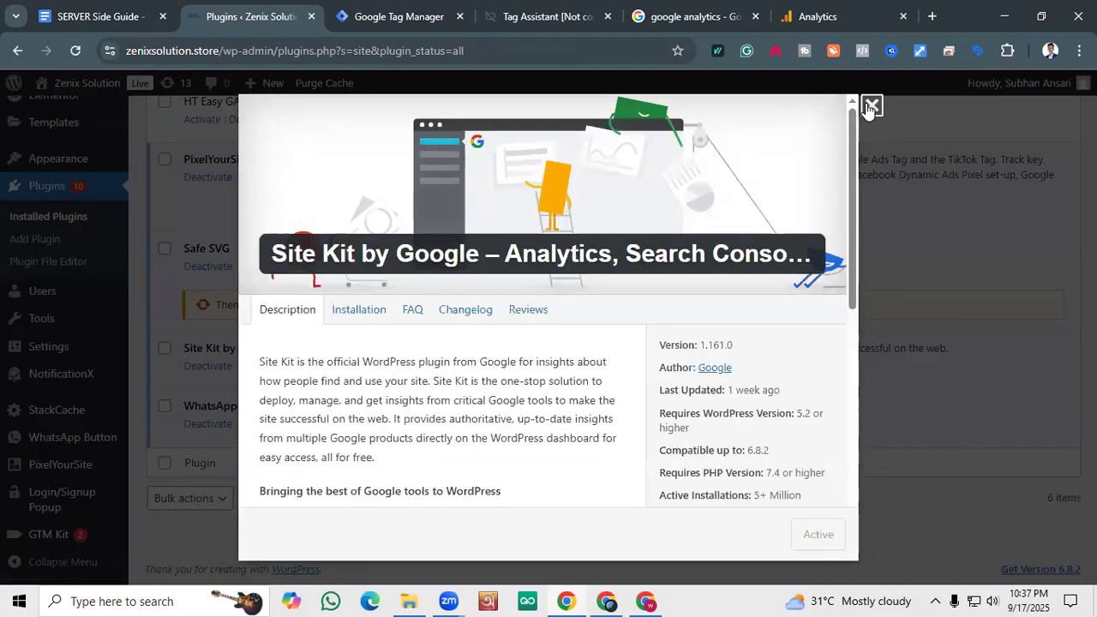
click(694, 16)
click(817, 14)
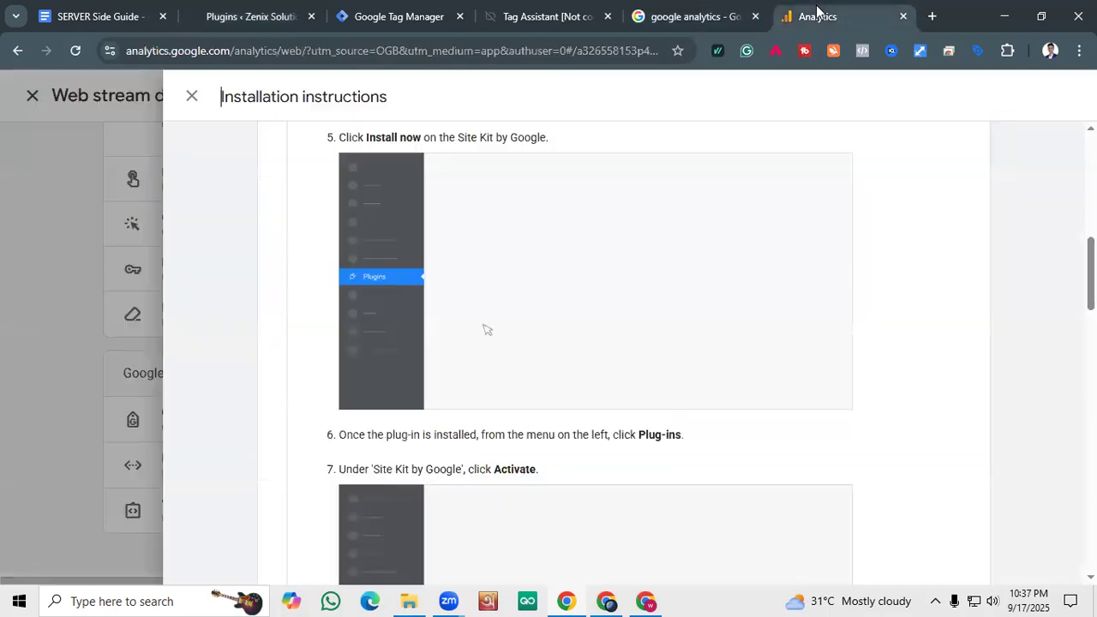
scroll(735, 330, down, 10)
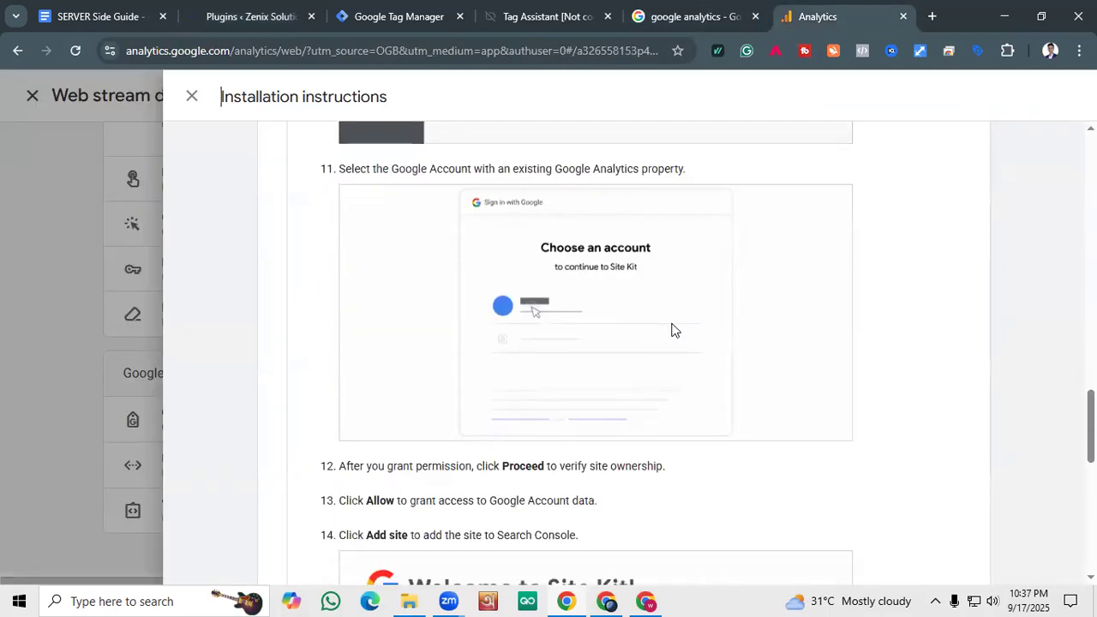
scroll(453, 338, up, 5)
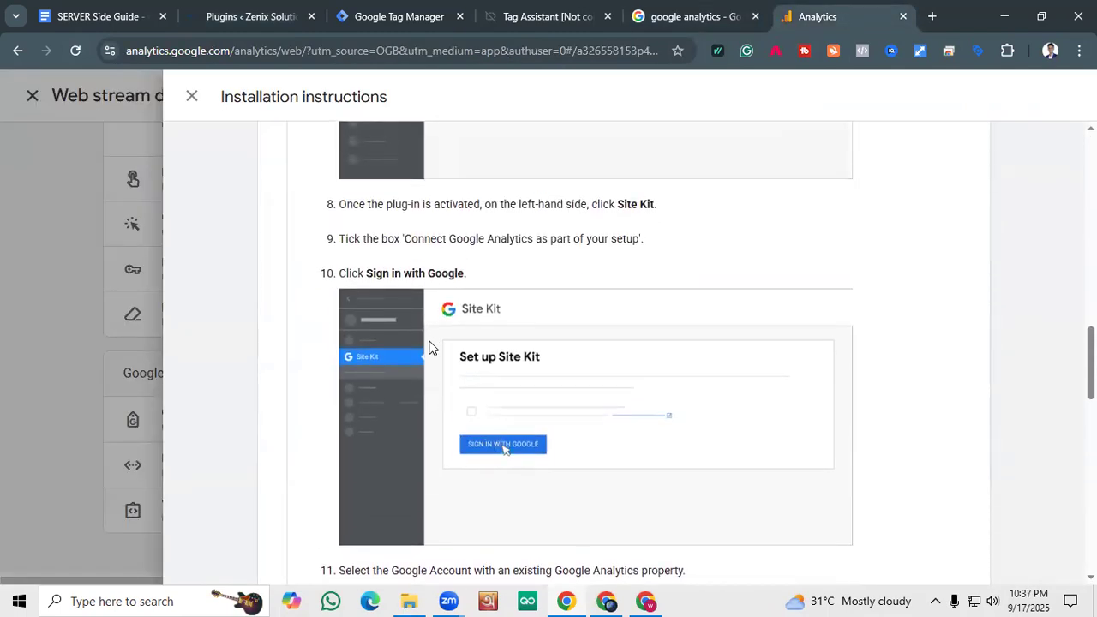
scroll(503, 461, up, 3)
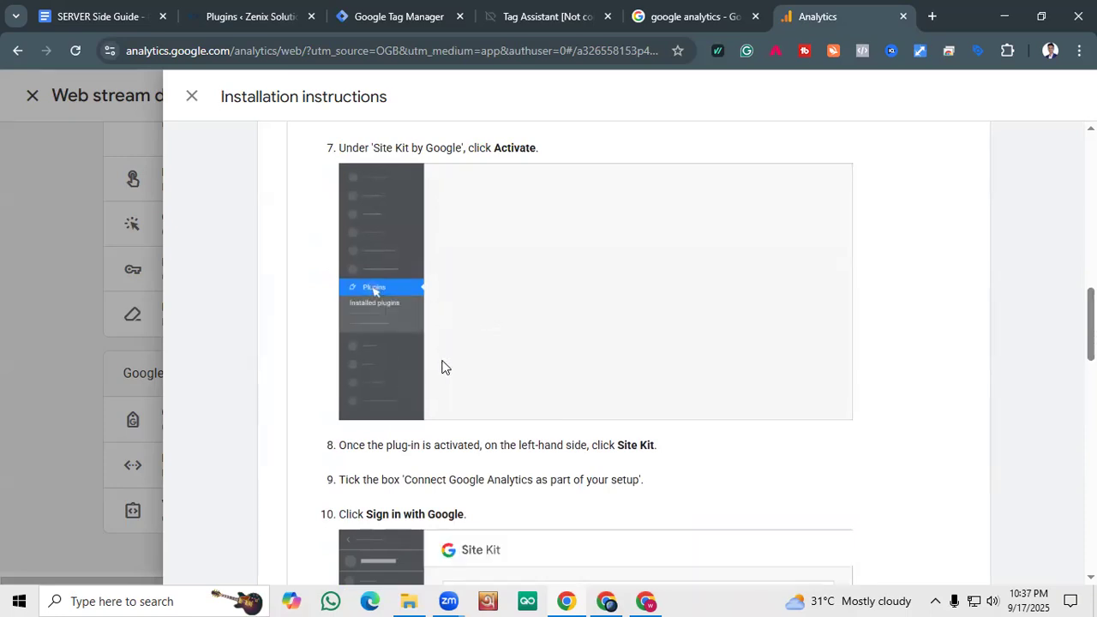
scroll(441, 366, down, 2)
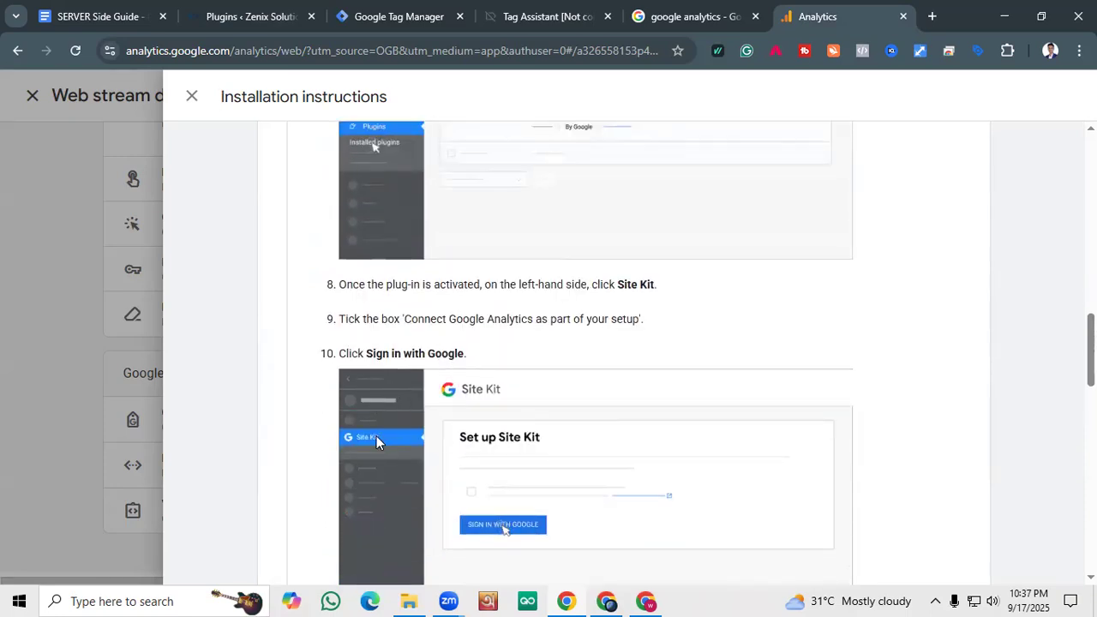
Look through the WordPress admin navigation and the filtered plugins list for a Site Kit entry.
click(377, 15)
click(242, 18)
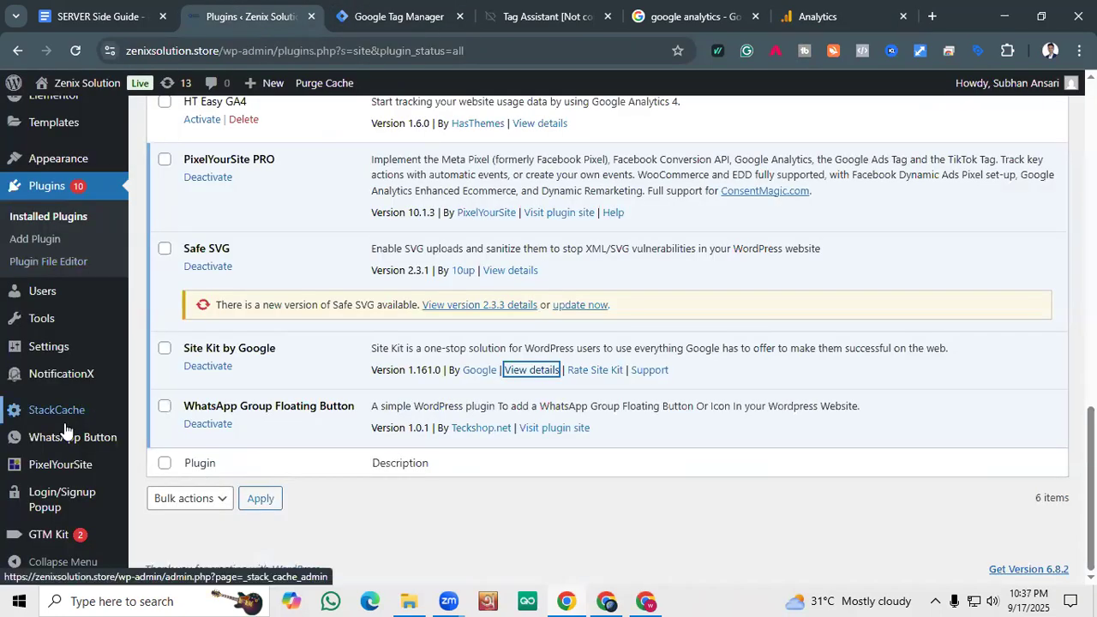
scroll(73, 403, up, 10)
scroll(78, 235, down, 4)
scroll(48, 334, down, 6)
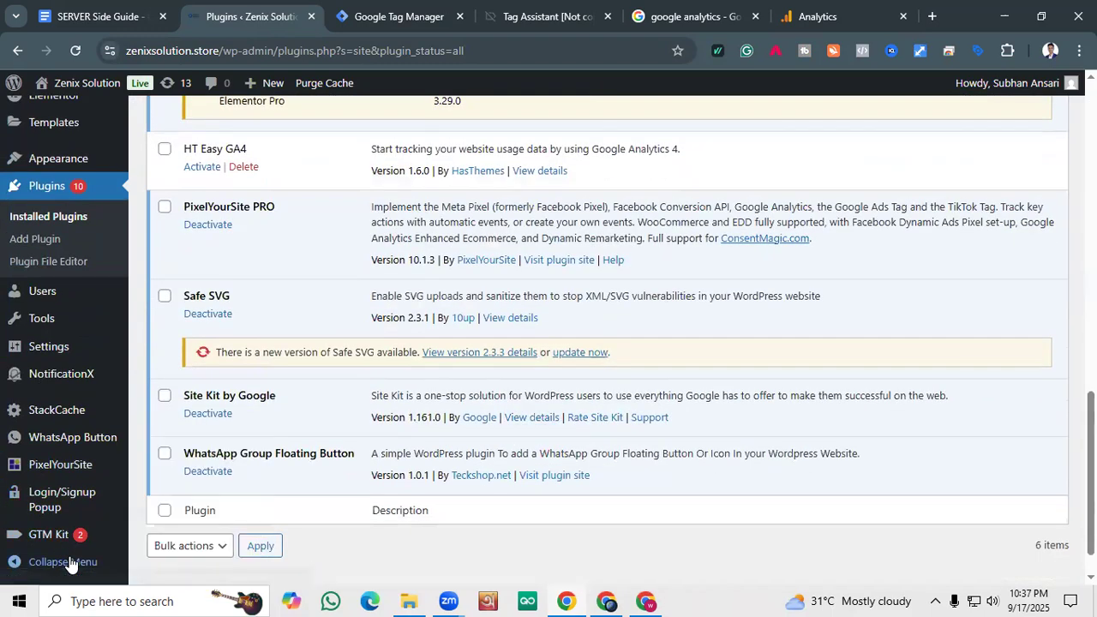
click(70, 563)
click(51, 559)
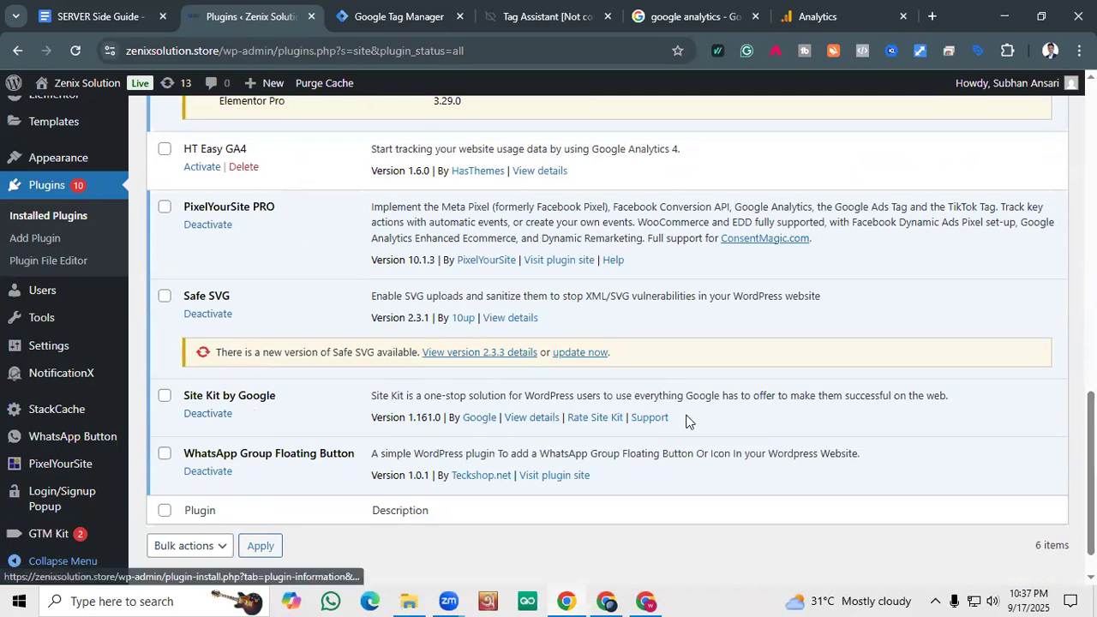
scroll(591, 420, up, 1)
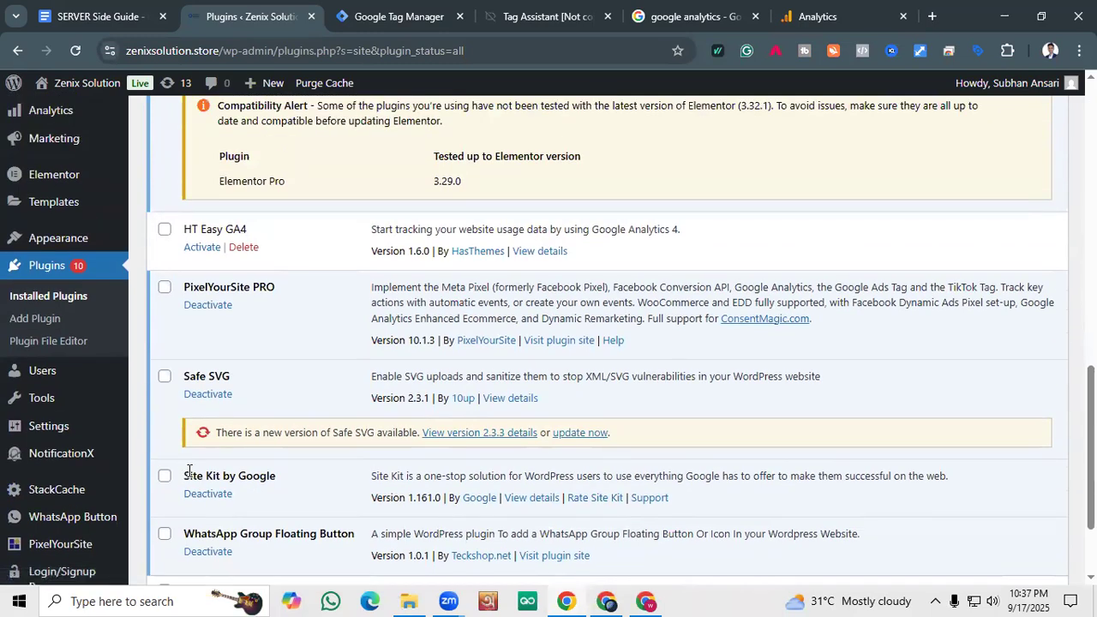
click(163, 477)
scroll(201, 478, down, 1)
scroll(52, 308, up, 1)
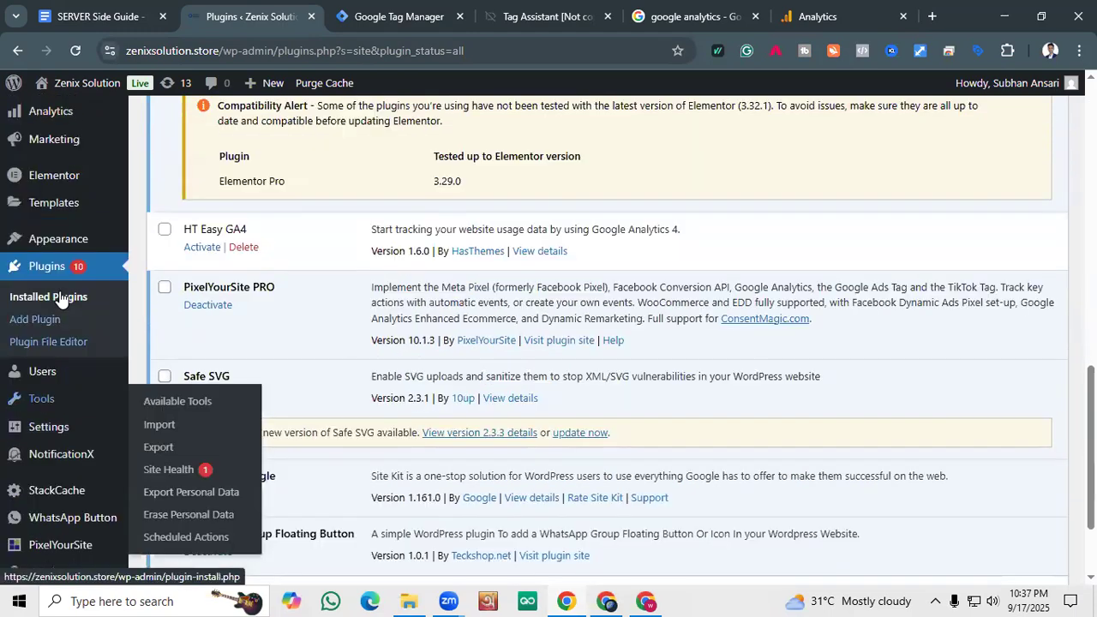
Reload the installed plugins page and open the Site Kit setup page in the WordPress admin.
scroll(60, 300, up, 6)
click(69, 42)
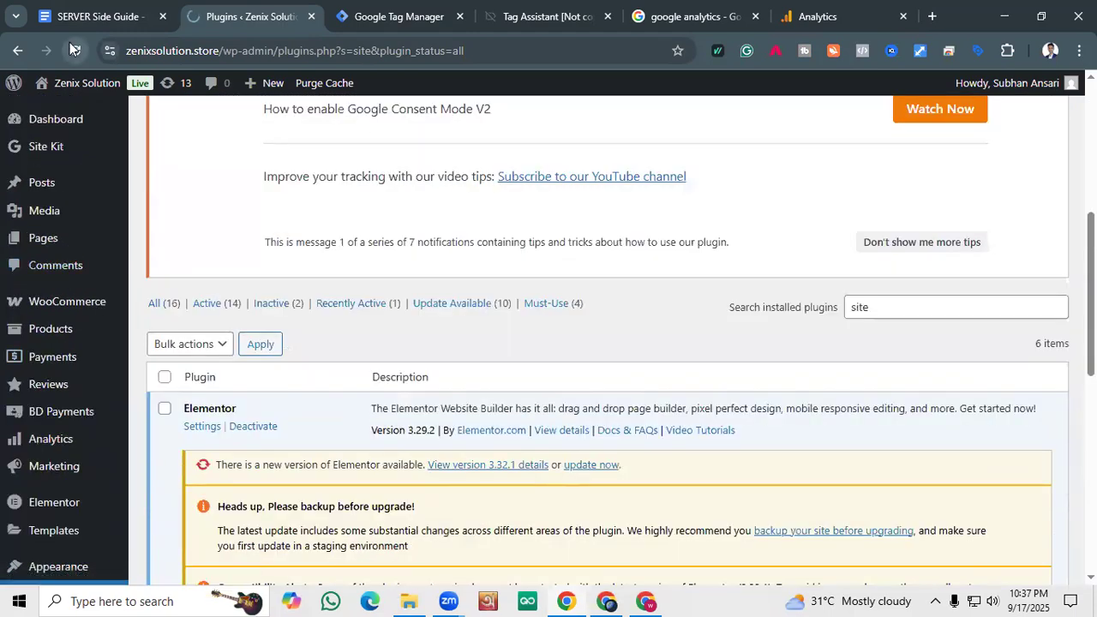
click(27, 147)
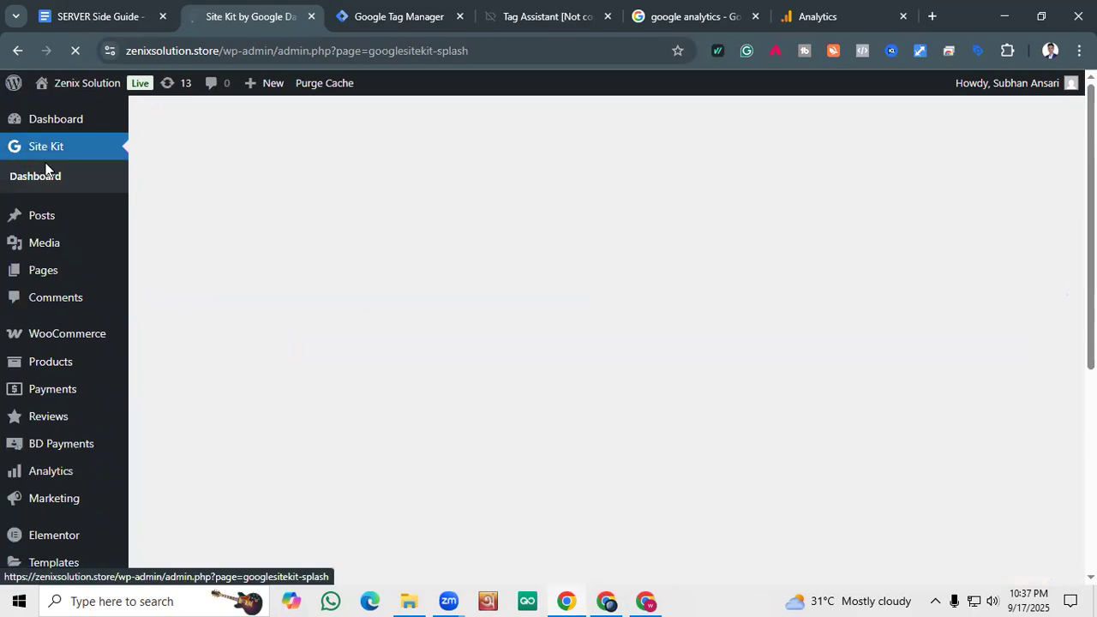
Enable connecting Google Analytics as part of the Site Kit setup and sharing anonymous usage data.
scroll(314, 291, down, 1)
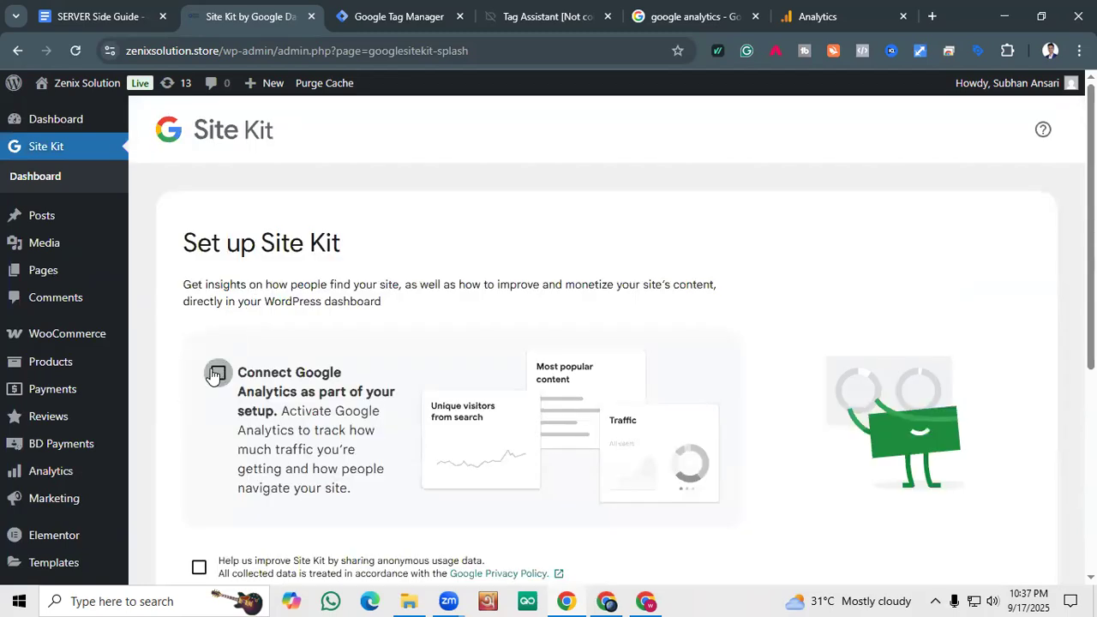
scroll(214, 374, down, 2)
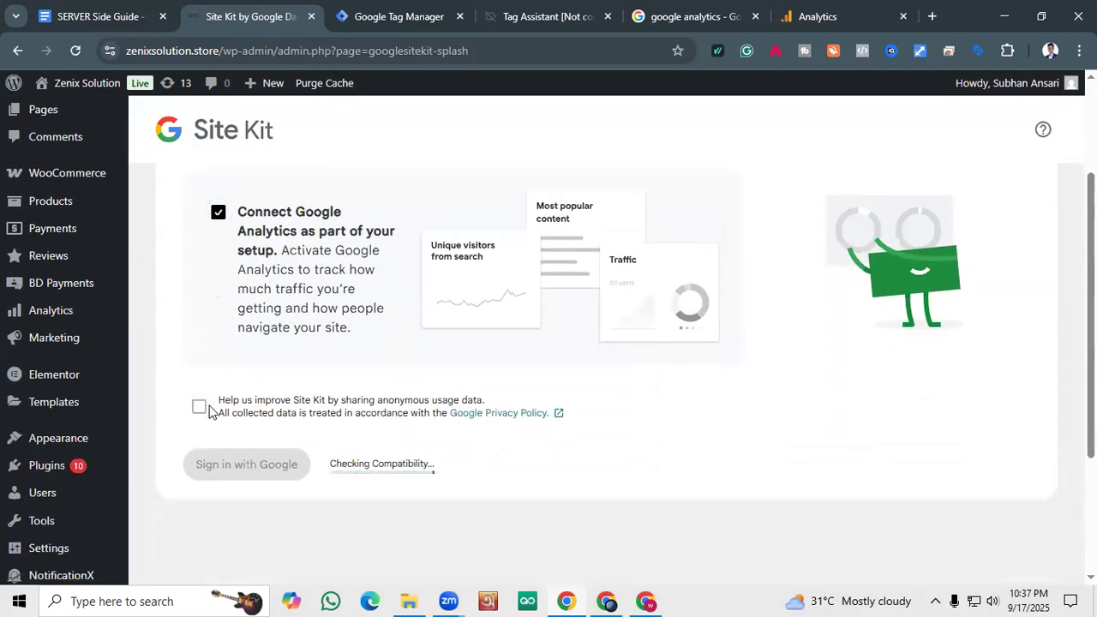
click(202, 405)
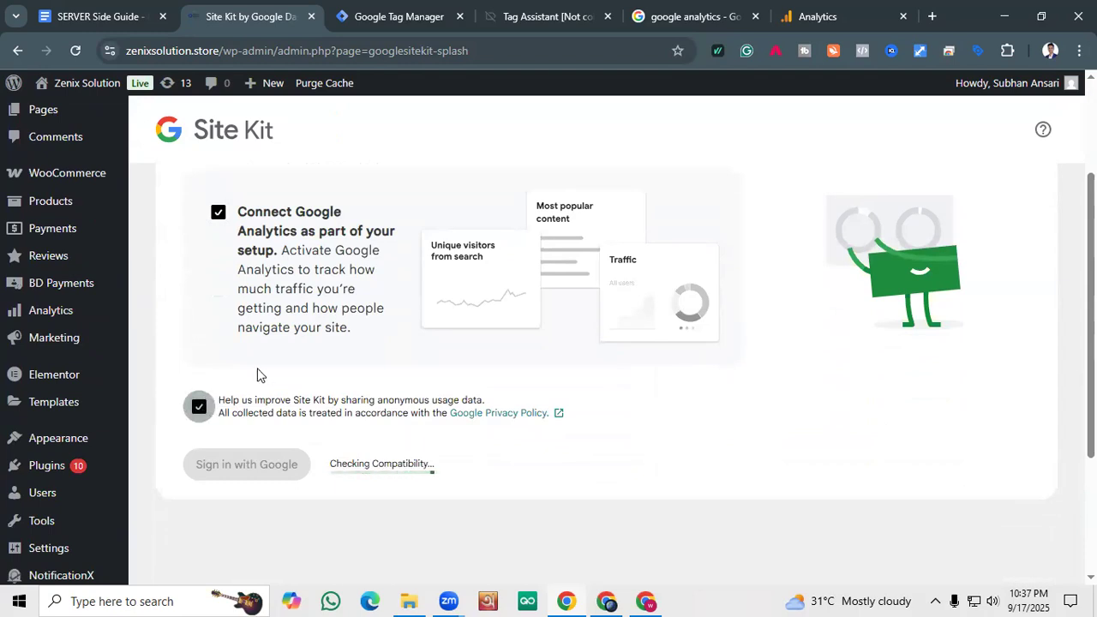
scroll(252, 465, up, 2)
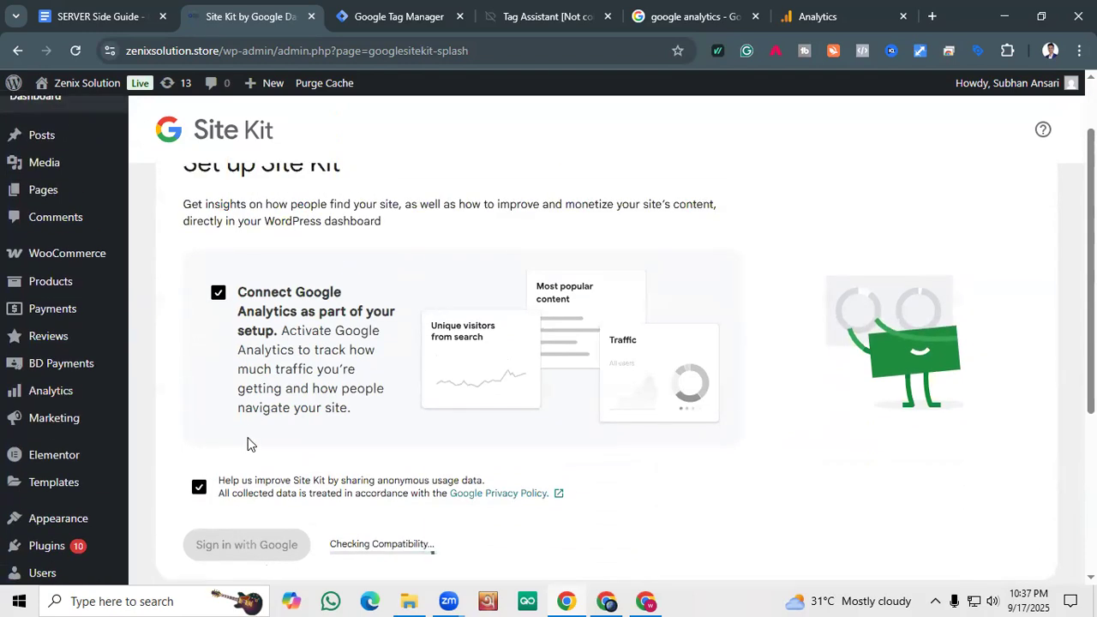
scroll(249, 428, down, 3)
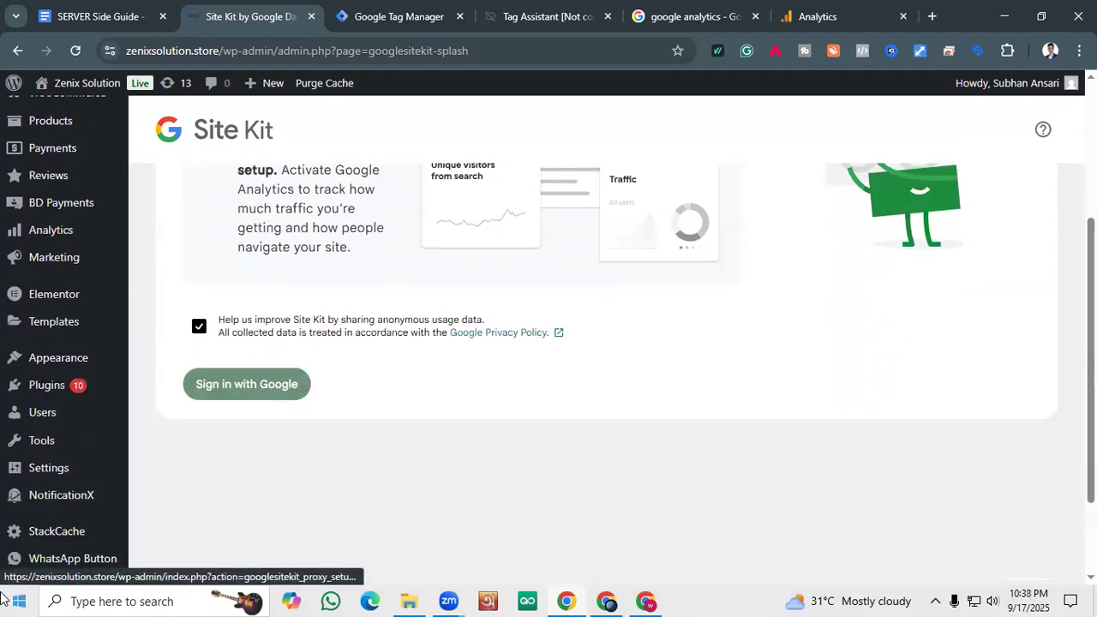
scroll(461, 198, up, 1)
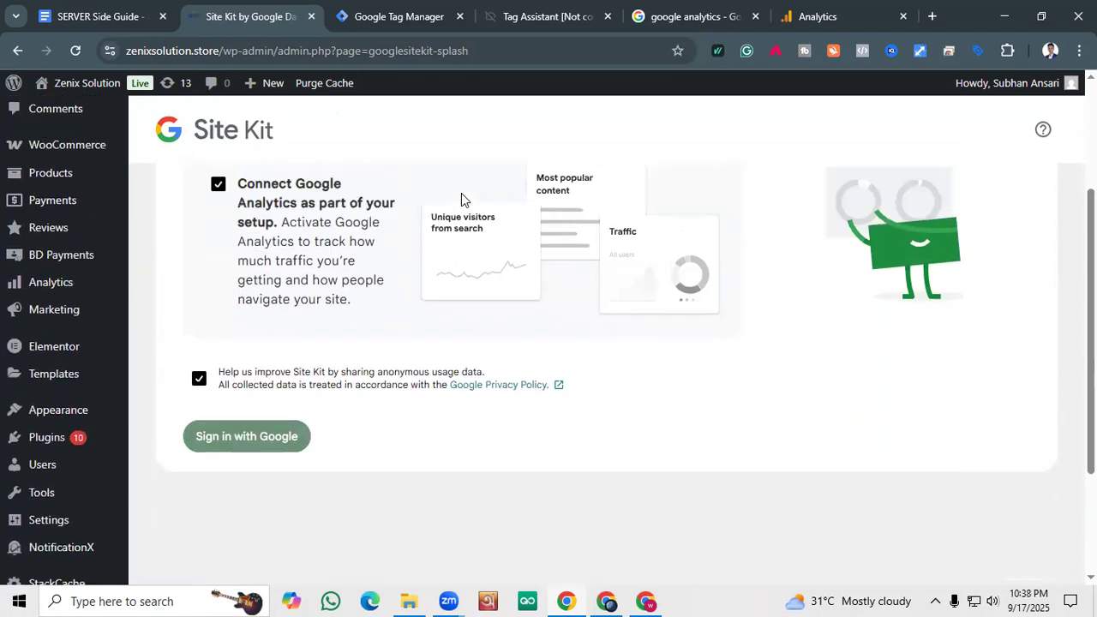
scroll(480, 163, down, 2)
Sign in to Site Kit with the first listed Google account and grant it all requested access permissions.
click(290, 302)
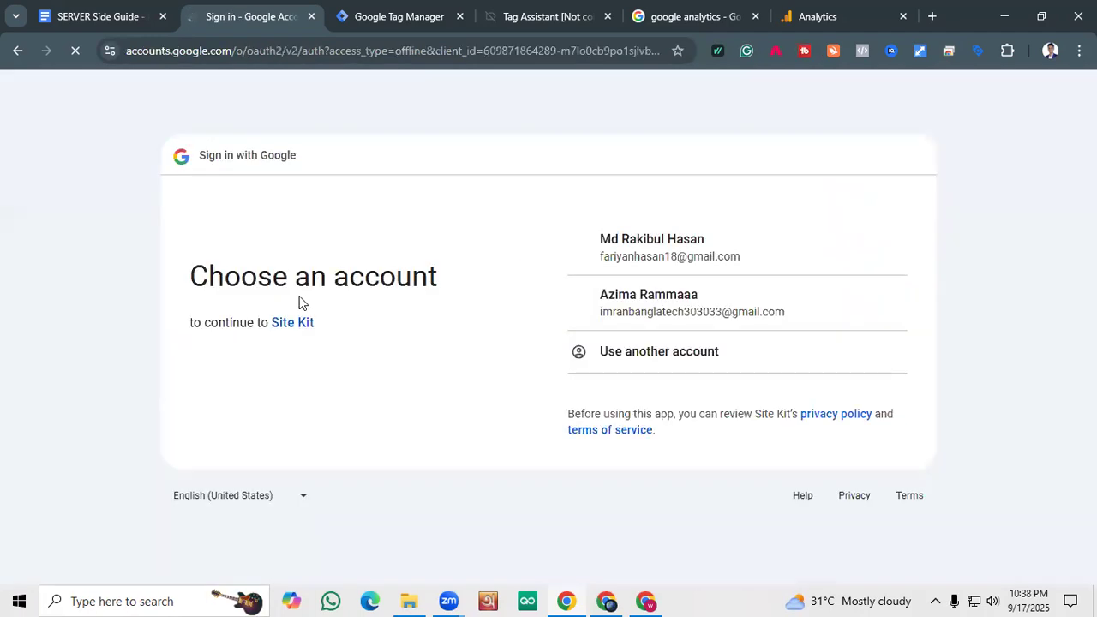
click(635, 250)
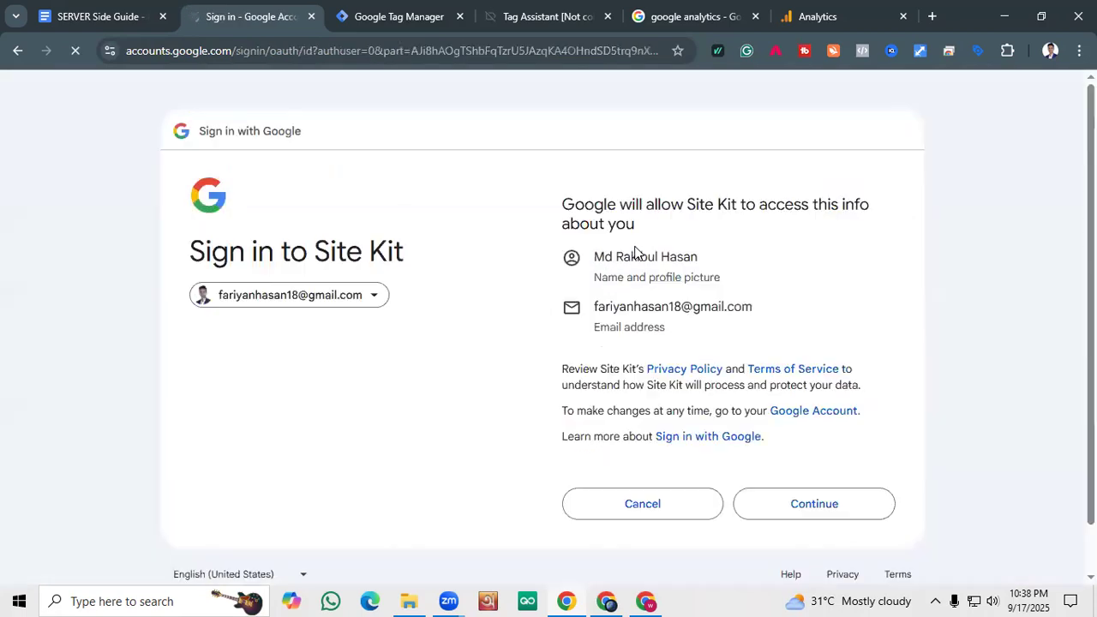
click(786, 504)
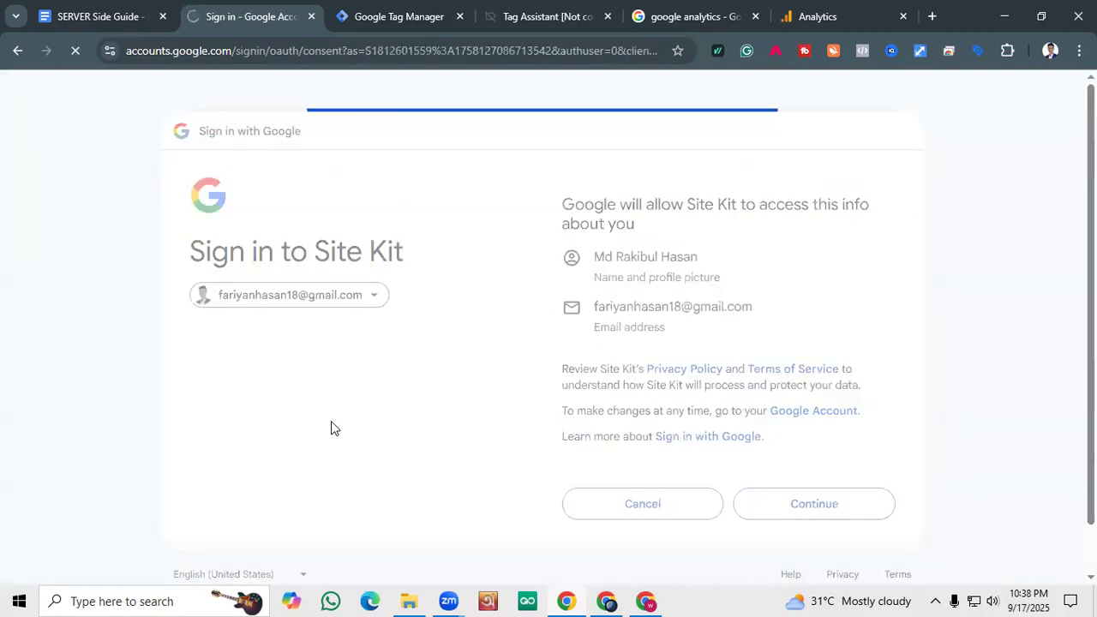
click(595, 250)
scroll(789, 512, down, 4)
click(803, 464)
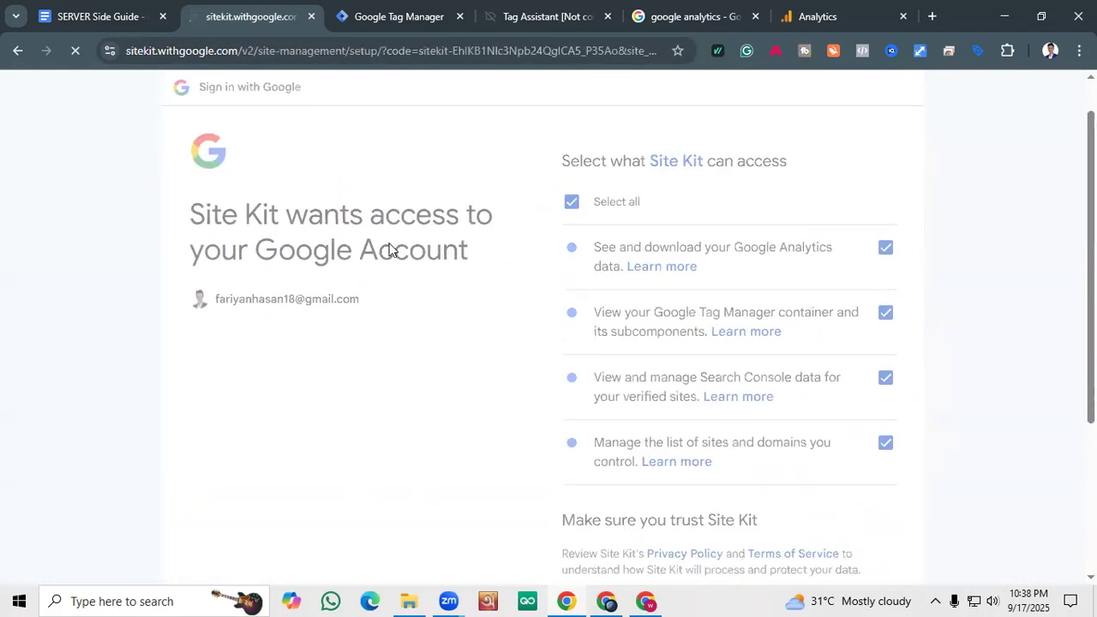
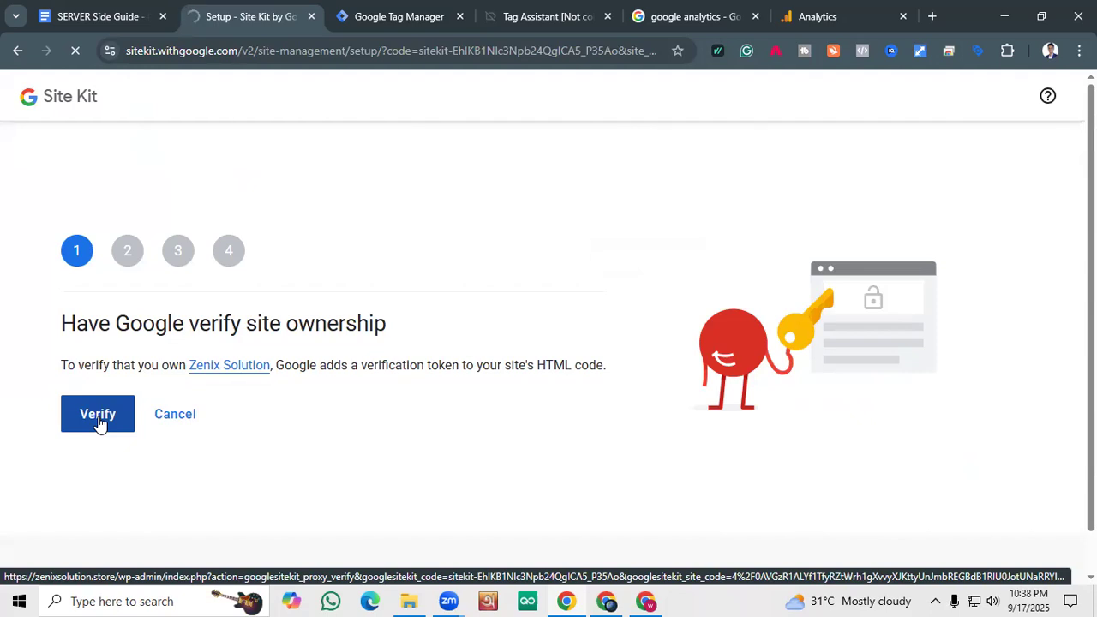
Verify ownership of Zenix Solution, set up its Search Console connection and continue to the Google Analytics setup.
click(98, 425)
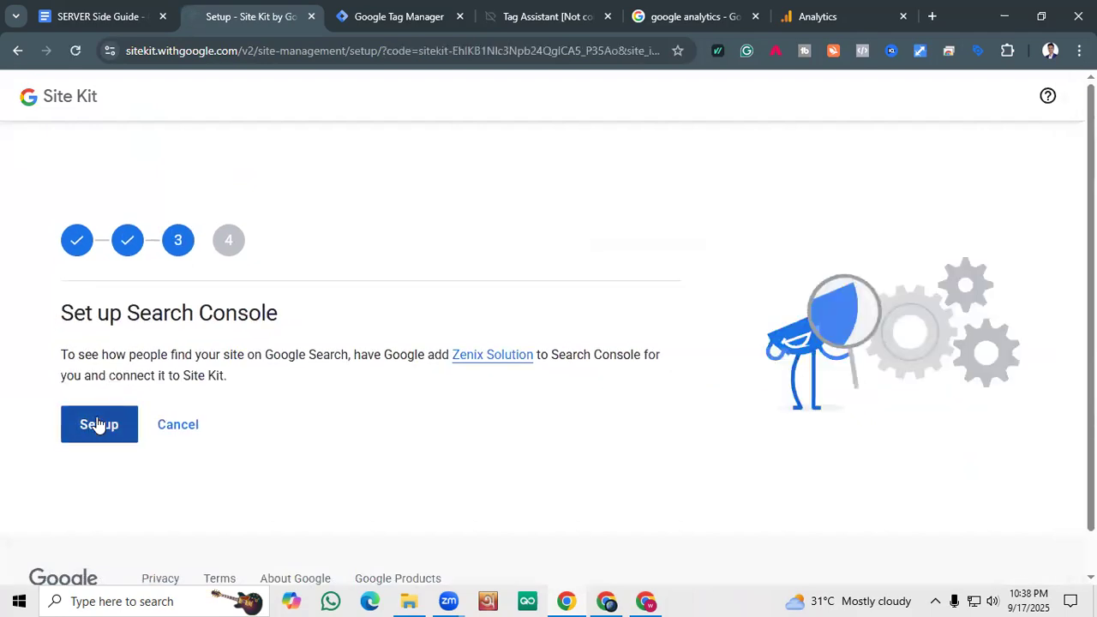
click(107, 428)
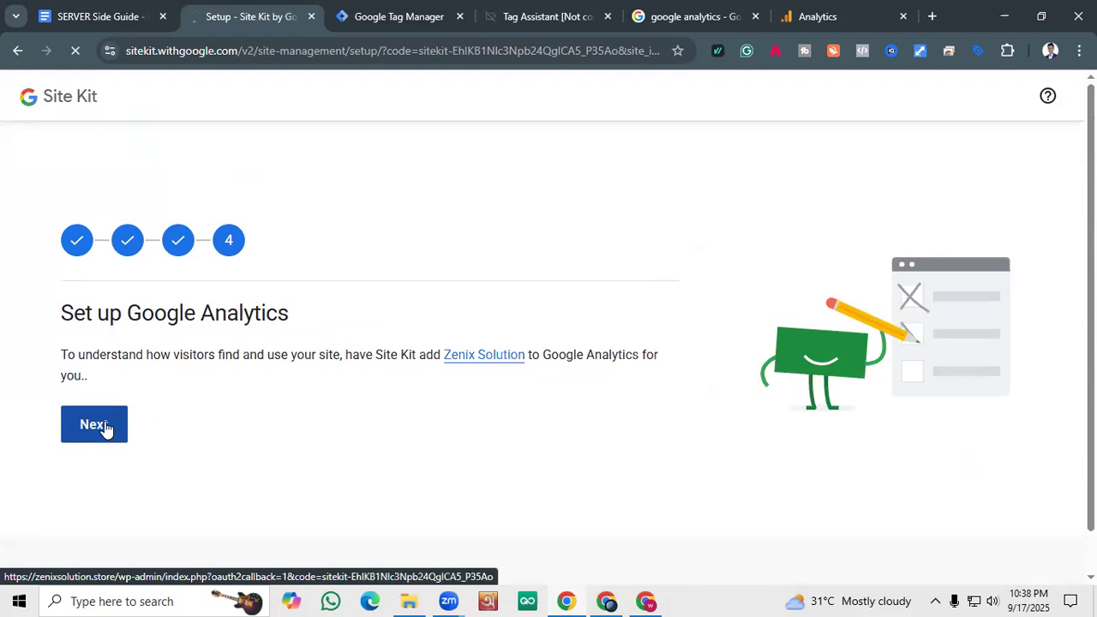
click(94, 425)
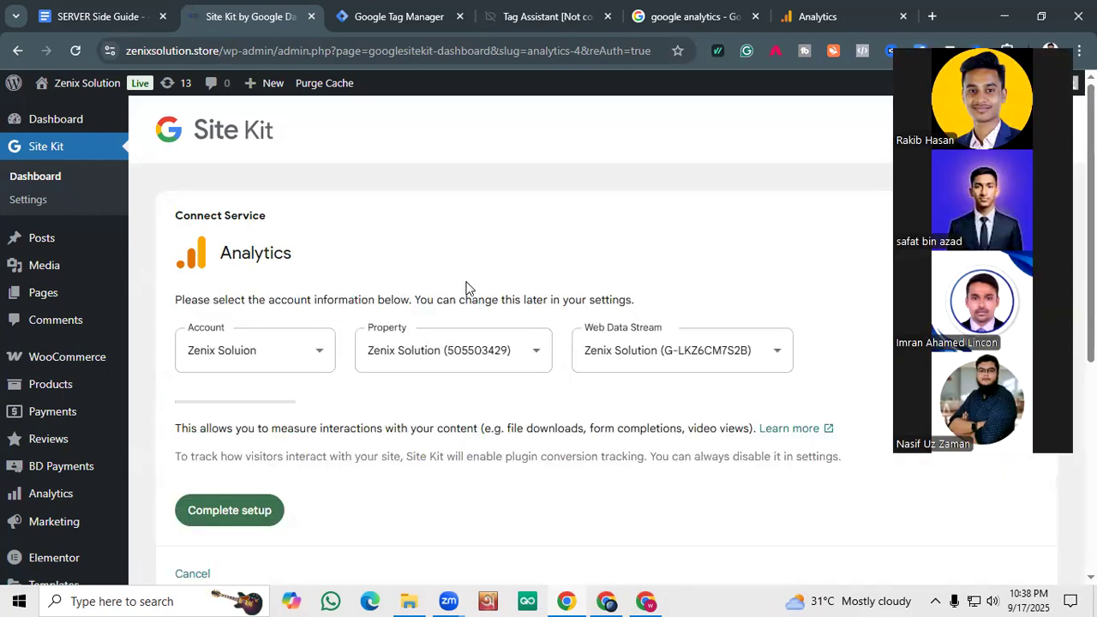
Check the property and web data stream choices for the Analytics connection, keeping the Zenix Solution entries.
click(456, 358)
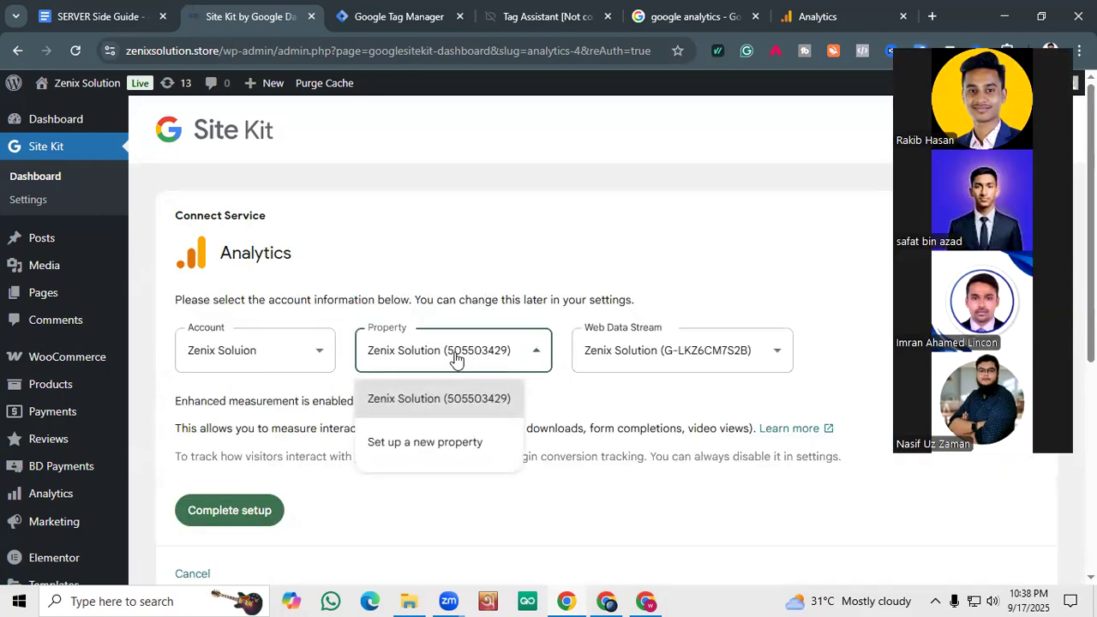
click(502, 291)
click(661, 351)
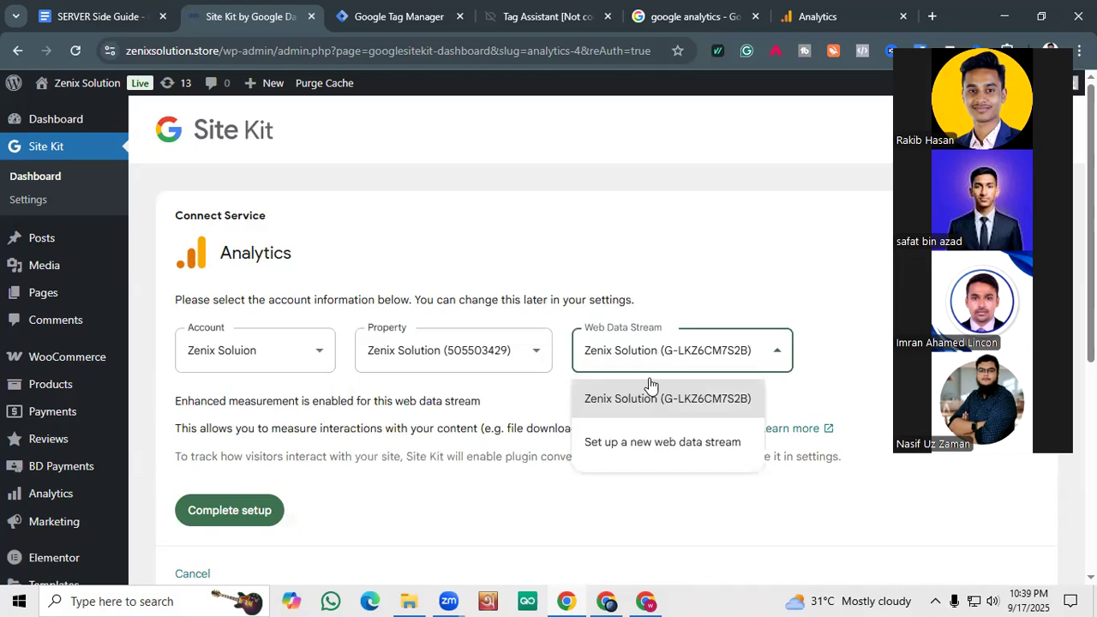
click(600, 398)
click(257, 359)
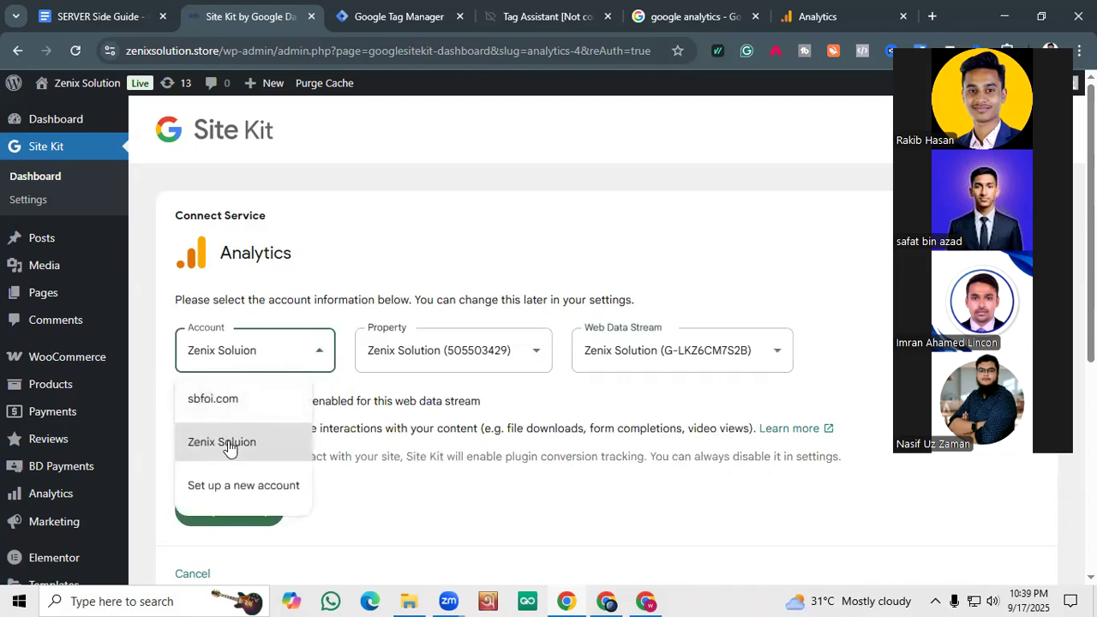
click(244, 402)
click(261, 364)
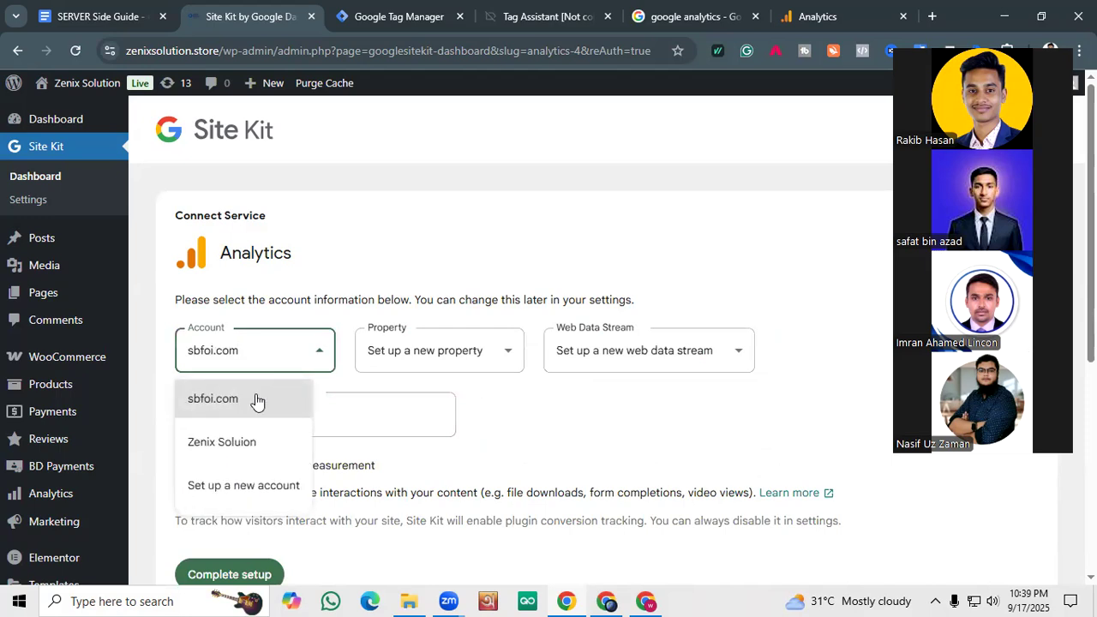
click(245, 446)
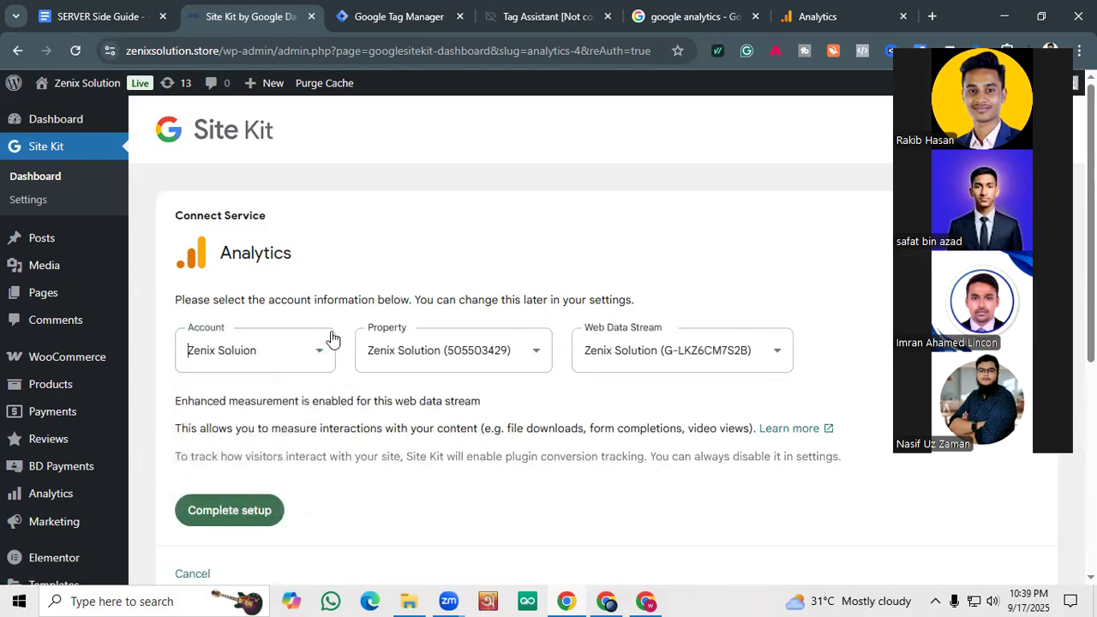
Choose the Zenix Soluion account for the Analytics connection and complete the setup.
click(274, 360)
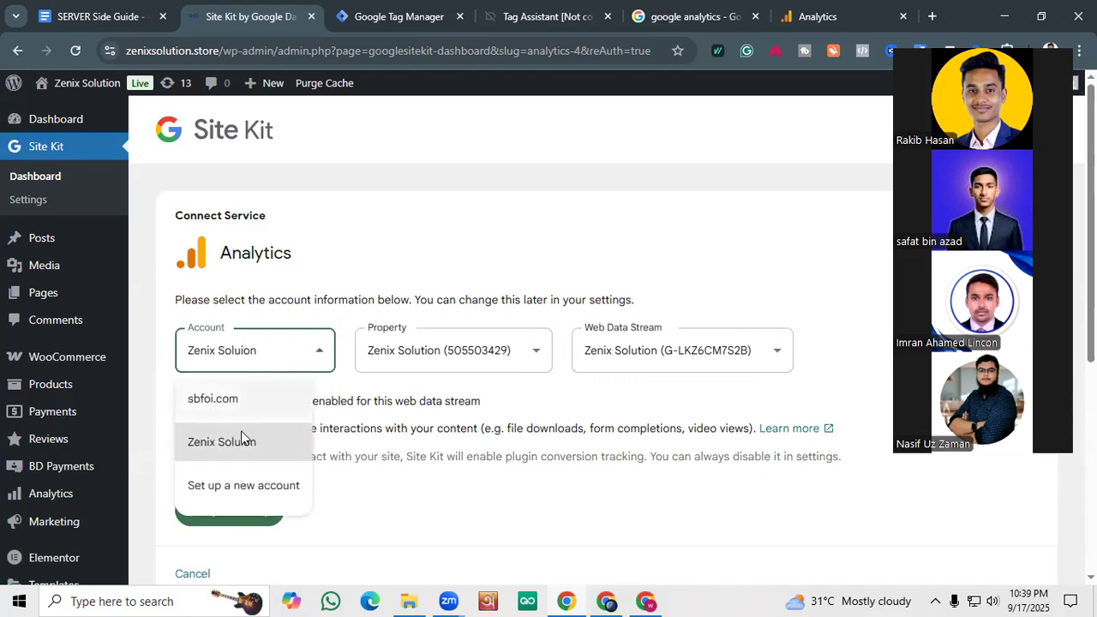
click(261, 441)
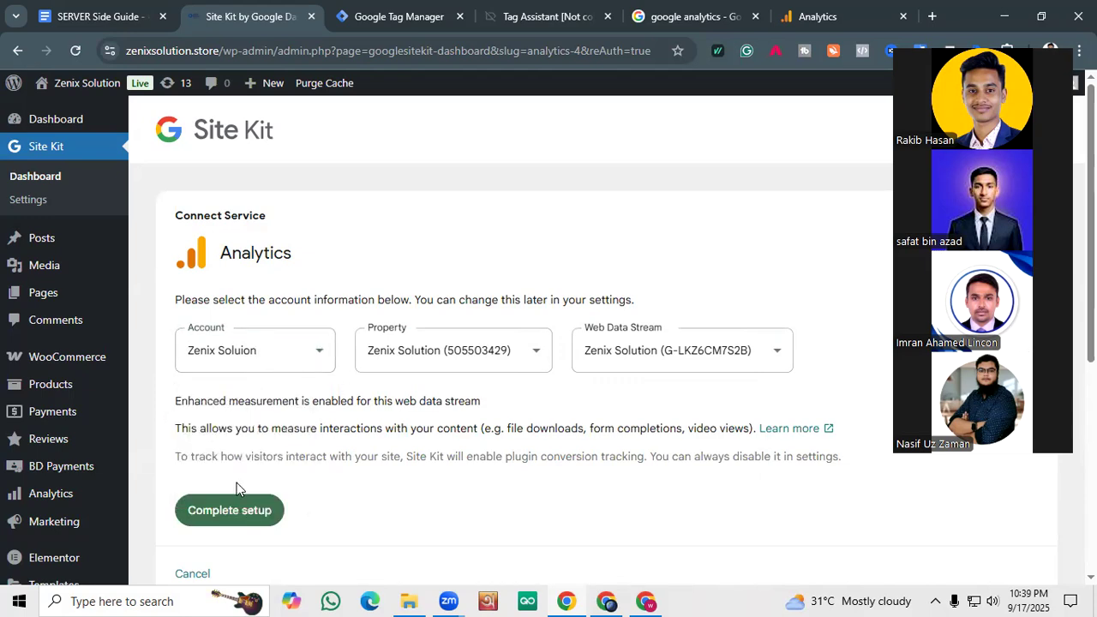
click(248, 511)
scroll(798, 322, down, 1)
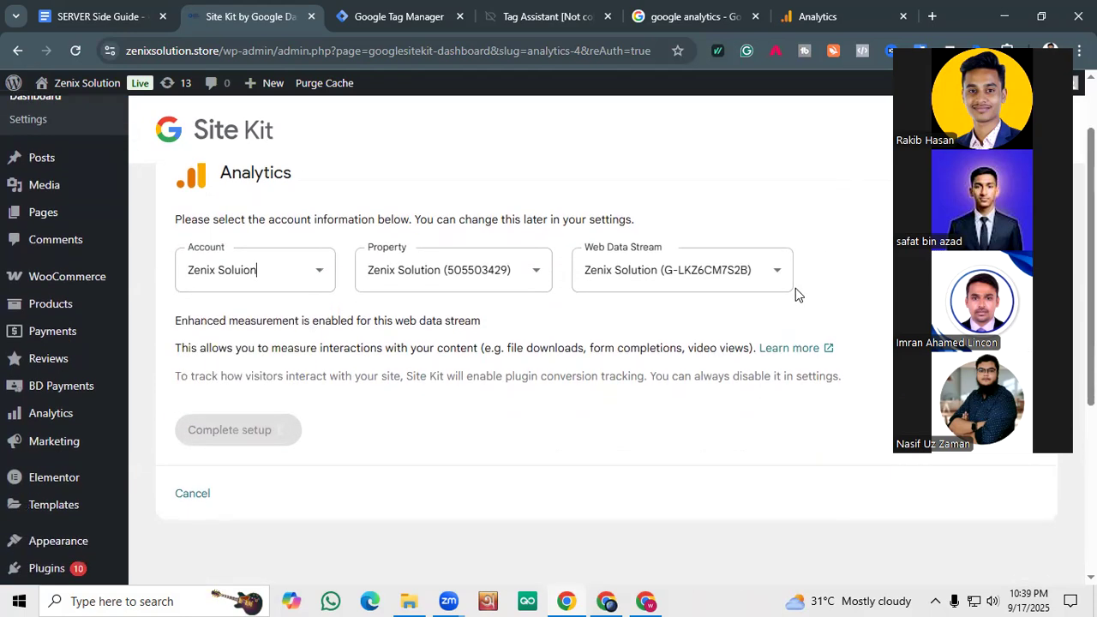
scroll(463, 320, down, 2)
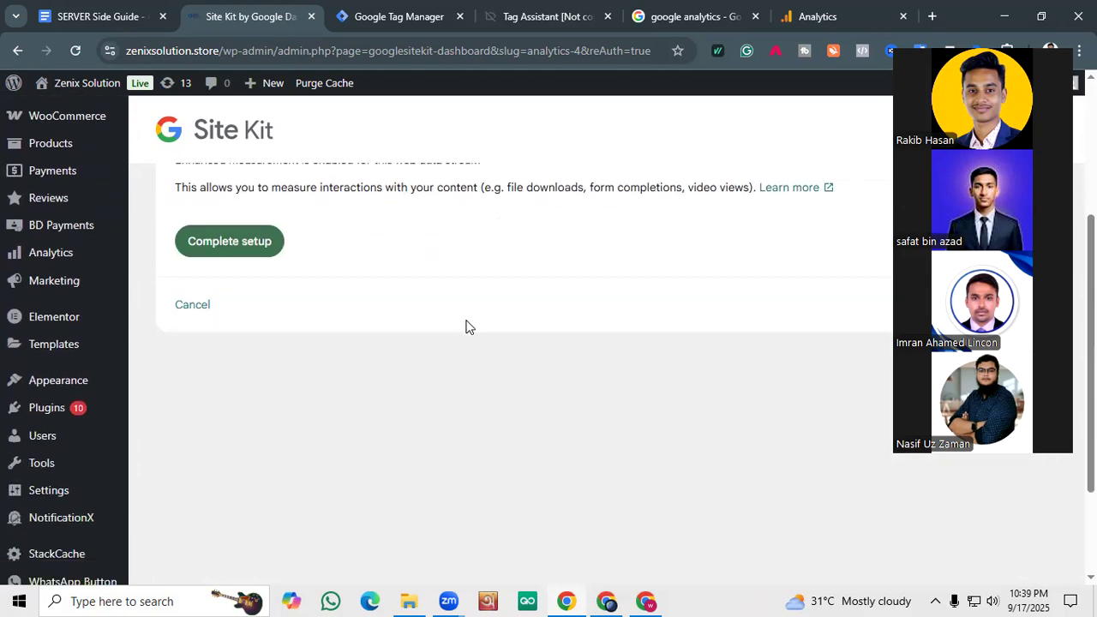
scroll(467, 325, up, 3)
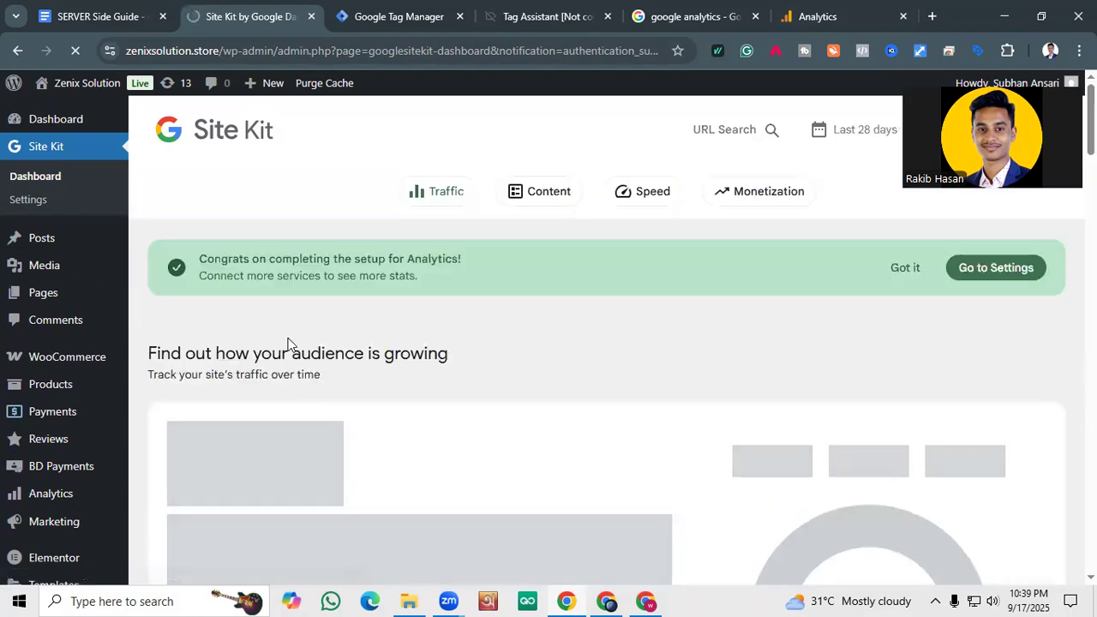
Look through the Site Kit dashboard's visitor chart and search traffic sections for incoming Analytics data.
scroll(515, 338, down, 3)
scroll(516, 335, up, 3)
scroll(403, 450, down, 7)
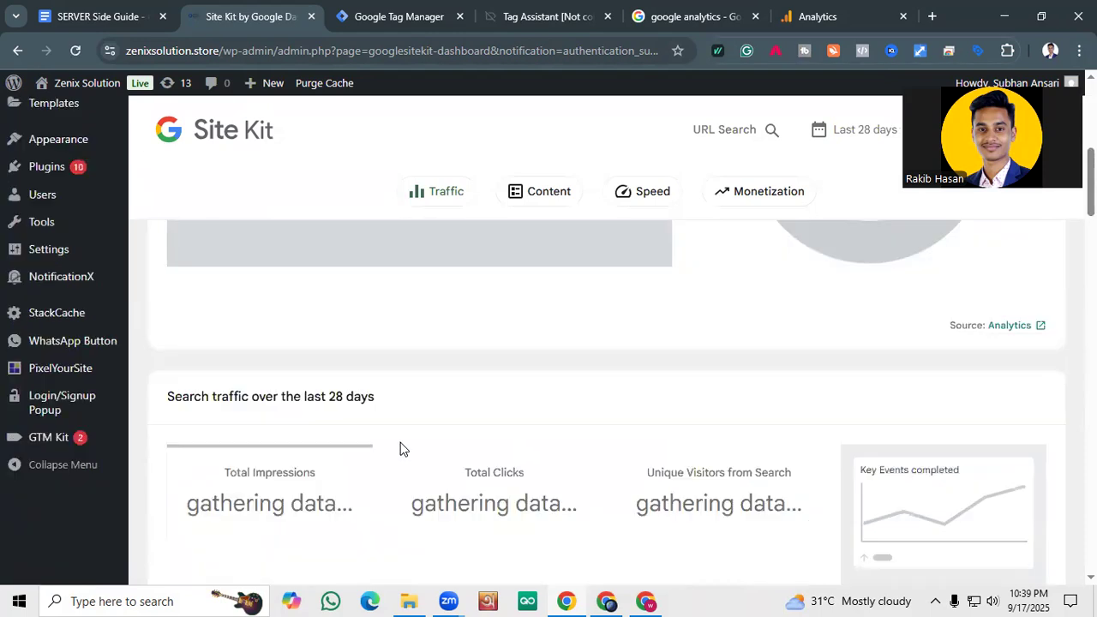
scroll(382, 504, up, 2)
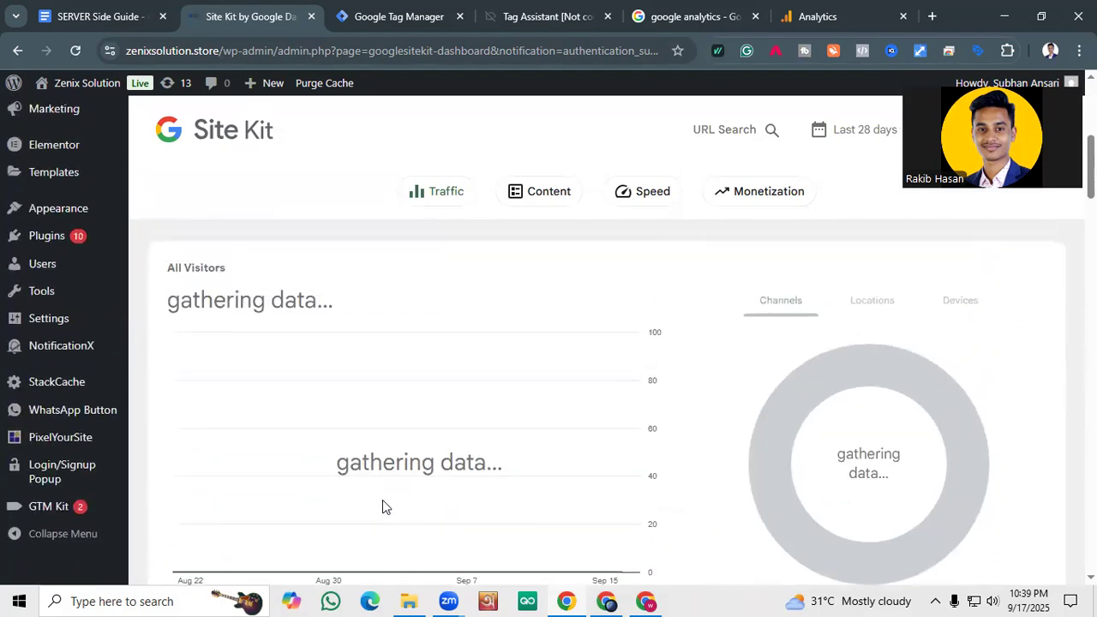
scroll(421, 358, down, 5)
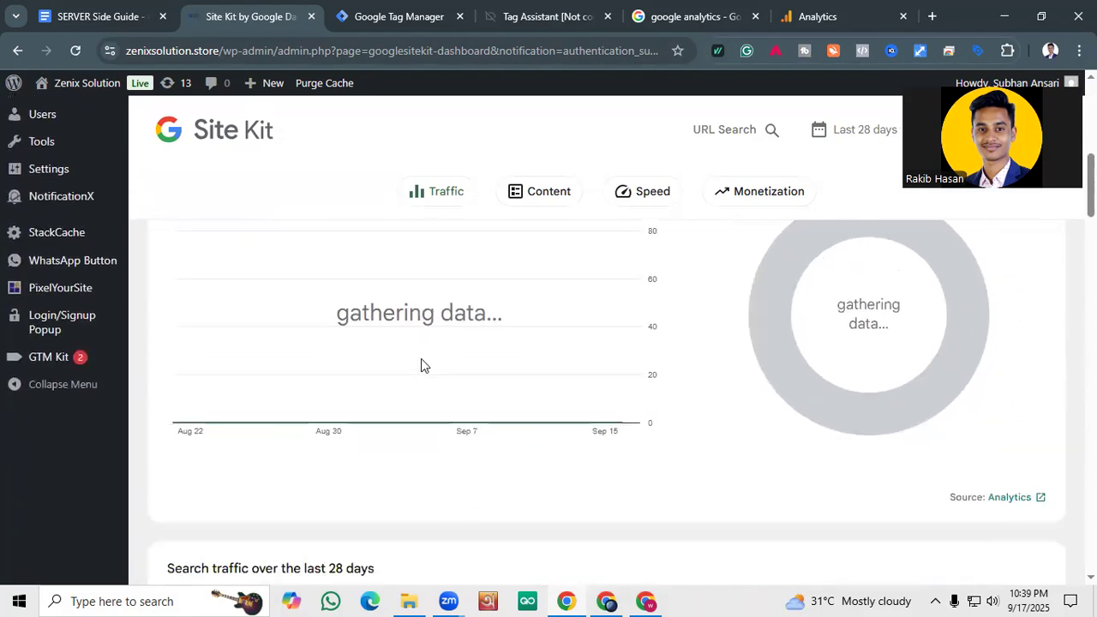
scroll(416, 363, up, 3)
scroll(414, 365, down, 5)
scroll(412, 322, up, 8)
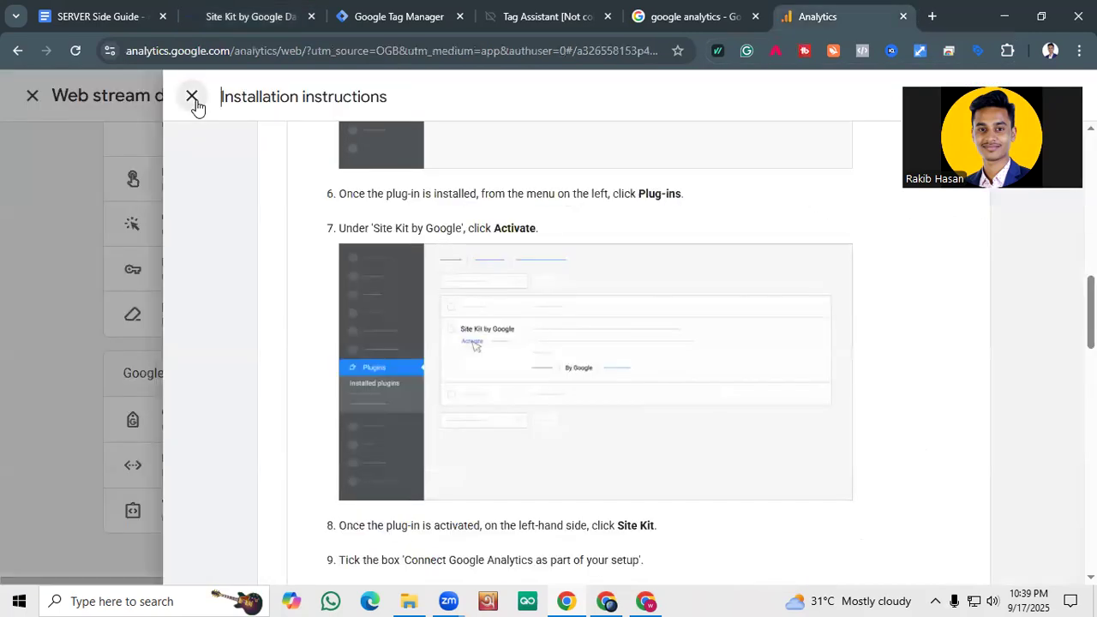
Close the installation instructions and look through the Site Kit dashboard's Traffic, Content, Speed and Monetization sections.
click(196, 98)
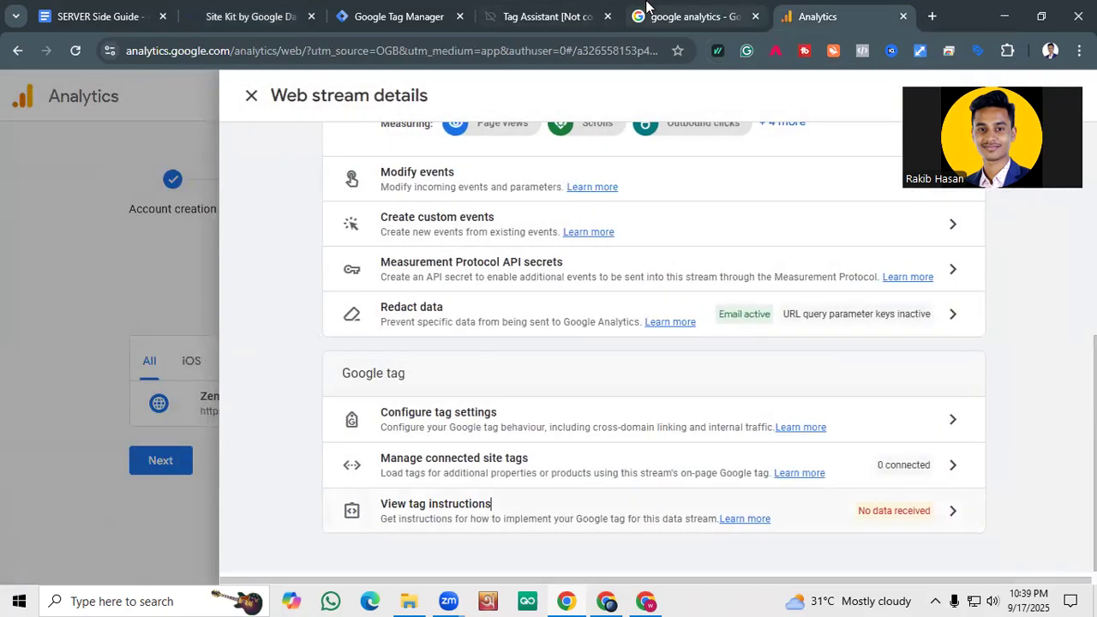
click(330, 19)
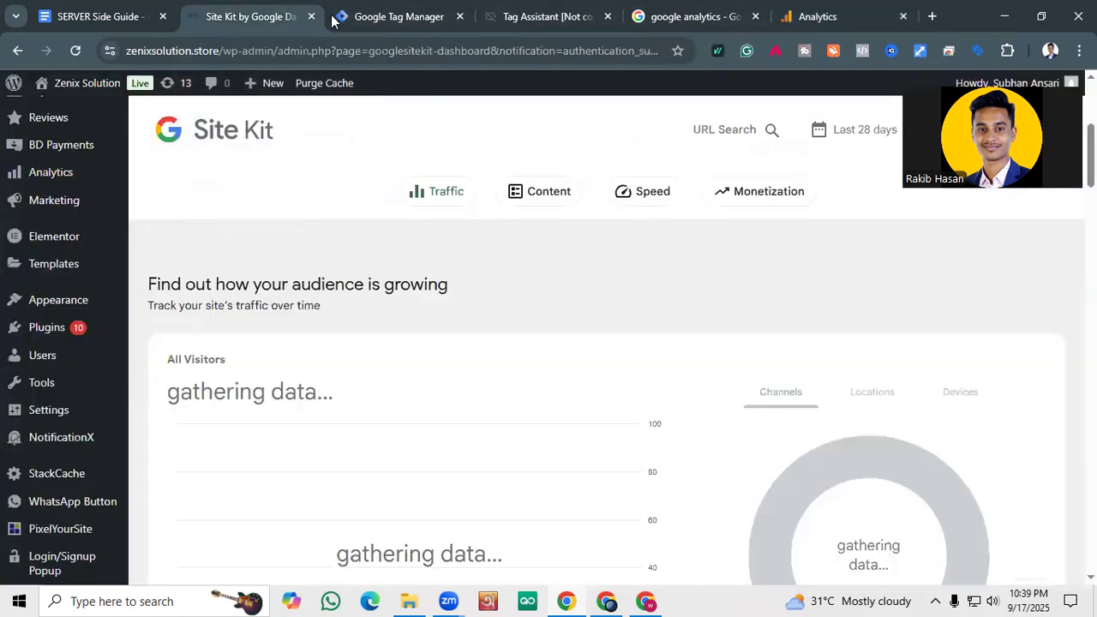
scroll(798, 289, down, 10)
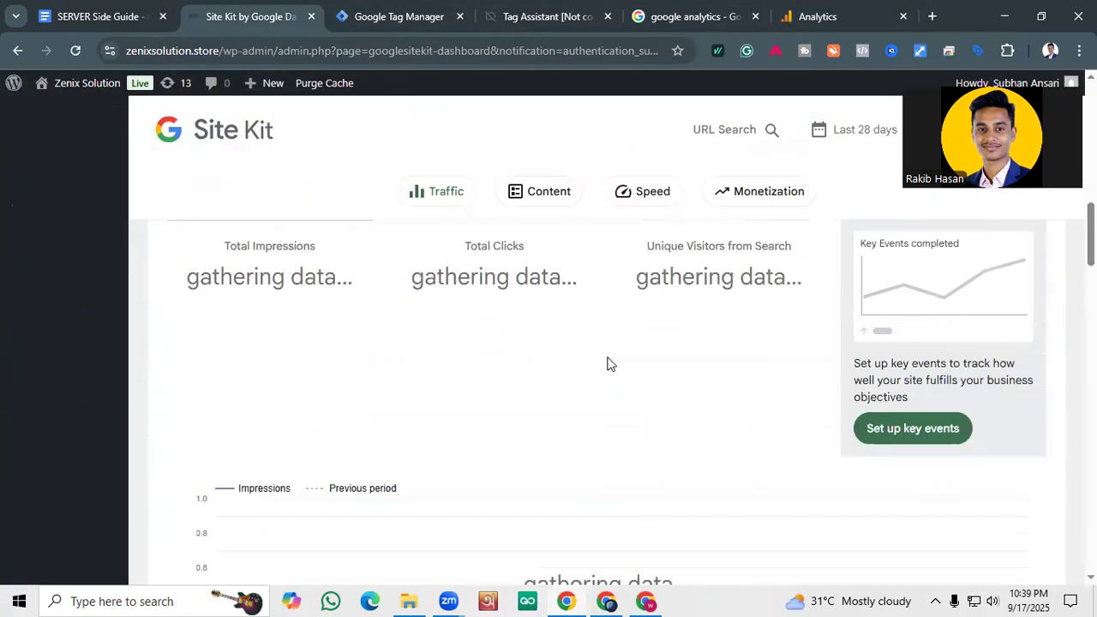
scroll(552, 343, up, 10)
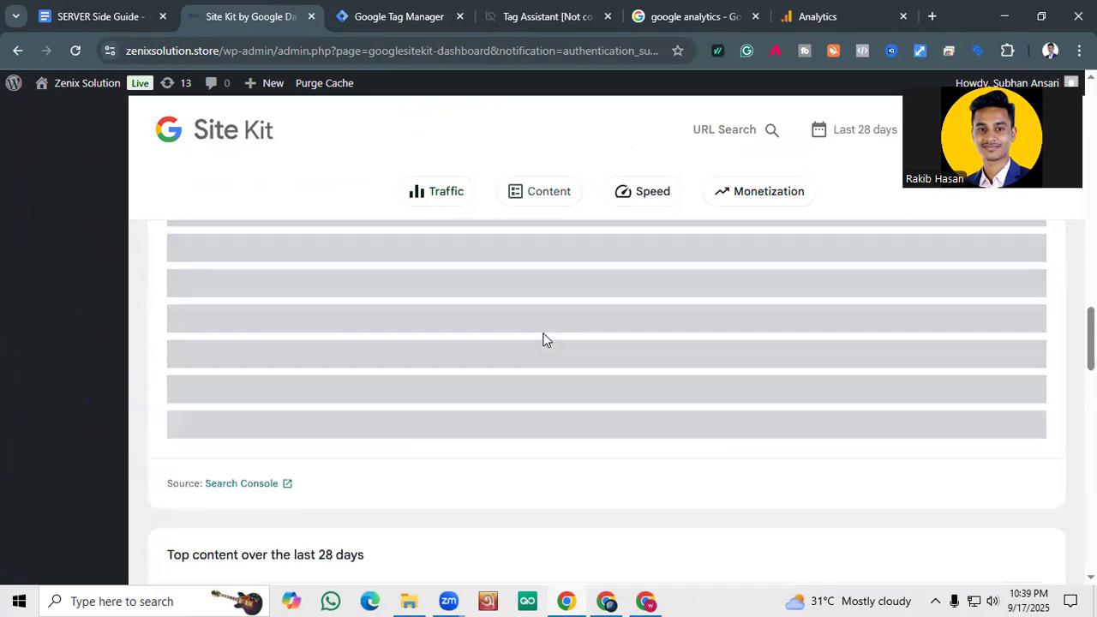
click(730, 197)
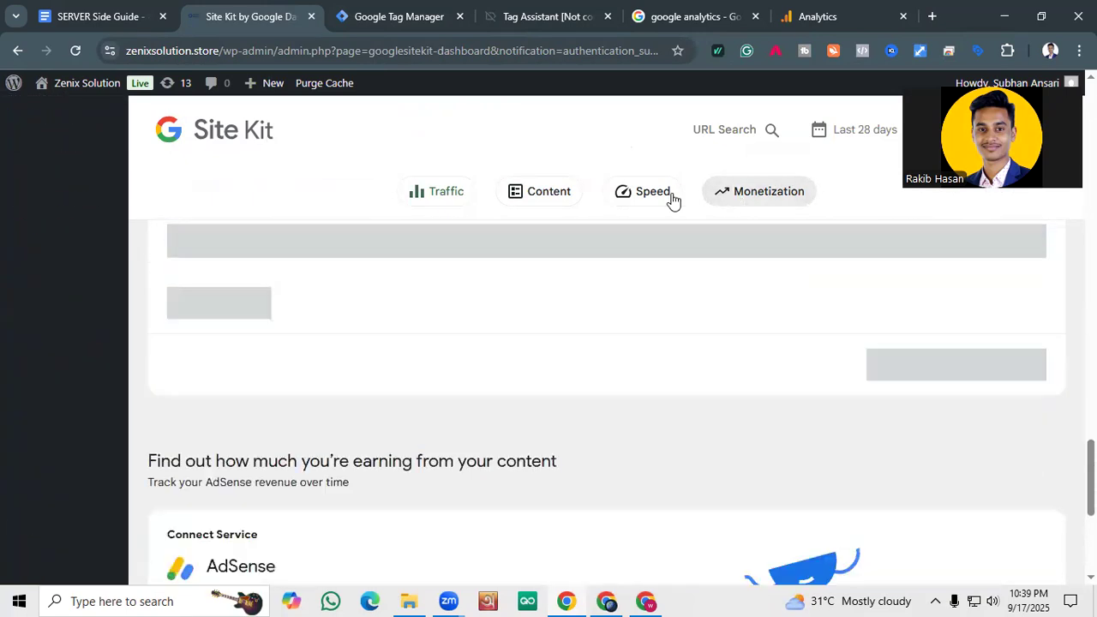
scroll(487, 339, down, 3)
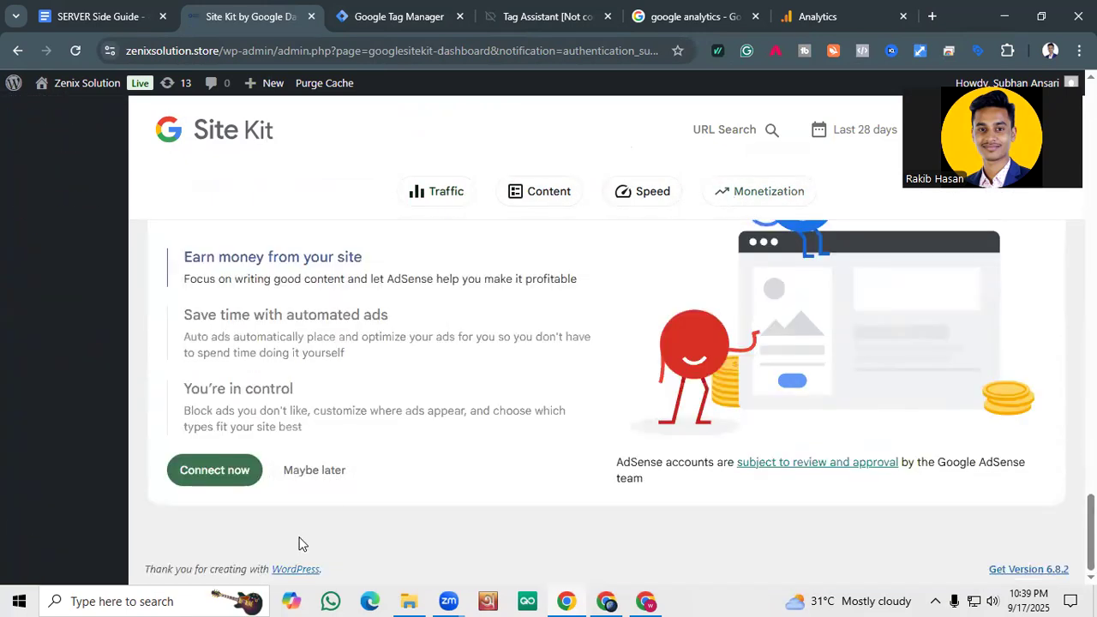
click(465, 204)
click(516, 194)
click(632, 190)
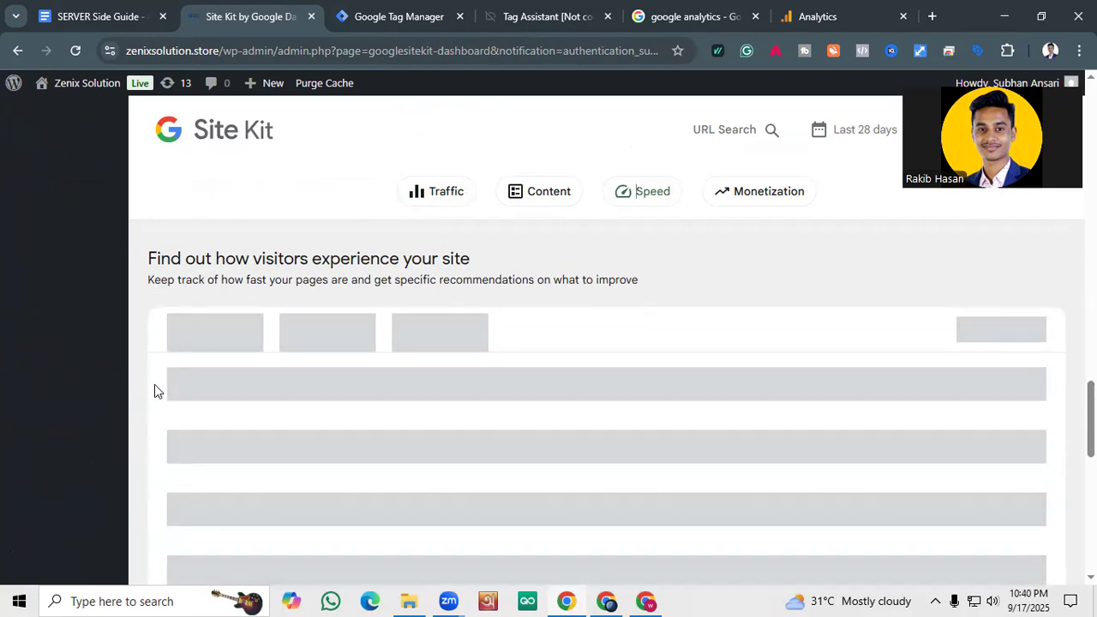
Close the Tag Assistant and Google search pages, keeping the guide, Site Kit, Tag Manager and Analytics open.
click(544, 13)
click(432, 9)
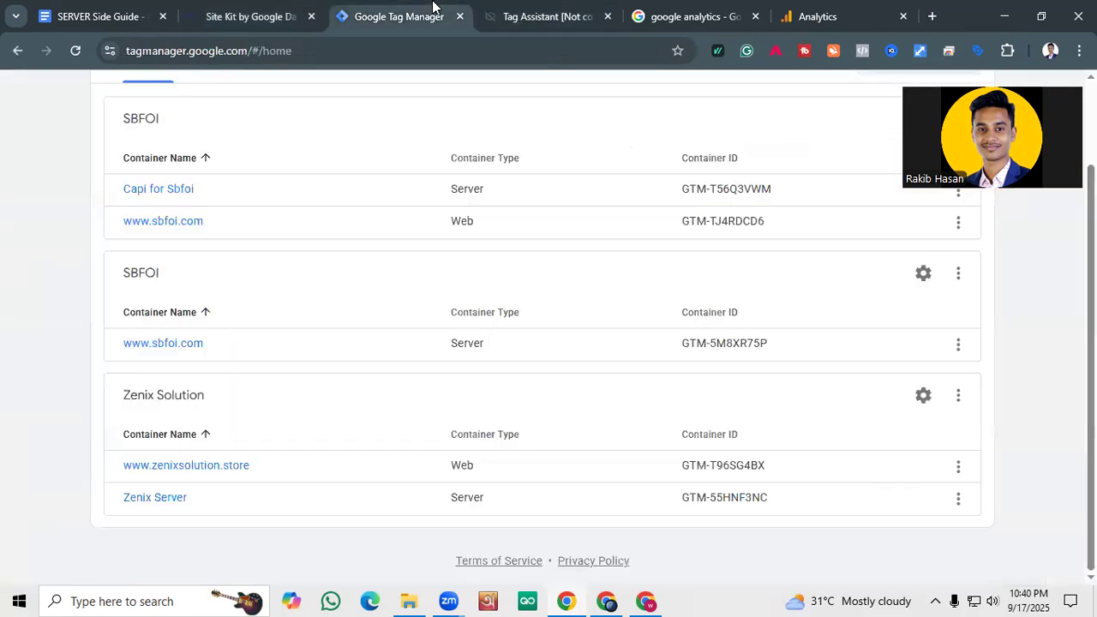
click(606, 18)
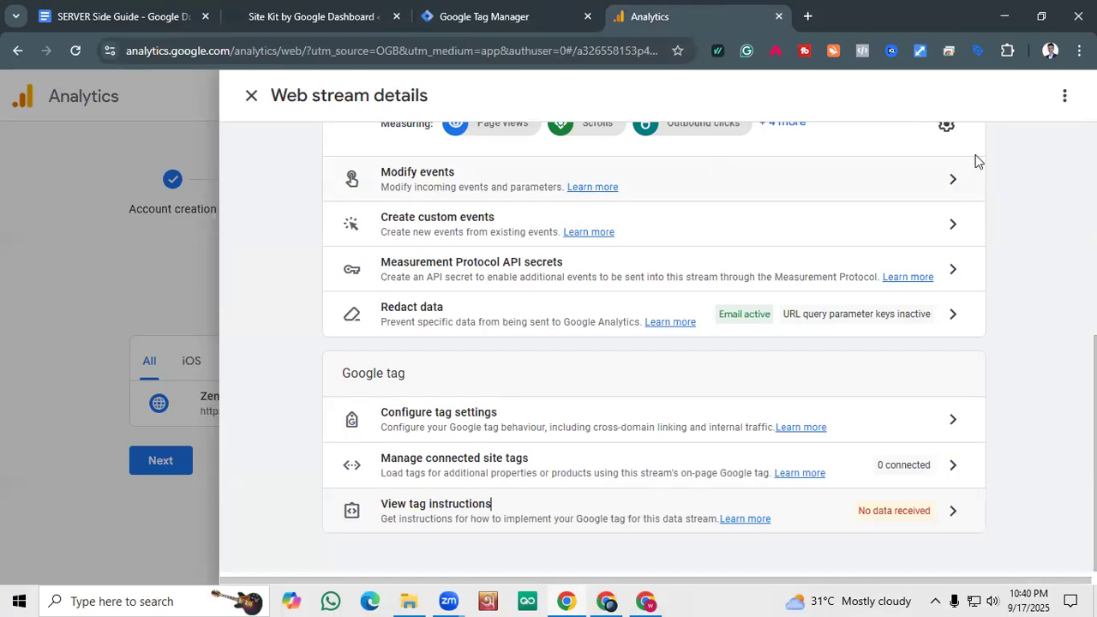
Close the web stream panels, finish the data collection stage and continue to the Analytics Home page to view its user cards.
scroll(904, 171, up, 5)
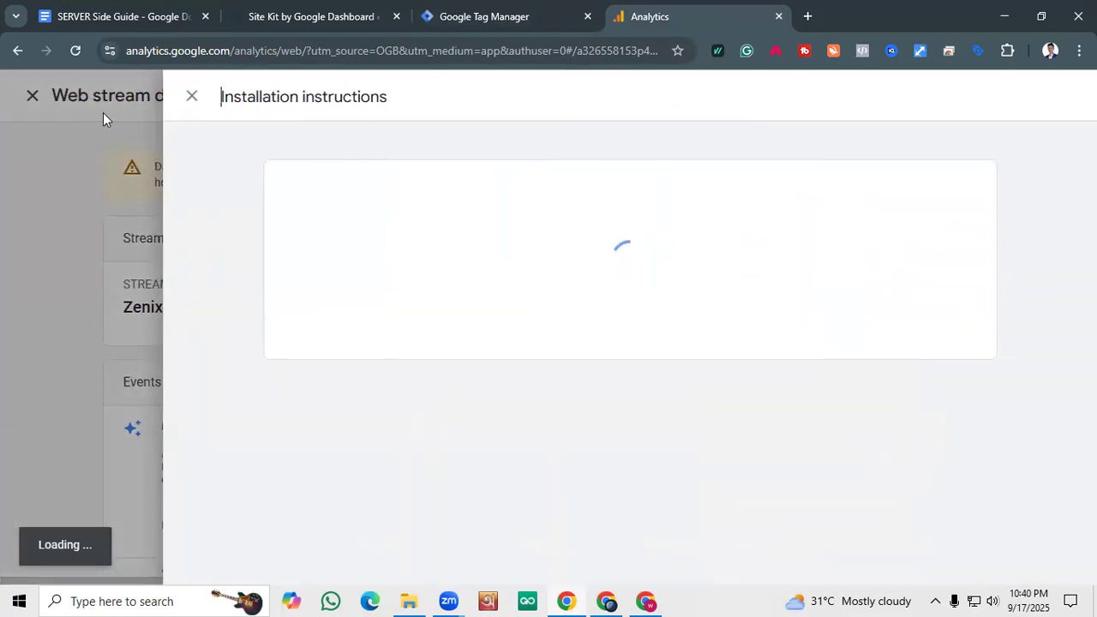
click(189, 100)
click(189, 102)
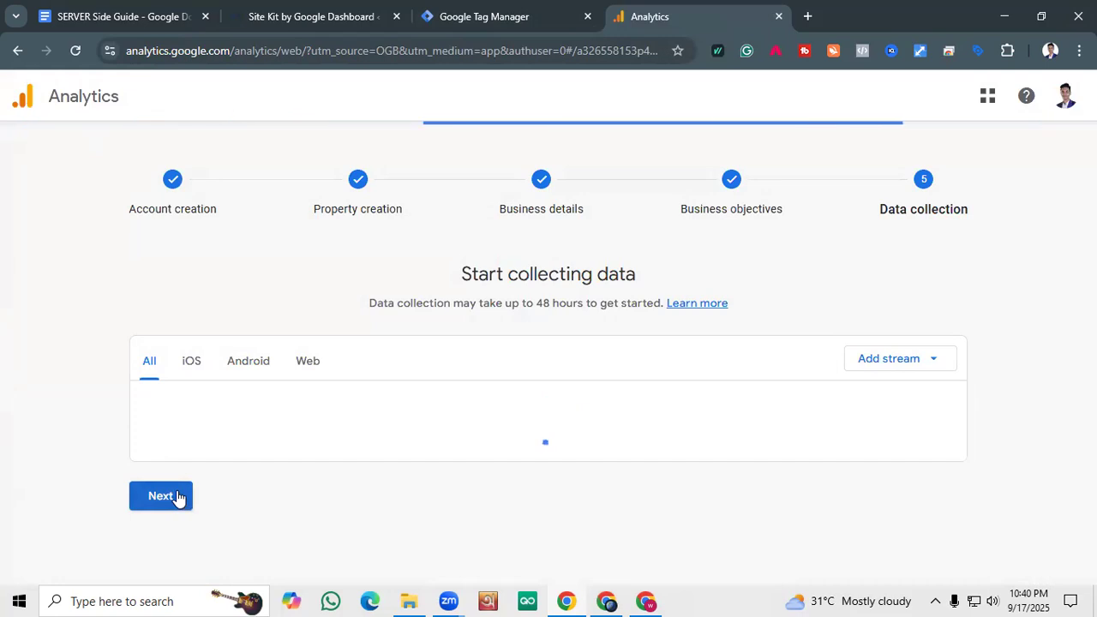
click(176, 497)
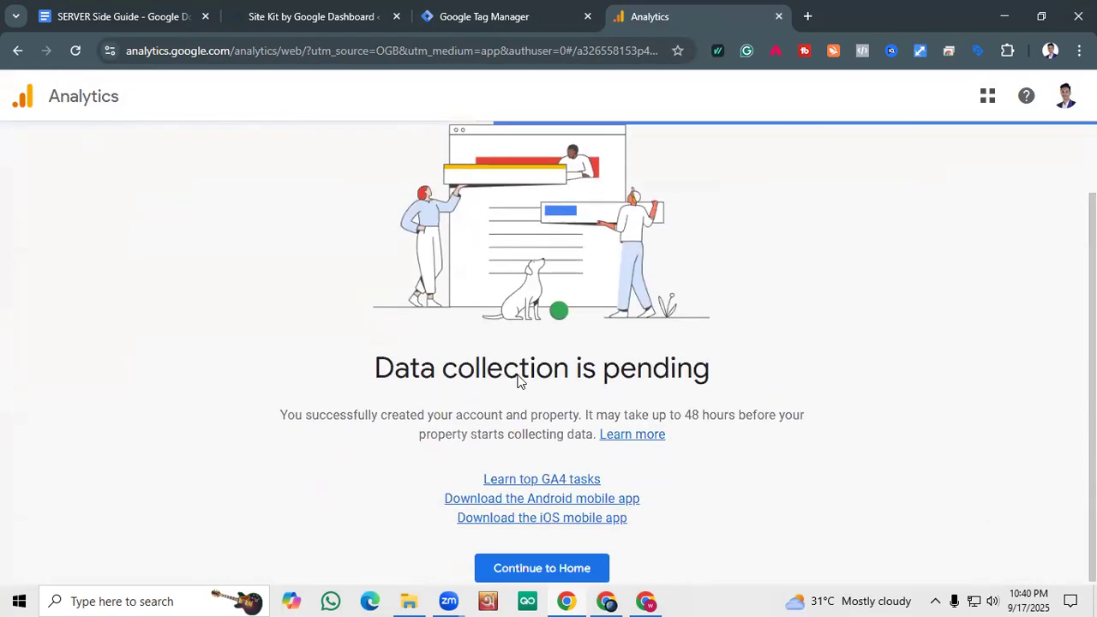
click(549, 566)
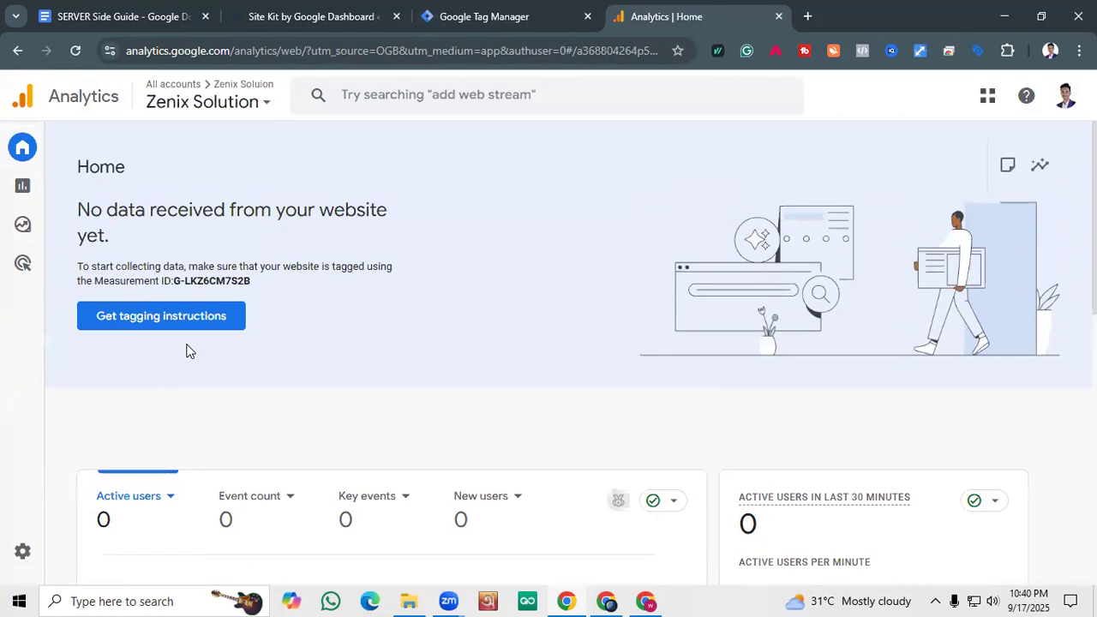
scroll(274, 403, down, 3)
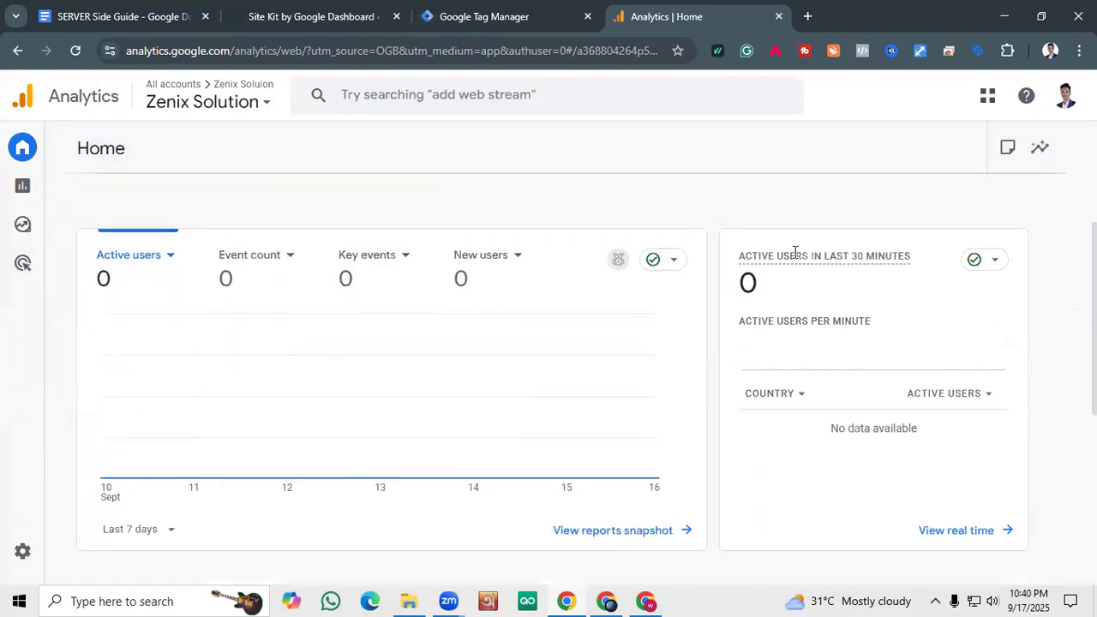
scroll(779, 272, down, 1)
scroll(779, 272, up, 2)
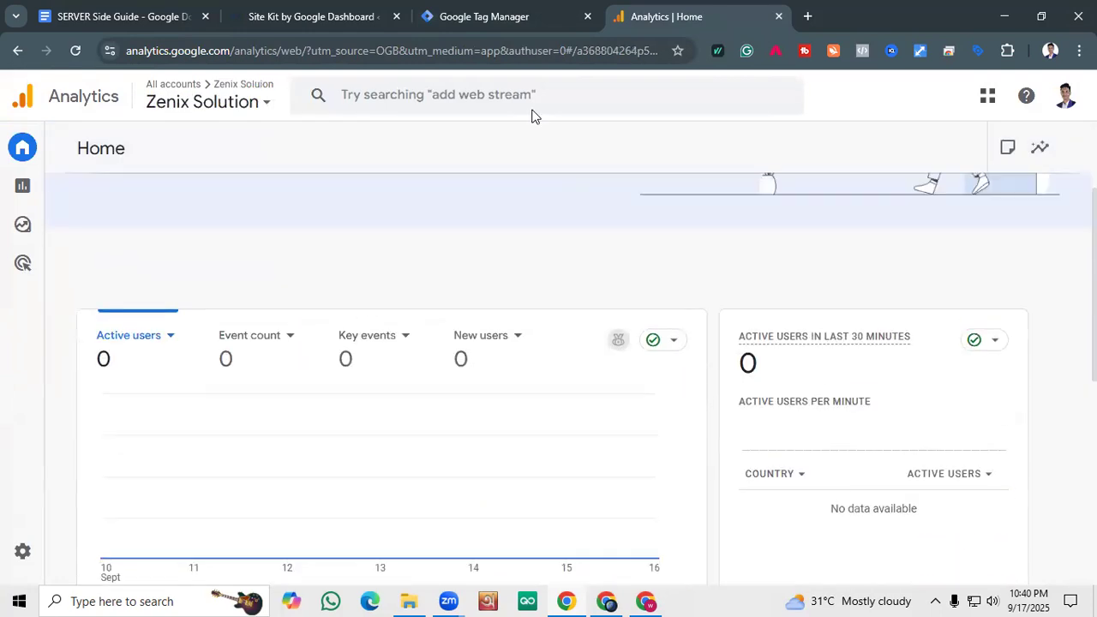
Visit zenixsolution.store in the other Chrome window and browse its home page and WordPress entry to generate site traffic.
click(610, 598)
click(540, 14)
click(269, 48)
text(zenixsolution.store)
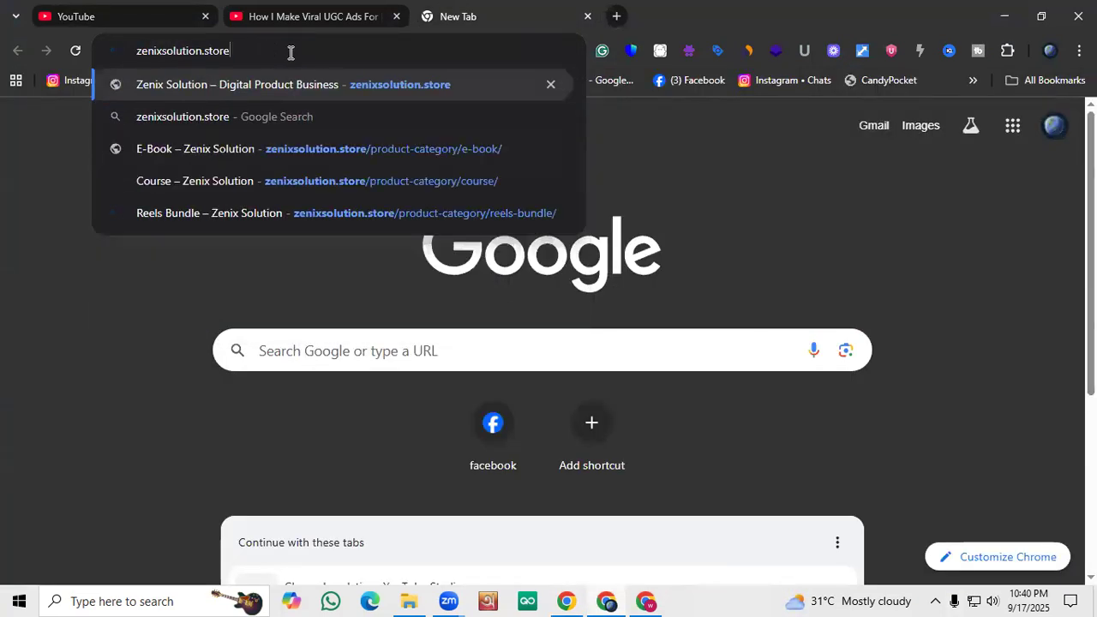
key(Return)
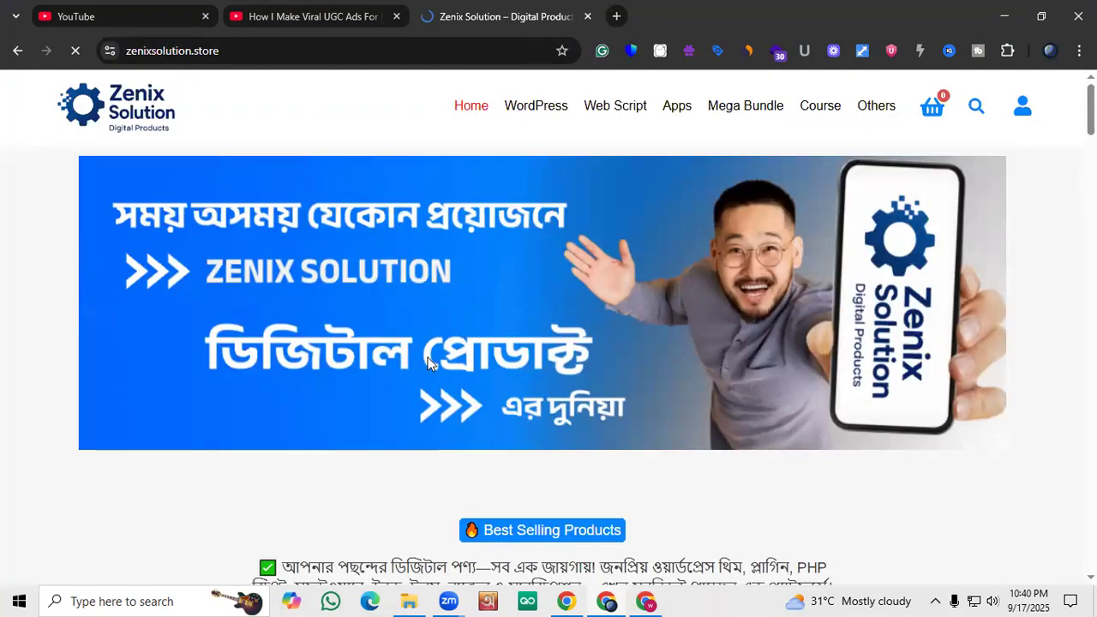
scroll(428, 365, down, 5)
scroll(430, 365, down, 8)
scroll(435, 365, up, 14)
click(551, 114)
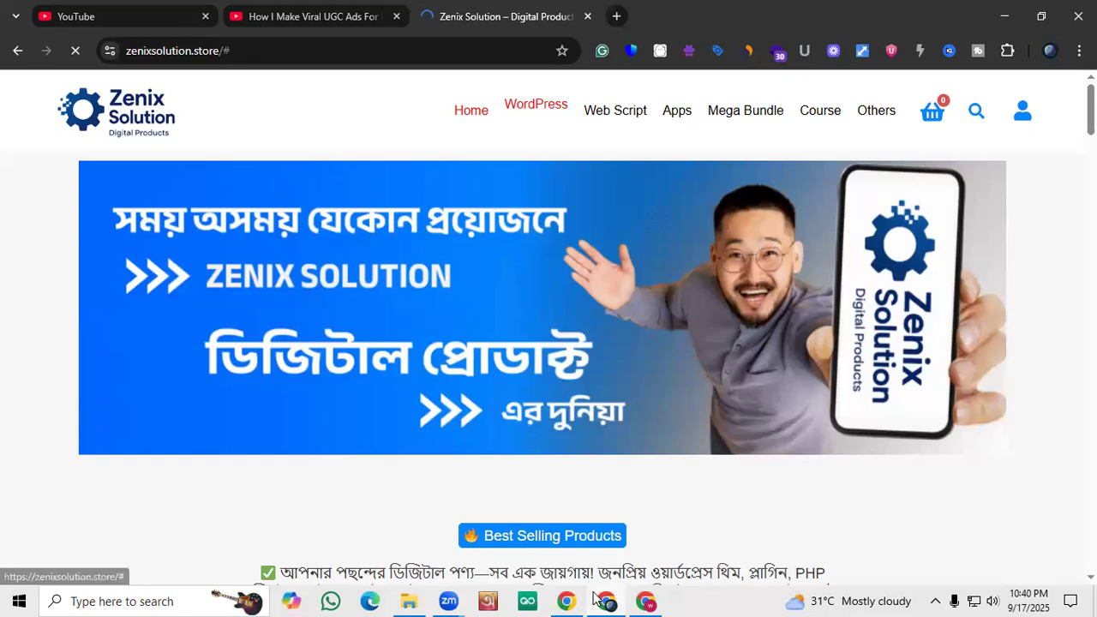
Return to Analytics and examine the Home page's active users chart and last 30 minutes card for the test visit.
click(567, 602)
scroll(543, 375, down, 2)
scroll(591, 390, up, 4)
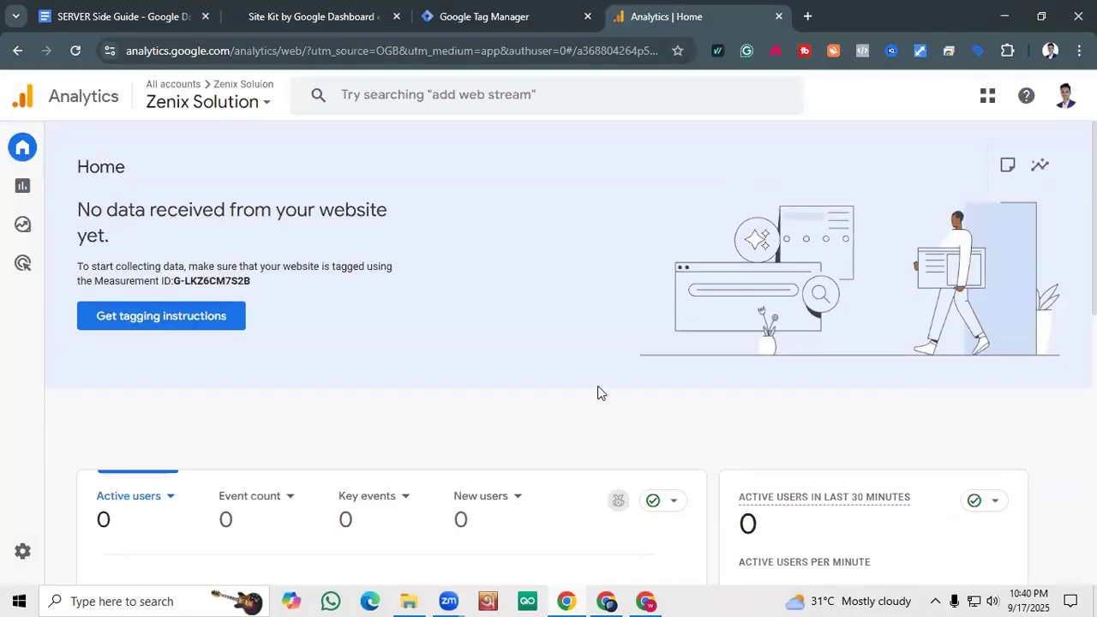
scroll(651, 386, down, 3)
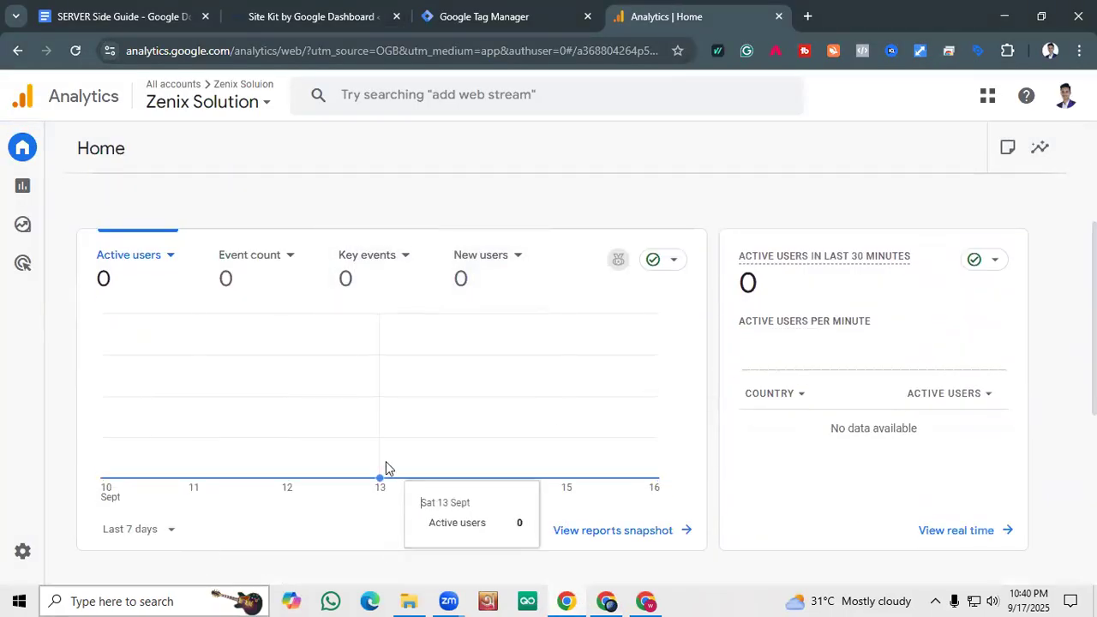
scroll(240, 379, up, 3)
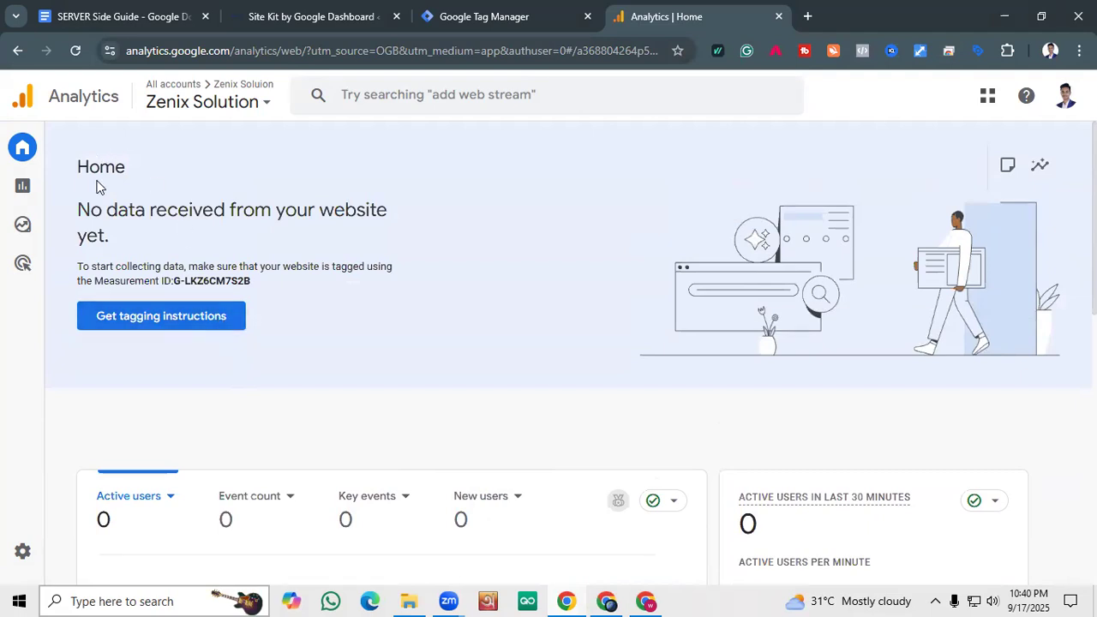
scroll(157, 284, down, 7)
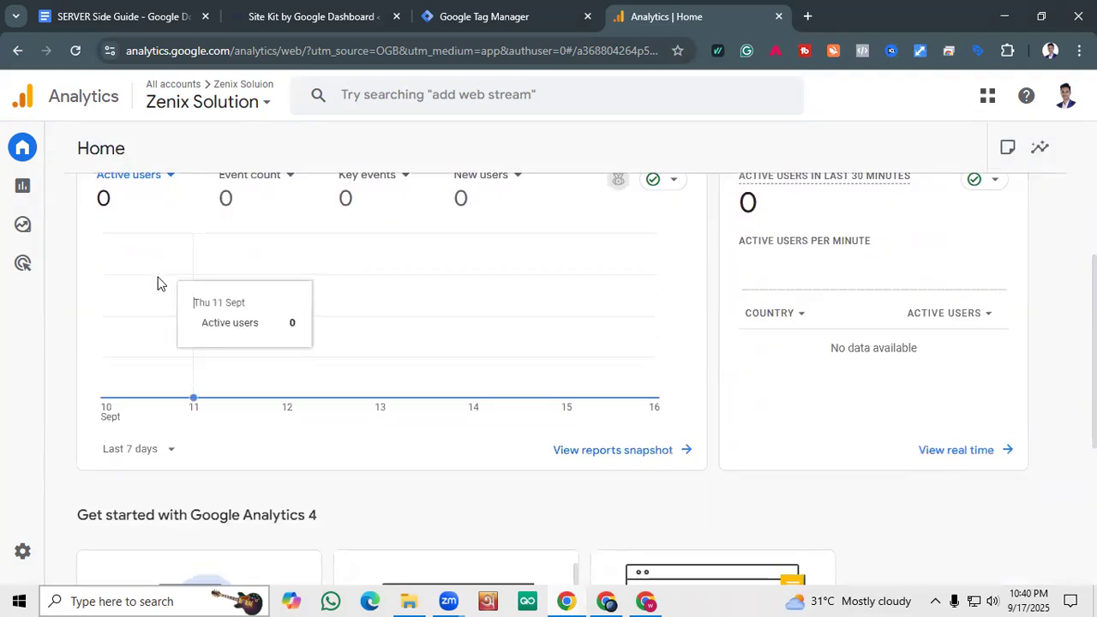
scroll(155, 304, up, 4)
scroll(521, 306, up, 1)
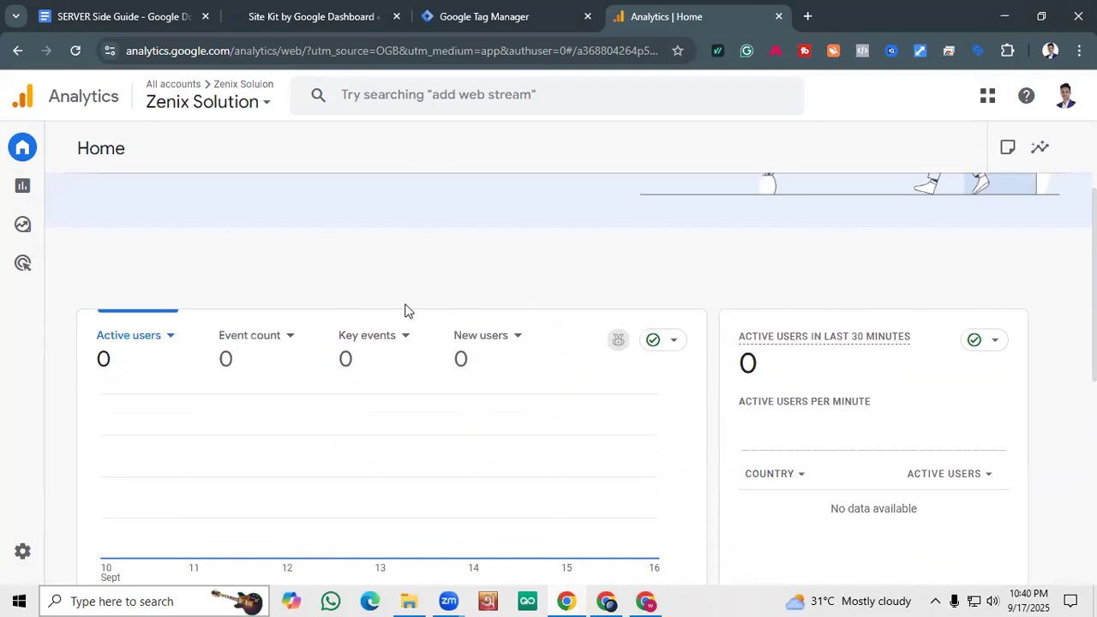
scroll(406, 311, up, 2)
Open the tagging instructions and the Zenix Solution web stream details, and return to the Analytics Home page.
click(161, 316)
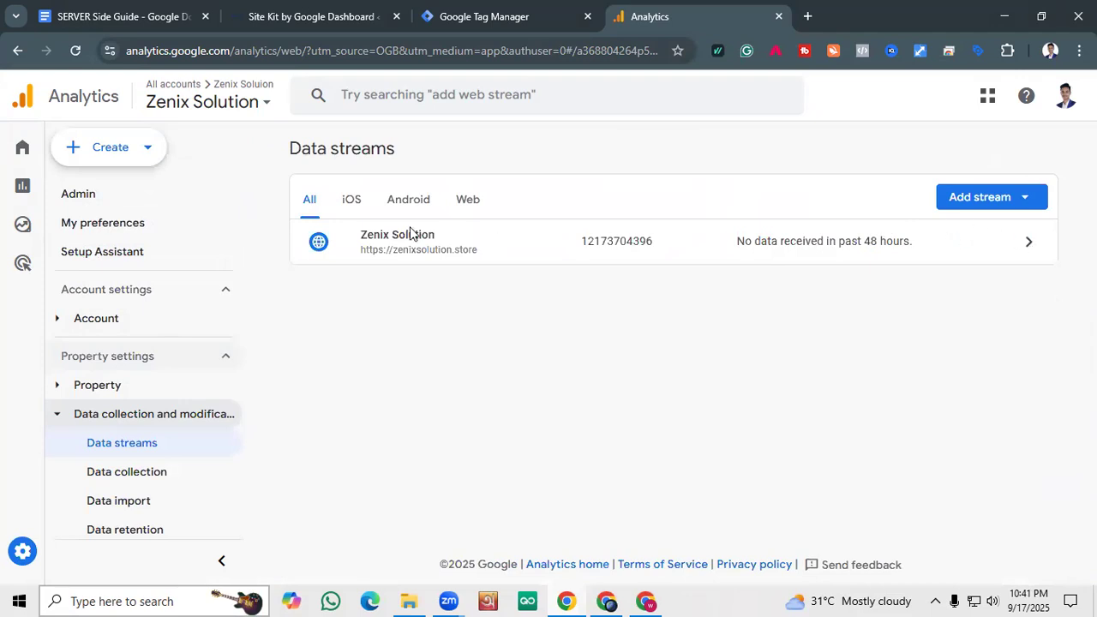
click(33, 149)
click(22, 150)
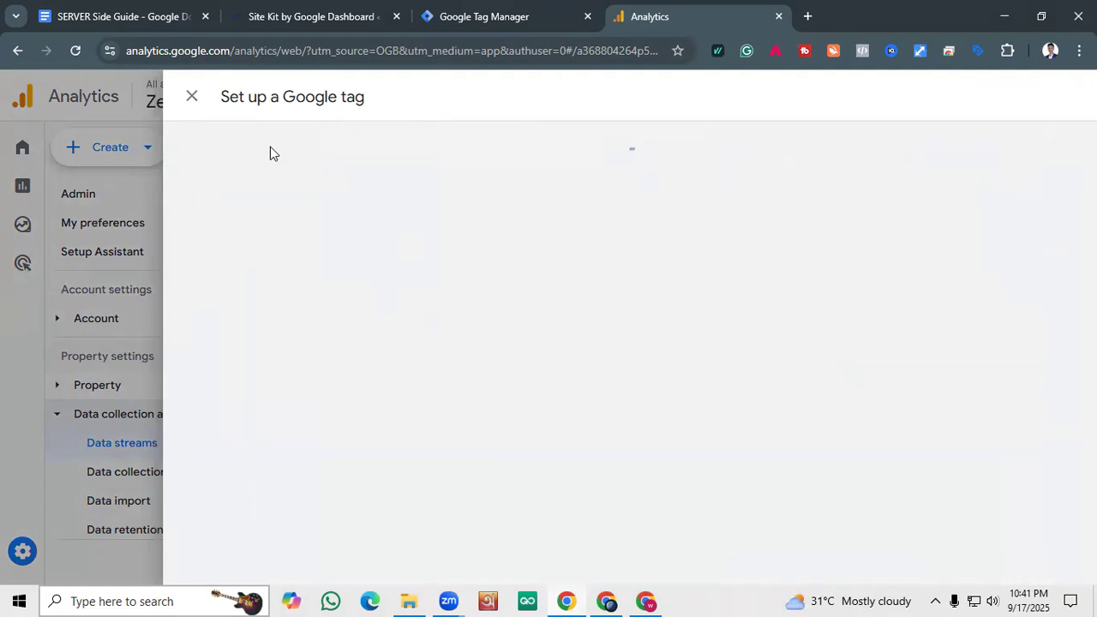
click(942, 396)
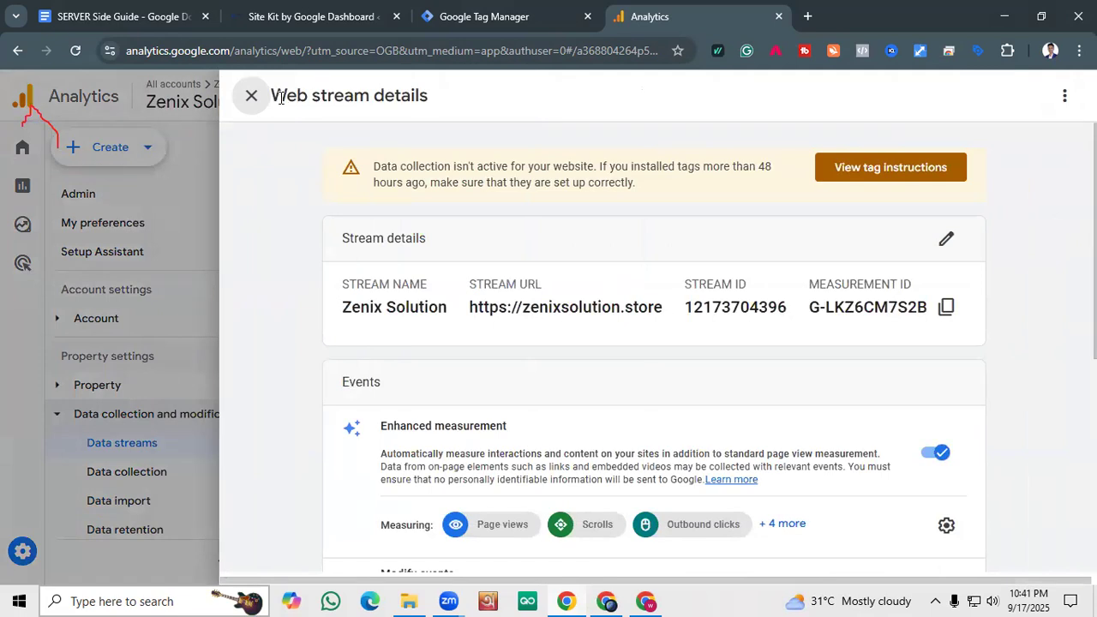
click(252, 98)
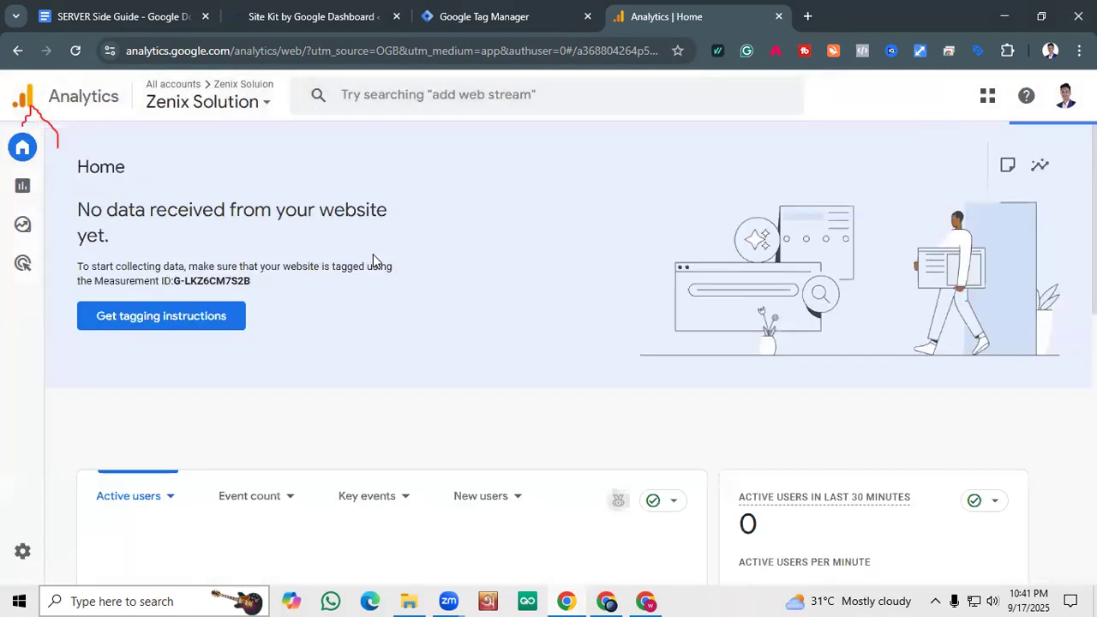
Review the Home page from the tagging notice down to the Get started with Google Analytics 4 section.
scroll(373, 253, down, 3)
scroll(373, 254, down, 4)
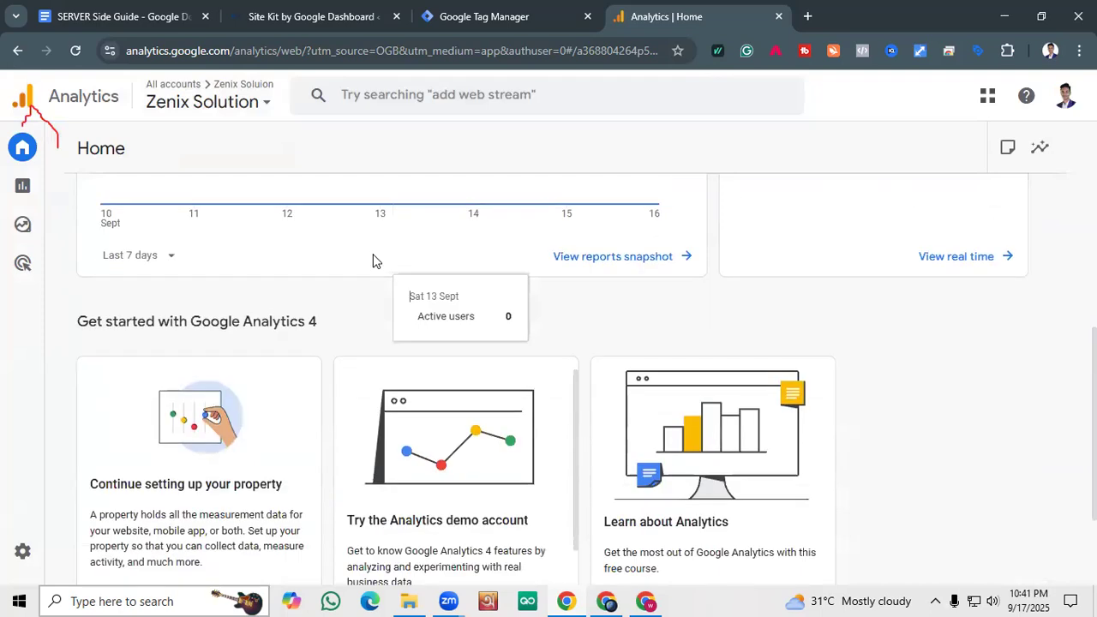
scroll(375, 259, up, 5)
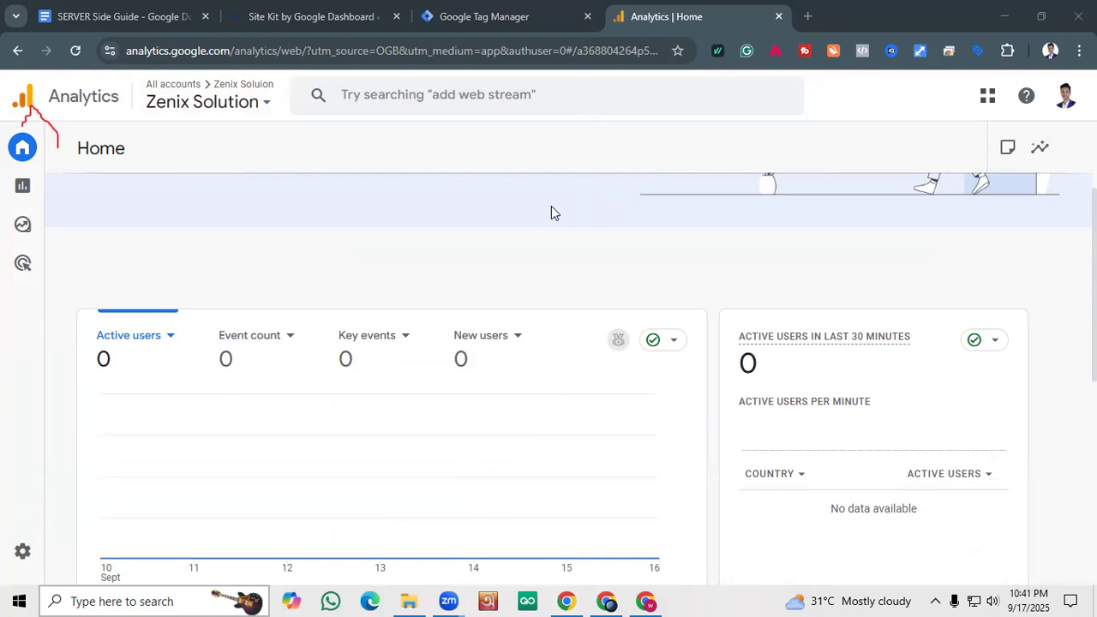
scroll(446, 341, up, 3)
scroll(514, 394, down, 1)
scroll(509, 348, up, 1)
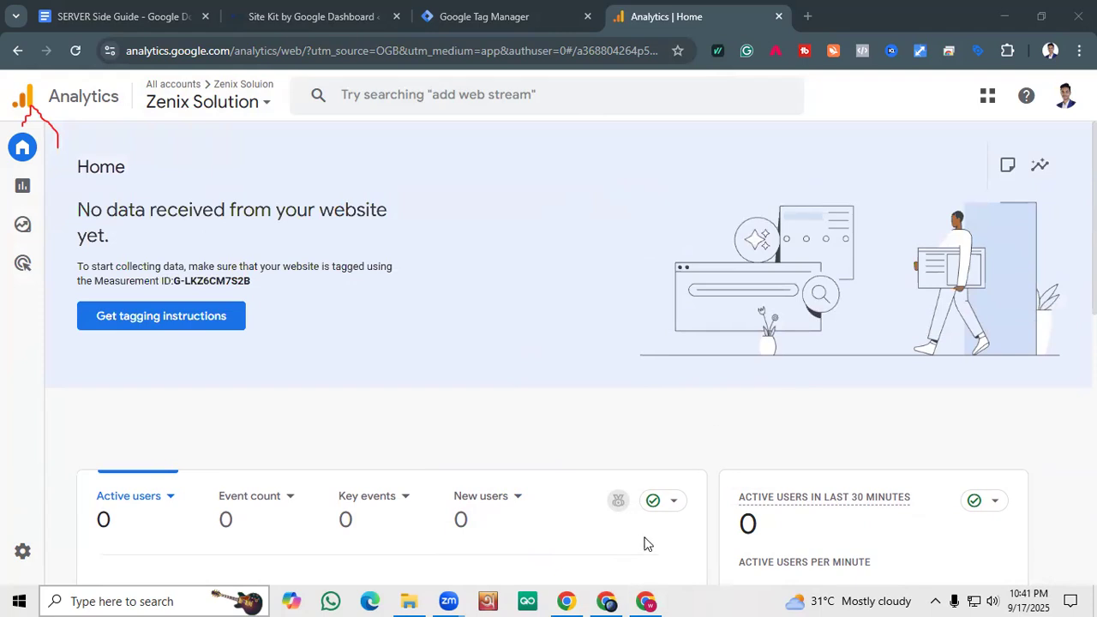
Revisit the Zenix Solution home page in the other Chrome window and browse down to its best selling products.
click(606, 600)
scroll(498, 313, down, 5)
scroll(529, 299, up, 5)
click(375, 113)
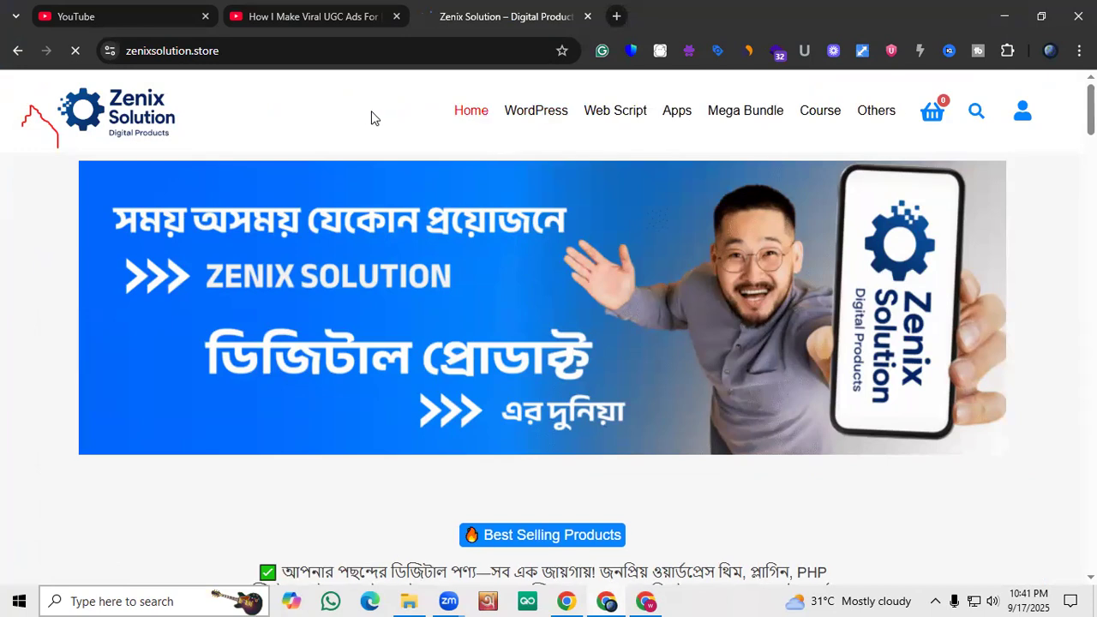
scroll(441, 239, down, 4)
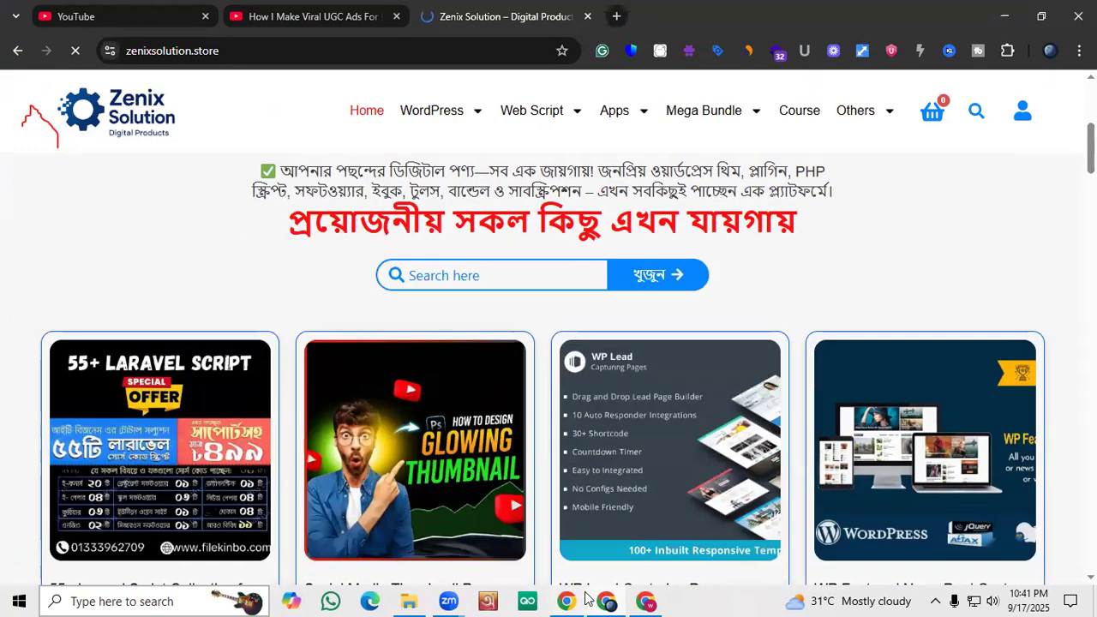
Check the active users figures on Analytics Home again and open the metric choices of the last 30 minutes card.
click(567, 601)
scroll(308, 389, down, 4)
scroll(151, 286, up, 1)
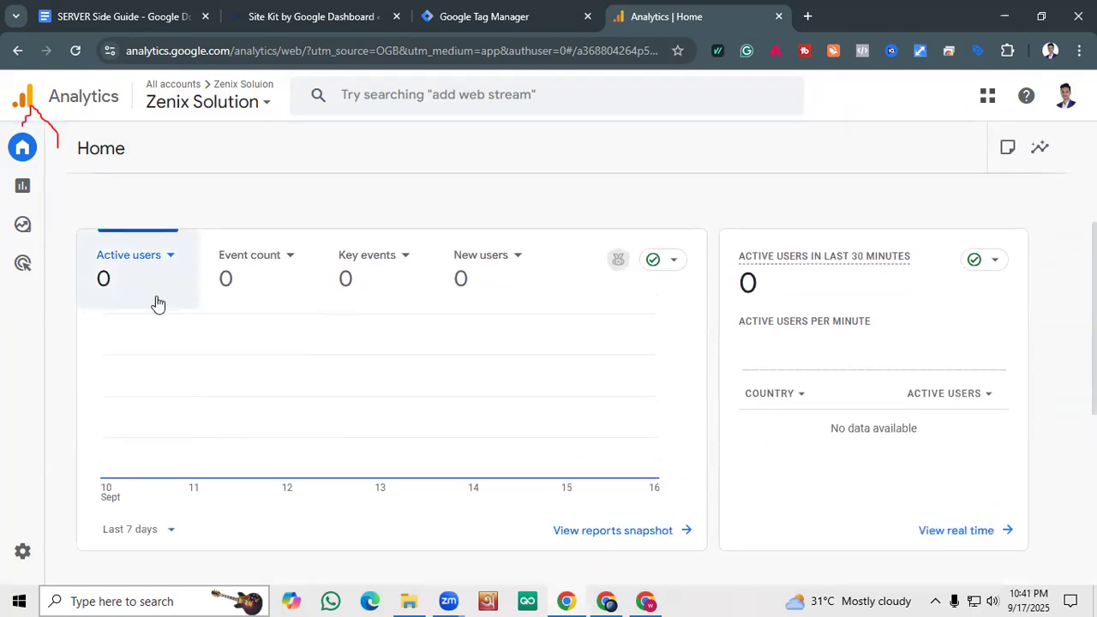
click(167, 271)
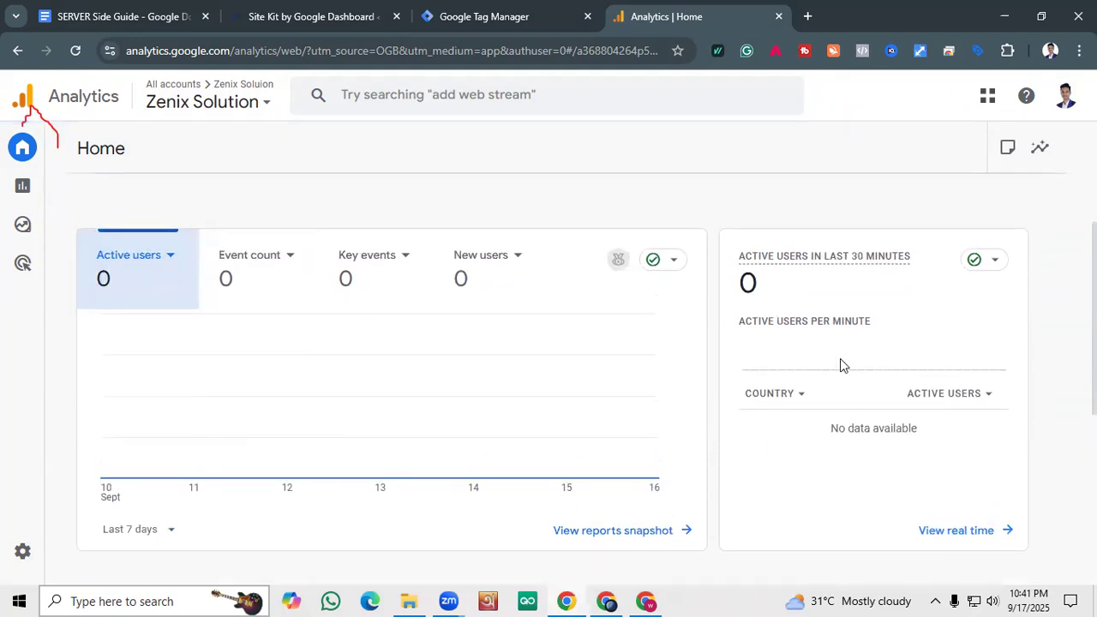
scroll(778, 294, down, 1)
click(934, 316)
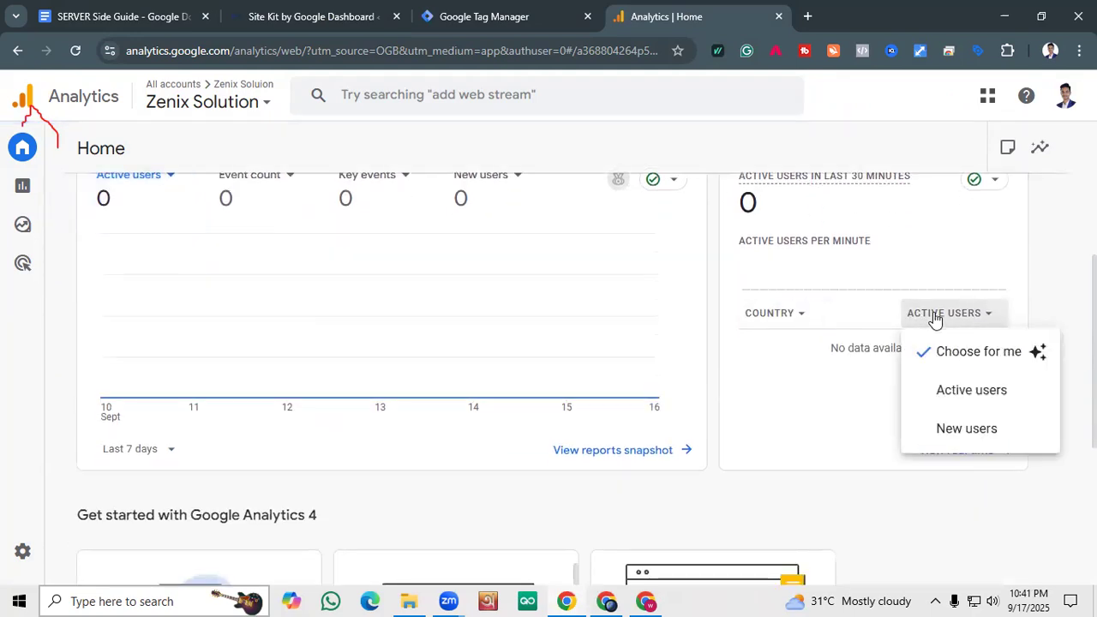
Close the metric choices, run the Google tag check through the tagging instructions, and finish it to reach the Zenix Solution web stream details.
click(869, 343)
scroll(218, 169, up, 3)
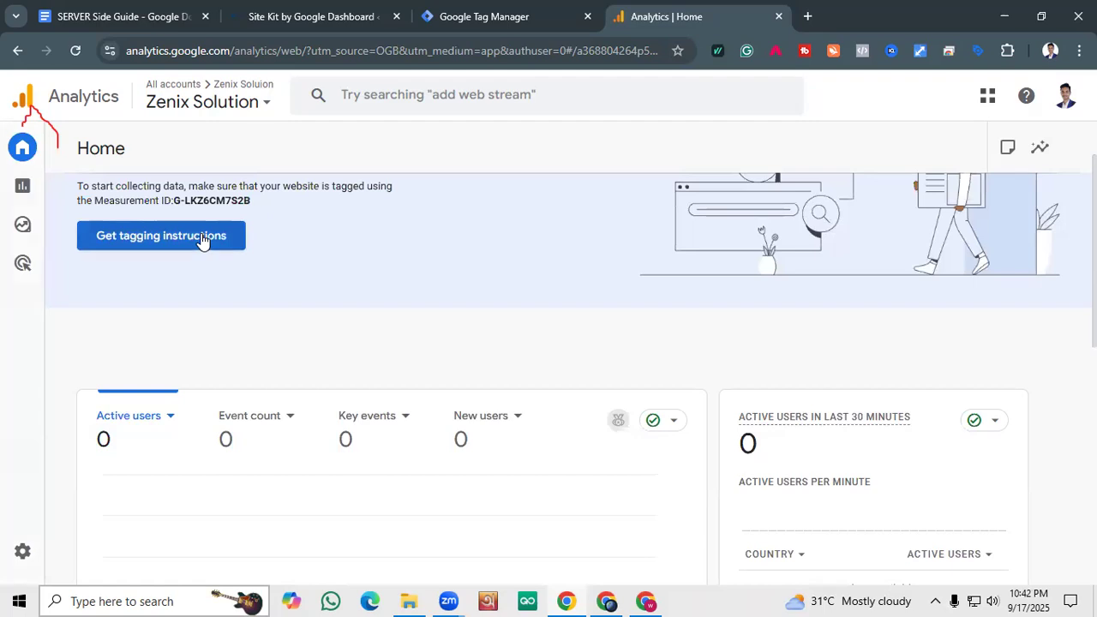
scroll(202, 240, up, 1)
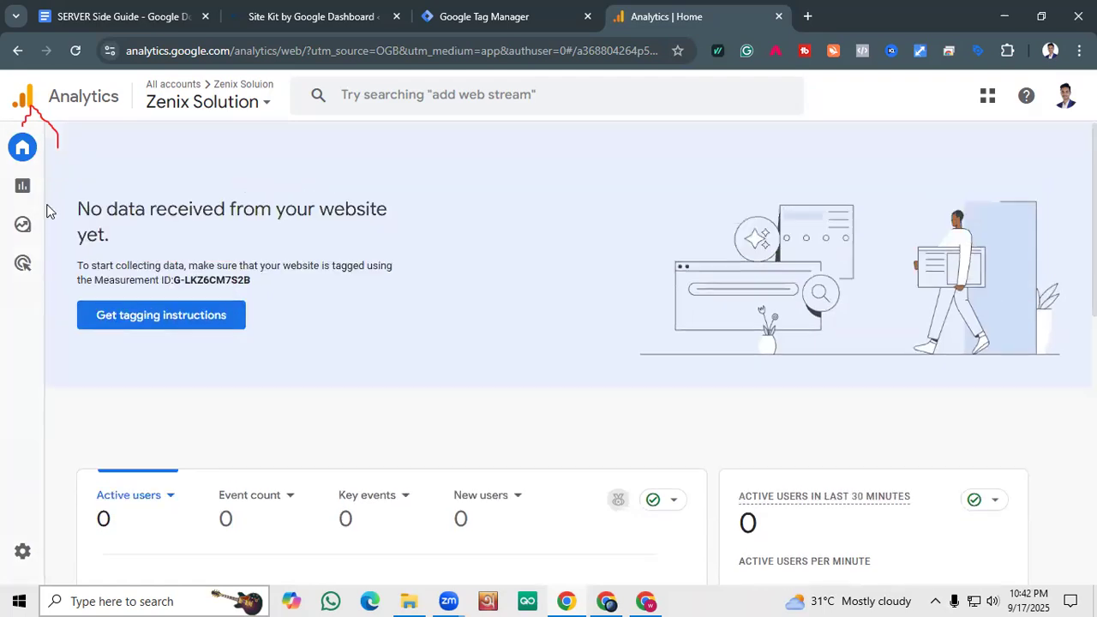
click(232, 317)
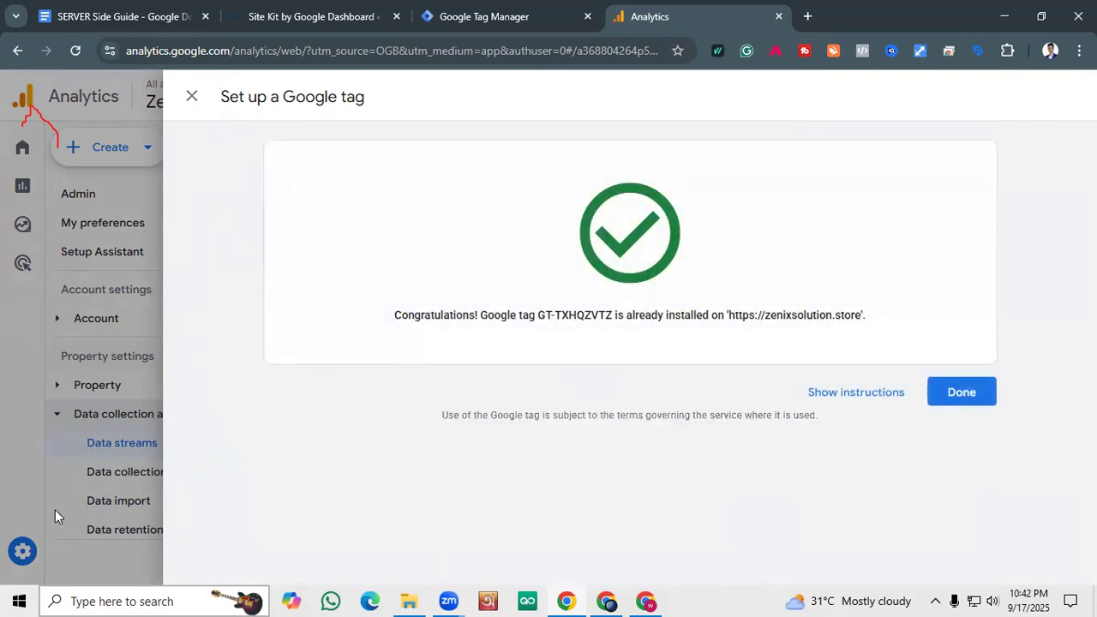
click(949, 401)
click(577, 253)
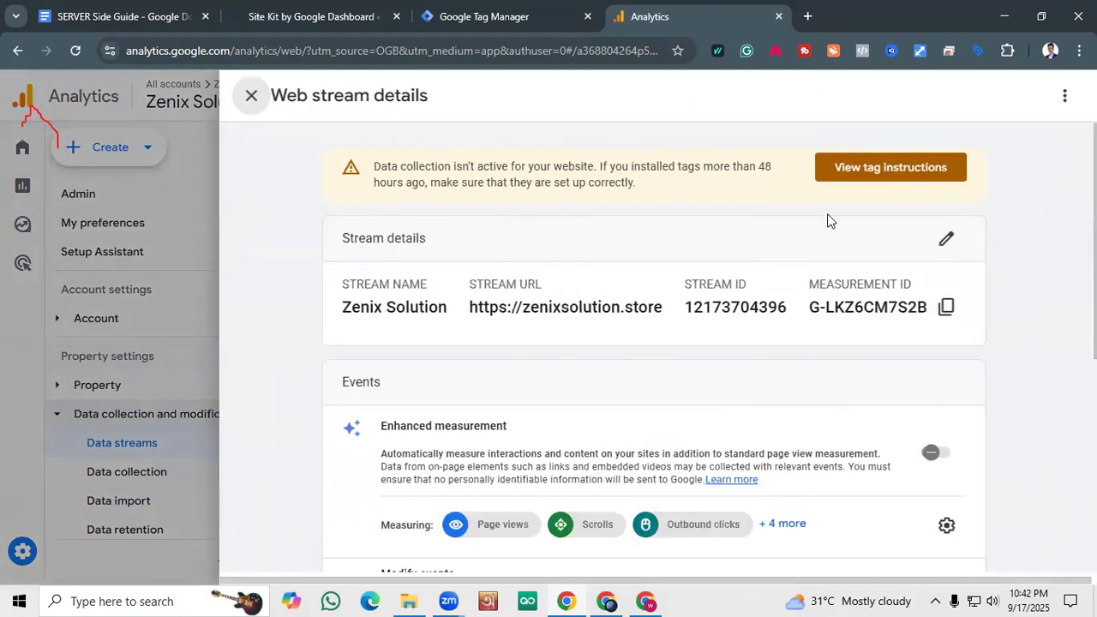
Review the web stream details from the stream information to the Google tag section, including the extra stream options.
scroll(846, 210, down, 3)
scroll(845, 214, up, 3)
click(1065, 95)
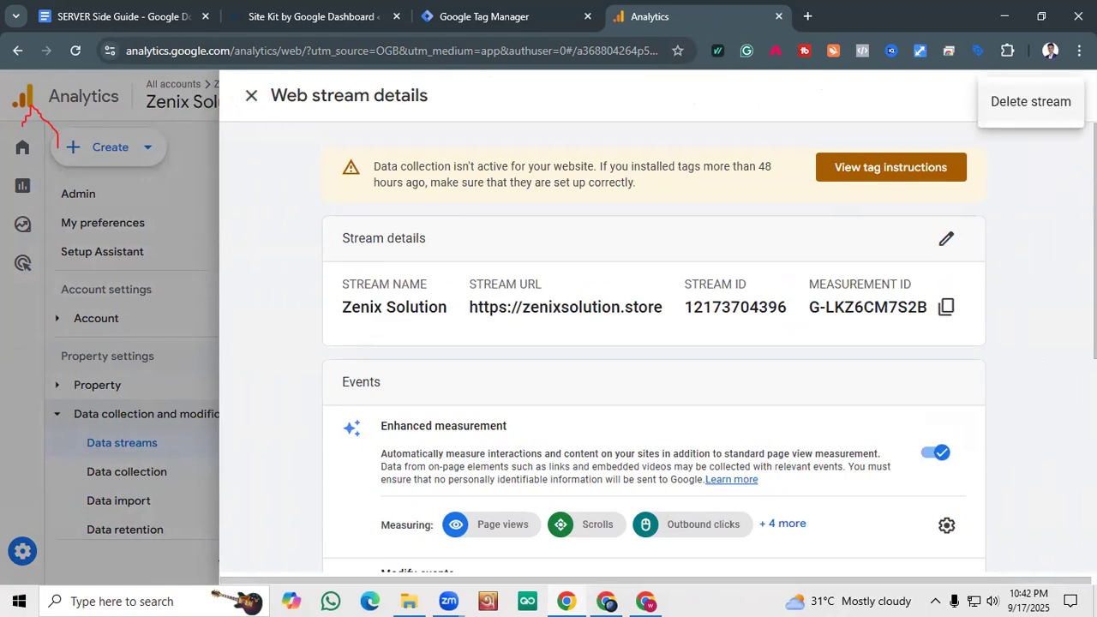
click(1048, 196)
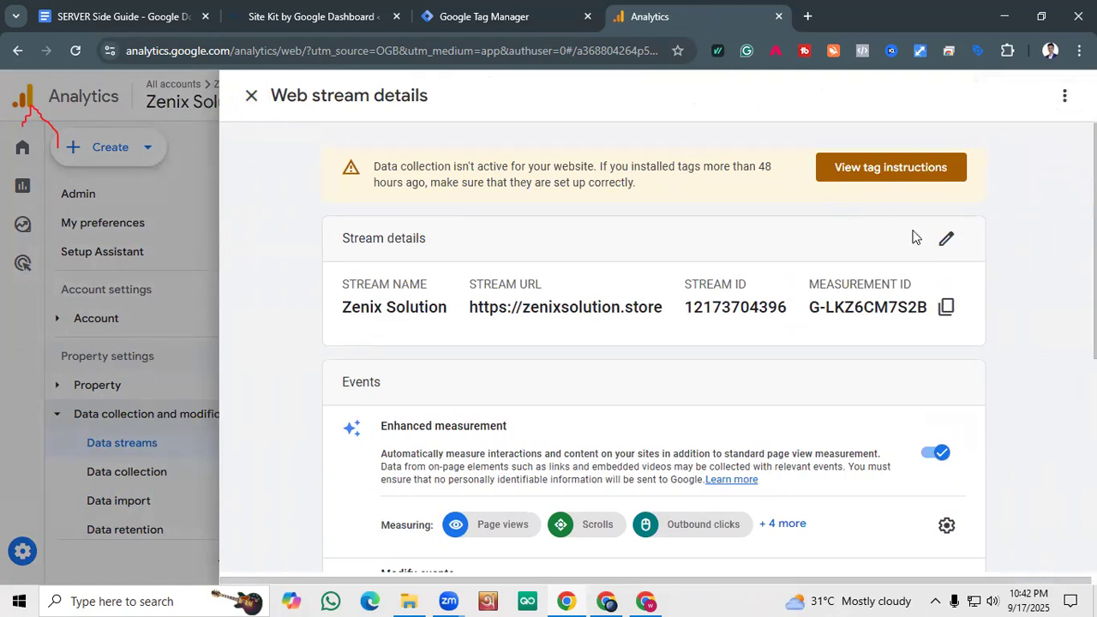
scroll(922, 238, down, 1)
scroll(820, 280, down, 4)
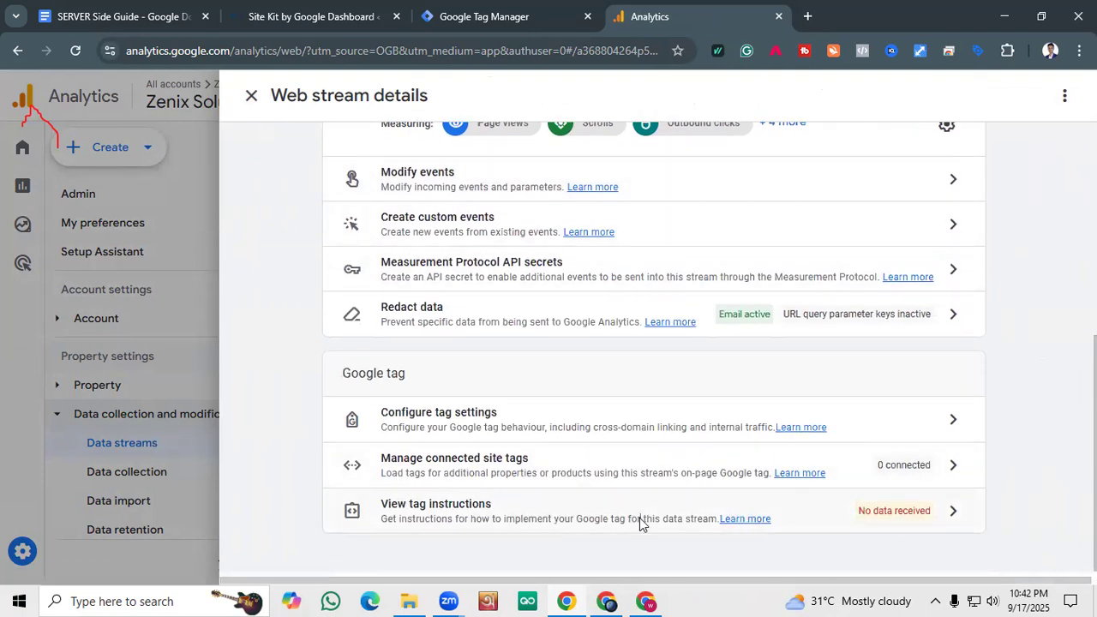
Open the stream's tag instructions, read through the WordPress installation options, and close them along with the web stream details.
click(867, 502)
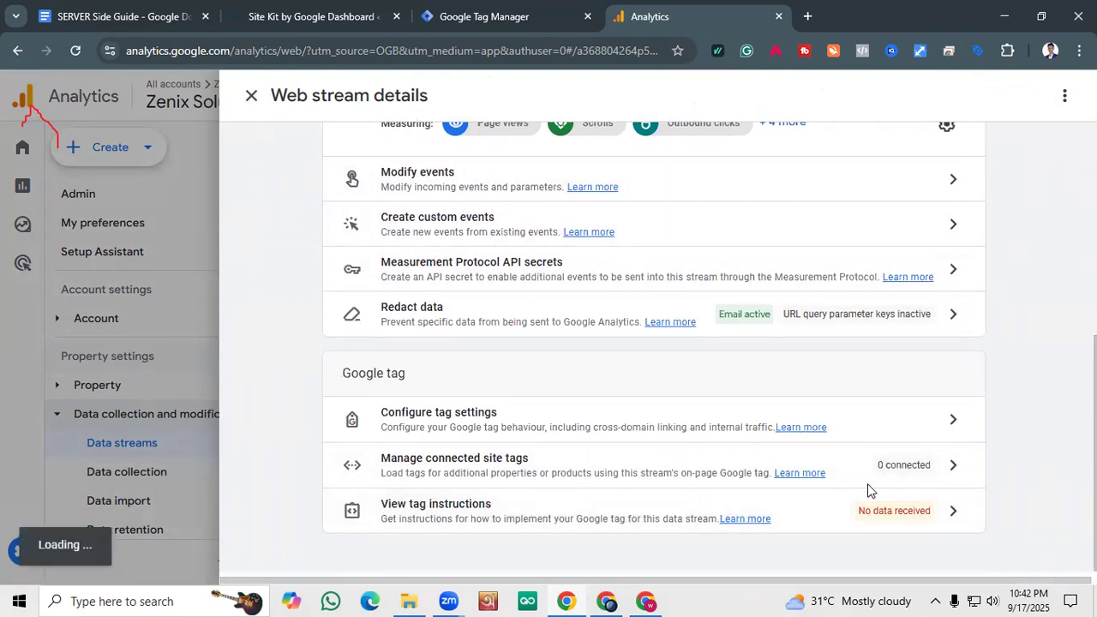
scroll(600, 375, down, 3)
scroll(593, 382, up, 3)
scroll(592, 384, down, 7)
scroll(592, 385, down, 3)
scroll(591, 381, up, 10)
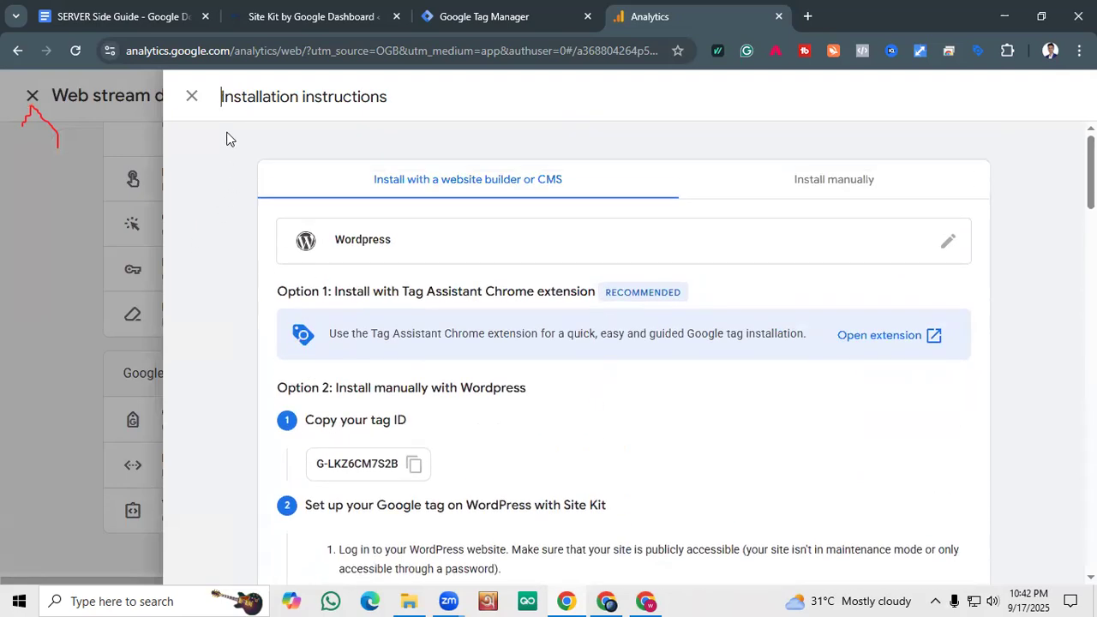
click(191, 96)
scroll(693, 257, up, 5)
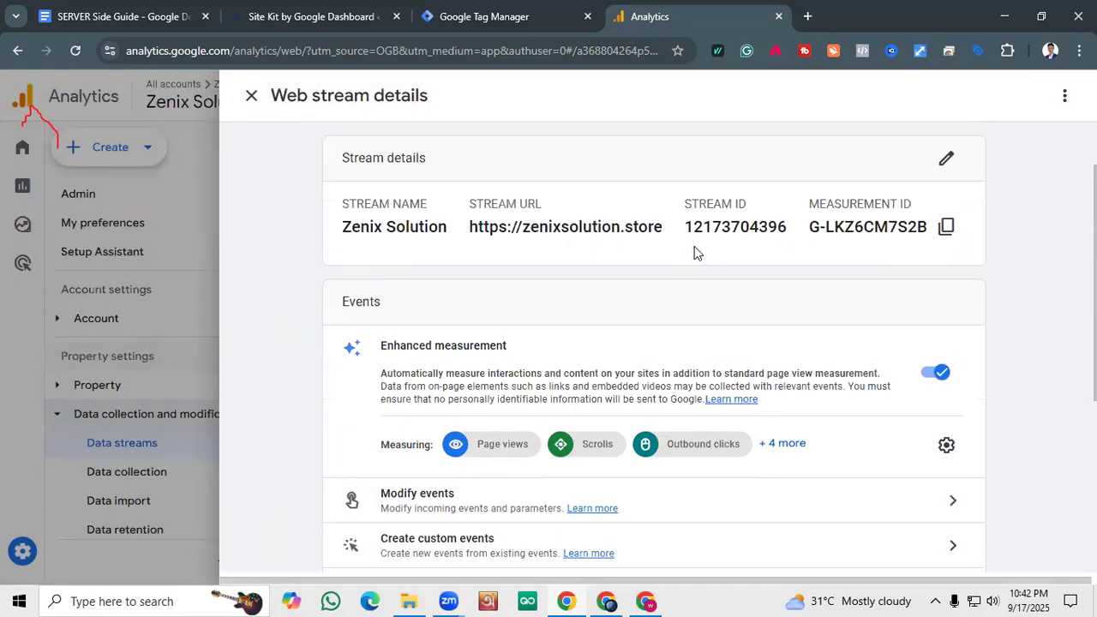
scroll(694, 252, up, 2)
click(251, 95)
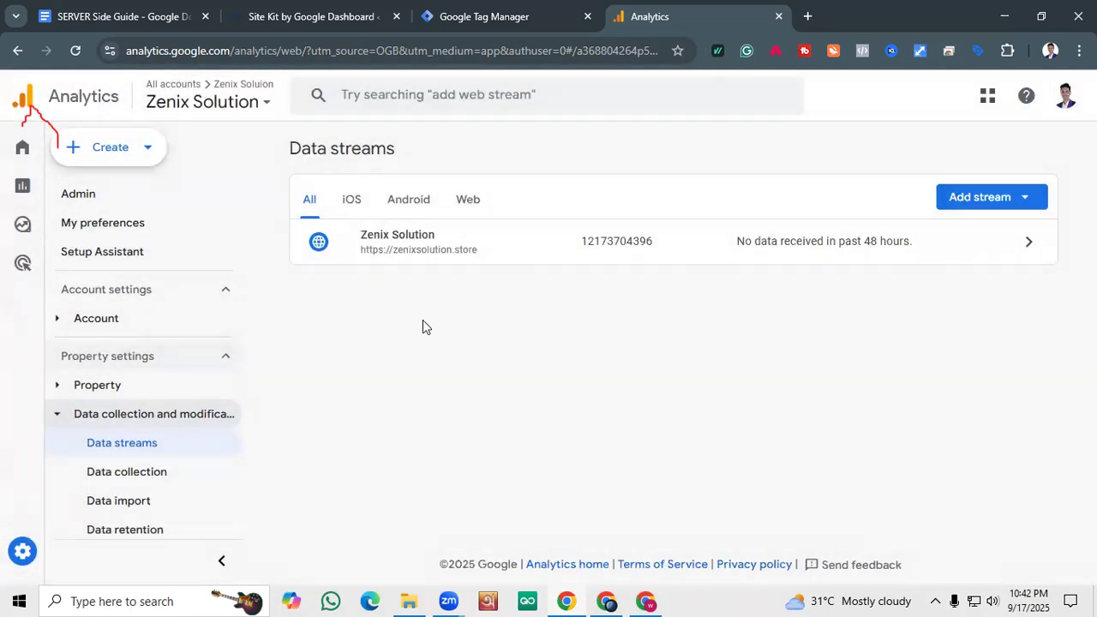
Return to Analytics Home and check the active users in the last 30 minutes by country.
click(25, 156)
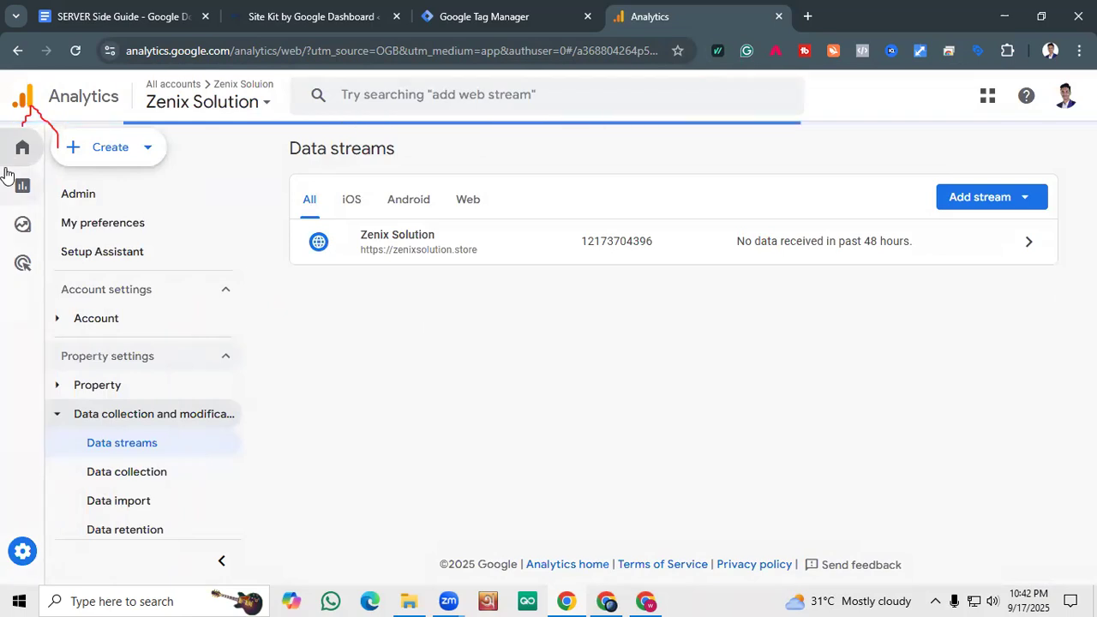
scroll(316, 319, down, 2)
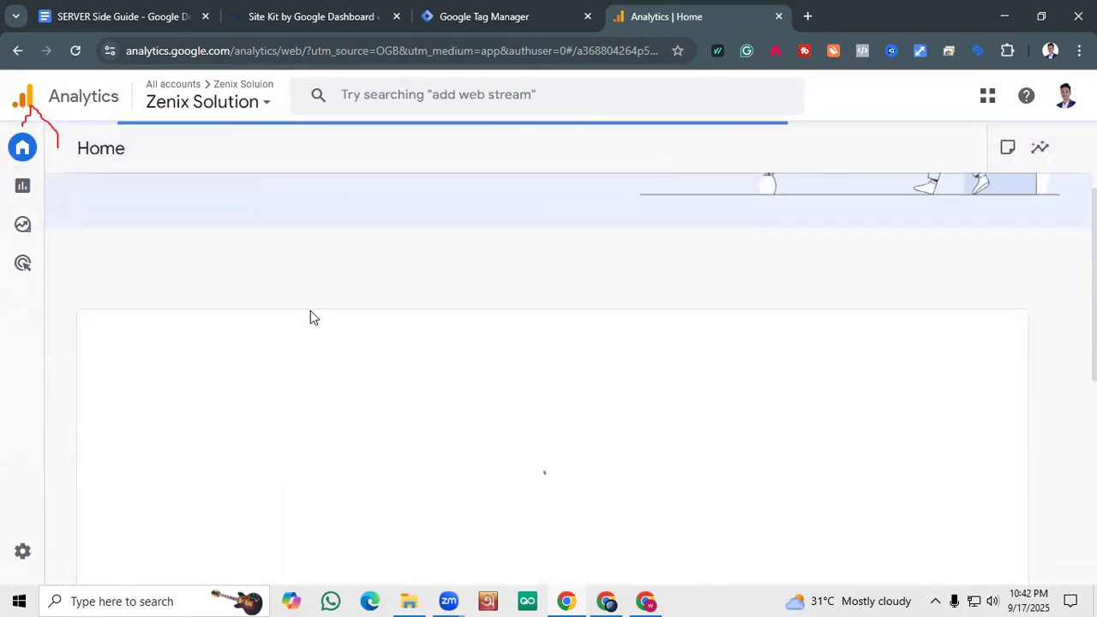
scroll(308, 297, down, 2)
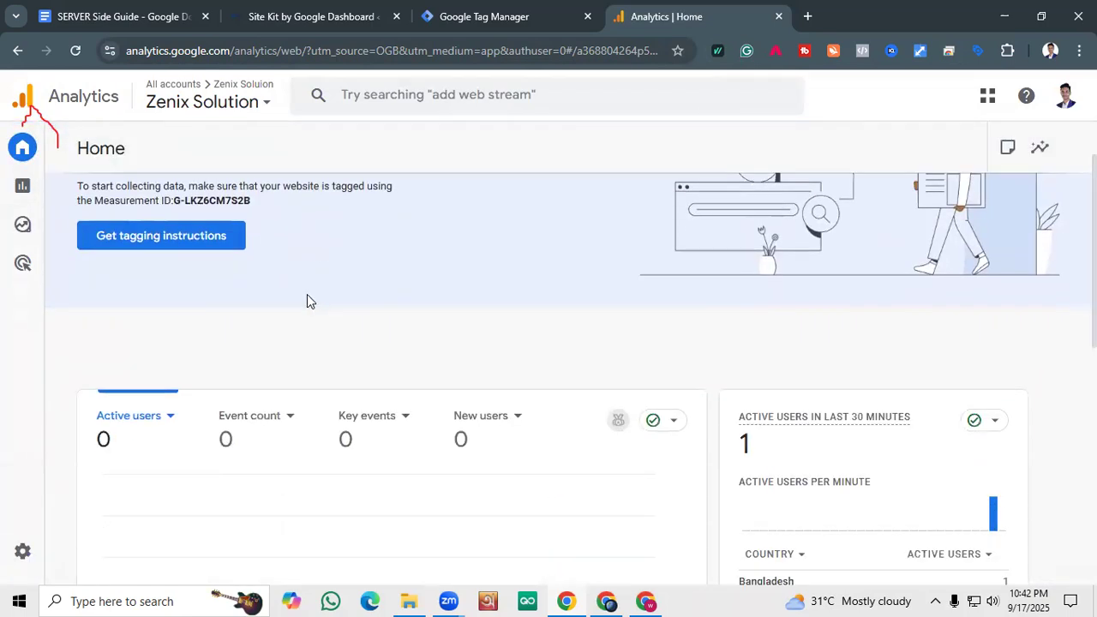
scroll(304, 298, down, 1)
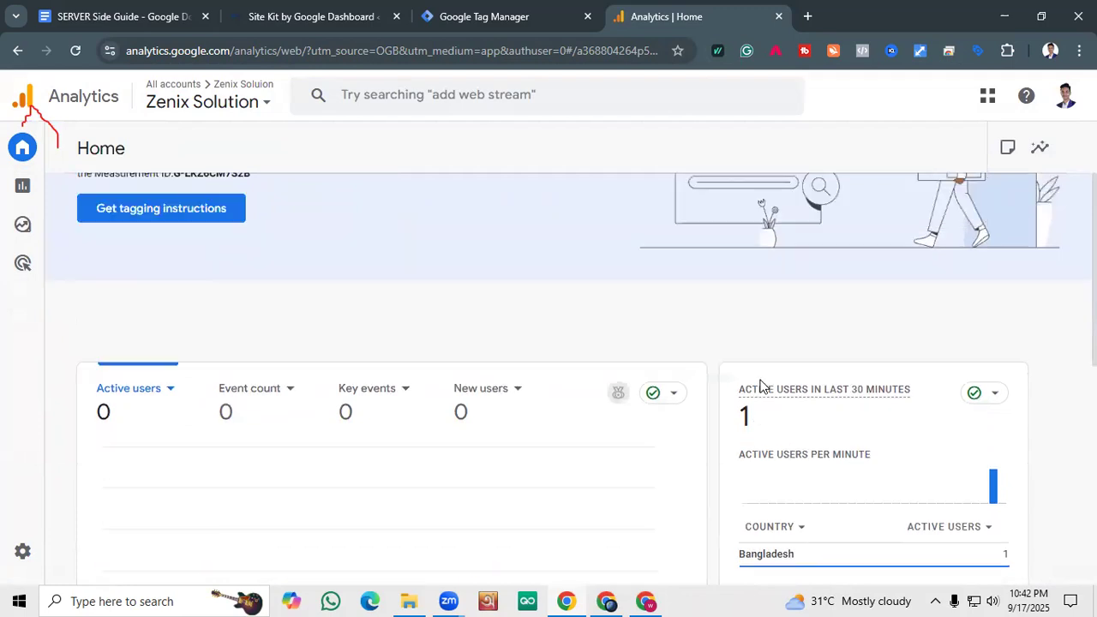
scroll(766, 368, down, 4)
scroll(793, 281, up, 2)
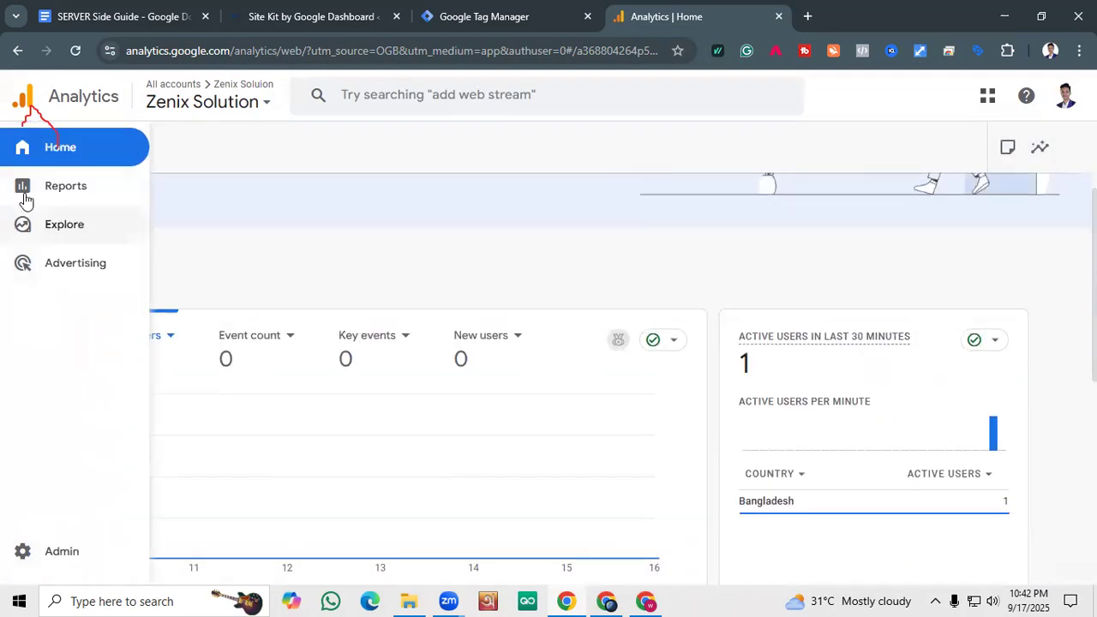
Reload Analytics Home and recheck the seven-day overview and the active users in the last 30 minutes.
click(74, 53)
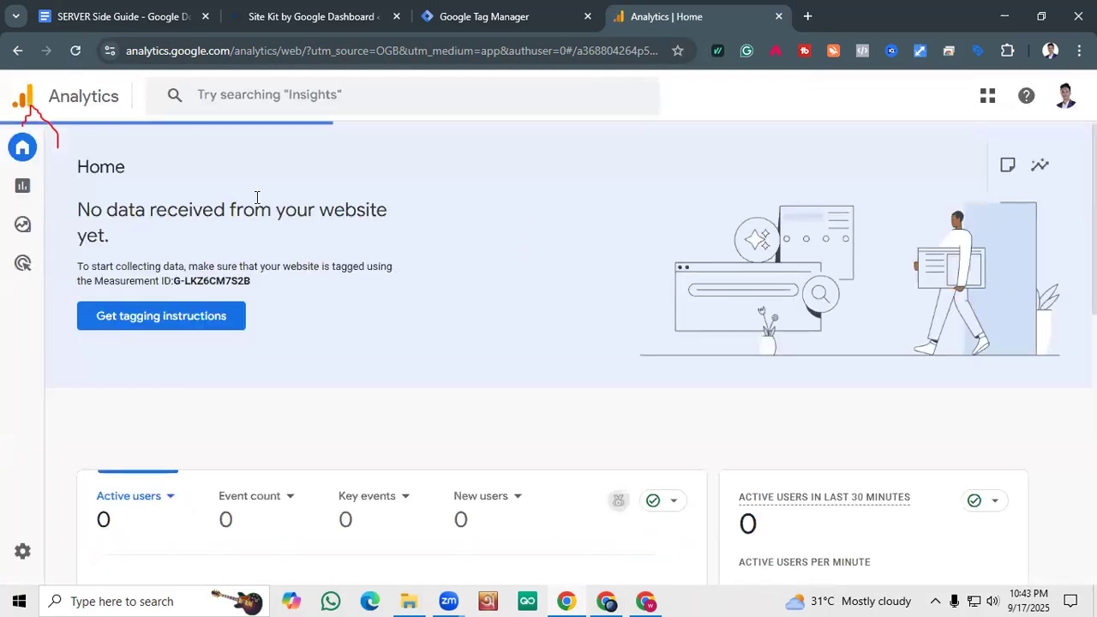
scroll(737, 338, down, 2)
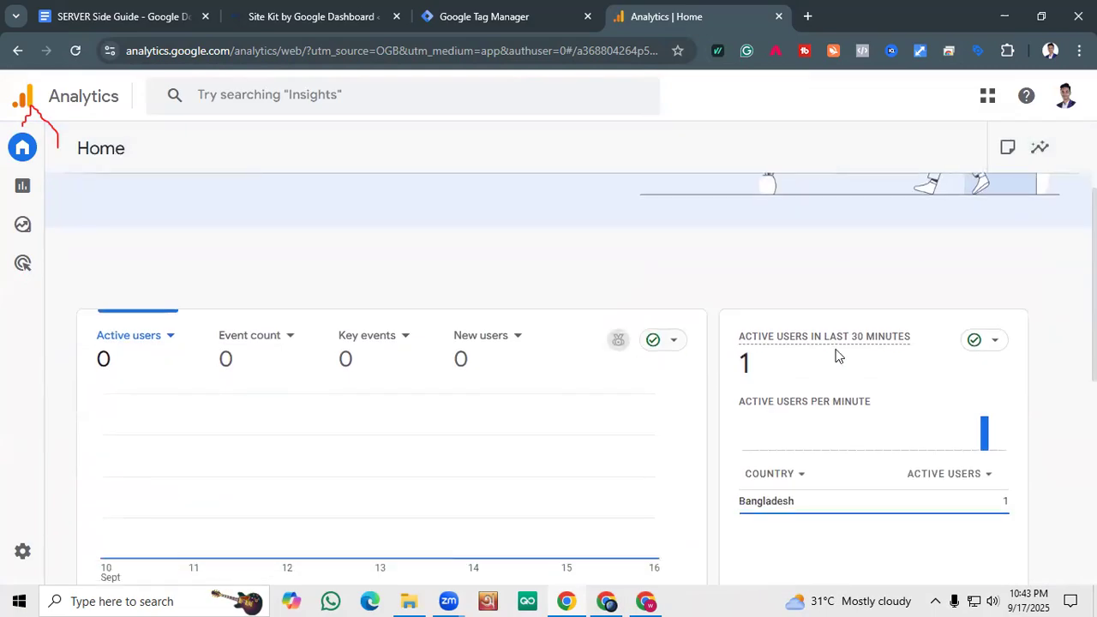
scroll(818, 360, down, 3)
scroll(831, 330, up, 1)
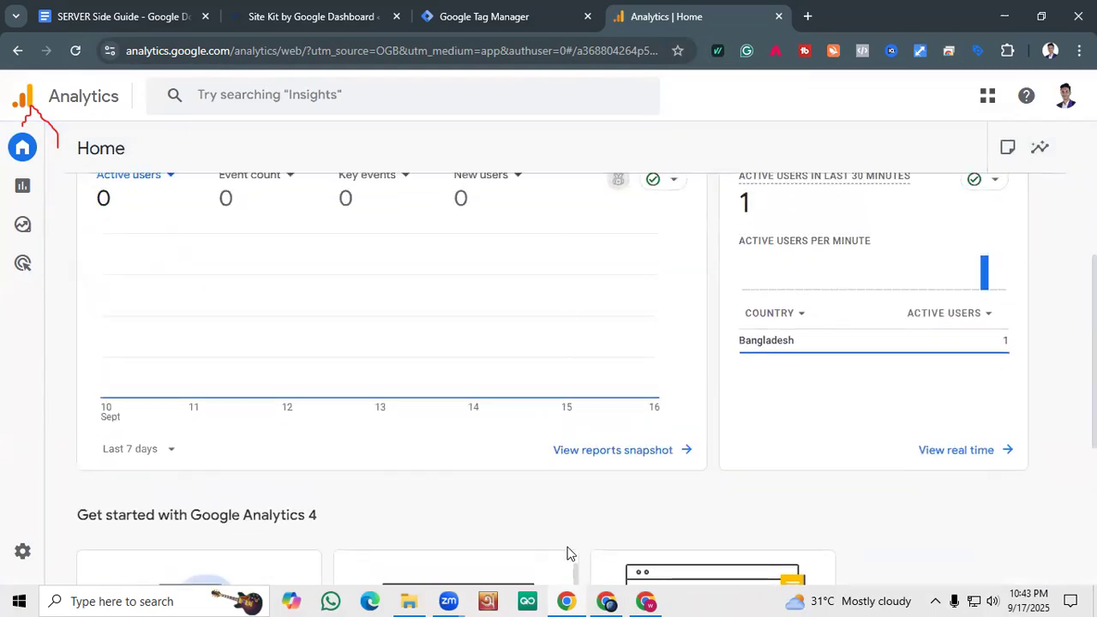
Switch to the other Chrome window and browse the product listings on the Zenix Solution home page.
click(600, 601)
scroll(517, 409, down, 15)
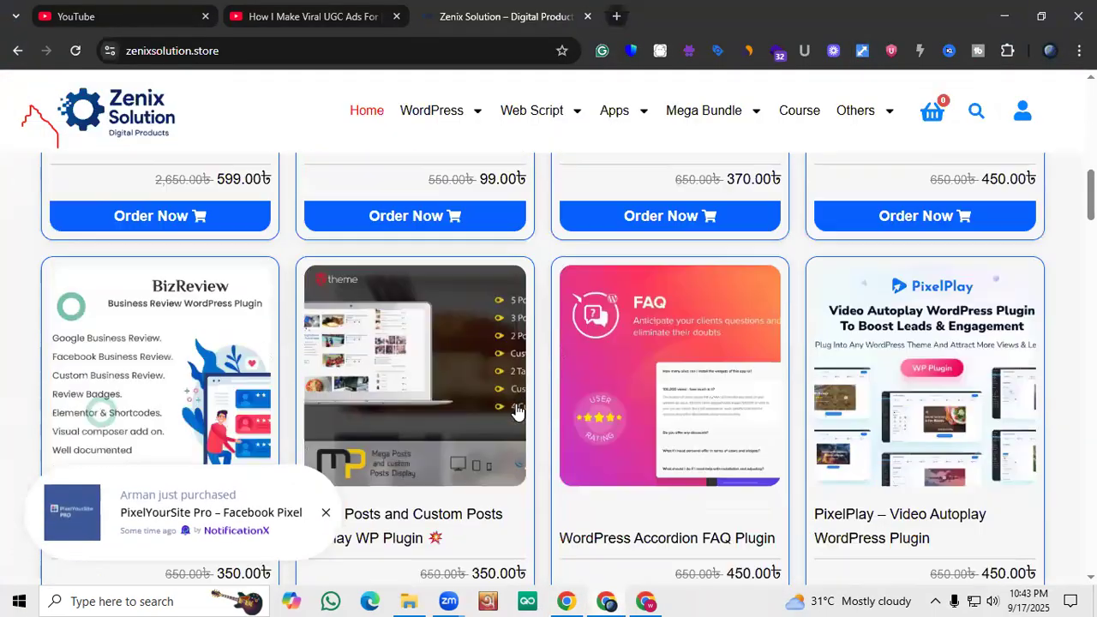
scroll(523, 407, up, 5)
scroll(533, 414, up, 10)
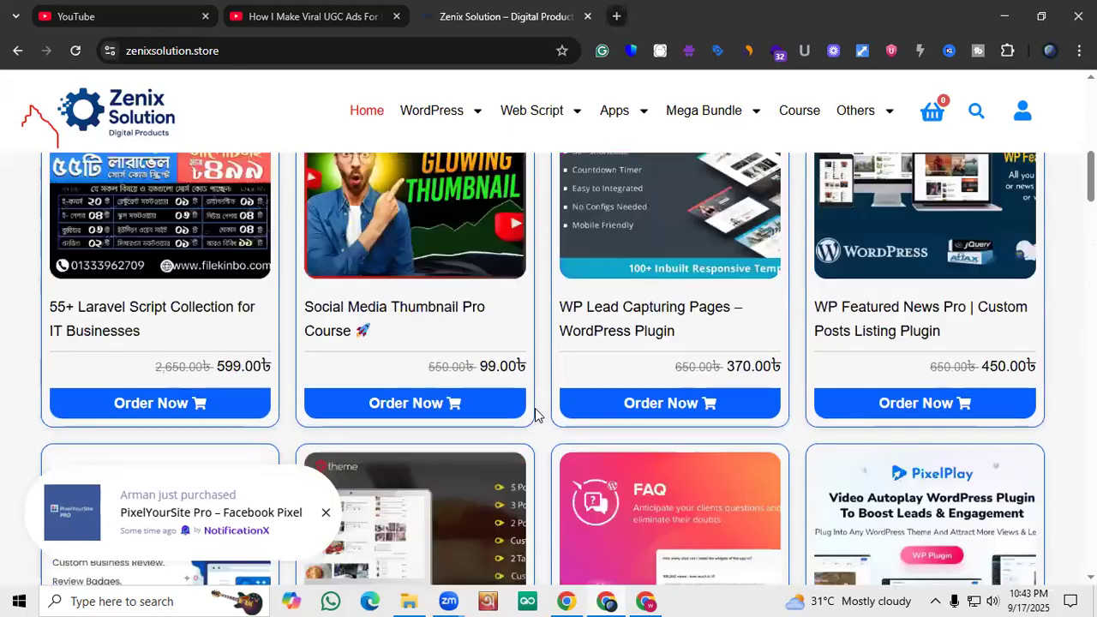
Go back to Analytics Home and highlight the notice about data from the website and its tagging, then clear the selection.
click(578, 597)
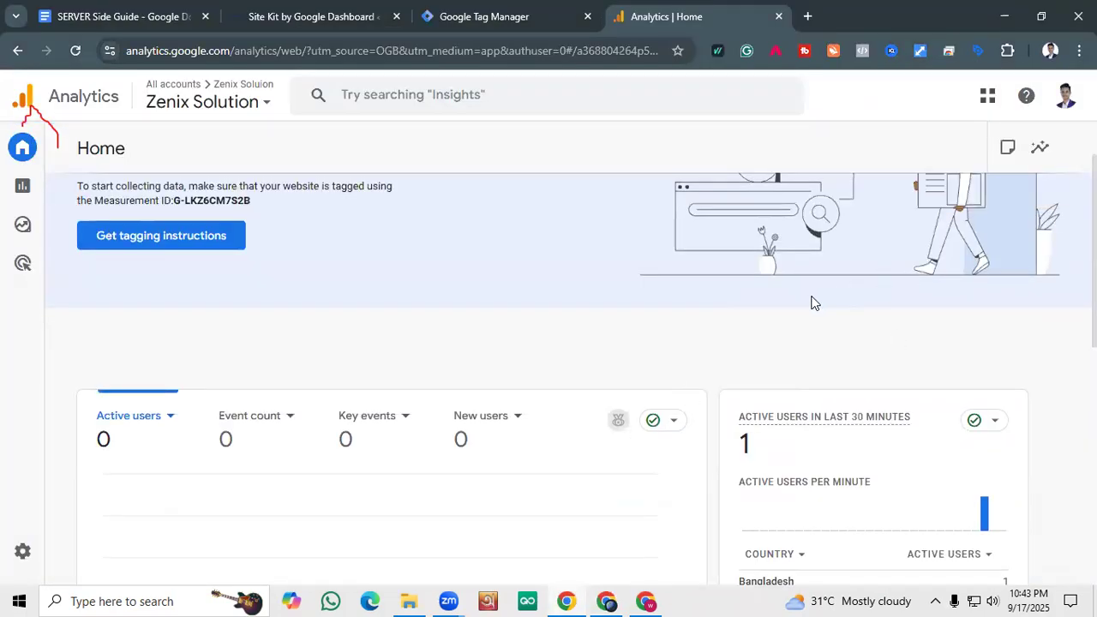
scroll(814, 302, up, 2)
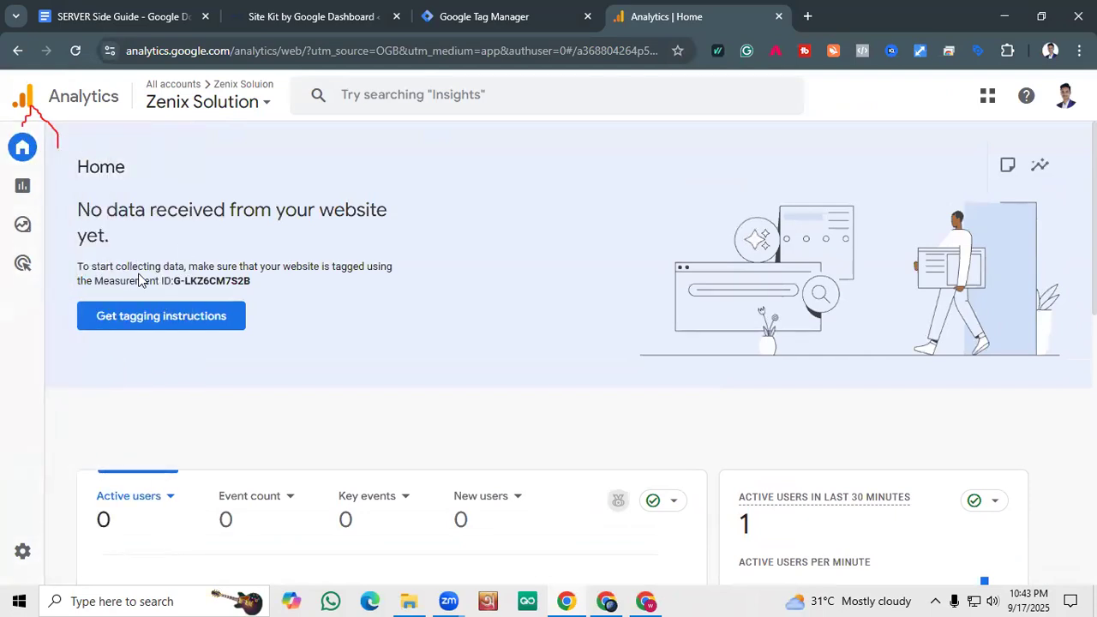
drag(347, 267, 96, 190)
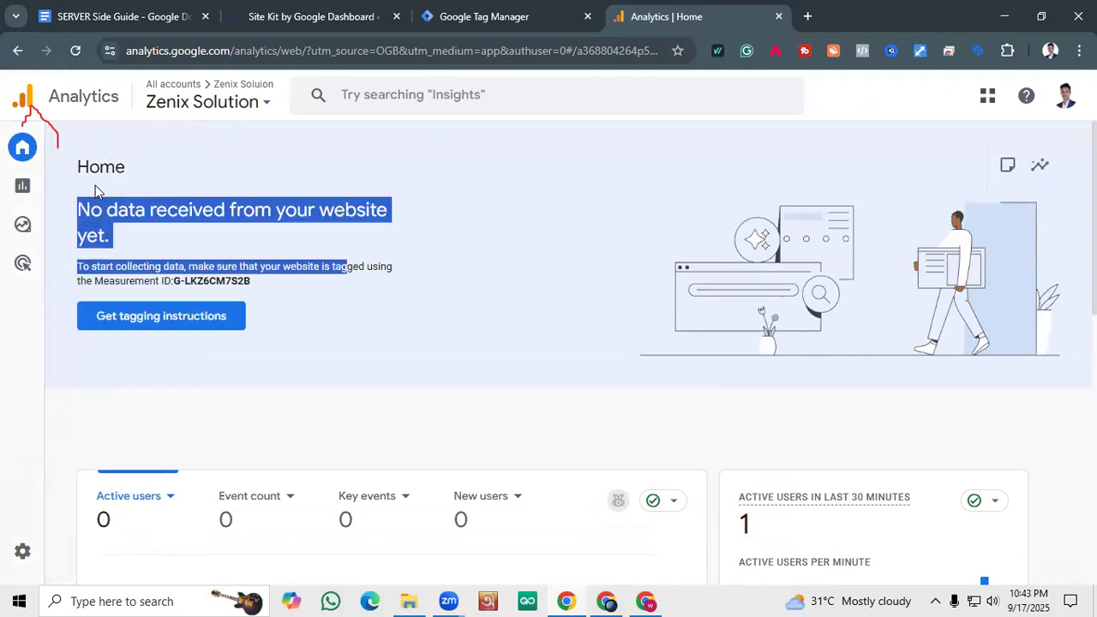
click(458, 270)
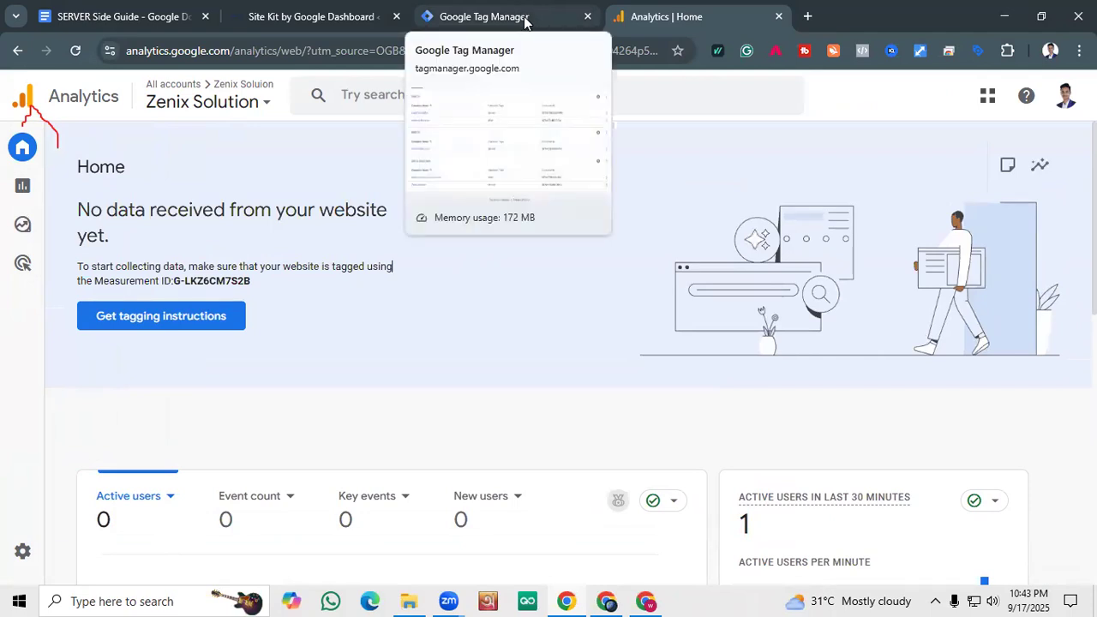
Open the SERVER Side Guide document and highlight the Step - 01 tasks for Tag Manager, GA4, Stape.io and the FB dataset pixel.
click(120, 16)
drag(568, 305, 328, 304)
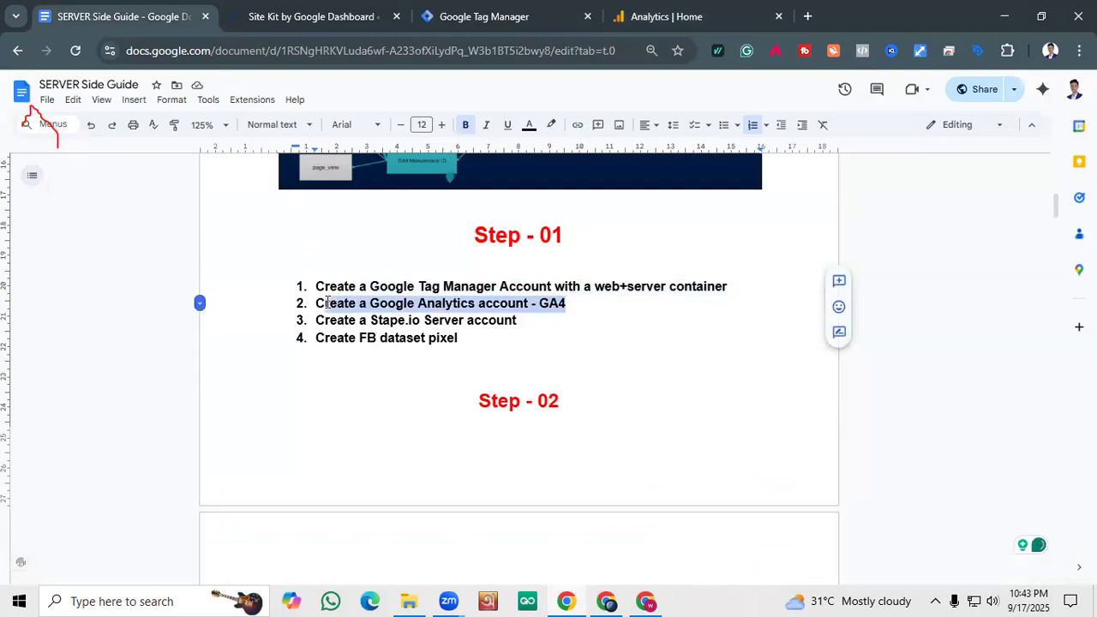
drag(423, 287, 732, 290)
click(607, 332)
drag(357, 321, 328, 319)
click(457, 342)
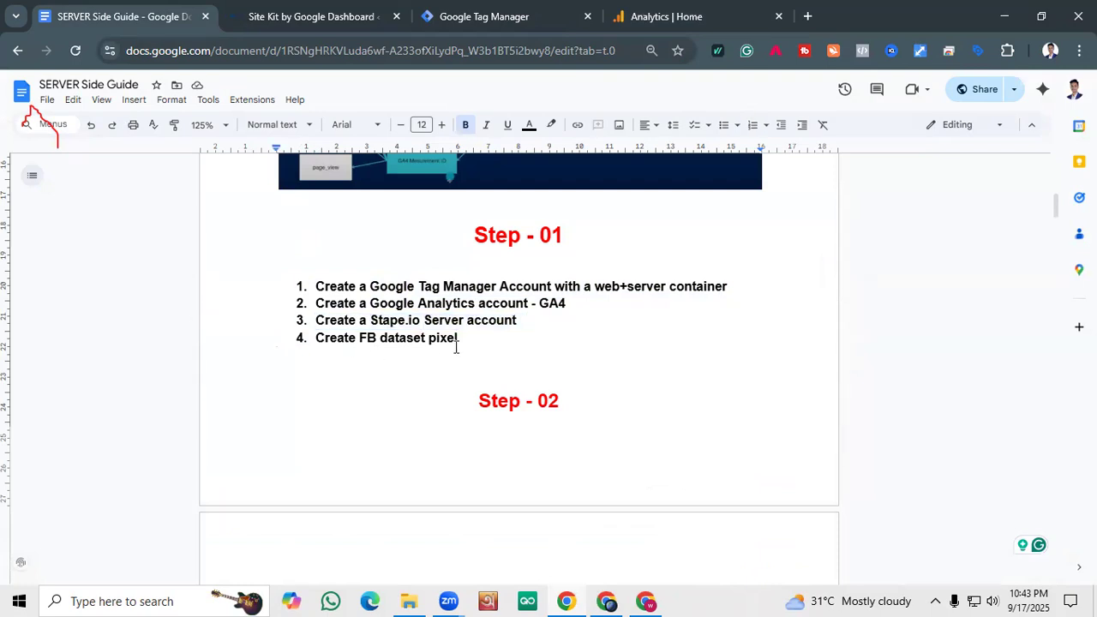
drag(463, 346, 314, 341)
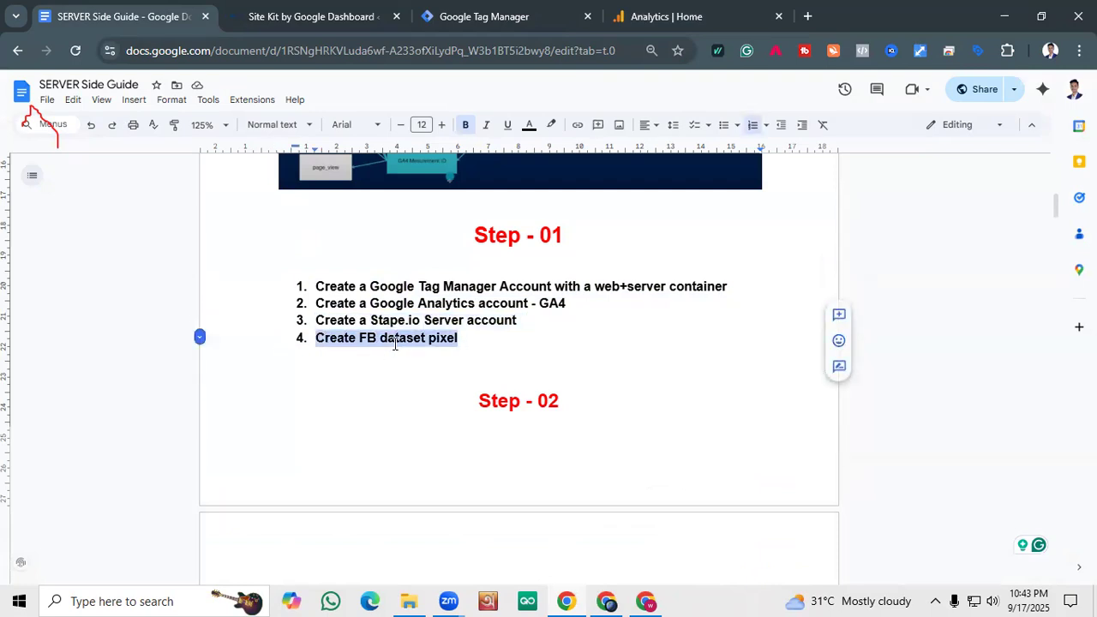
Look ahead in the guide past Step - 02 and return to highlight all four Step - 01 tasks together.
scroll(394, 344, down, 4)
scroll(393, 344, up, 1)
click(383, 382)
scroll(461, 342, up, 2)
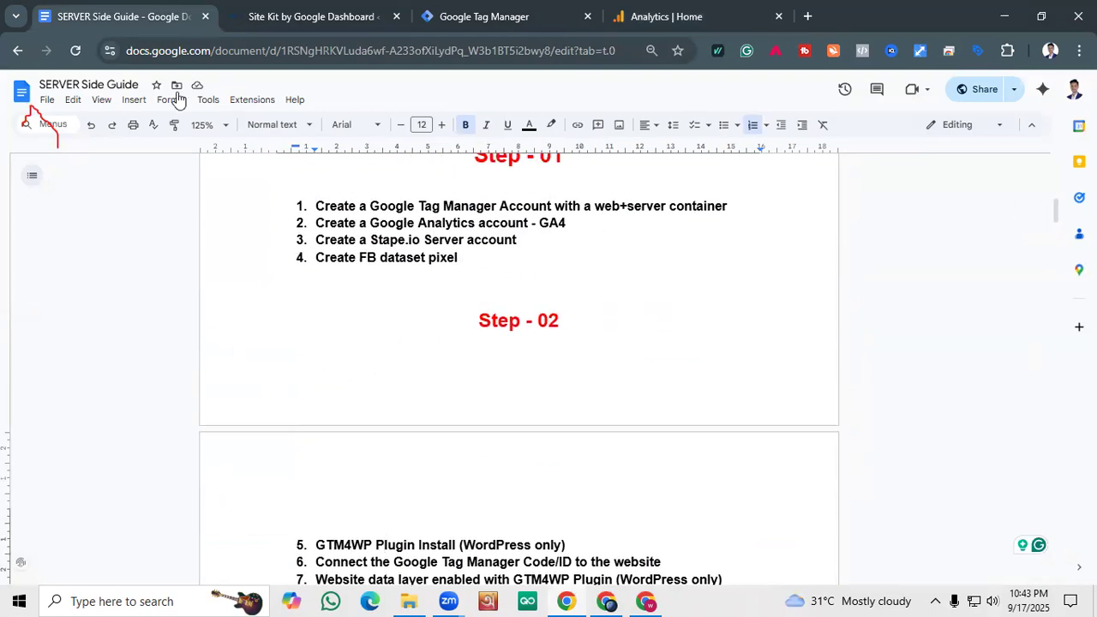
click(462, 257)
drag(434, 240, 321, 194)
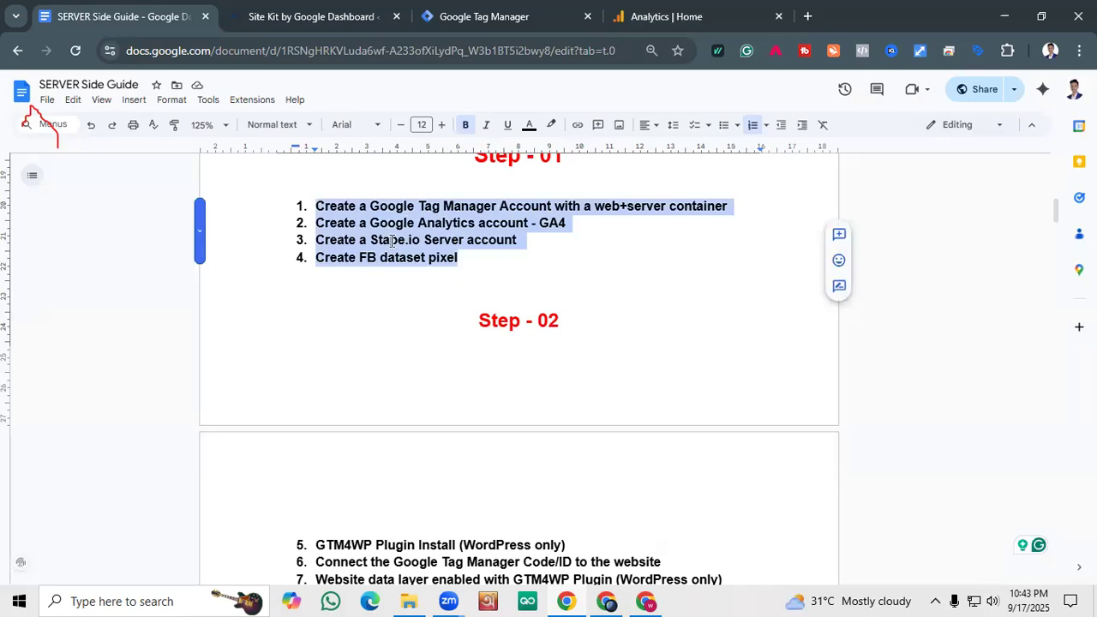
Go through the Step - 02 tasks, highlighting the GTM4WP plugin install, the Tag Manager code connection and the website data layer.
scroll(454, 334, down, 2)
click(503, 419)
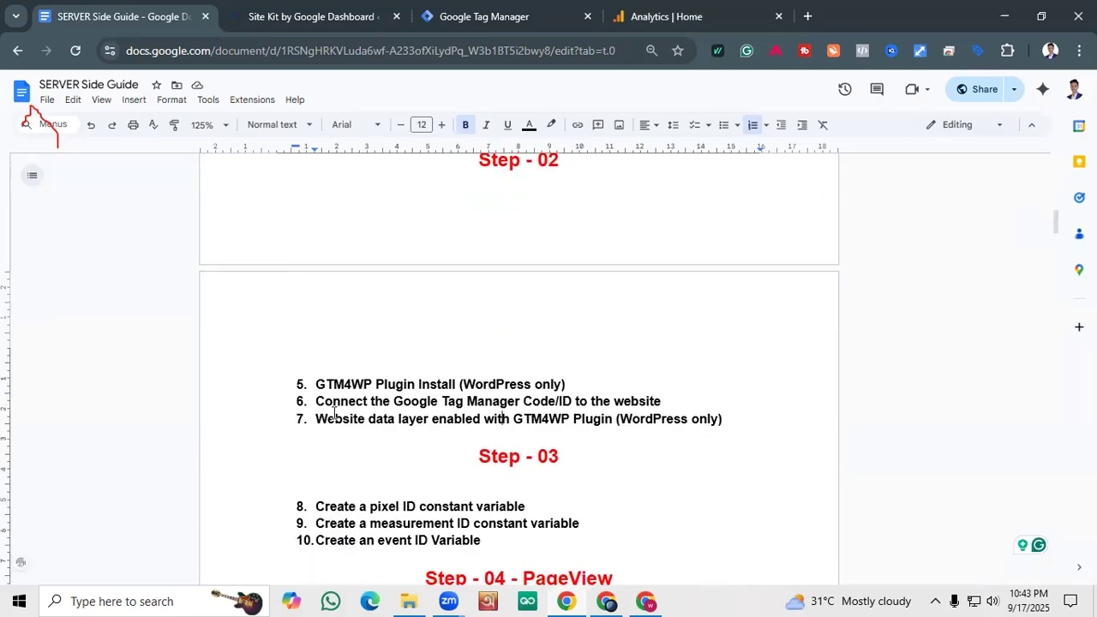
drag(316, 401, 661, 401)
click(572, 385)
drag(571, 385, 343, 408)
click(365, 426)
scroll(343, 377, down, 2)
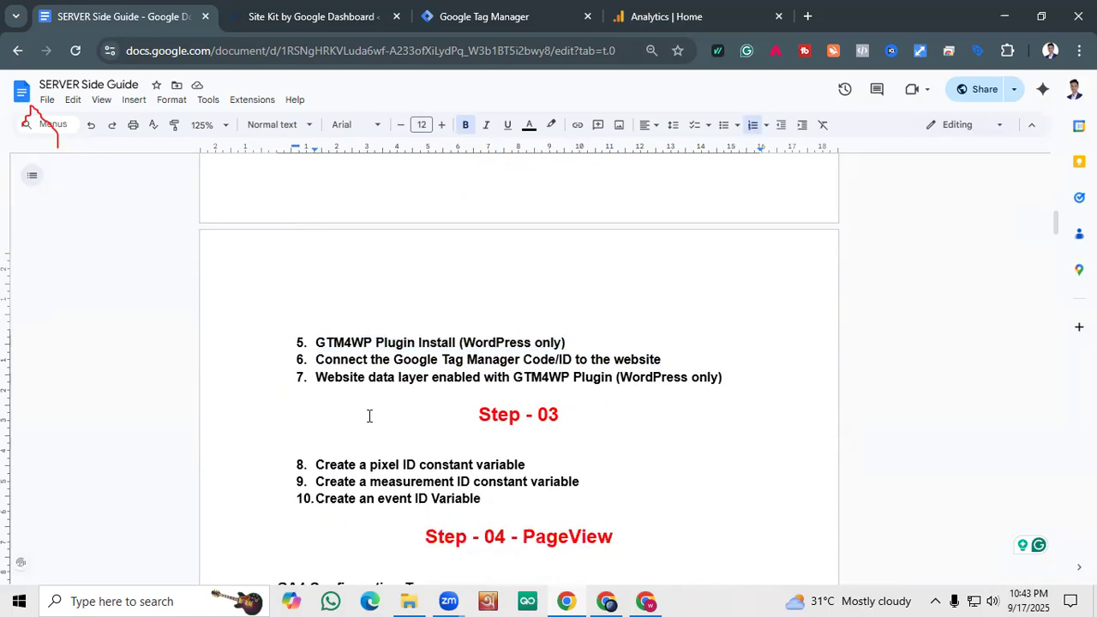
drag(315, 309, 730, 303)
click(656, 314)
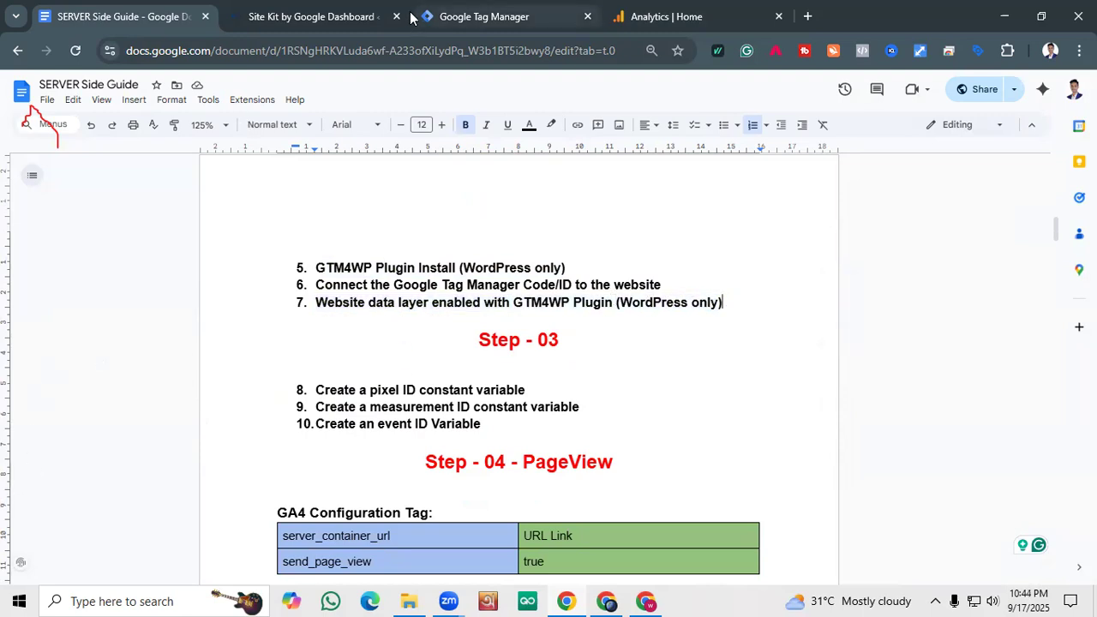
Reload the Site Kit dashboard and look at the container list in Google Tag Manager.
click(368, 11)
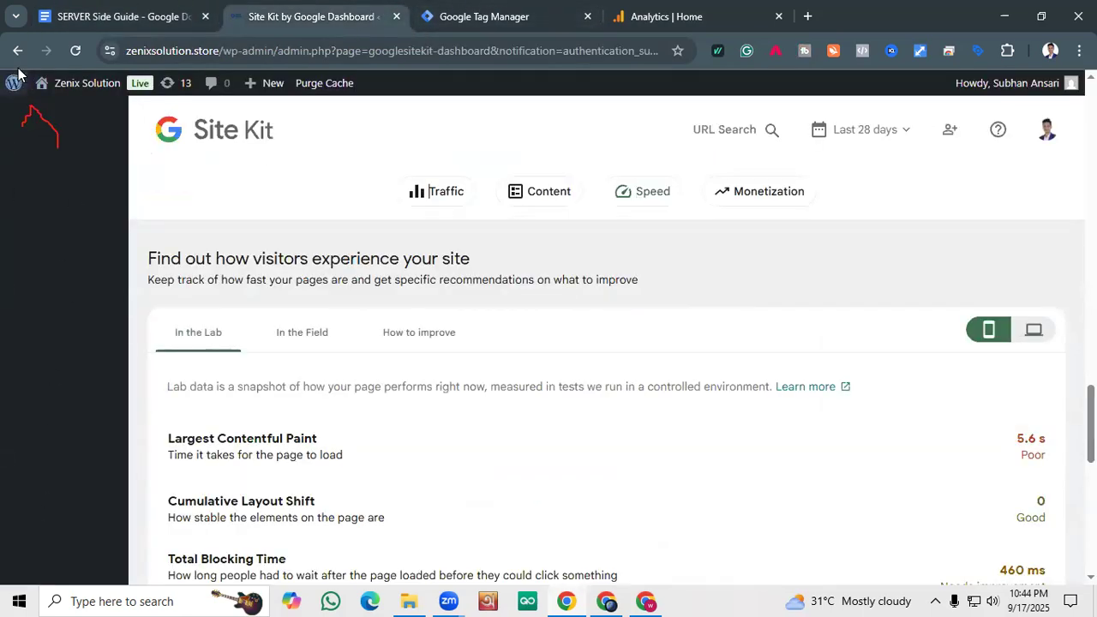
click(75, 50)
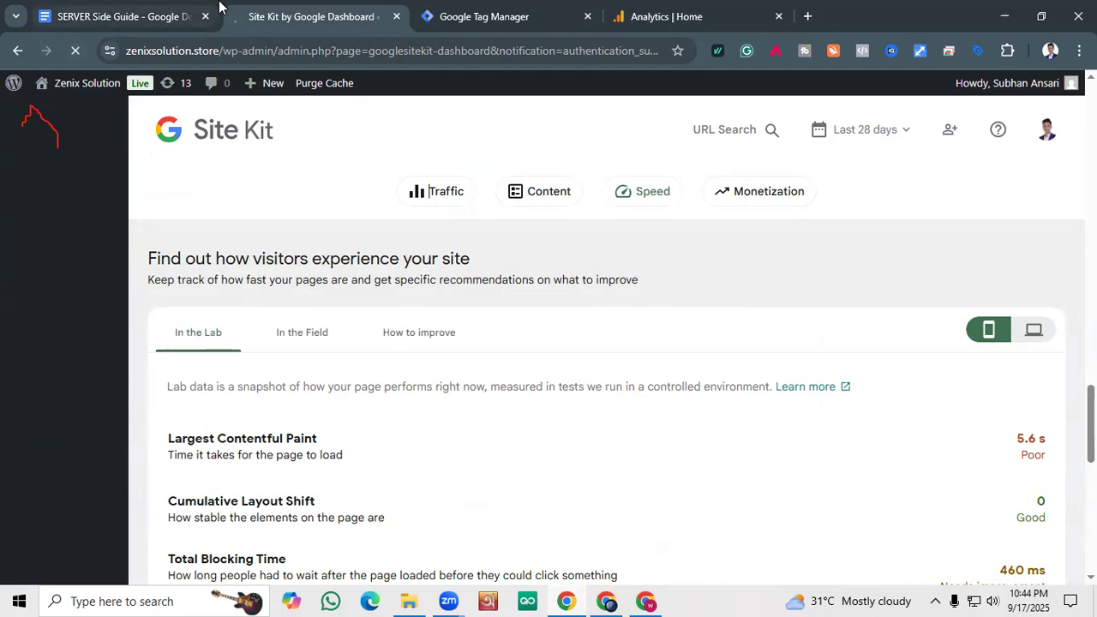
click(429, 9)
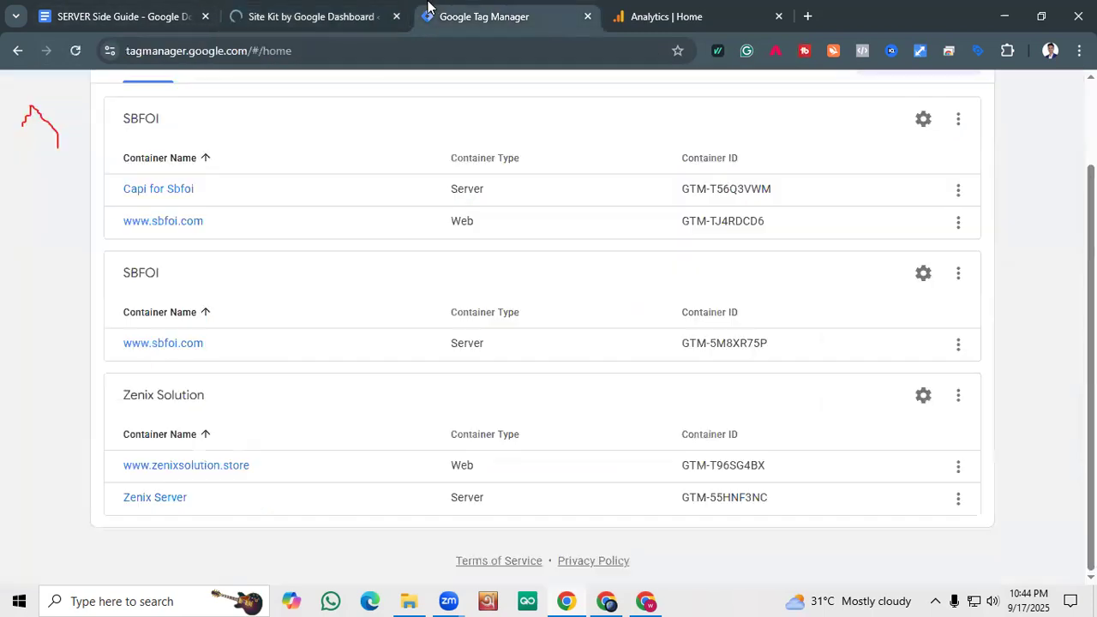
Return to the SERVER Side Guide and highlight the Tag Manager connection task, then the GTM4WP plugin install task.
click(144, 8)
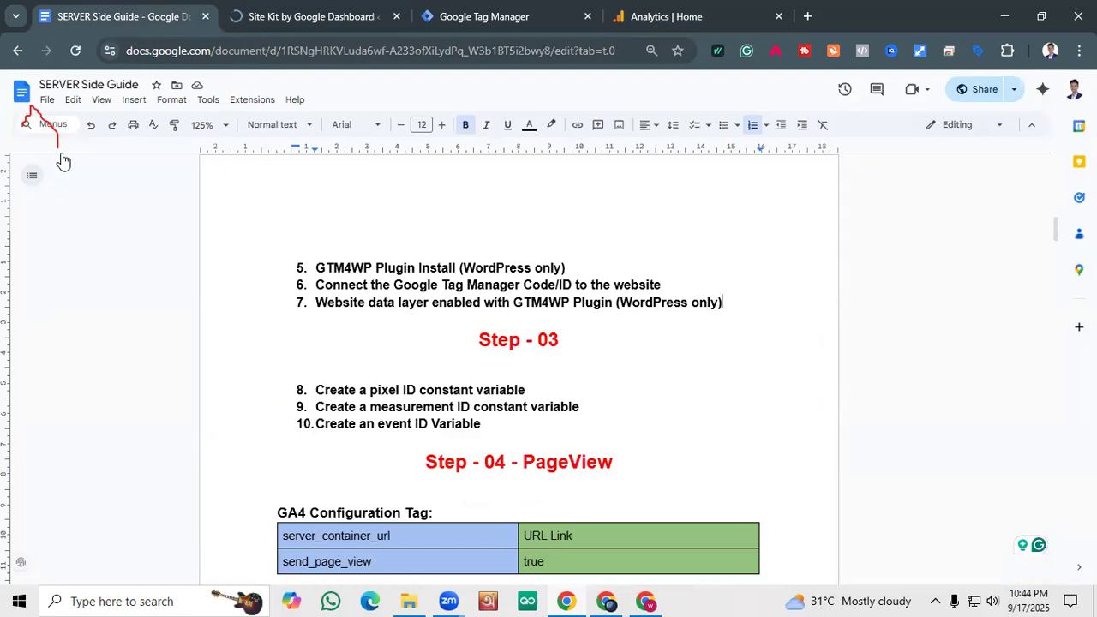
mouse_move(316, 303)
mouse_down()
mouse_move(647, 298)
mouse_move(343, 270)
mouse_move(312, 288)
mouse_up()
click(729, 306)
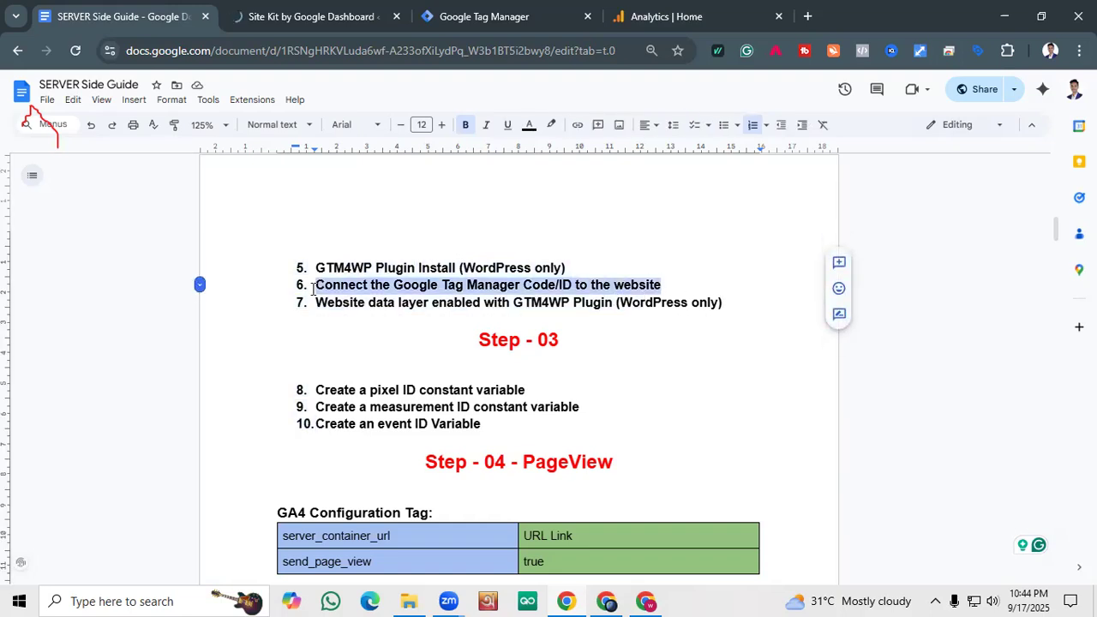
click(361, 277)
drag(316, 264, 579, 267)
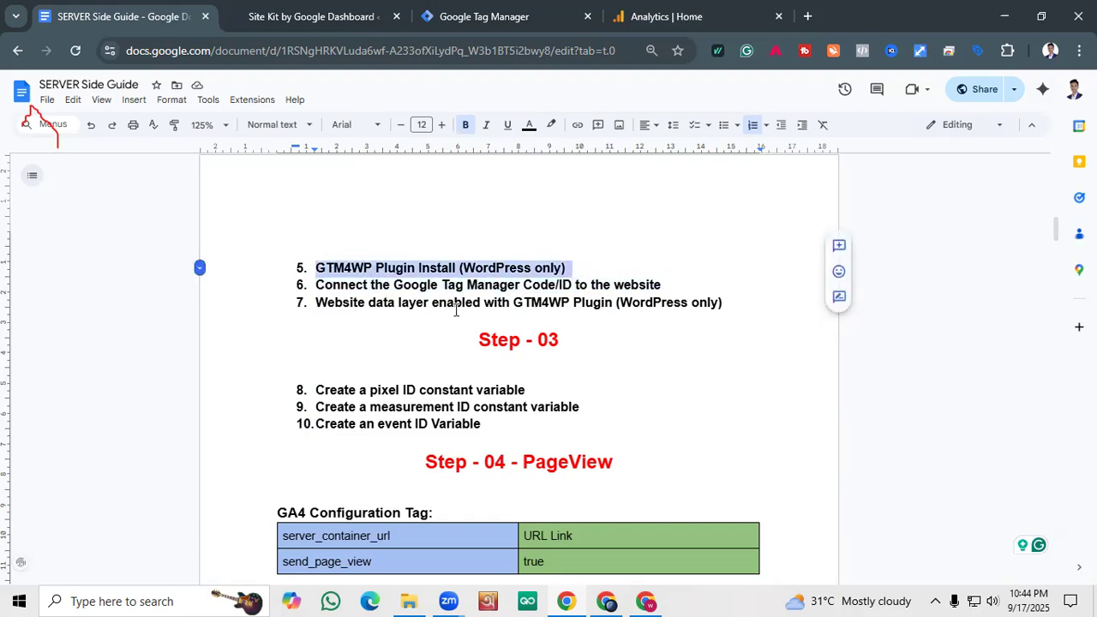
Open the list of installed plugins in the Zenix Solution WordPress admin.
click(313, 16)
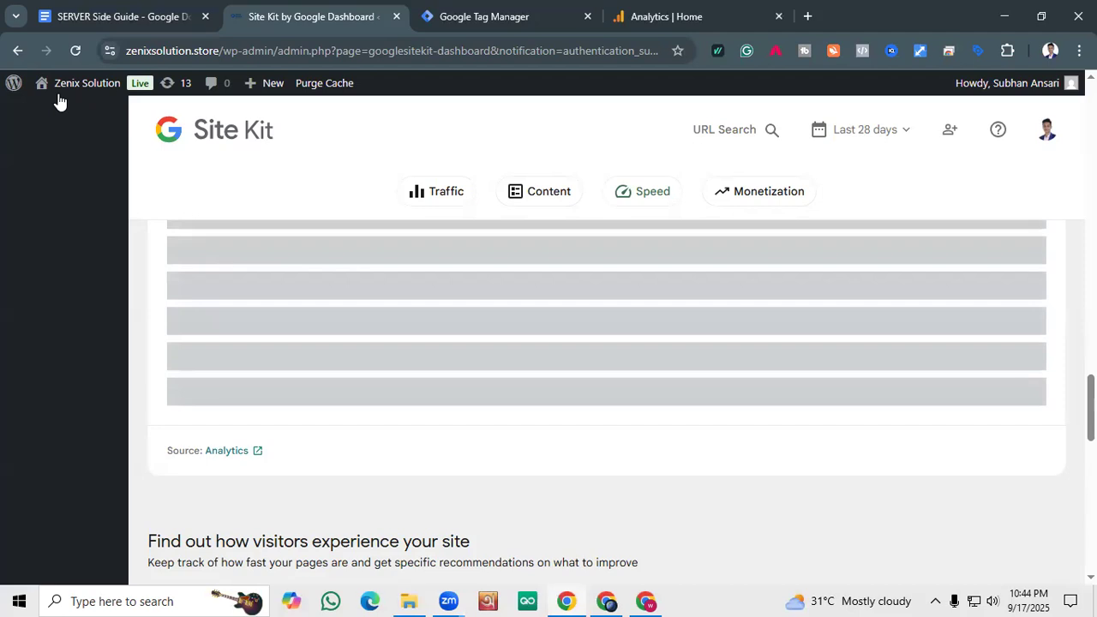
scroll(83, 263, down, 8)
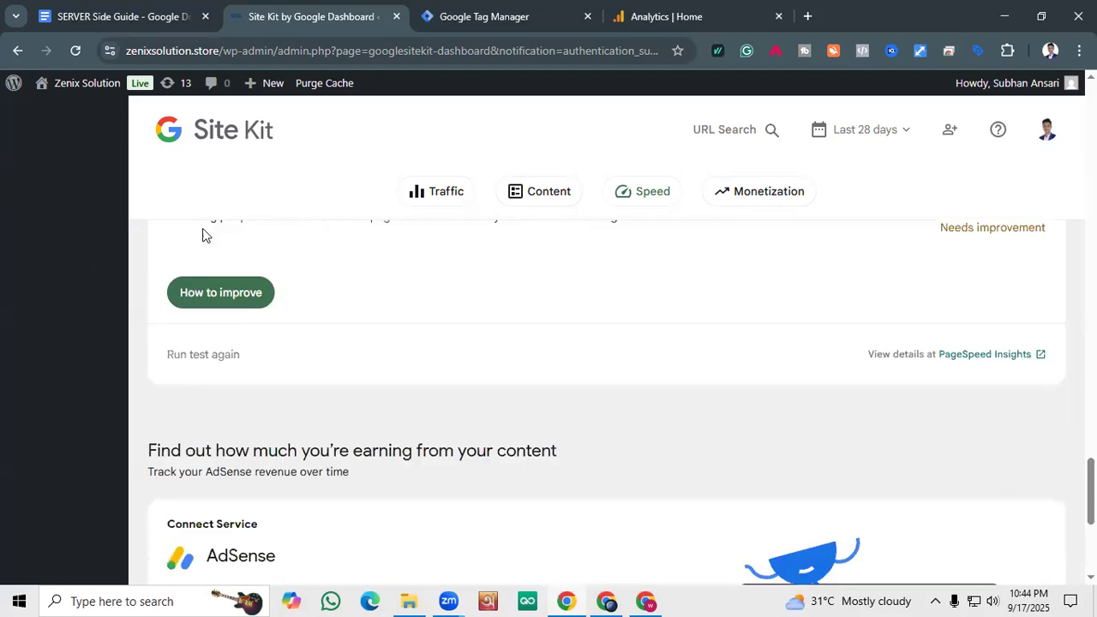
scroll(204, 235, up, 10)
scroll(203, 231, up, 12)
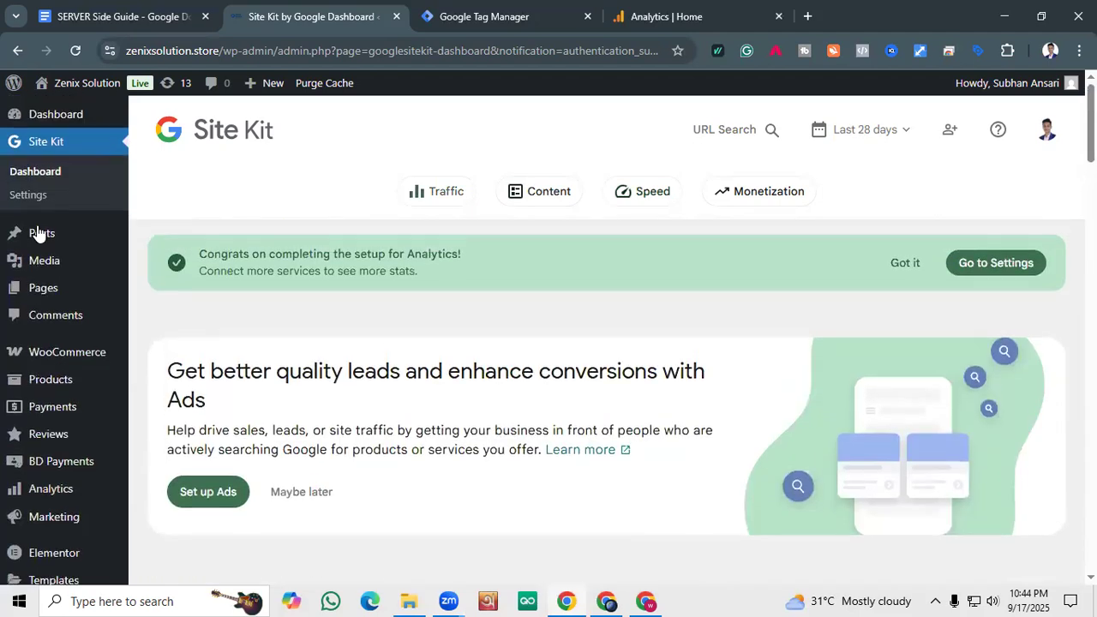
scroll(51, 218, down, 2)
scroll(59, 355, down, 4)
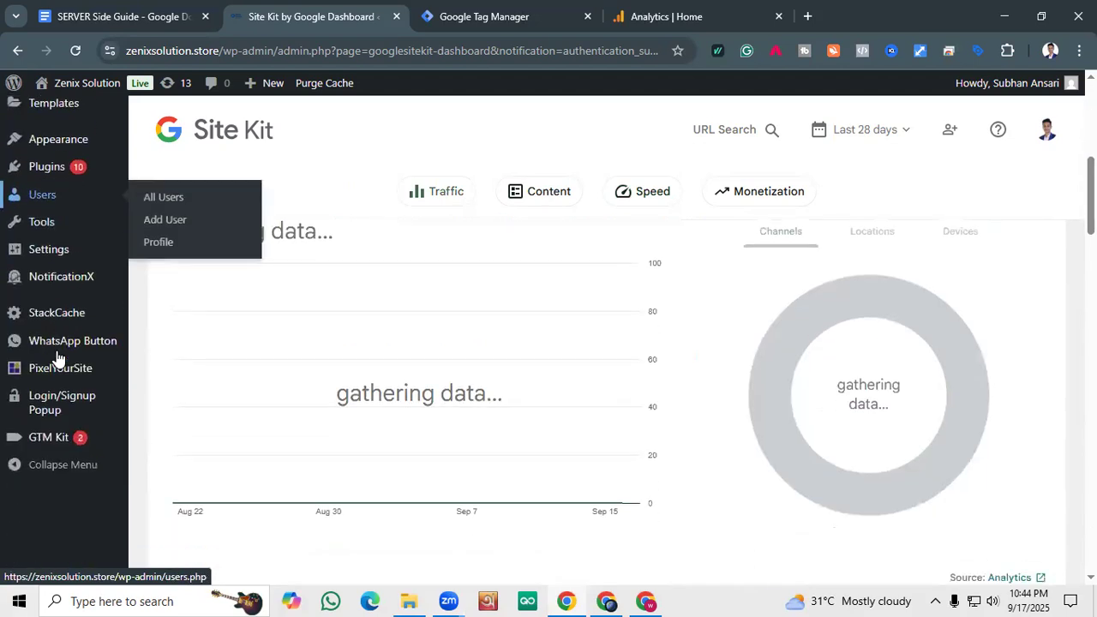
scroll(54, 421, up, 1)
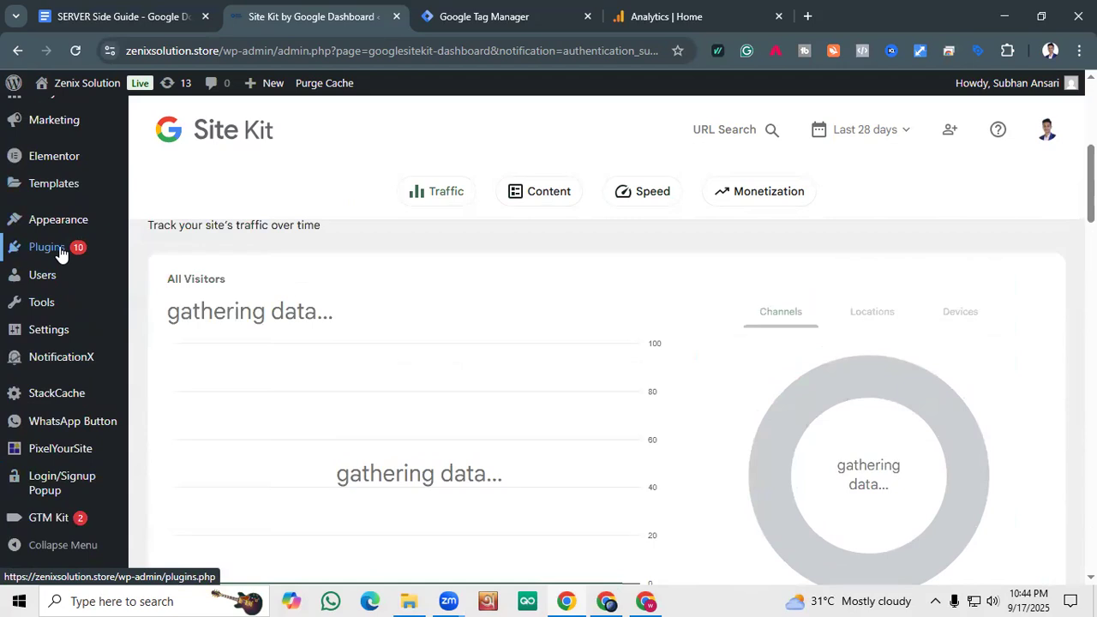
mouse_move(22, 254)
click(175, 255)
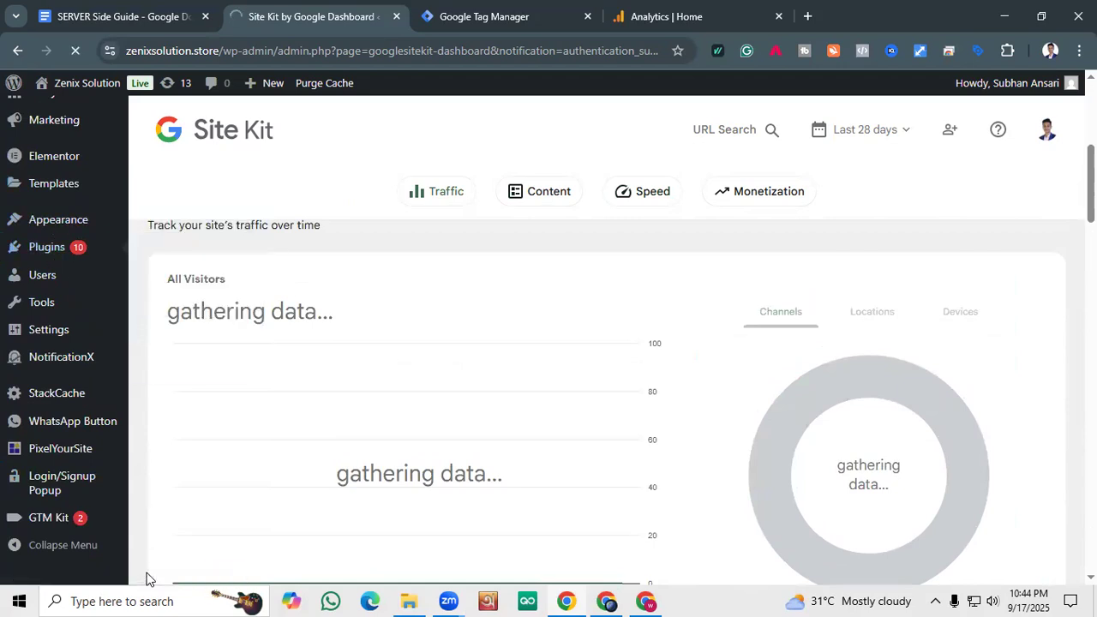
Check the Tag Manager container list, then go back to the guide and clear the highlight on the plugin task.
click(510, 11)
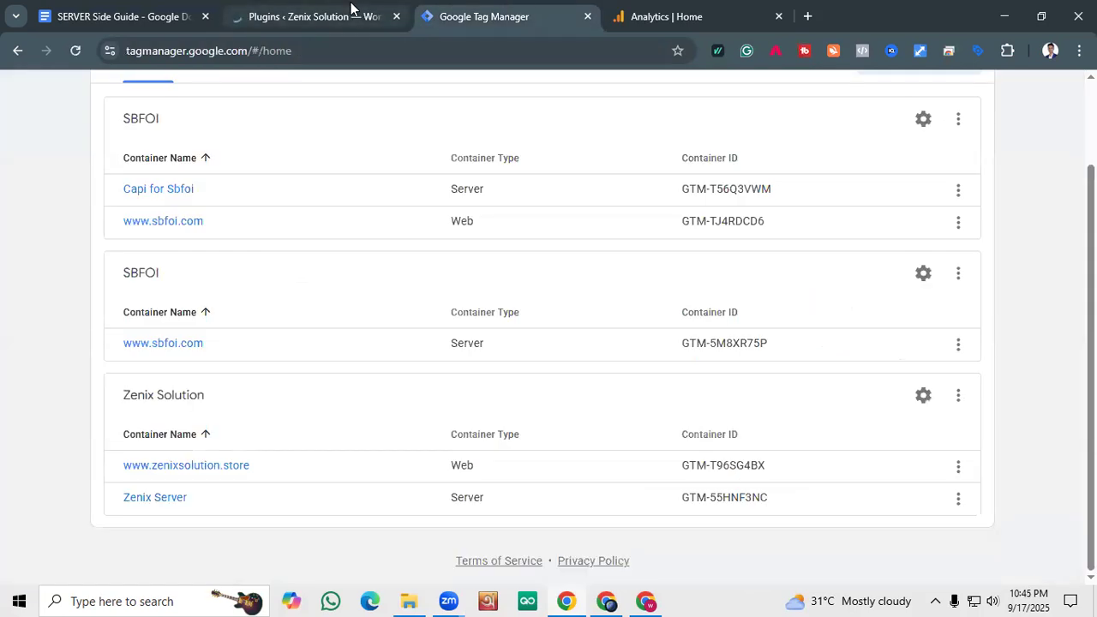
click(137, 7)
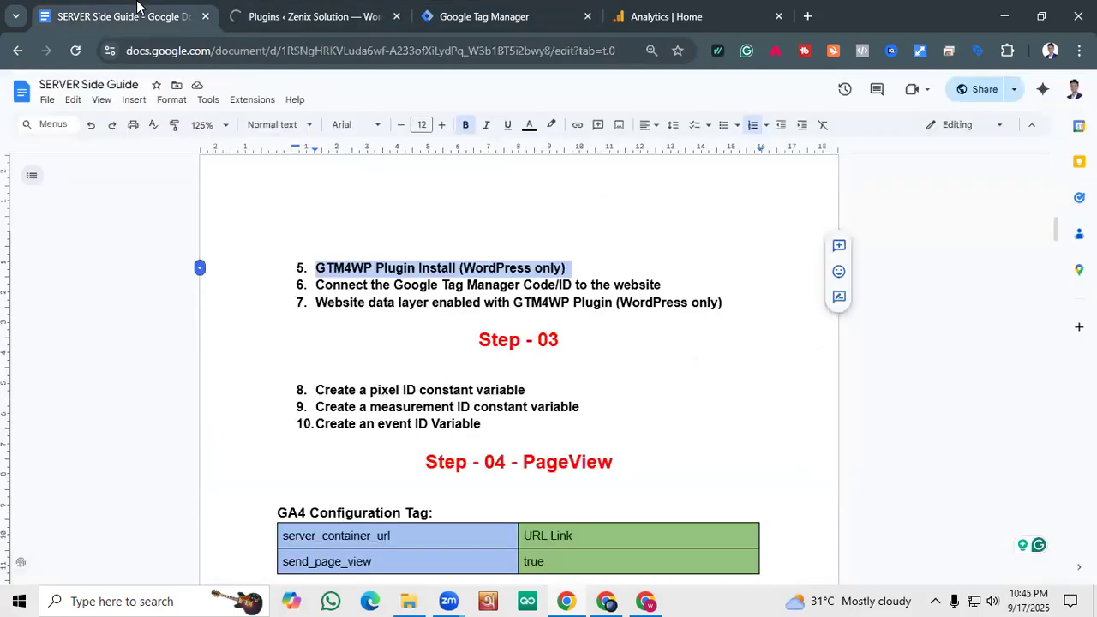
click(471, 297)
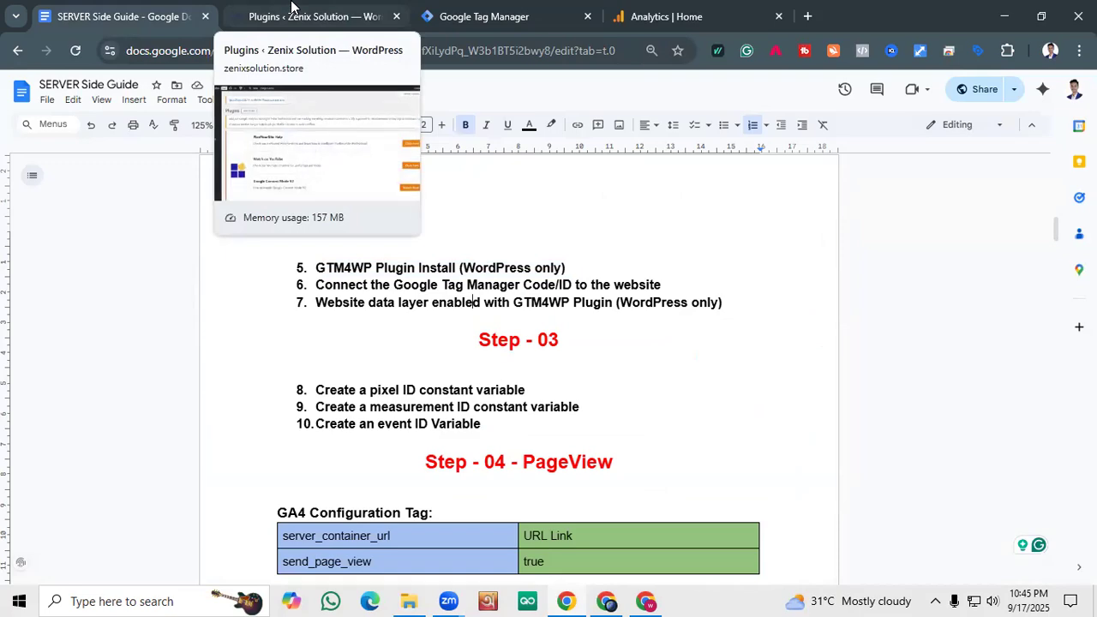
Search the site's installed plugins for Google Tag Manager.
click(291, 7)
scroll(318, 249, down, 10)
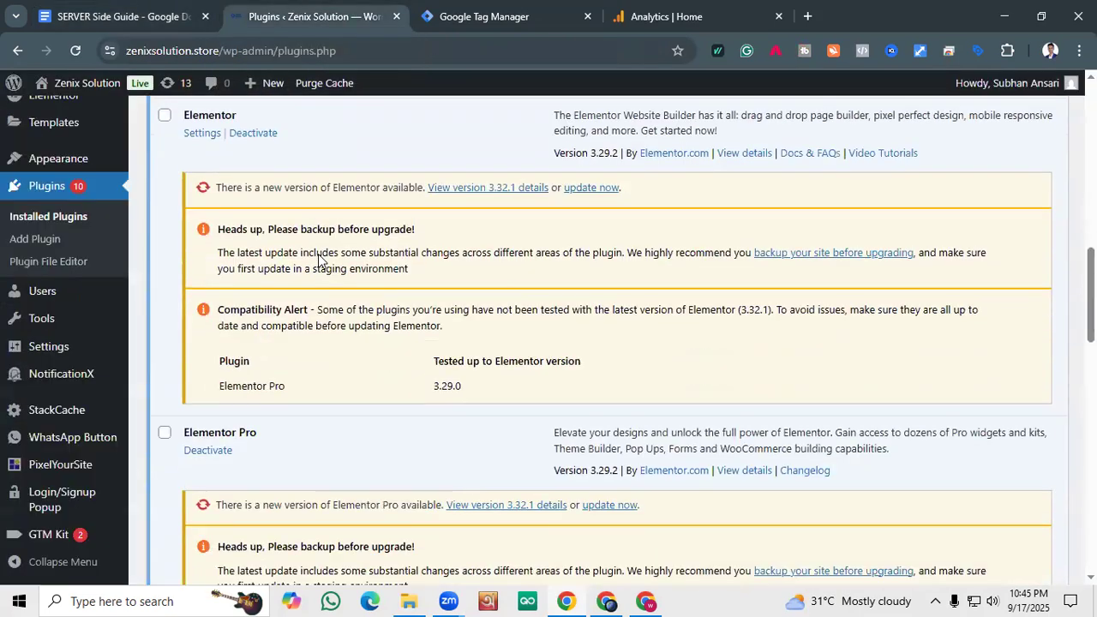
scroll(595, 269, up, 10)
click(883, 470)
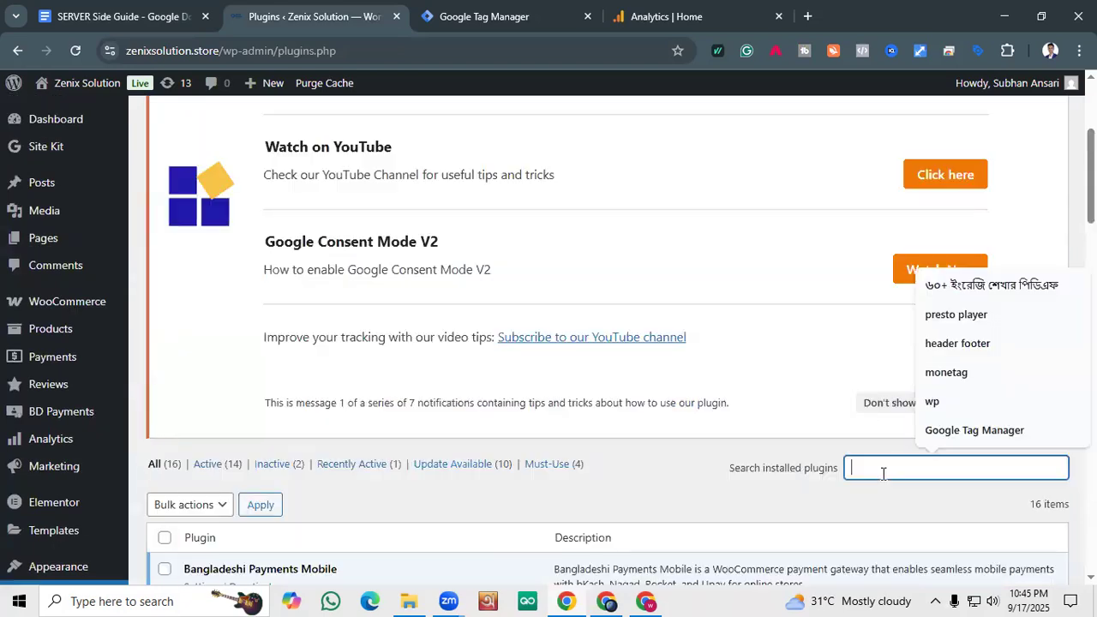
click(967, 430)
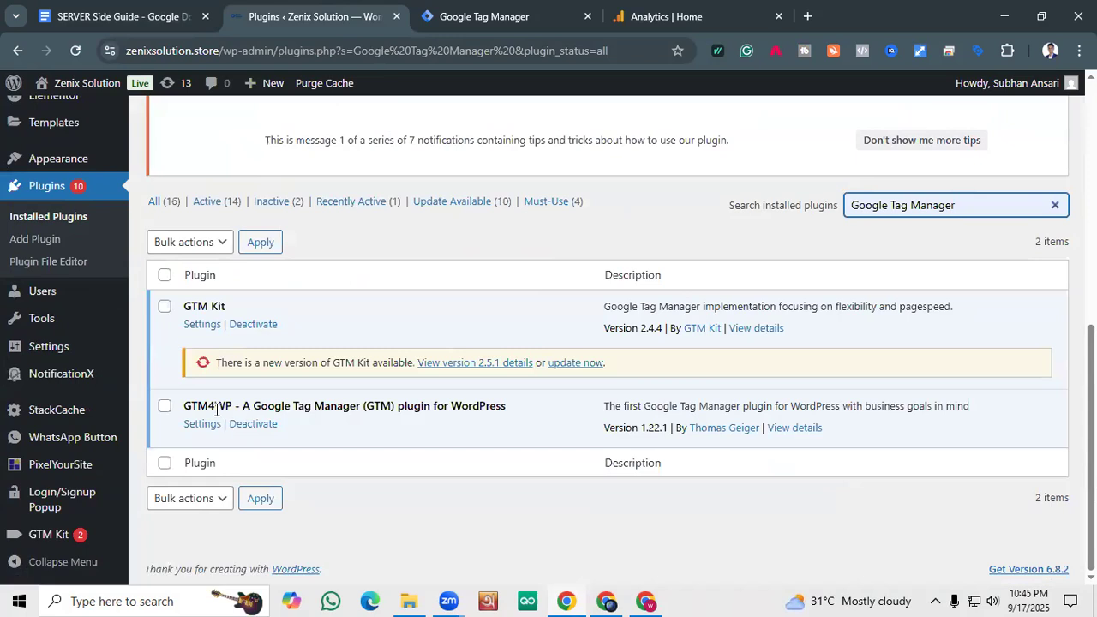
Open the settings of the GTM4WP plugin and bring its General options into view.
click(210, 426)
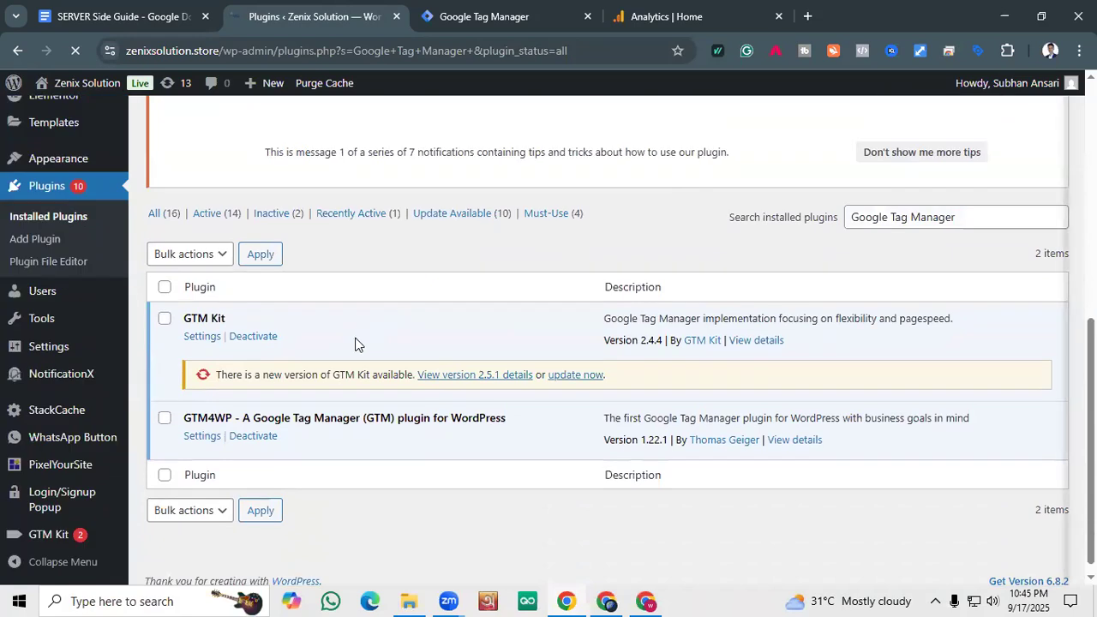
click(214, 437)
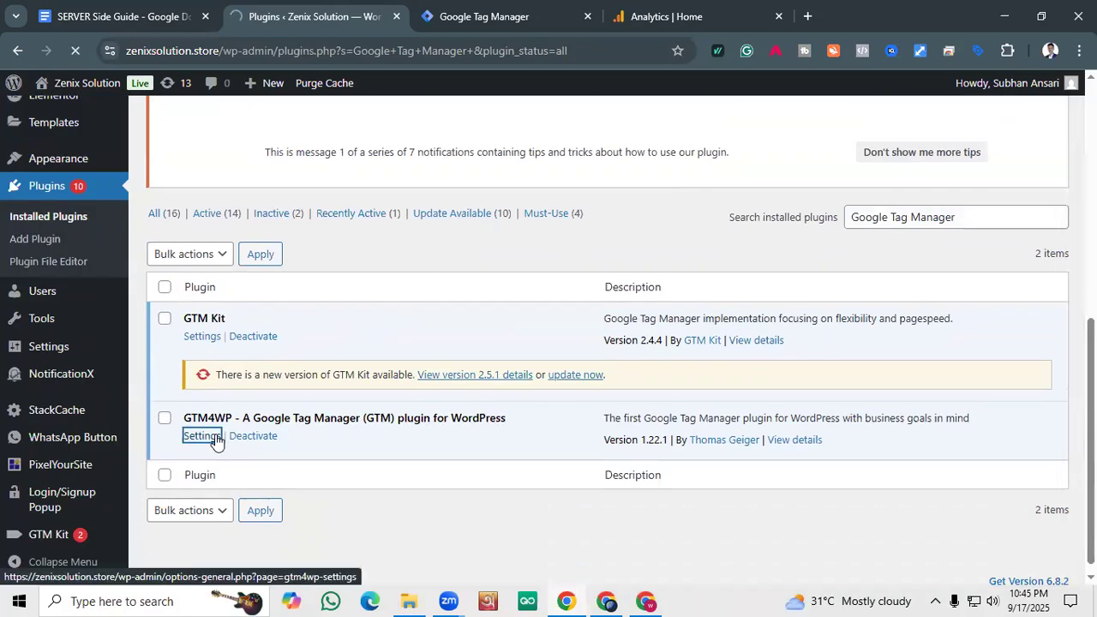
scroll(410, 330, down, 5)
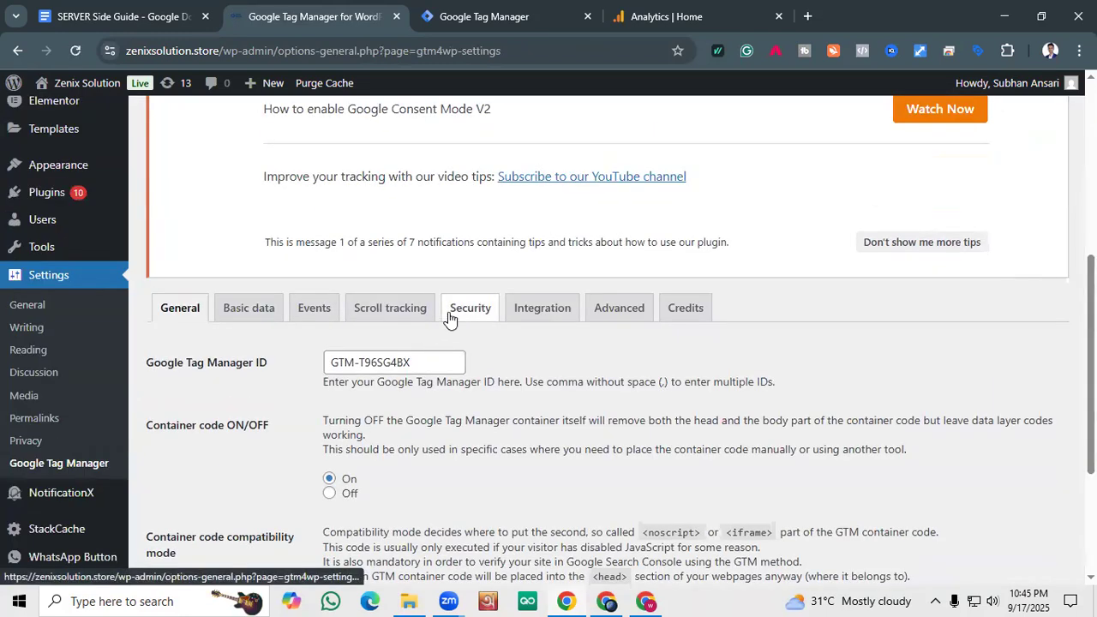
Look through the GTM4WP Integration, Scroll tracking, Events and Basic data settings.
click(542, 308)
click(399, 308)
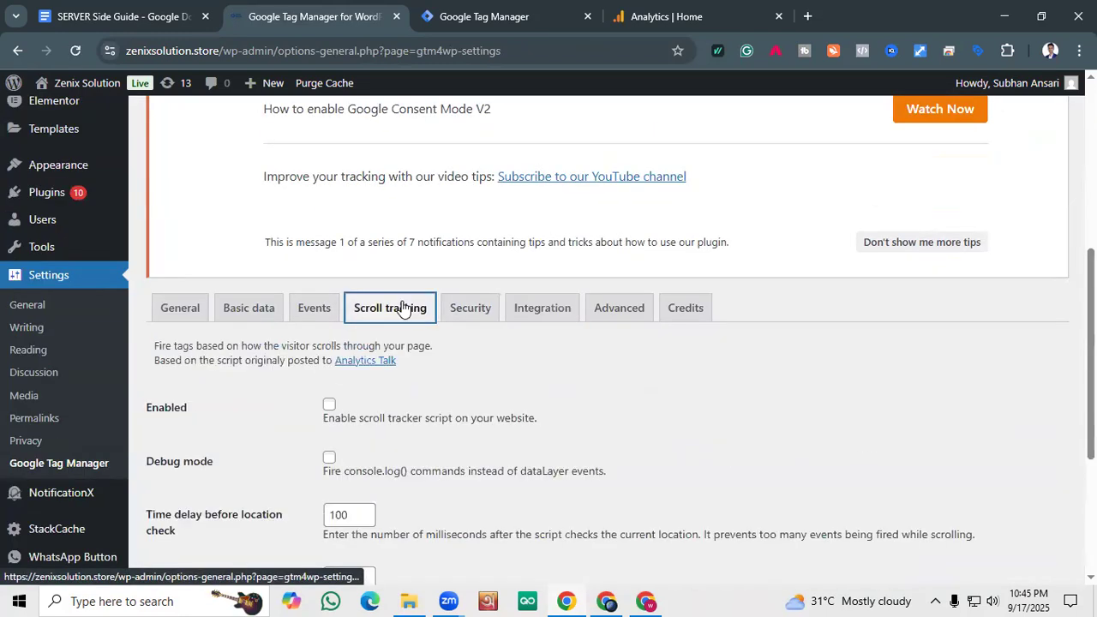
scroll(313, 343, down, 1)
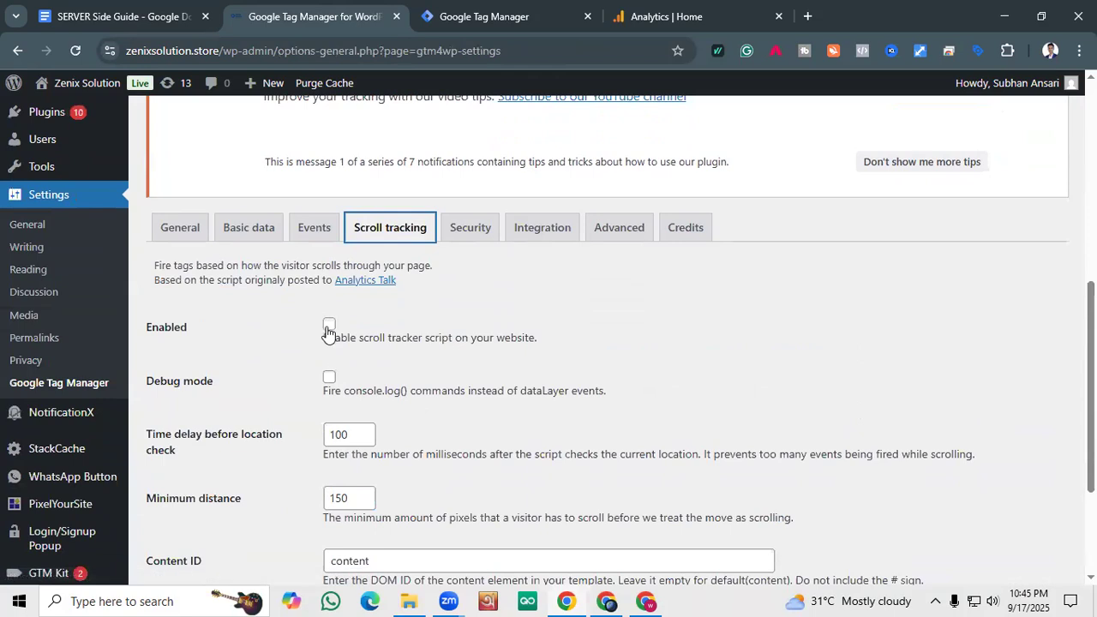
scroll(291, 357, down, 3)
scroll(255, 320, up, 5)
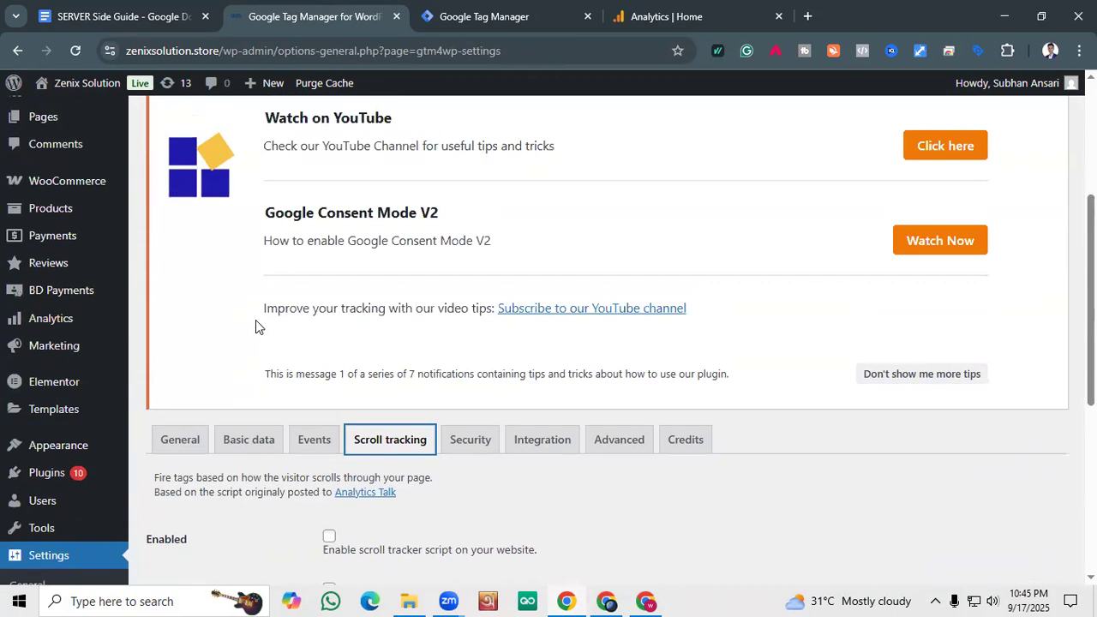
click(313, 439)
click(248, 439)
Examine the GTM4WP General settings for the Tag Manager ID, container code switch and compatibility mode.
click(190, 440)
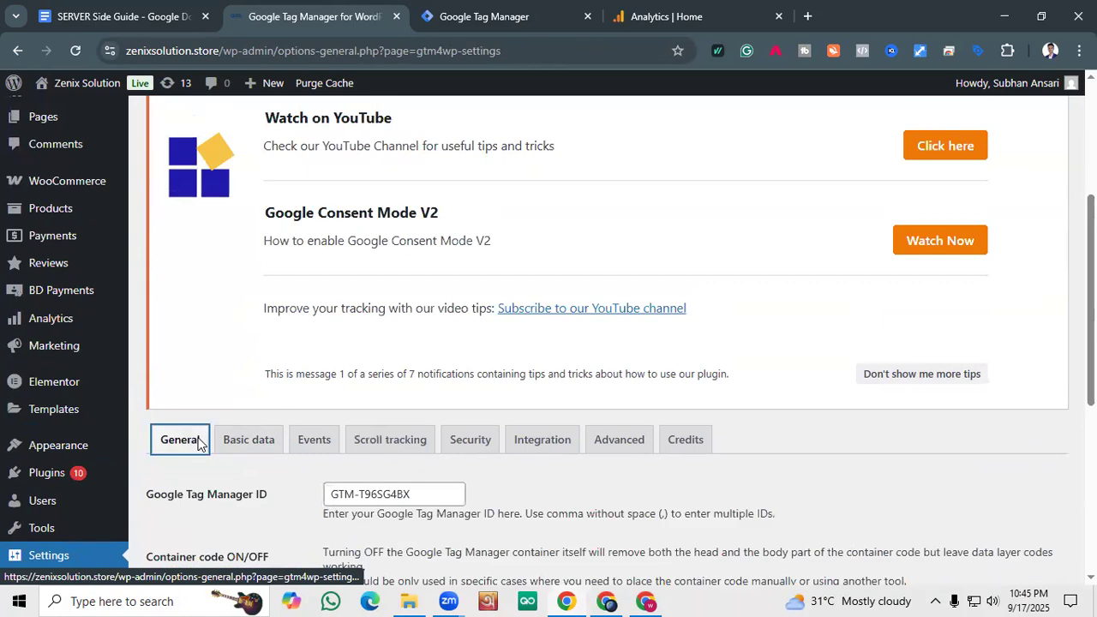
scroll(197, 443, down, 3)
scroll(197, 443, down, 1)
scroll(261, 349, up, 2)
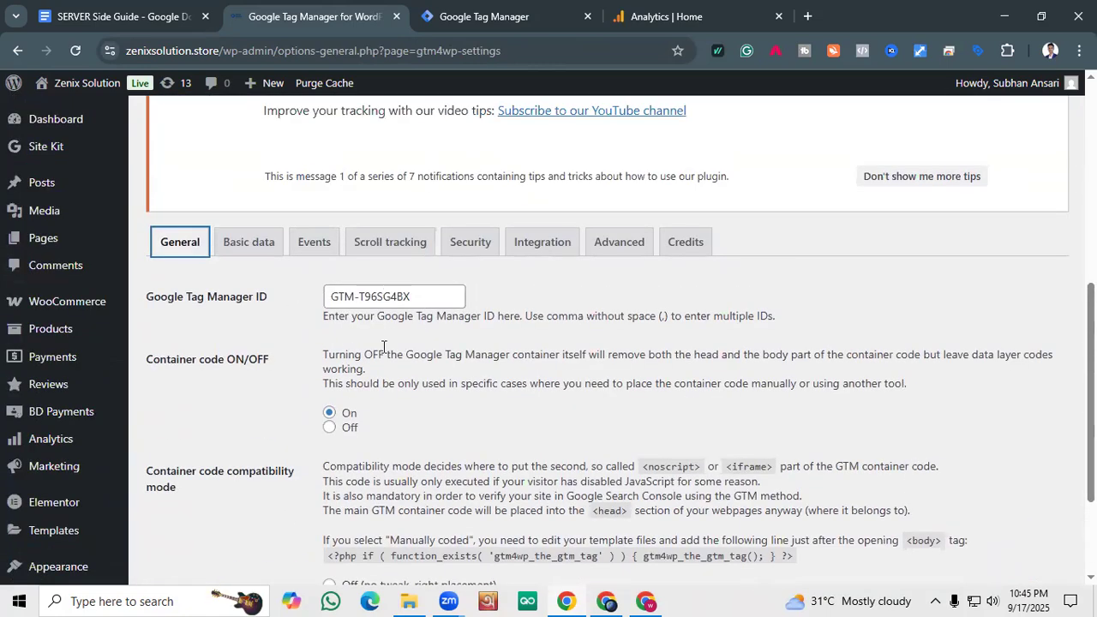
scroll(262, 349, down, 1)
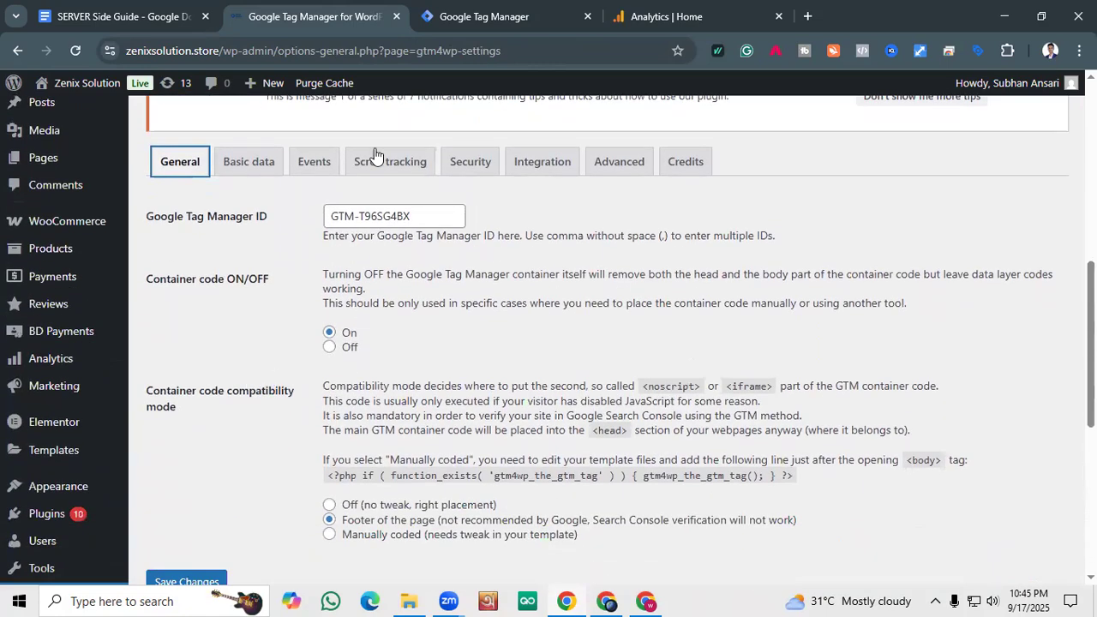
Revisit the GTM4WP Scroll tracking settings and review their options.
click(375, 154)
click(335, 160)
click(363, 162)
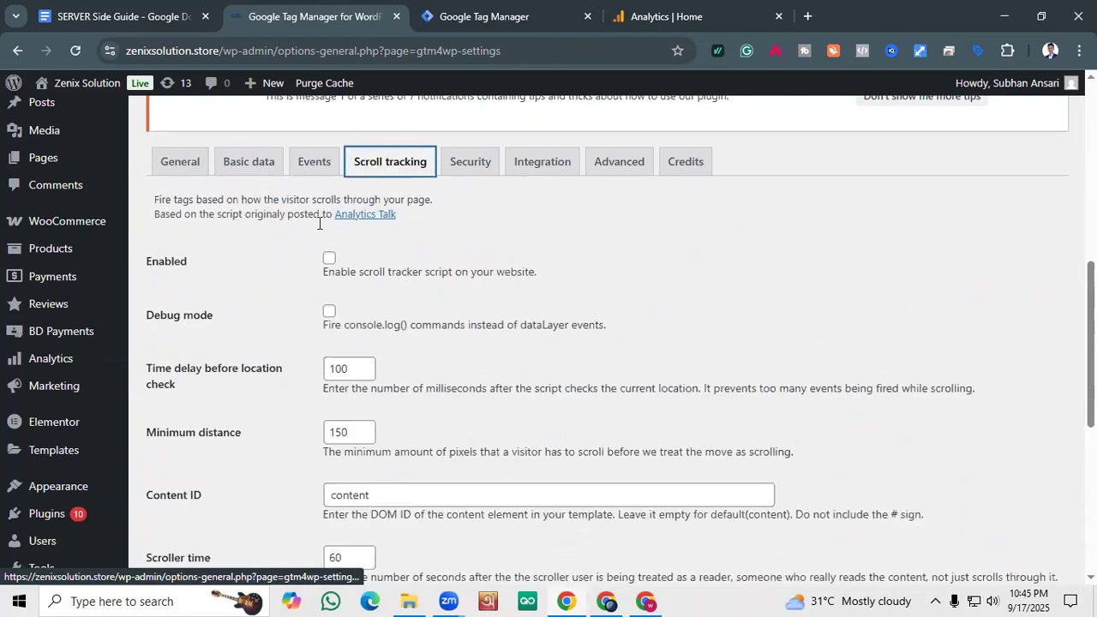
scroll(282, 282, down, 1)
scroll(283, 264, up, 1)
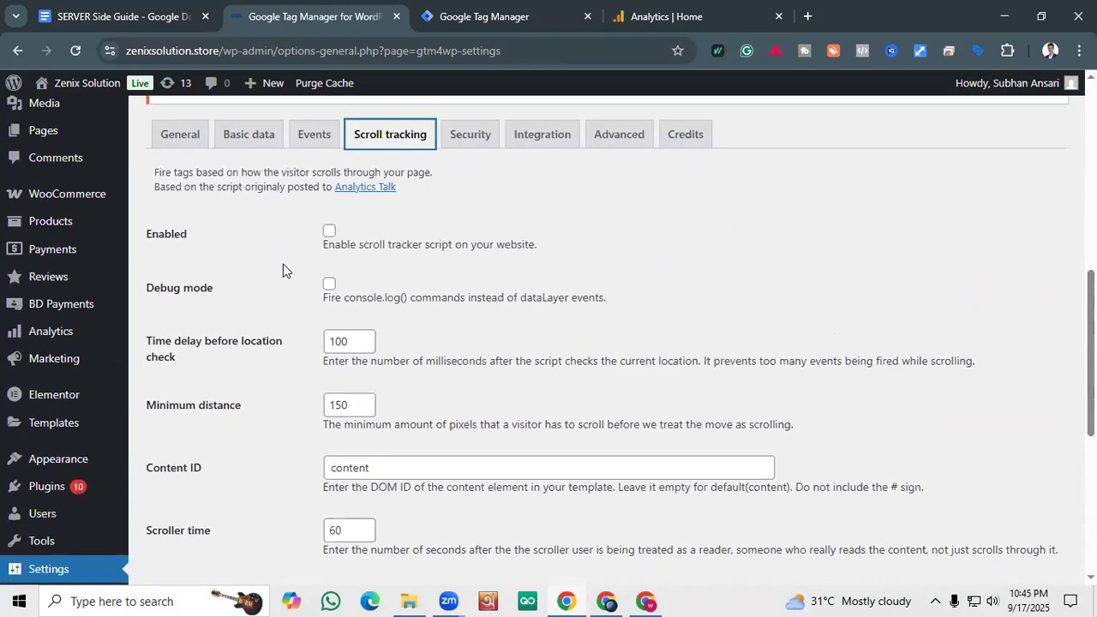
scroll(283, 264, up, 1)
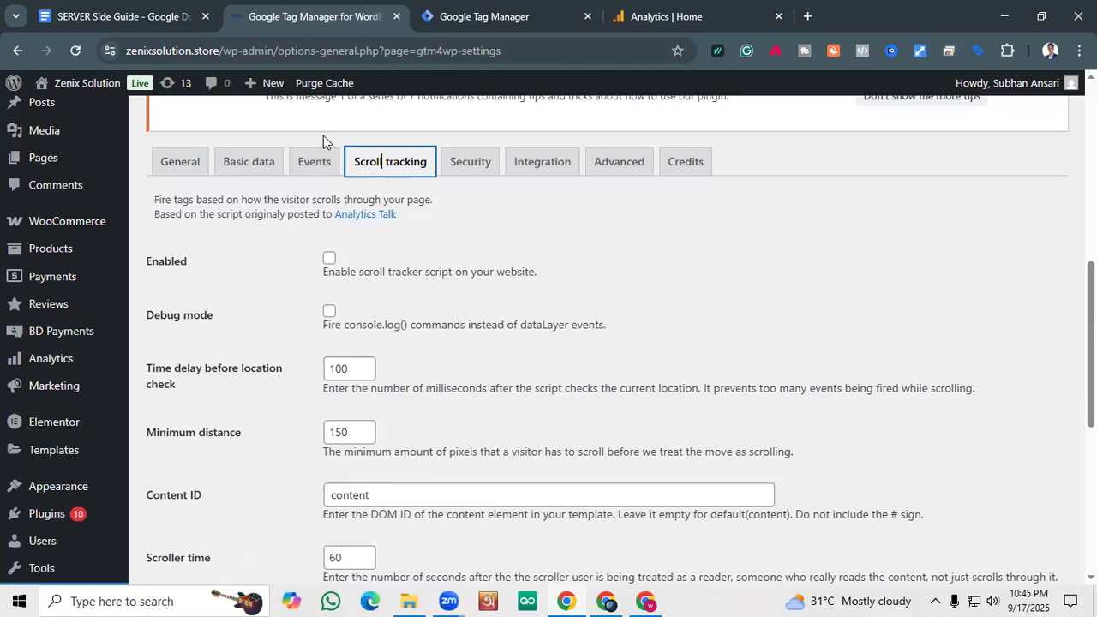
Review the GTM4WP Basic data options that control which post details go into the data layer.
click(318, 161)
click(264, 154)
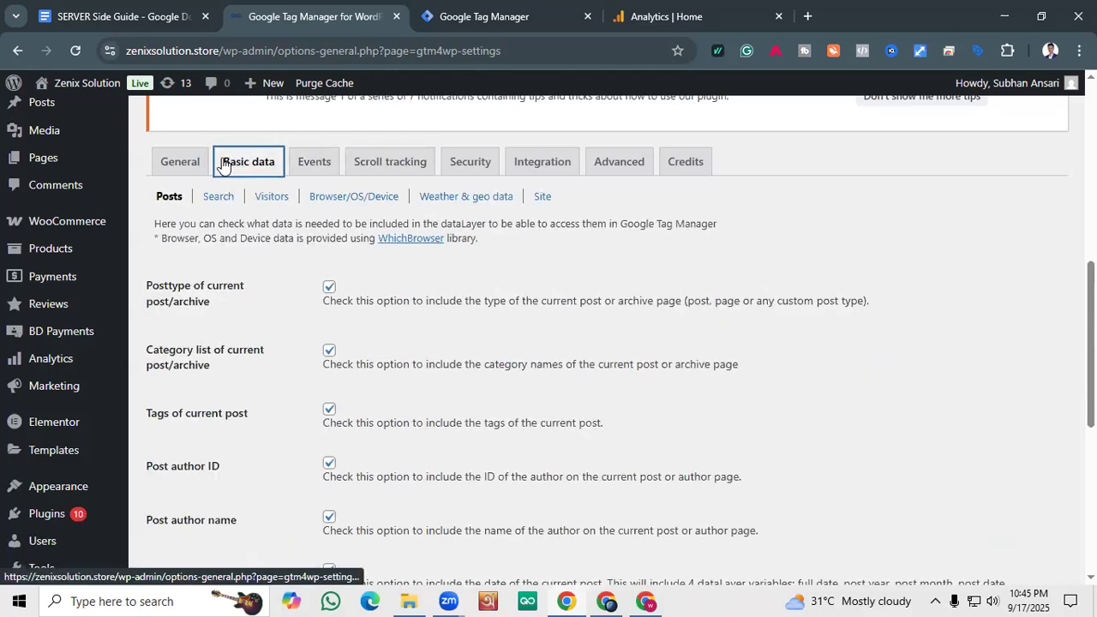
scroll(299, 290, down, 4)
scroll(299, 290, up, 5)
scroll(557, 237, up, 1)
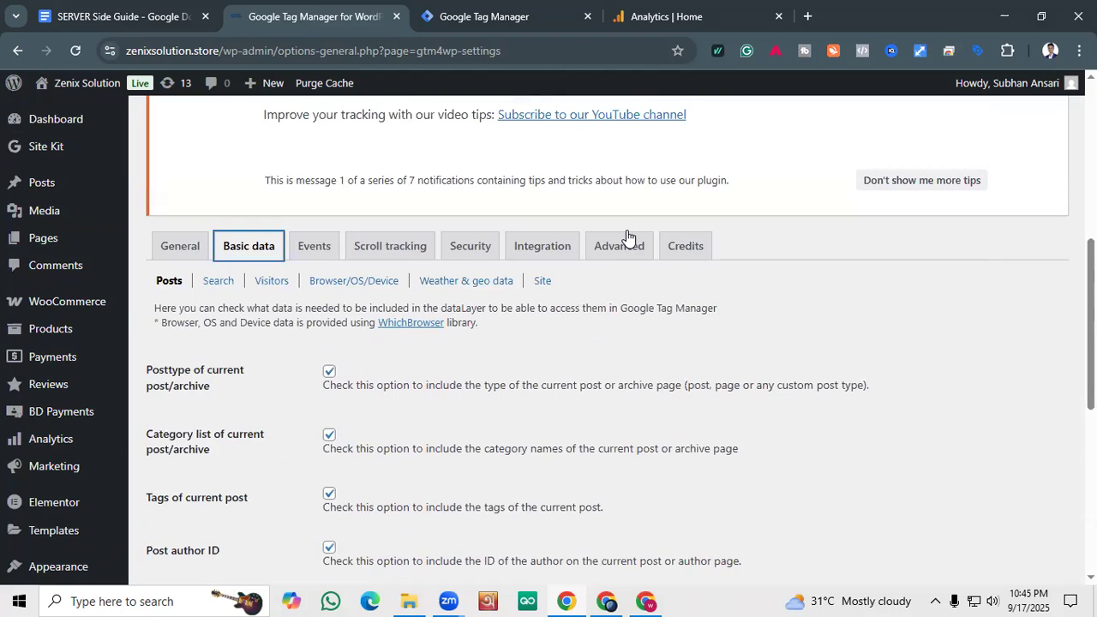
Close the WordPress admin and return to the guide, highlighting the Step - 03 task for the pixel ID constant variable.
click(396, 17)
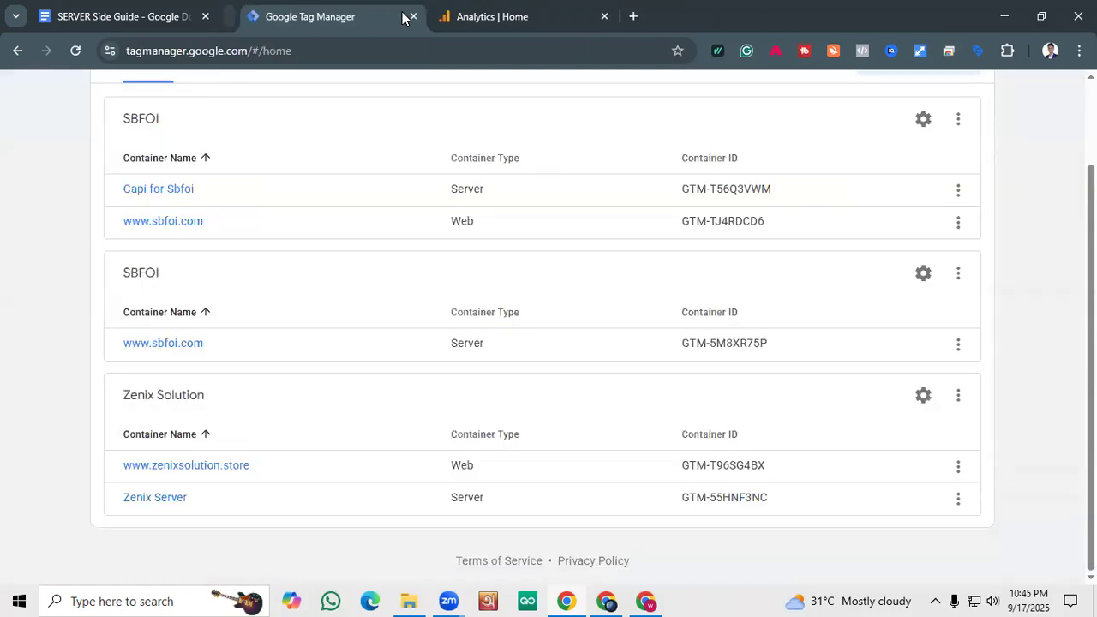
click(98, 10)
scroll(623, 173, down, 2)
scroll(458, 198, up, 2)
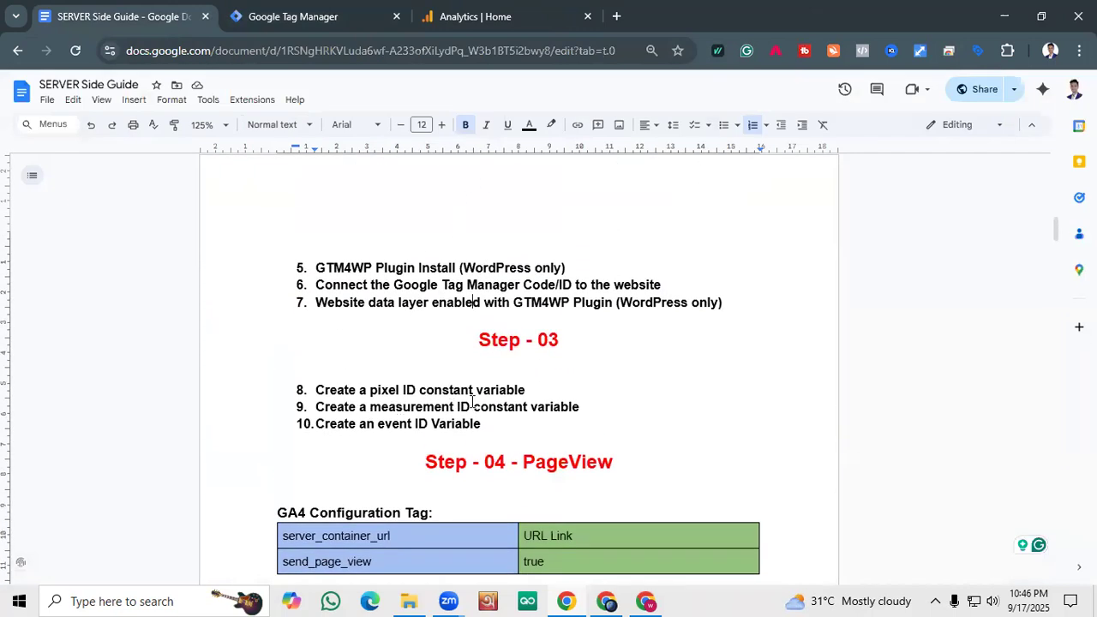
drag(530, 391, 318, 388)
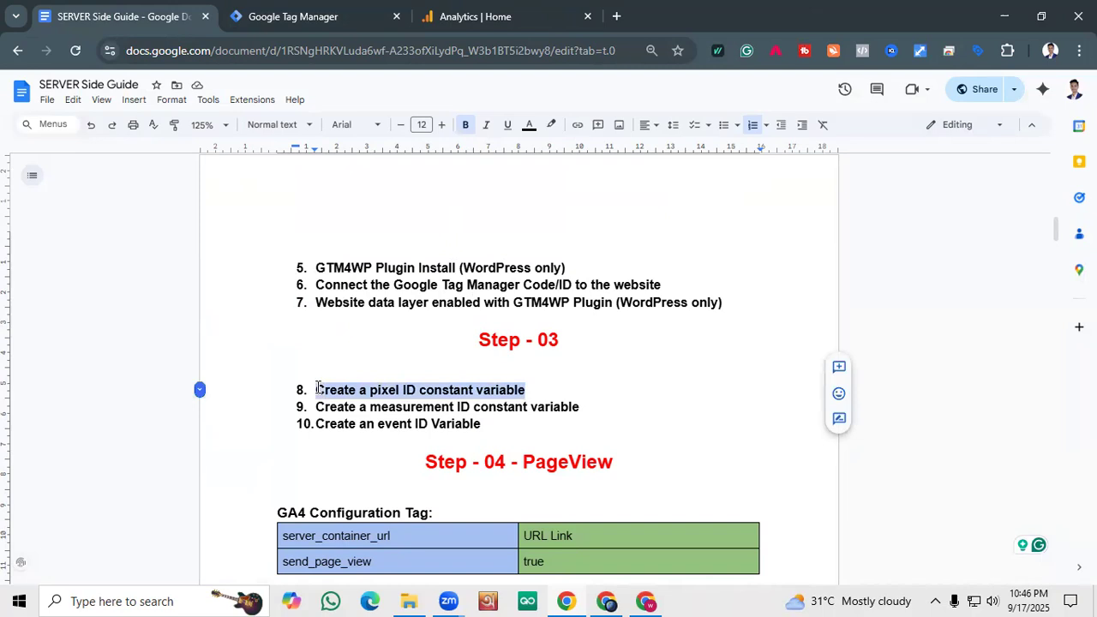
Review the Step - 03 tasks for creating the measurement ID constant variable and the event ID variable, highlighting each line.
drag(582, 408, 316, 408)
click(412, 423)
drag(481, 423, 324, 420)
click(382, 424)
Go back to the Step - 01 list and highlight the Stape.io Server account and FB dataset pixel tasks.
scroll(386, 404, up, 5)
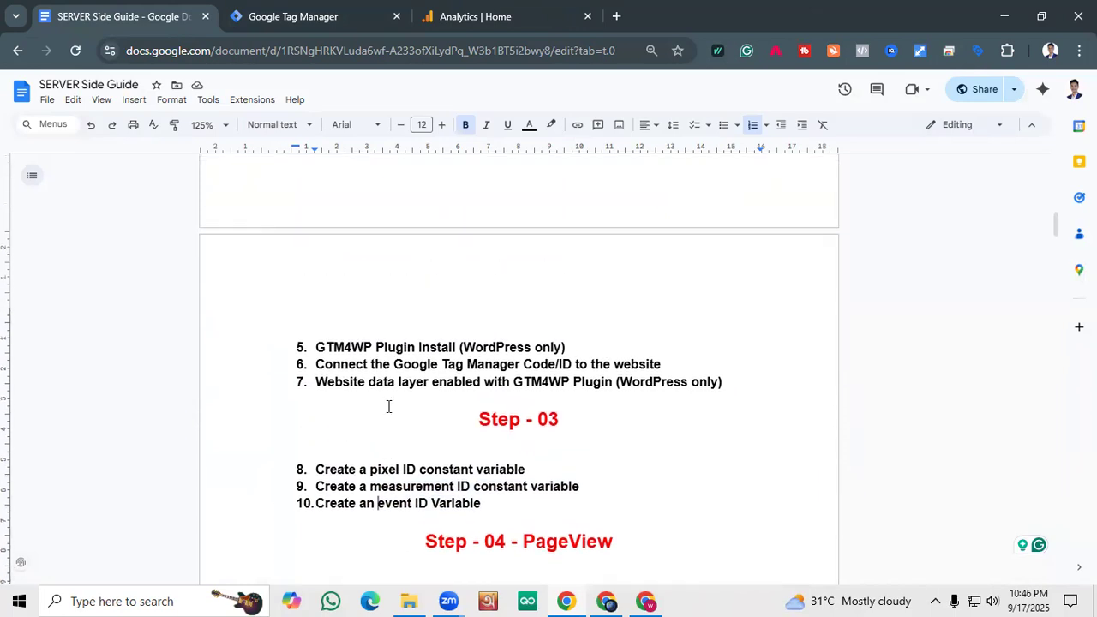
drag(523, 366, 306, 369)
double_click(418, 413)
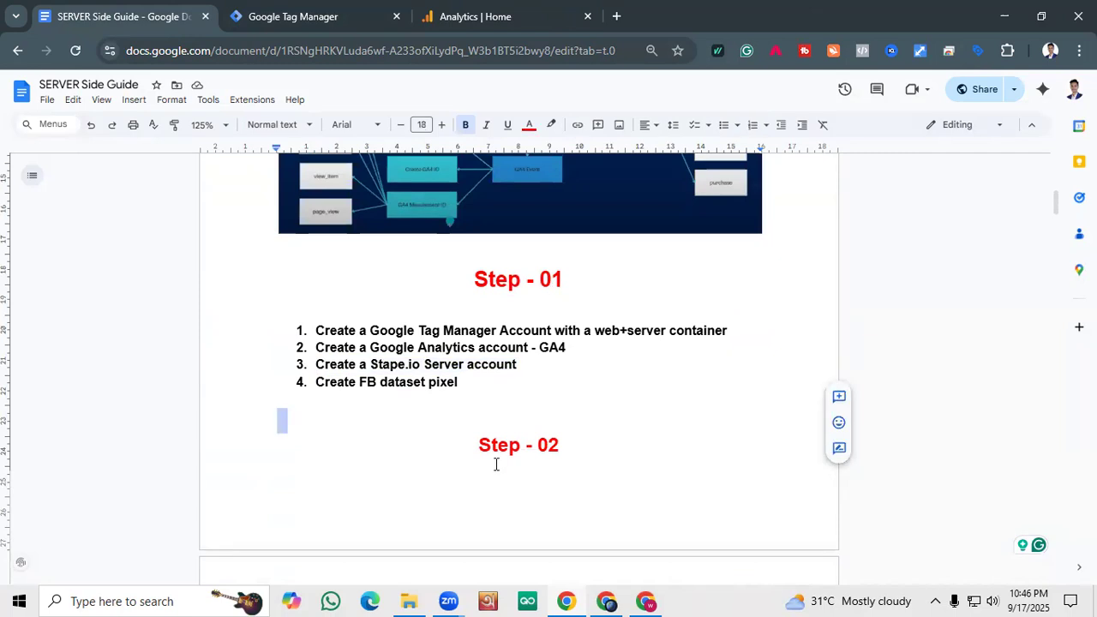
scroll(421, 409, down, 2)
click(418, 494)
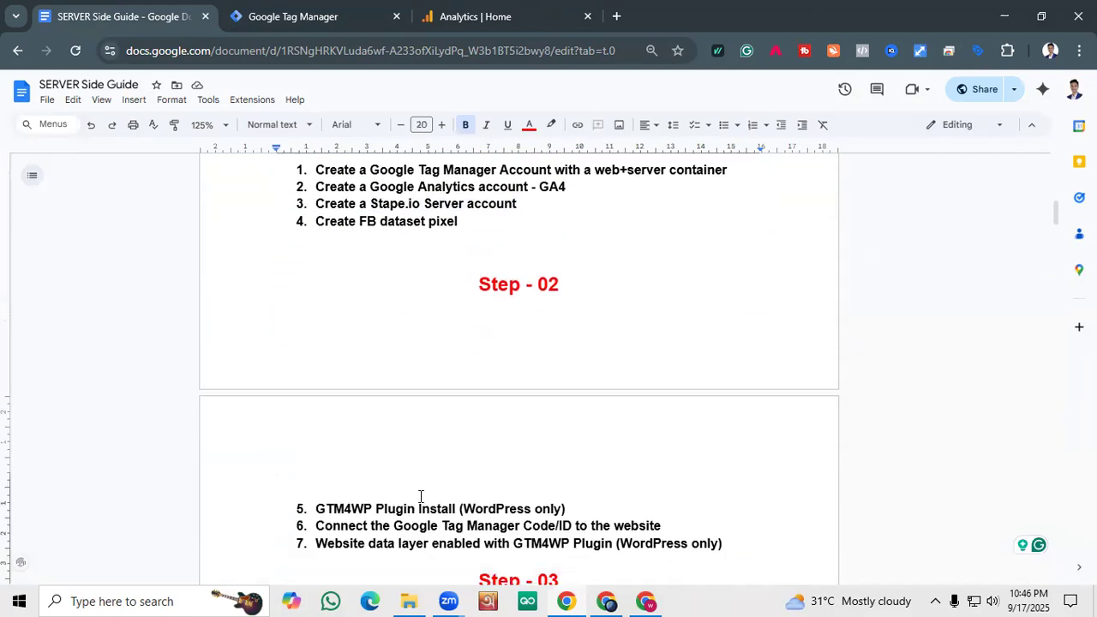
drag(459, 222, 326, 222)
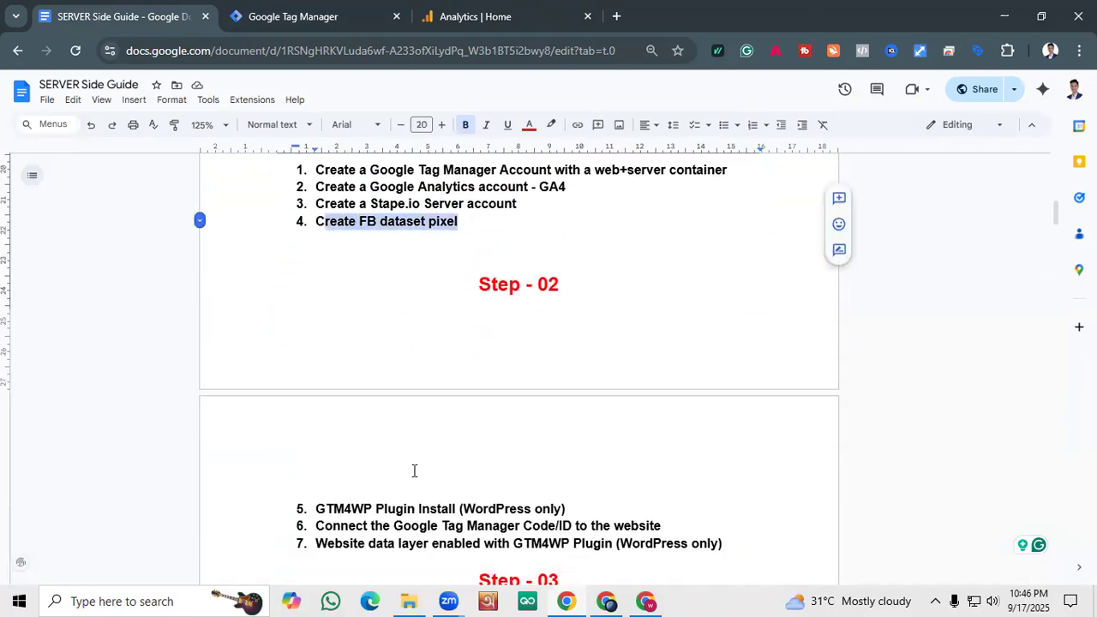
Highlight the measurement ID and event ID variable tasks in Step - 03, comparing them with the earlier setup steps.
scroll(435, 504, down, 2)
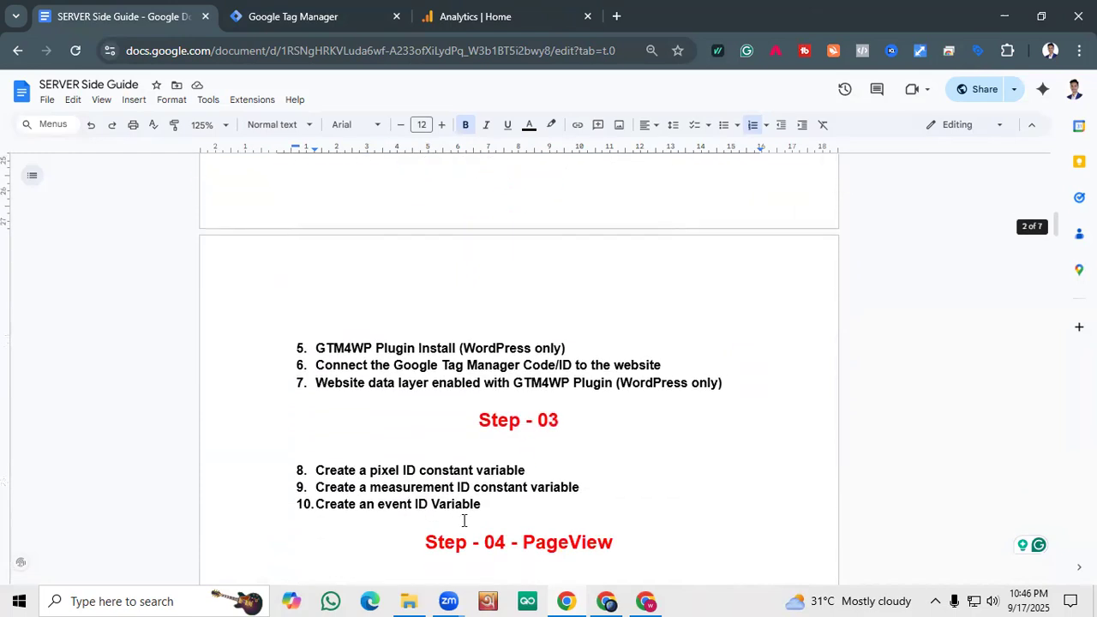
drag(486, 506, 319, 487)
scroll(393, 464, up, 5)
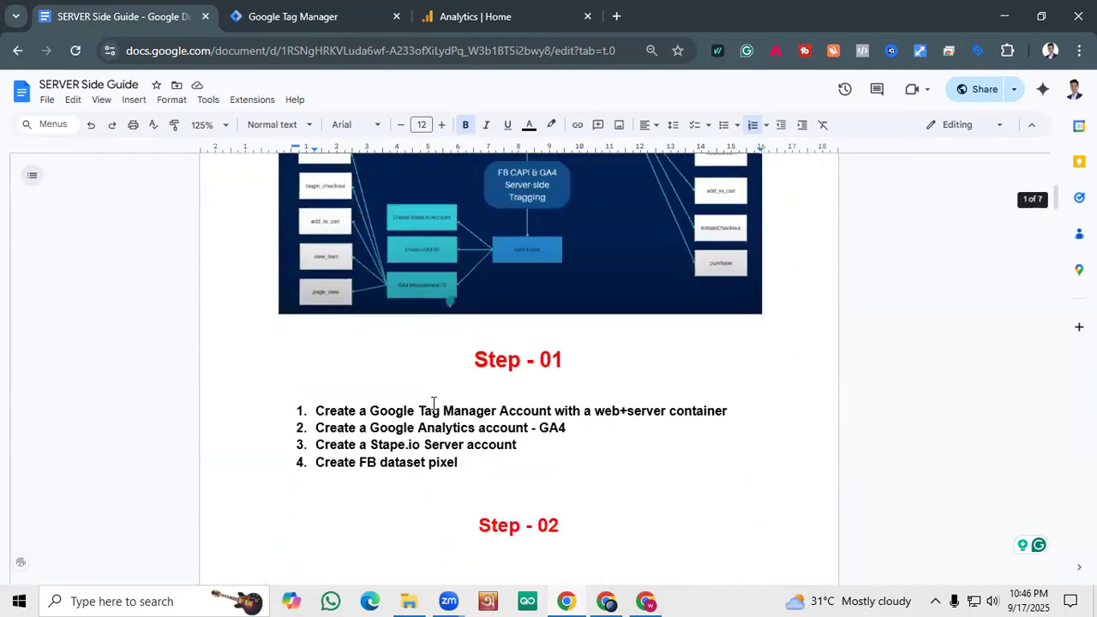
scroll(428, 409, down, 4)
scroll(437, 447, down, 1)
click(487, 394)
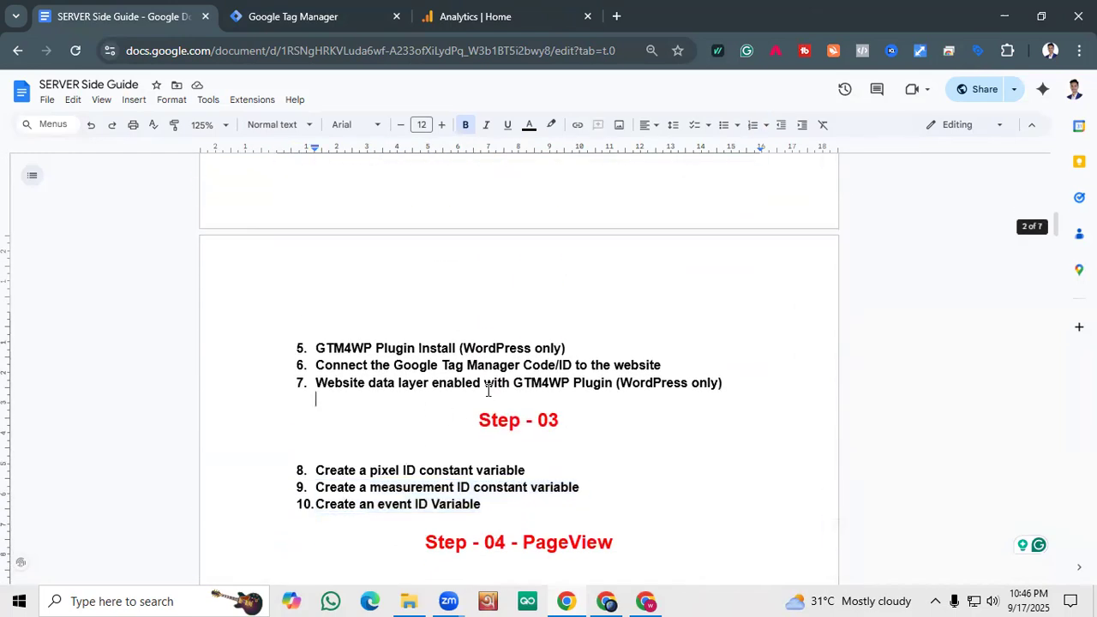
scroll(487, 394, up, 2)
Open a new browser tab and get its address bar ready for entering a search or URL.
click(549, 16)
click(617, 14)
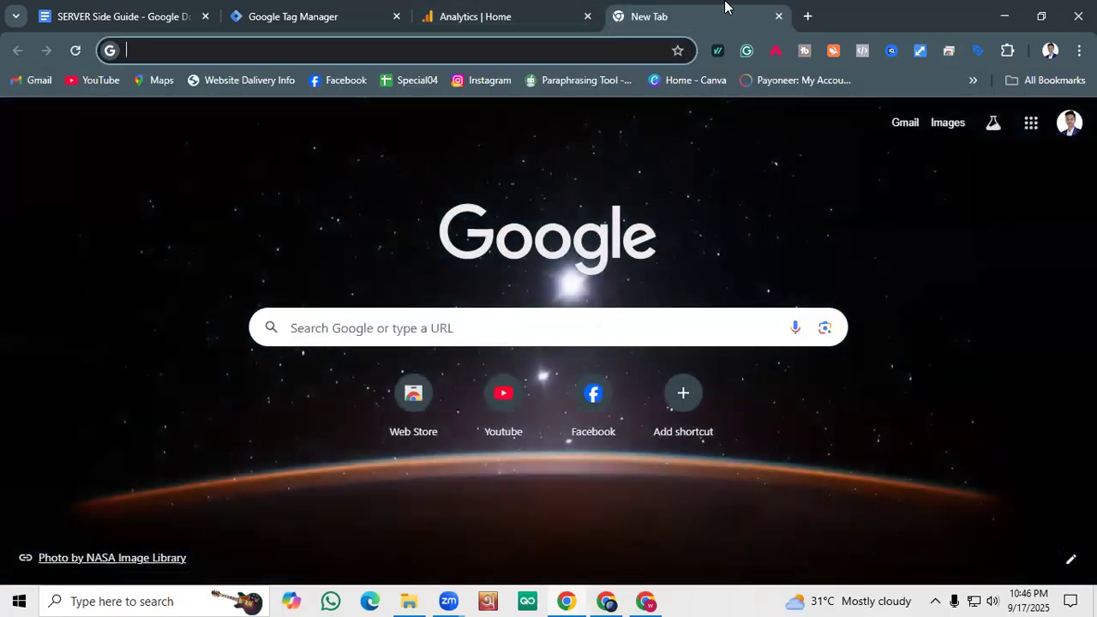
click(286, 225)
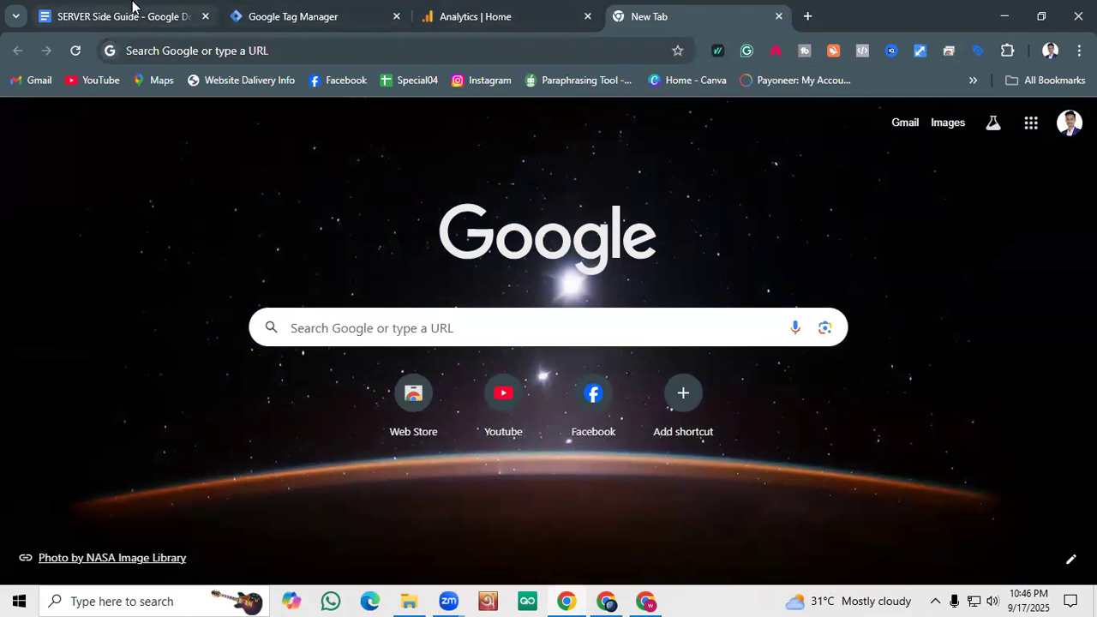
key(ctrl+l)
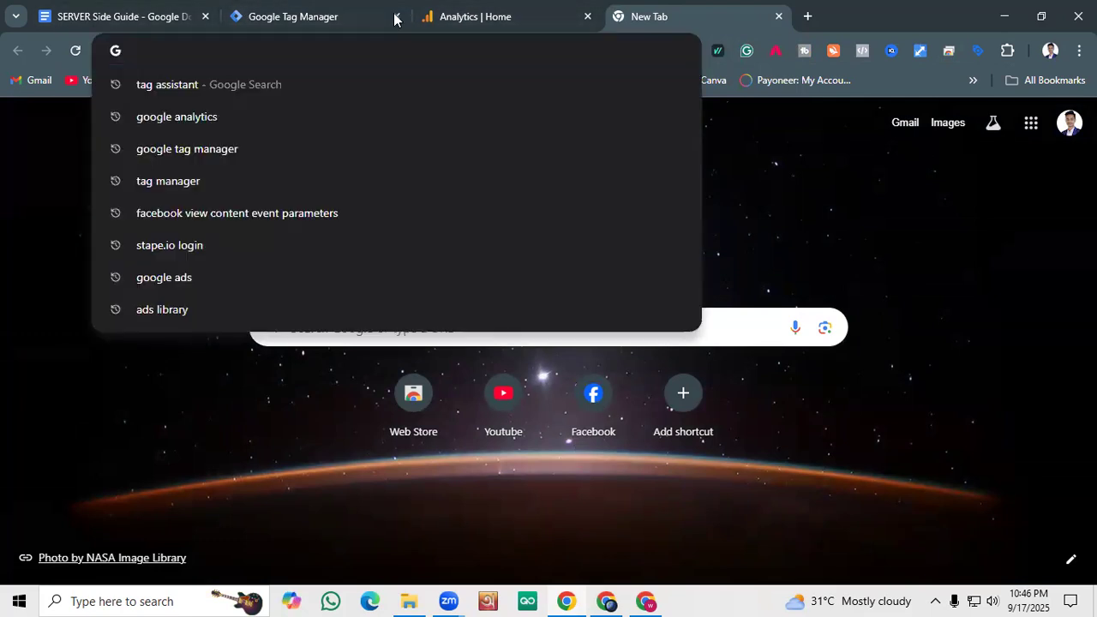
text(serve)
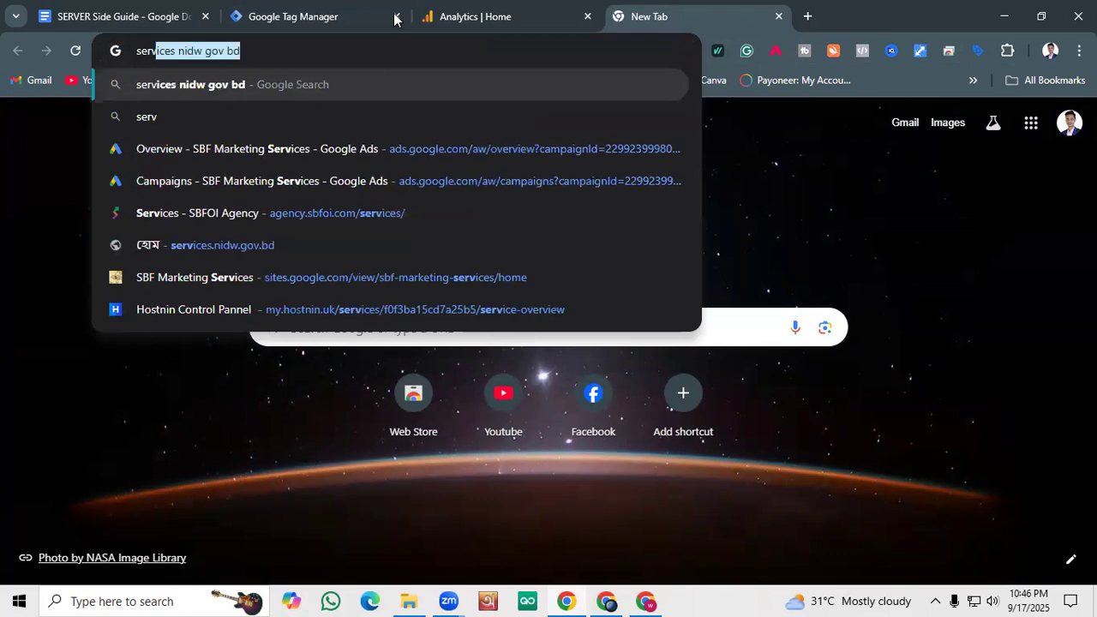
key(BackSpace)
key(BackSpace)
key(BackSpace)
key(BackSpace)
key(BackSpace)
text(sate)
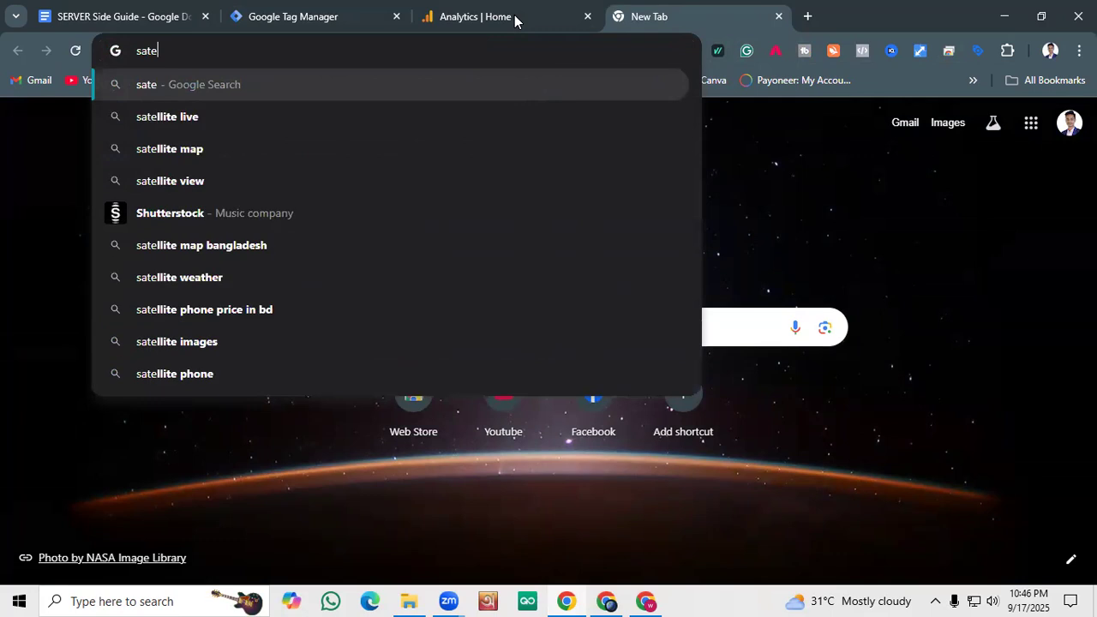
key(BackSpace)
key(BackSpace)
key(BackSpace)
key(BackSpace)
text(ta)
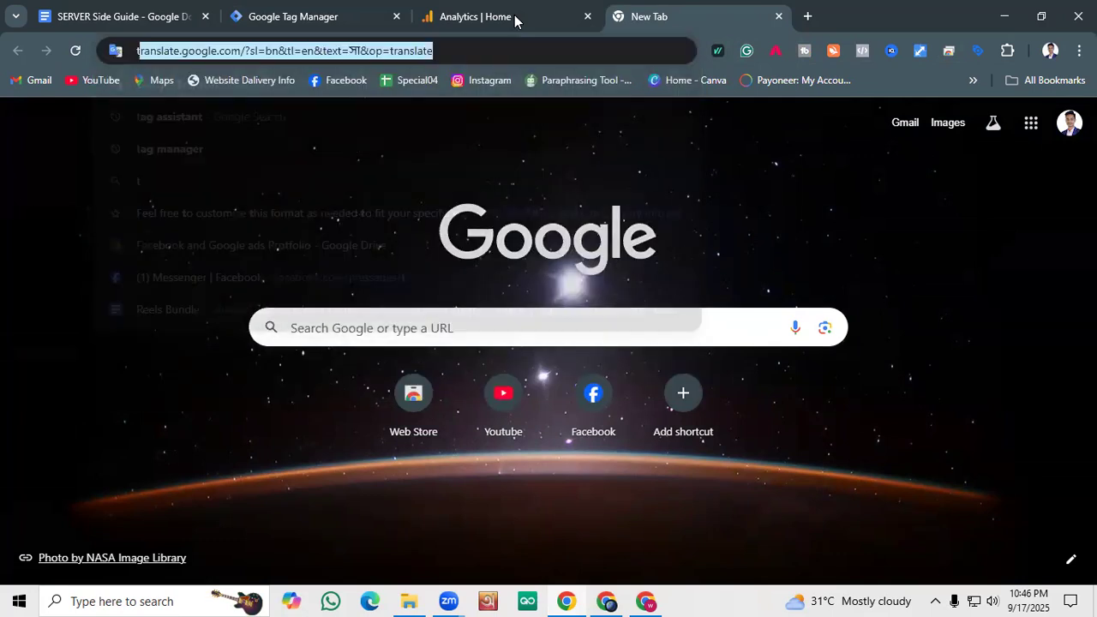
key(BackSpace)
key(BackSpace)
key(BackSpace)
Search Google for "stape.io login".
text(sate)
key(BackSpace)
key(BackSpace)
key(BackSpace)
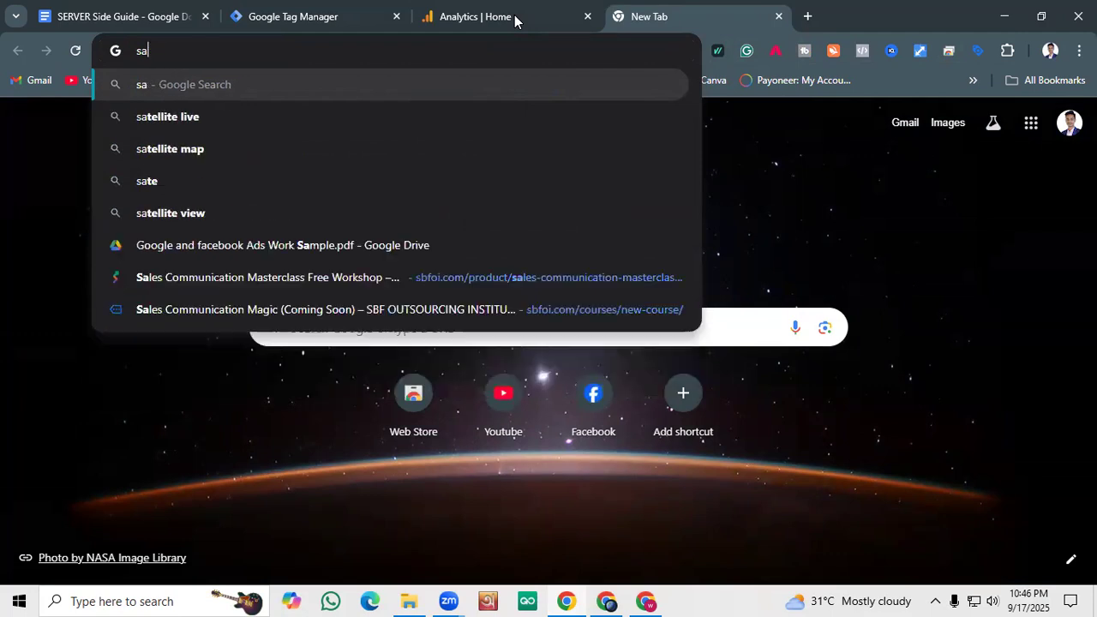
text(ta)
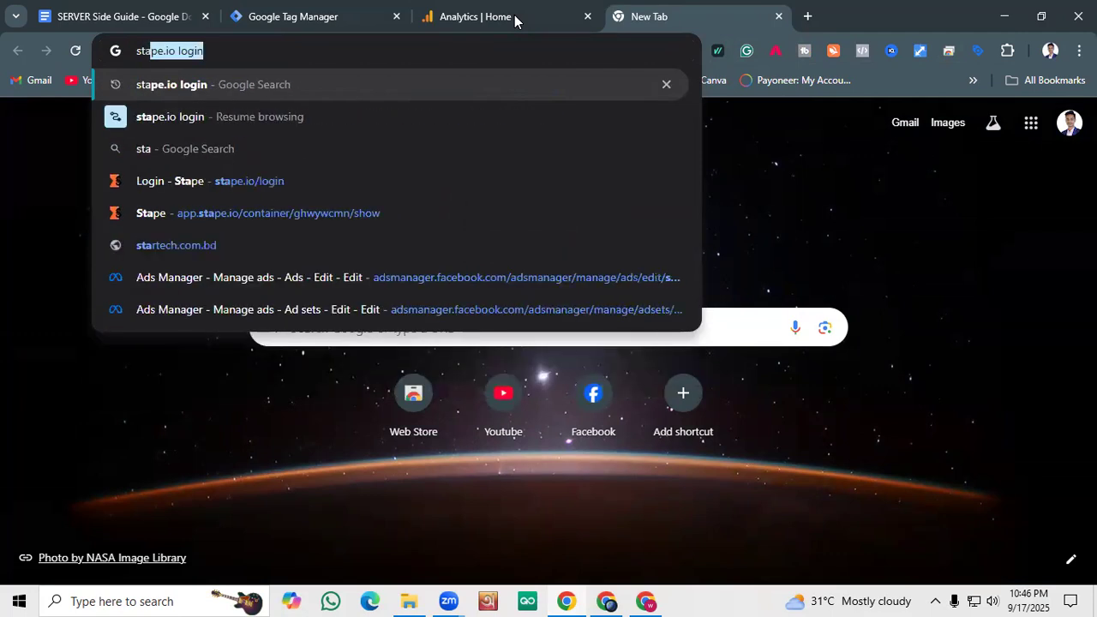
text(pe.io login)
key(Return)
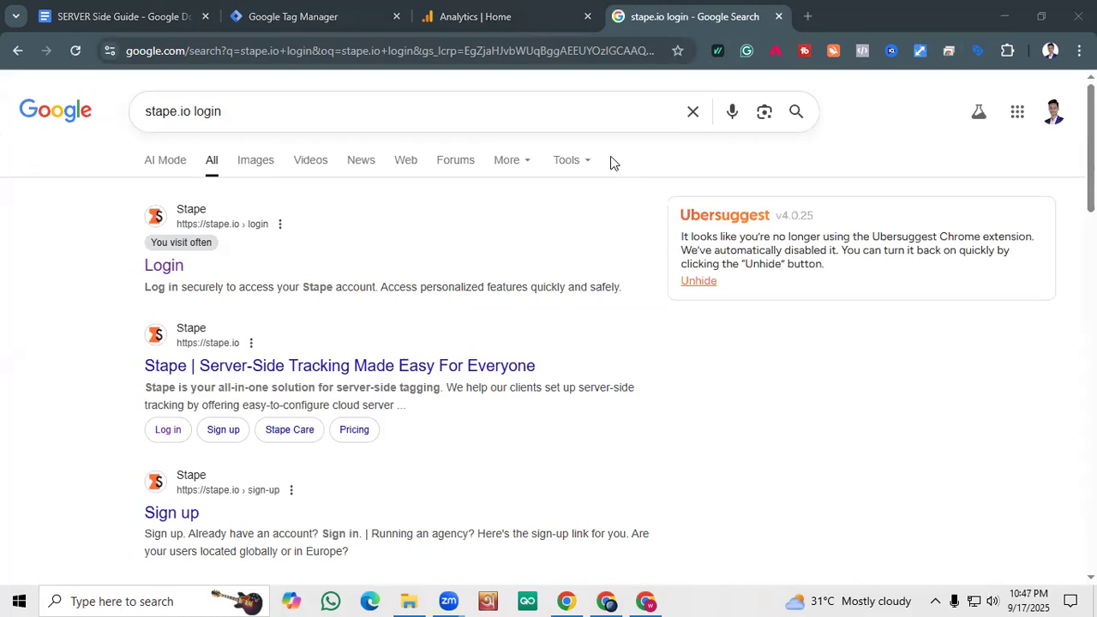
Open Stape's login page from the search results and submit the saved account e-mail.
click(163, 267)
click(485, 353)
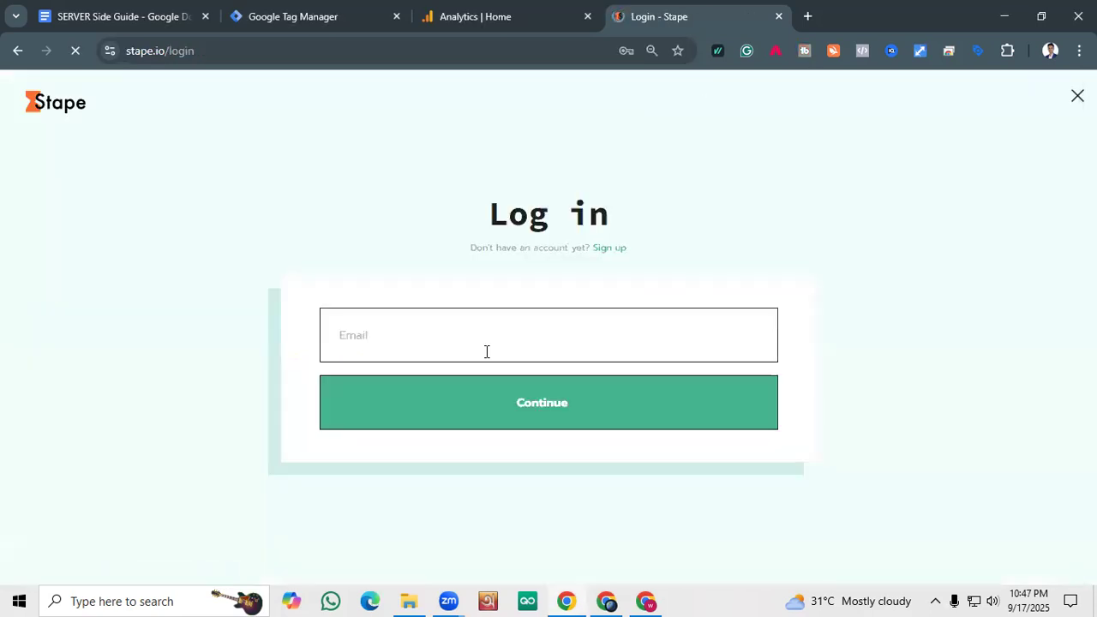
click(475, 338)
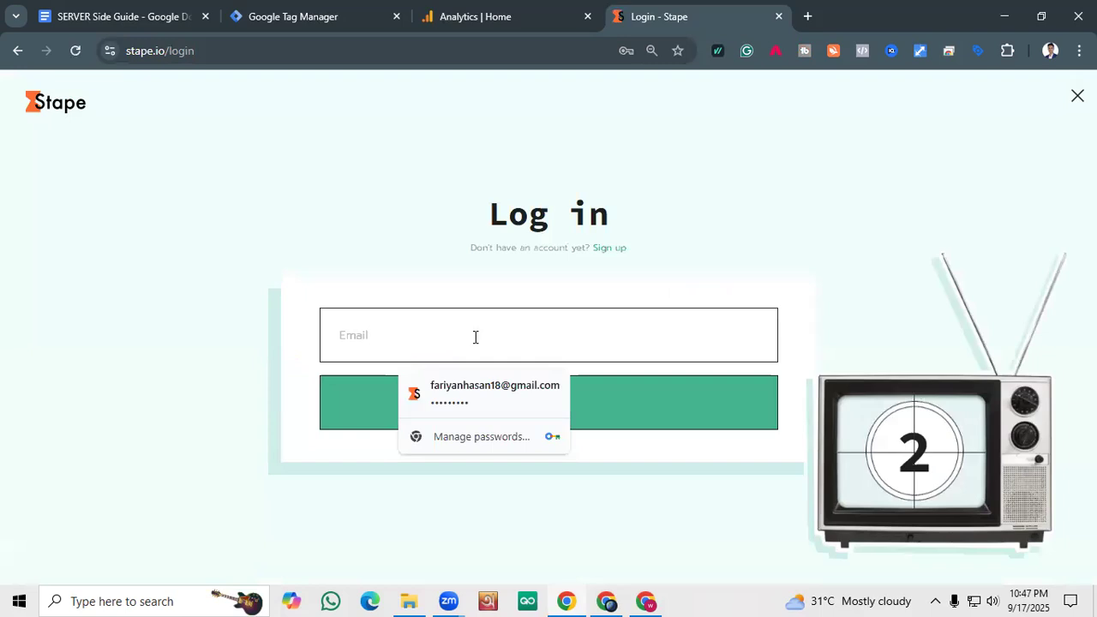
click(499, 390)
click(495, 408)
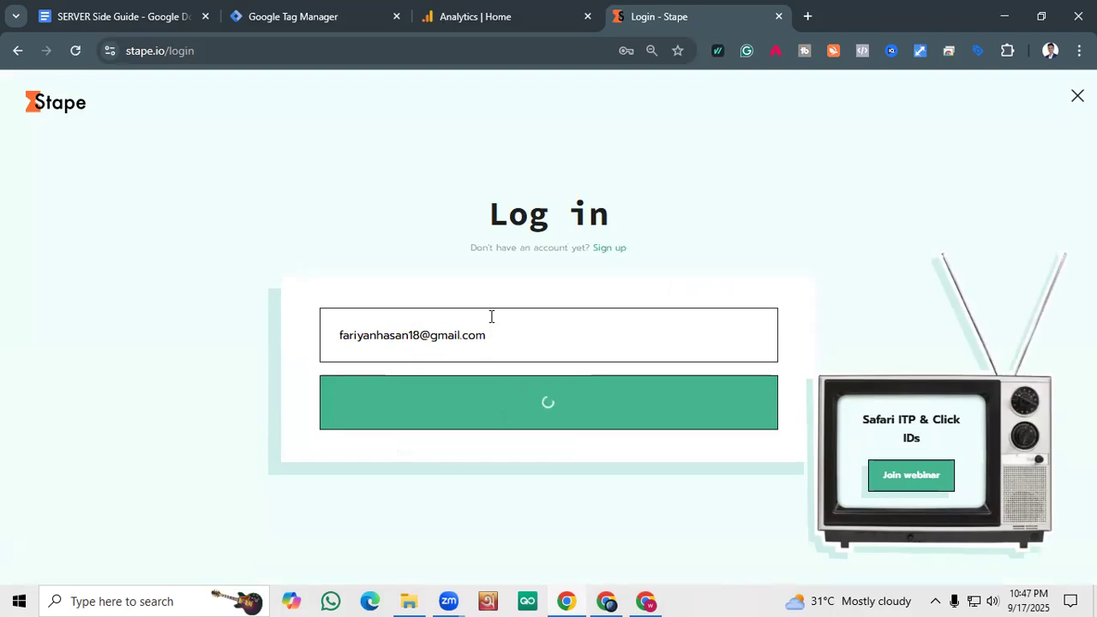
Fill in the saved account password and log in to Stape.
click(440, 347)
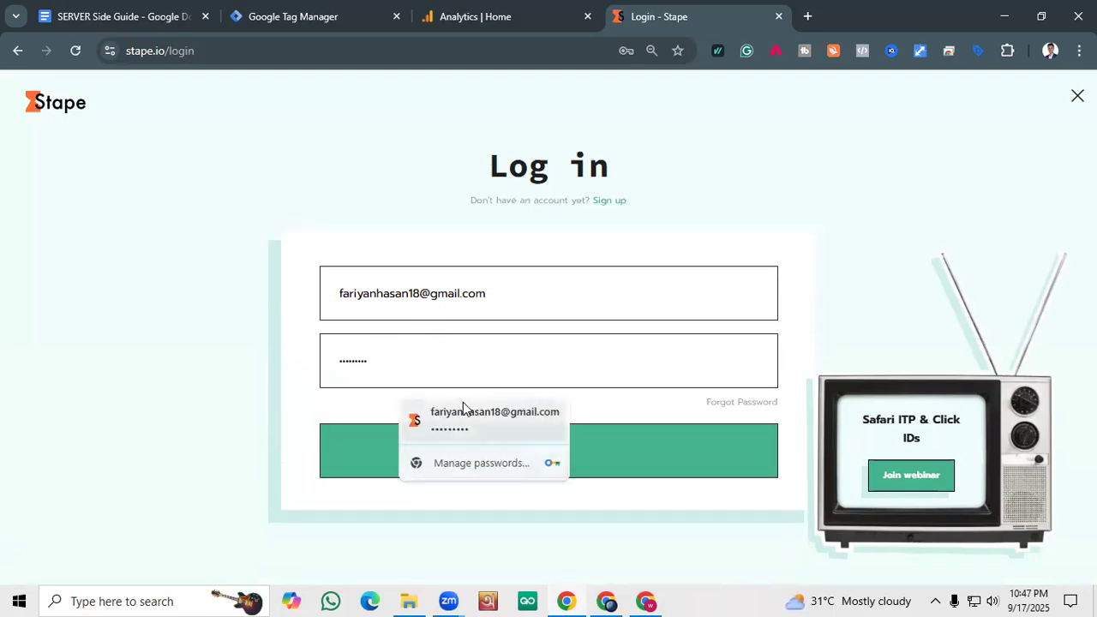
click(463, 412)
click(492, 441)
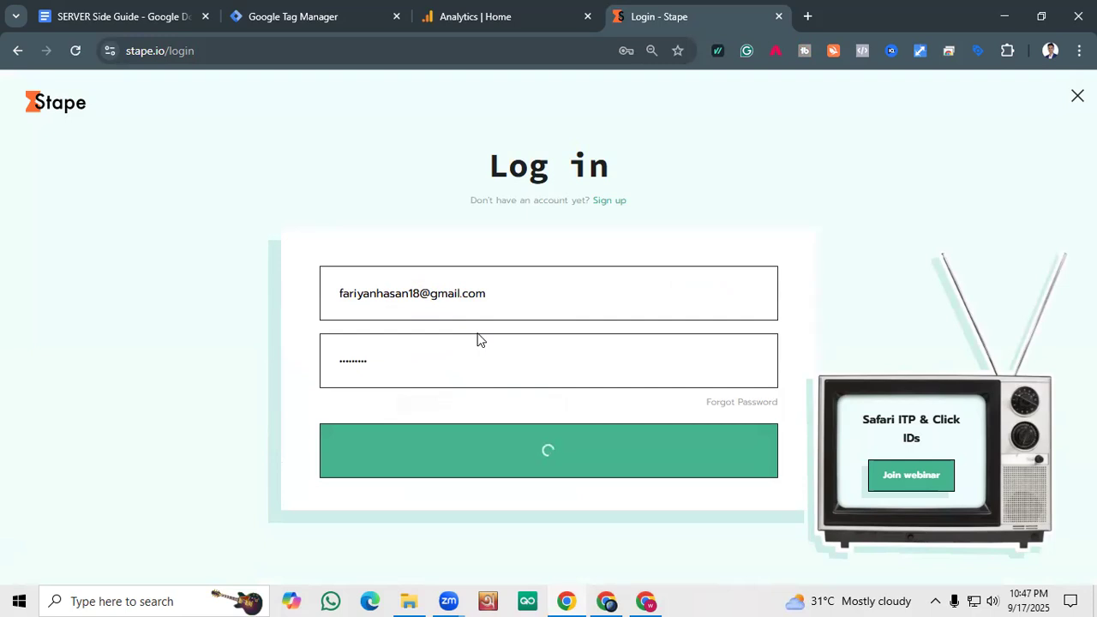
Review the Step - 01 account-creation checklist and the steps that follow it in the SERVER Side Guide document.
click(171, 9)
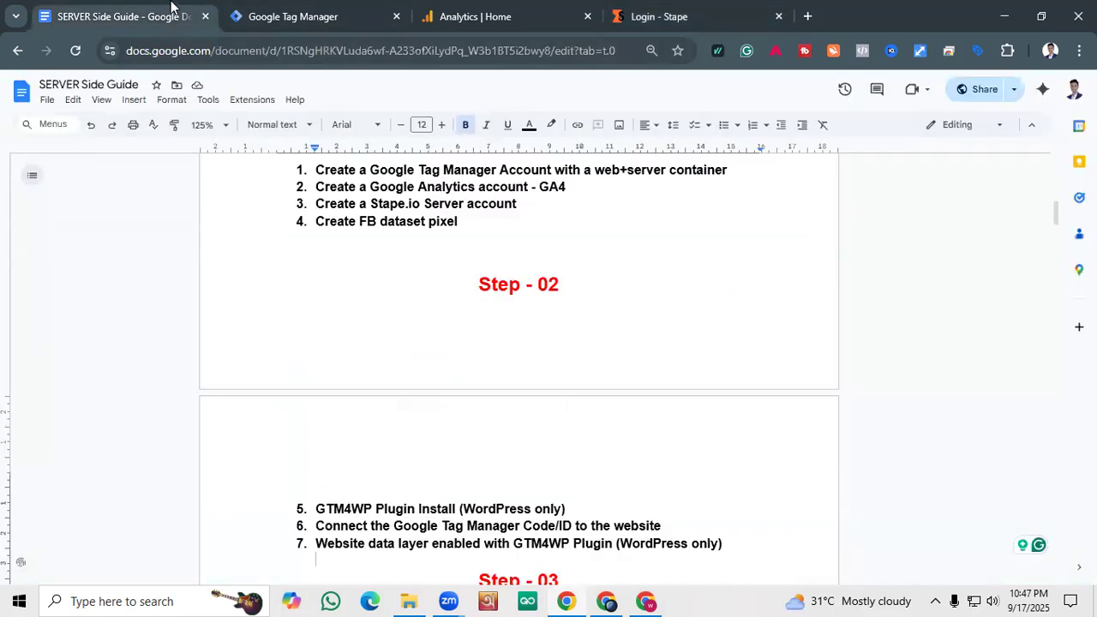
scroll(334, 343, up, 3)
scroll(304, 338, down, 1)
drag(315, 331, 735, 331)
drag(572, 359, 534, 361)
drag(461, 383, 317, 330)
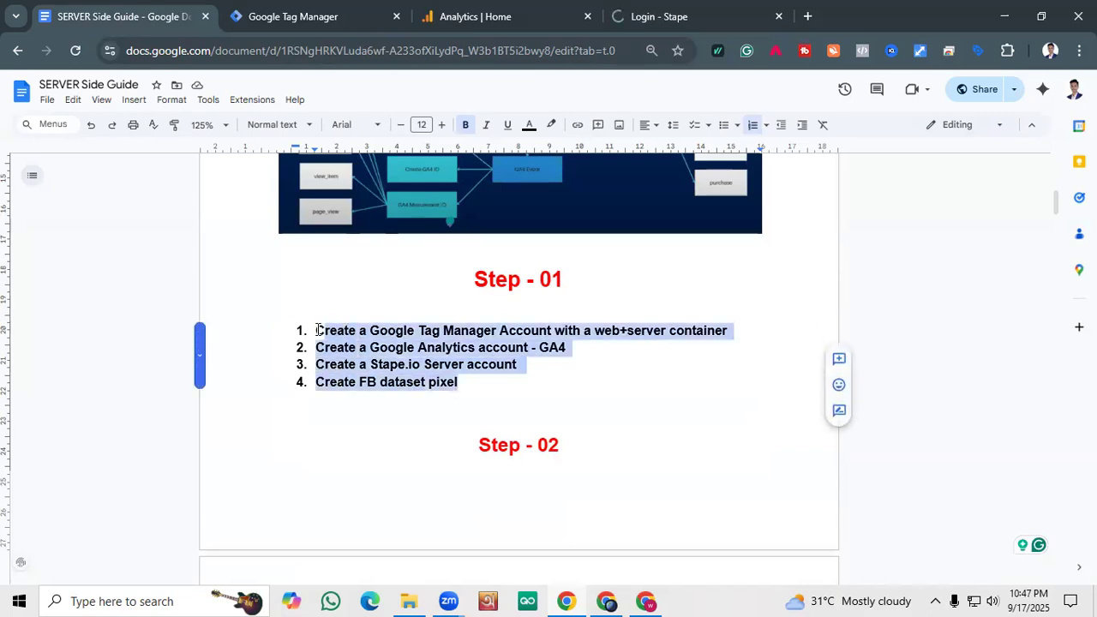
scroll(385, 363, down, 4)
click(464, 383)
drag(711, 391, 440, 397)
scroll(306, 338, up, 1)
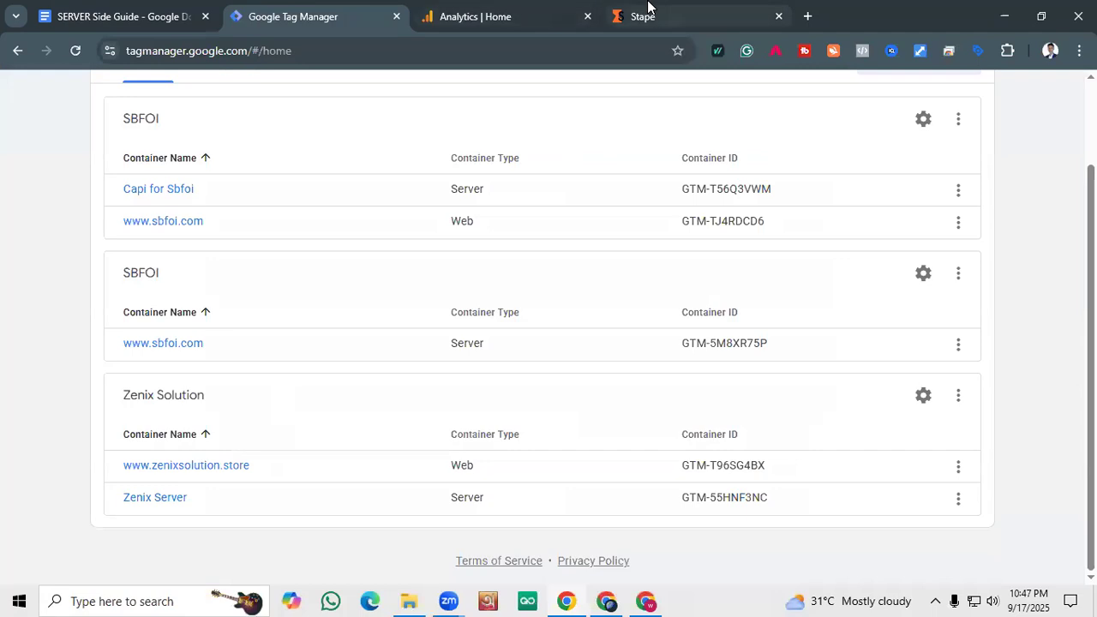
Switch to the Stape dashboard and examine its sections down to the recent sGTM containers.
click(650, 6)
scroll(425, 372, down, 1)
scroll(415, 324, up, 1)
scroll(413, 321, up, 1)
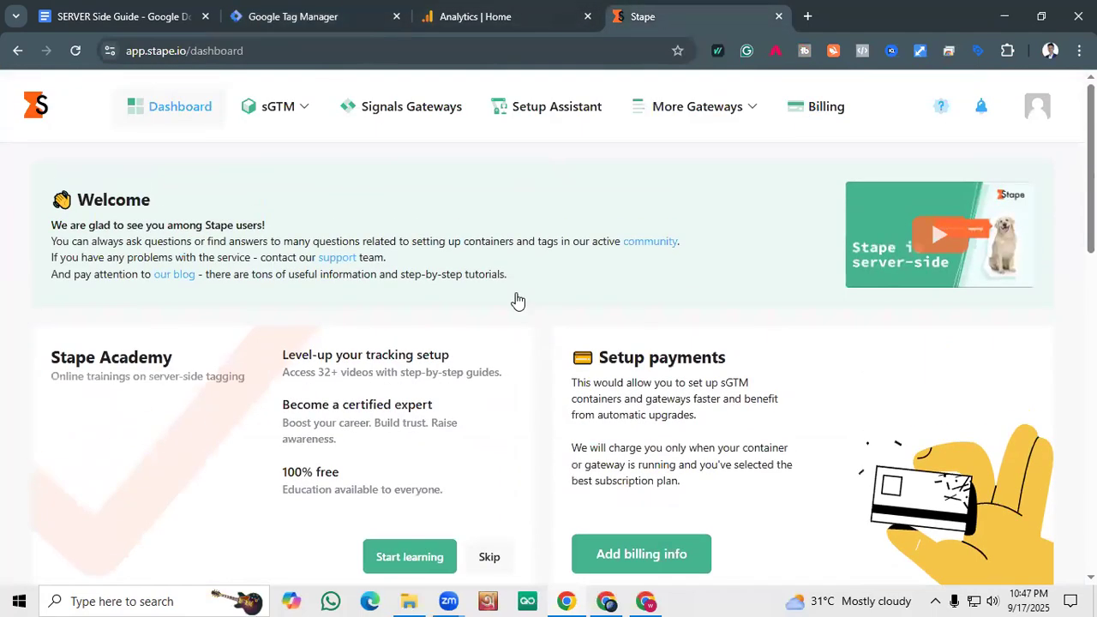
scroll(193, 275, down, 5)
scroll(194, 274, up, 5)
scroll(233, 355, down, 3)
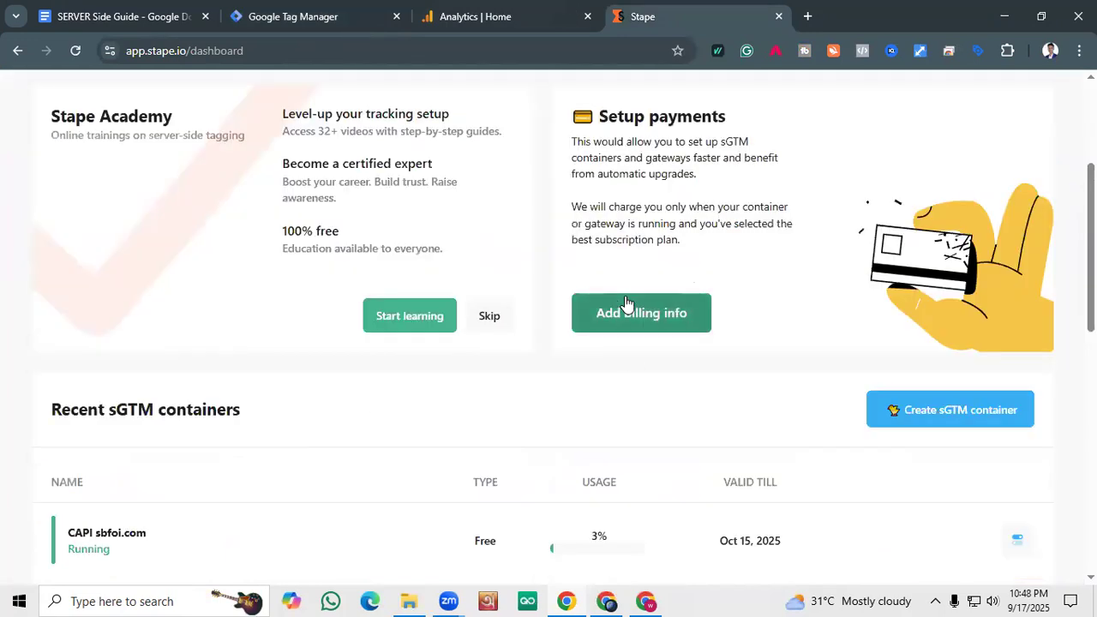
scroll(558, 269, up, 3)
scroll(240, 196, down, 3)
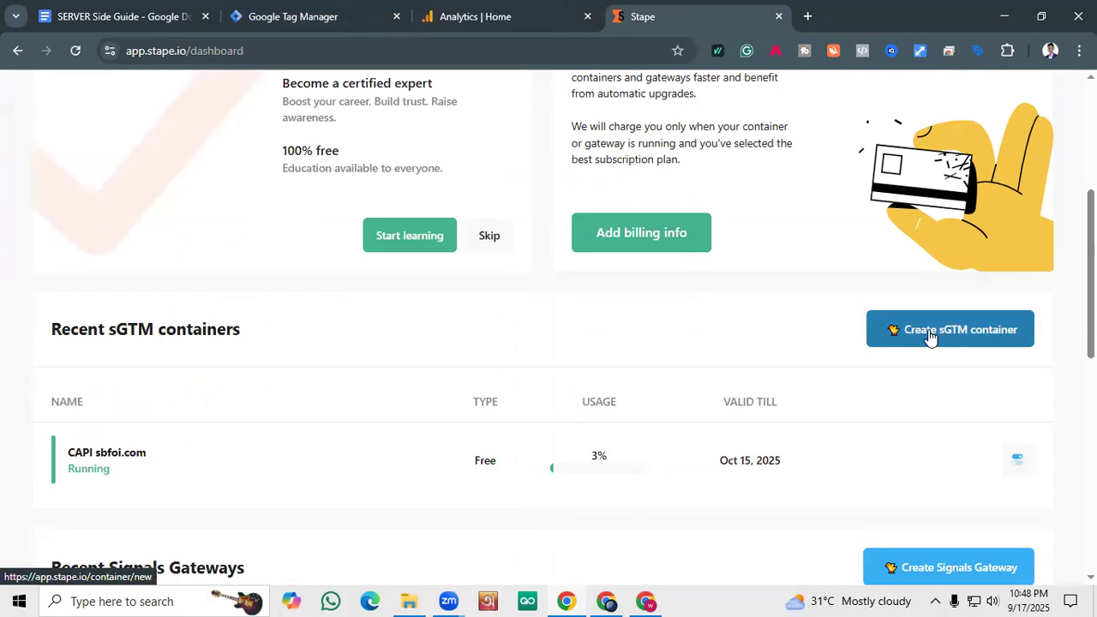
Start a new sGTM container and name it "CAPI for Zenix Solution".
click(957, 336)
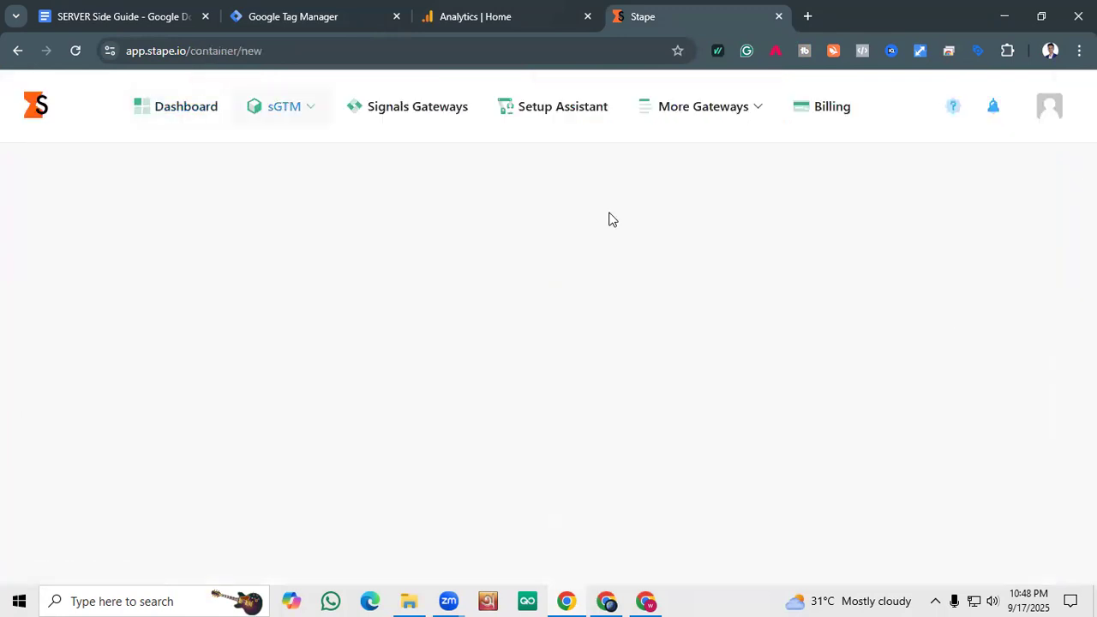
click(690, 280)
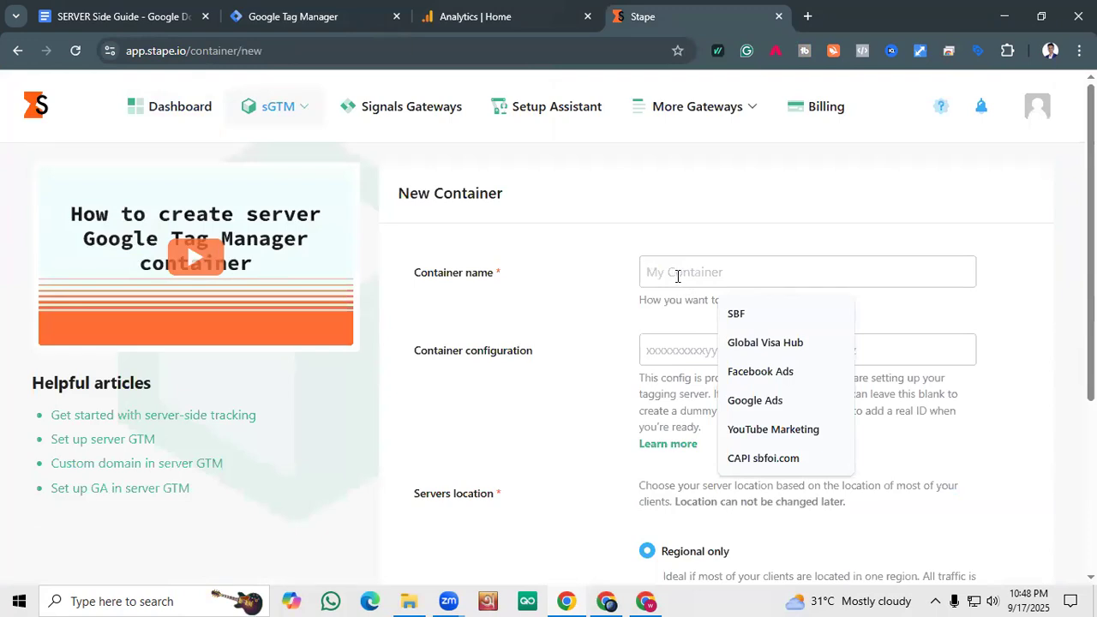
text(CAPI fop)
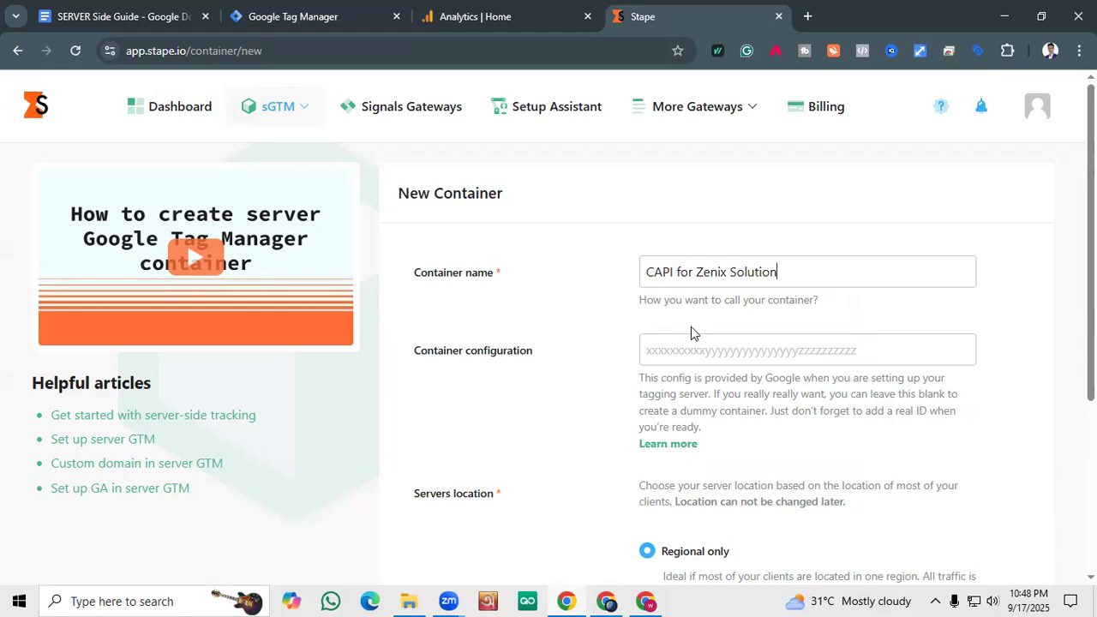
In Google Tag Manager, open the Zenix Server container, choose to manually provision its tagging server, and copy the container config.
click(691, 337)
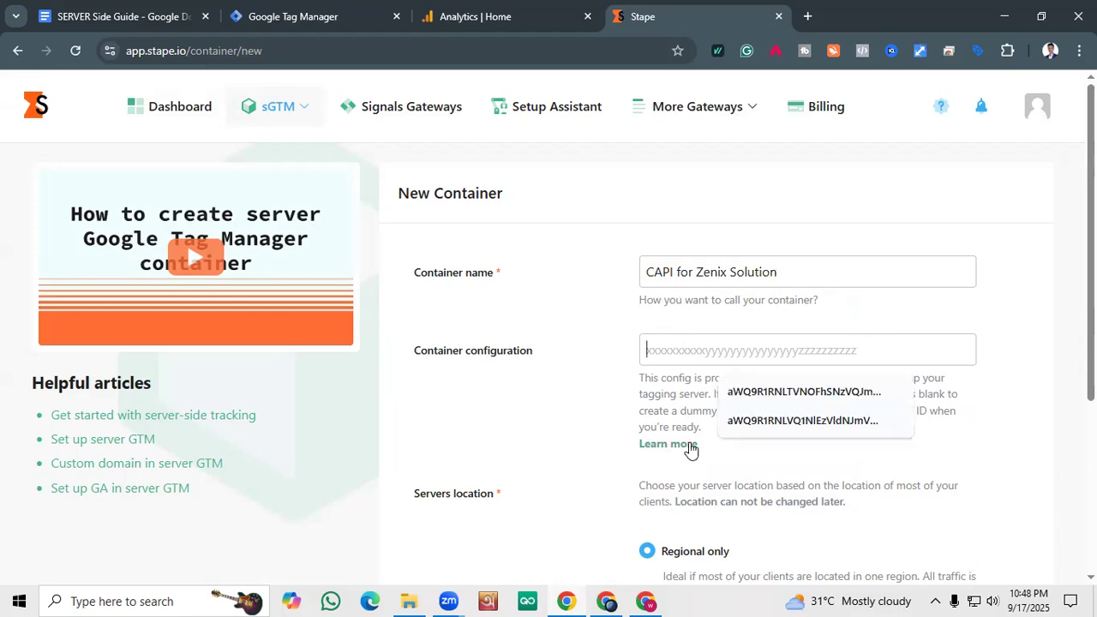
click(287, 14)
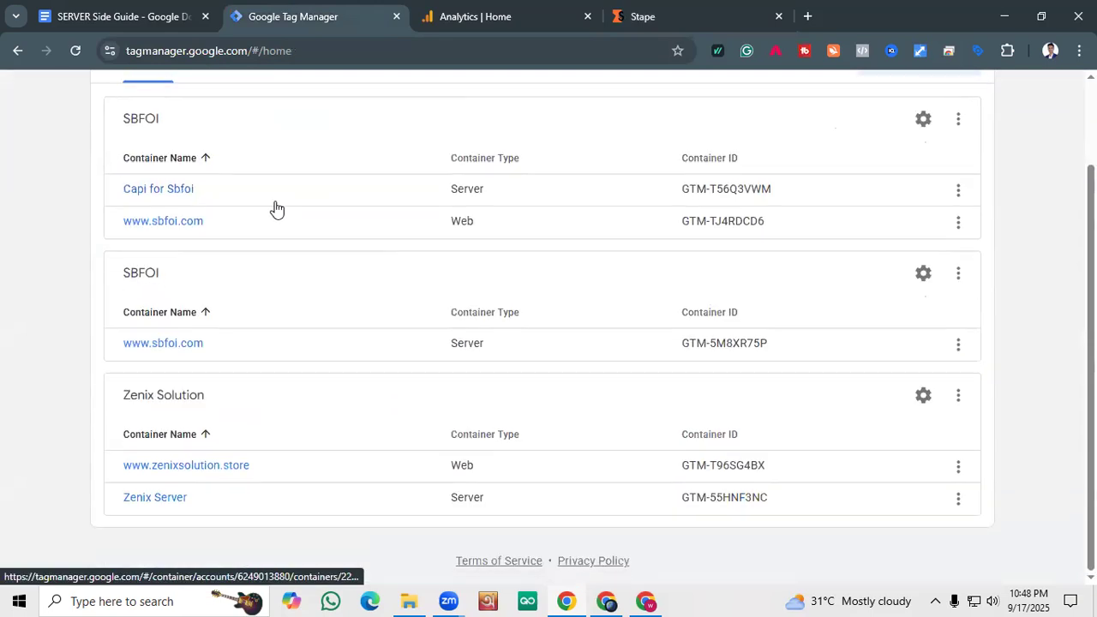
click(155, 501)
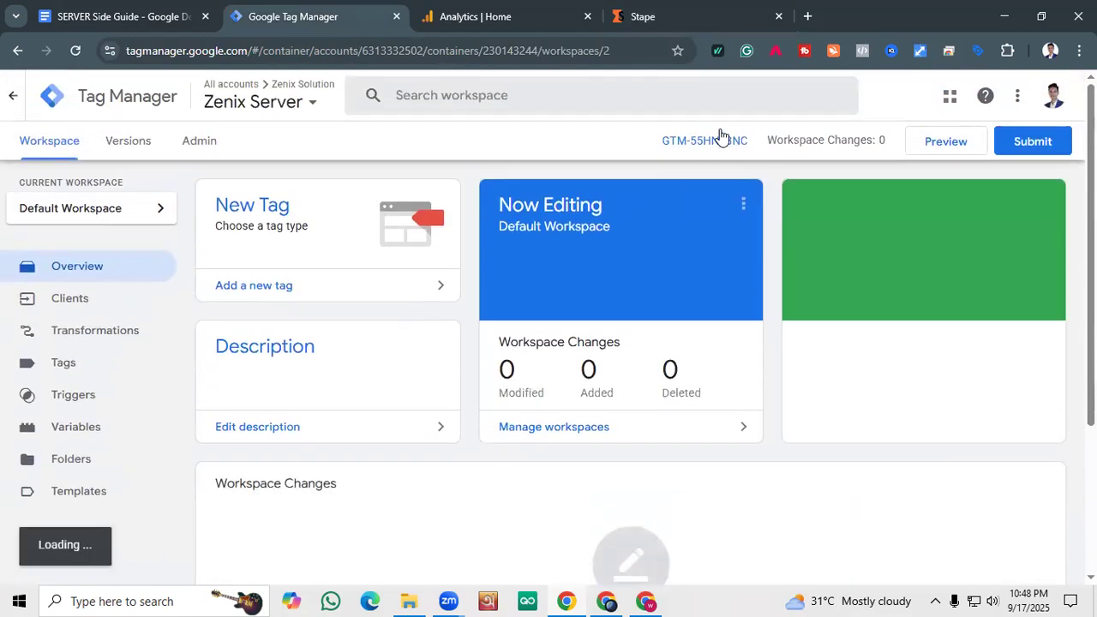
click(710, 142)
click(311, 360)
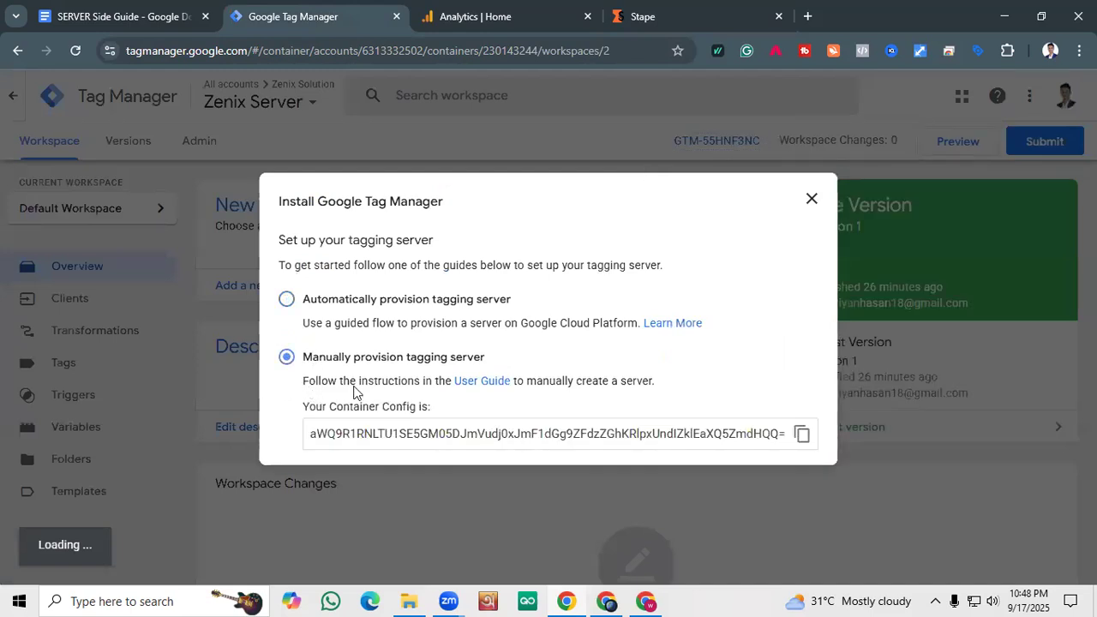
click(801, 435)
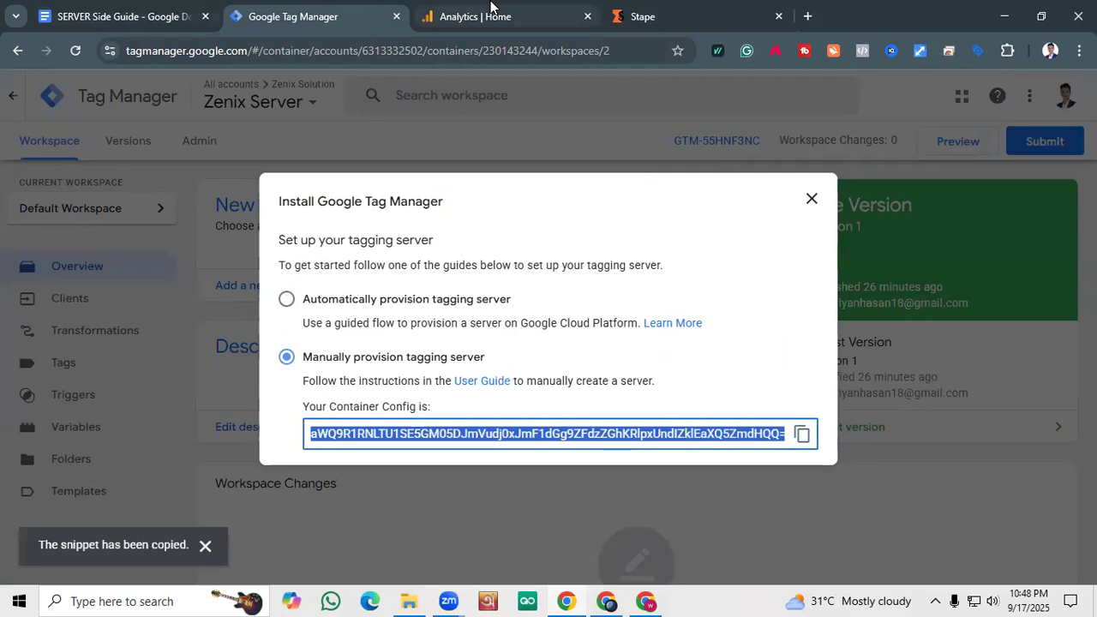
Close and reopen Zenix Server's installation dialog, selecting manual provisioning of the tagging server again.
click(196, 9)
click(293, 8)
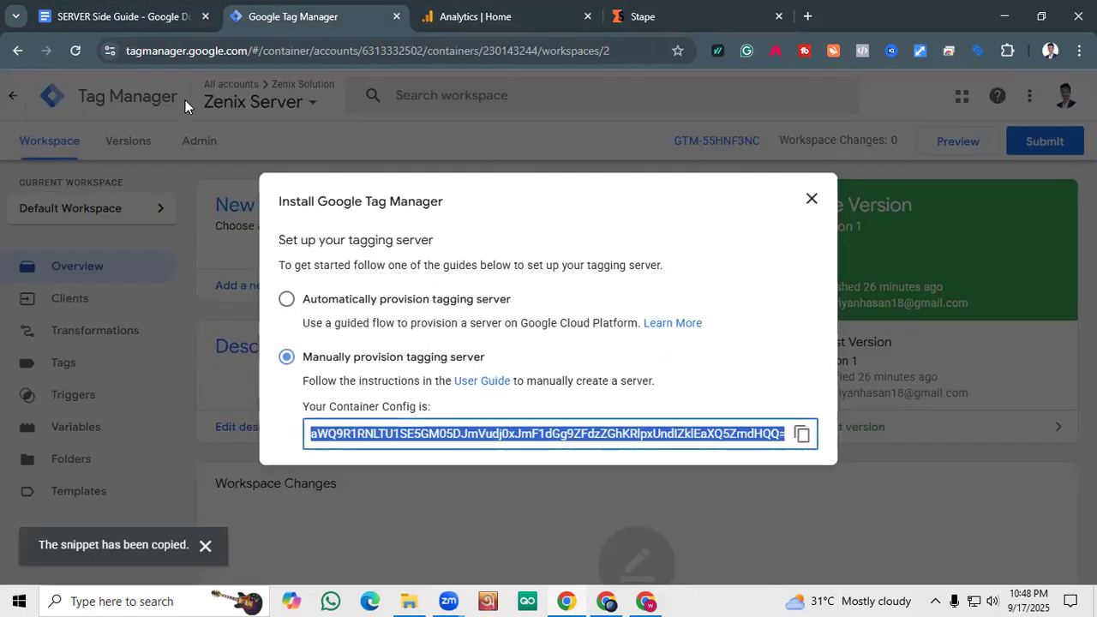
click(811, 199)
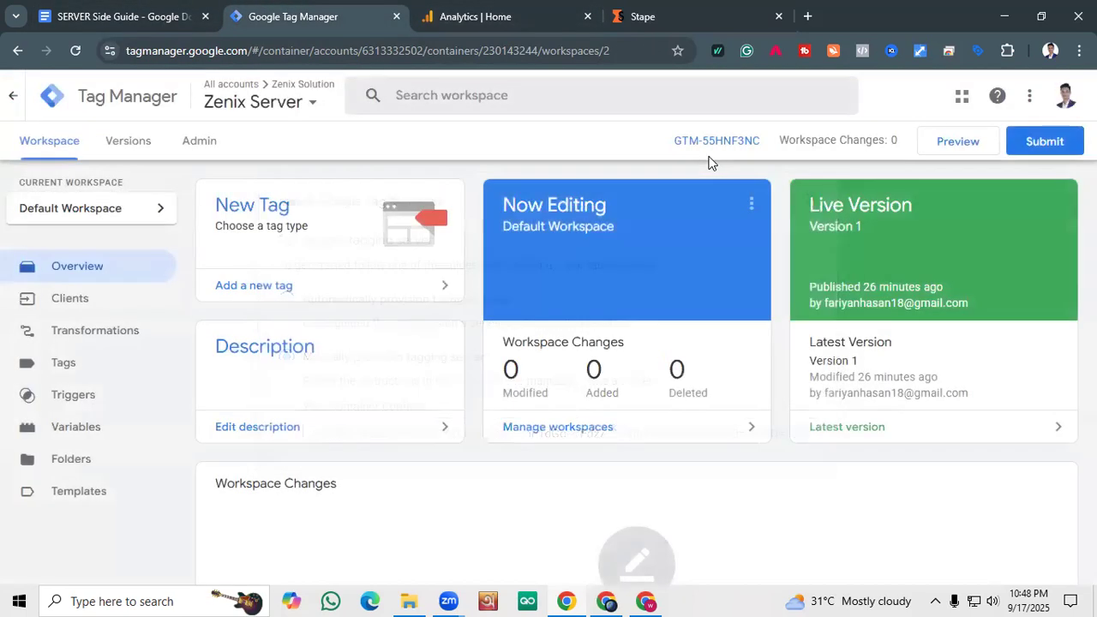
click(708, 144)
click(317, 391)
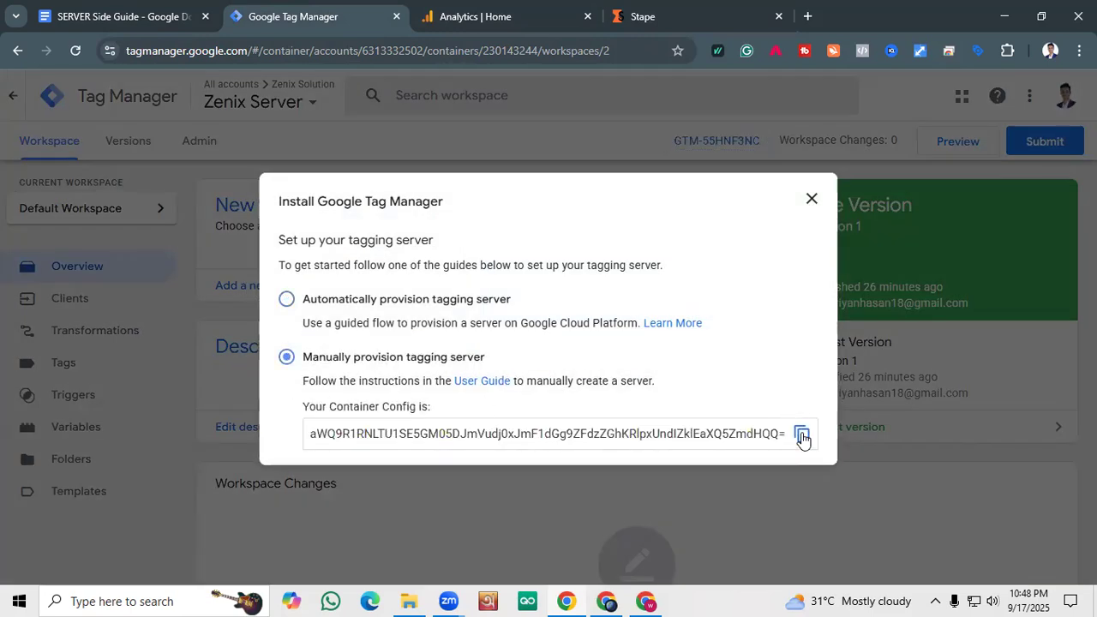
Return to the new Stape container form and paste the copied config into the container configuration.
click(532, 7)
click(641, 16)
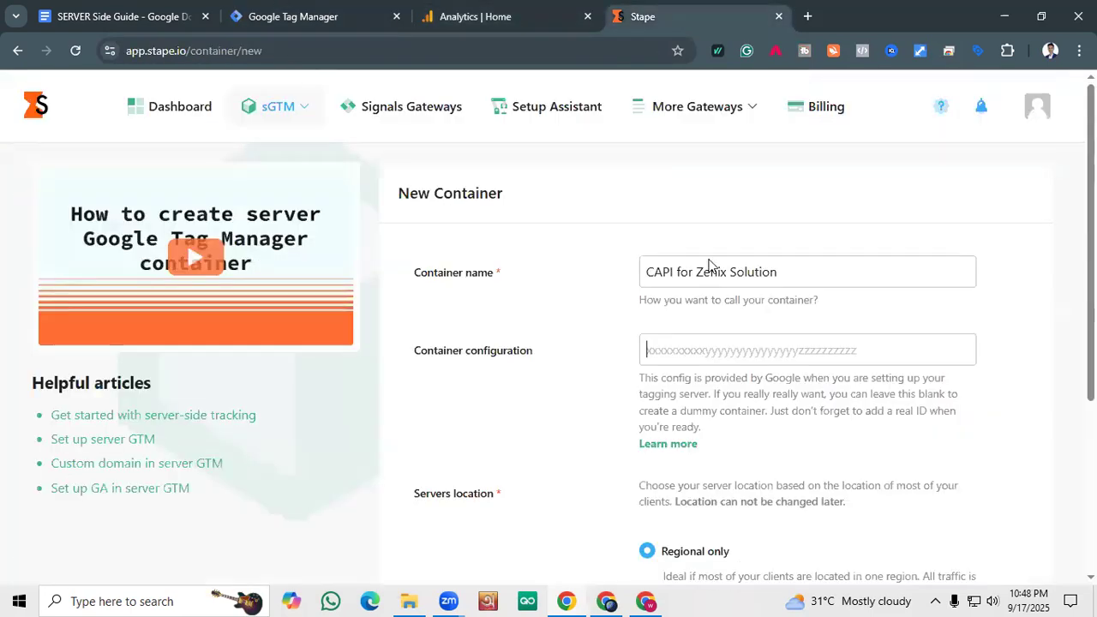
right_click(726, 266)
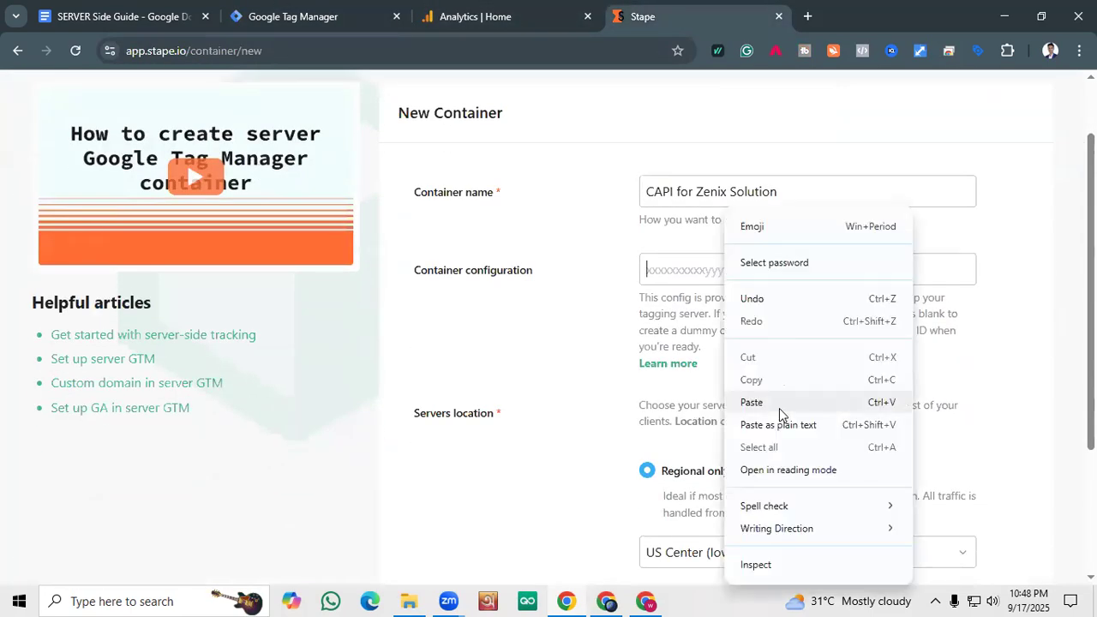
click(779, 408)
Set the container's server location to the regional option AP South (India).
scroll(594, 343, down, 1)
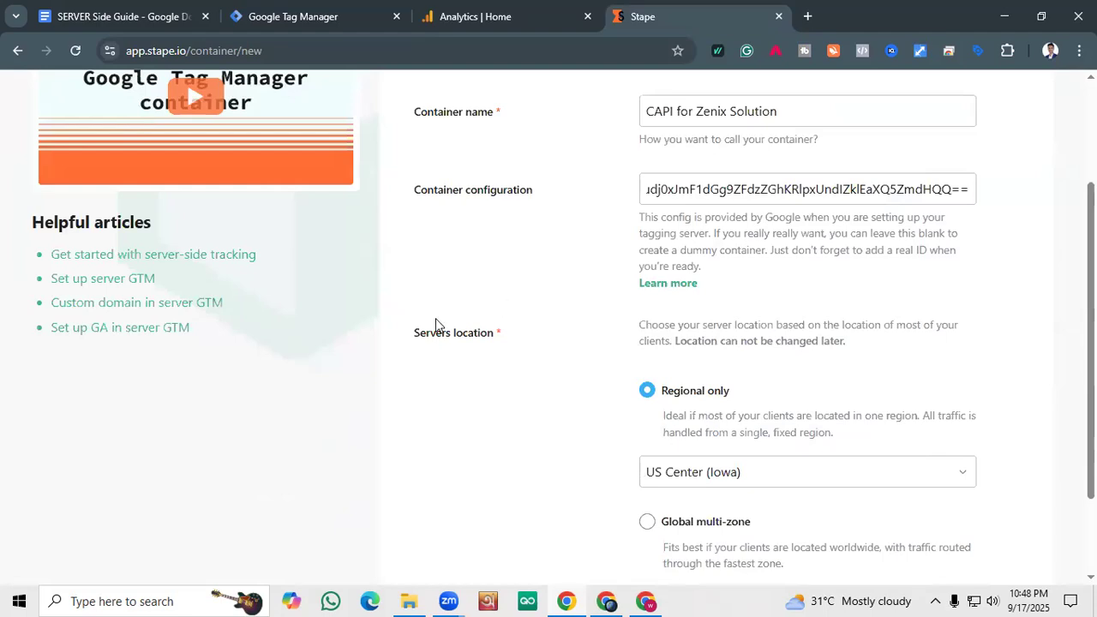
drag(404, 340, 549, 341)
click(550, 335)
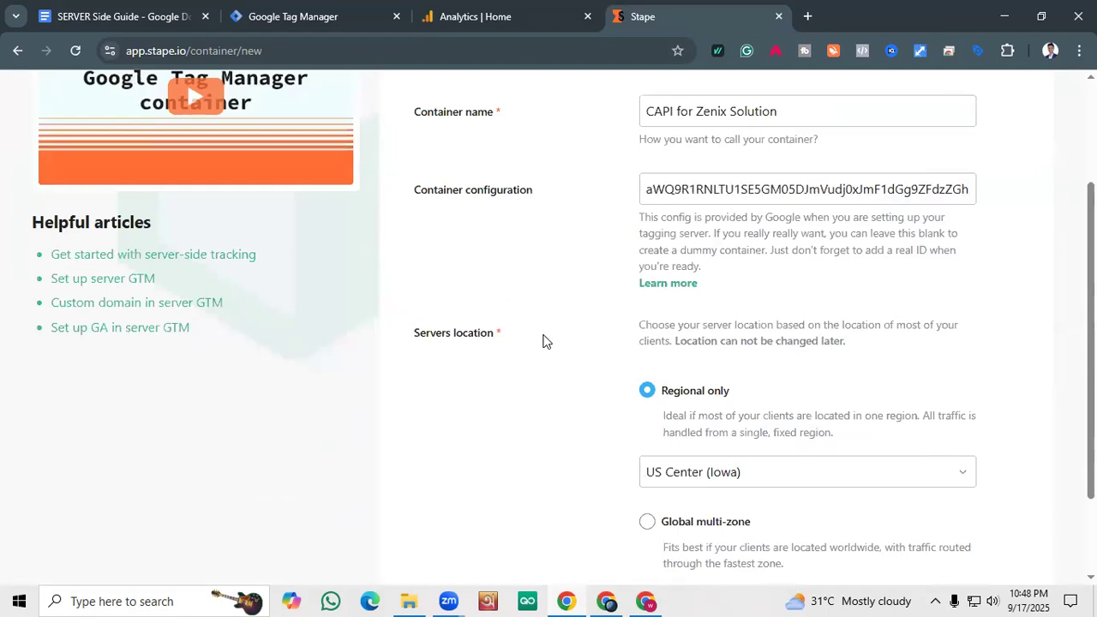
click(739, 478)
scroll(1060, 292, down, 2)
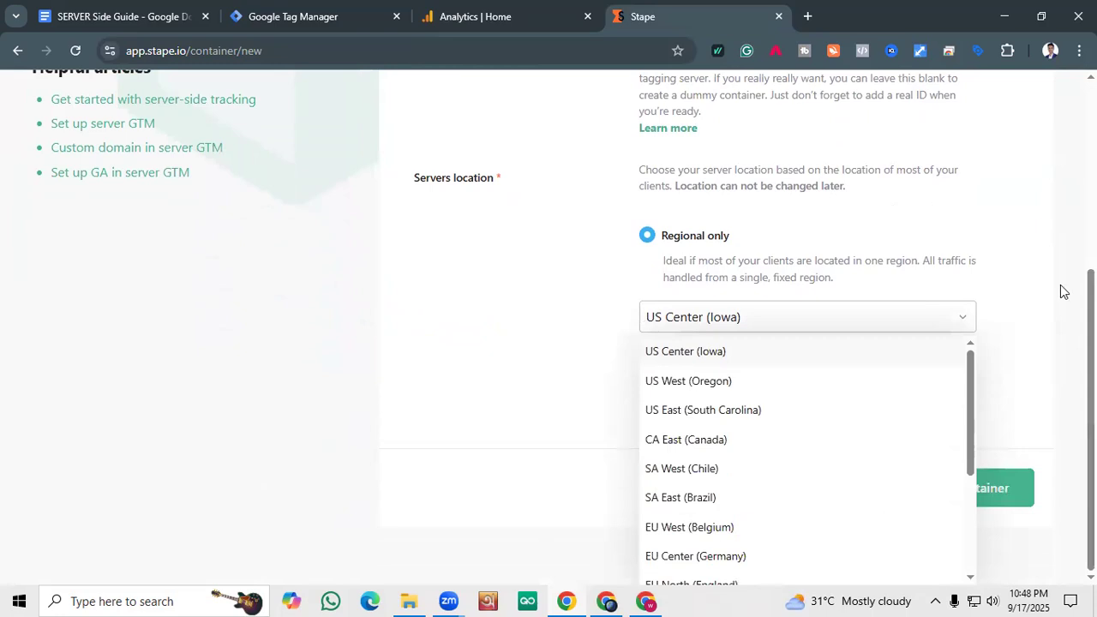
scroll(766, 443, down, 5)
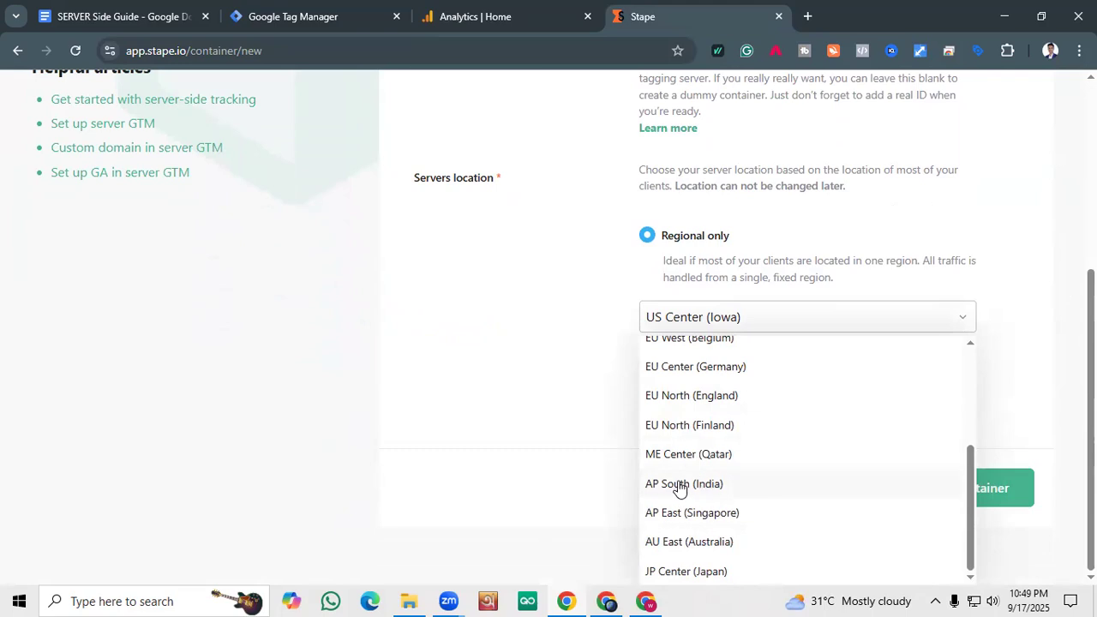
scroll(680, 485, up, 5)
scroll(678, 488, down, 1)
scroll(680, 465, up, 1)
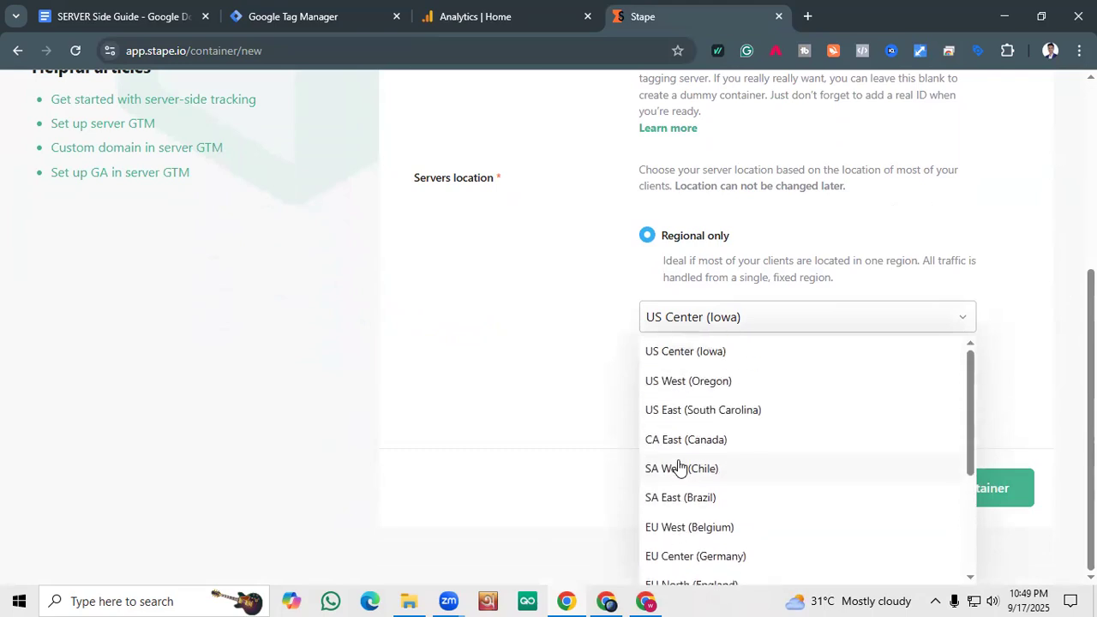
scroll(691, 423, up, 1)
scroll(703, 463, down, 1)
scroll(701, 463, up, 1)
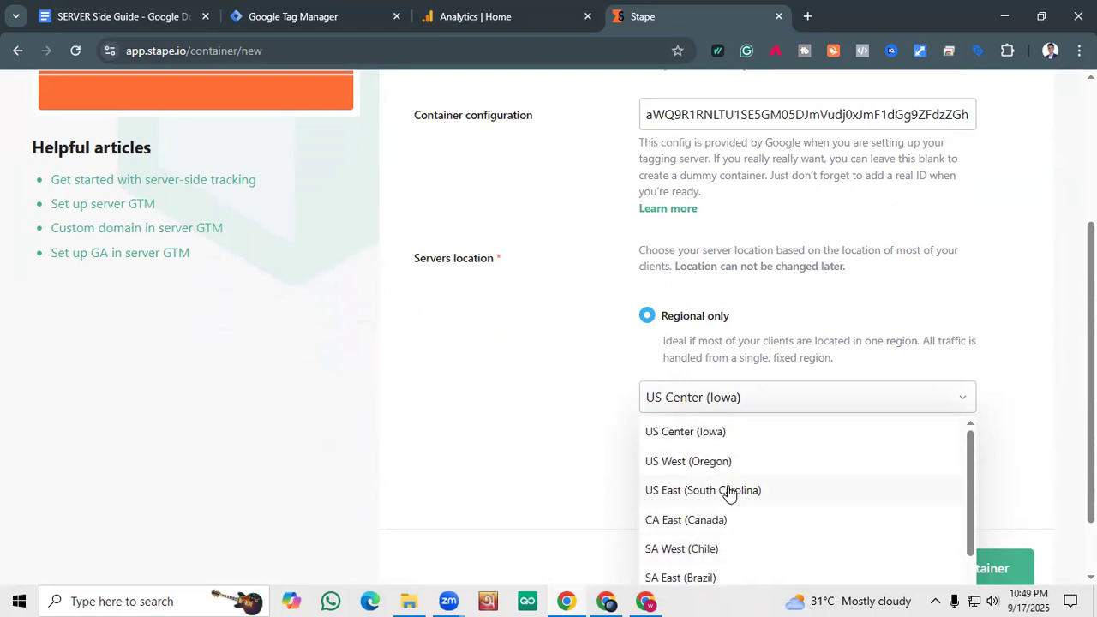
scroll(752, 499, down, 1)
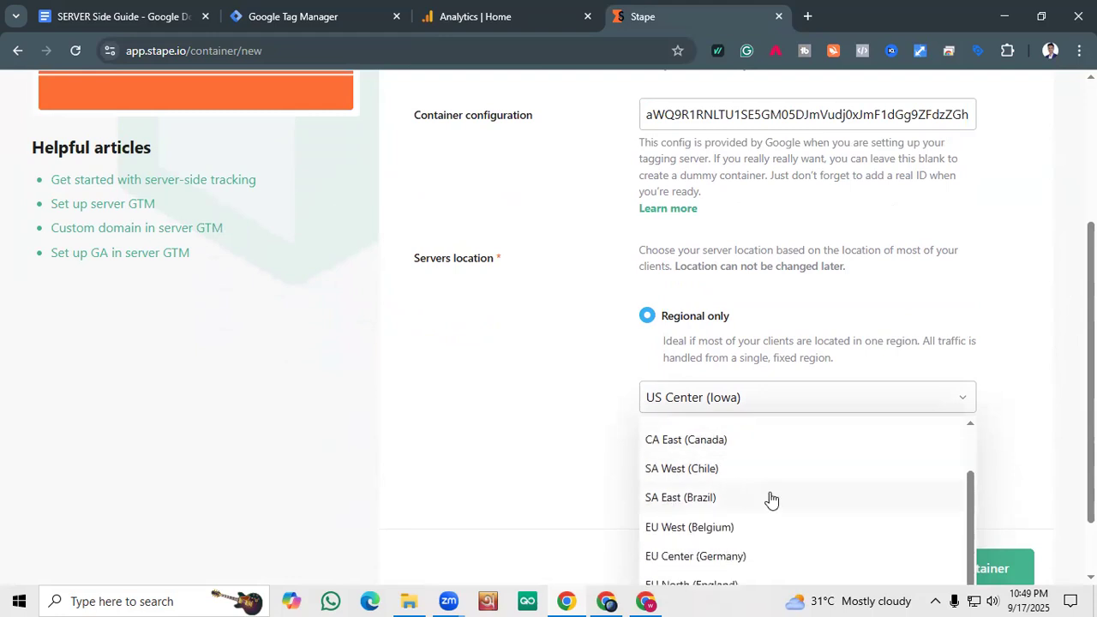
scroll(771, 500, down, 1)
scroll(740, 524, down, 1)
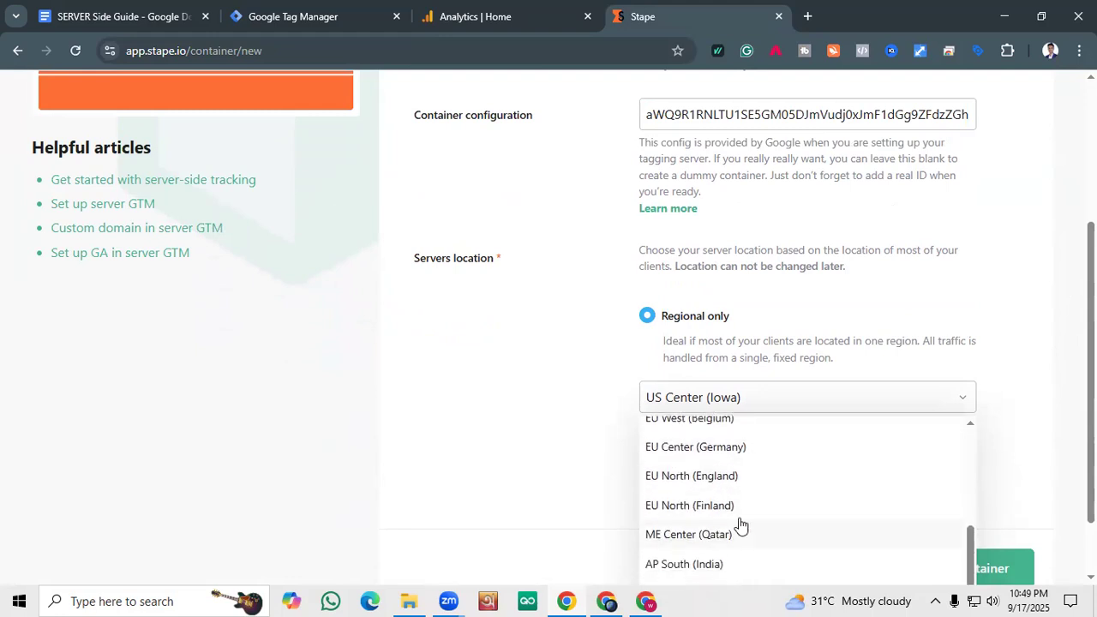
scroll(741, 525, down, 1)
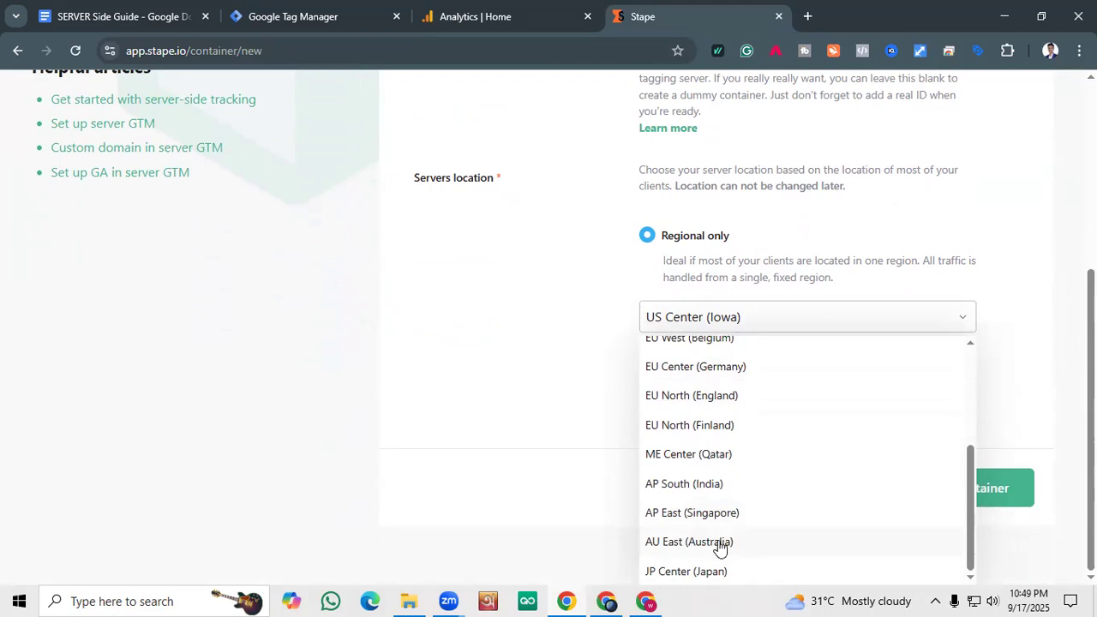
click(689, 485)
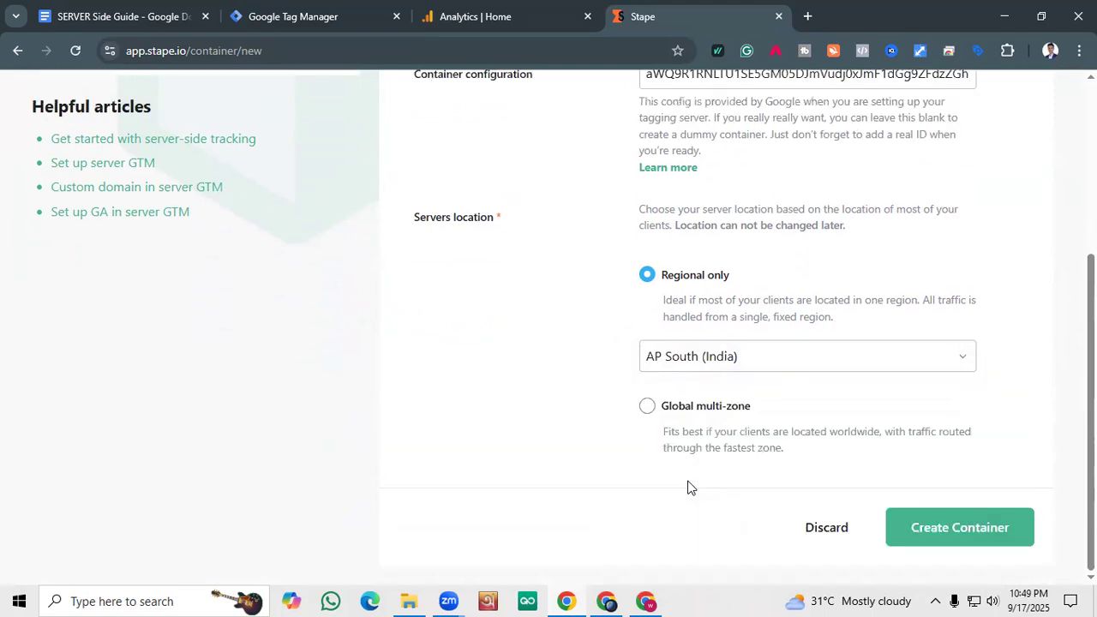
Create the container and continue with the Free monthly plan.
scroll(824, 405, up, 1)
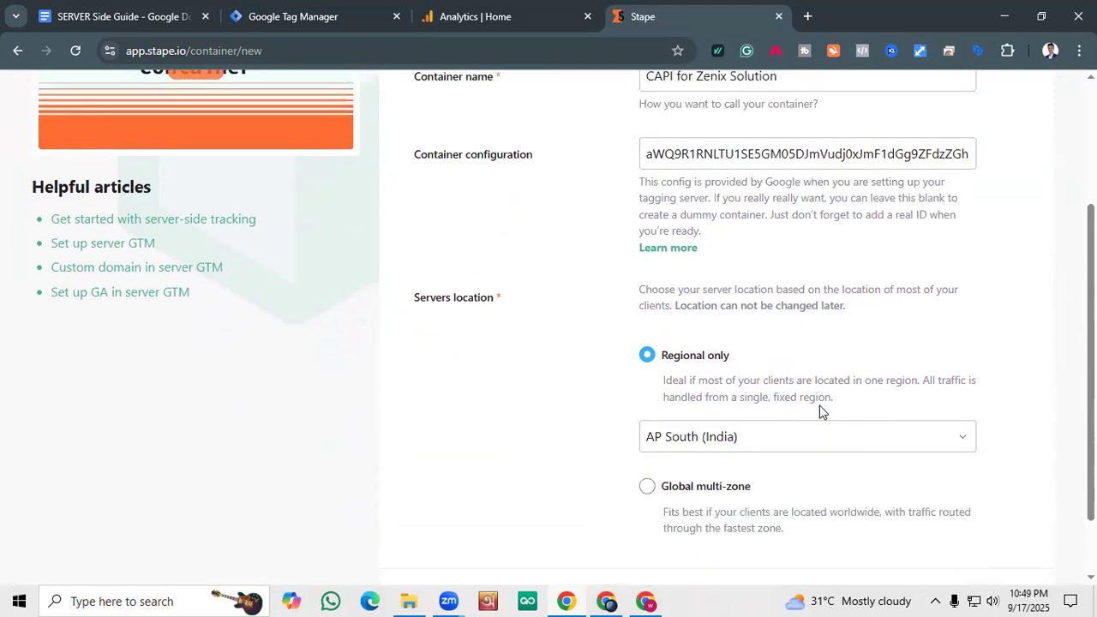
scroll(820, 406, down, 1)
click(908, 526)
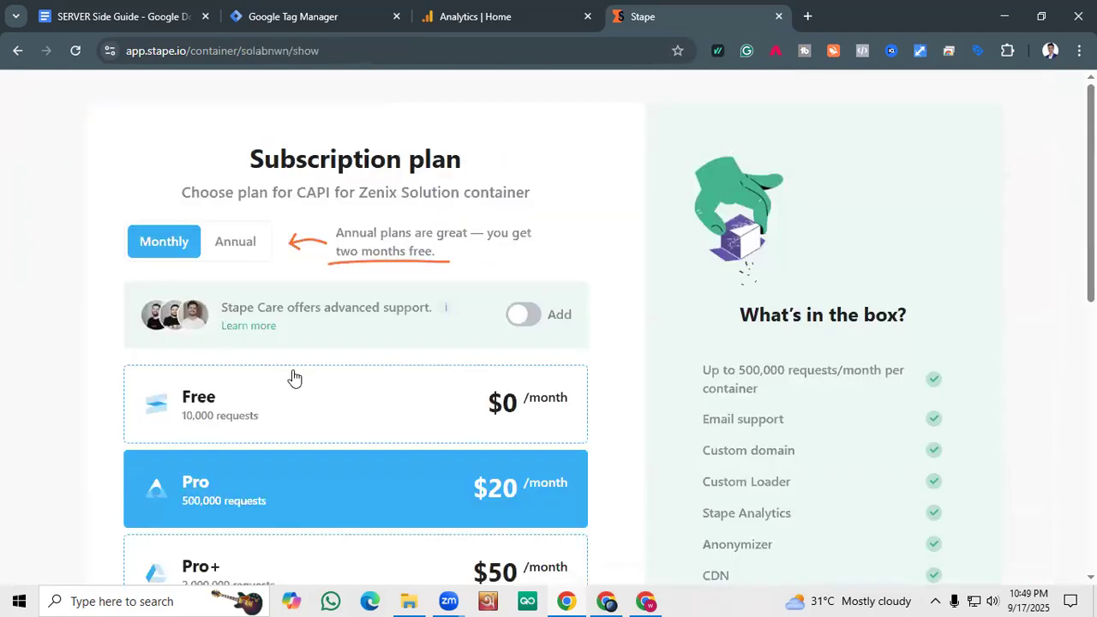
click(294, 377)
scroll(257, 394, down, 7)
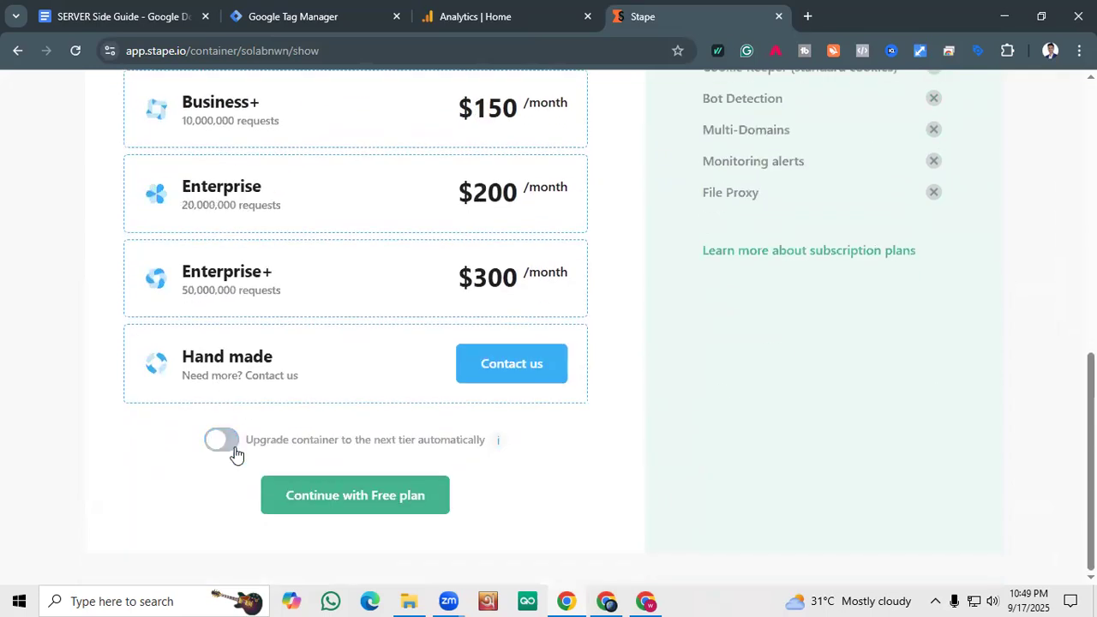
click(334, 505)
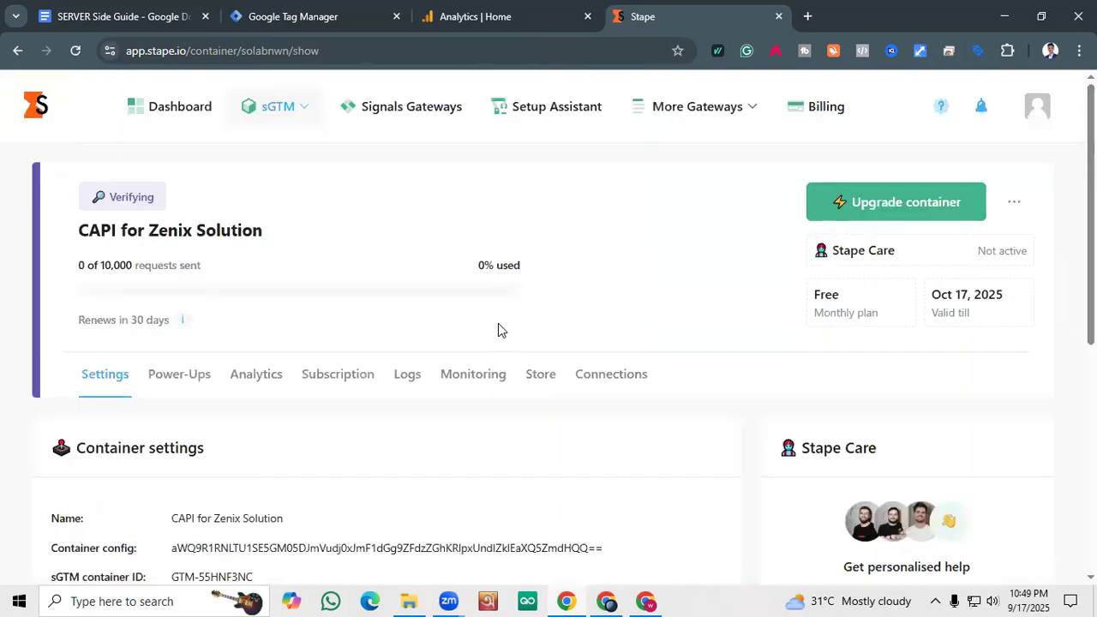
Review the new container's settings, from its name down to its server location.
scroll(502, 330, down, 2)
drag(296, 503, 58, 349)
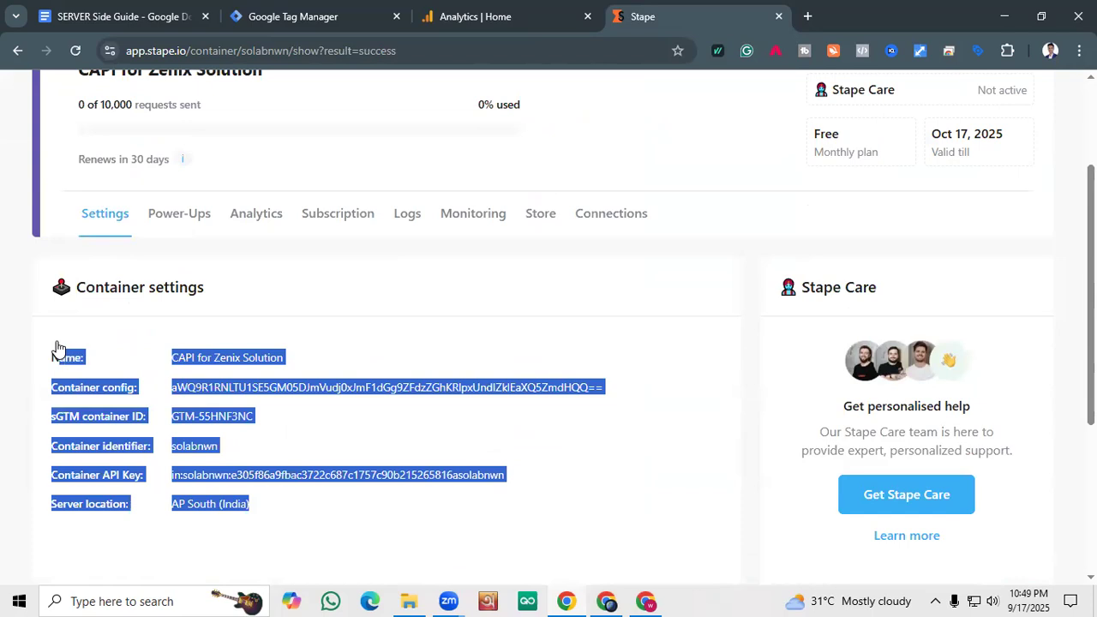
click(299, 414)
Close the tagging server installation dialog in Google Tag Manager, then return to Stape.
click(310, 10)
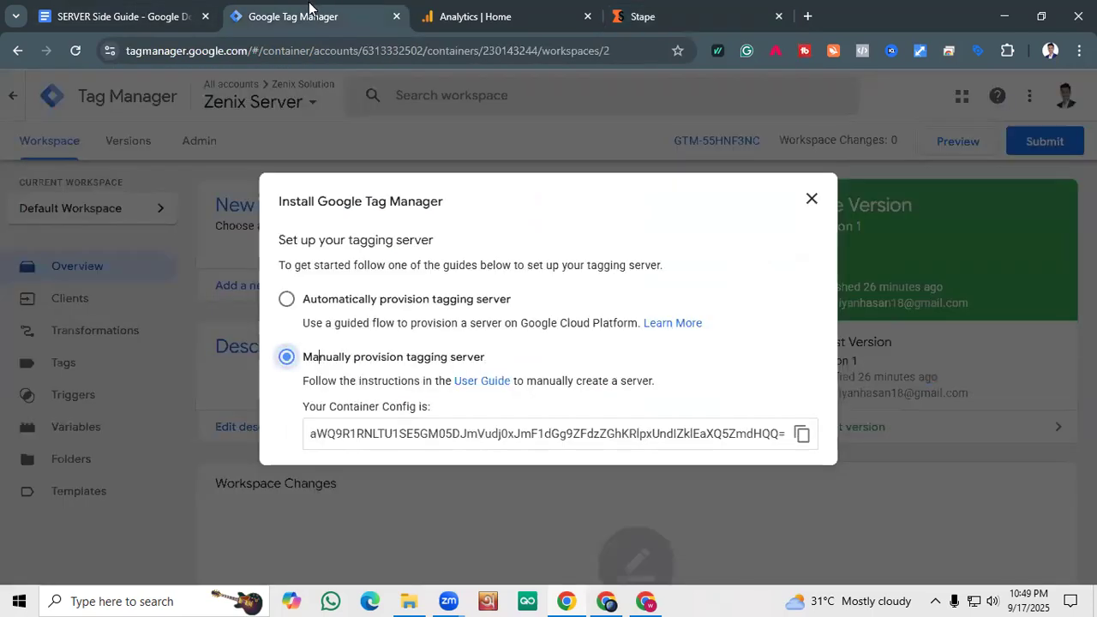
click(812, 199)
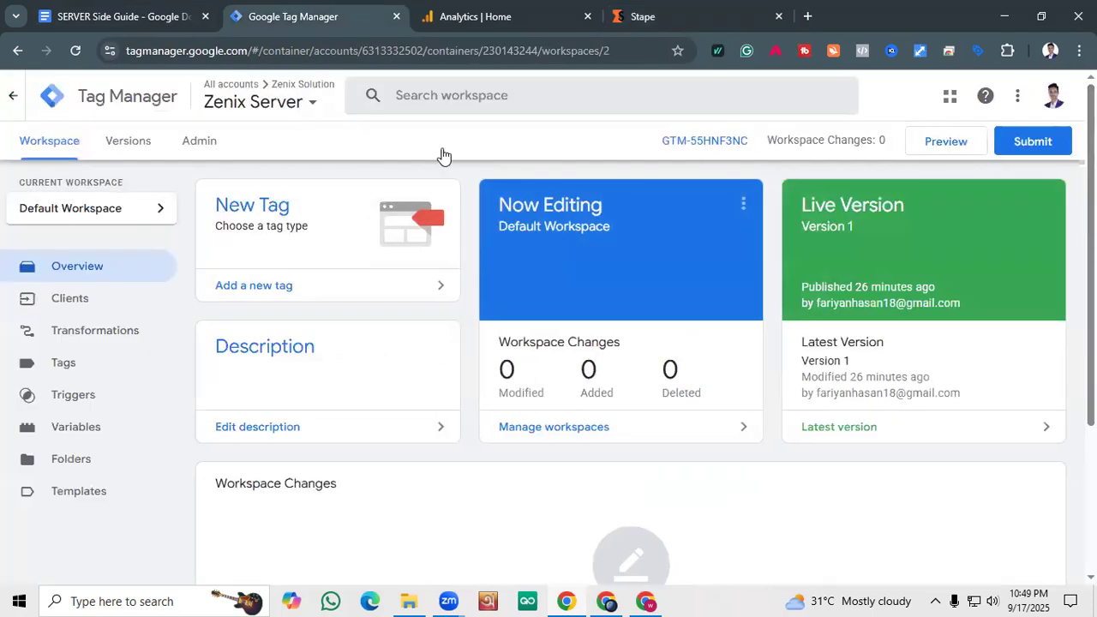
click(696, 10)
Examine the container overview and the default tagging server URL under Domains.
scroll(881, 397, up, 2)
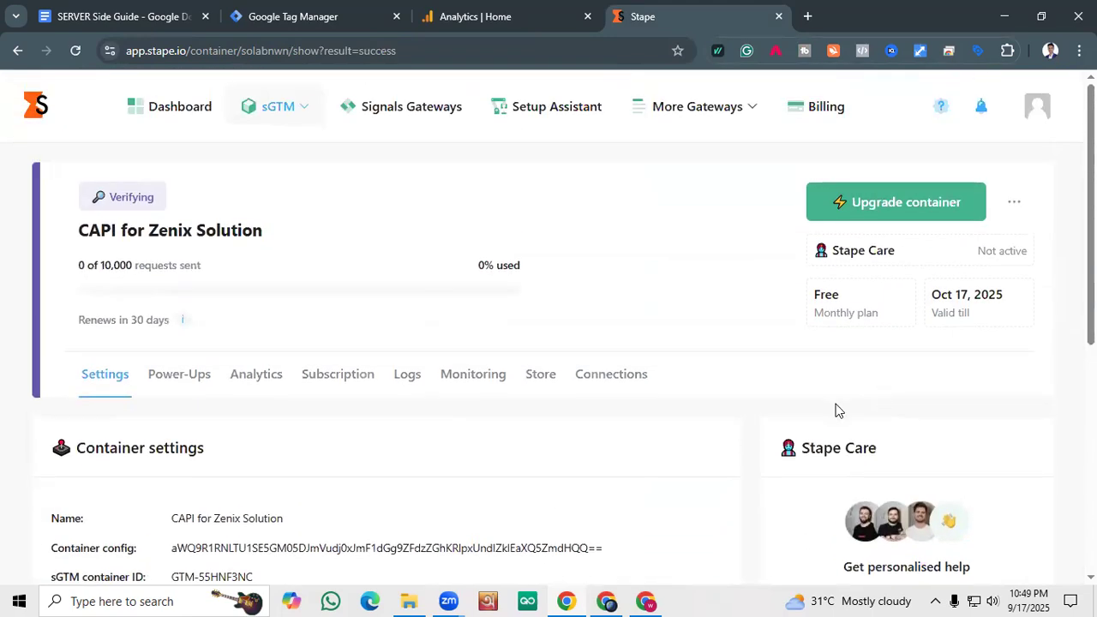
scroll(839, 411, down, 2)
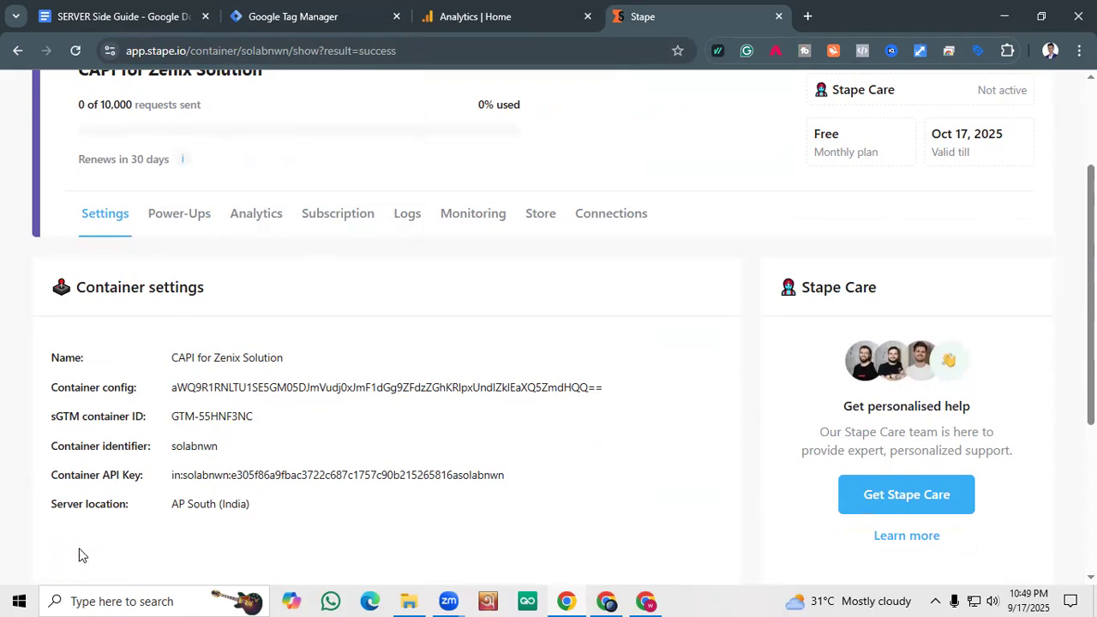
scroll(333, 473, down, 3)
drag(76, 443, 421, 449)
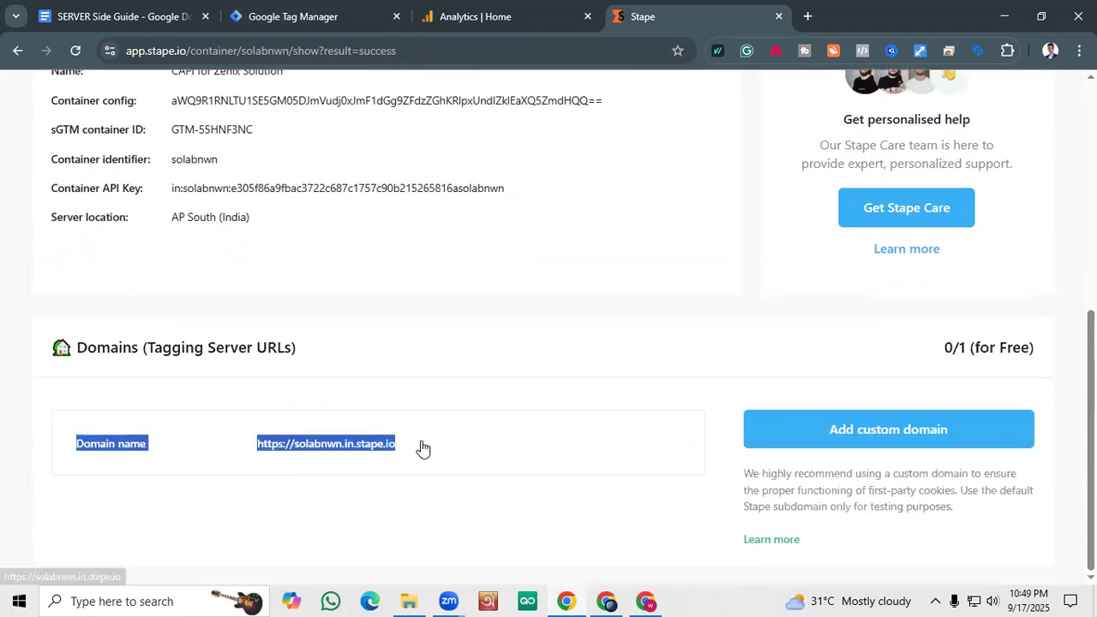
Switch to the SERVER Side Guide document and check the variable tasks listed under Step - 03.
click(120, 16)
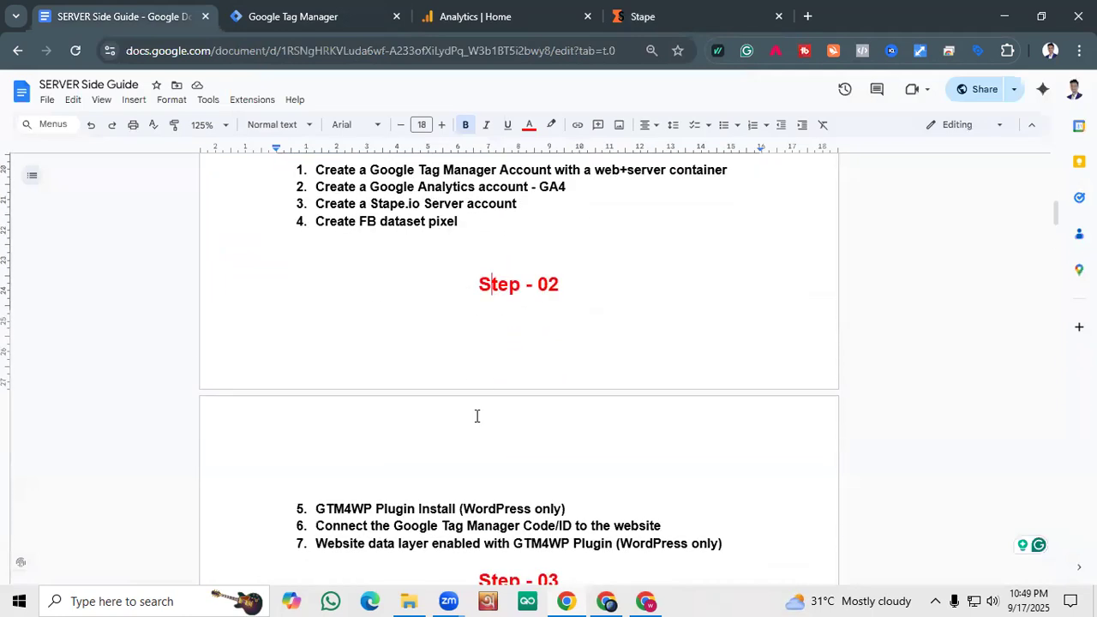
scroll(477, 416, down, 1)
scroll(360, 480, down, 2)
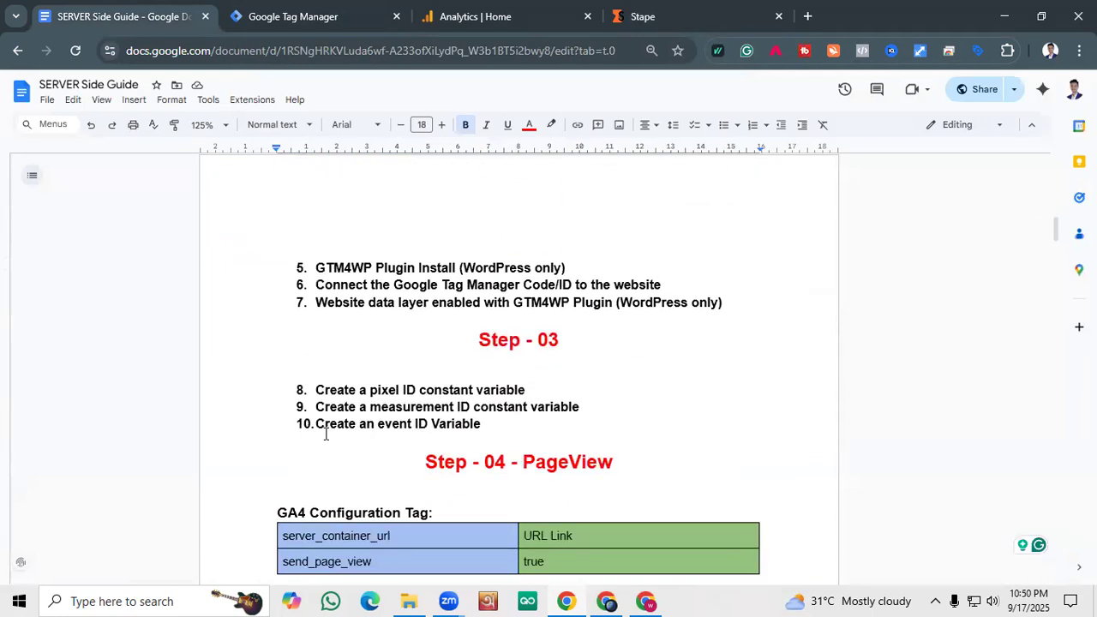
drag(531, 392, 315, 390)
click(351, 407)
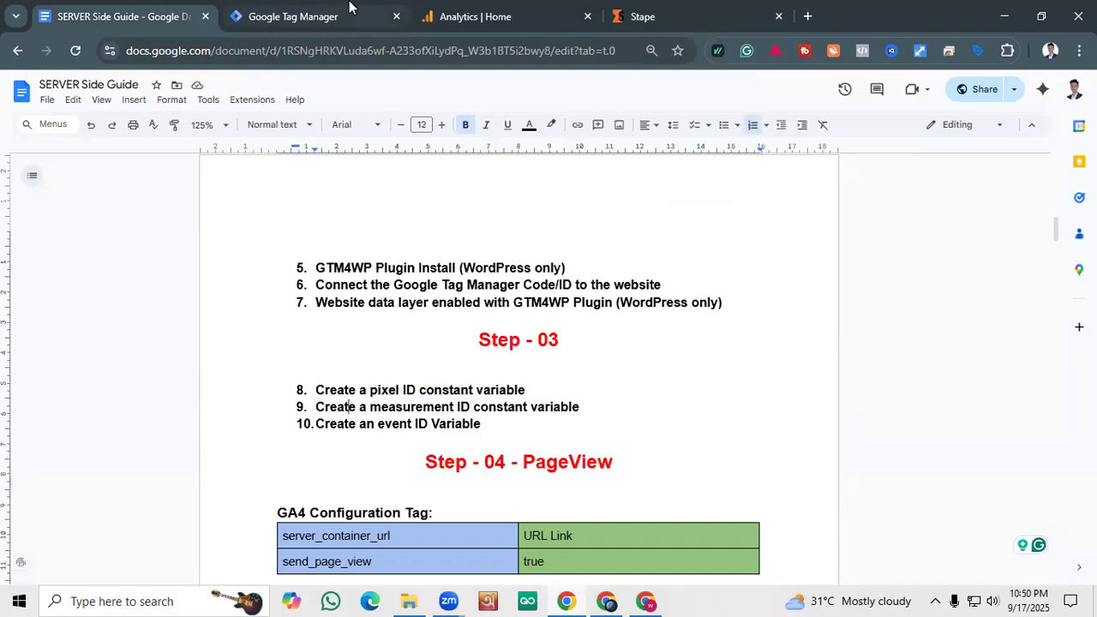
Return to Stape and highlight the container's default tagging server URL.
click(670, 15)
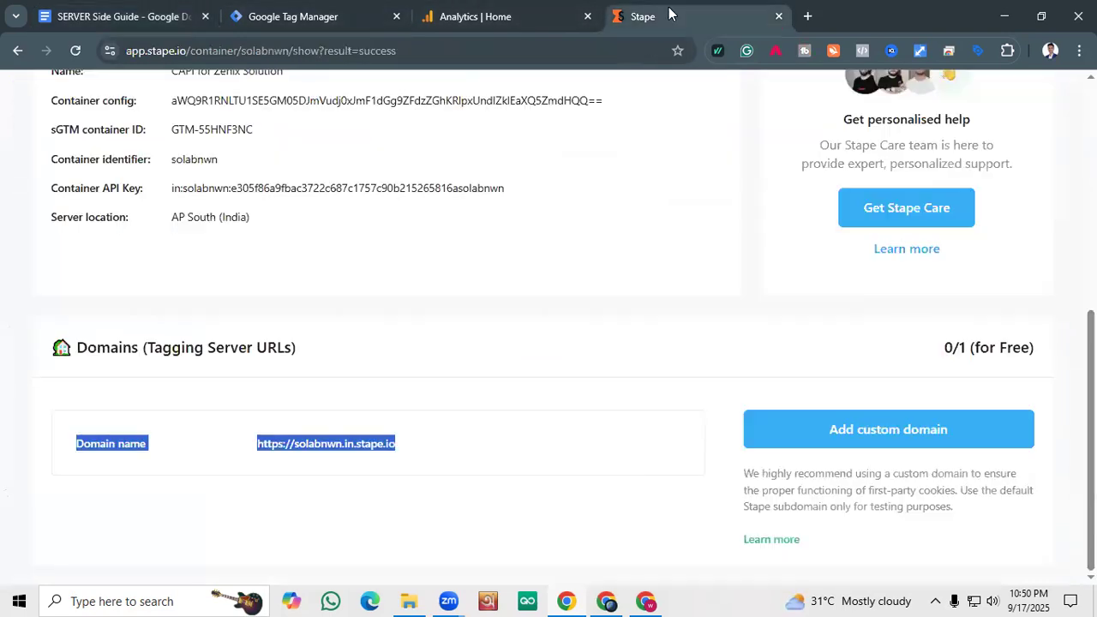
click(242, 449)
drag(257, 447, 409, 448)
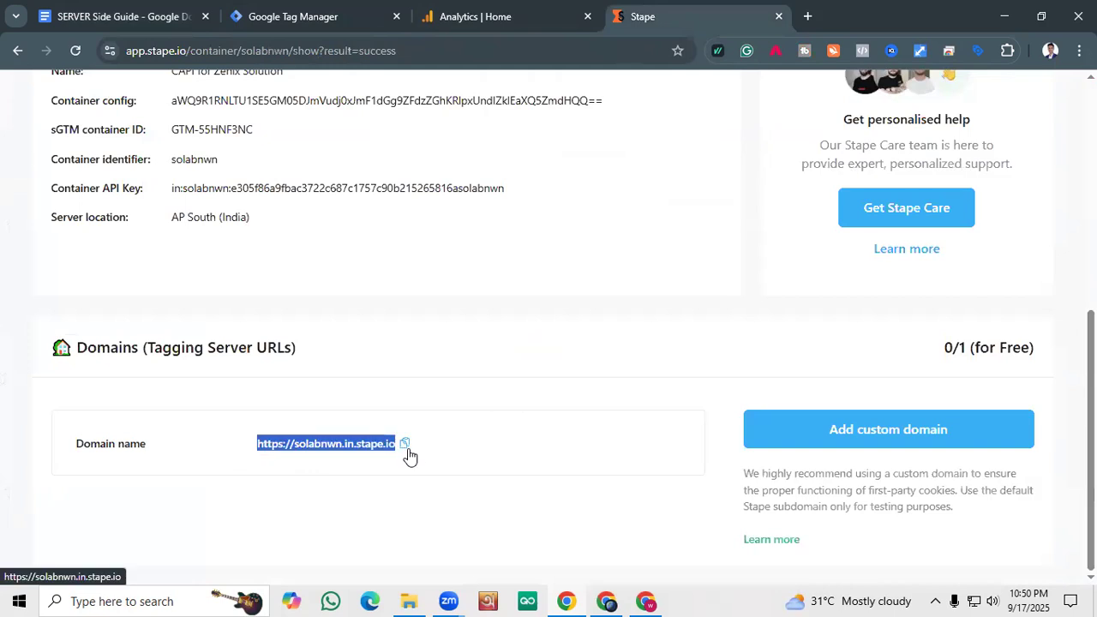
Go back to the SERVER Side Guide and review its setup tasks from Step - 01 through Step - 04.
click(171, 8)
drag(316, 390, 535, 392)
click(535, 391)
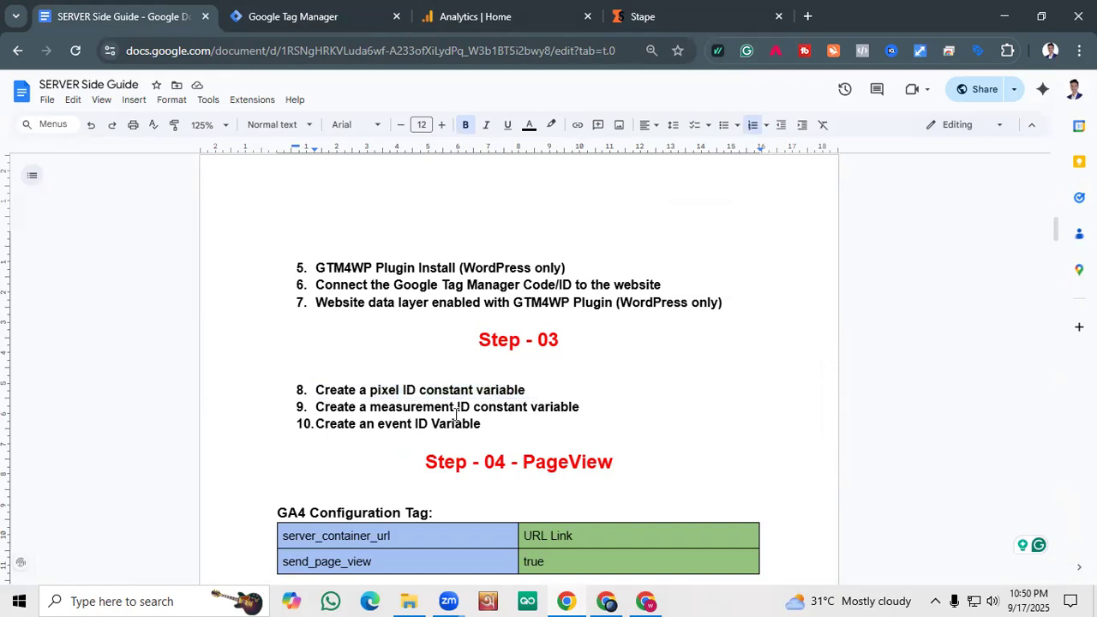
scroll(455, 415, up, 2)
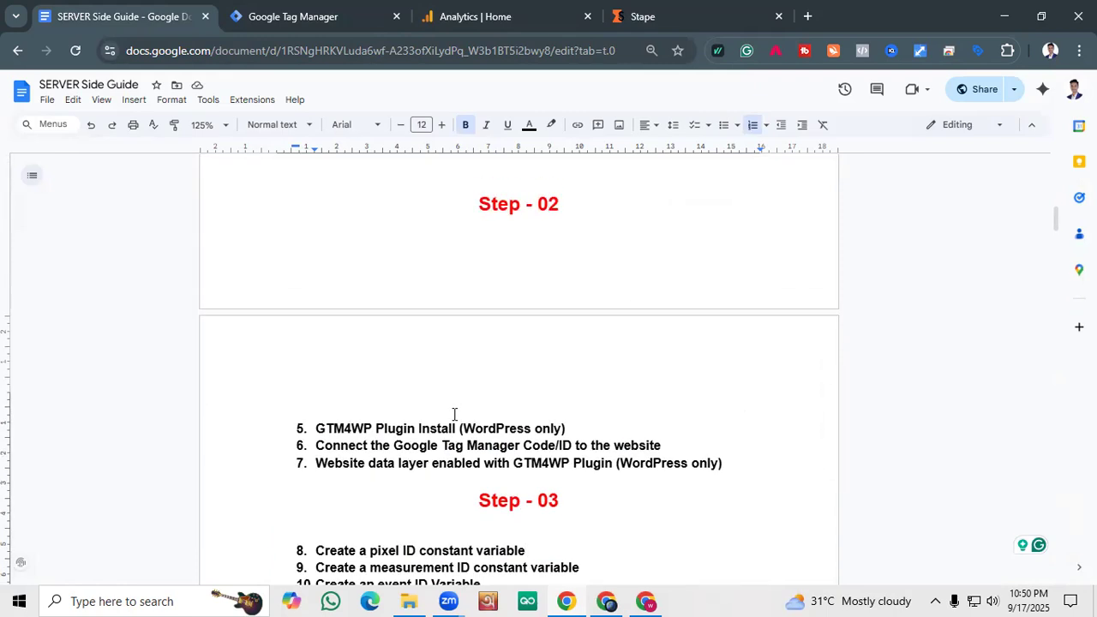
scroll(454, 415, down, 1)
drag(315, 470, 525, 490)
drag(496, 503, 304, 458)
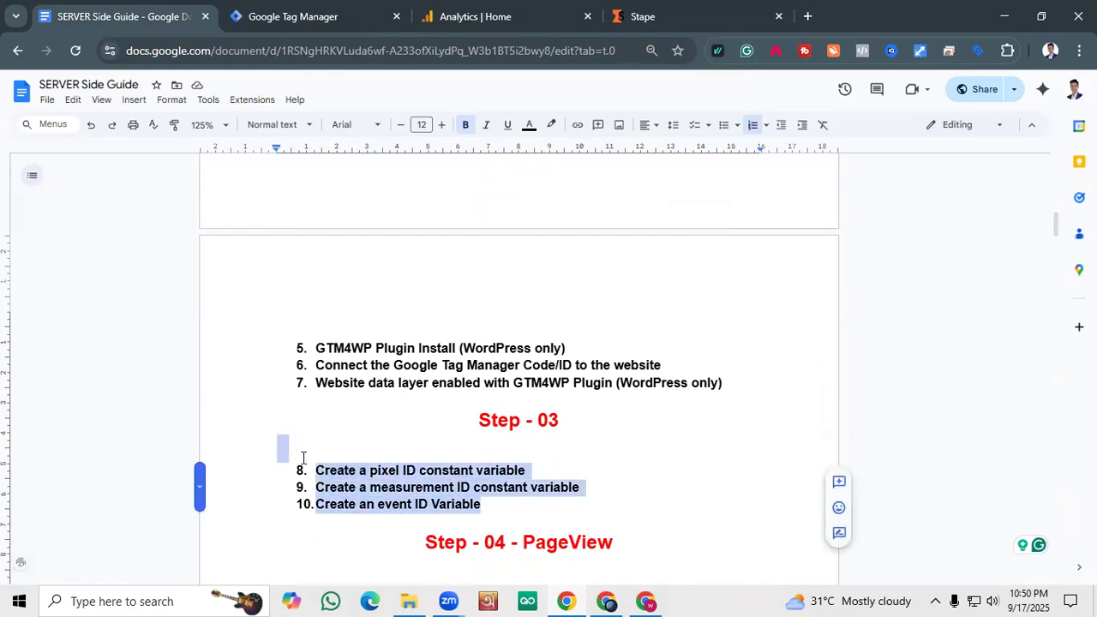
click(396, 477)
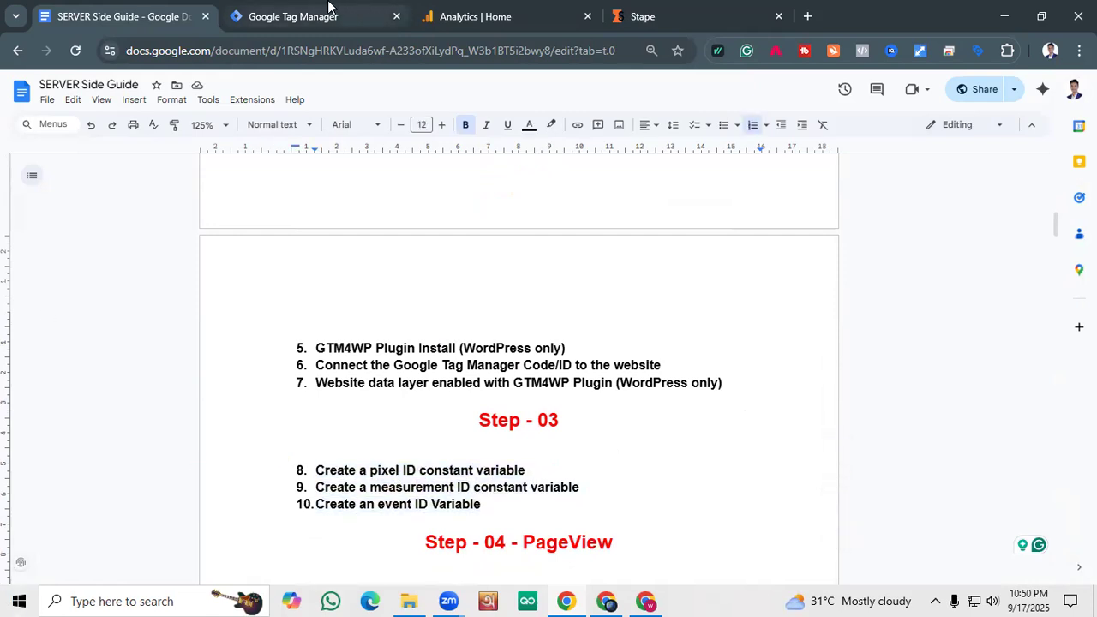
scroll(384, 296, down, 1)
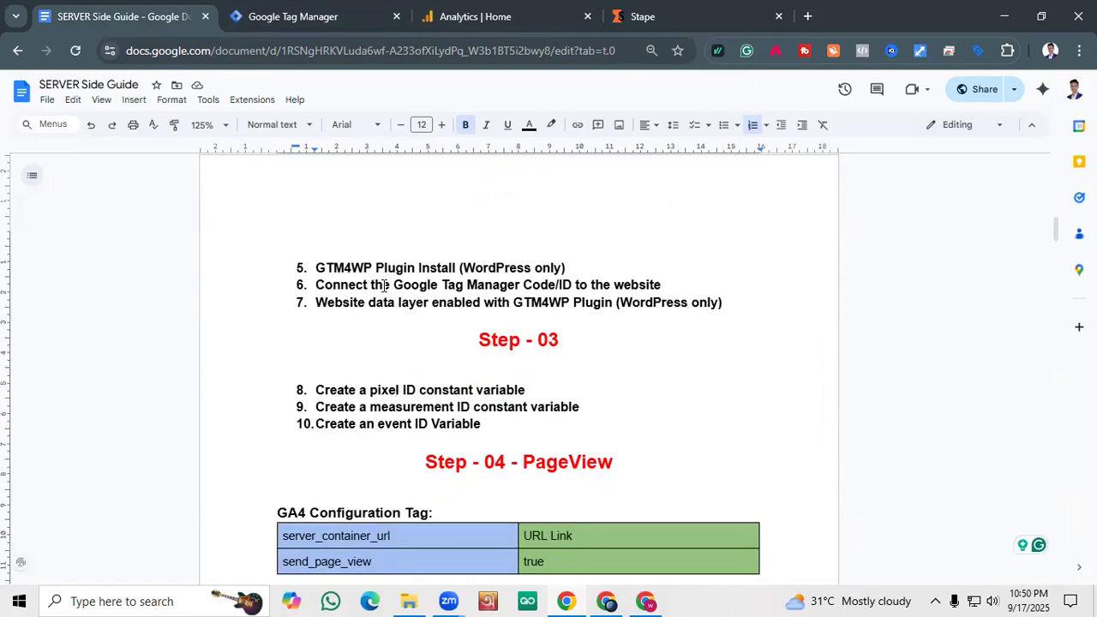
scroll(384, 318, down, 1)
scroll(384, 318, up, 1)
scroll(387, 317, up, 3)
scroll(387, 316, down, 5)
scroll(386, 320, up, 4)
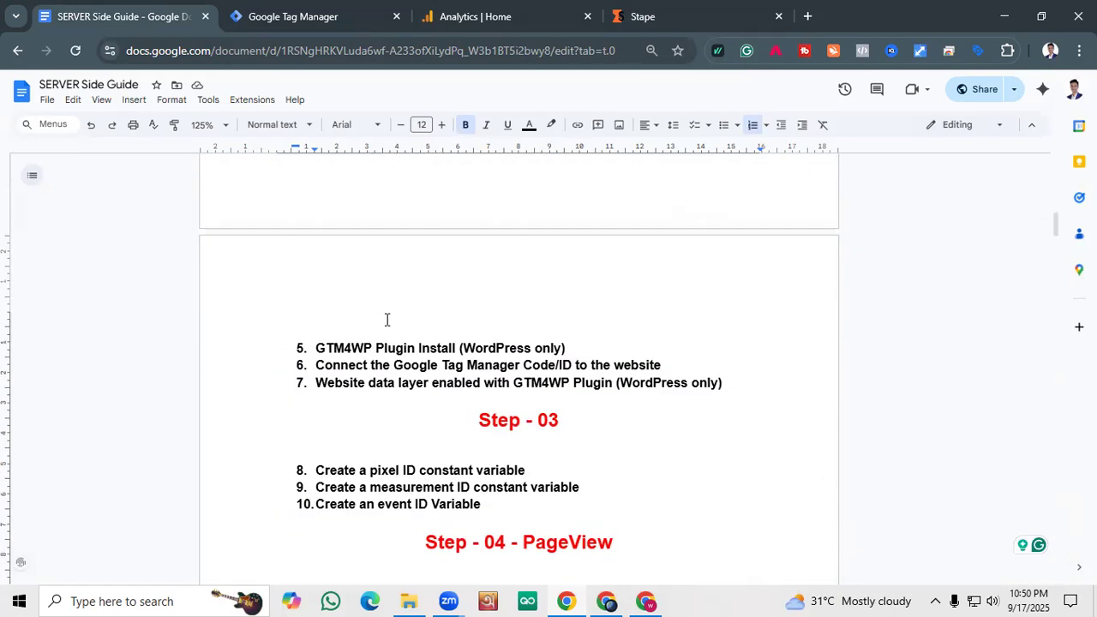
scroll(387, 320, up, 3)
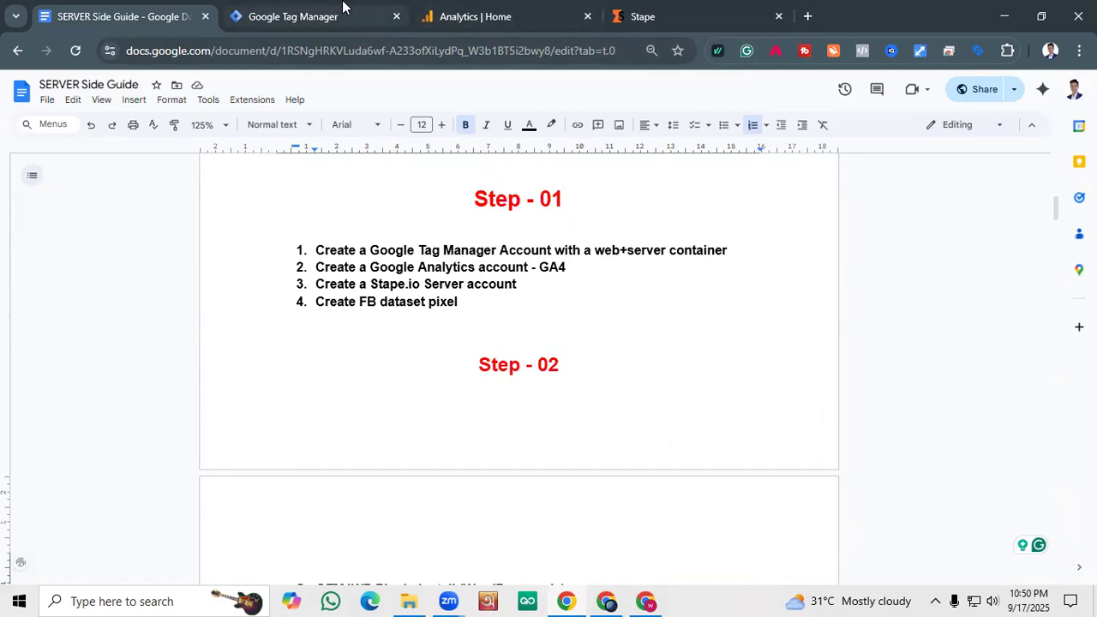
Open Facebook in a new browser tab and switch to the SBF outsourcing institute page profile.
click(807, 15)
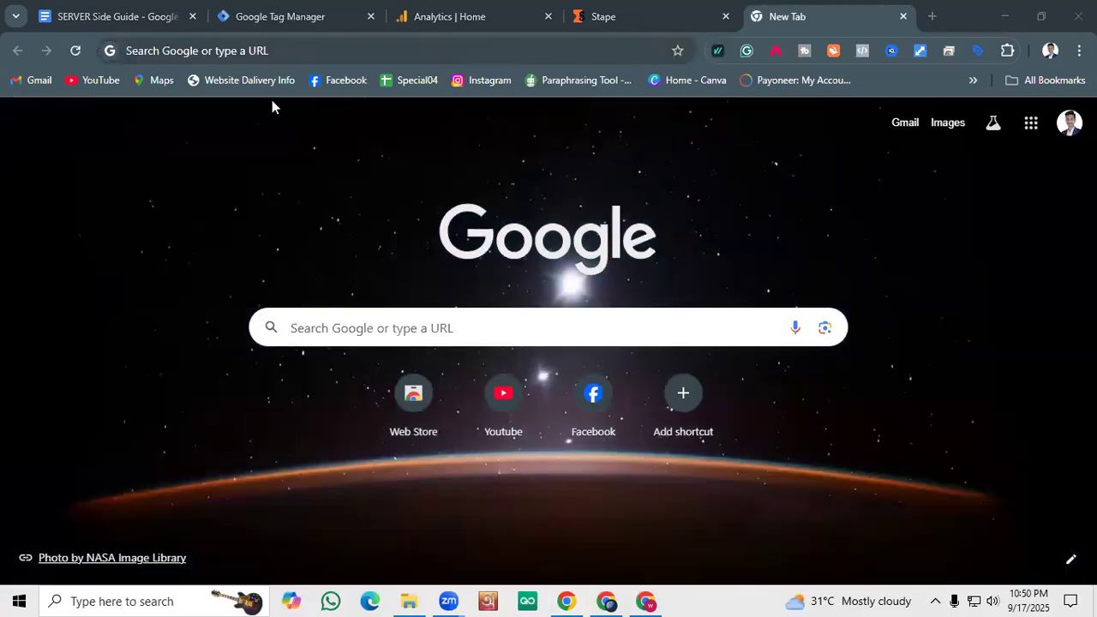
click(327, 82)
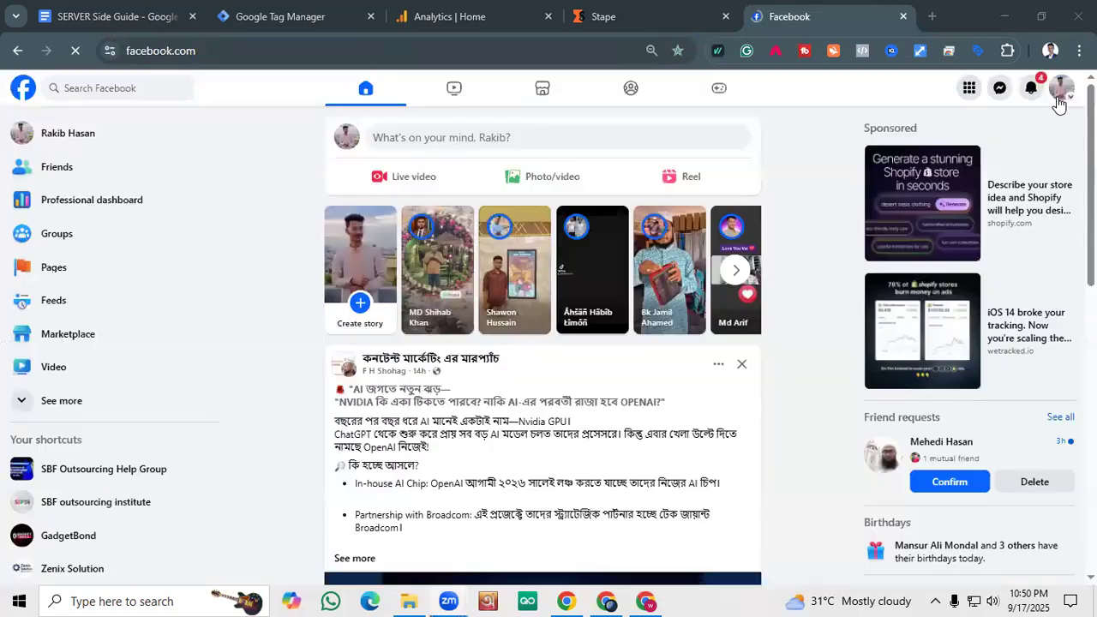
click(1062, 96)
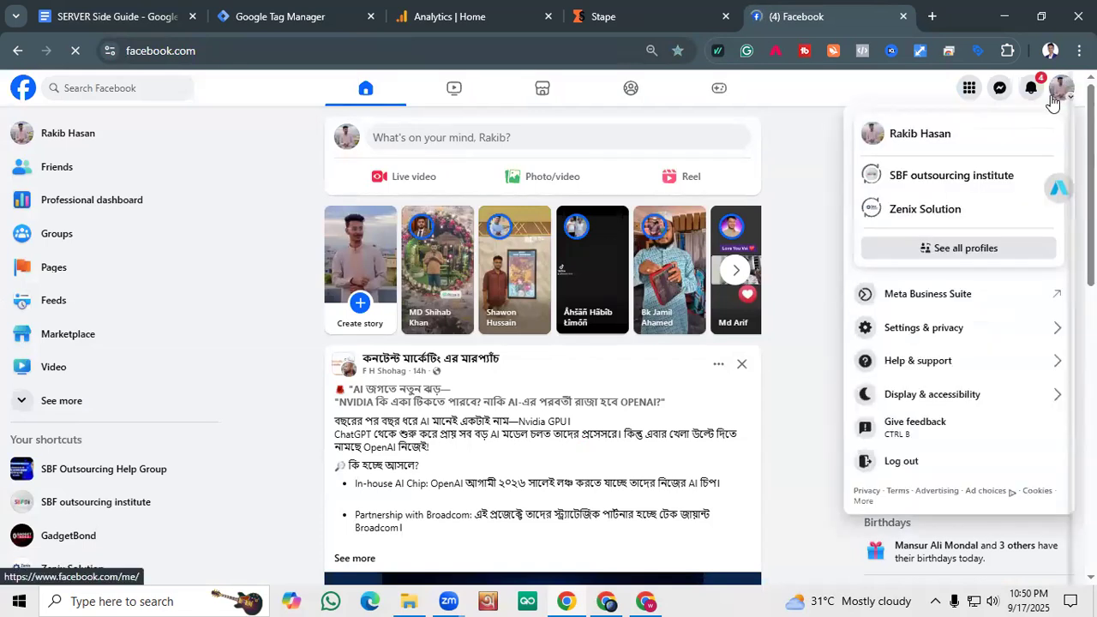
click(923, 184)
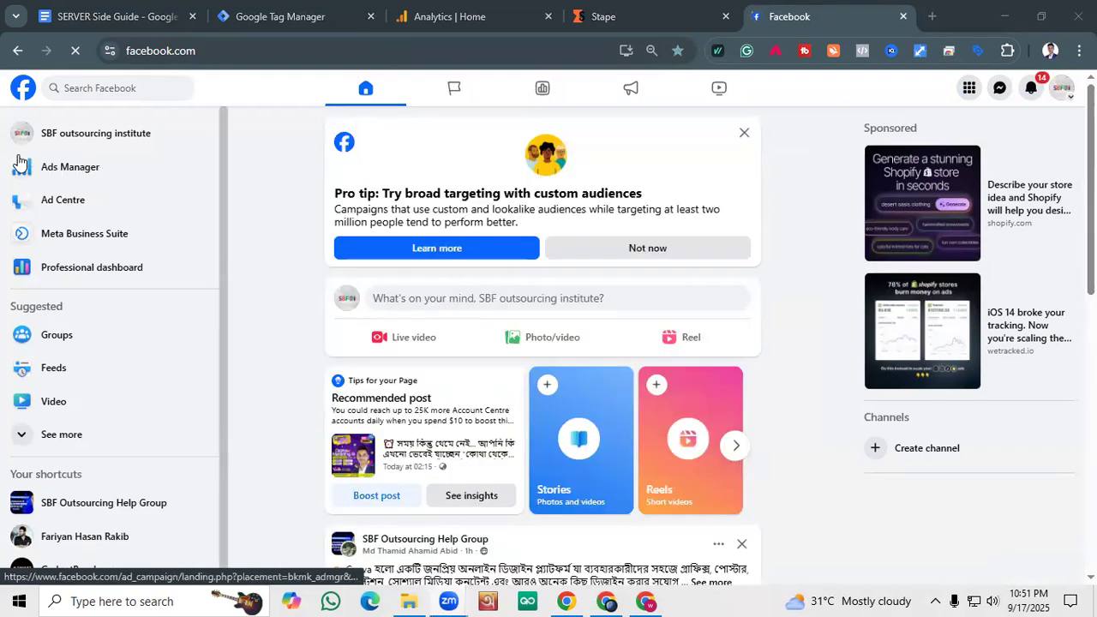
Open Ads Manager from Facebook in a separate browser tab and switch to it.
right_click(55, 169)
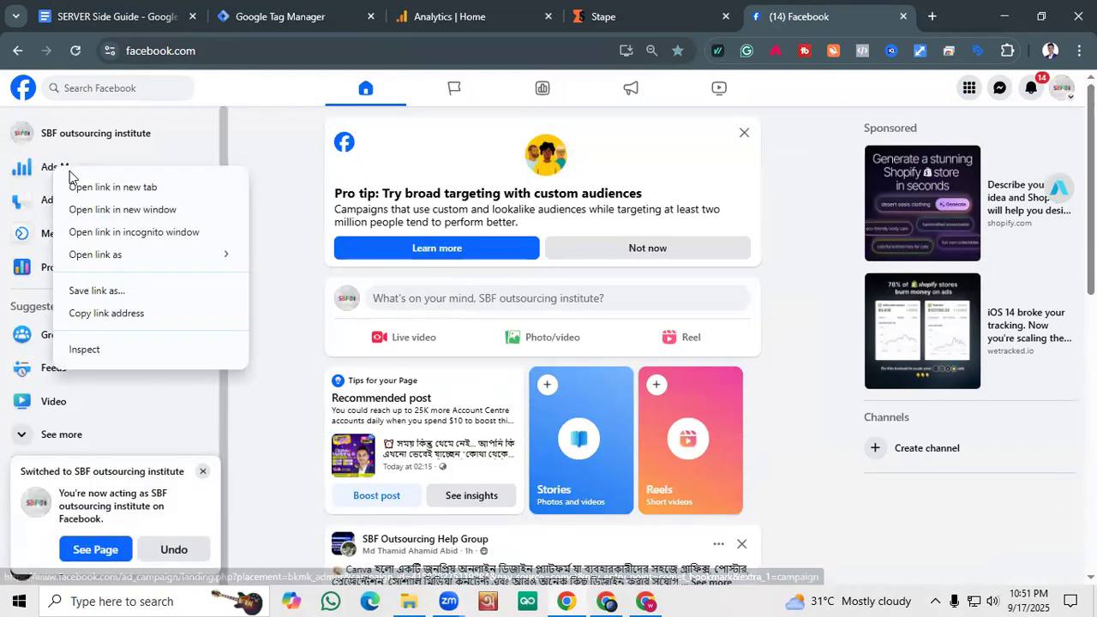
click(81, 186)
click(789, 9)
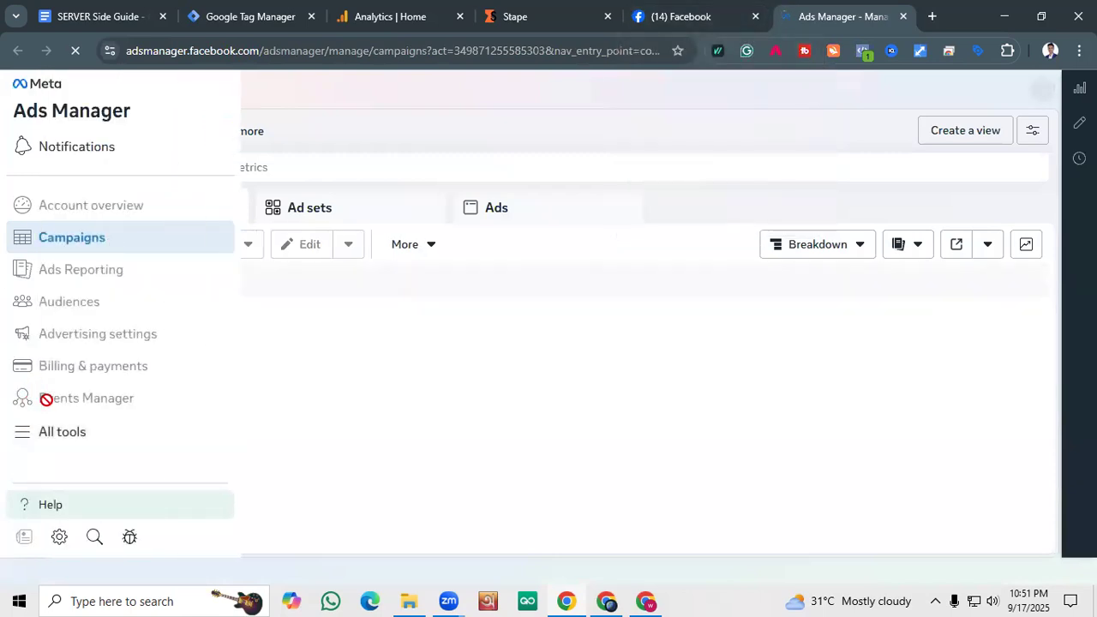
Open Events Manager from Ads Manager in a separate browser tab.
right_click(44, 400)
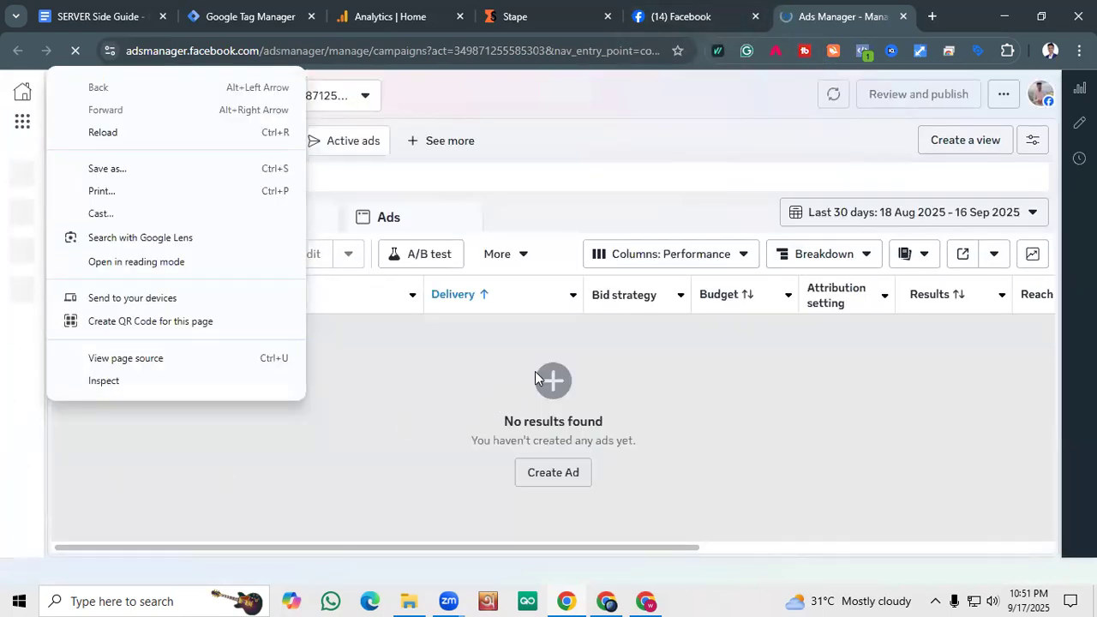
click(536, 373)
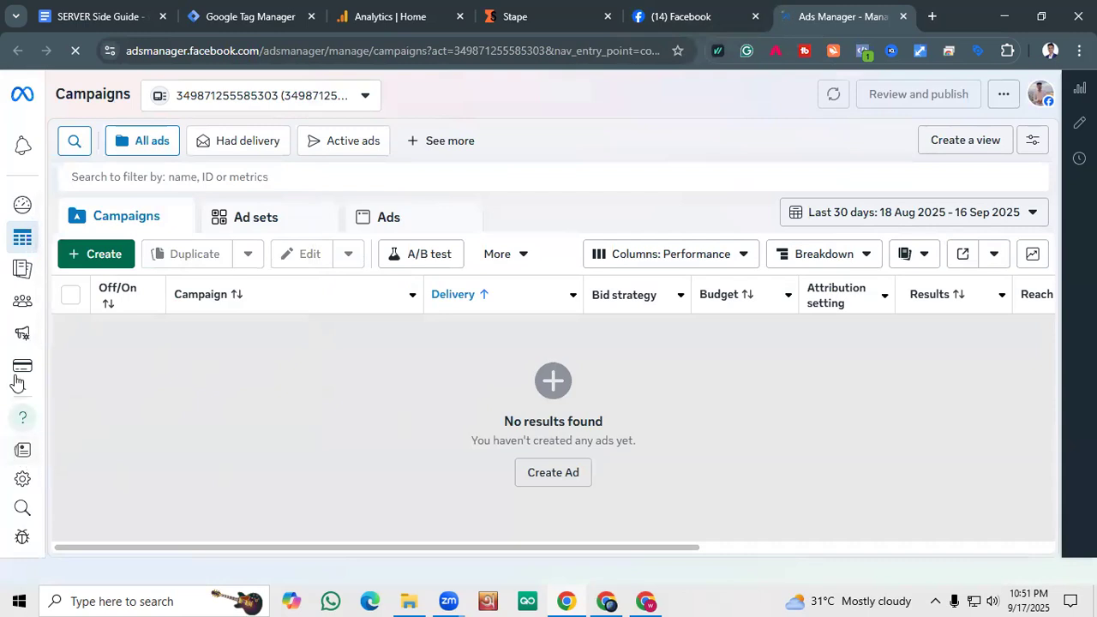
mouse_move(22, 377)
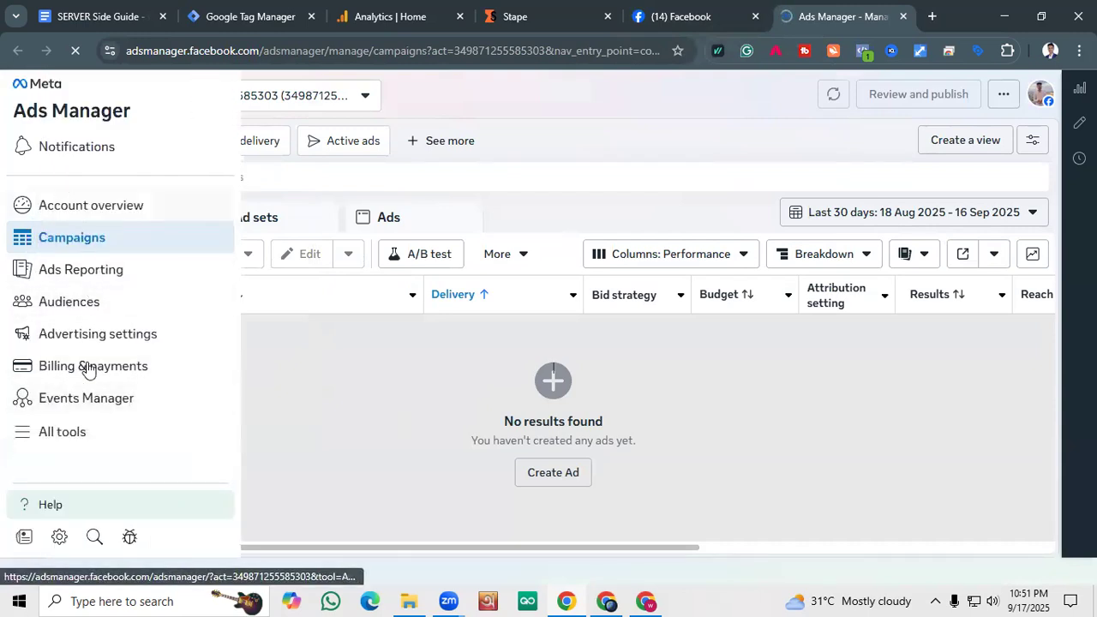
right_click(76, 400)
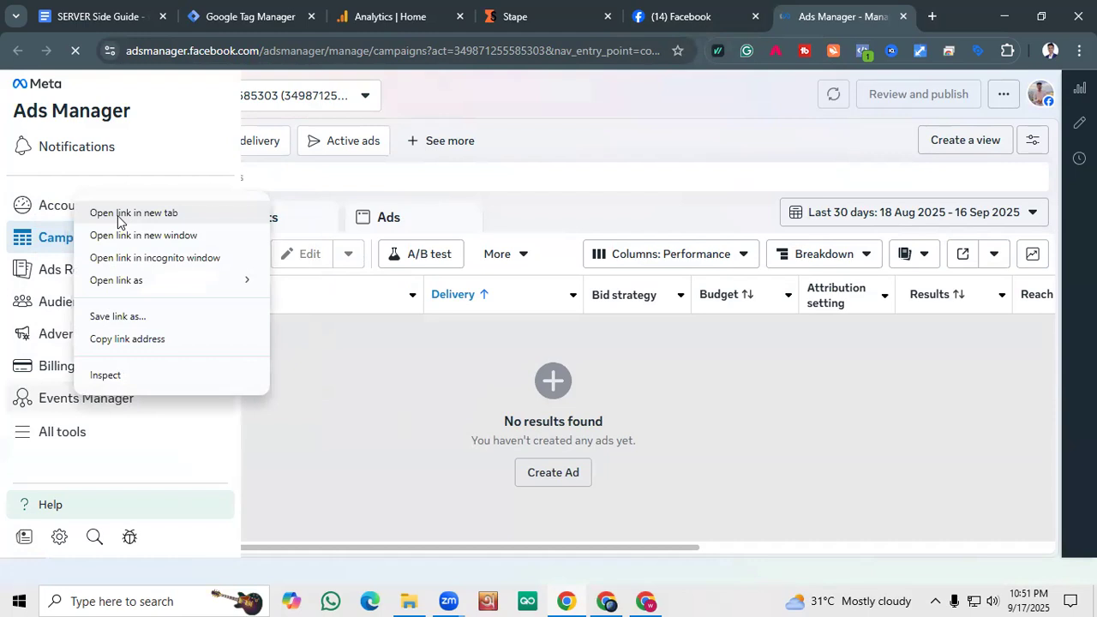
click(120, 215)
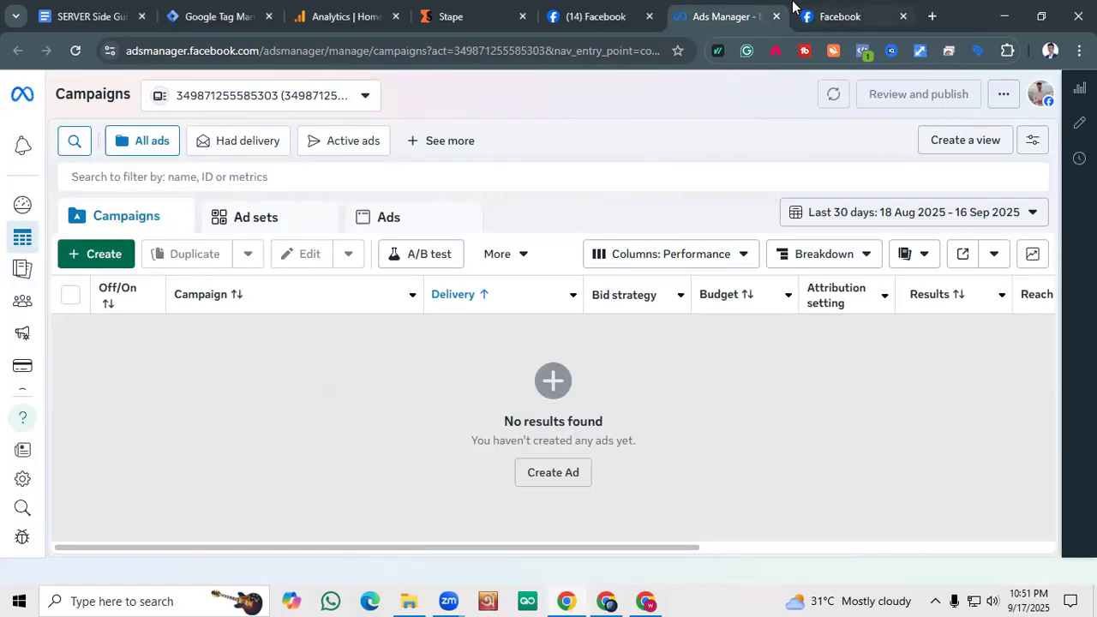
Accept the account switch for Events Manager and select the SBF ad account in the SBF Business portfolio.
click(836, 15)
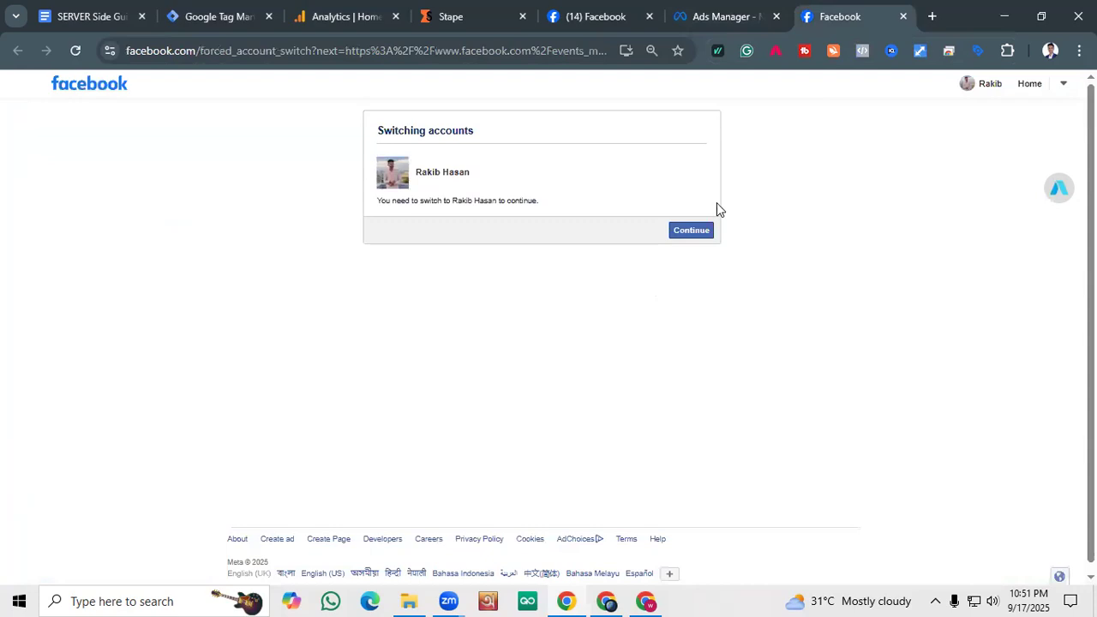
click(691, 230)
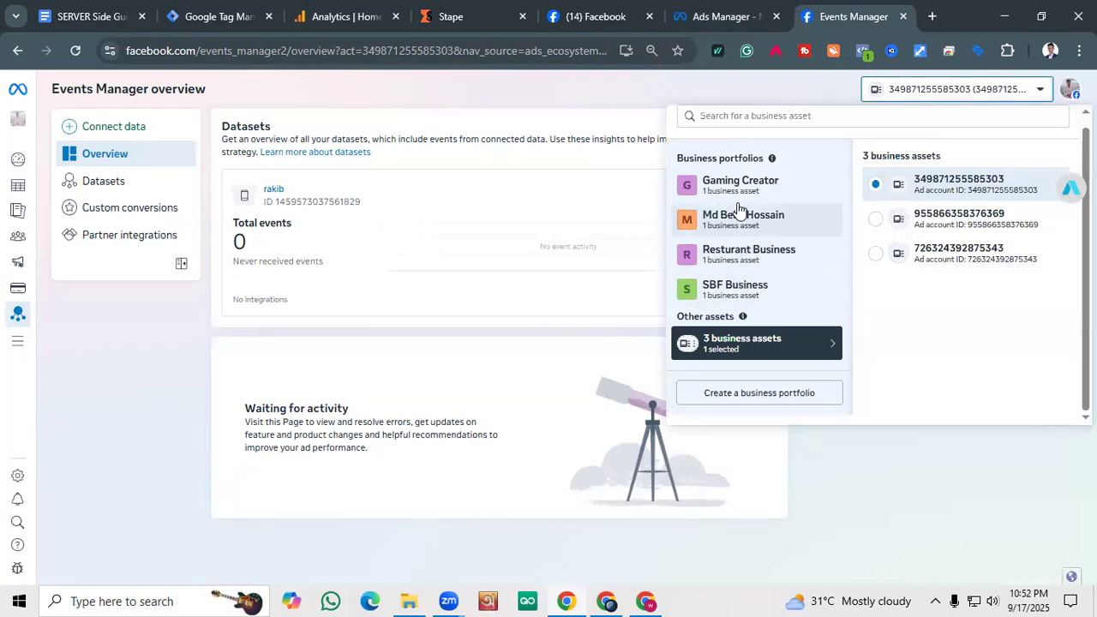
click(722, 292)
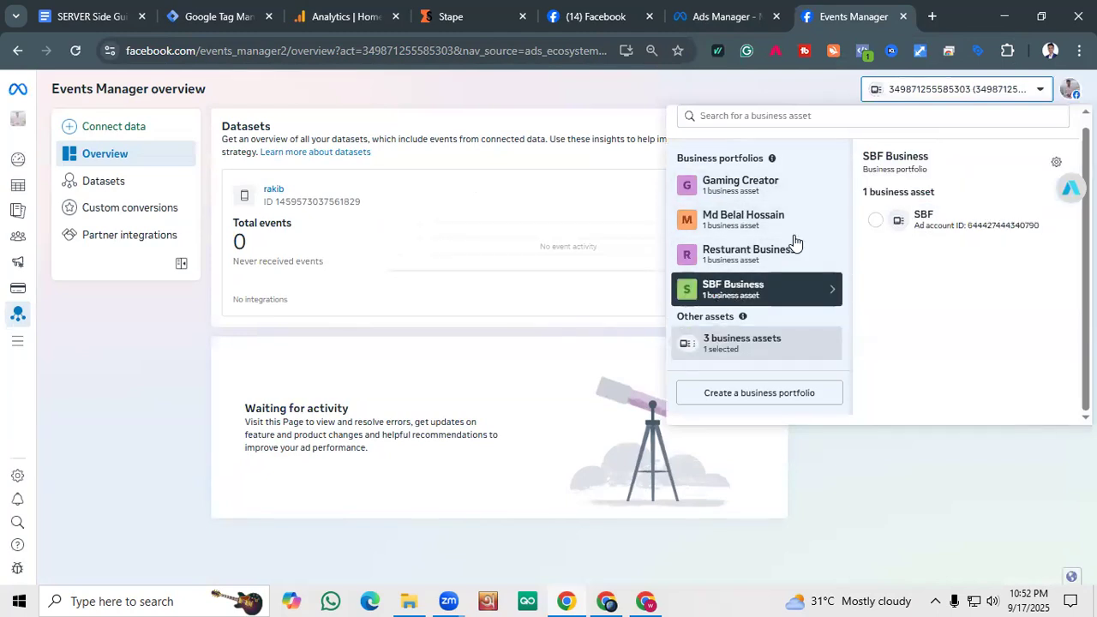
click(892, 225)
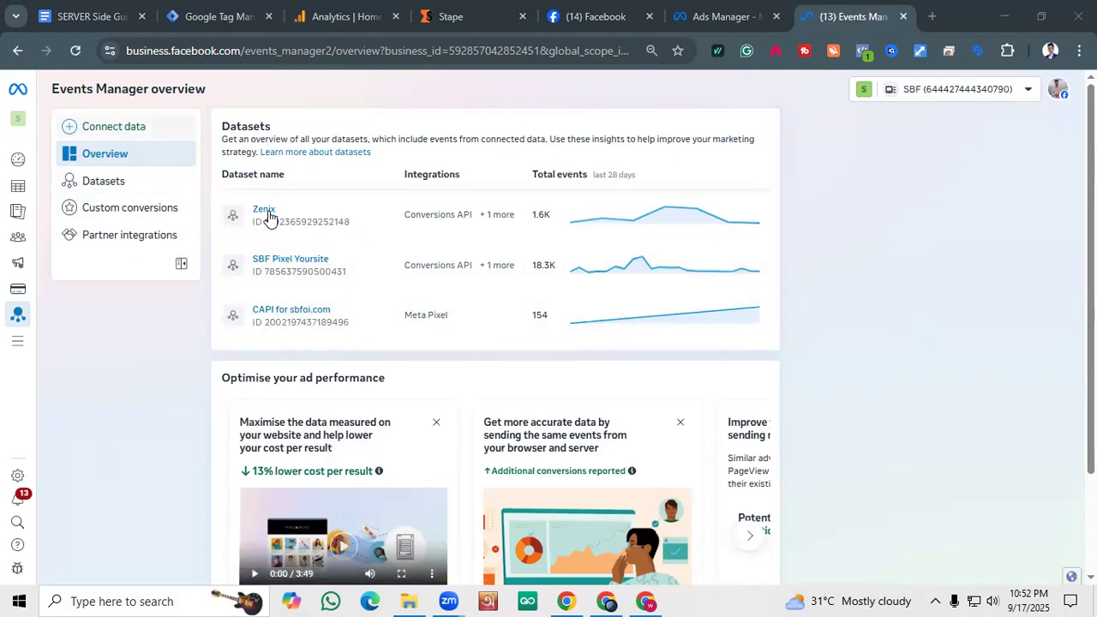
Start connecting a new data source in Events Manager with Web as the source type.
click(127, 129)
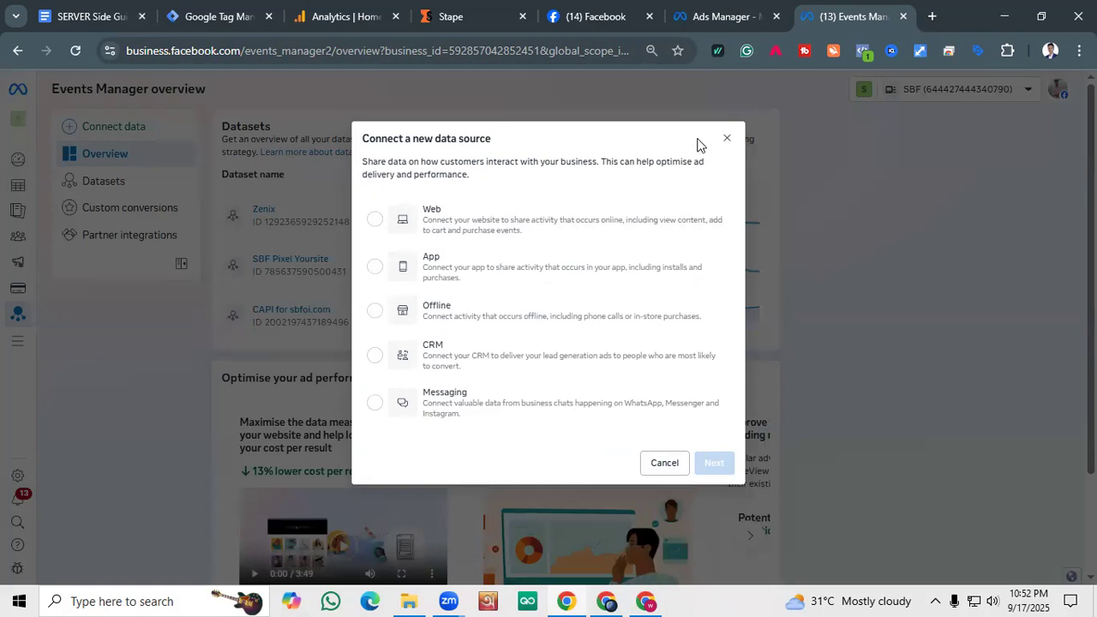
click(115, 204)
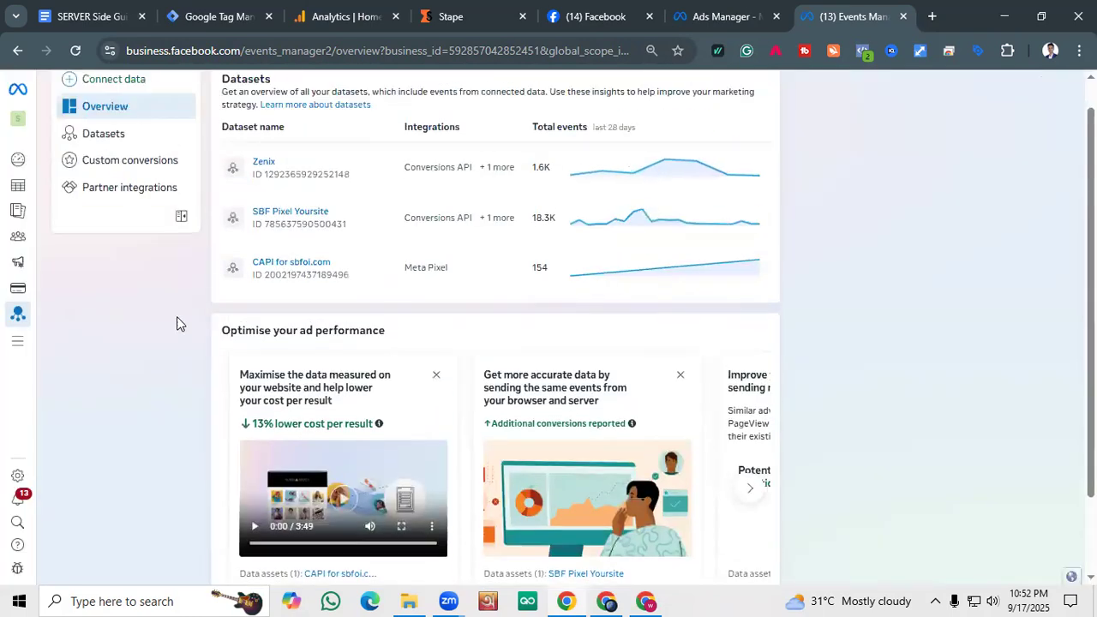
click(100, 129)
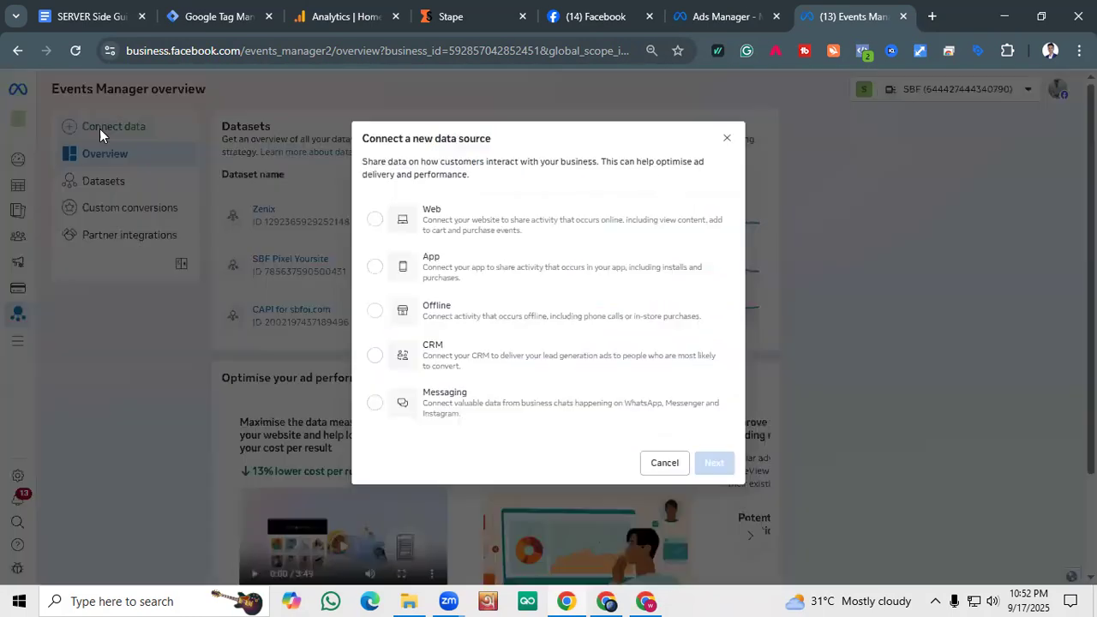
click(442, 236)
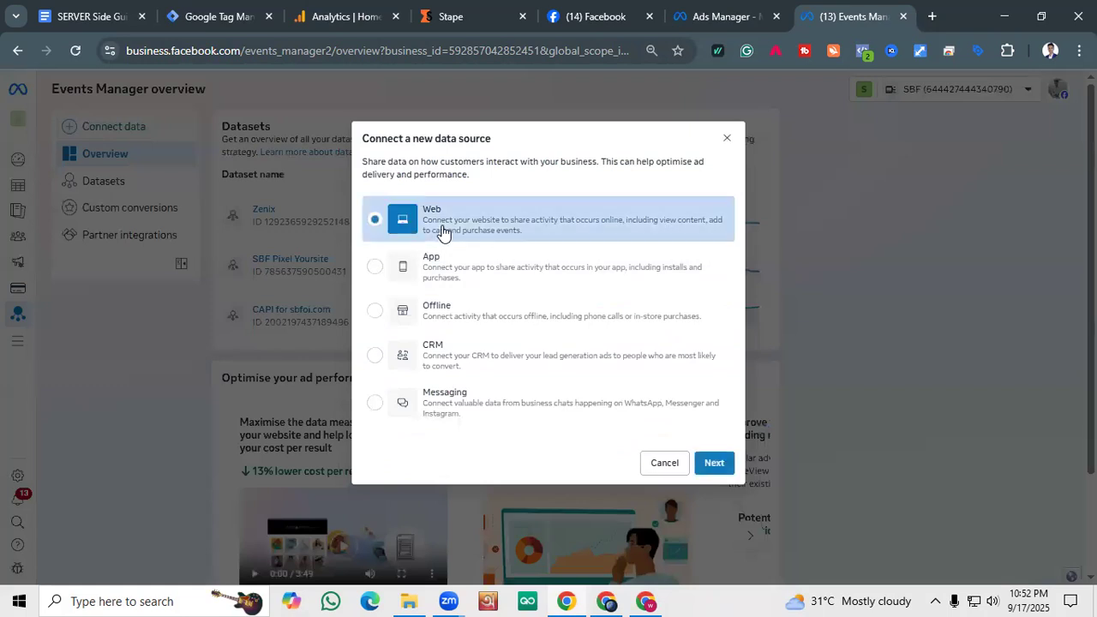
click(717, 463)
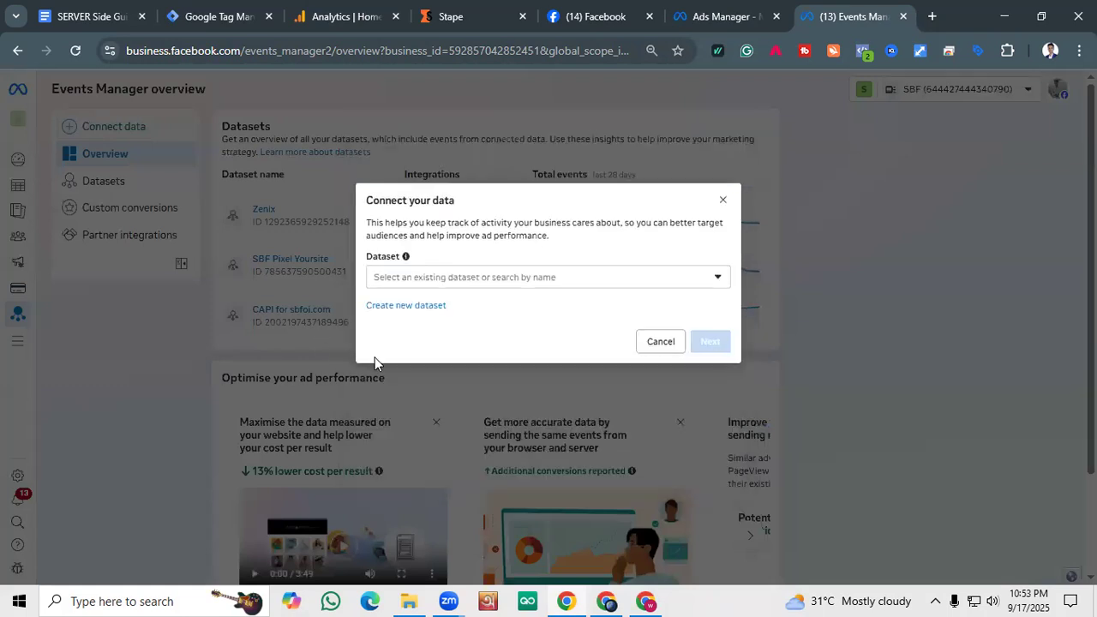
Create a new dataset named Zenix CAPI for the web data source.
click(470, 276)
click(437, 280)
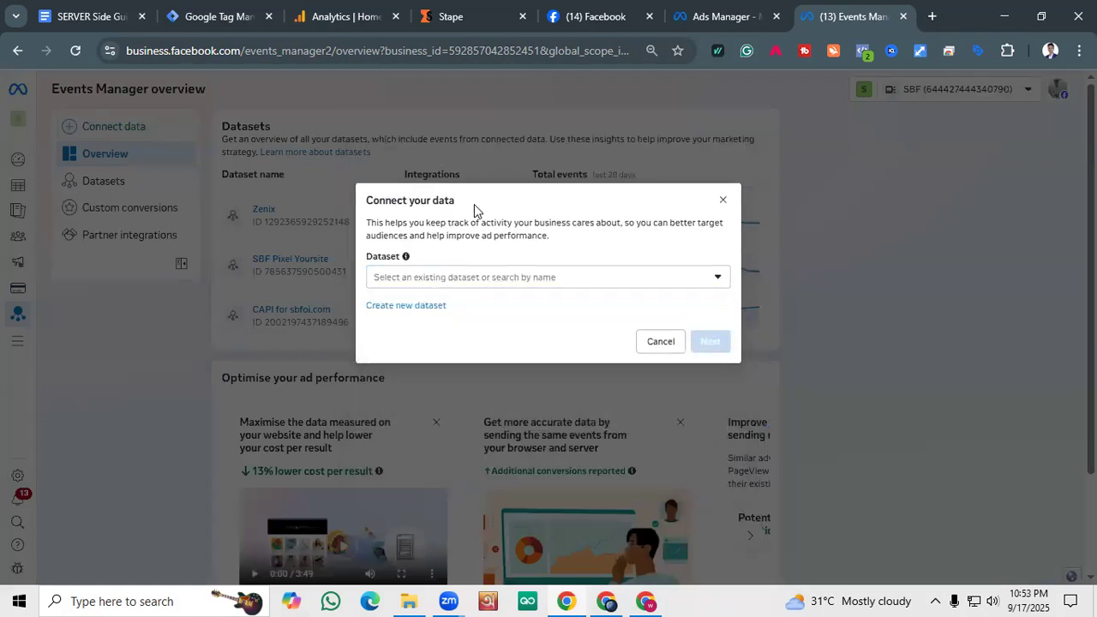
click(403, 306)
click(453, 264)
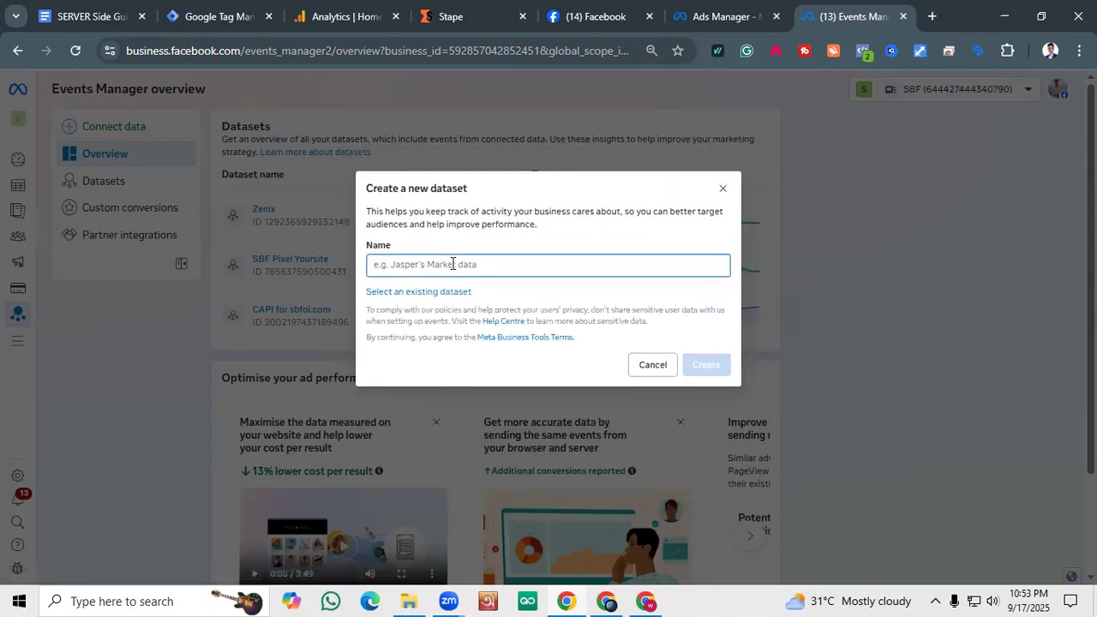
text(S)
key(BackSpace)
text(Zenix)
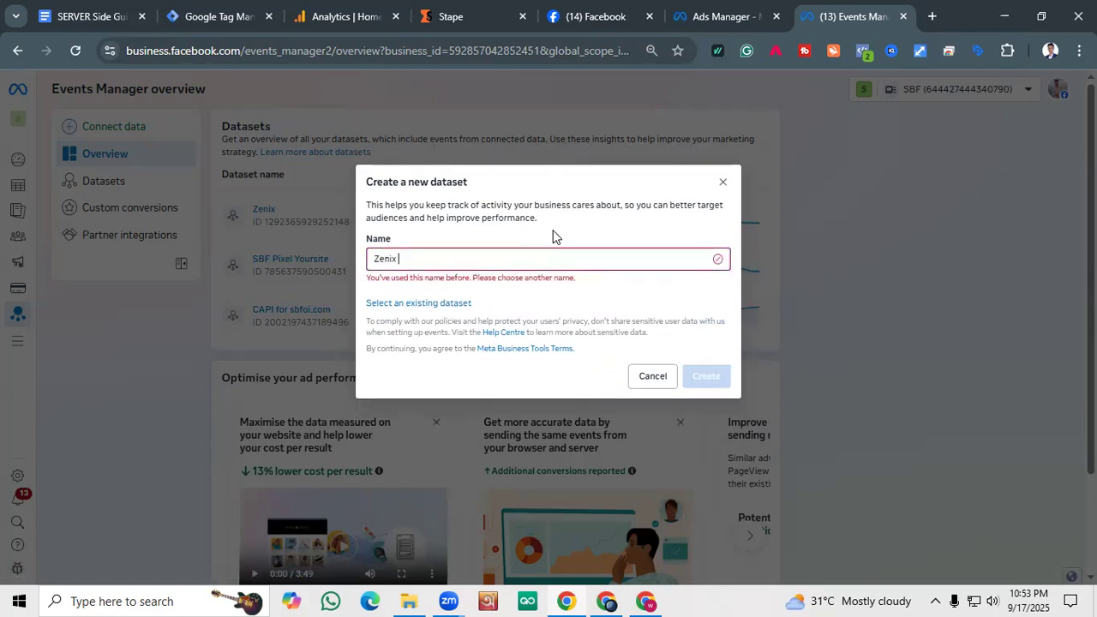
text( CAPI)
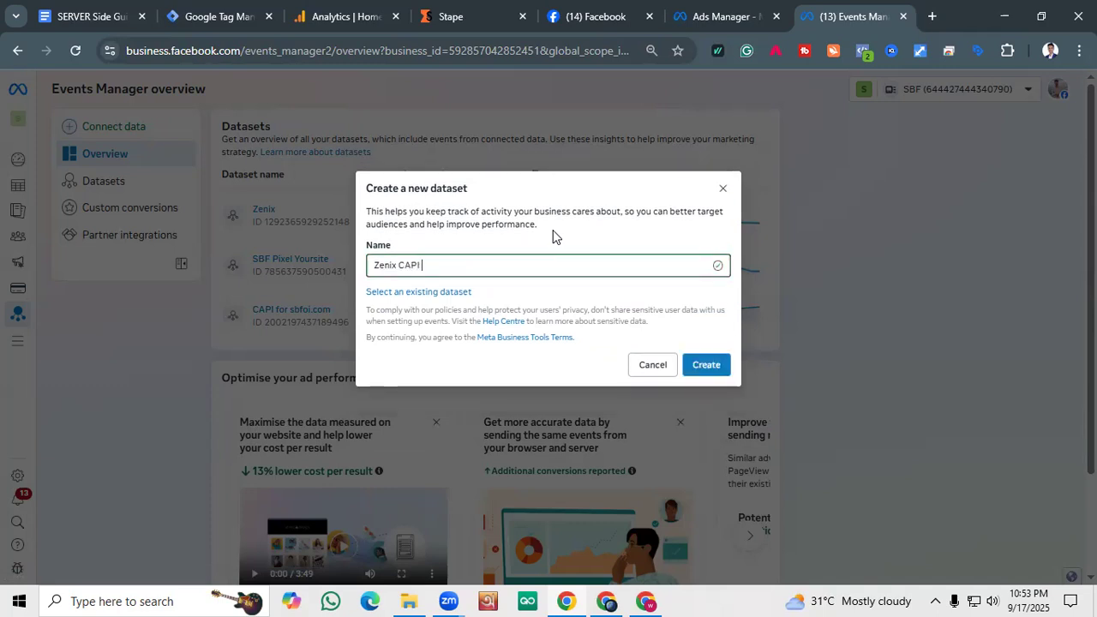
click(705, 365)
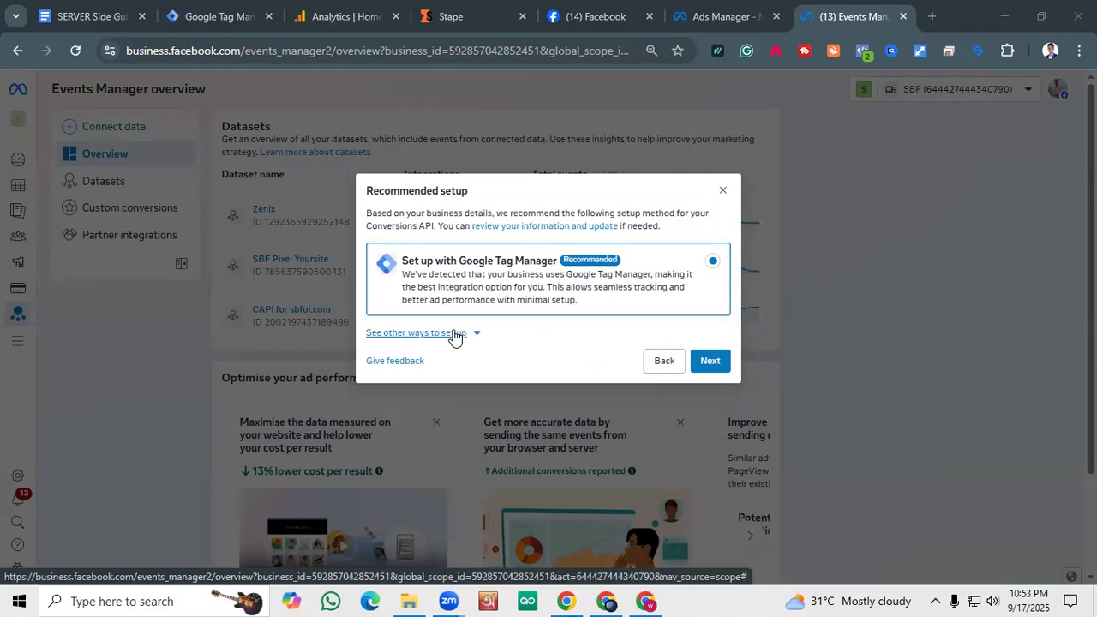
Choose manual setup with Conversions API and Meta pixel for the new dataset, and complete the connection dialogs.
click(454, 334)
click(525, 408)
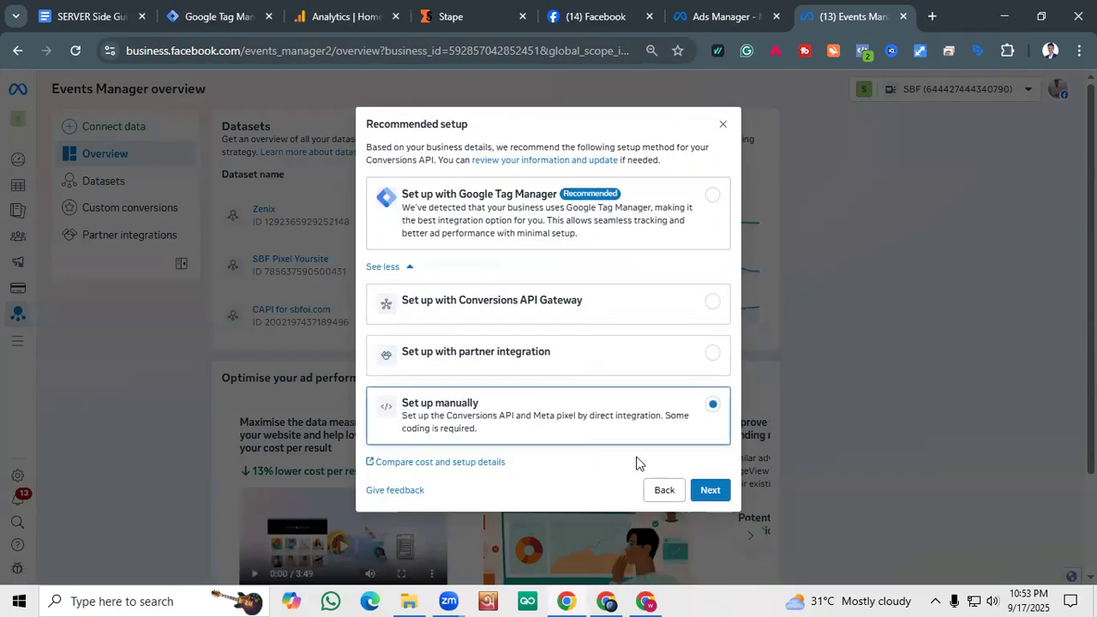
click(708, 489)
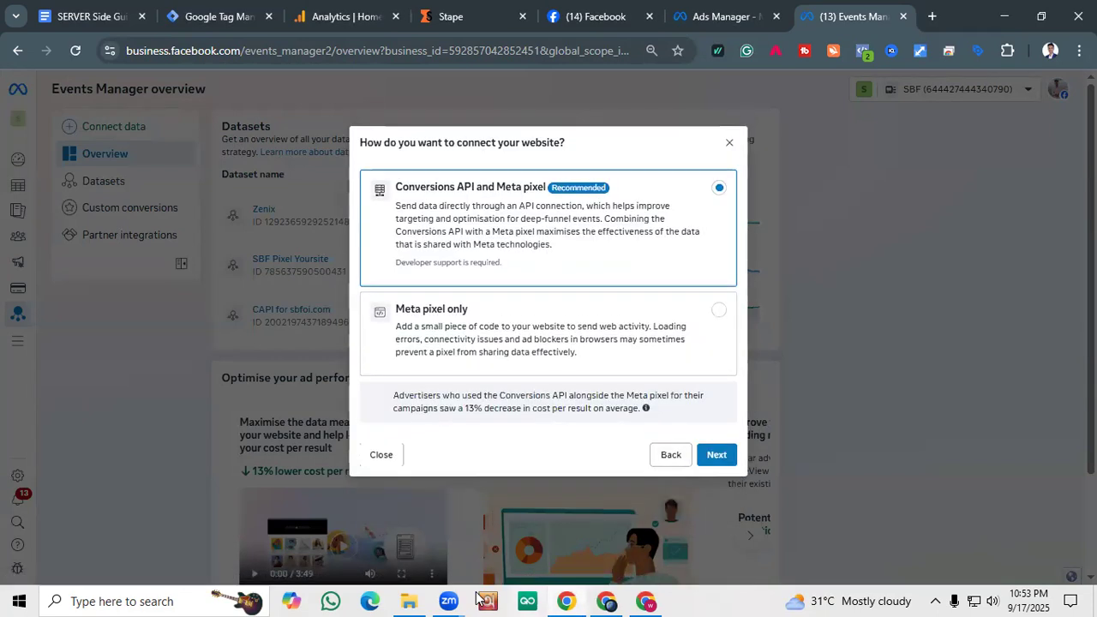
click(717, 455)
click(718, 392)
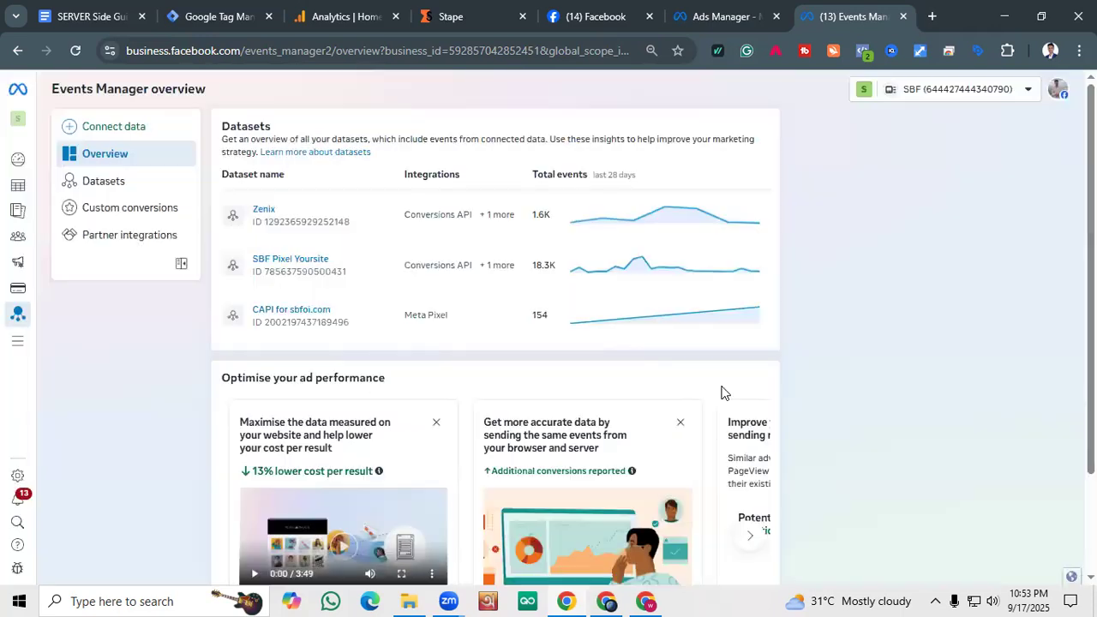
Open the Zenix CAPI dataset's settings and check its dataset ID.
click(127, 186)
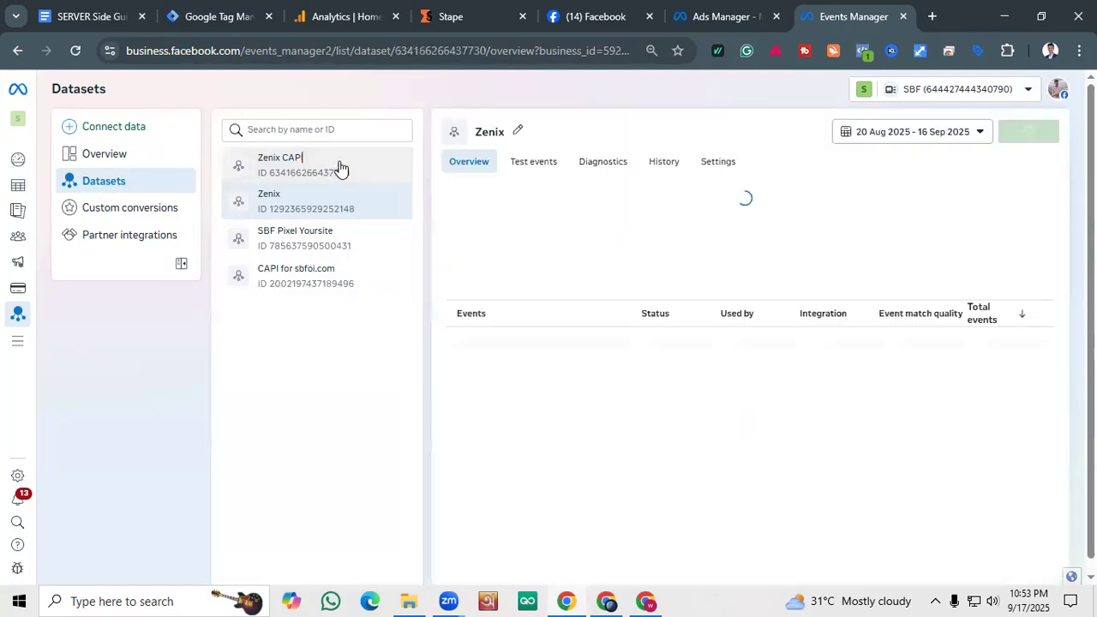
click(340, 165)
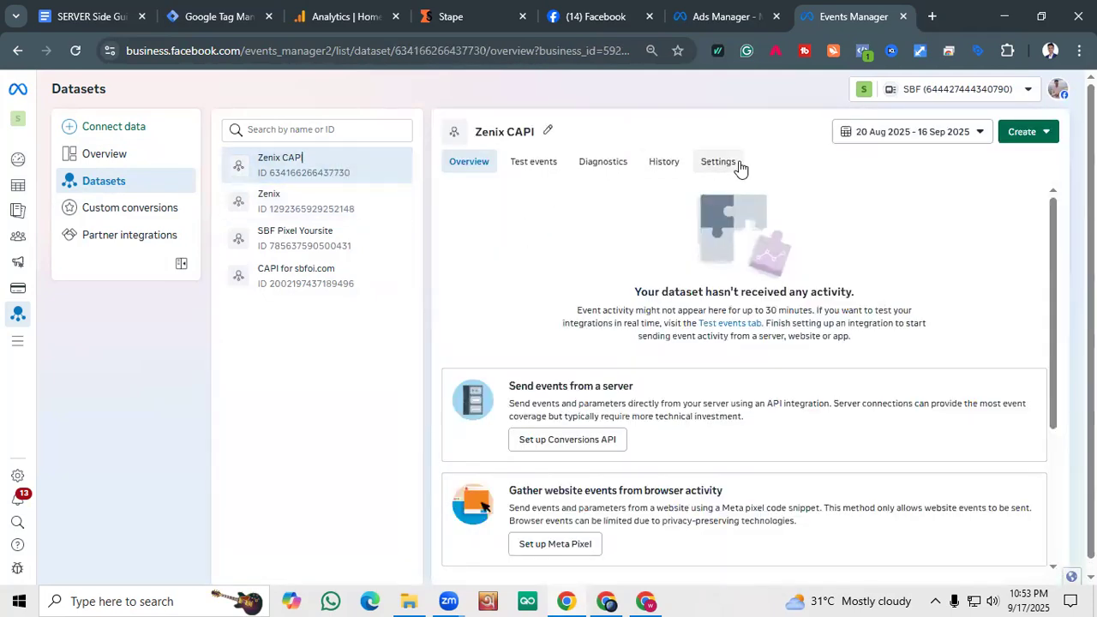
click(729, 166)
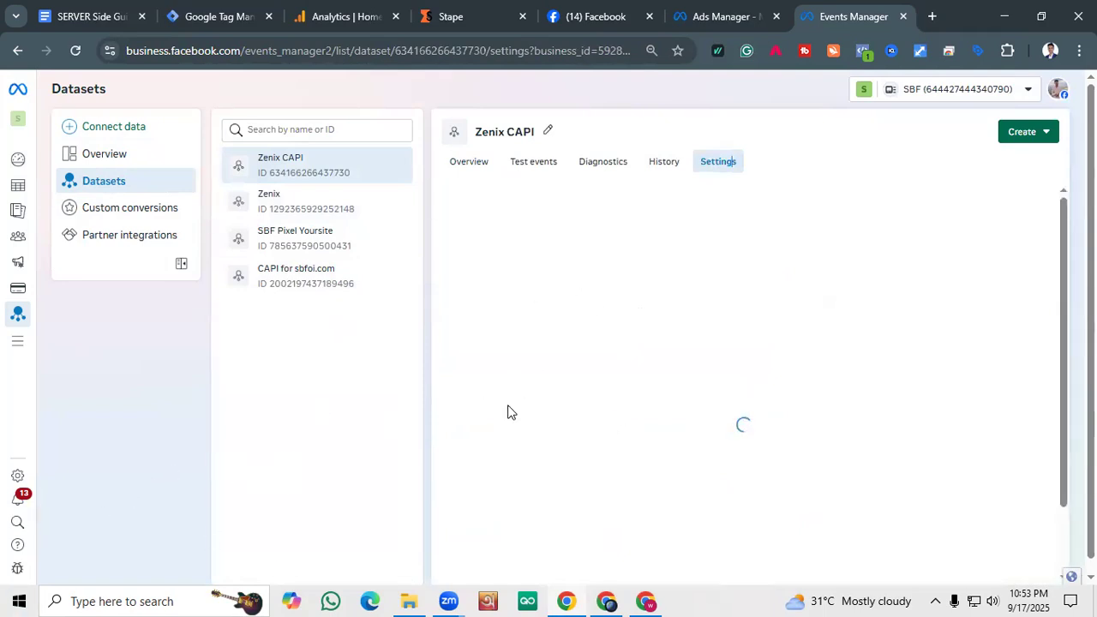
drag(538, 319, 439, 316)
click(399, 351)
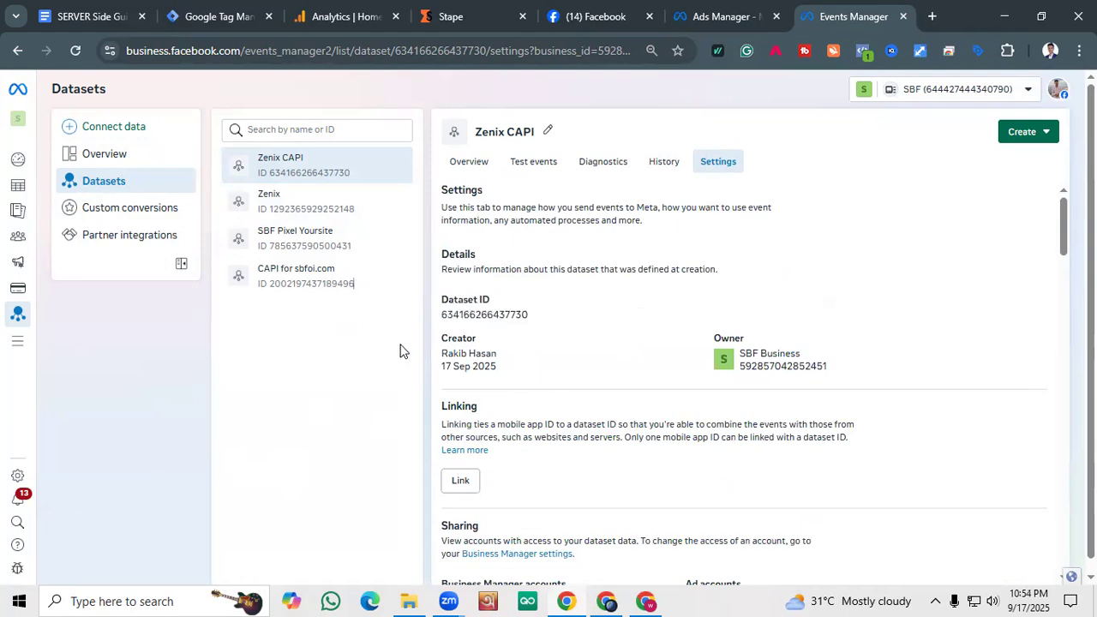
Check the Zenix Server workspace in Google Tag Manager and review the Step - 03 variable tasks in the SERVER Side Guide.
click(205, 15)
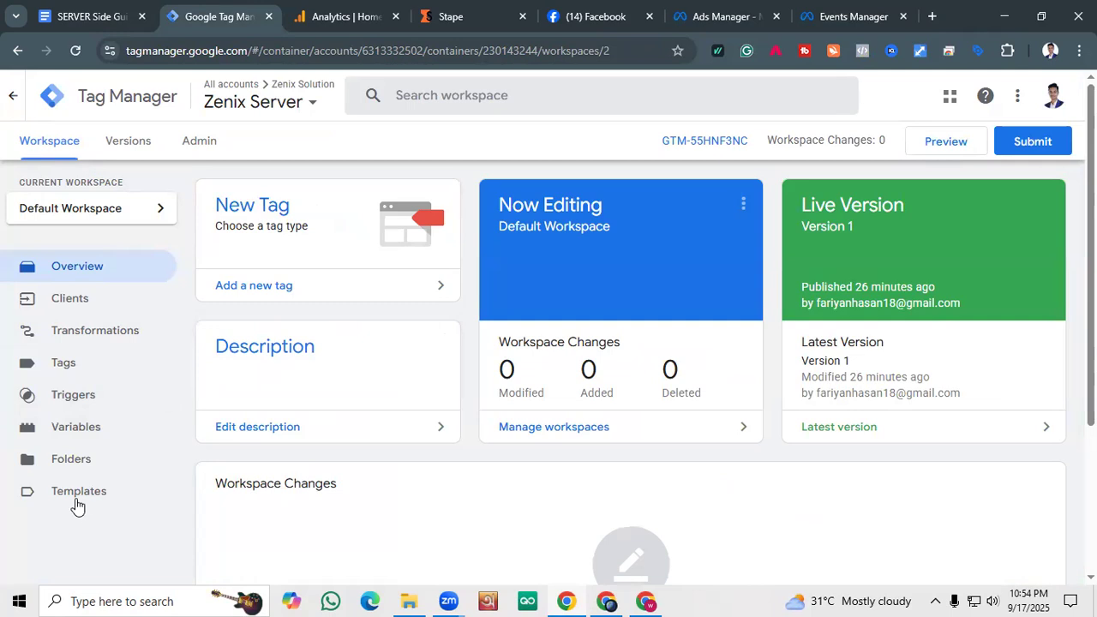
click(119, 8)
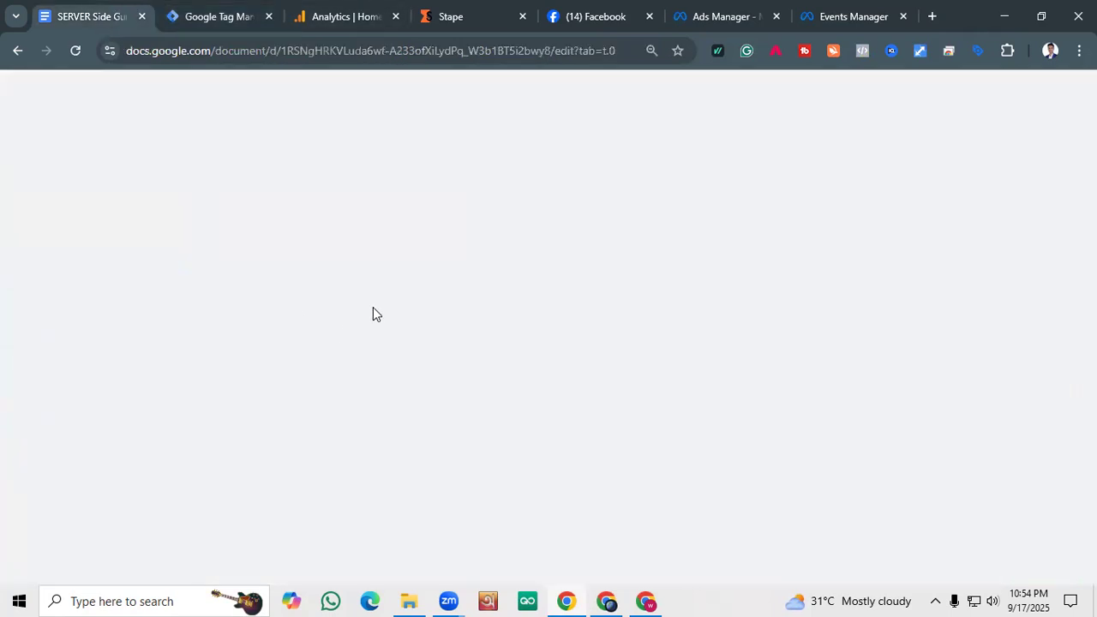
scroll(390, 279, down, 3)
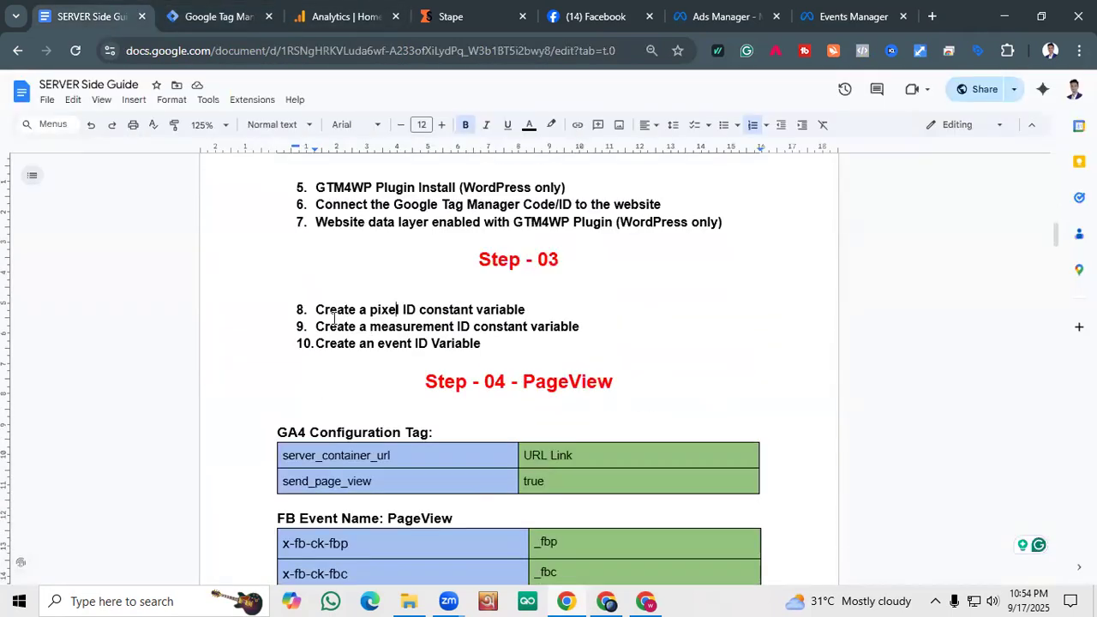
Review the pixel ID, measurement ID and event ID variable tasks in the guide, and open the Zenix Server container's variables in Google Tag Manager.
mouse_move(316, 309)
mouse_down()
mouse_move(537, 302)
mouse_move(465, 328)
mouse_move(583, 326)
mouse_move(319, 331)
mouse_up()
click(552, 328)
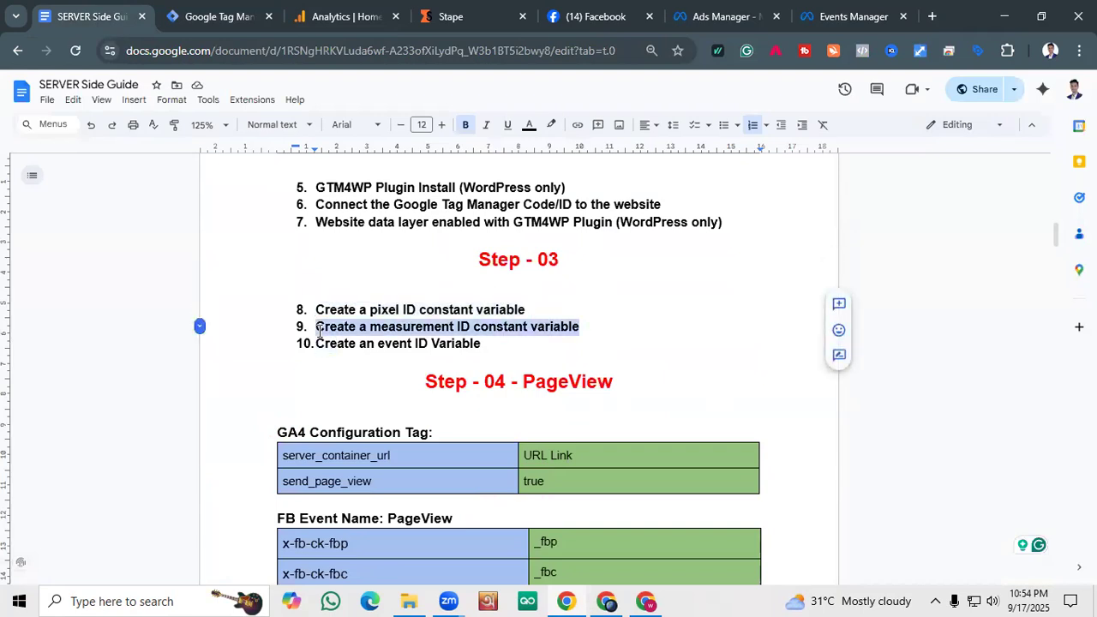
drag(481, 344, 315, 343)
click(315, 343)
click(214, 16)
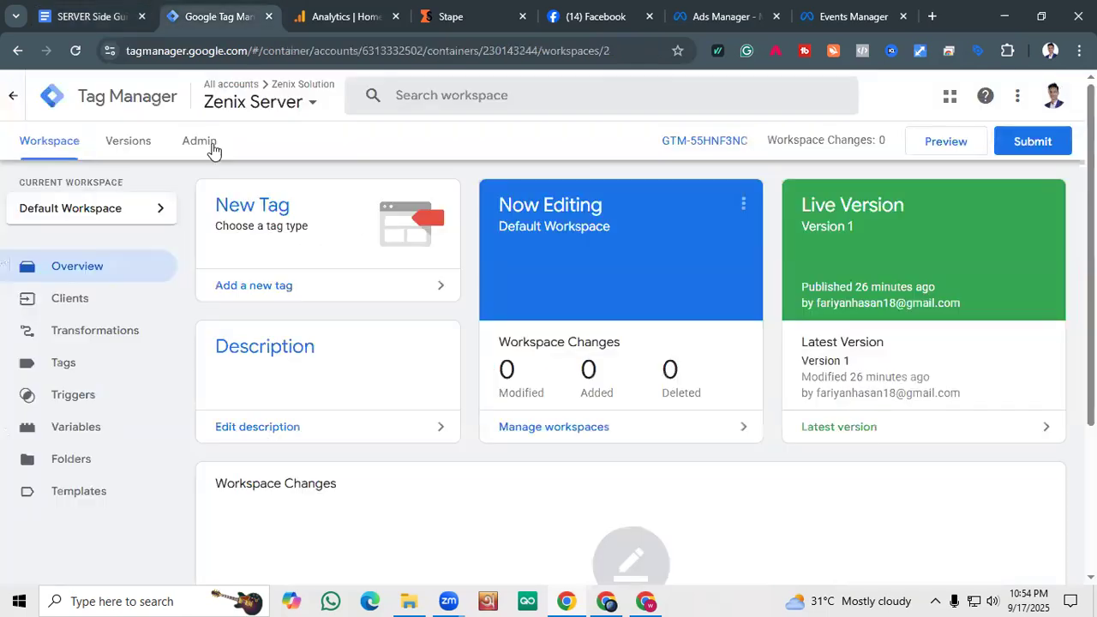
click(77, 426)
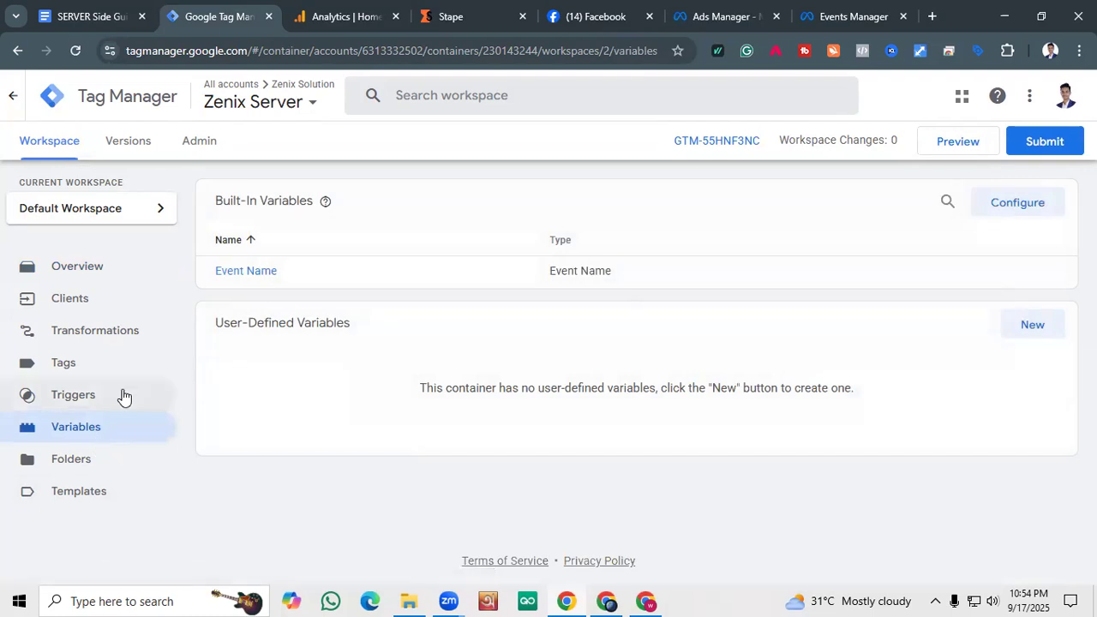
click(1028, 326)
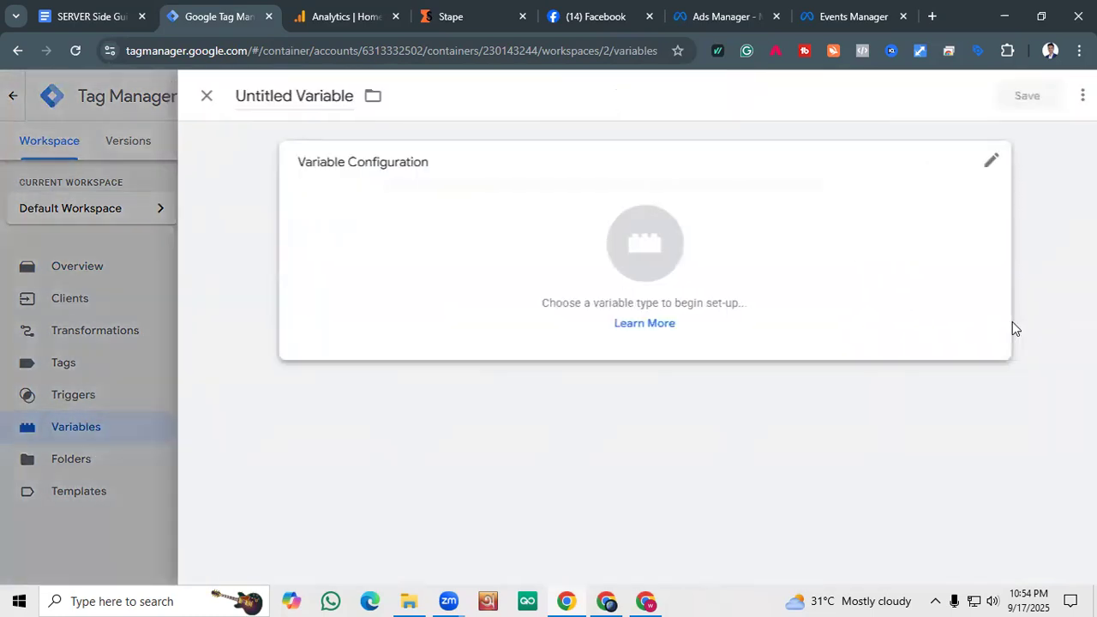
click(556, 237)
scroll(835, 221, down, 7)
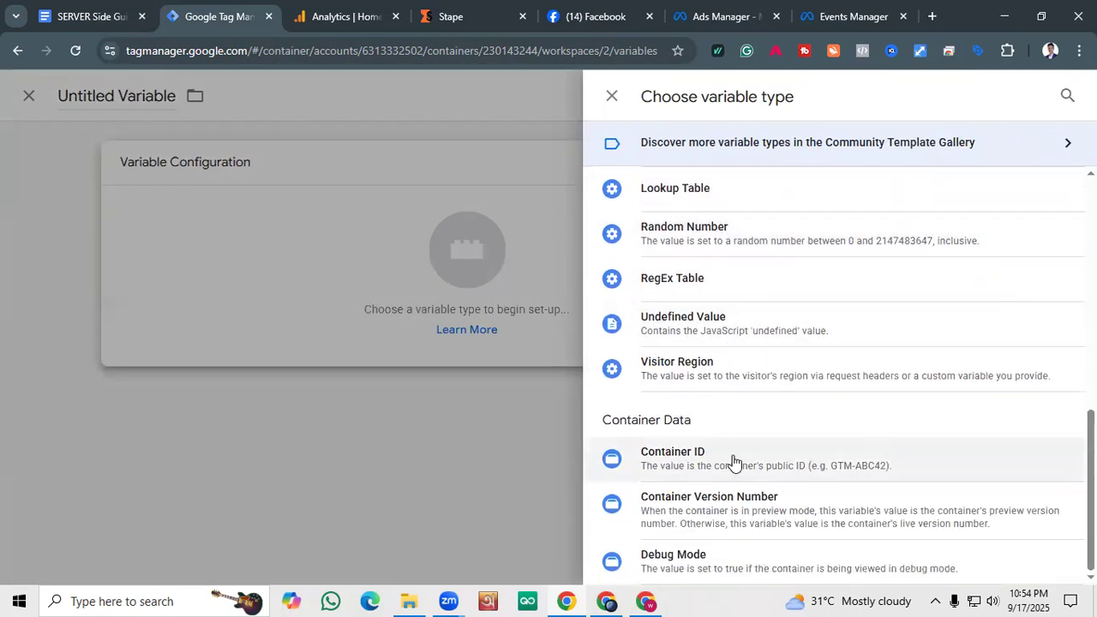
scroll(733, 463, up, 7)
scroll(697, 262, down, 5)
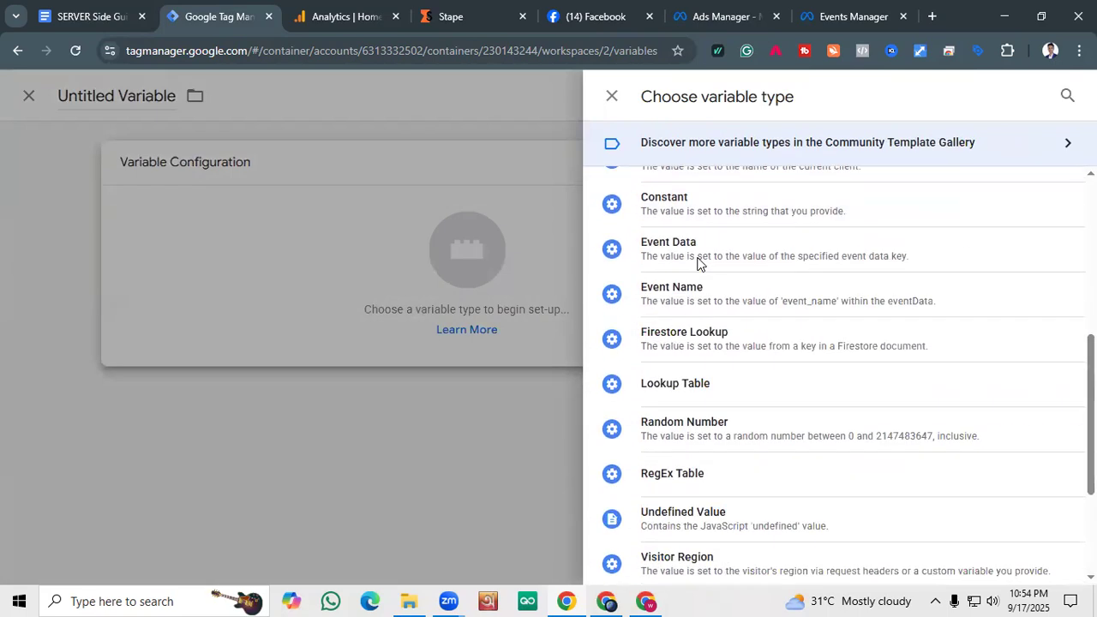
scroll(697, 257, up, 1)
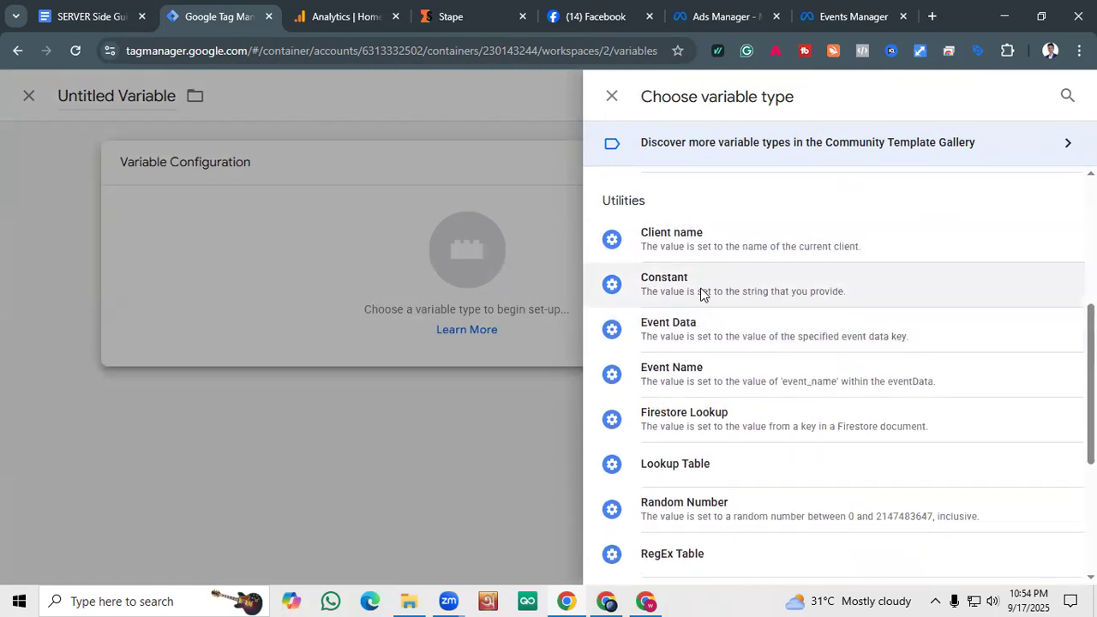
scroll(700, 294, up, 3)
click(612, 96)
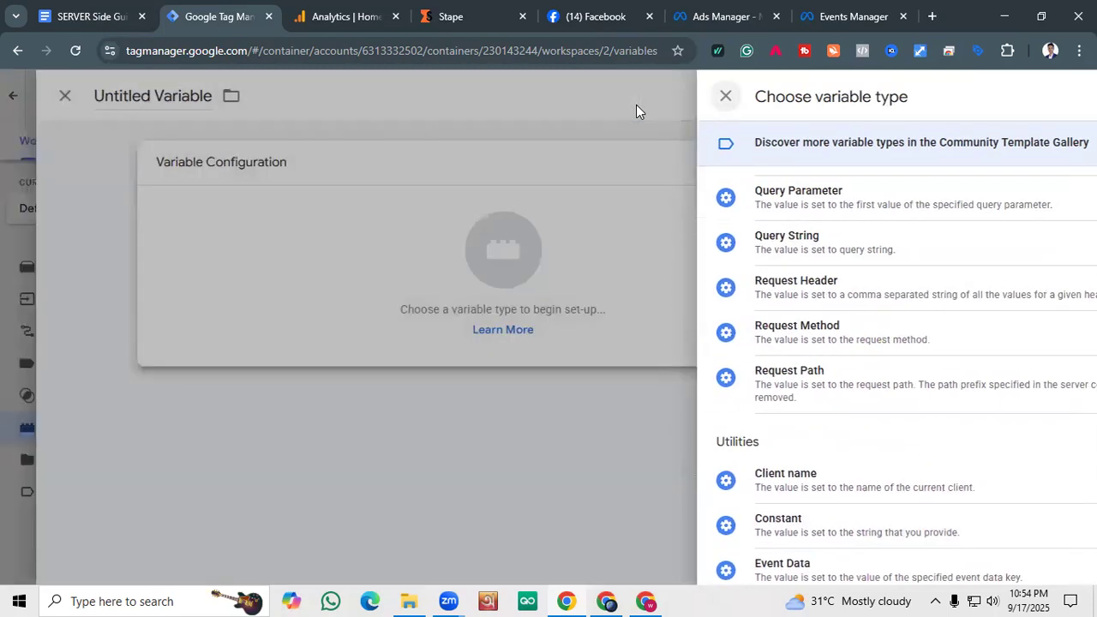
click(4, 190)
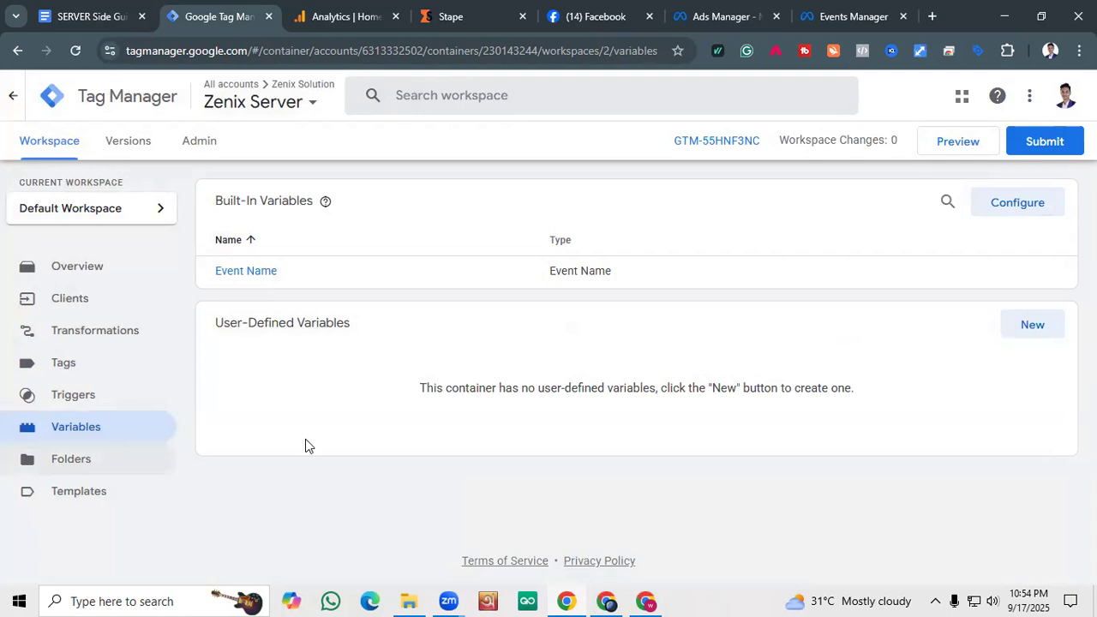
Recheck the pixel ID variable task in the SERVER Side Guide, and start a new Constant variable in the Zenix Server container.
click(95, 16)
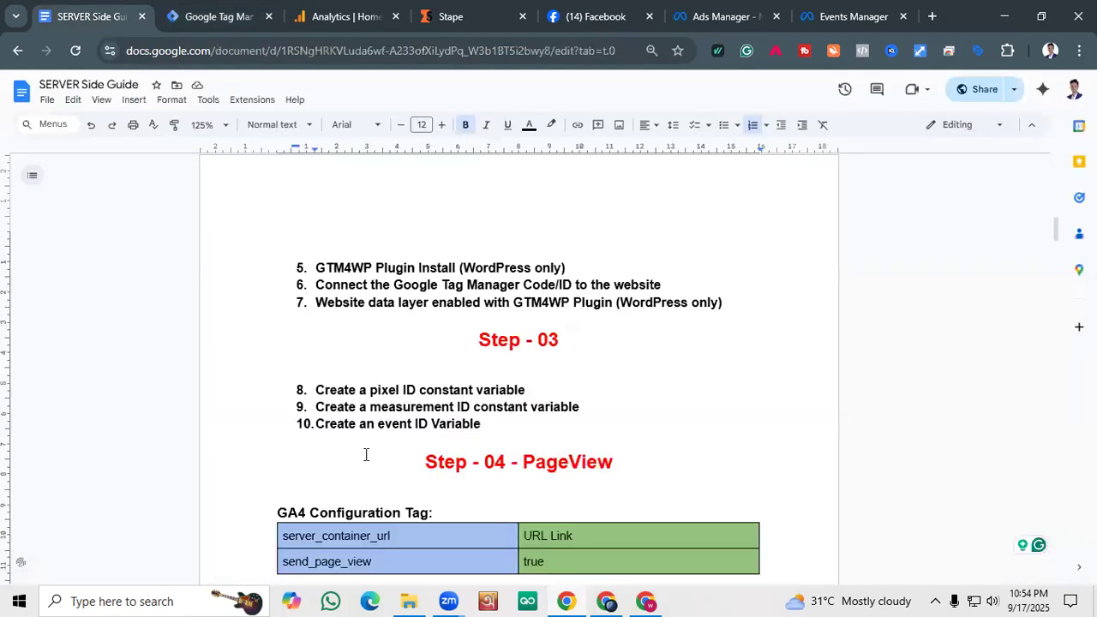
drag(317, 388, 542, 411)
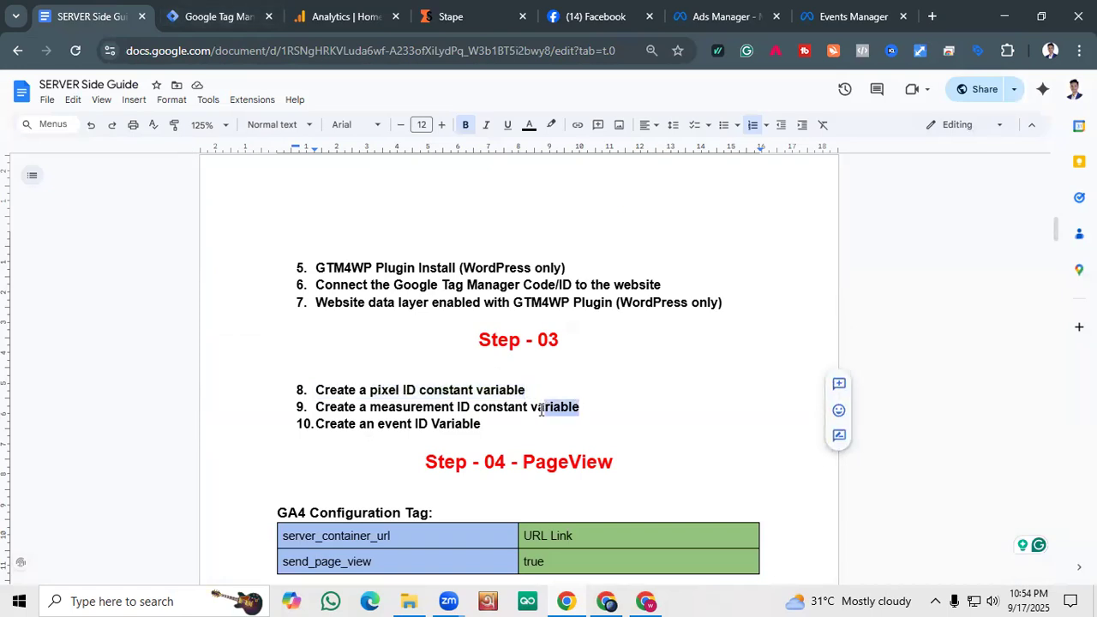
click(221, 16)
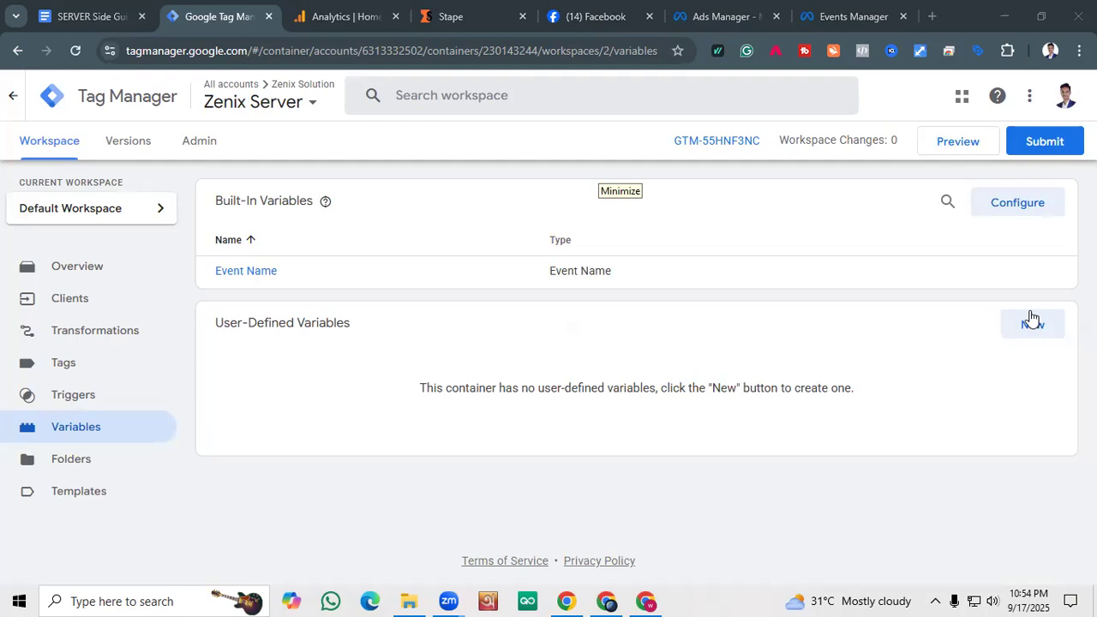
click(1031, 321)
click(630, 246)
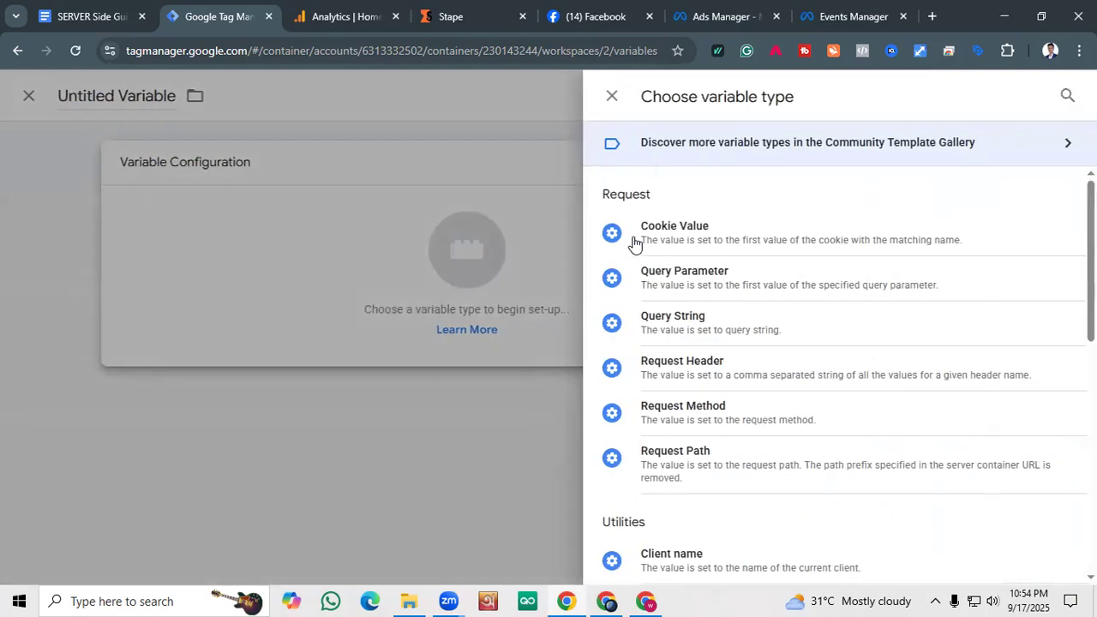
scroll(694, 425, down, 2)
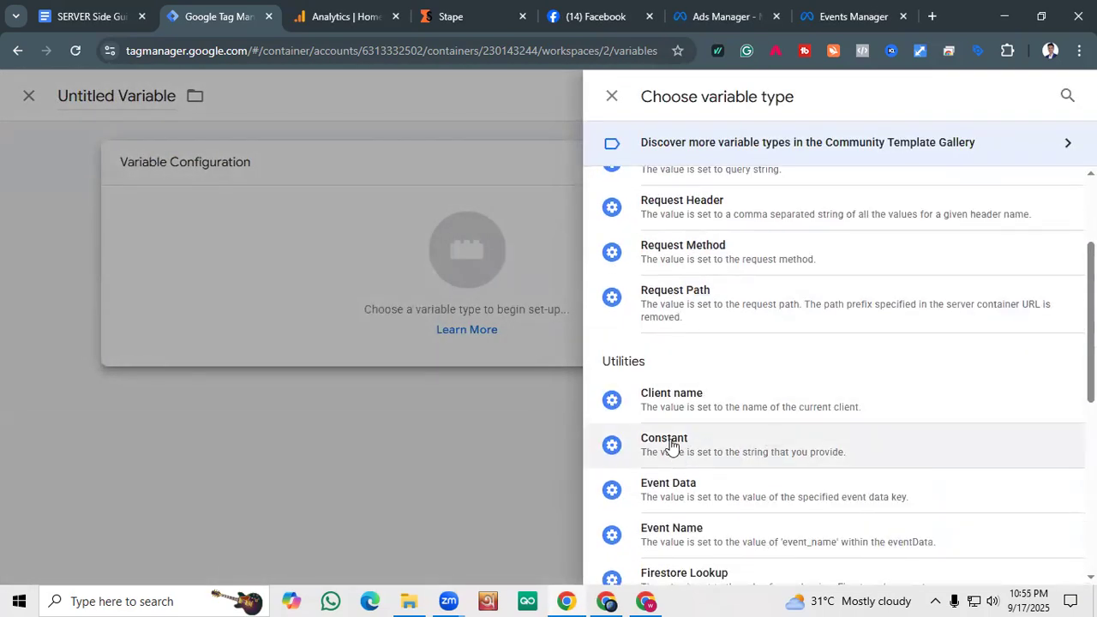
click(696, 447)
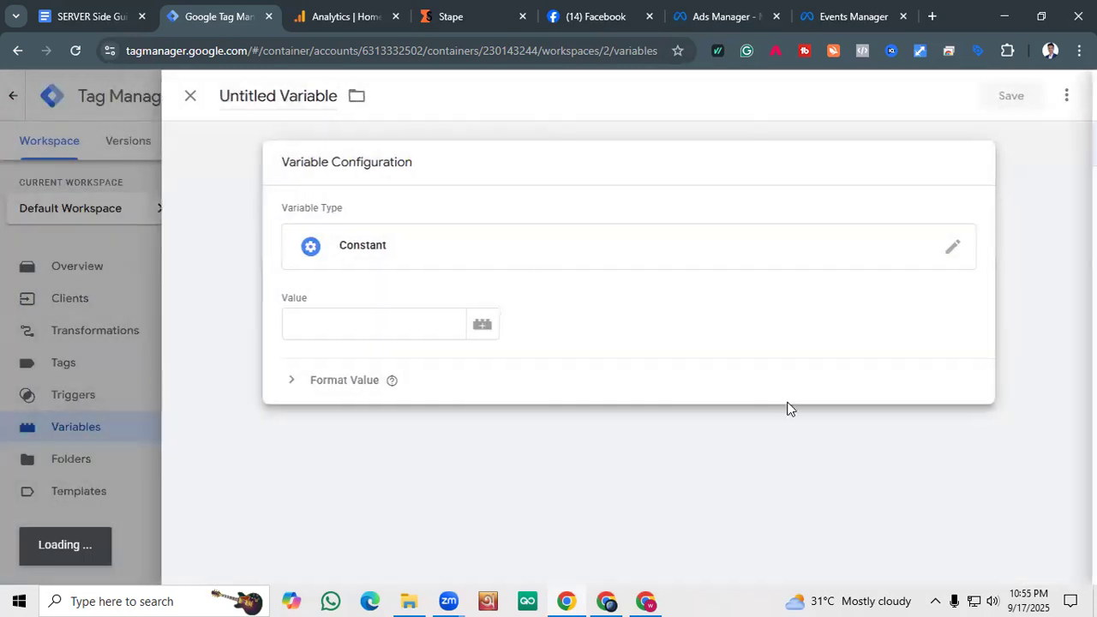
Copy the Zenix CAPI dataset ID from Events Manager and paste it as the value of the new Constant variable in Google Tag Manager.
click(350, 333)
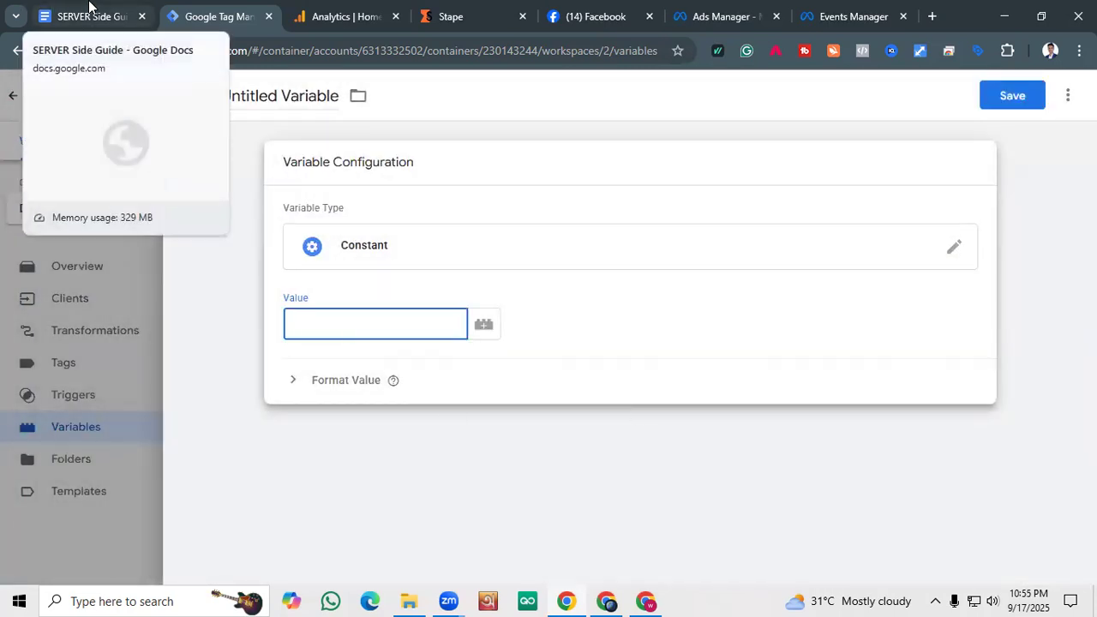
click(600, 12)
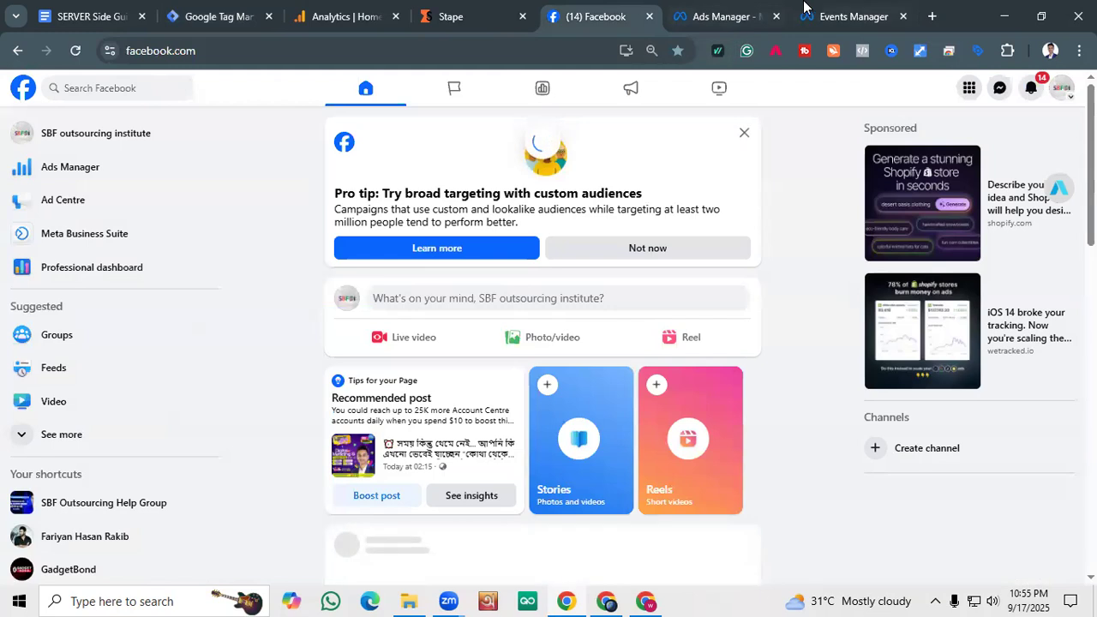
click(804, 9)
drag(526, 316, 441, 317)
right_click(442, 319)
click(461, 338)
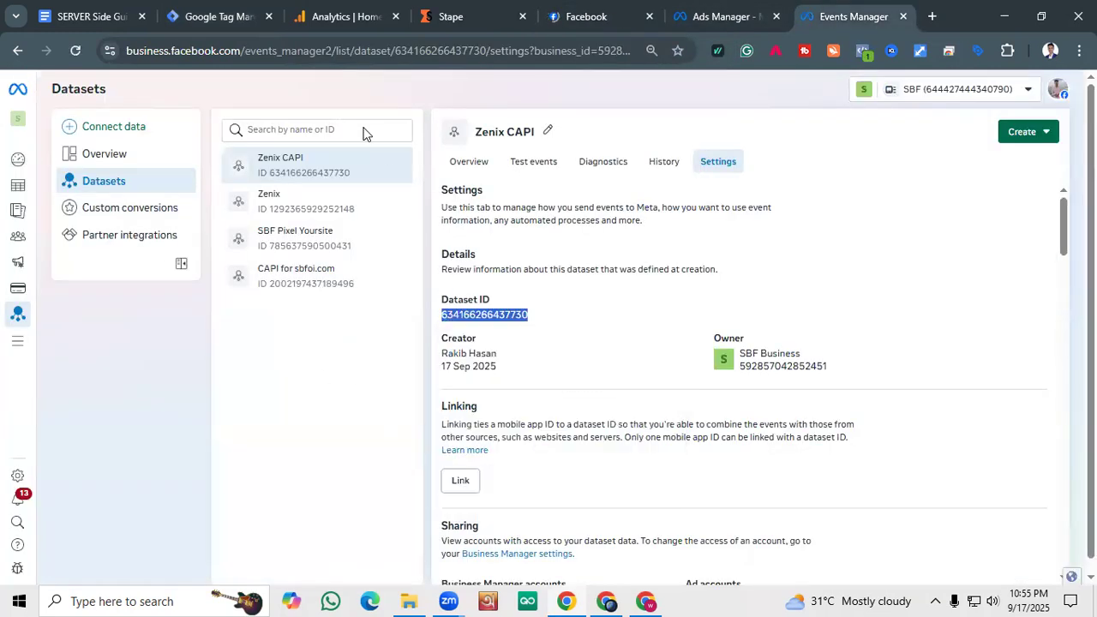
click(197, 16)
key(ctrl+v)
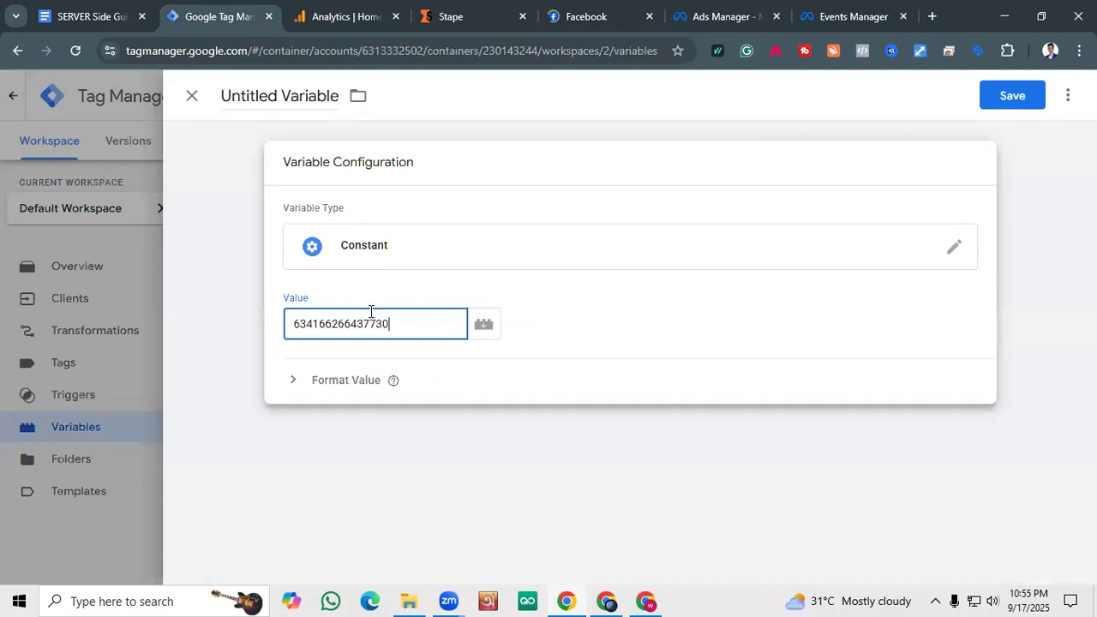
Name the Constant variable FB Pixel ID and save it.
click(312, 105)
key(ctrl+a)
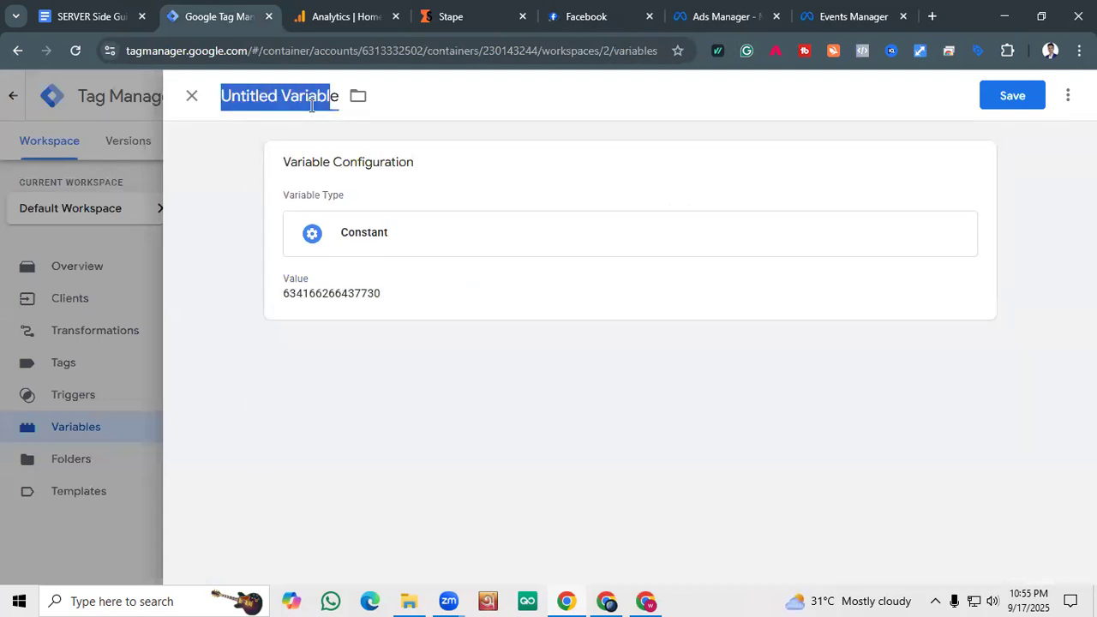
key(BackSpace)
text(FB Pixel ID)
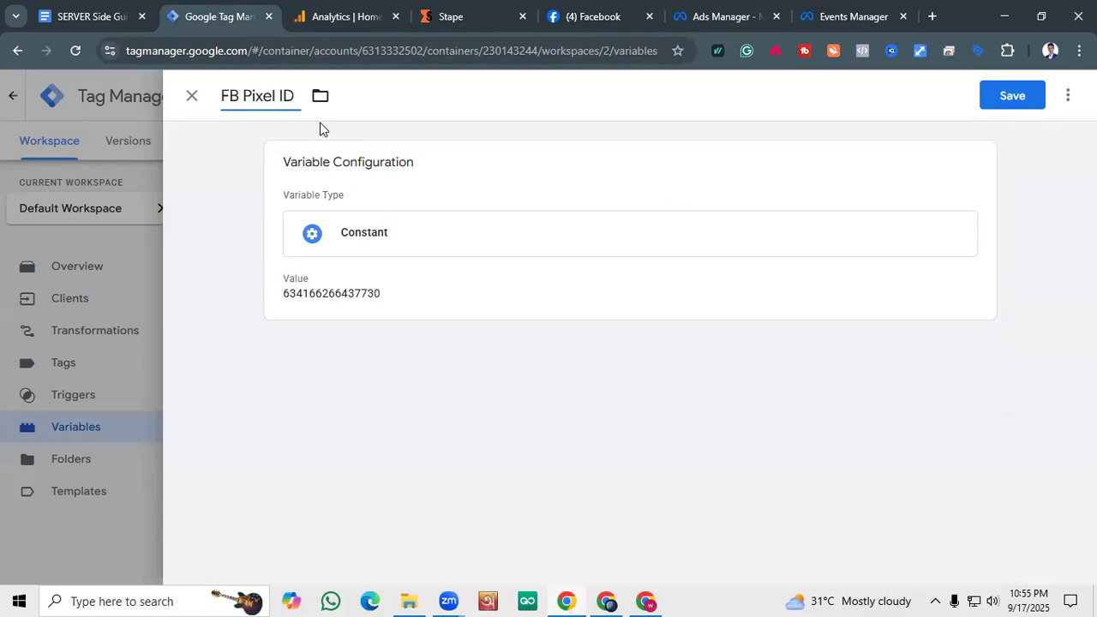
click(996, 99)
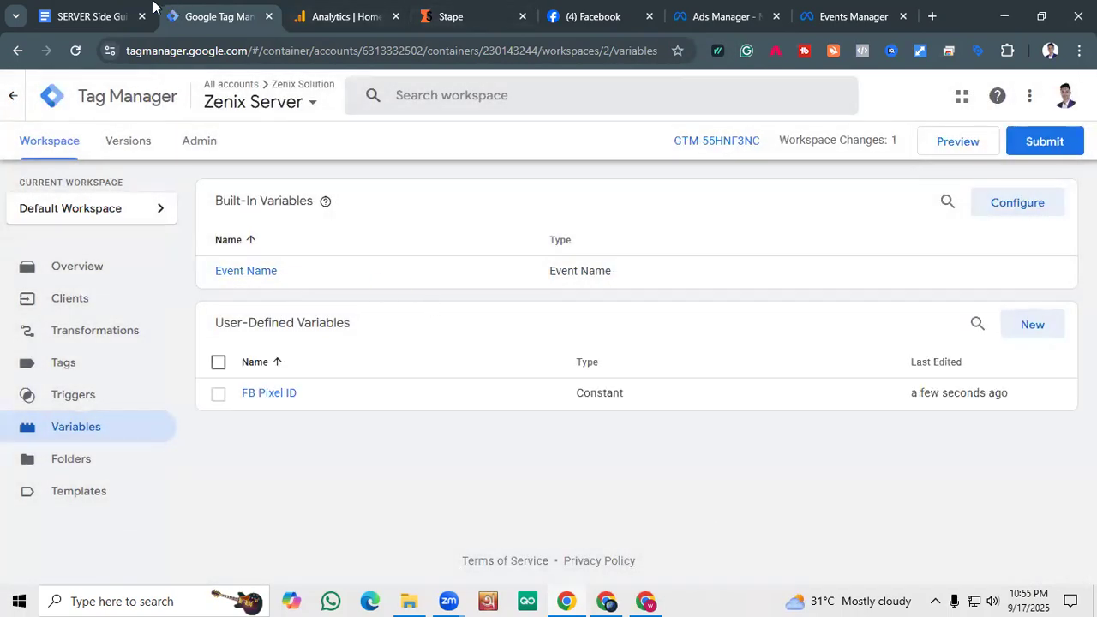
Check the guide's measurement ID task, and copy the measurement ID from the Zenix Solution web data stream in Google Analytics.
click(116, 10)
click(327, 415)
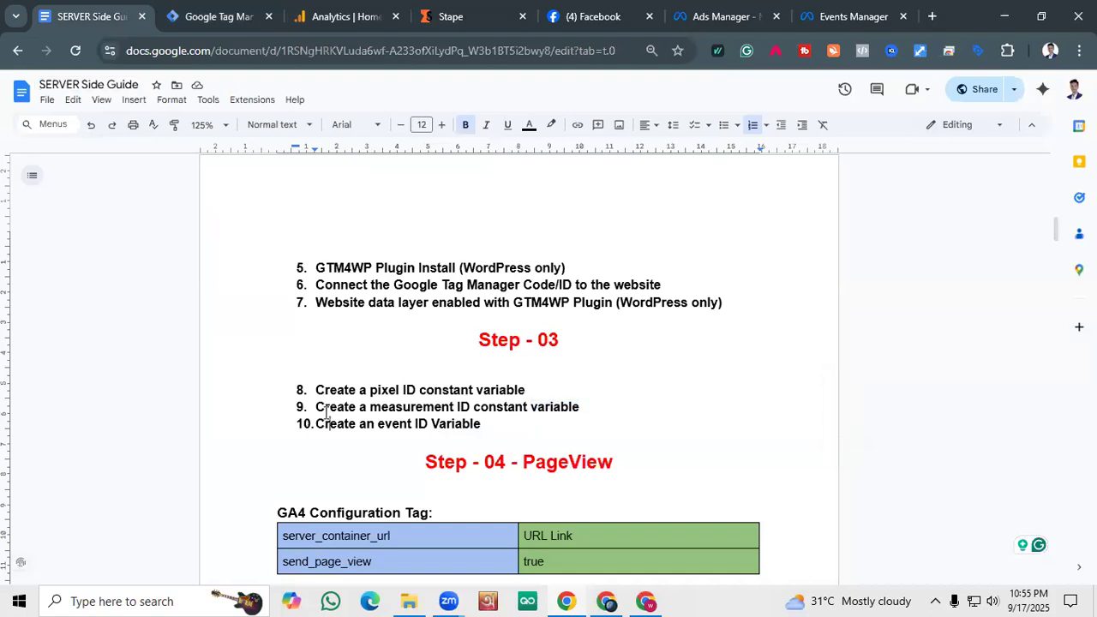
drag(314, 407, 589, 408)
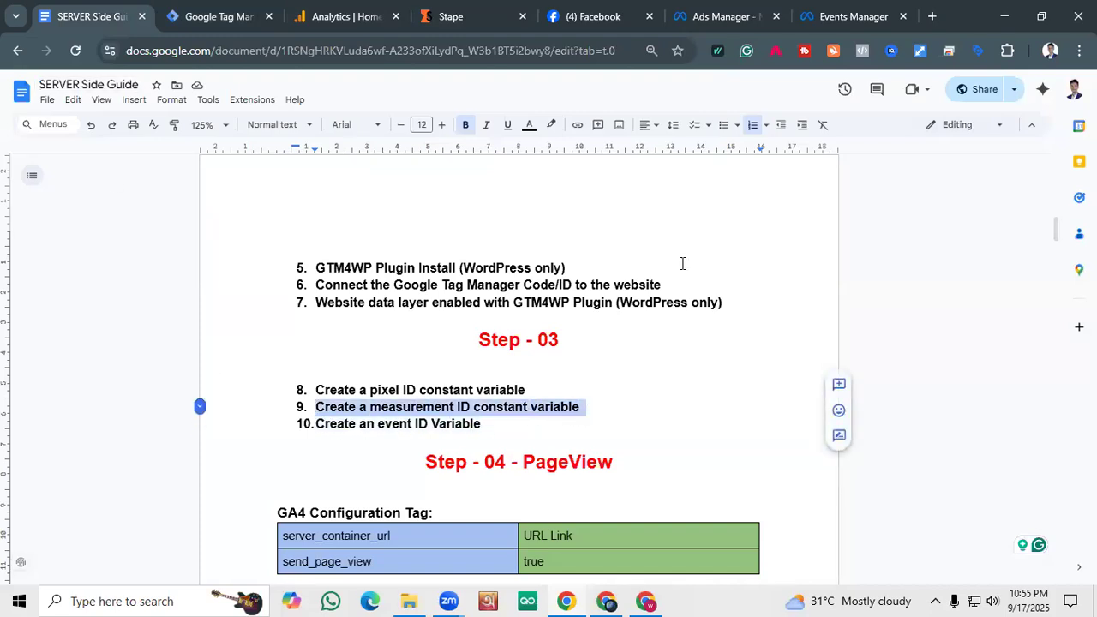
click(343, 10)
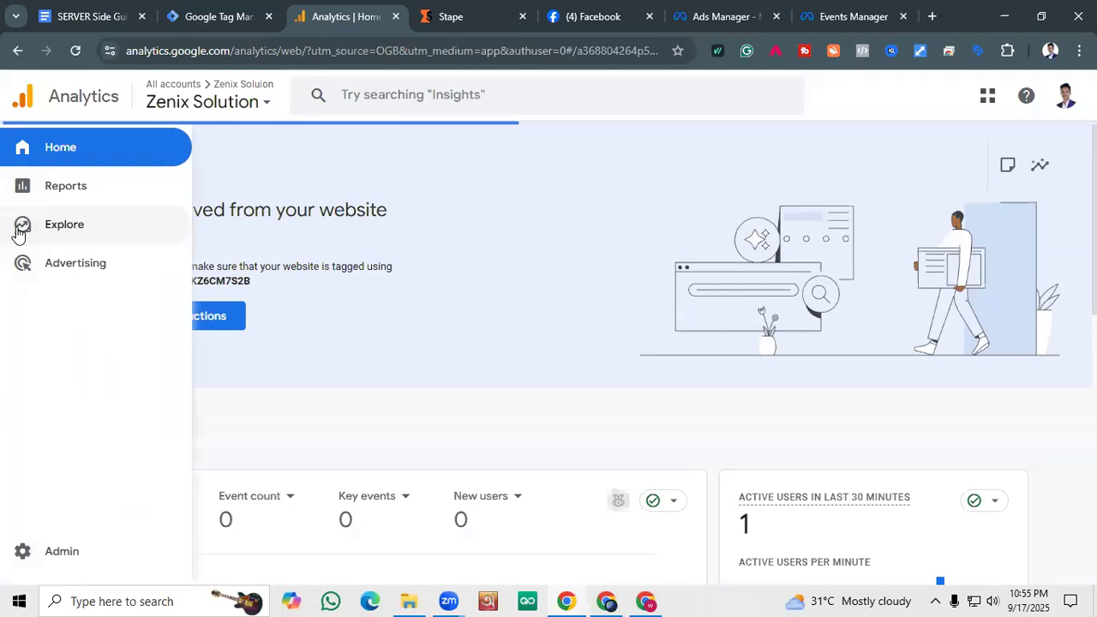
click(58, 553)
scroll(805, 326, down, 2)
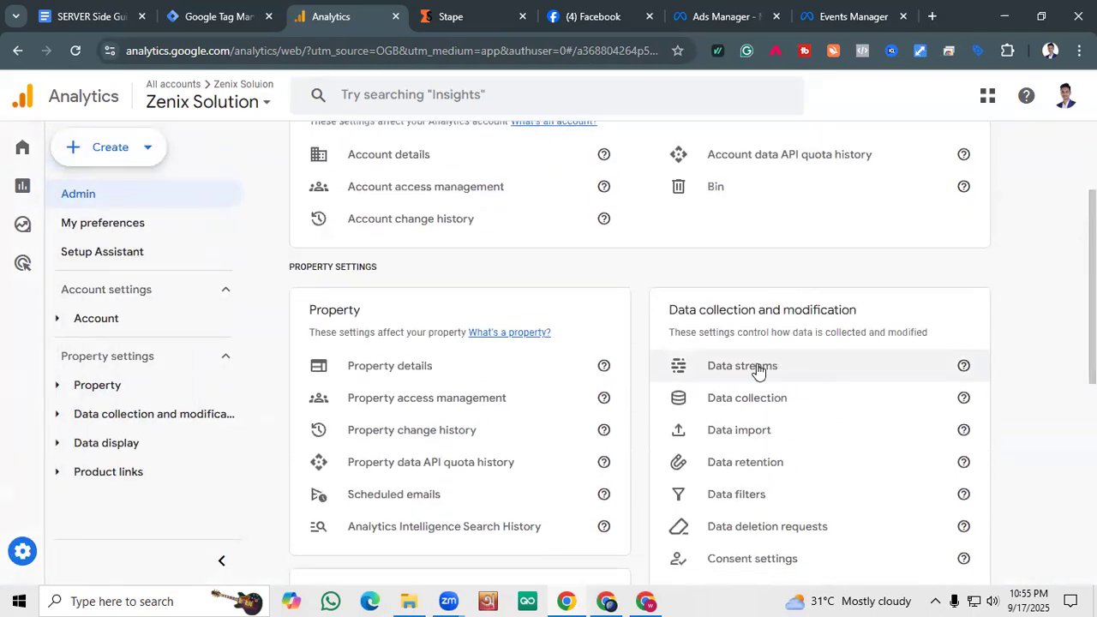
click(758, 367)
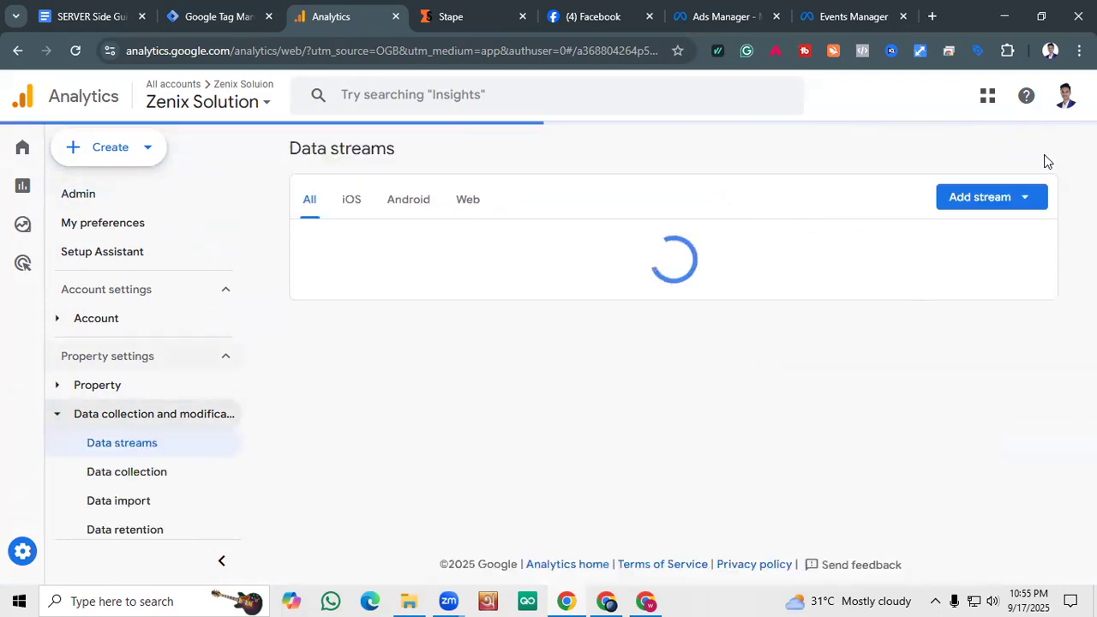
click(970, 245)
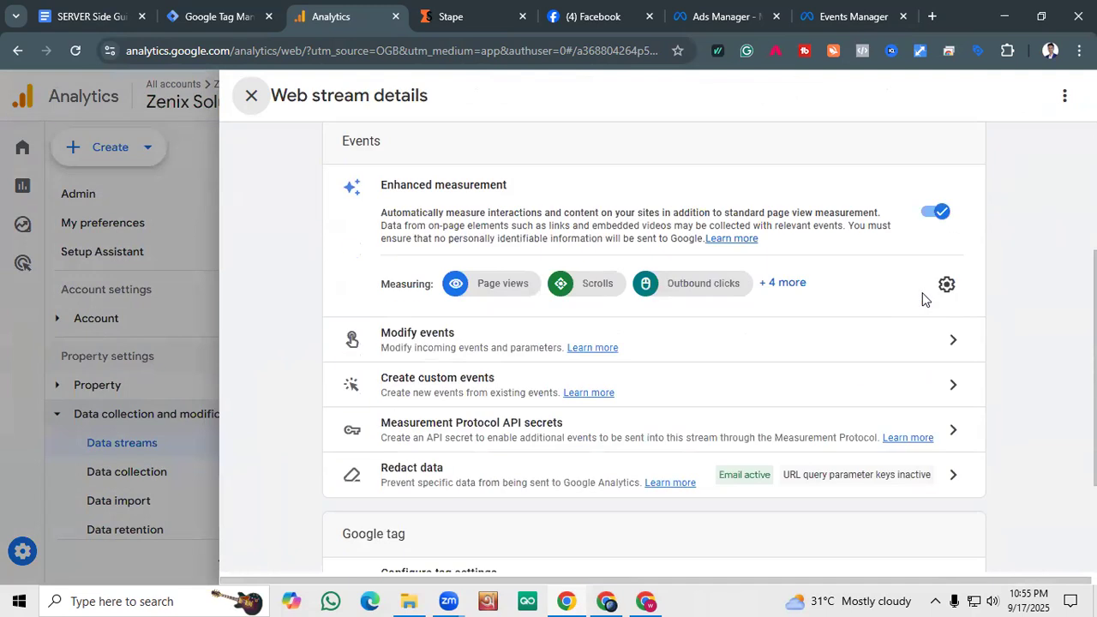
click(948, 310)
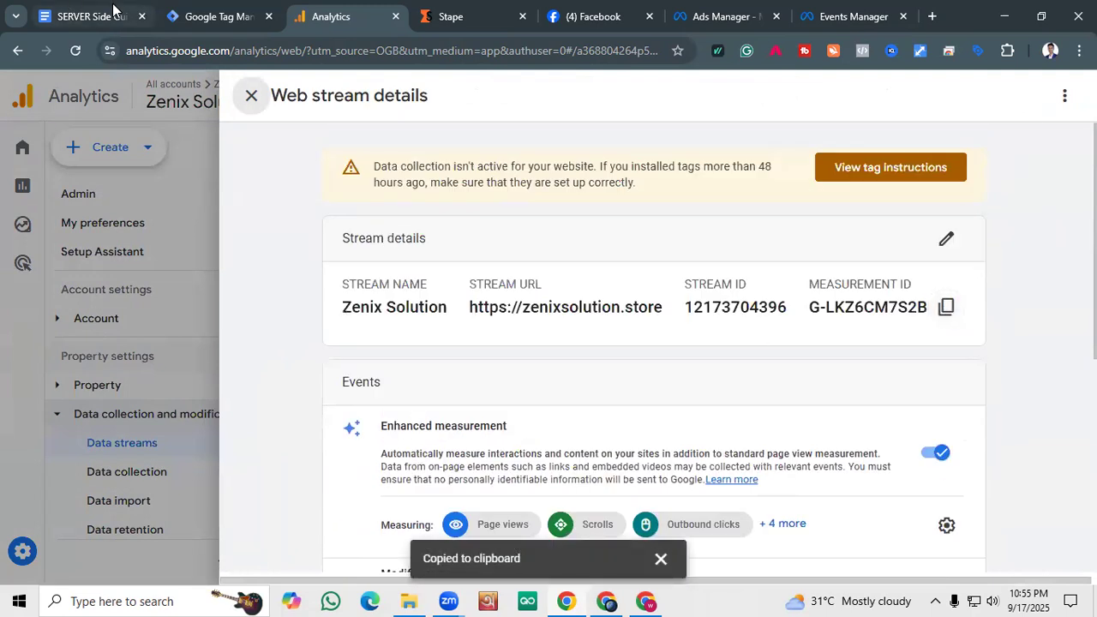
Start a new variable in the Zenix Server container and look through the available variable types.
key(ctrl+1)
click(249, 7)
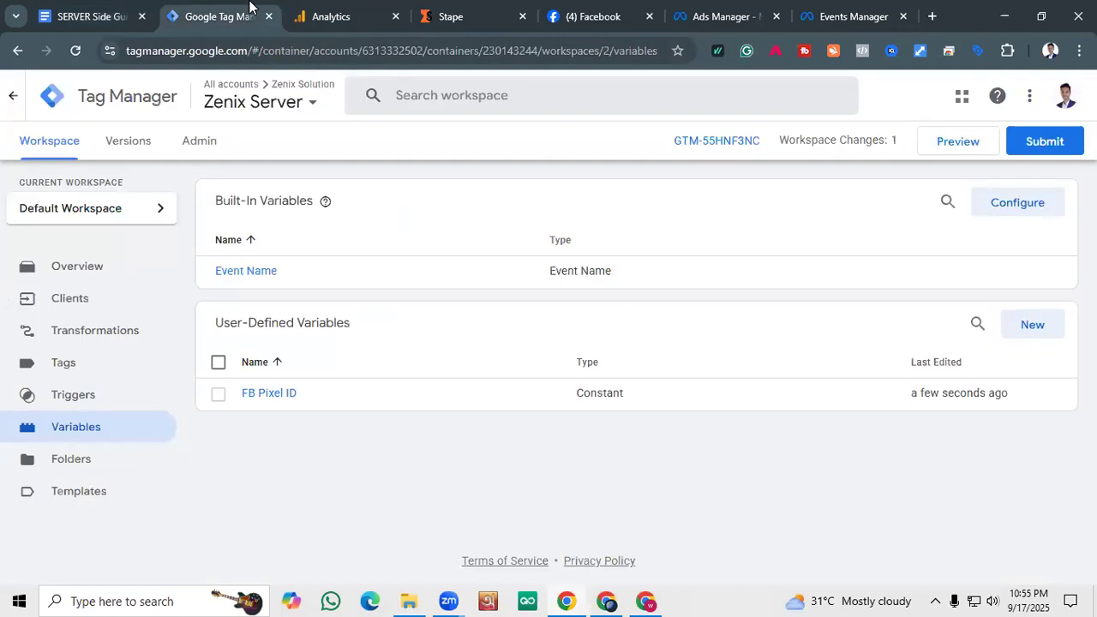
click(1033, 325)
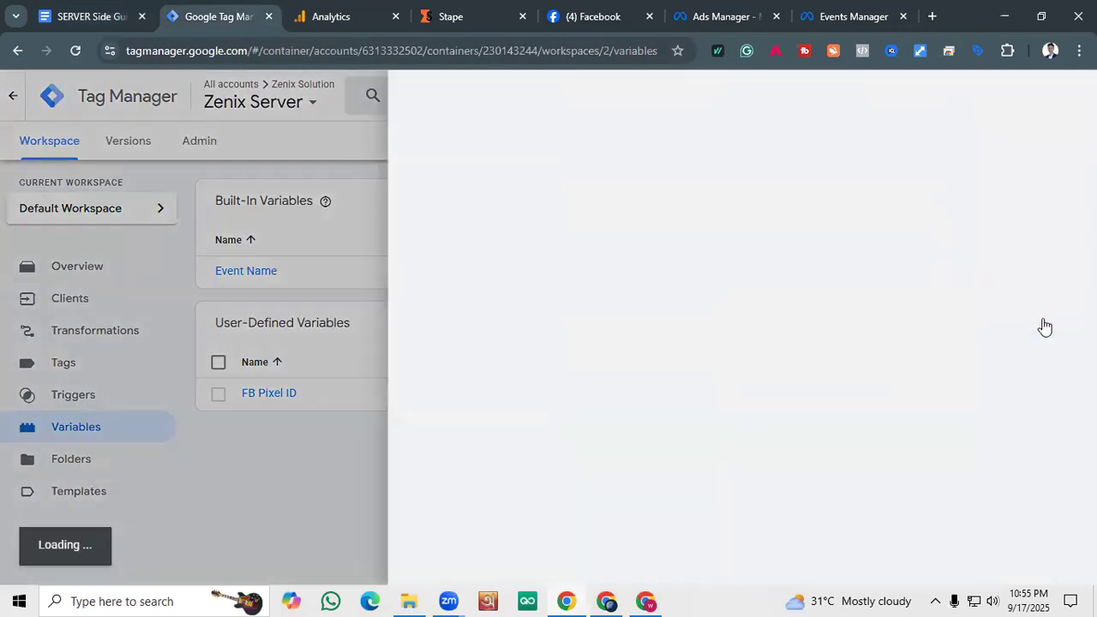
click(608, 276)
scroll(732, 284, down, 8)
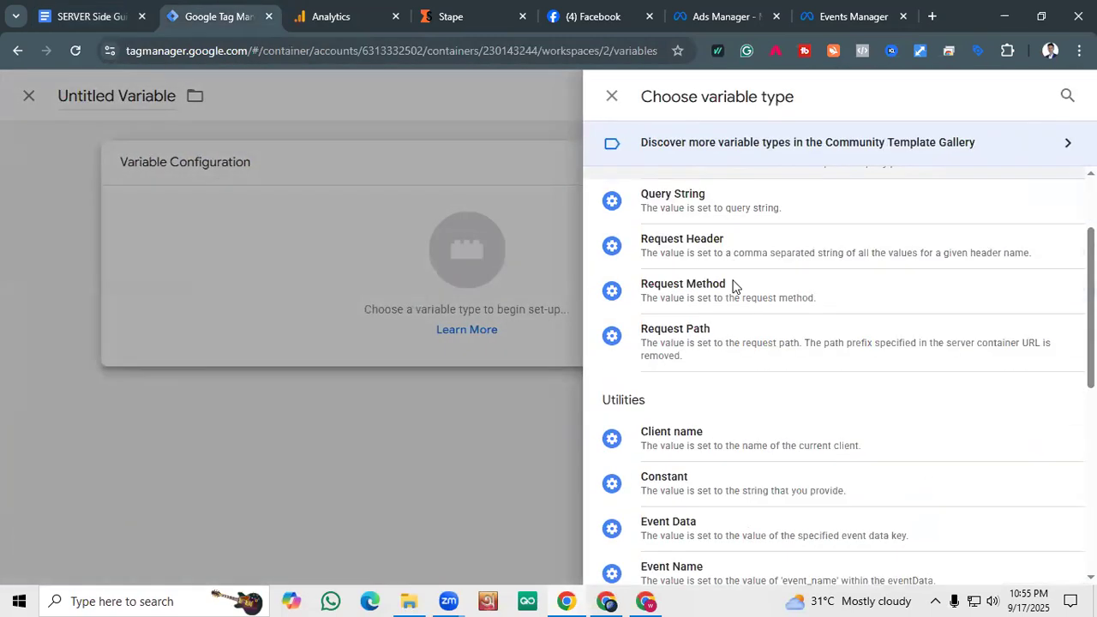
scroll(725, 352, up, 8)
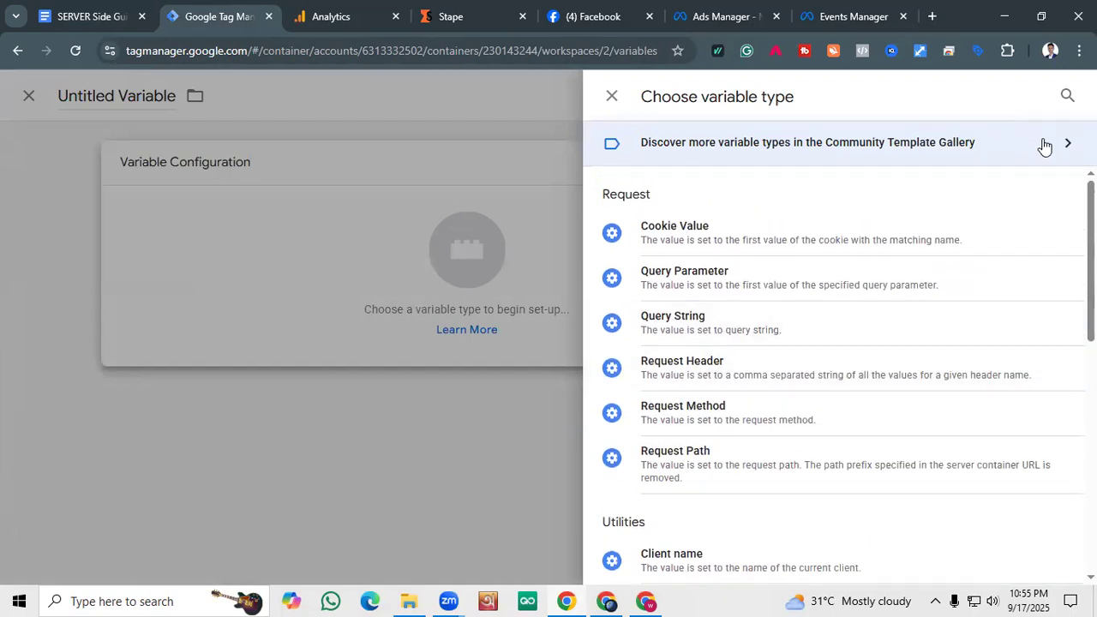
scroll(729, 360, down, 6)
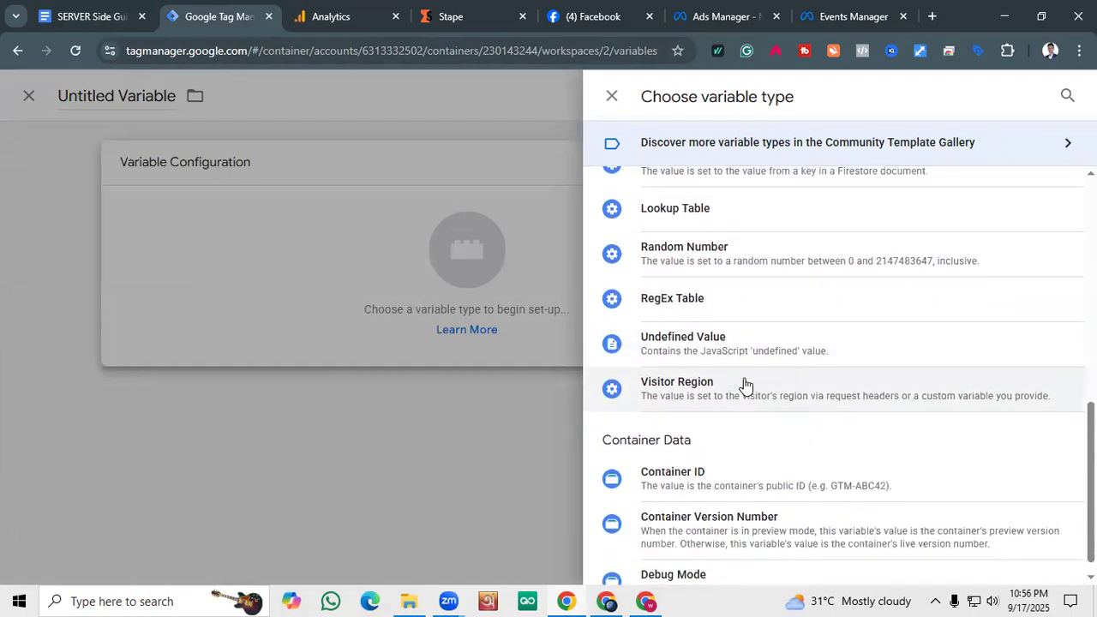
scroll(745, 386, up, 3)
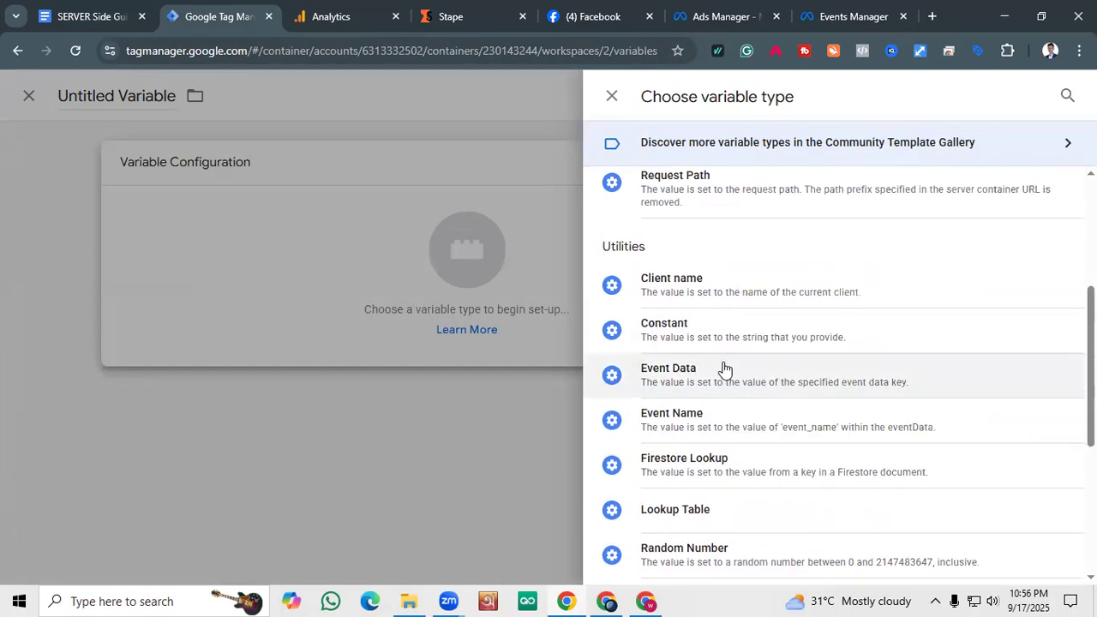
Recheck the measurement ID constant variable task in the SERVER Side Guide, and return to the variable type list in Google Tag Manager.
click(131, 8)
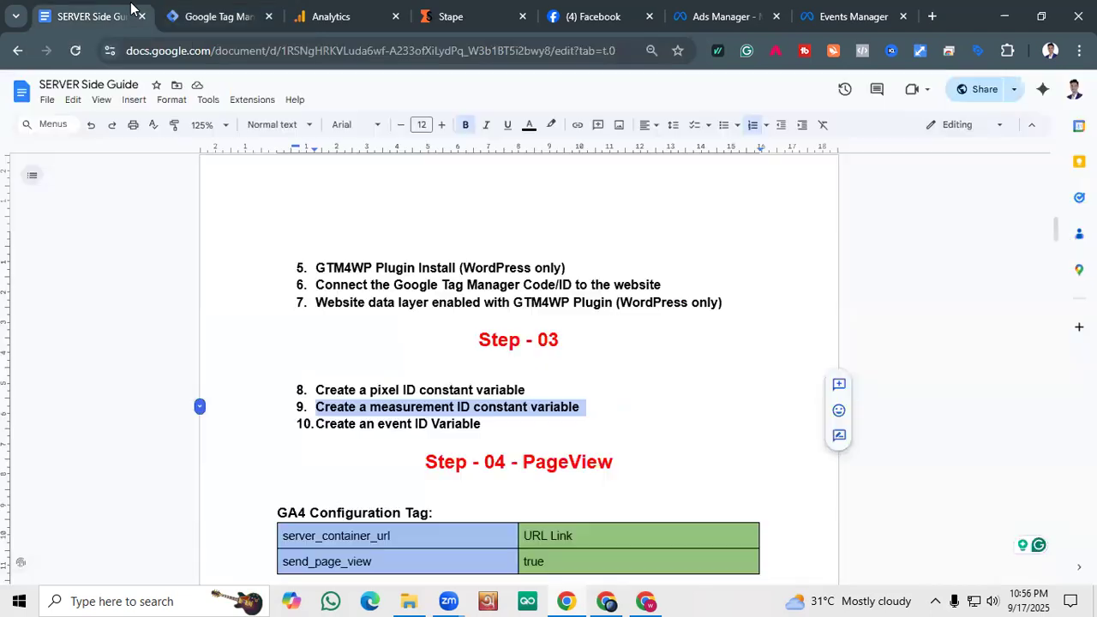
click(423, 410)
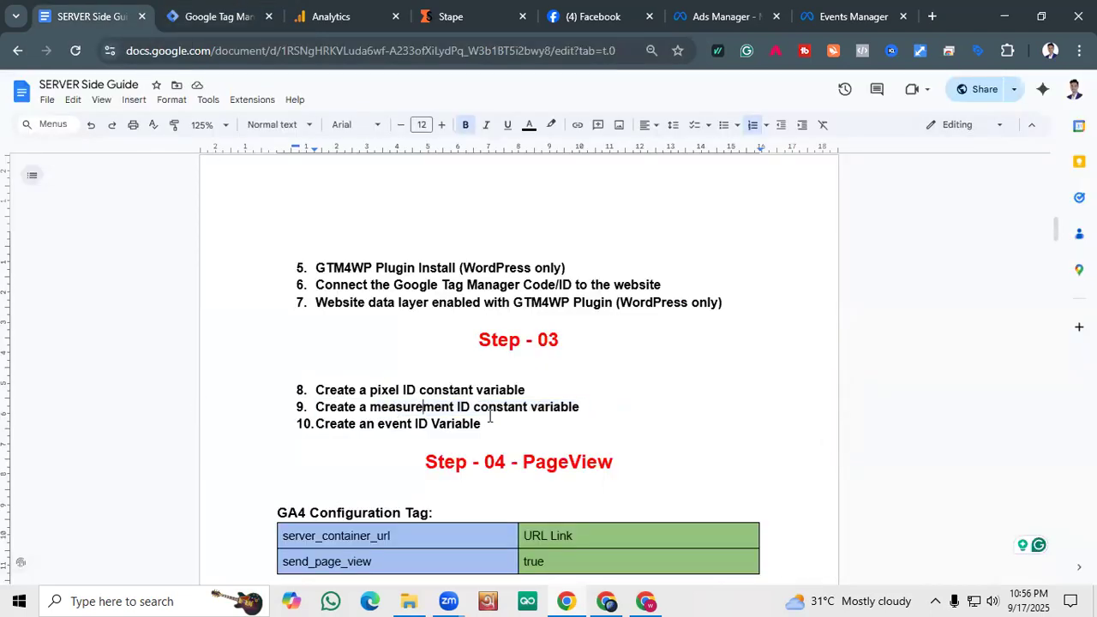
click(210, 16)
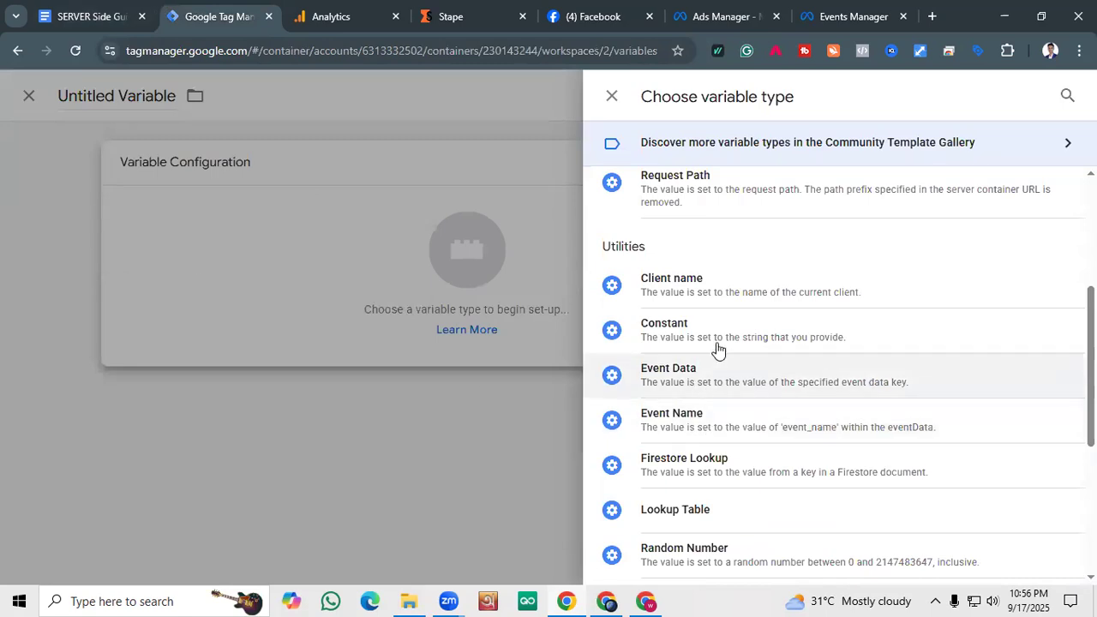
scroll(696, 382, down, 2)
scroll(976, 182, up, 3)
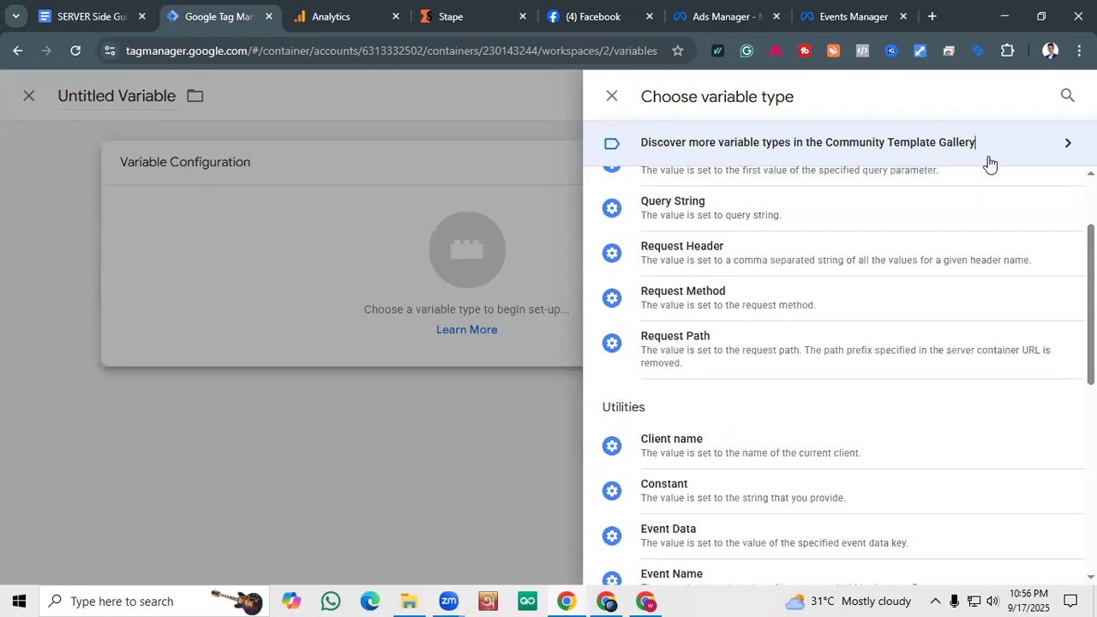
click(978, 144)
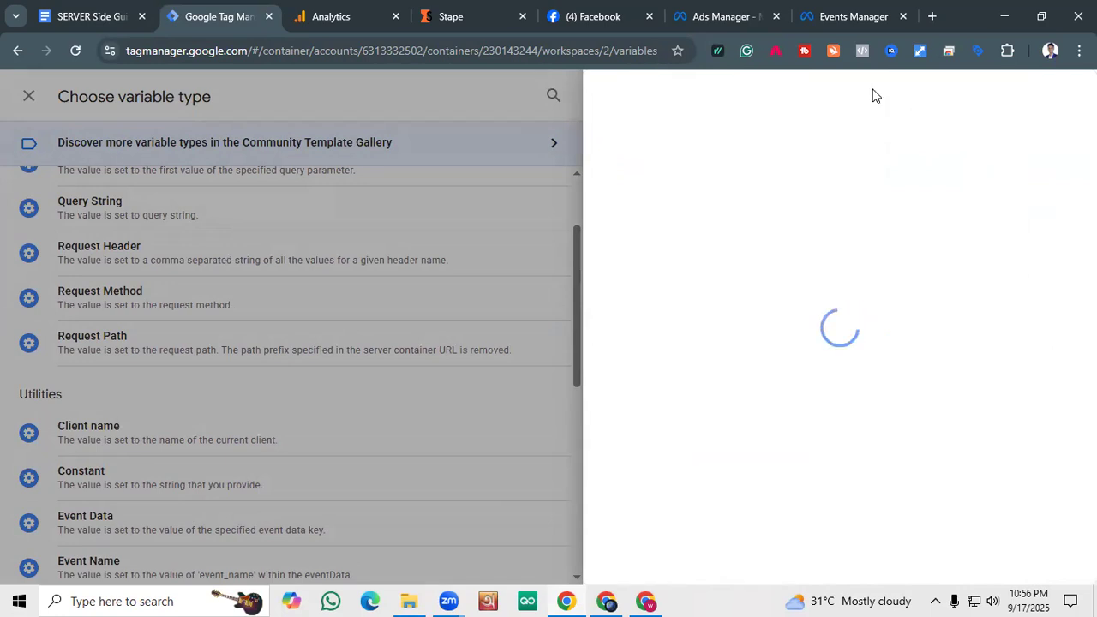
click(3, 288)
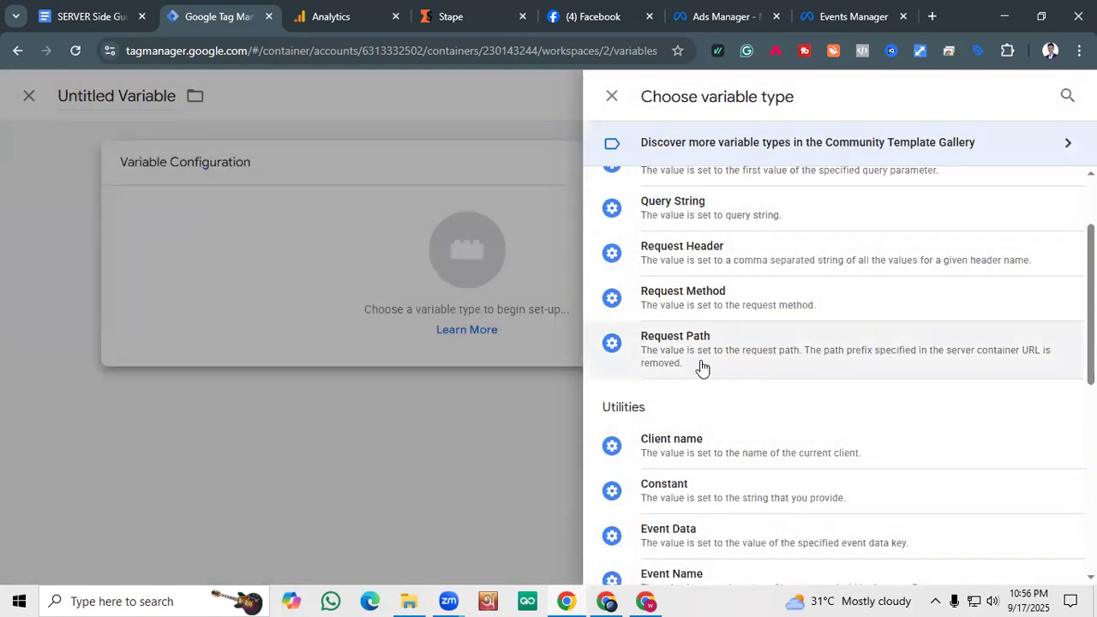
Choose Constant as the variable type and paste the copied Zenix Solution measurement ID as its value.
click(674, 482)
click(414, 328)
text(G-LKZ6CM7S2B)
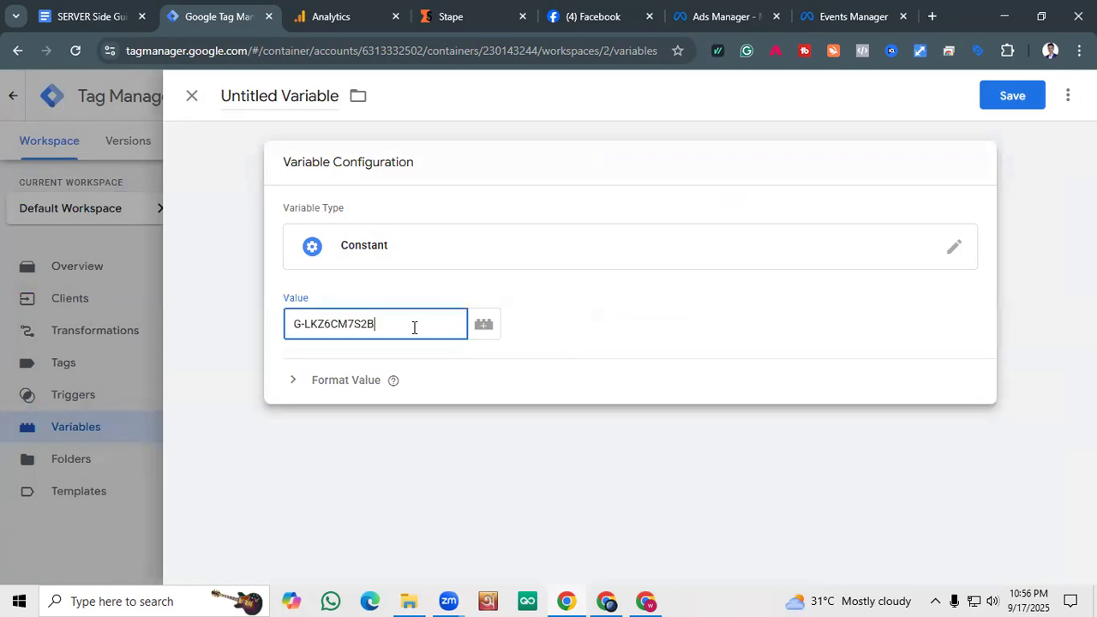
Name the Constant variable GA4 Measurement ID and save it.
click(269, 112)
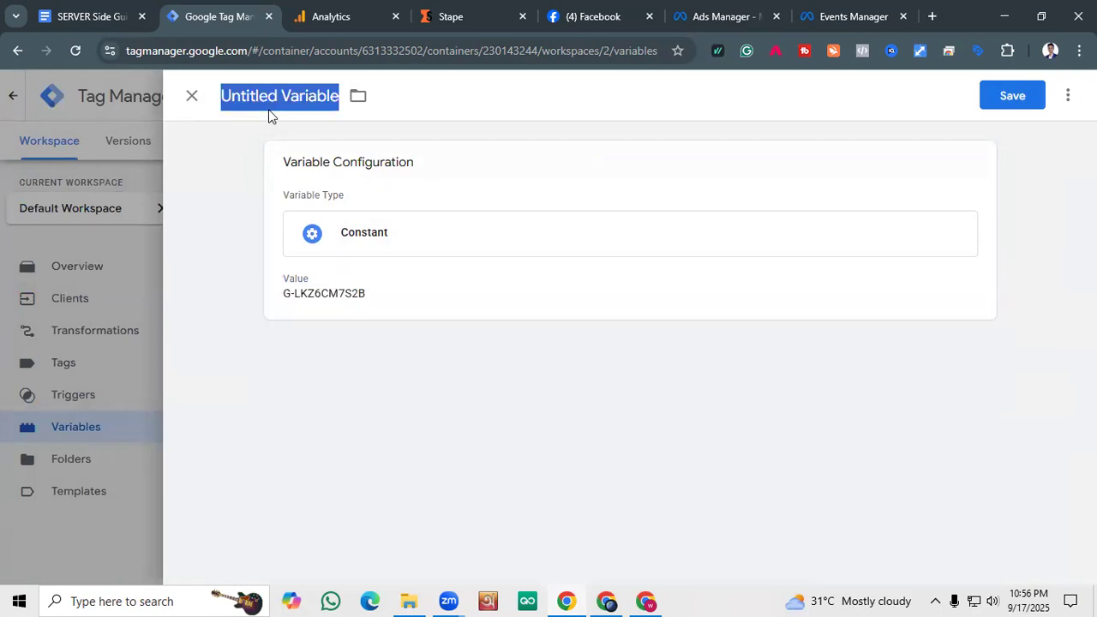
key(BackSpace)
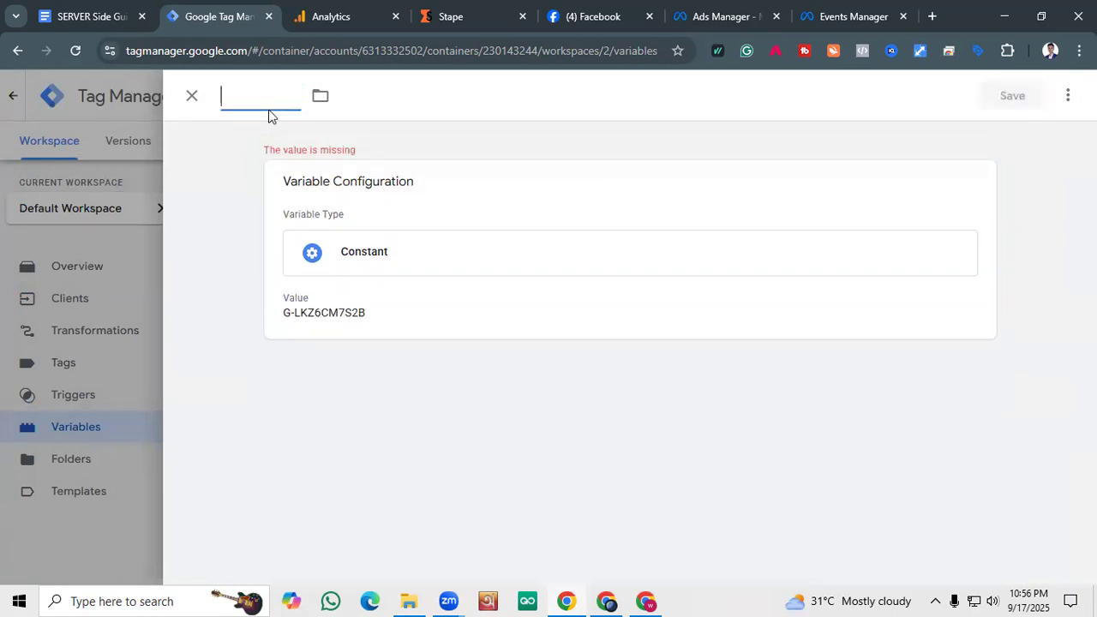
text(ga)
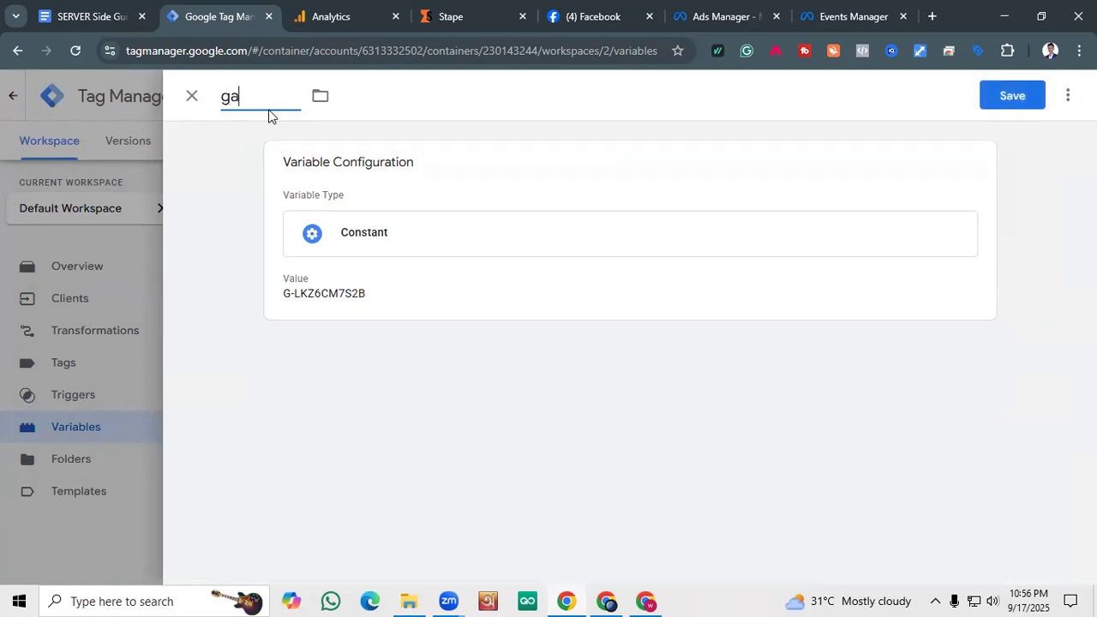
key(BackSpace)
text(GA4 Measur)
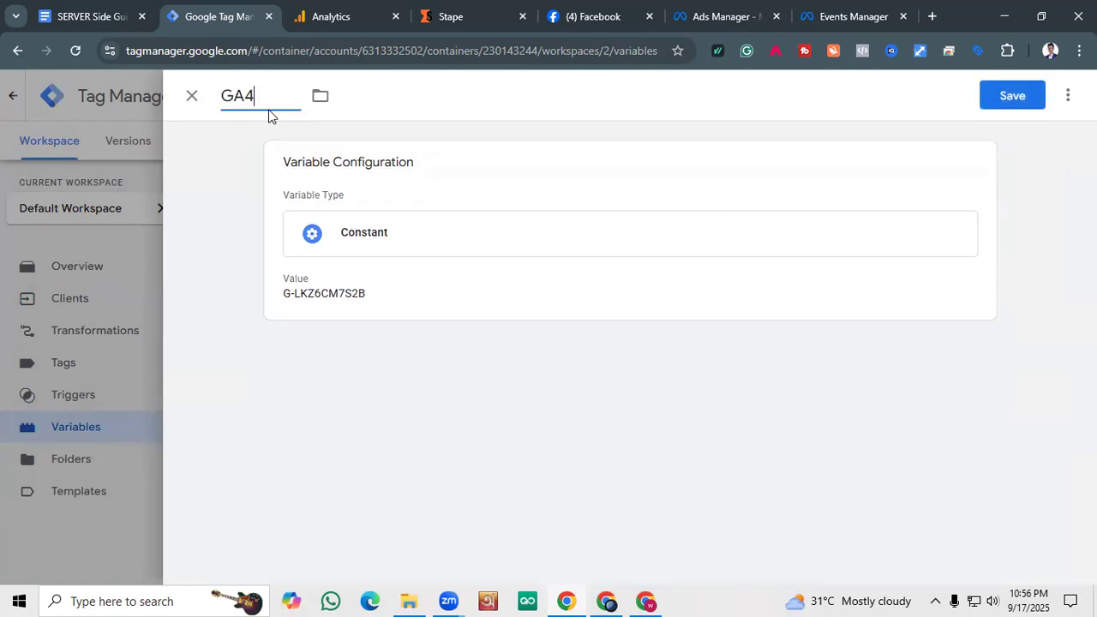
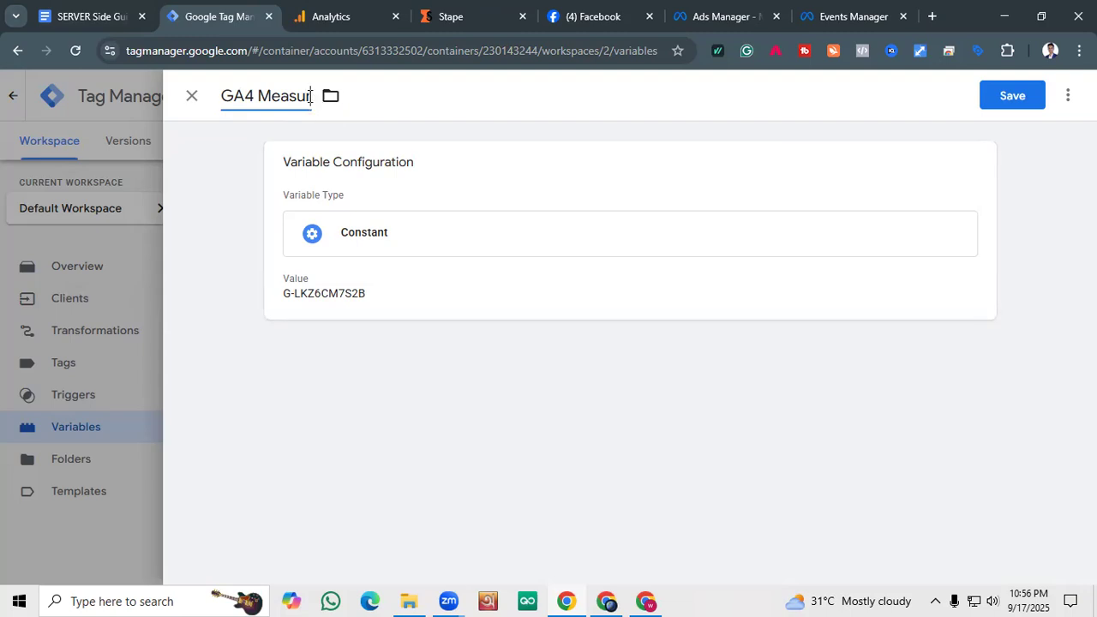
text(ement ID)
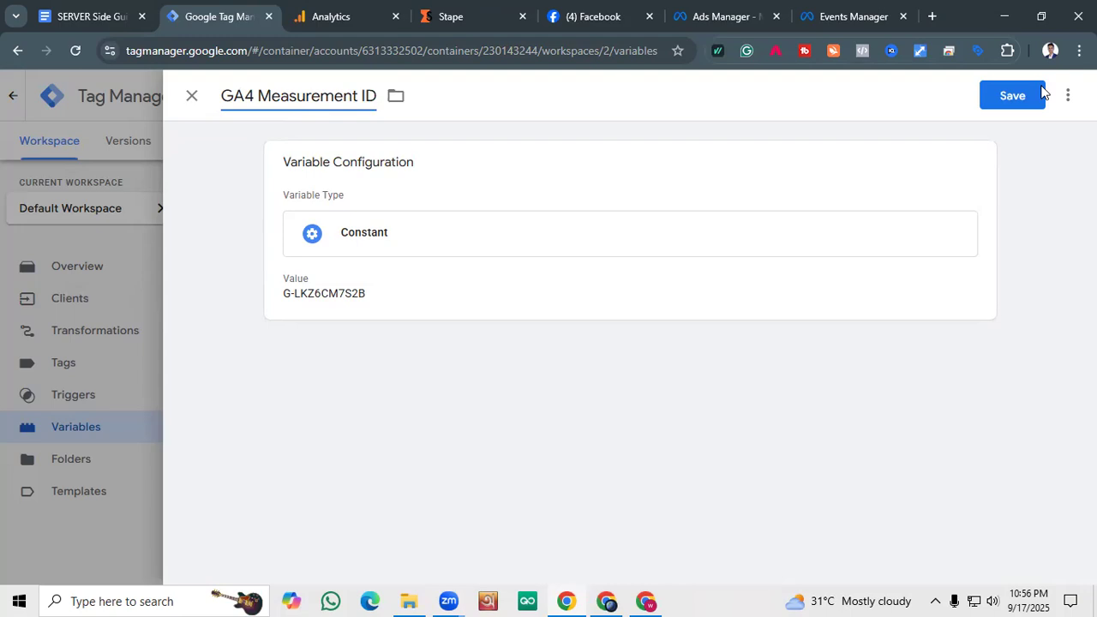
click(1012, 95)
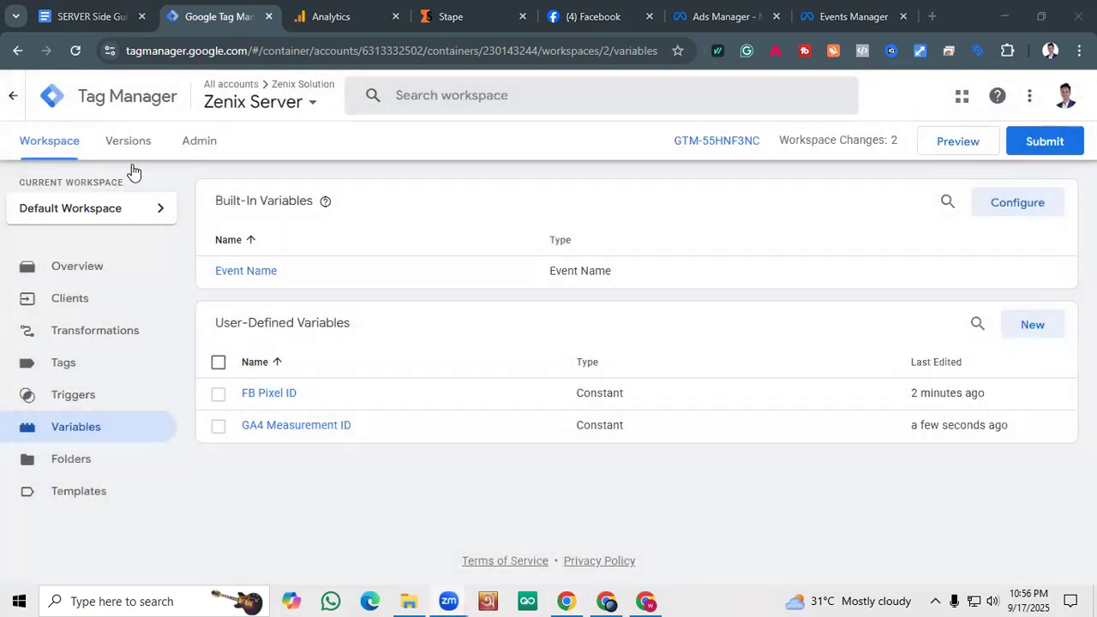
Check the event ID variable task in the SERVER Side Guide, and start choosing a type for another new variable in Google Tag Manager.
click(92, 17)
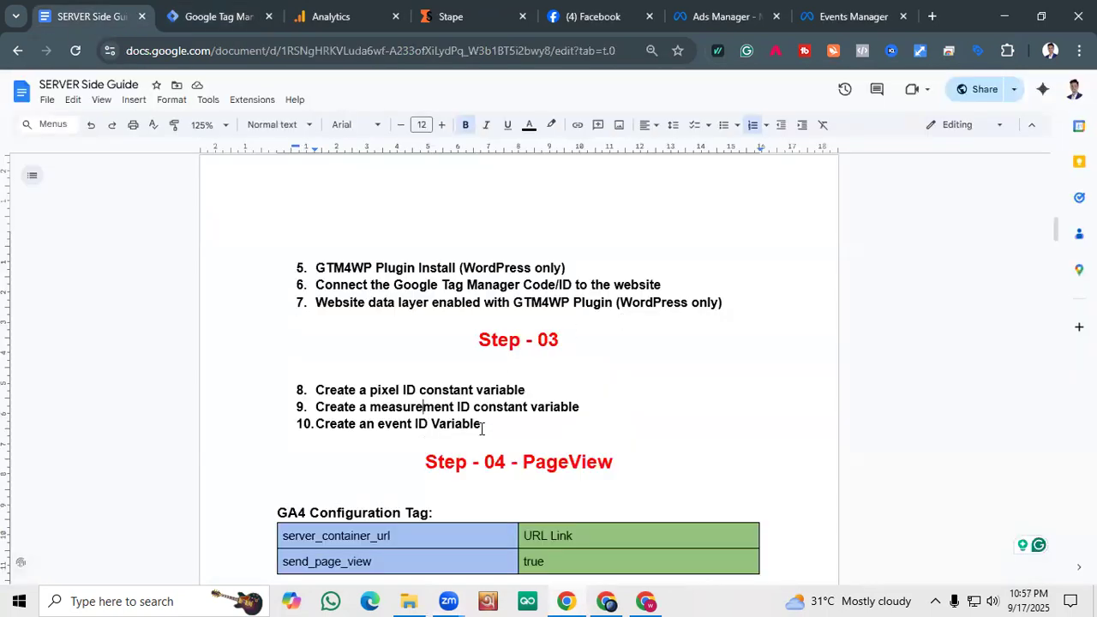
drag(481, 426, 315, 423)
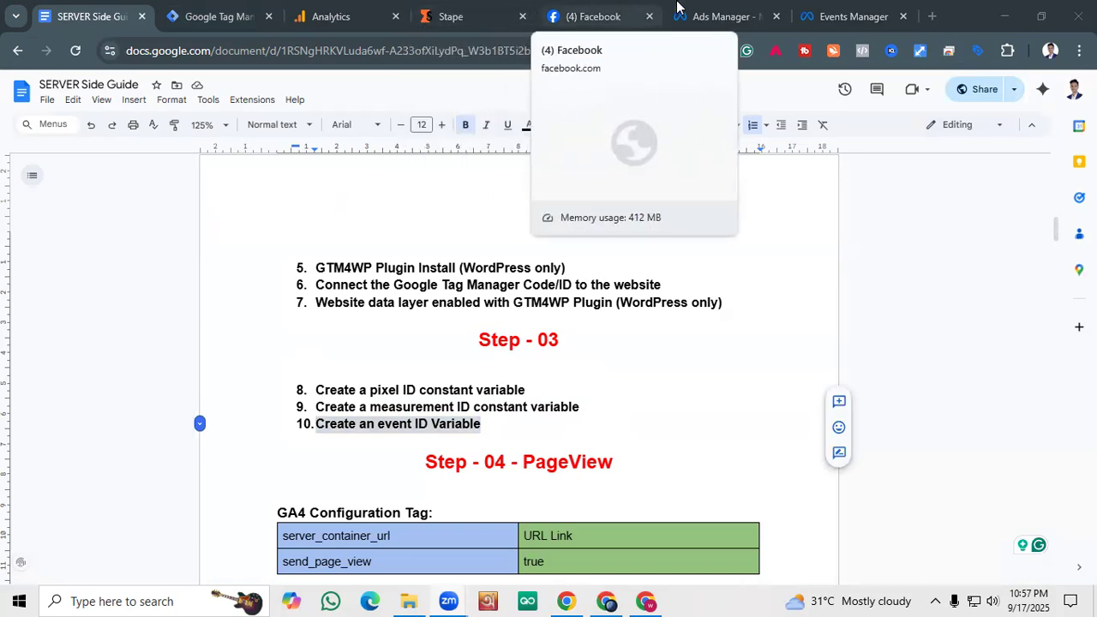
click(198, 16)
click(1032, 324)
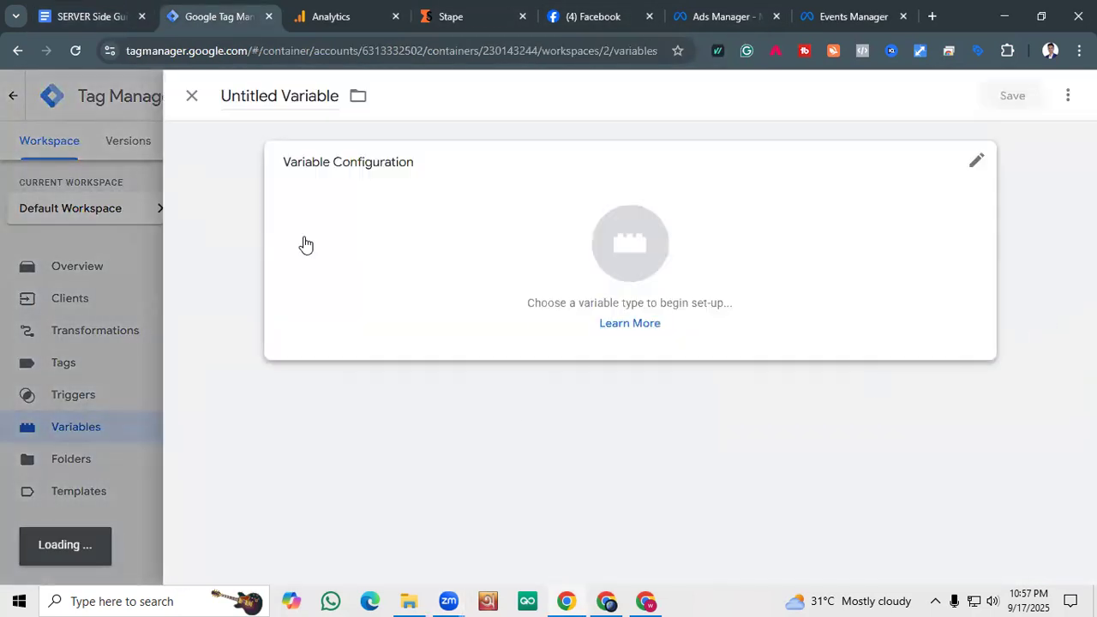
click(514, 248)
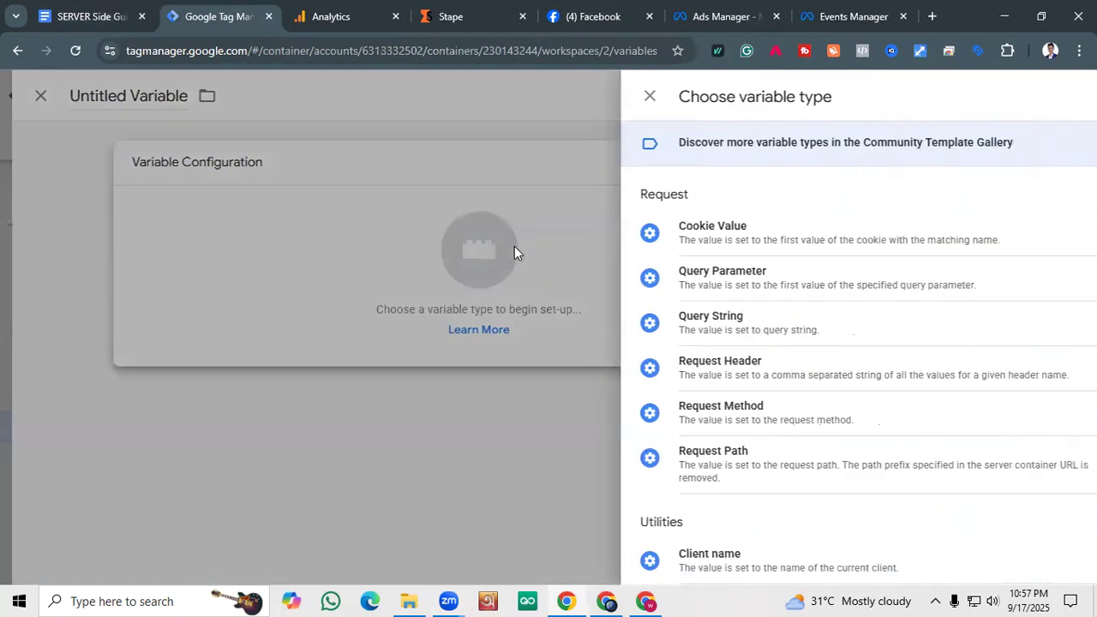
Search the Community Template Gallery for an event ID variable template, retry with the capitalized term, and clear the search.
scroll(672, 286, down, 7)
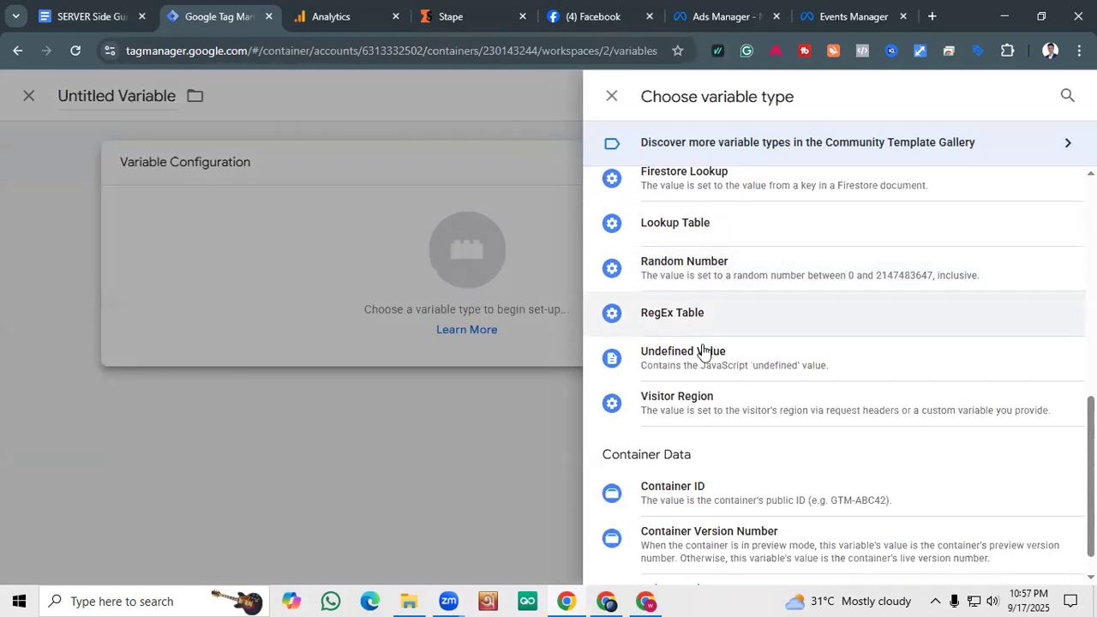
scroll(735, 424, up, 7)
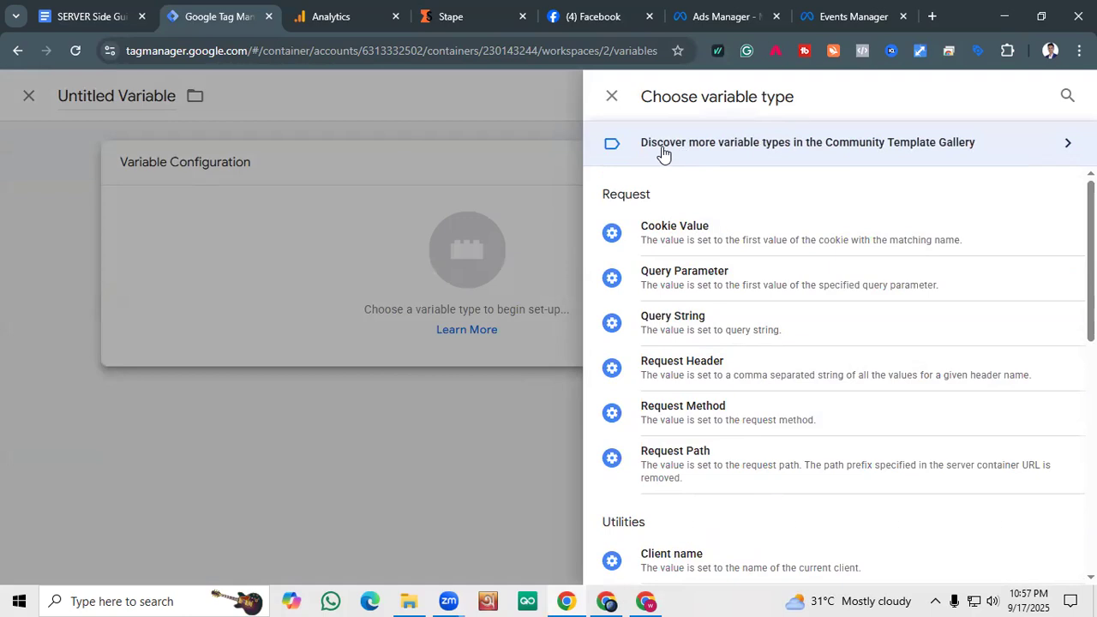
click(938, 140)
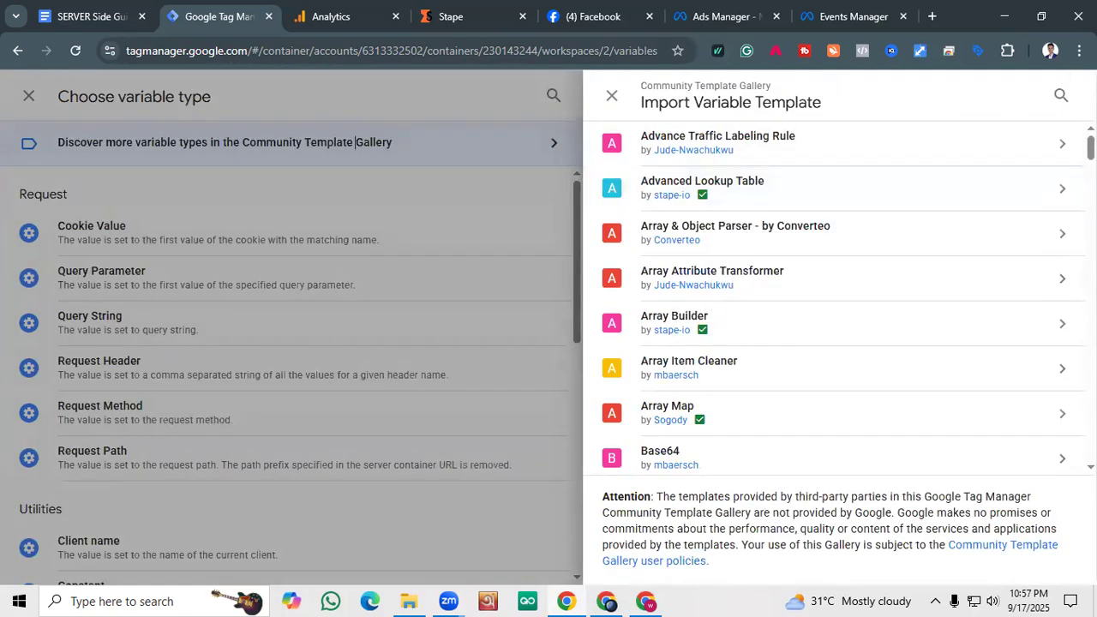
click(1061, 97)
text(ev)
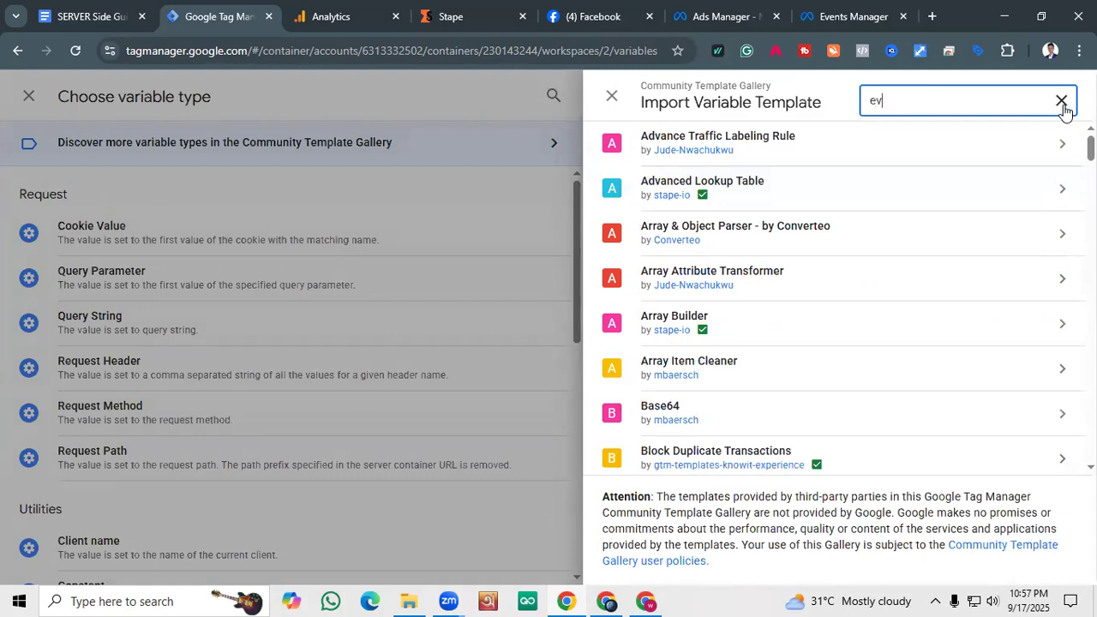
text(en)
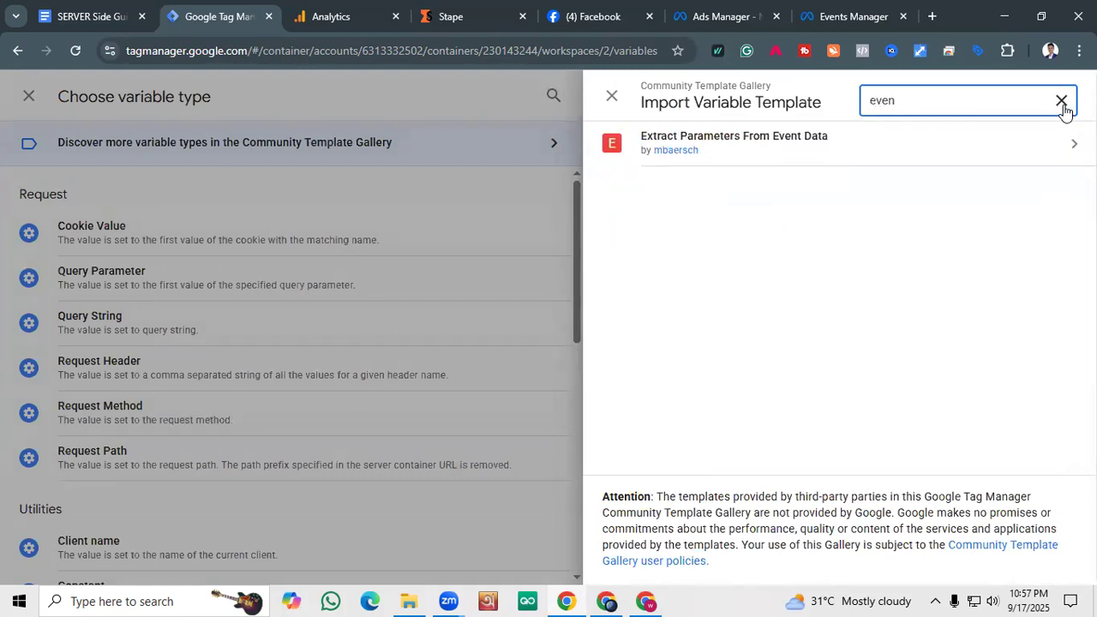
text(t id)
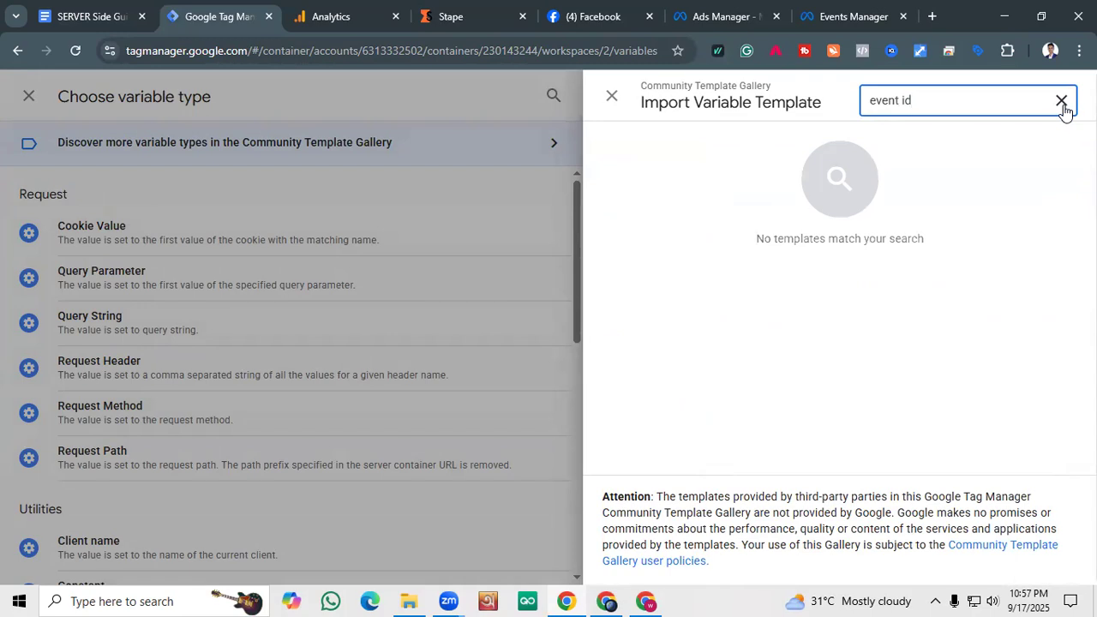
key(BackSpace)
key(BackSpace)
key(BackSpace)
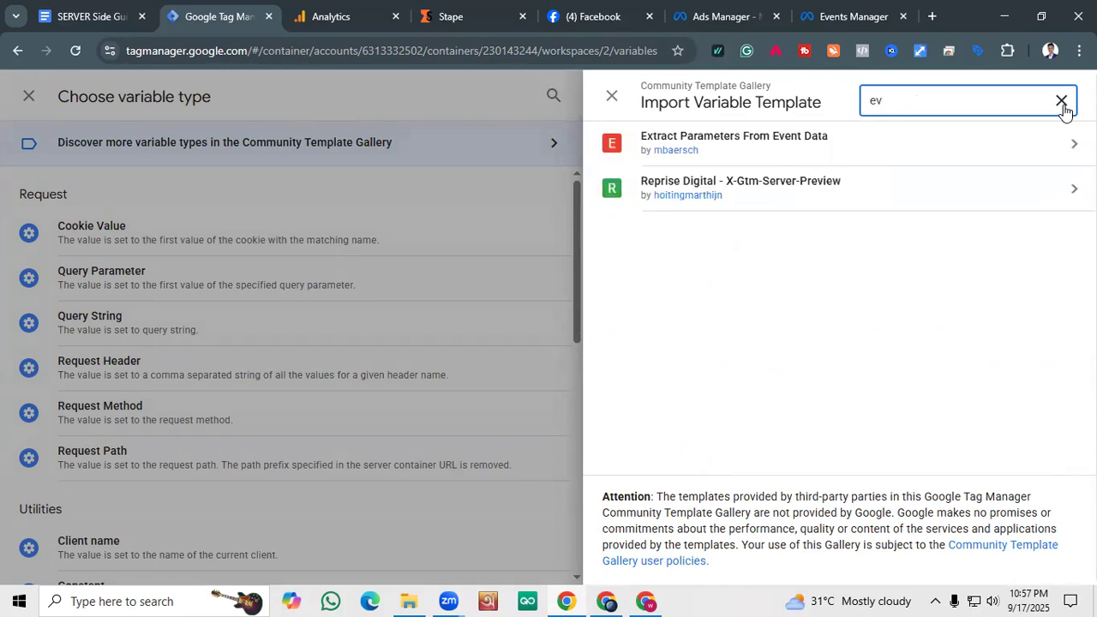
click(1061, 101)
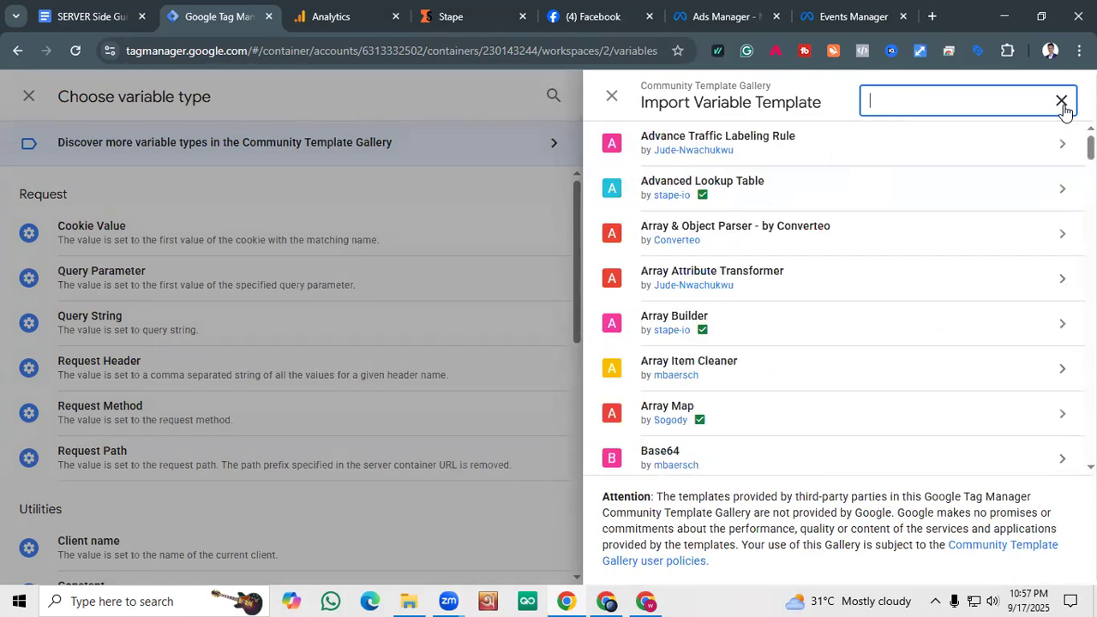
text(E)
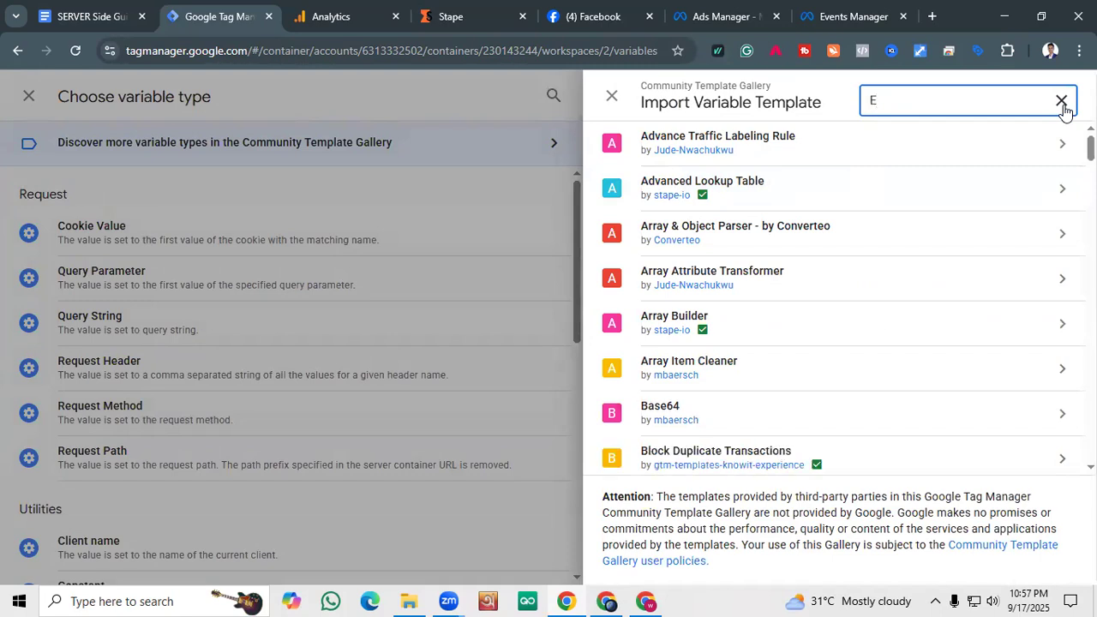
text(vent Id)
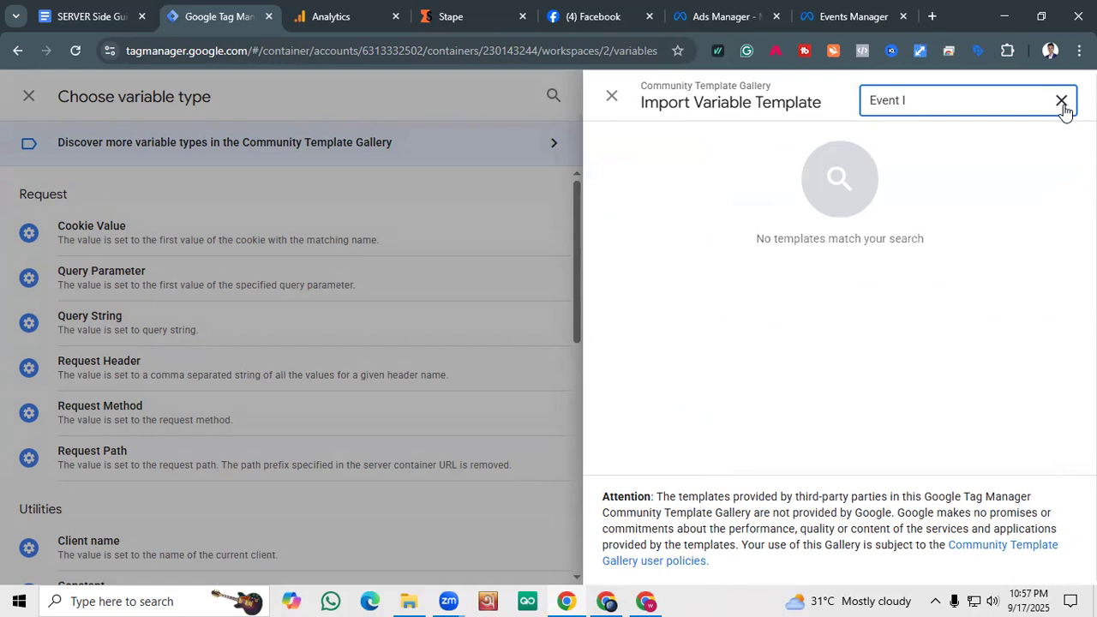
click(1061, 101)
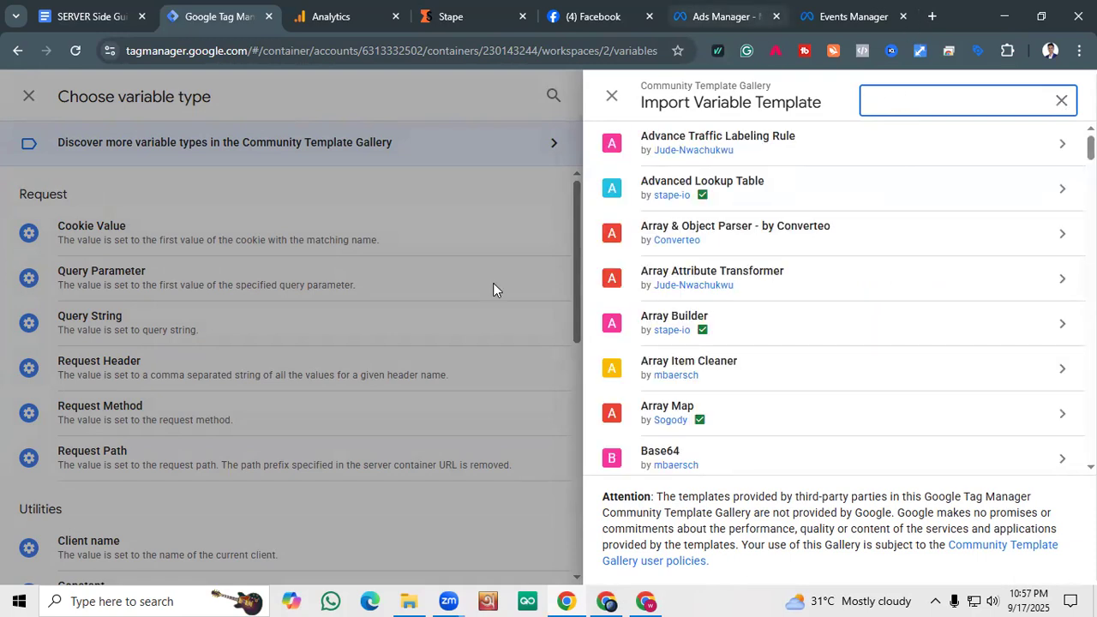
Search the Community Template Gallery for "Ev", leave the gallery, and recheck the event ID variable task in the SERVER Side Guide.
text(Ev)
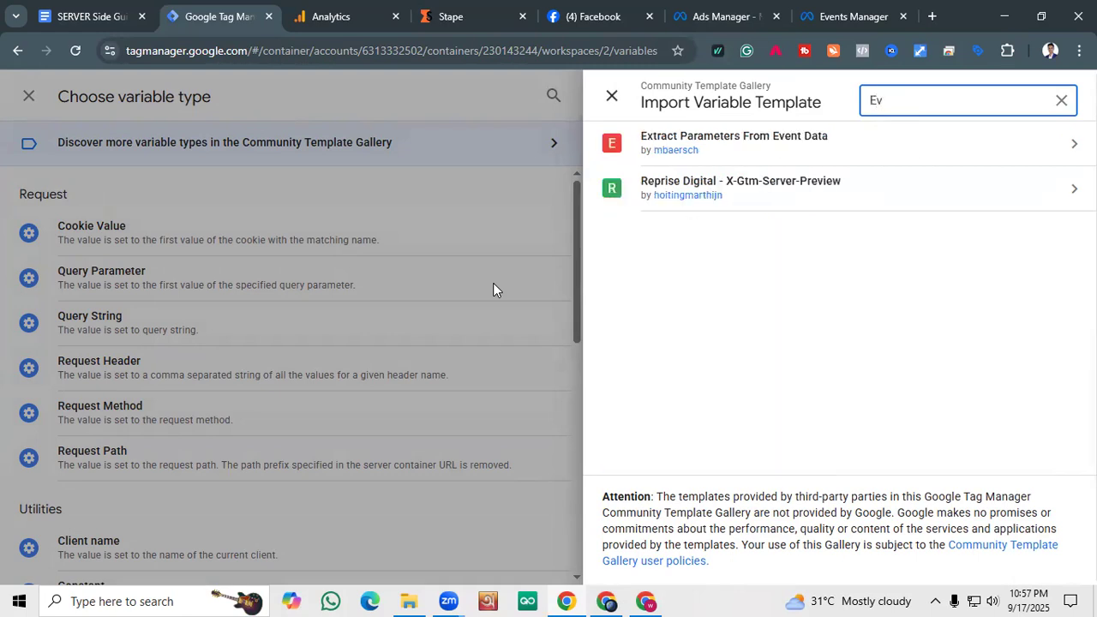
key(Escape)
key(Escape)
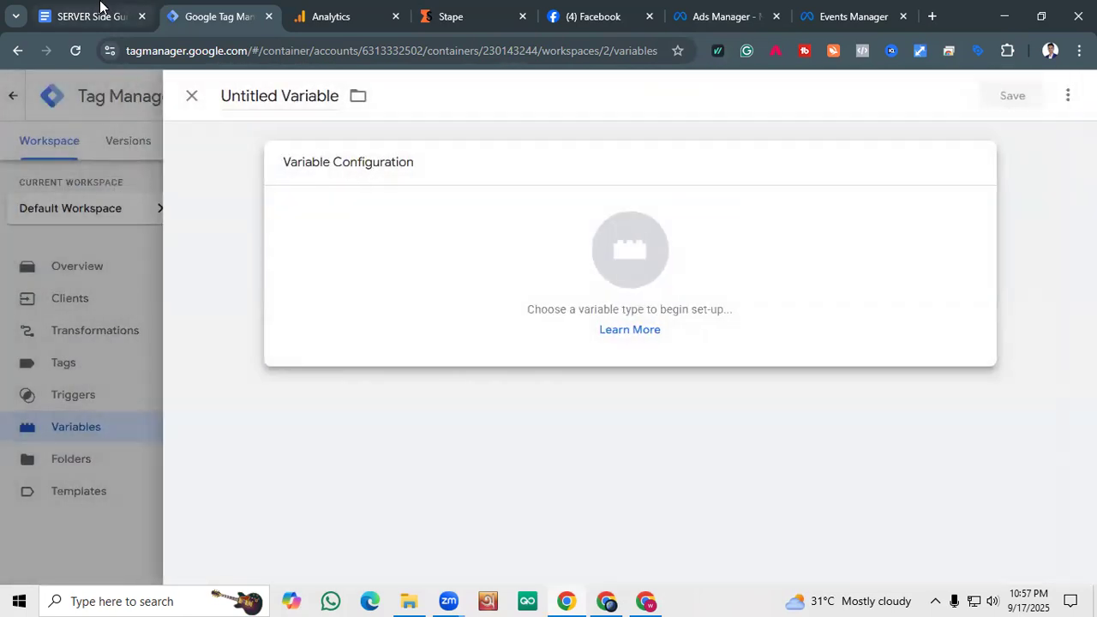
key(ctrl+1)
click(415, 407)
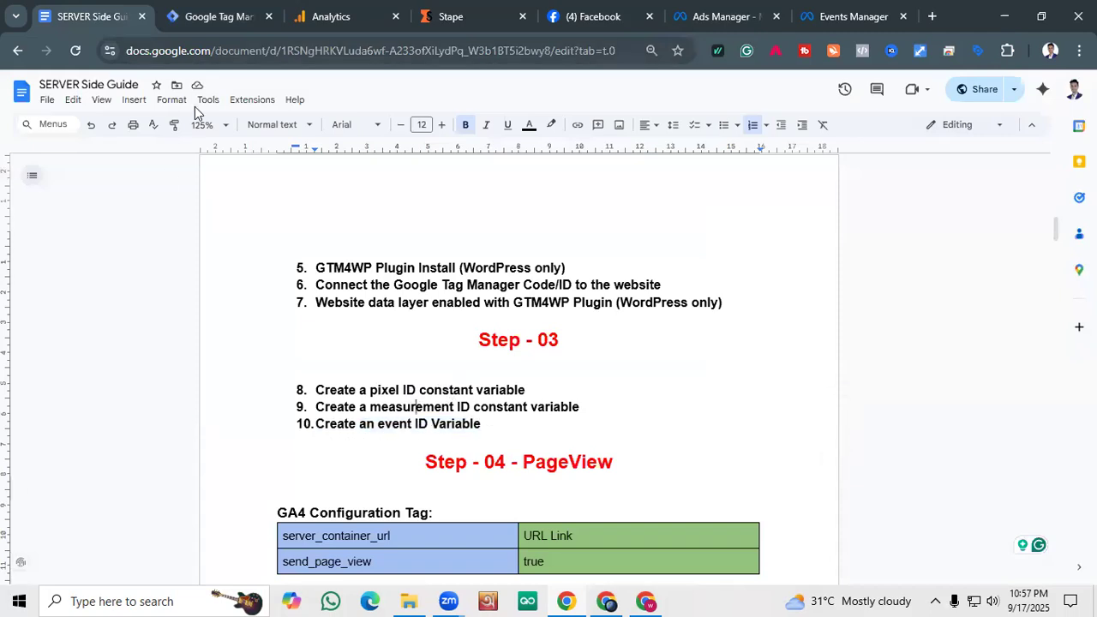
click(256, 8)
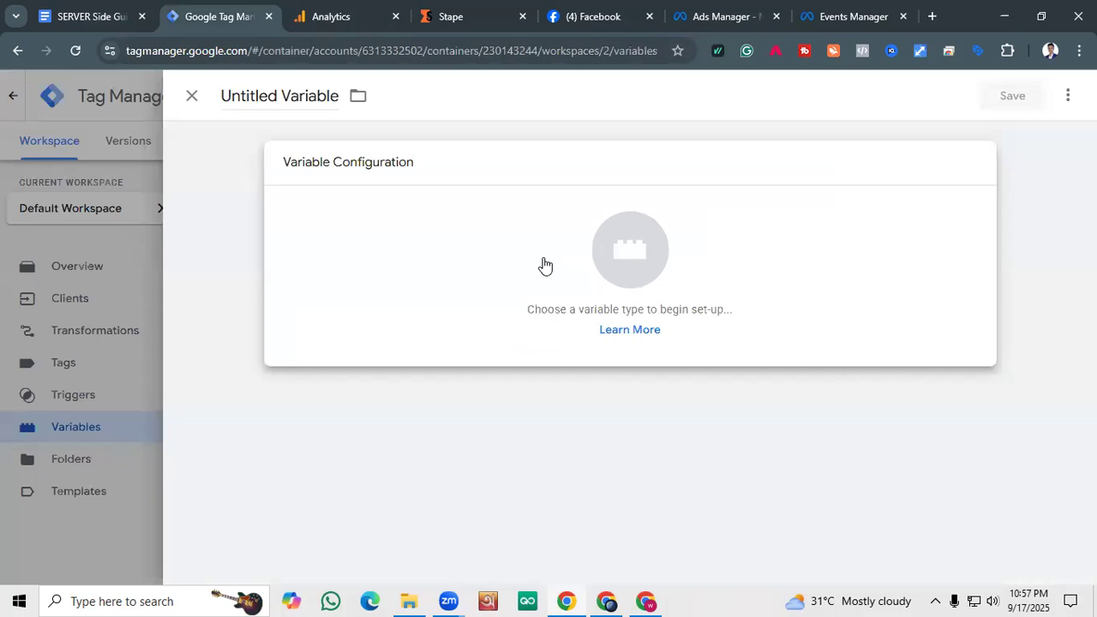
Look through the standard variable types of the new server container variable for one suited to an event ID.
click(691, 262)
scroll(694, 262, down, 8)
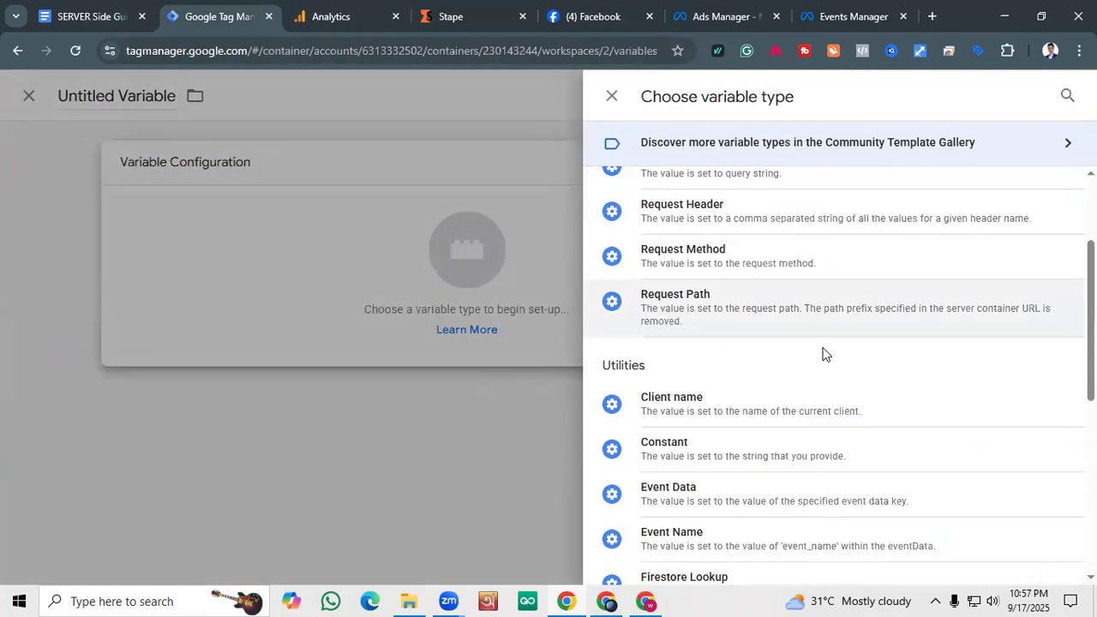
scroll(717, 482, up, 2)
scroll(725, 450, up, 2)
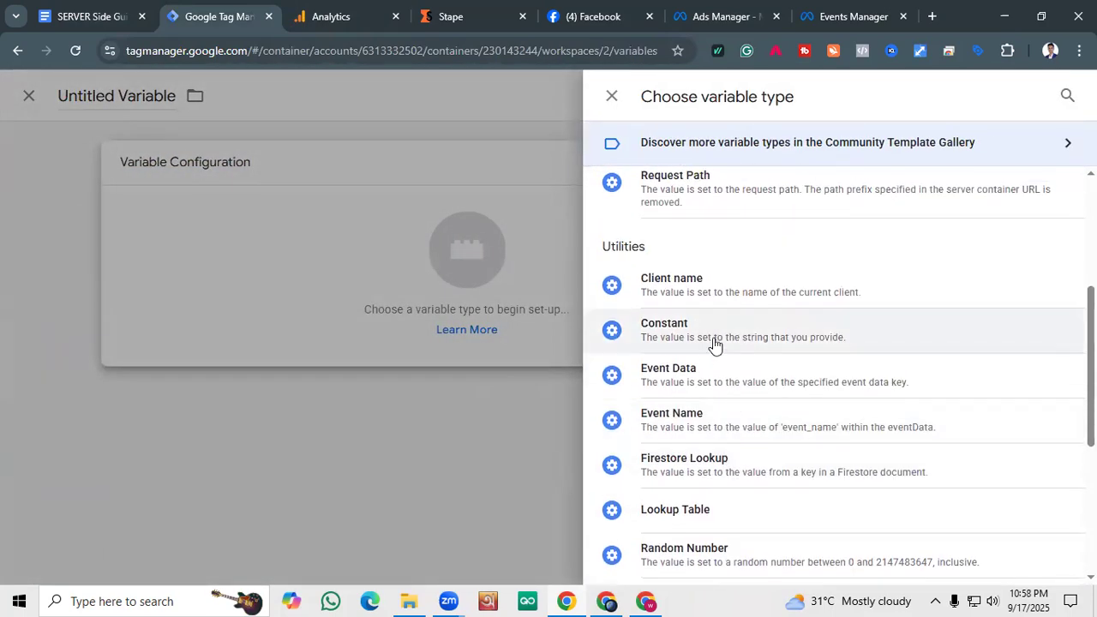
scroll(707, 374, down, 4)
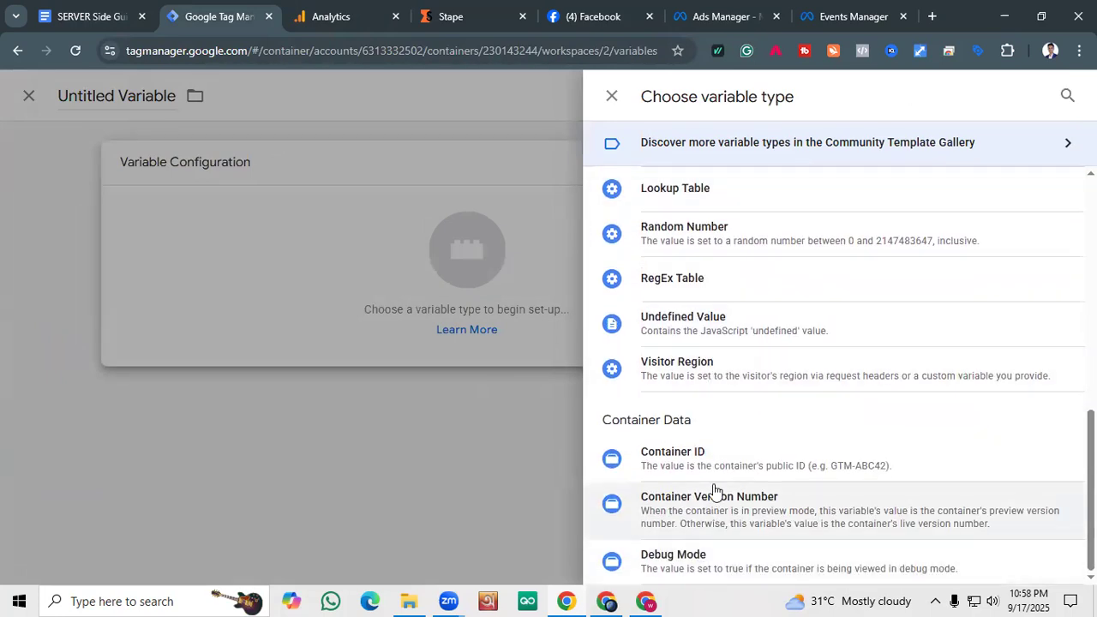
scroll(715, 490, up, 5)
scroll(737, 484, up, 2)
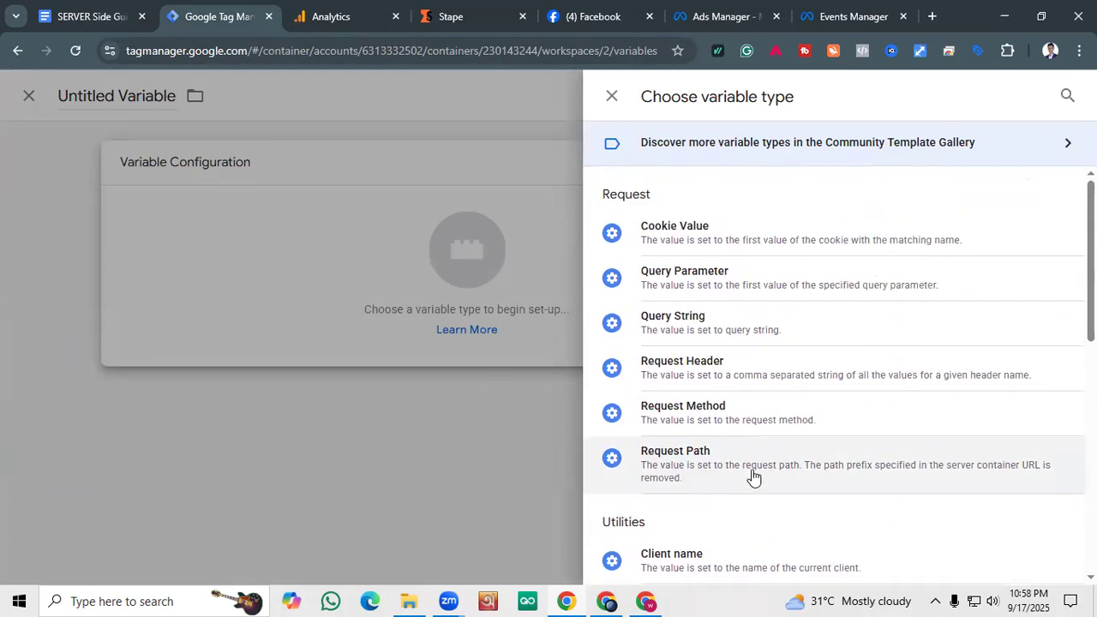
Search the Community Template Gallery for variable templates matching "eve", "ev", "id" and "id e".
click(1008, 162)
scroll(685, 347, down, 6)
scroll(677, 351, up, 6)
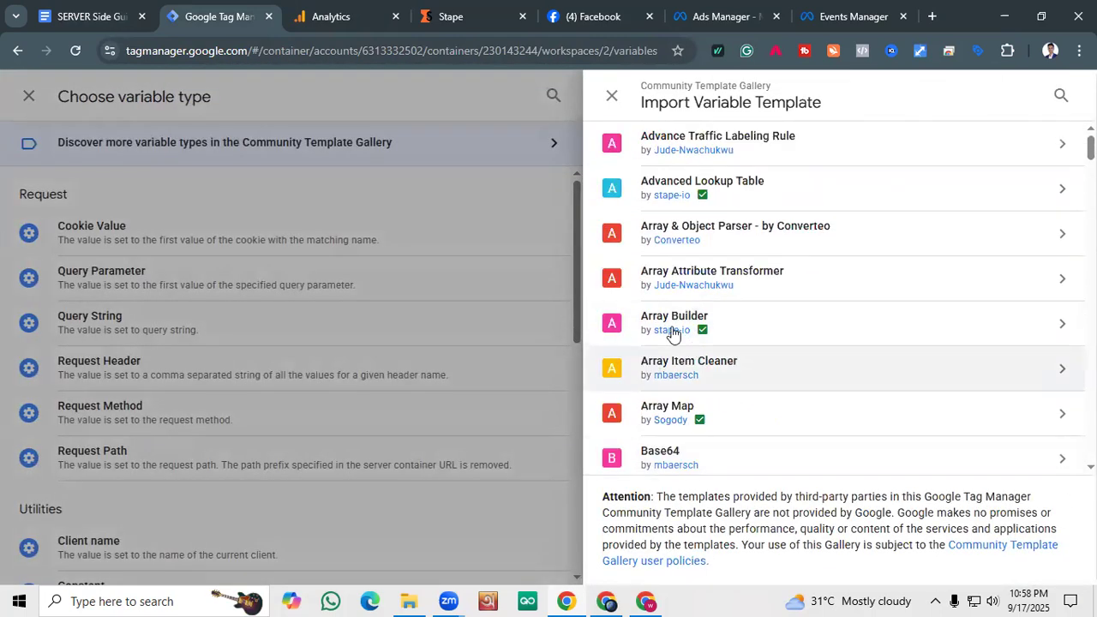
click(1056, 98)
text(eve)
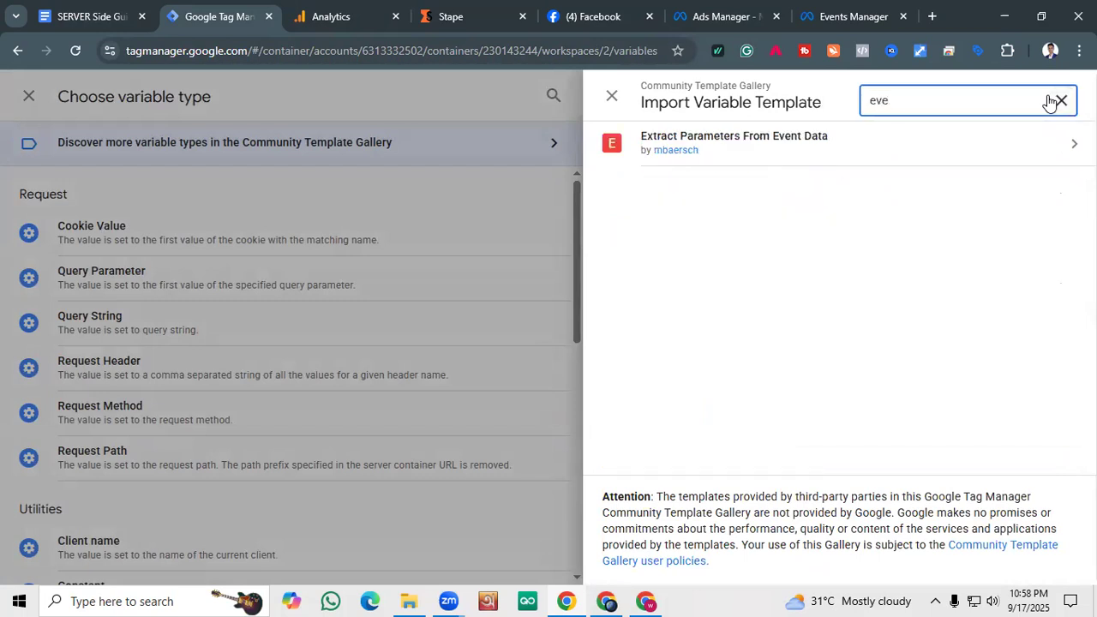
key(BackSpace)
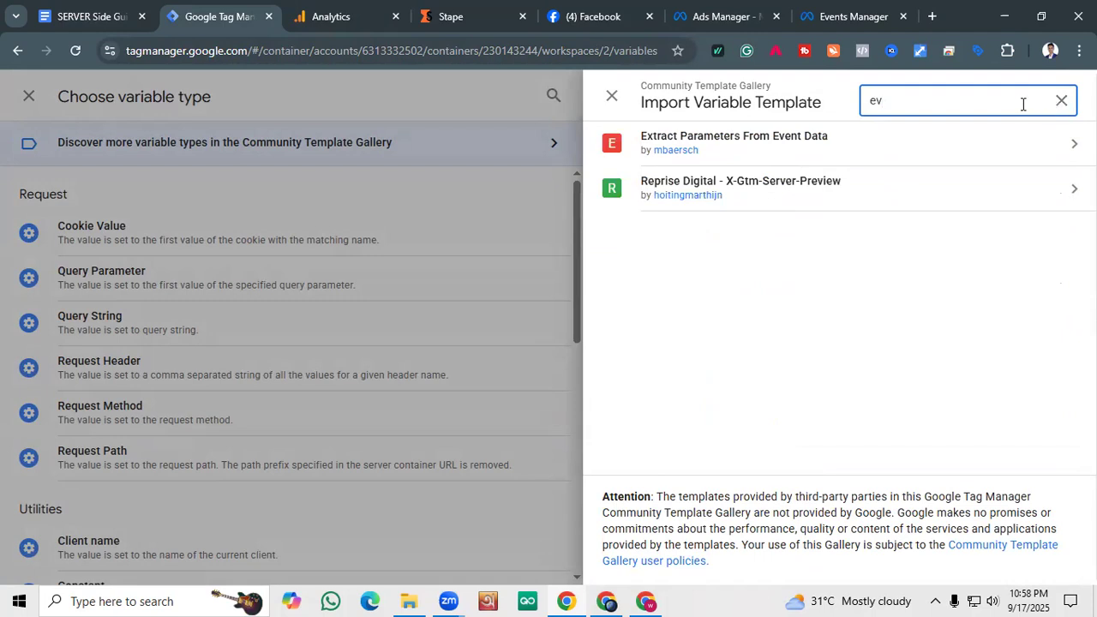
key(BackSpace)
key(BackSpace)
text(id)
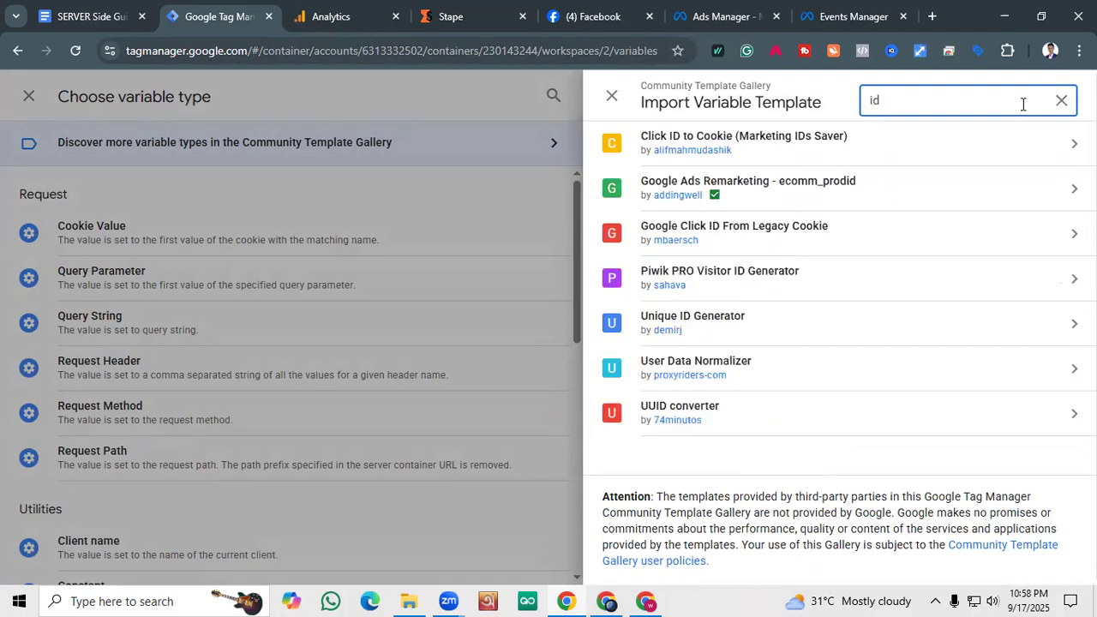
text( e)
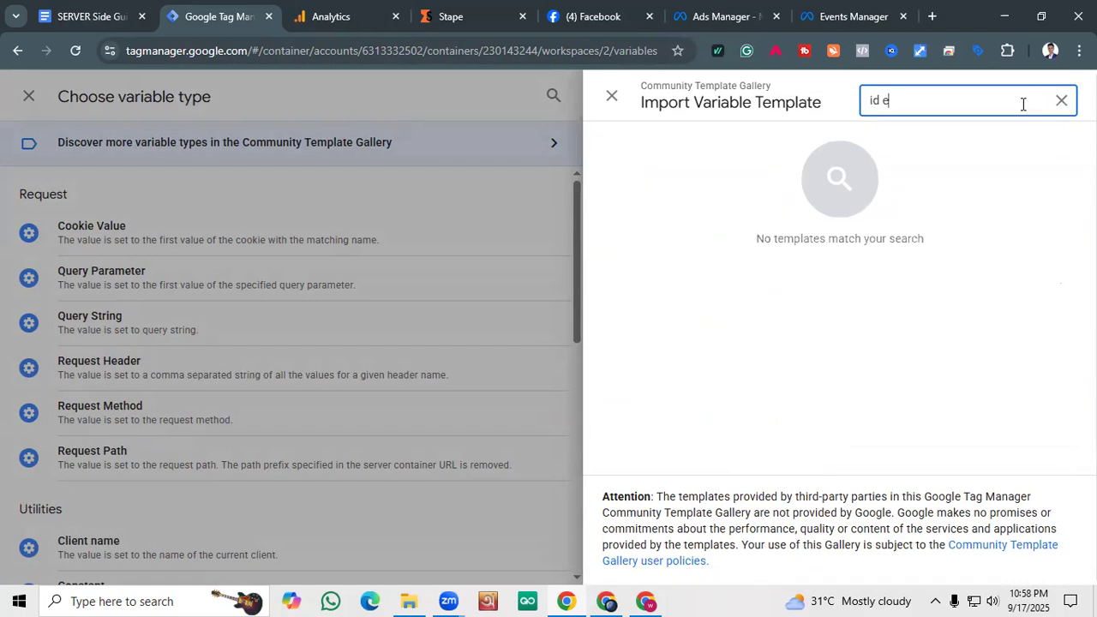
Search the variable template gallery for "facebook ev" instead.
key(BackSpace)
key(BackSpace)
key(BackSpace)
key(BackSpace)
text(faceb)
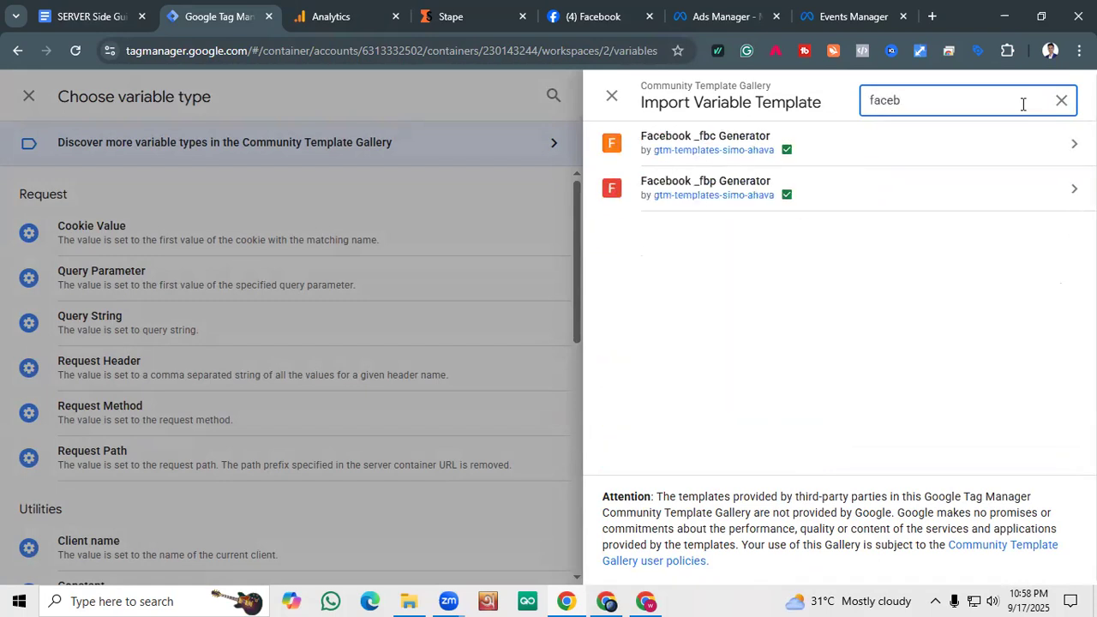
text(ook ev)
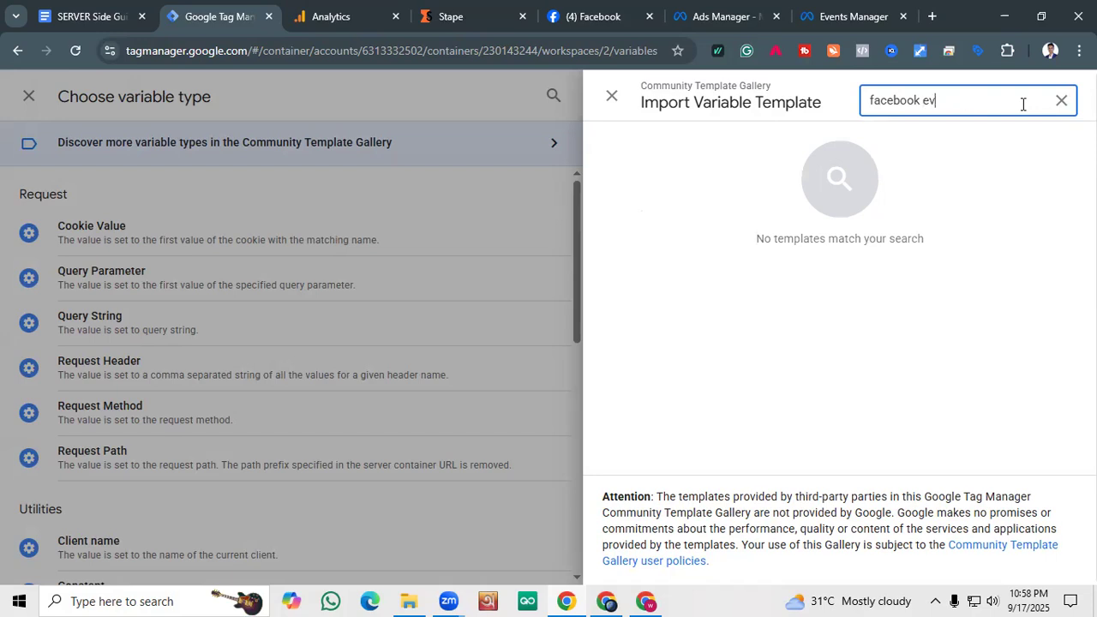
Clear the search and browse the complete list of community variable templates for an event ID template.
key(BackSpace)
key(BackSpace)
key(BackSpace)
key(BackSpace)
key(BackSpace)
key(BackSpace)
key(BackSpace)
key(BackSpace)
key(BackSpace)
key(BackSpace)
scroll(754, 185, down, 4)
scroll(692, 293, down, 20)
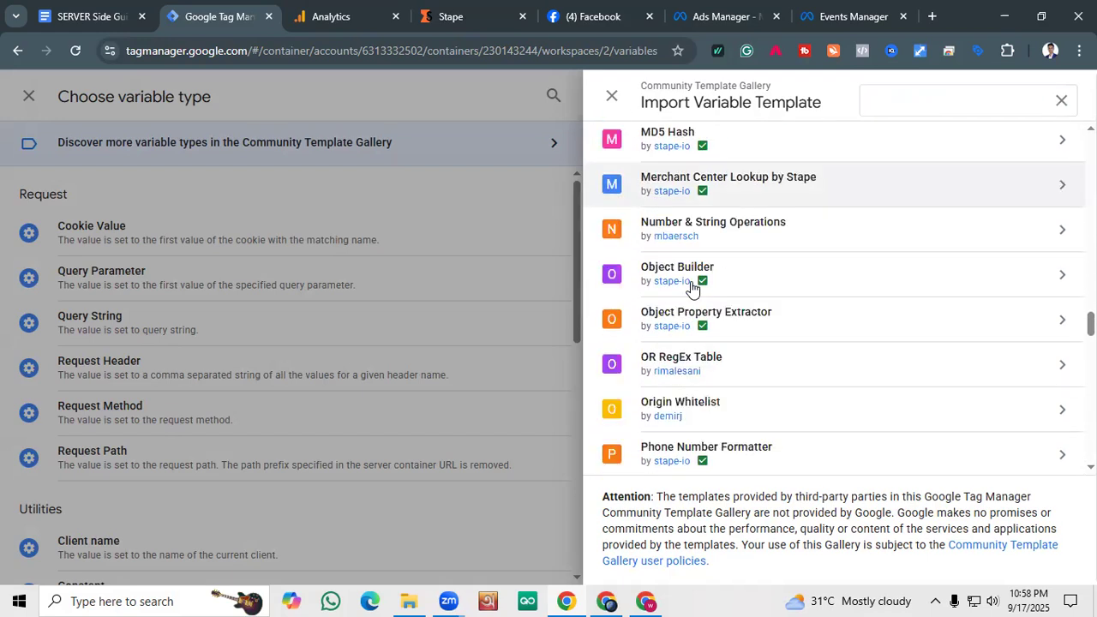
scroll(692, 293, down, 4)
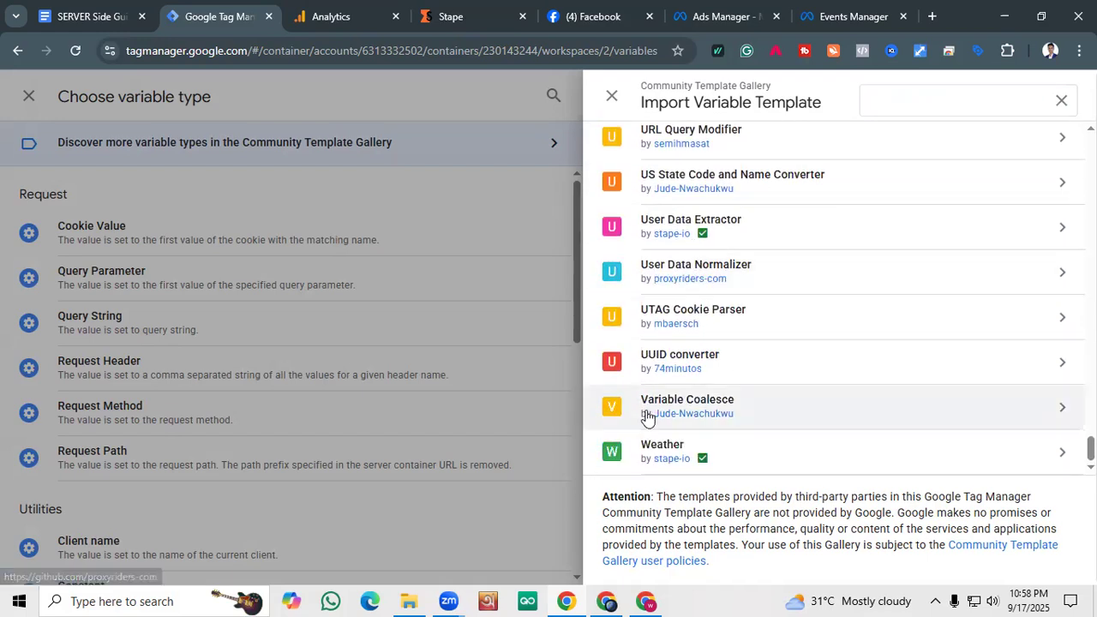
scroll(706, 446, up, 7)
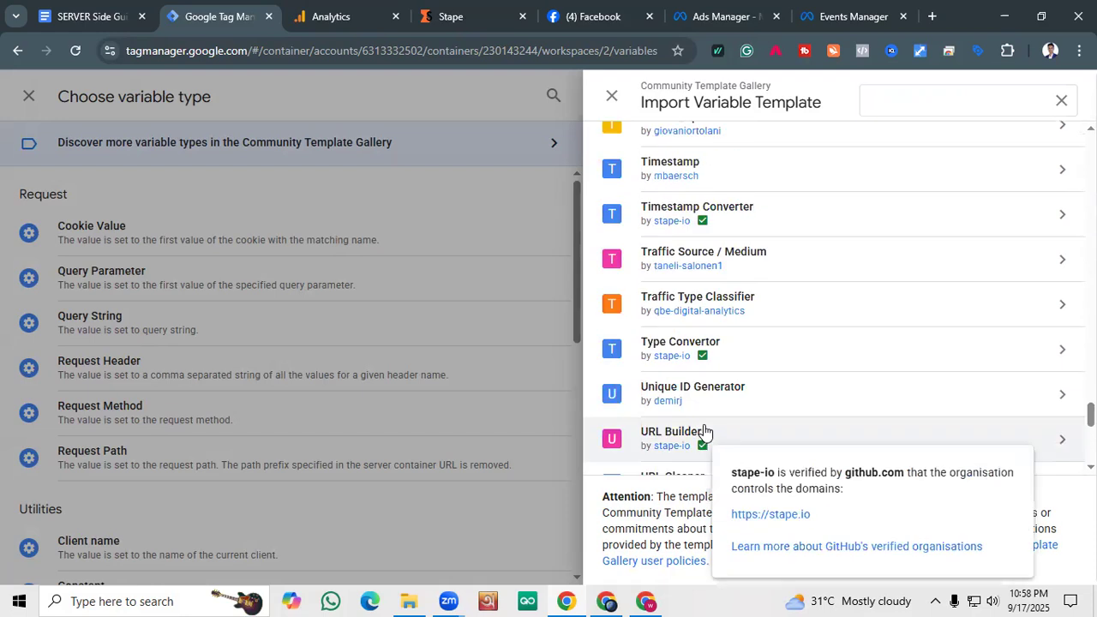
scroll(708, 377, up, 4)
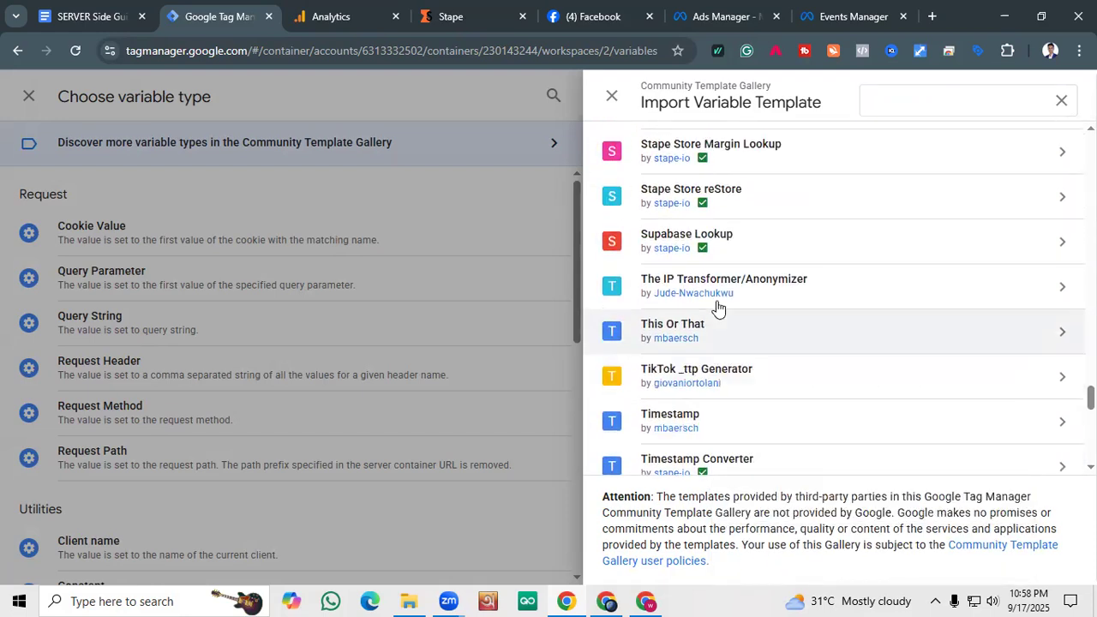
scroll(718, 307, up, 3)
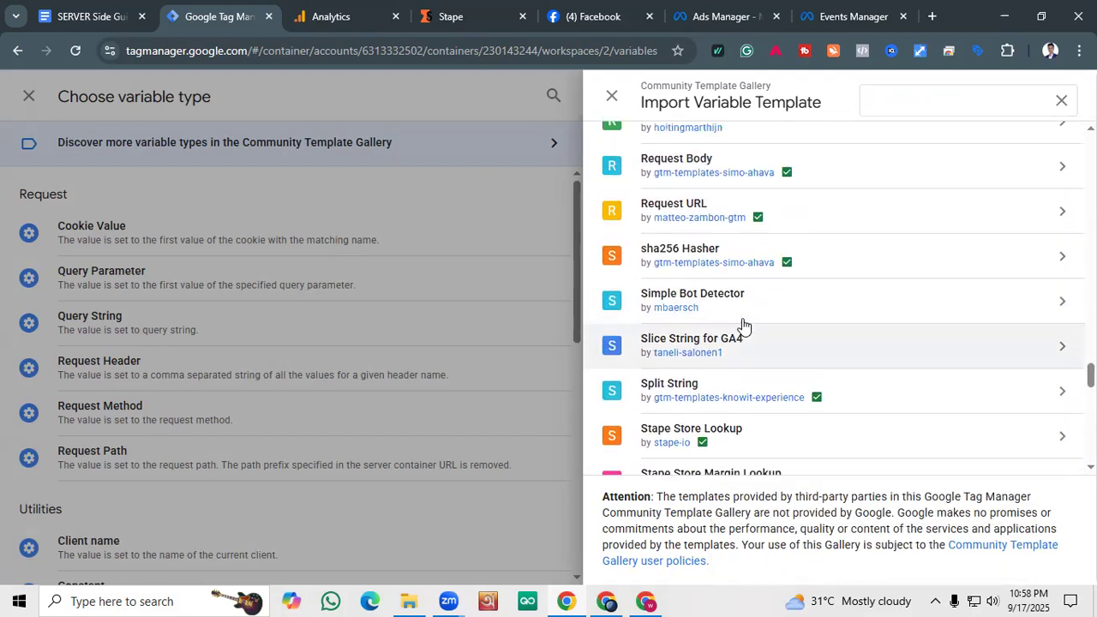
scroll(729, 313, up, 7)
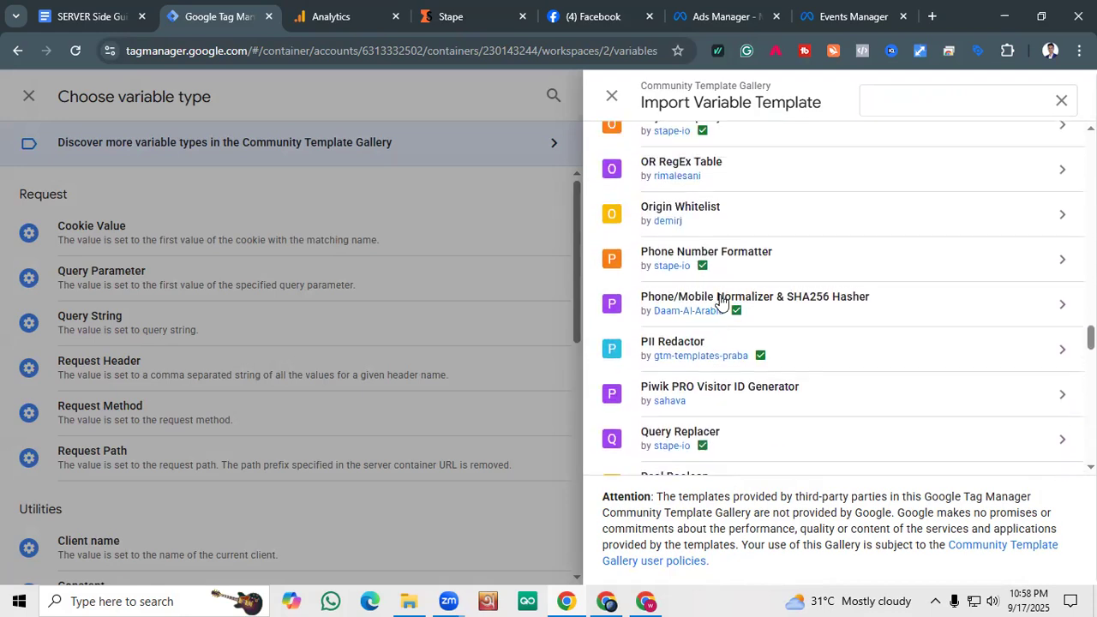
scroll(720, 300, up, 5)
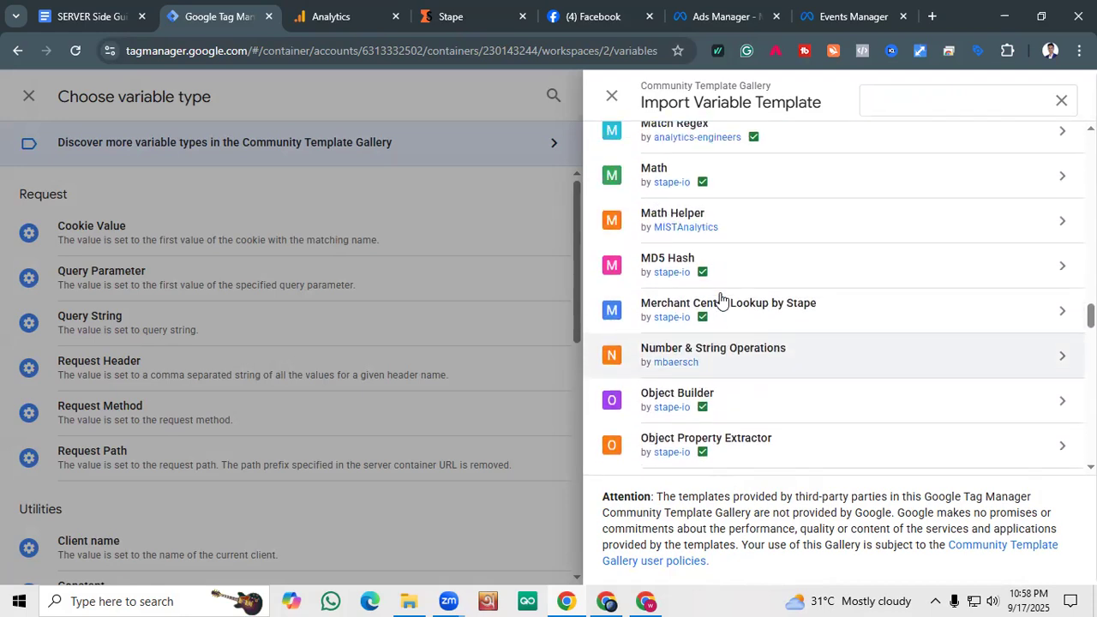
scroll(720, 300, up, 8)
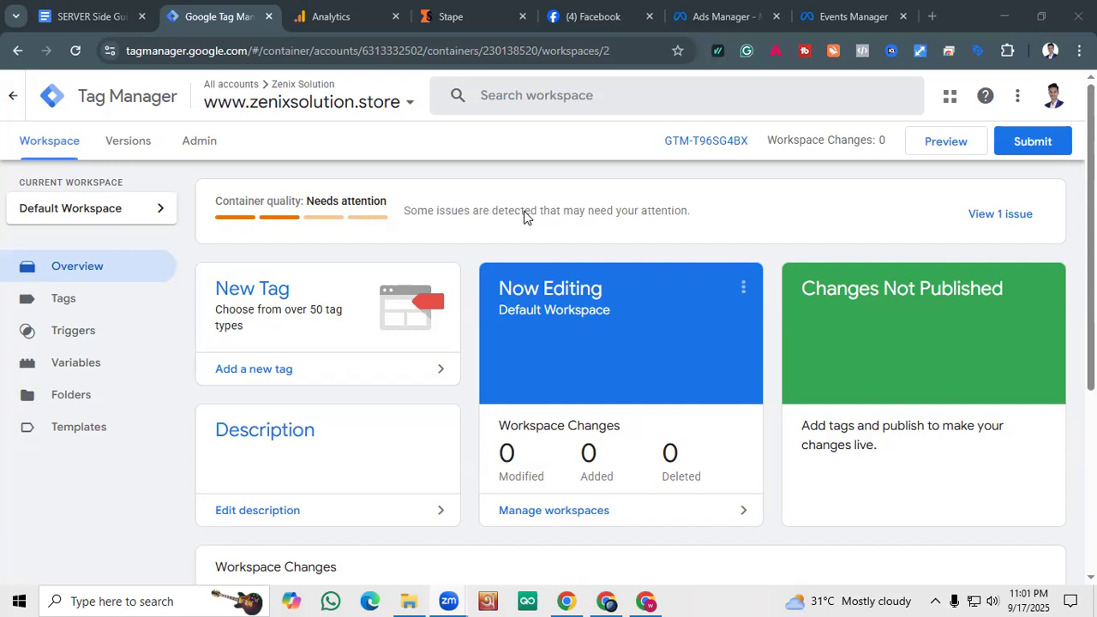
click(330, 104)
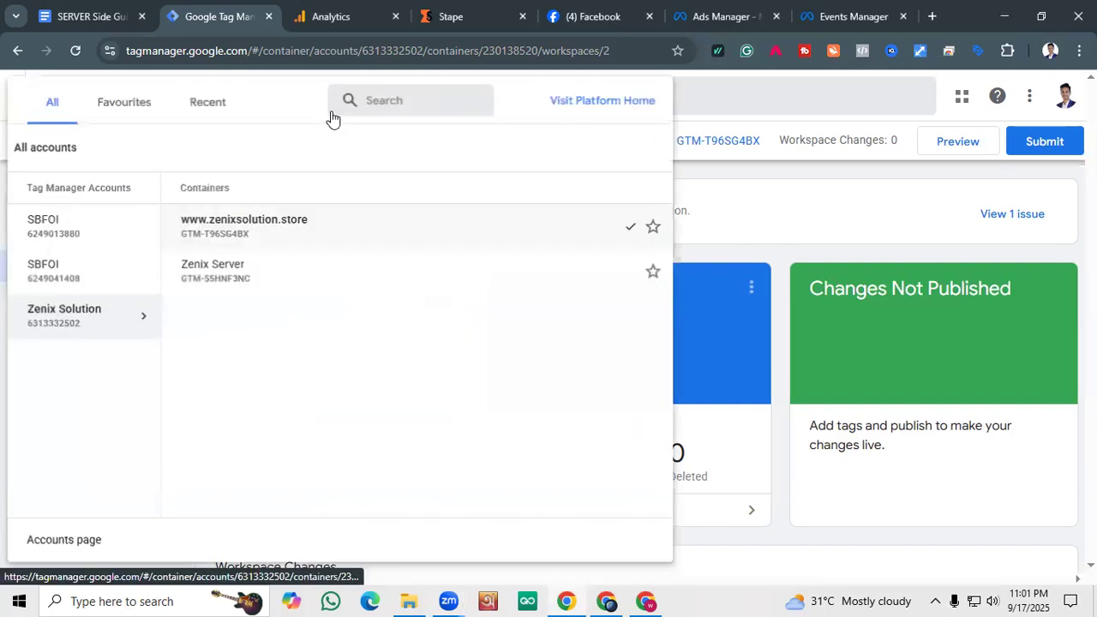
click(926, 218)
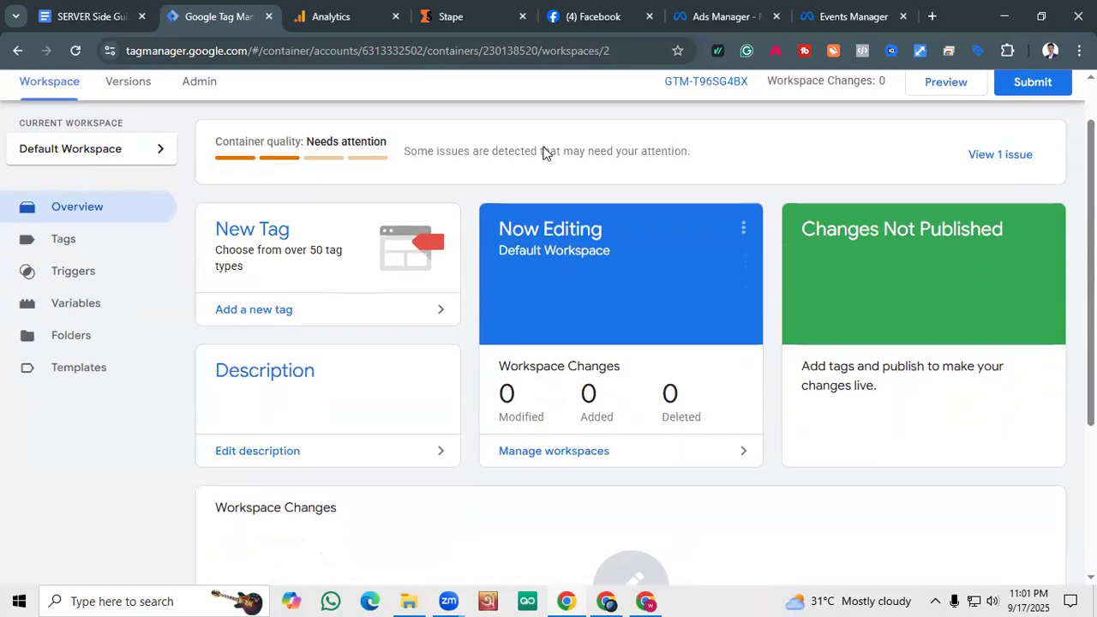
scroll(654, 157, down, 4)
scroll(691, 152, up, 4)
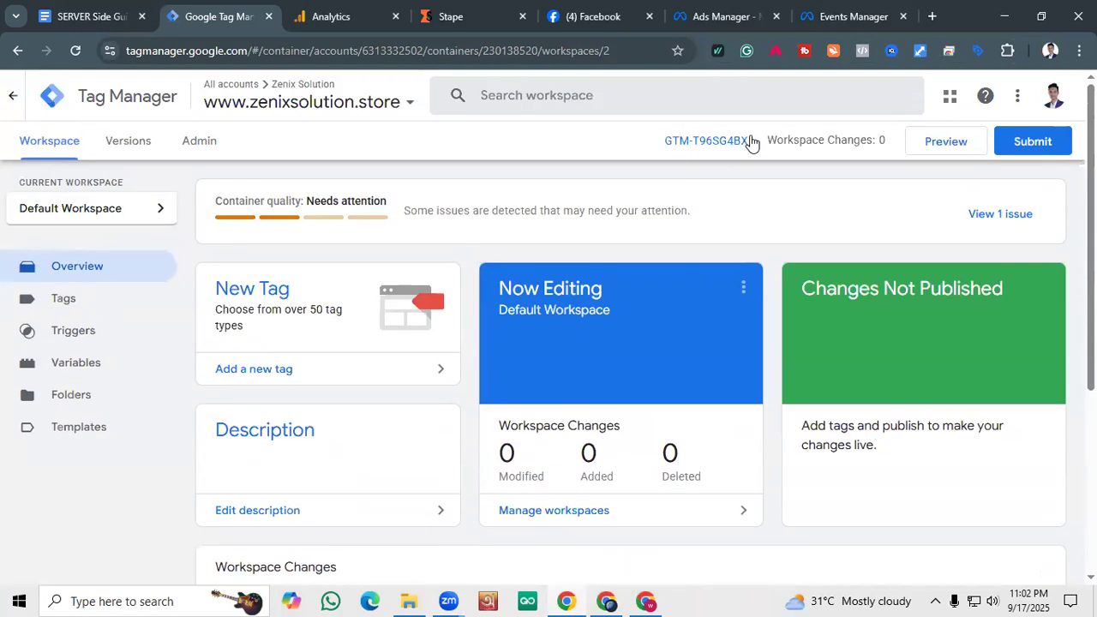
click(49, 365)
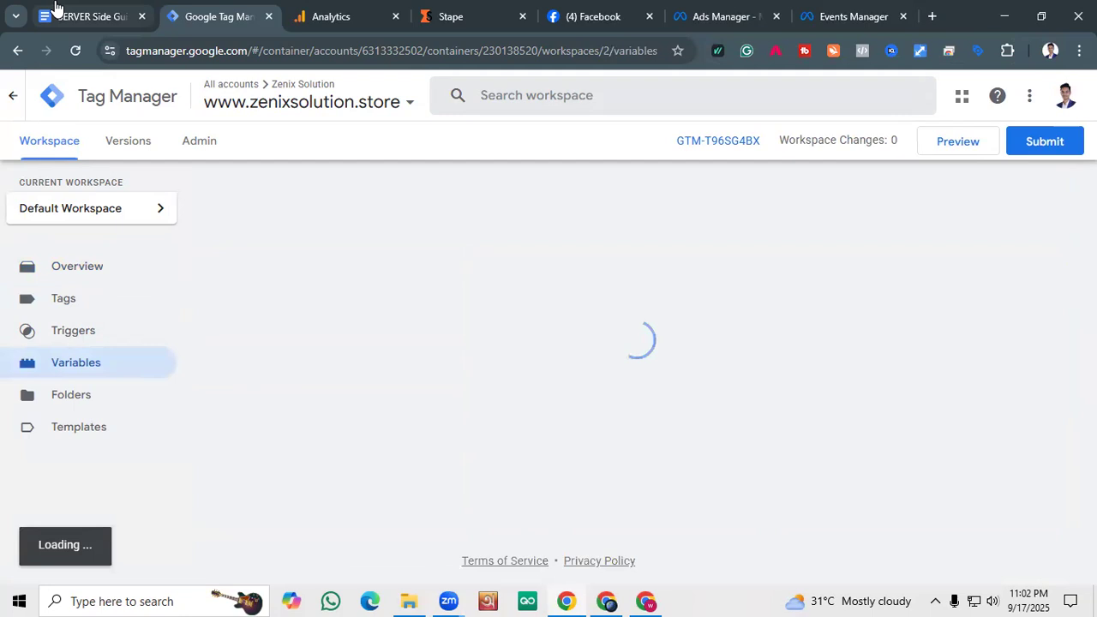
click(51, 16)
scroll(335, 313, up, 1)
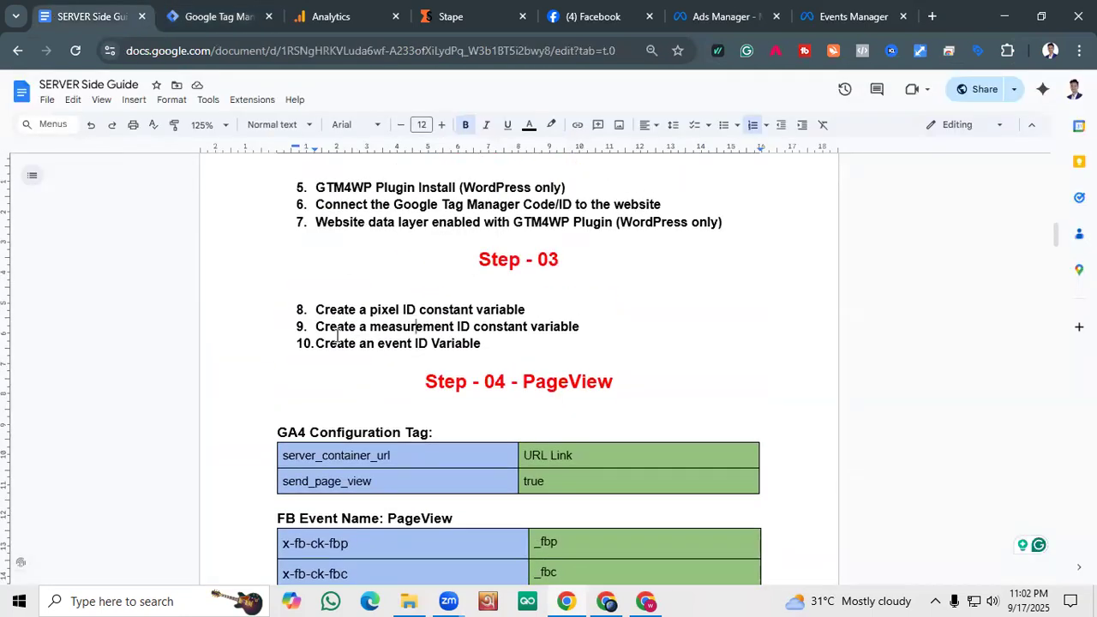
click(175, 16)
scroll(408, 336, down, 1)
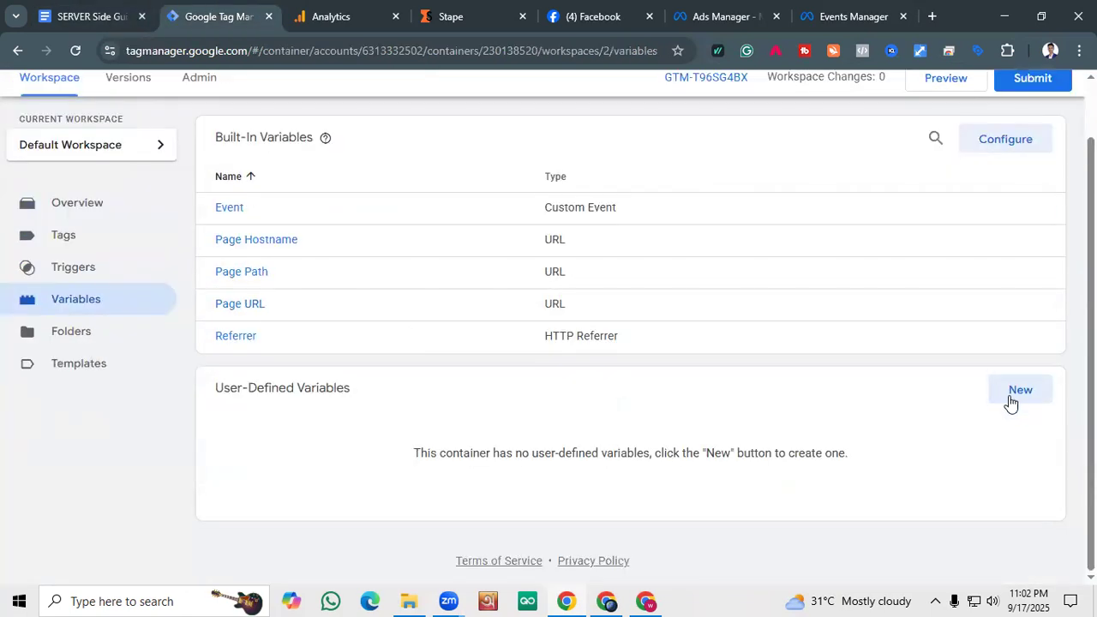
scroll(1017, 401, up, 1)
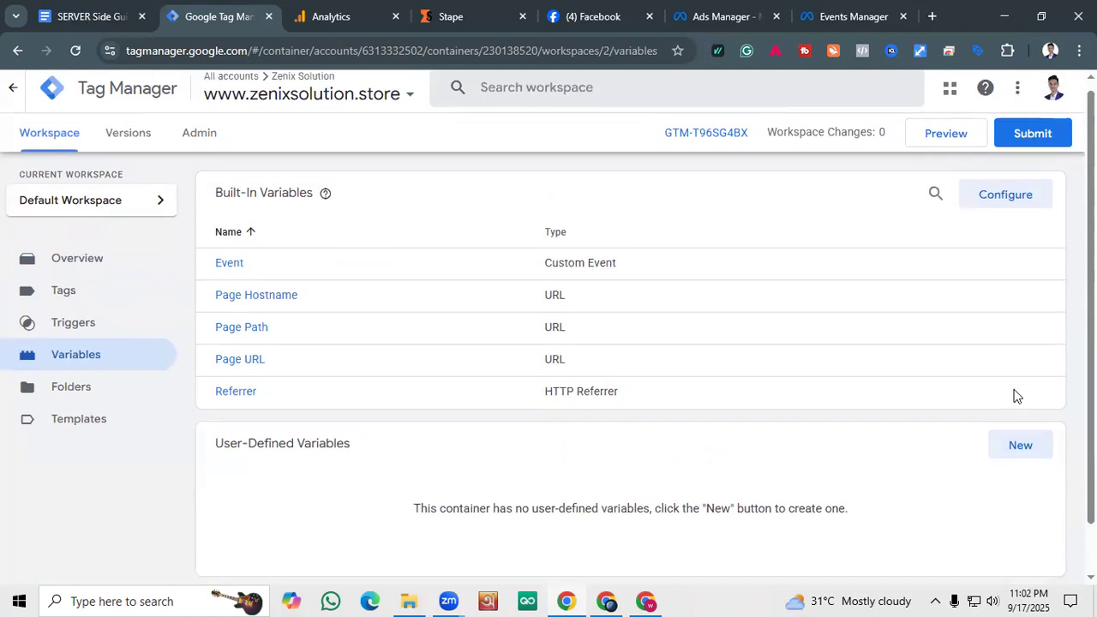
scroll(1016, 398, down, 1)
Enable the Container ID built-in variable, leaving Container Version and Random Number disabled.
click(1014, 144)
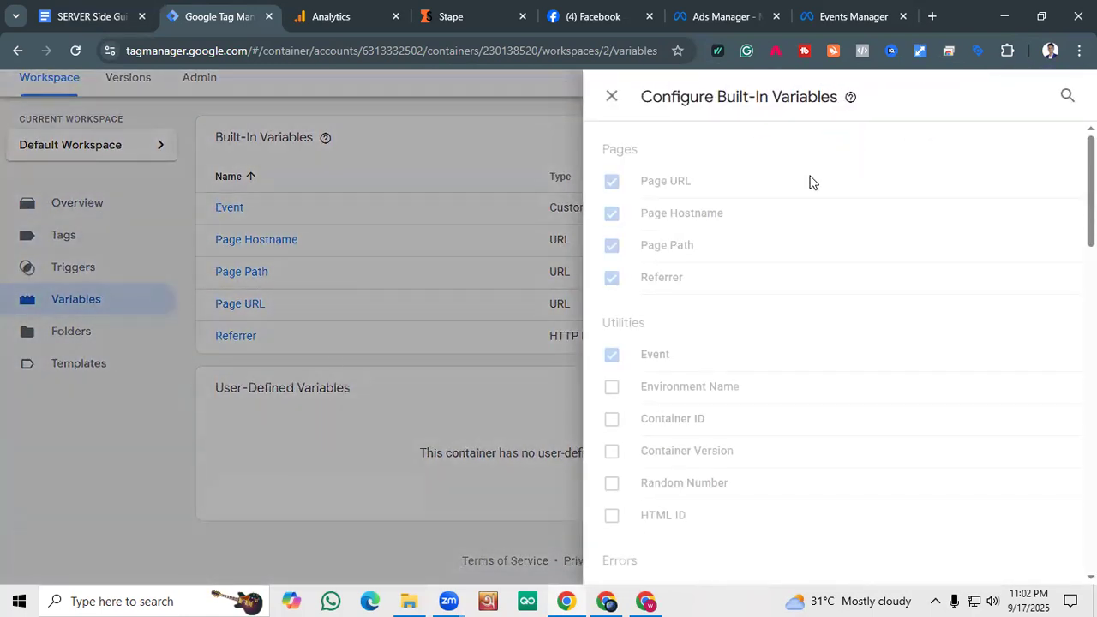
scroll(651, 300, down, 1)
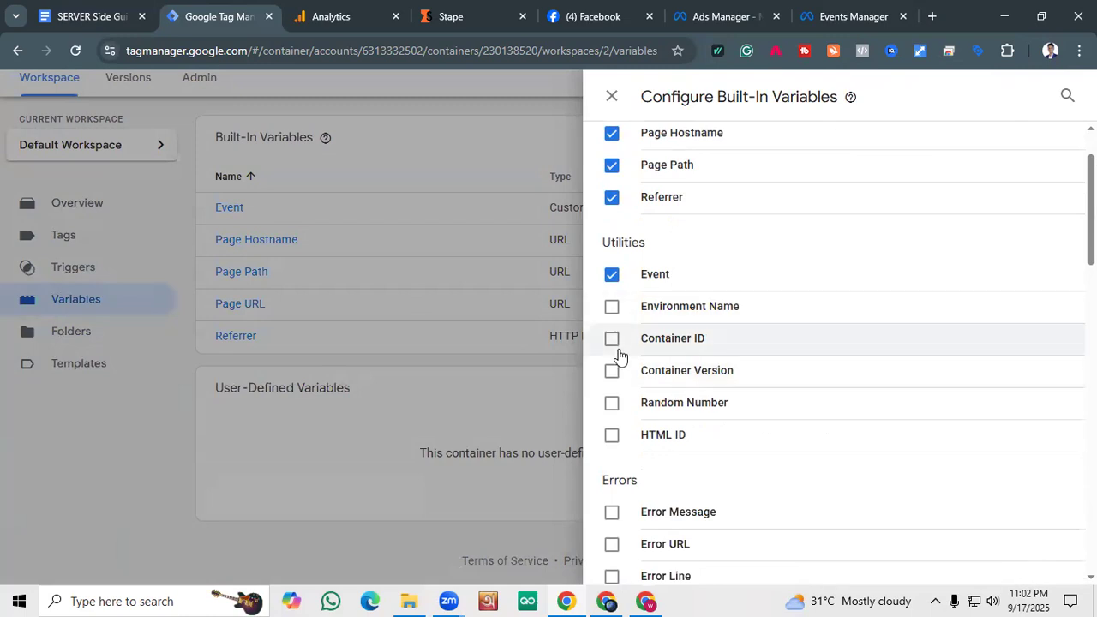
click(620, 350)
click(630, 380)
click(644, 408)
click(664, 383)
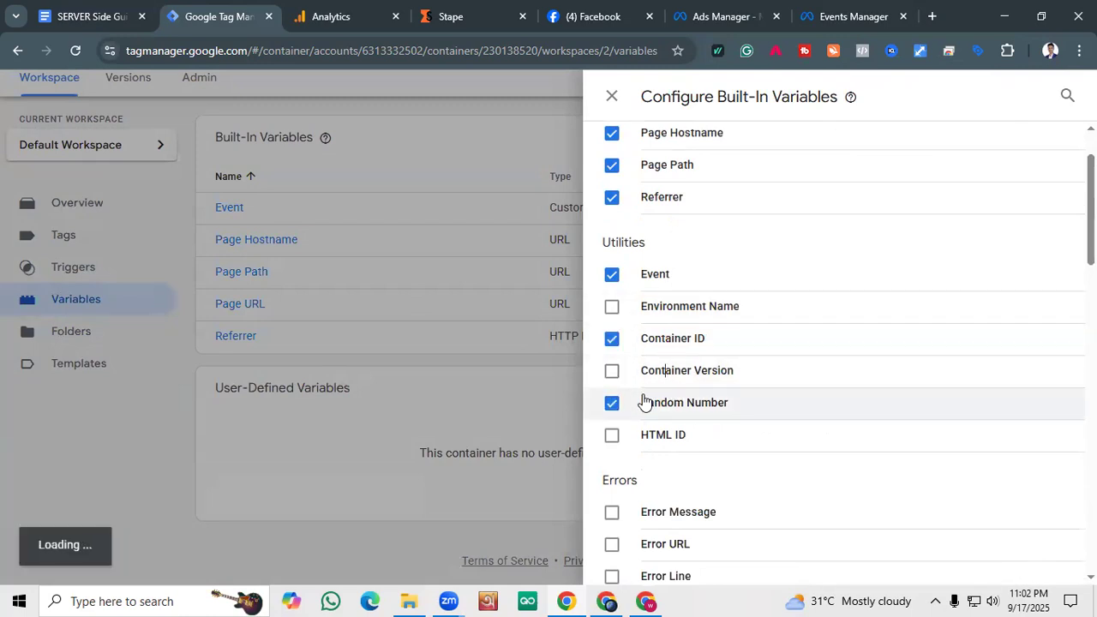
click(644, 403)
Enable the built-in click variables Click Element, Click Classes, Click ID, Click Target and Click URL.
scroll(677, 360, down, 4)
click(668, 366)
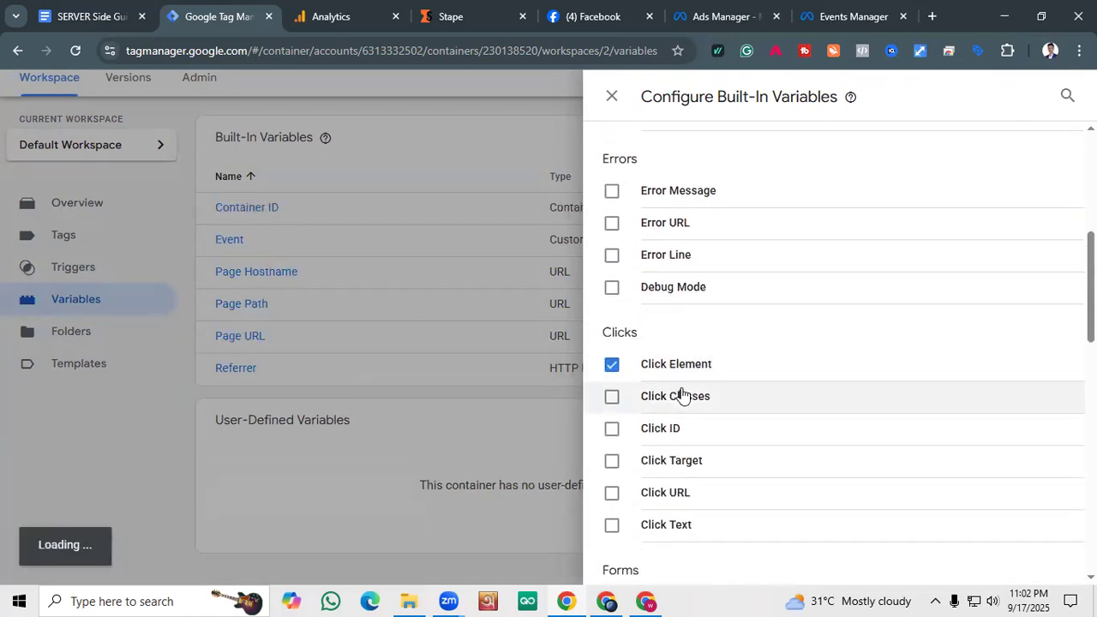
click(681, 396)
click(681, 429)
click(685, 460)
click(678, 493)
Enable the built-in form variables Form Element, Form Classes, Form ID, Form Target, Form URL and Form Text.
scroll(686, 386, down, 3)
click(635, 394)
click(656, 426)
click(667, 457)
click(674, 489)
click(673, 523)
click(656, 364)
scroll(677, 360, down, 4)
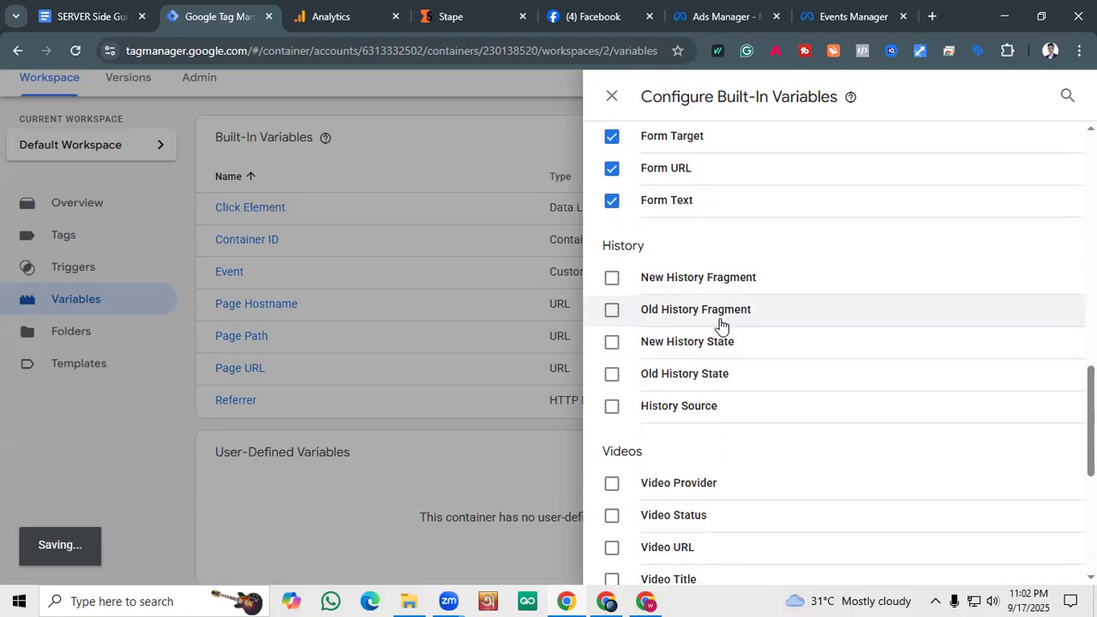
Enable the built-in video variables Video Provider, Video Status and Video URL.
scroll(711, 339, down, 2)
click(682, 385)
click(660, 326)
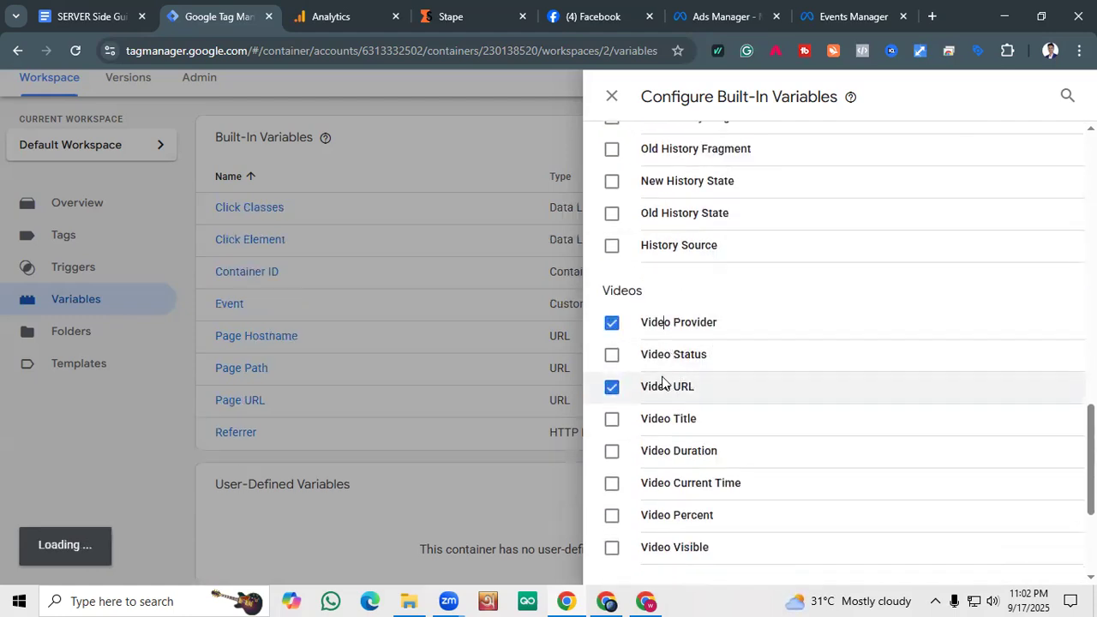
click(665, 354)
Enable the built-in scrolling variables Scroll Depth Threshold, Scroll Depth Units and Scroll Direction, and close the built-in variable configuration.
scroll(632, 372, down, 3)
click(640, 400)
click(644, 428)
click(651, 457)
scroll(767, 283, up, 8)
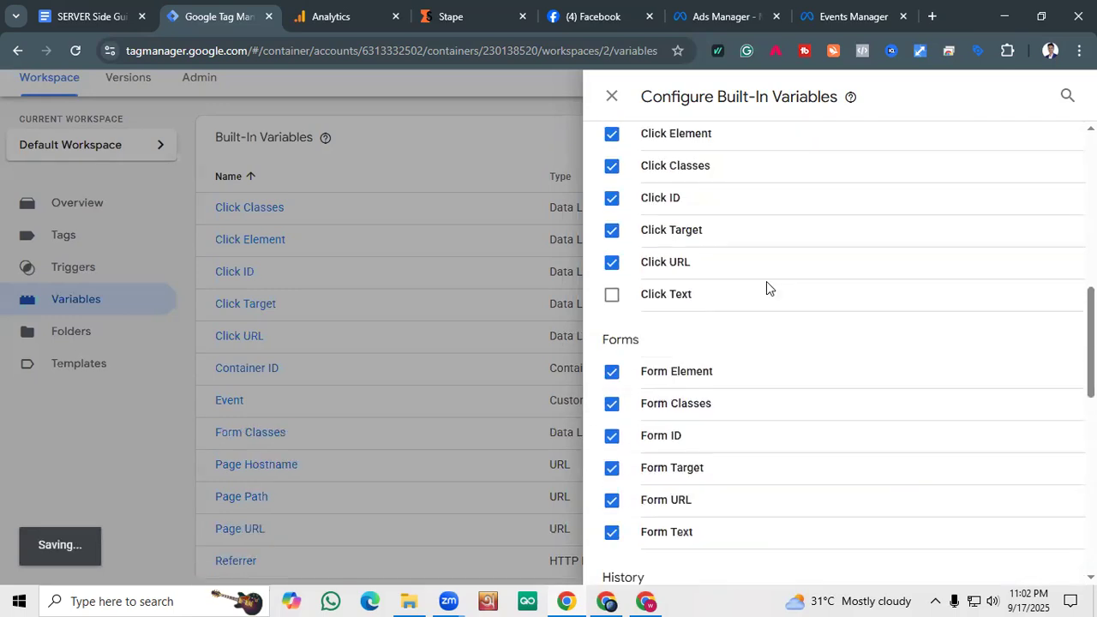
click(74, 496)
Check the Step - 03 tasks in the SERVER Side Guide and start a new user-defined variable of type Constant.
scroll(382, 365, down, 3)
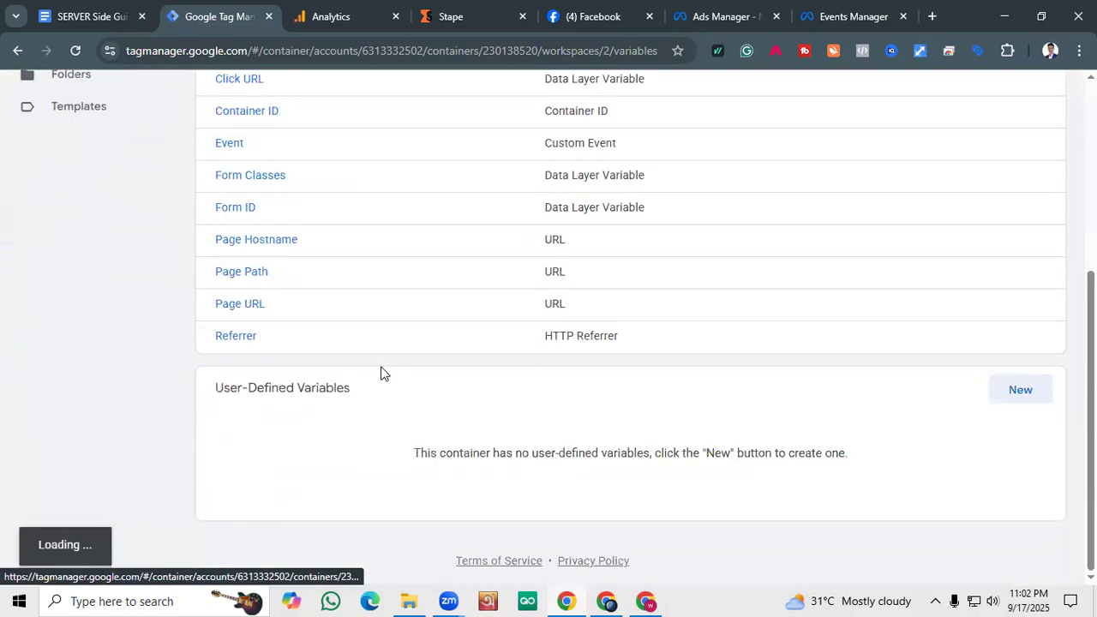
scroll(289, 357, down, 5)
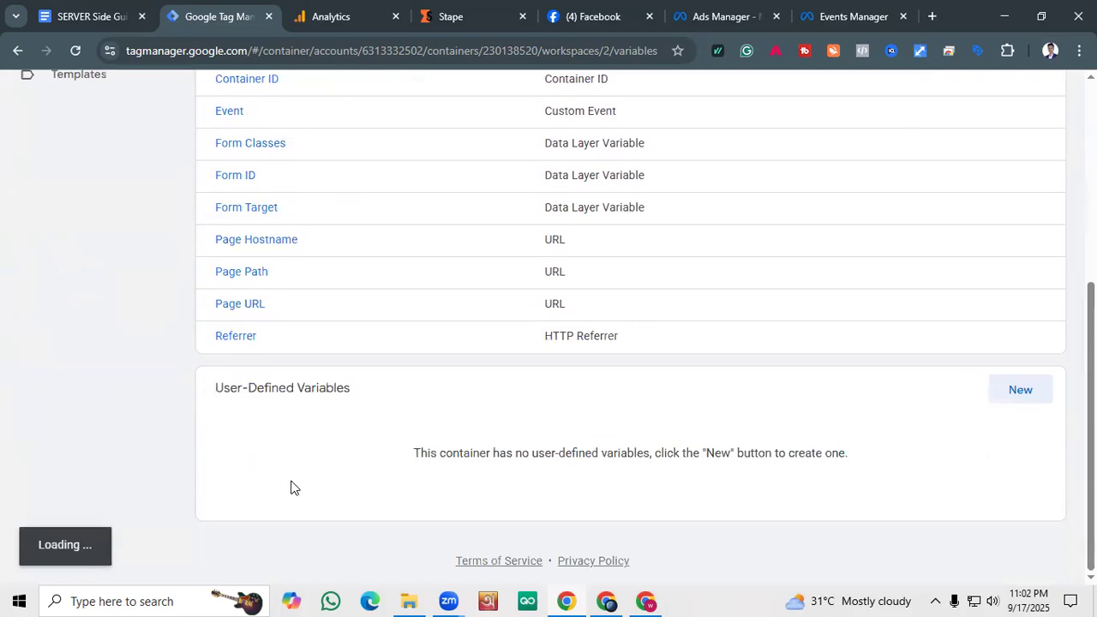
scroll(308, 437, down, 2)
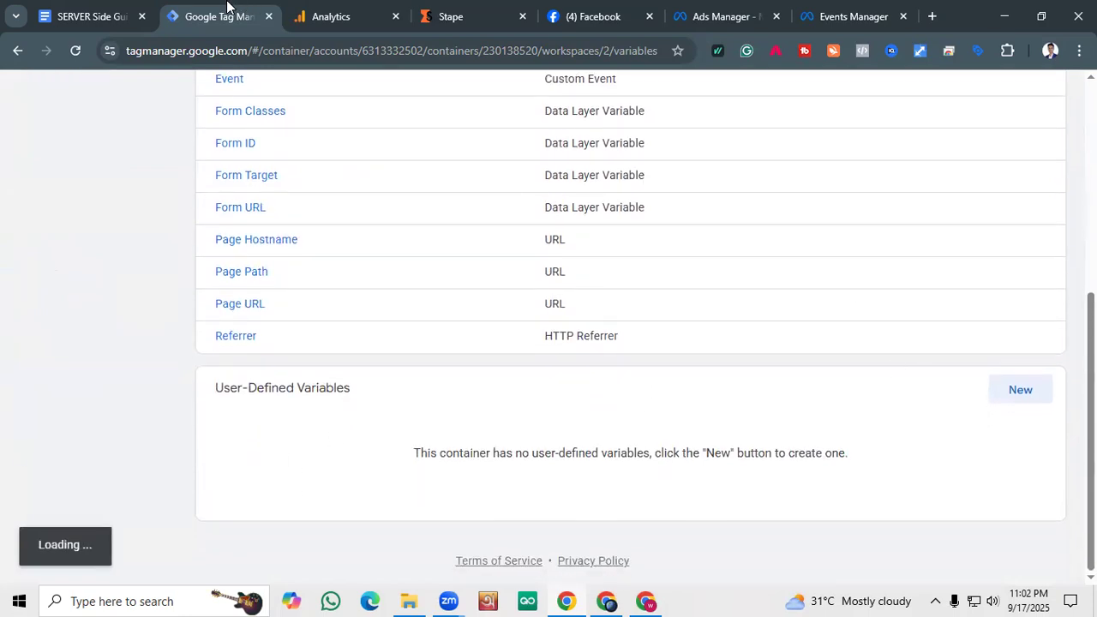
click(112, 15)
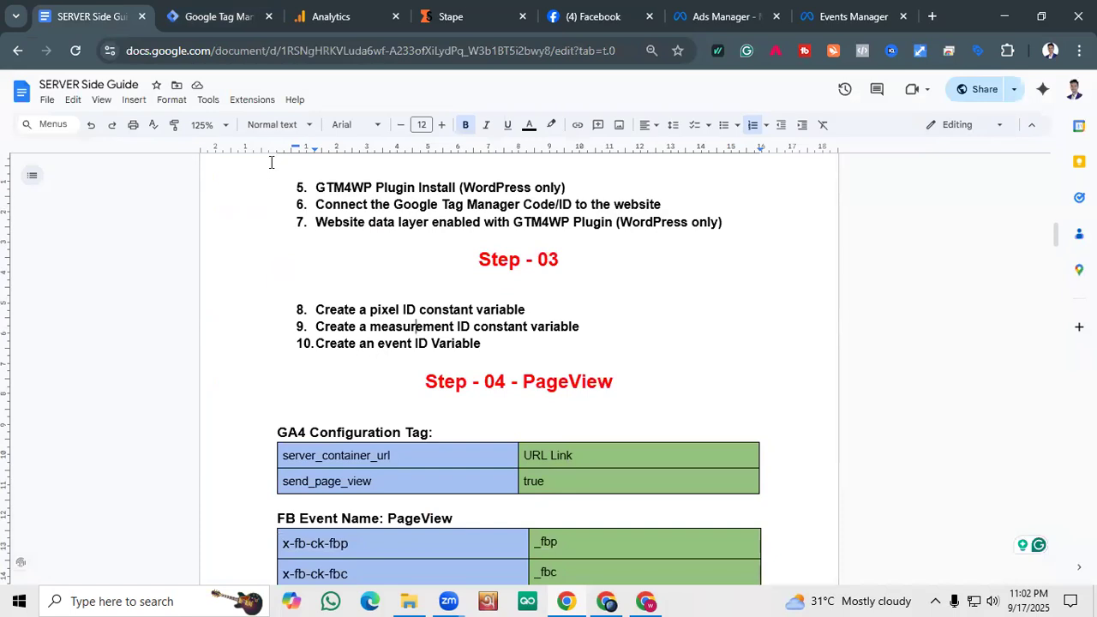
click(216, 15)
click(1046, 523)
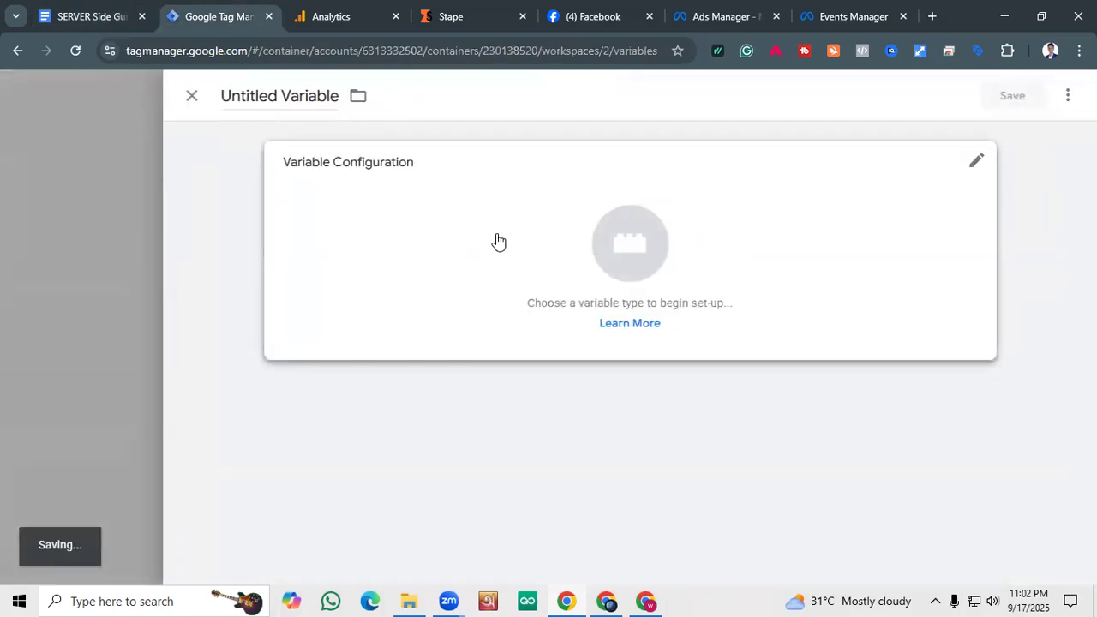
click(515, 245)
scroll(703, 284, down, 6)
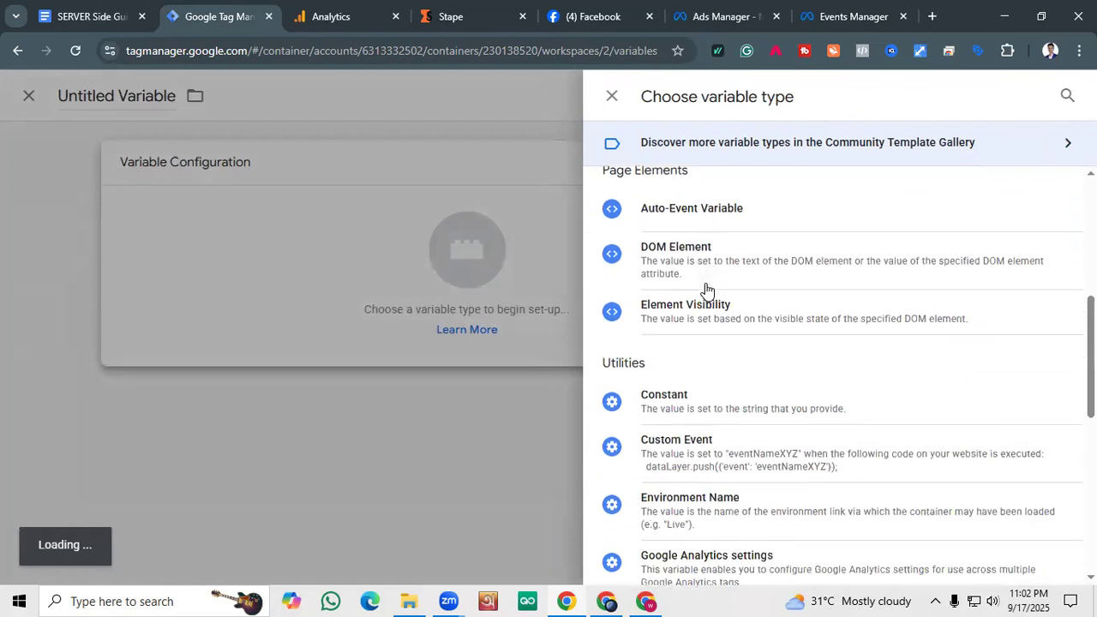
click(692, 324)
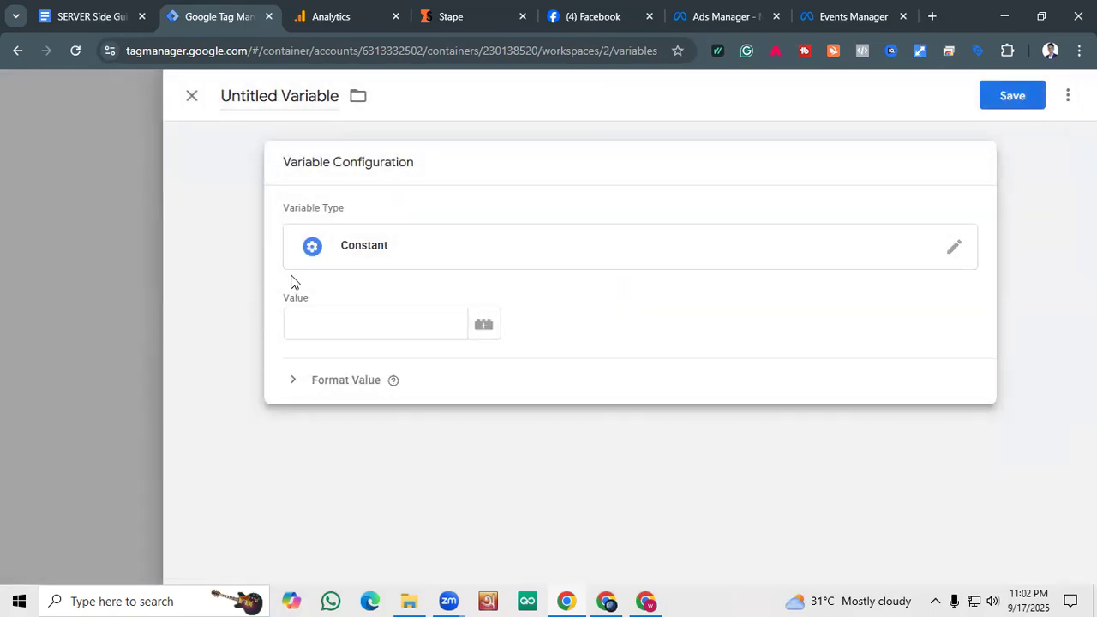
Set the constant's value to the Zenix CAPI dataset ID and compare it with the ID in Events Manager.
click(359, 314)
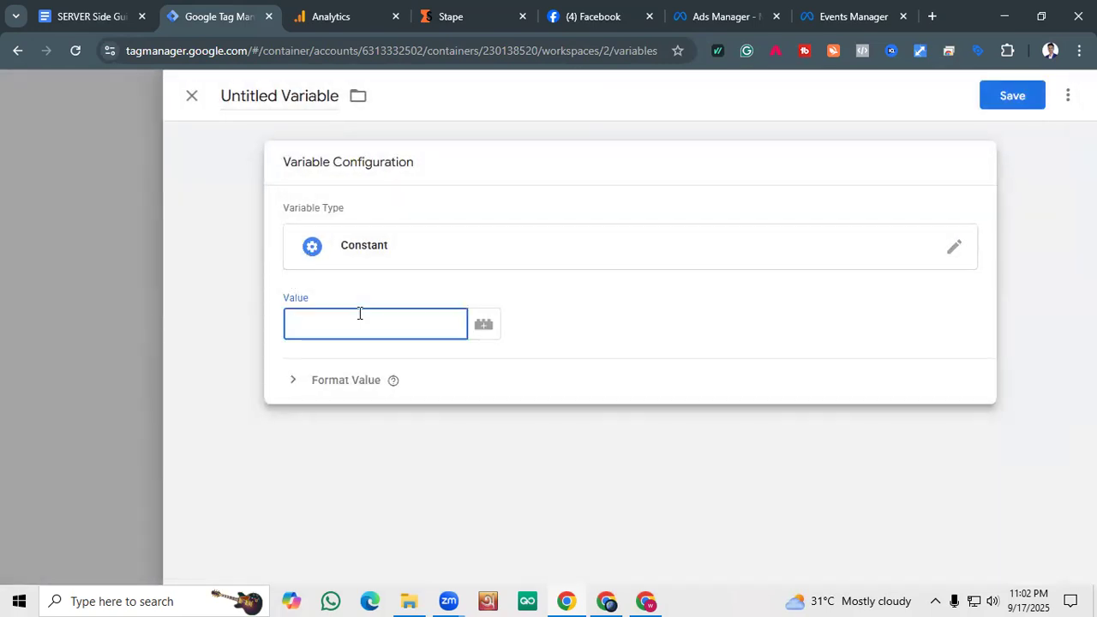
key(super+v)
click(374, 296)
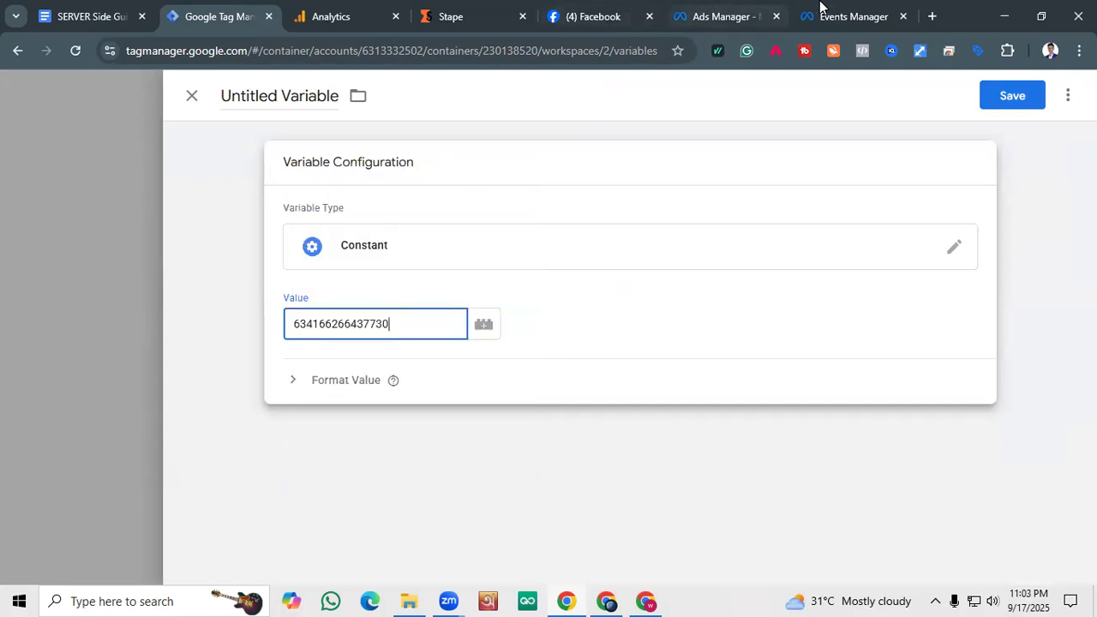
click(820, 6)
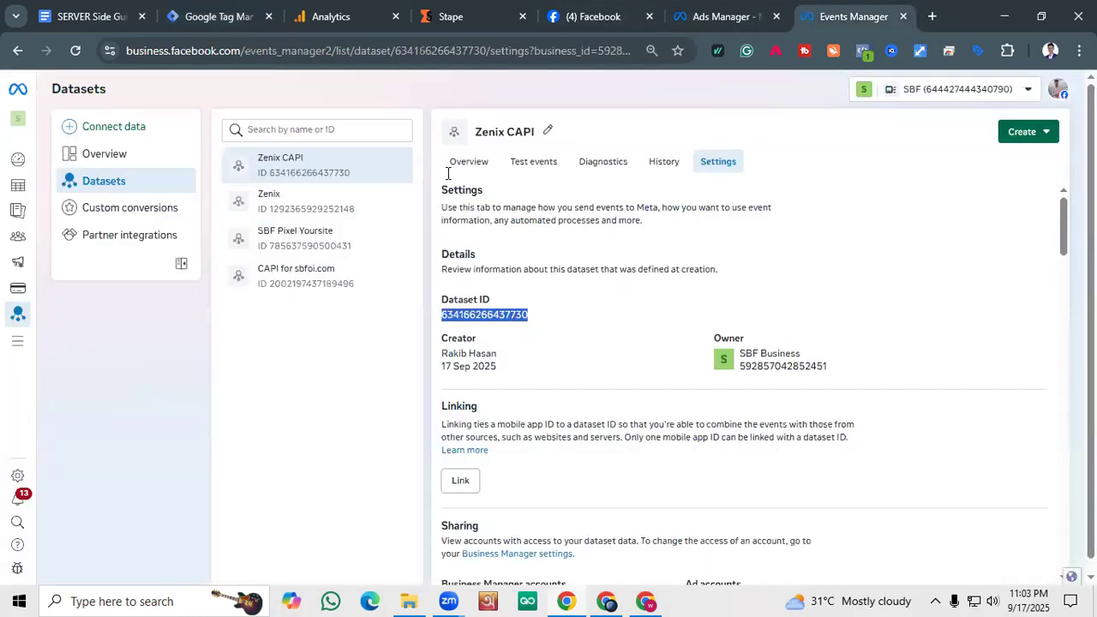
click(198, 7)
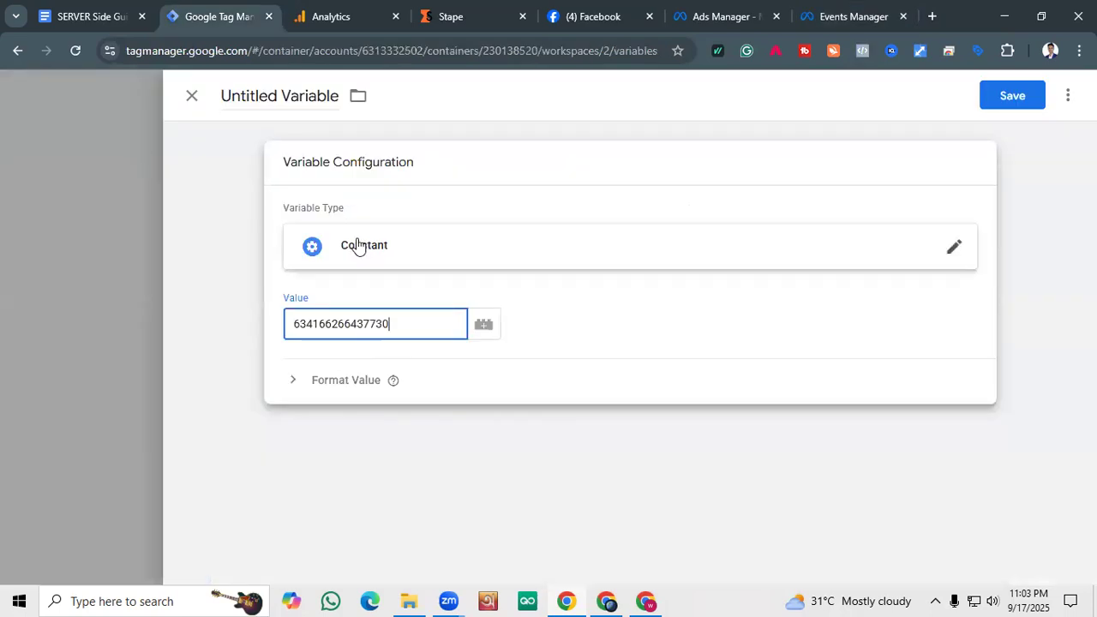
Name the variable FB Pixel ID and save it.
click(254, 103)
key(ctrl+a)
key(BackSpace)
text(FB)
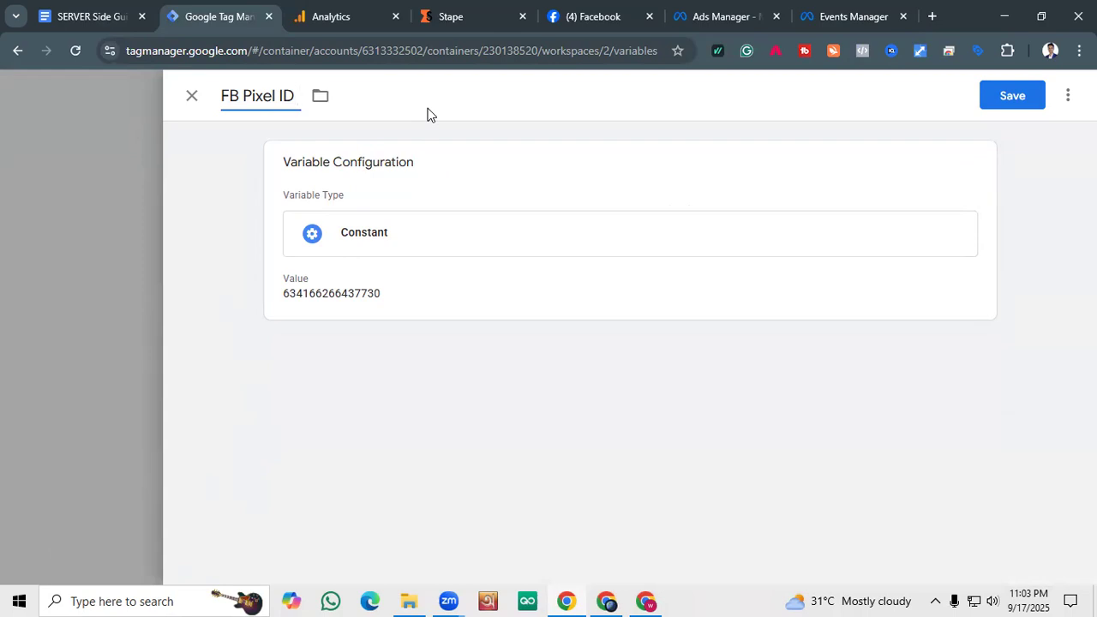
click(1007, 97)
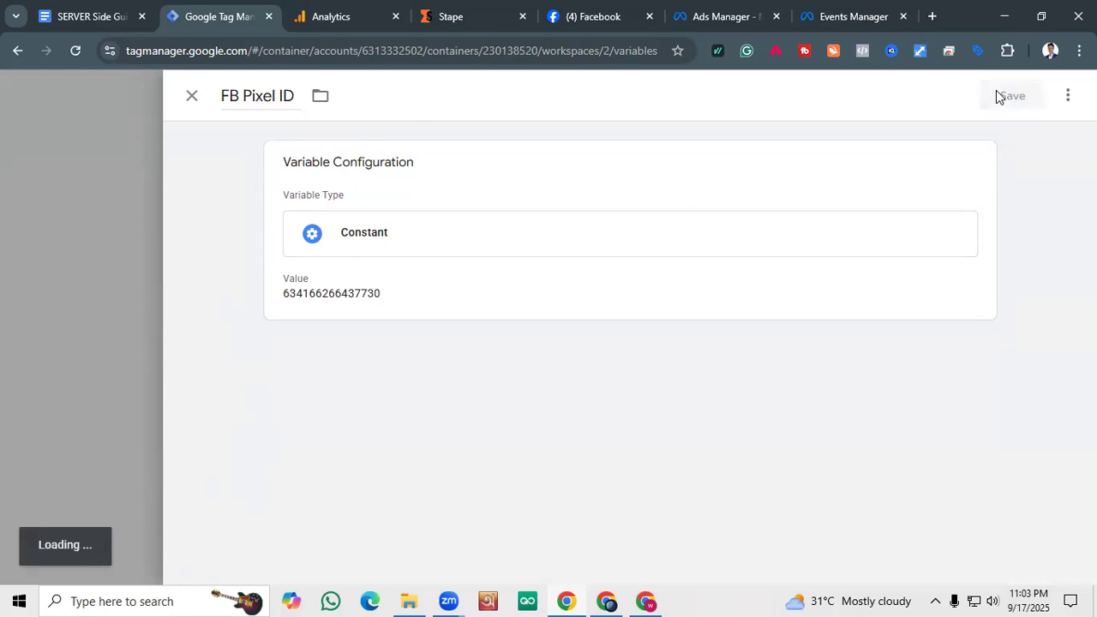
Start another user-defined variable of type Constant with its value ready for entry.
scroll(809, 172, down, 3)
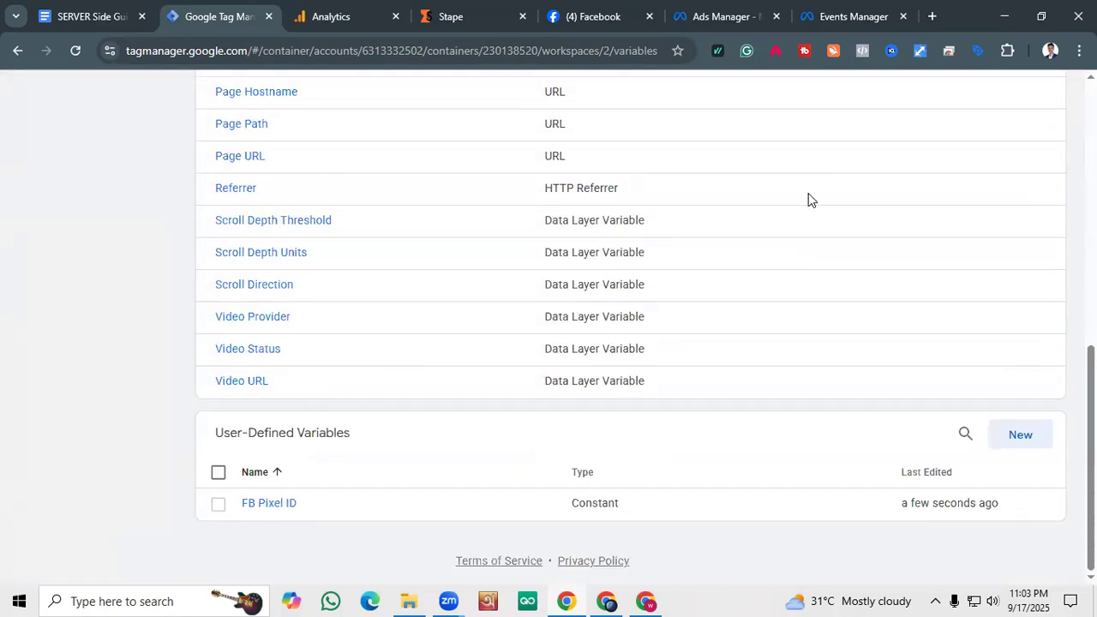
click(1022, 435)
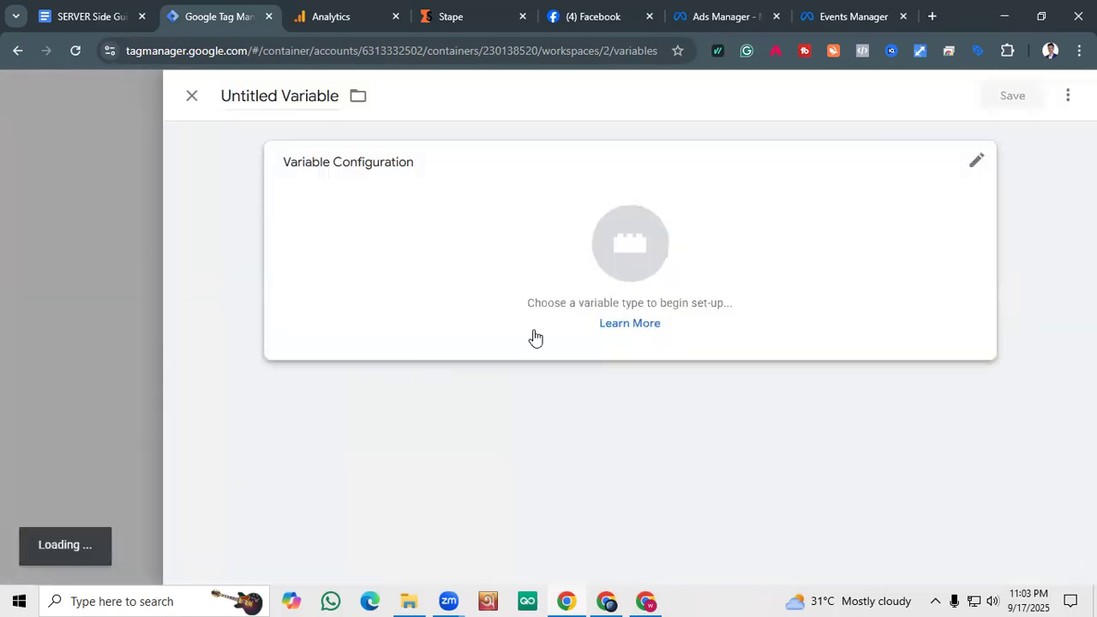
click(609, 268)
scroll(683, 338, down, 6)
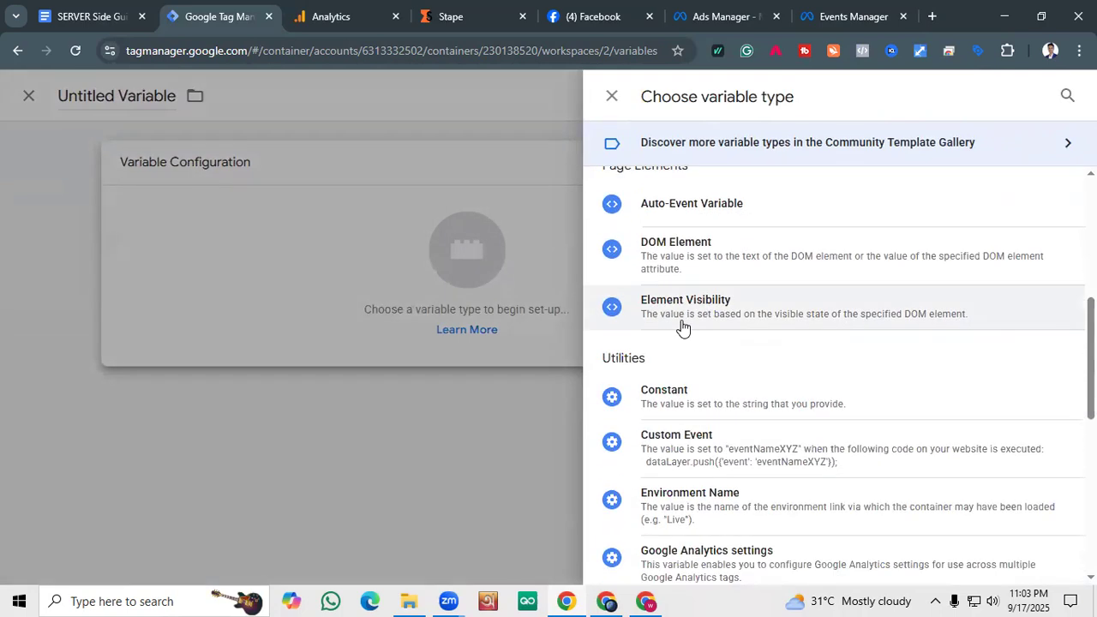
click(701, 244)
click(382, 325)
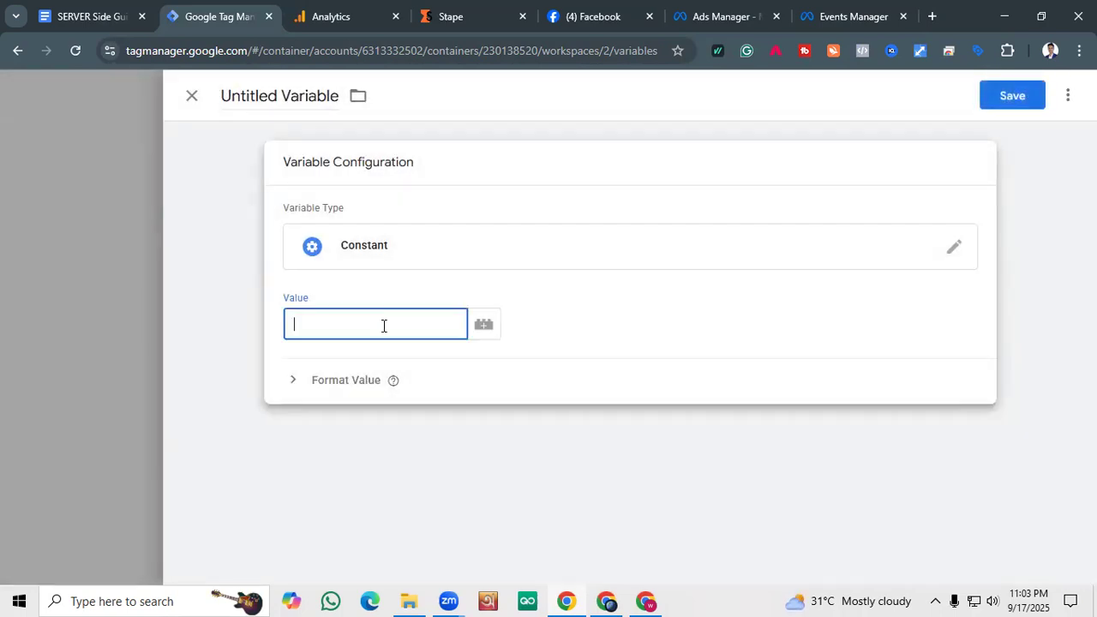
Copy the measurement ID from Analytics and paste it as the new constant's value.
key(super+v)
key(Escape)
click(340, 10)
click(947, 307)
click(215, 14)
key(ctrl+v)
Name the variable GA4 Measurement ID and save it.
click(236, 103)
key(ctrl+a)
key(BackSpace)
text(GA)
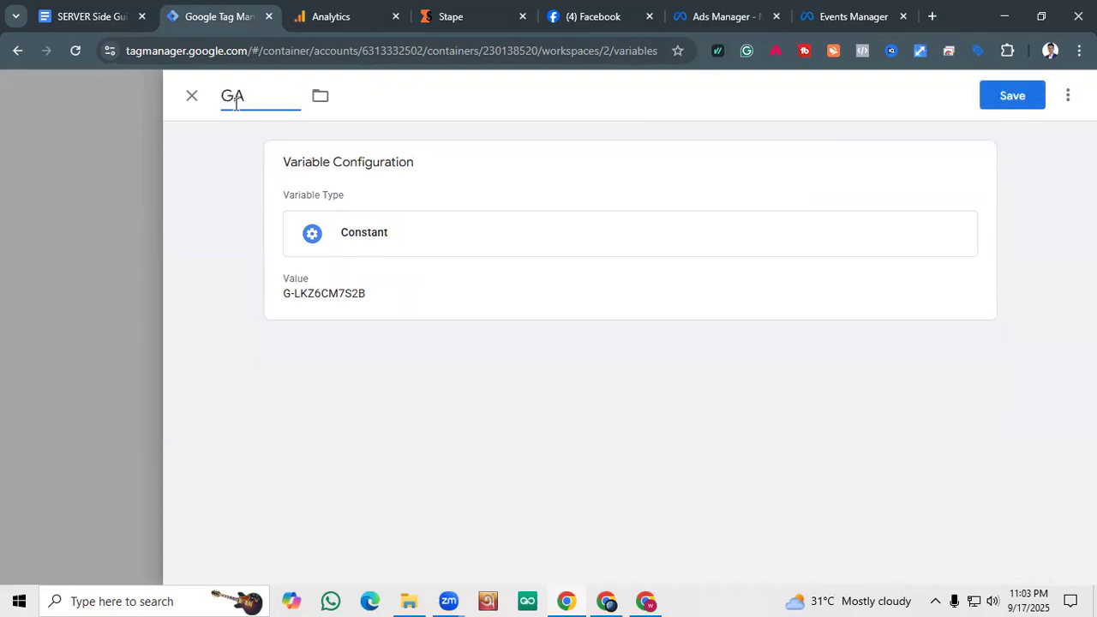
text(4 Measure)
text(ment ID)
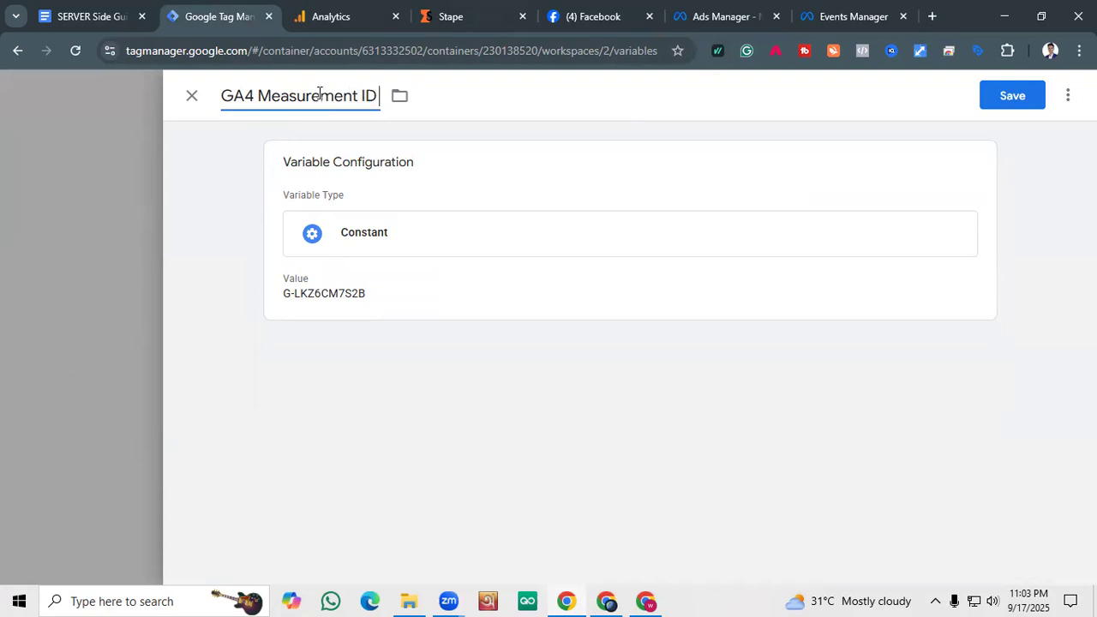
click(1005, 97)
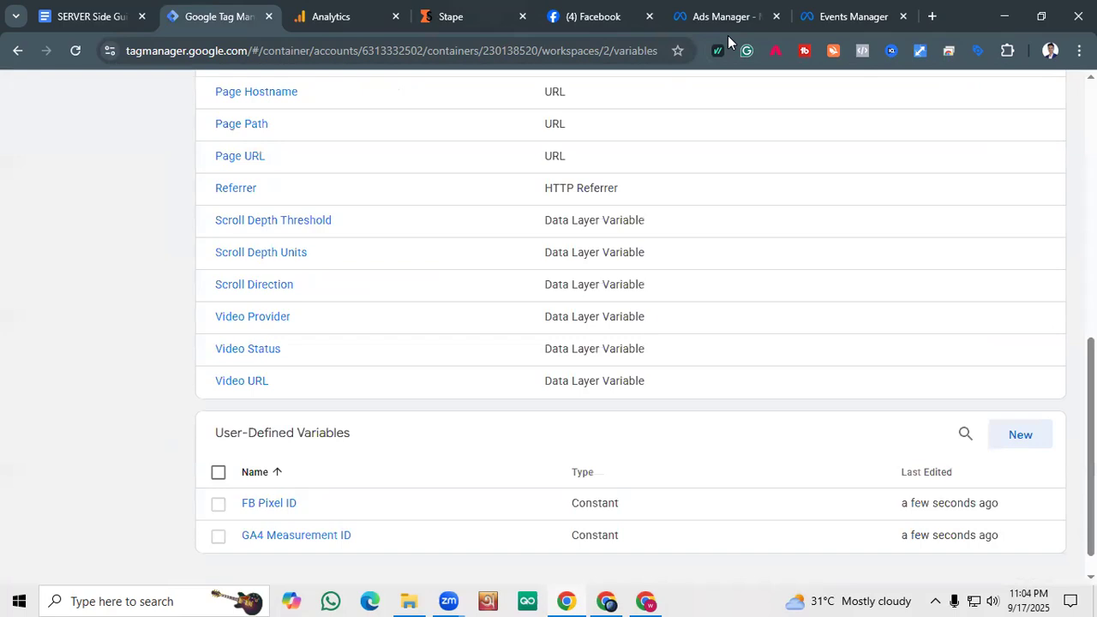
Start a third user-defined variable, open its type choices and check the event ID task in the SERVER Side Guide.
scroll(335, 400, down, 1)
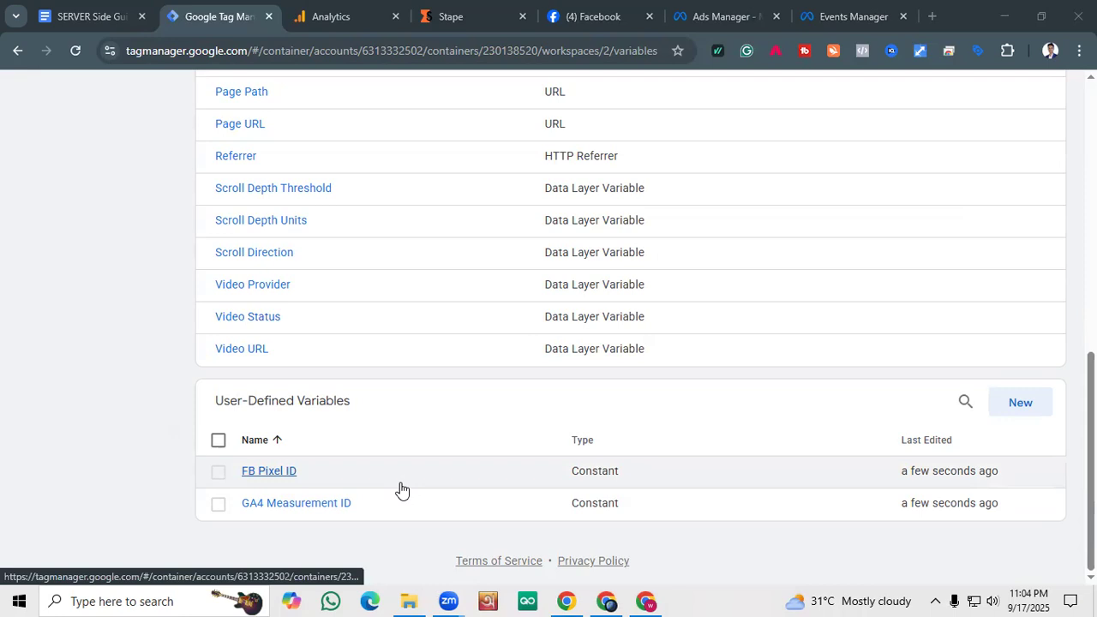
click(1020, 412)
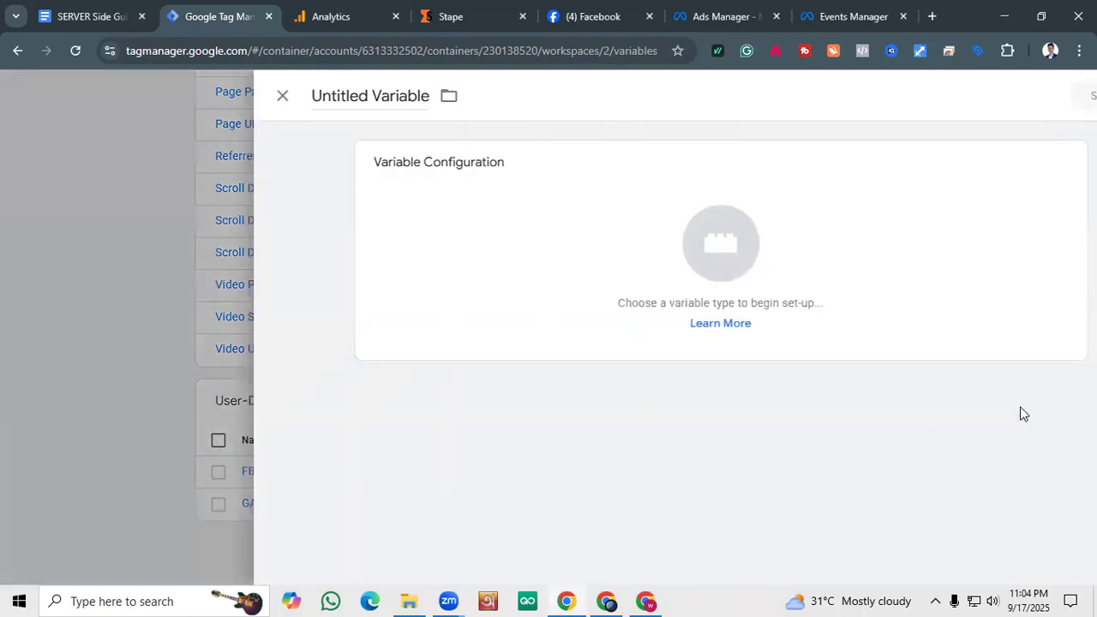
click(605, 260)
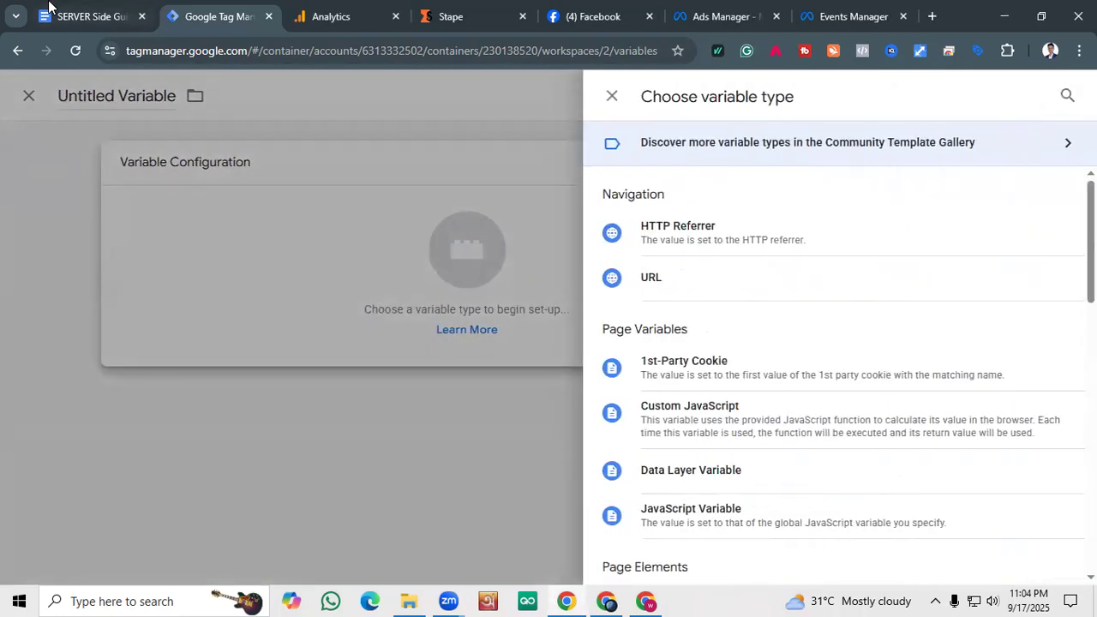
click(49, 8)
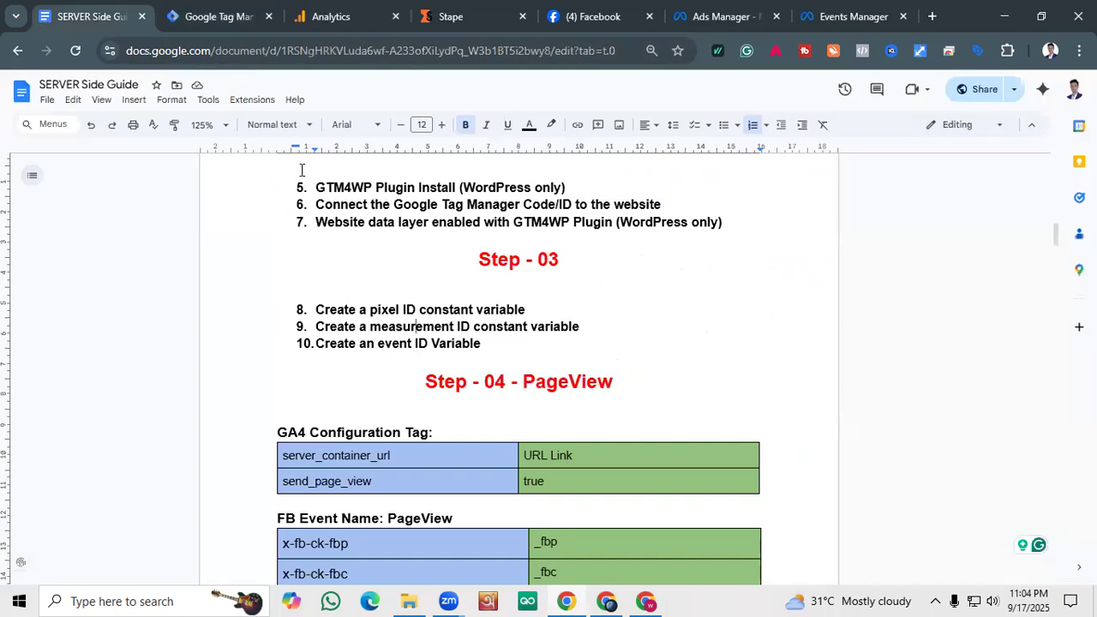
key(ctrl+Tab)
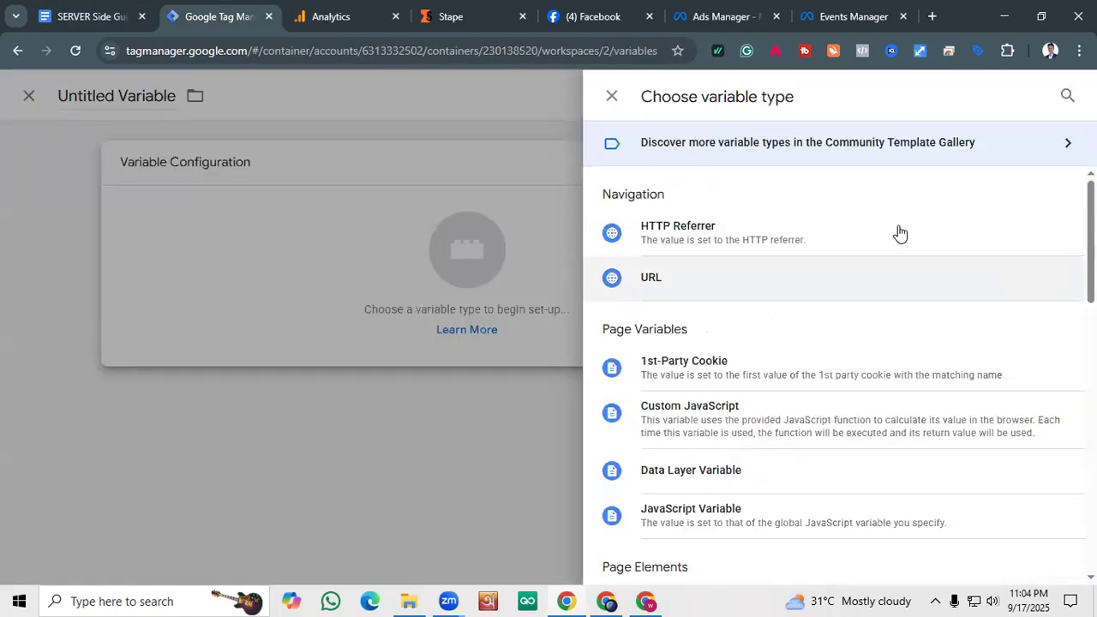
Look through the standard variable types for an event ID type, searching for "event i" and clearing the search.
scroll(688, 340, down, 12)
scroll(753, 537, down, 2)
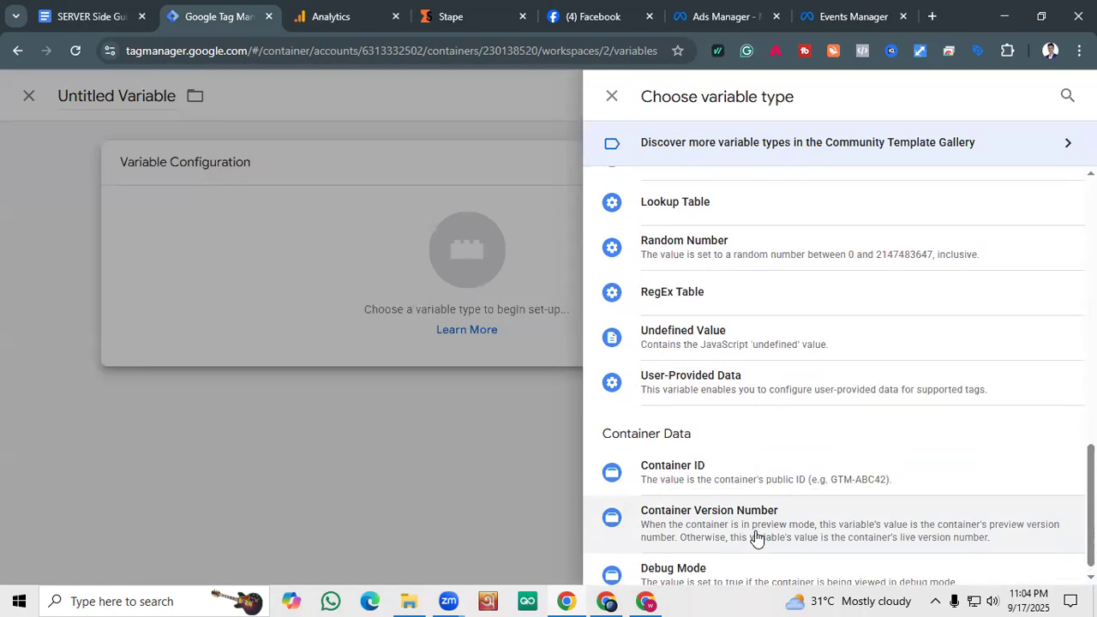
scroll(857, 429, up, 12)
click(1067, 95)
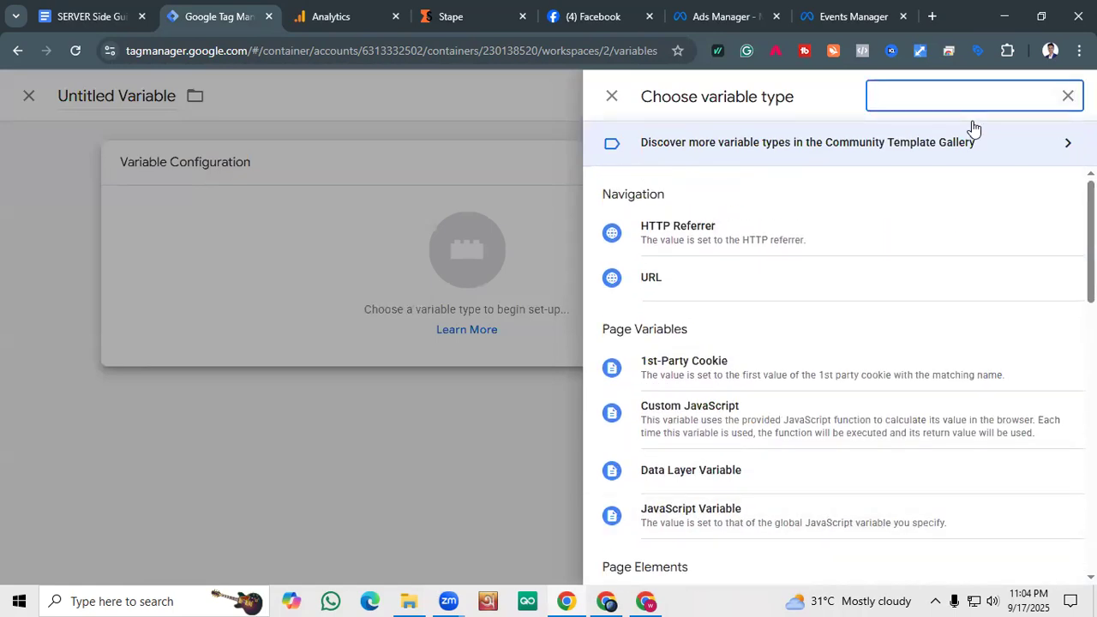
text(ev)
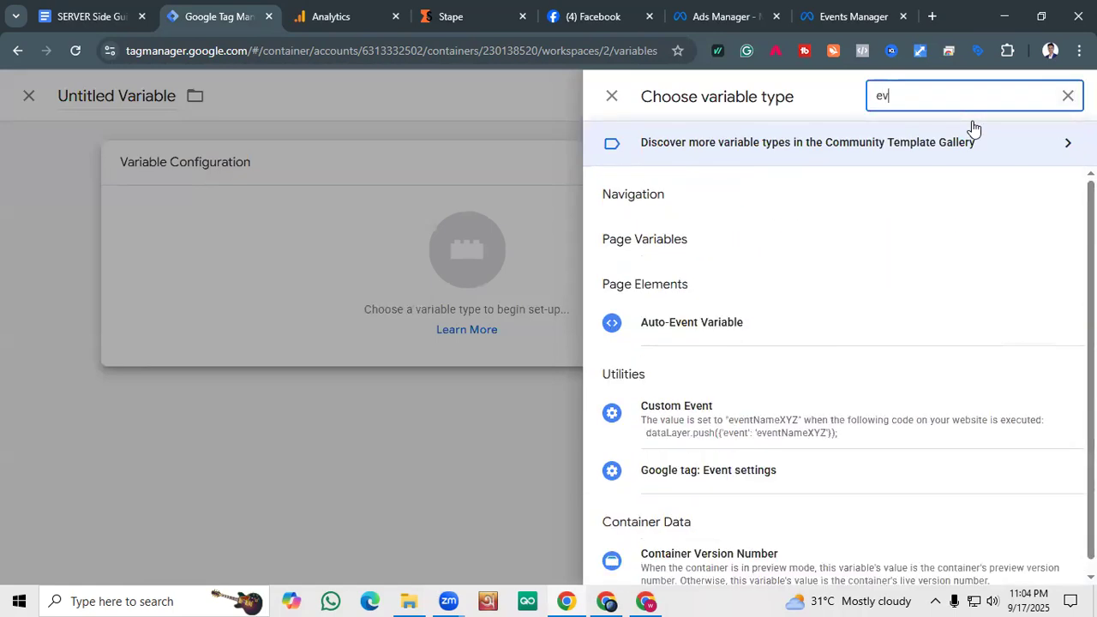
text(ent i)
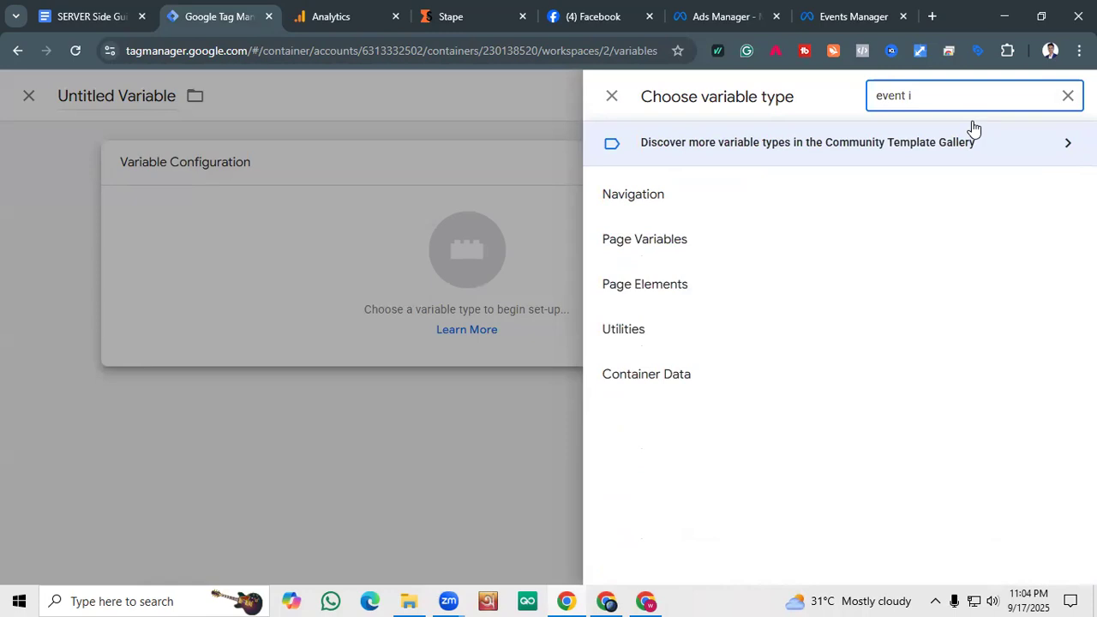
key(BackSpace)
key(BackSpace)
key(BackSpace)
key(BackSpace)
key(BackSpace)
key(BackSpace)
key(BackSpace)
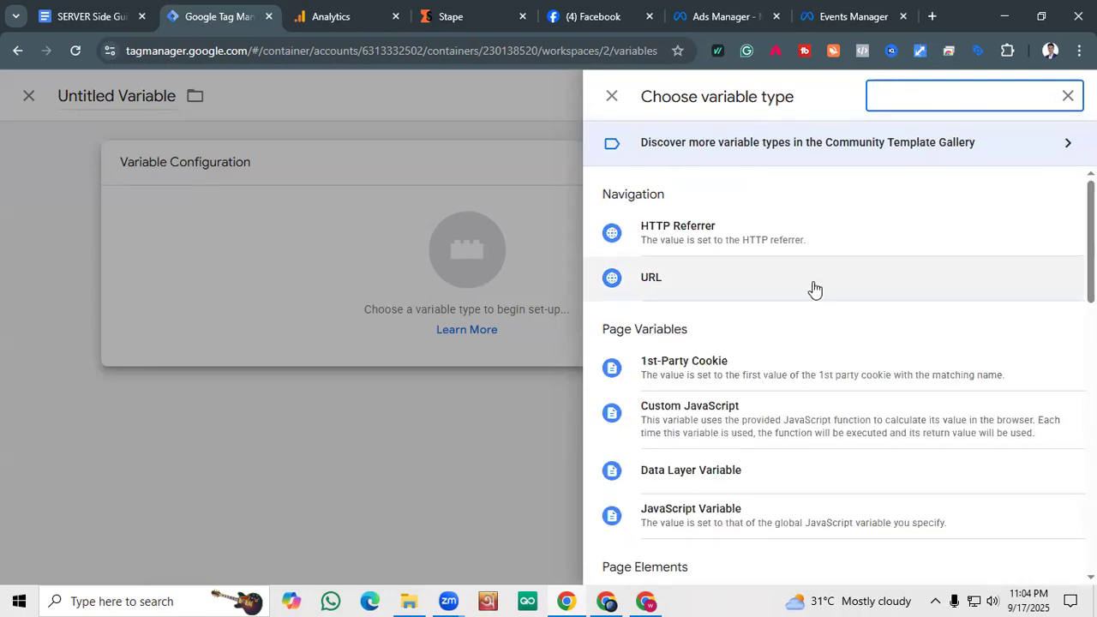
scroll(754, 326, down, 2)
scroll(694, 360, up, 2)
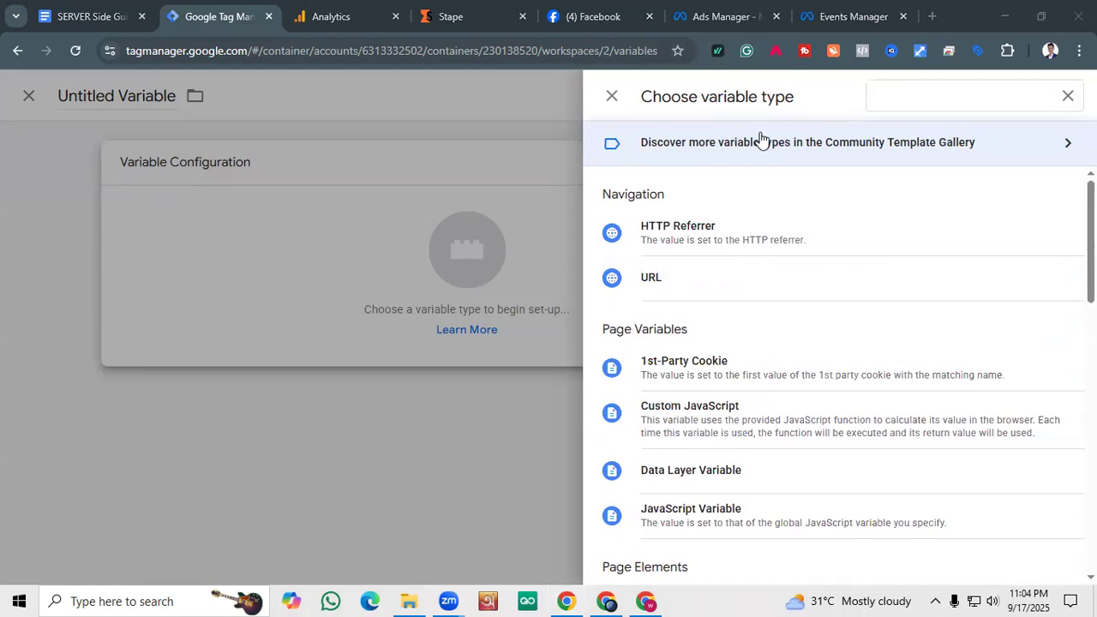
Find the Event Id variable template in the Community Template Gallery by searching for "event" and add it to the workspace.
click(909, 142)
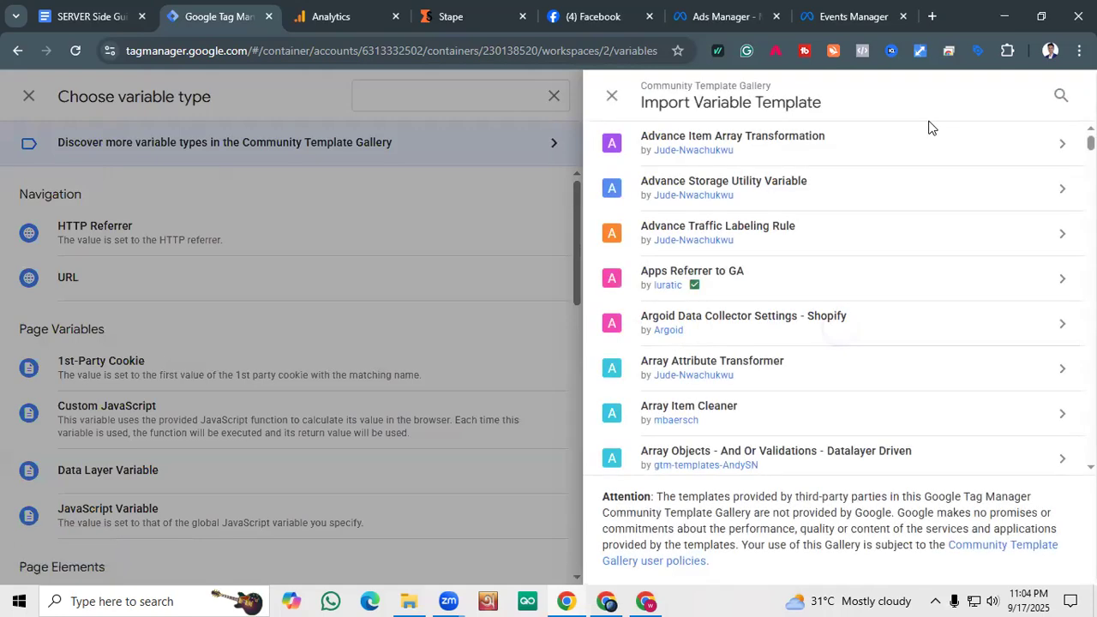
click(1059, 92)
text(ev)
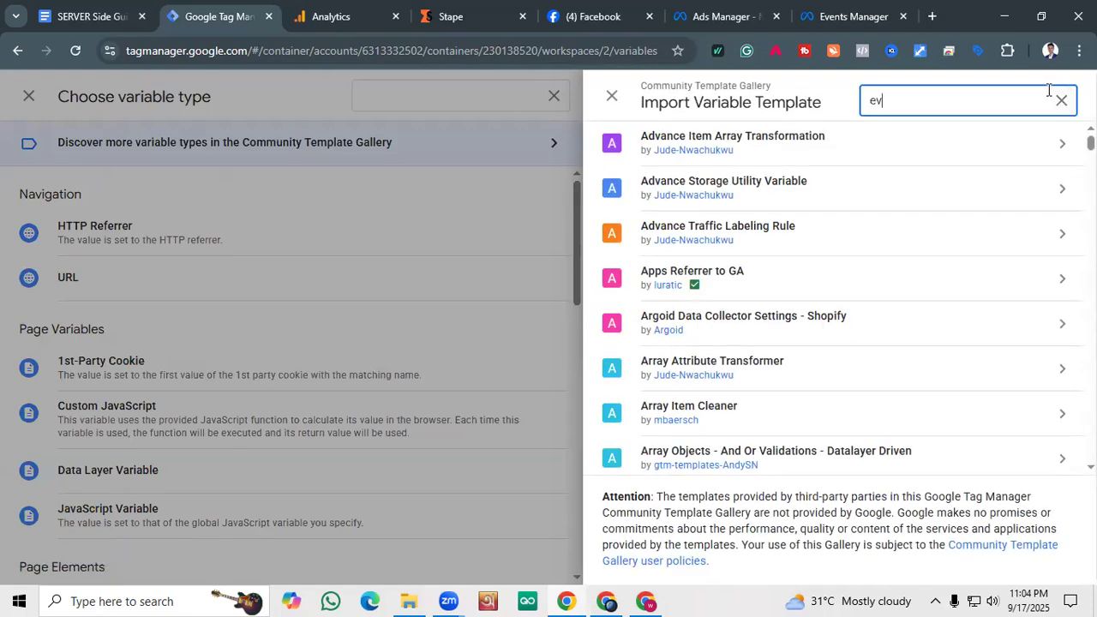
text(ent)
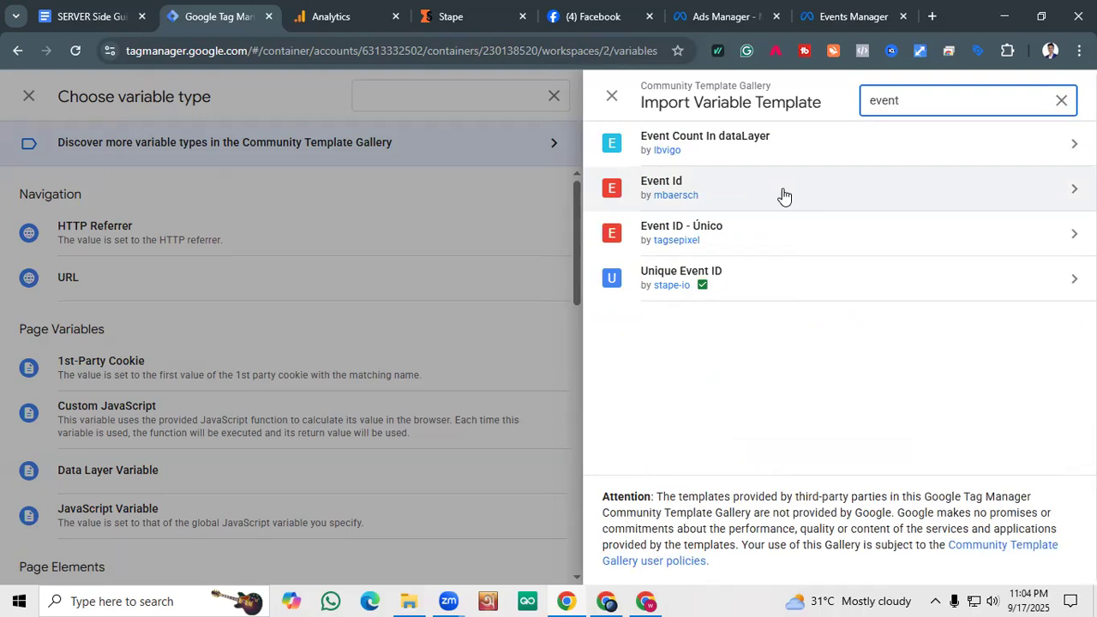
click(817, 191)
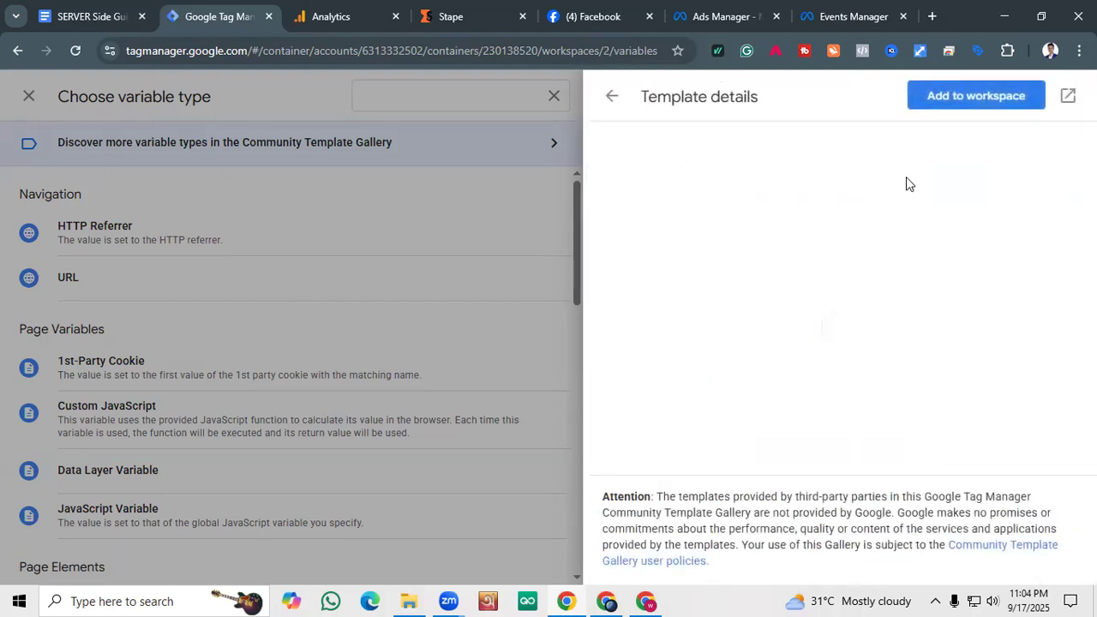
click(948, 96)
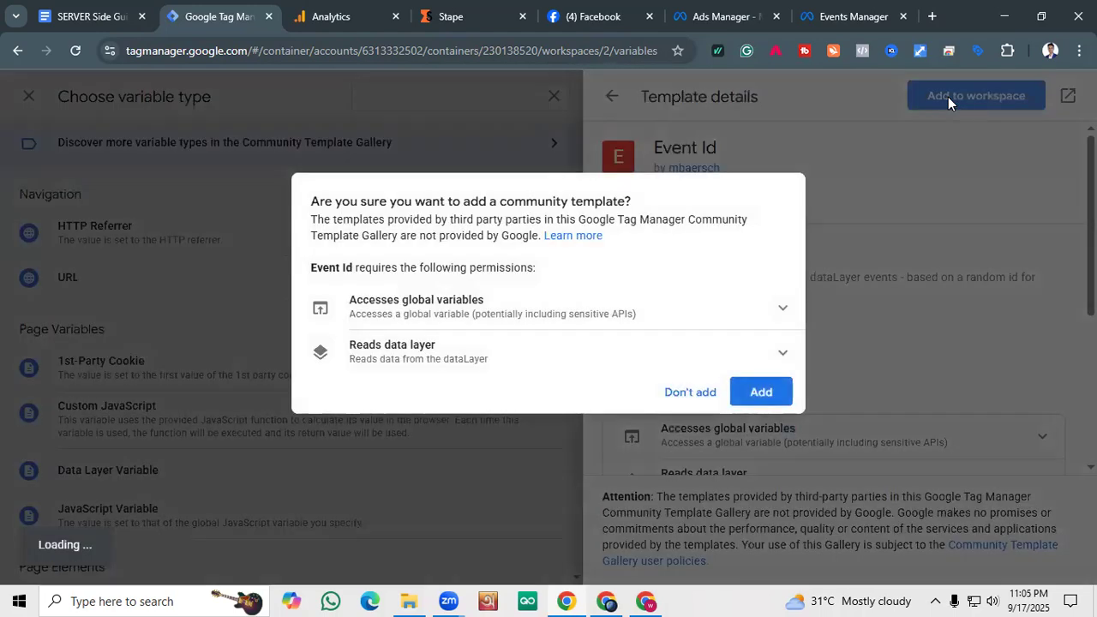
click(763, 392)
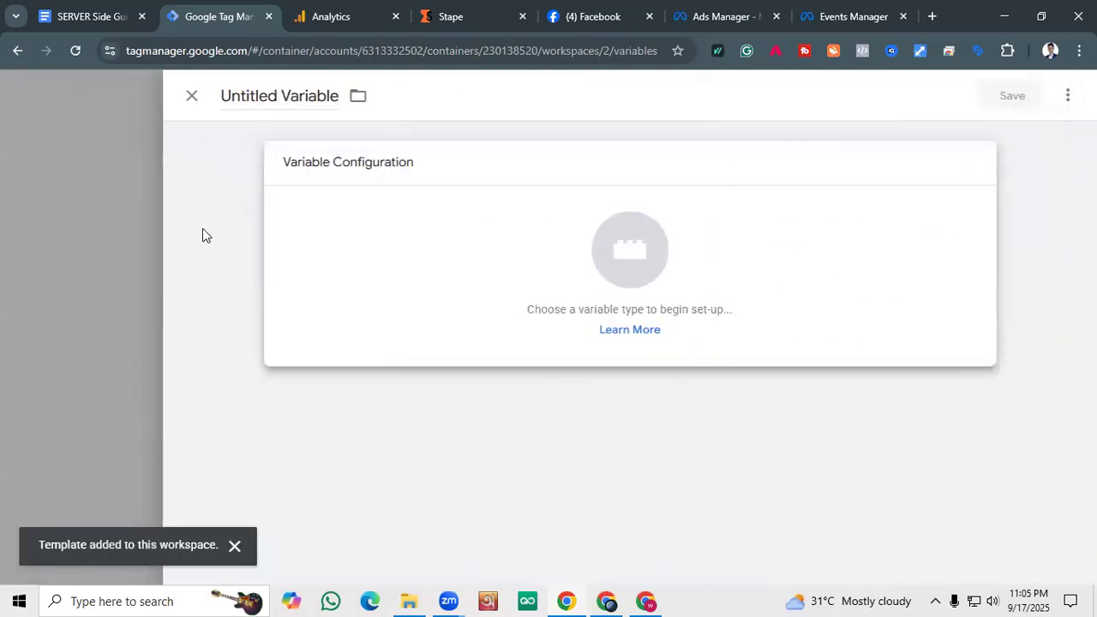
Look through the variable types for the Event Id template, close the untitled variable and reload the variables page.
click(492, 237)
scroll(784, 311, down, 10)
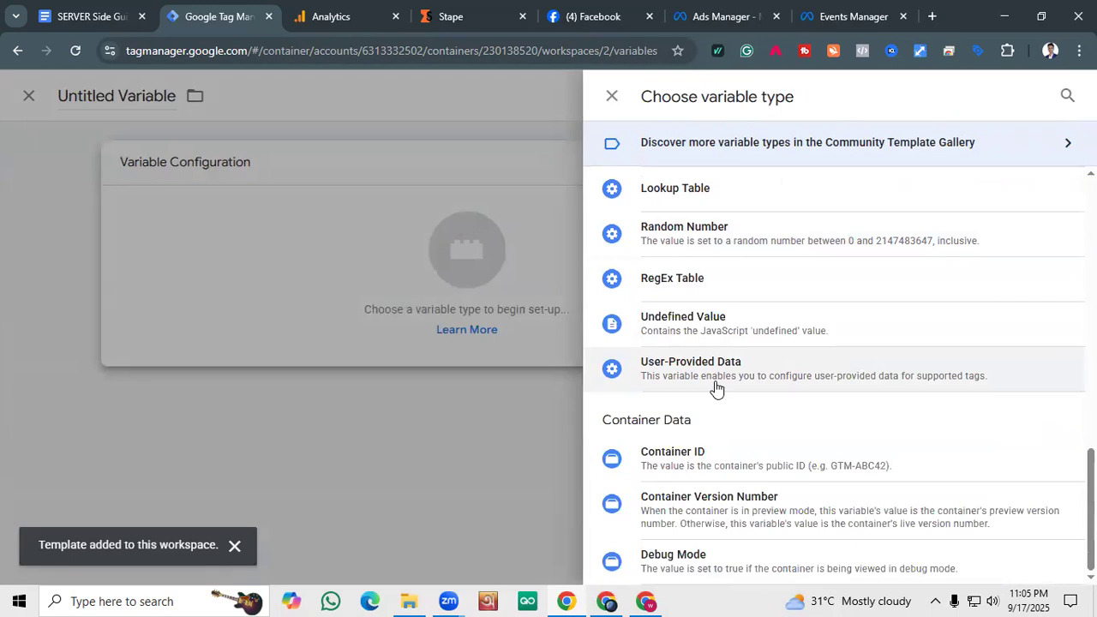
scroll(719, 381, up, 10)
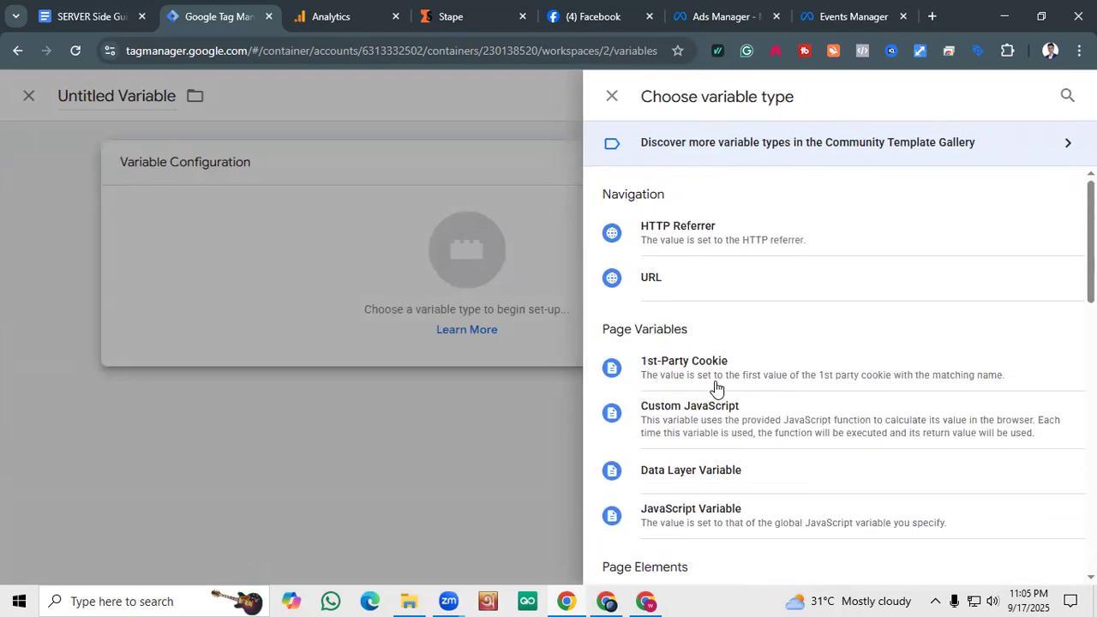
click(4, 306)
click(88, 250)
key(ctrl+r)
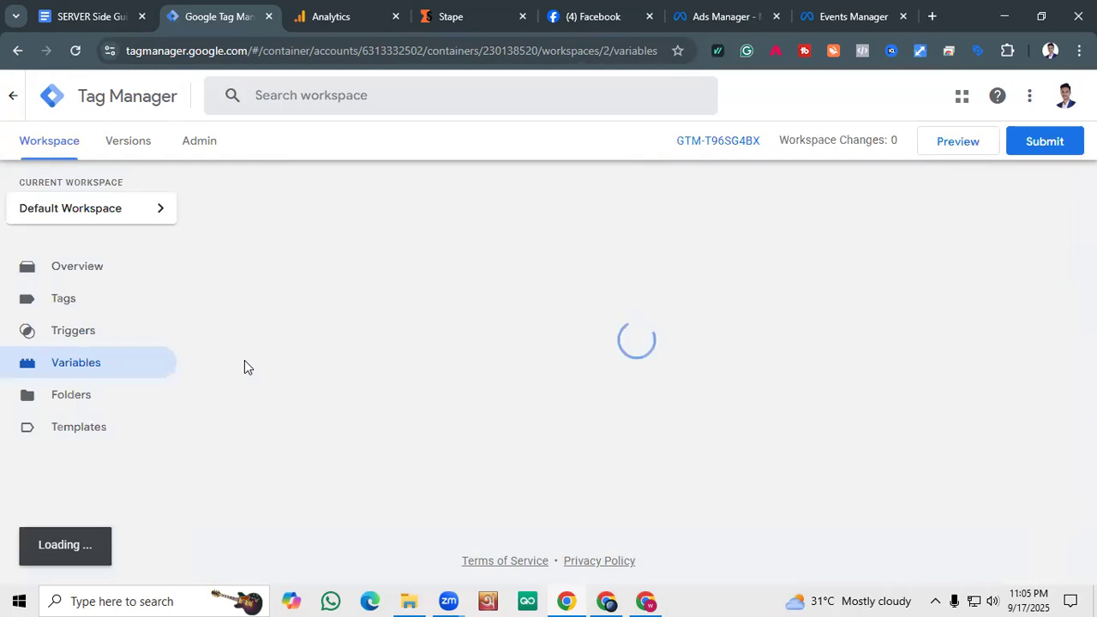
Start a new user-defined variable and choose the Event Id custom template as its type.
scroll(780, 333, down, 7)
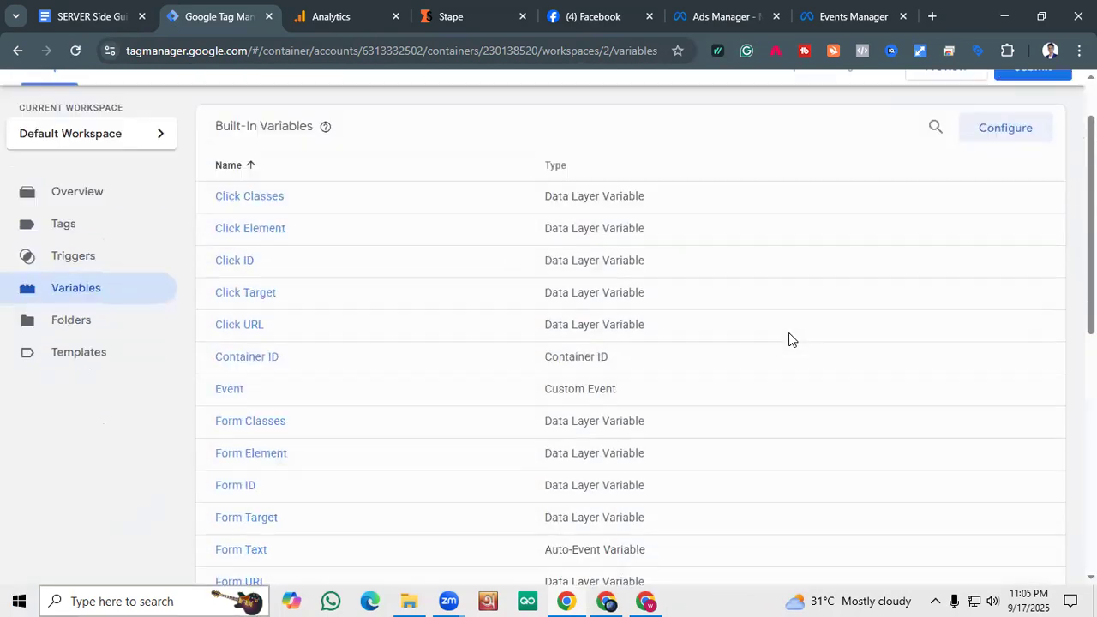
scroll(774, 326, down, 2)
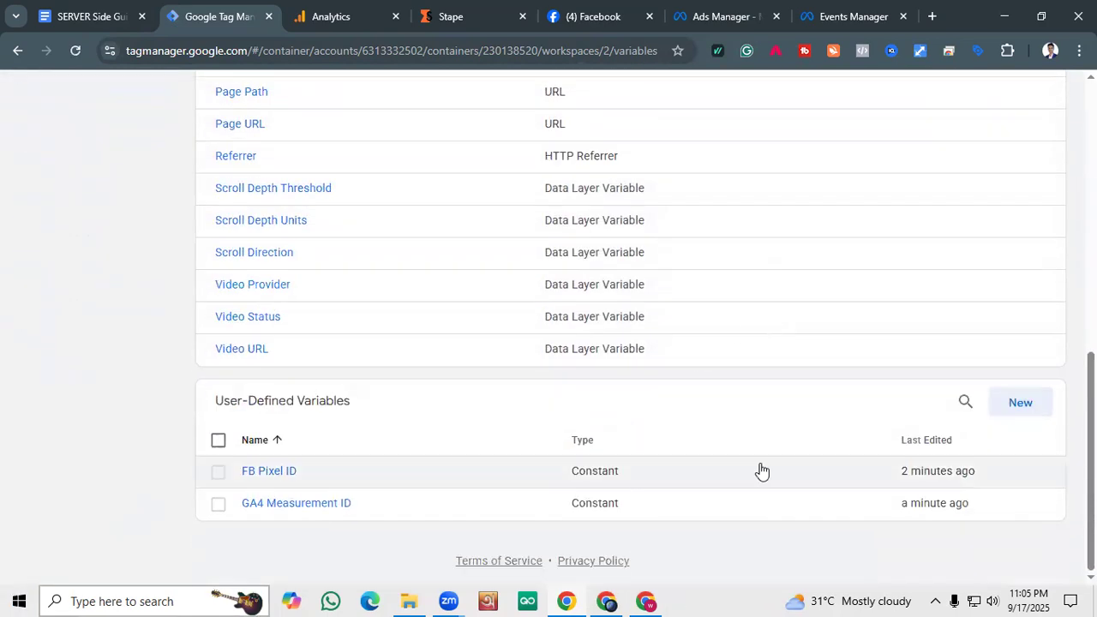
click(1019, 401)
click(548, 266)
scroll(899, 360, down, 2)
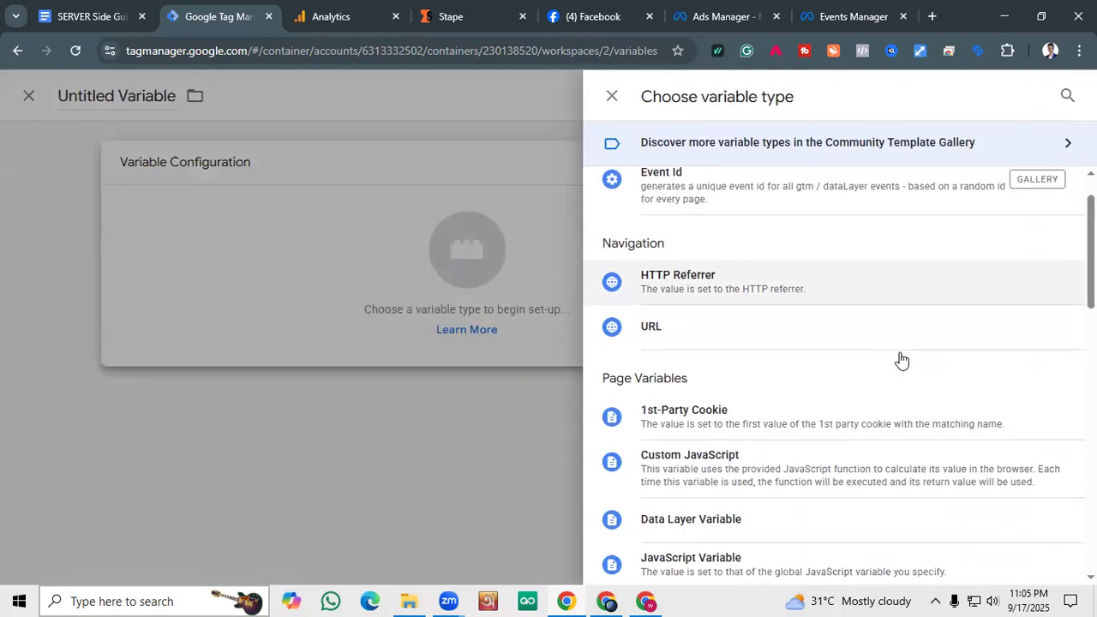
scroll(673, 321, down, 4)
scroll(697, 340, down, 1)
scroll(699, 366, up, 8)
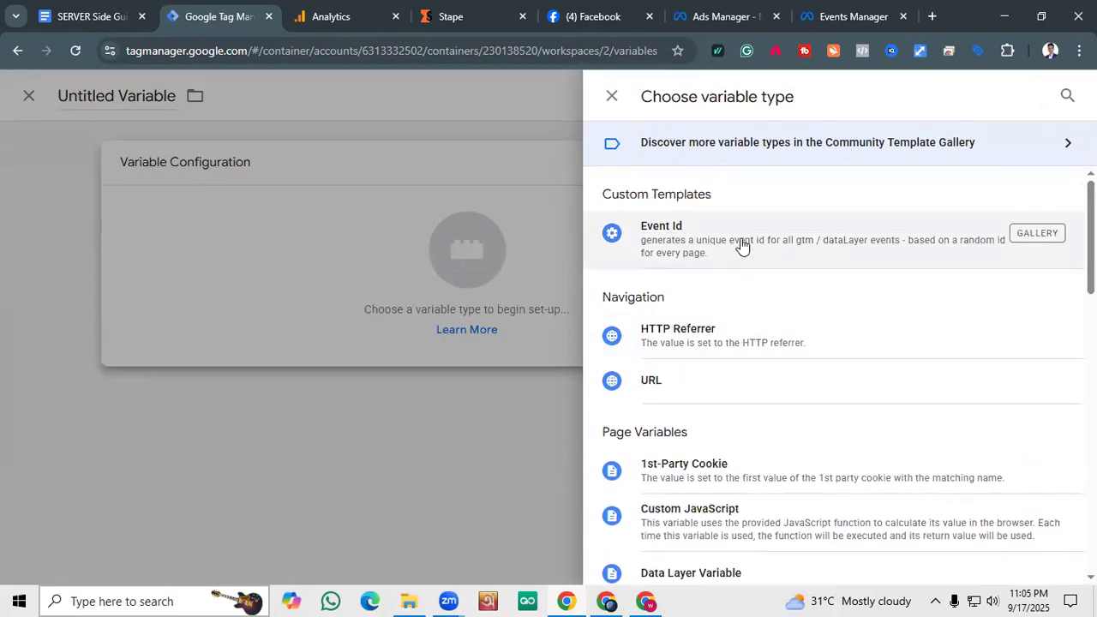
click(862, 255)
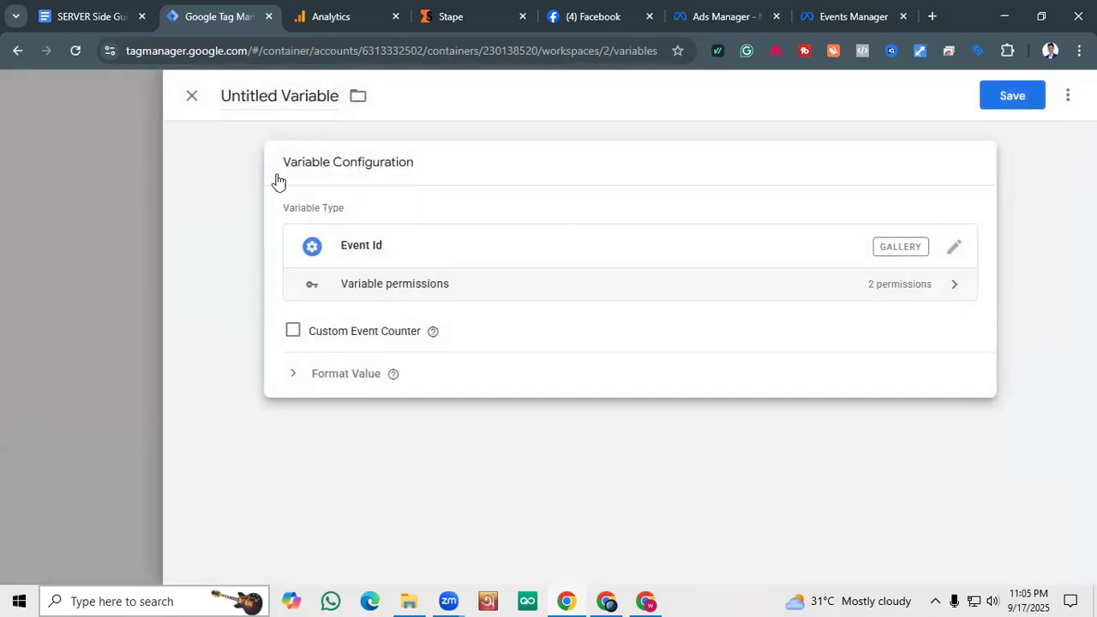
Name the variable Event ID and save it.
click(278, 101)
drag(221, 99, 341, 103)
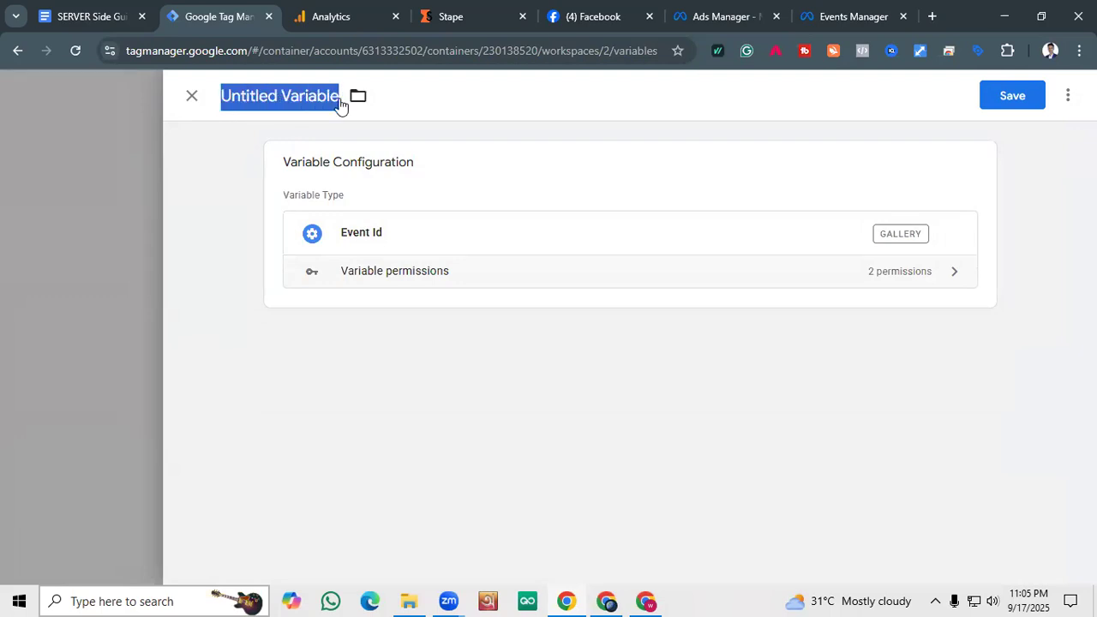
text(Even)
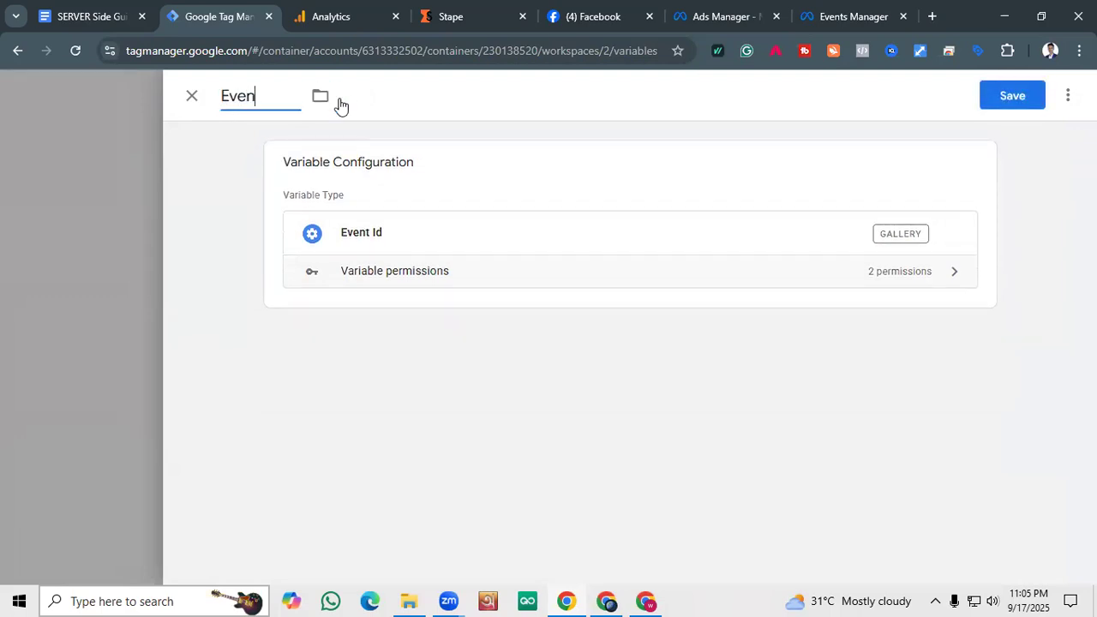
text(t ID)
click(1012, 95)
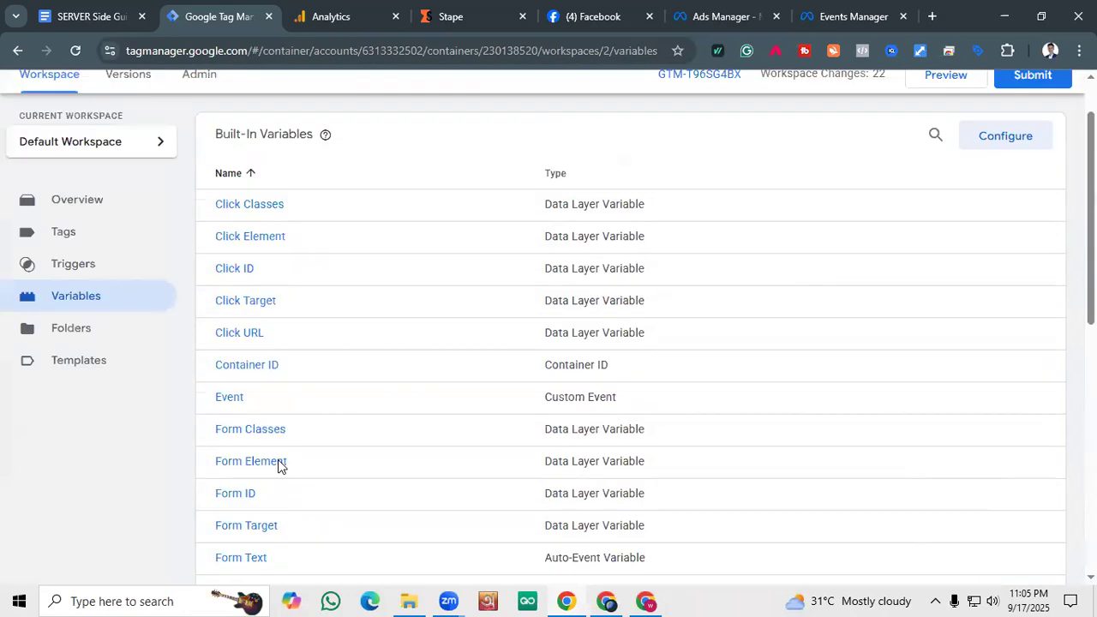
Review the Step 03 tasks and Step 04 GA4 configuration tag parameters in the SERVER Side Guide, and check the tagging server URL in Stape.
click(58, 7)
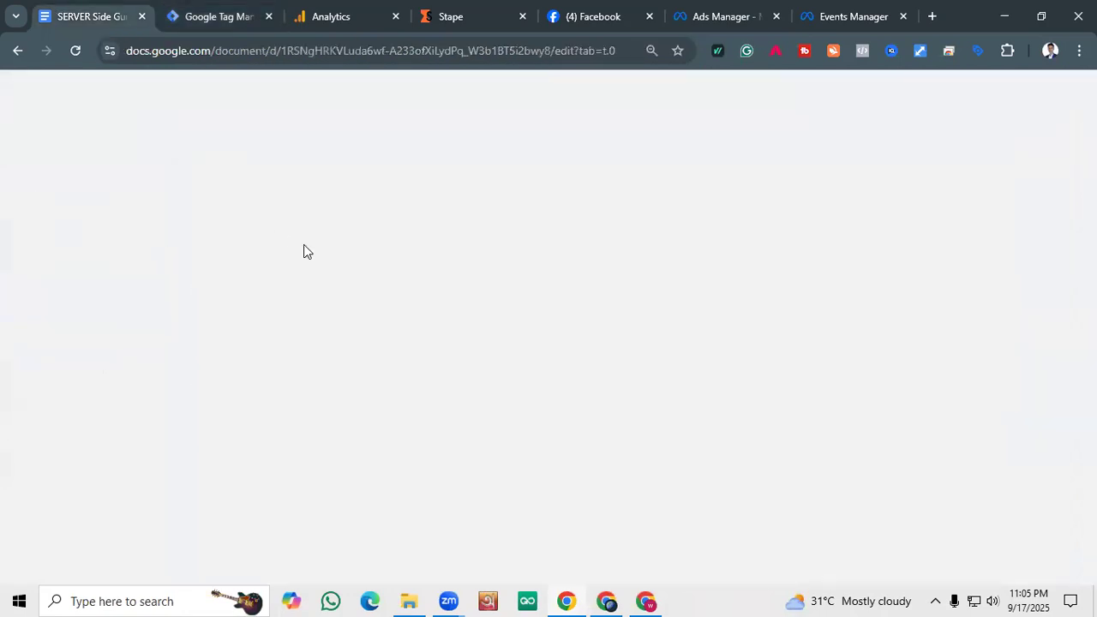
drag(485, 344, 289, 315)
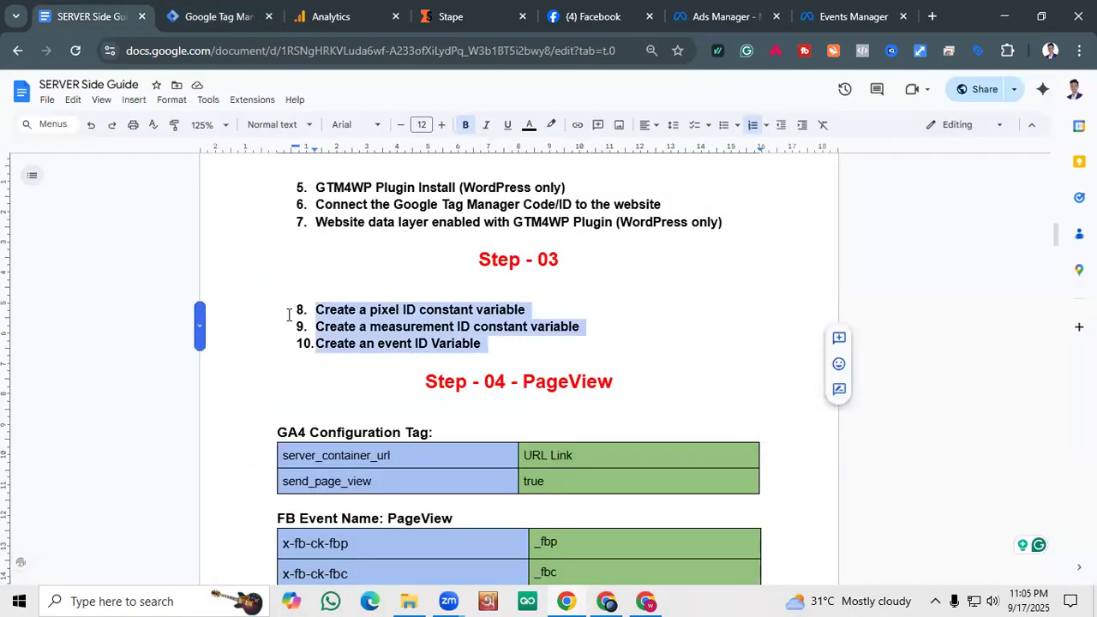
click(397, 368)
drag(422, 378, 617, 381)
click(439, 382)
scroll(412, 366, down, 1)
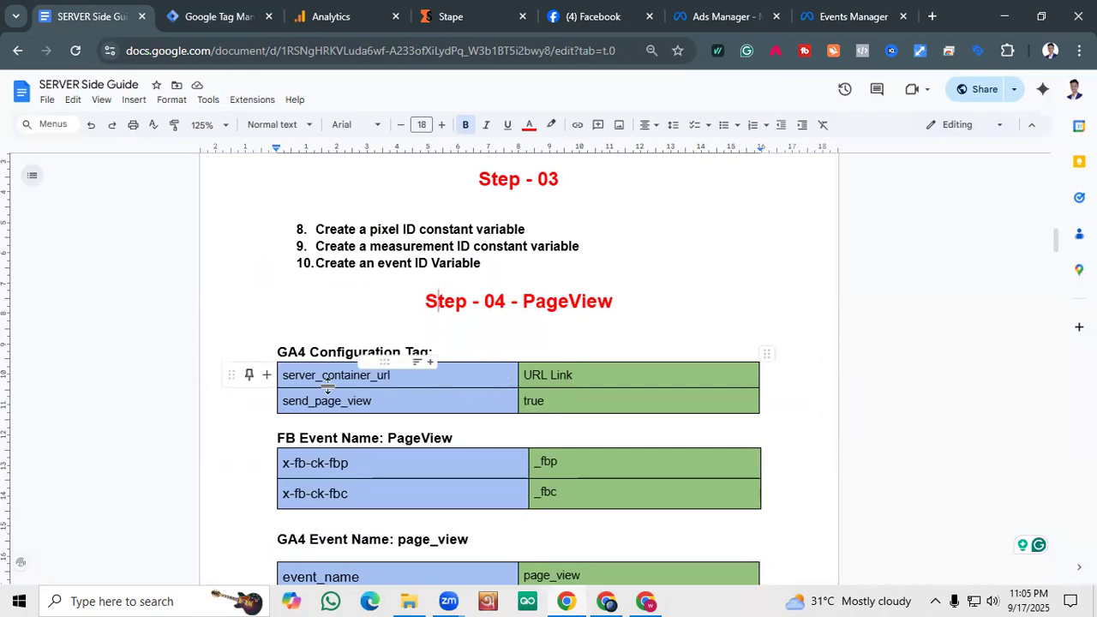
drag(392, 375, 284, 375)
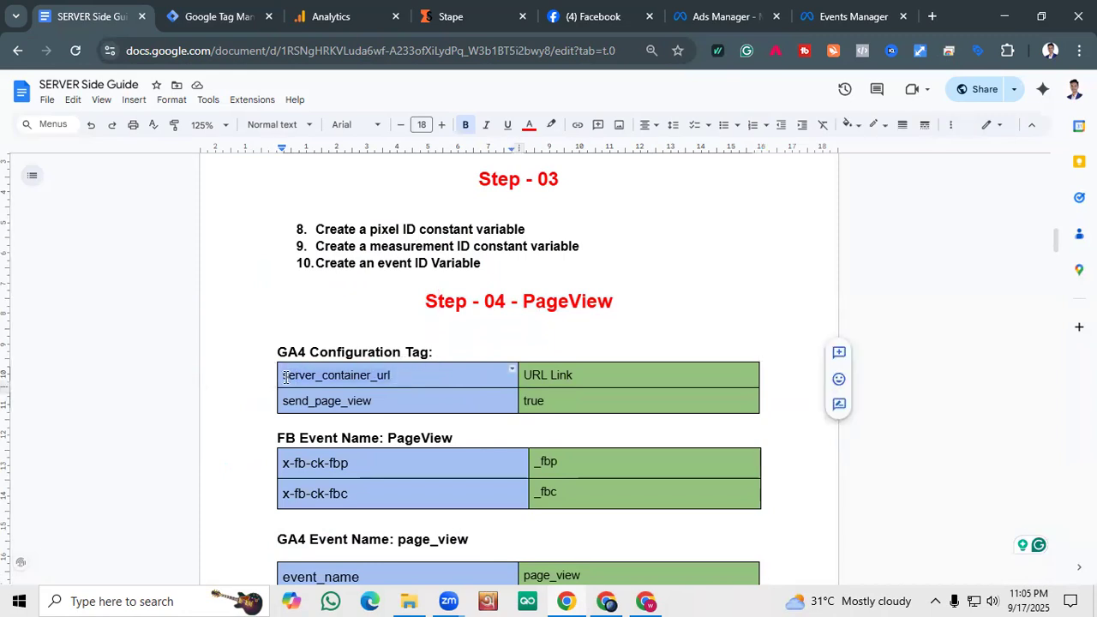
click(343, 400)
drag(367, 400, 294, 401)
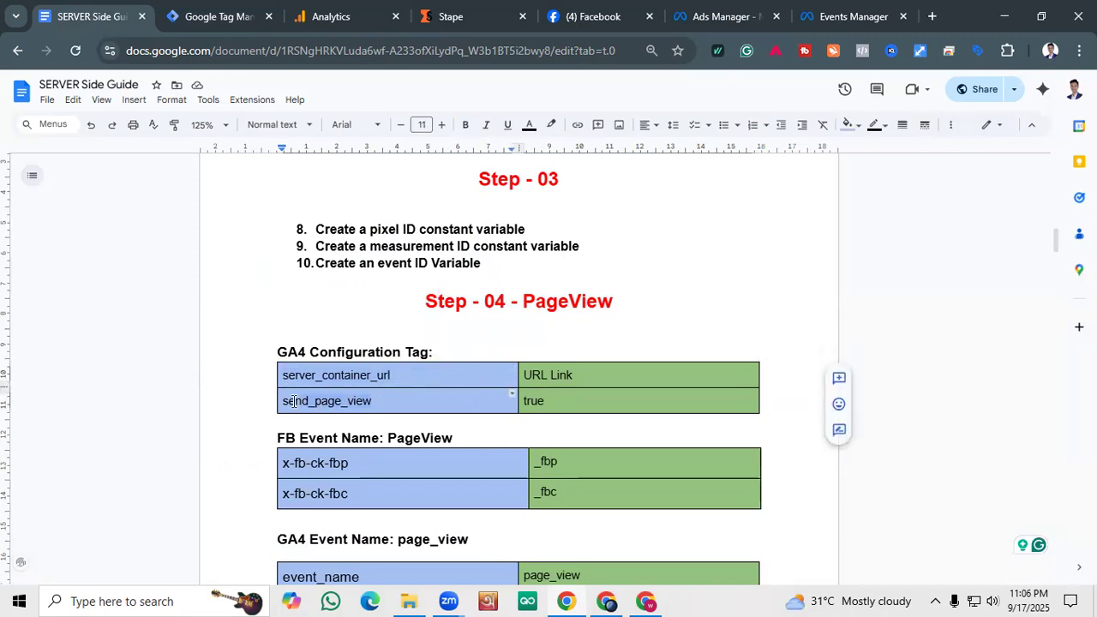
click(570, 377)
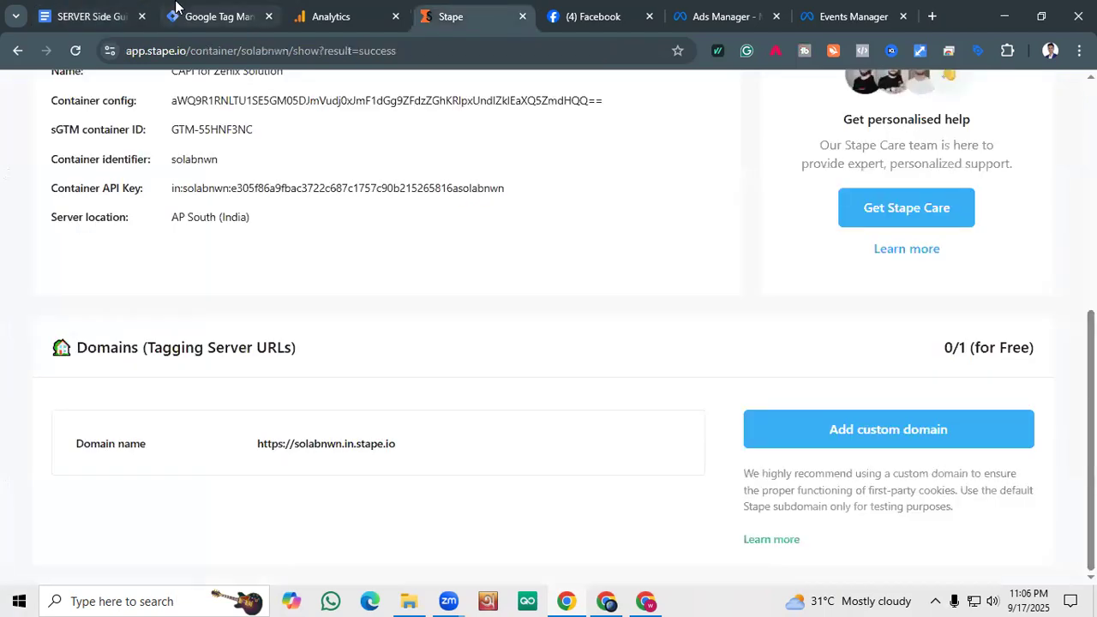
Return to Google Tag Manager, start a new tag in the workspace and open its tag type choices.
click(178, 10)
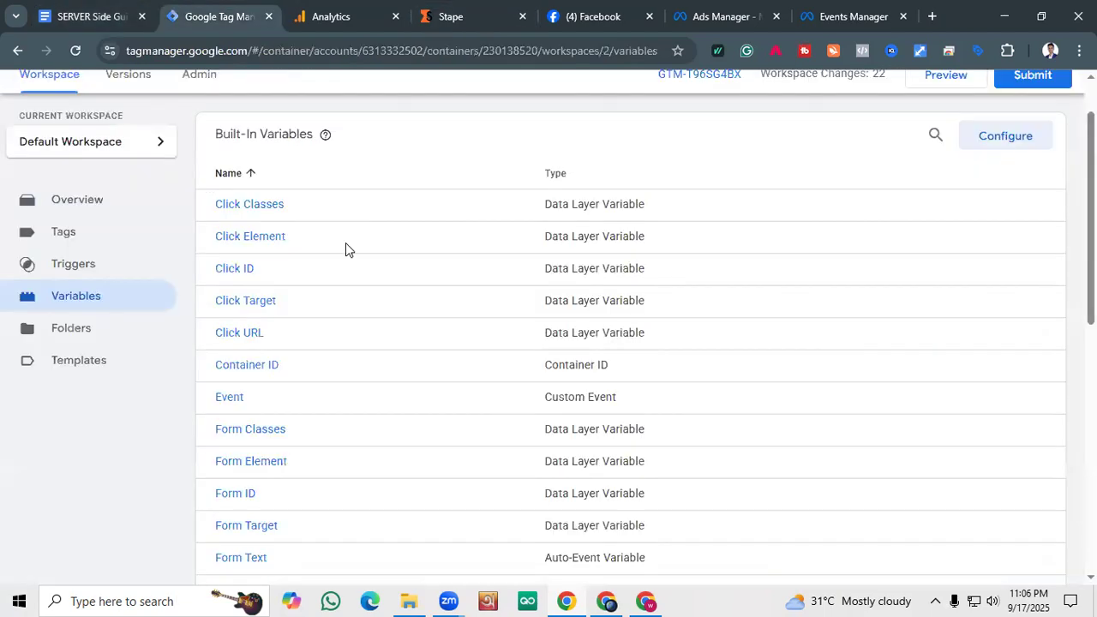
click(60, 241)
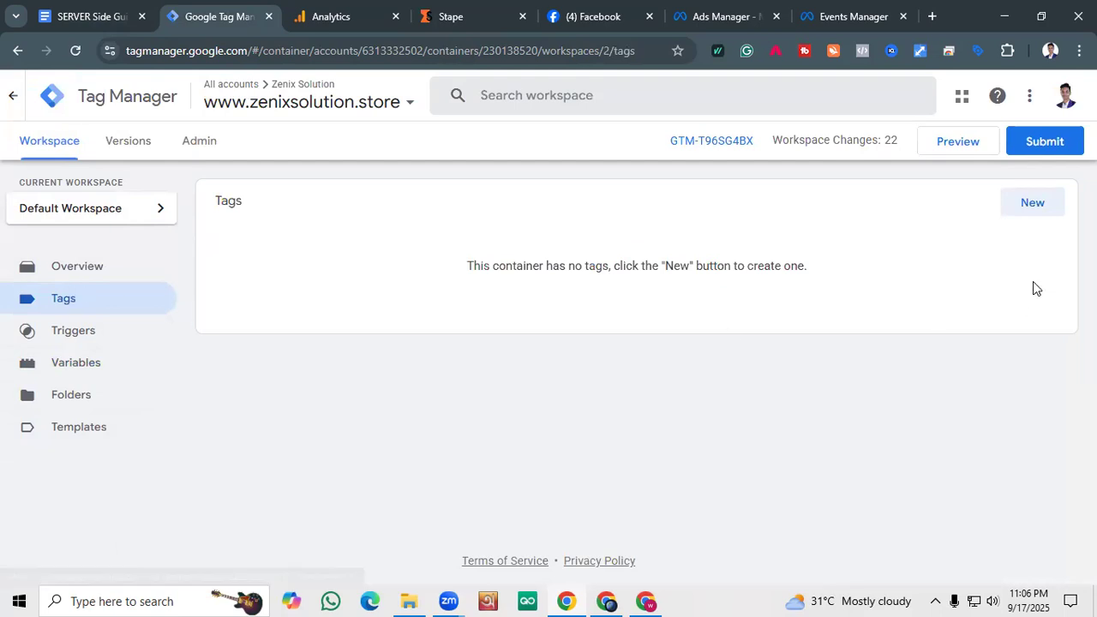
click(1033, 204)
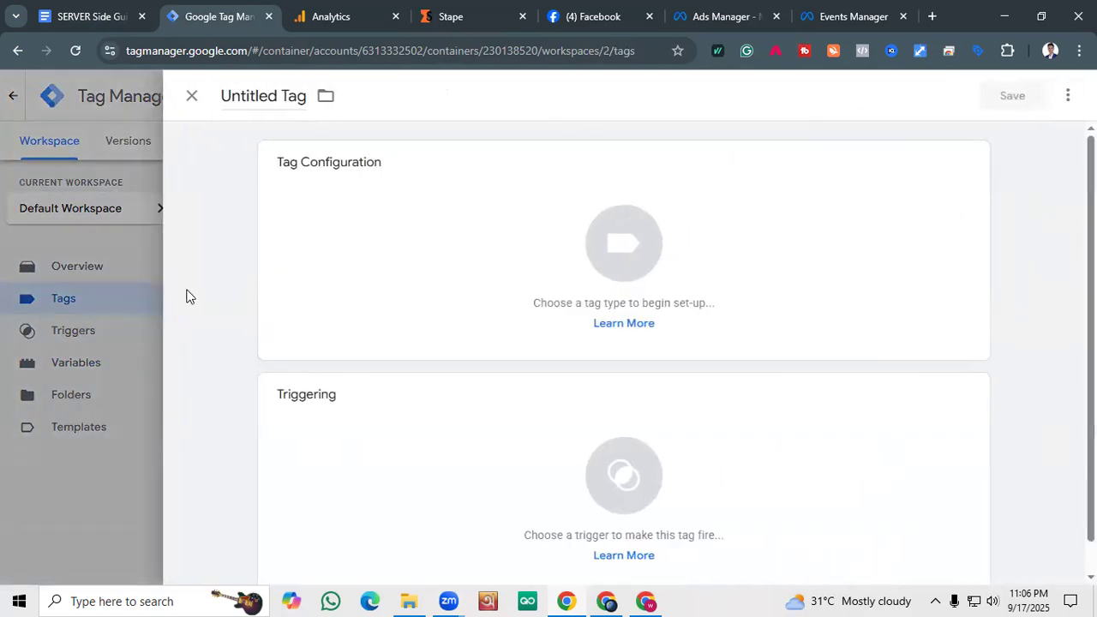
scroll(333, 470, down, 1)
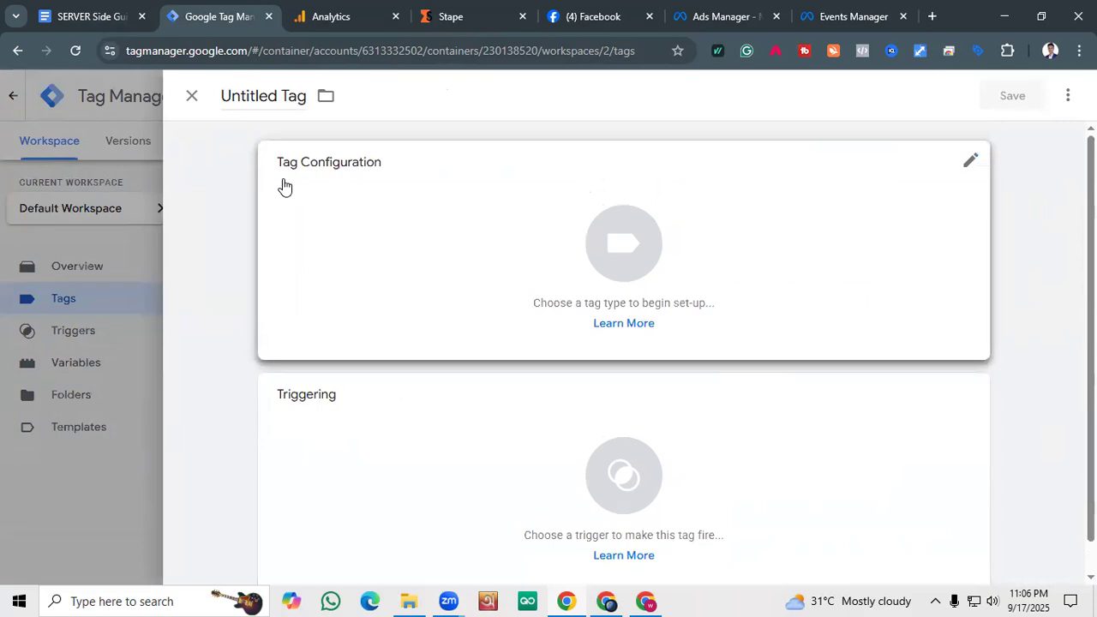
scroll(300, 410, down, 1)
scroll(343, 342, up, 1)
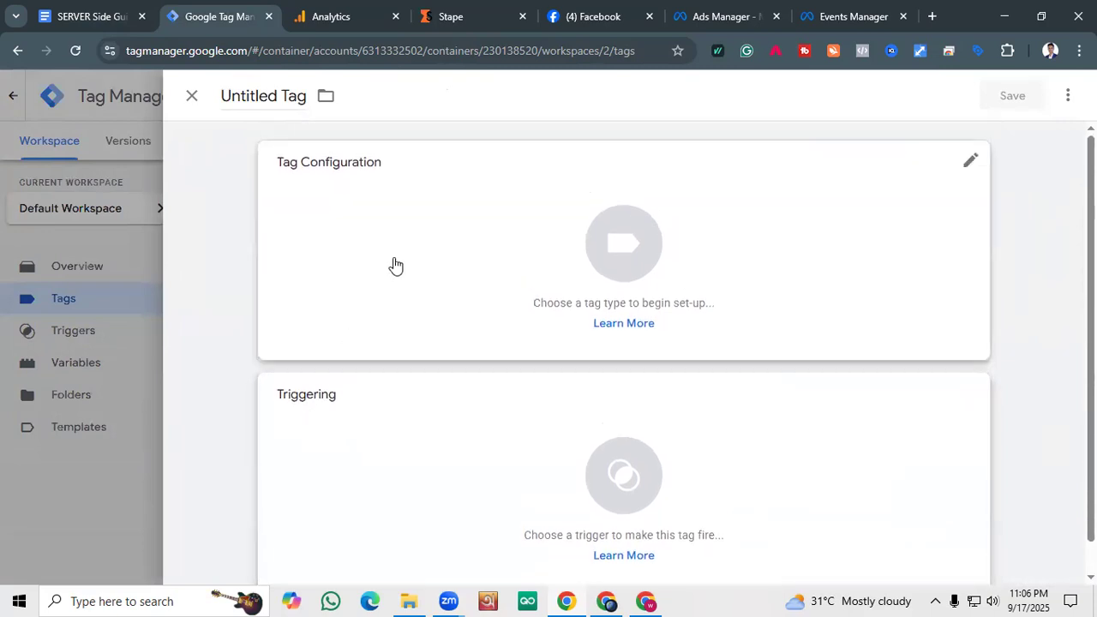
click(588, 221)
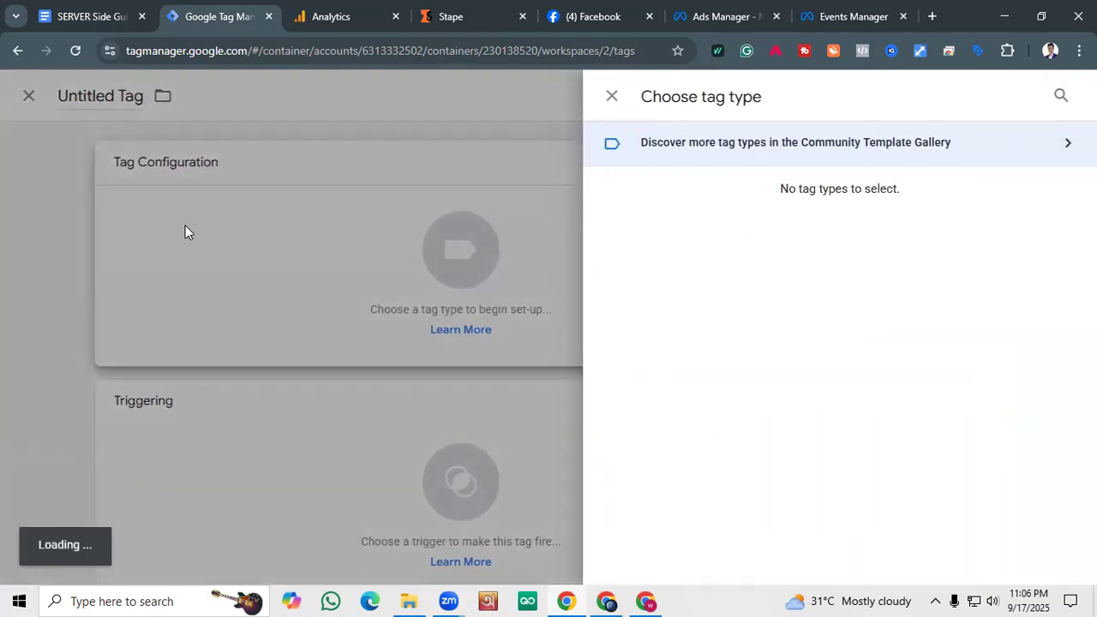
Check the Step 04 - PageView section of the SERVER Side Guide, closing the tag type choices and returning to the untitled tag.
click(111, 13)
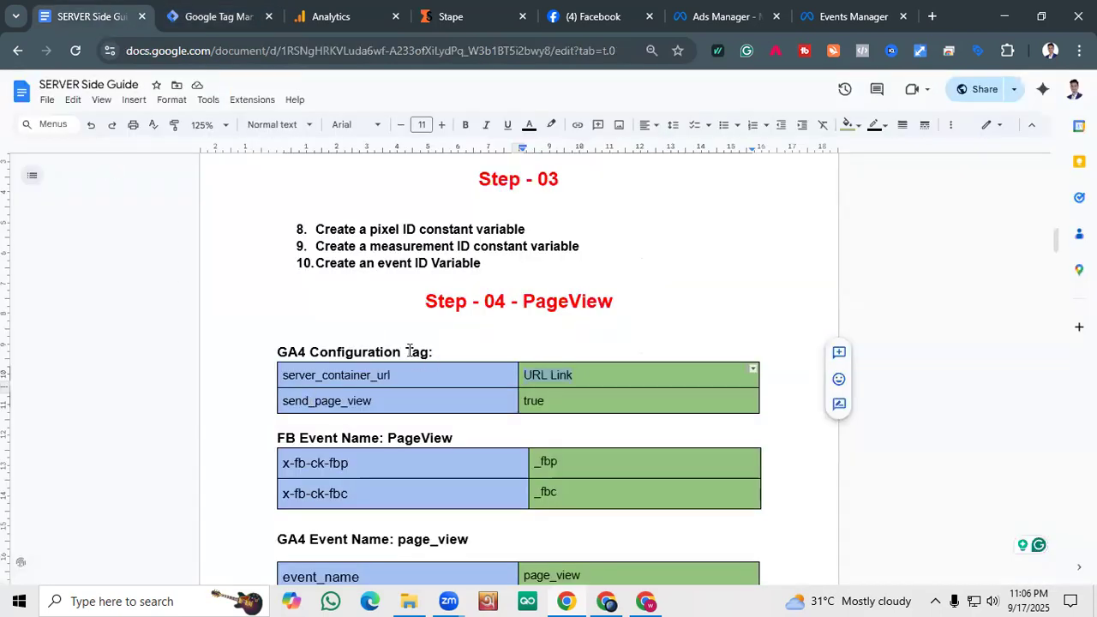
drag(631, 305, 423, 301)
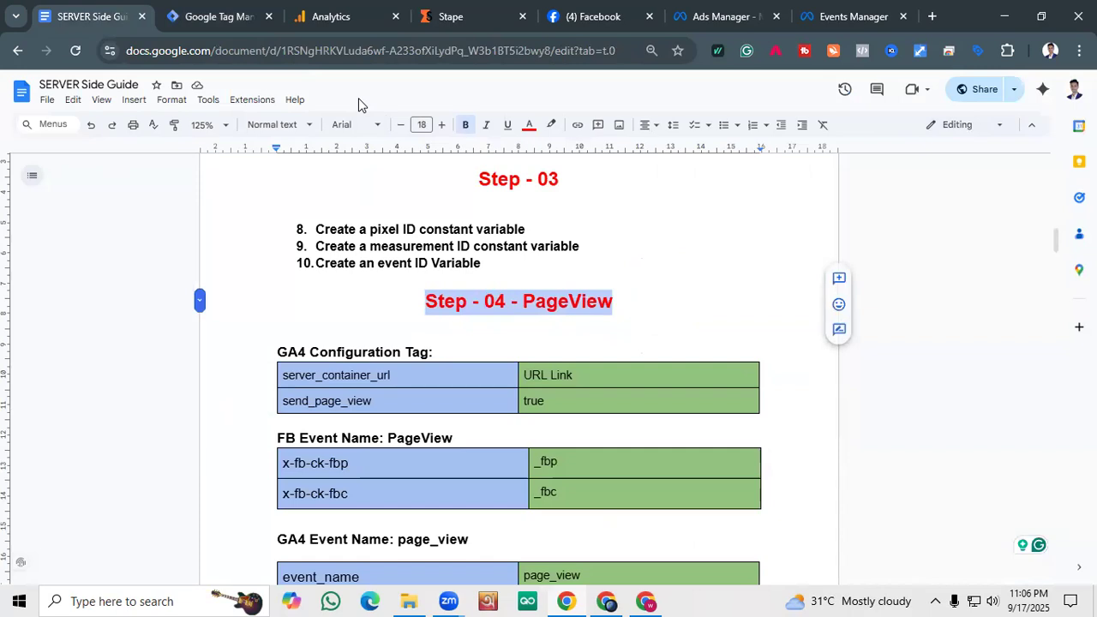
click(262, 9)
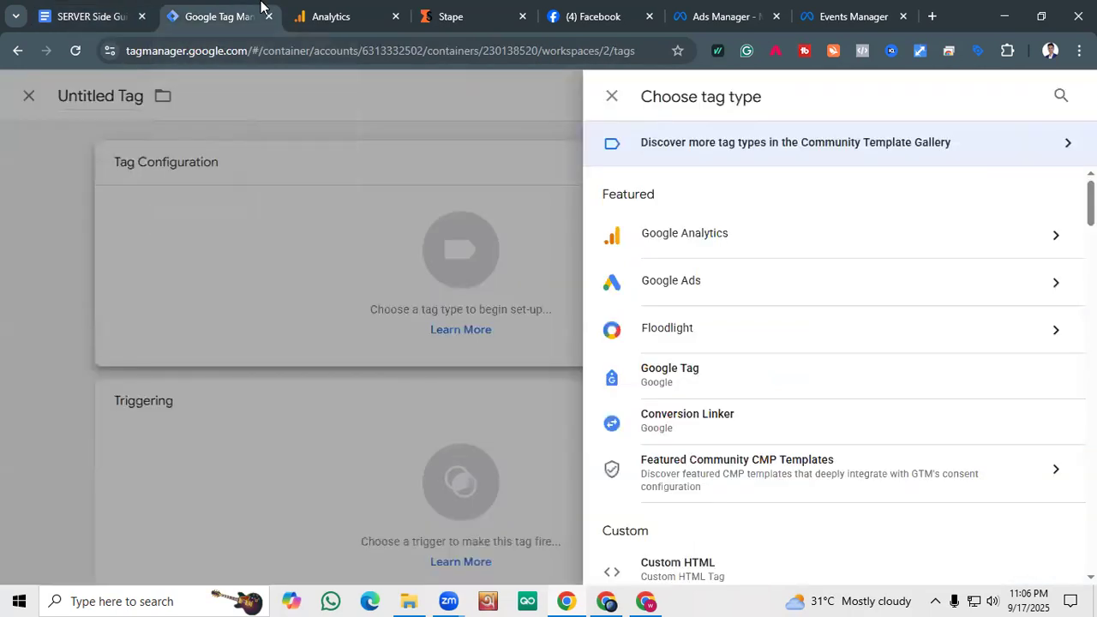
click(45, 377)
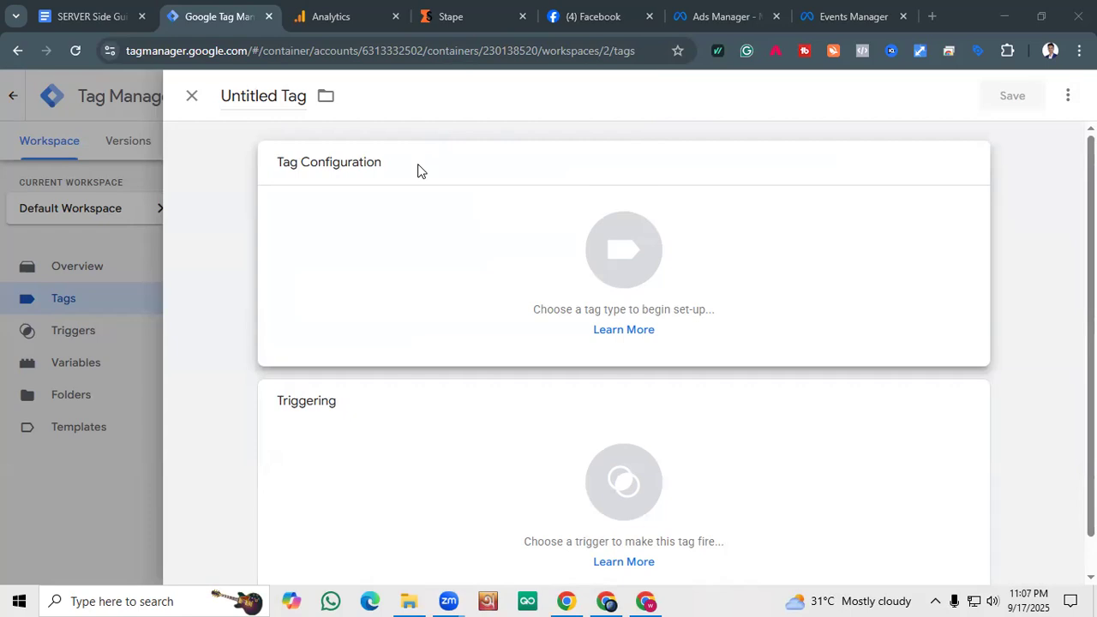
key(ctrl+shift+Tab)
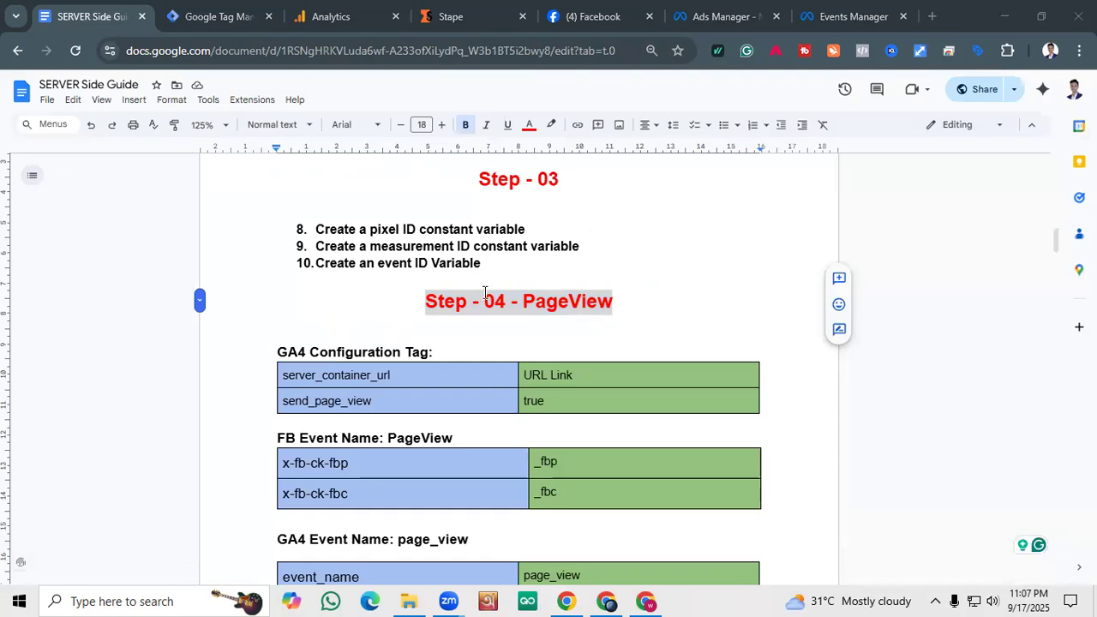
click(268, 7)
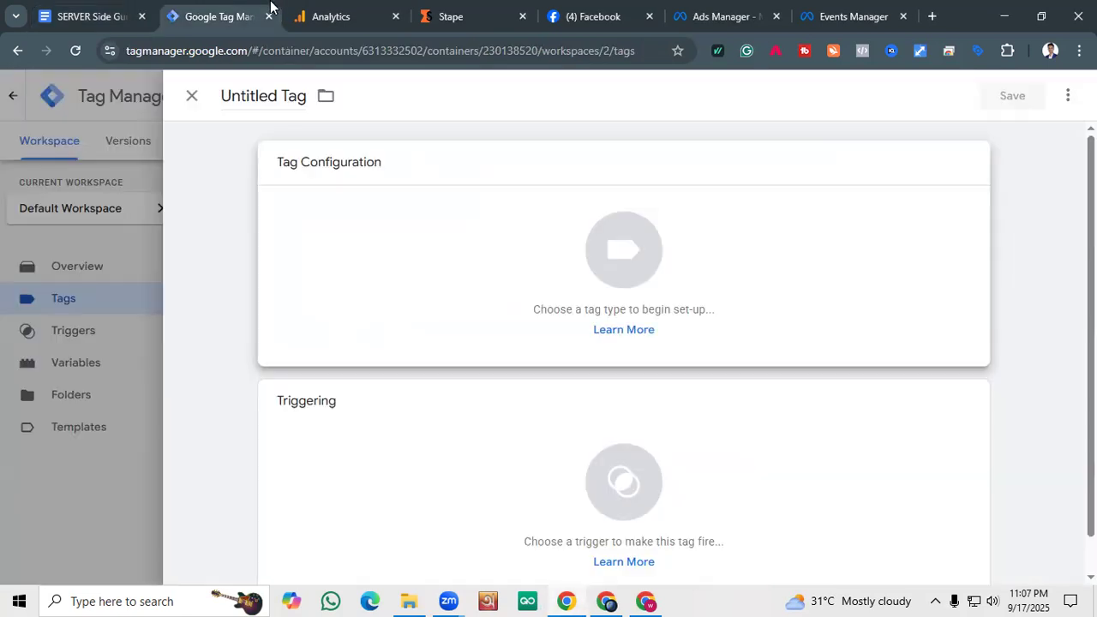
Set the untitled tag's type to Google Tag and use the GA4 Measurement ID variable as its Tag ID.
click(597, 249)
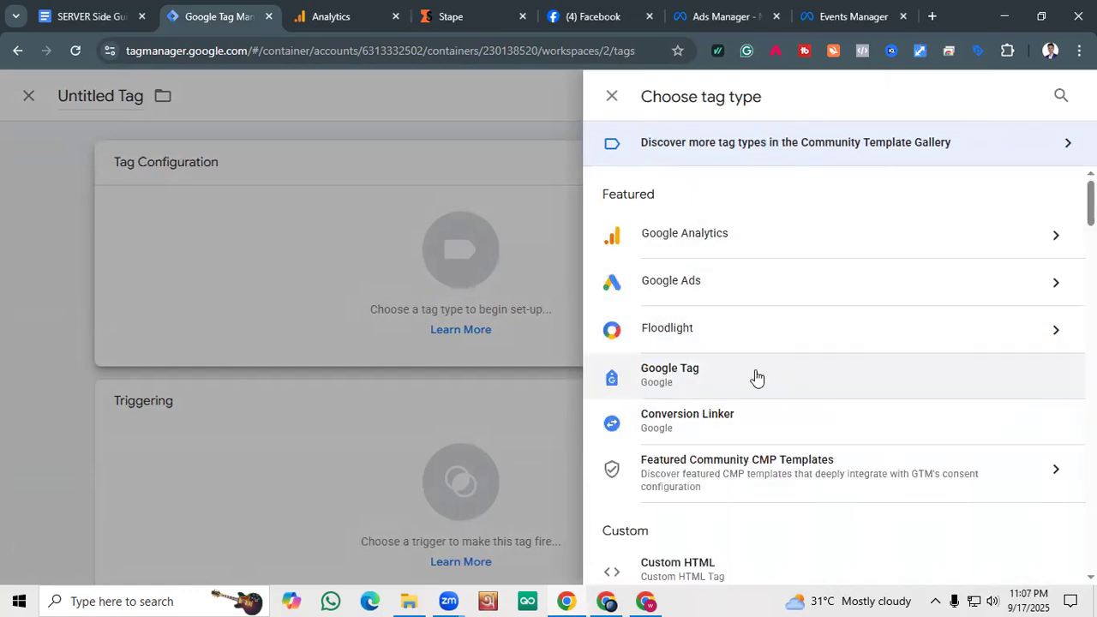
click(840, 380)
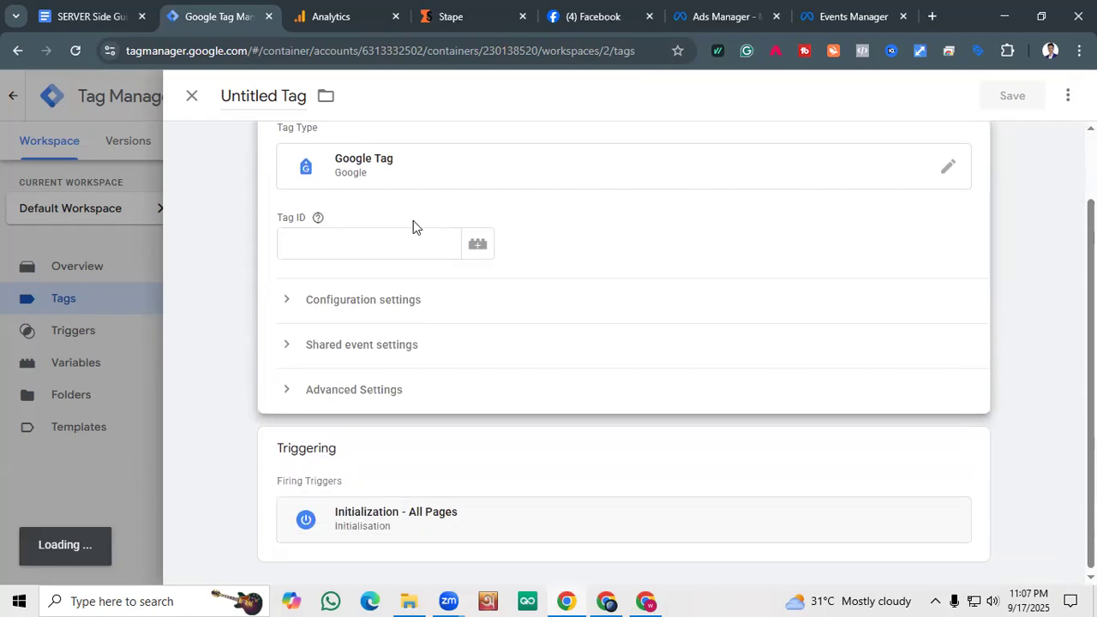
click(477, 244)
scroll(324, 363, down, 1)
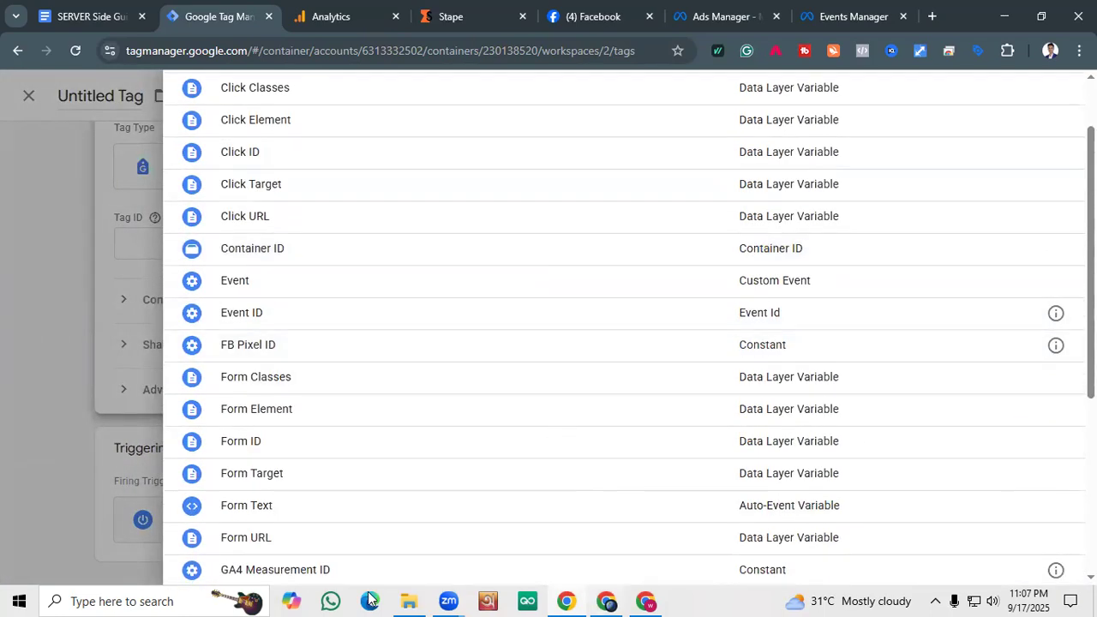
scroll(276, 354, down, 1)
scroll(292, 204, up, 2)
scroll(308, 397, down, 3)
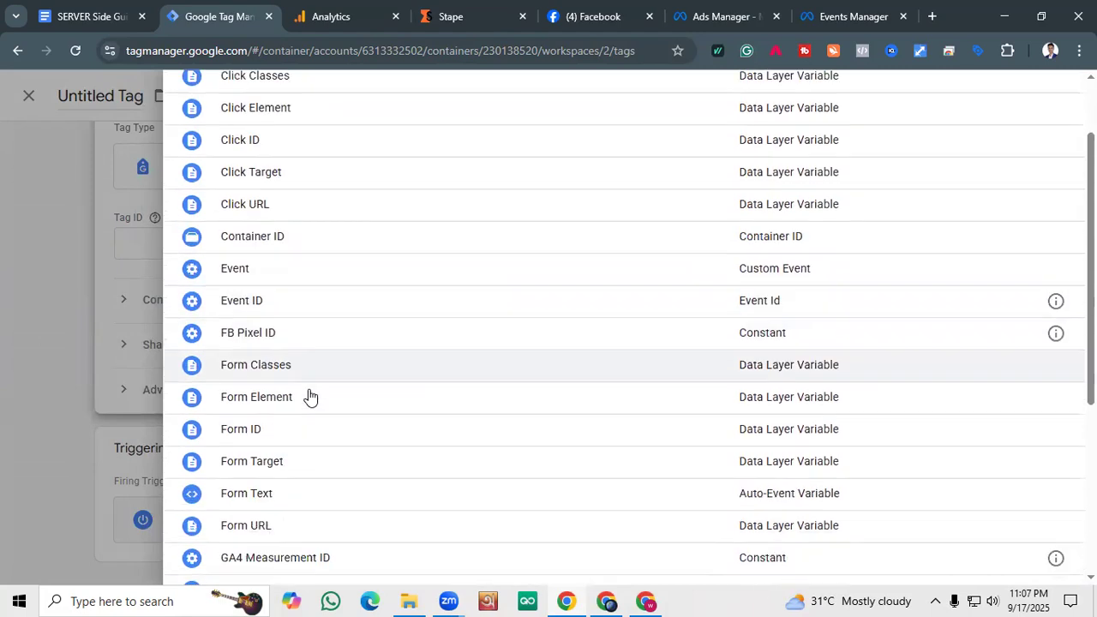
scroll(240, 390, up, 3)
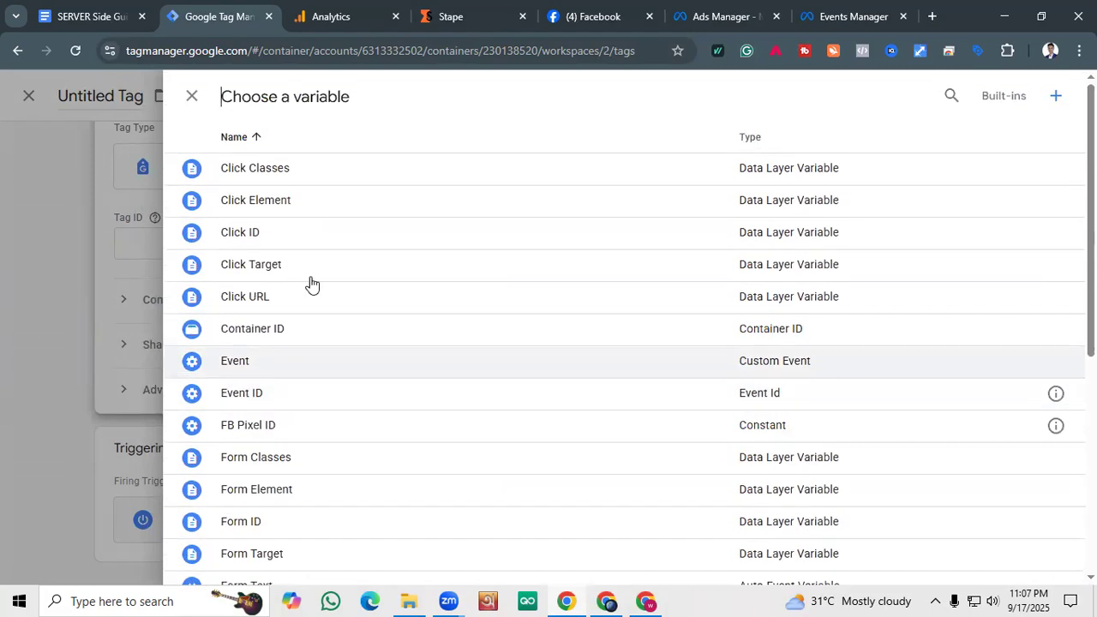
scroll(292, 394, down, 5)
scroll(343, 385, up, 3)
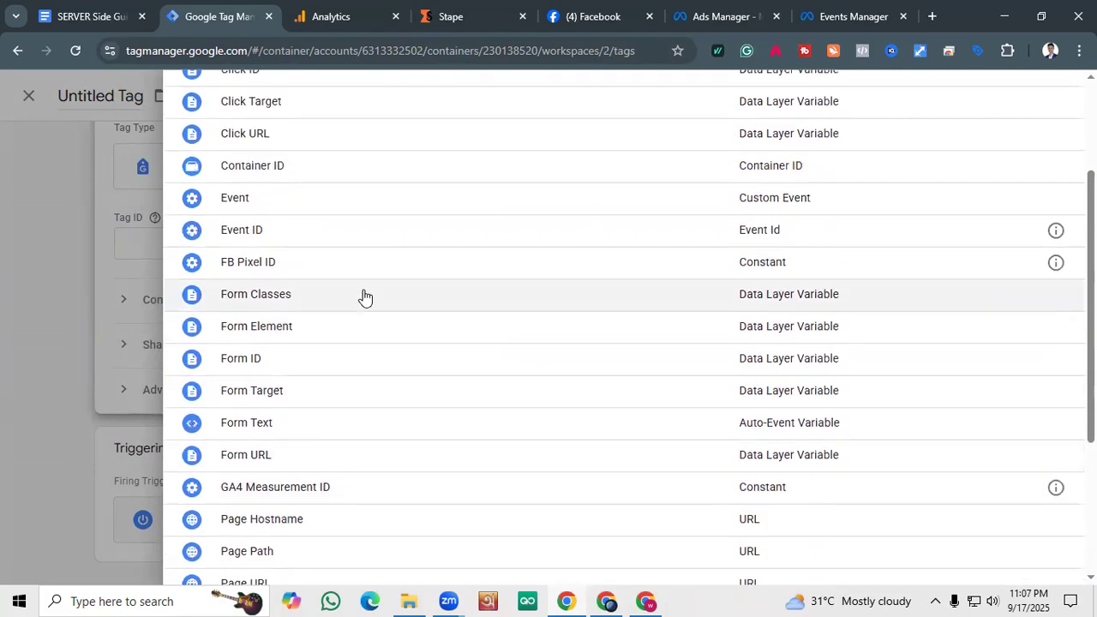
scroll(317, 280, down, 1)
scroll(314, 283, down, 2)
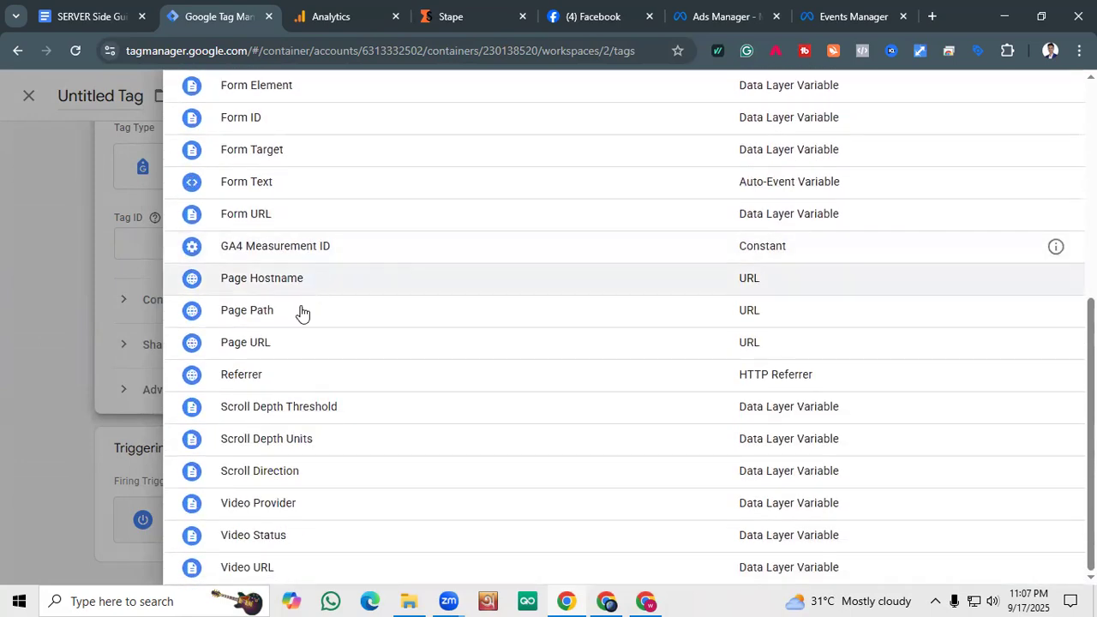
scroll(283, 351, up, 1)
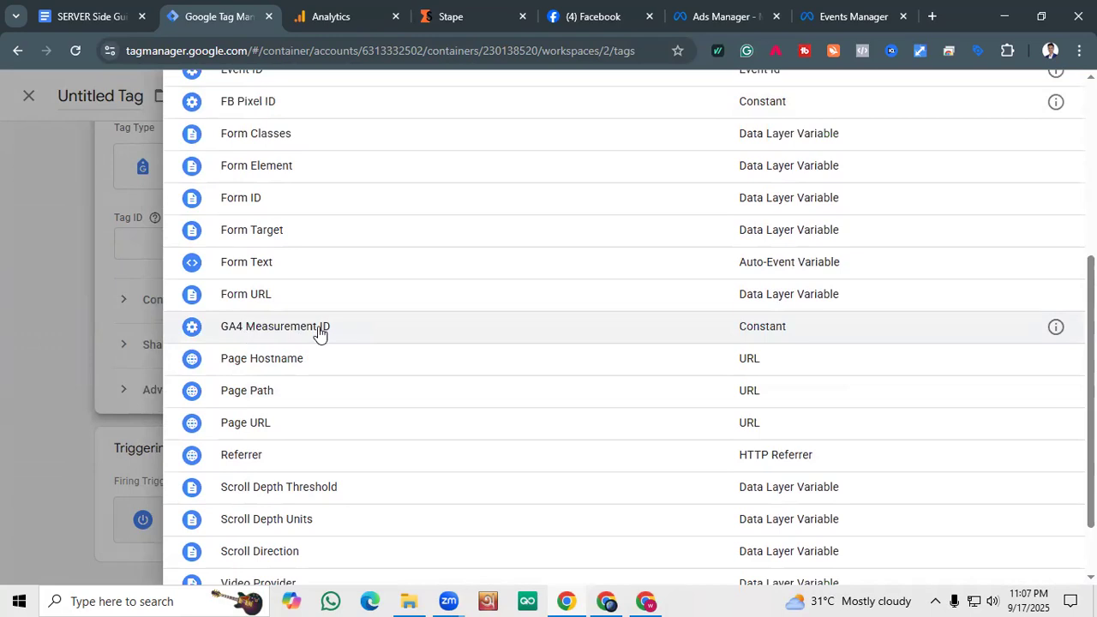
click(277, 333)
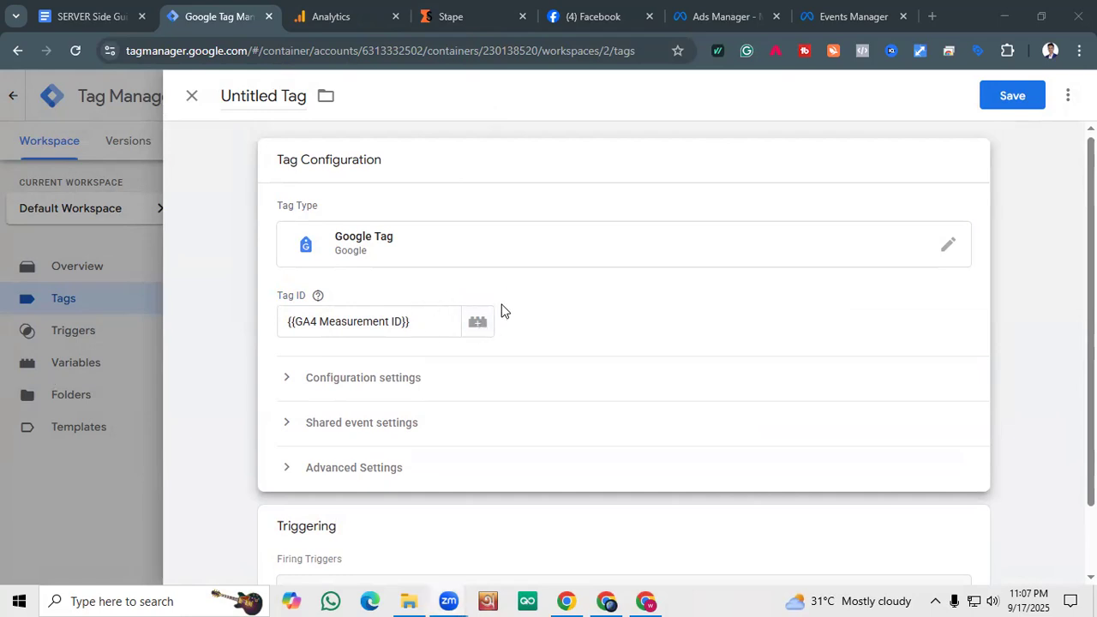
click(483, 327)
scroll(352, 294, down, 4)
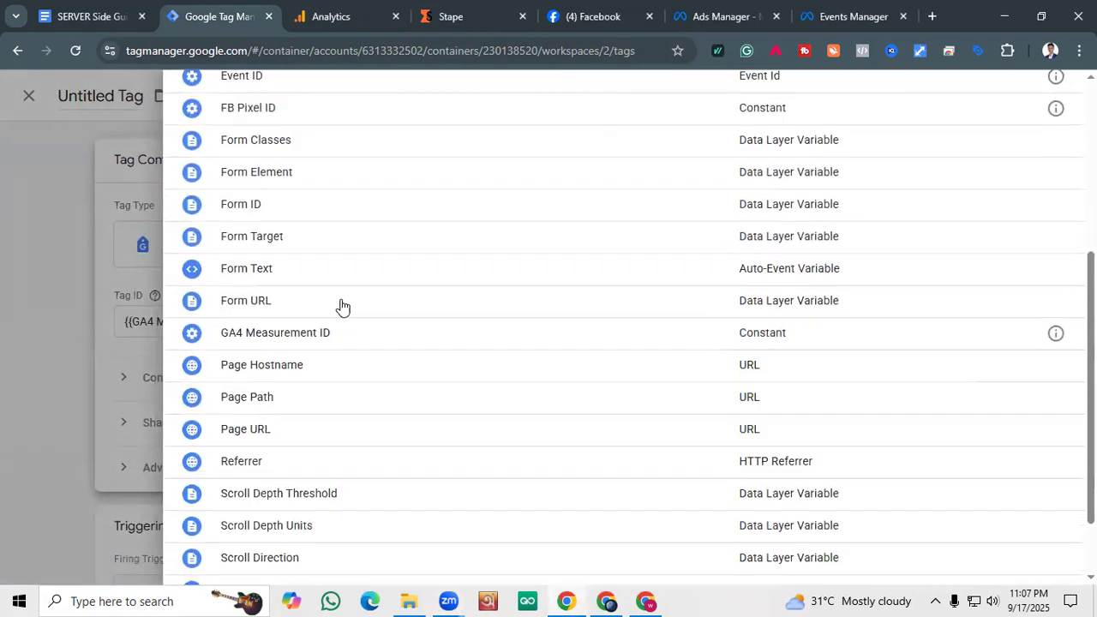
scroll(292, 142, up, 4)
scroll(314, 487, down, 4)
scroll(420, 206, up, 4)
click(2, 301)
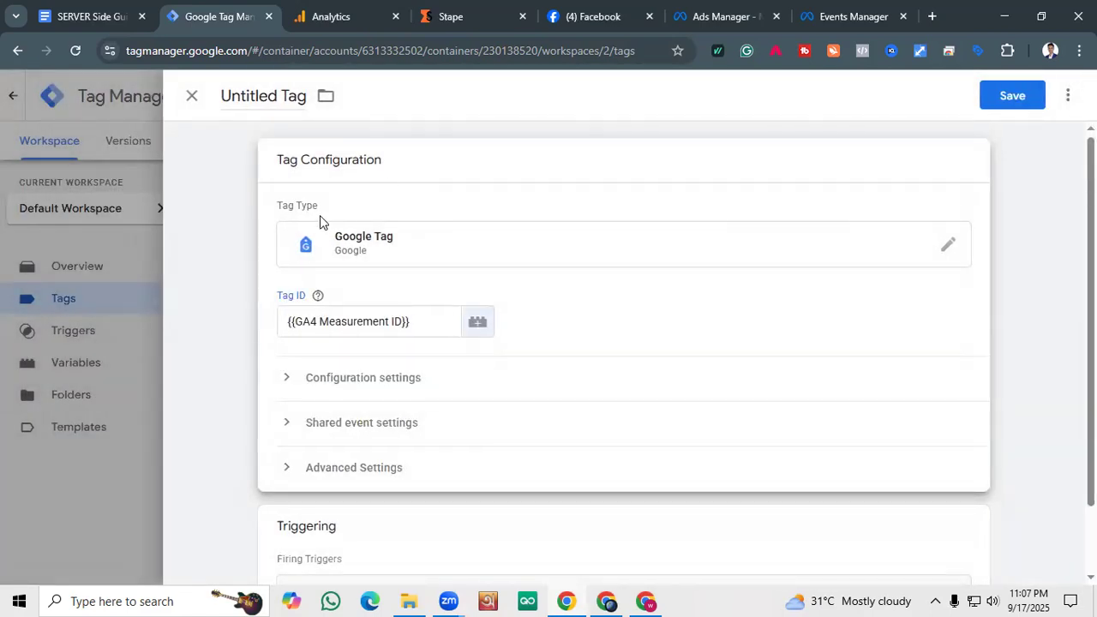
click(206, 108)
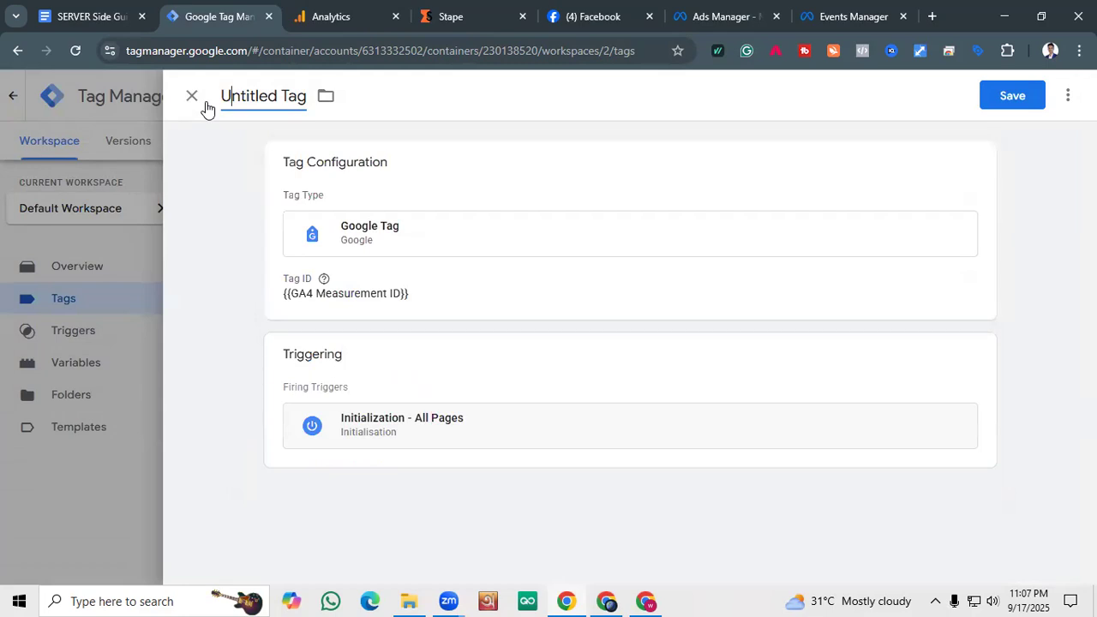
key(shift+Right)
key(shift+Right)
key(shift+Right)
key(shift+Right)
key(shift+Right)
key(shift+Right)
key(shift+Right)
key(shift+Right)
key(shift+Right)
key(shift+Right)
key(shift+Right)
key(shift+Right)
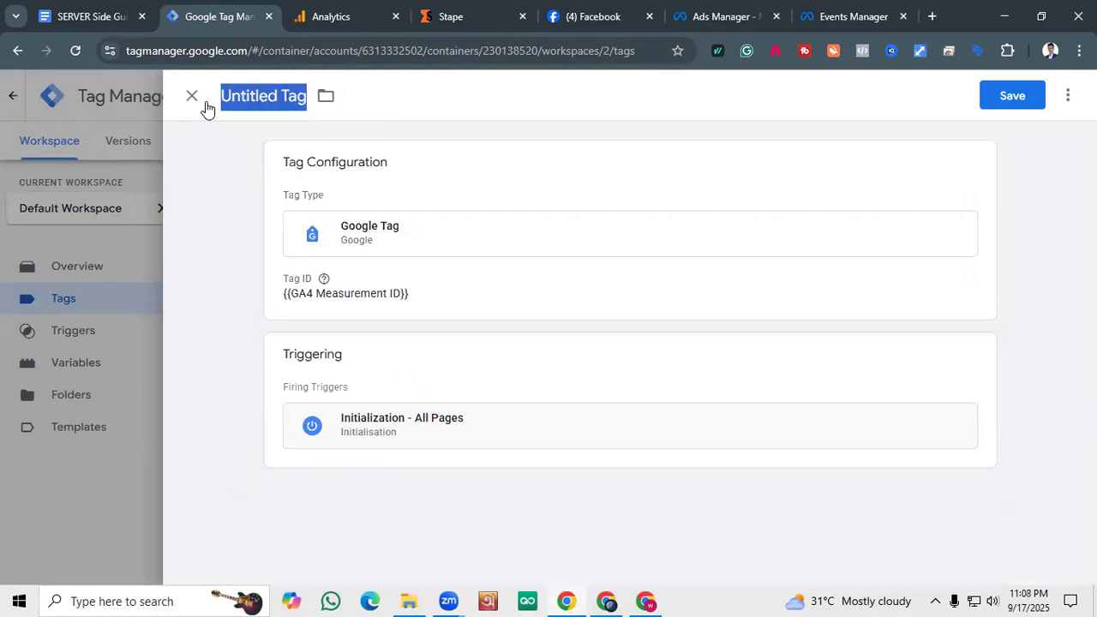
click(216, 386)
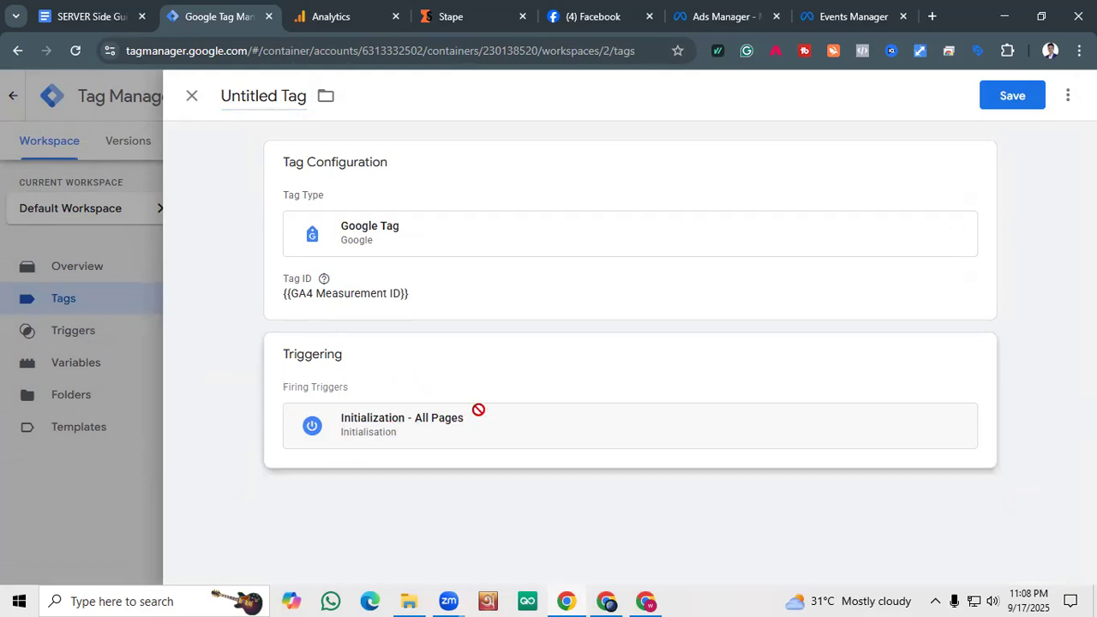
Name the tag "GA4 Confiug Tag" and save it.
double_click(217, 103)
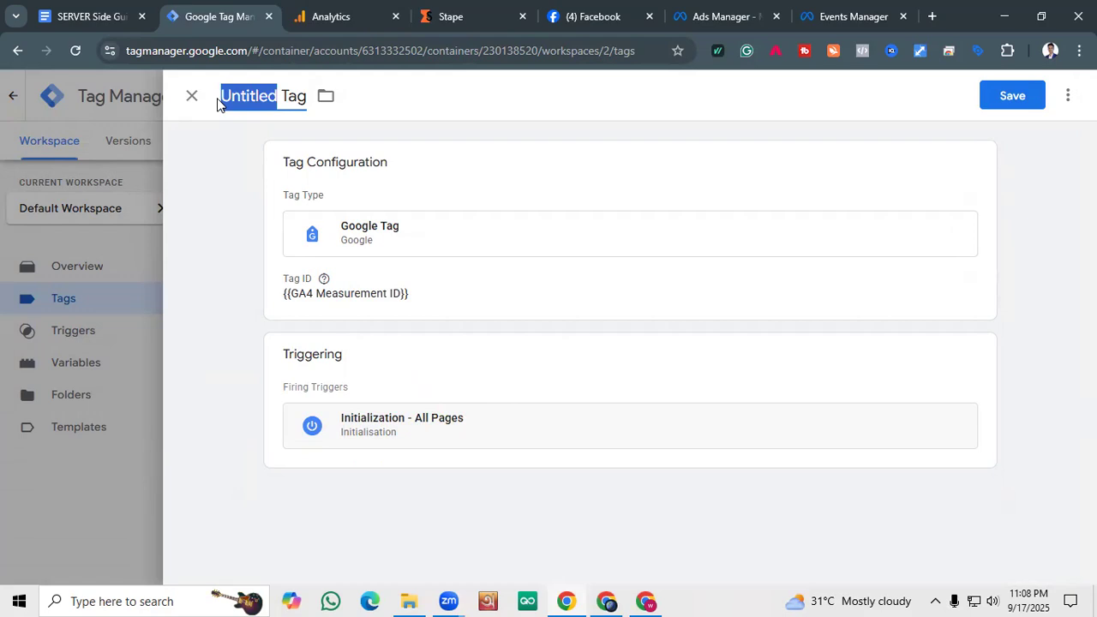
key(BackSpace)
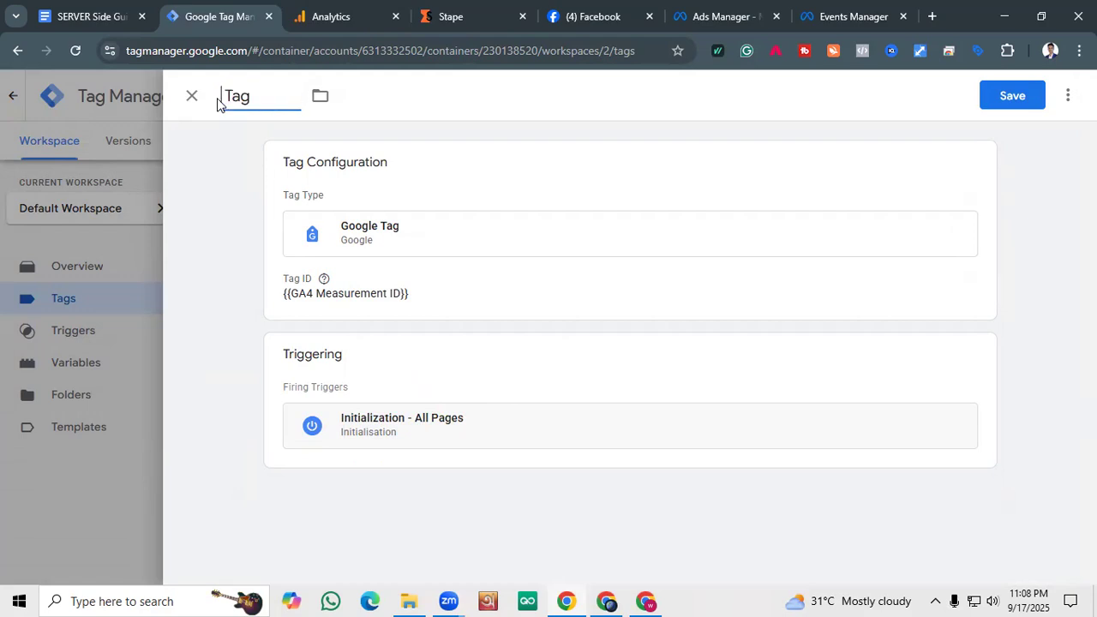
text(GA4 Confiu)
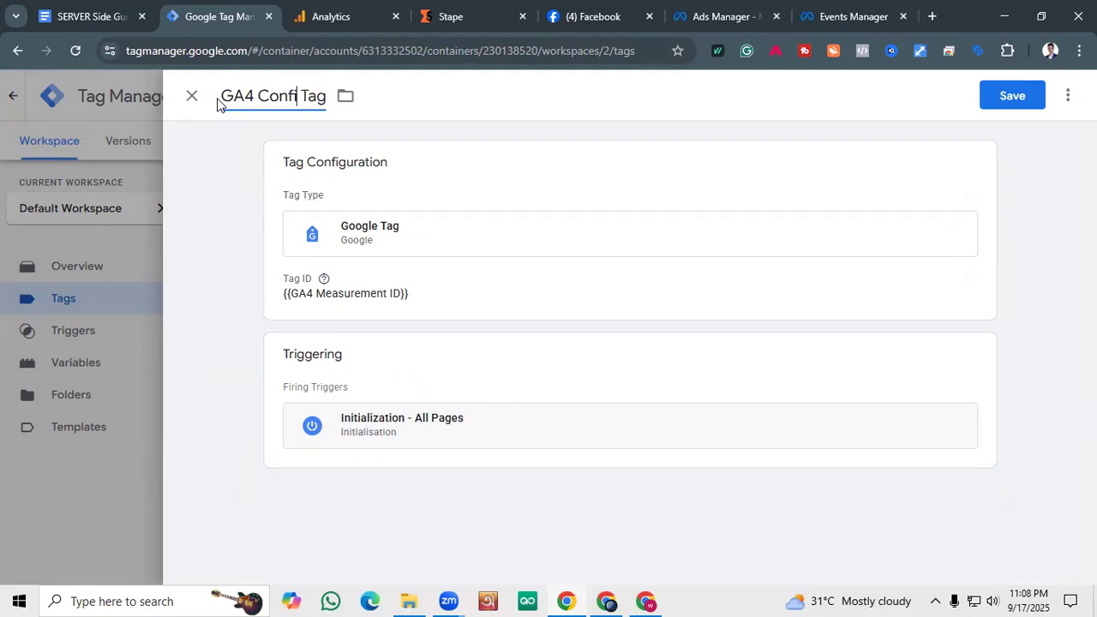
text(g)
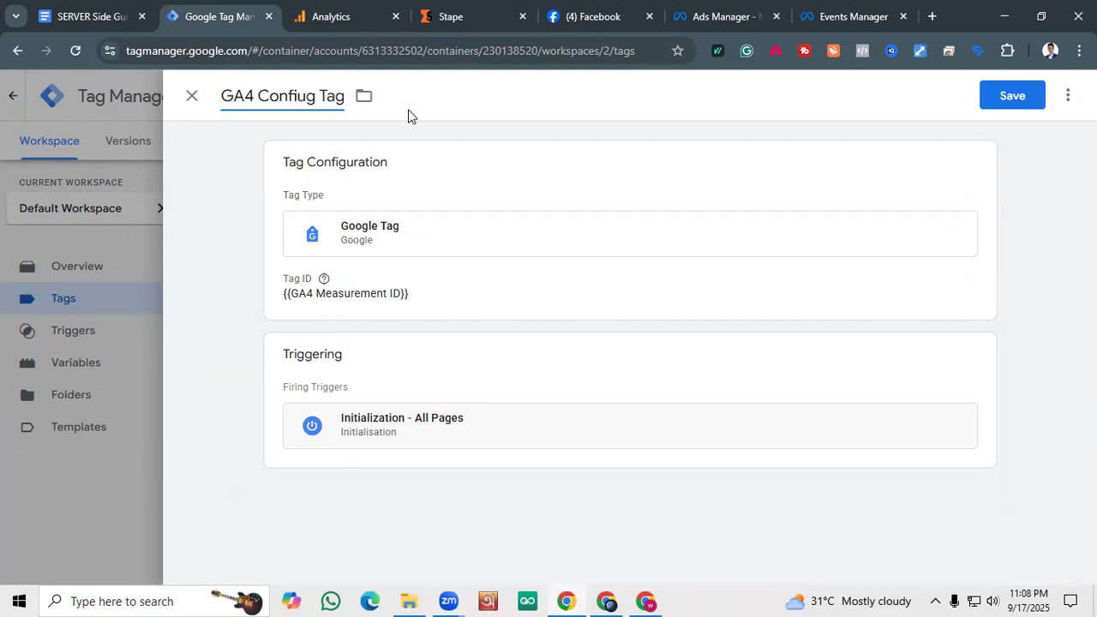
click(982, 100)
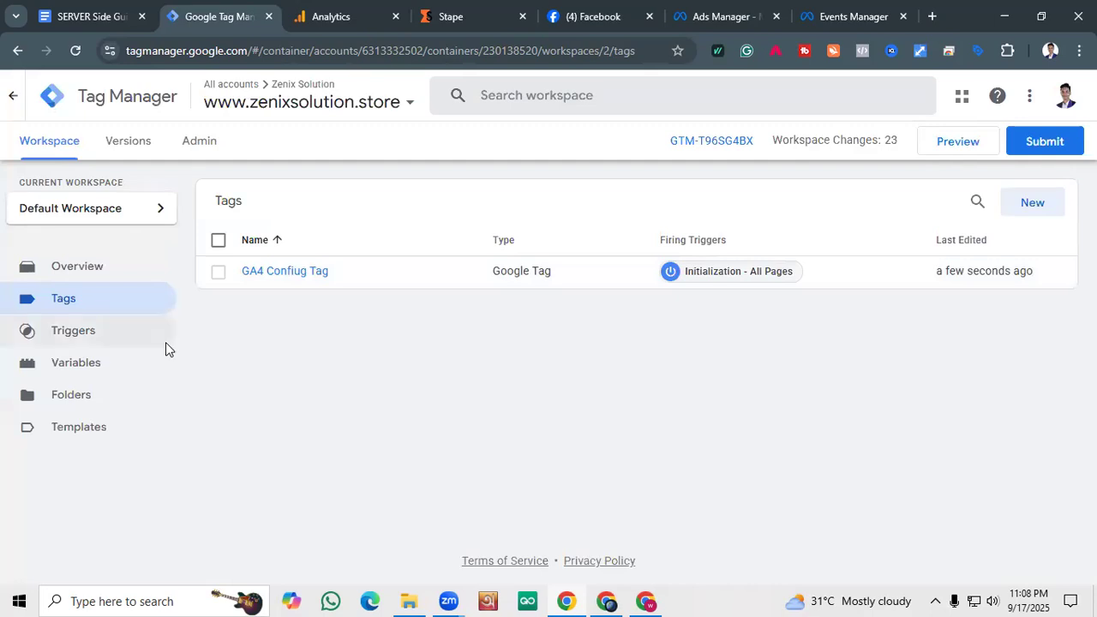
Publish the workspace changes as a new live version without a name or description, then return to the workspace overview.
click(1060, 147)
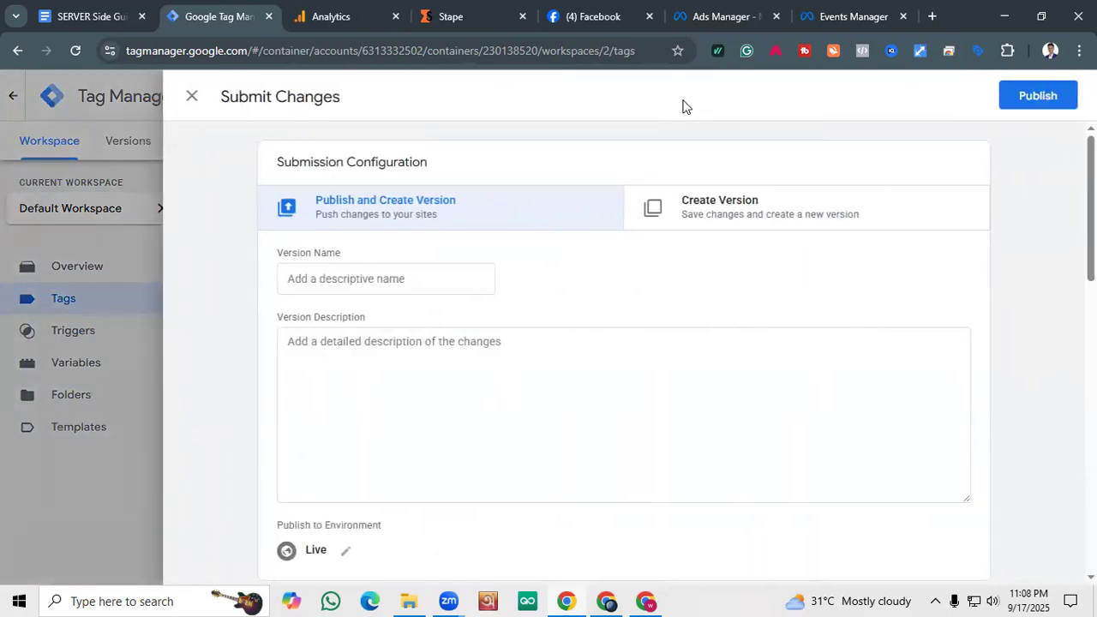
click(1059, 101)
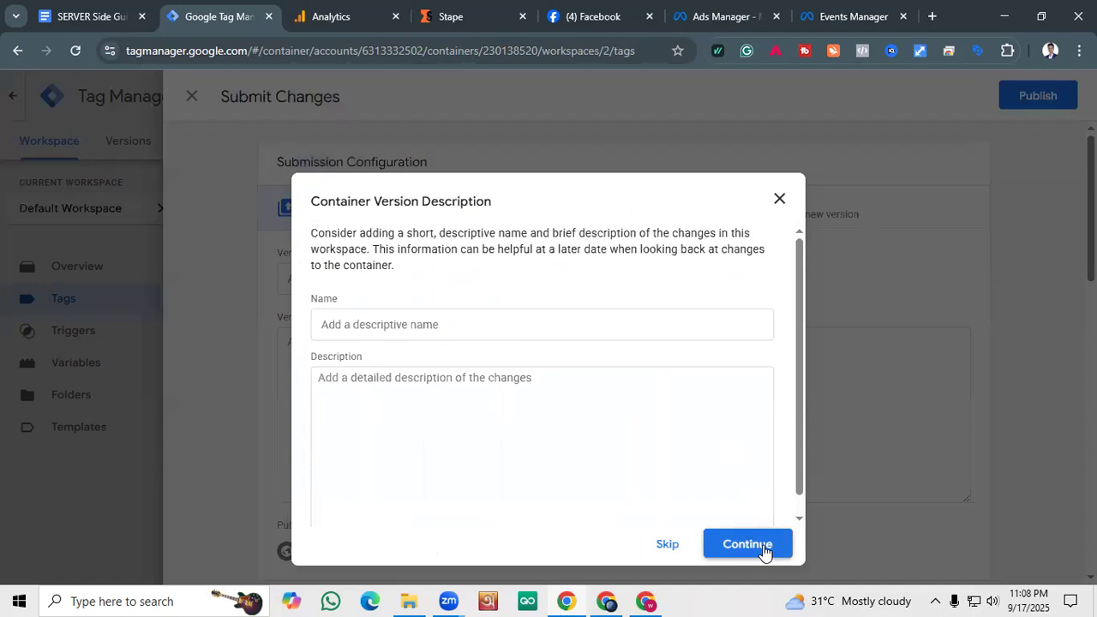
click(748, 545)
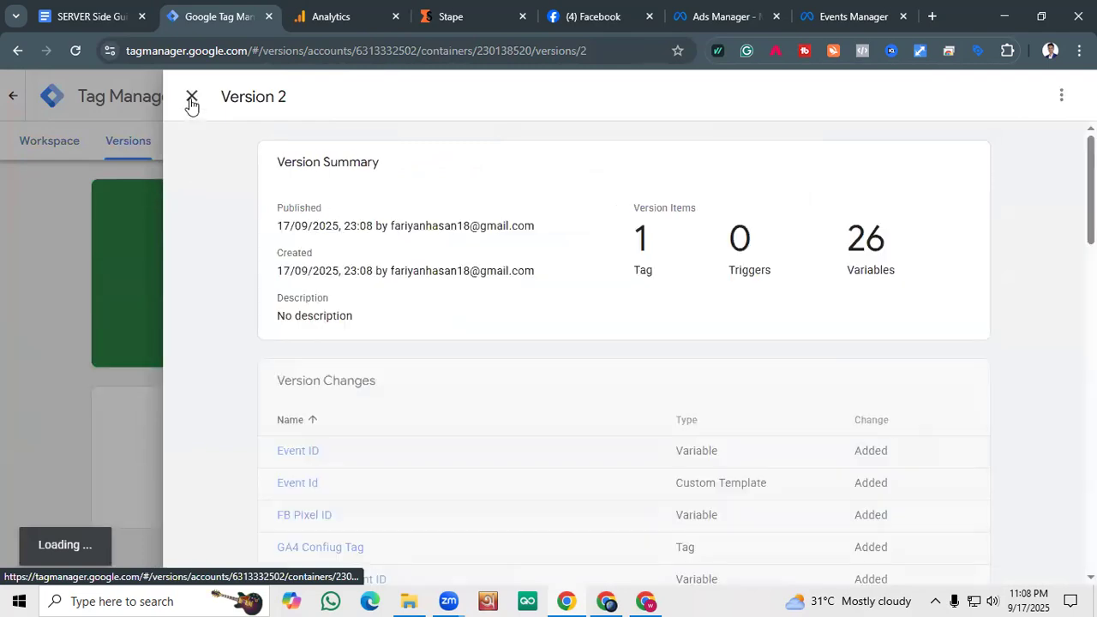
click(191, 97)
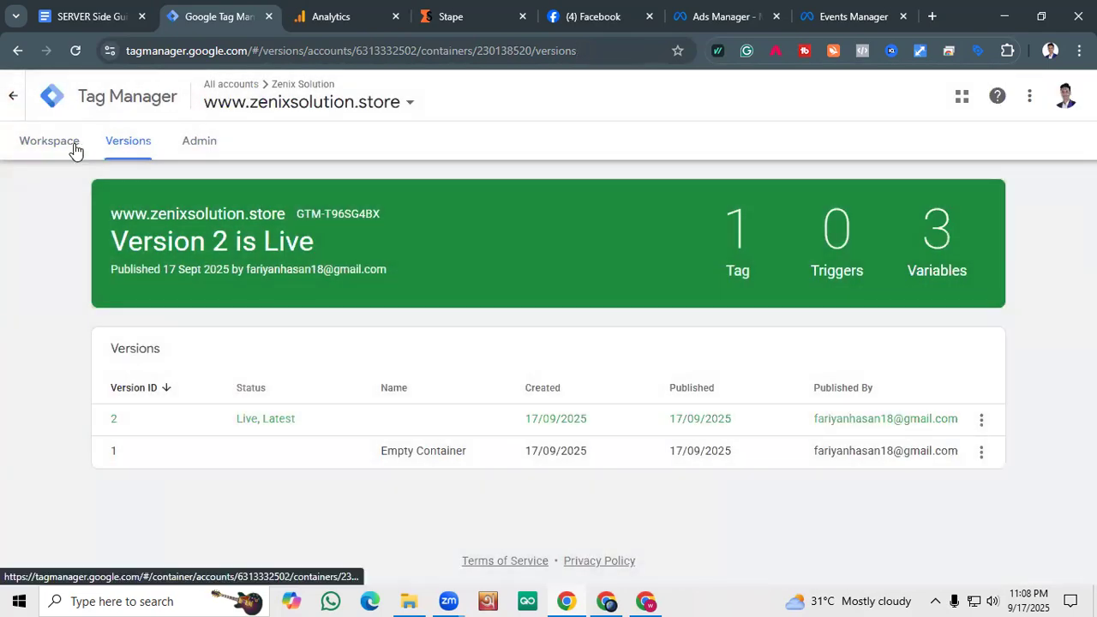
click(75, 146)
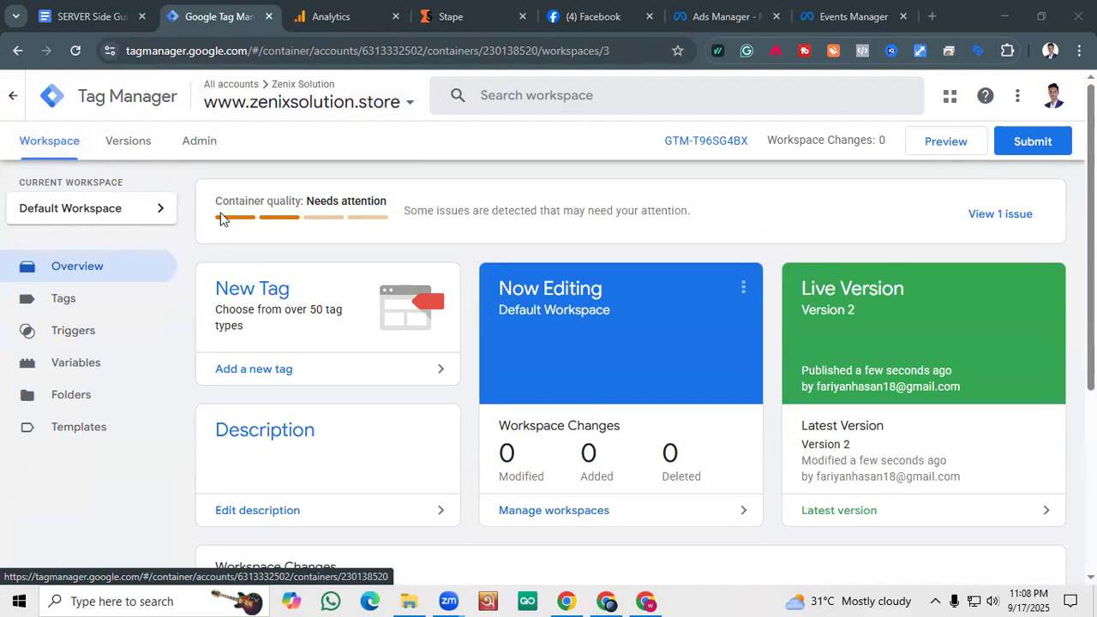
Open the untagged pages from the container diagnostics, ignore all URLs on the first page of the list, and close the tag coverage.
click(1012, 223)
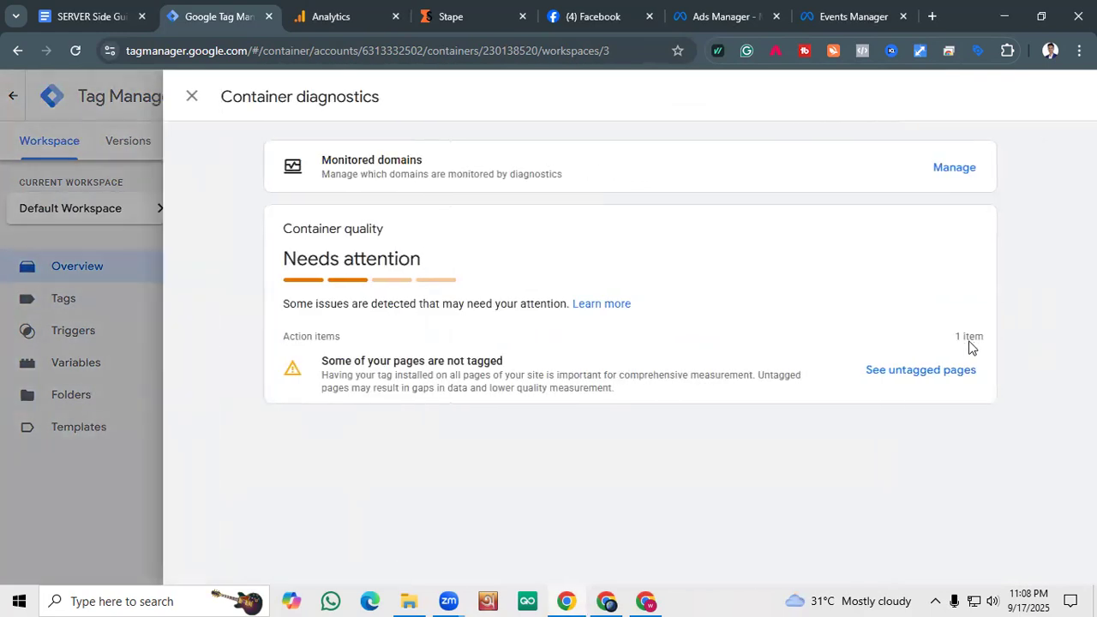
click(940, 370)
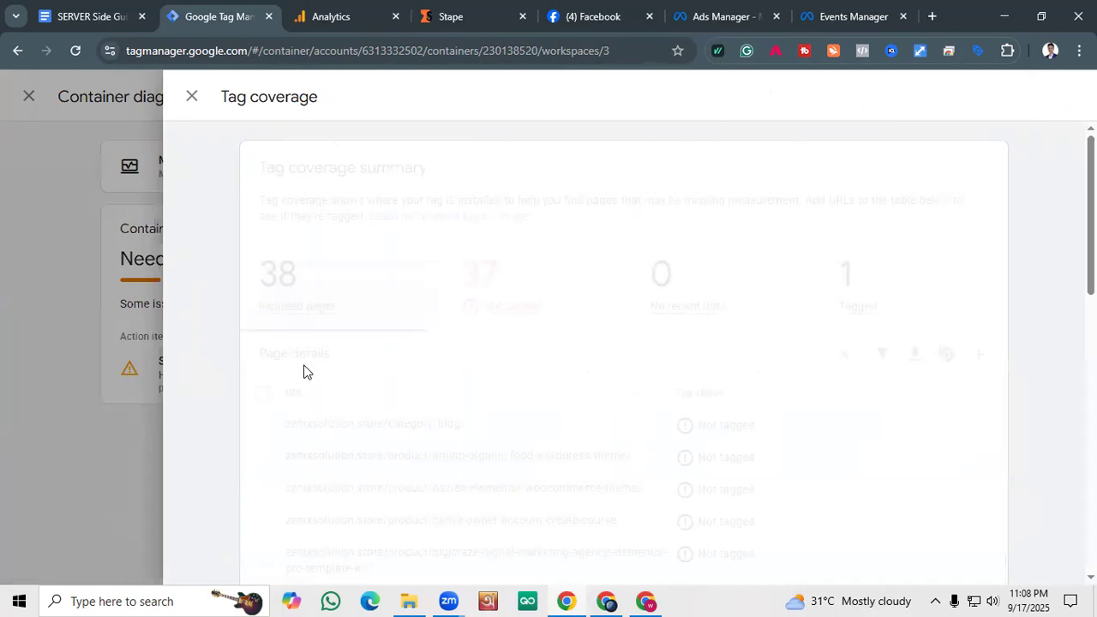
click(262, 394)
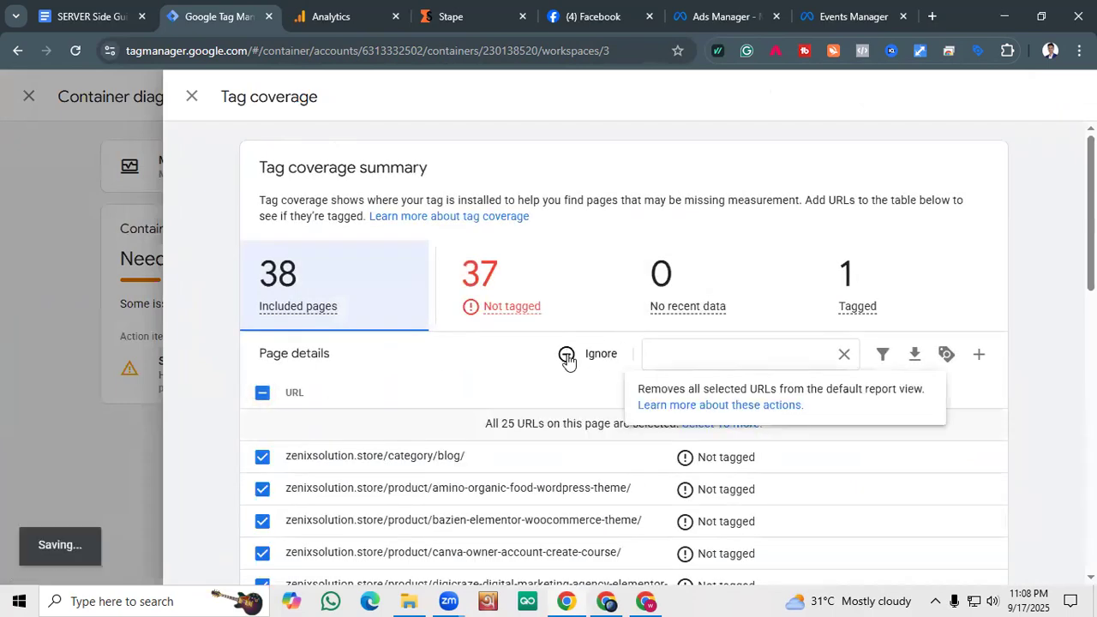
click(568, 358)
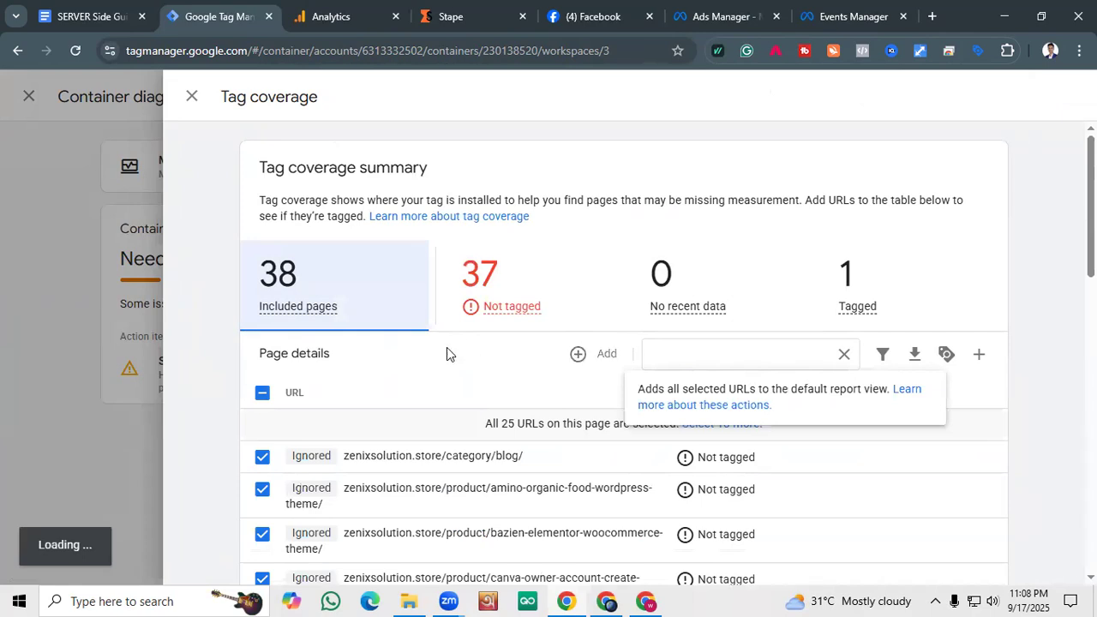
click(77, 323)
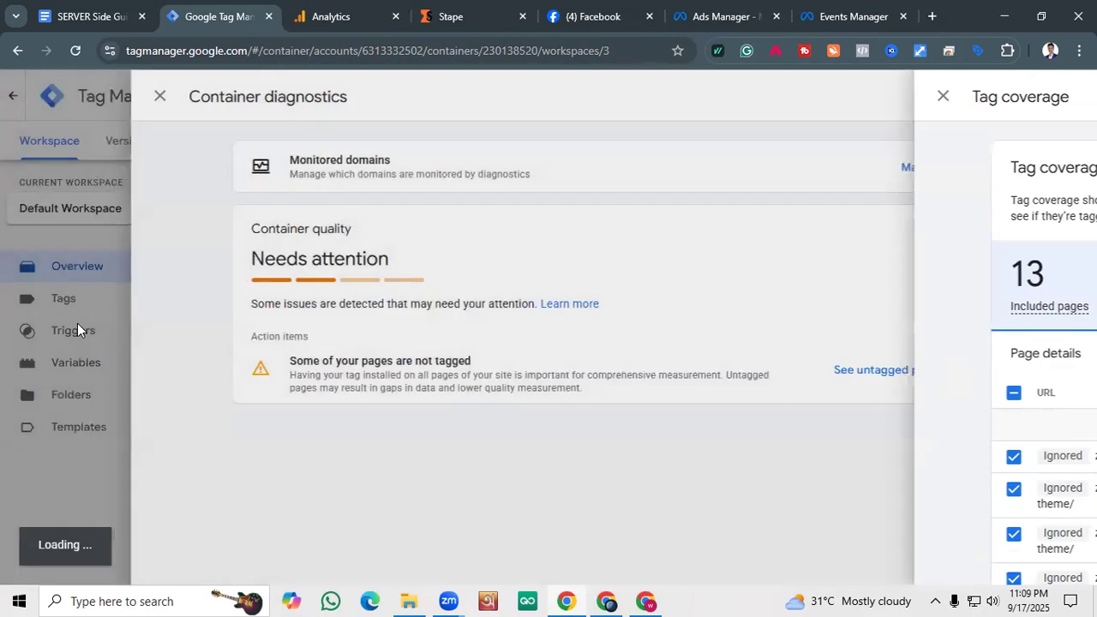
Reopen the tag coverage, ignore all remaining URLs, and close the container diagnostics to return to the overview.
click(901, 365)
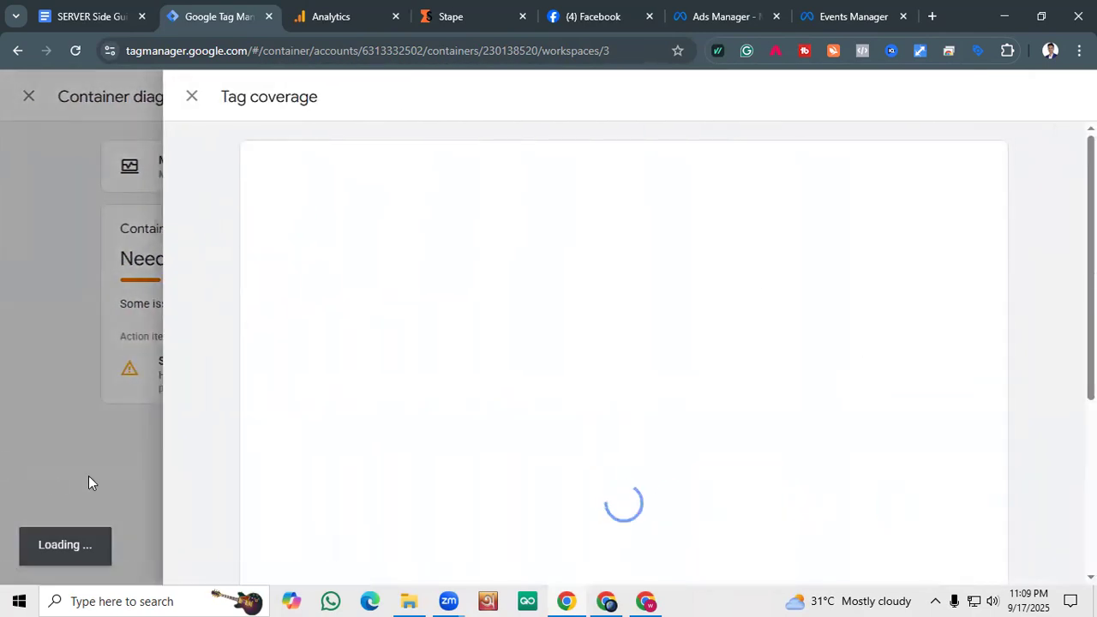
click(261, 394)
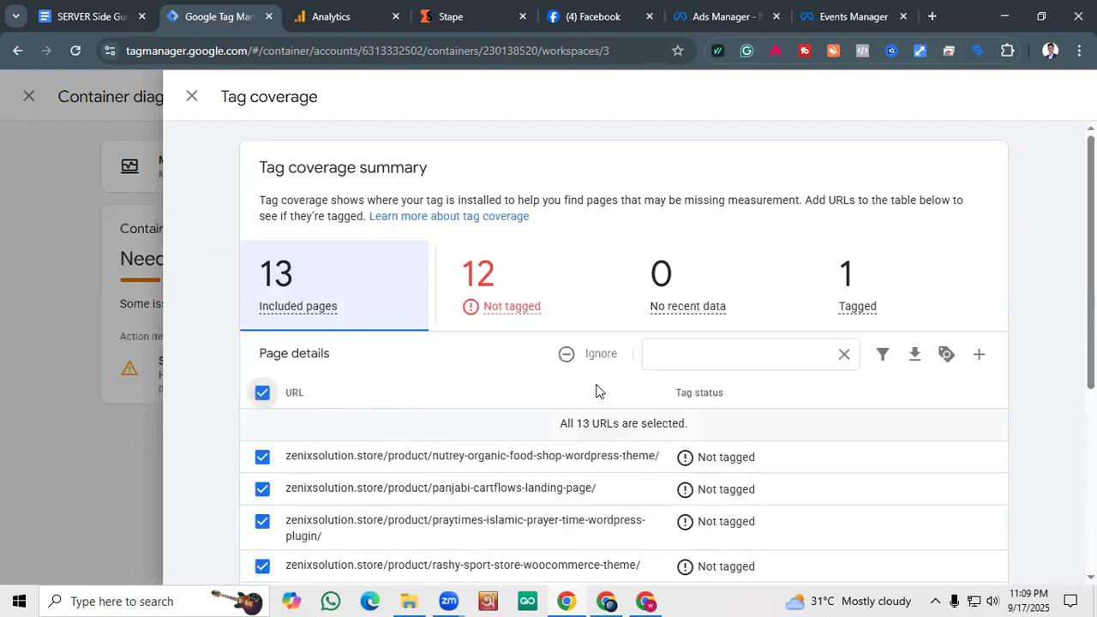
click(568, 356)
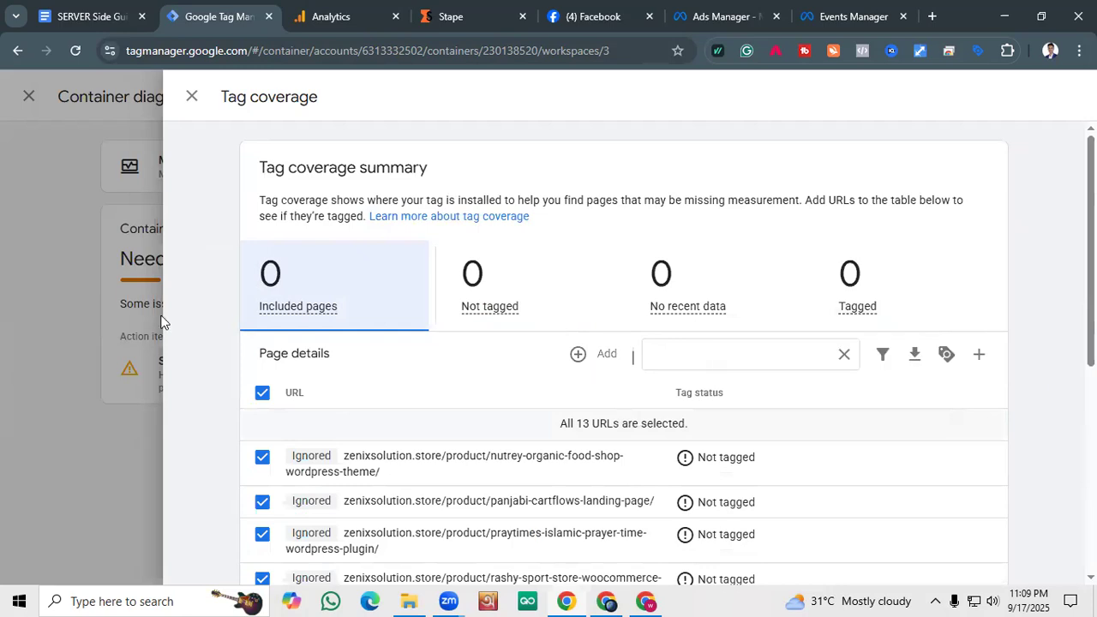
click(95, 320)
click(188, 103)
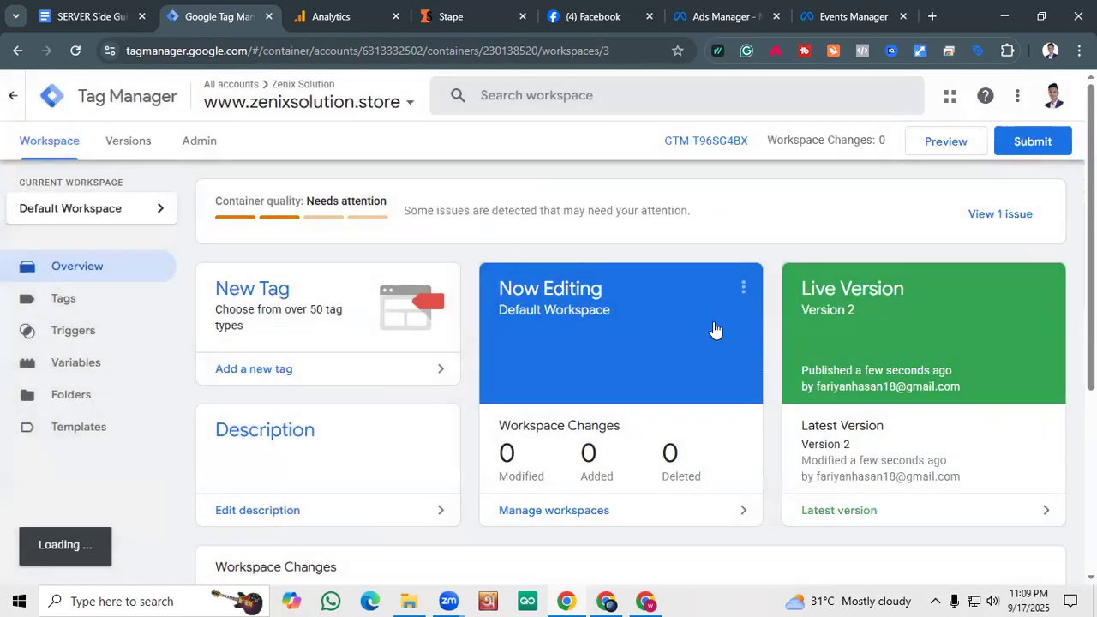
Reload the Tag Manager workspace and switch to the SERVER Side Guide document to check the Step 01 tasks.
click(15, 55)
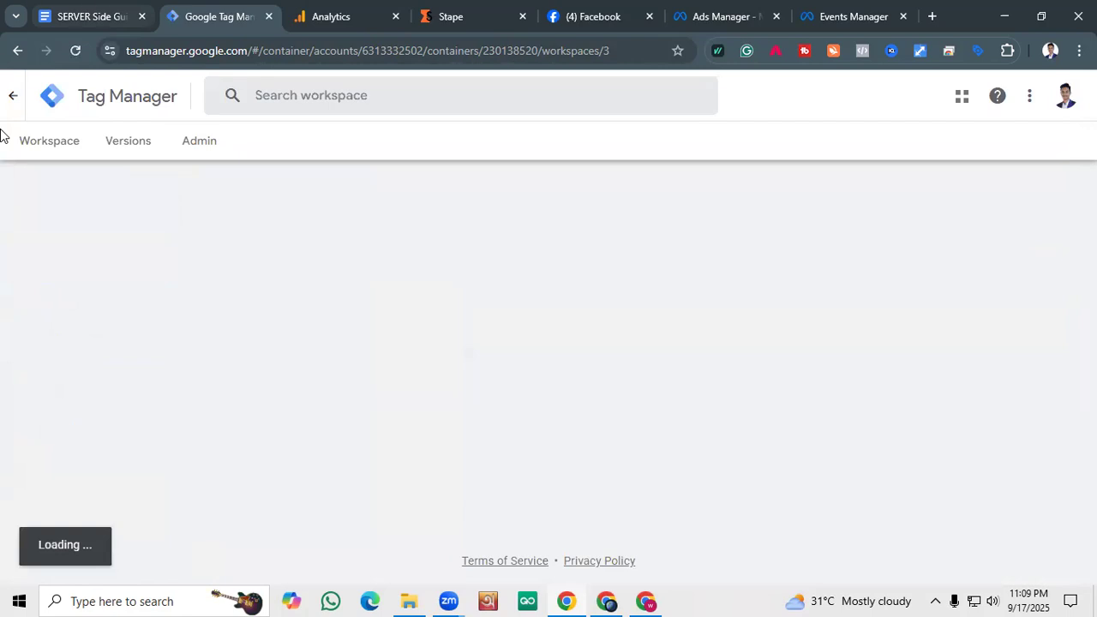
click(80, 10)
scroll(347, 352, up, 5)
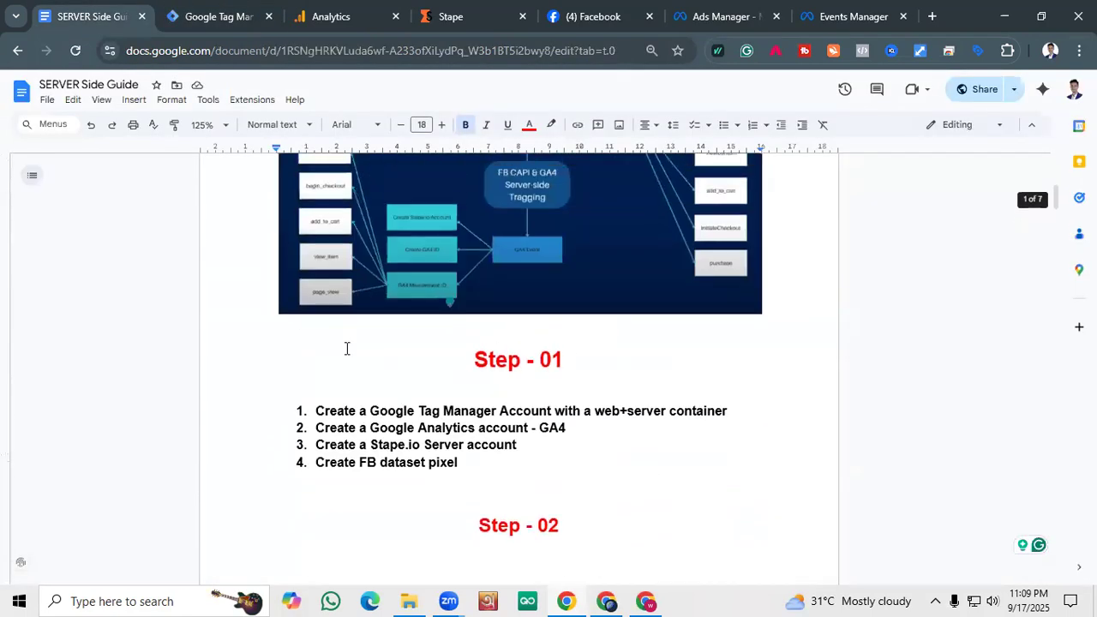
Review the Step 01 tasks in the guide, from the Google Tag Manager account through the FB dataset pixel.
drag(317, 411, 734, 415)
click(634, 440)
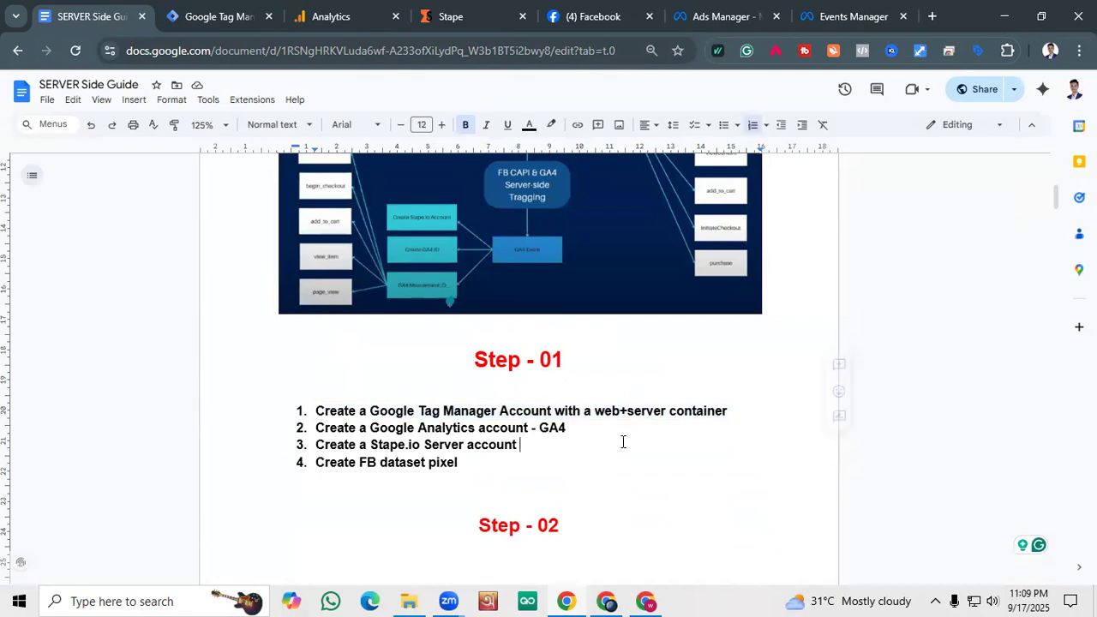
drag(568, 428, 517, 445)
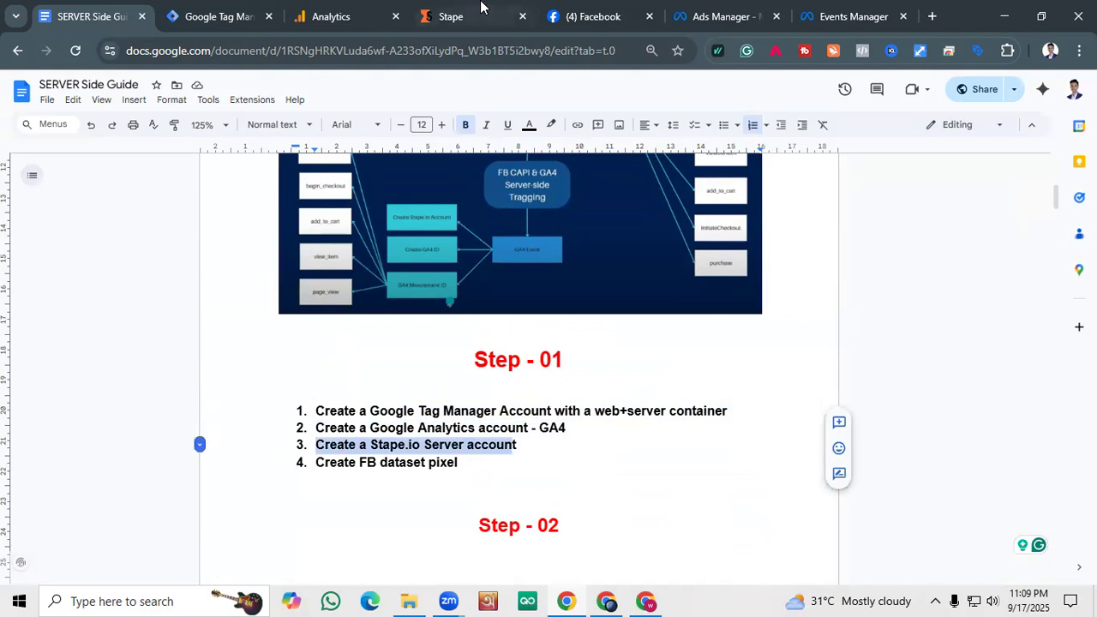
click(474, 6)
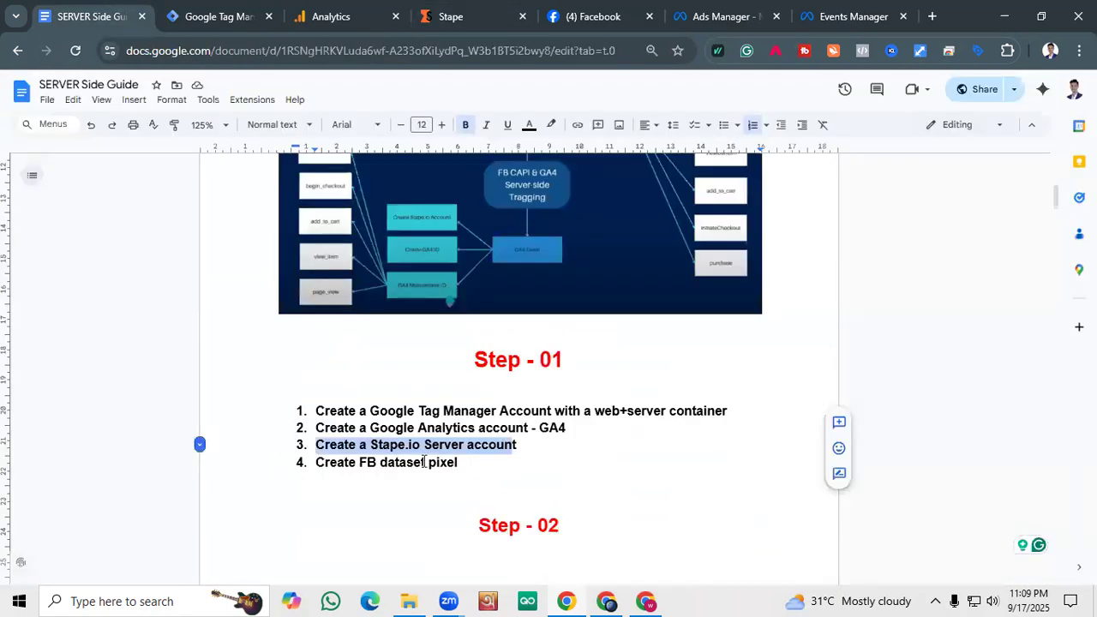
click(440, 462)
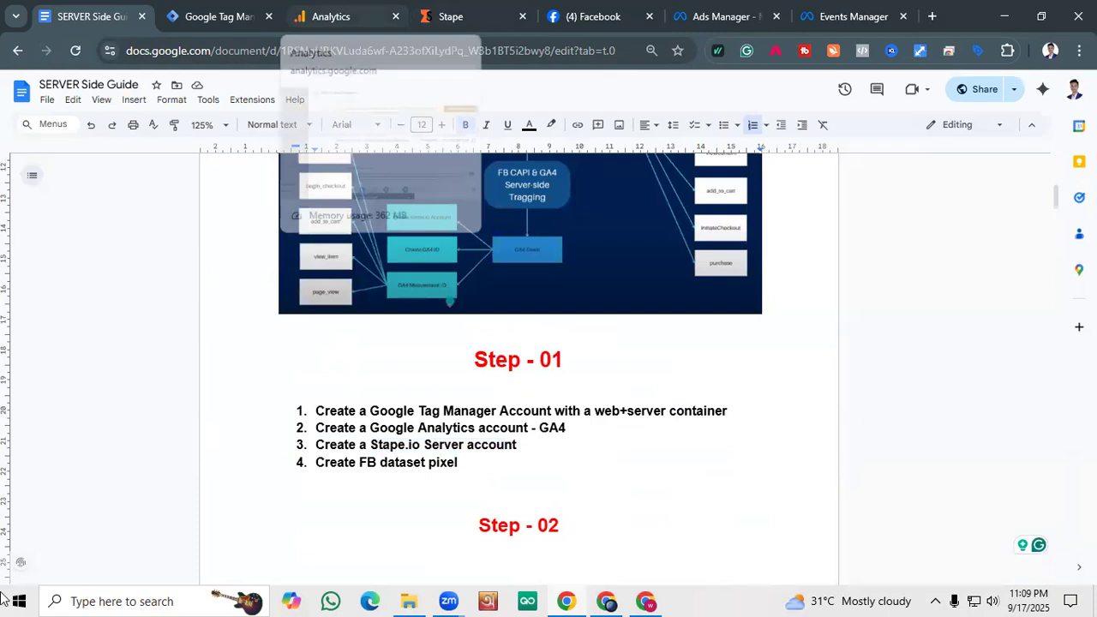
drag(454, 473, 314, 463)
Read through Steps 02 and 03 of the guide and the GA4 Configuration Tag parameters under Step 04 - PageView.
scroll(397, 364, down, 2)
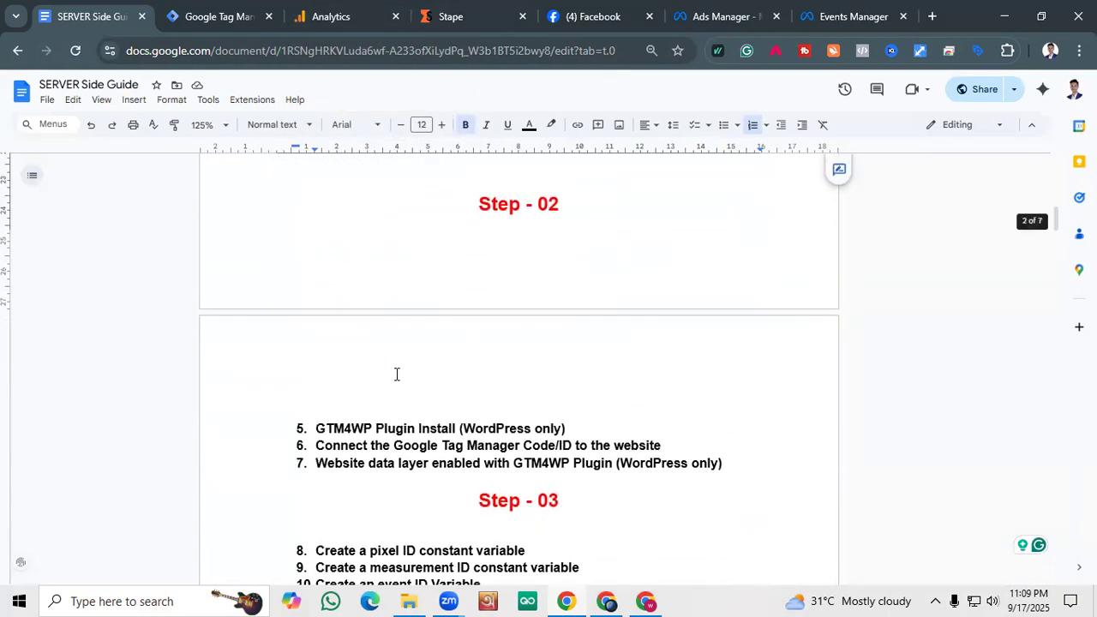
scroll(398, 374, up, 1)
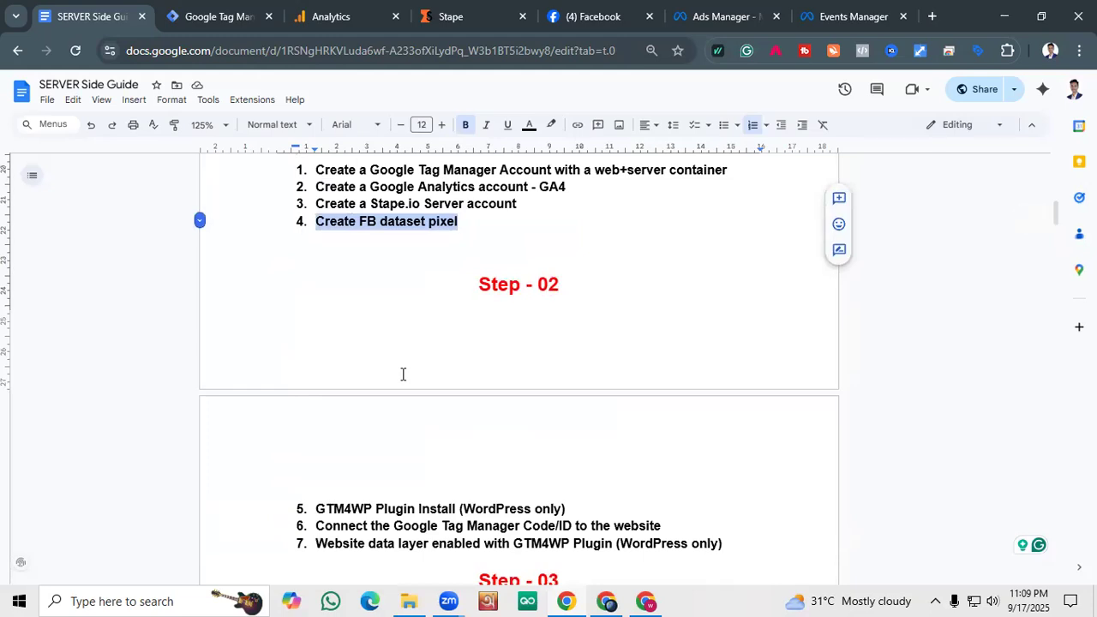
scroll(403, 374, down, 2)
scroll(444, 428, down, 2)
drag(437, 380, 583, 388)
drag(401, 451, 286, 466)
drag(379, 482, 286, 487)
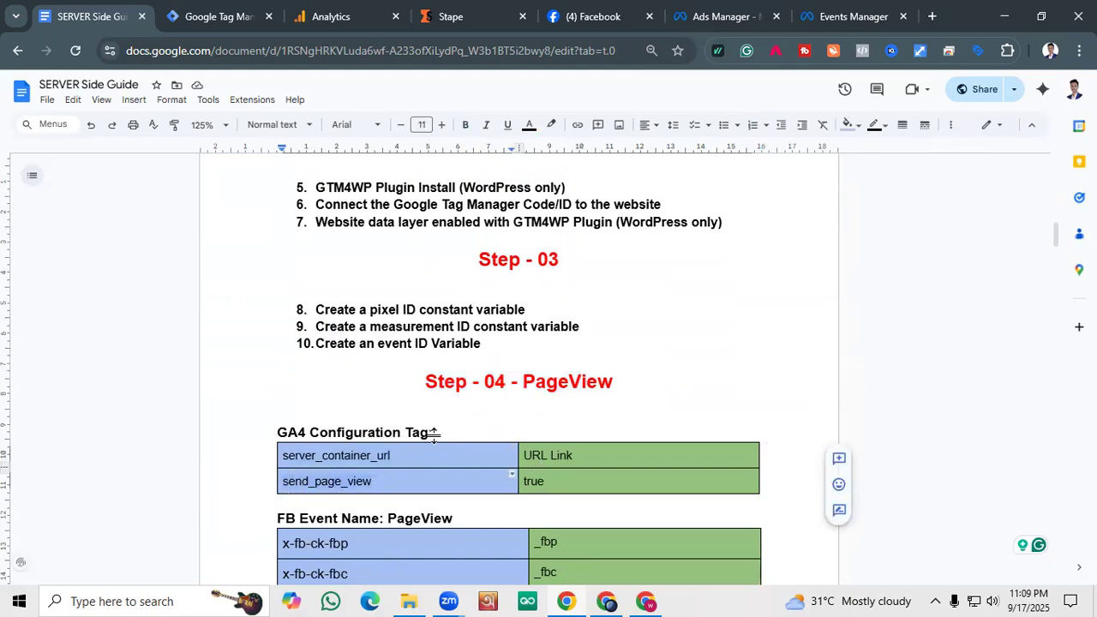
click(827, 362)
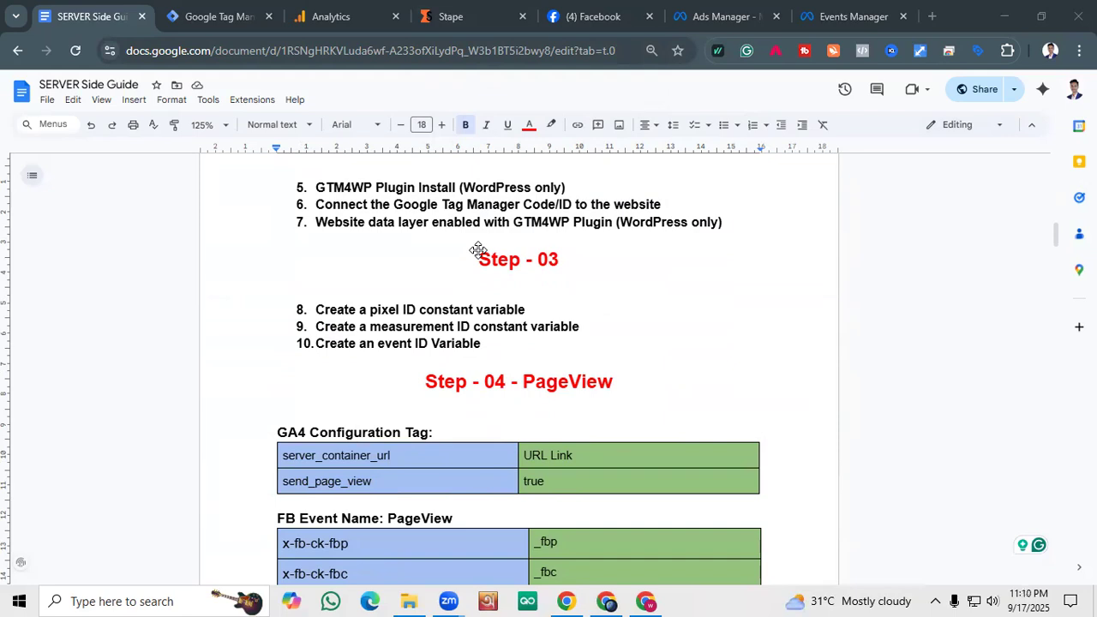
Switch to Google Tag Manager and delete the "GA4 Confiug Tag" from the web container's tags.
click(216, 16)
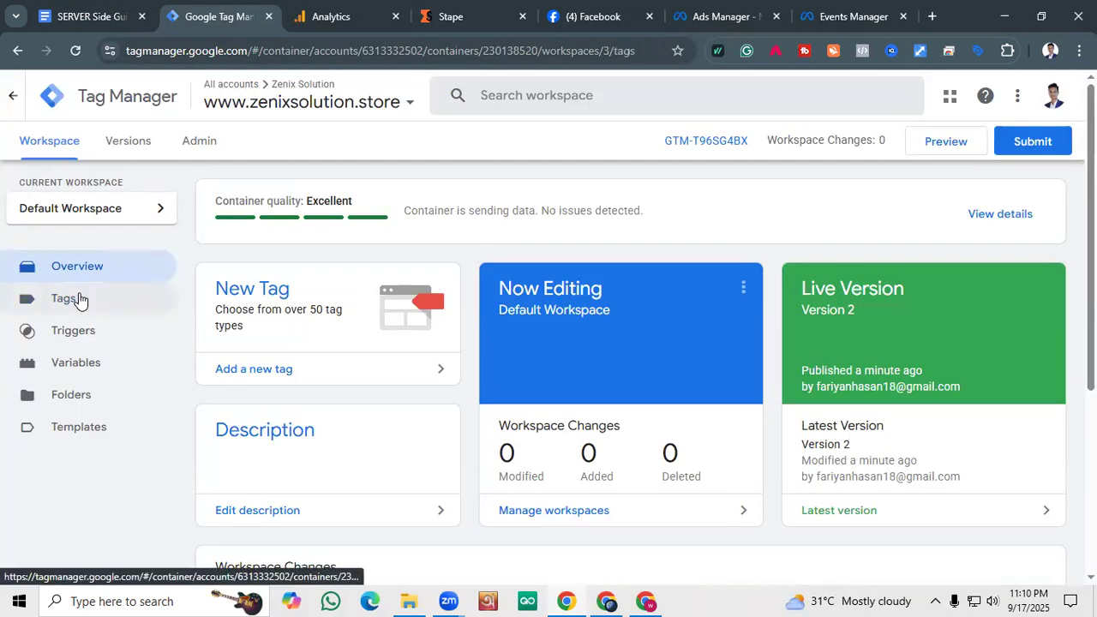
click(67, 298)
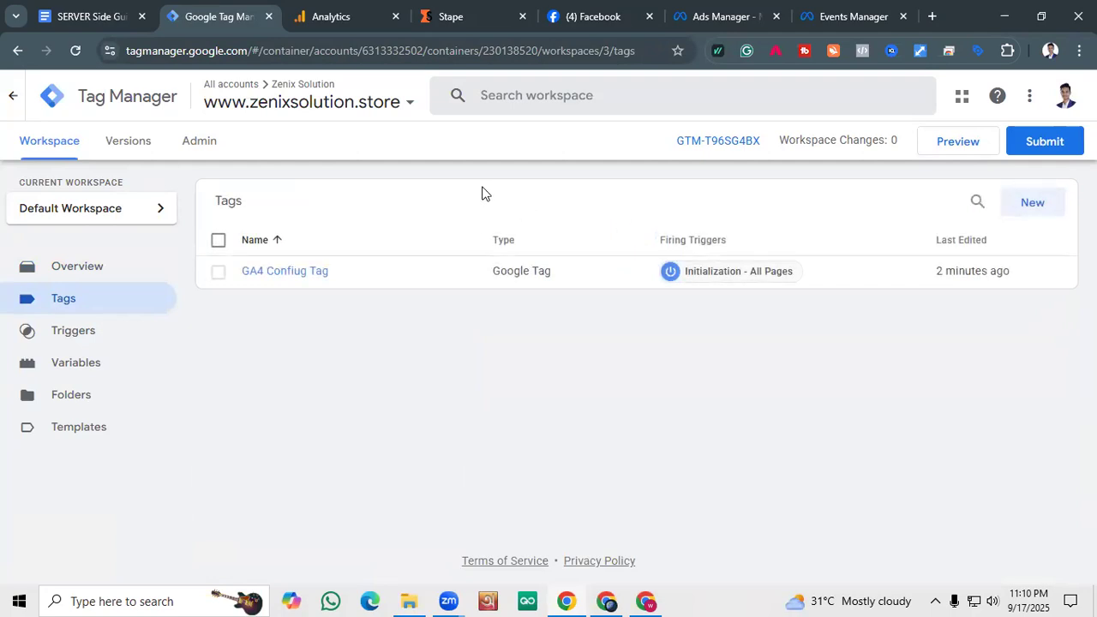
click(219, 273)
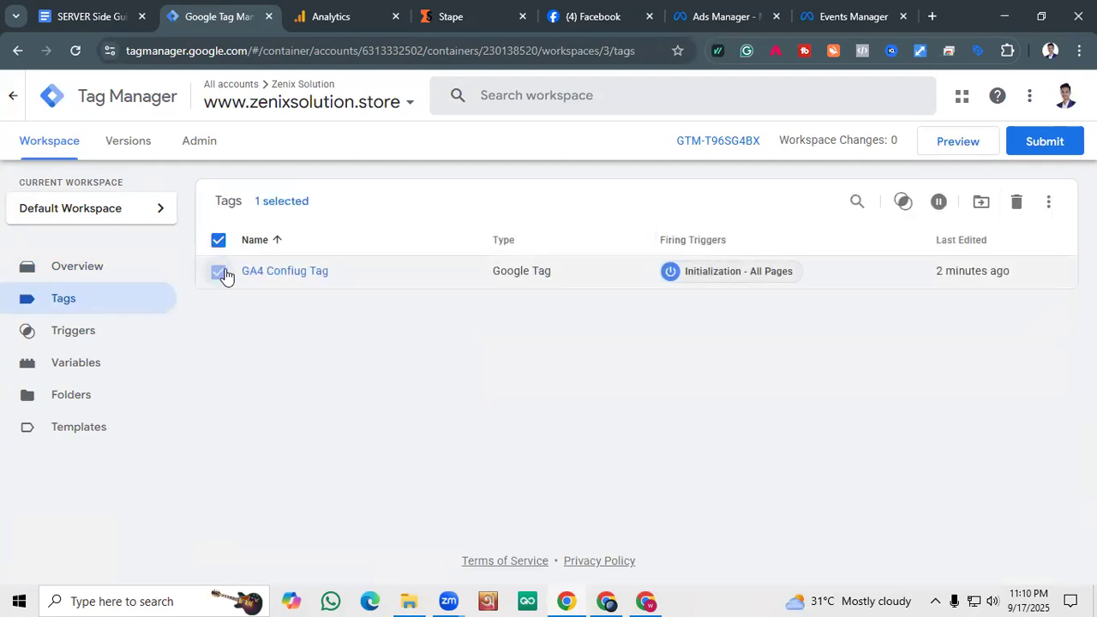
click(1017, 202)
click(698, 277)
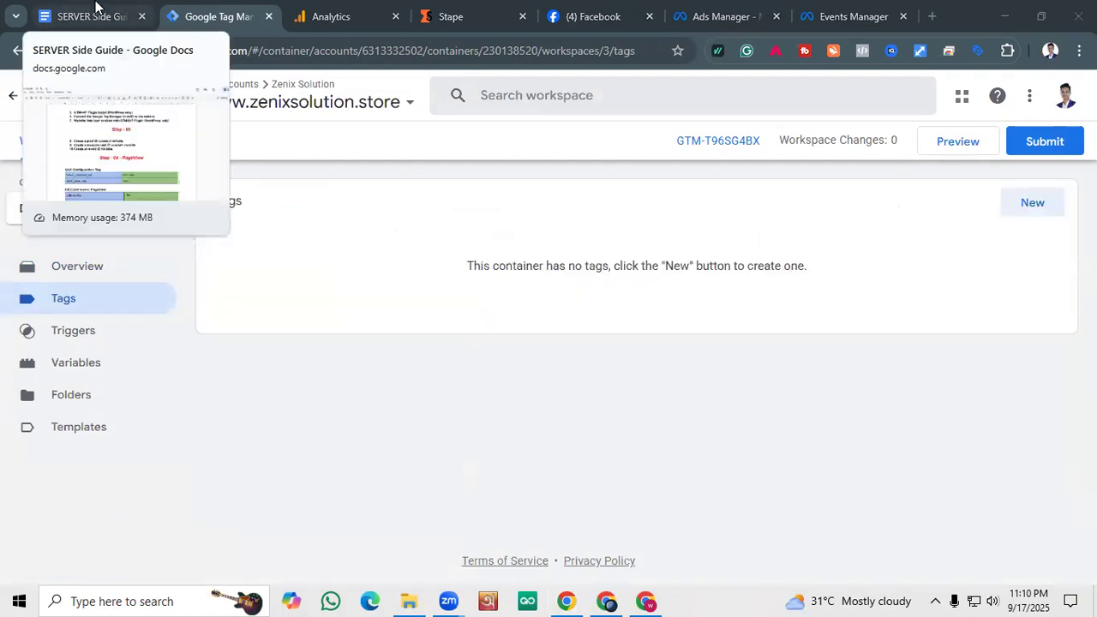
Close the Zenix Solution web stream details in Google Analytics and return to the SERVER Side Guide document.
click(313, 15)
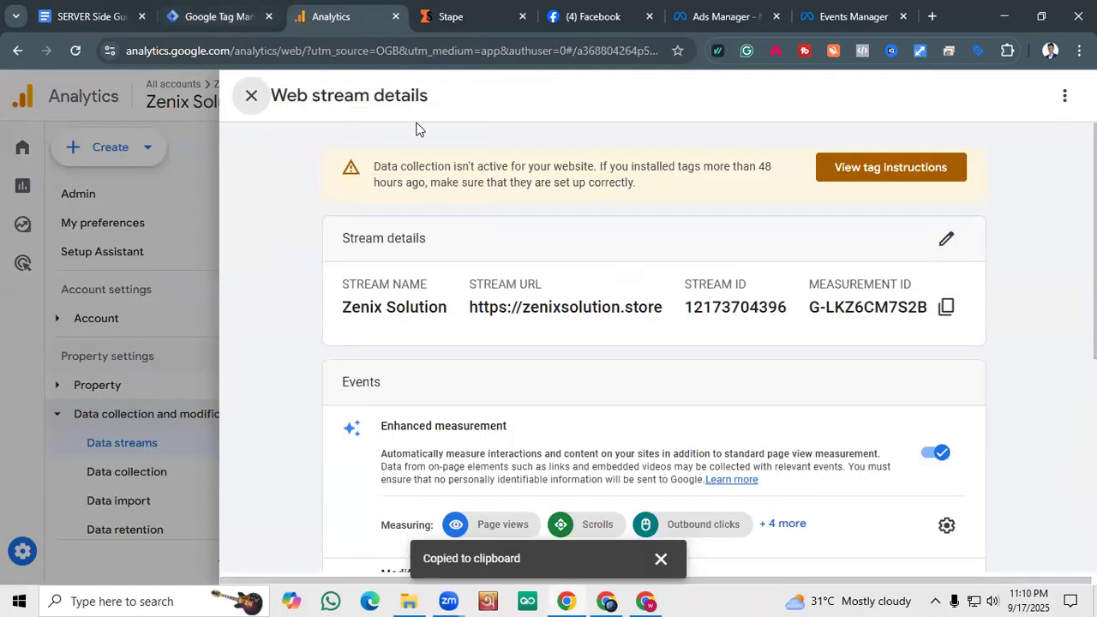
click(251, 95)
click(127, 10)
Examine the Step 04 - PageView tables for the GA4 configuration tag, the FB PageView event and the GA4 page_view event.
scroll(360, 419, down, 1)
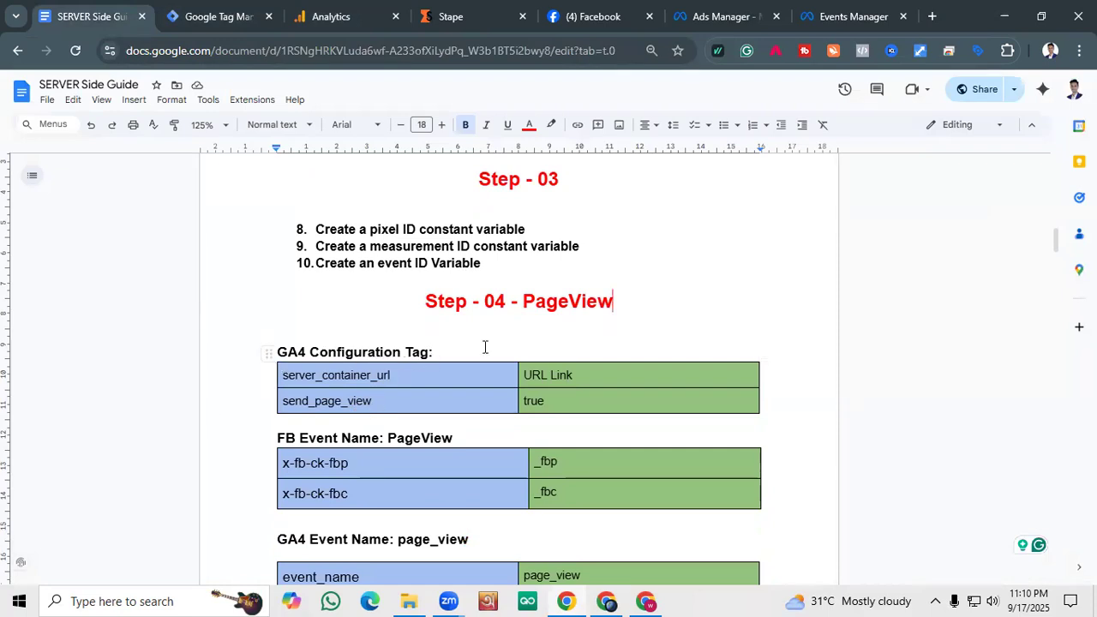
scroll(265, 384, down, 1)
scroll(302, 405, down, 1)
scroll(302, 405, up, 2)
scroll(302, 405, down, 1)
scroll(305, 412, down, 1)
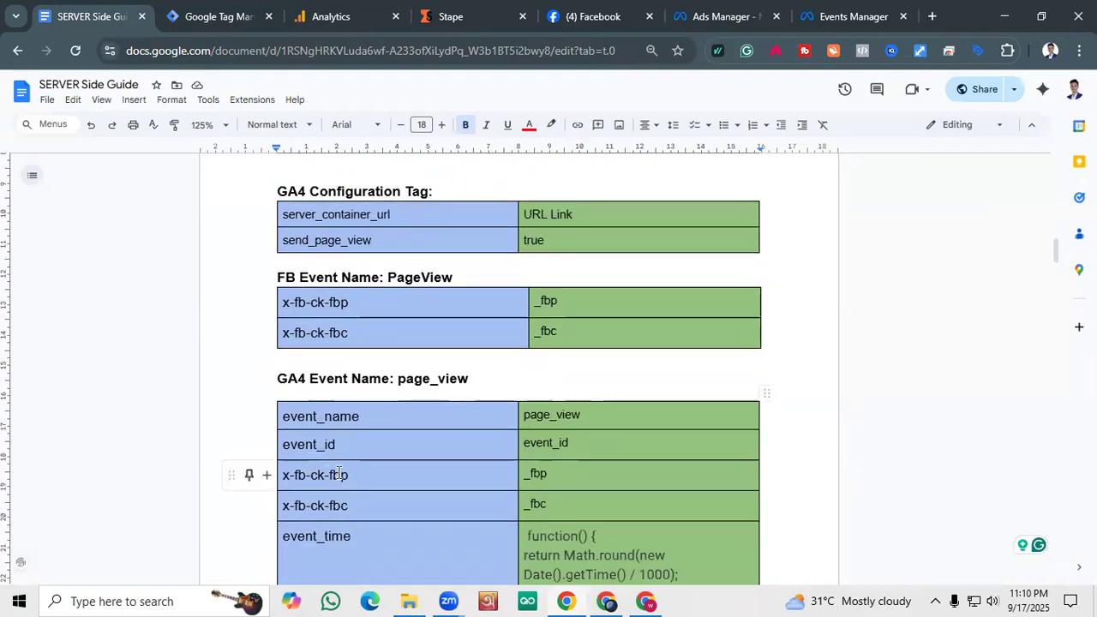
scroll(337, 474, down, 1)
scroll(304, 369, up, 3)
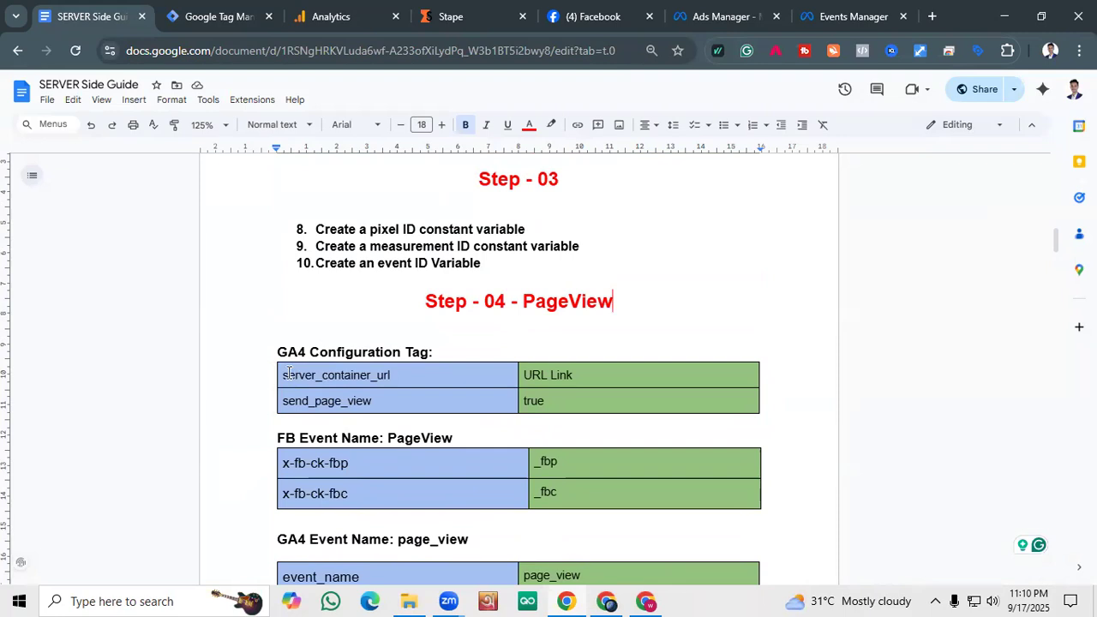
drag(563, 401, 303, 378)
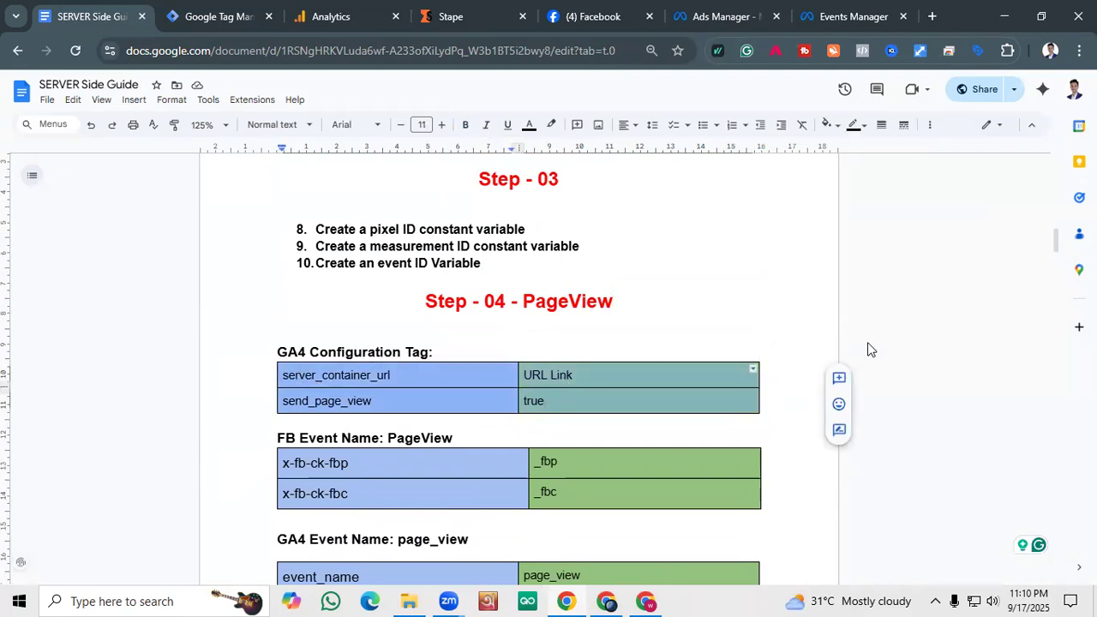
click(792, 324)
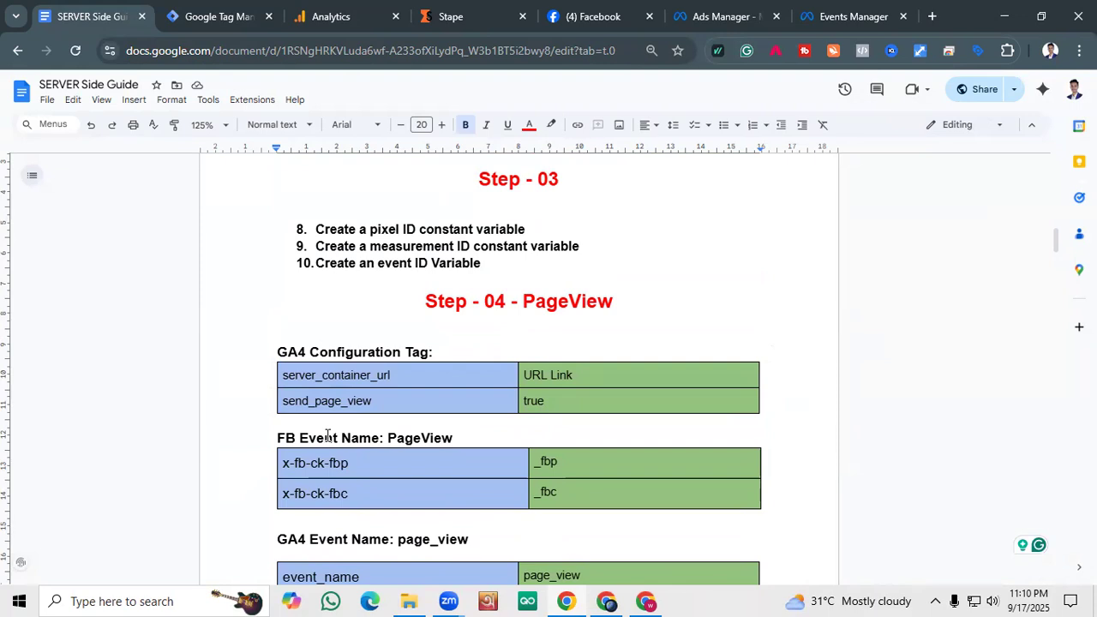
scroll(324, 440, down, 1)
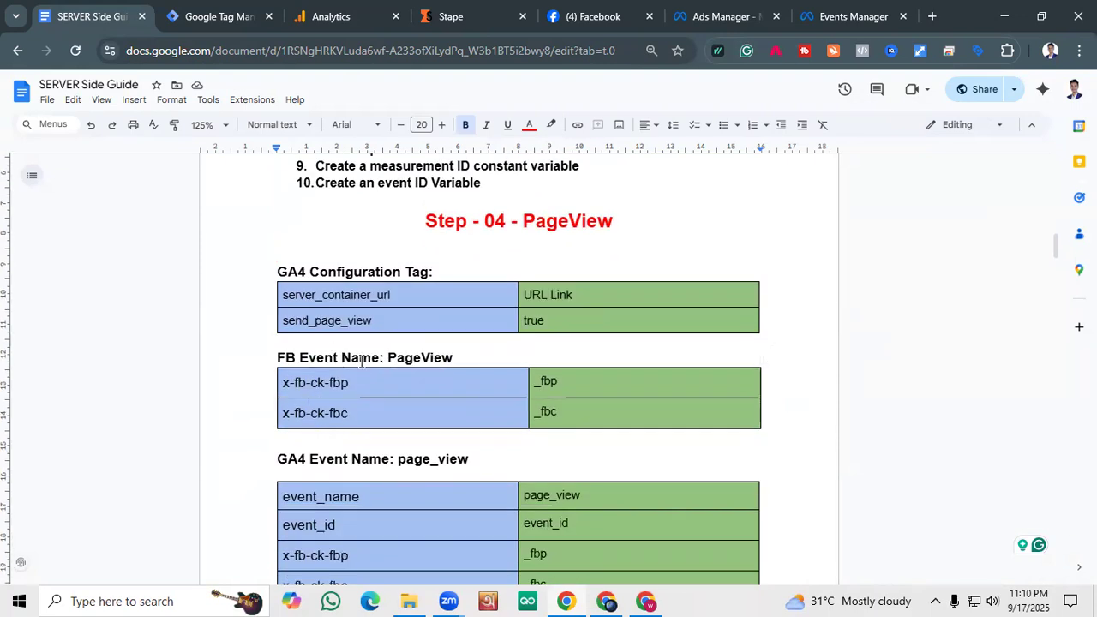
click(276, 382)
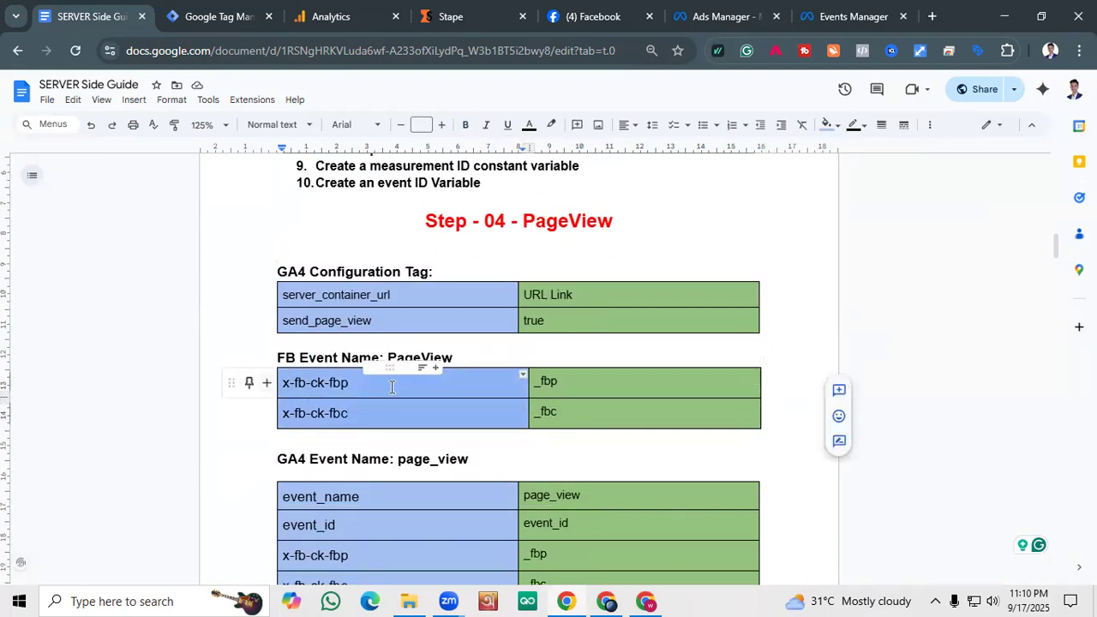
click(515, 321)
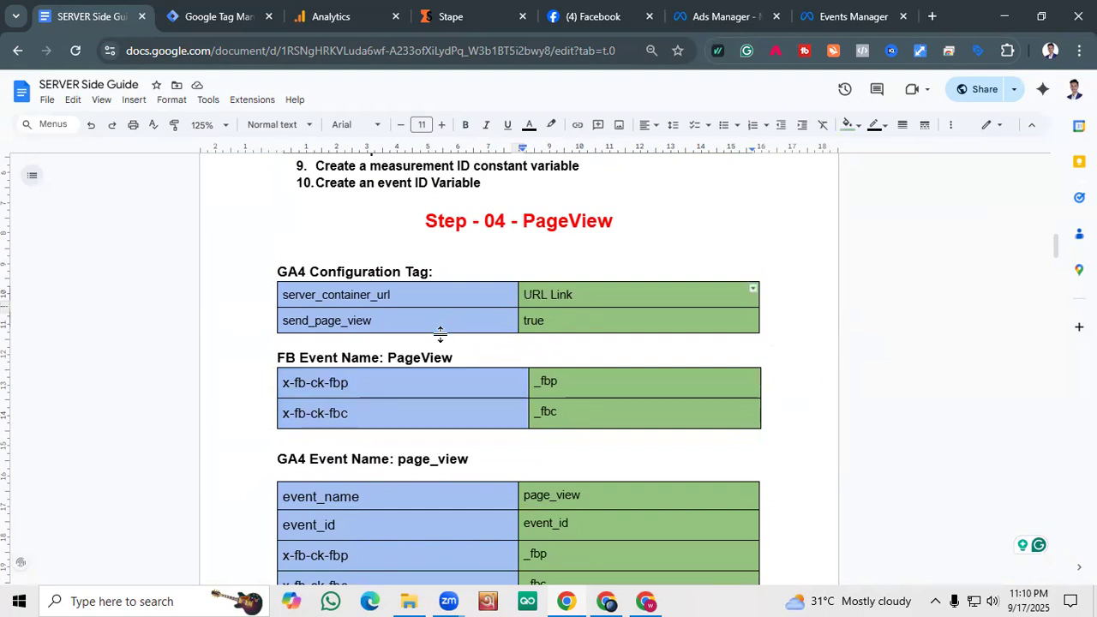
scroll(437, 336, up, 1)
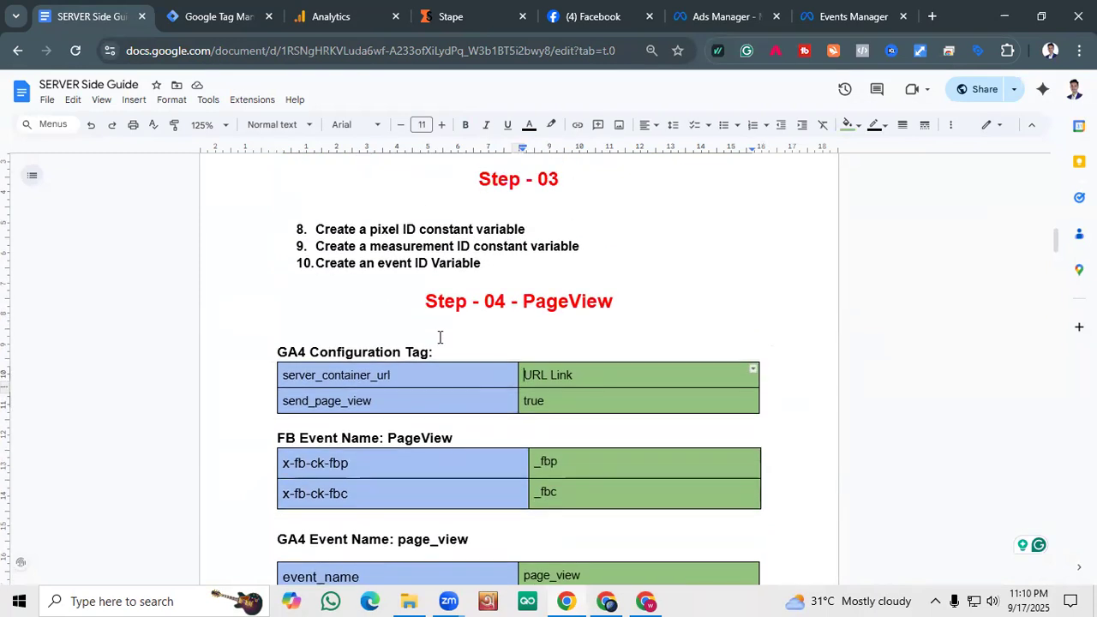
click(367, 387)
Switch to Google Tag Manager and create a new tag of type Google Tag.
click(240, 12)
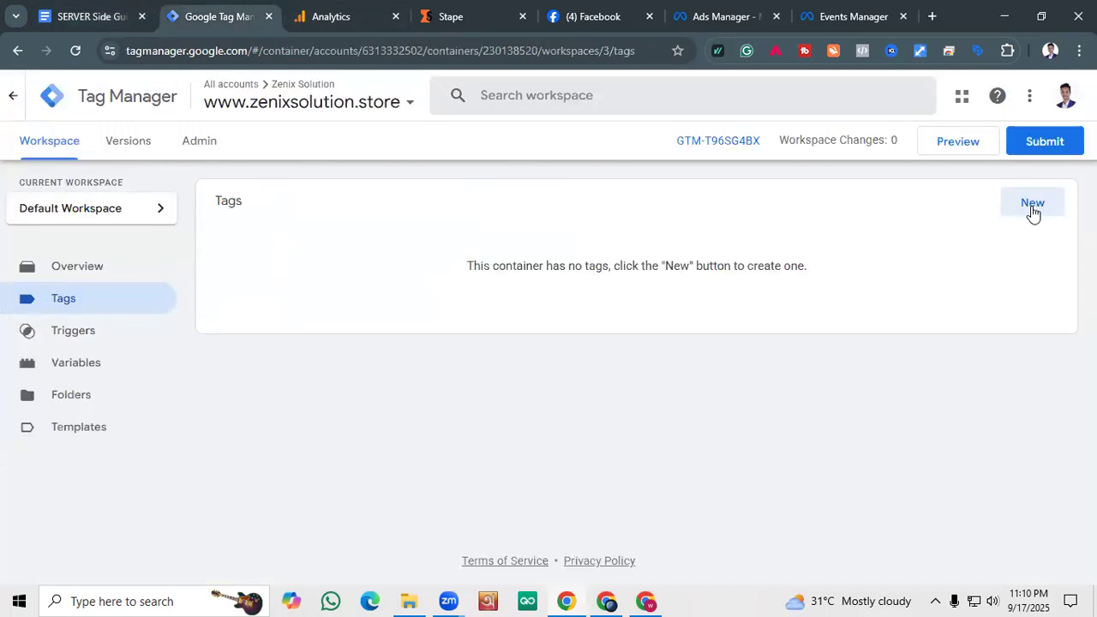
click(1033, 205)
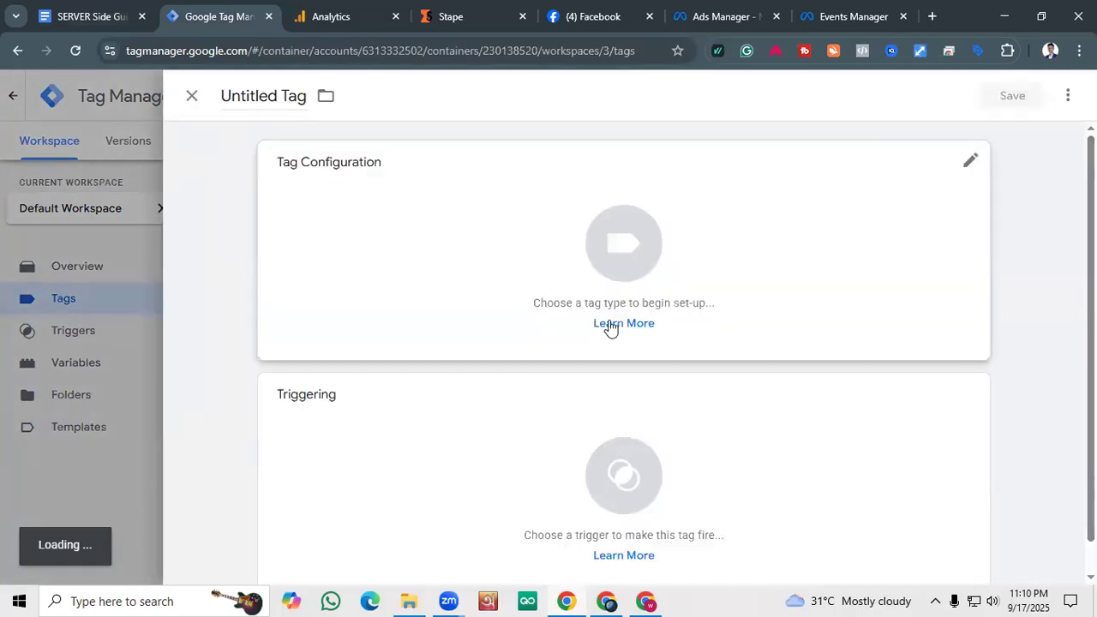
click(653, 222)
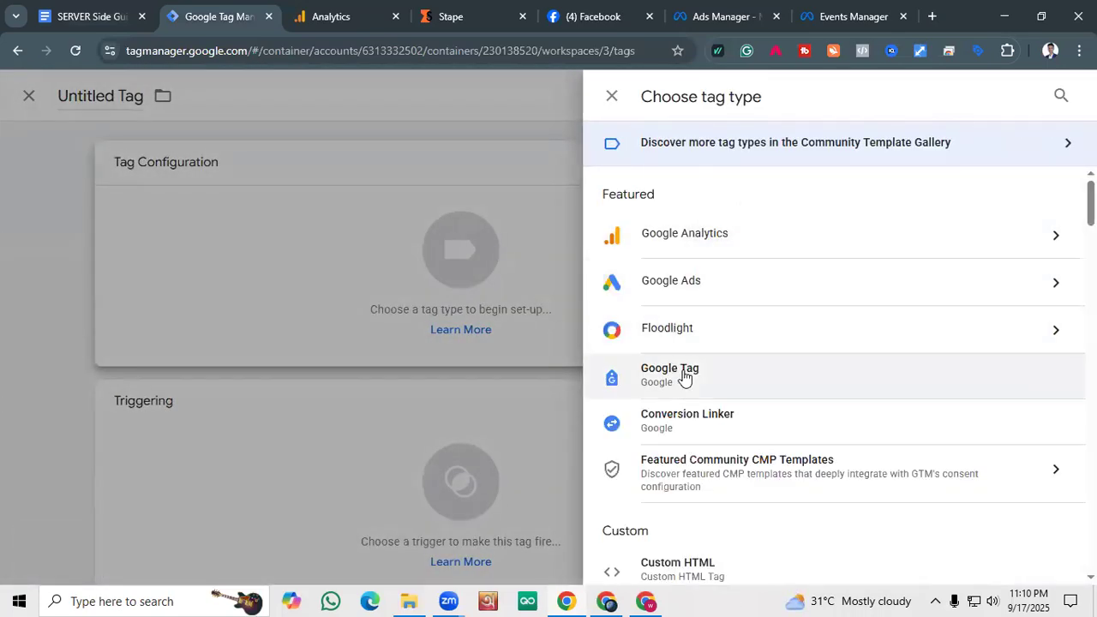
click(681, 378)
Set the tag ID to the GA4 Measurement ID variable.
click(367, 328)
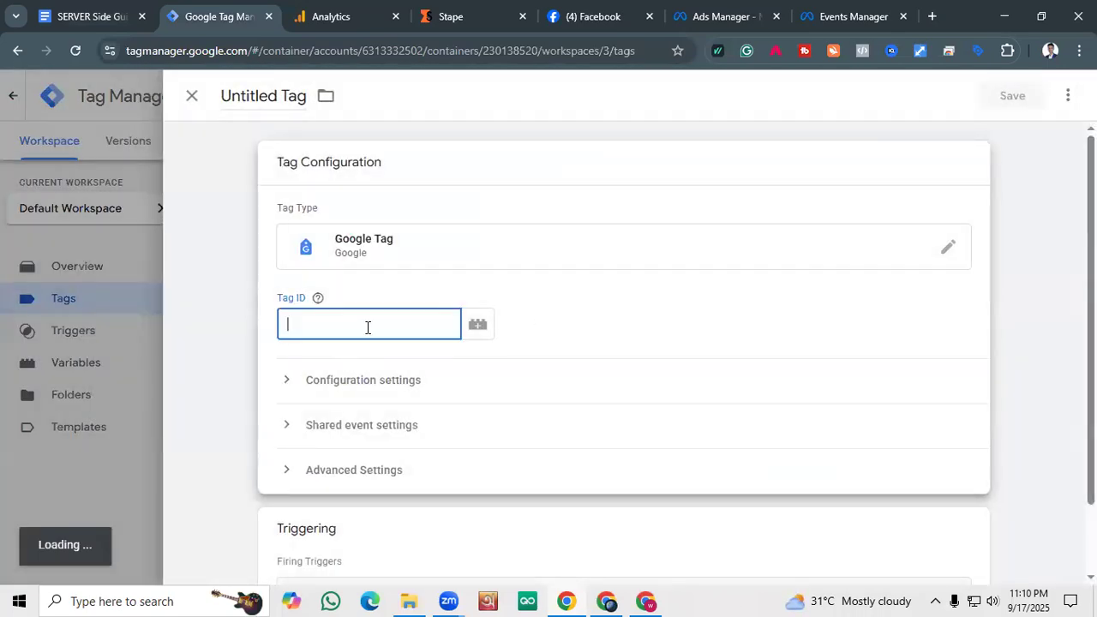
click(477, 328)
scroll(228, 358, down, 2)
scroll(282, 209, up, 1)
scroll(282, 409, down, 2)
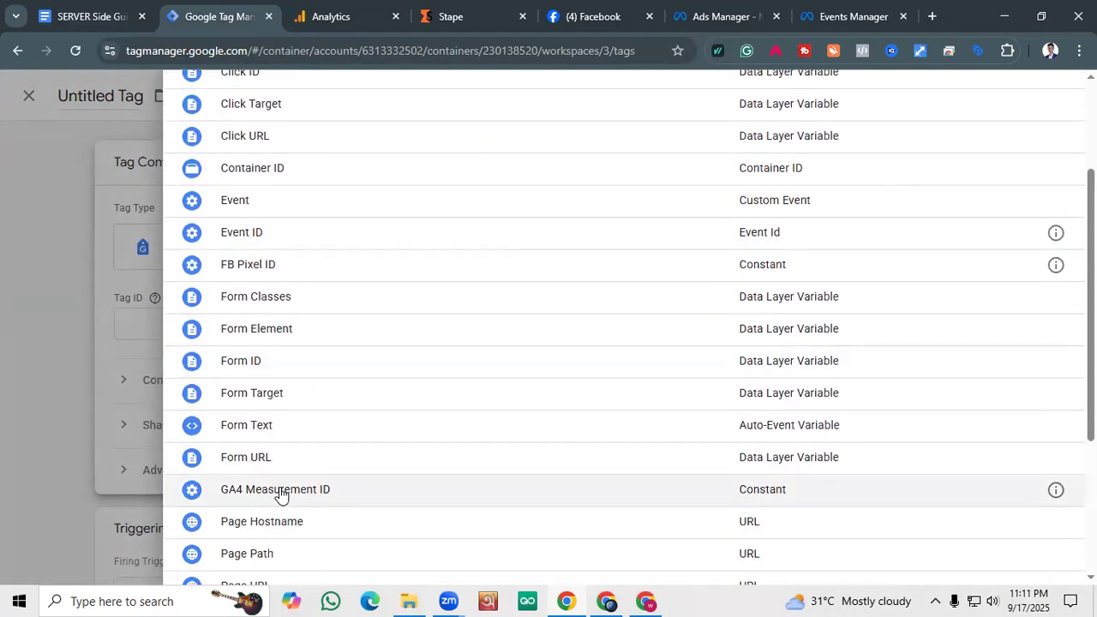
click(280, 495)
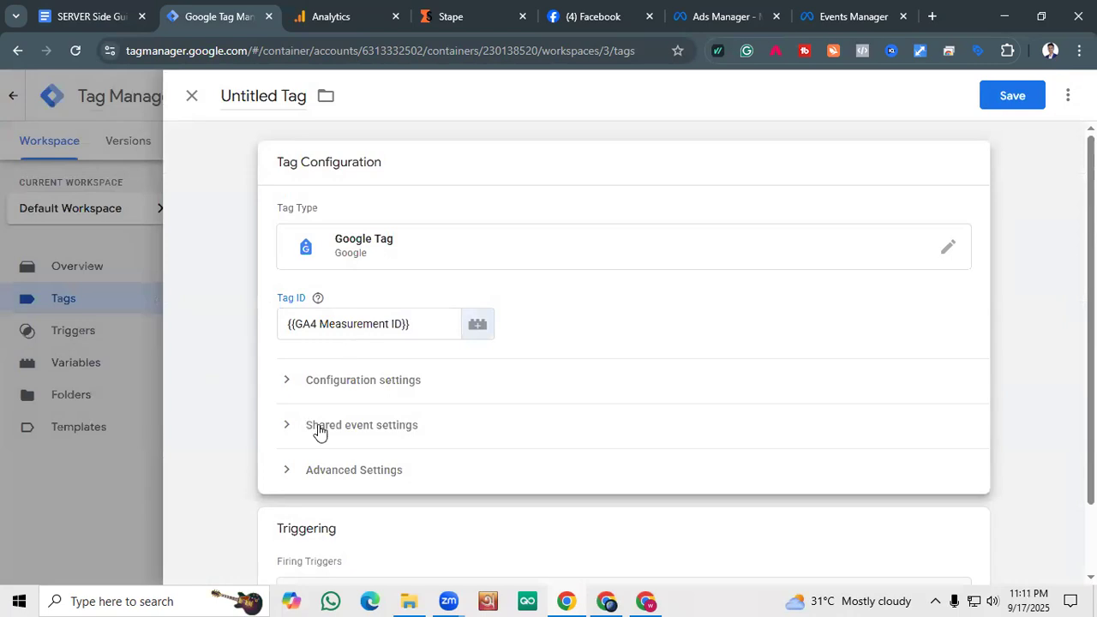
click(300, 388)
scroll(291, 400, down, 1)
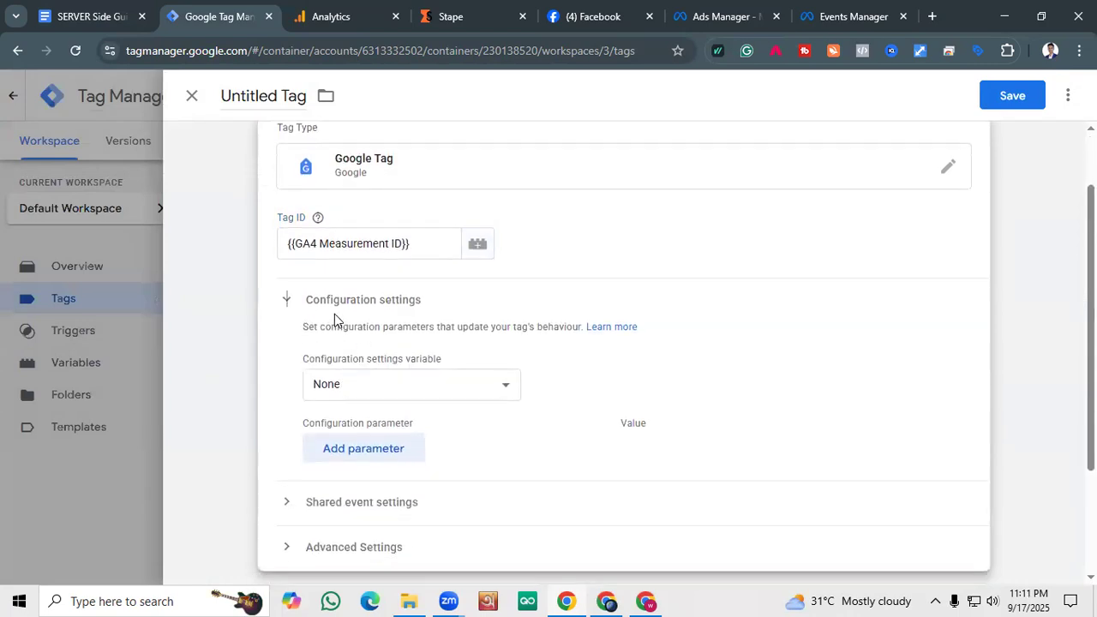
click(311, 302)
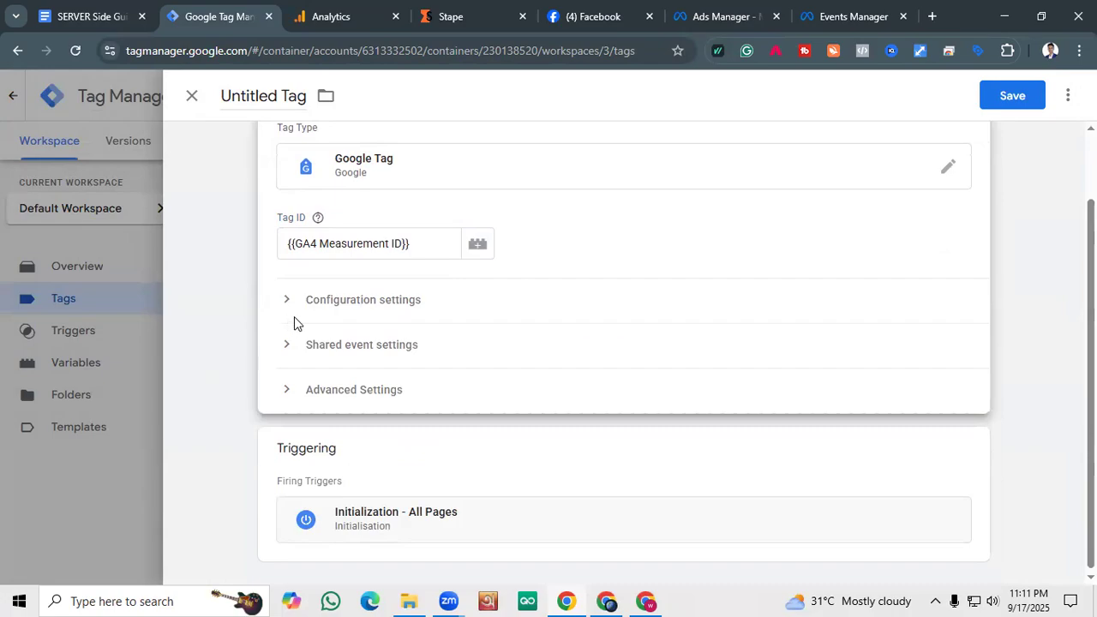
key(Print)
drag(206, 270, 828, 321)
right_click(723, 302)
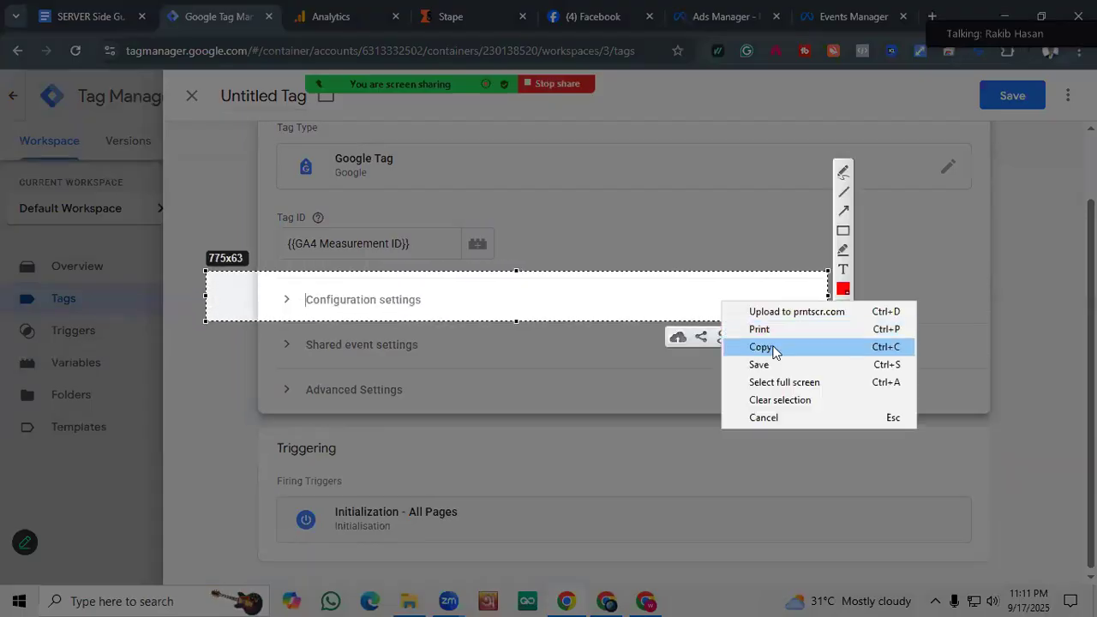
click(764, 418)
Expand the tag's configuration settings and add two empty configuration parameter rows.
click(348, 300)
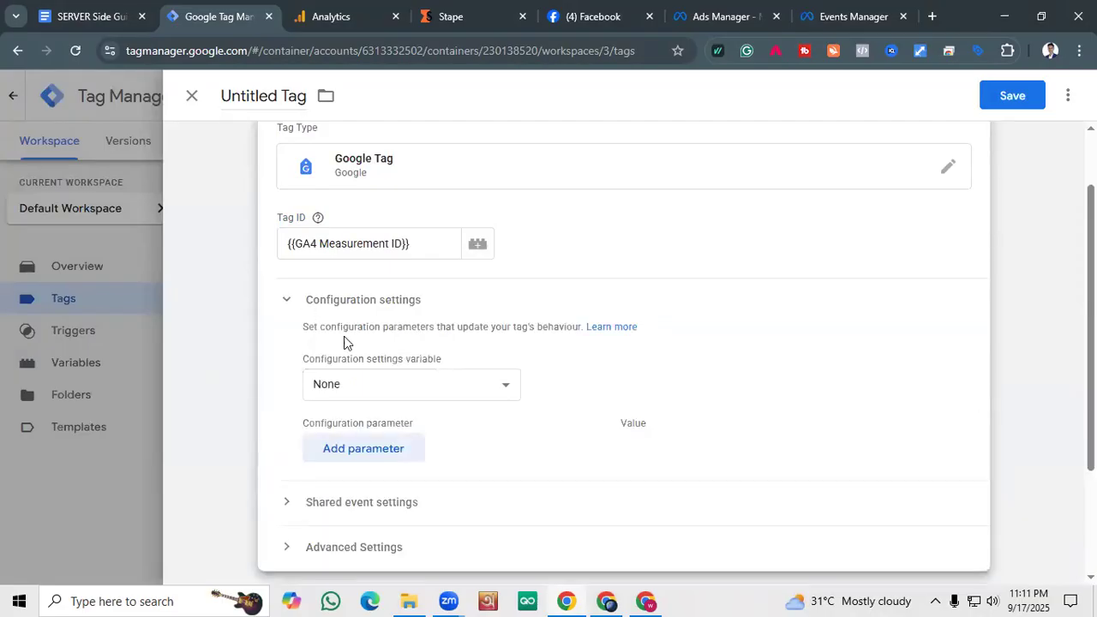
click(356, 450)
scroll(362, 429, down, 1)
click(365, 413)
click(365, 384)
Copy server_container_url from the SERVER Side Guide document into the first configuration parameter name in Tag Manager.
click(98, 15)
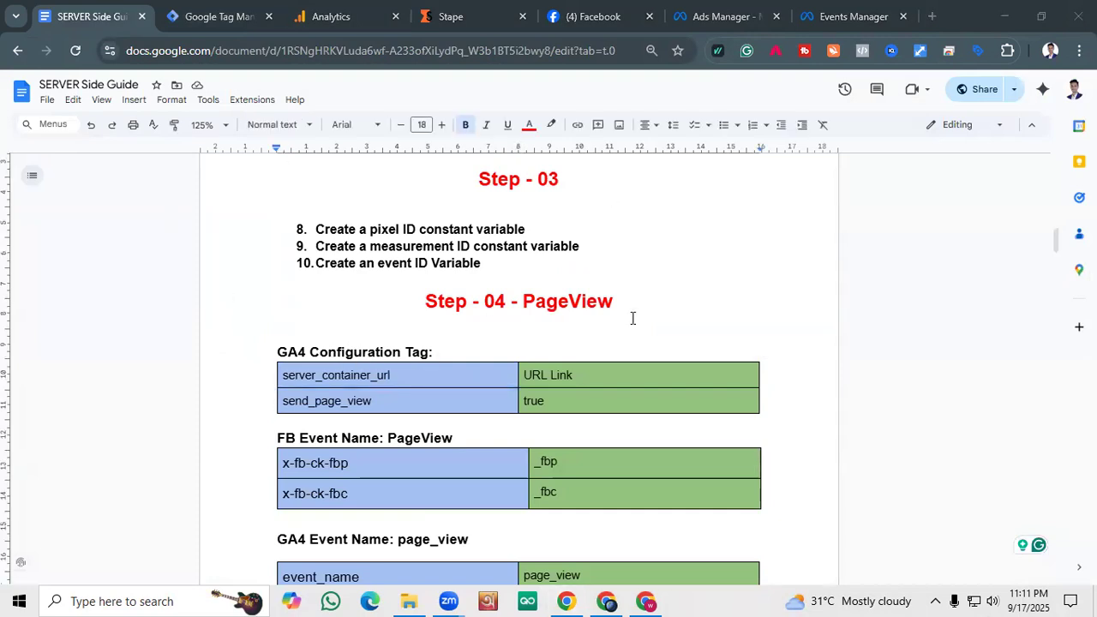
click(648, 314)
click(326, 377)
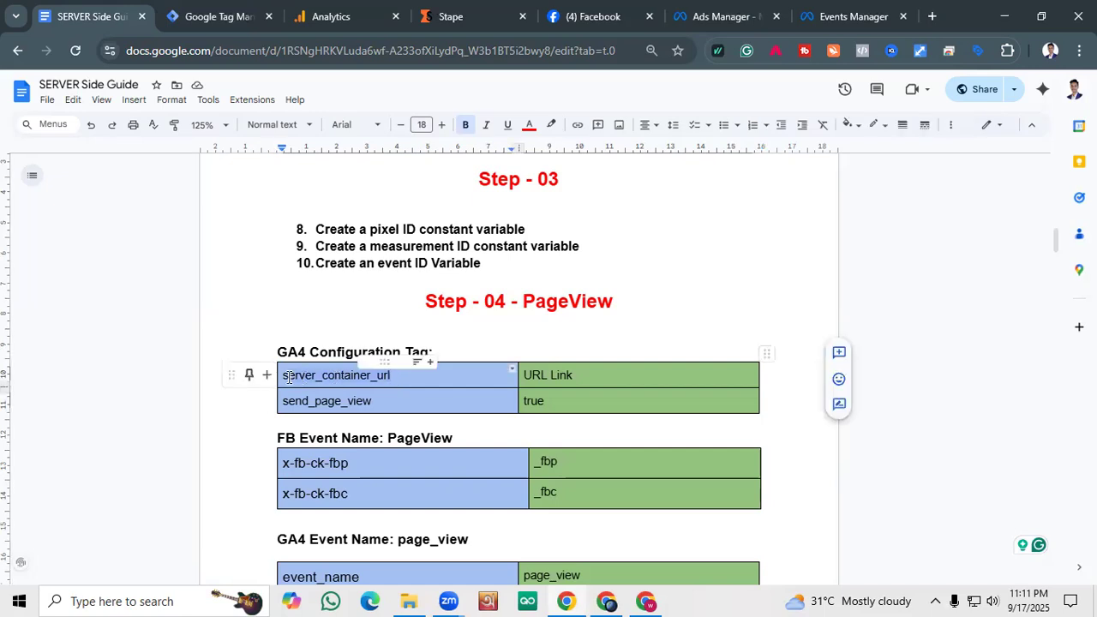
double_click(284, 377)
right_click(284, 377)
click(335, 154)
click(249, 7)
key(ctrl+v)
Copy send_page_view from the guide document into the second configuration parameter name in Tag Manager.
click(375, 417)
click(129, 15)
click(311, 402)
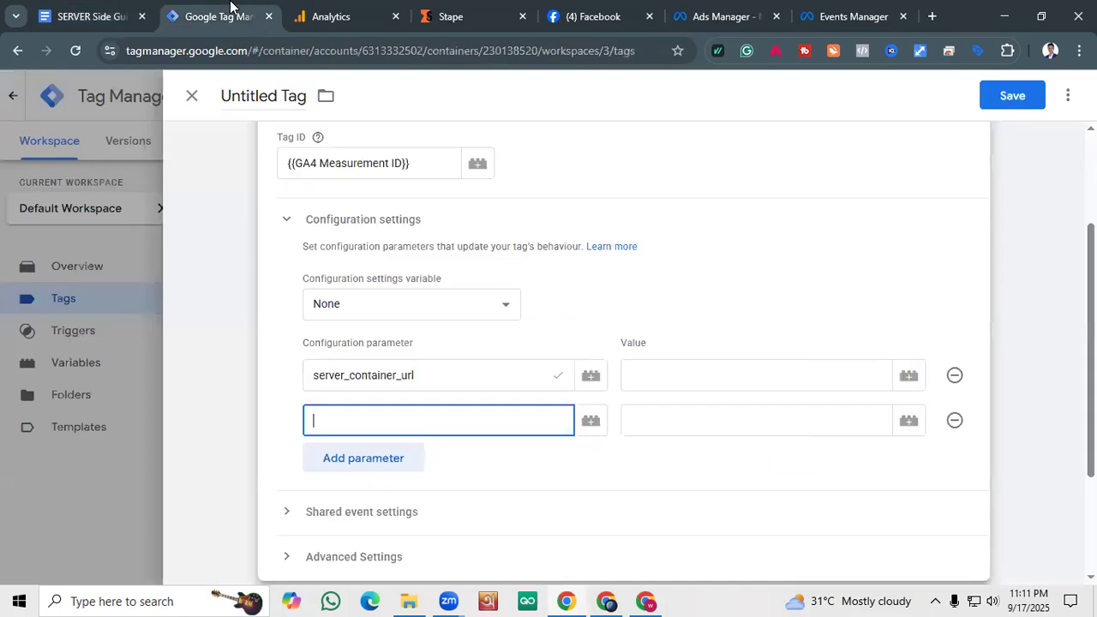
key(ctrl+Tab)
click(398, 411)
key(ctrl+v)
Check the guide for the server_container_url value, then switch to Stape and open the CAPI for Zenix Solution container from the dashboard.
click(693, 362)
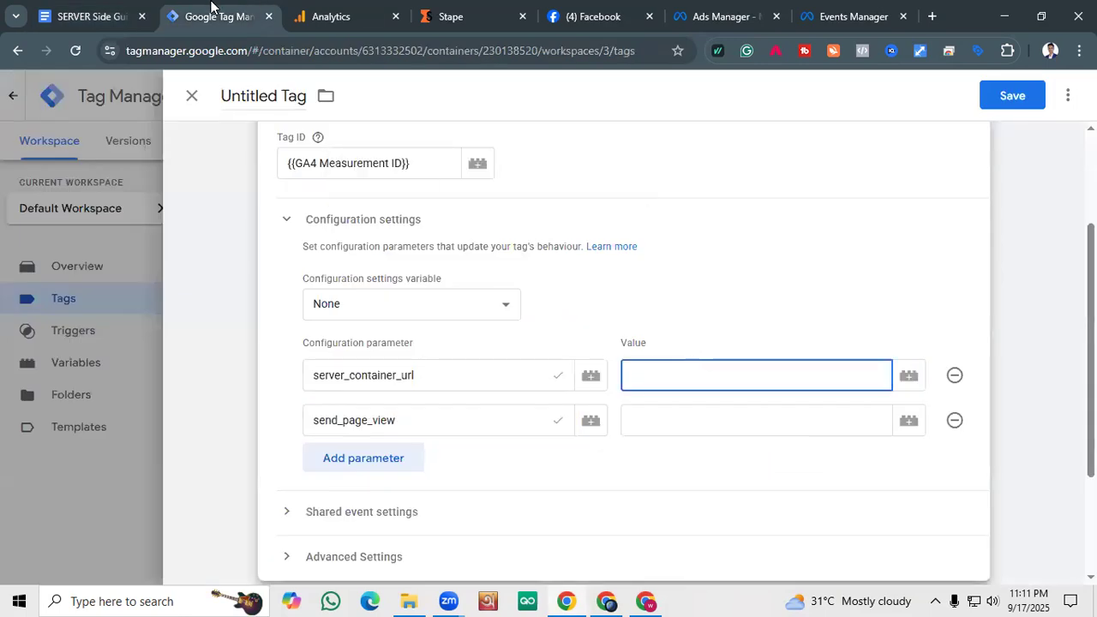
click(120, 17)
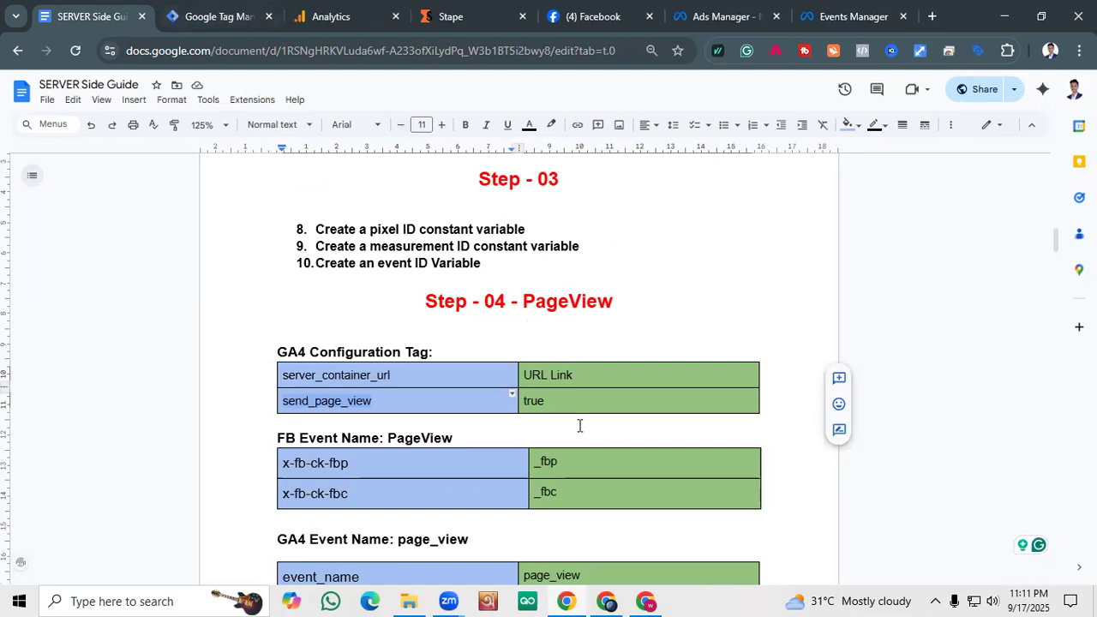
click(584, 381)
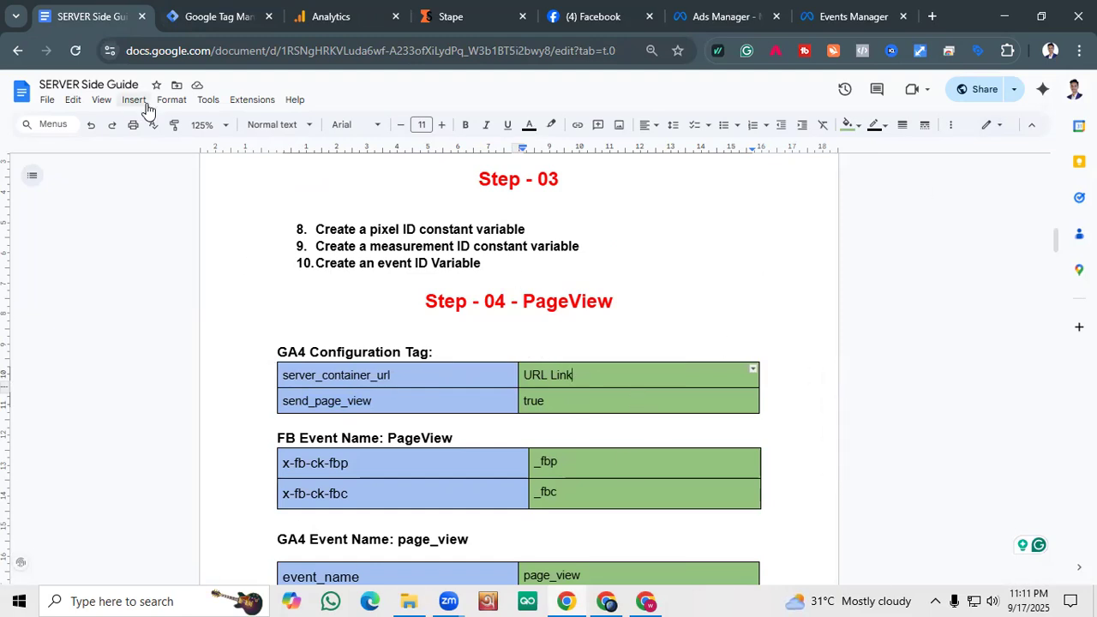
click(497, 7)
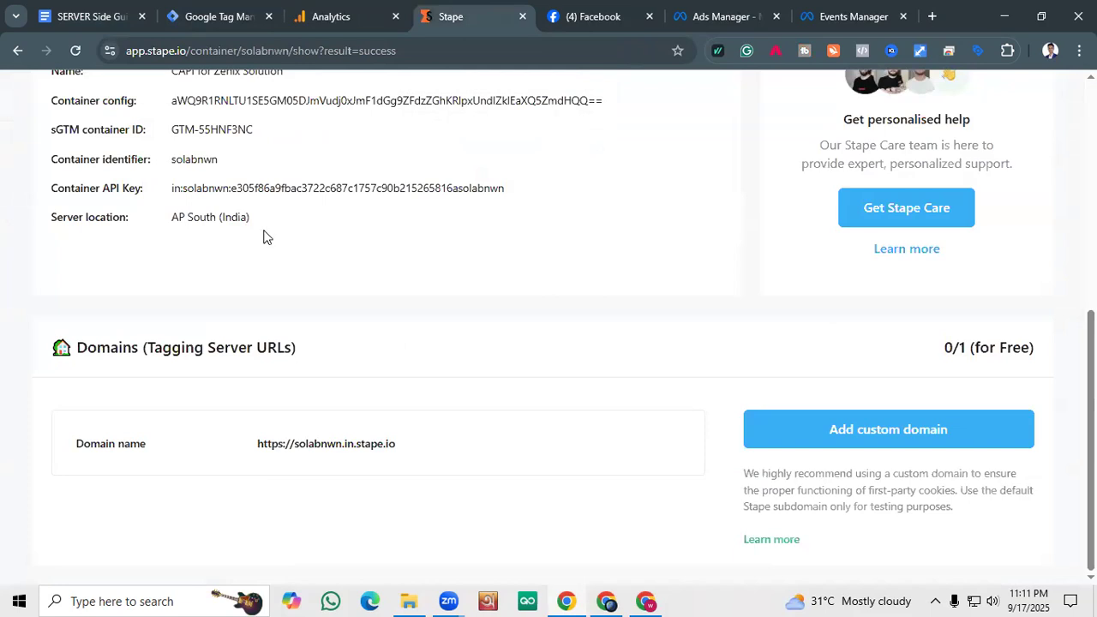
scroll(263, 236, up, 5)
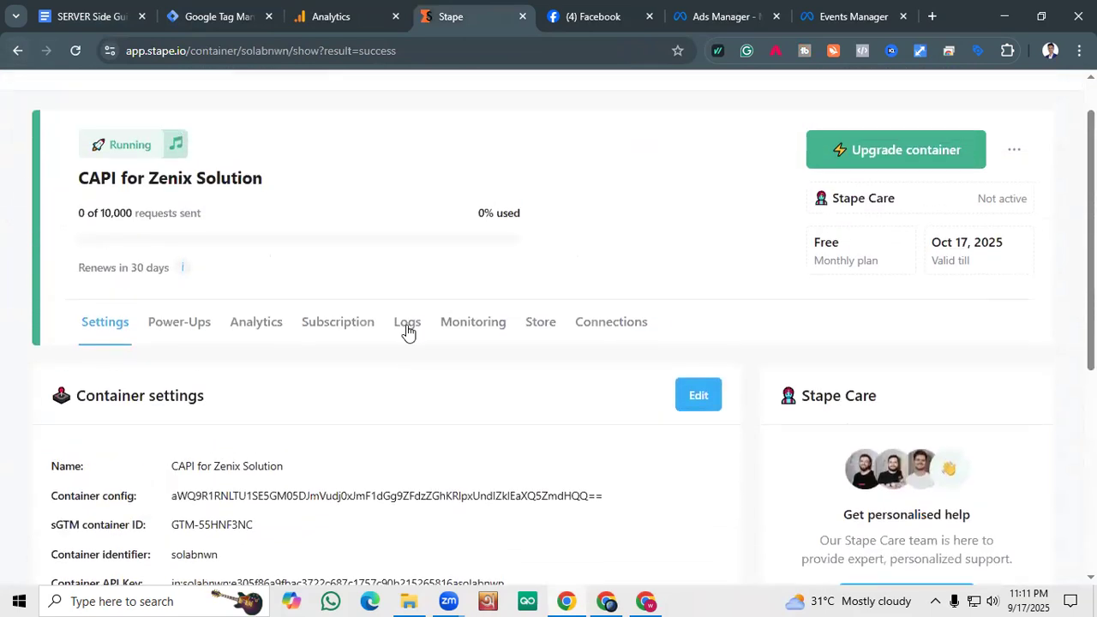
scroll(194, 301, up, 1)
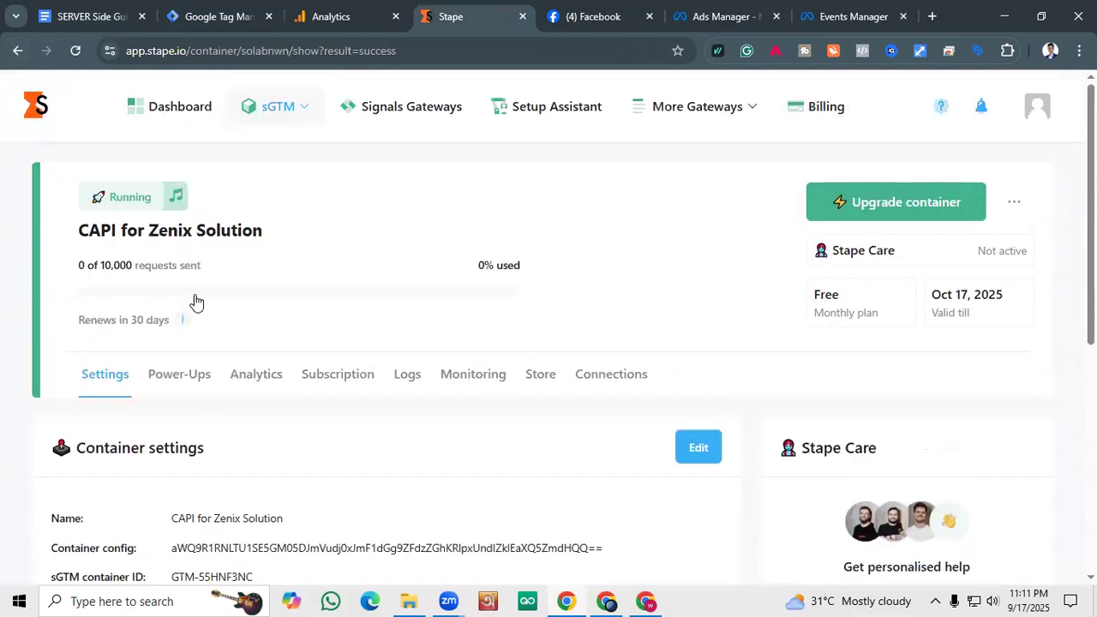
click(18, 52)
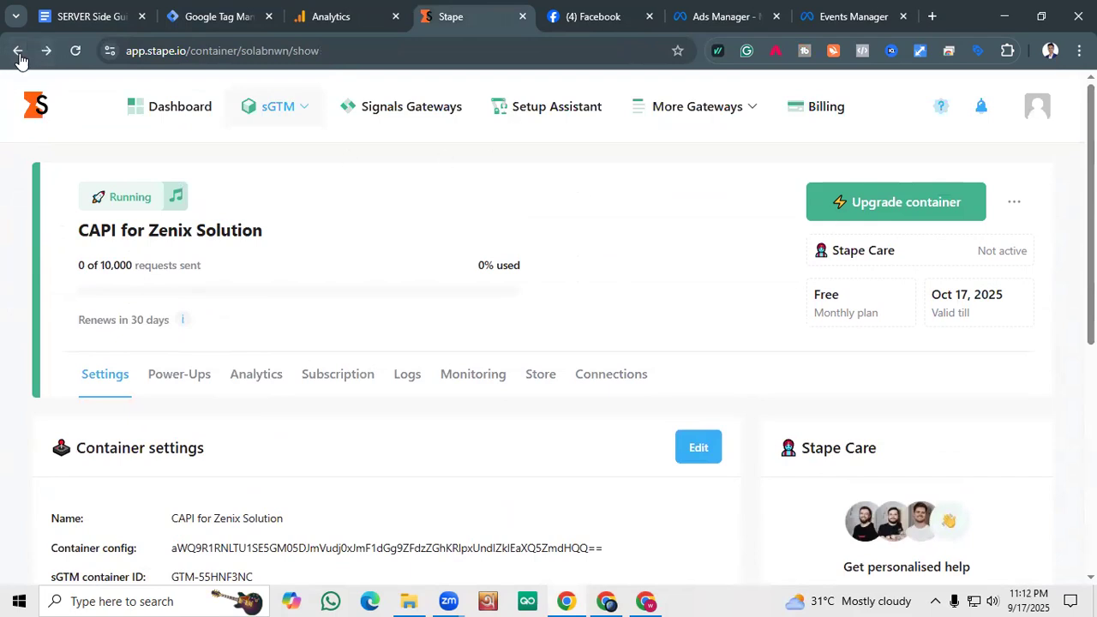
click(17, 54)
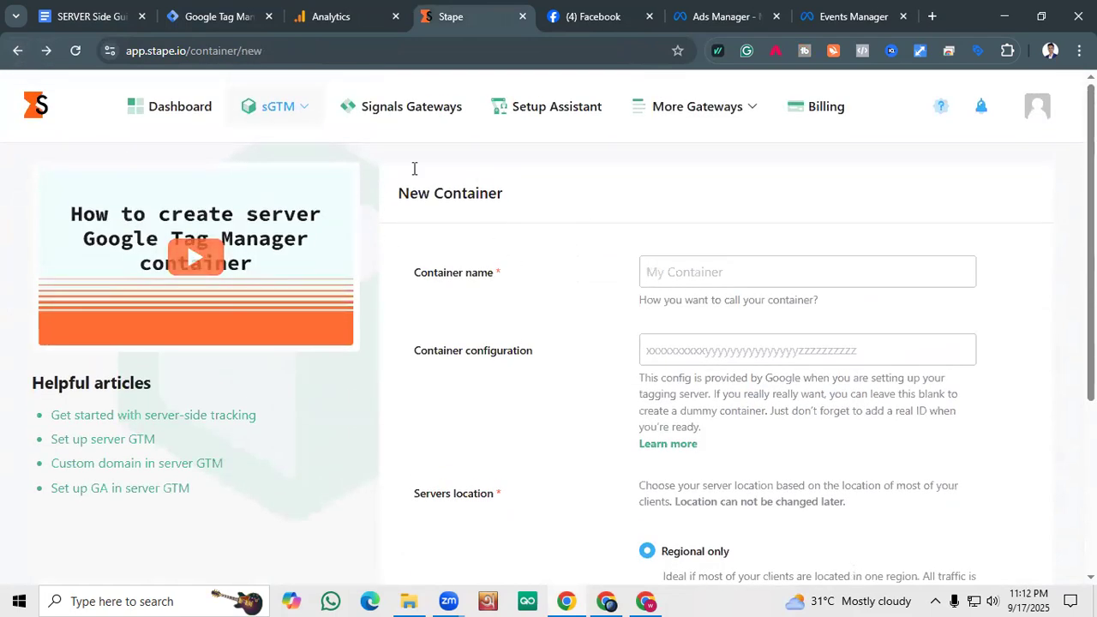
click(147, 108)
scroll(326, 319, down, 3)
scroll(325, 319, down, 2)
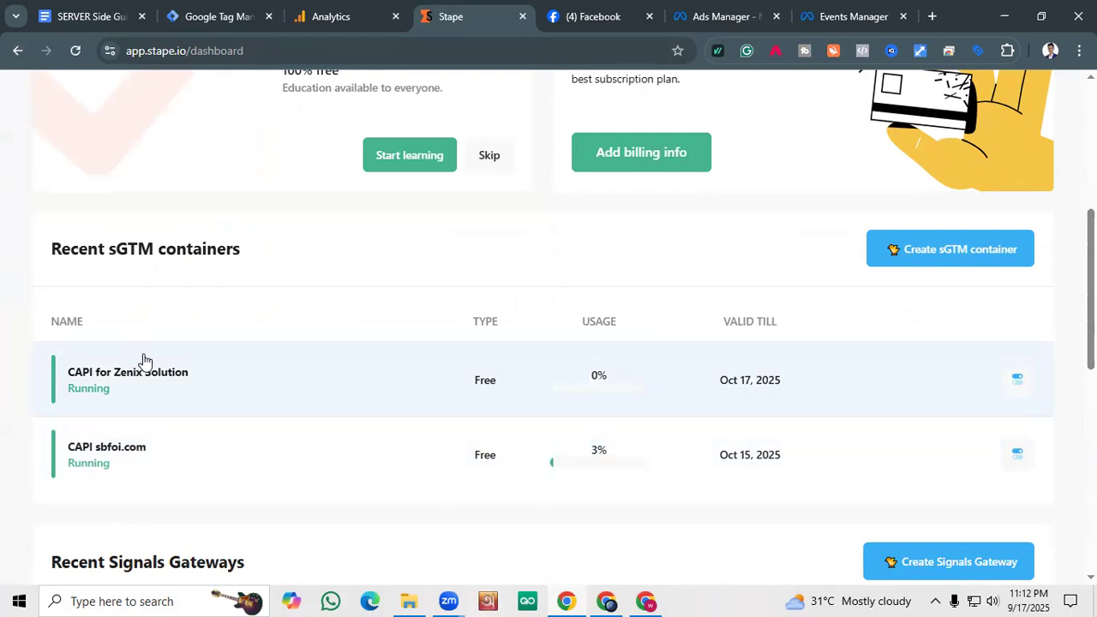
click(155, 368)
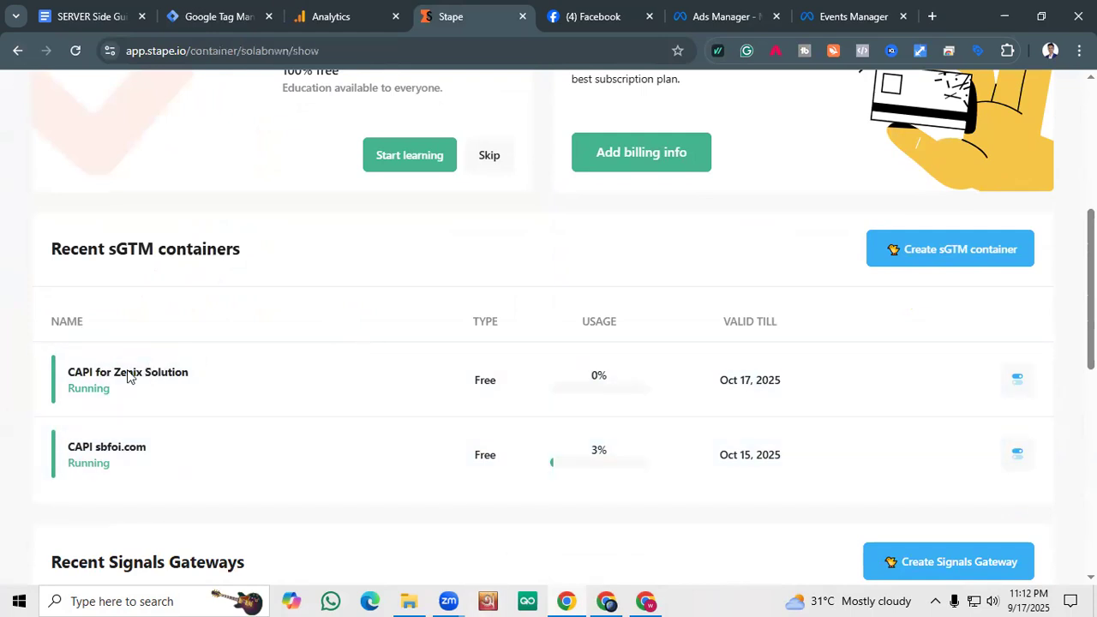
scroll(497, 338, down, 3)
scroll(188, 360, down, 2)
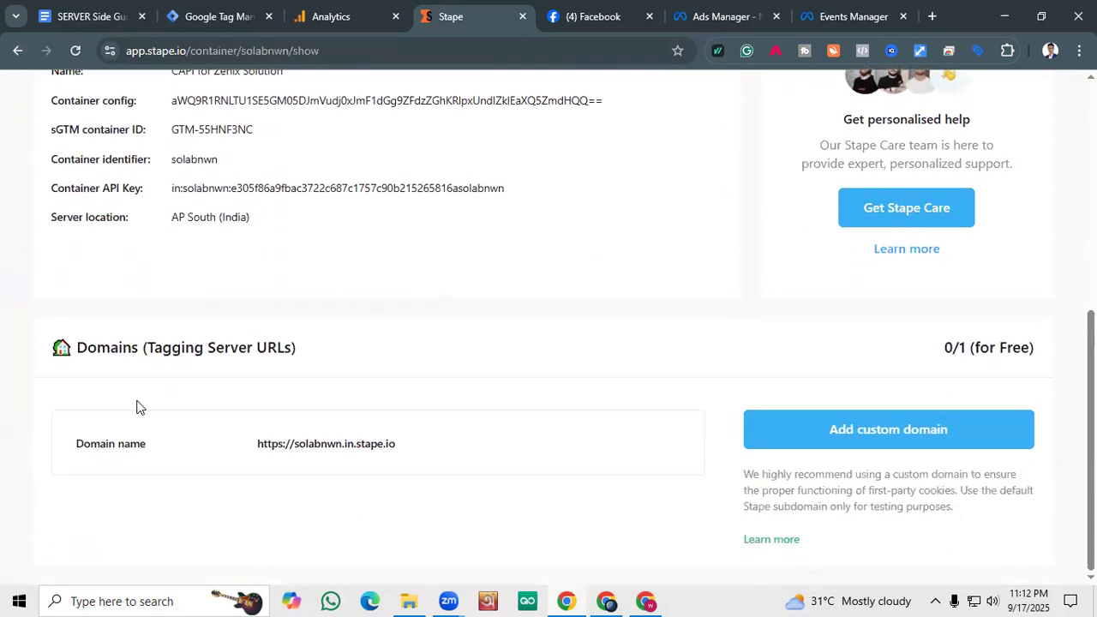
drag(145, 450, 74, 449)
drag(314, 348, 71, 347)
click(285, 351)
click(402, 446)
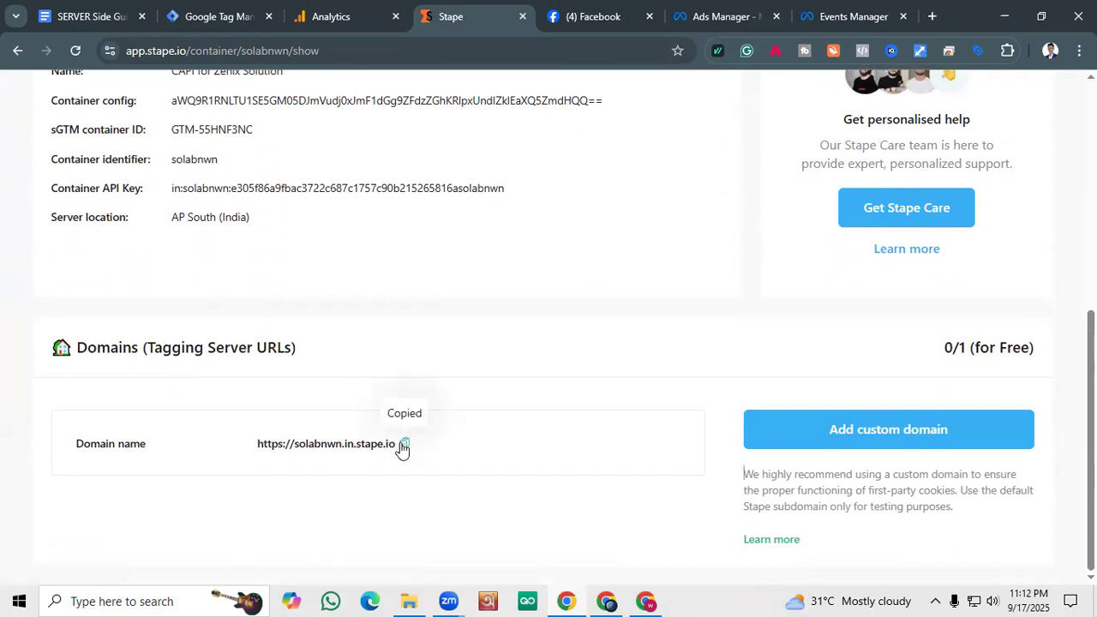
click(184, 7)
right_click(645, 373)
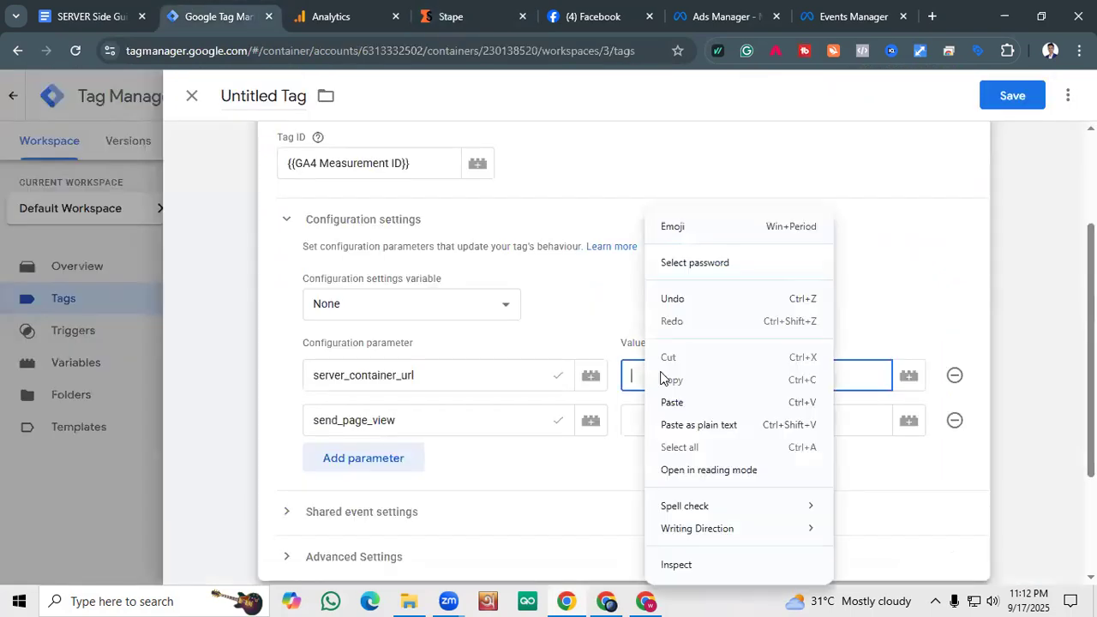
click(674, 402)
Set the send_page_view parameter's value to true, copied from the guide document's GA4 Configuration Tag table.
click(680, 418)
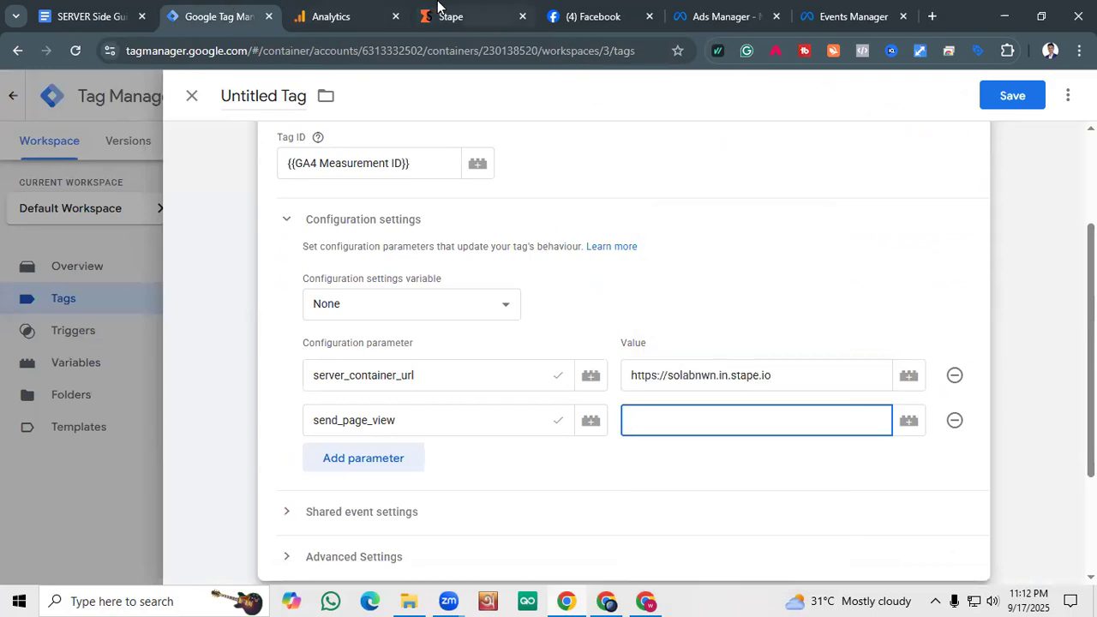
click(86, 16)
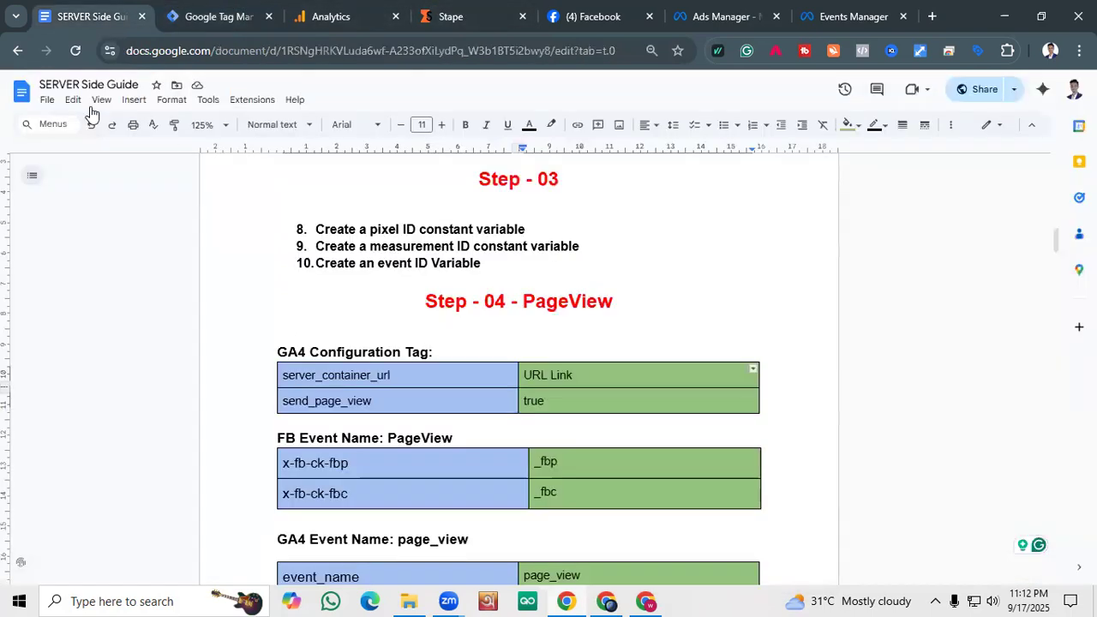
click(546, 402)
drag(546, 402, 520, 405)
right_click(532, 405)
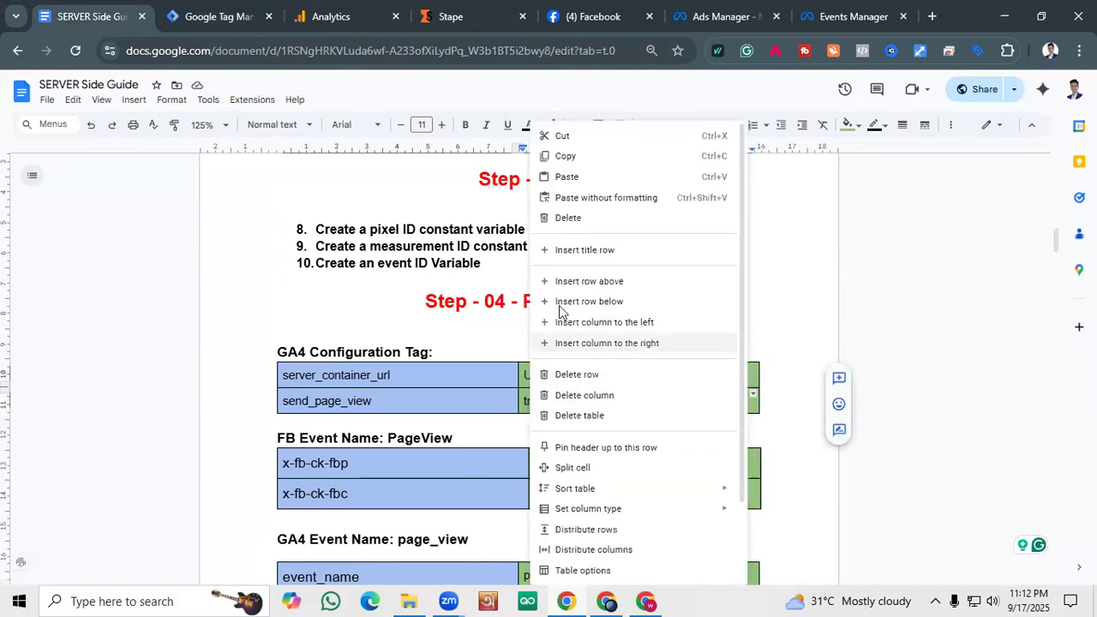
click(563, 156)
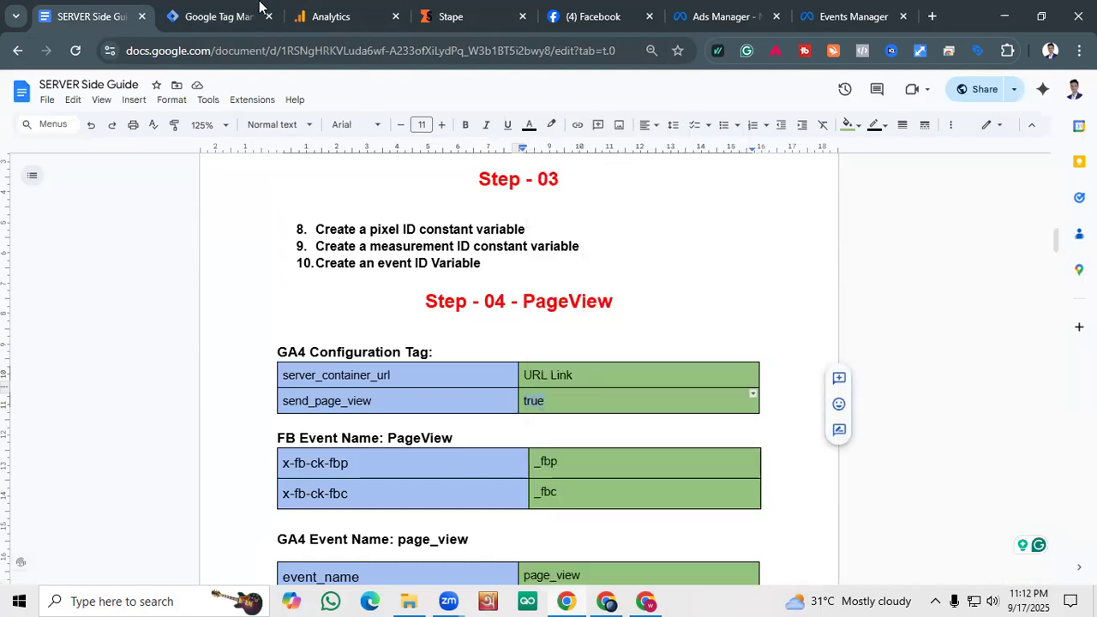
key(ctrl+Tab)
click(683, 303)
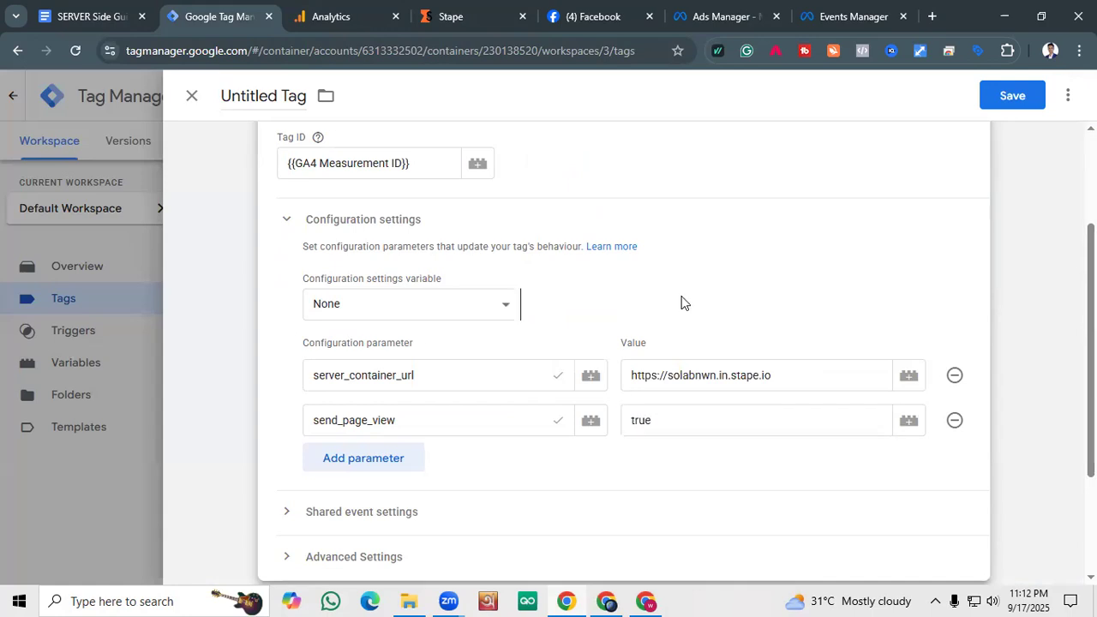
scroll(363, 392, down, 2)
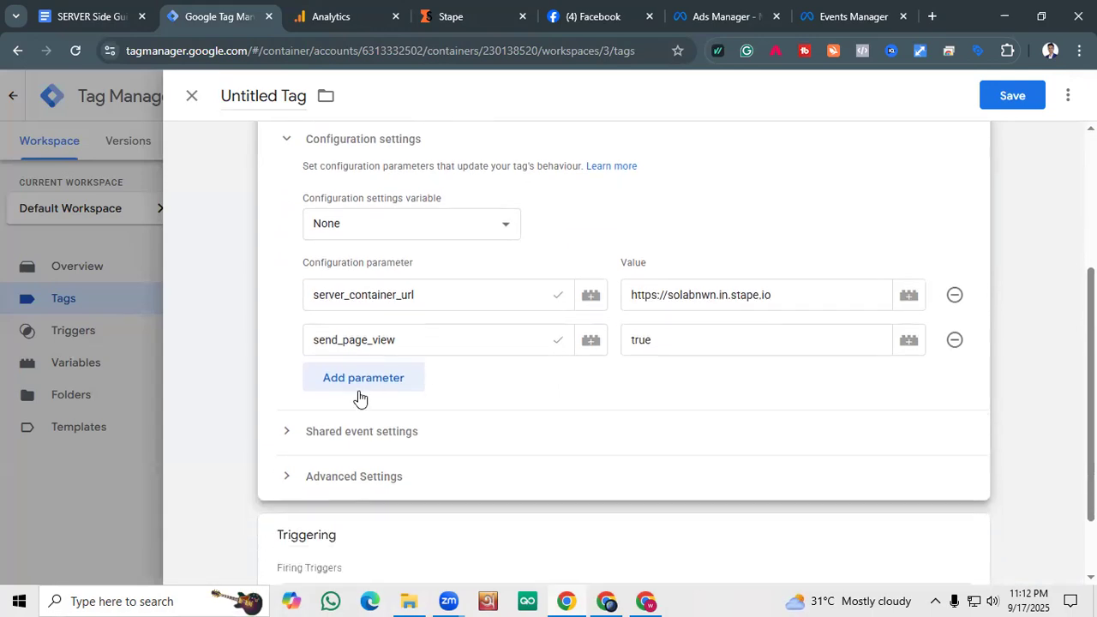
Expand the tag's Advanced Settings and review its firing priority, firing options, tag sequencing and consent settings.
scroll(345, 454, up, 1)
scroll(348, 454, up, 1)
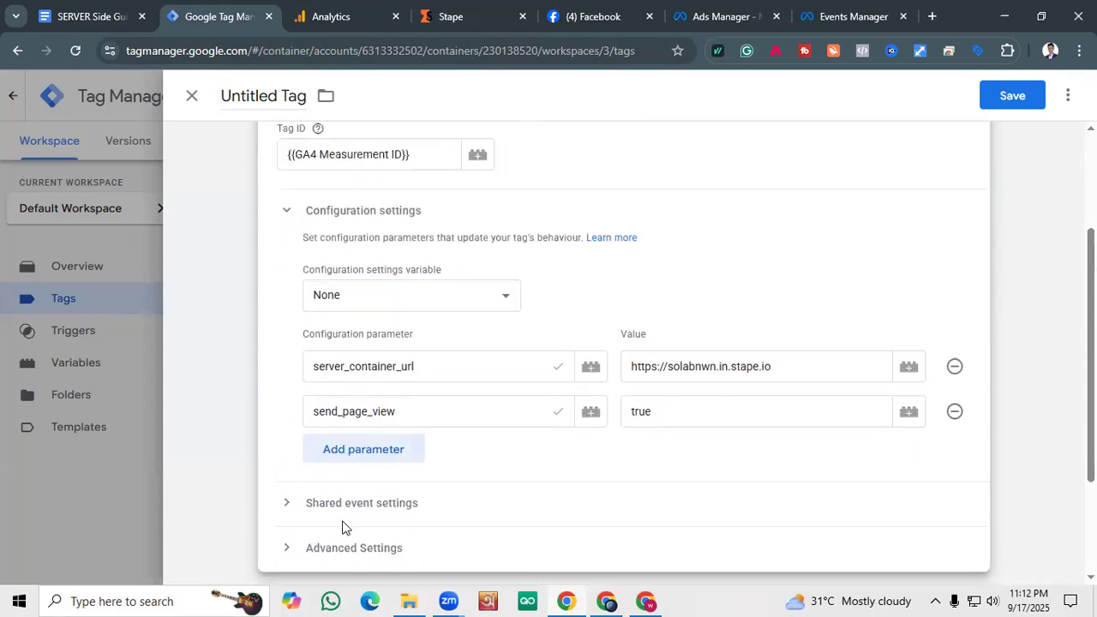
click(337, 553)
scroll(583, 335, down, 2)
scroll(446, 371, down, 2)
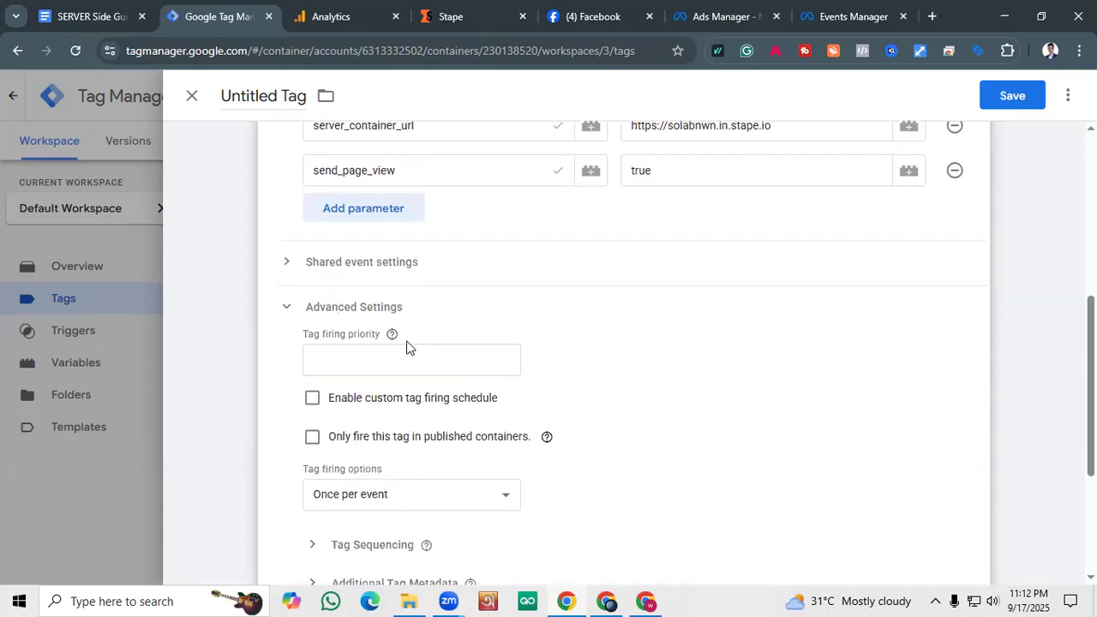
scroll(431, 421, down, 1)
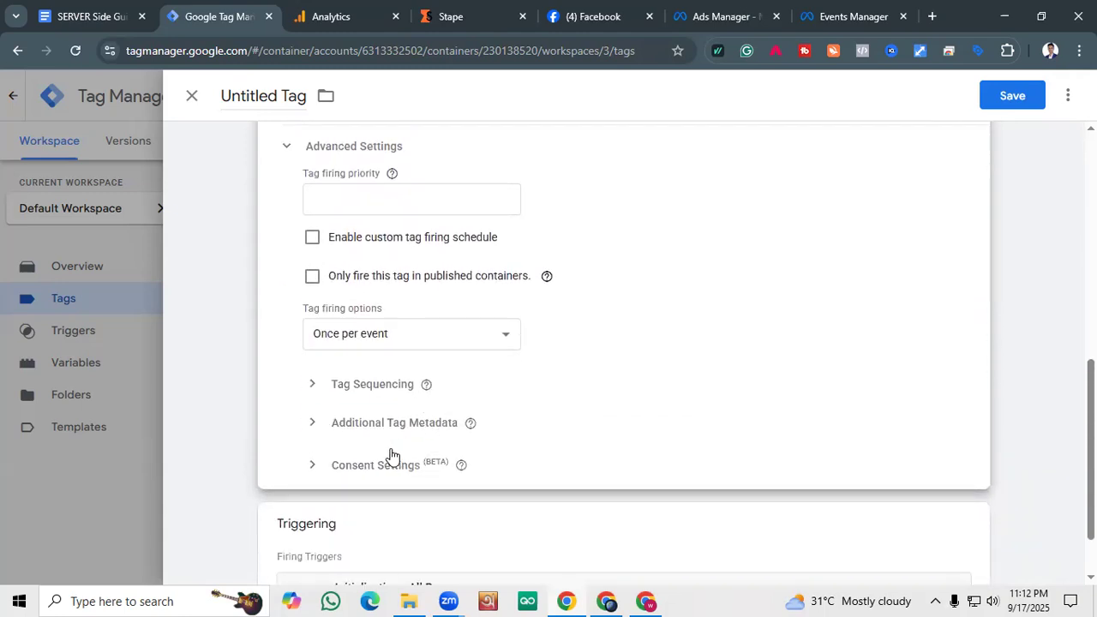
scroll(392, 450, up, 6)
Name the tag "GA4 Configu Tag", checking the guide document for the naming, and save it.
click(1022, 99)
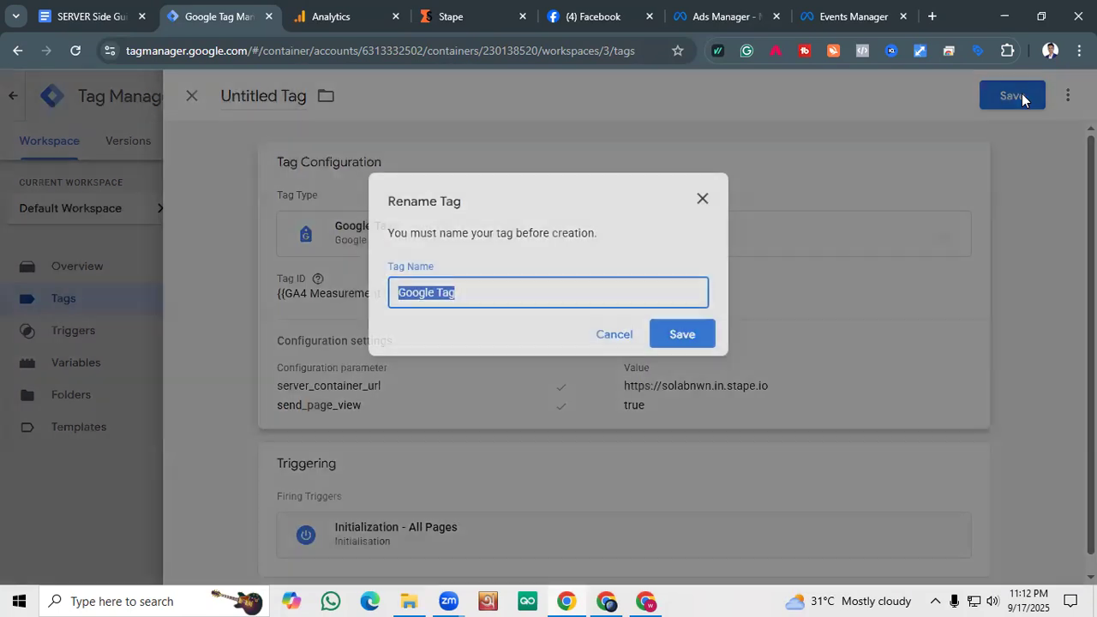
click(701, 199)
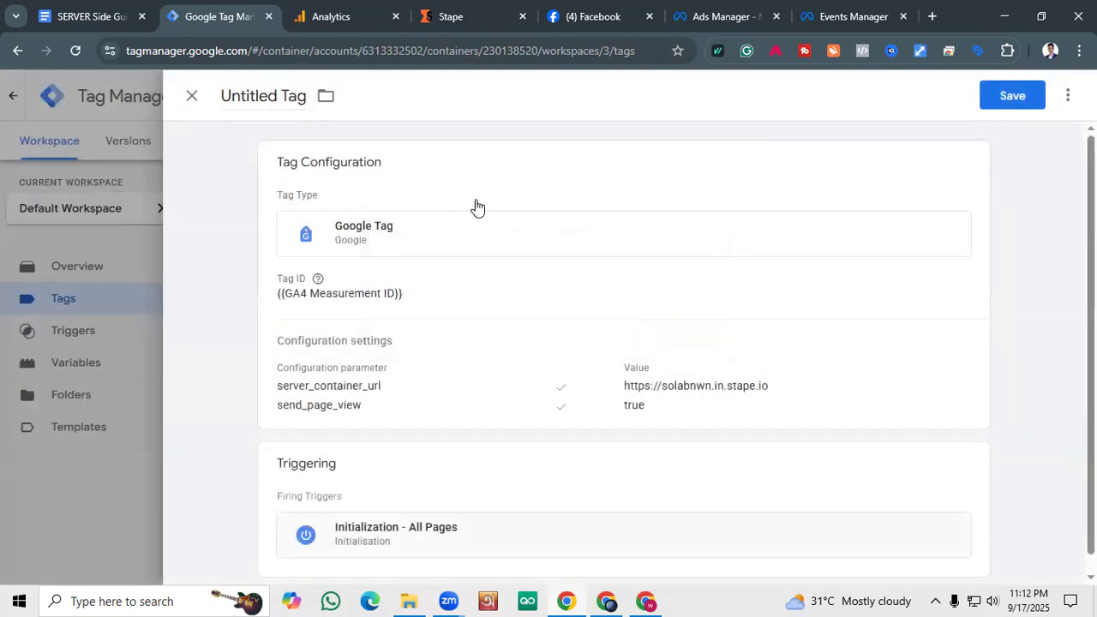
double_click(268, 96)
key(ctrl+a)
key(BackSpace)
text(GA)
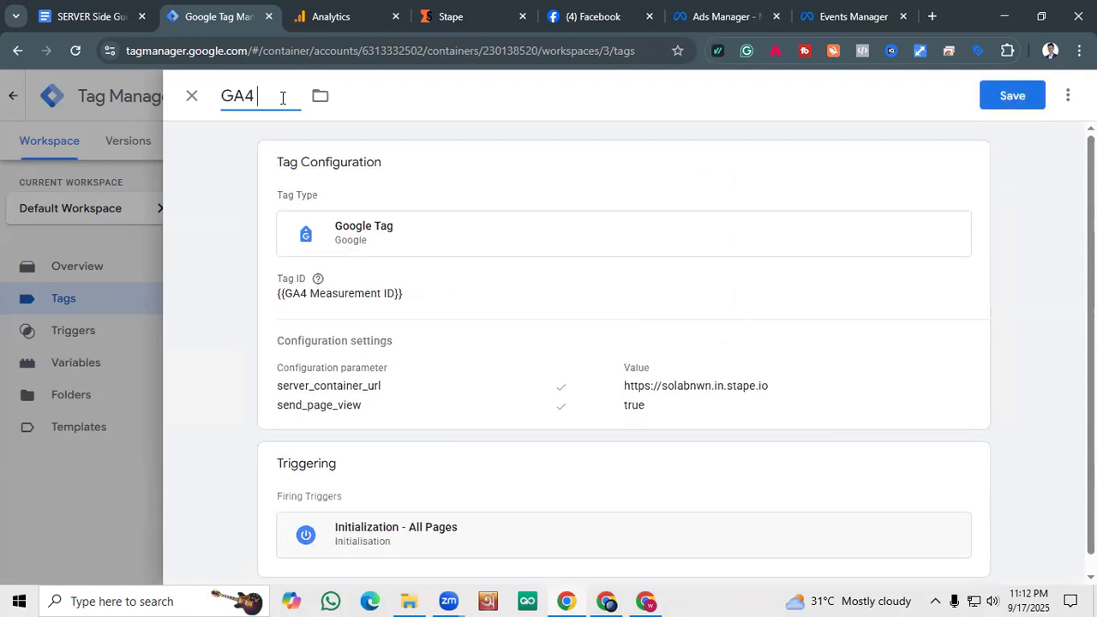
text(4 Confi)
click(87, 12)
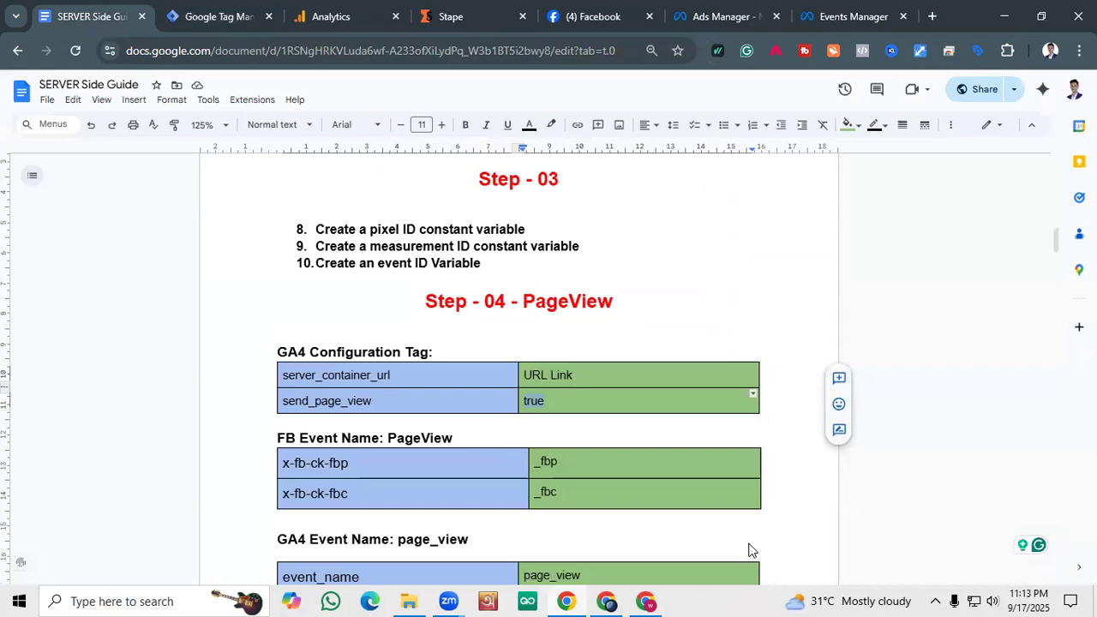
click(219, 16)
text(gu Tag)
click(998, 106)
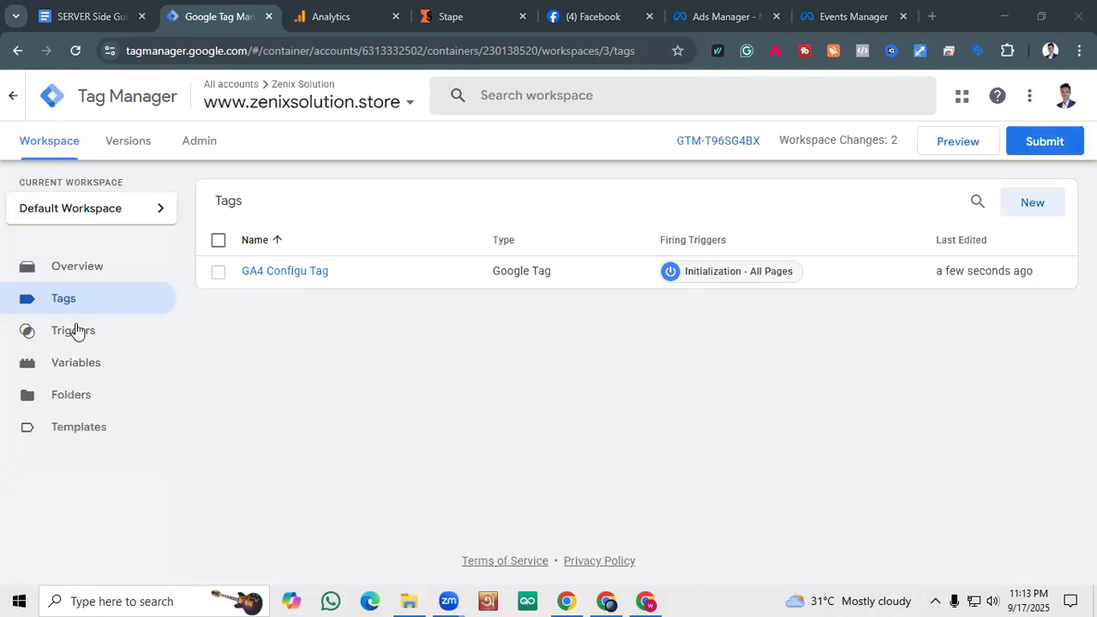
Read the FB Event Name: PageView section in the guide document, then return to the tag list in Tag Manager.
click(69, 8)
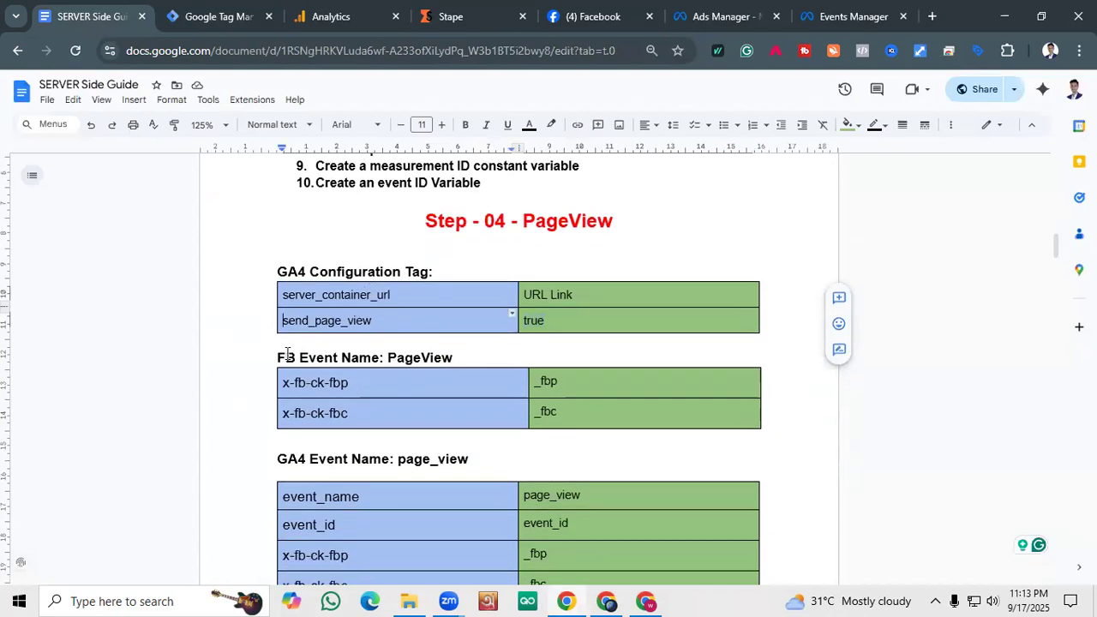
click(455, 358)
shift+click(289, 354)
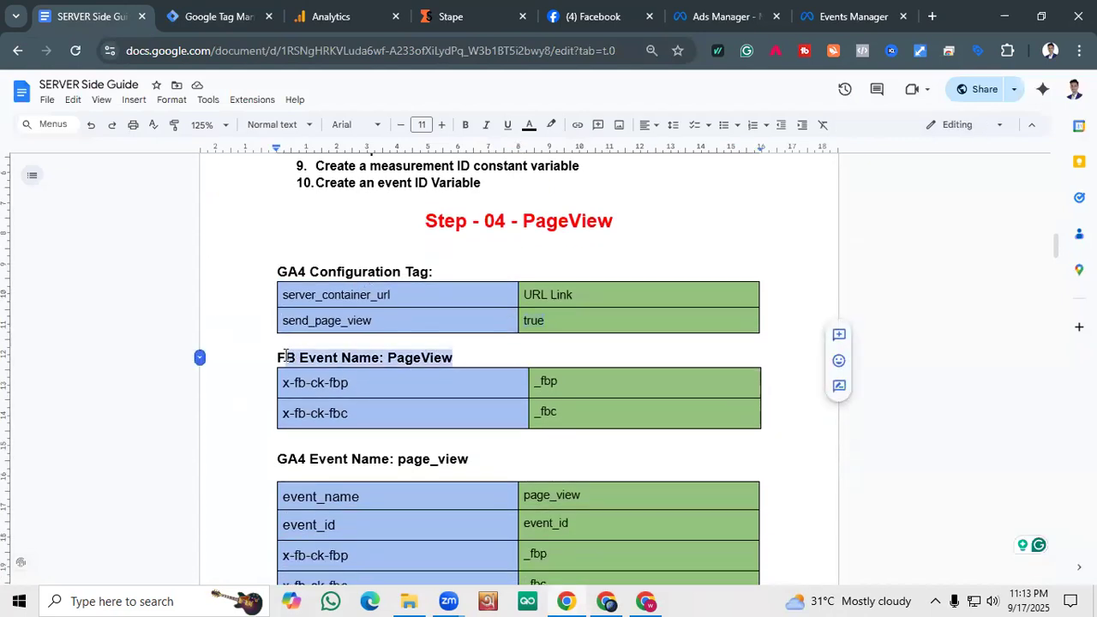
click(403, 397)
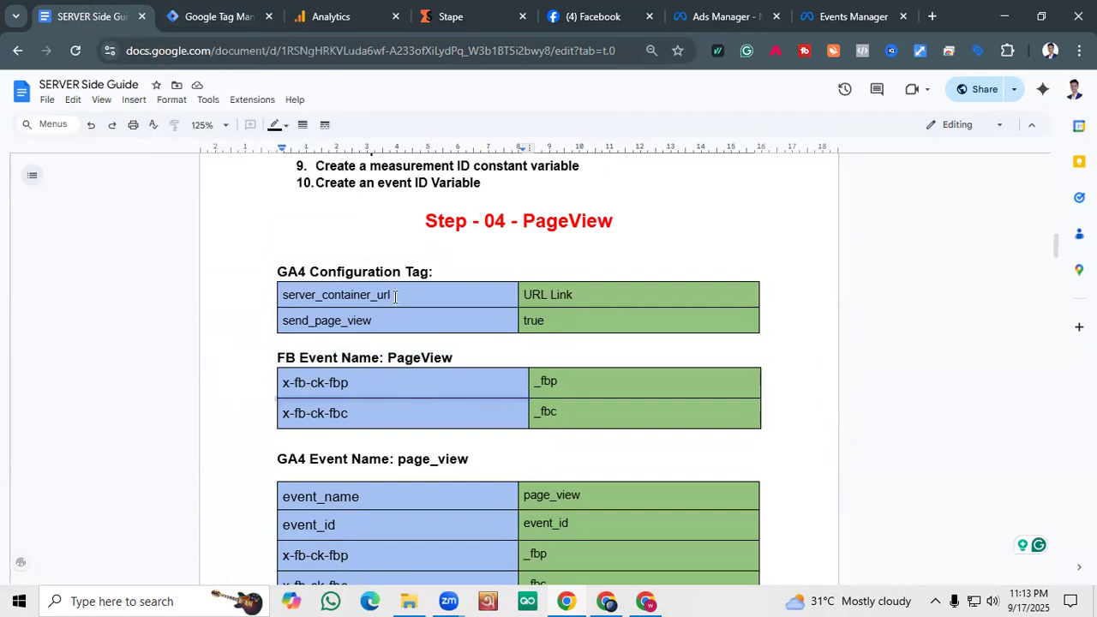
click(221, 12)
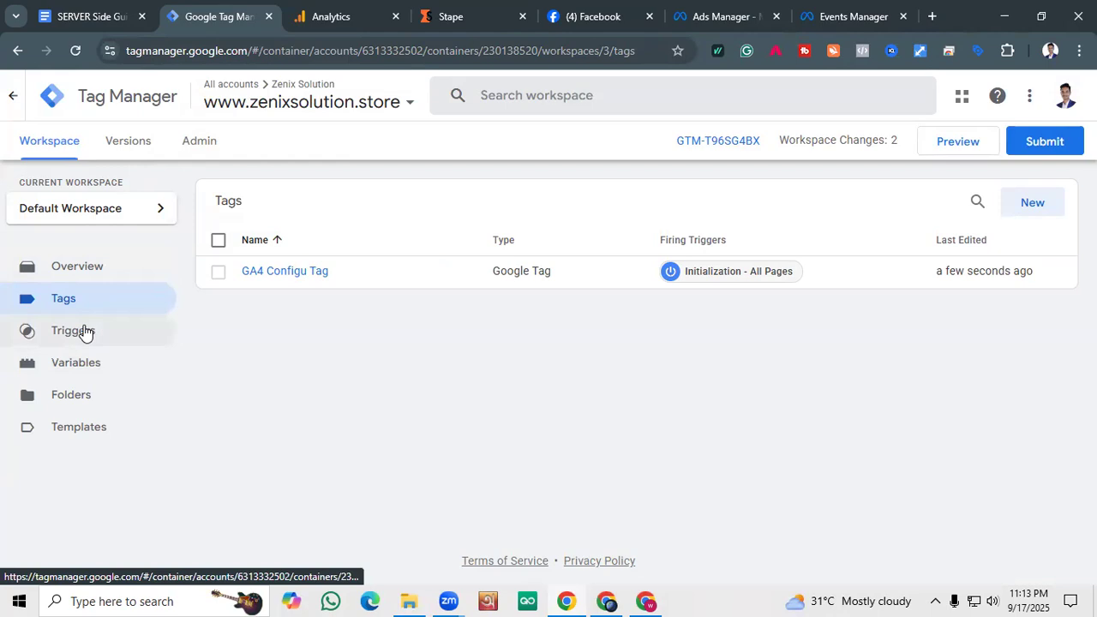
click(90, 16)
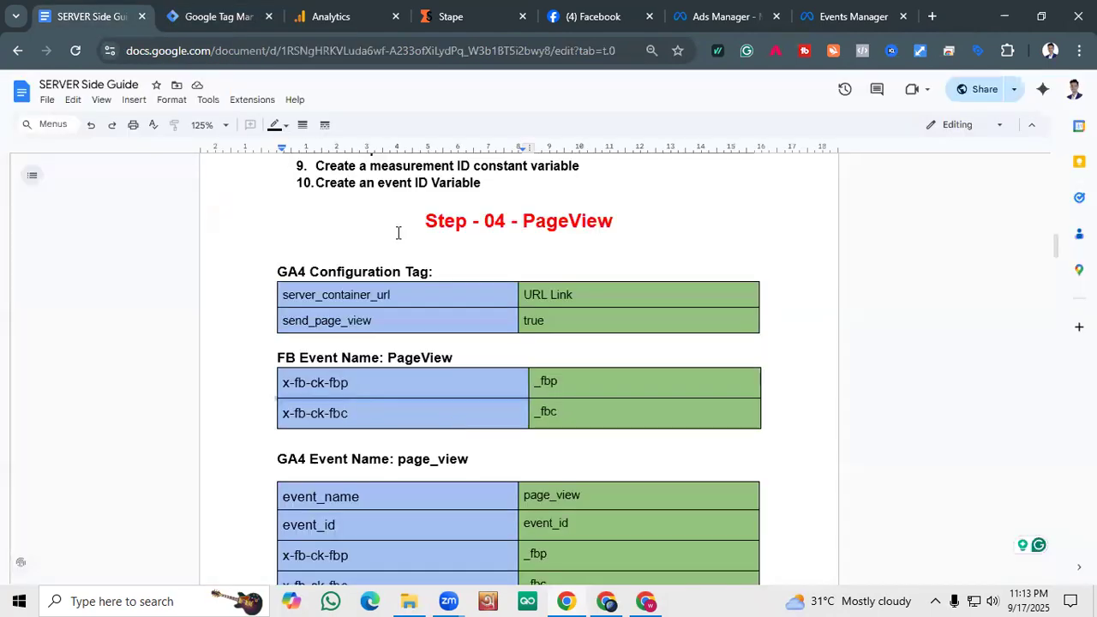
key(ctrl+Tab)
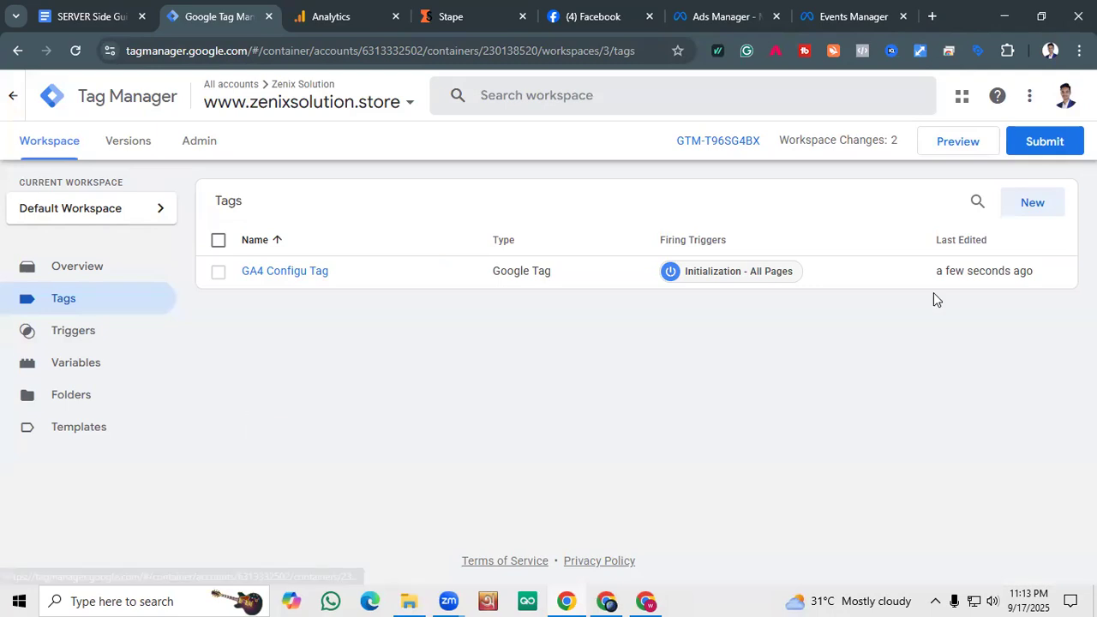
Start a new tag and open the choice of tag types, checking the guide's FB PageView section.
click(1034, 204)
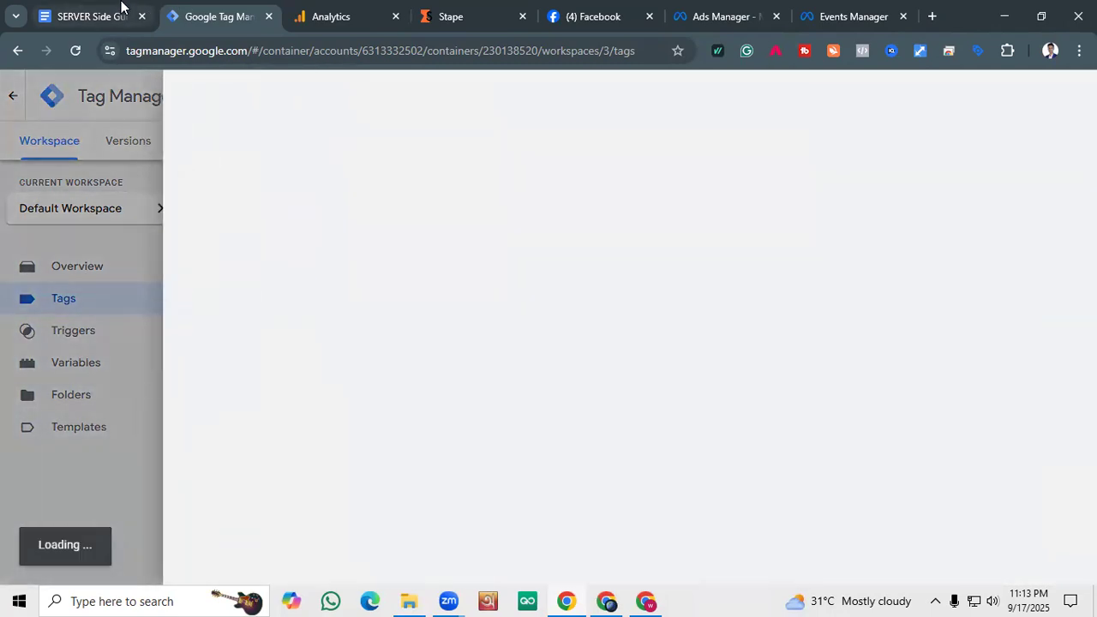
click(118, 10)
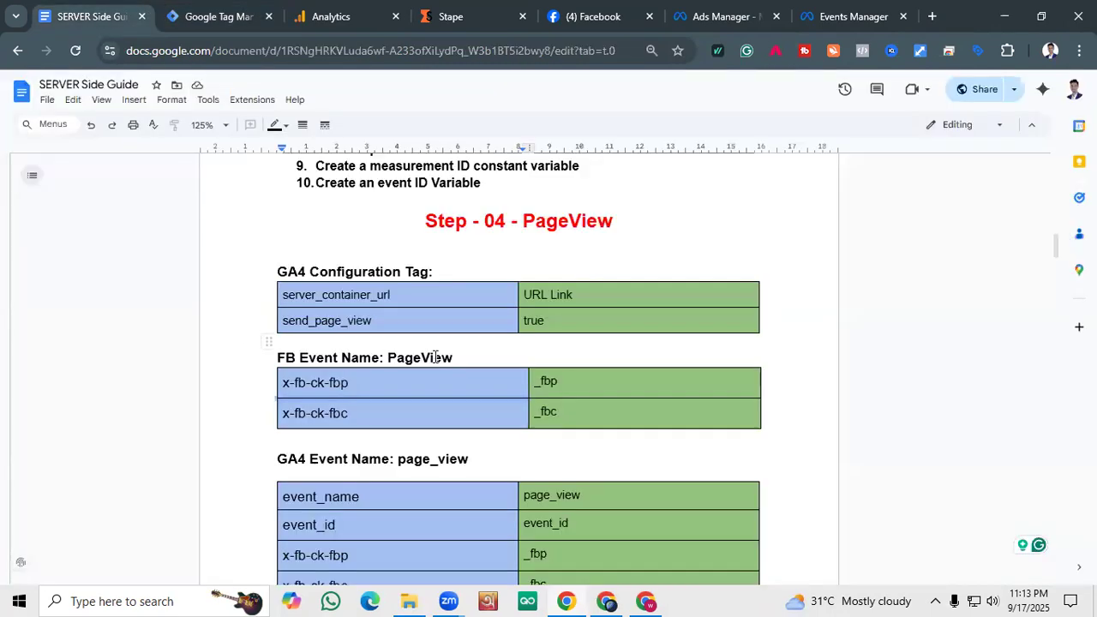
click(214, 16)
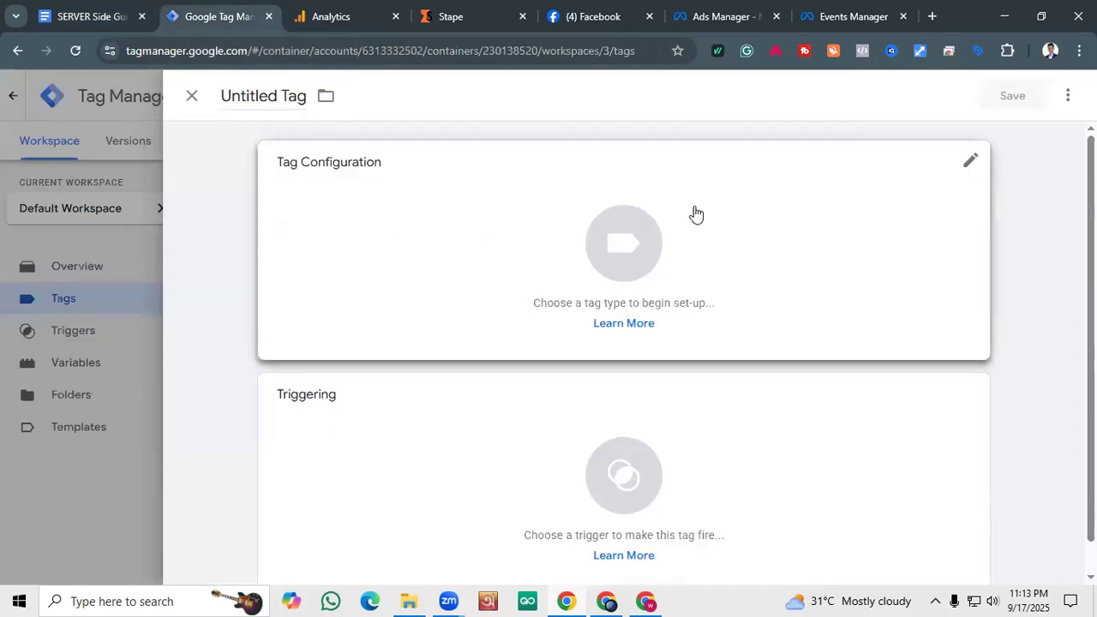
click(667, 233)
Look through the built-in tag types for one suited to the Facebook PageView event described in the guide.
scroll(695, 346, down, 4)
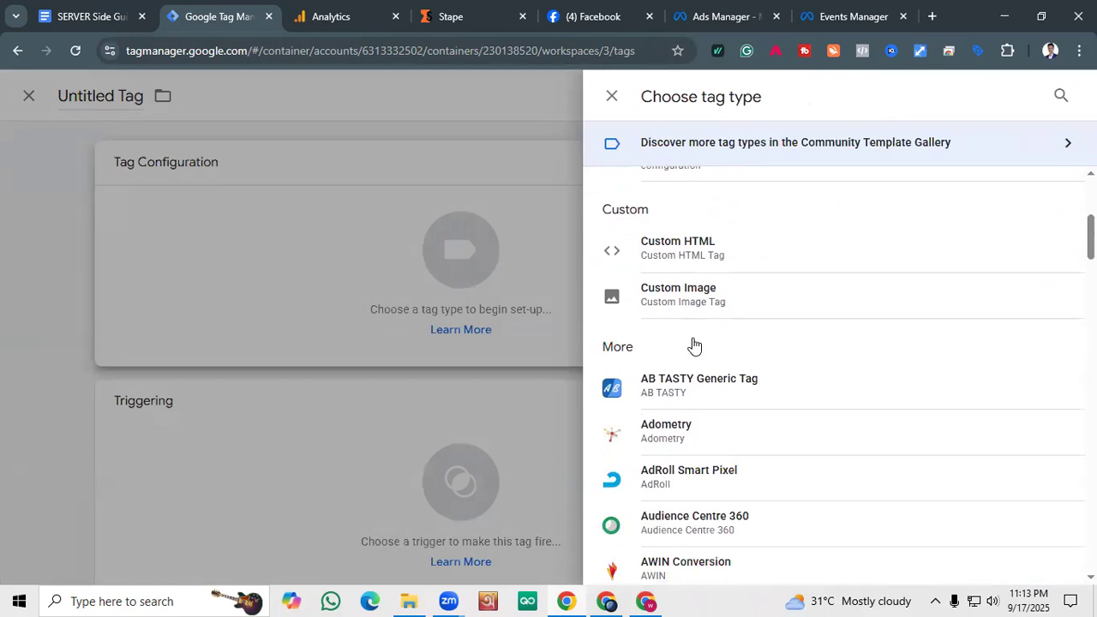
scroll(694, 345, up, 4)
scroll(686, 347, down, 10)
scroll(682, 350, up, 9)
scroll(684, 350, up, 1)
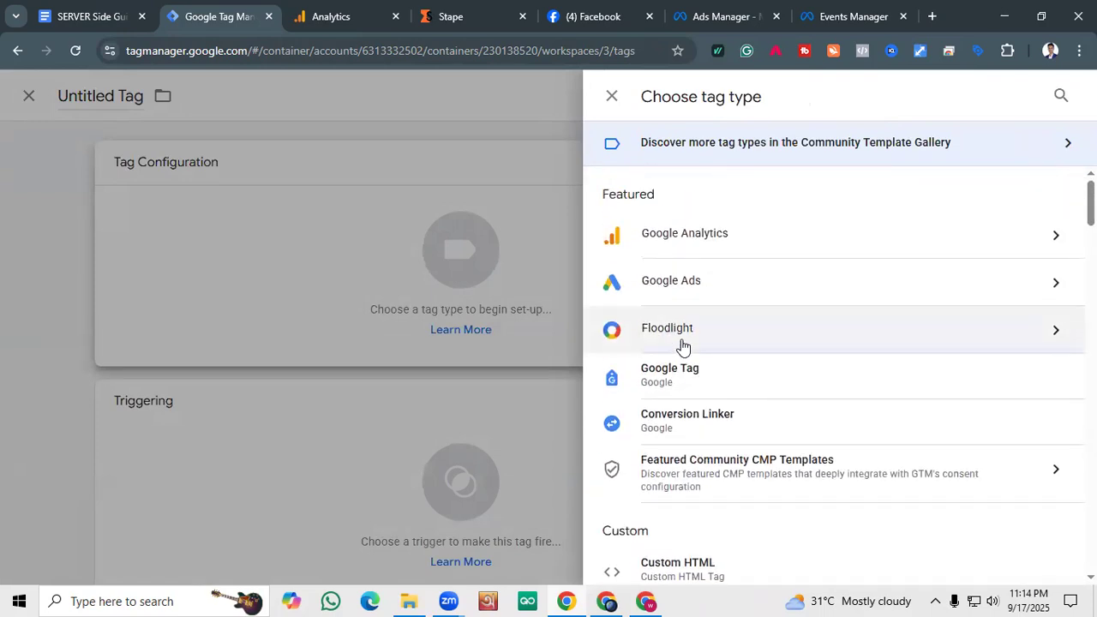
click(89, 16)
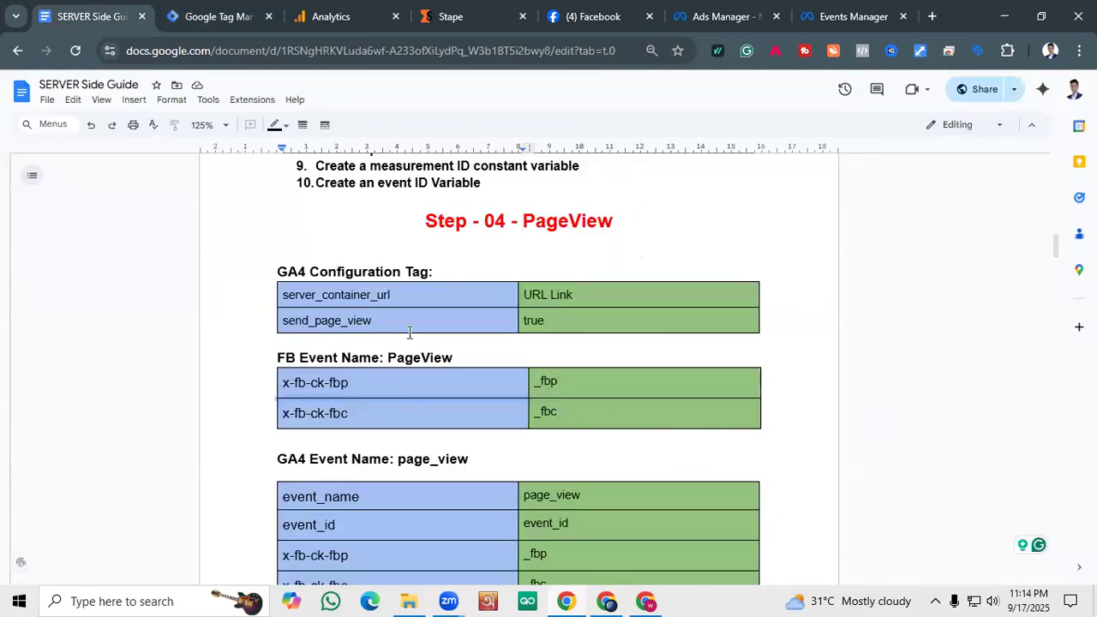
click(226, 7)
scroll(735, 276, down, 10)
scroll(734, 280, up, 10)
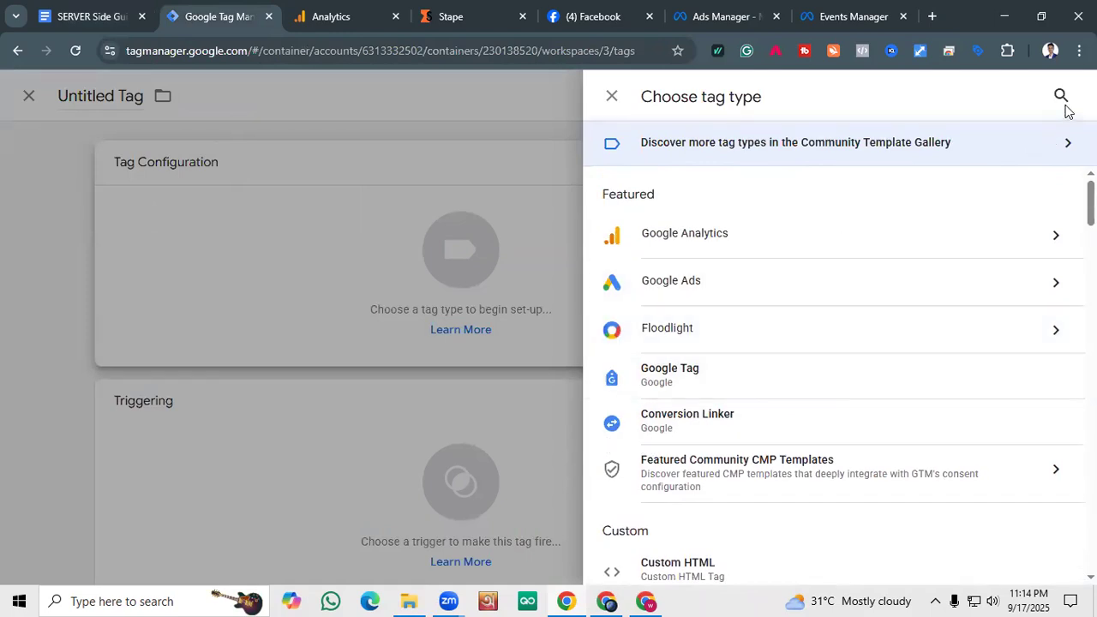
scroll(749, 362, down, 3)
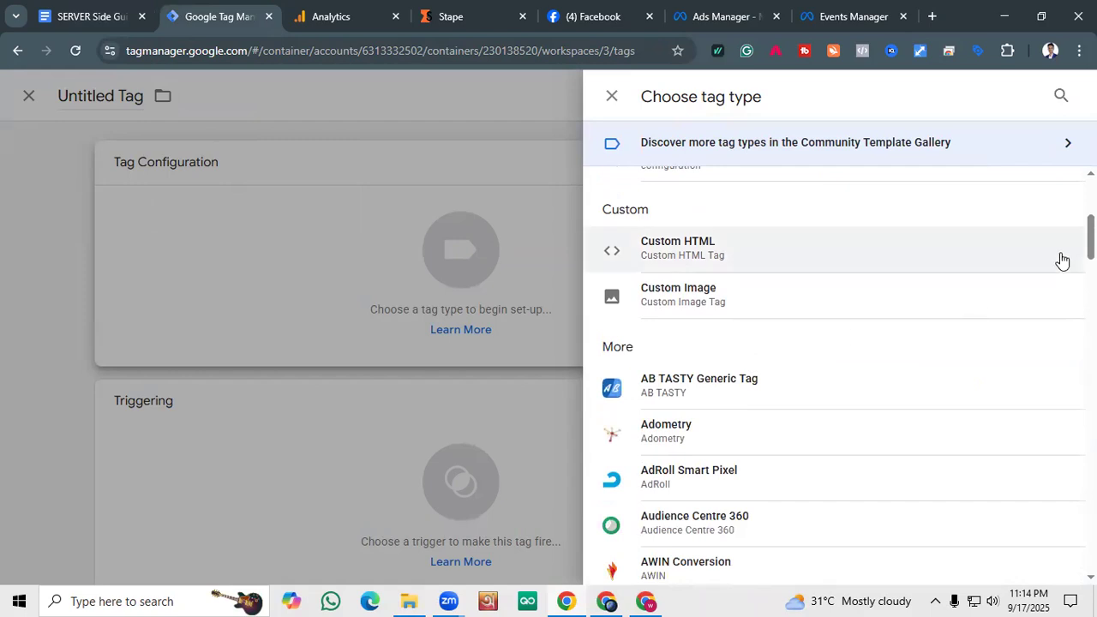
drag(1090, 245, 1090, 202)
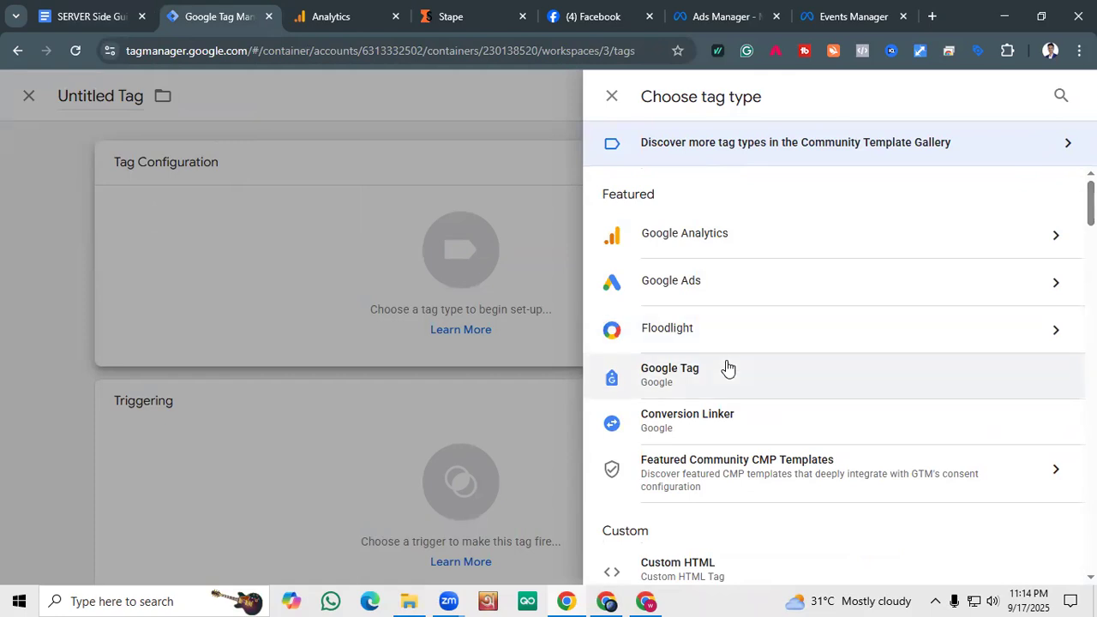
scroll(726, 369, down, 1)
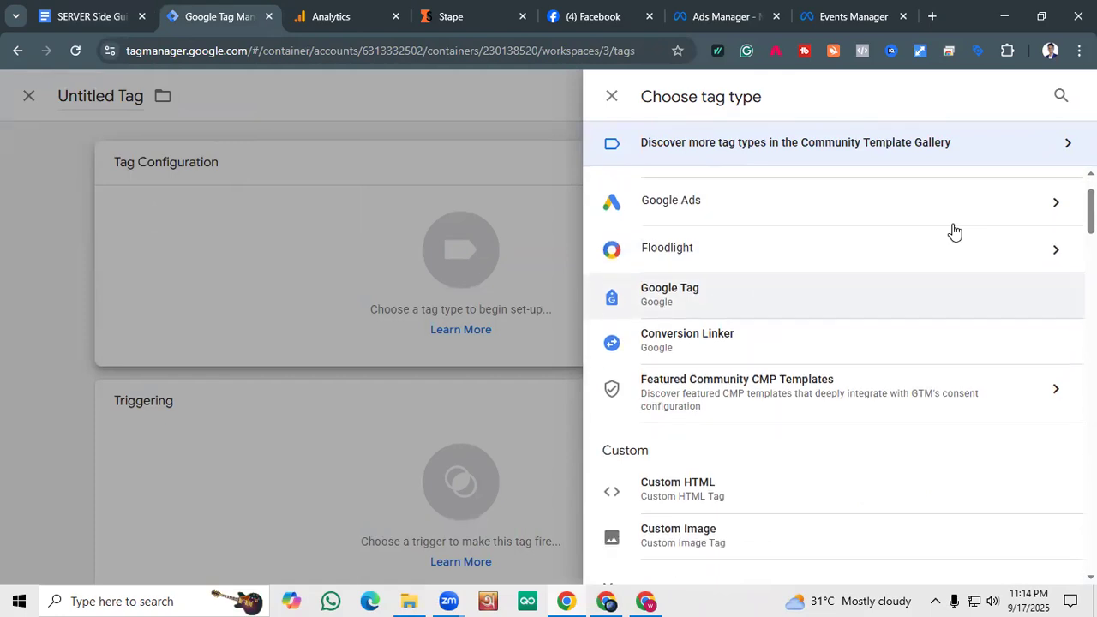
Search the Community Template Gallery for "face" and add the Facebook Pixel template by facebookarchive to the workspace.
click(1065, 145)
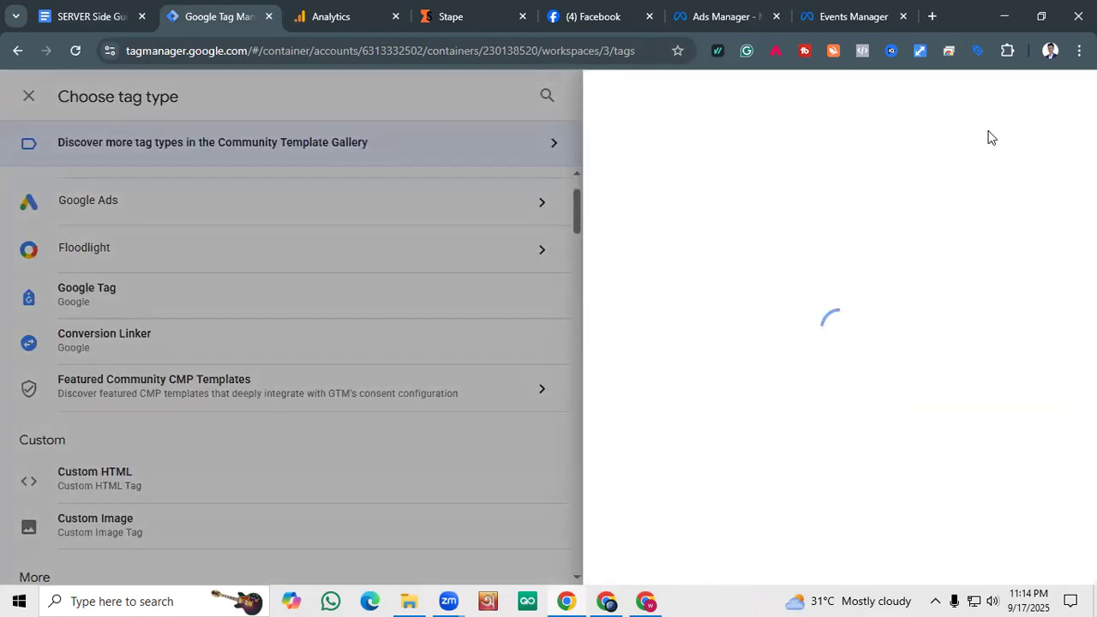
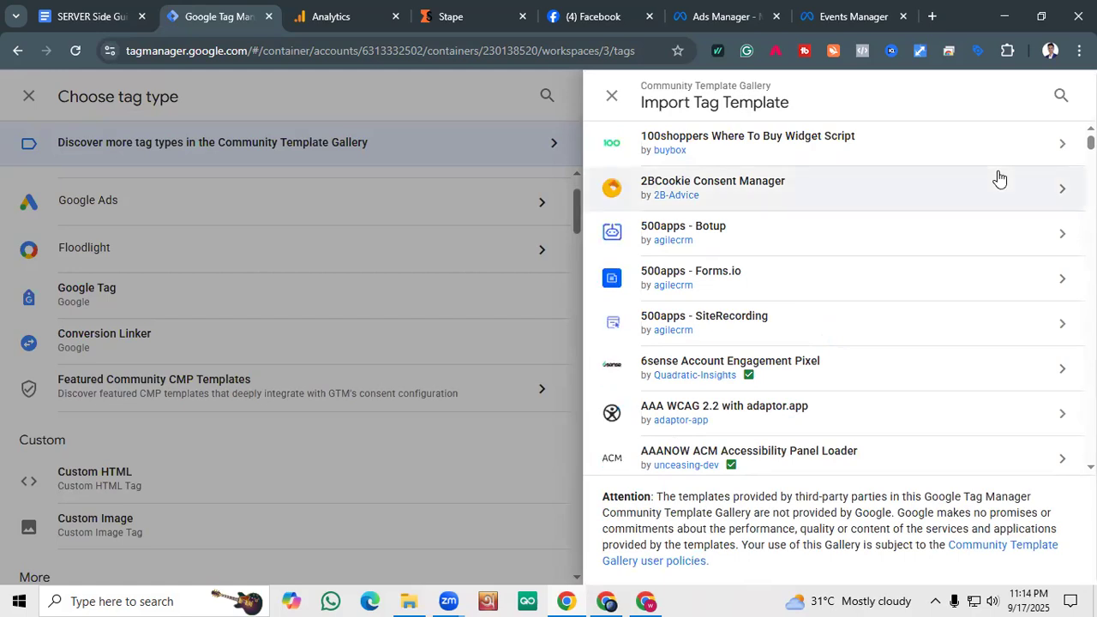
click(1061, 96)
text(f)
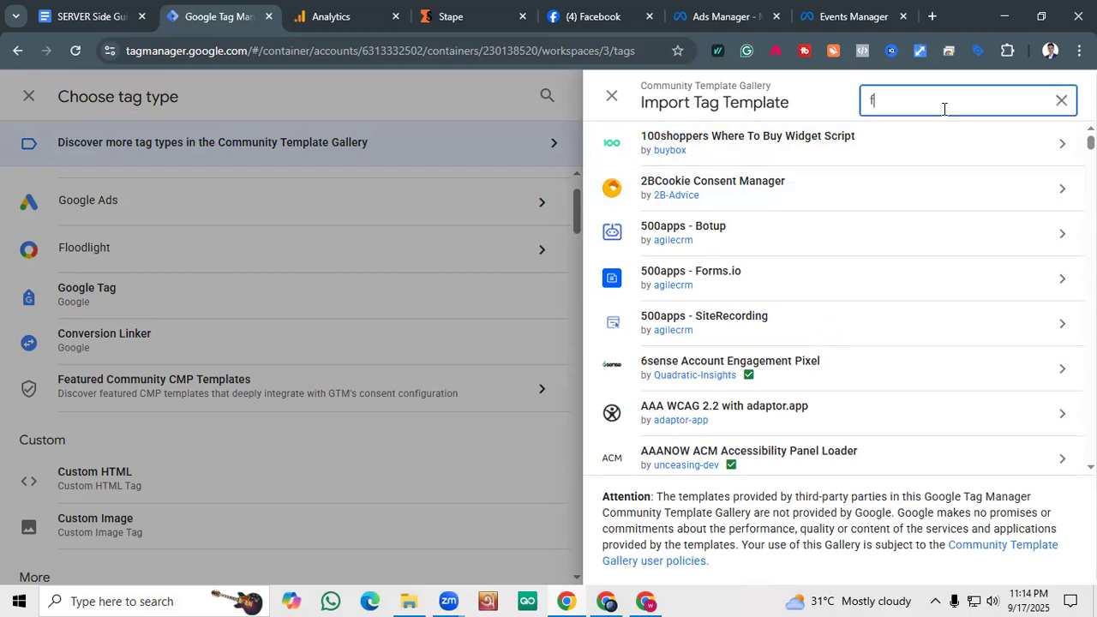
text(ace)
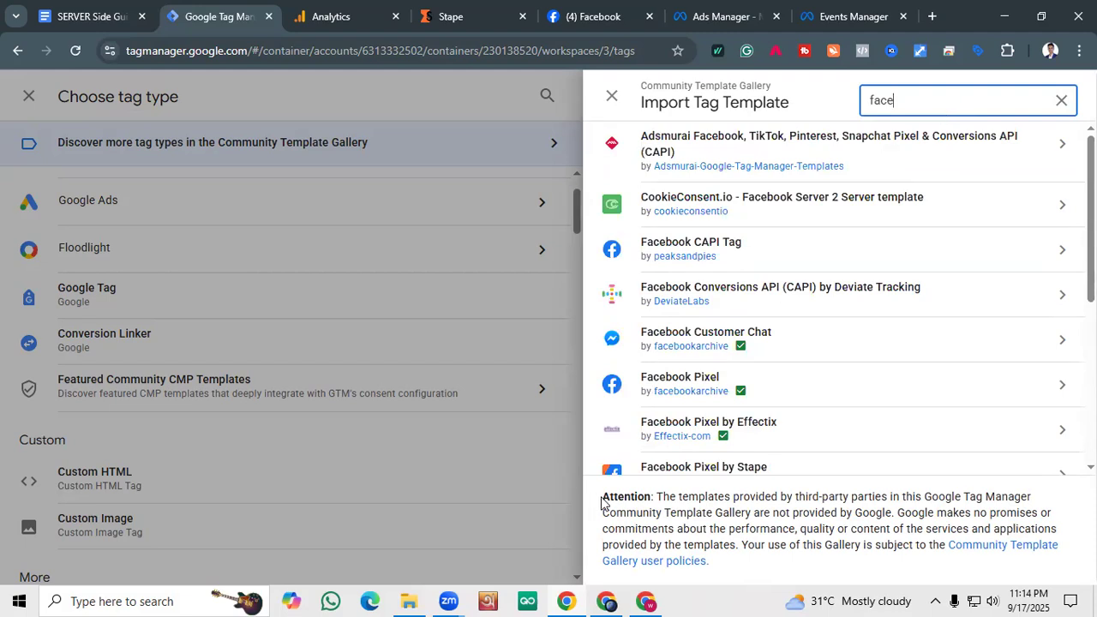
click(770, 385)
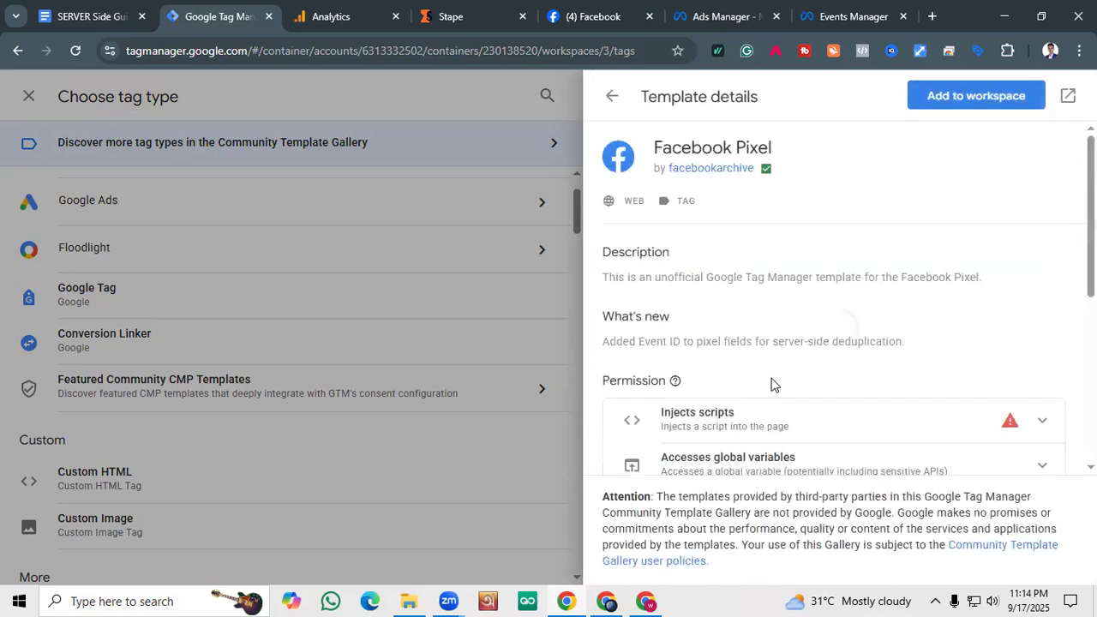
click(929, 101)
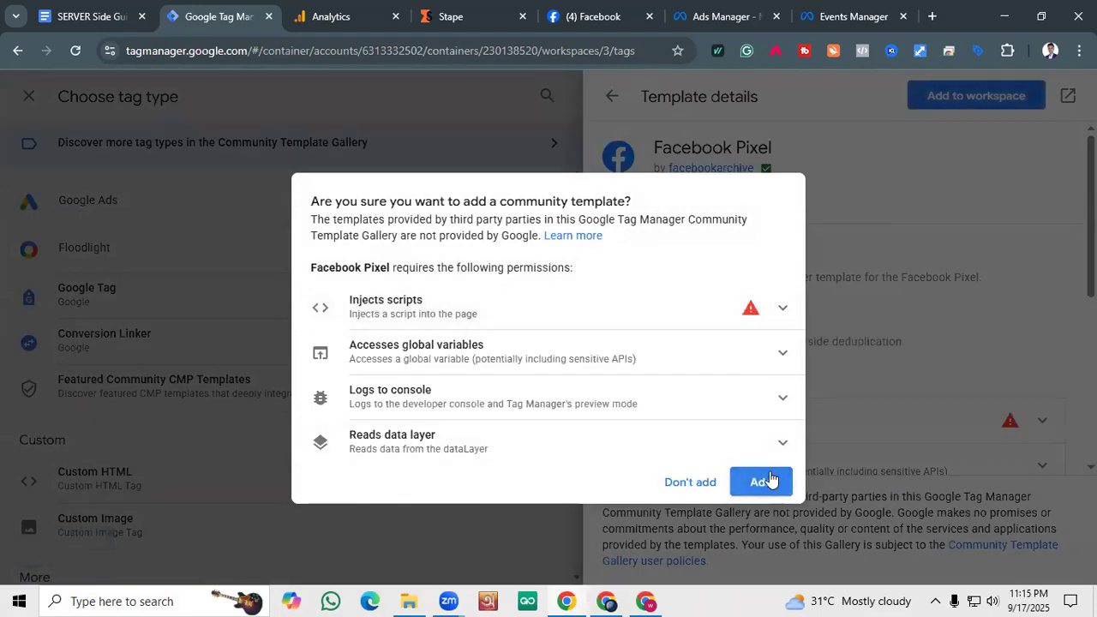
click(761, 482)
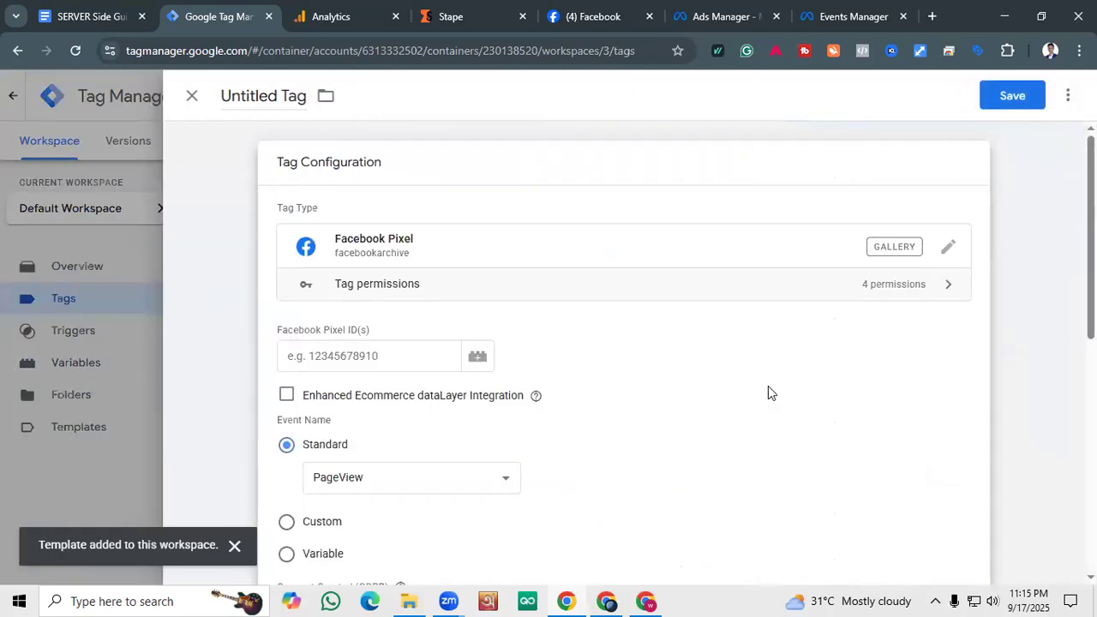
Discard the unsaved Facebook Pixel tag and switch to the Zenix CAPI dataset settings in Meta Events Manager.
scroll(380, 573, down, 1)
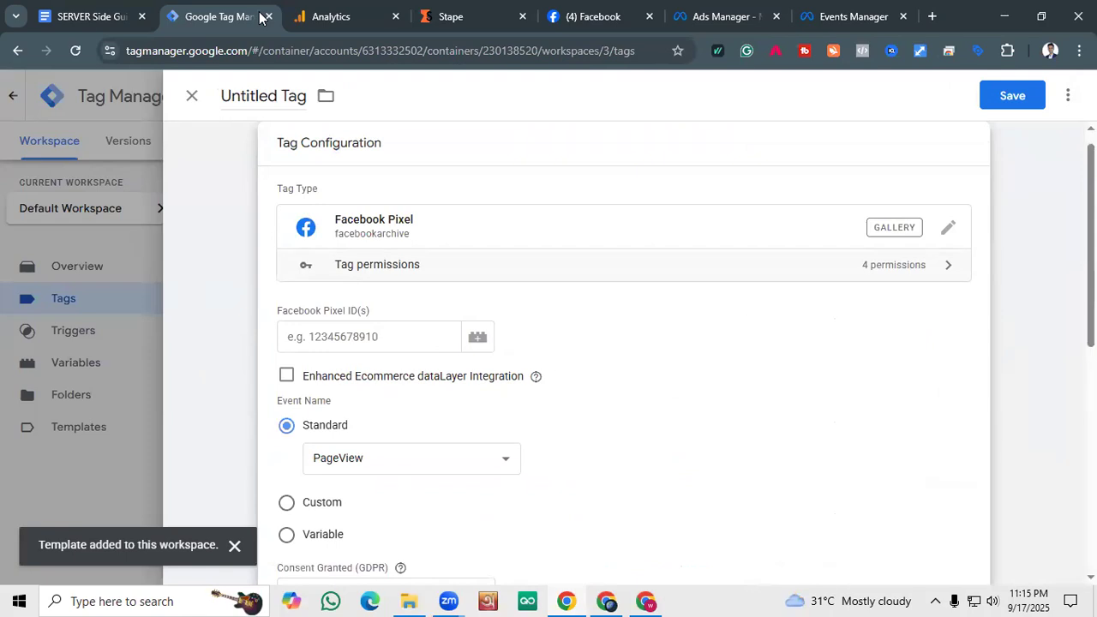
click(188, 101)
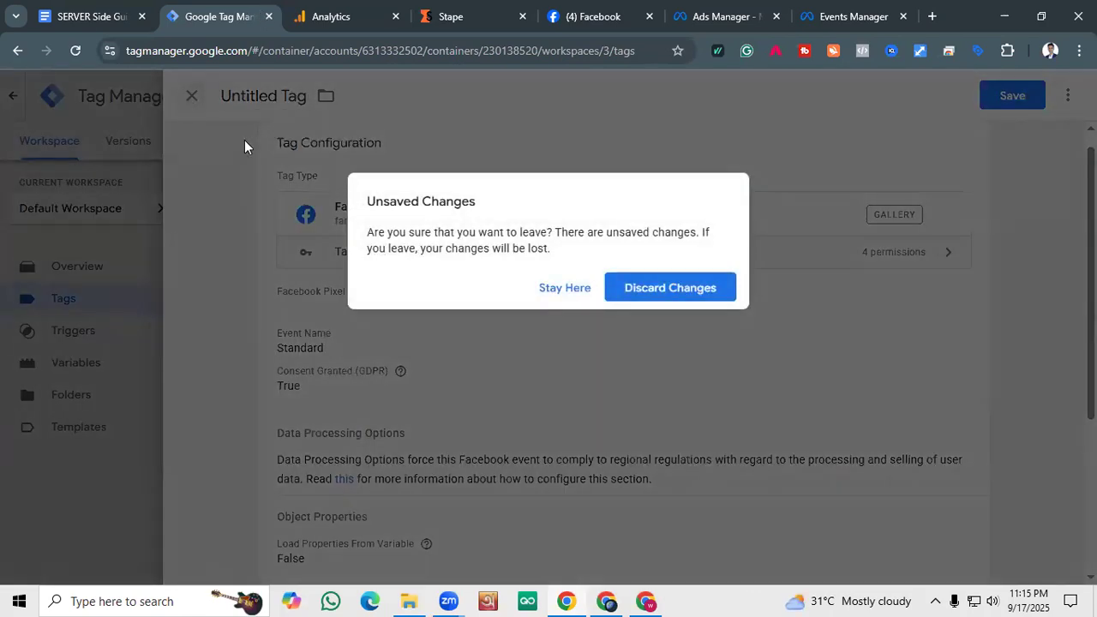
click(634, 291)
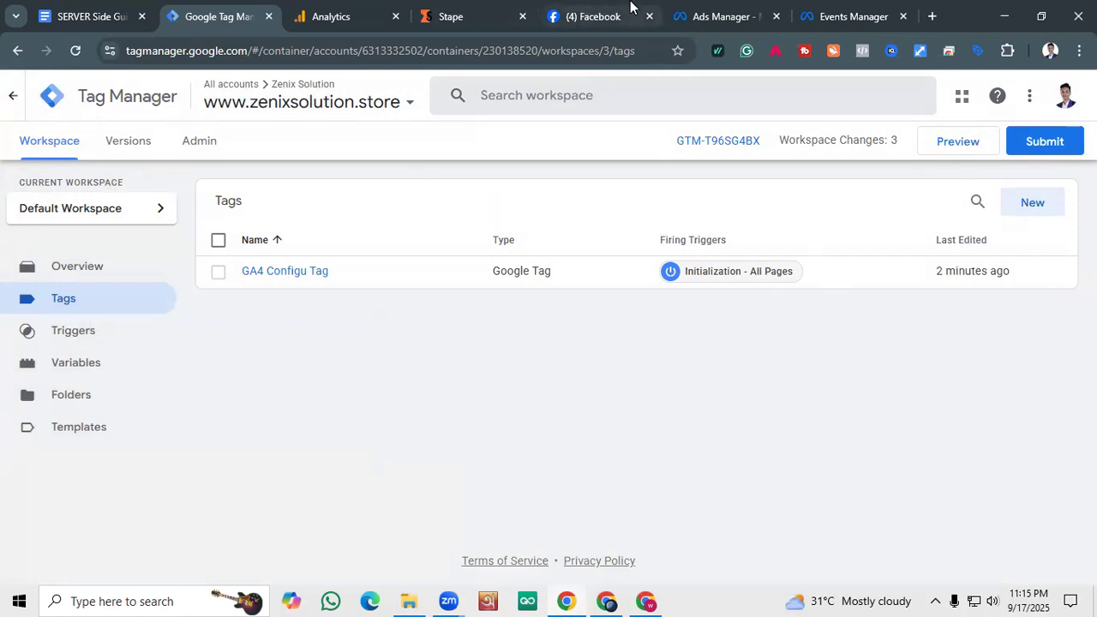
click(847, 7)
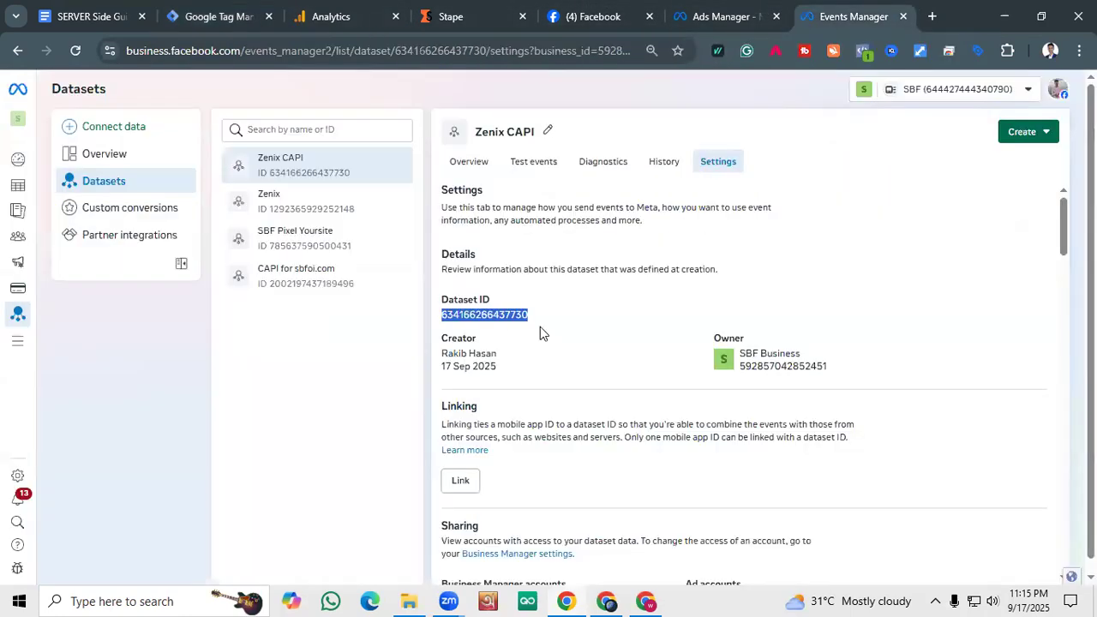
Check the guide's FB PageView section briefly and return to the tag list in Google Tag Manager.
click(90, 16)
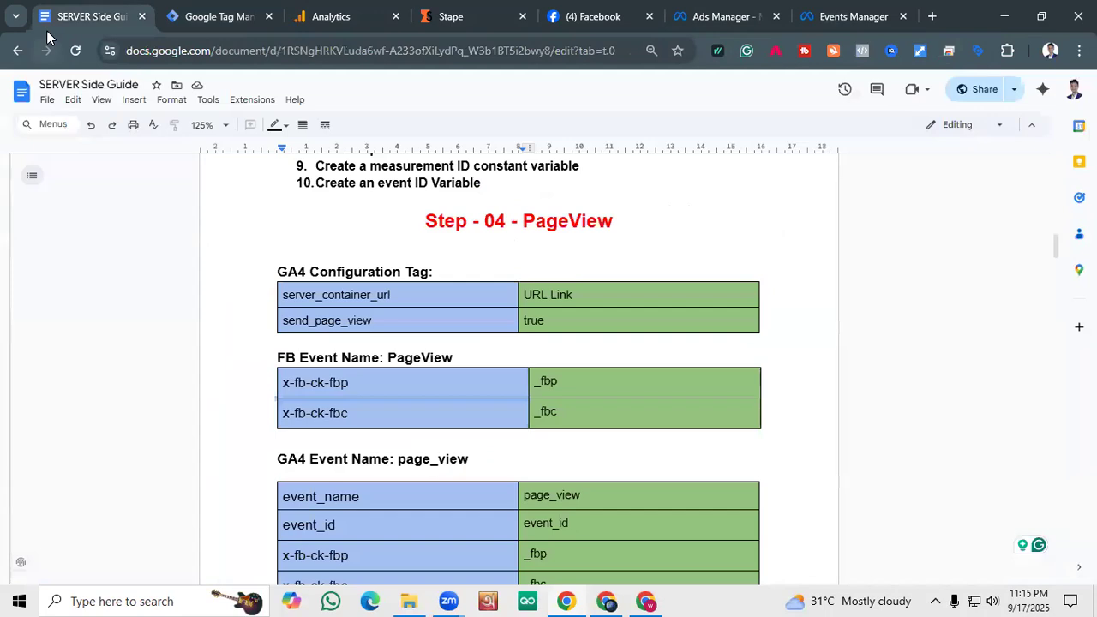
click(214, 16)
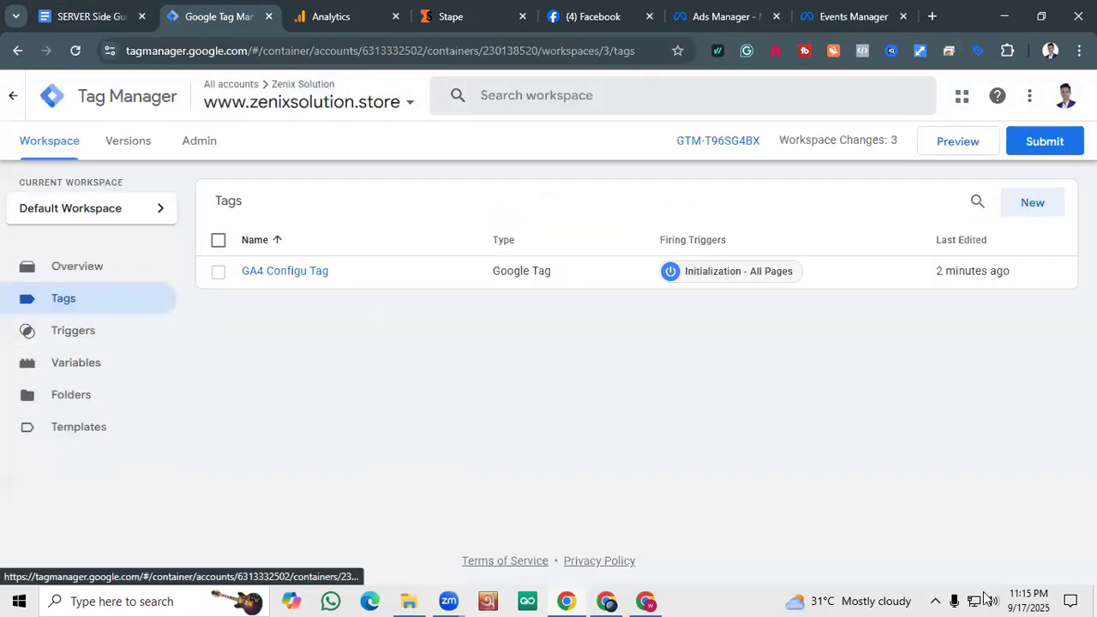
click(1034, 201)
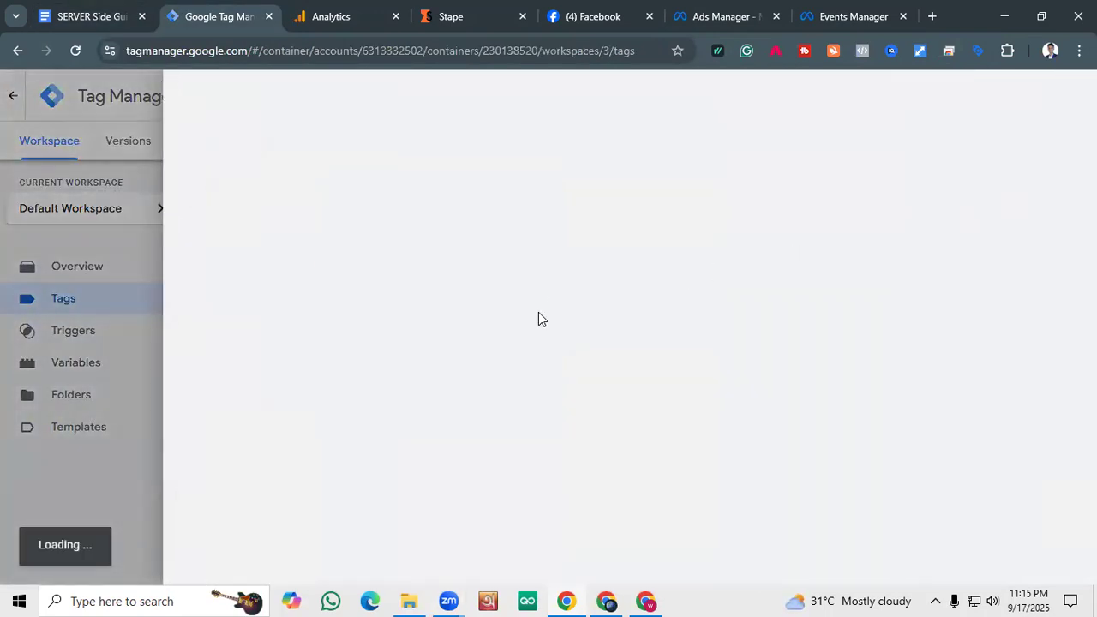
click(597, 273)
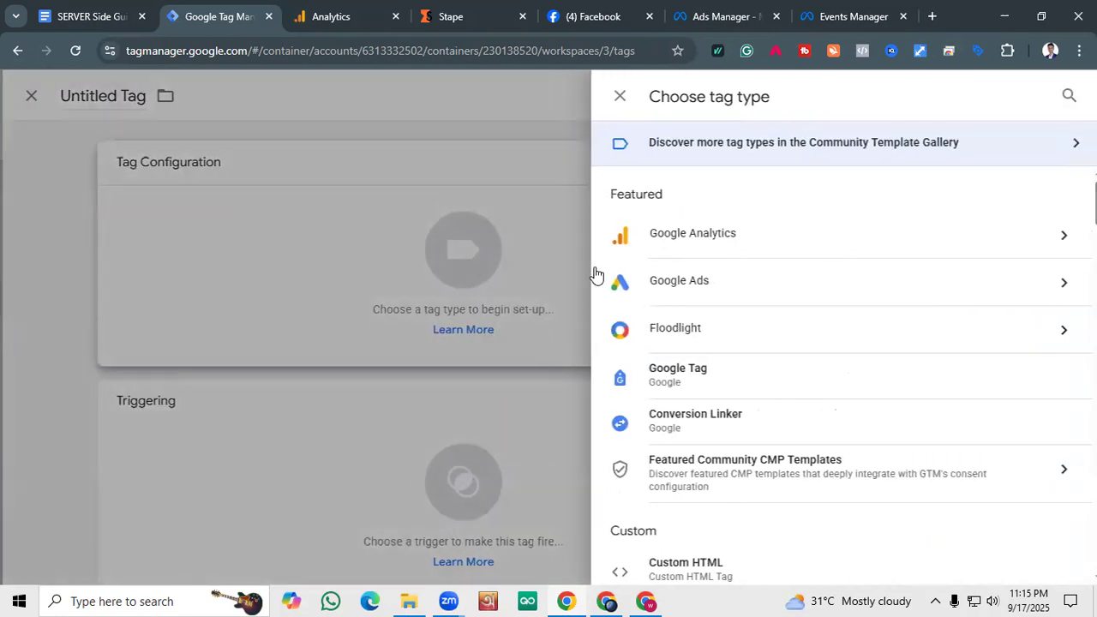
scroll(805, 299, down, 3)
scroll(798, 291, up, 5)
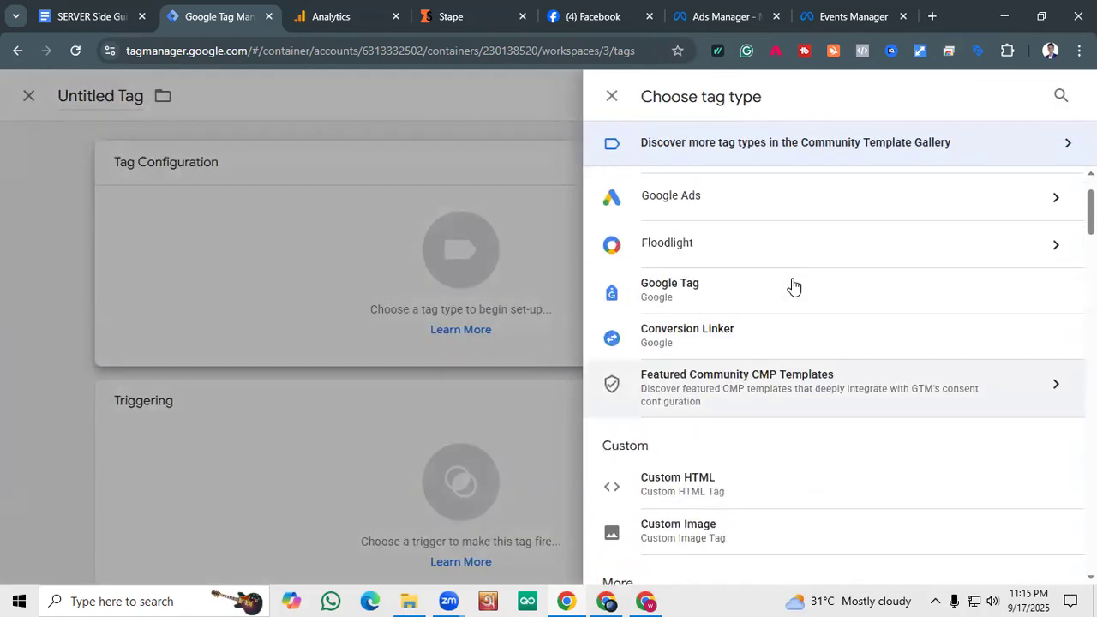
click(414, 213)
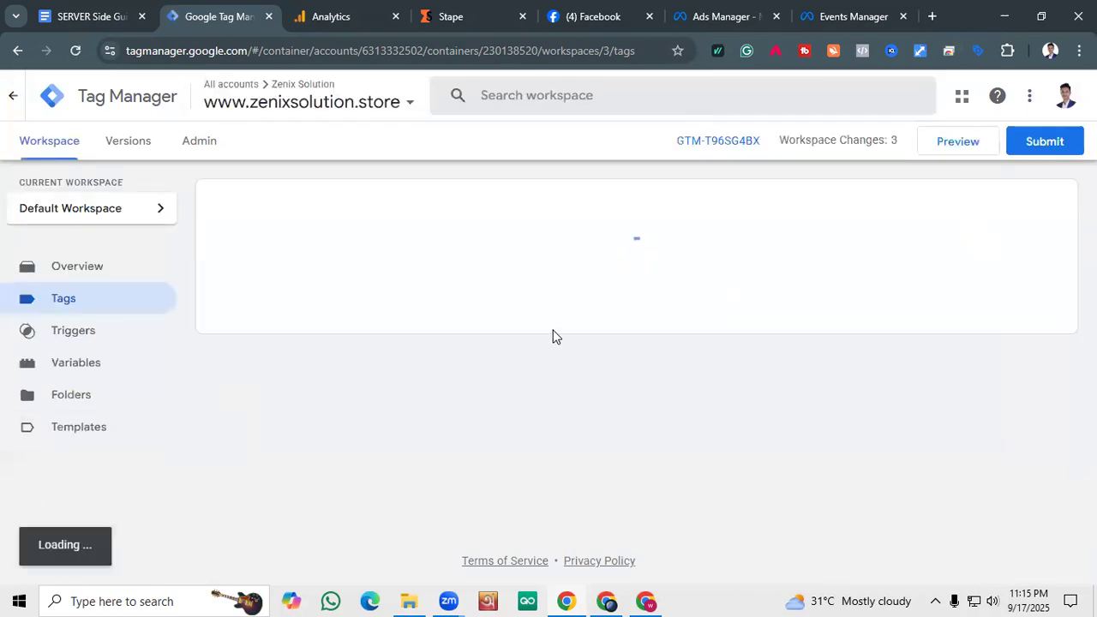
Create a new tag of the Facebook Pixel type by facebookarchive.
click(1049, 210)
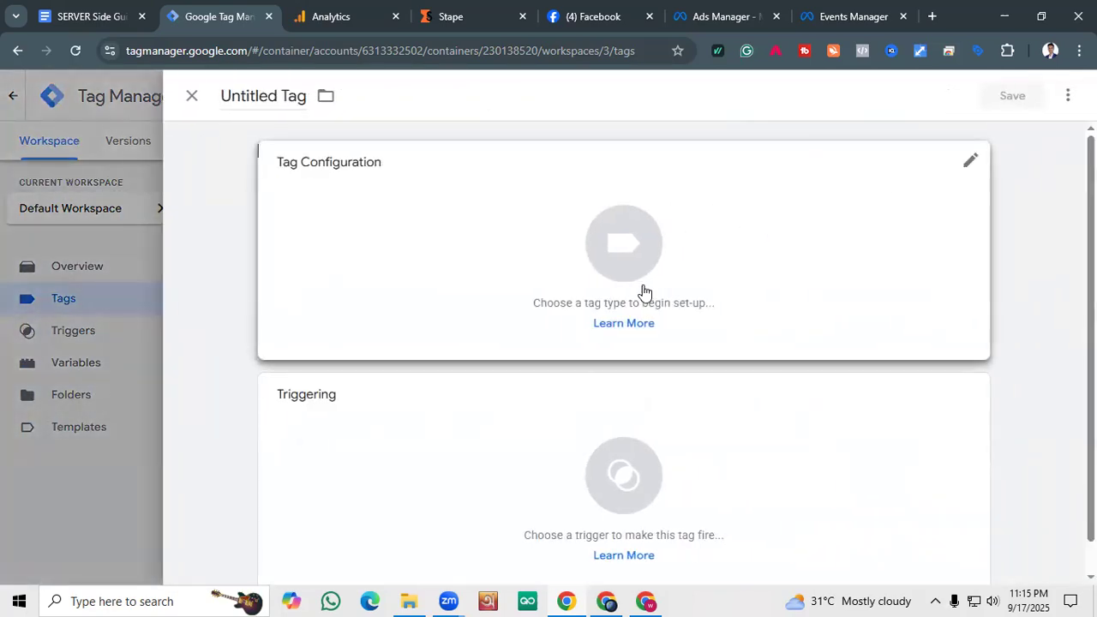
click(644, 292)
scroll(744, 274, down, 20)
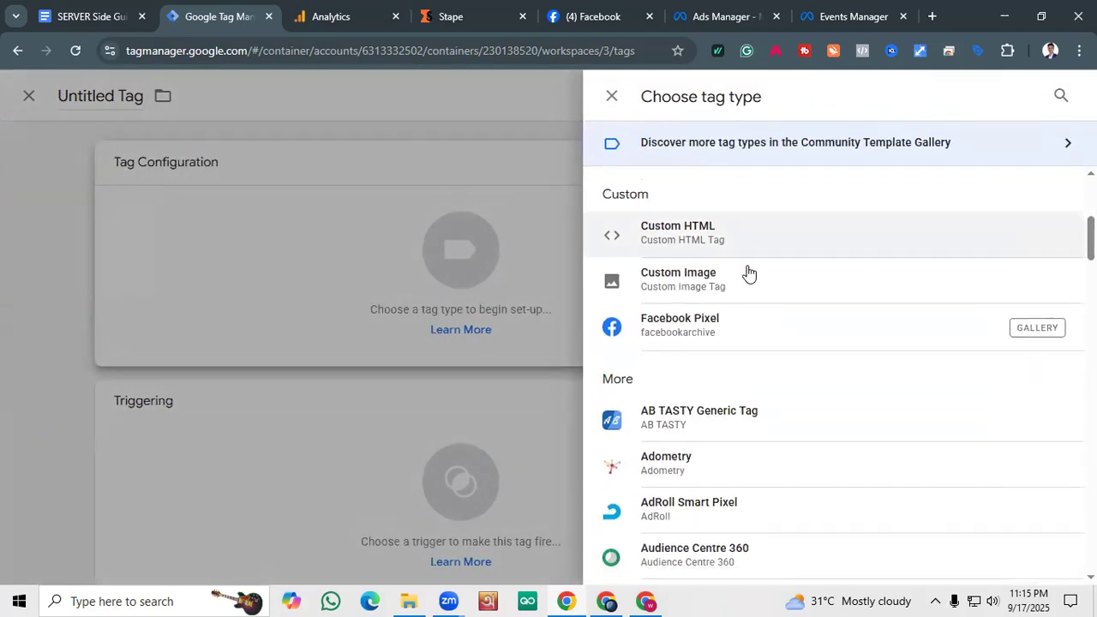
scroll(744, 296, down, 15)
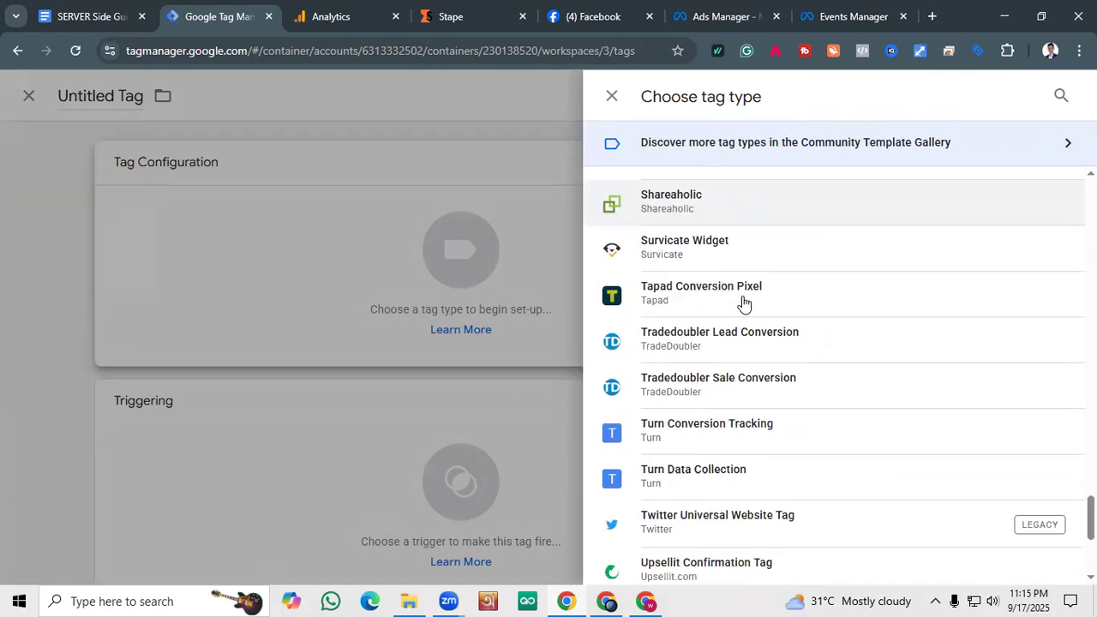
scroll(731, 304, up, 19)
scroll(724, 308, up, 15)
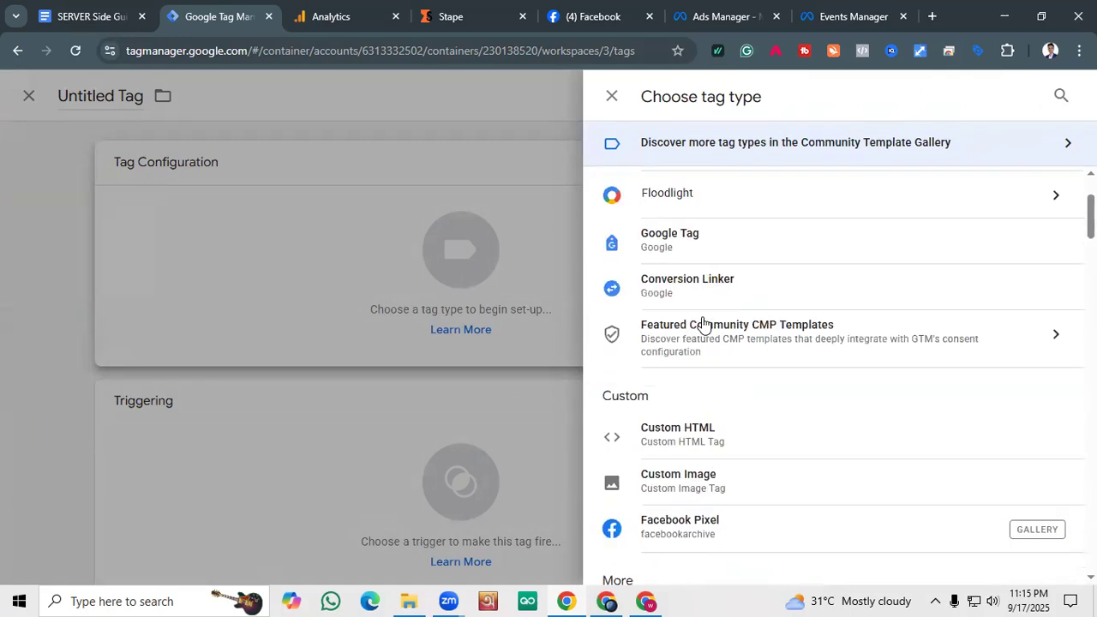
scroll(728, 409, down, 2)
scroll(728, 403, up, 2)
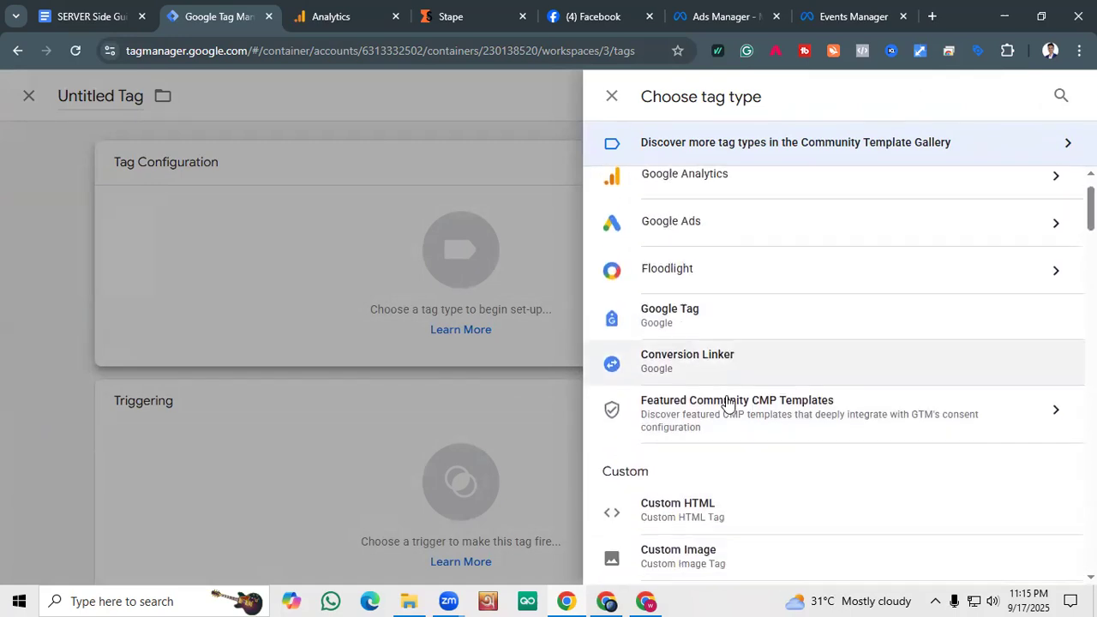
scroll(730, 381, down, 4)
click(745, 275)
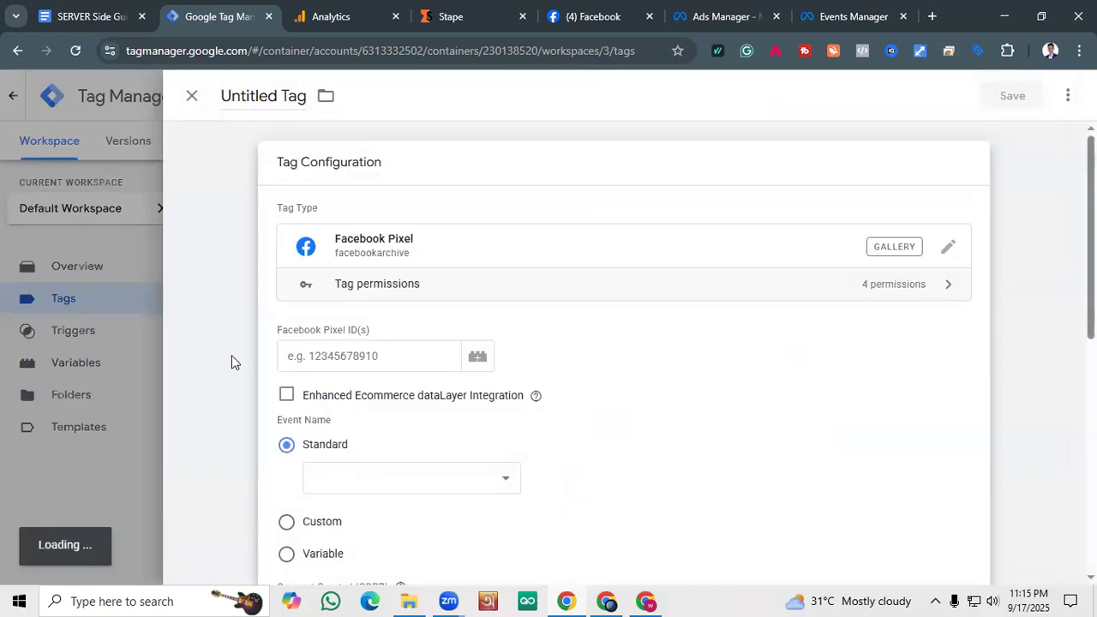
Set the tag's Facebook Pixel ID to the FB Pixel ID variable.
click(479, 337)
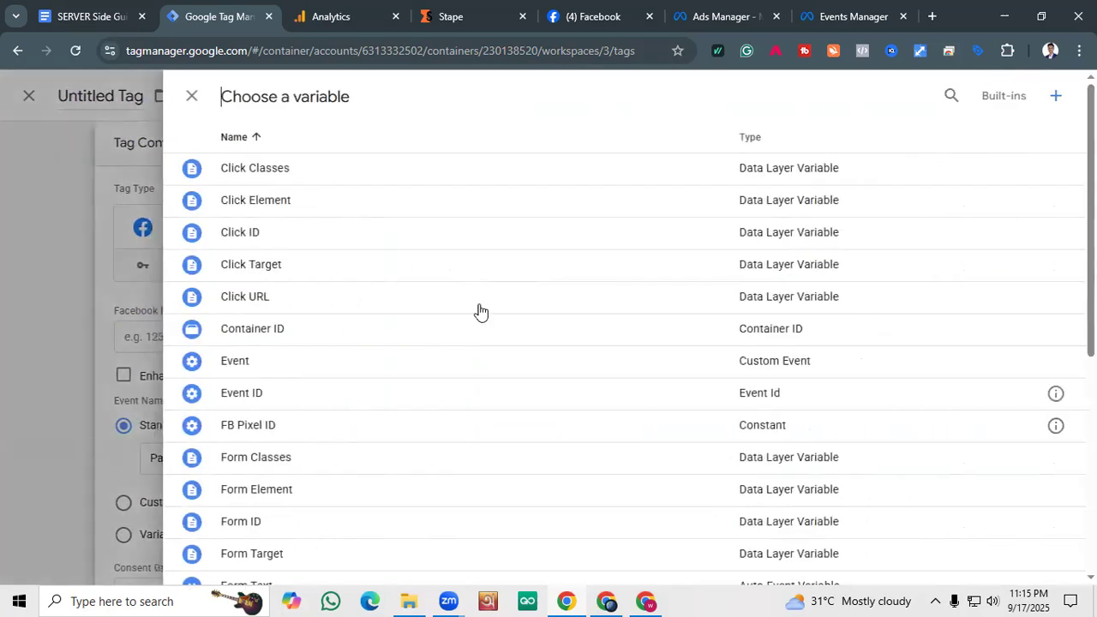
scroll(429, 336, down, 1)
scroll(293, 392, down, 2)
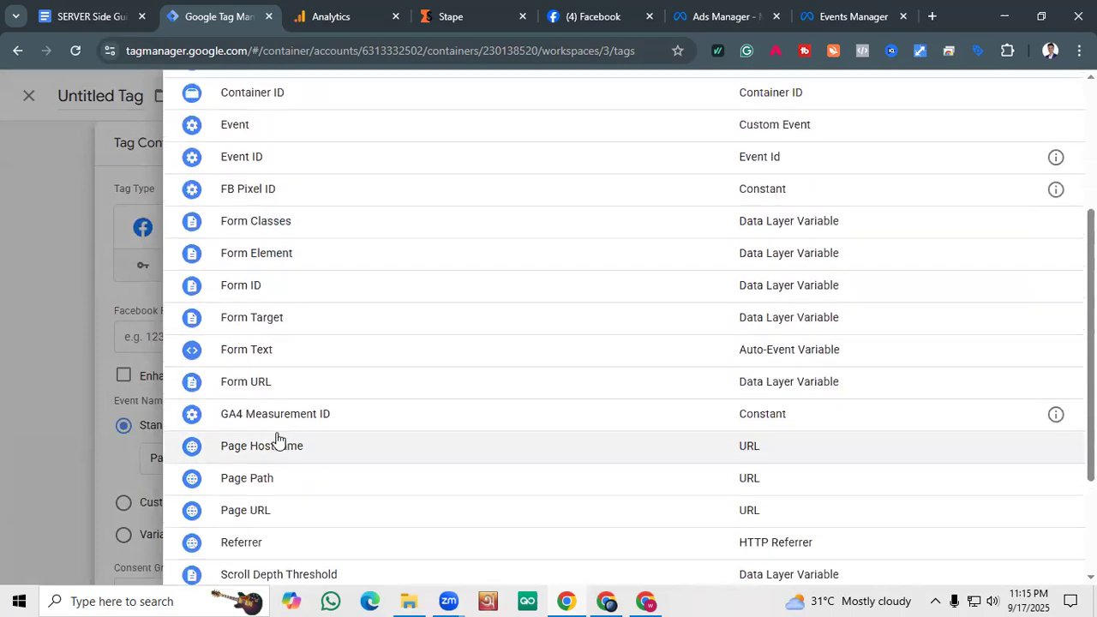
scroll(282, 441, up, 2)
click(276, 358)
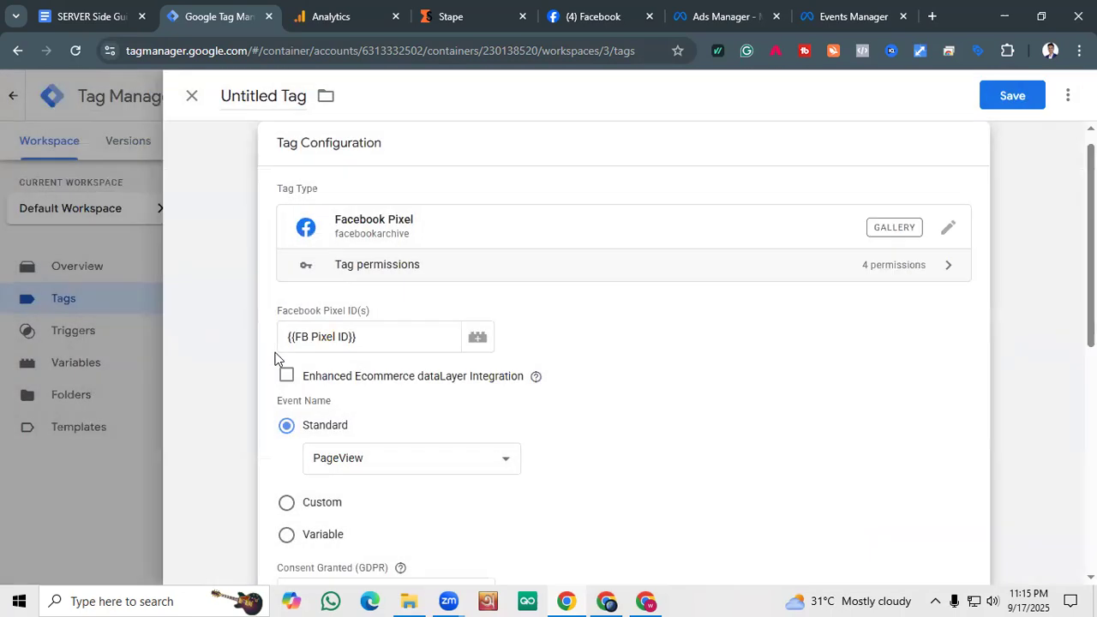
Compare the tag's standard event name and its available options with the FB event name given in the guide.
scroll(356, 373, down, 1)
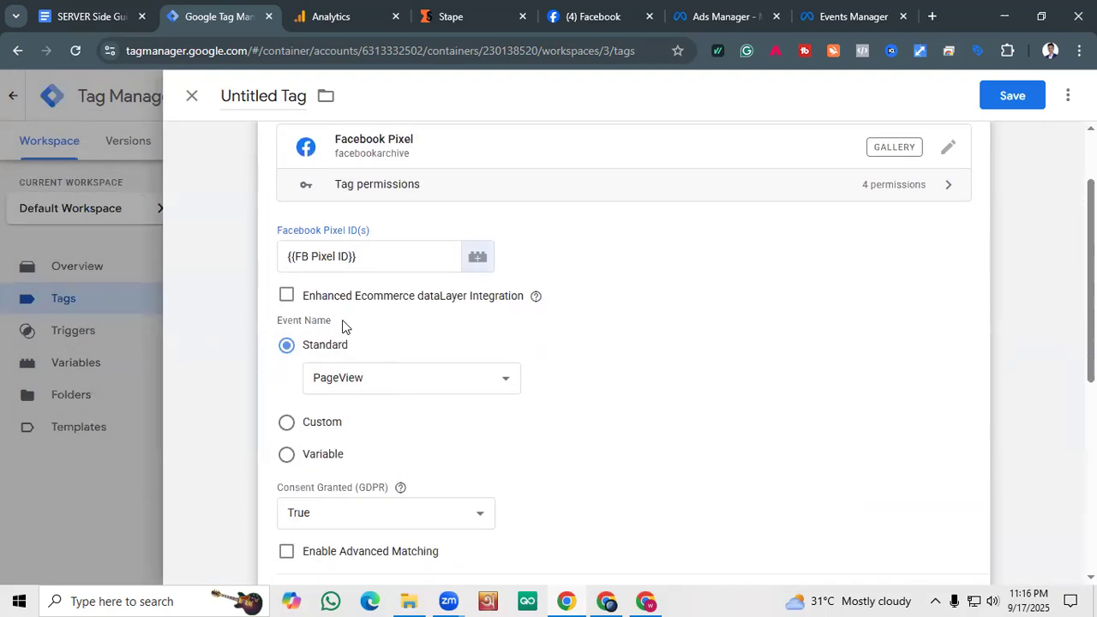
drag(342, 321, 274, 320)
drag(351, 321, 272, 321)
click(94, 16)
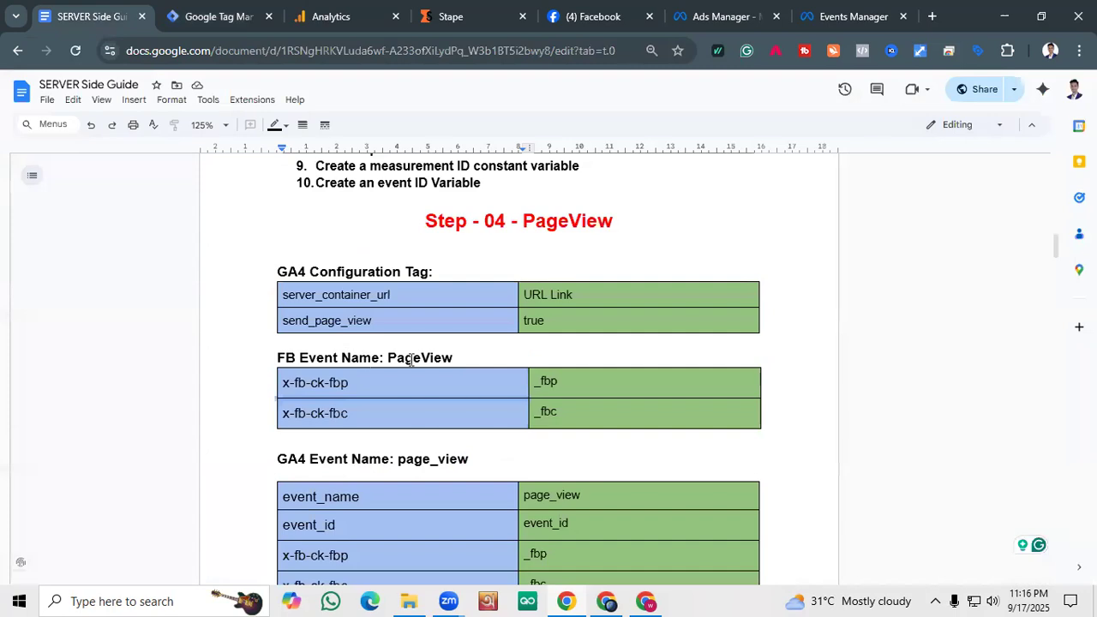
drag(442, 357, 267, 356)
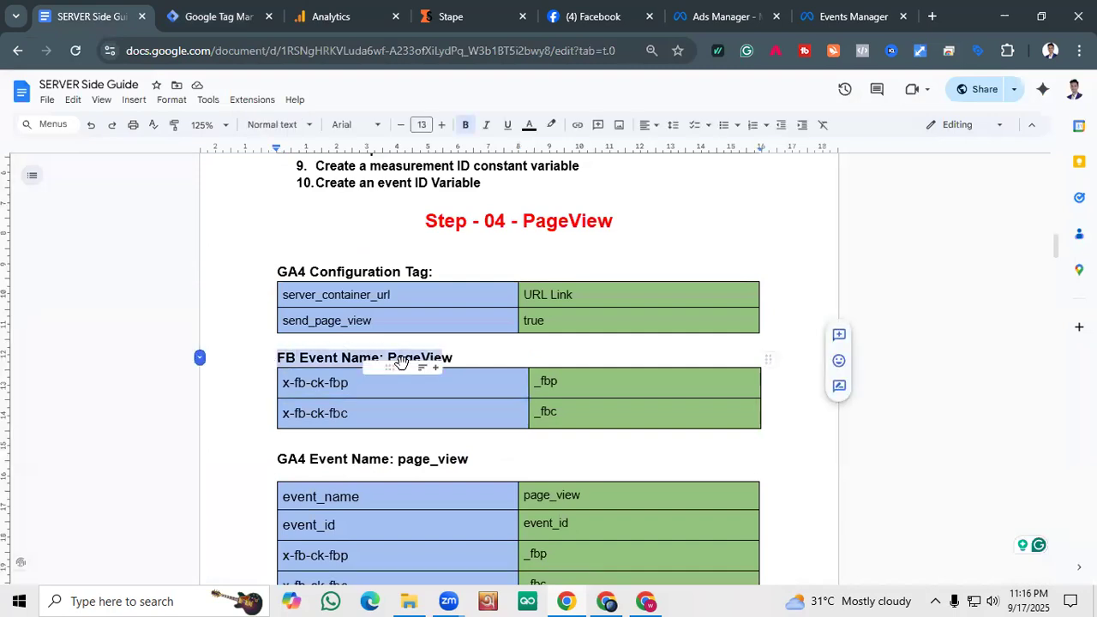
click(480, 362)
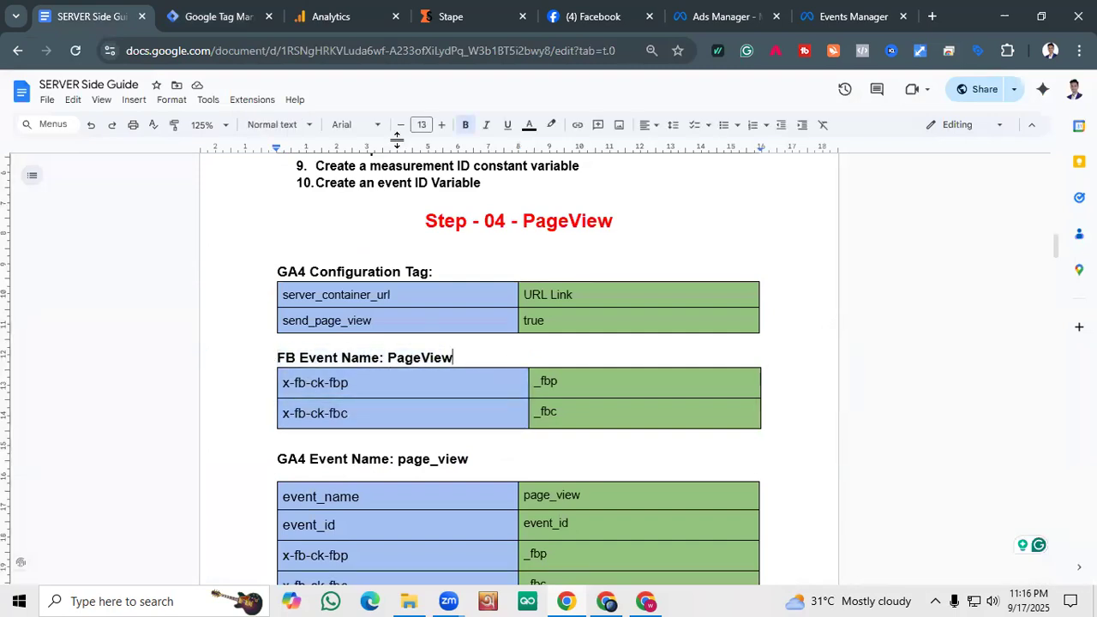
click(221, 10)
click(448, 375)
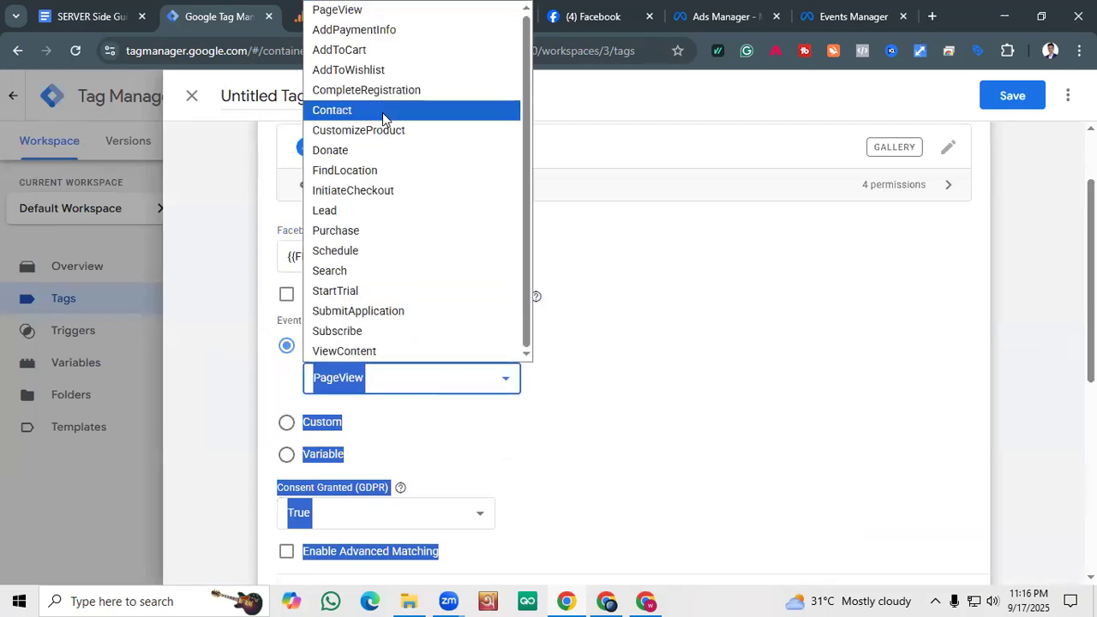
click(246, 392)
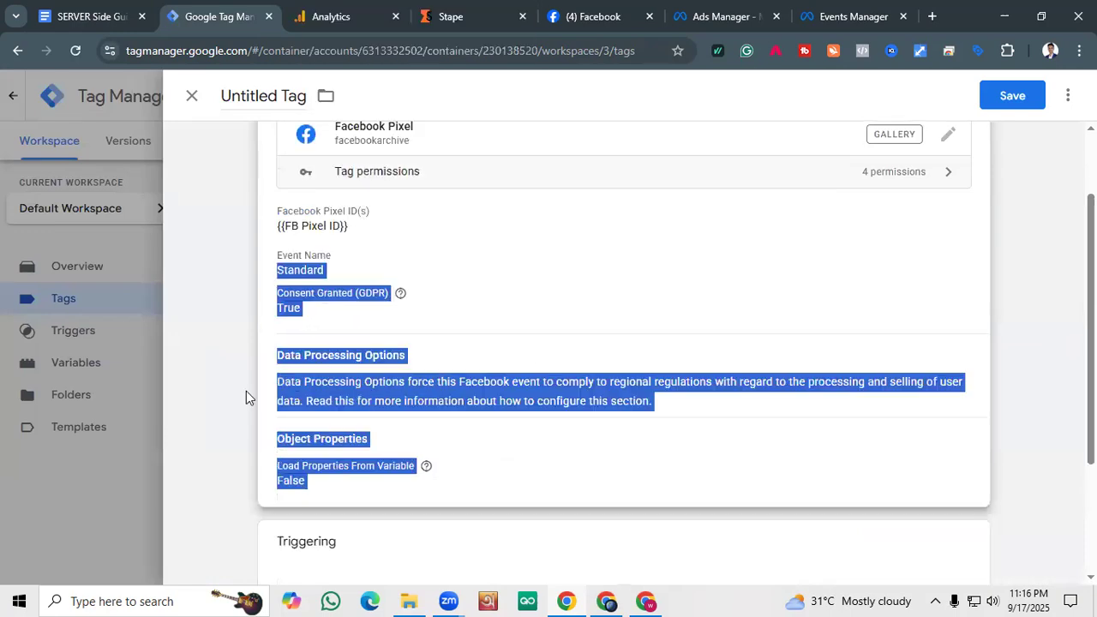
click(485, 262)
Expand the tag's Object Properties and add two empty property rows.
scroll(423, 397, down, 3)
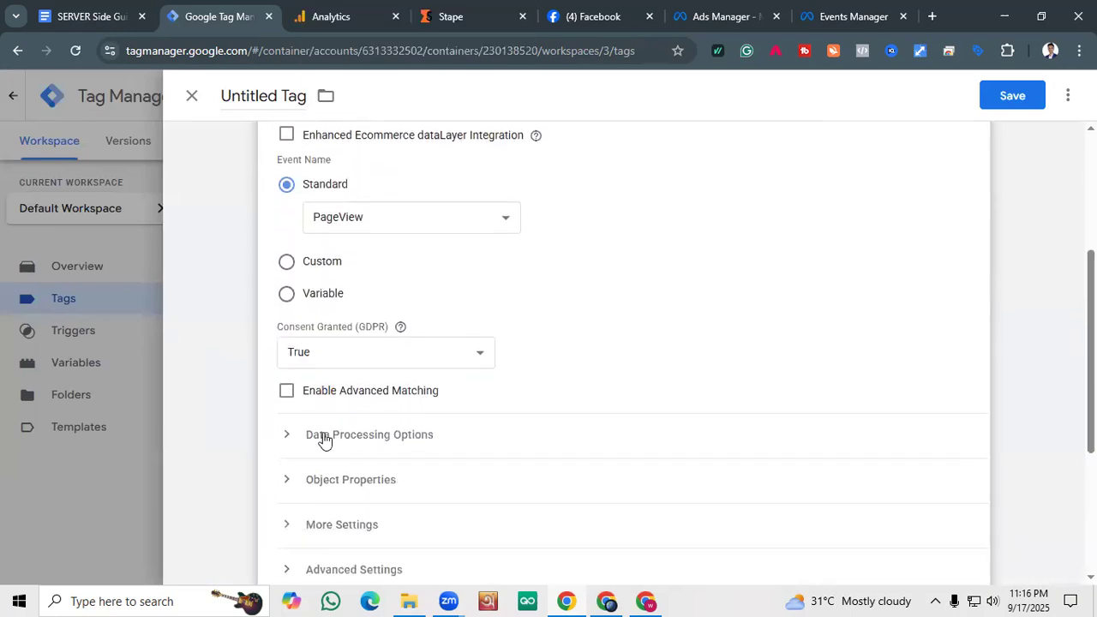
click(308, 399)
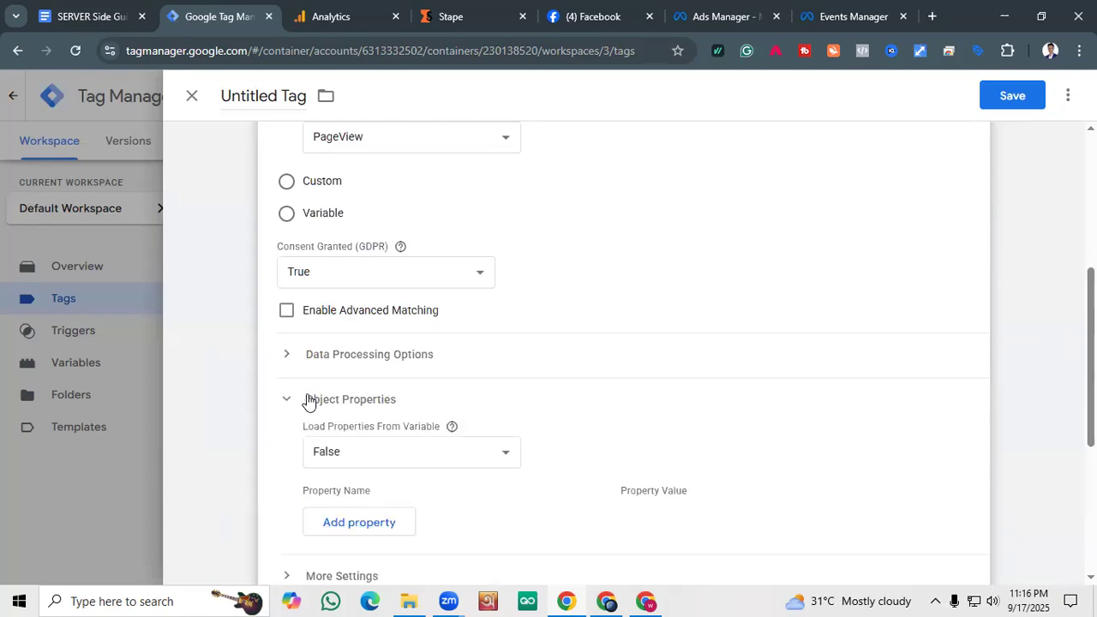
scroll(306, 399, down, 1)
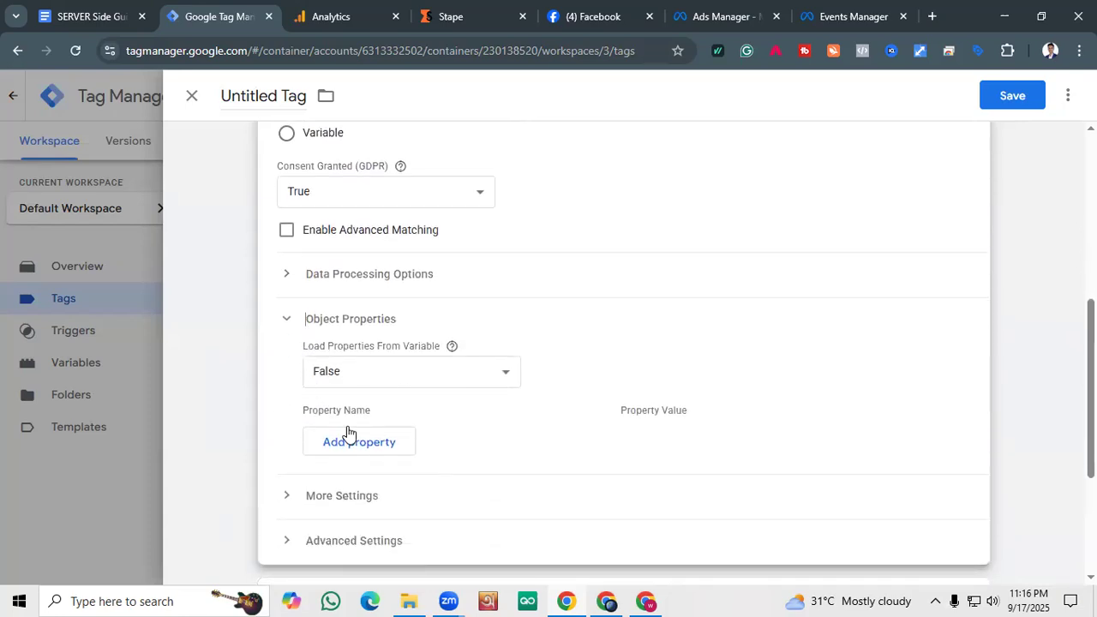
click(377, 442)
click(377, 481)
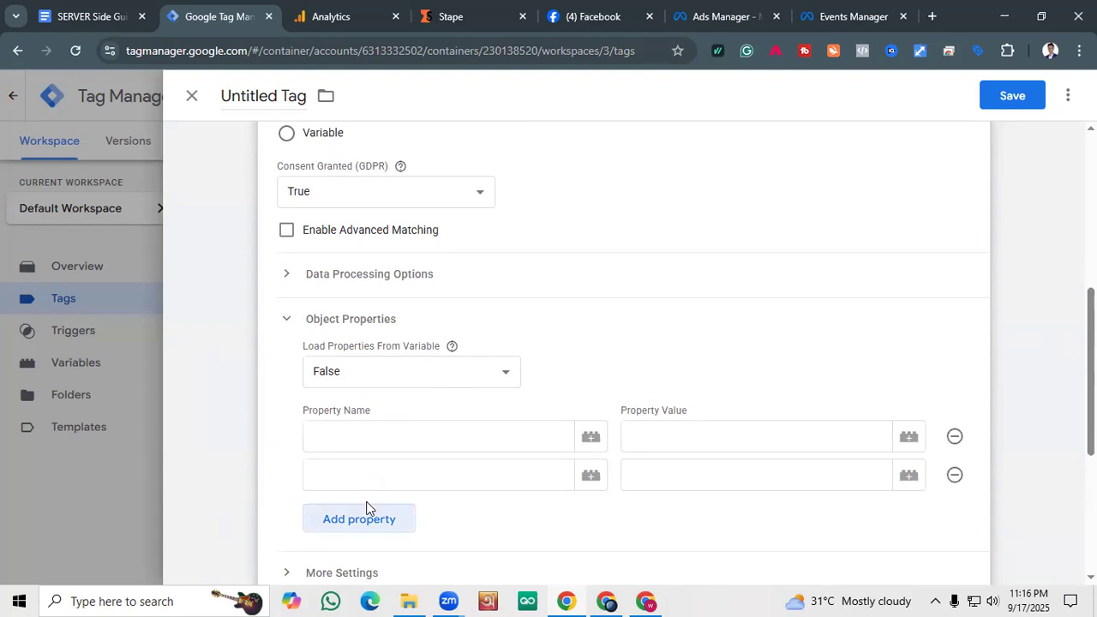
Copy x-fb-ck-fbp from the guide's FB PageView table into the first property name.
click(133, 7)
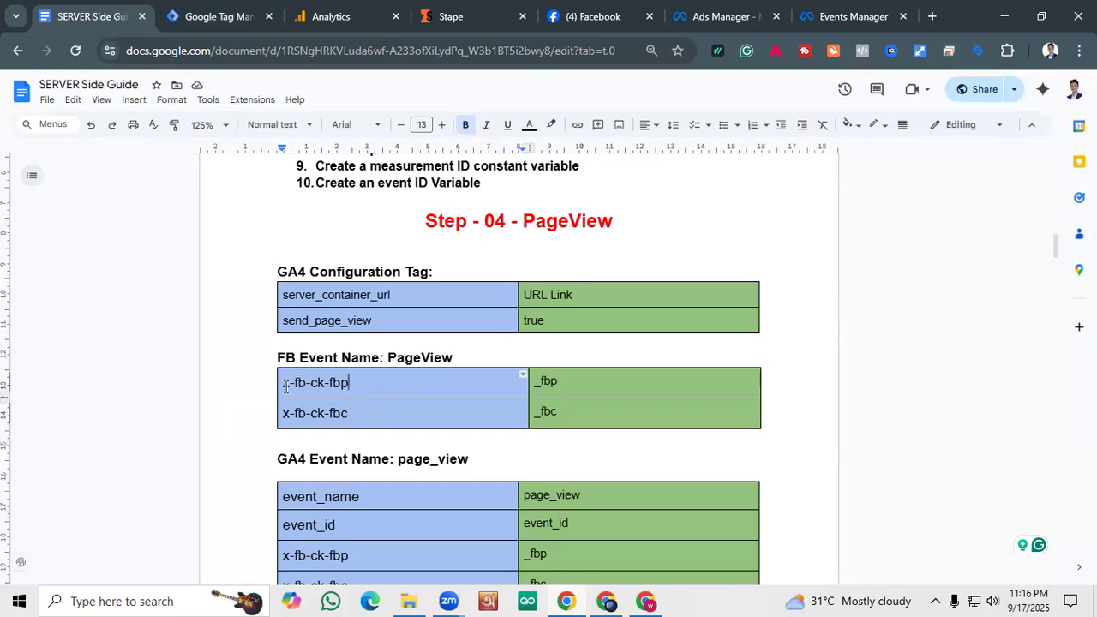
drag(287, 383, 324, 396)
right_click(324, 394)
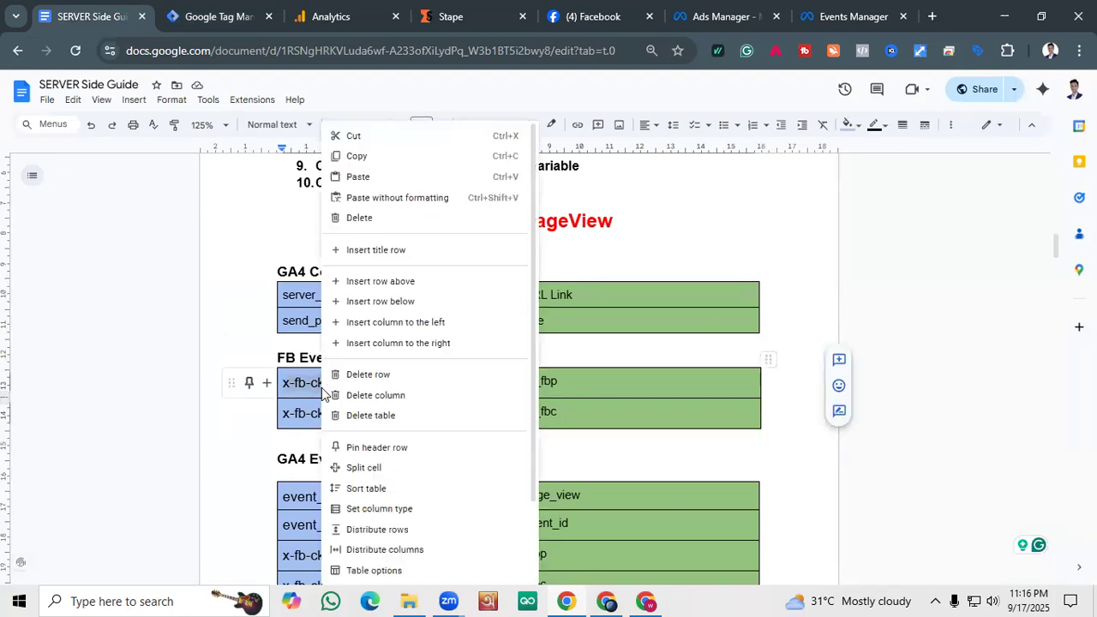
click(356, 156)
key(ctrl+Tab)
click(367, 436)
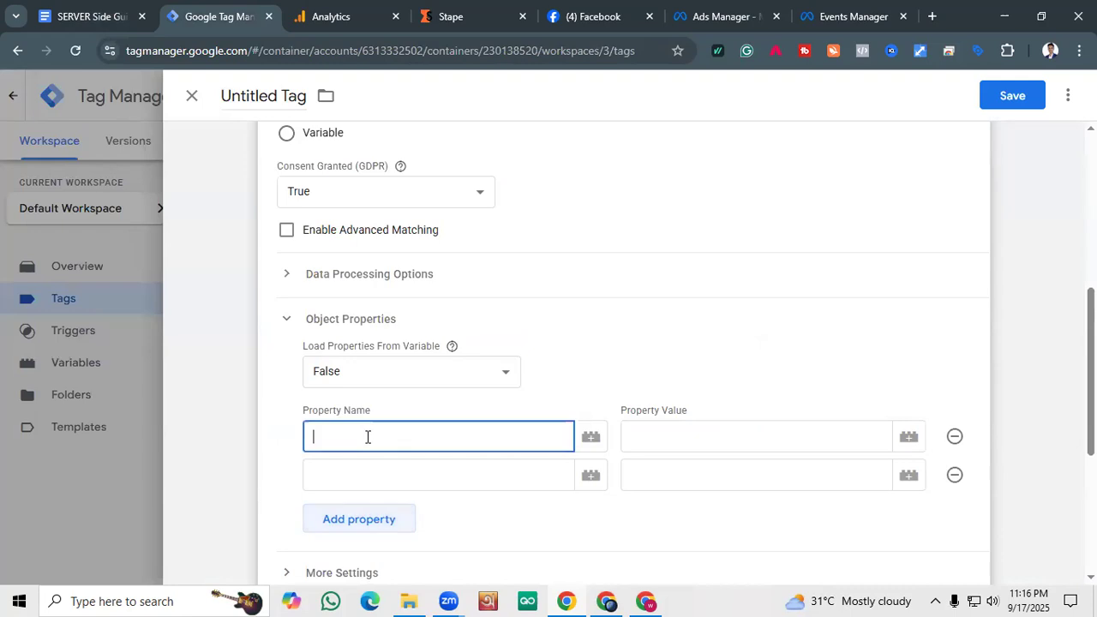
right_click(369, 437)
click(405, 254)
Copy x-fb-ck-fbc from the guide's FB PageView table into the second property name.
click(412, 474)
click(90, 16)
drag(348, 414, 275, 415)
right_click(293, 420)
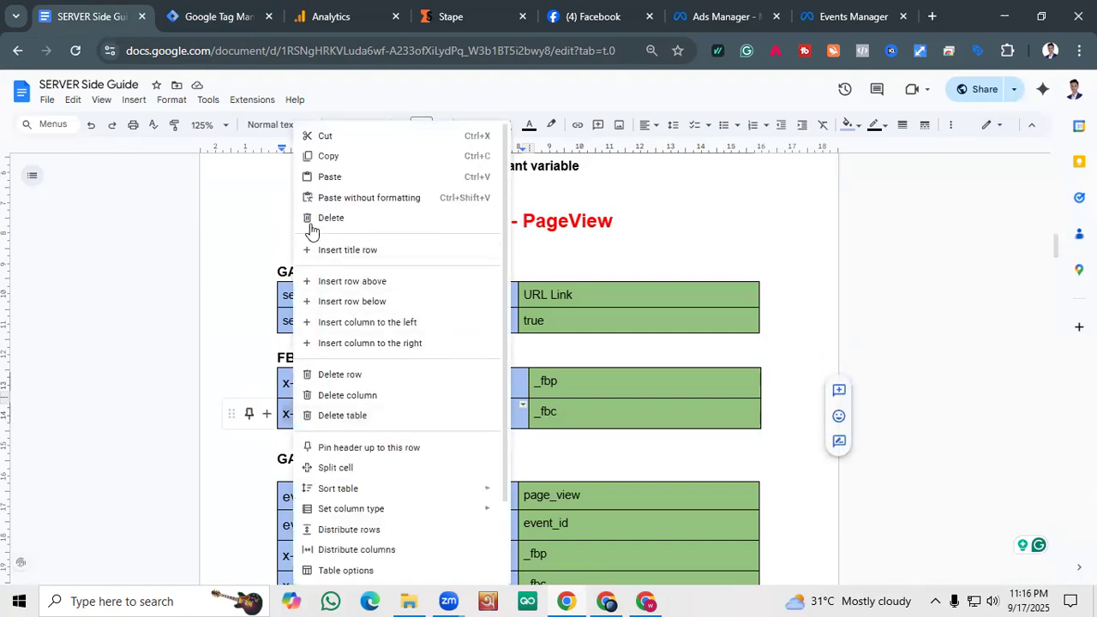
click(320, 156)
click(210, 17)
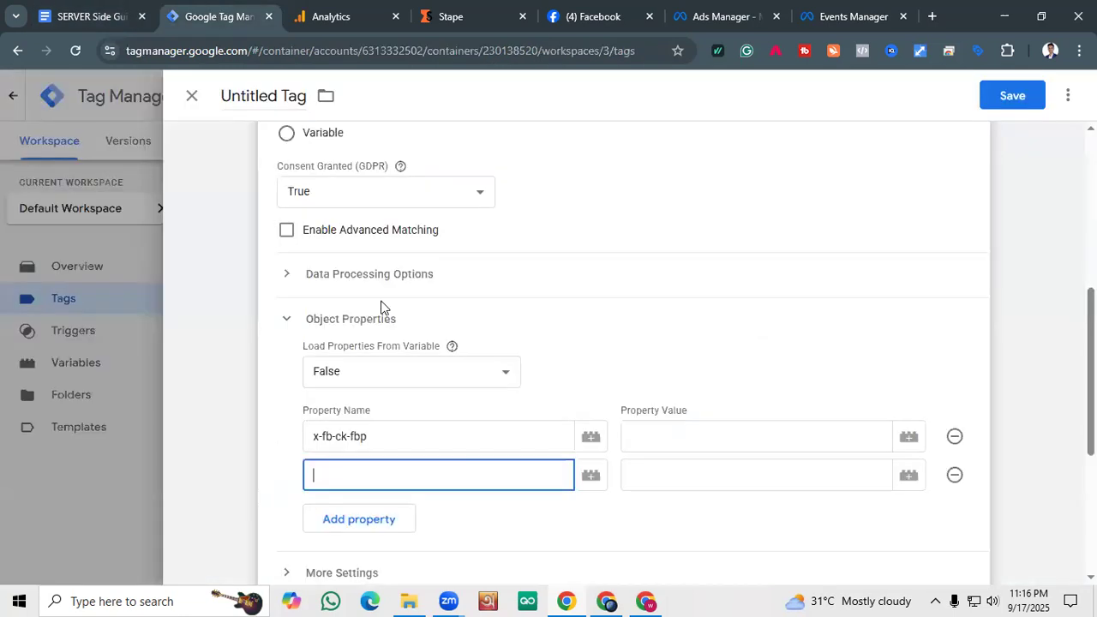
click(411, 480)
right_click(413, 480)
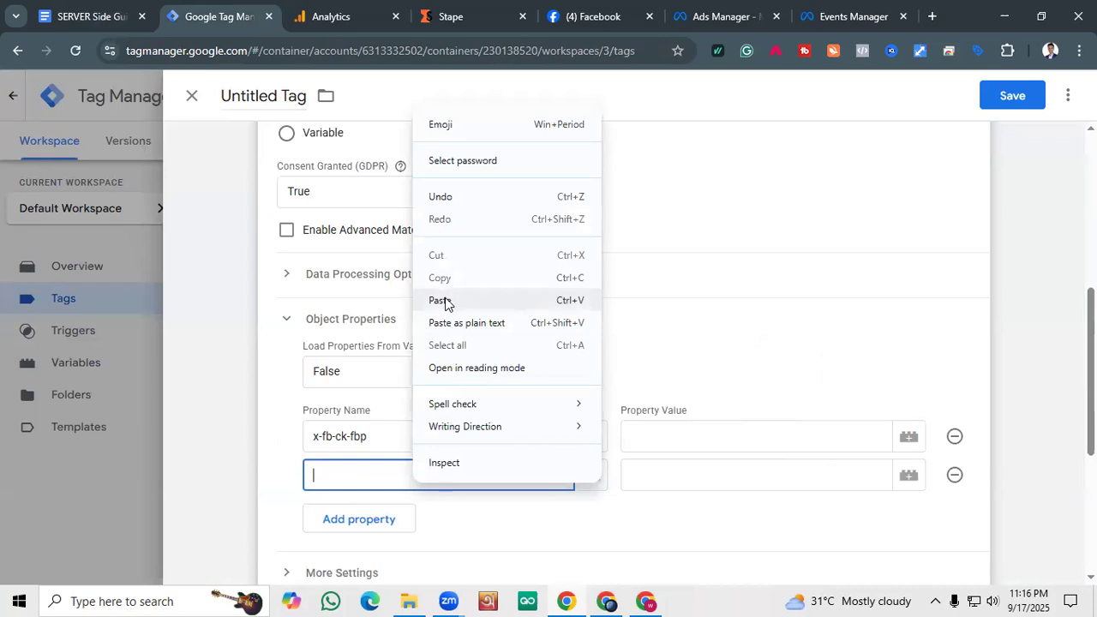
click(440, 301)
Look up the _fbp and _fbc values for the tag's two object properties in the guide's FB PageView table.
click(671, 466)
click(689, 438)
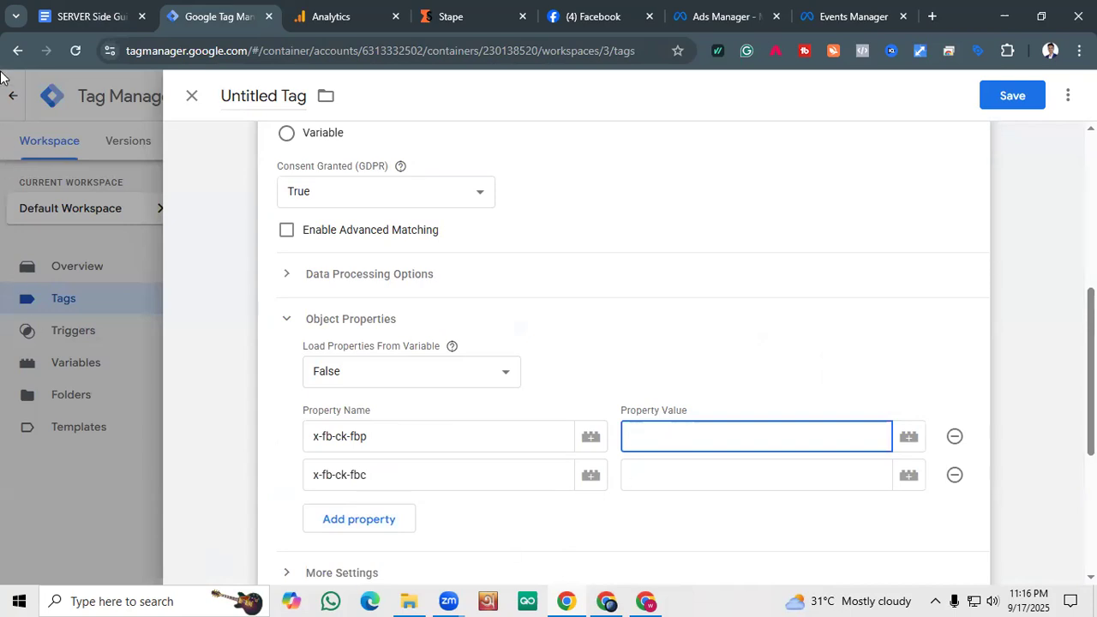
click(82, 7)
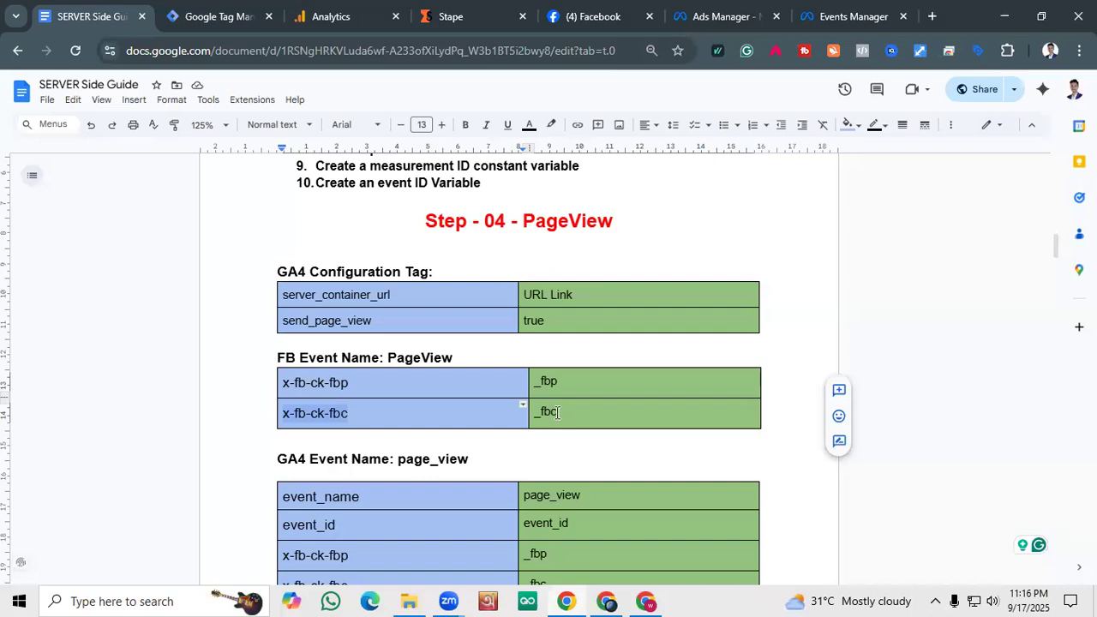
click(581, 386)
click(569, 408)
drag(560, 383, 537, 380)
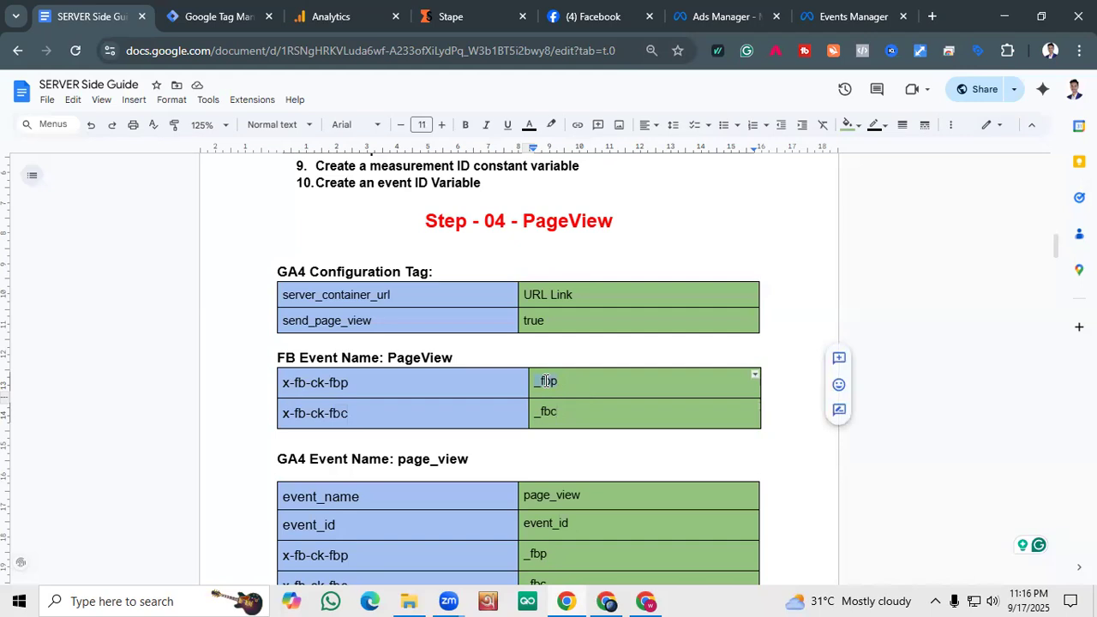
right_click(547, 381)
click(574, 156)
key(ctrl+Tab)
click(84, 15)
scroll(568, 390, down, 2)
scroll(568, 390, up, 2)
key(Down)
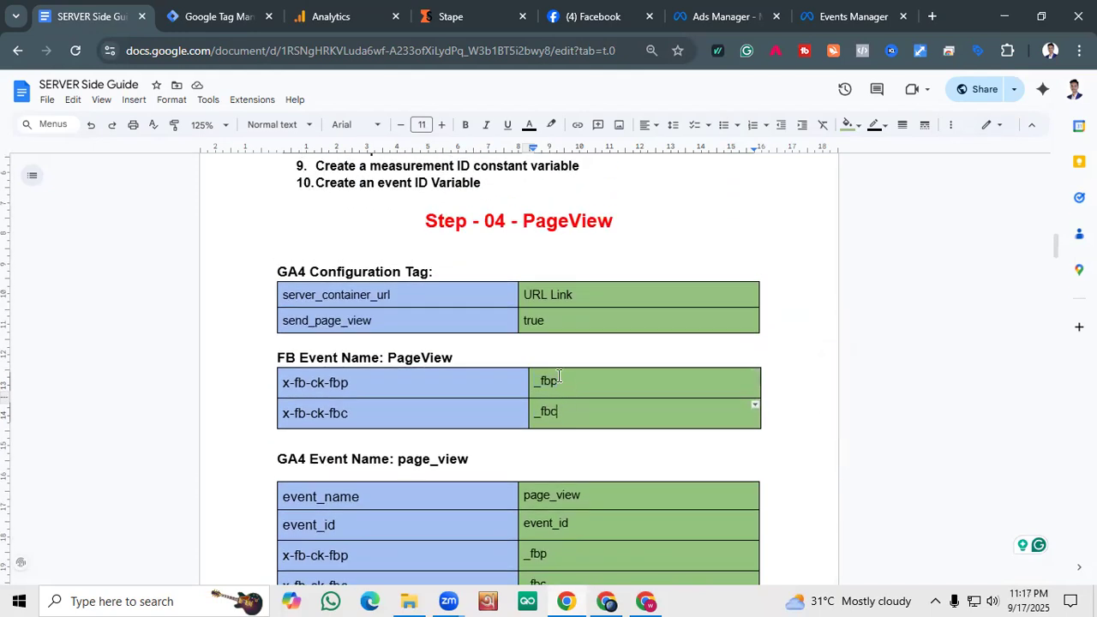
Compare the x-fb-ck-fbp and x-fb-ck-fbc rows in the guide's GA4 page_view and FB ViewContent tables.
scroll(558, 378, down, 1)
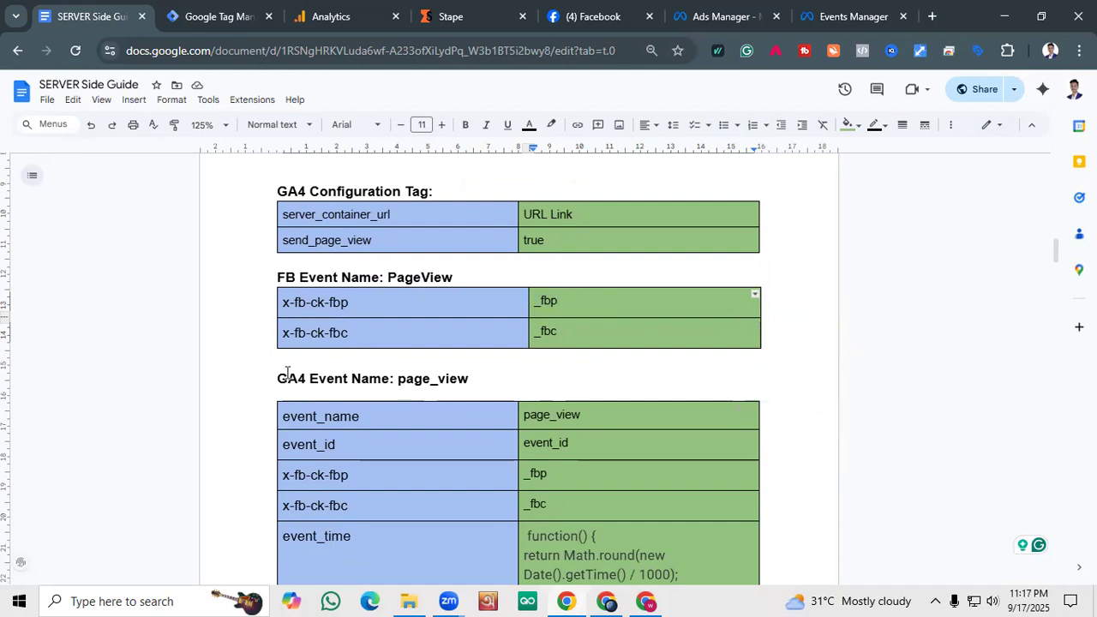
scroll(283, 373, down, 1)
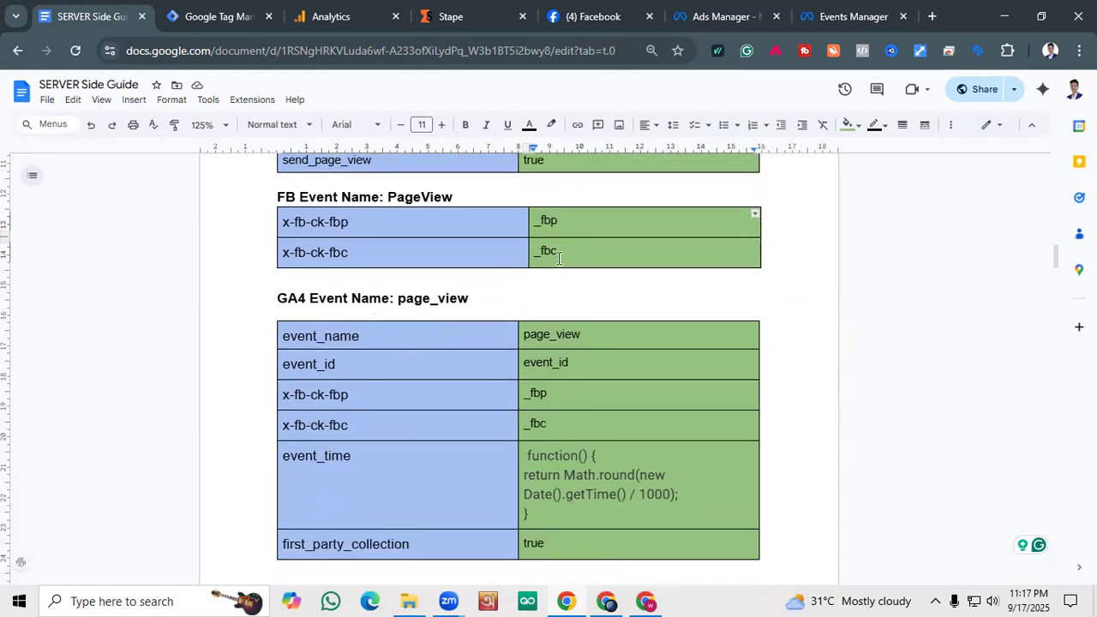
click(537, 393)
click(540, 423)
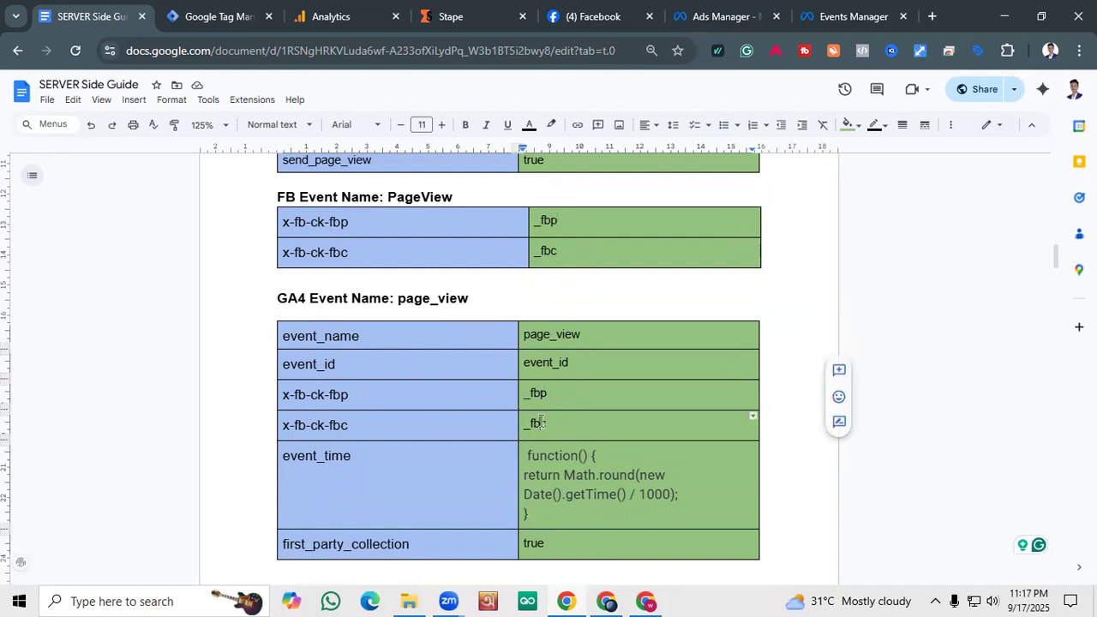
triple_click(542, 422)
click(531, 390)
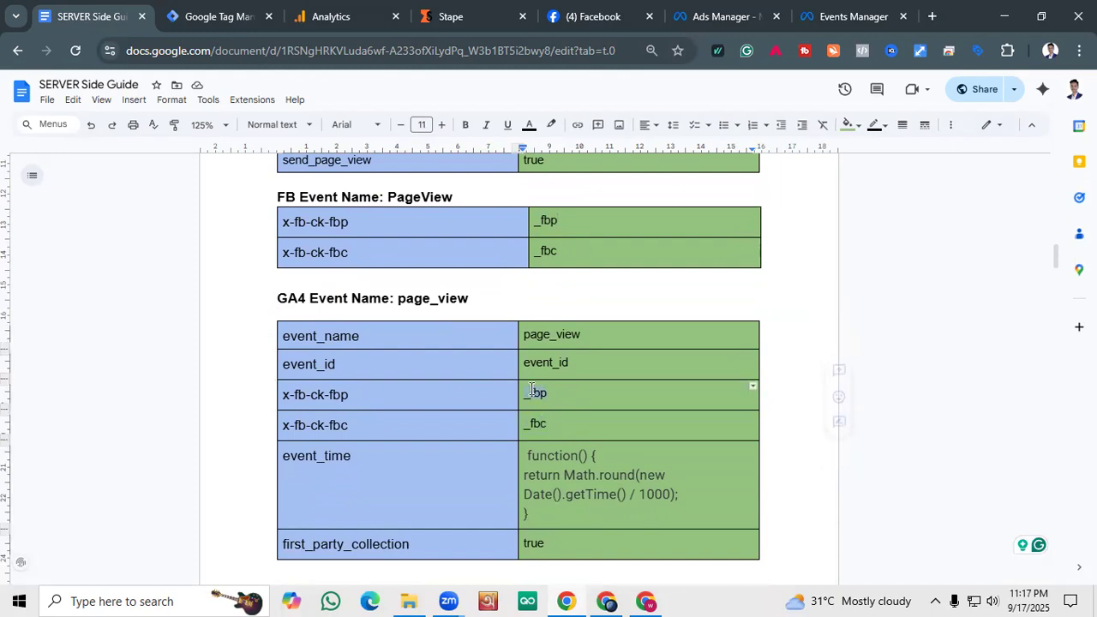
click(333, 424)
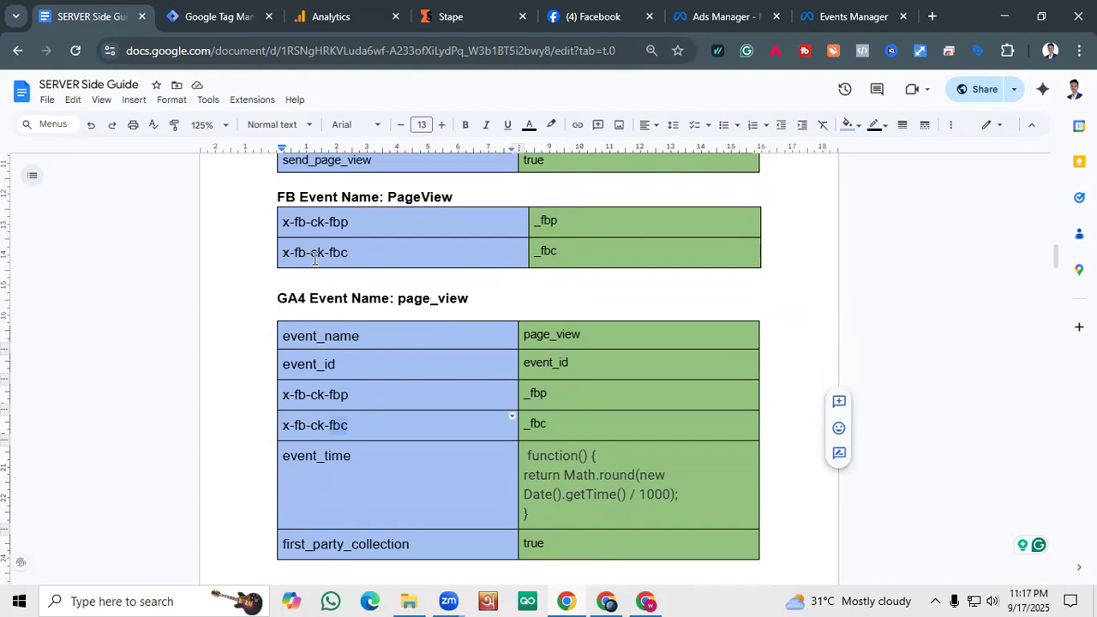
scroll(334, 351, down, 4)
scroll(337, 358, down, 3)
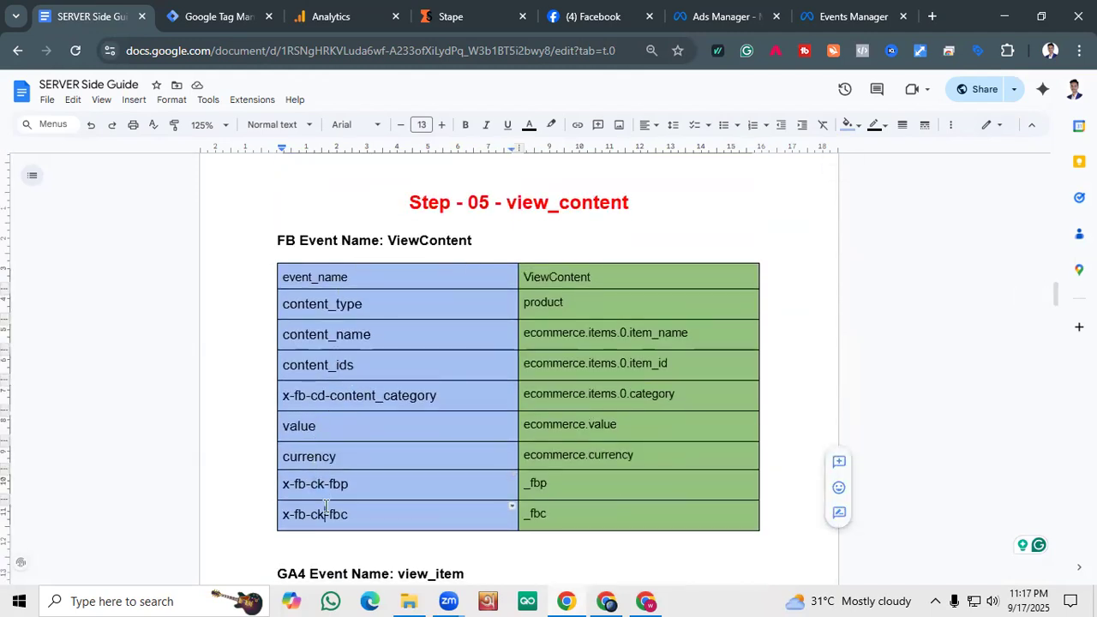
scroll(279, 276, up, 3)
click(206, 17)
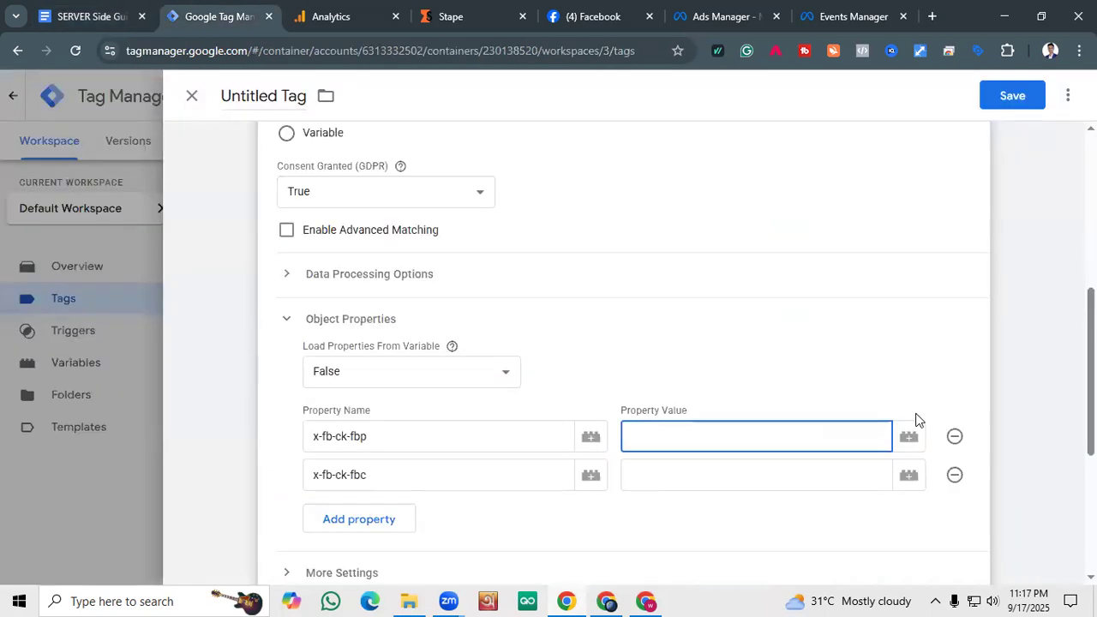
click(914, 441)
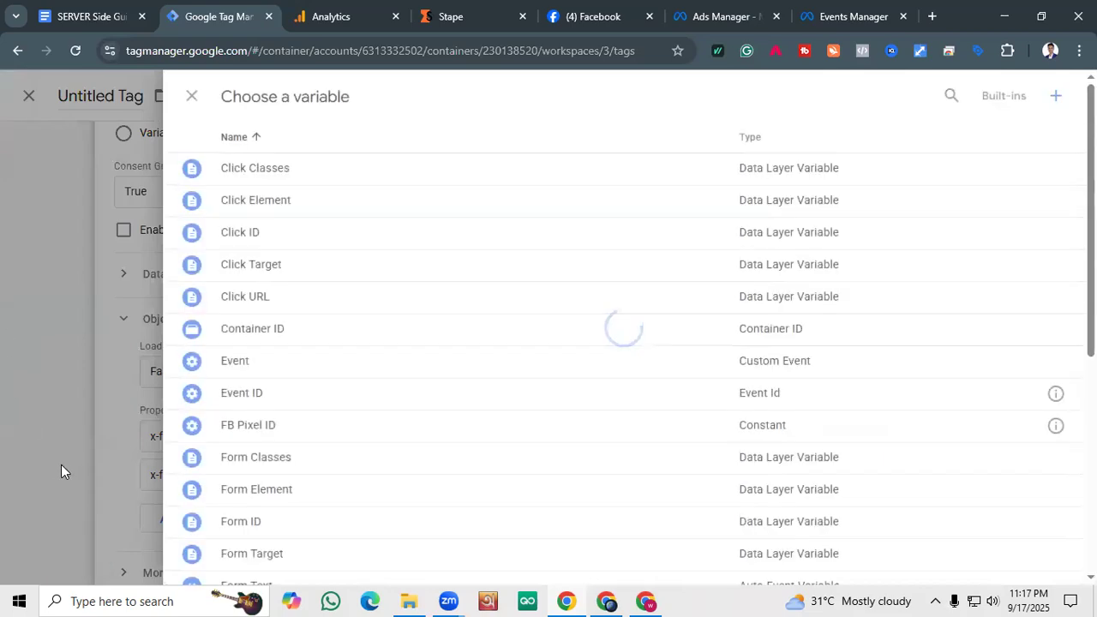
click(1054, 96)
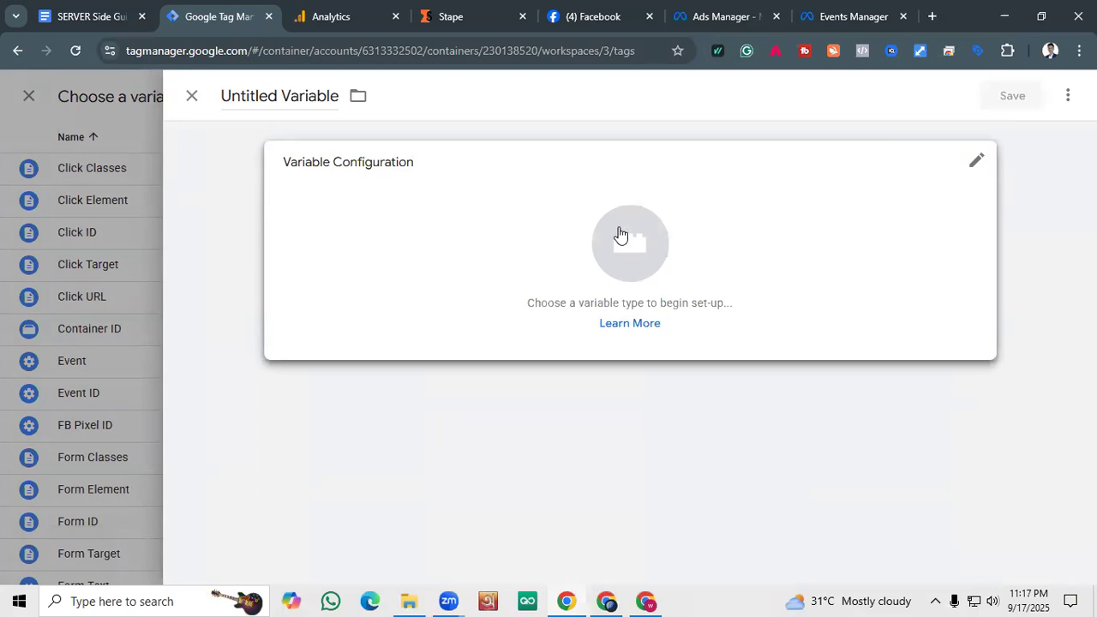
click(595, 250)
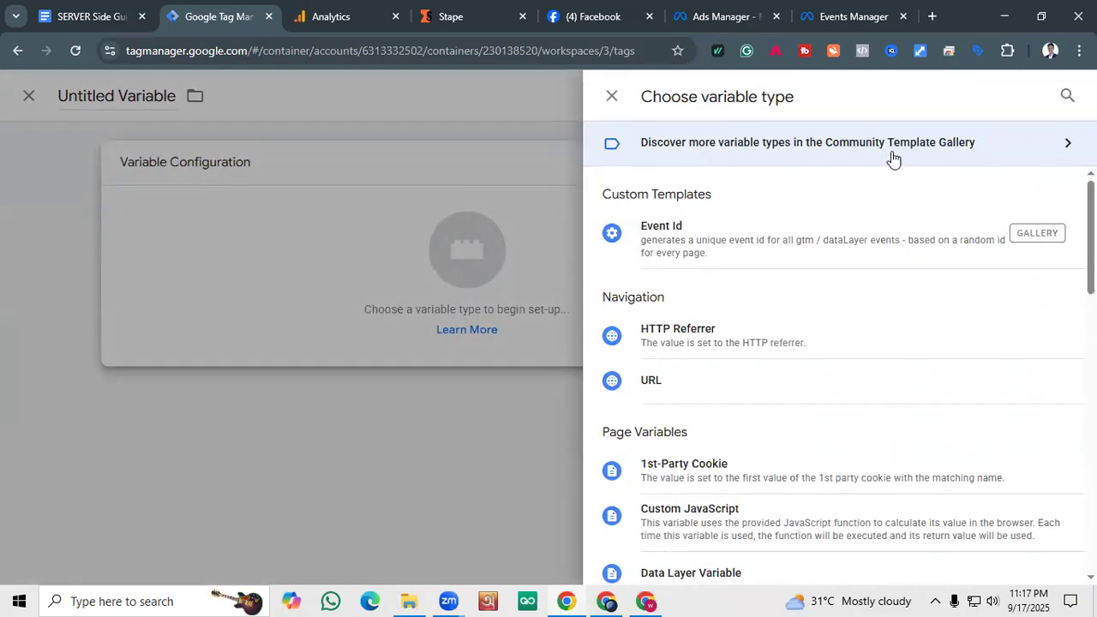
click(290, 203)
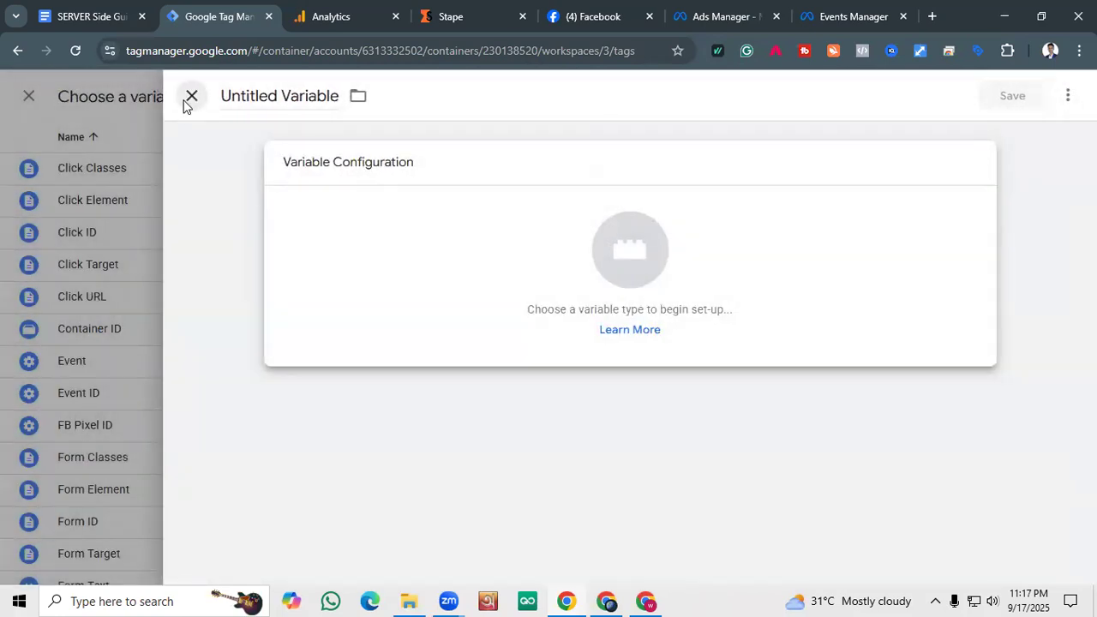
click(187, 100)
Review the existing variables and the available variable types for the value of the tag's x-fb-ck-fbp property.
scroll(389, 321, down, 4)
scroll(394, 356, up, 5)
click(1056, 96)
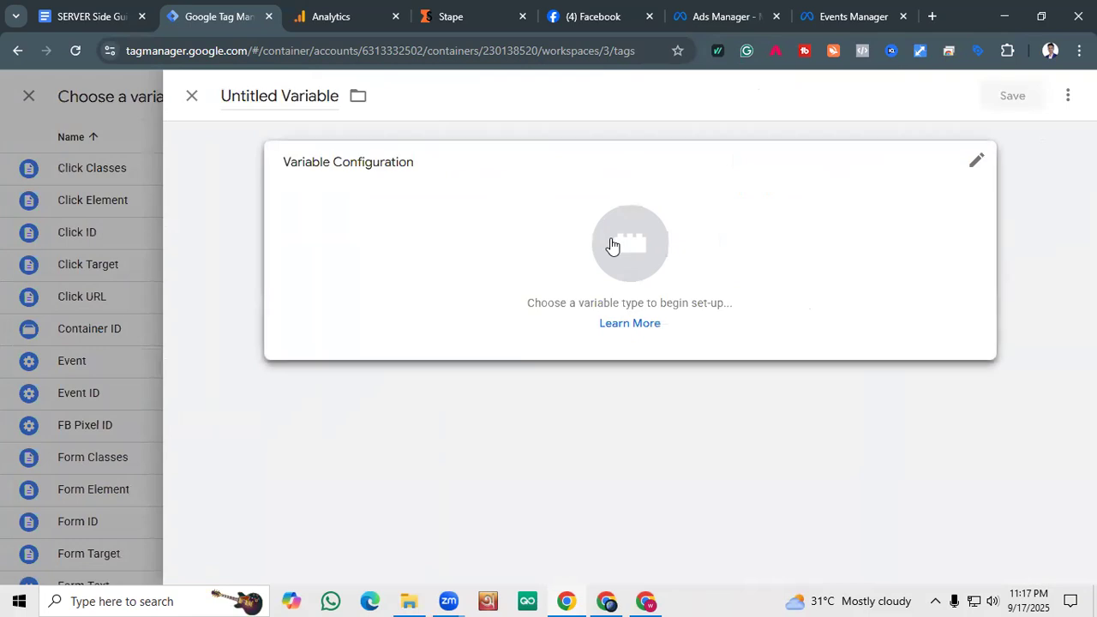
click(611, 245)
scroll(739, 237, down, 6)
scroll(781, 288, down, 4)
scroll(780, 286, up, 15)
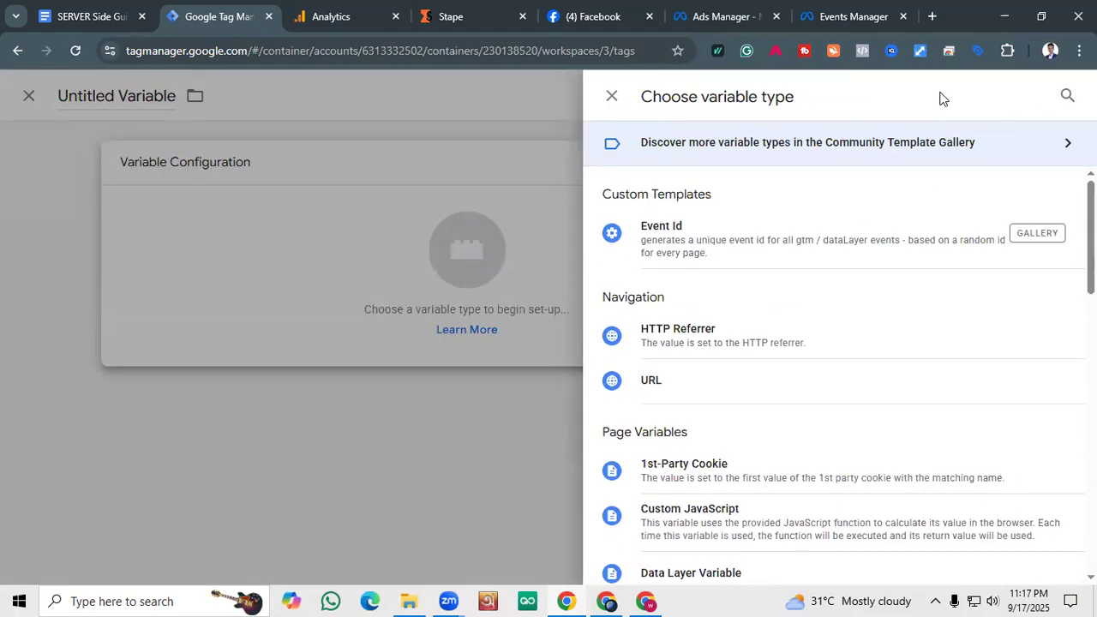
click(613, 100)
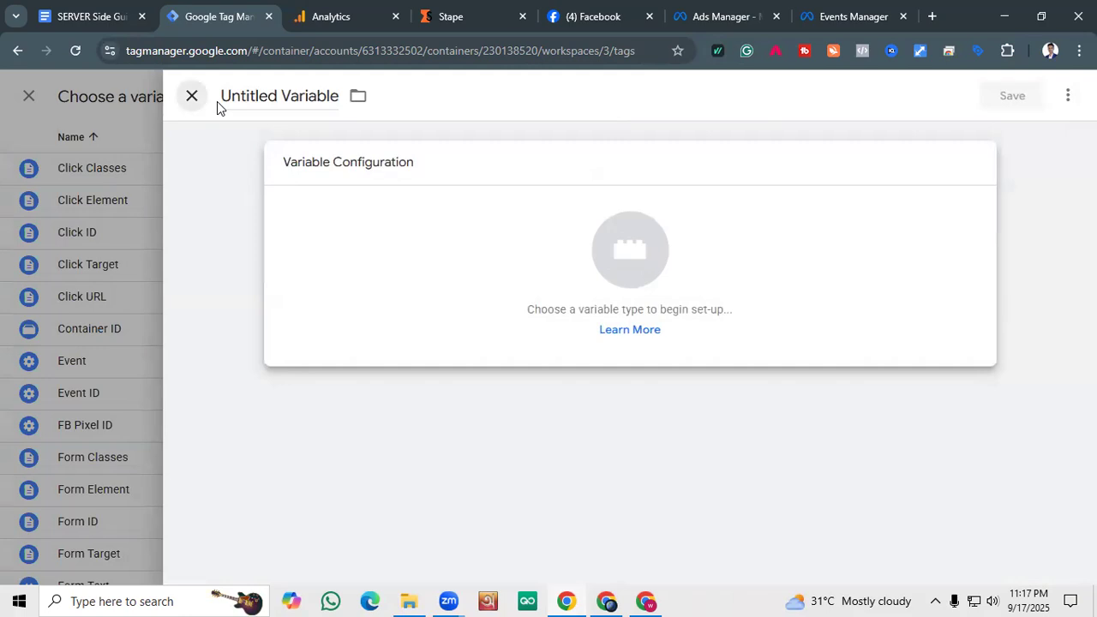
click(192, 96)
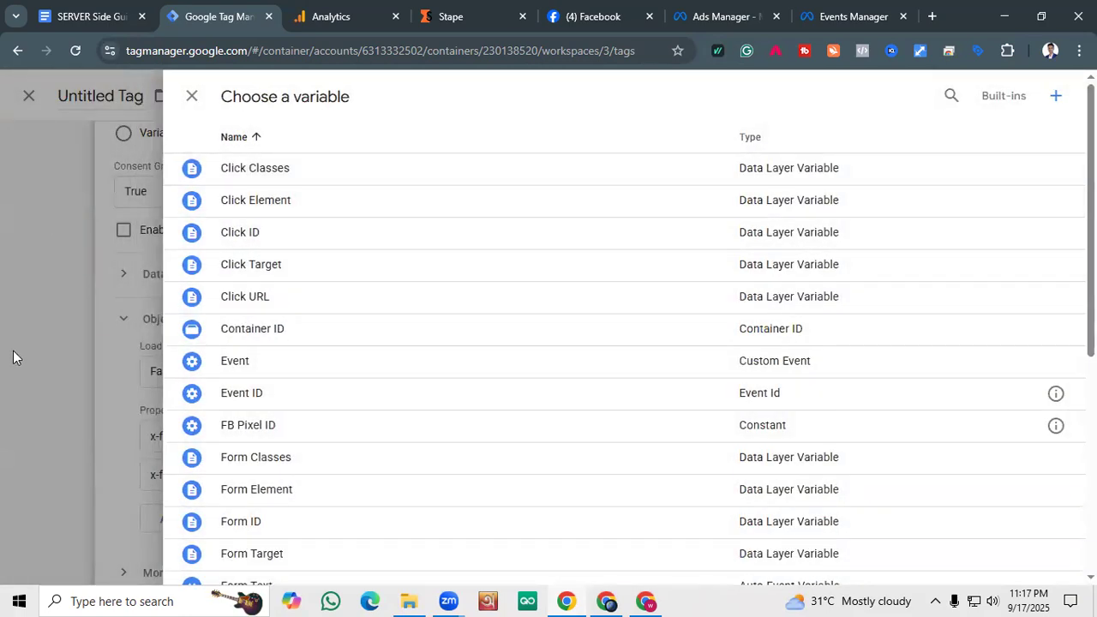
scroll(169, 360, down, 1)
scroll(243, 346, up, 1)
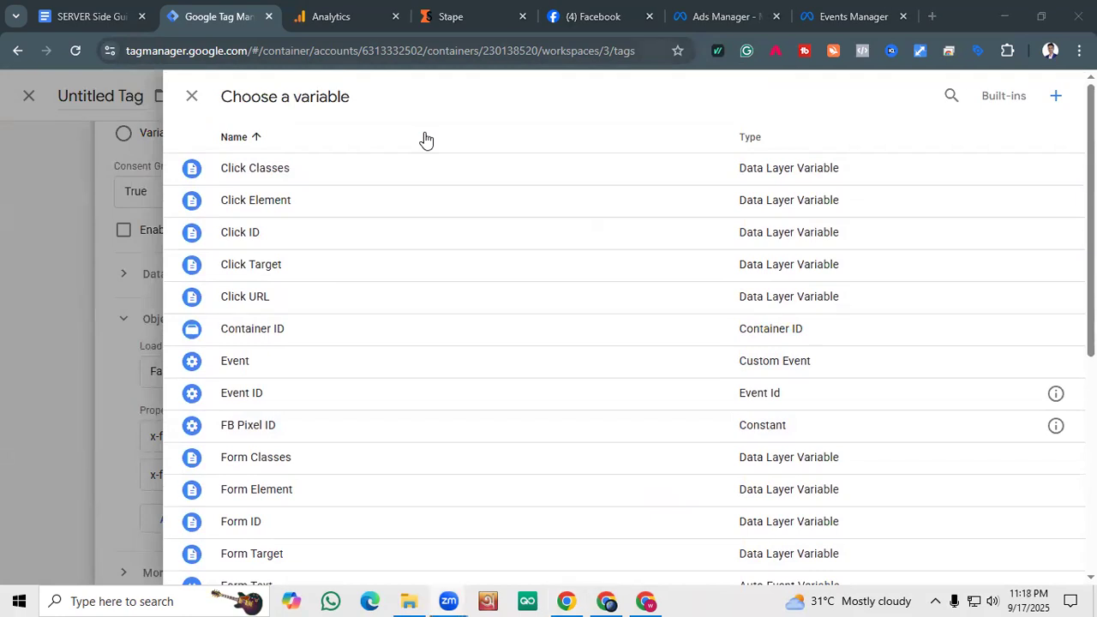
click(52, 334)
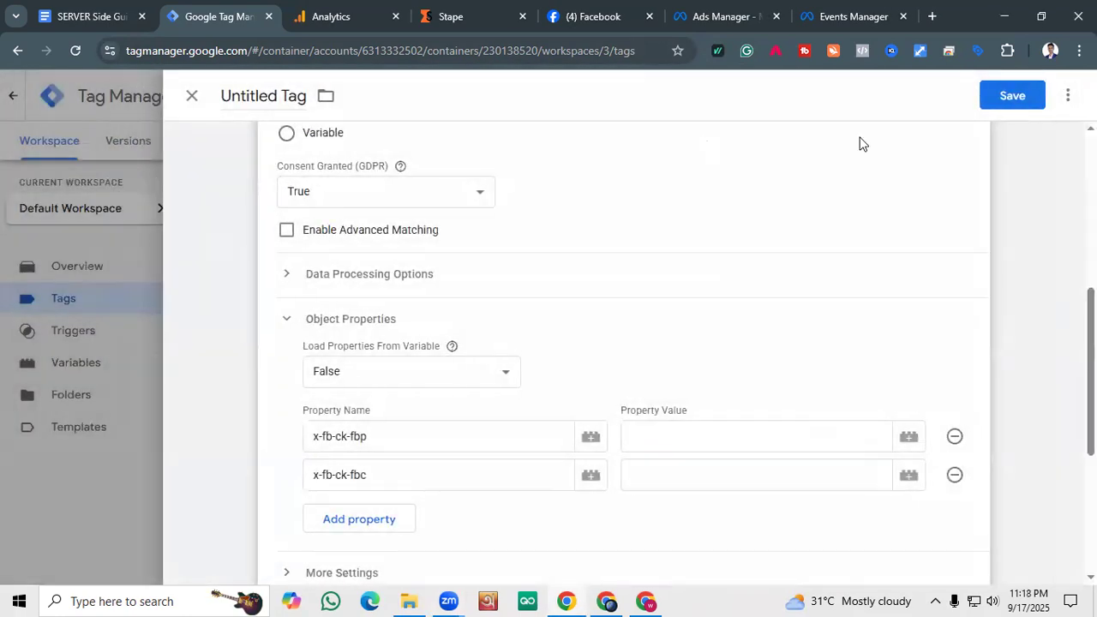
Review the GA4 configuration, FB PageView and GA4 page_view tables under Step 04 of the guide.
click(106, 11)
scroll(462, 309, up, 6)
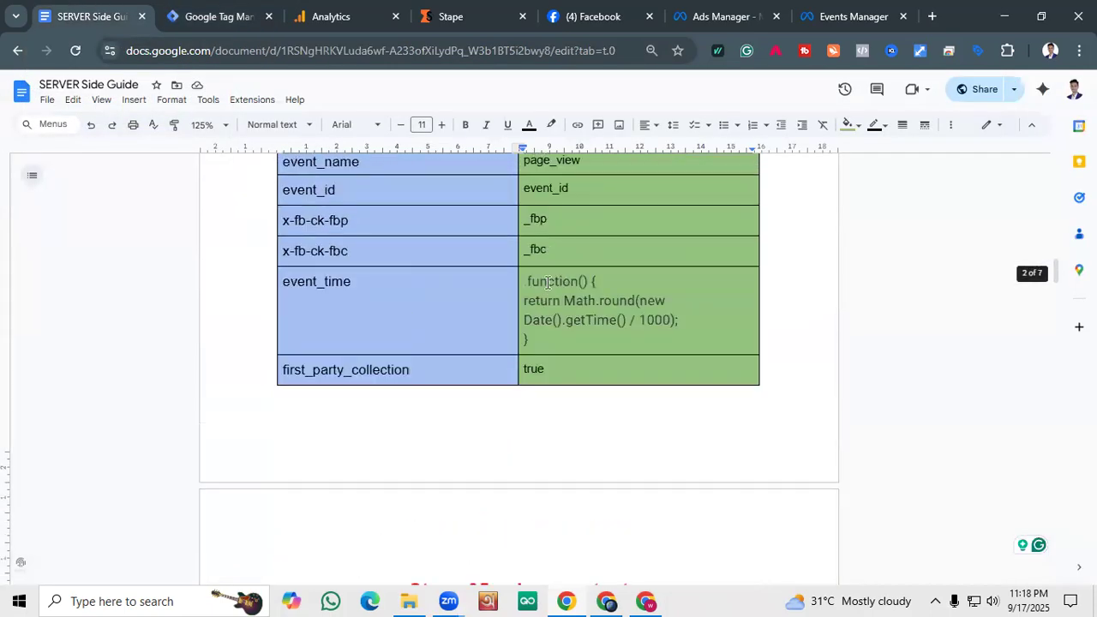
scroll(556, 357, down, 2)
click(547, 412)
click(555, 378)
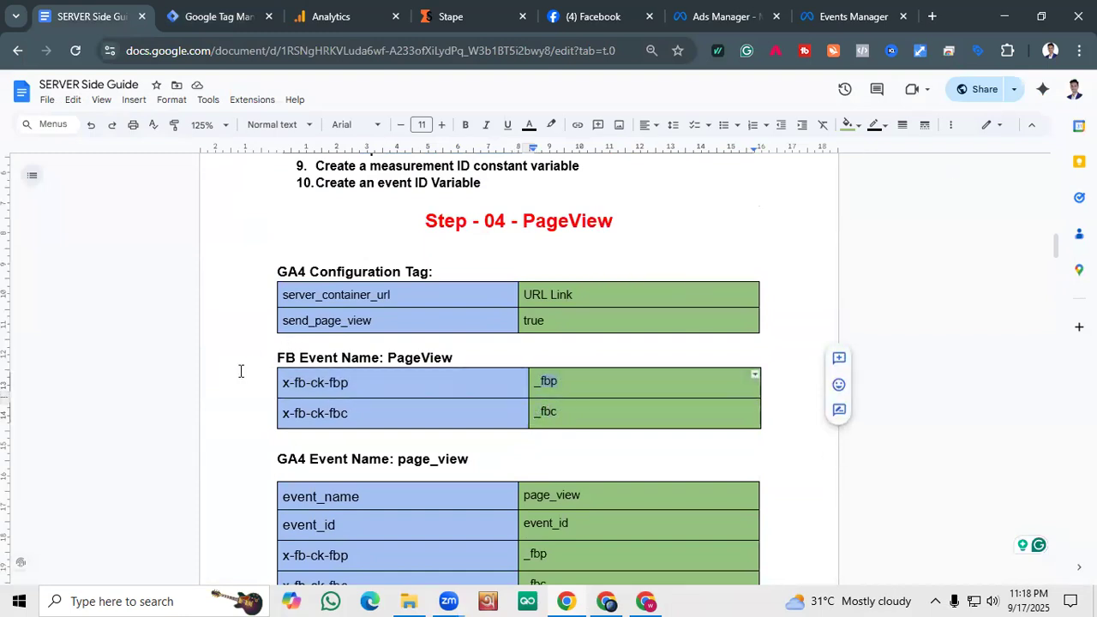
click(840, 299)
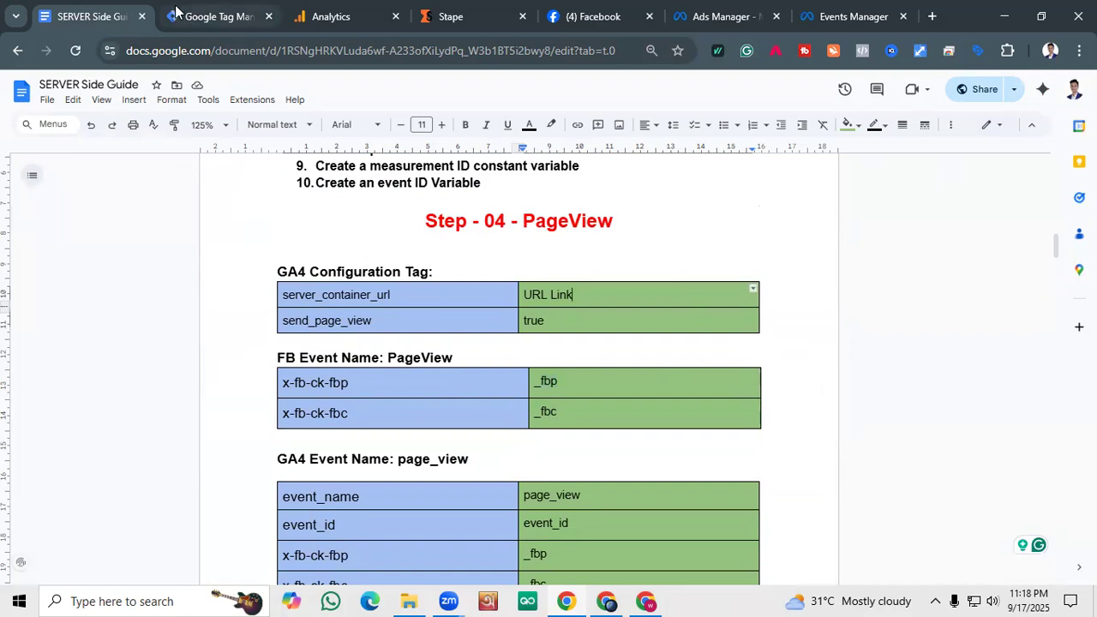
scroll(374, 285, down, 1)
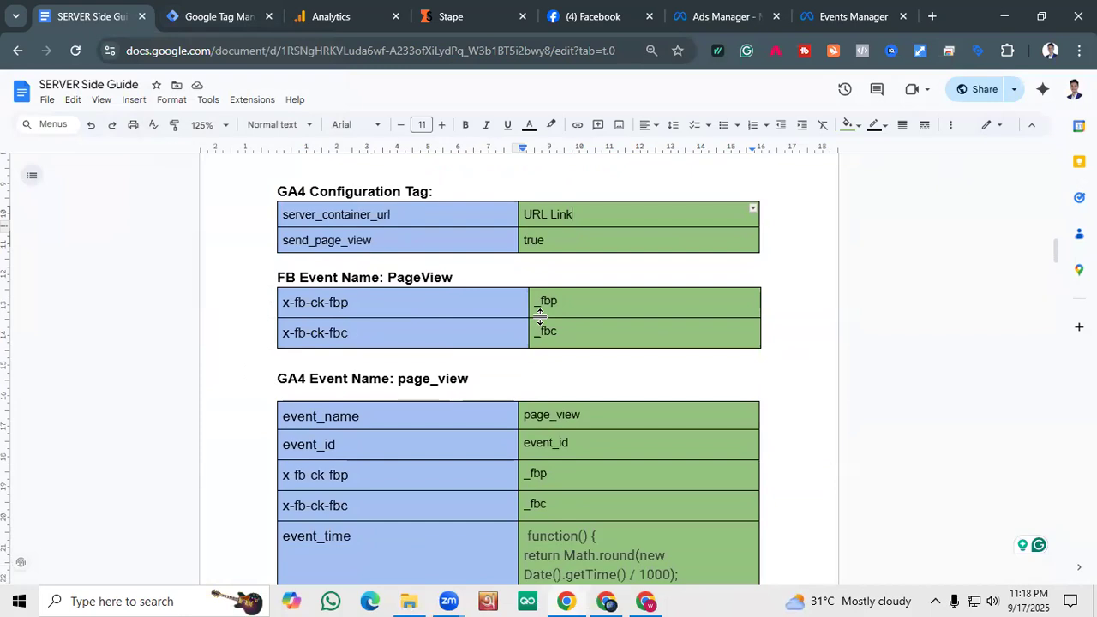
scroll(435, 330, down, 1)
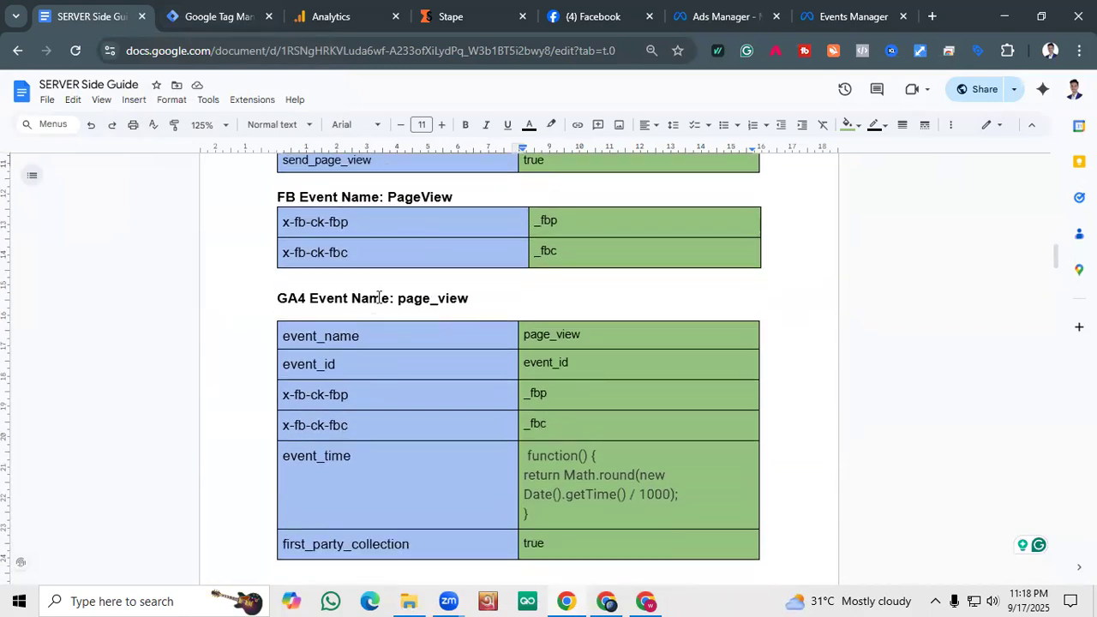
scroll(396, 222, up, 2)
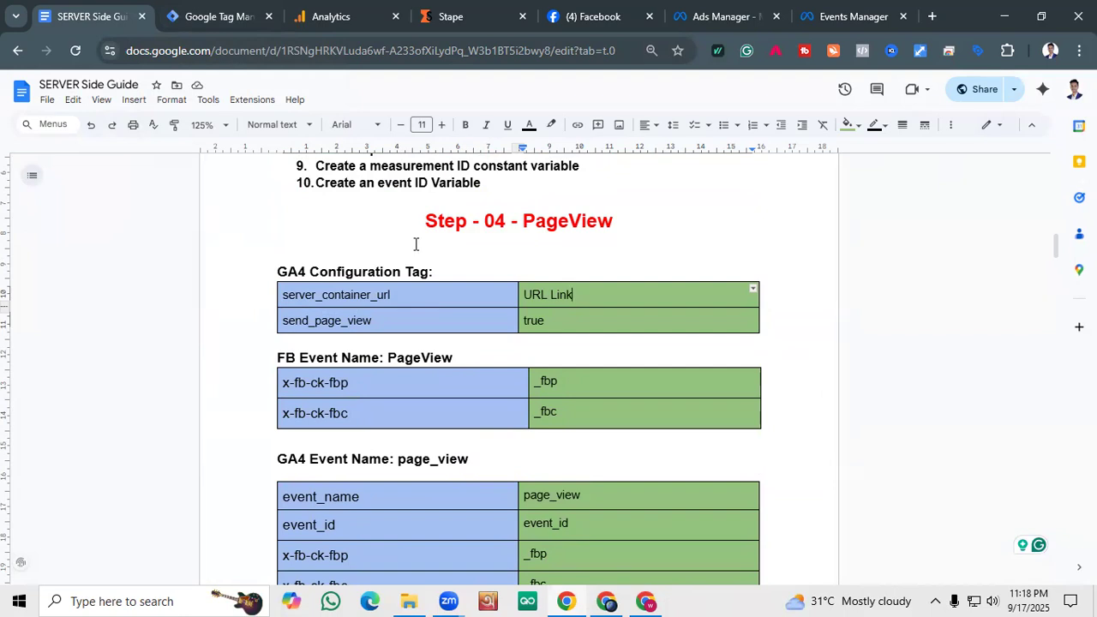
scroll(435, 232, down, 2)
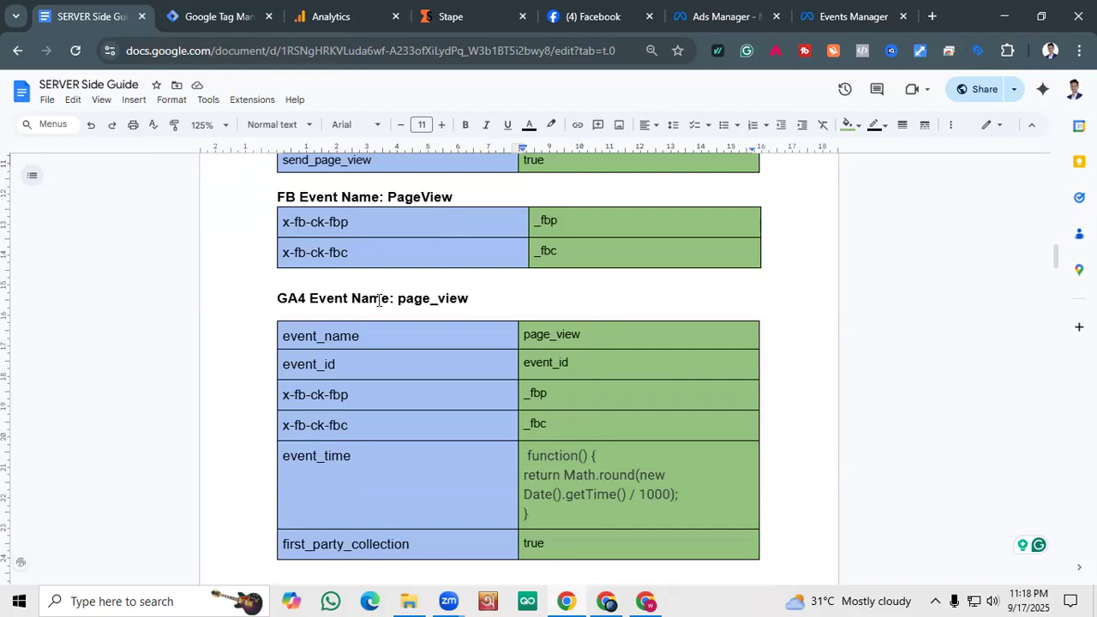
scroll(380, 302, up, 2)
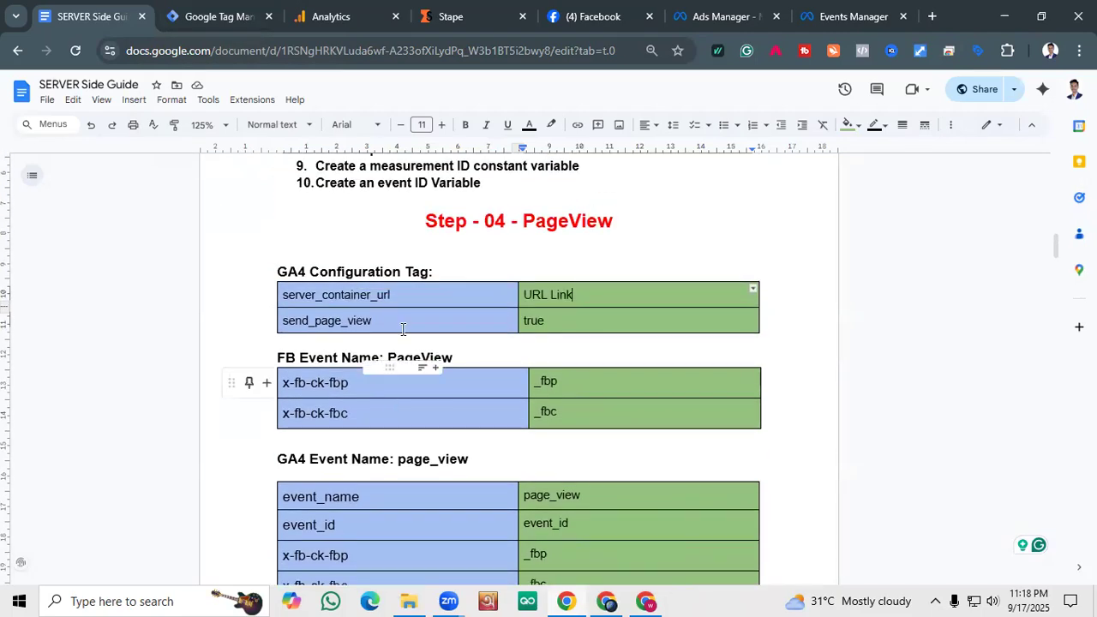
Skim the guide's event tables from view_content through Purchase and return to the GA4 page_view table.
scroll(396, 403, down, 20)
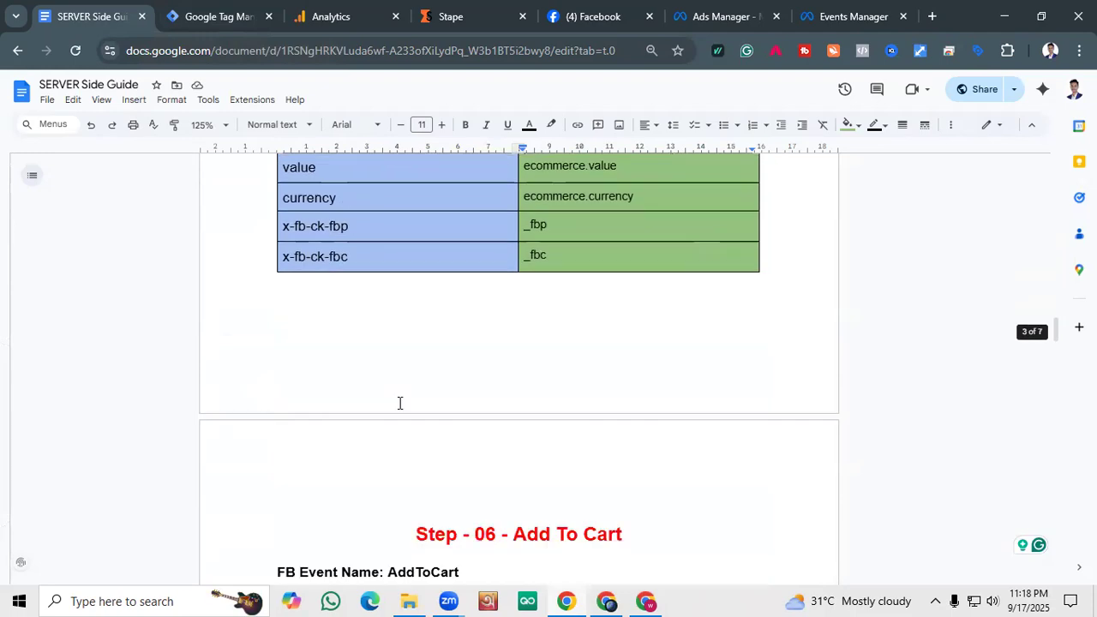
scroll(365, 475, down, 20)
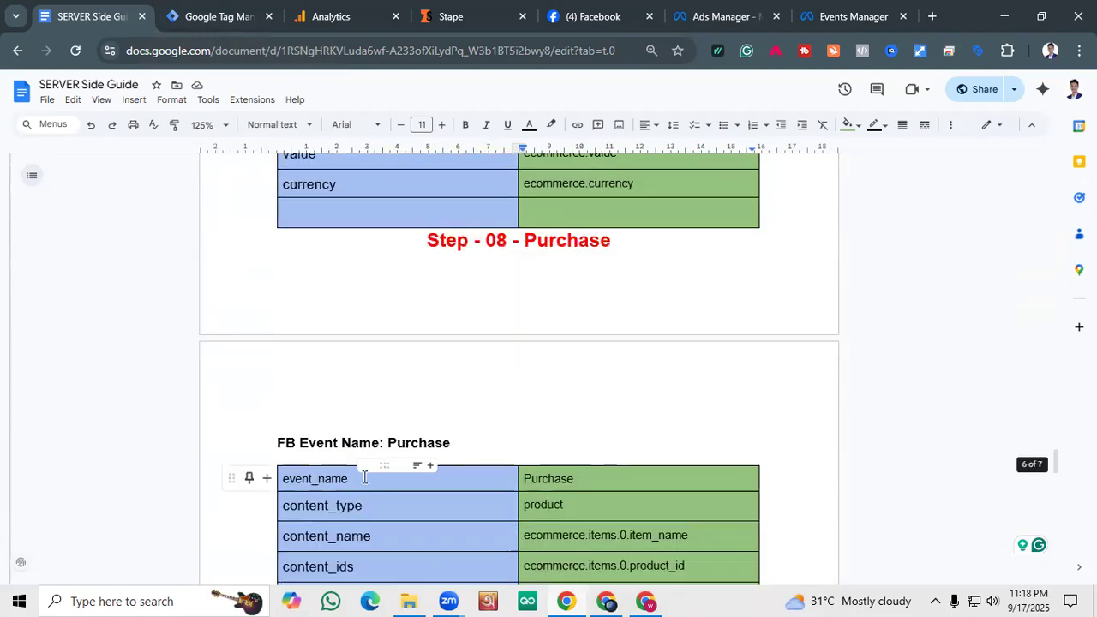
scroll(364, 475, up, 20)
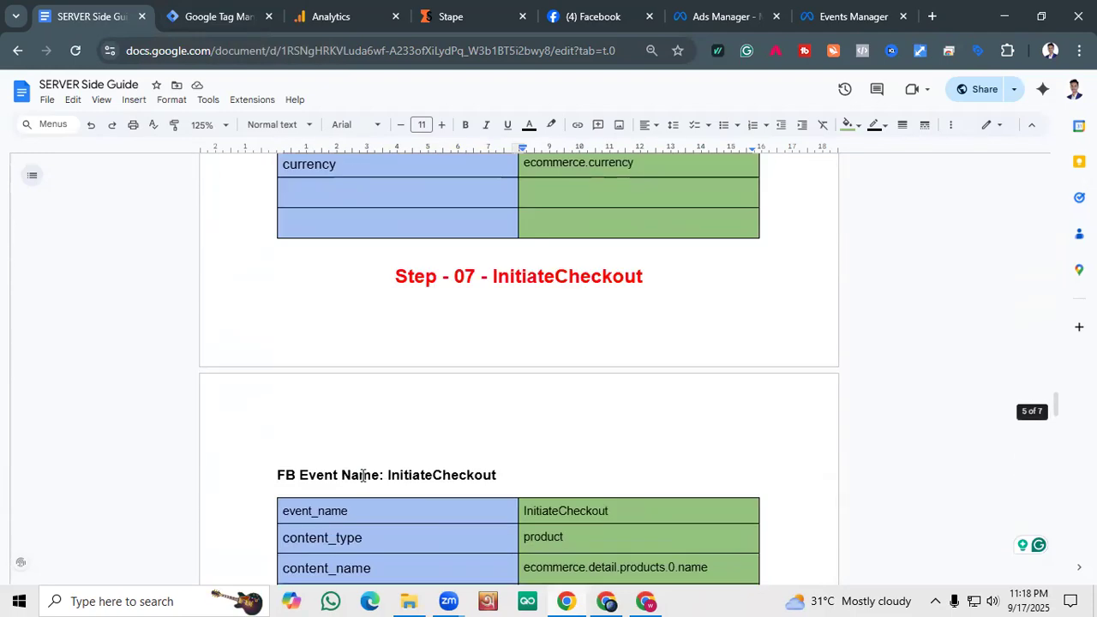
scroll(360, 477, up, 12)
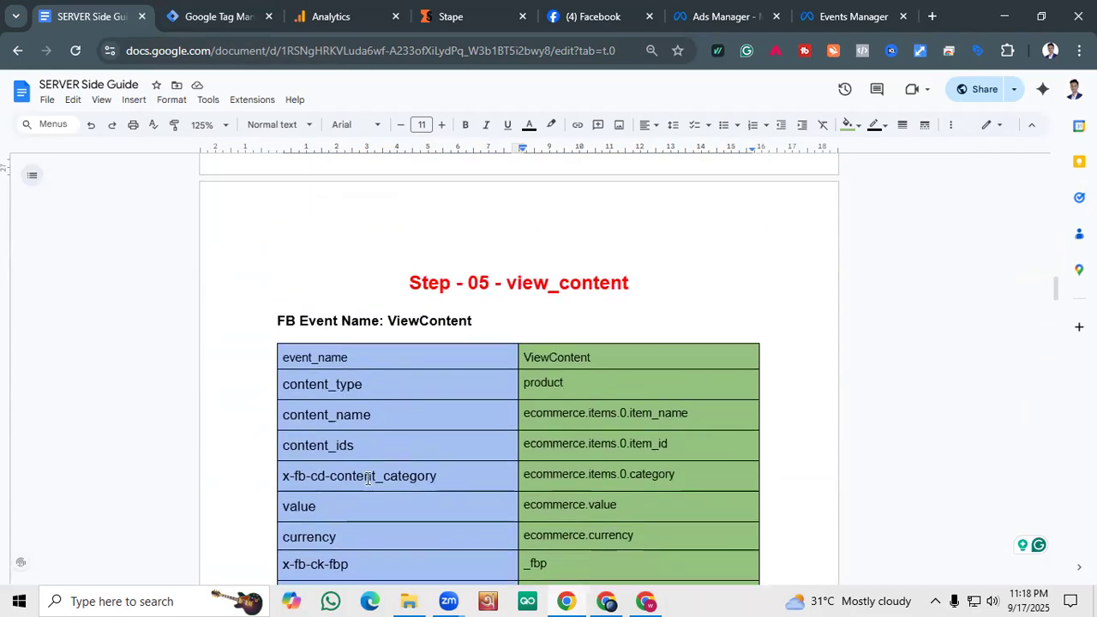
scroll(370, 472, down, 3)
scroll(372, 471, up, 12)
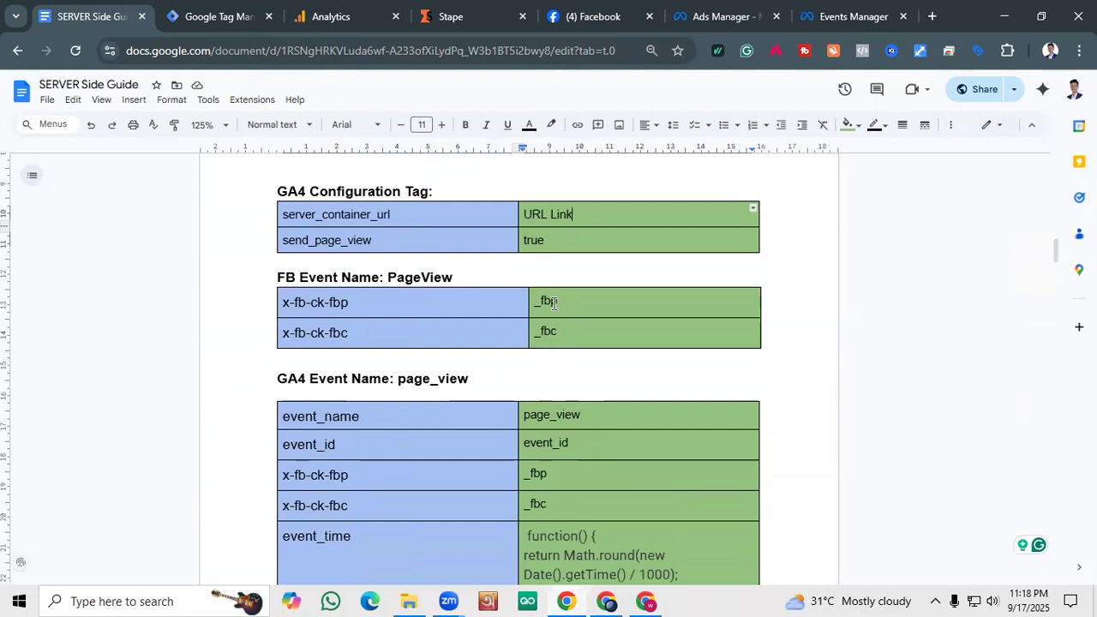
scroll(455, 292, down, 2)
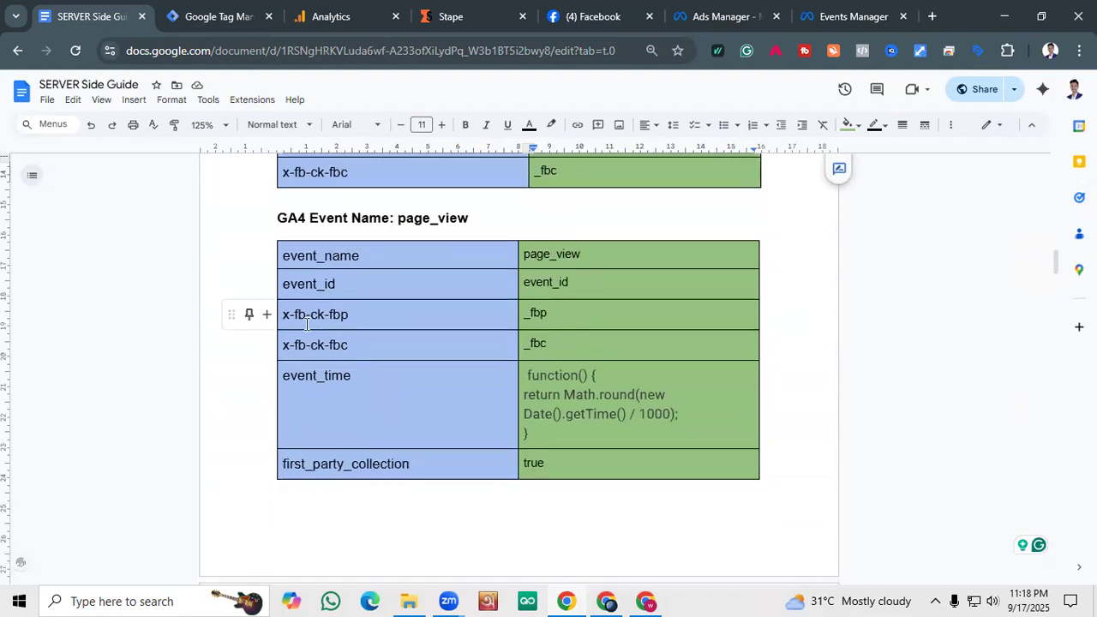
Review the fbp and fbc rows in the guide's page_view, ViewContent and view_item tables, and switch back to Google Tag Manager.
double_click(538, 313)
double_click(540, 343)
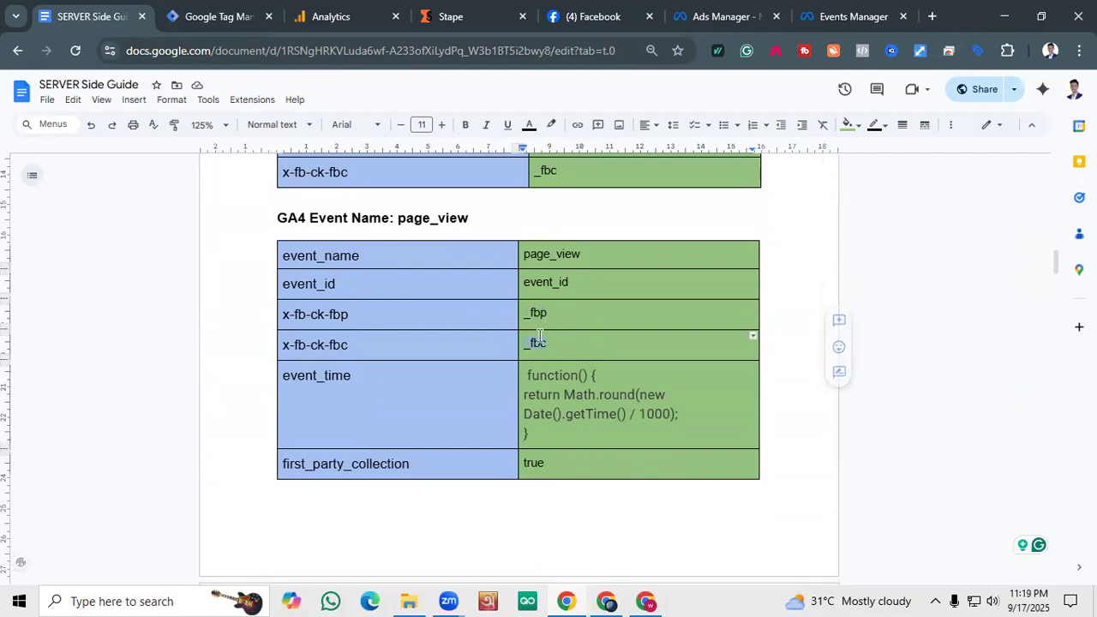
click(334, 315)
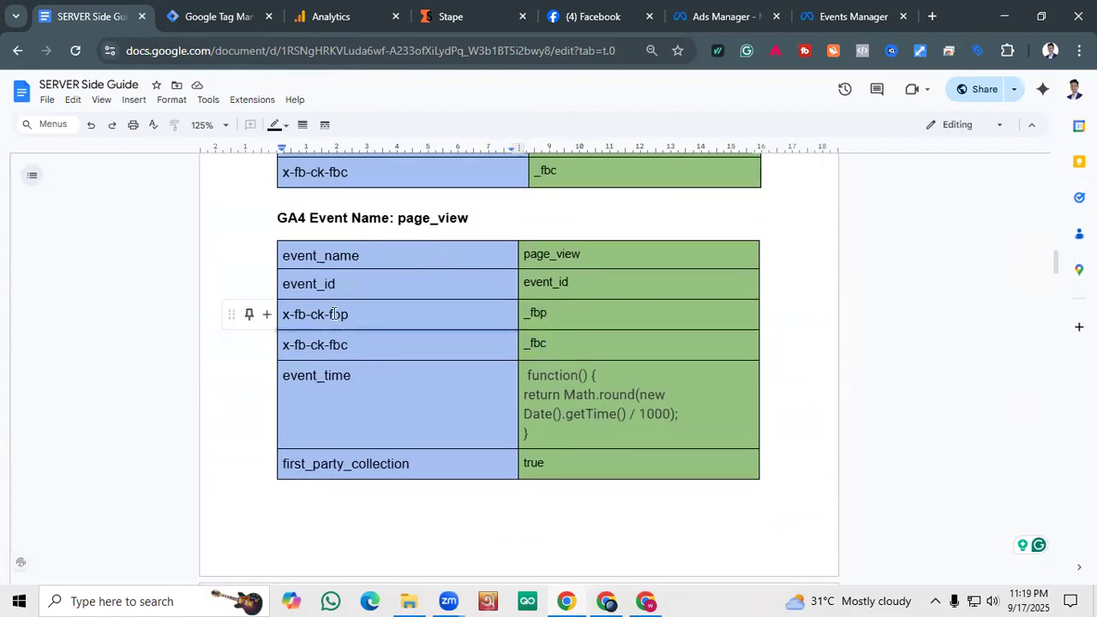
scroll(339, 319, down, 5)
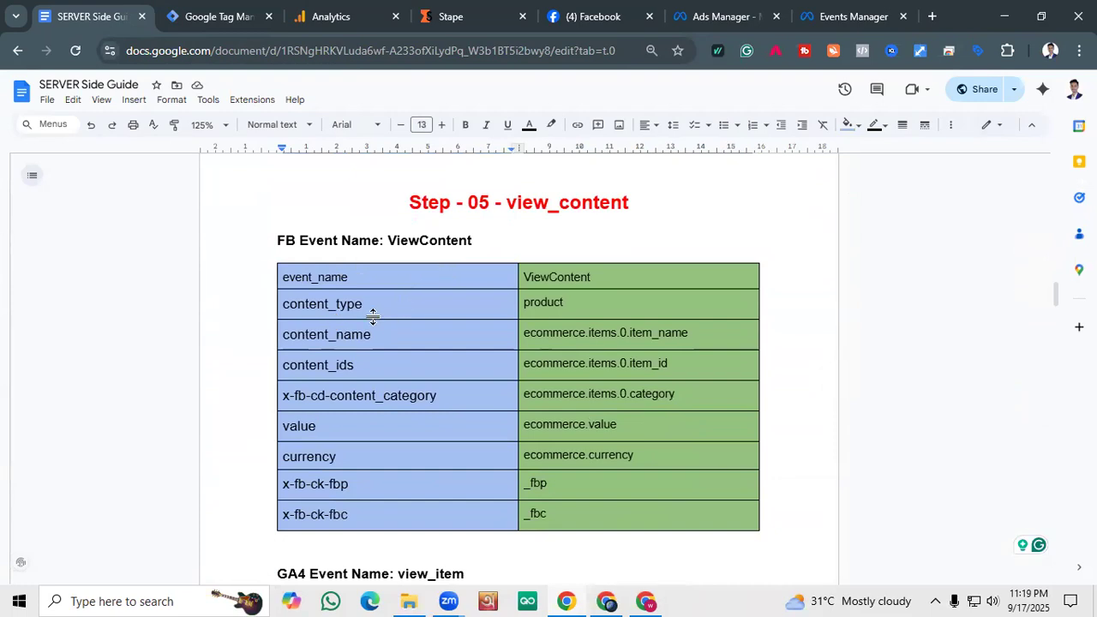
scroll(366, 315, down, 1)
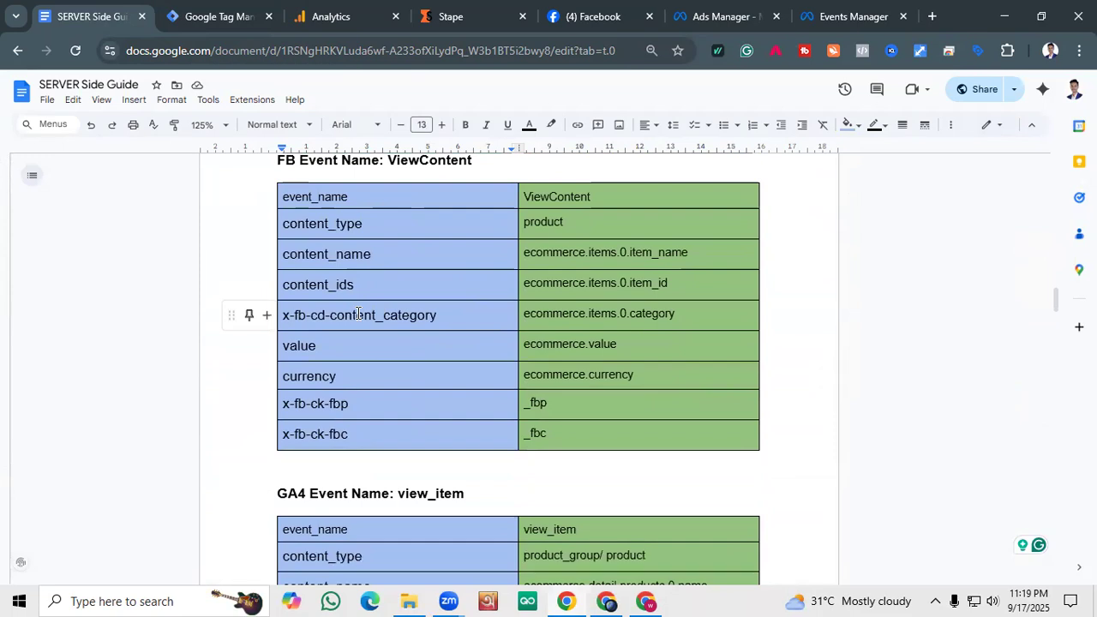
scroll(358, 313, up, 1)
scroll(359, 313, down, 1)
click(331, 433)
scroll(328, 418, down, 2)
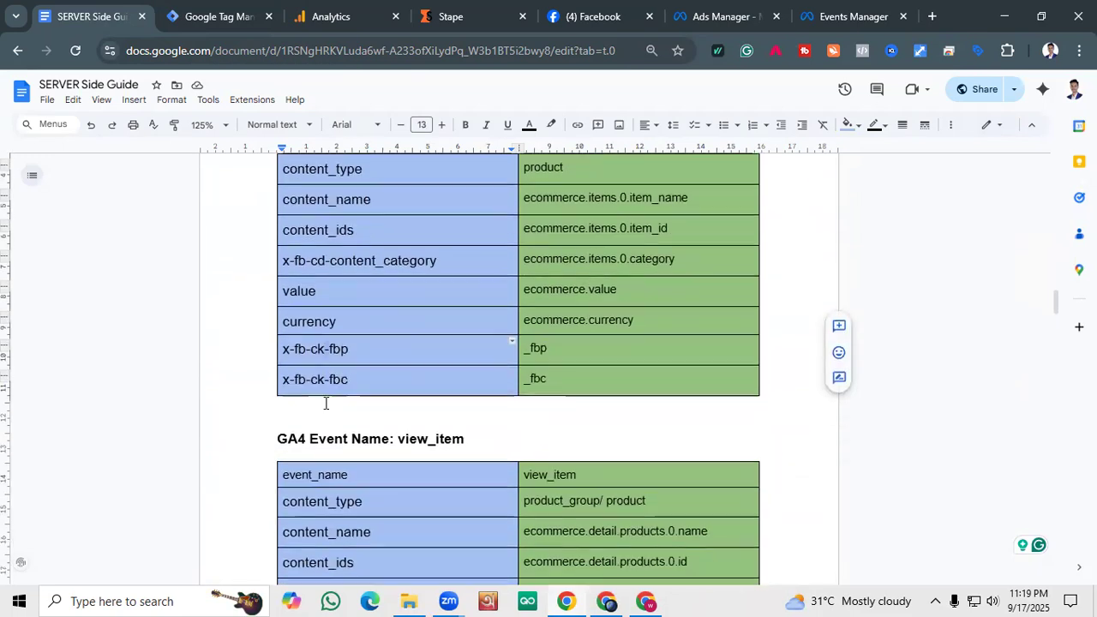
scroll(325, 403, down, 2)
scroll(325, 385, up, 1)
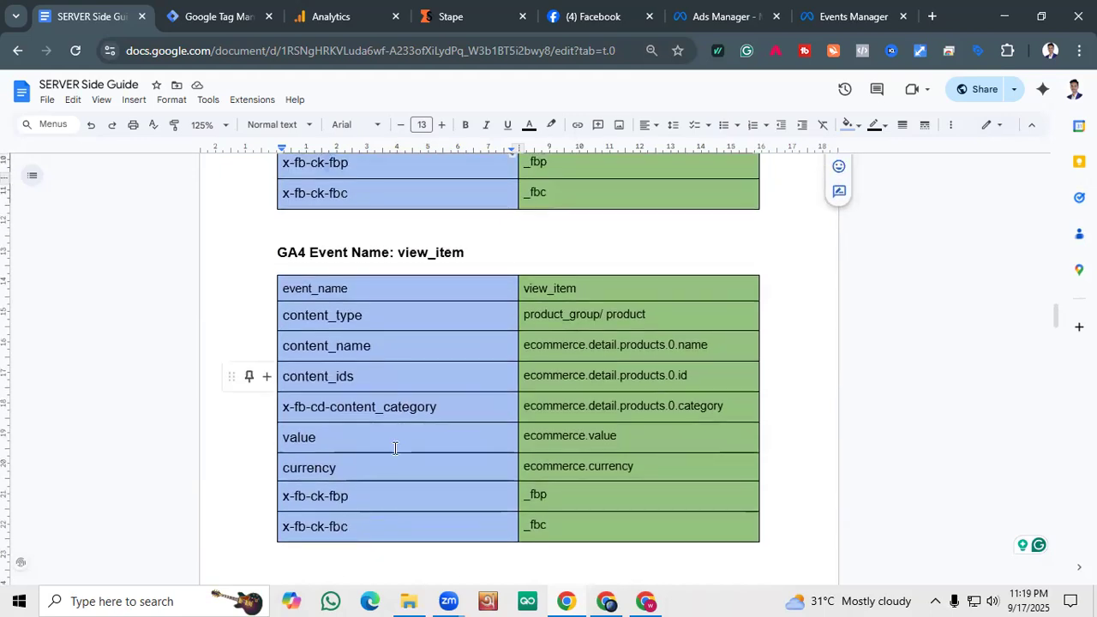
scroll(340, 488, down, 5)
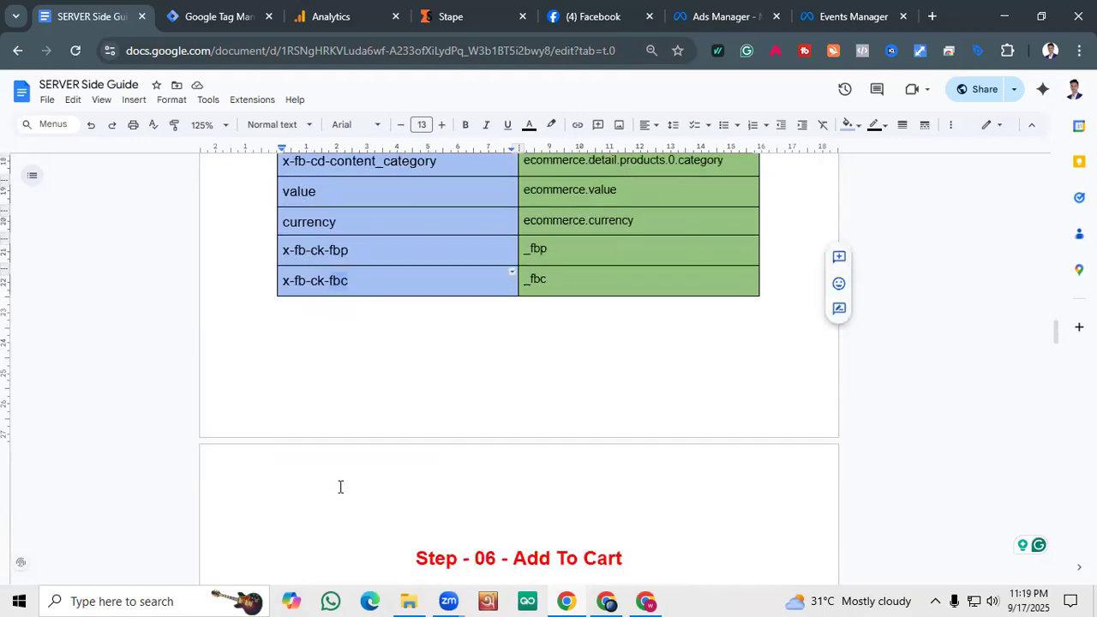
scroll(341, 480, up, 20)
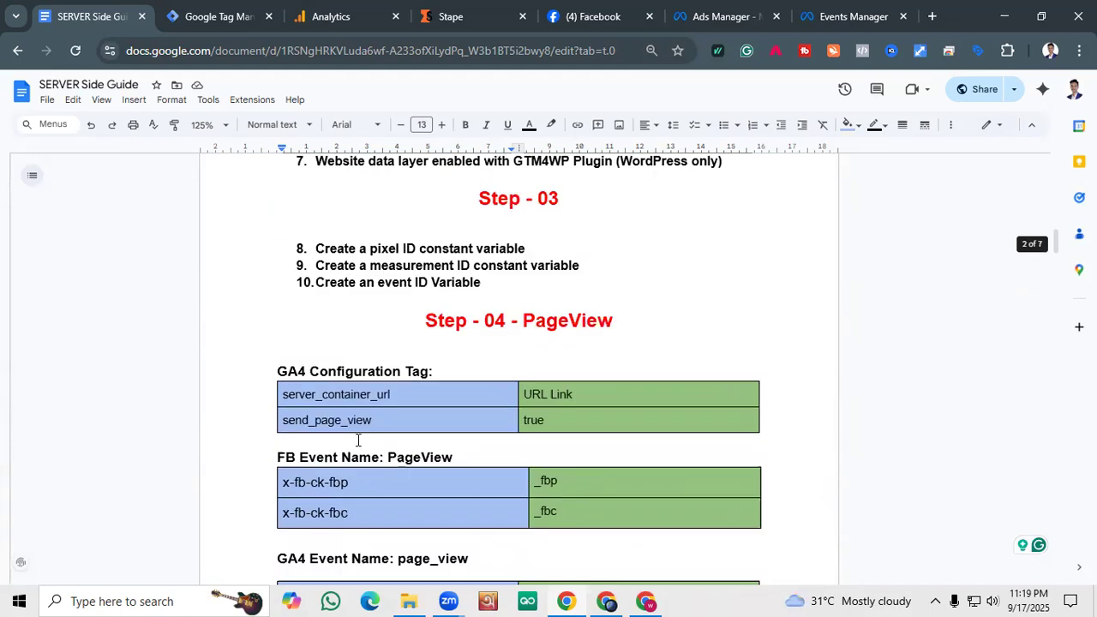
scroll(355, 429, up, 2)
scroll(355, 412, down, 5)
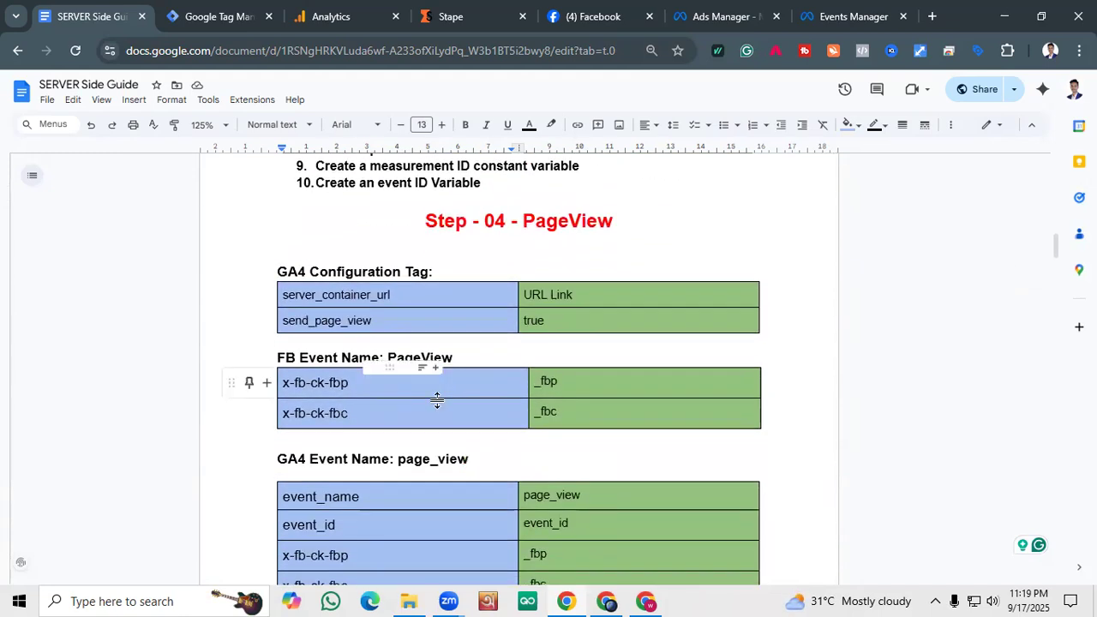
click(215, 16)
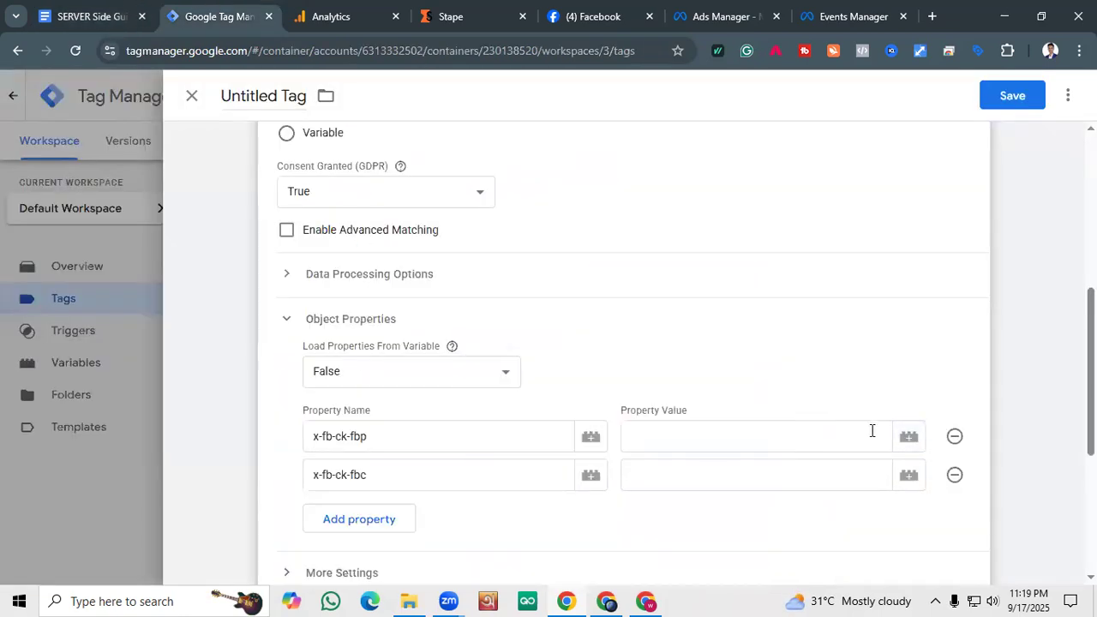
click(910, 438)
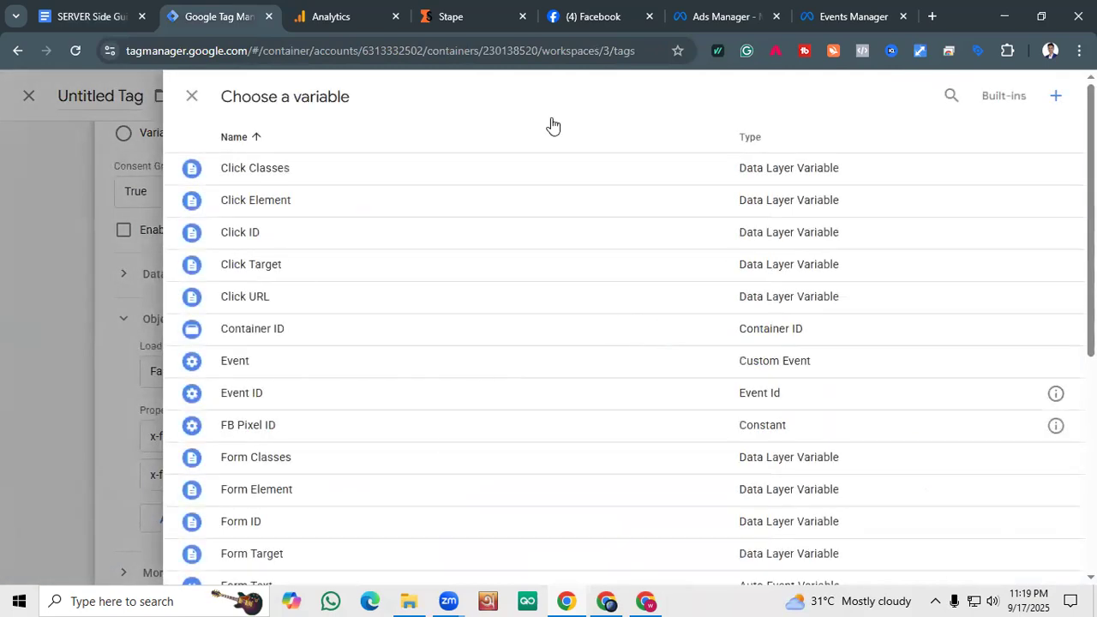
scroll(554, 289, down, 5)
scroll(521, 299, up, 5)
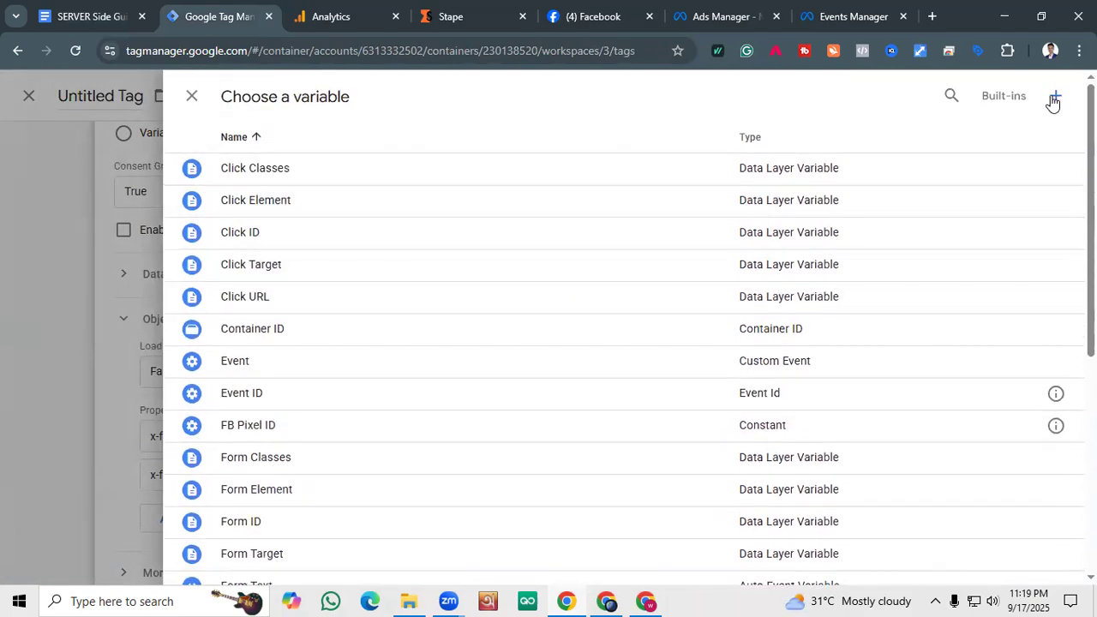
click(1055, 96)
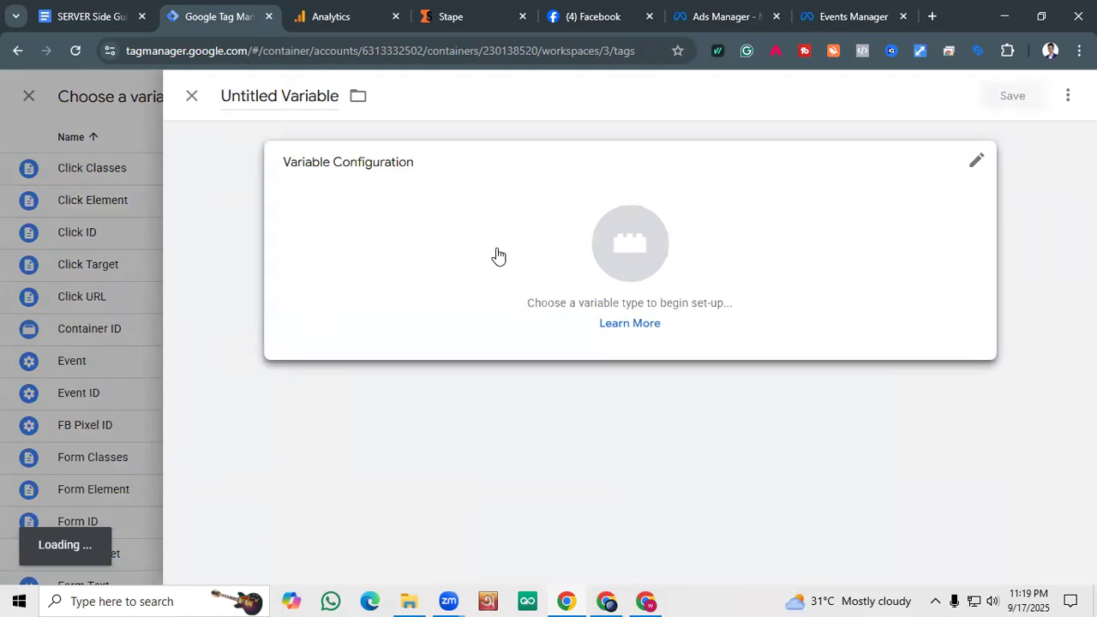
click(979, 163)
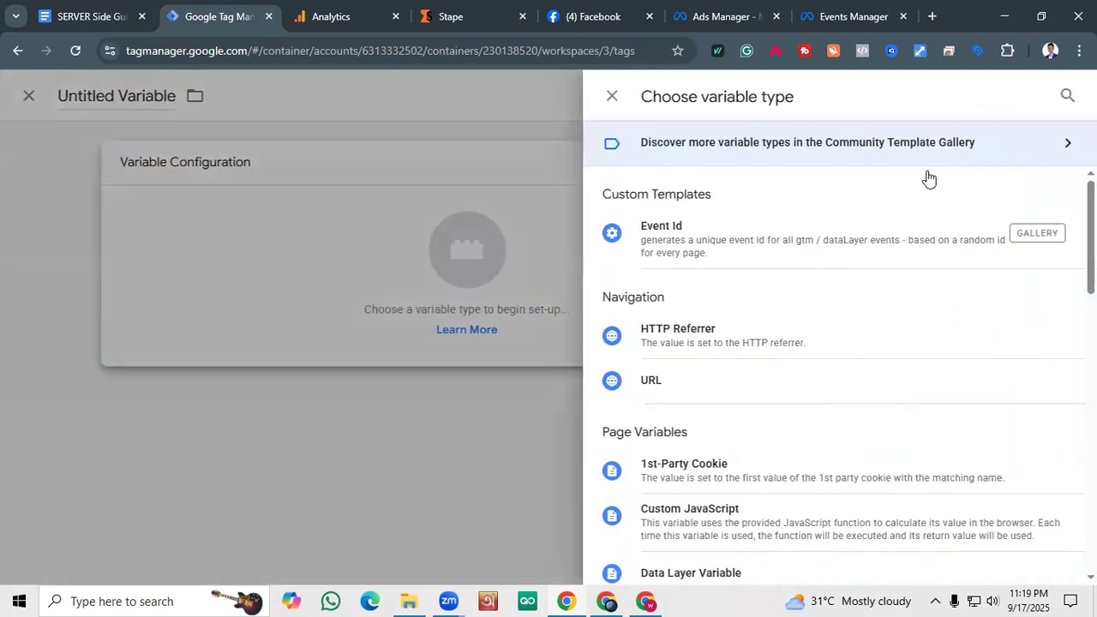
scroll(735, 227, down, 8)
scroll(733, 232, up, 4)
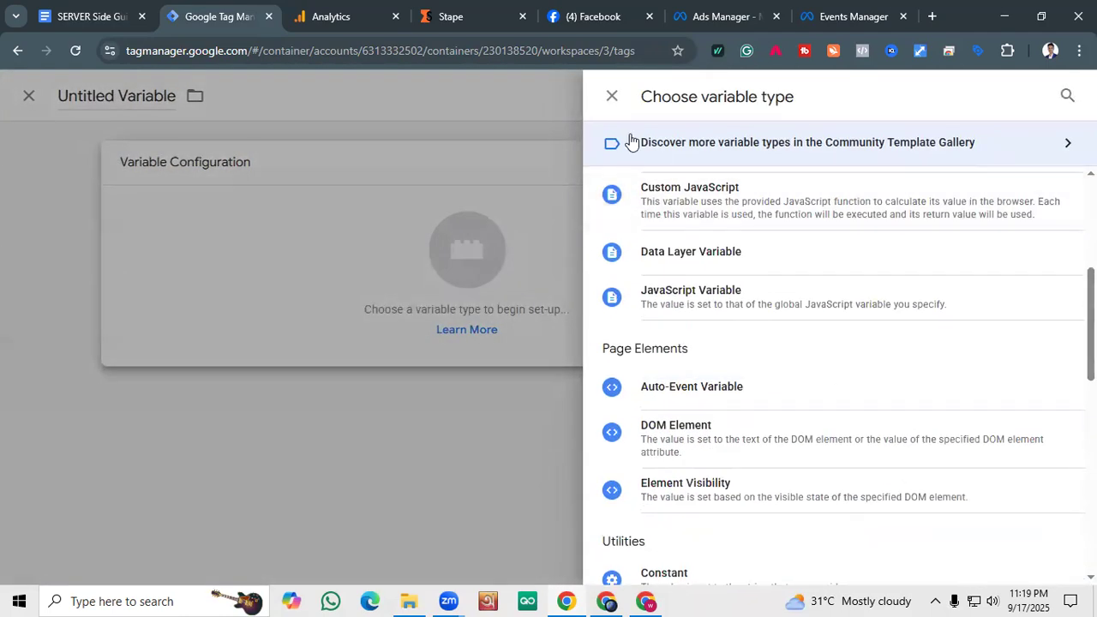
scroll(728, 306, up, 3)
click(248, 301)
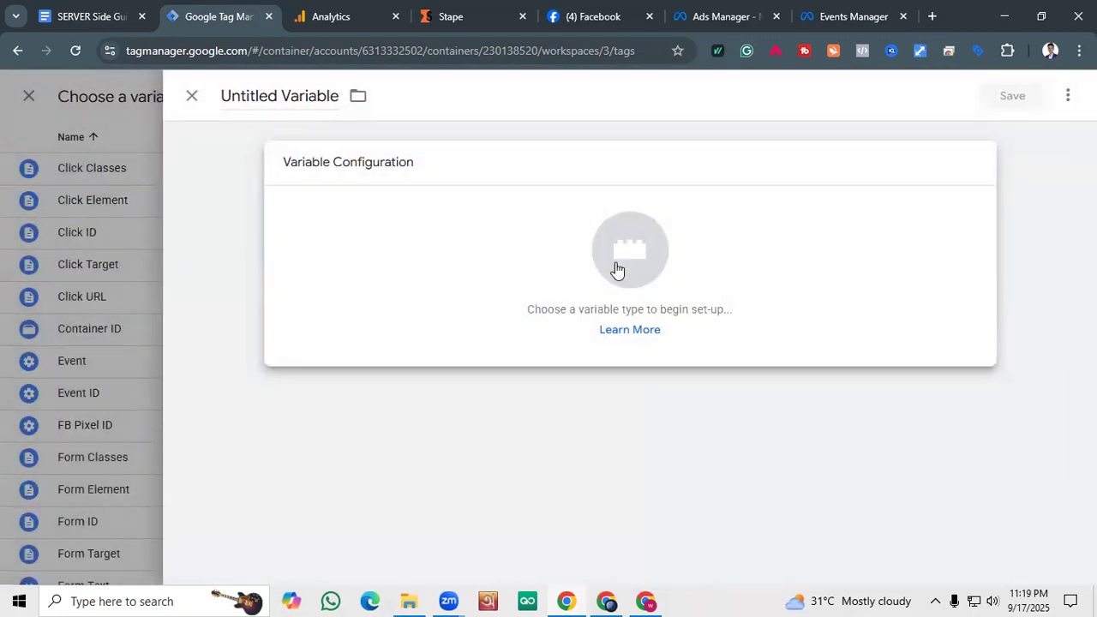
click(191, 96)
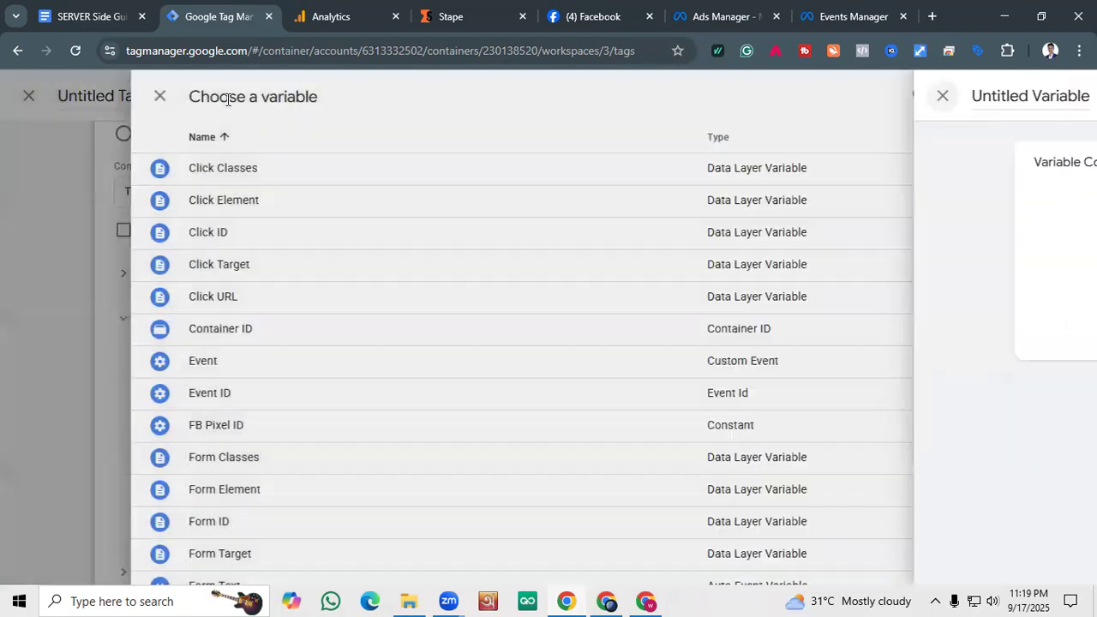
click(192, 95)
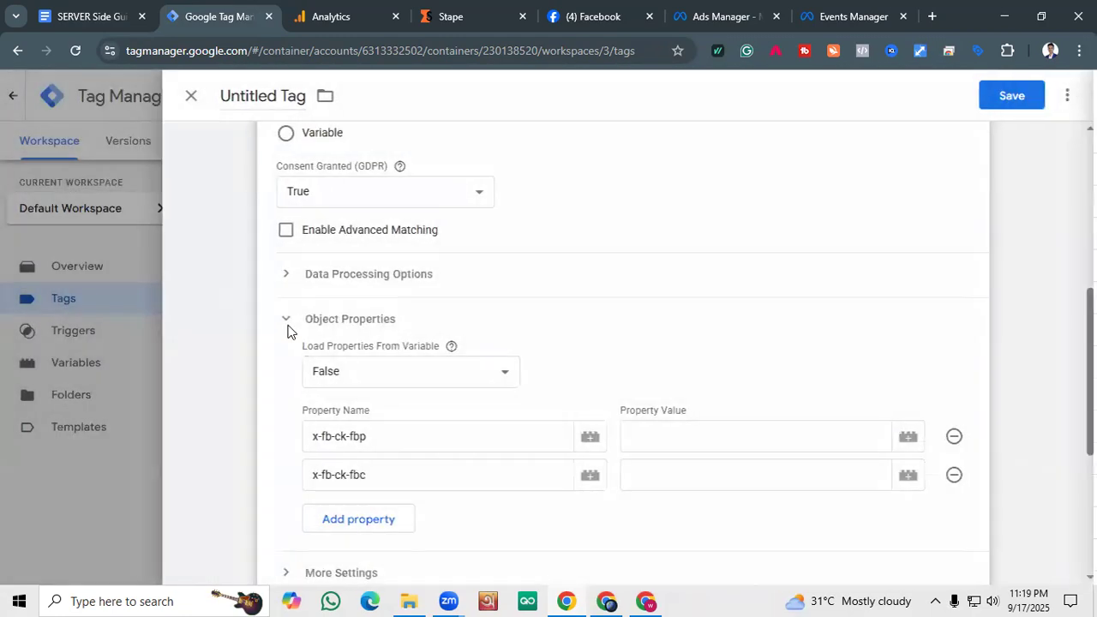
Create a new Data Layer Variable for the x-fb-ck-fbp property value, with _fbp as its data layer variable name.
click(909, 437)
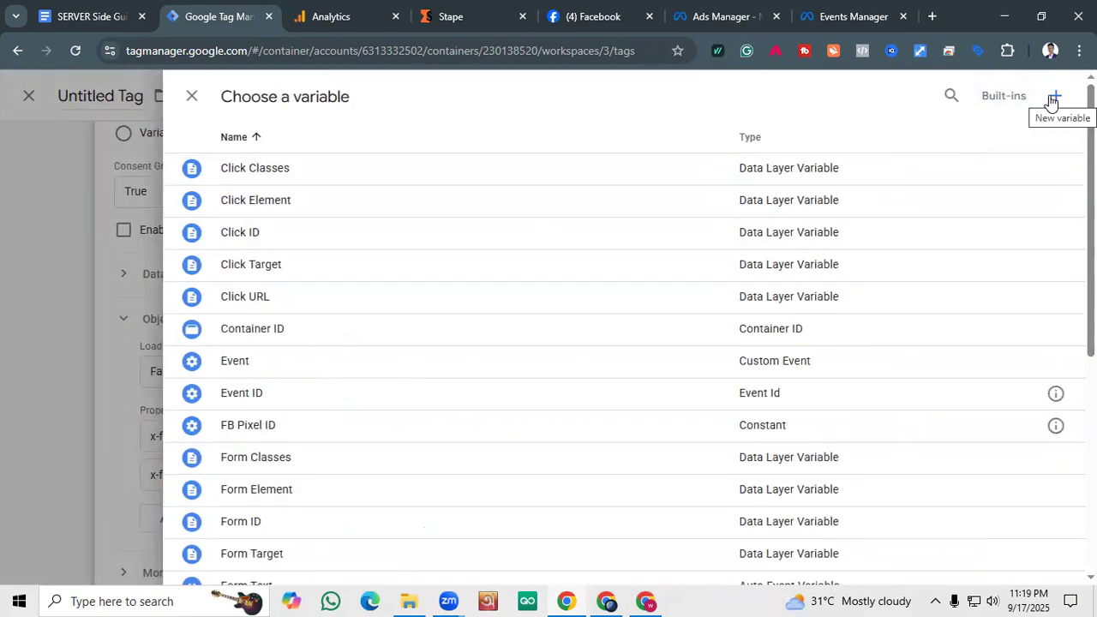
click(1053, 98)
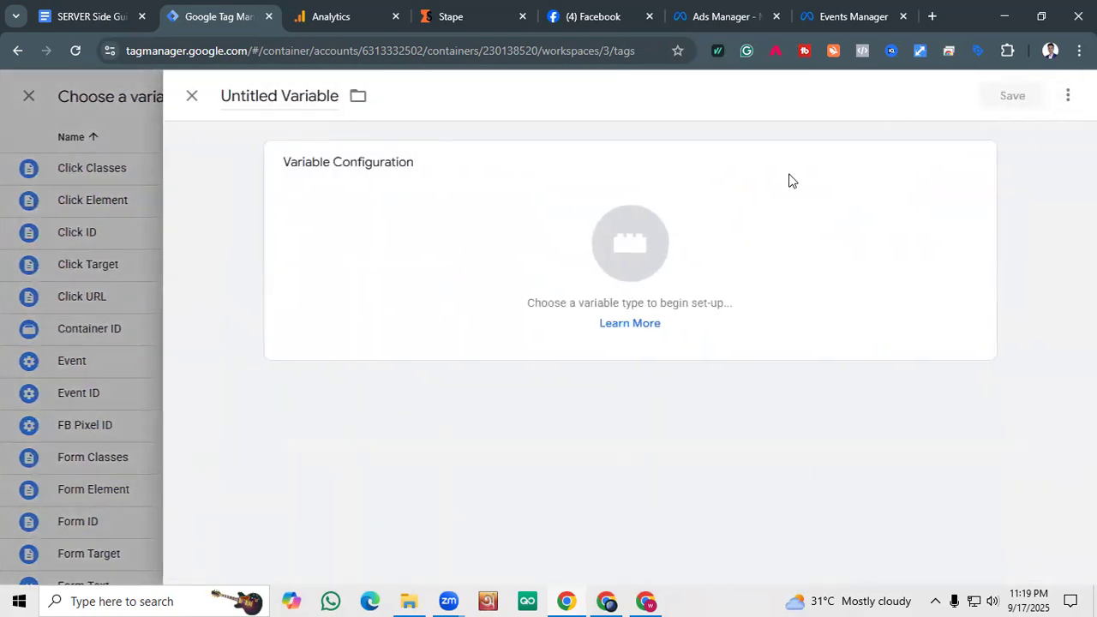
click(622, 260)
scroll(826, 421, down, 2)
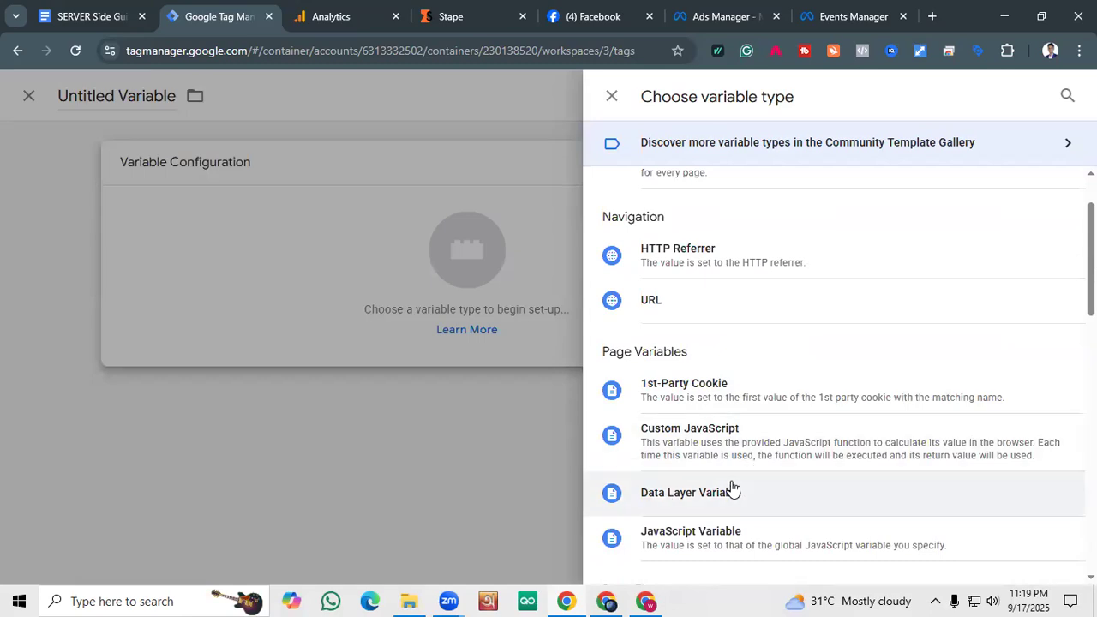
click(705, 505)
click(401, 323)
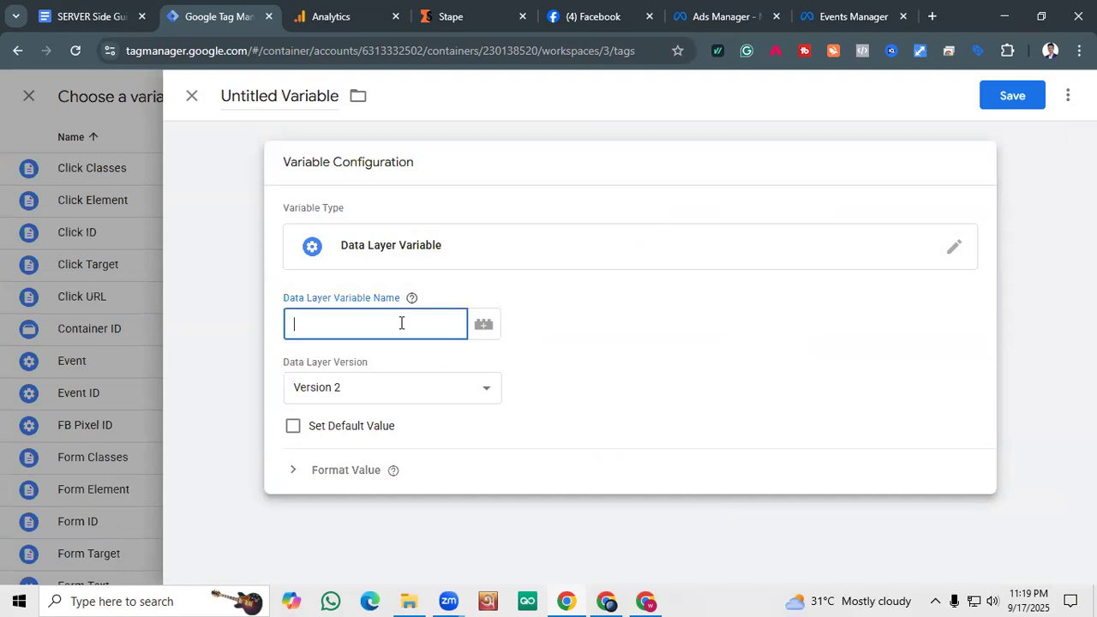
key(super+v)
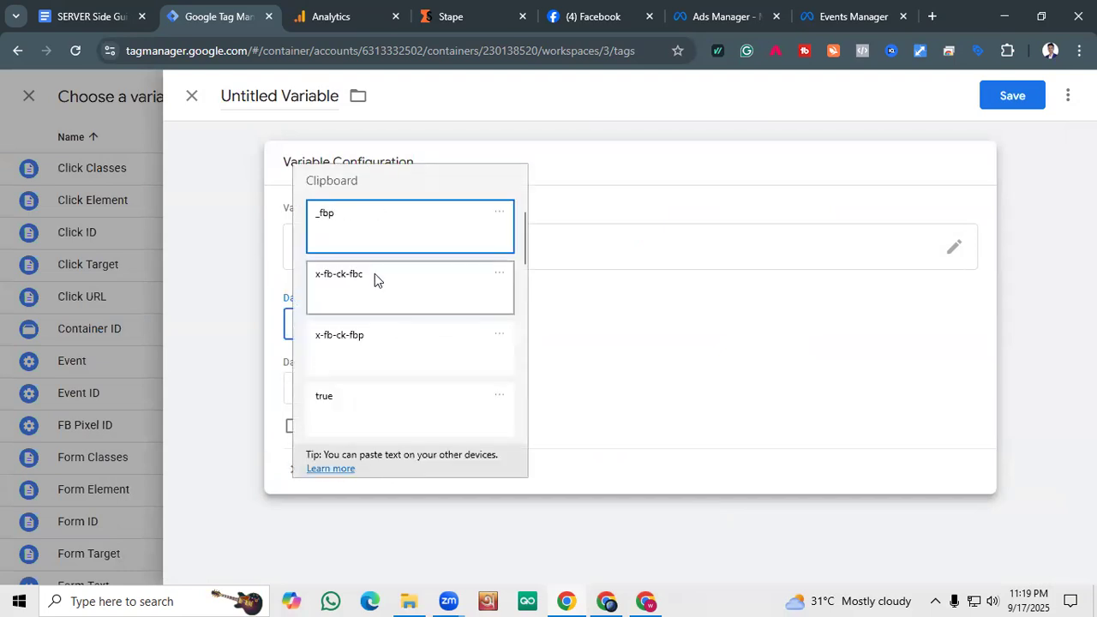
click(371, 232)
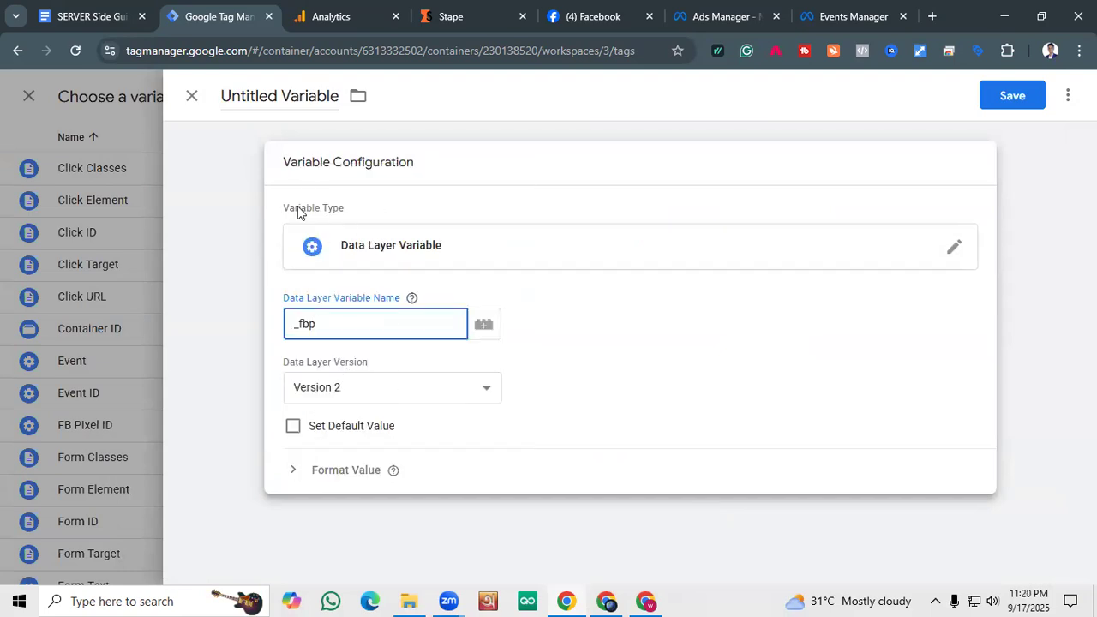
Name the variable "fbp Cookie" and save it as the value of the x-fb-ck-fbp property.
click(283, 98)
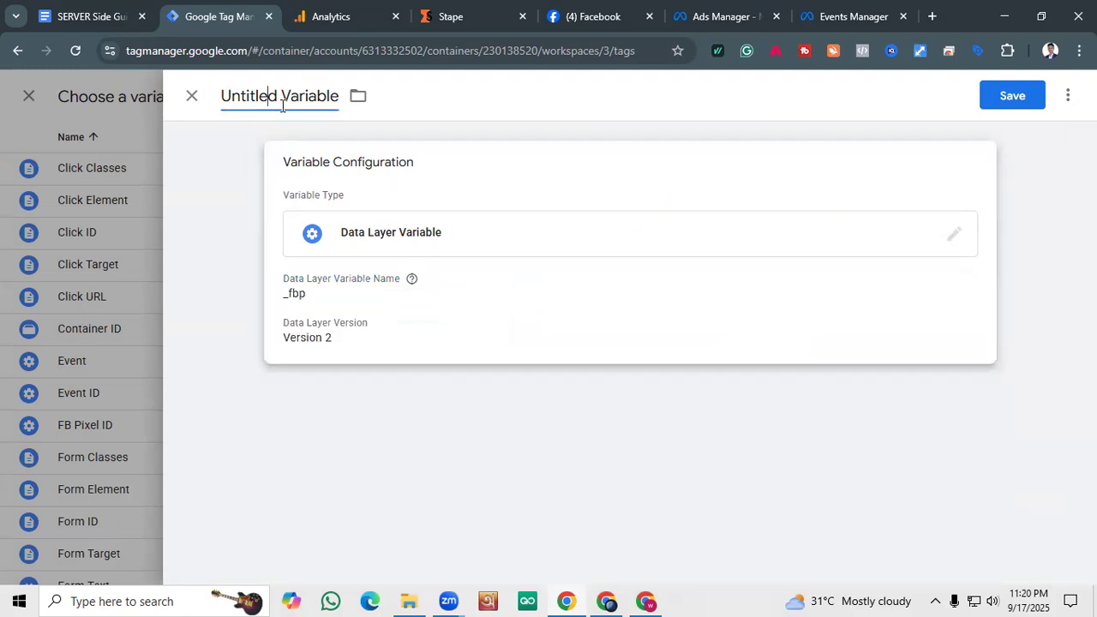
drag(222, 96, 343, 114)
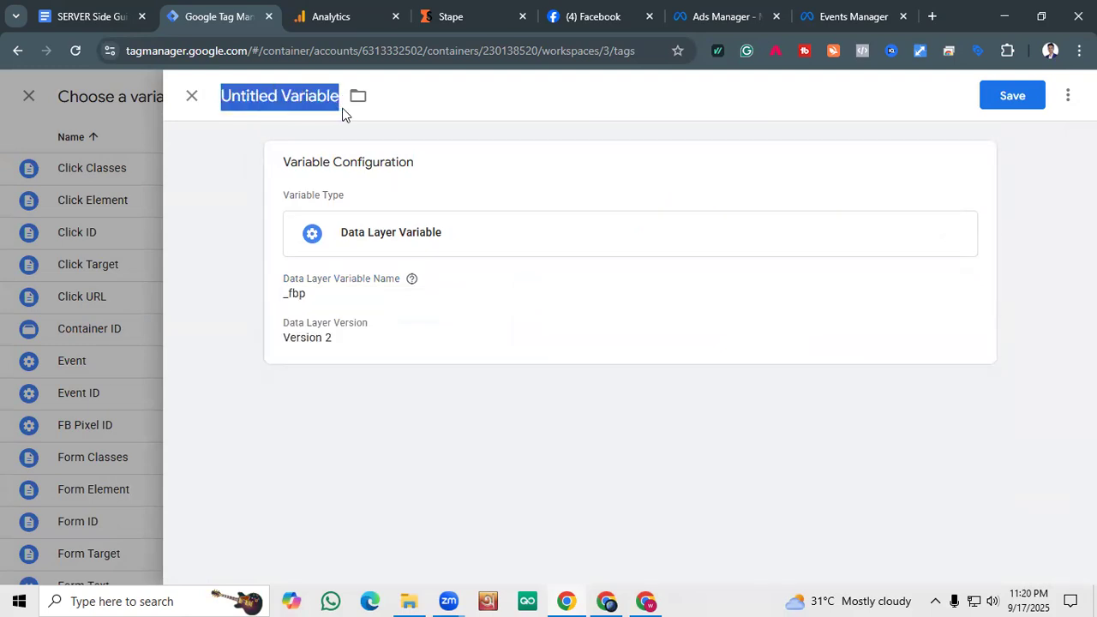
key(BackSpace)
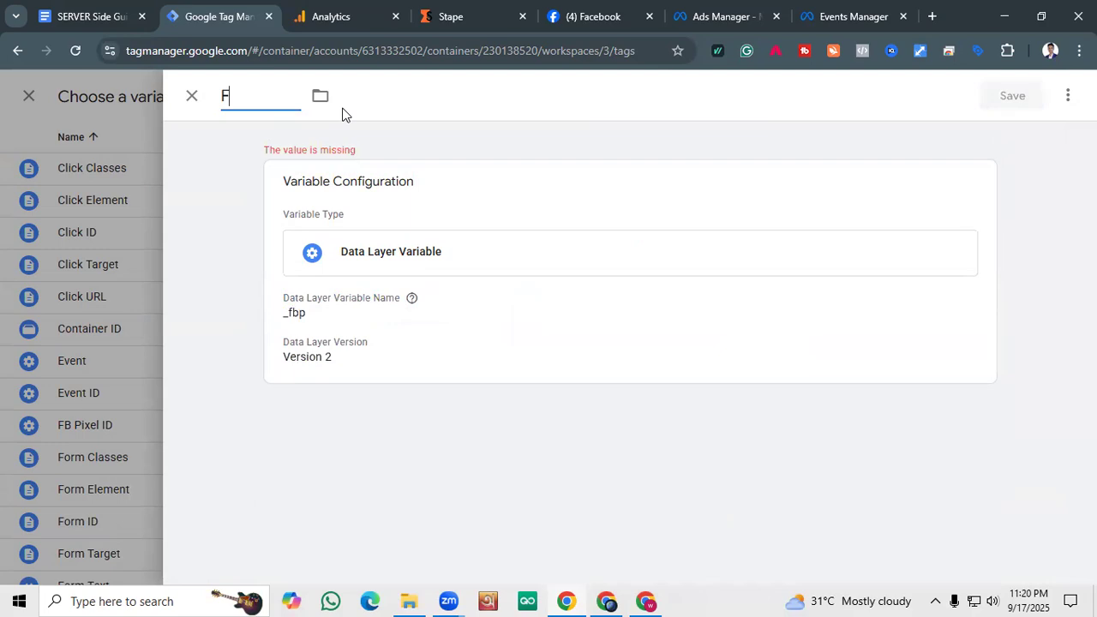
text(fbp Coo)
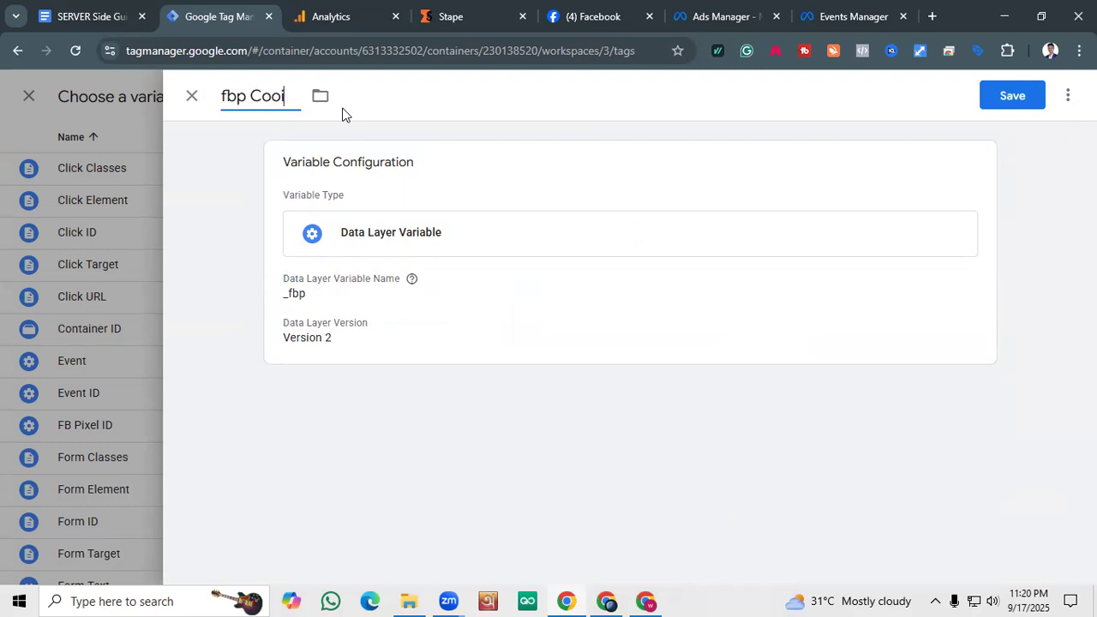
text(kie)
click(1007, 99)
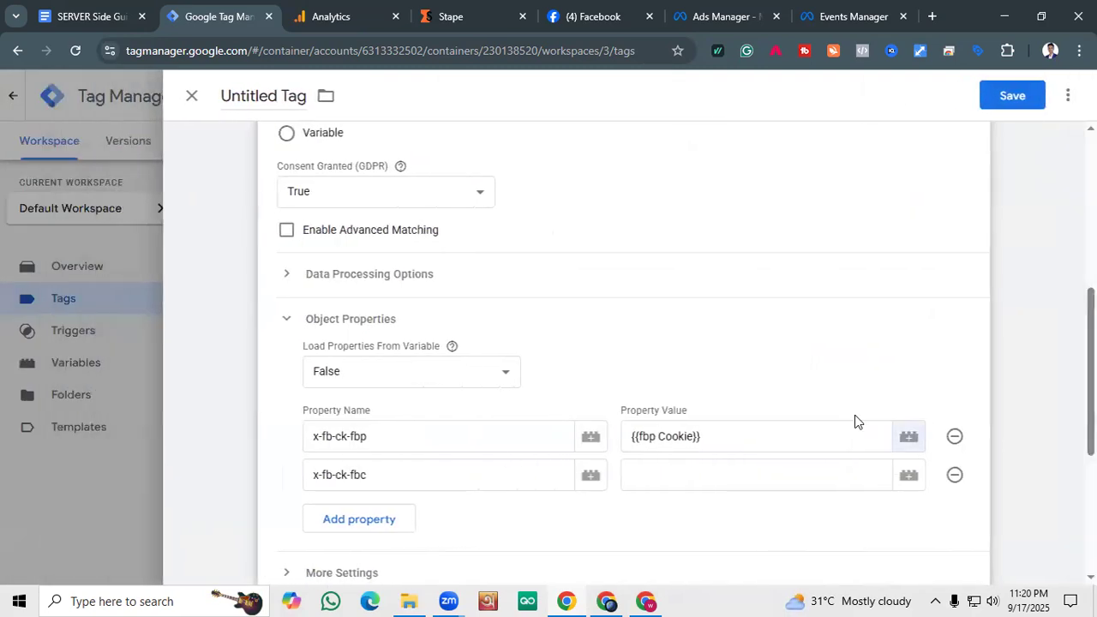
Copy the _fbc value from the FB PageView table in the SERVER Side Guide document.
click(813, 467)
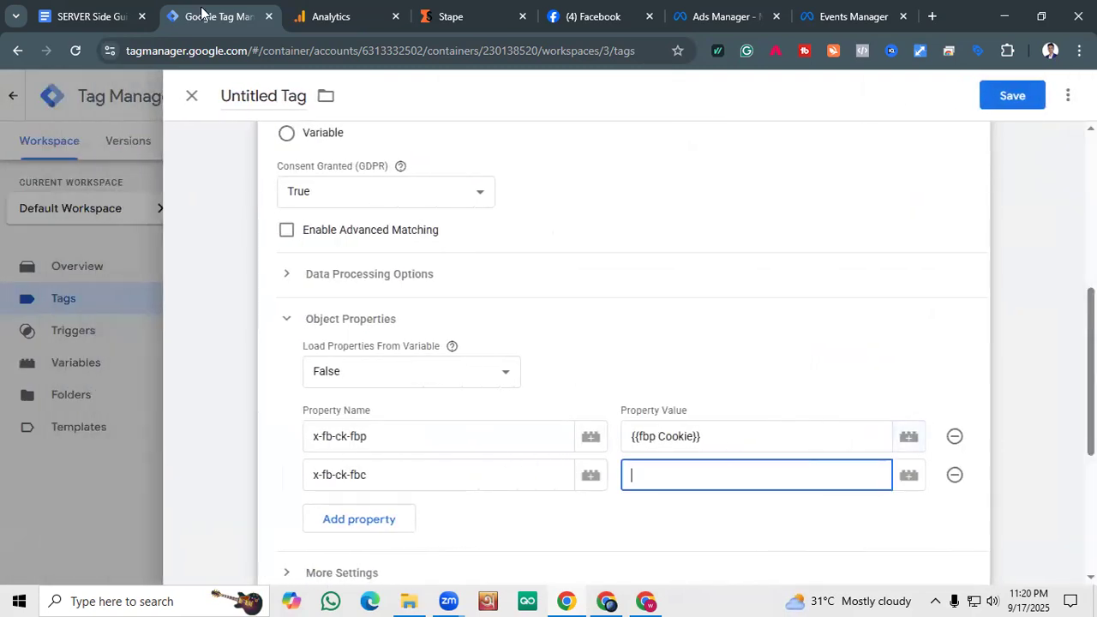
click(86, 16)
click(557, 333)
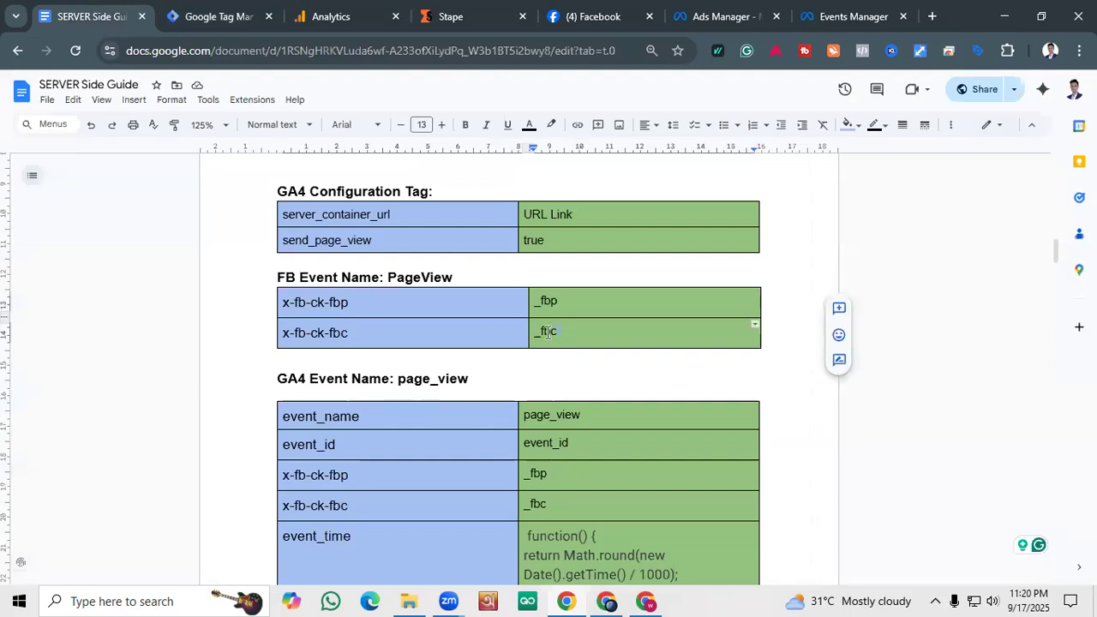
right_click(536, 333)
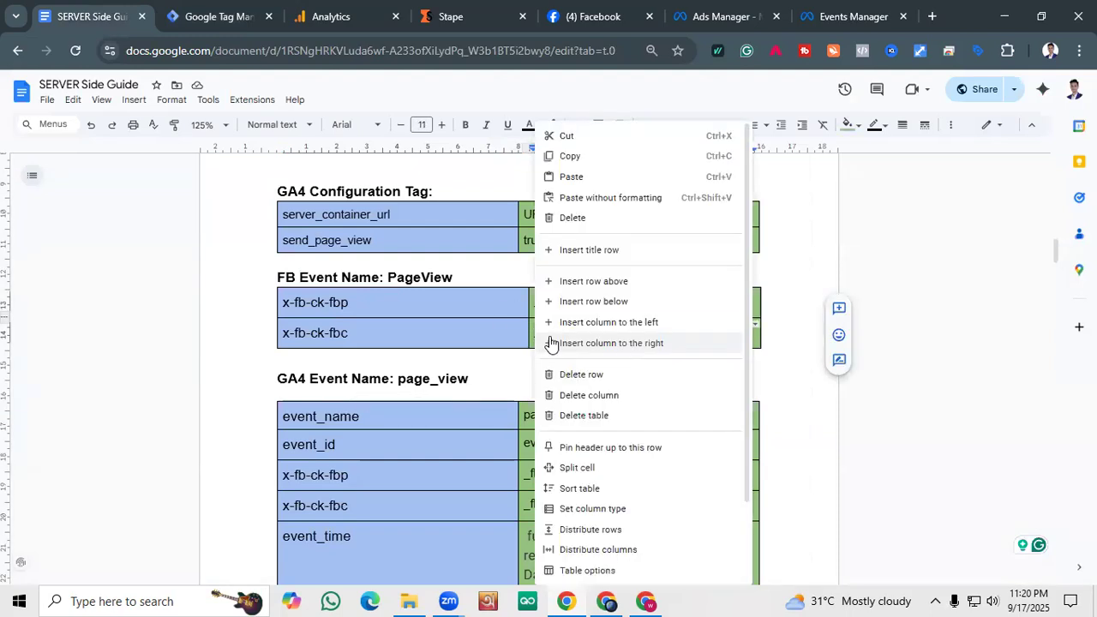
click(561, 154)
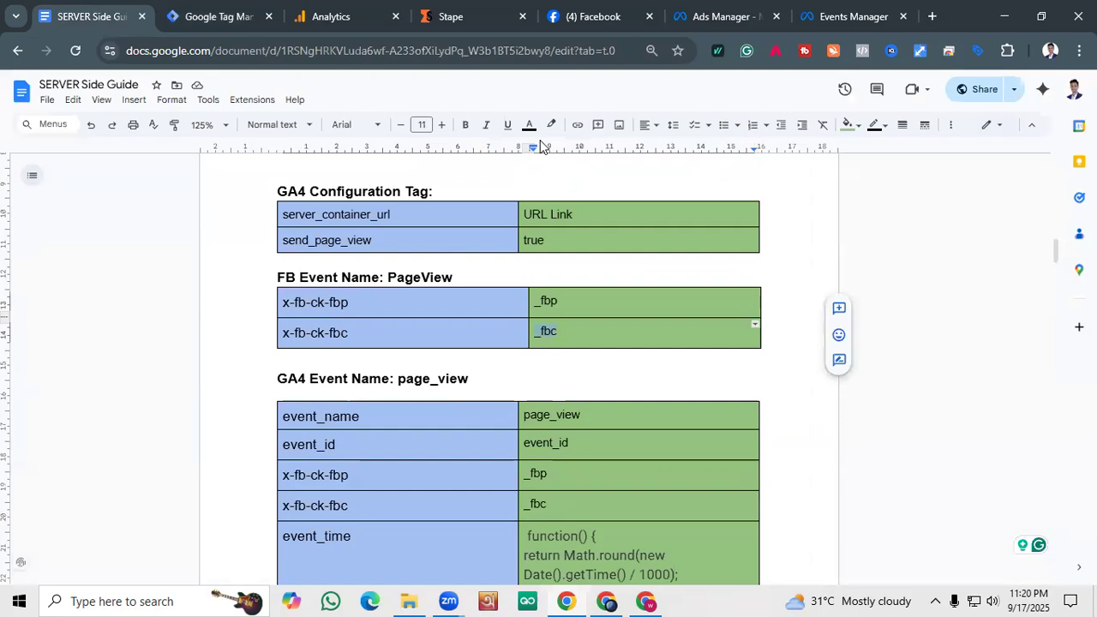
Create a new Data Layer Variable for the x-fb-ck-fbc property value in Google Tag Manager, with _fbc as its data layer variable name.
click(214, 16)
click(910, 476)
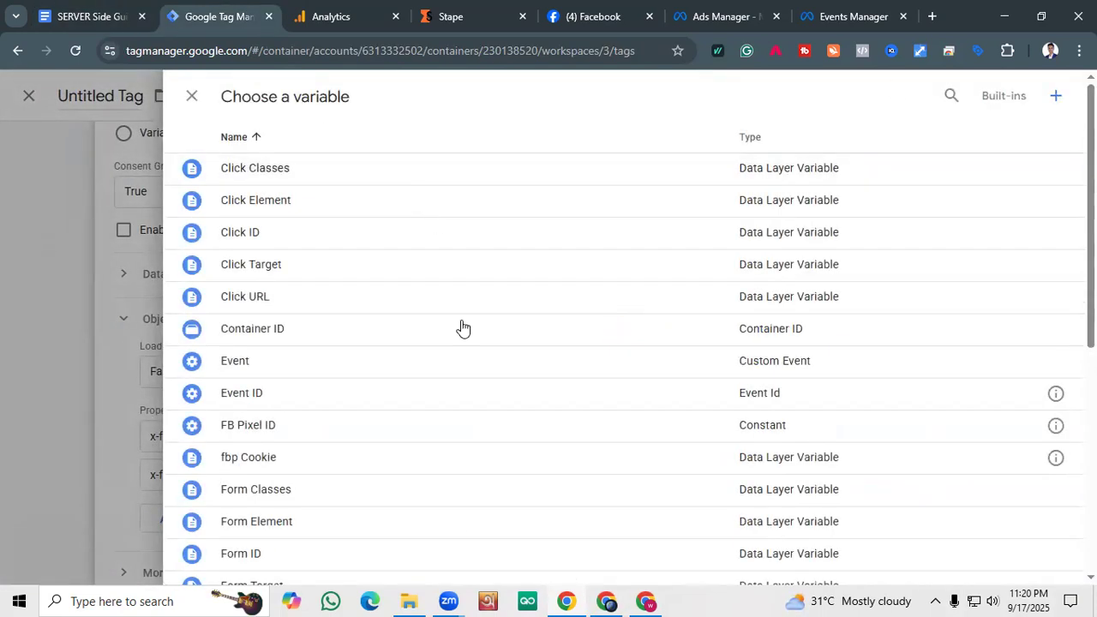
click(1058, 97)
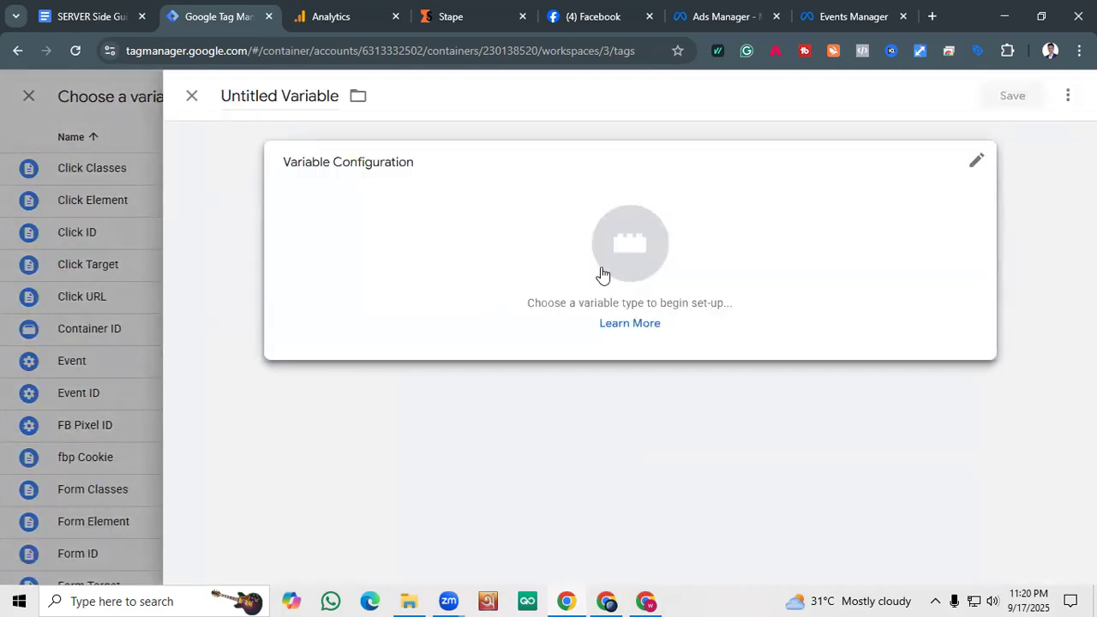
click(604, 270)
scroll(727, 300, down, 2)
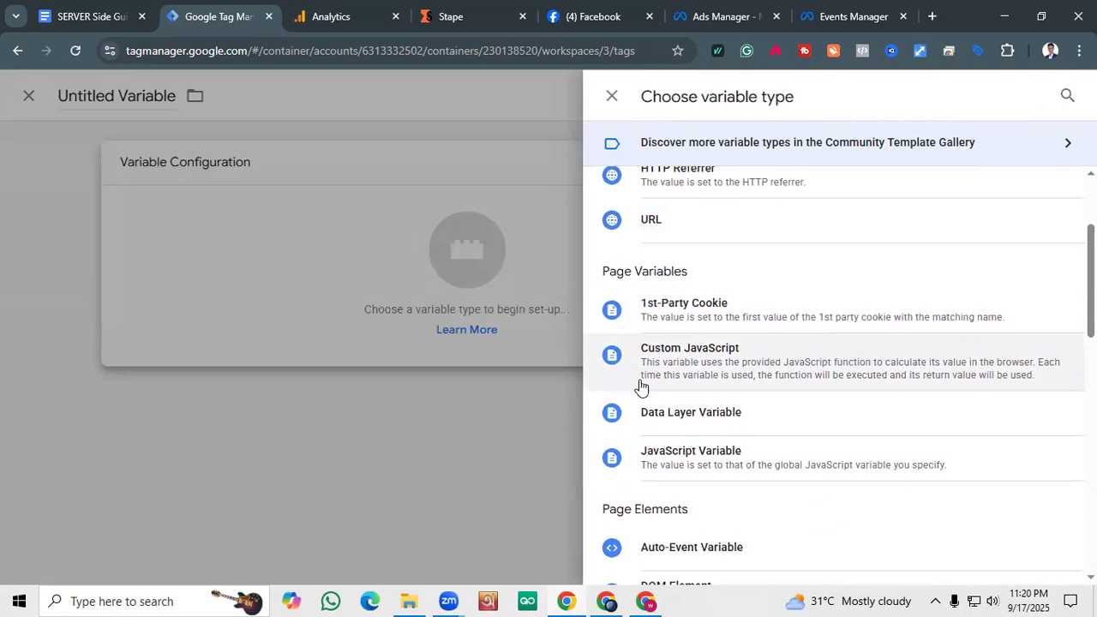
click(720, 415)
click(354, 330)
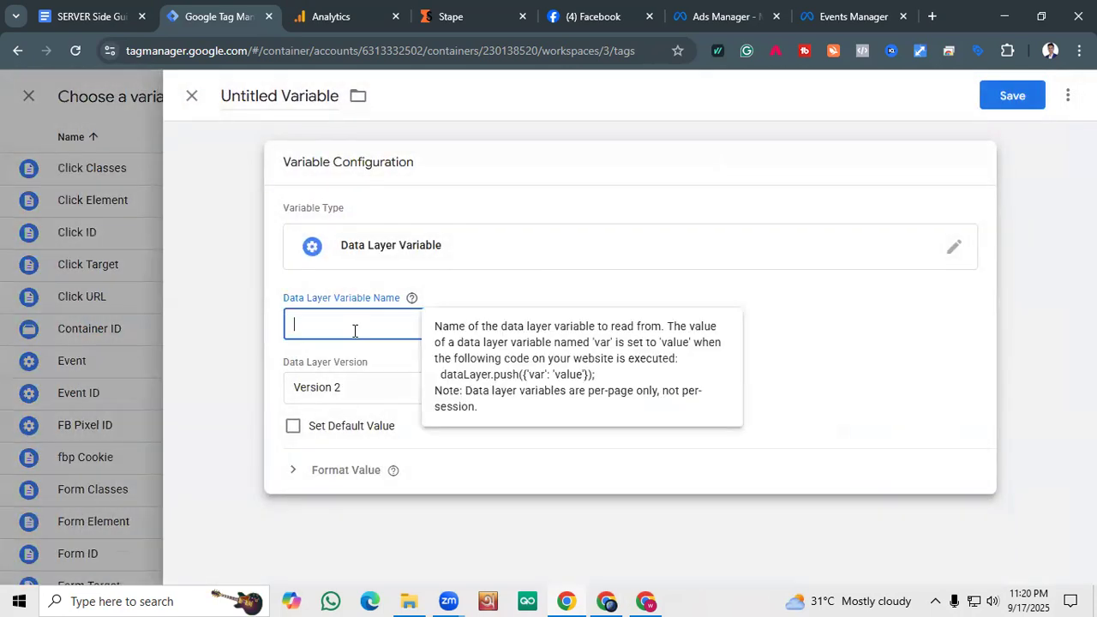
text(_fbc)
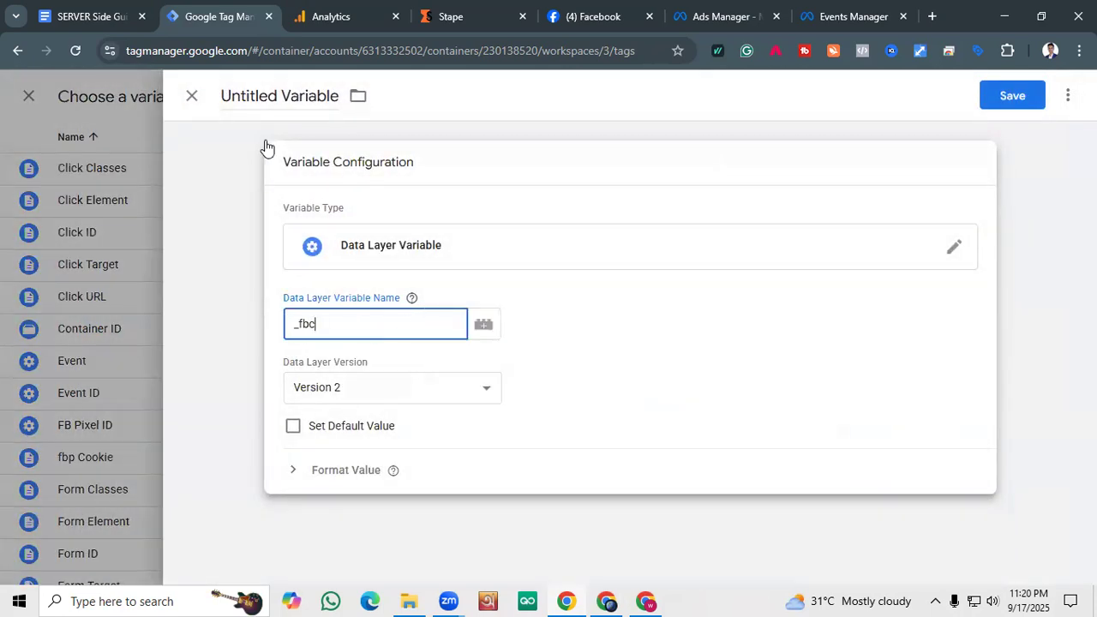
Name the variable "fbc Cookie" and save it as the value of the x-fb-ck-fbc property.
drag(221, 95, 324, 102)
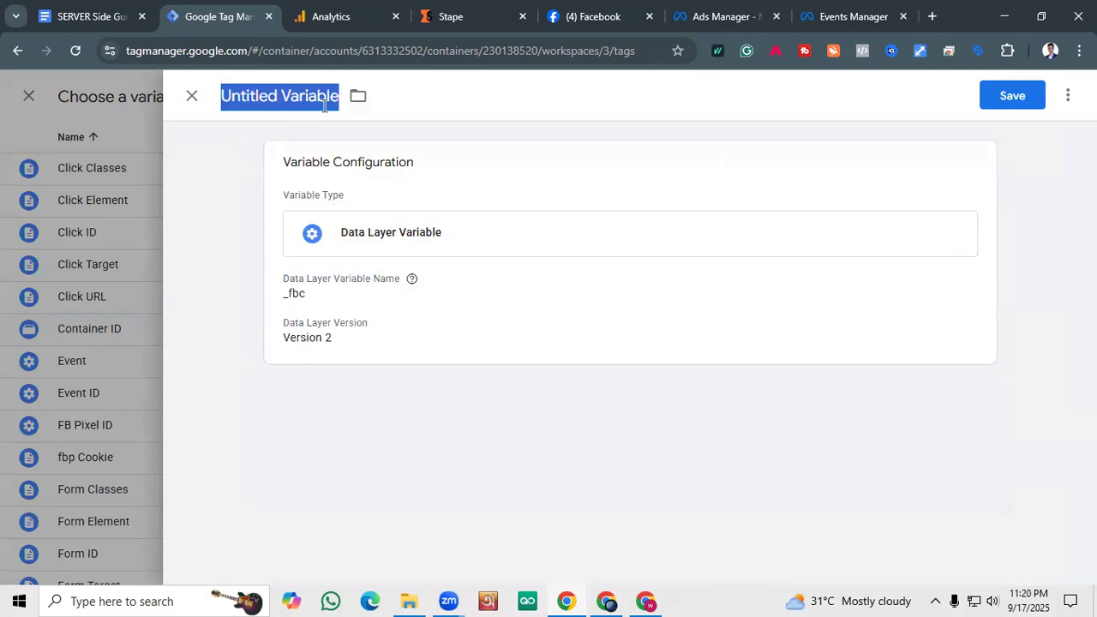
key(BackSpace)
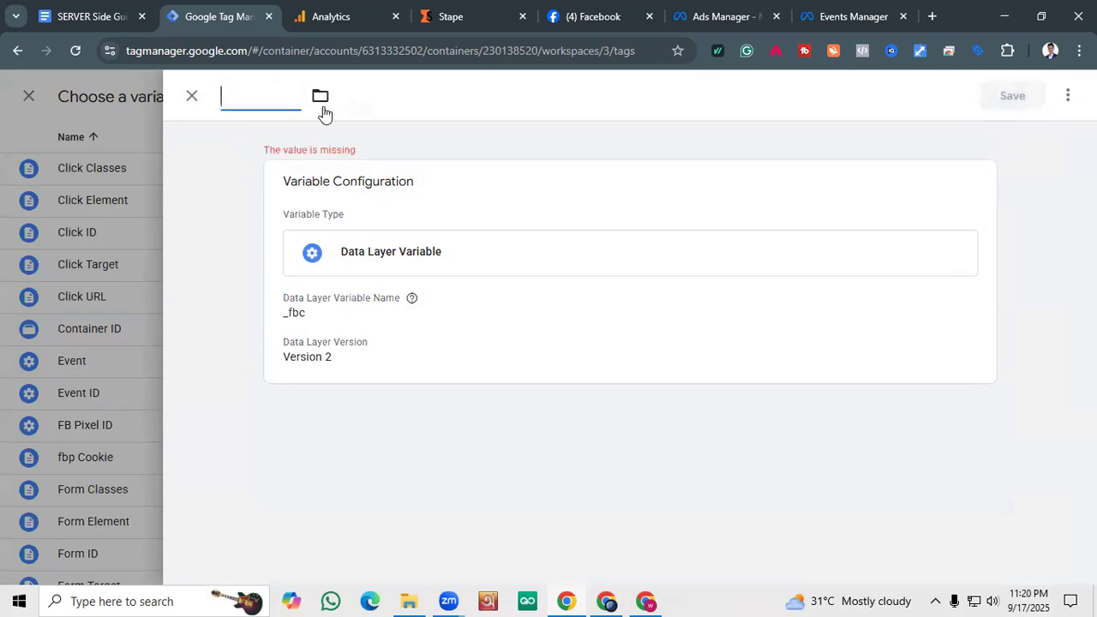
text(fbc Cookie)
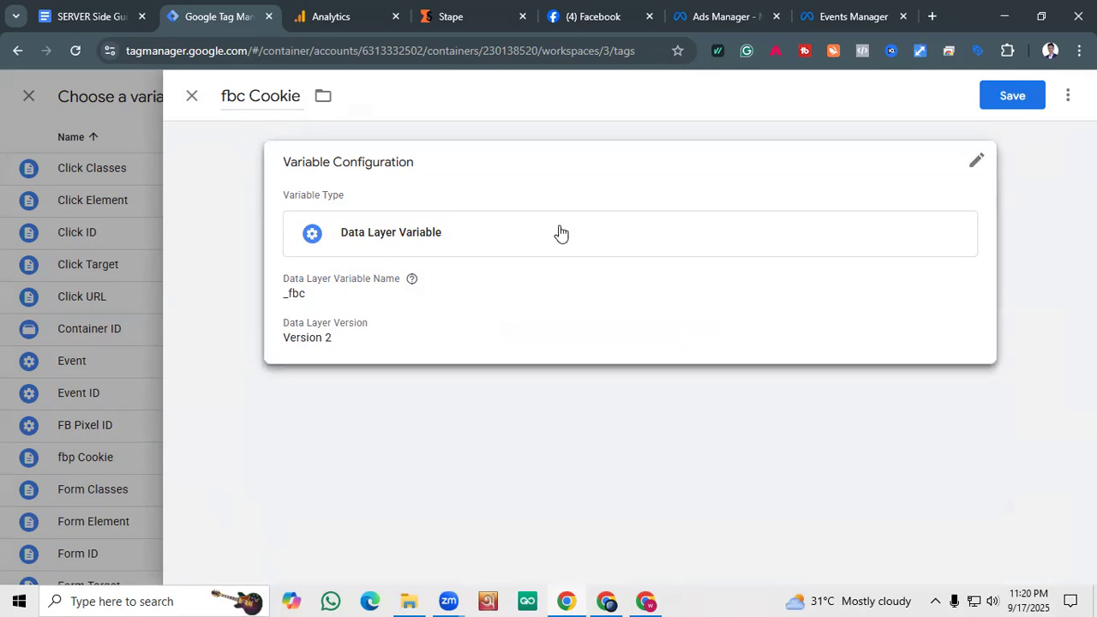
click(1004, 98)
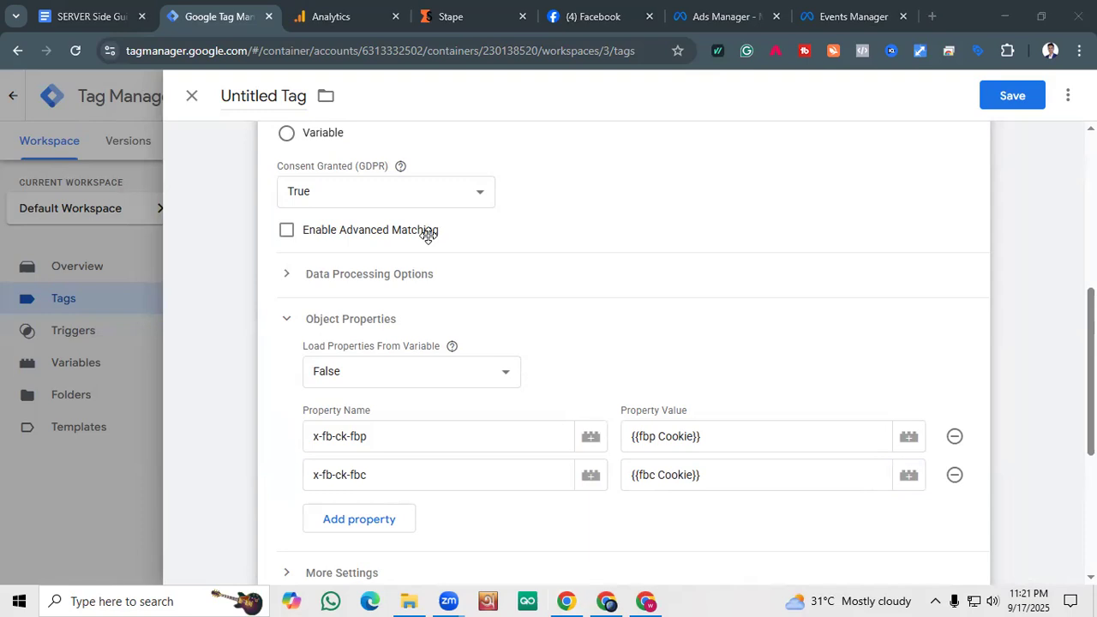
Add the All Pages page view trigger as the Facebook Pixel tag's firing trigger.
scroll(669, 274, down, 3)
scroll(673, 274, up, 2)
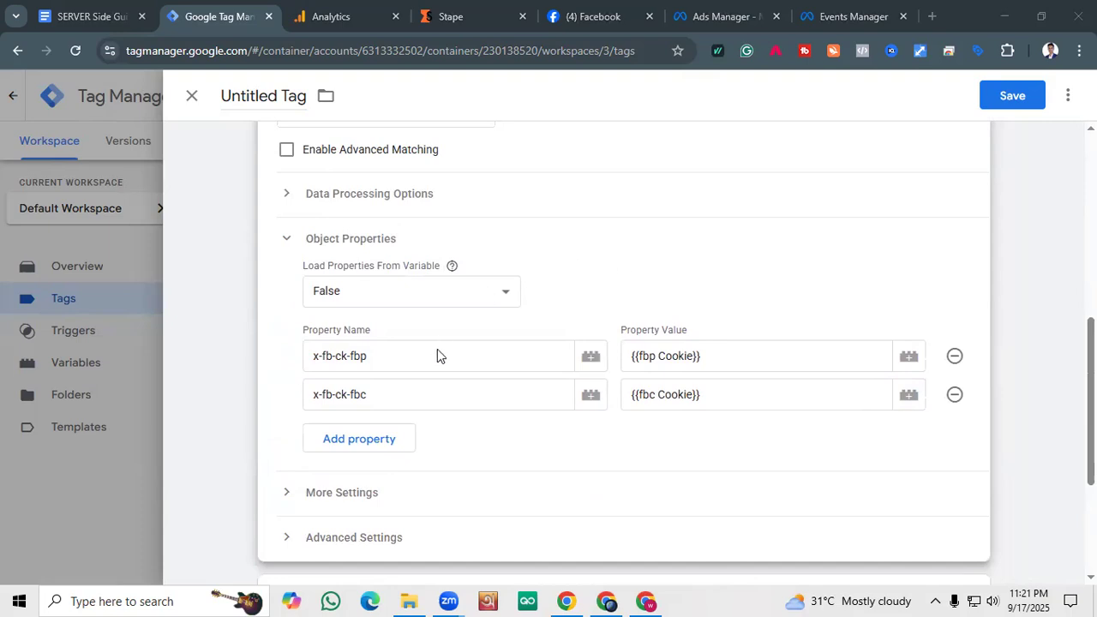
scroll(600, 377, down, 2)
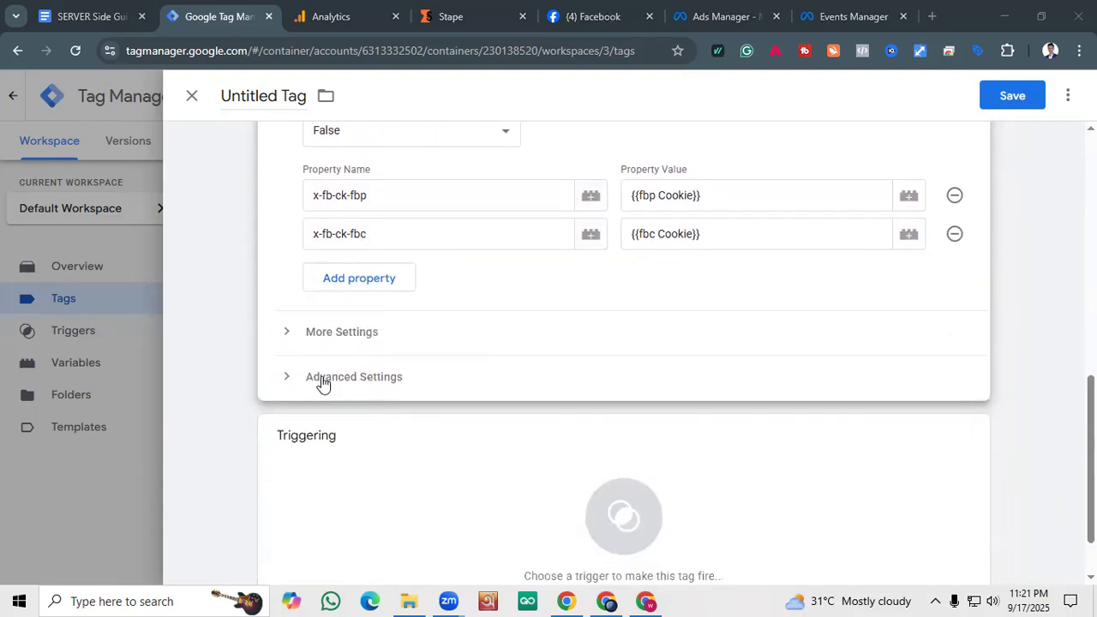
scroll(386, 403, down, 1)
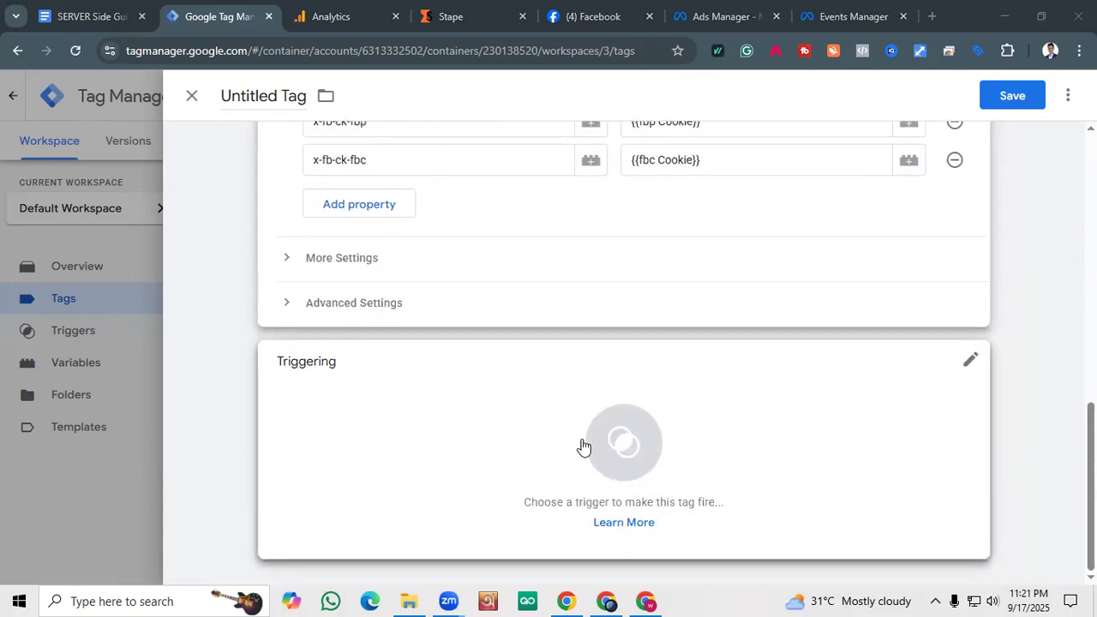
click(685, 405)
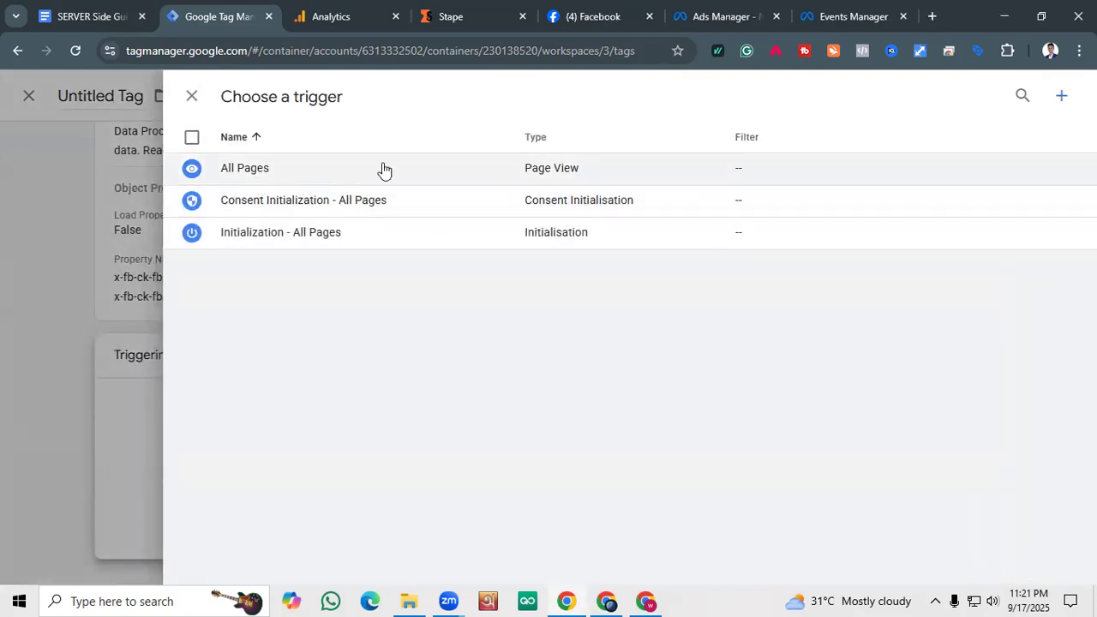
click(534, 171)
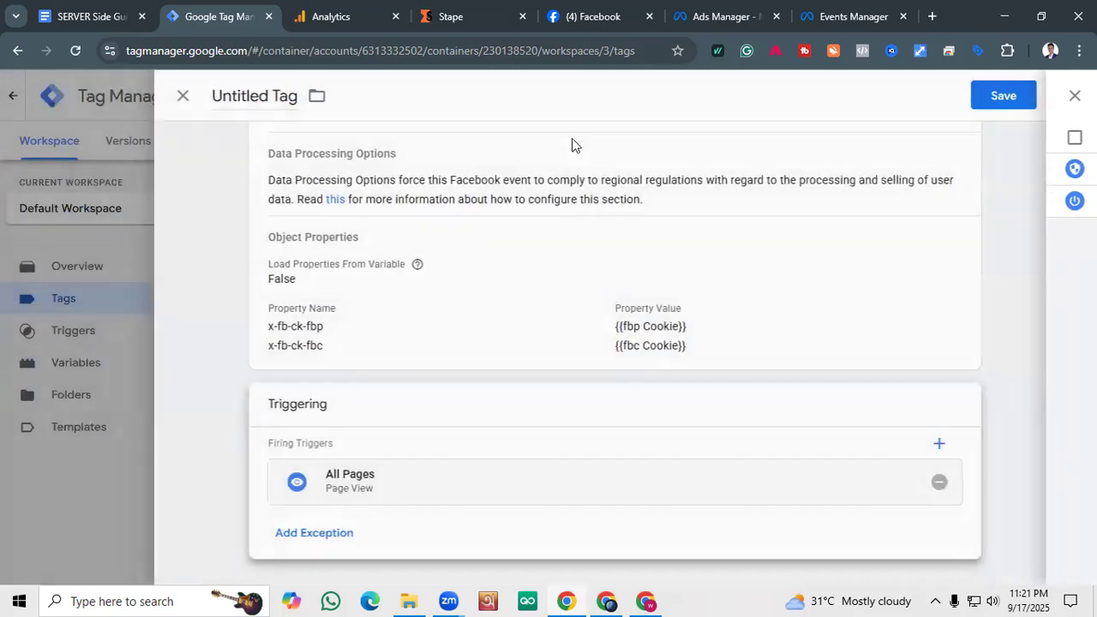
Set the Event ID under the Facebook Pixel tag's additional settings to the {{Event ID}} variable.
scroll(470, 428, up, 1)
click(474, 416)
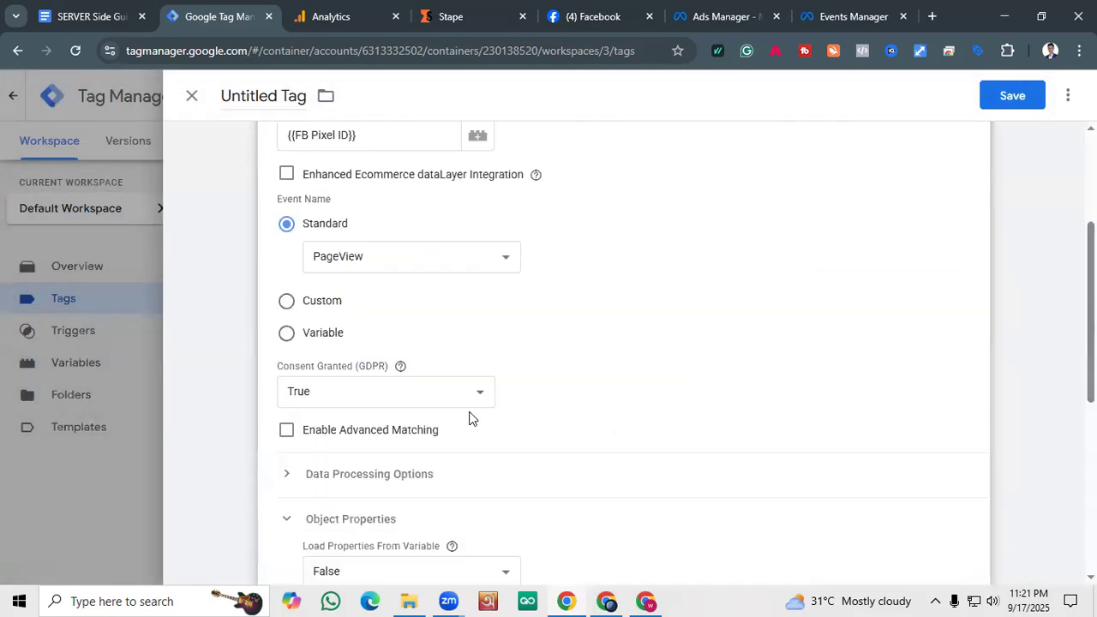
scroll(474, 418, down, 2)
scroll(403, 506, down, 2)
click(322, 461)
scroll(363, 460, down, 1)
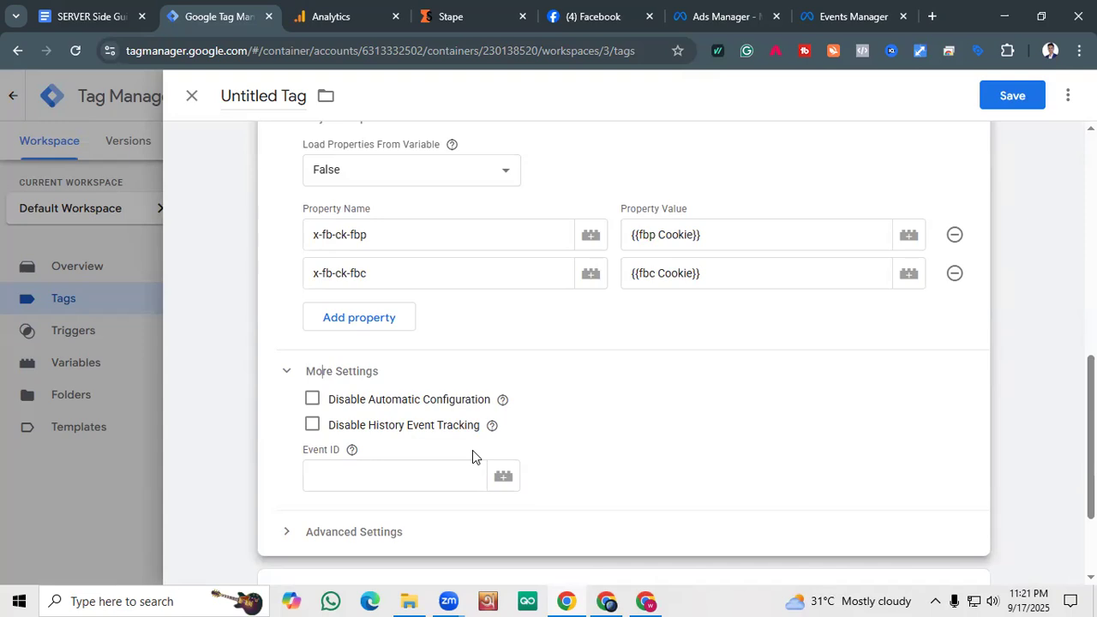
click(502, 475)
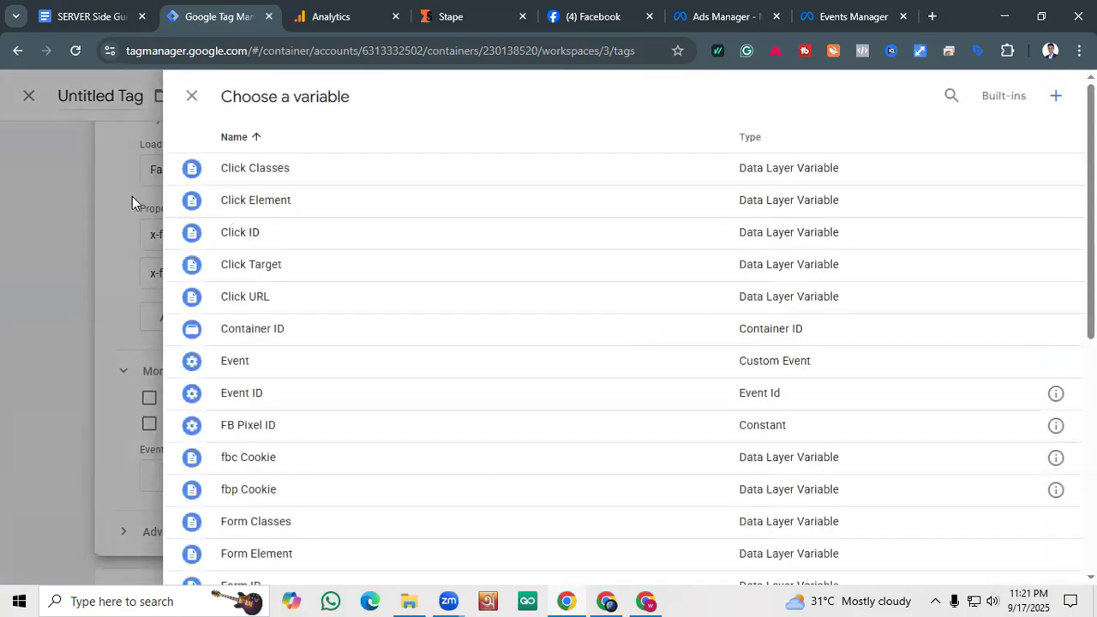
scroll(509, 249, down, 5)
scroll(395, 362, up, 1)
scroll(283, 291, down, 2)
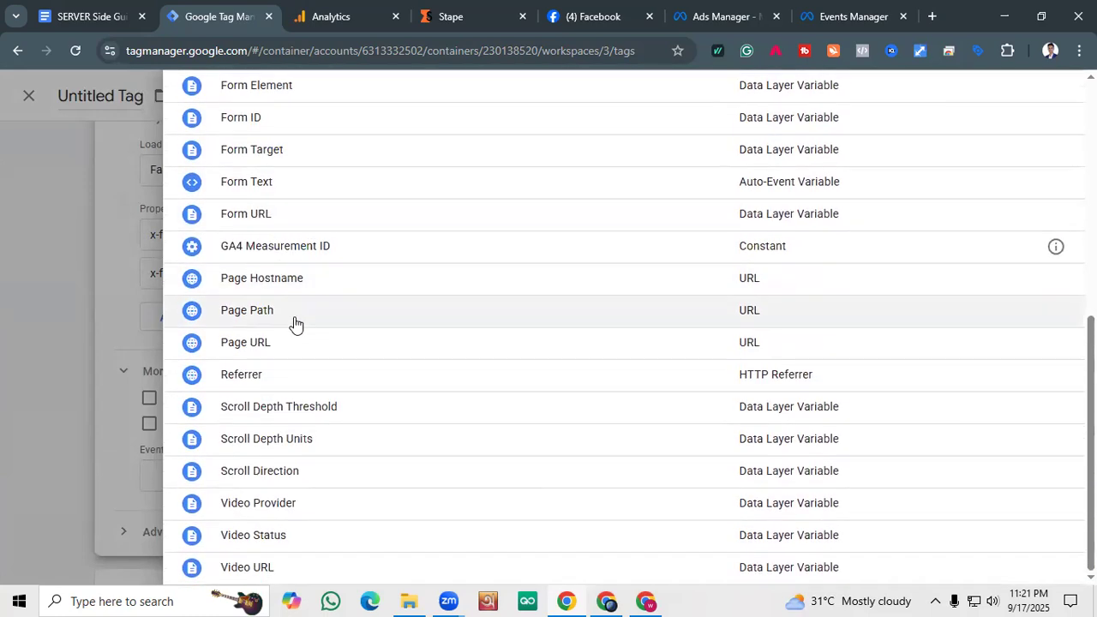
scroll(286, 424, up, 5)
scroll(283, 343, up, 1)
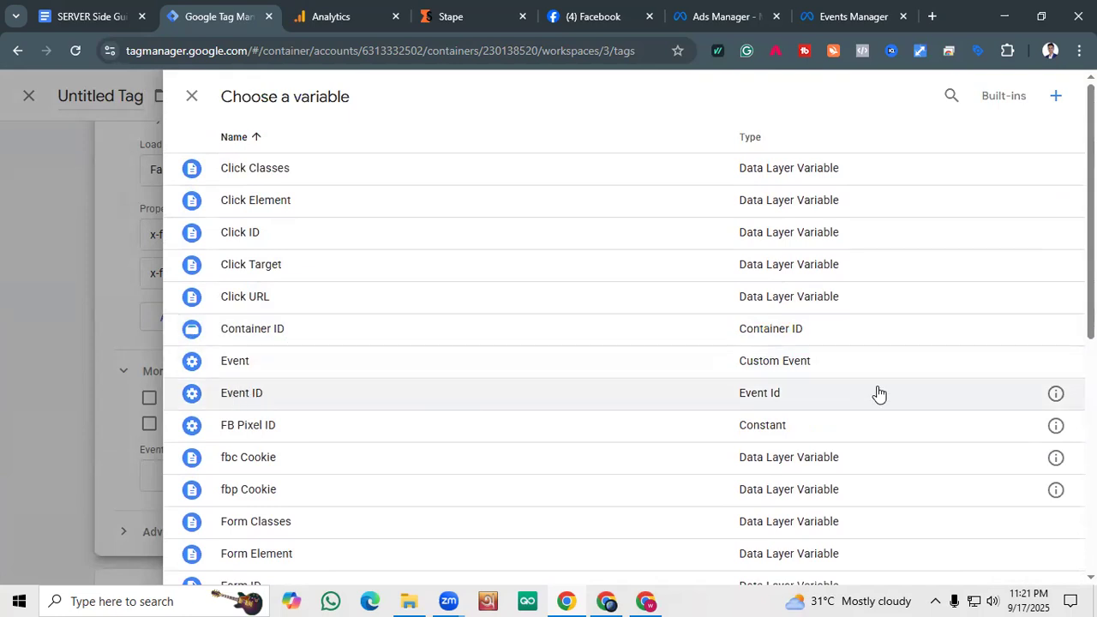
click(227, 396)
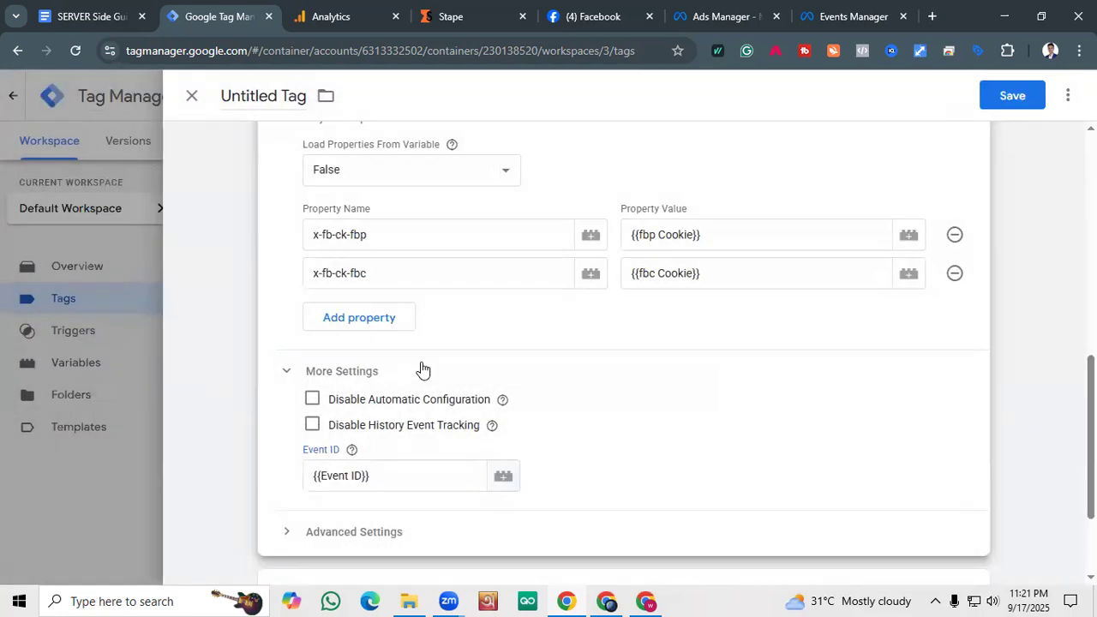
Name the Facebook Pixel tag "FB Page View" and save it.
scroll(419, 367, up, 3)
click(1012, 97)
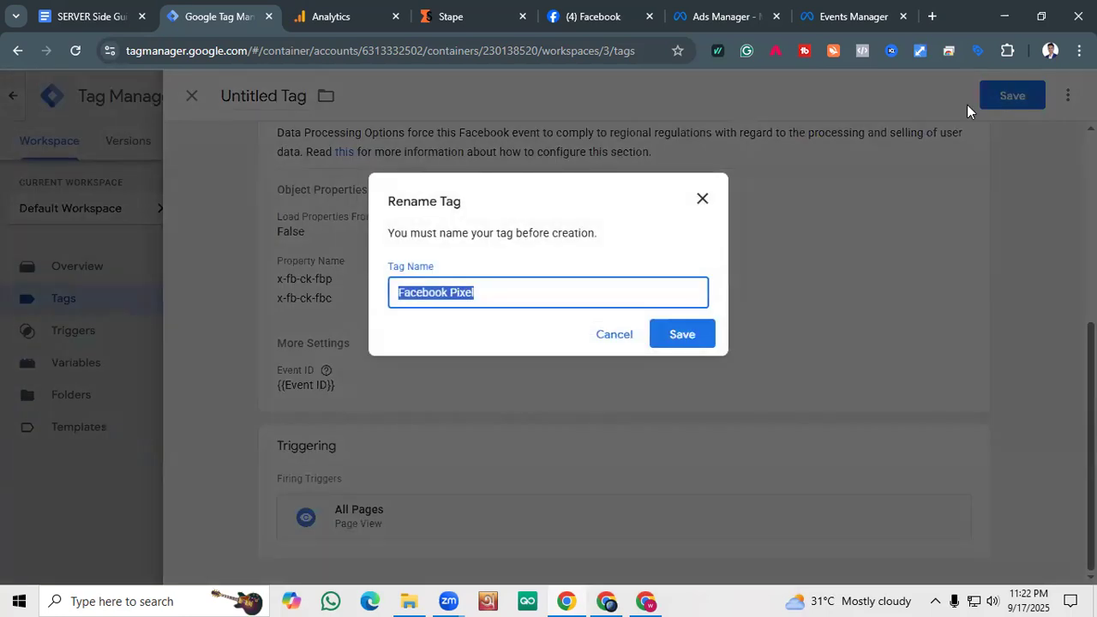
click(696, 206)
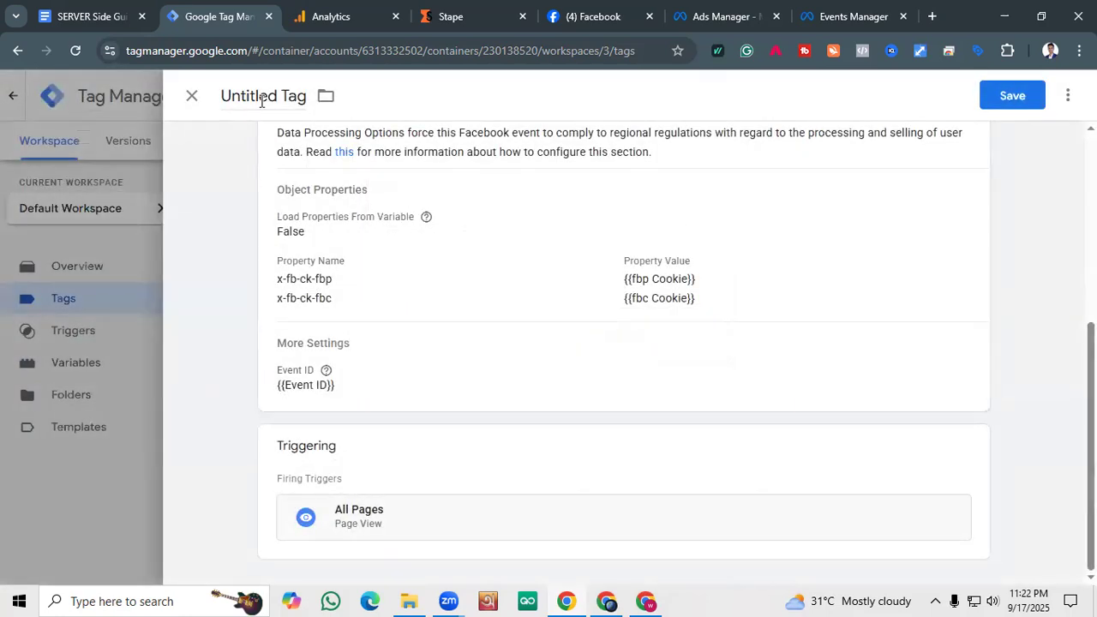
click(302, 98)
key(BackSpace)
text(FB Page View)
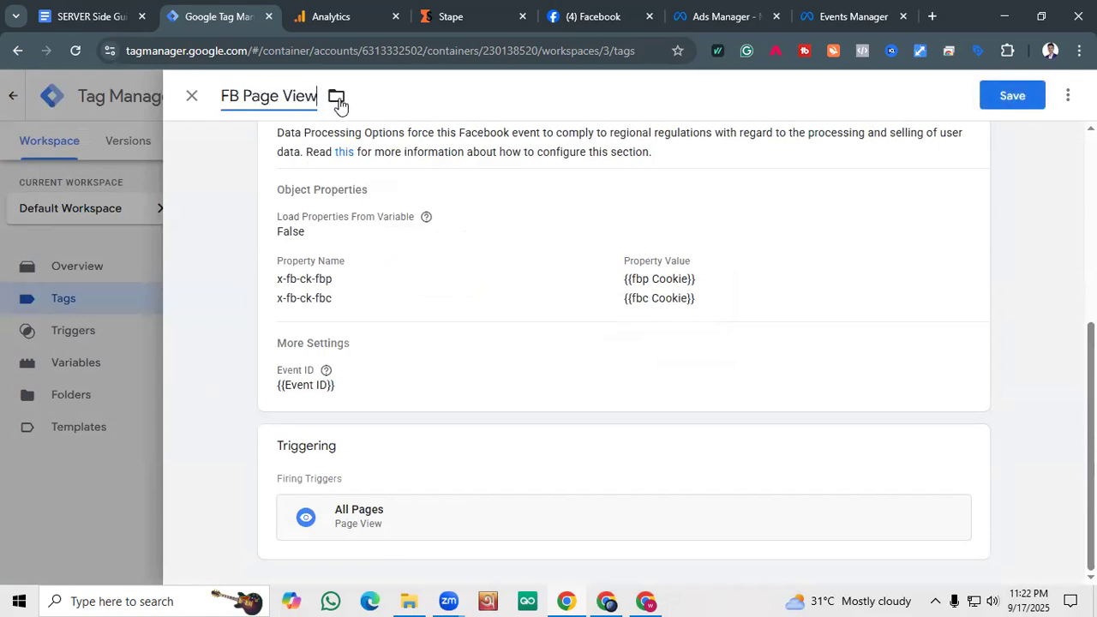
click(1020, 98)
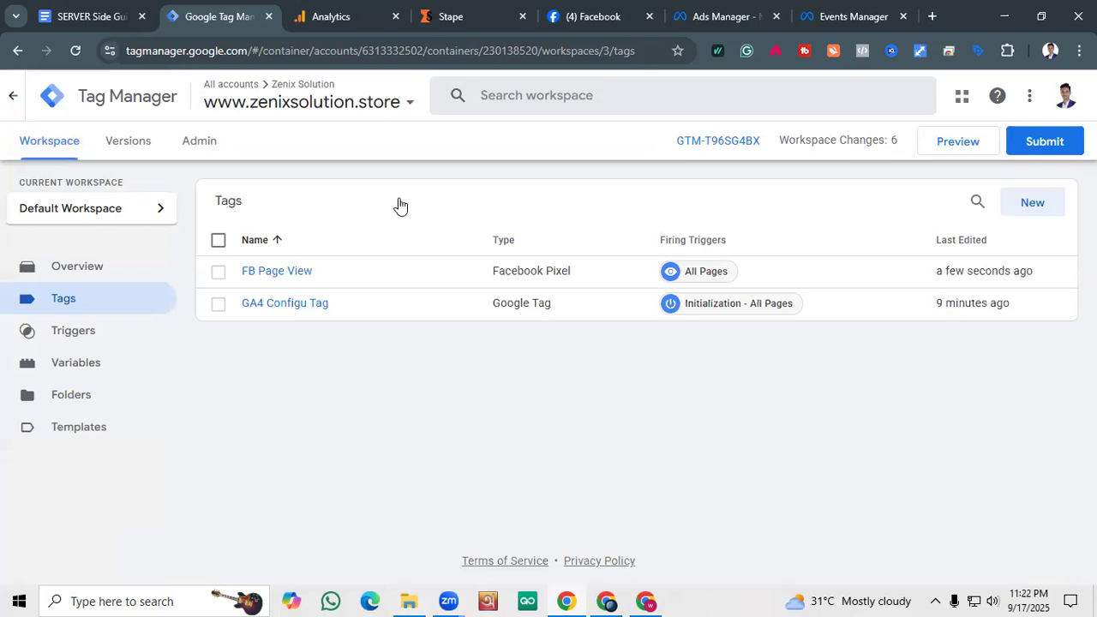
Review the GA4 Configuration Tag, FB PageView and GA4 page_view tables under Step 04 in the SERVER Side Guide document.
click(77, 17)
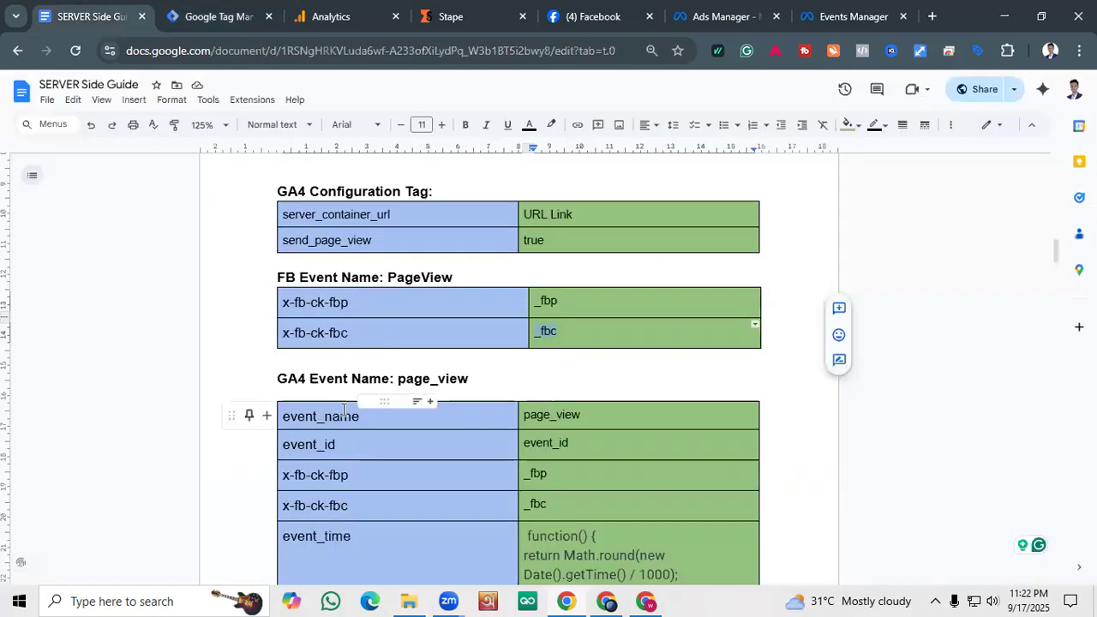
scroll(356, 415, down, 1)
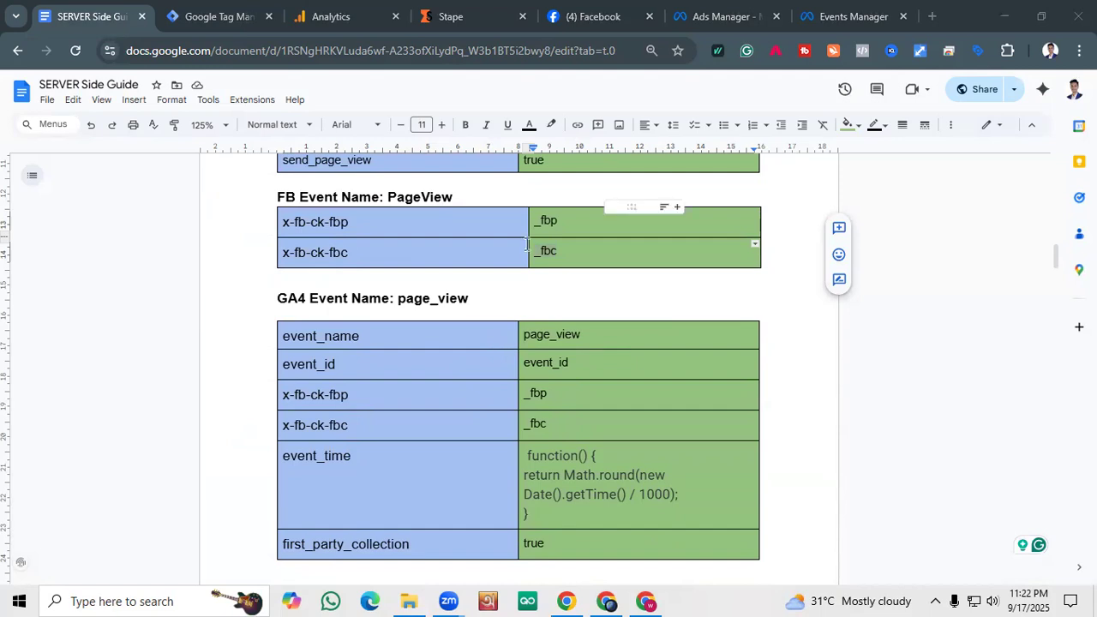
scroll(525, 248, up, 3)
scroll(419, 394, down, 3)
scroll(423, 240, down, 1)
scroll(484, 246, up, 2)
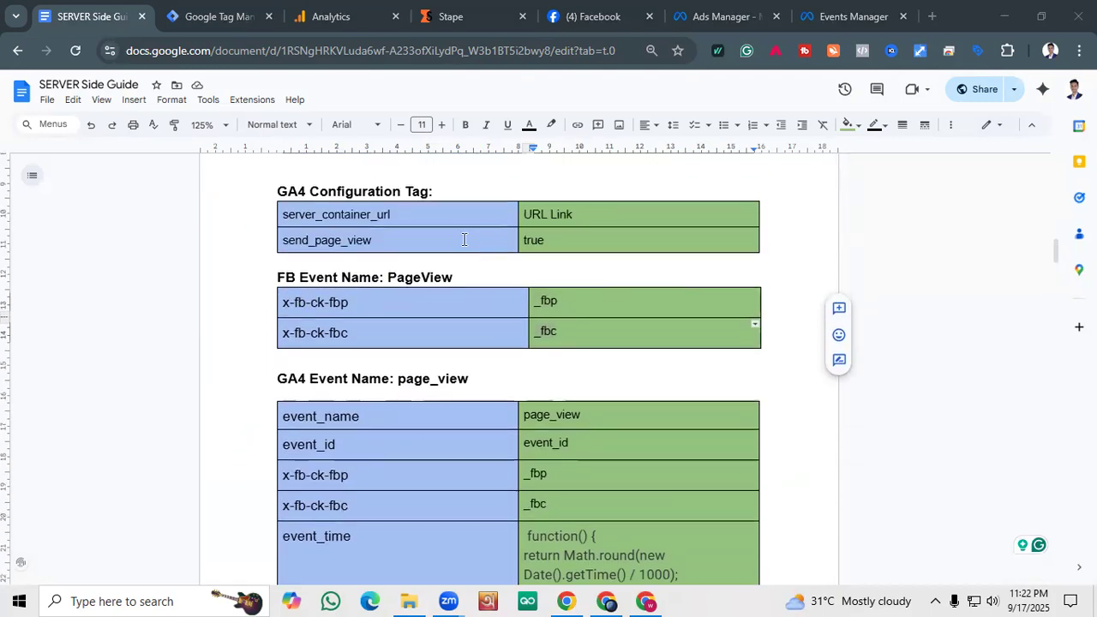
scroll(371, 345, up, 1)
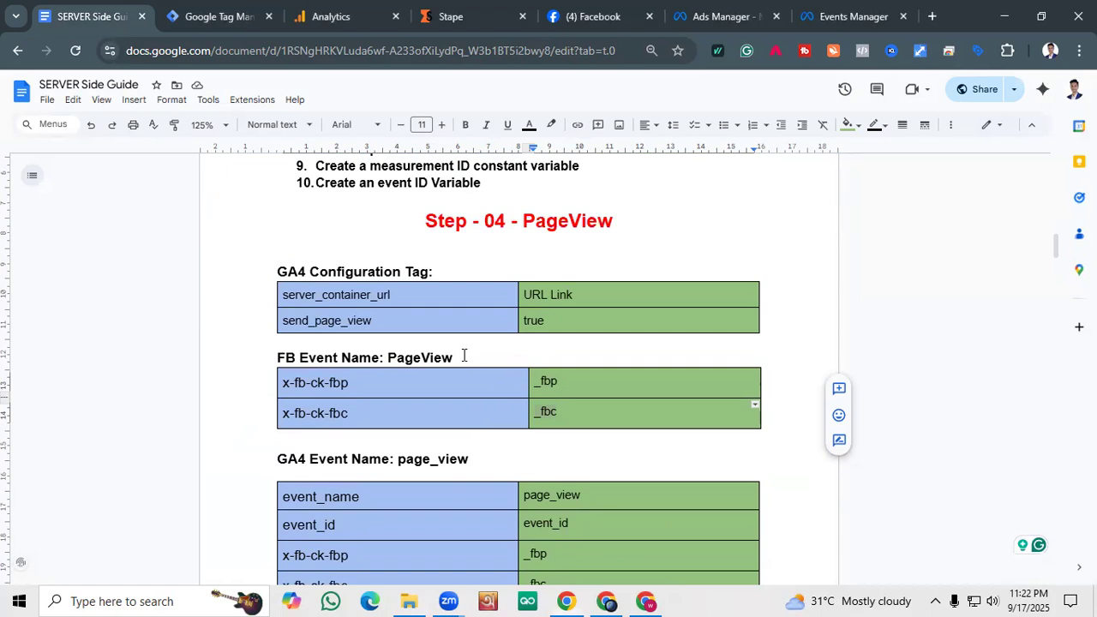
triple_click(288, 357)
scroll(291, 360, down, 1)
drag(489, 384, 259, 374)
Examine the ViewContent and view_item tables under Step 05 and the Add To Cart event tables under Step 06 in the guide.
scroll(368, 383, down, 5)
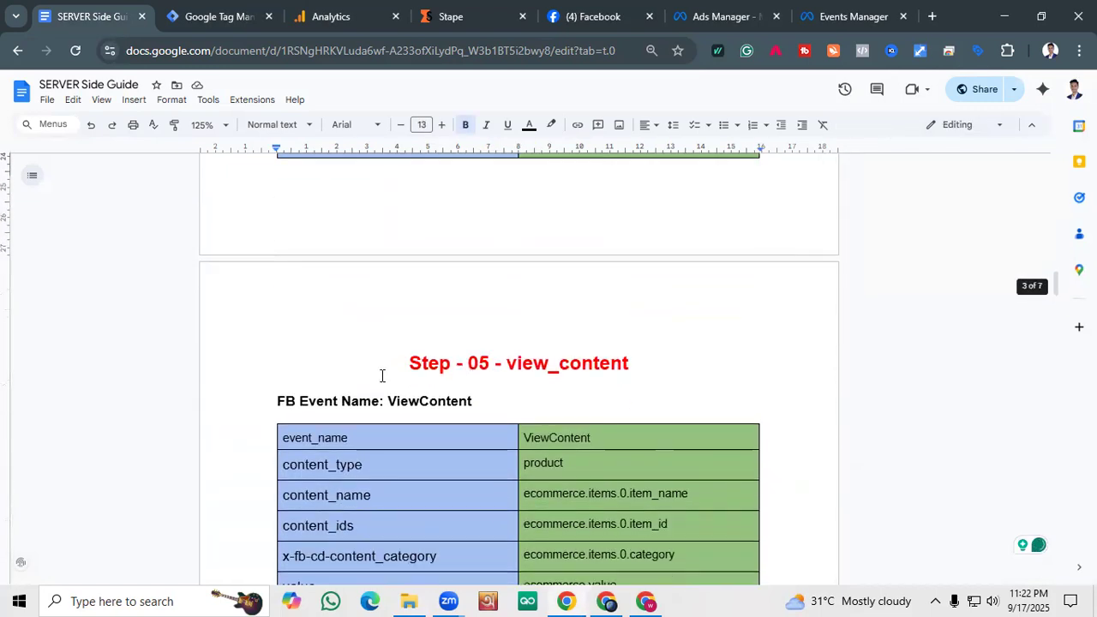
drag(492, 401, 285, 401)
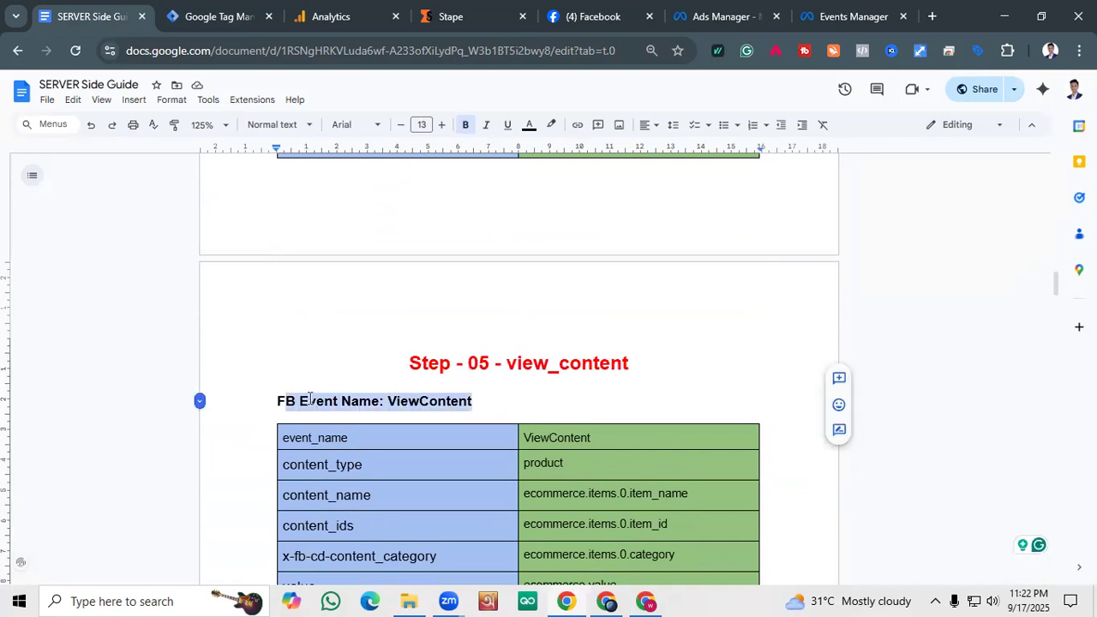
scroll(380, 455, down, 3)
scroll(451, 383, down, 2)
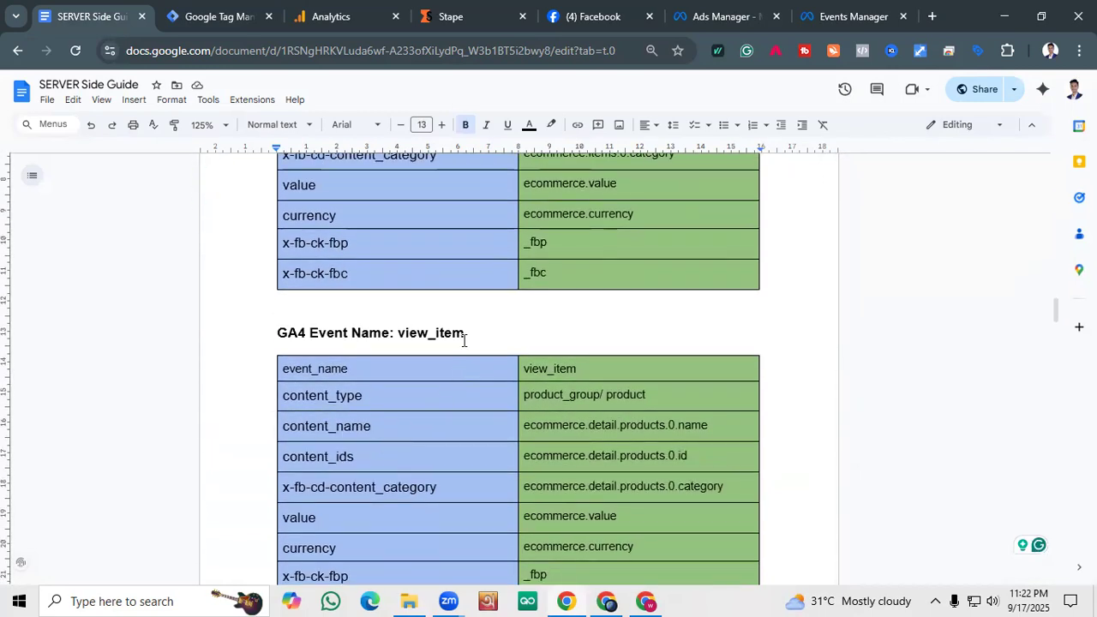
drag(473, 329, 271, 326)
scroll(314, 337, down, 8)
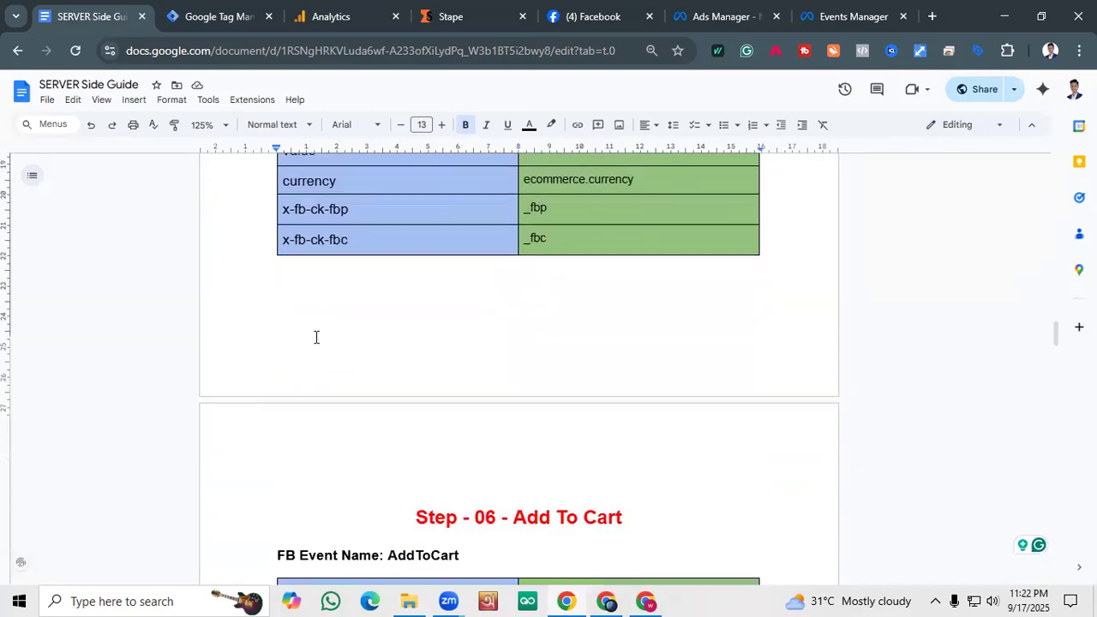
drag(466, 283, 304, 279)
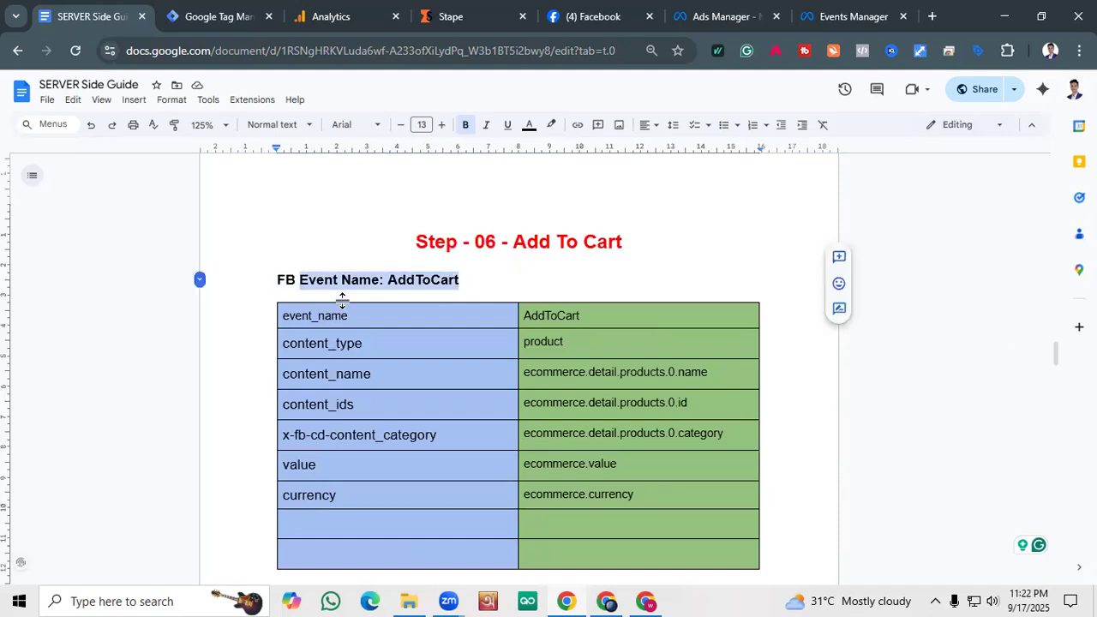
scroll(422, 437, down, 2)
drag(481, 450, 297, 443)
scroll(376, 434, up, 2)
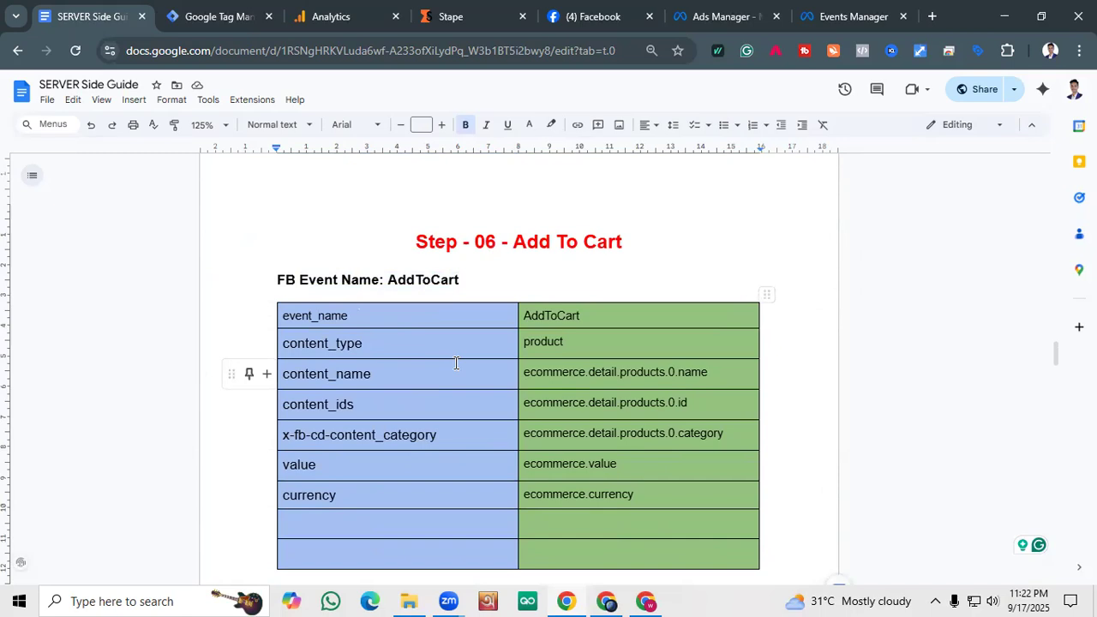
Examine the guide's event tables from view_content through InitiateCheckout and begin_checkout to the purchase event, including the quantity functions.
scroll(448, 313, down, 3)
scroll(410, 326, down, 5)
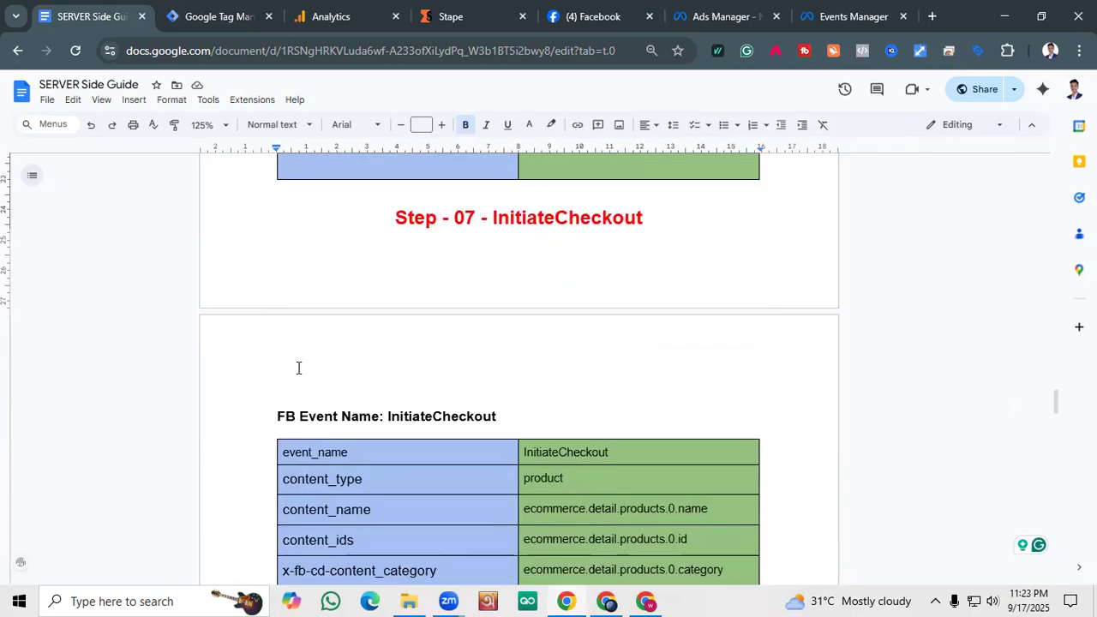
scroll(420, 350, down, 5)
scroll(399, 354, down, 10)
scroll(380, 369, up, 12)
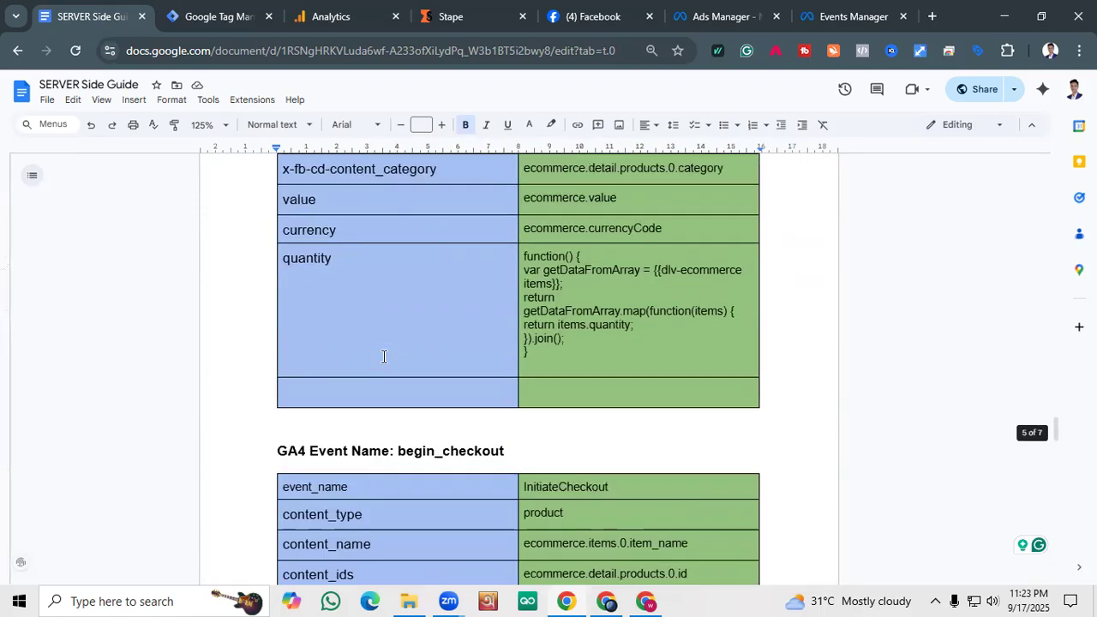
scroll(384, 357, up, 20)
scroll(384, 356, up, 5)
scroll(387, 358, down, 8)
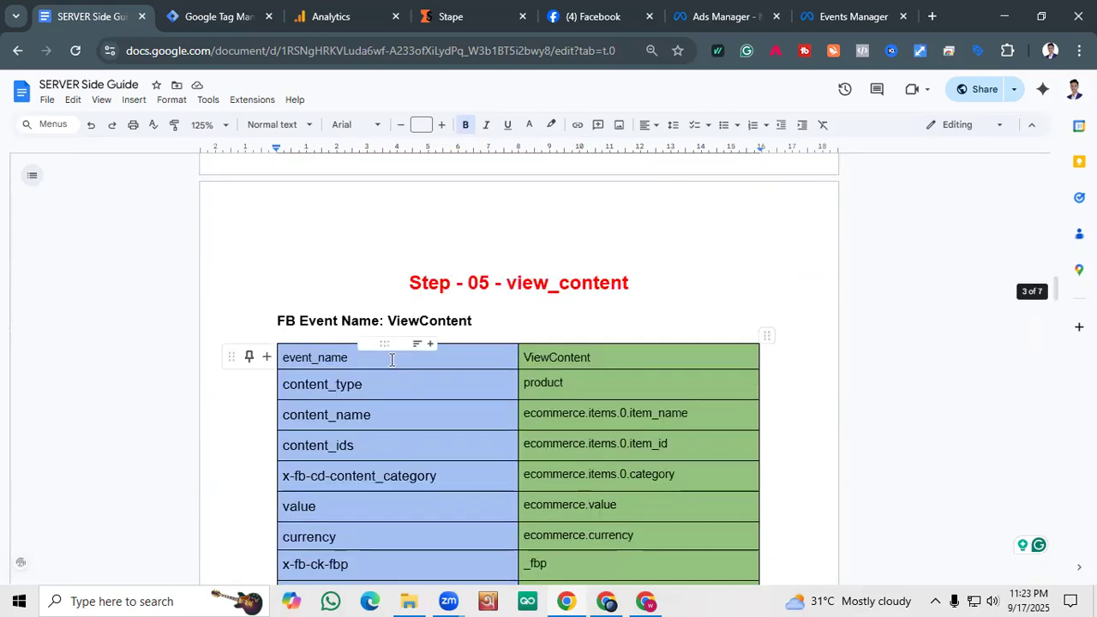
scroll(392, 360, down, 13)
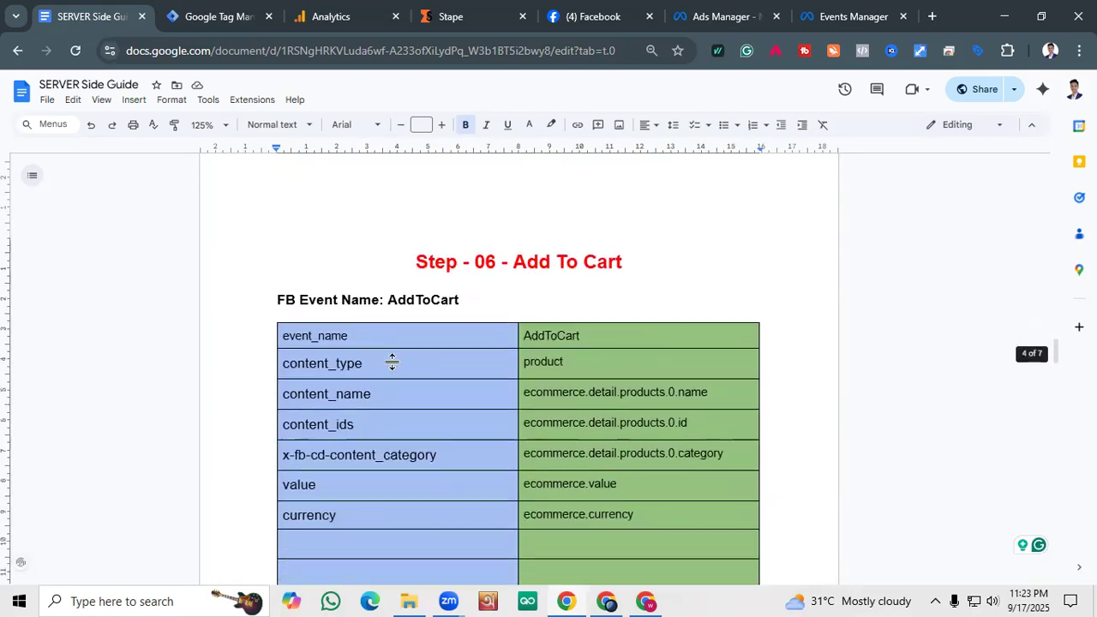
scroll(394, 362, down, 20)
scroll(395, 364, down, 5)
scroll(395, 364, down, 3)
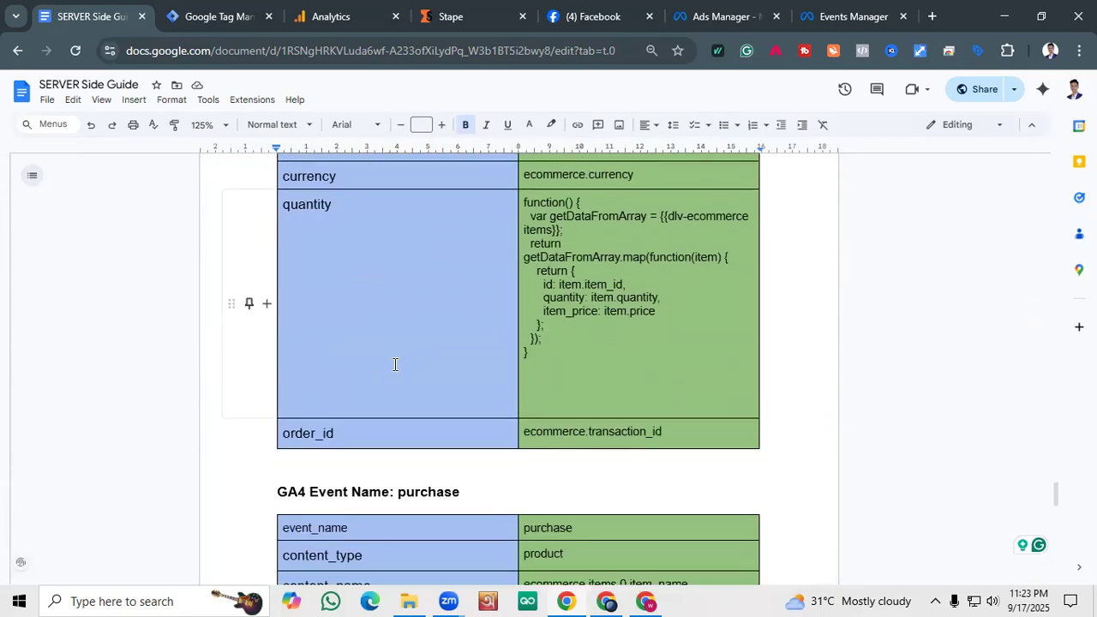
Go back over the guide's Steps 01 to 03 and the Step 04 PageView tables, including the GA4 page_view parameters.
scroll(393, 366, up, 15)
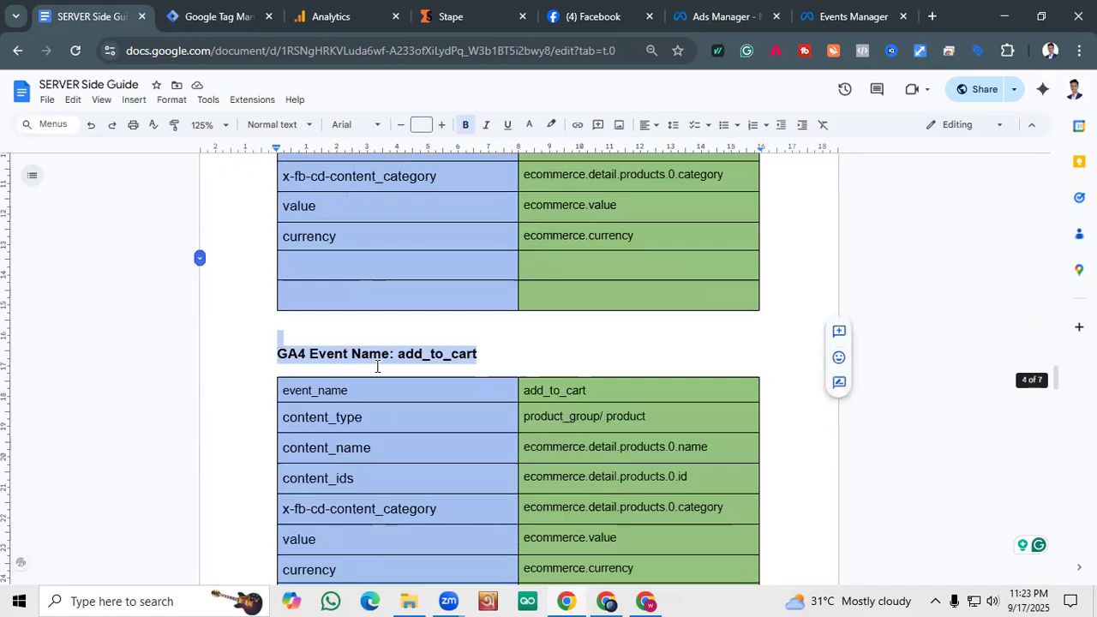
scroll(377, 366, up, 20)
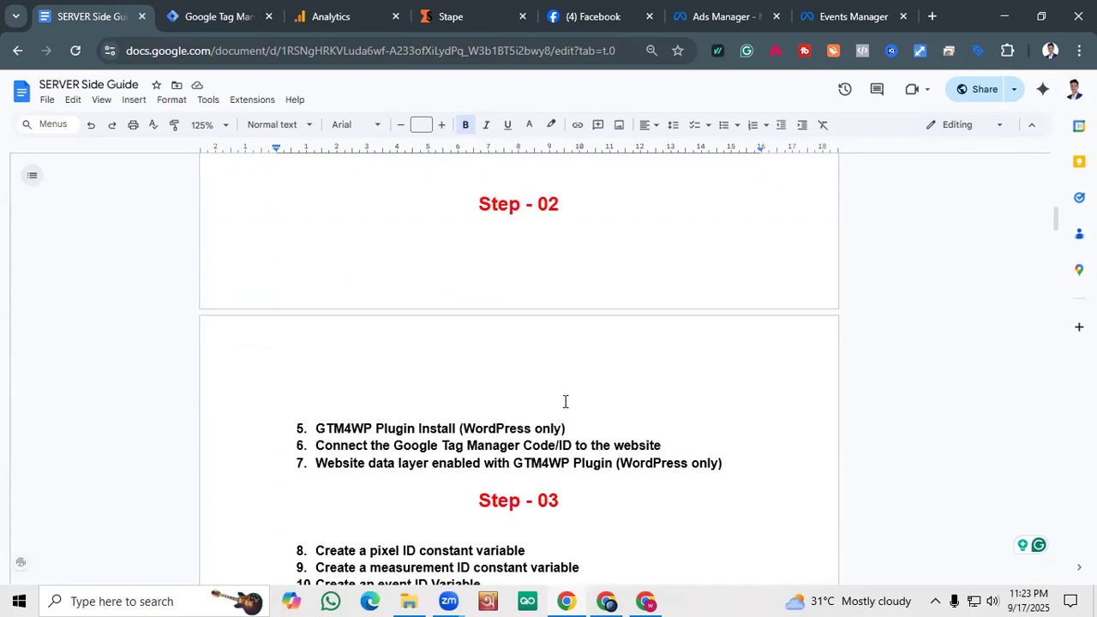
scroll(528, 320, down, 7)
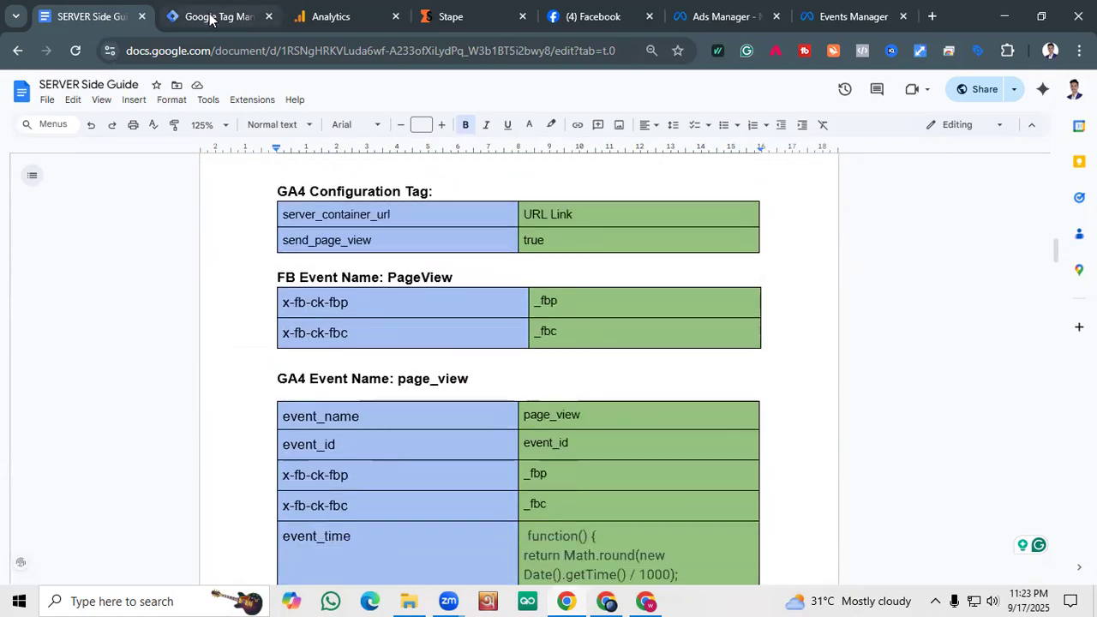
scroll(344, 273, down, 2)
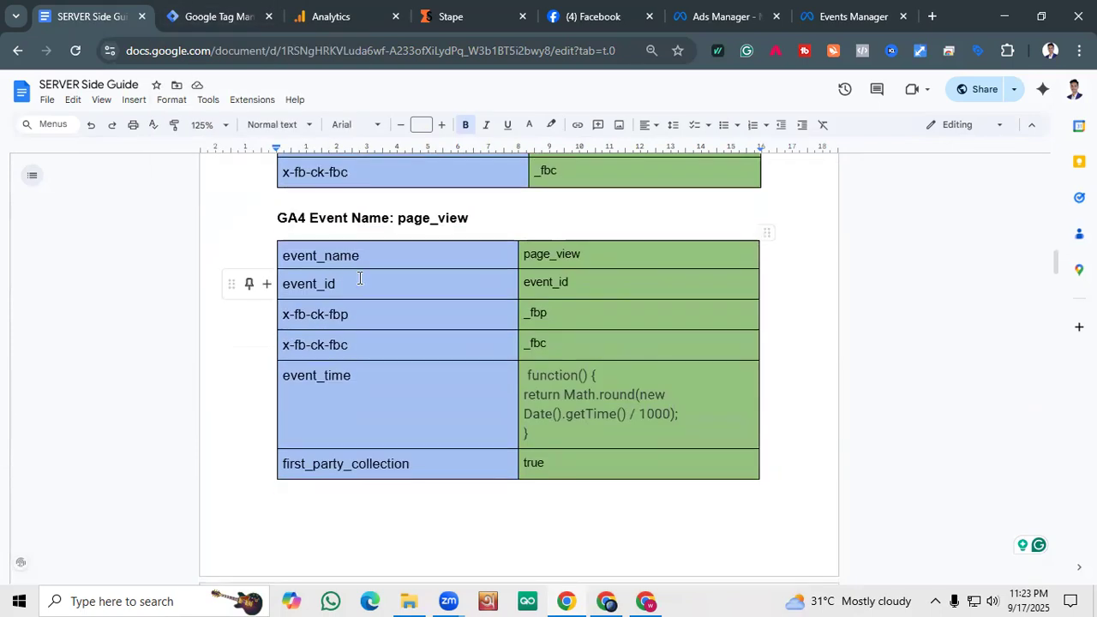
scroll(380, 276, up, 3)
scroll(384, 258, up, 4)
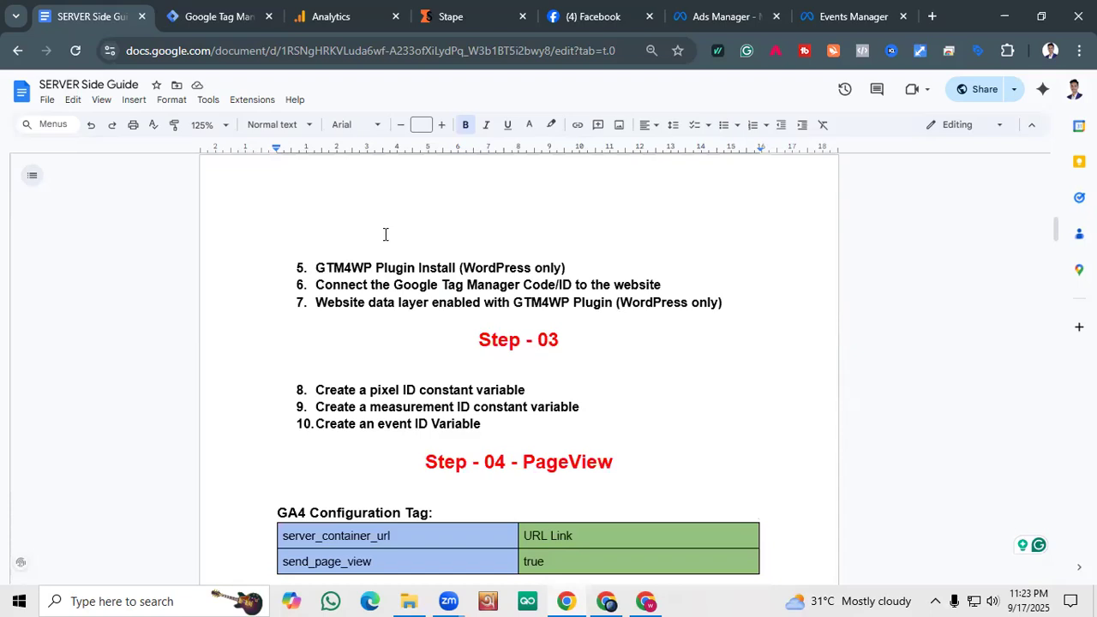
scroll(385, 234, up, 2)
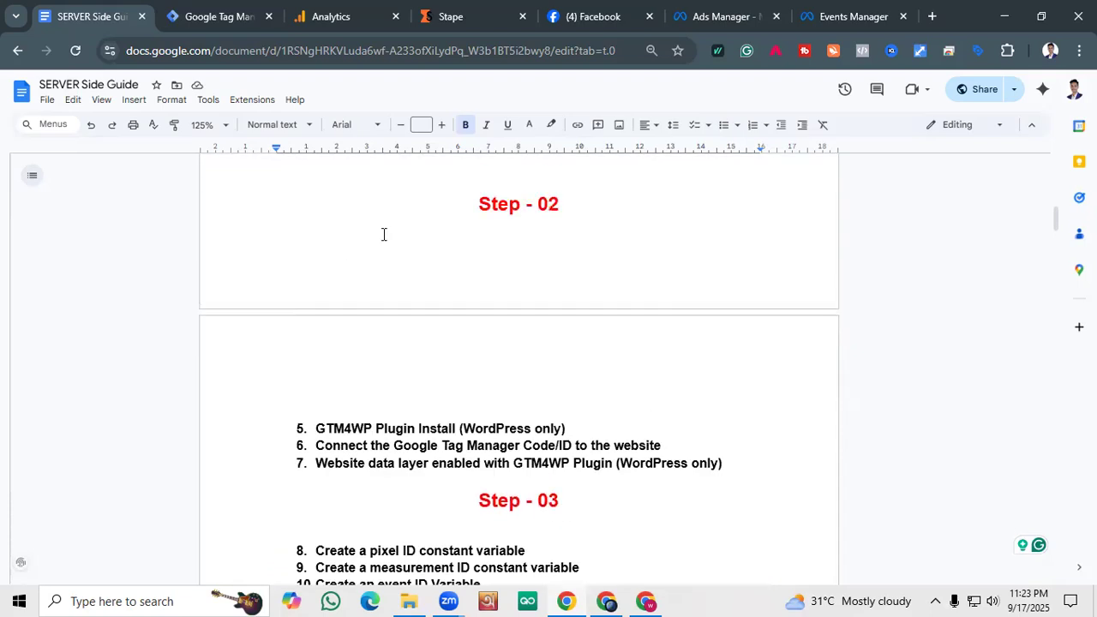
scroll(377, 237, up, 2)
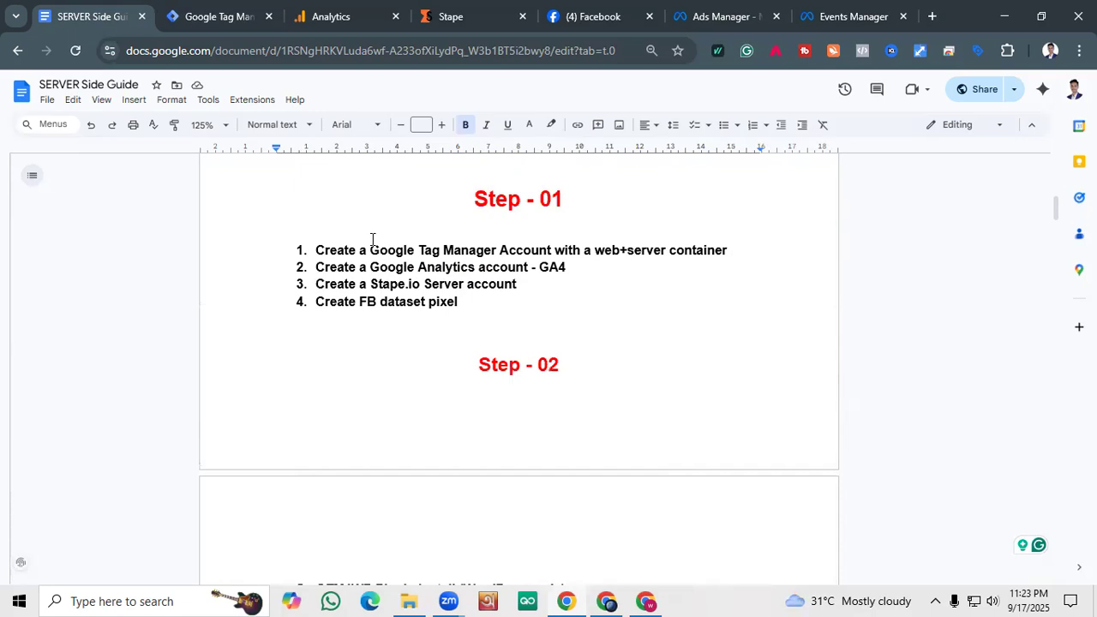
scroll(372, 239, up, 2)
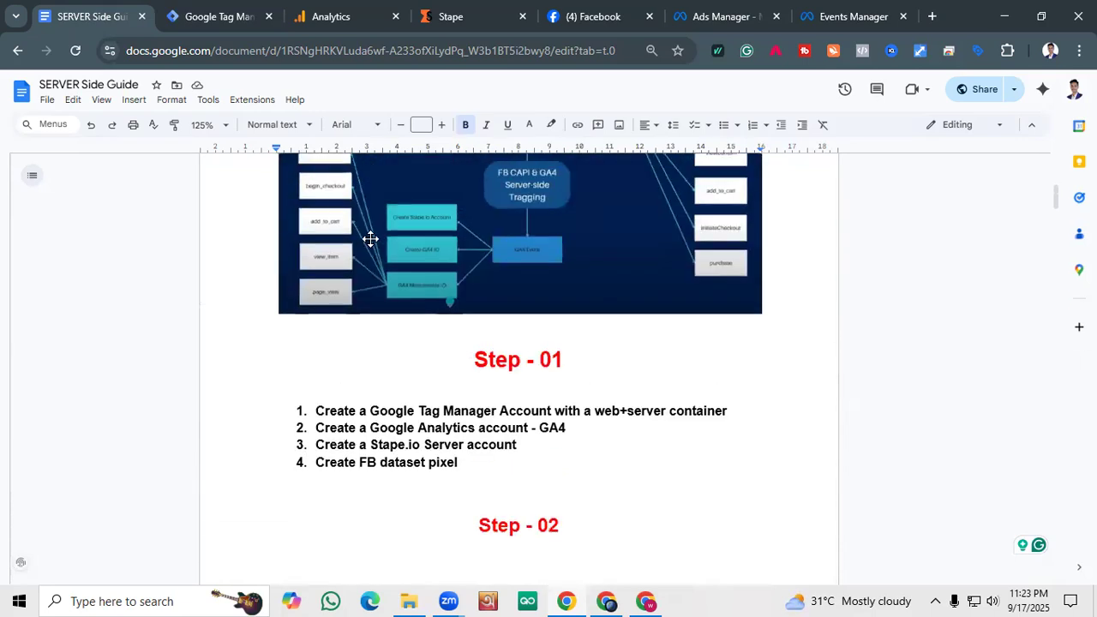
scroll(368, 237, up, 1)
scroll(492, 231, down, 15)
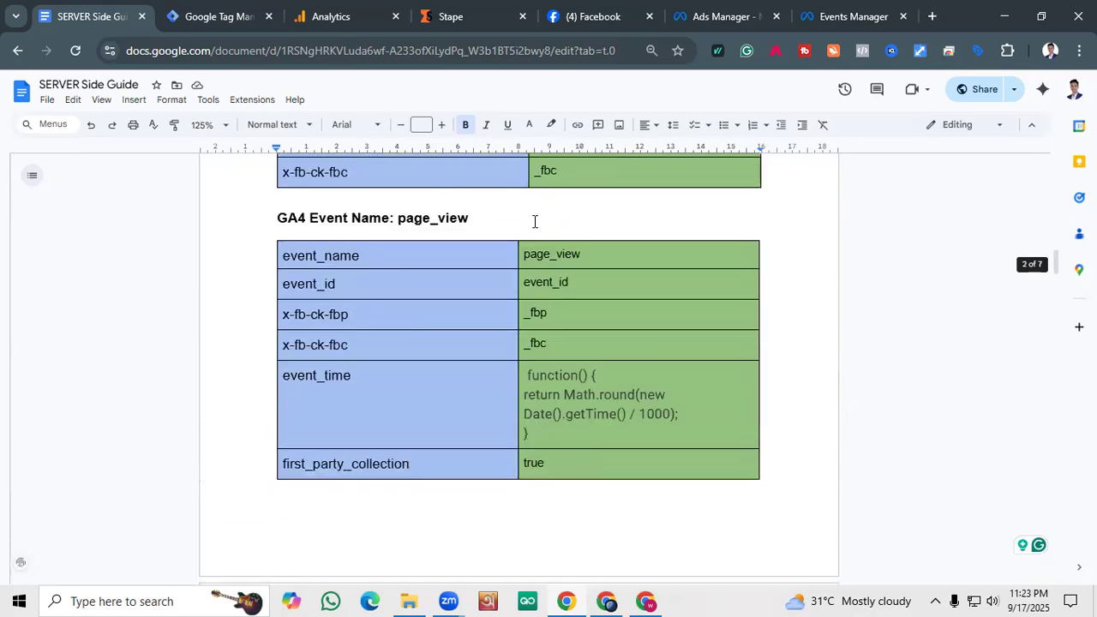
scroll(534, 221, up, 3)
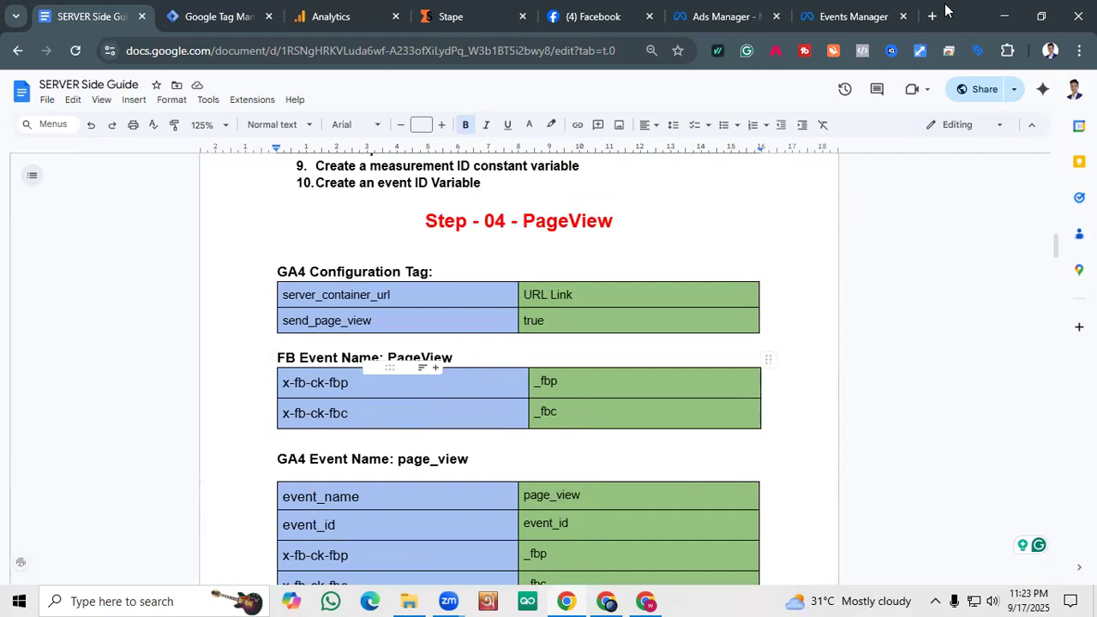
Search the web for "facebook page view event" in a new tab and open the Specifications for Meta Pixel Standard Events result.
key(ctrl+t)
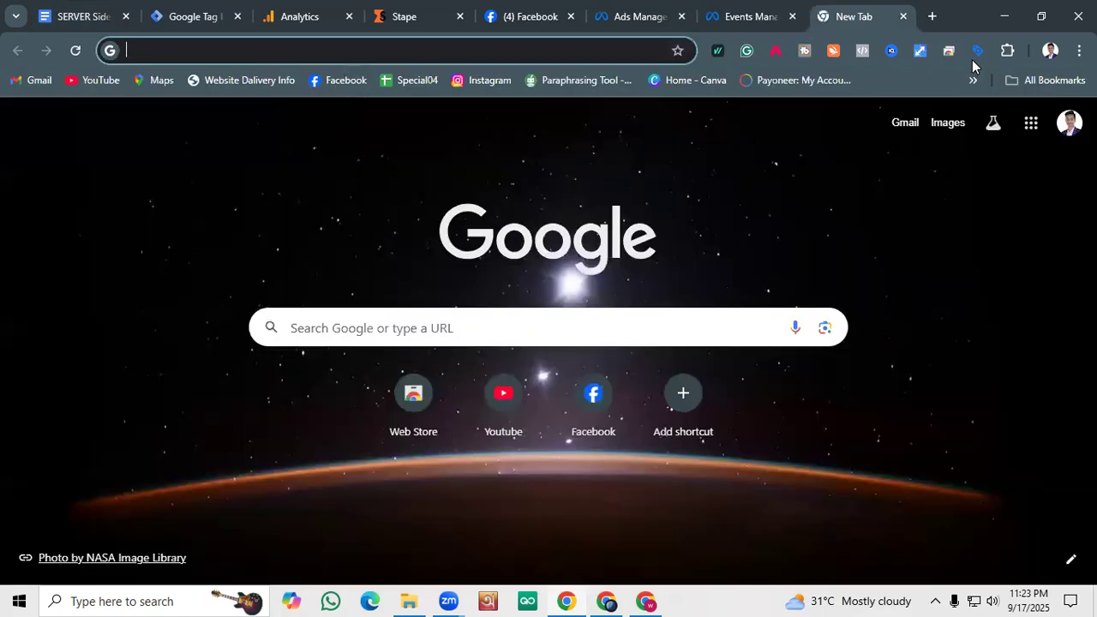
text(Fb )
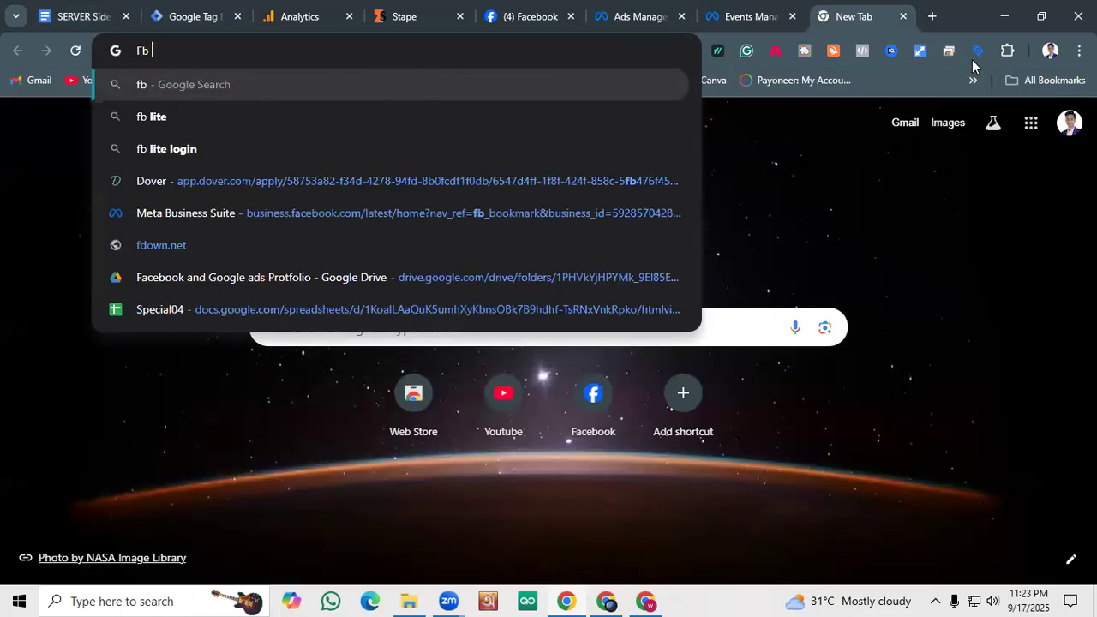
text(page View )
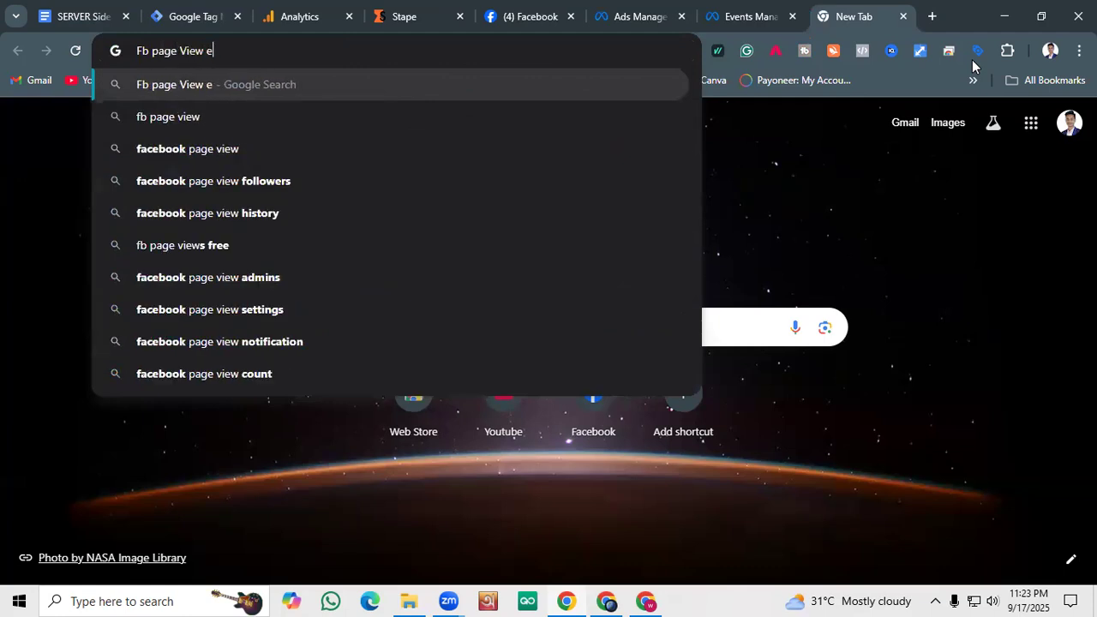
text(eve)
click(234, 115)
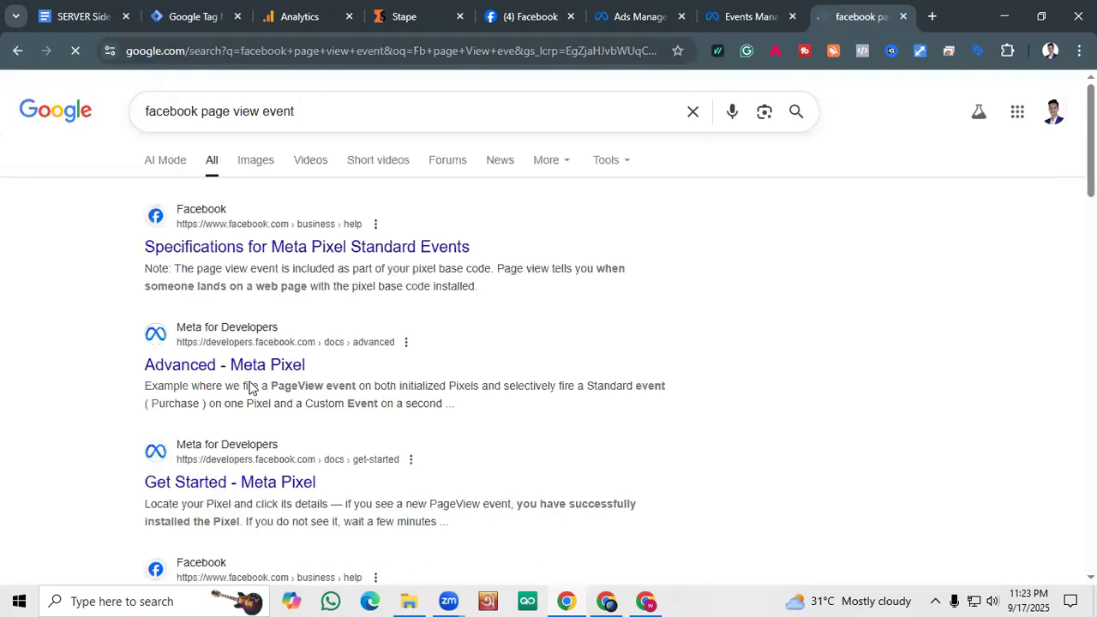
click(350, 248)
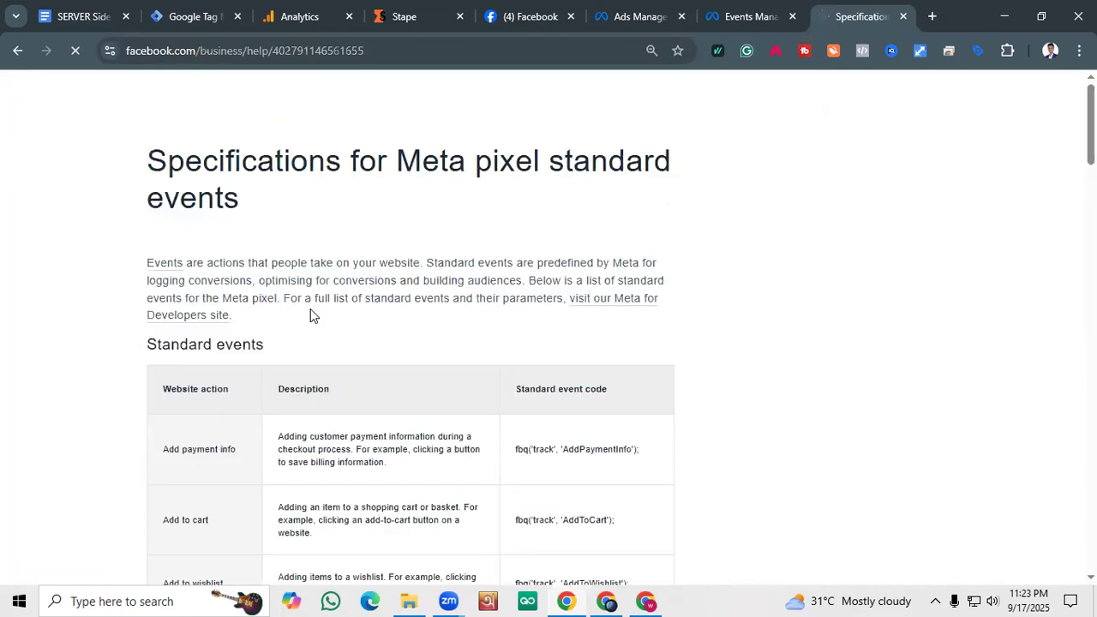
Examine the standard events table for the website actions, their descriptions and event codes, down to the View content row.
scroll(310, 308, down, 6)
scroll(317, 339, down, 4)
scroll(317, 343, up, 11)
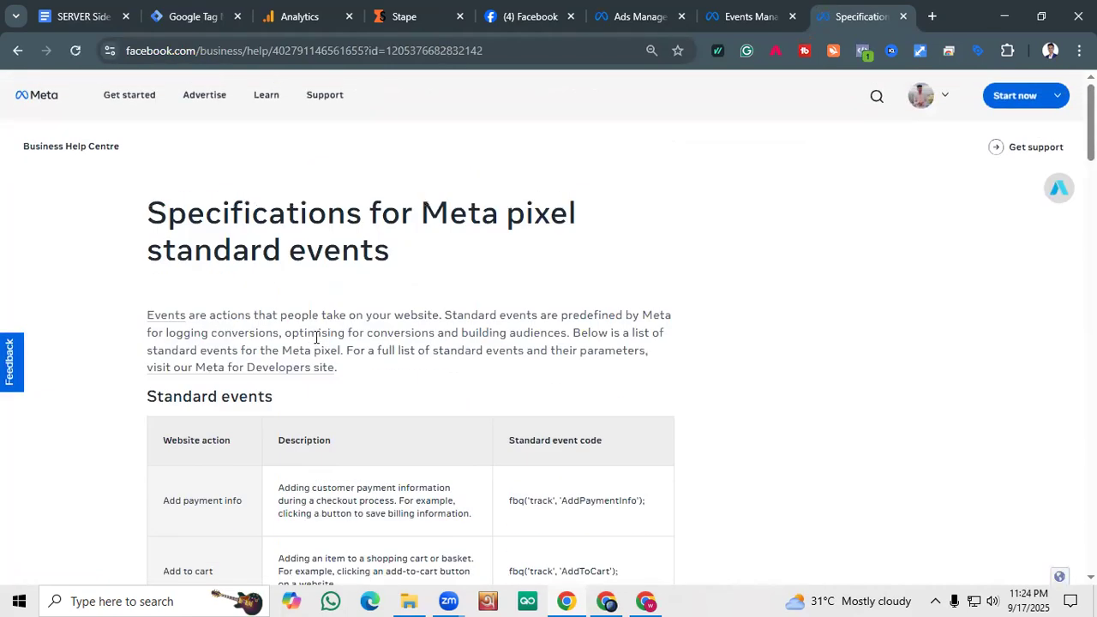
scroll(660, 278, down, 1)
scroll(232, 372, down, 5)
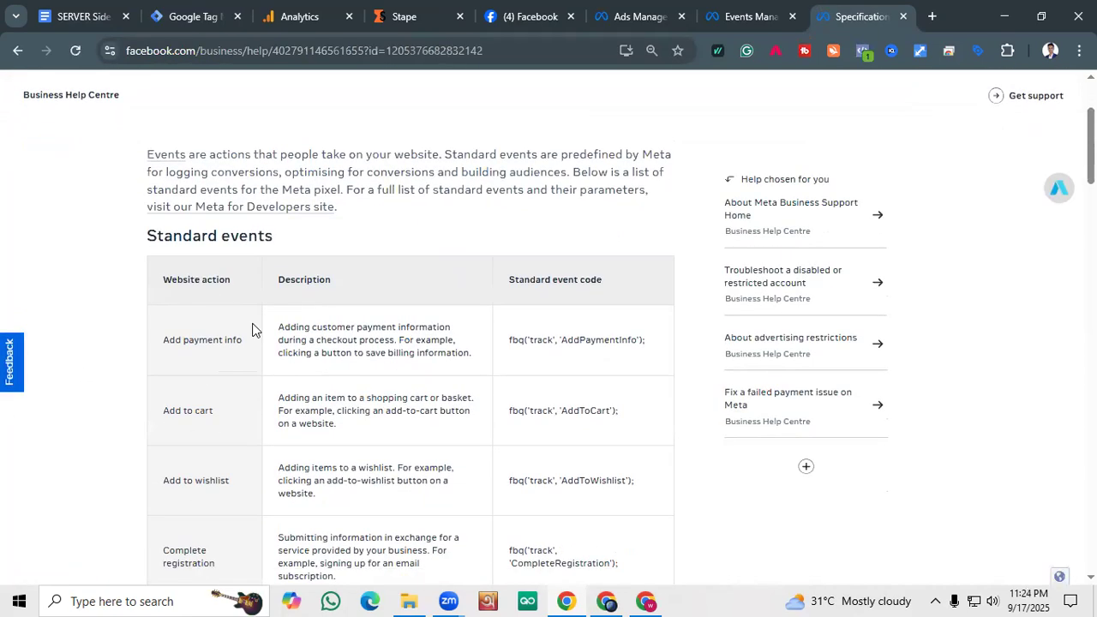
scroll(230, 376, down, 8)
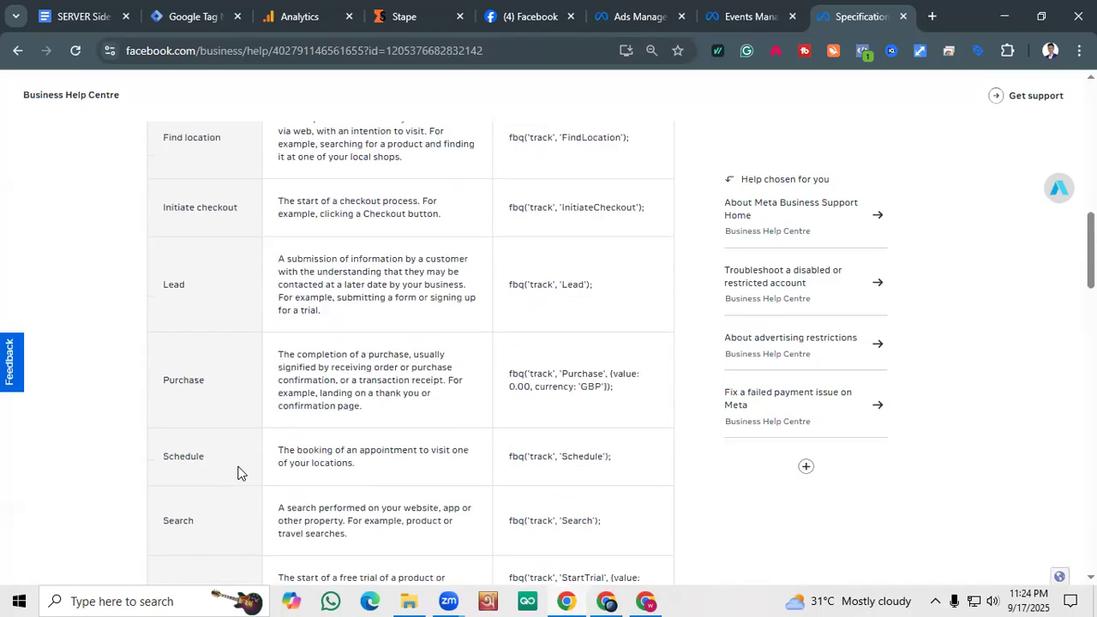
scroll(216, 446, down, 2)
scroll(215, 443, up, 2)
scroll(232, 433, down, 2)
drag(238, 426, 172, 405)
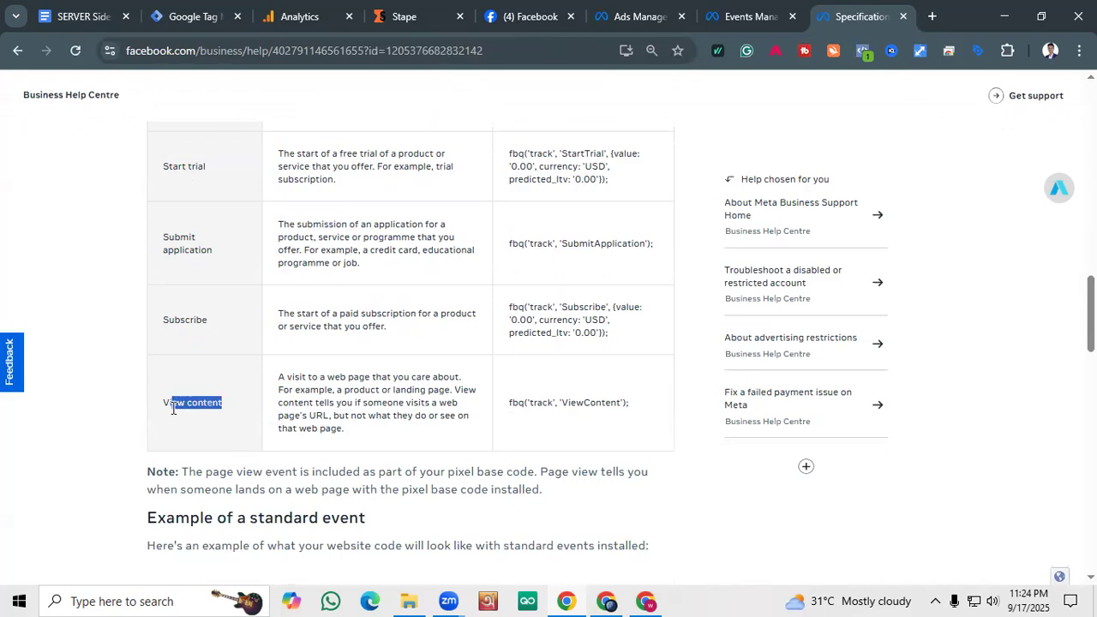
scroll(180, 407, up, 2)
scroll(192, 400, up, 1)
scroll(216, 423, down, 1)
scroll(215, 403, up, 5)
scroll(210, 388, up, 6)
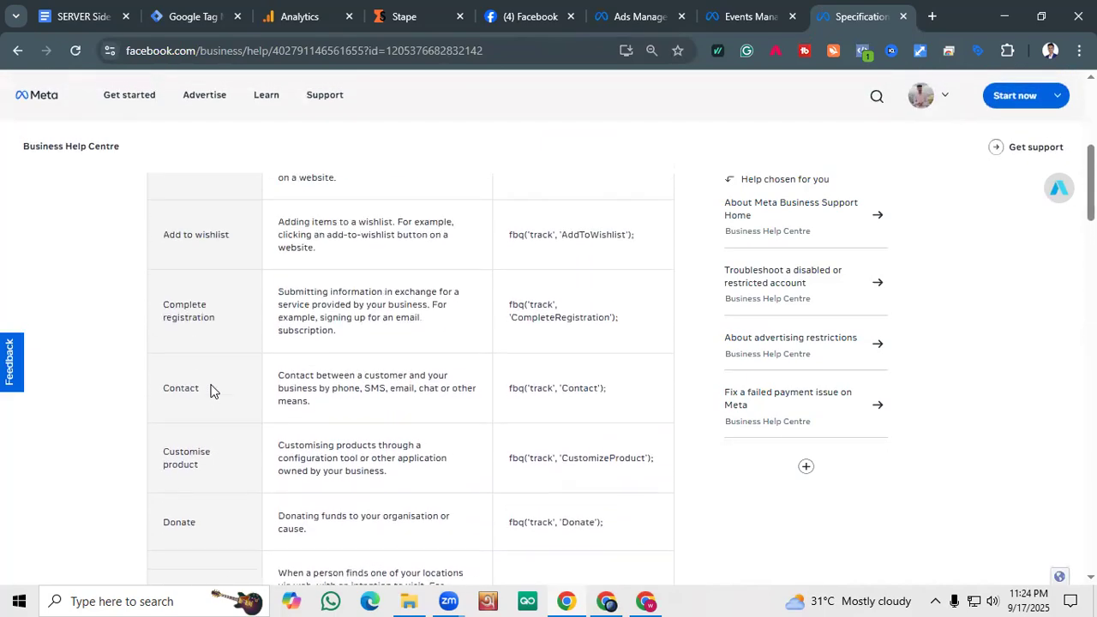
scroll(211, 387, up, 3)
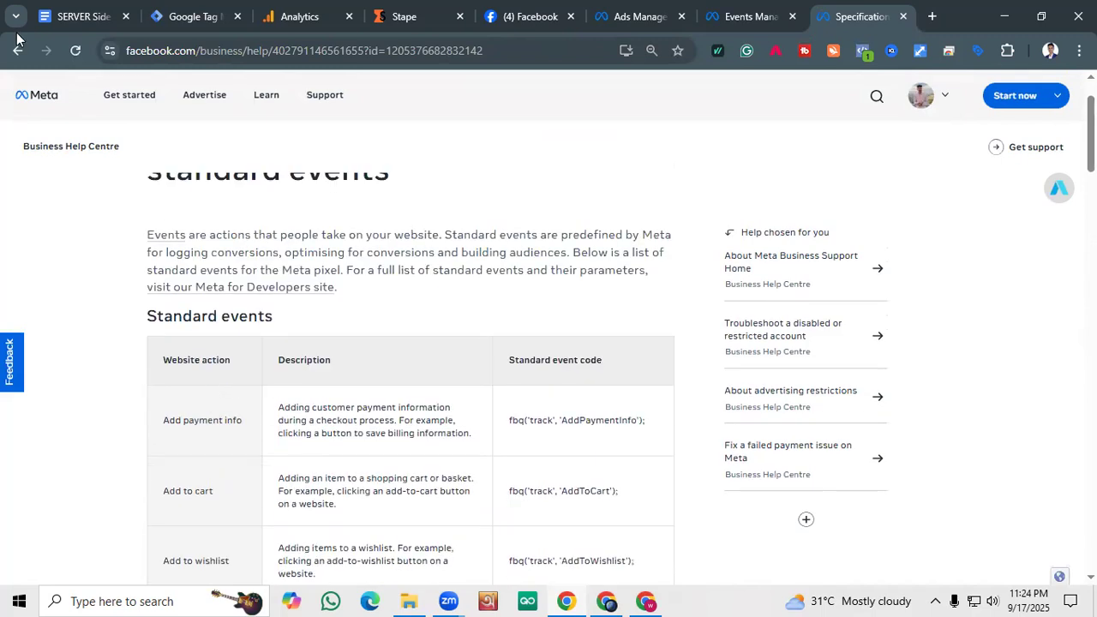
Return to the search results, open the Advanced - Meta Pixel developer article and read its section on installing the pixel using an IMG tag.
click(17, 51)
click(215, 363)
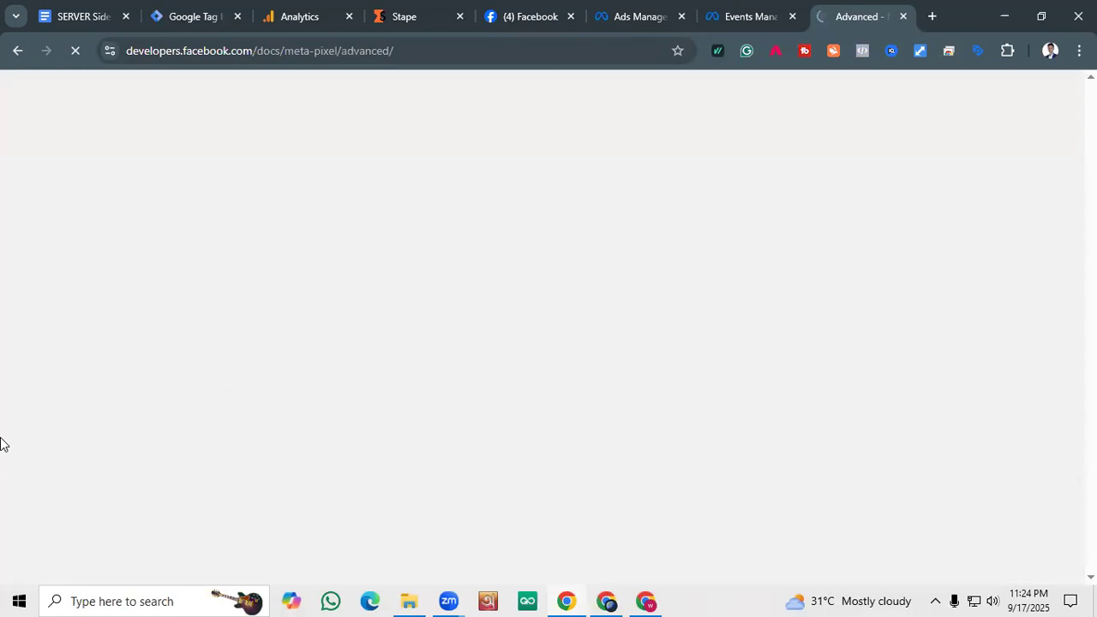
scroll(687, 279, down, 5)
scroll(687, 280, up, 1)
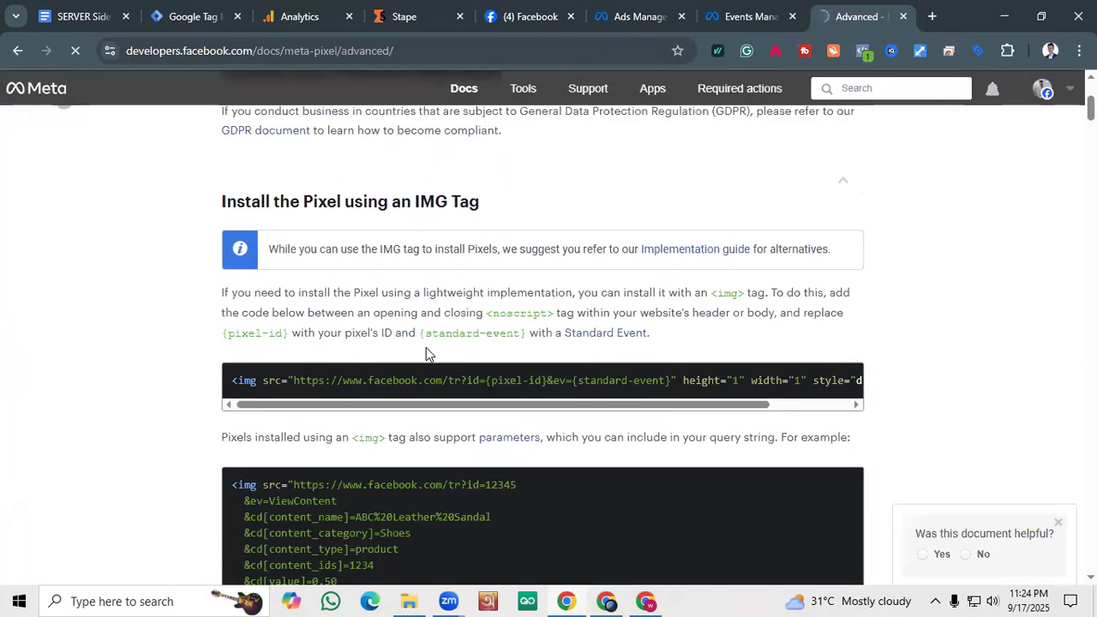
scroll(454, 326, up, 1)
scroll(485, 351, down, 6)
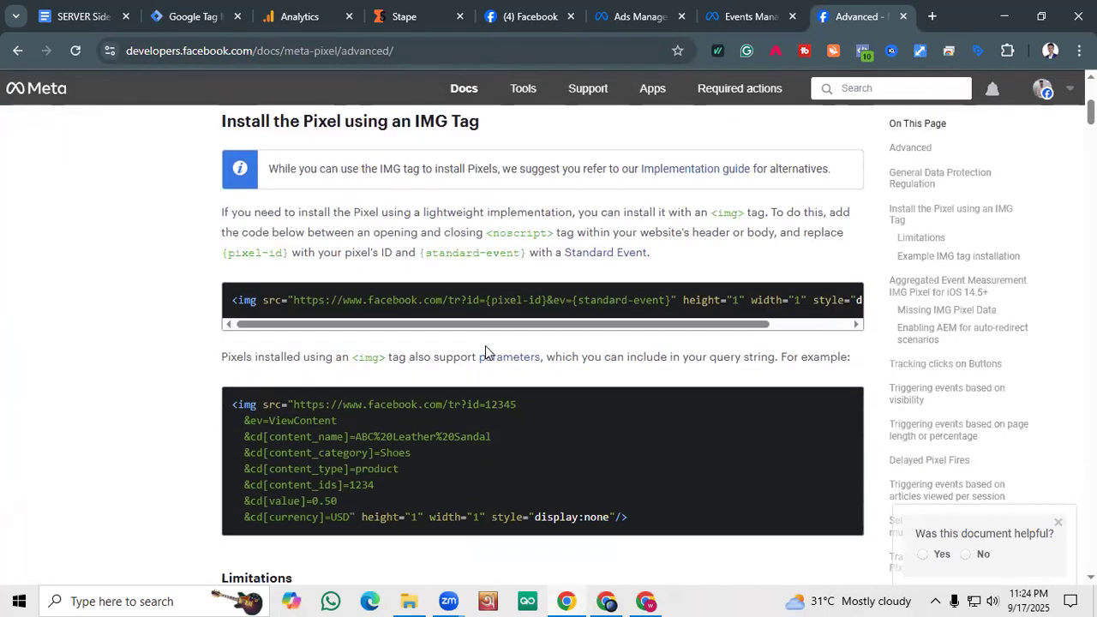
Read the IMG tag section's sample code, limitations and example installation, then return to the start of the Advanced article.
scroll(485, 351, up, 5)
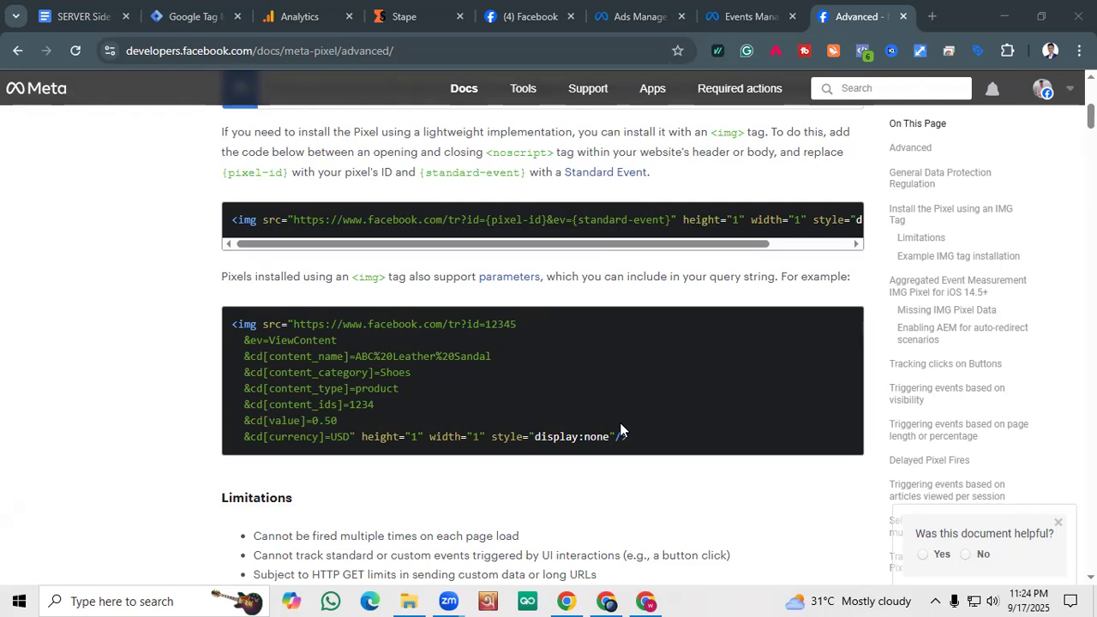
scroll(544, 221, down, 5)
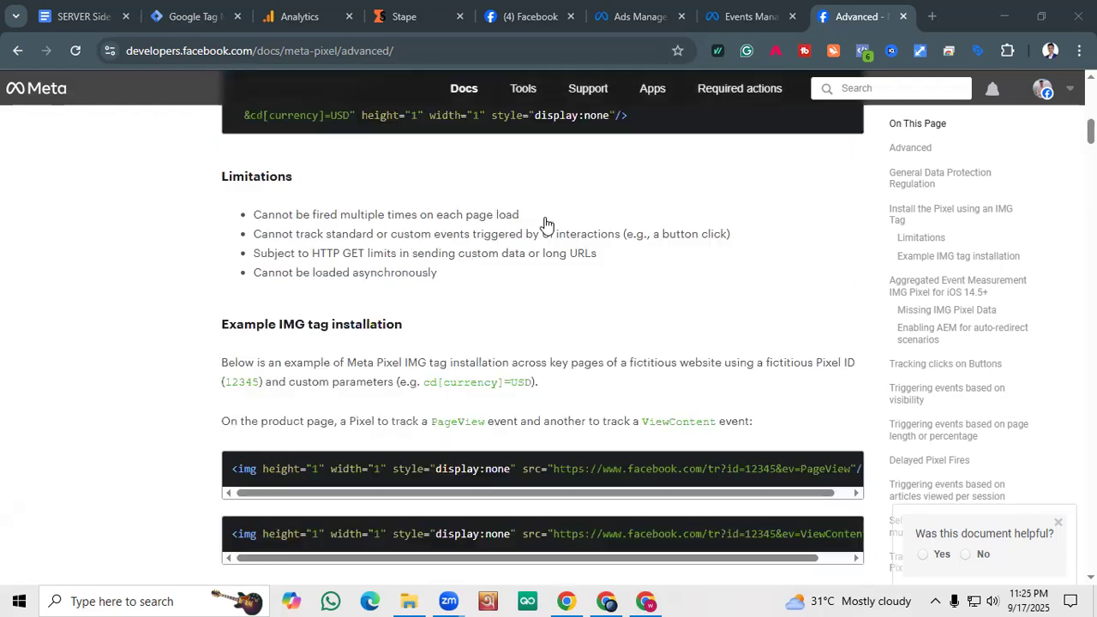
scroll(548, 223, up, 1)
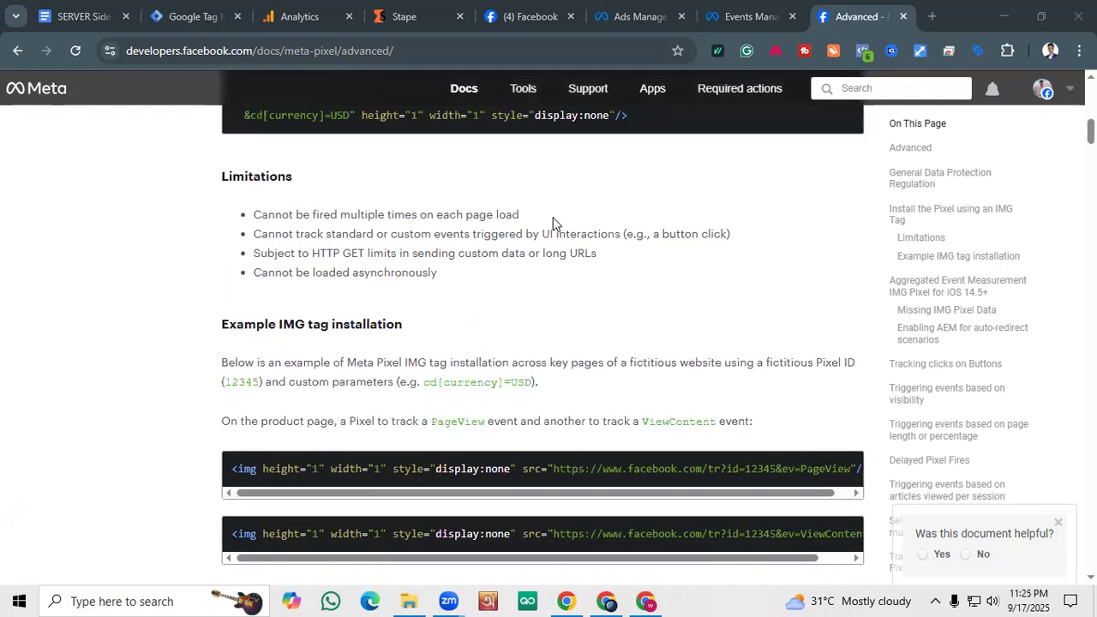
scroll(722, 289, up, 3)
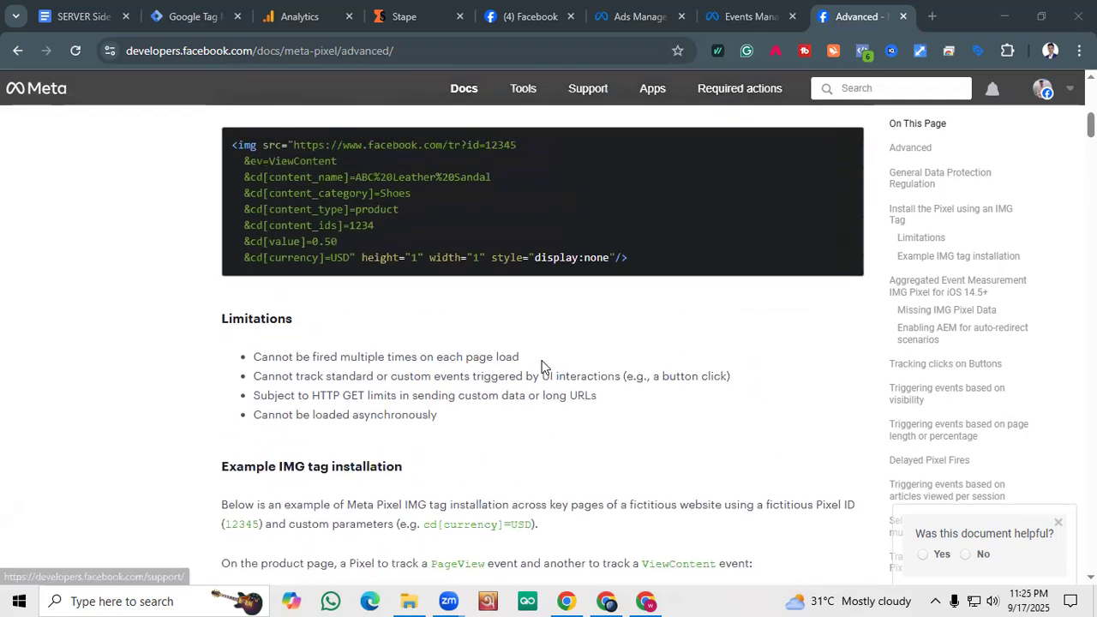
scroll(308, 333, up, 5)
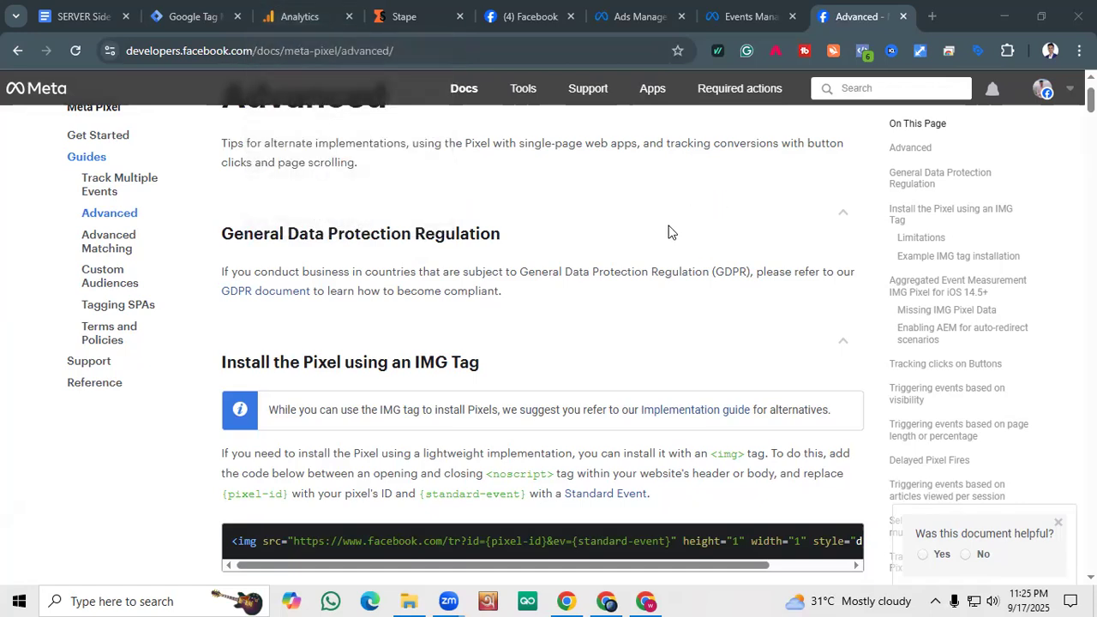
scroll(541, 277, up, 1)
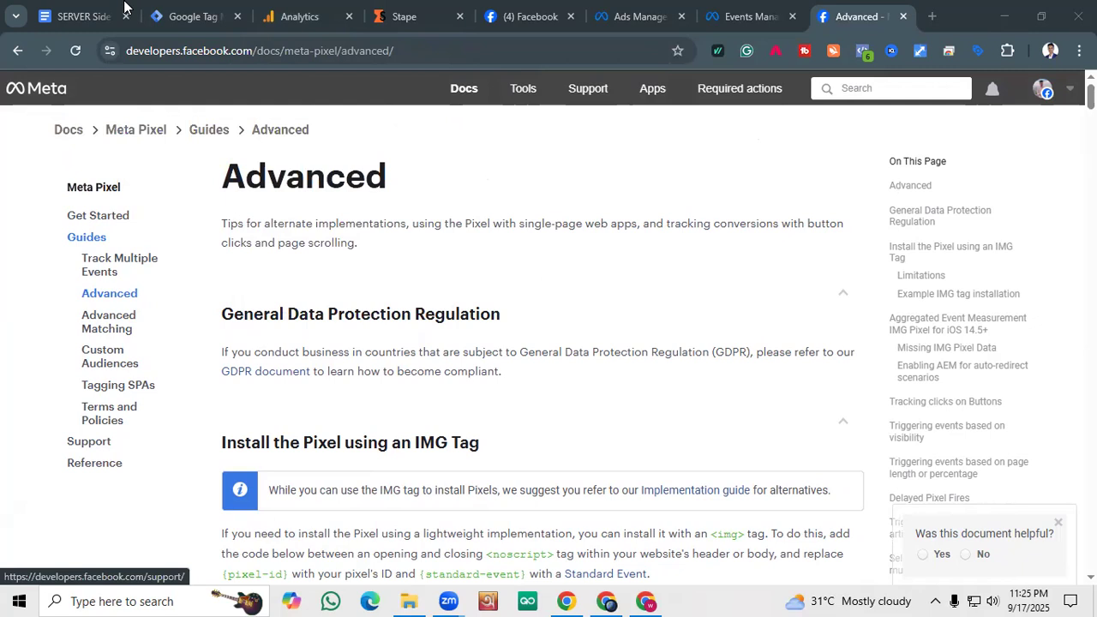
Review the guide's Step 01 account and pixel items against the open Events Manager, Tag Manager and Analytics pages.
click(189, 17)
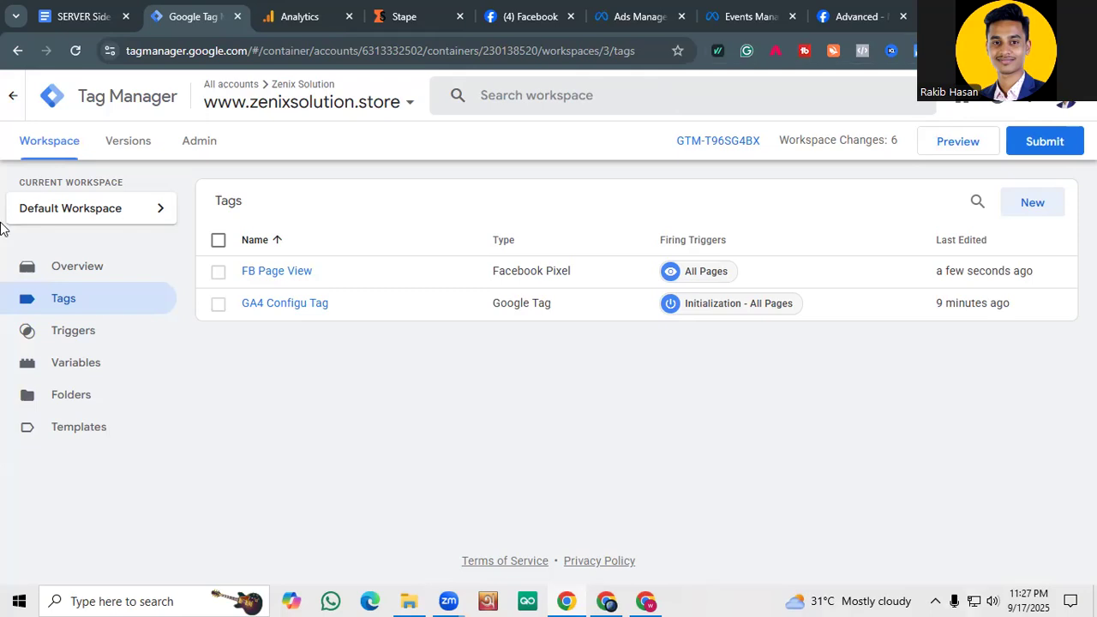
click(72, 17)
scroll(579, 436, up, 7)
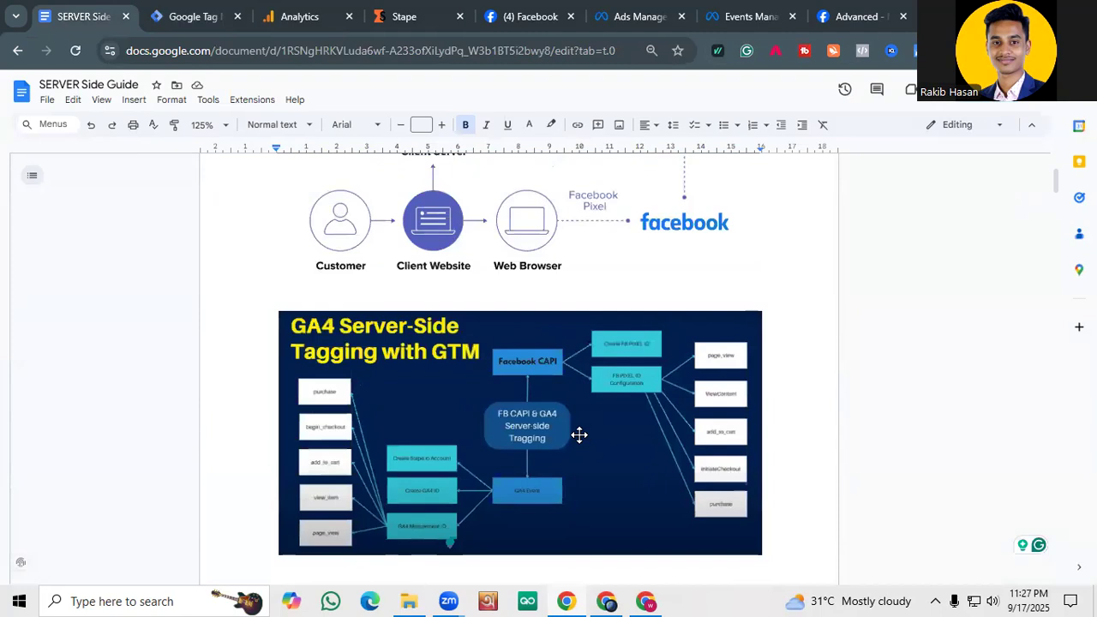
scroll(579, 435, down, 4)
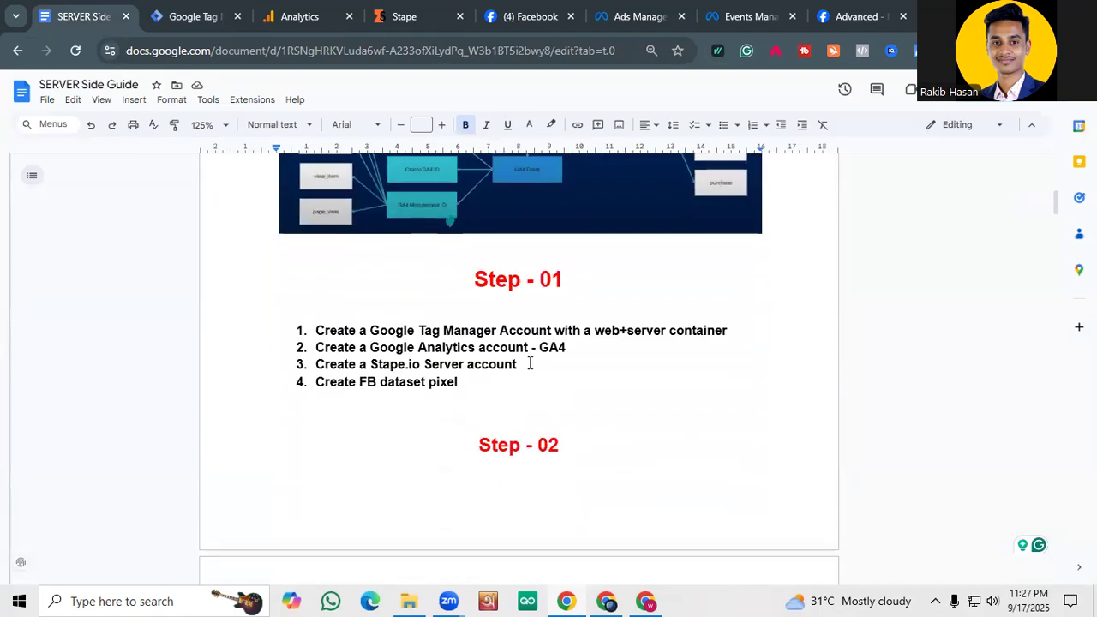
click(302, 330)
drag(315, 330, 729, 329)
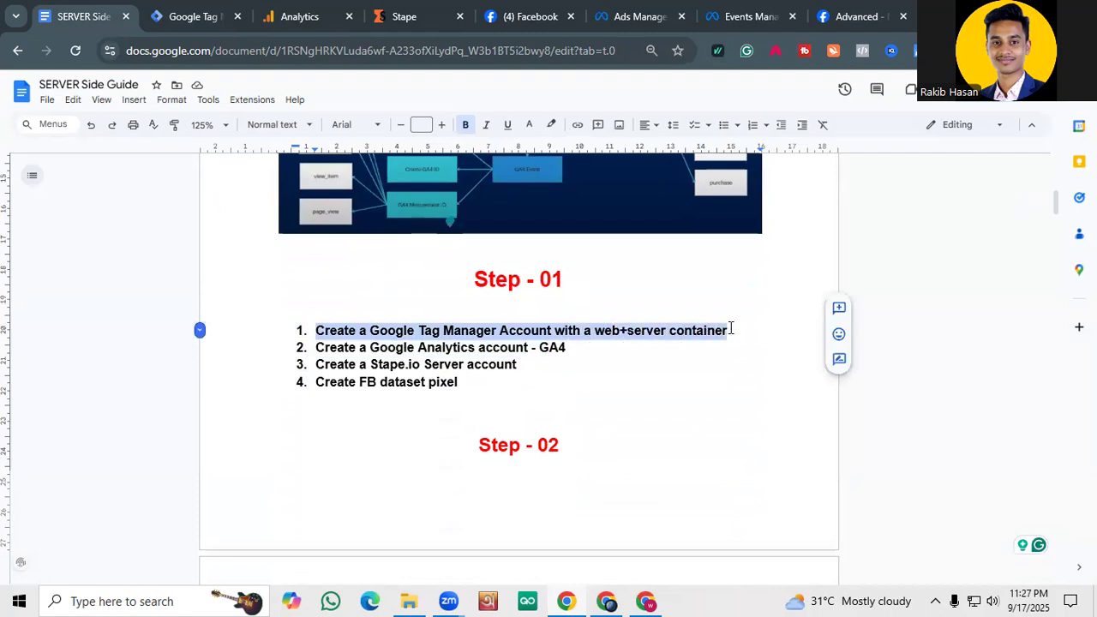
click(730, 330)
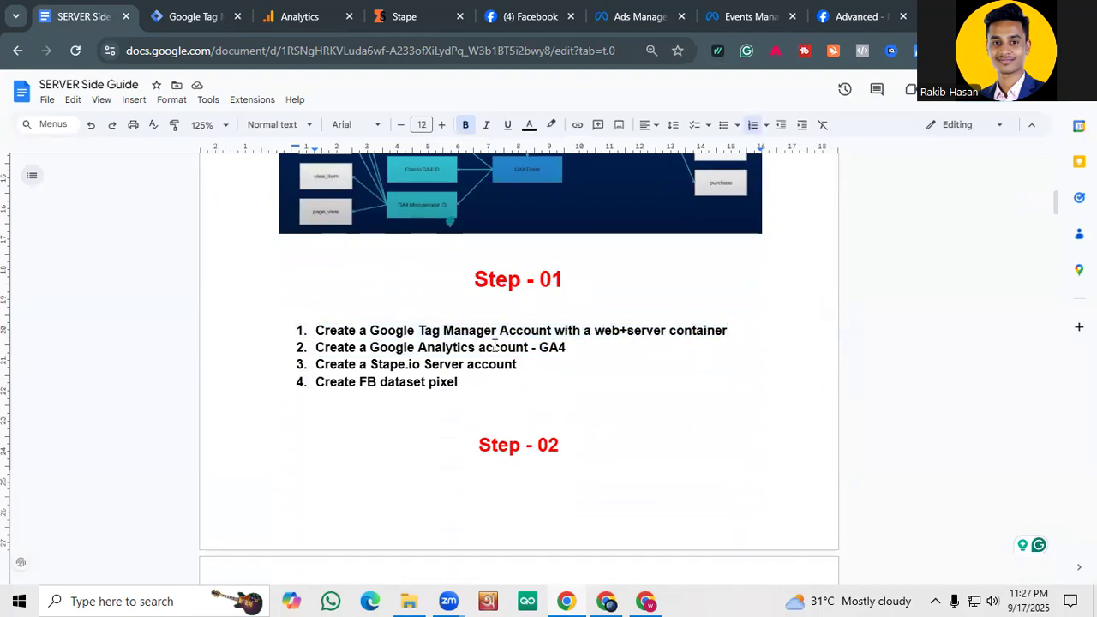
drag(576, 354, 313, 364)
drag(460, 382, 315, 382)
click(747, 15)
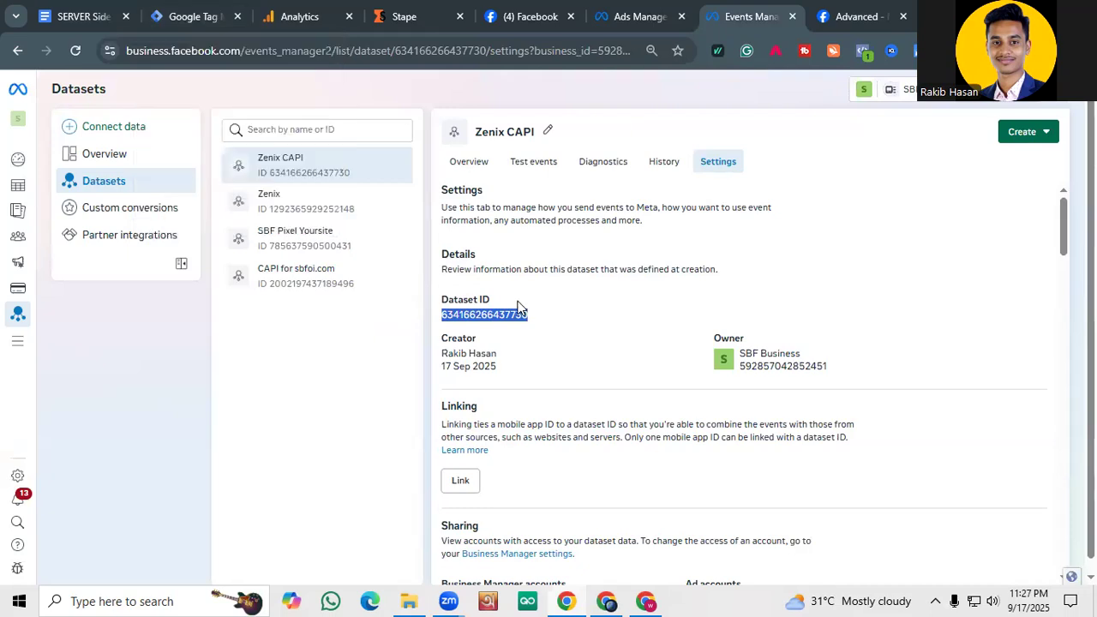
click(202, 7)
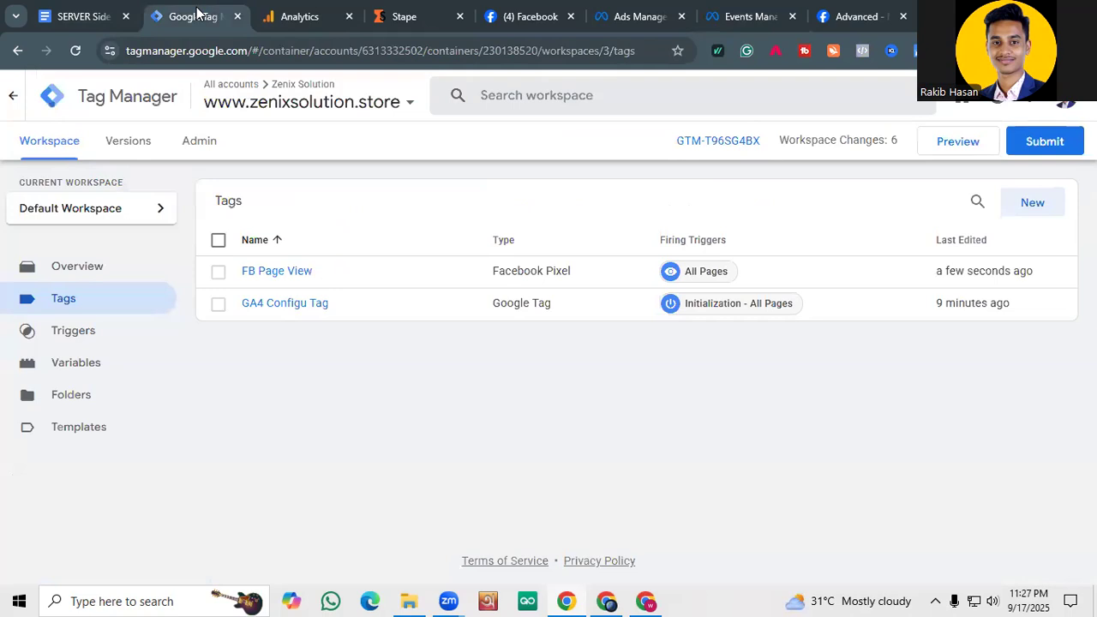
click(295, 6)
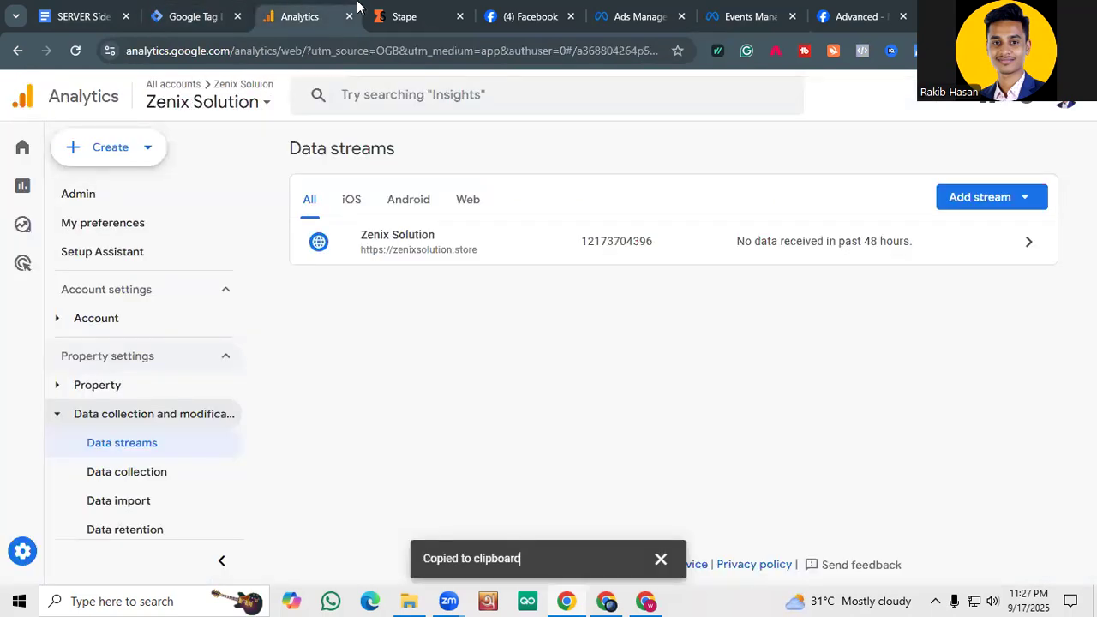
Go back over the guide's Step 02 plugin and data layer items and the Step 03 pixel, measurement and event ID variables.
click(120, 12)
scroll(377, 334, down, 4)
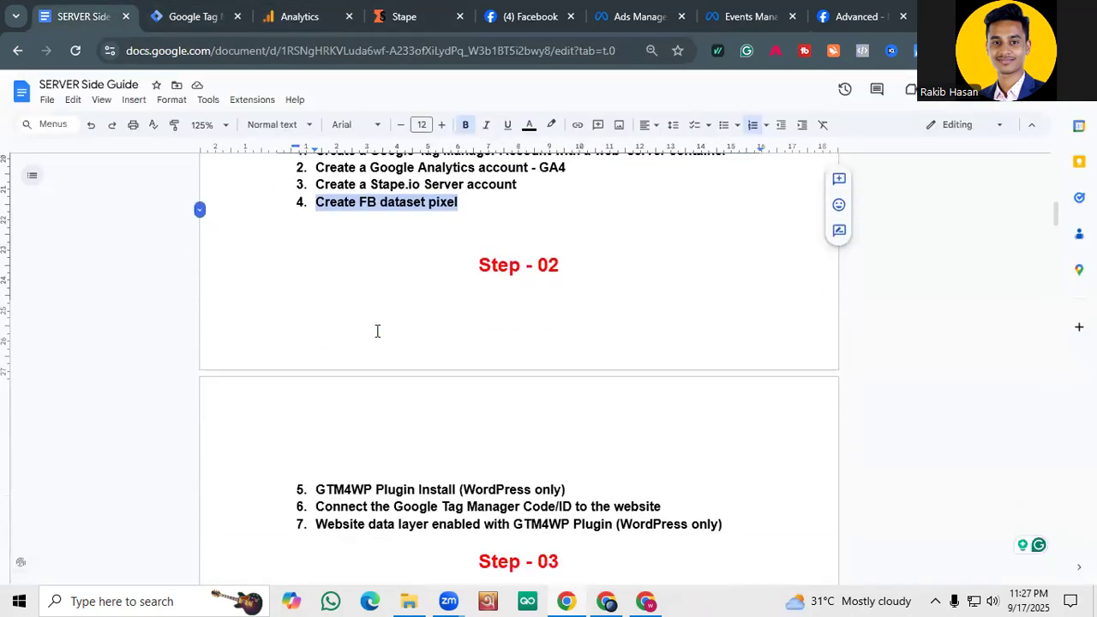
drag(387, 348, 570, 346)
drag(686, 370, 723, 383)
scroll(637, 414, down, 1)
drag(525, 390, 306, 389)
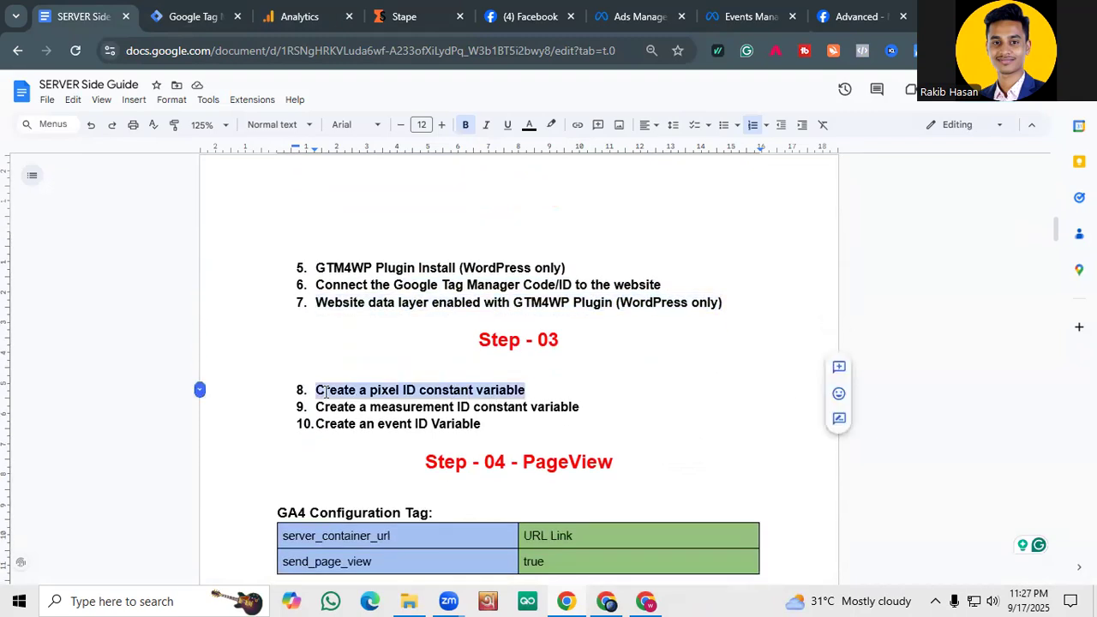
scroll(322, 389, down, 1)
drag(588, 328, 320, 325)
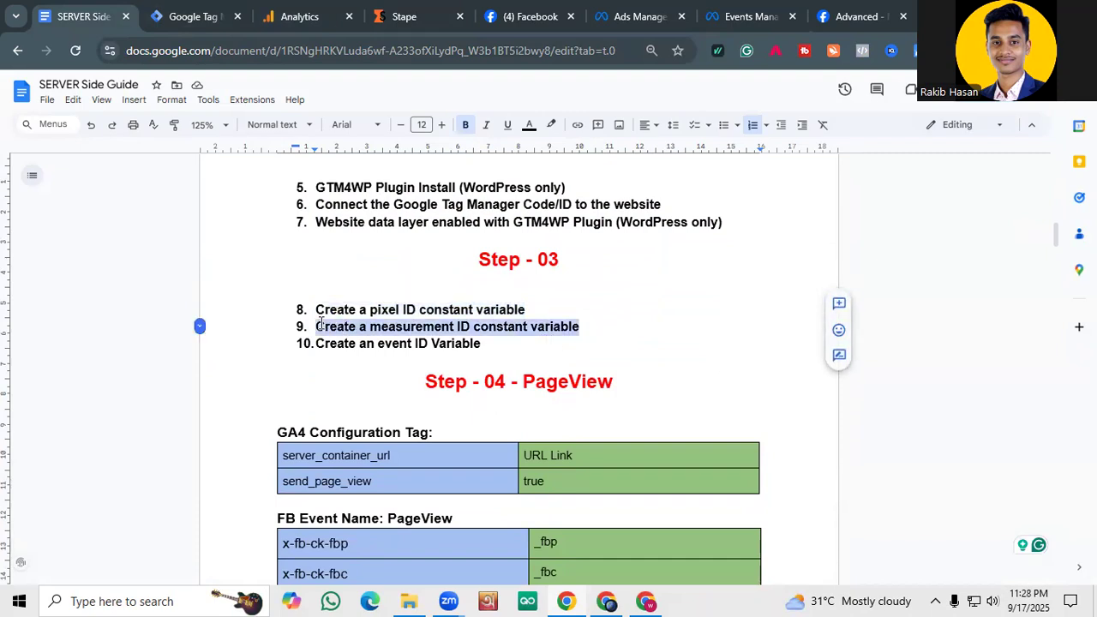
click(462, 346)
drag(481, 345, 317, 343)
Compare the guide's Step 04 GA4 Configuration Tag and FB PageView tables with the tag list in Tag Manager.
scroll(472, 308, down, 1)
scroll(343, 325, down, 1)
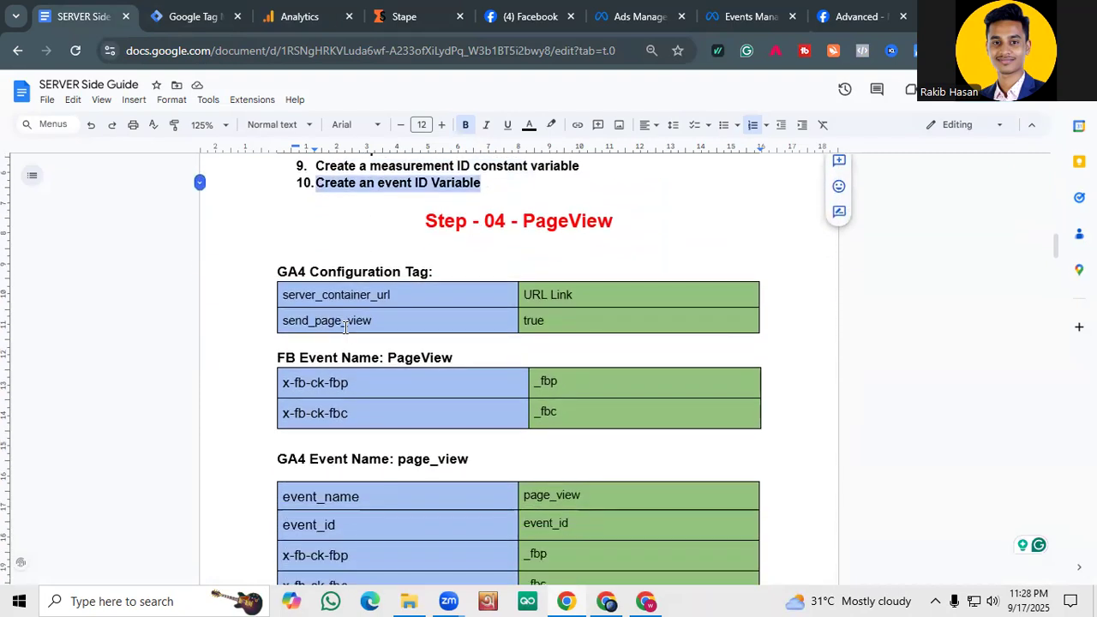
scroll(368, 293, down, 1)
scroll(369, 293, up, 1)
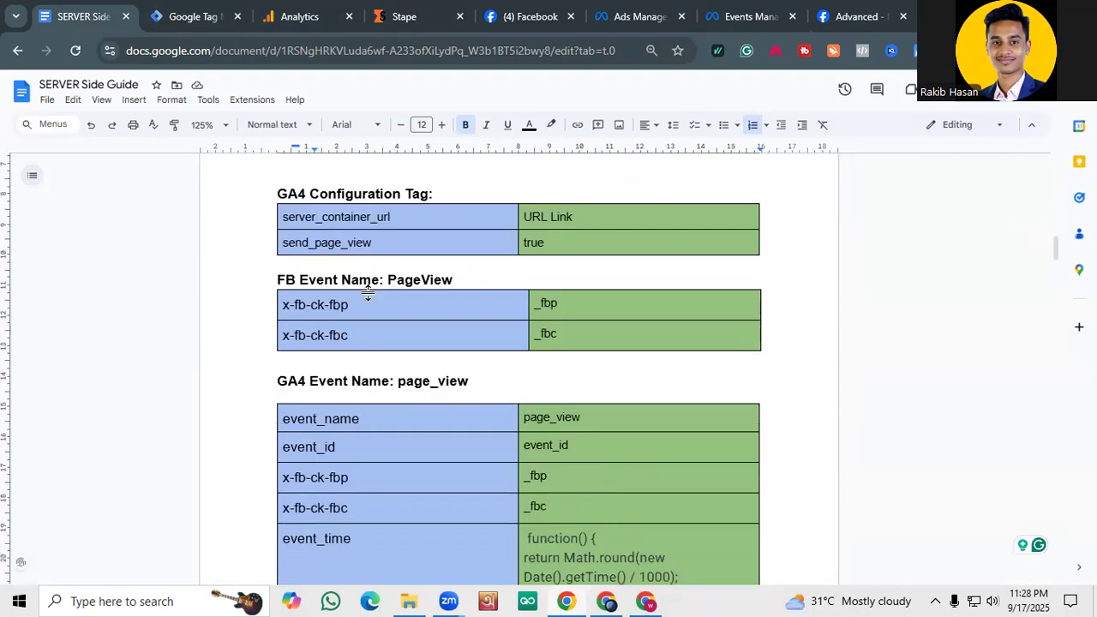
scroll(367, 293, down, 4)
scroll(365, 294, up, 4)
drag(454, 263, 271, 272)
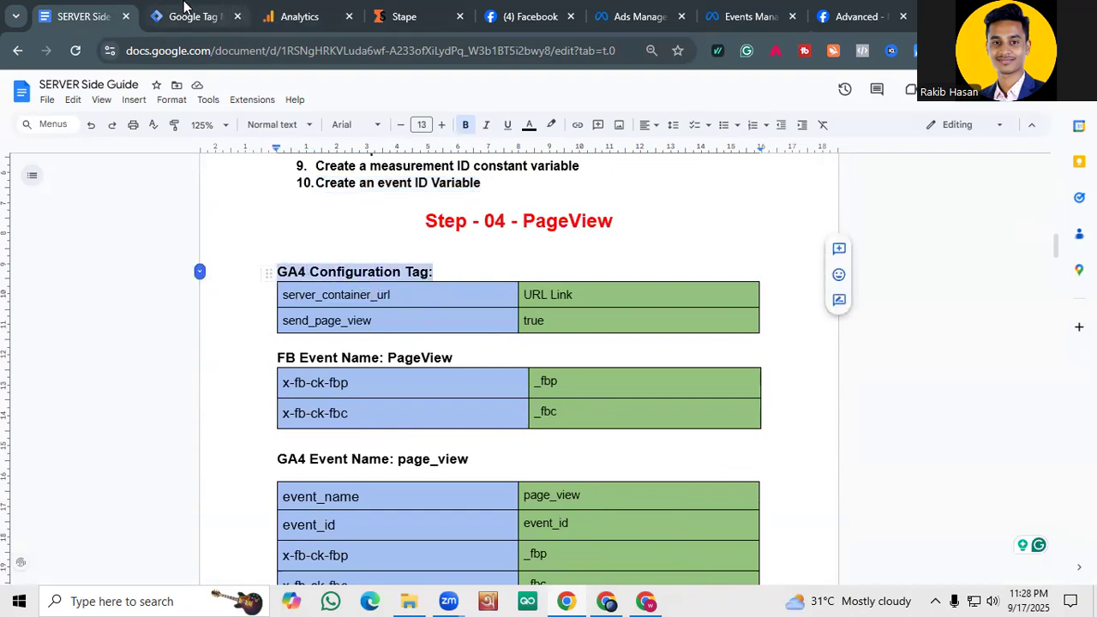
click(210, 7)
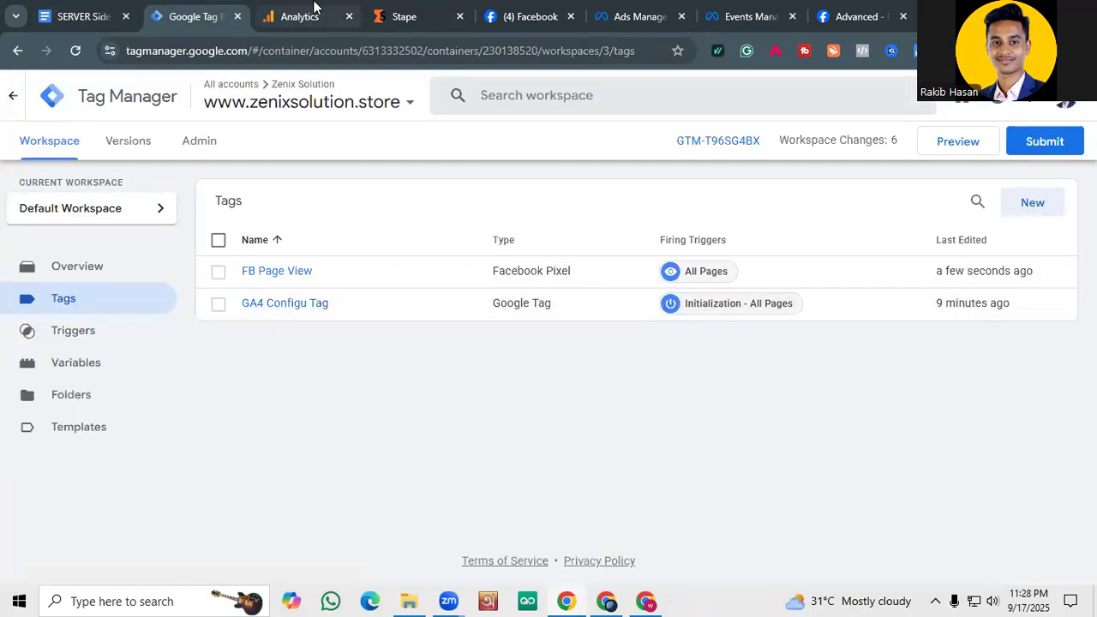
click(96, 10)
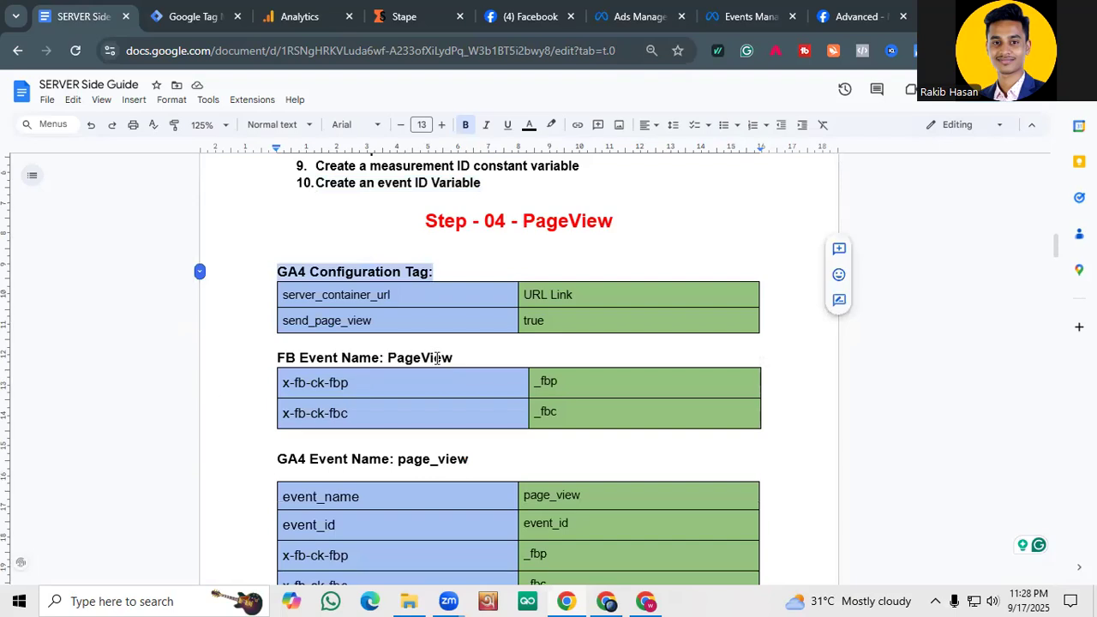
drag(455, 358, 277, 357)
click(172, 10)
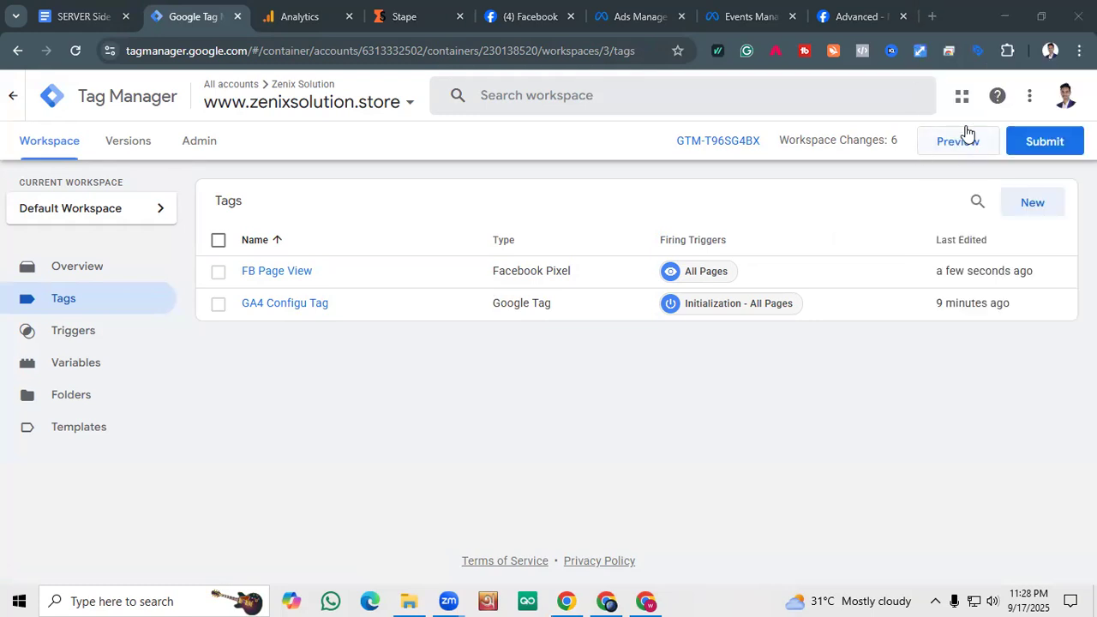
click(985, 146)
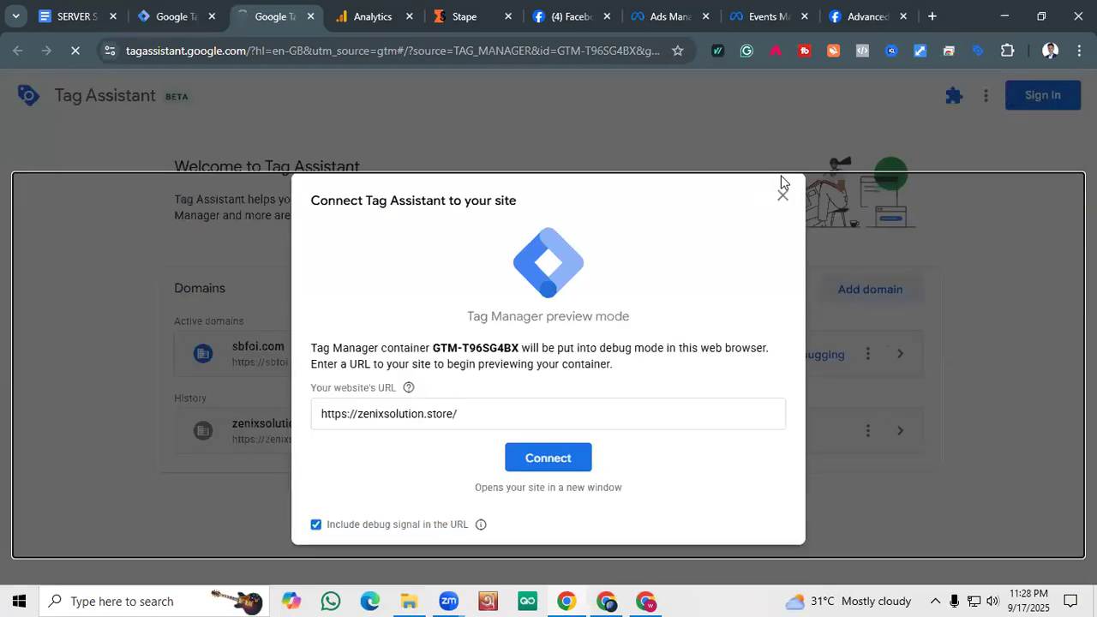
click(494, 412)
key(BackSpace)
click(531, 457)
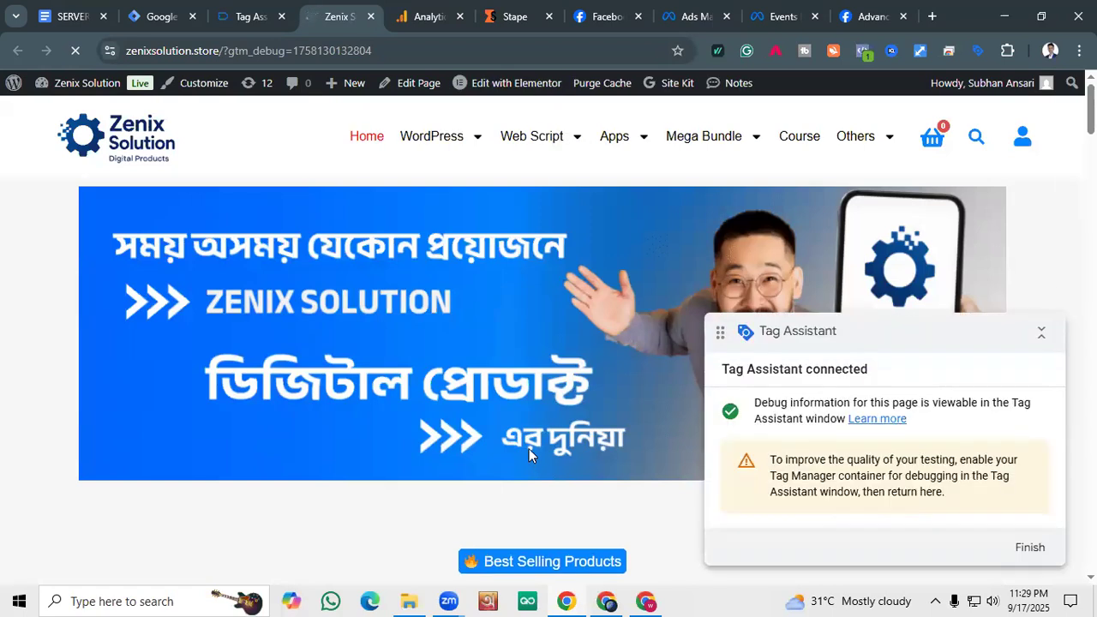
click(250, 17)
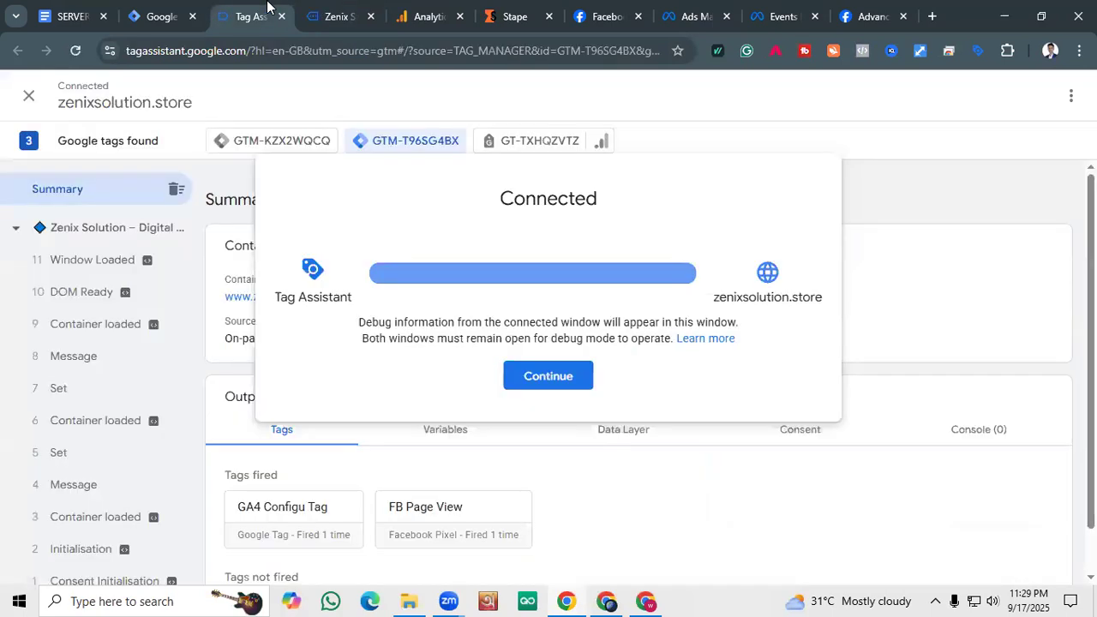
click(566, 377)
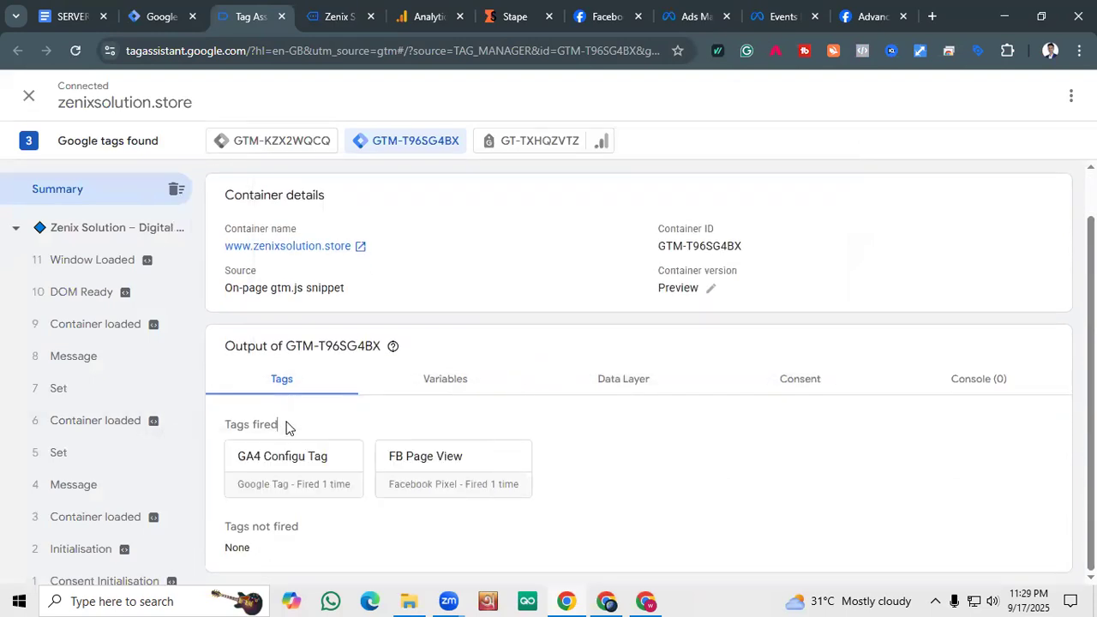
Check the fired tags in the Tag Assistant summary against the Tag Manager tag list and the connected store page.
drag(287, 426, 226, 429)
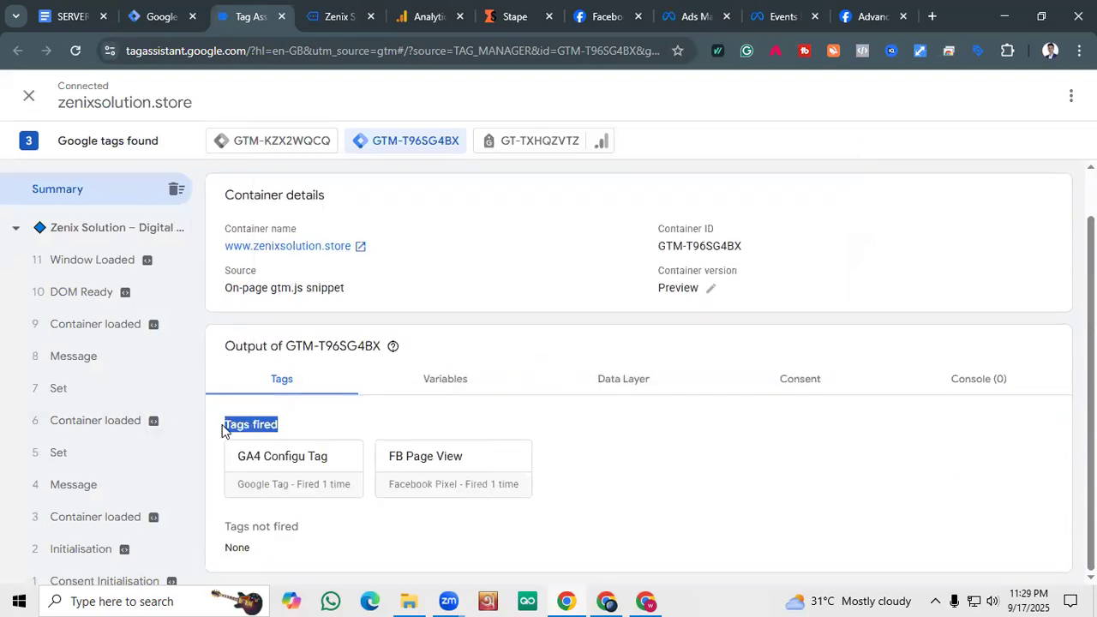
click(284, 426)
click(144, 10)
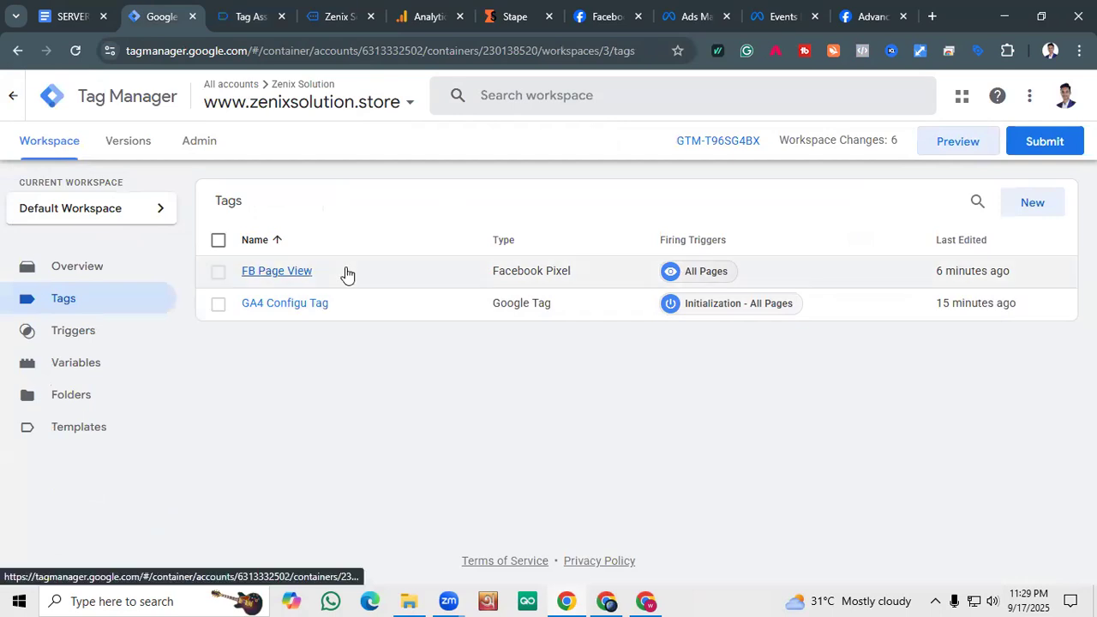
click(253, 16)
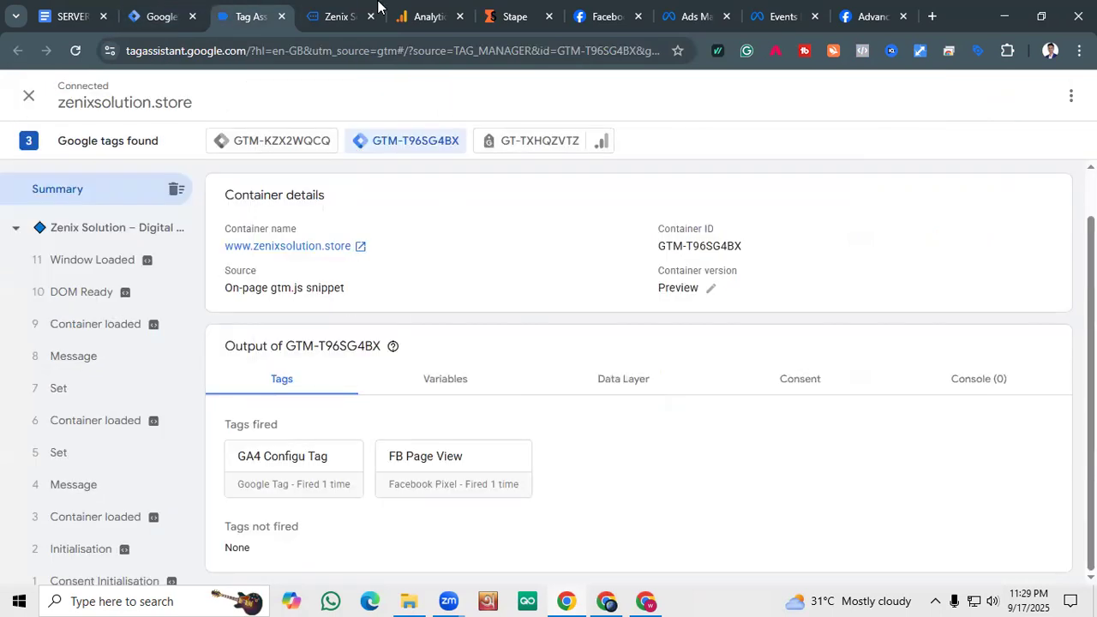
key(ctrl+Tab)
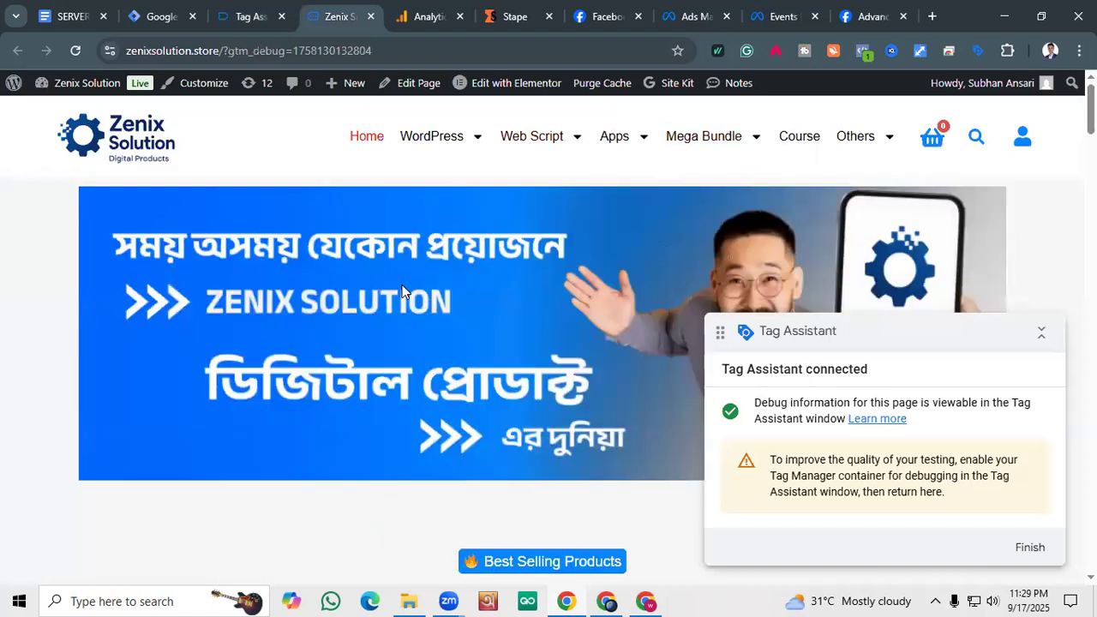
scroll(316, 281, down, 2)
scroll(317, 281, up, 2)
key(ctrl+shift+Tab)
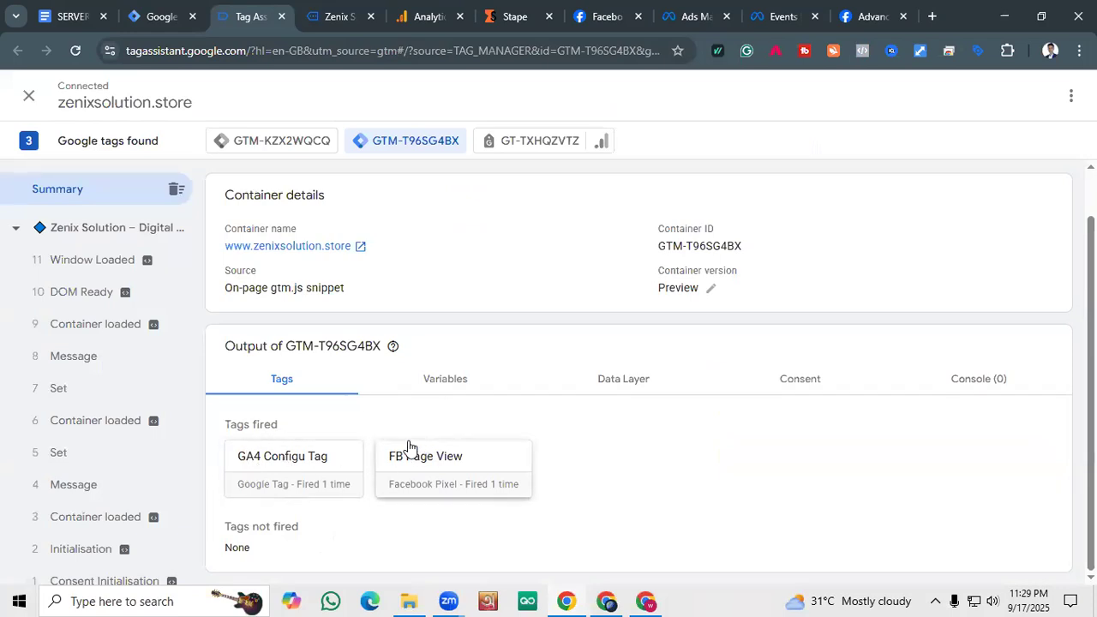
Collapse the Tag Assistant badge on the store's home page, move it out of the way and look through the product listings.
click(336, 16)
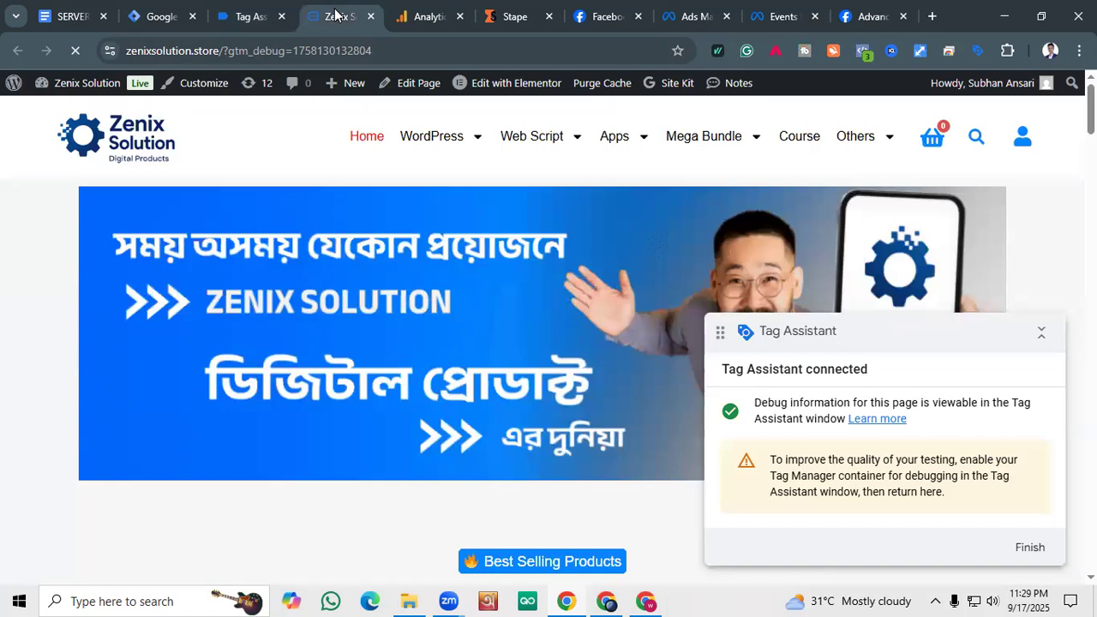
click(1041, 332)
drag(1039, 336, 998, 545)
scroll(620, 322, down, 3)
scroll(619, 322, down, 3)
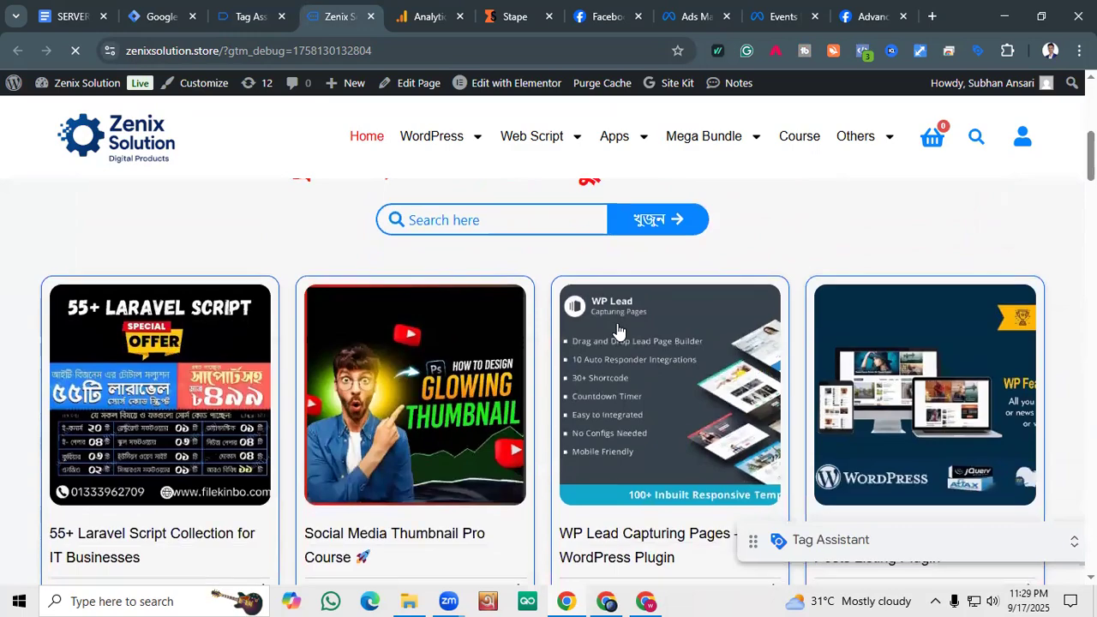
scroll(454, 300, up, 4)
scroll(455, 300, down, 4)
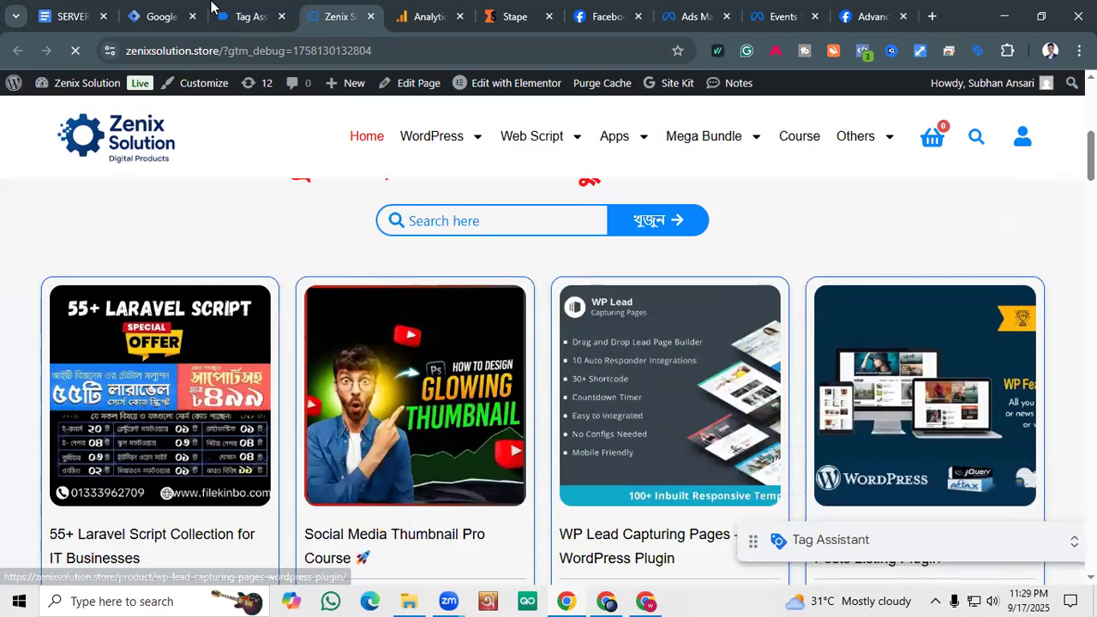
Compare the Tag Manager tag list with Tag Assistant's summary and examine the FB Page View tag's properties and firing trigger.
click(179, 12)
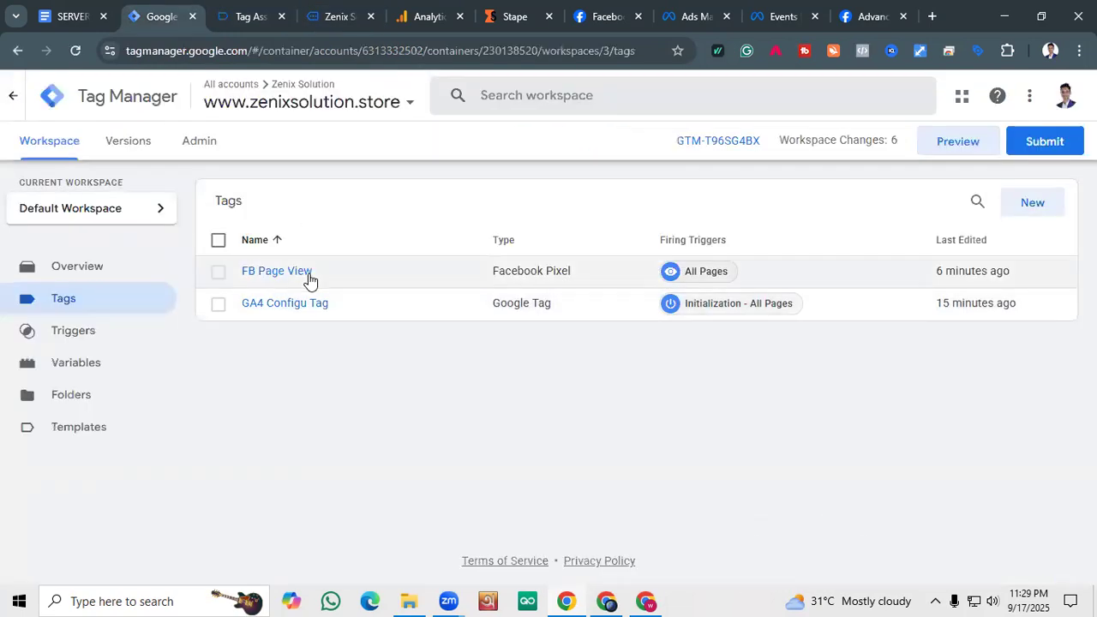
click(265, 7)
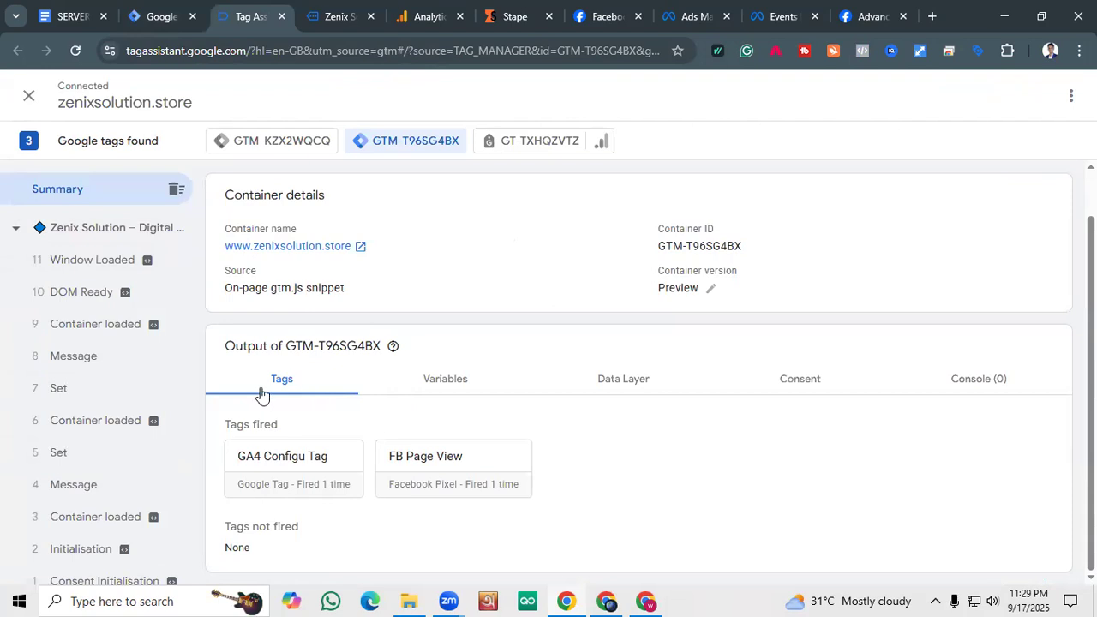
click(444, 384)
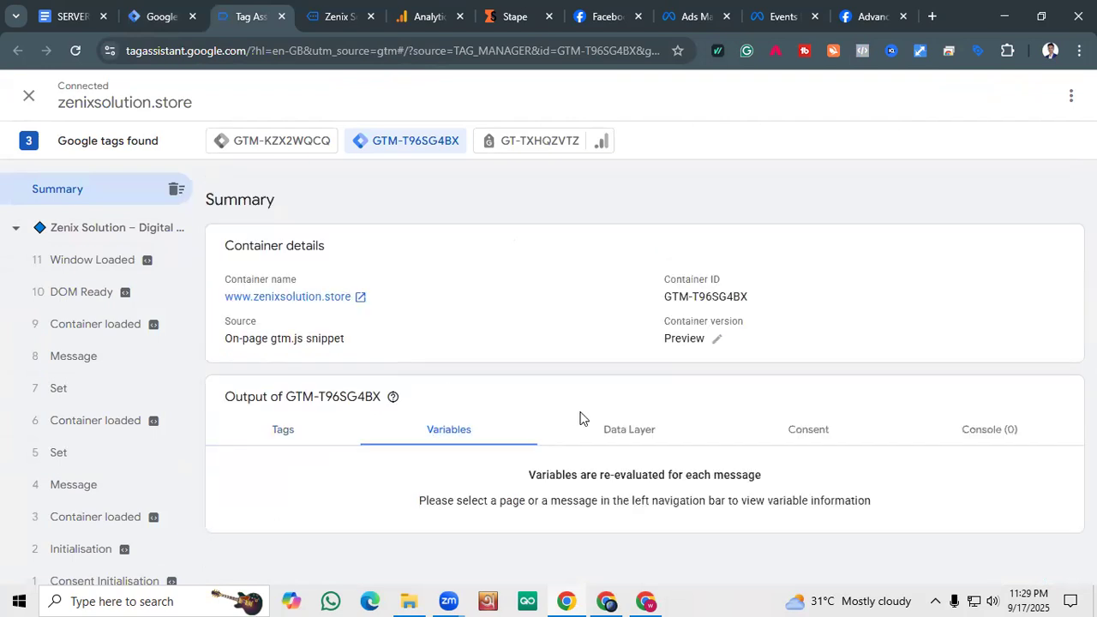
click(302, 430)
click(411, 468)
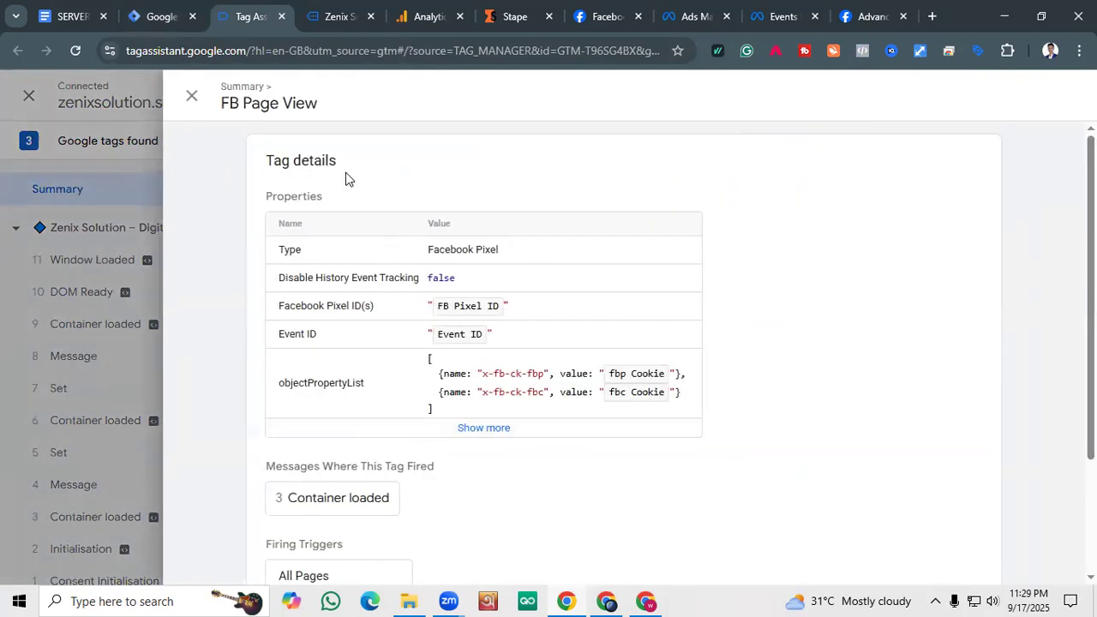
scroll(438, 360, down, 1)
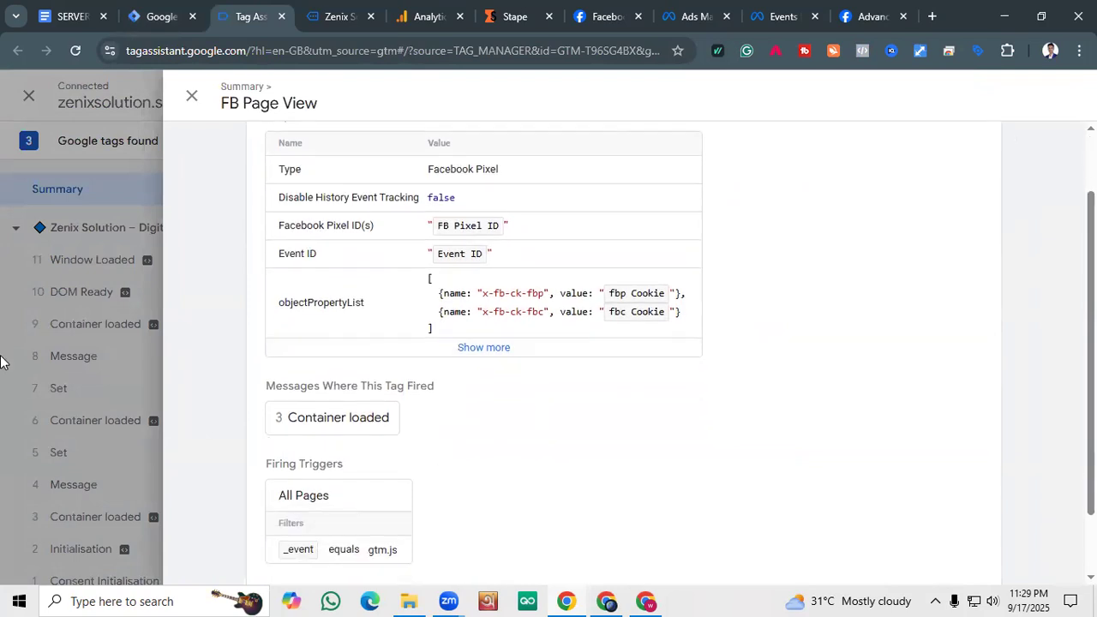
click(4, 355)
Go through the Set, Message and Container loaded events and examine the FB Page View tag under event 3.
scroll(96, 394, down, 1)
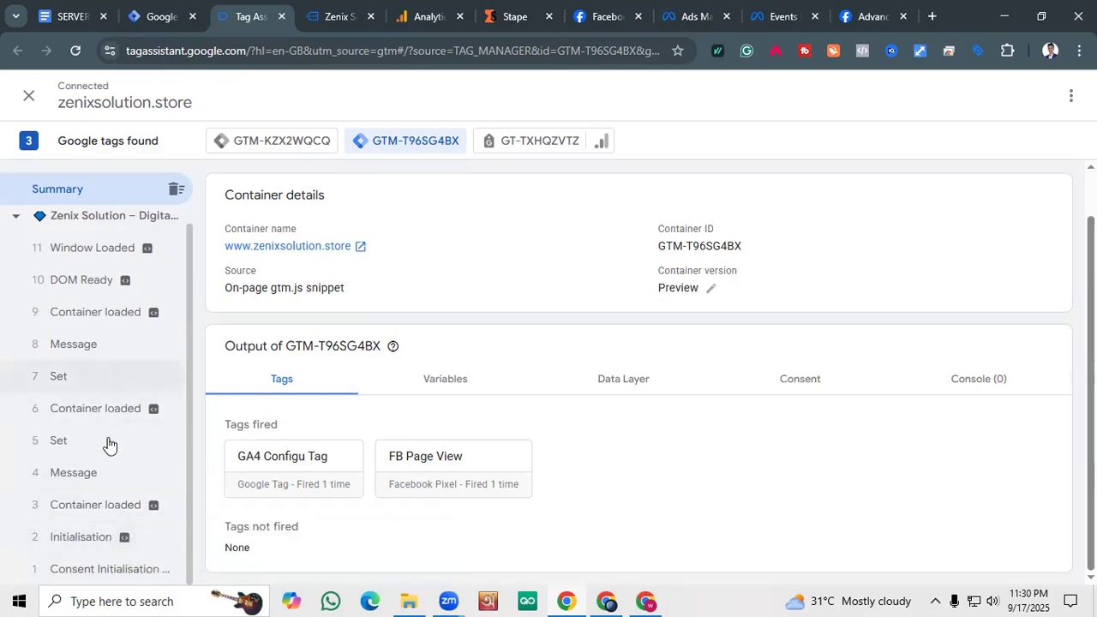
scroll(69, 368, up, 1)
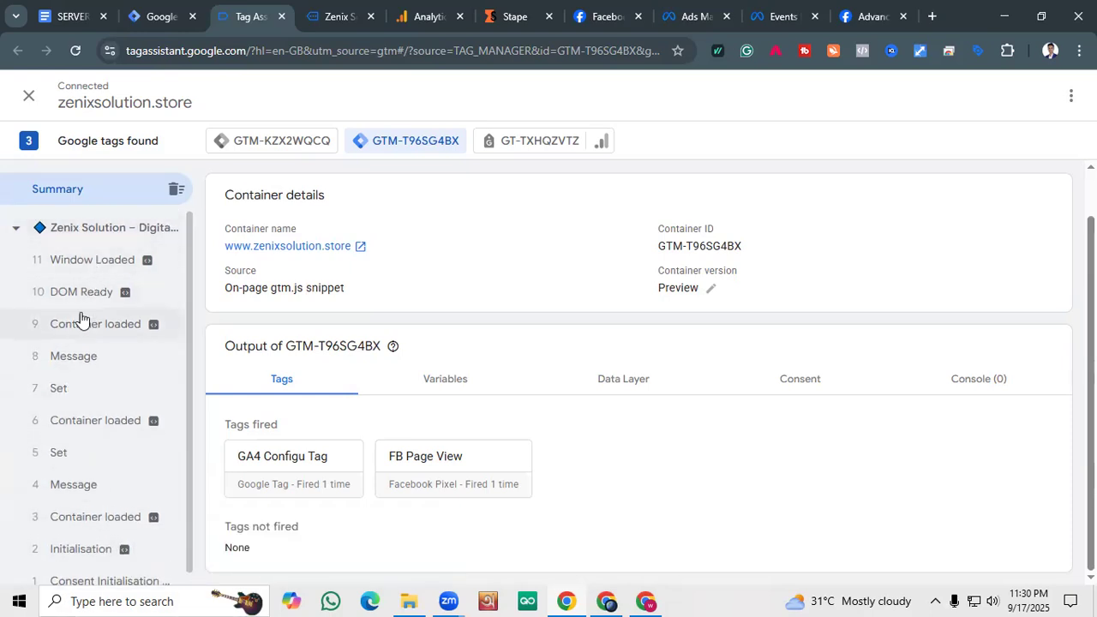
click(87, 453)
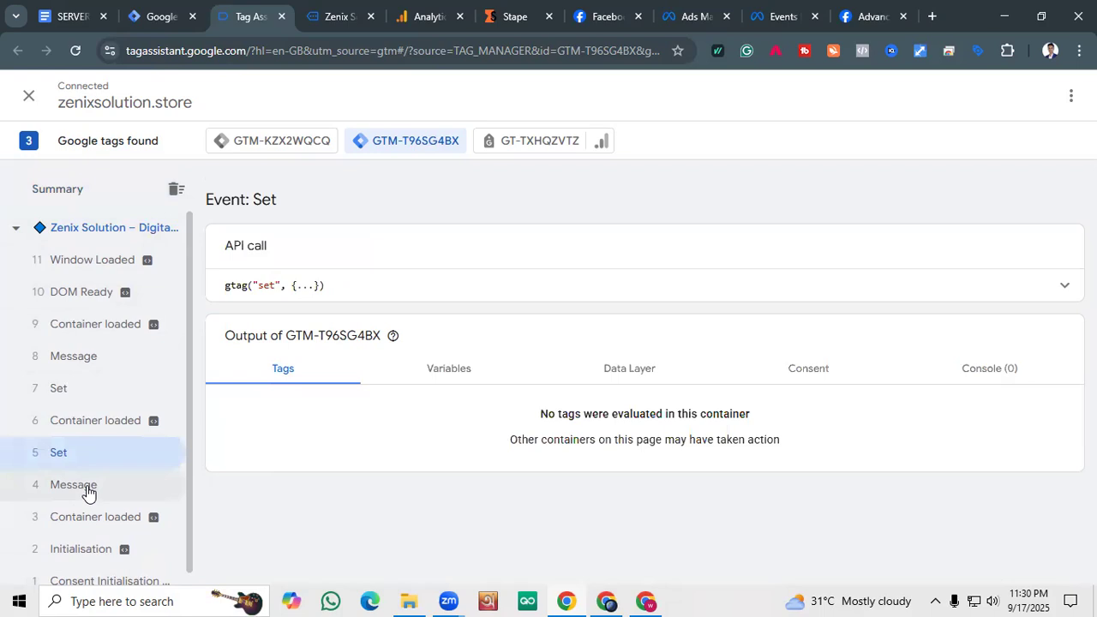
click(52, 485)
click(98, 519)
scroll(319, 458, down, 1)
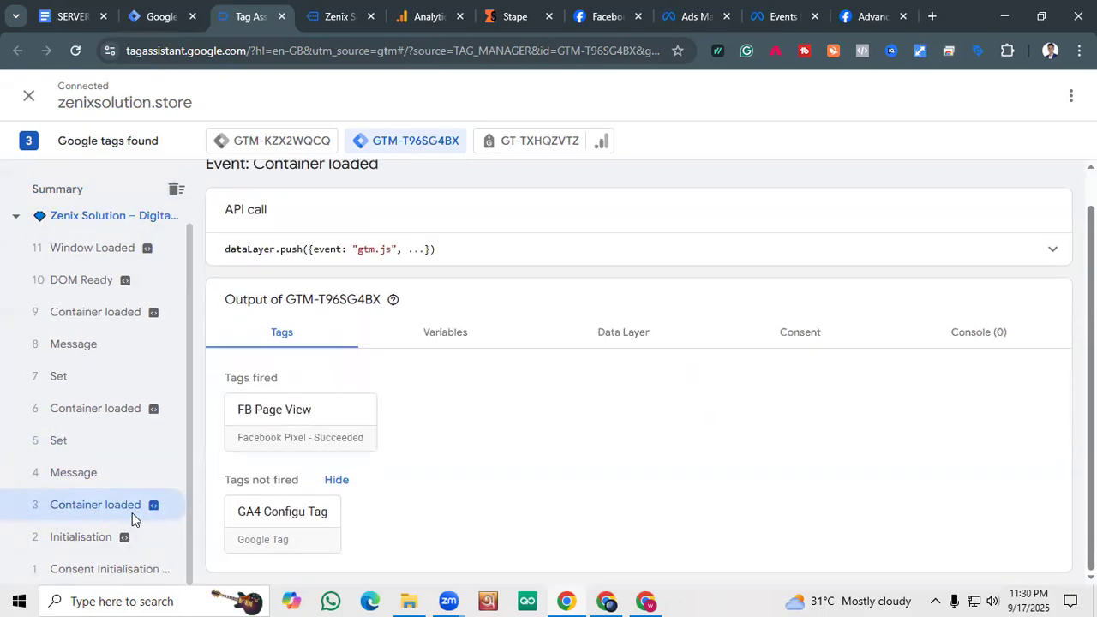
click(257, 436)
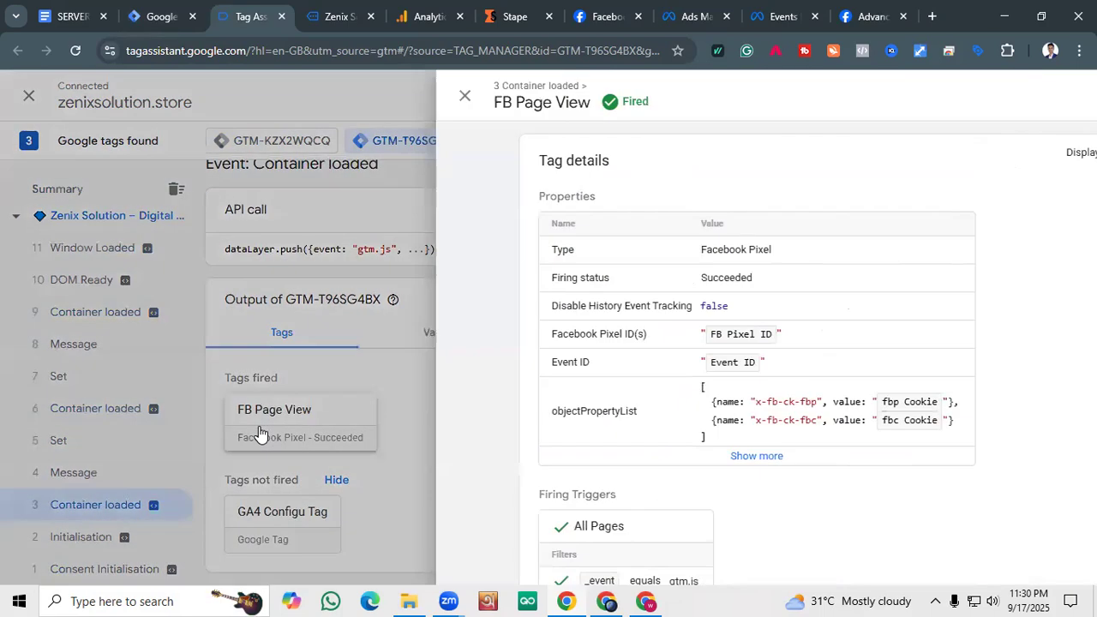
scroll(363, 411, down, 1)
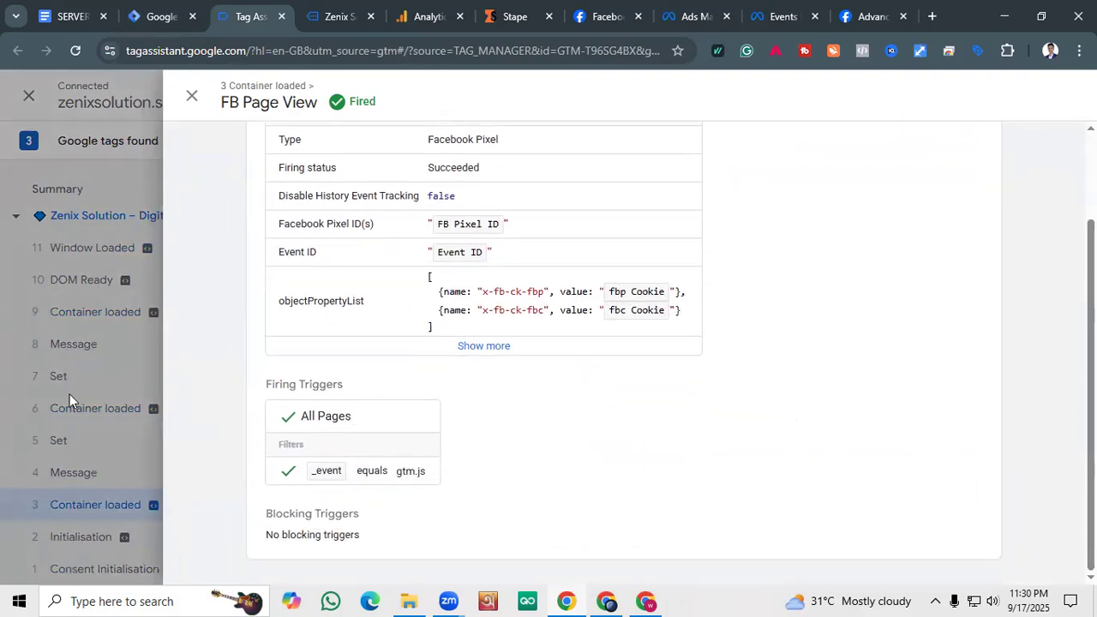
click(11, 399)
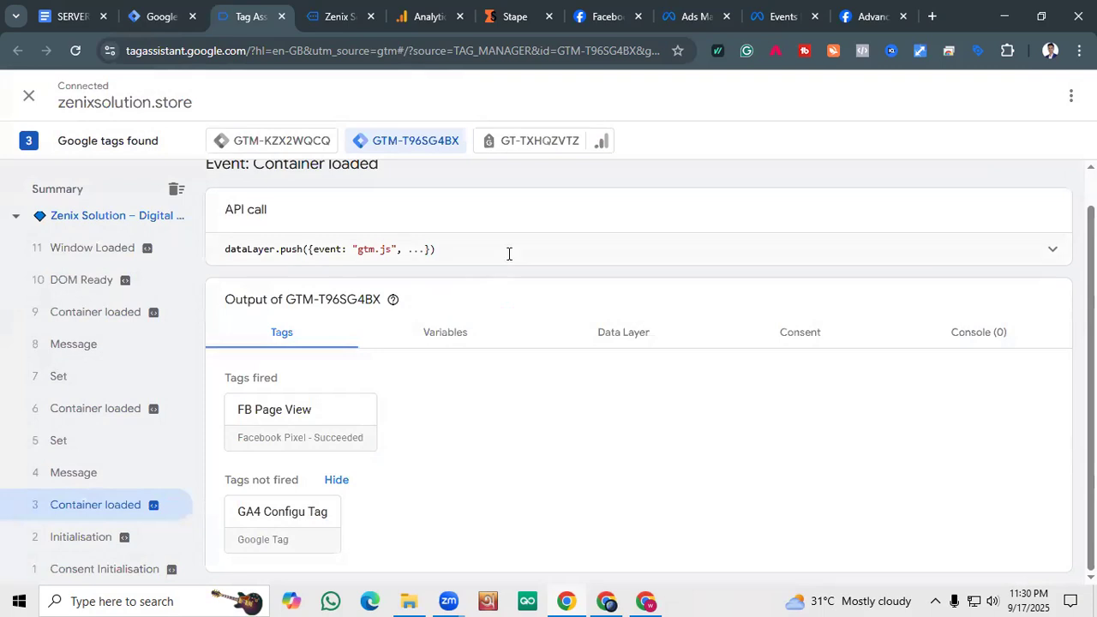
Check the summaries of GT-TXHQZVTZ, GTM-KZX2WQCQ and GTM-T96SG4BX in Tag Assistant, and return to the Tag Manager tag list.
scroll(512, 257, up, 1)
click(504, 144)
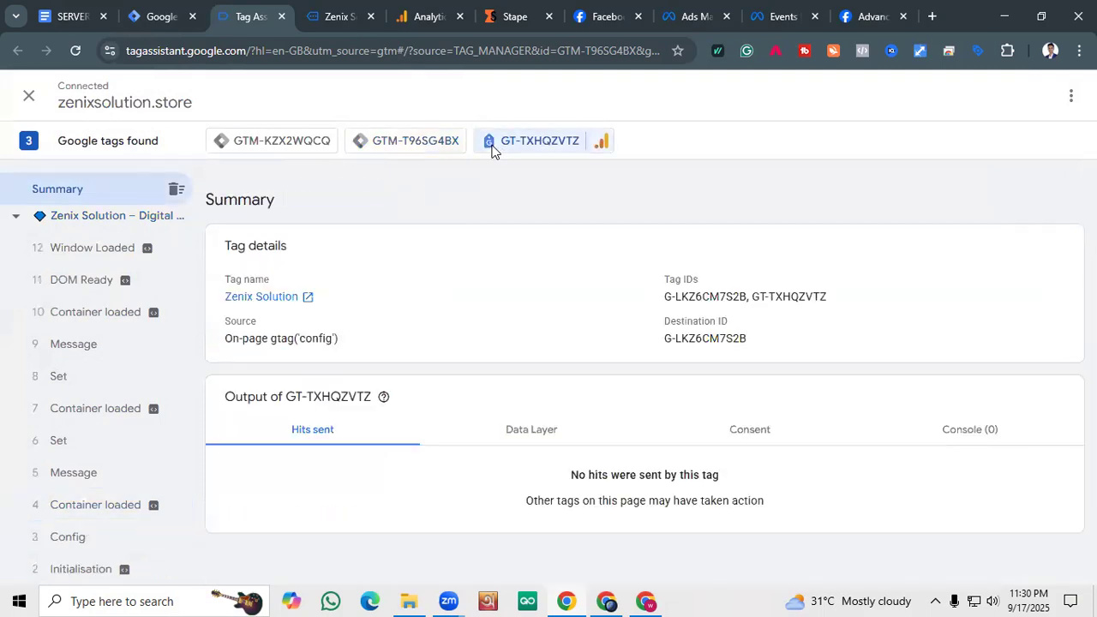
click(286, 144)
click(374, 141)
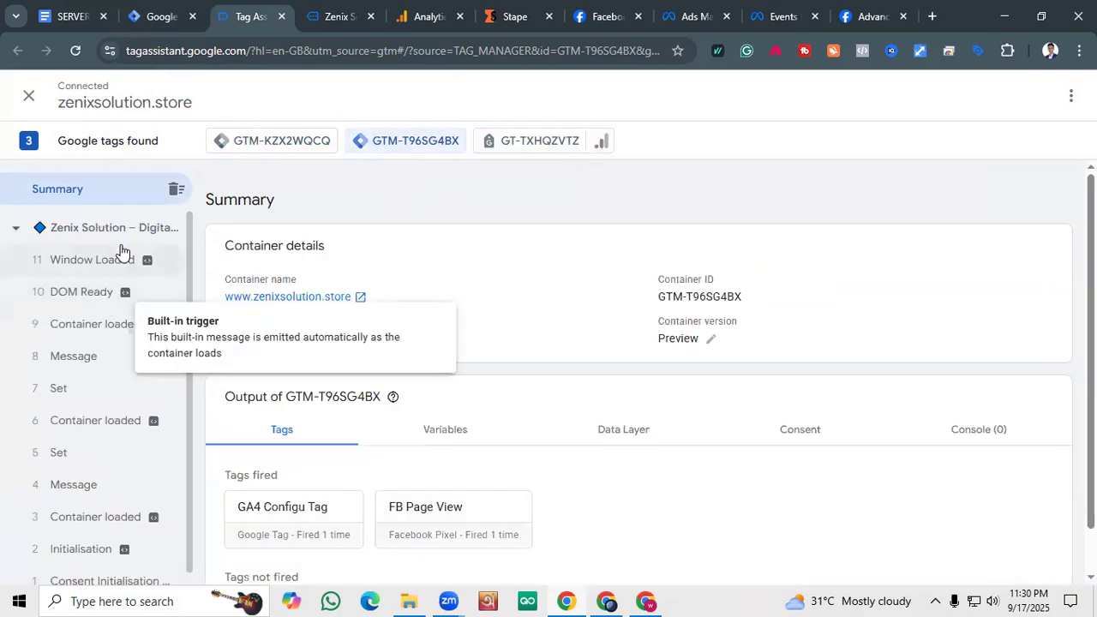
scroll(311, 278, down, 1)
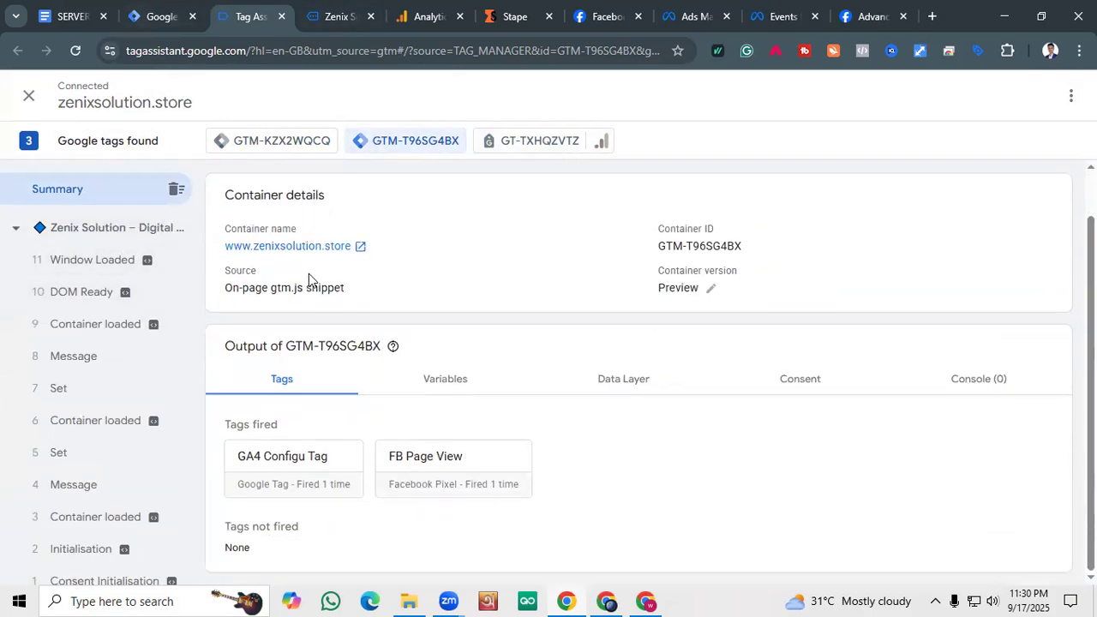
click(172, 13)
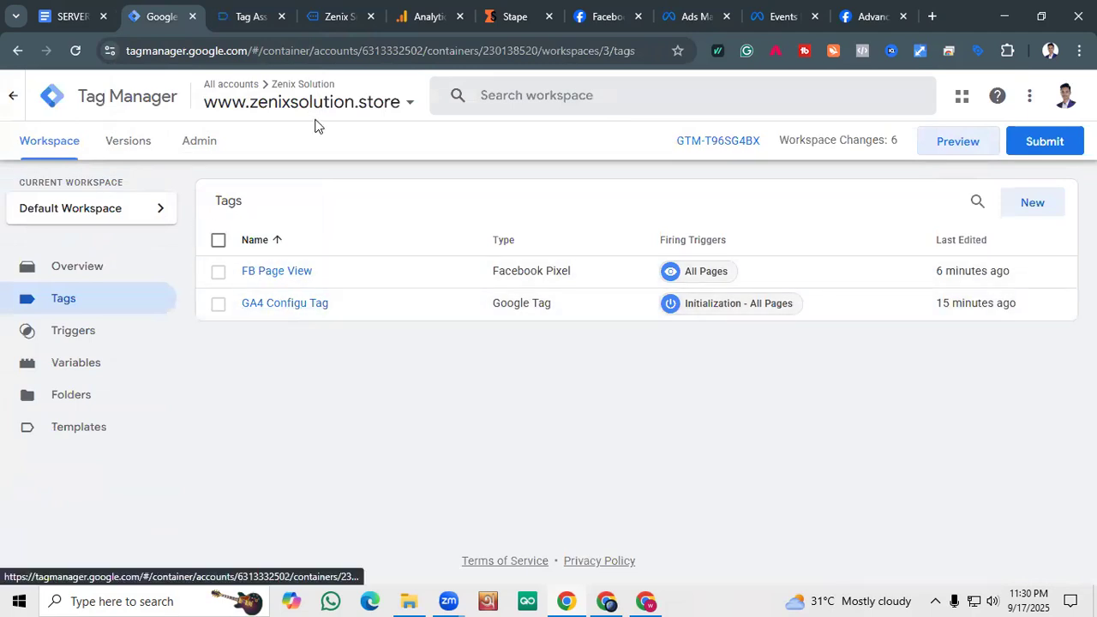
click(965, 152)
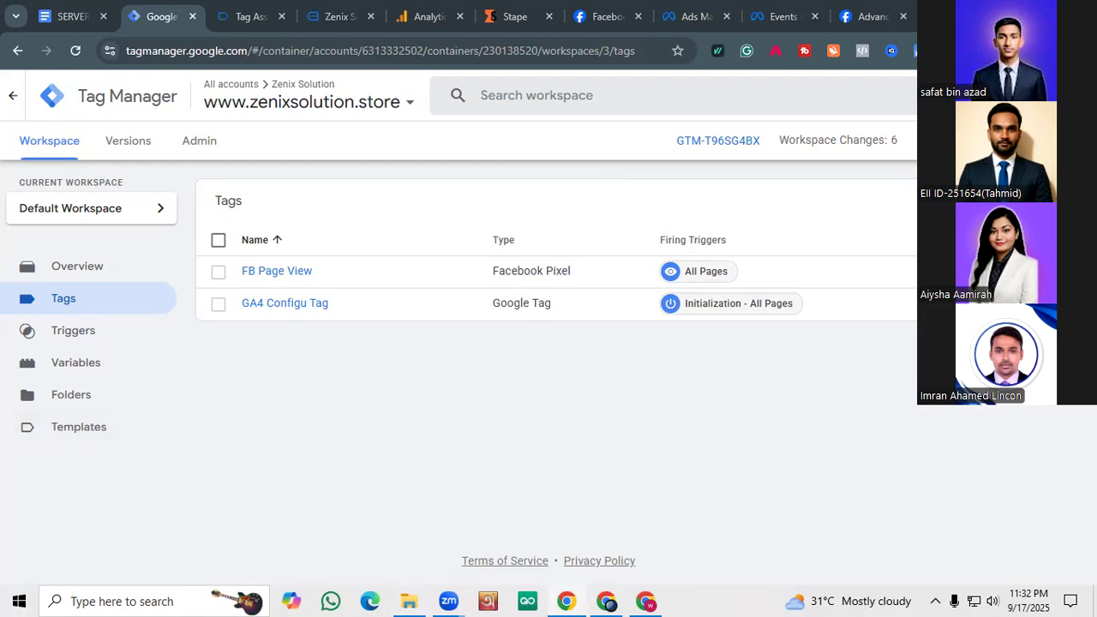
Open a new Incognito window, search Google for "fiverr" and open the Fiverr home page.
click(1080, 51)
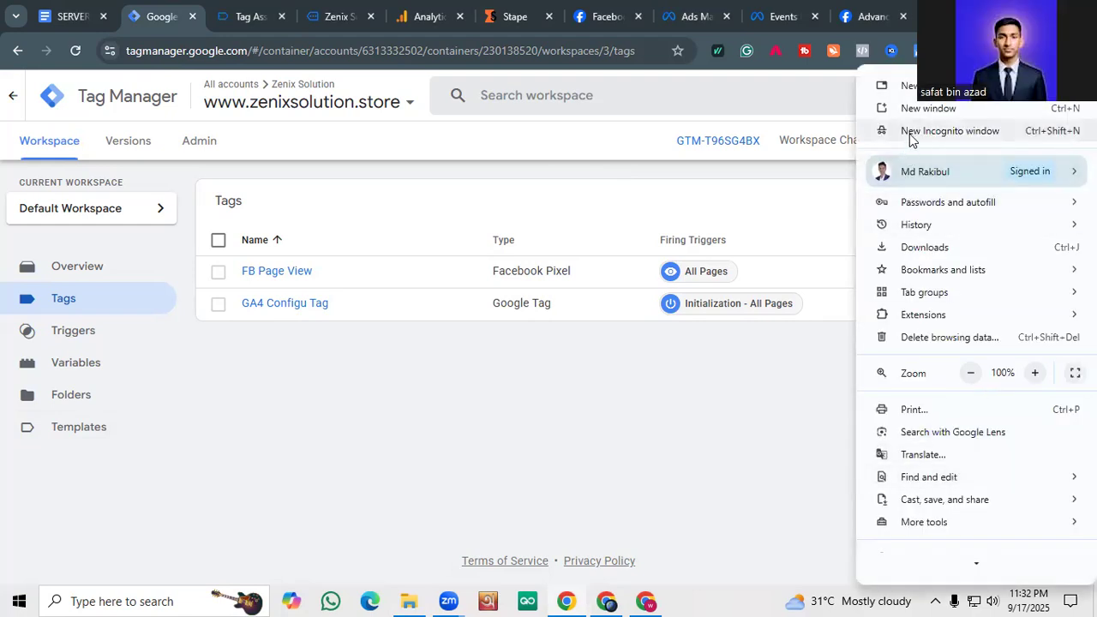
click(910, 134)
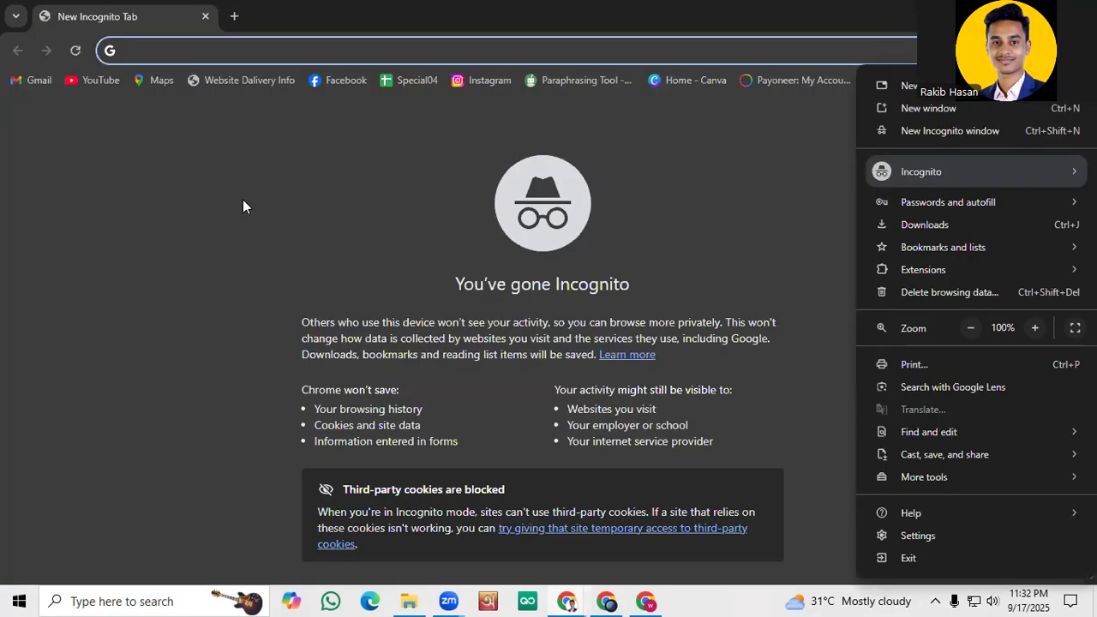
key(Escape)
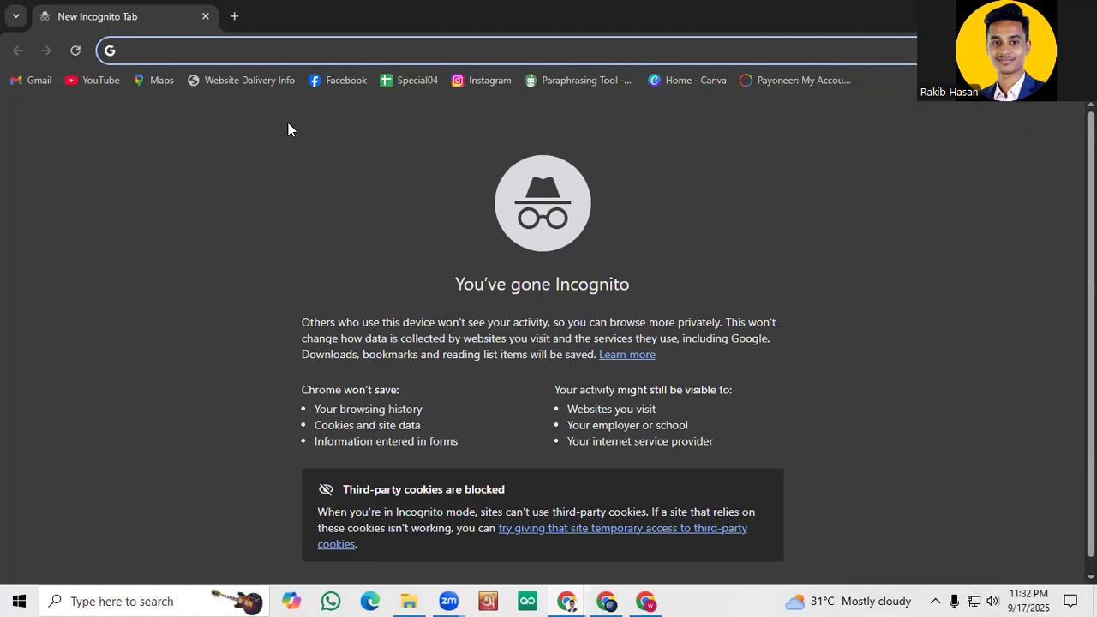
text(fiv)
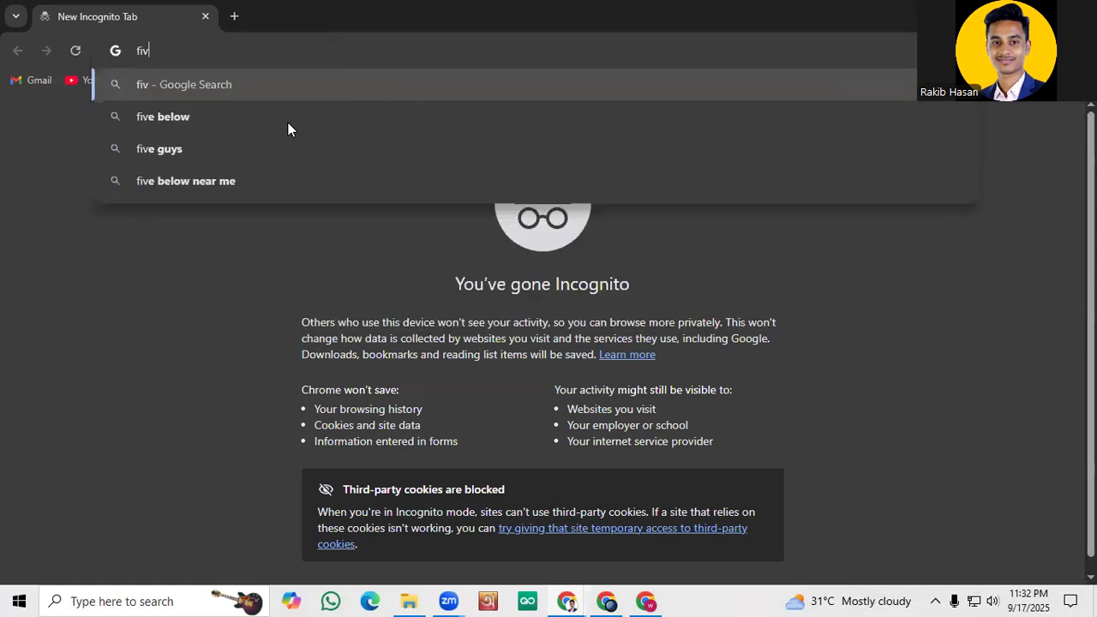
text(err)
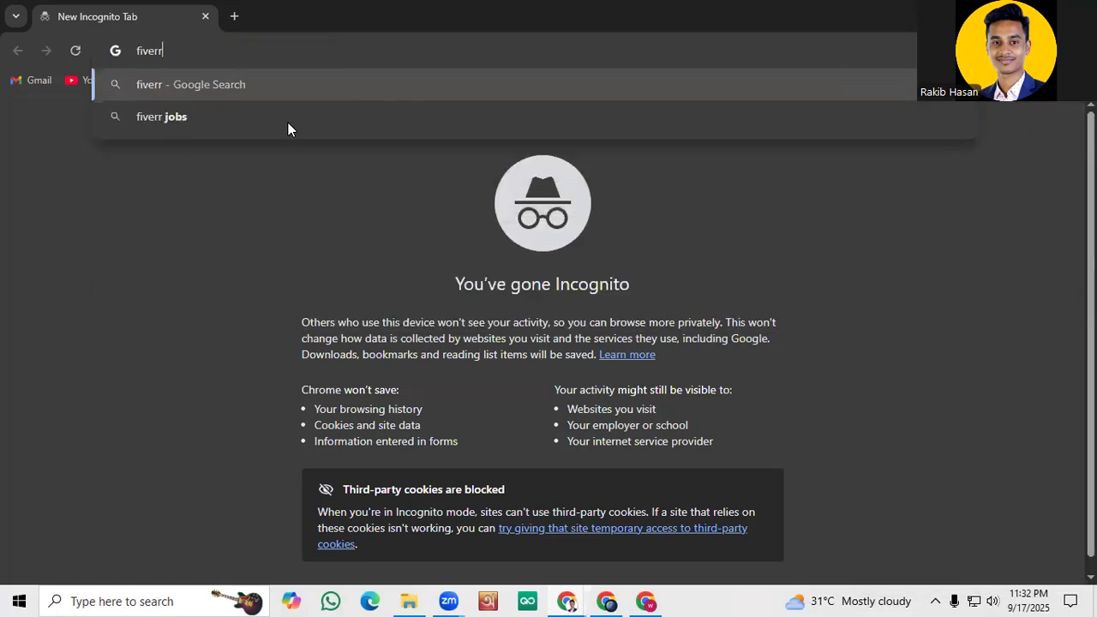
key(Return)
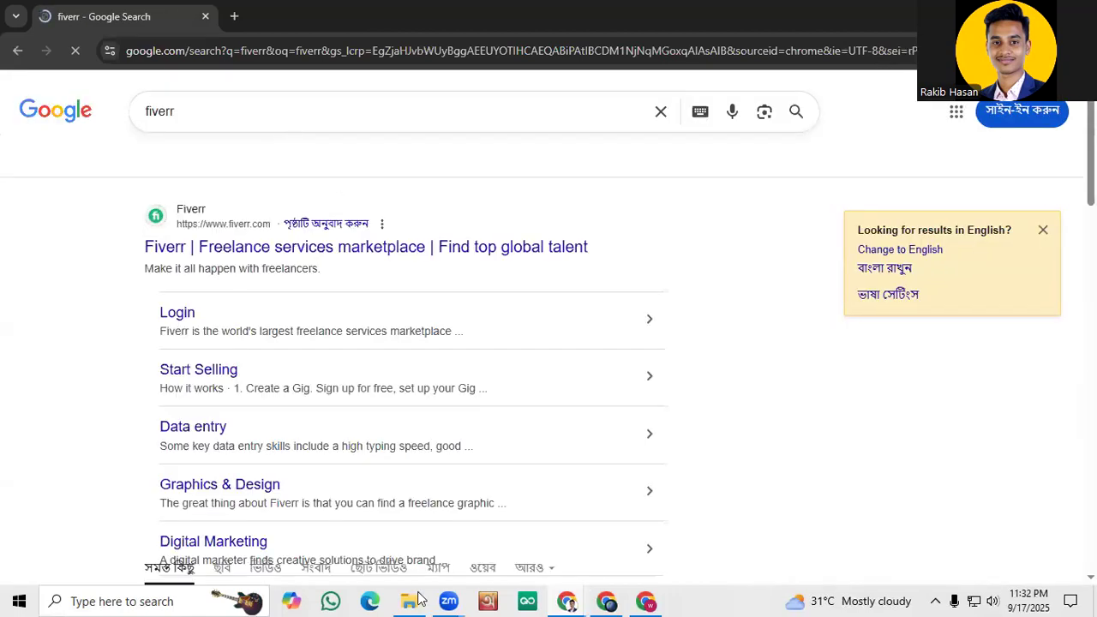
click(205, 255)
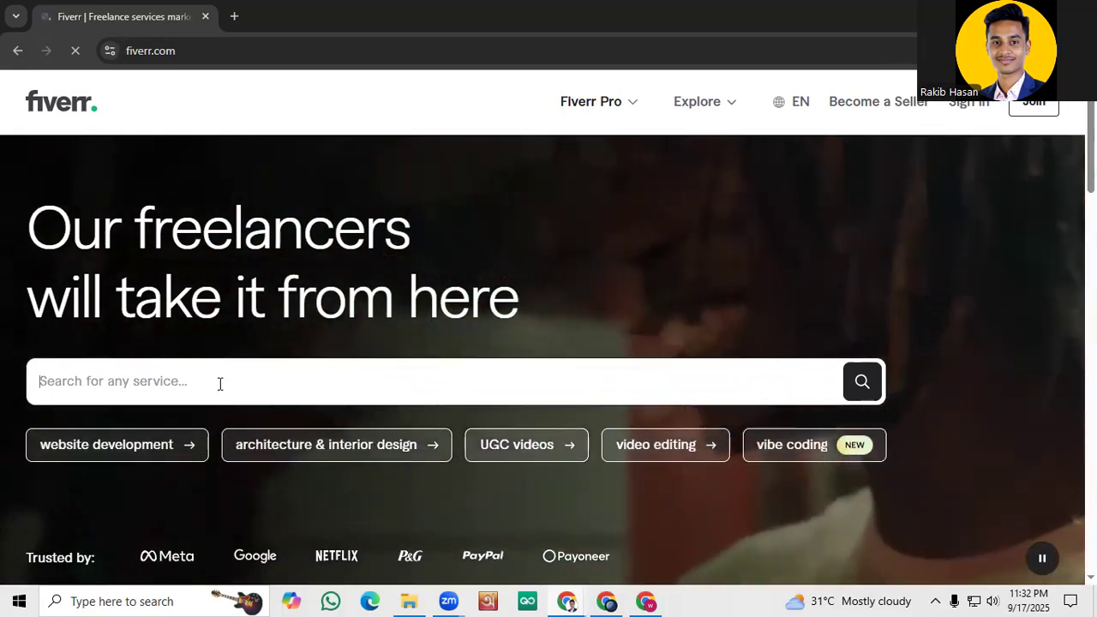
Search Fiverr's services for "facebook pixel setup".
click(220, 384)
text(C)
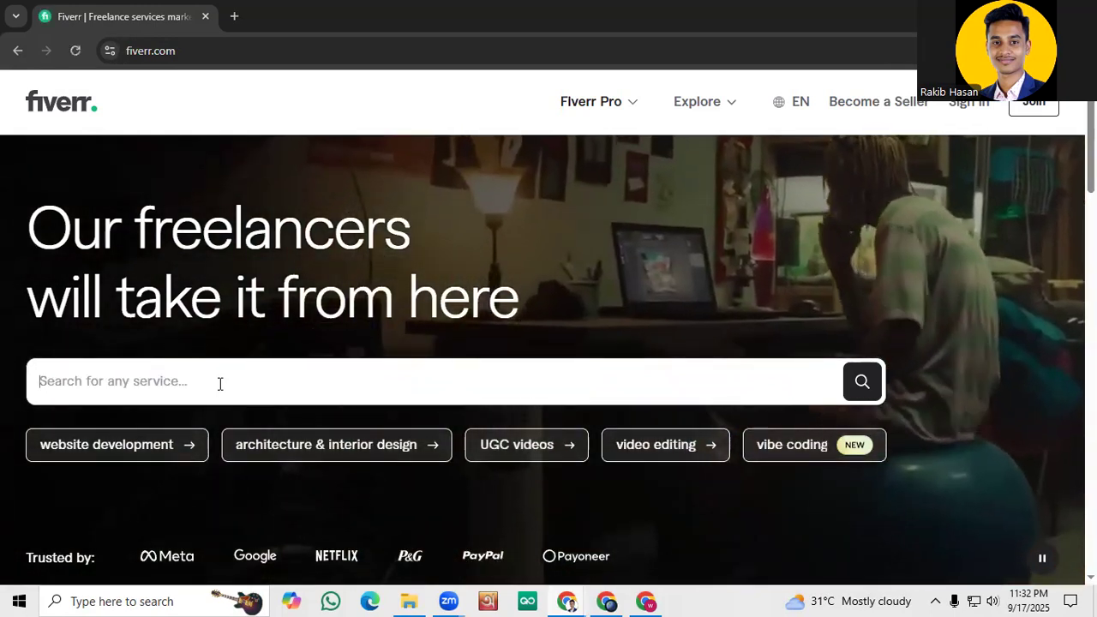
text(Pixel se)
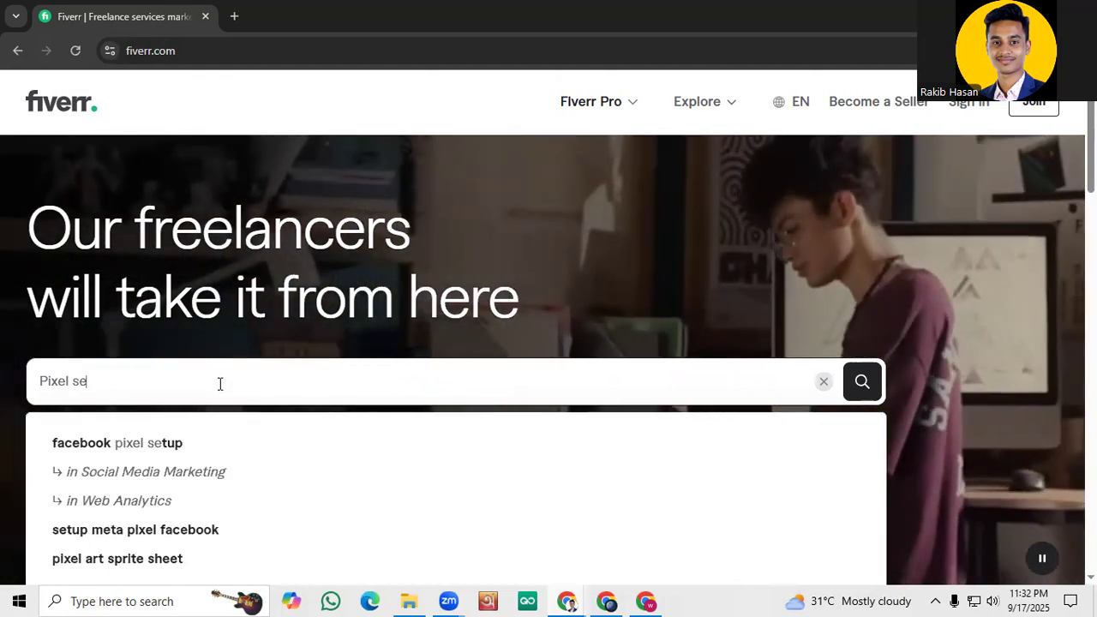
click(212, 441)
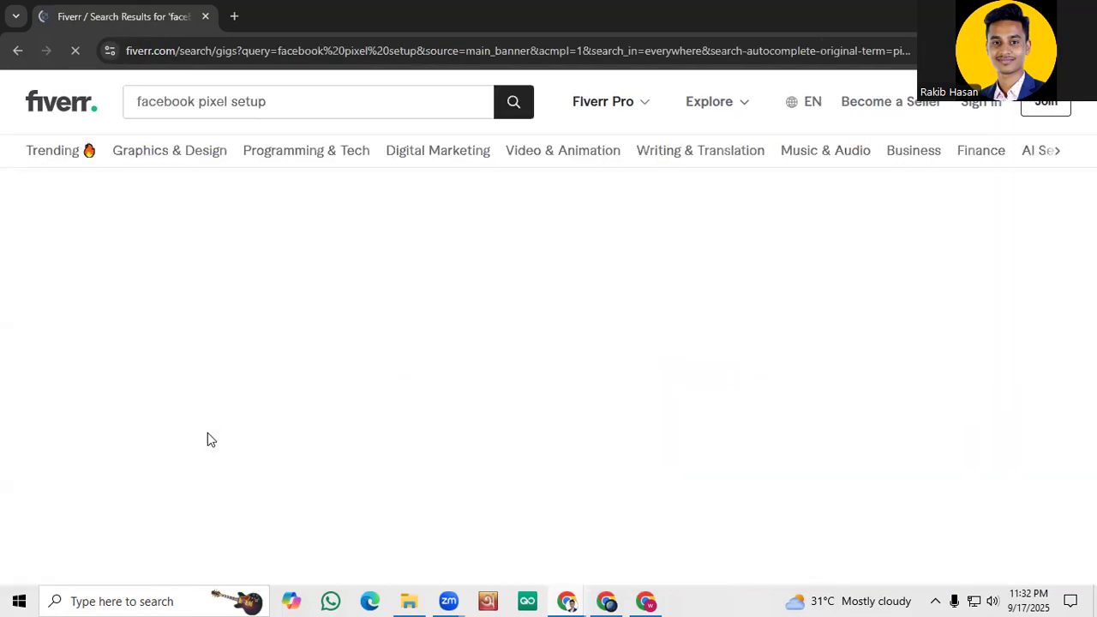
Look through the facebook pixel setup gigs for services and prices, dismissing the hourly rates filter tip.
scroll(46, 389, down, 3)
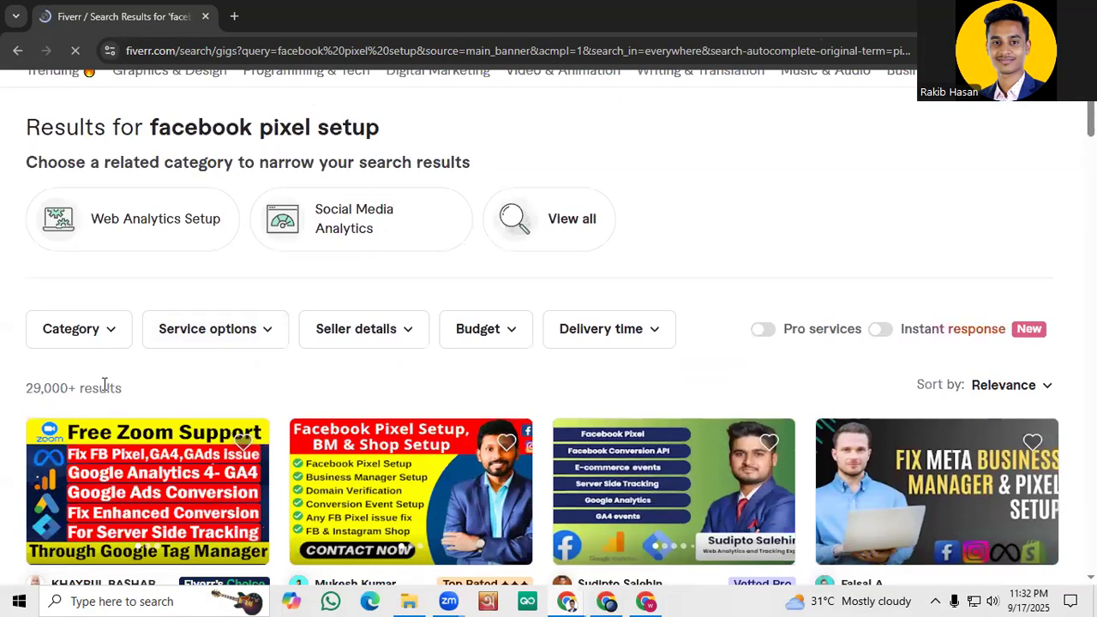
scroll(90, 401, down, 1)
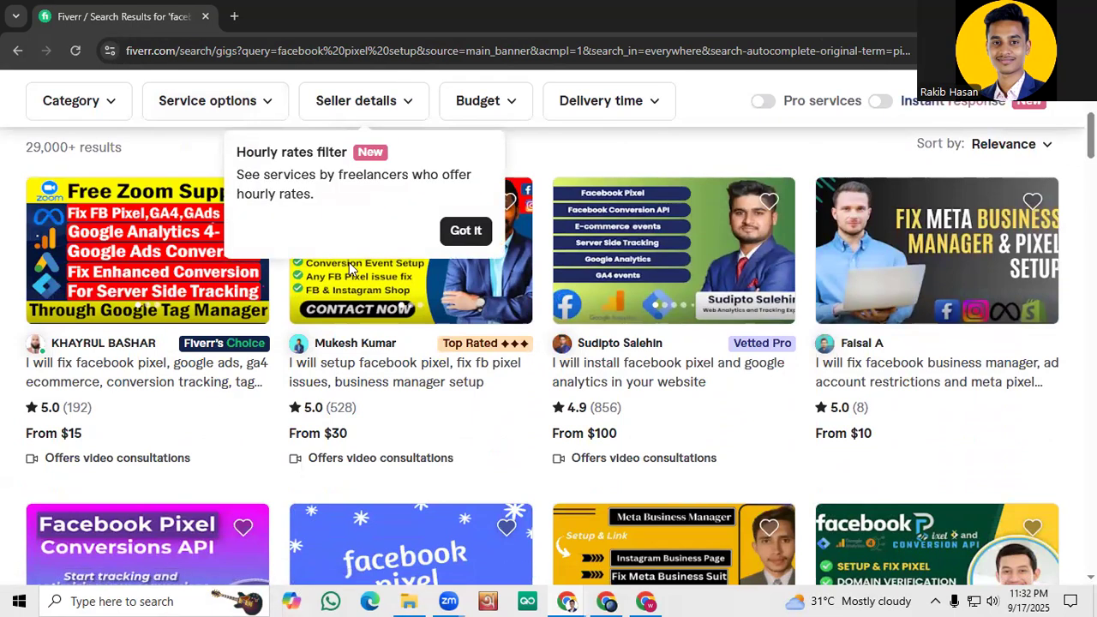
click(469, 235)
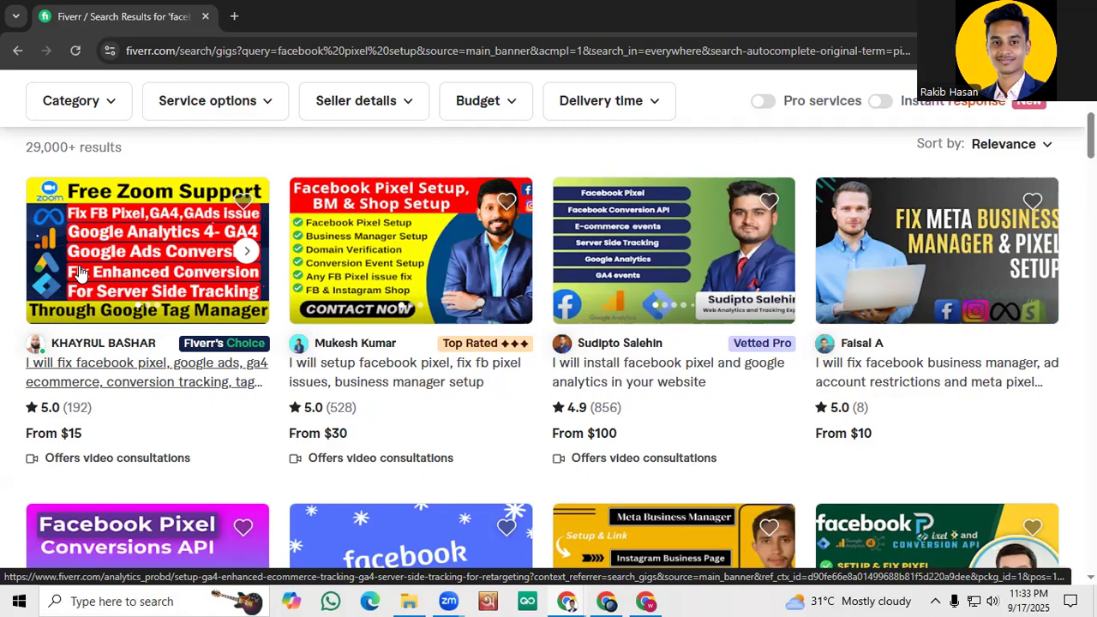
scroll(424, 394, up, 2)
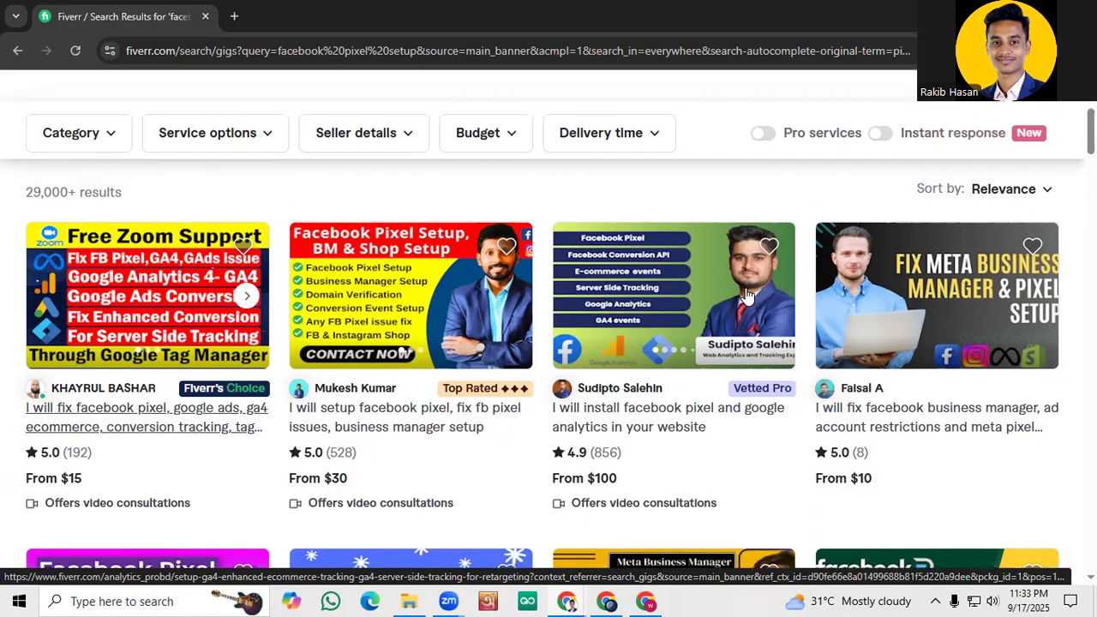
scroll(424, 396, down, 2)
scroll(109, 425, down, 5)
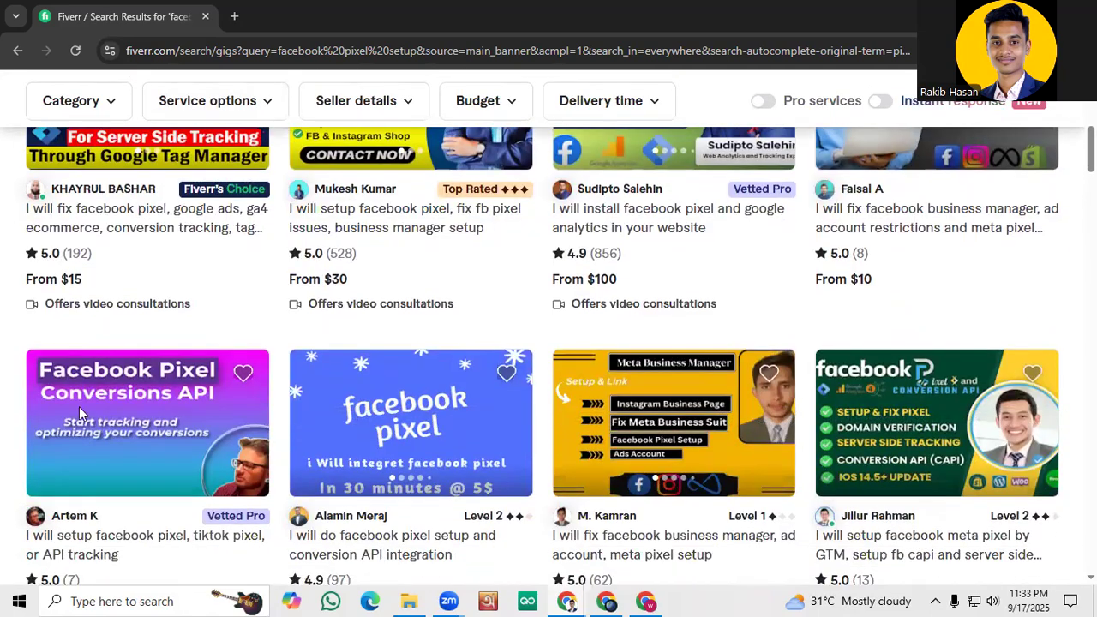
scroll(110, 426, down, 8)
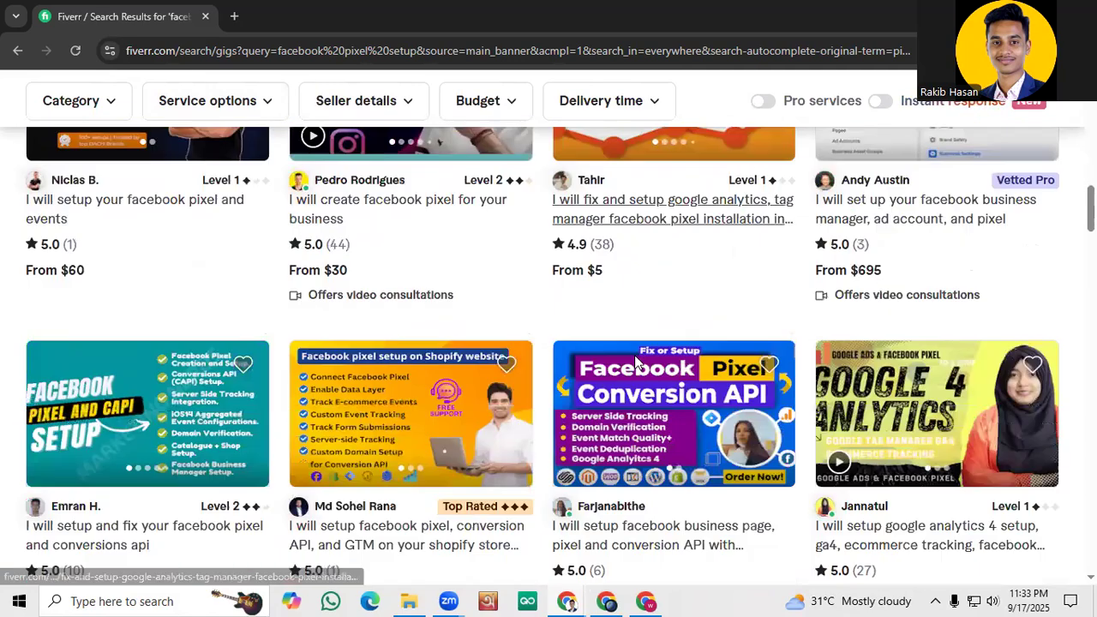
scroll(330, 355, up, 15)
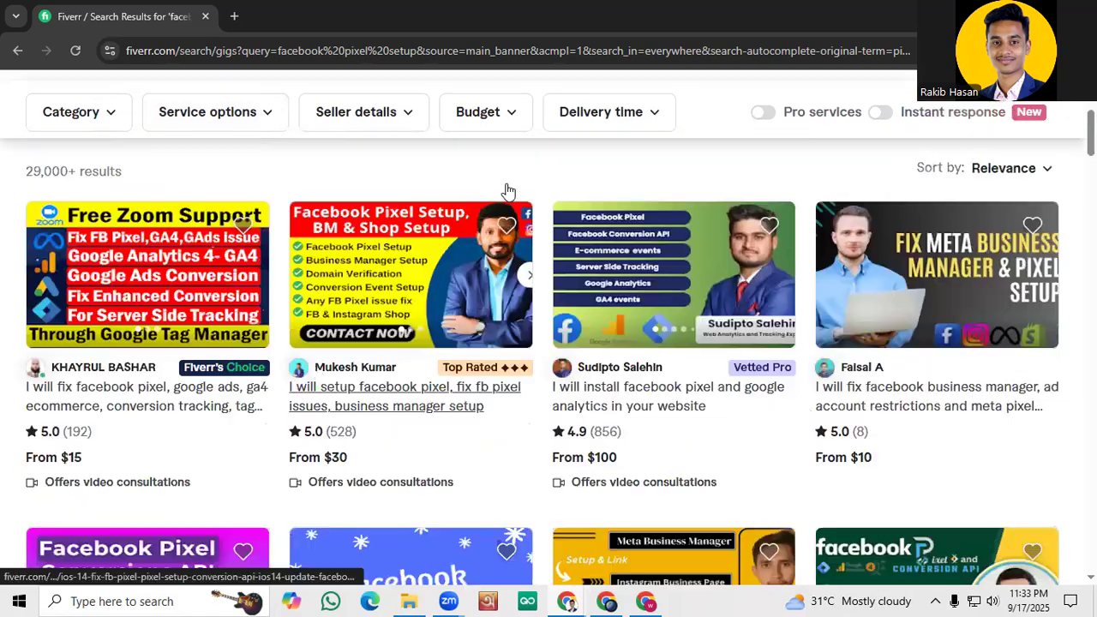
Narrow the facebook pixel setup search to Web Analytics and look through the gigs for services and prices.
click(276, 115)
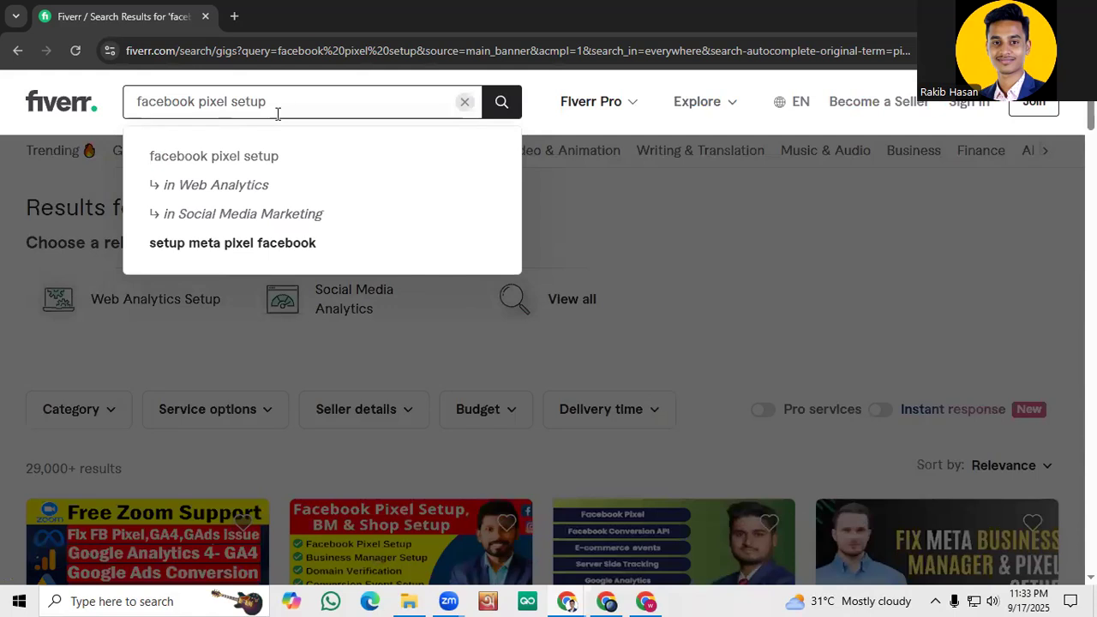
click(240, 183)
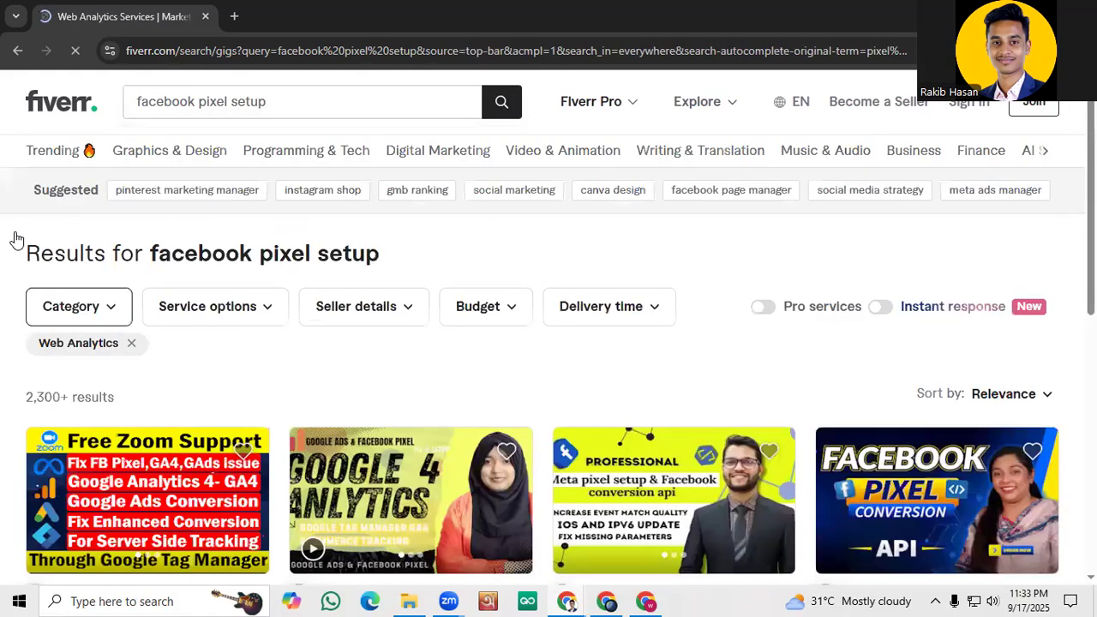
scroll(60, 382, down, 1)
scroll(135, 254, up, 1)
scroll(68, 337, down, 1)
scroll(66, 331, down, 2)
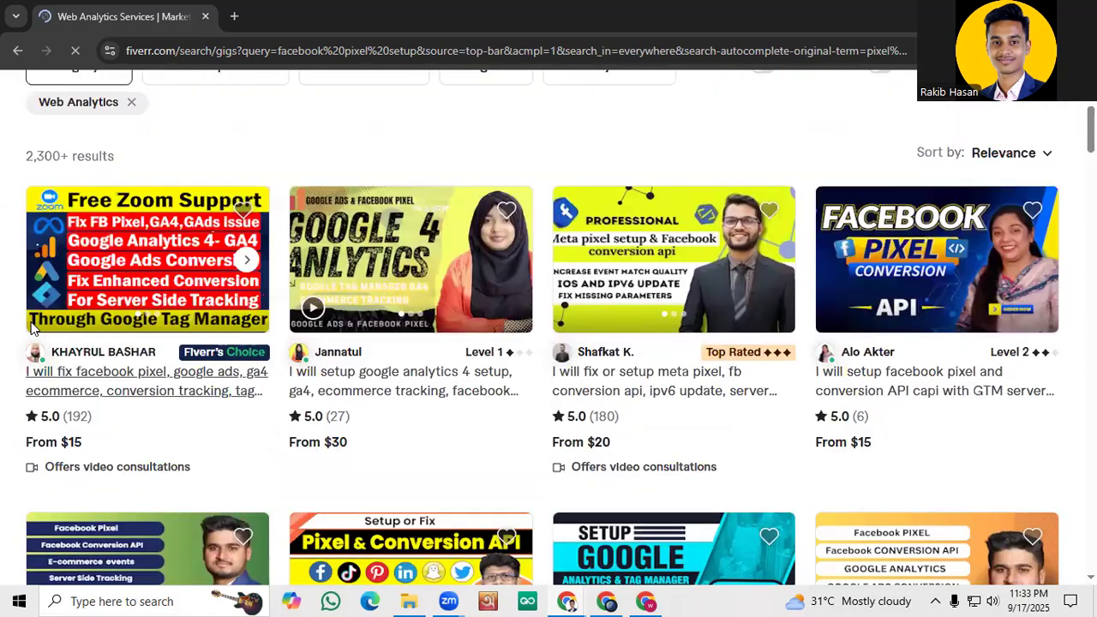
scroll(30, 328, down, 3)
scroll(31, 329, down, 2)
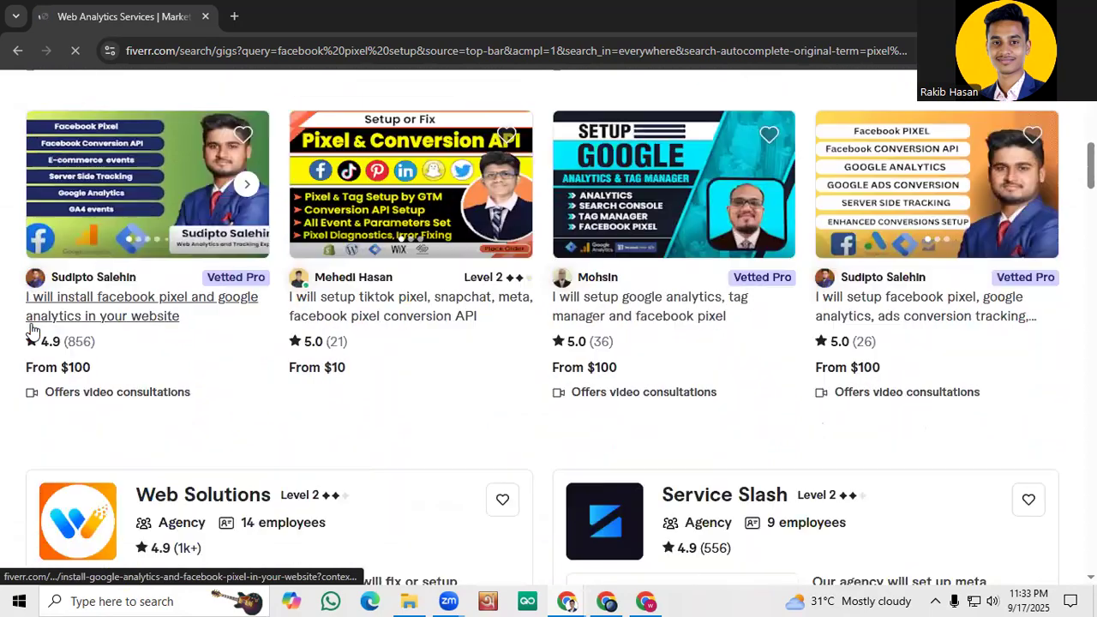
scroll(31, 330, up, 1)
scroll(31, 328, up, 7)
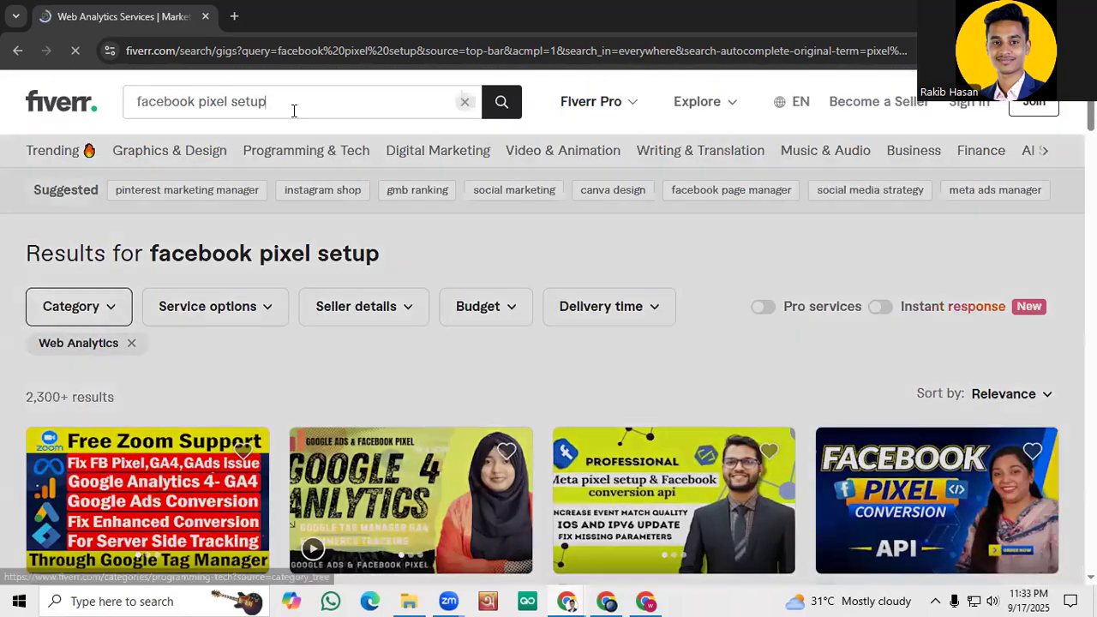
Search Fiverr's services for "Facebook Api" and dismiss the account creation prompt.
click(293, 111)
click(464, 101)
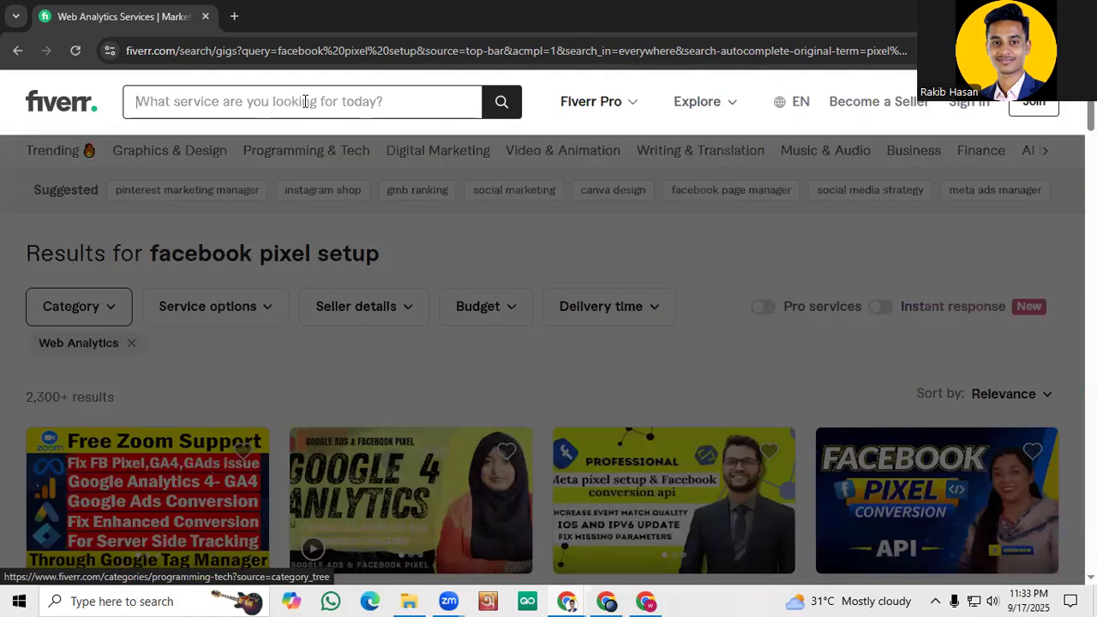
text(Facebook )
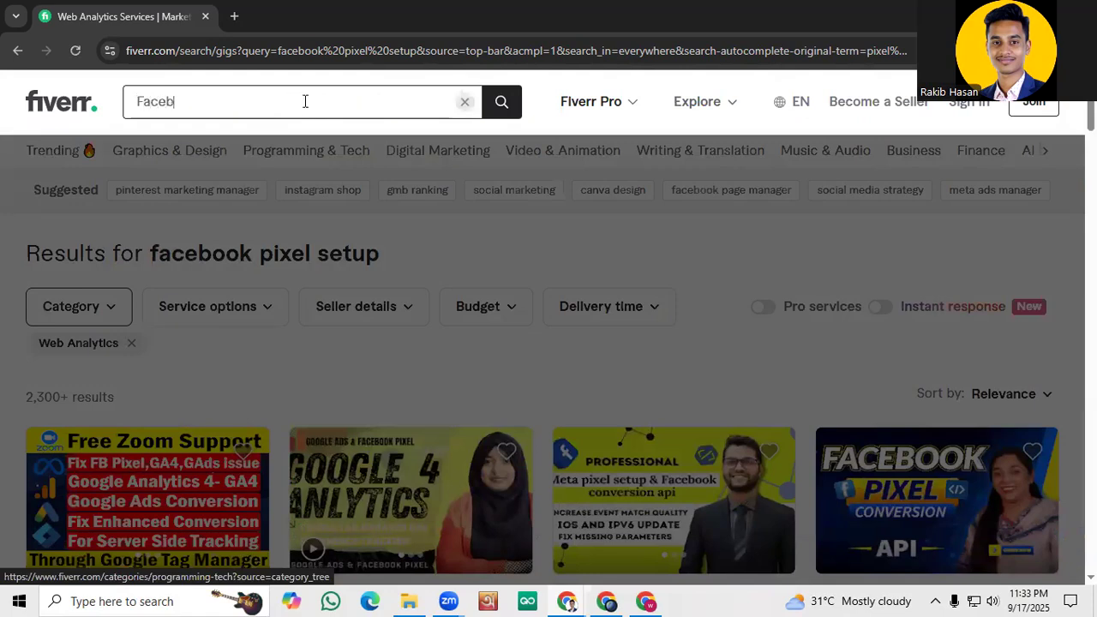
text(Api)
key(Return)
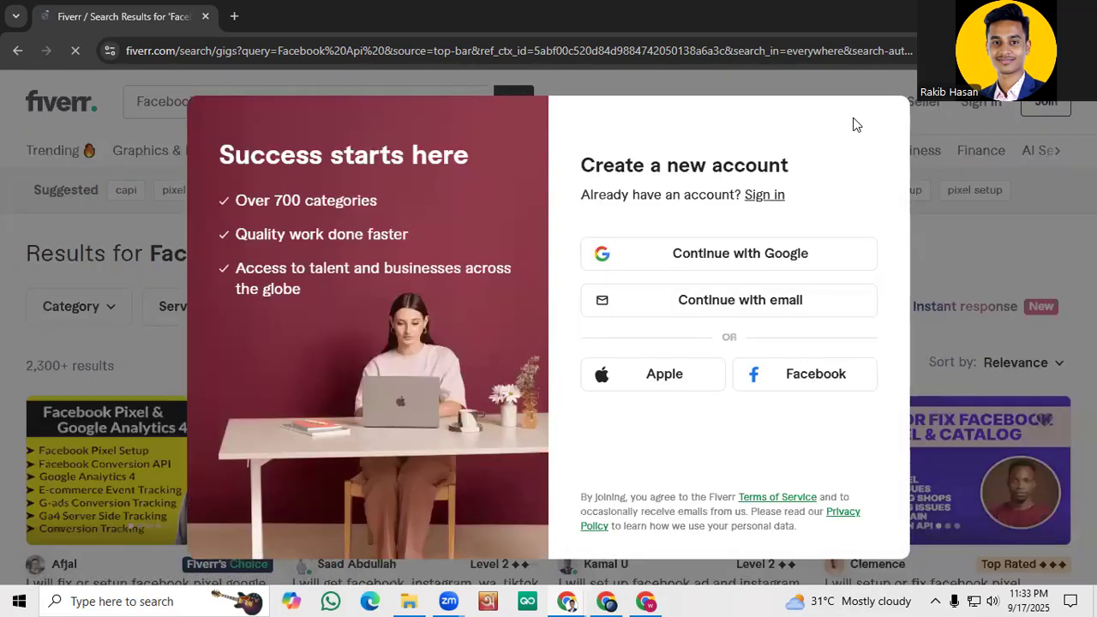
click(848, 121)
Look through the Facebook Api gigs for conversion API and server-side tracking services and their prices.
scroll(420, 321, down, 12)
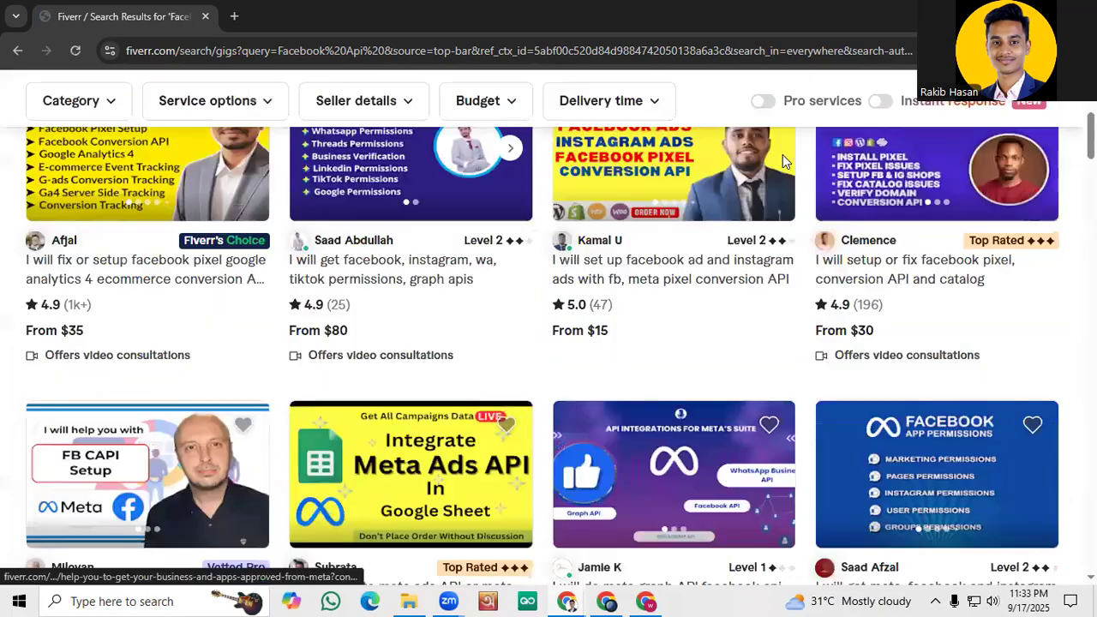
scroll(144, 347, down, 15)
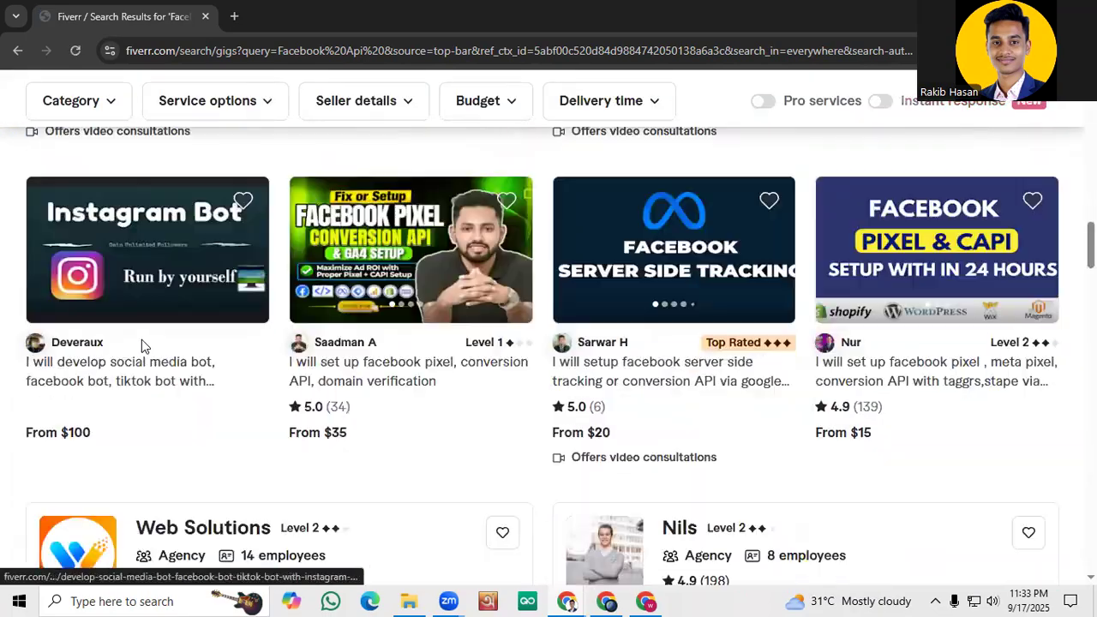
scroll(144, 346, down, 6)
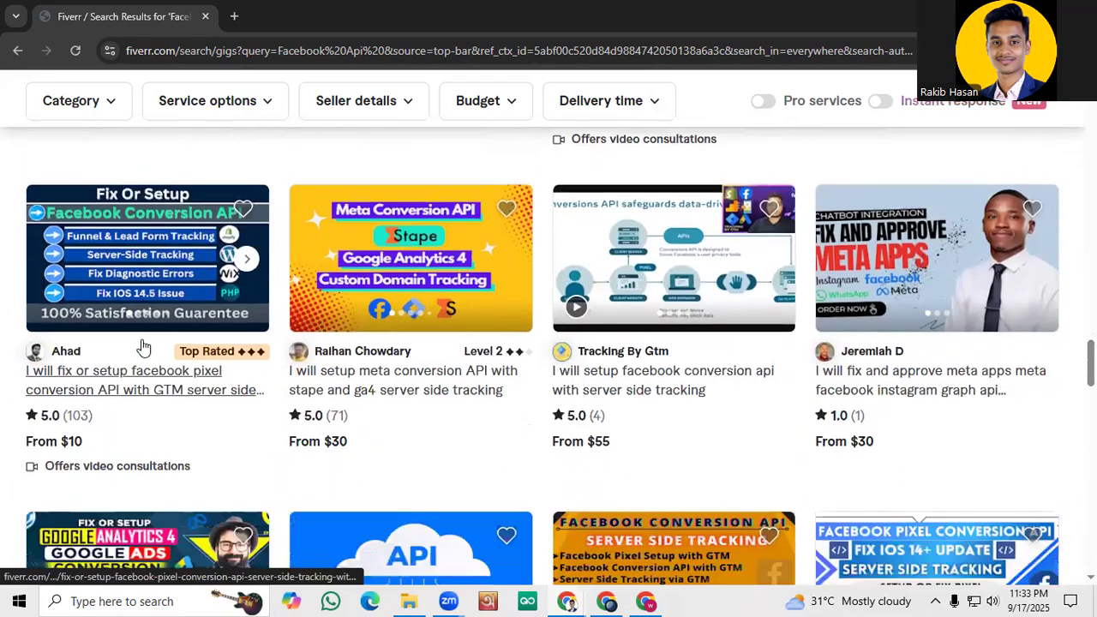
scroll(144, 347, down, 1)
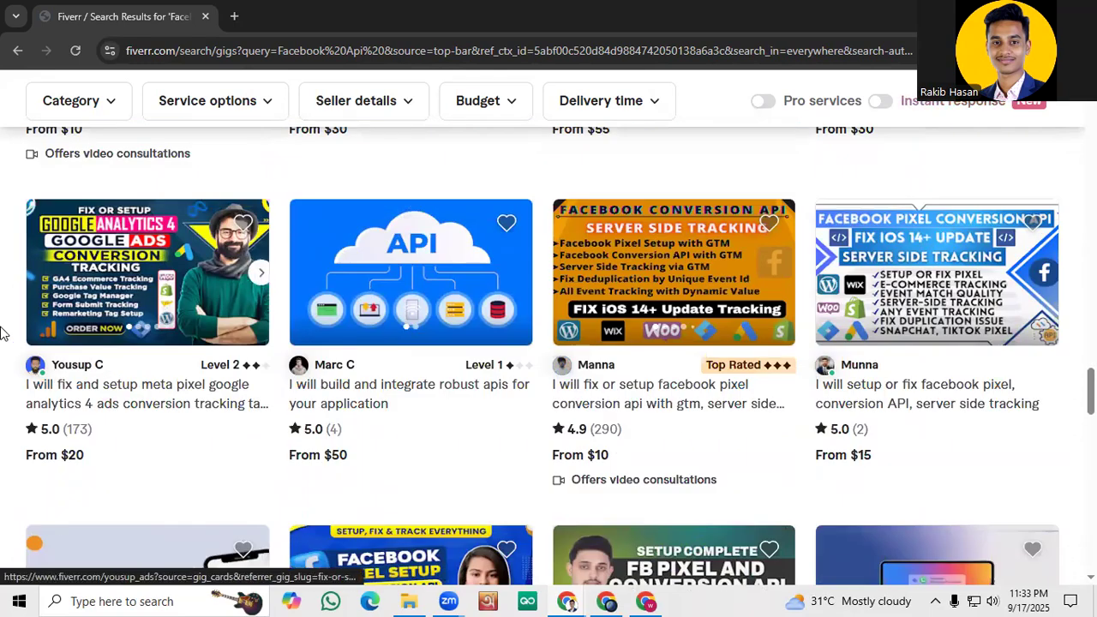
scroll(746, 304, up, 2)
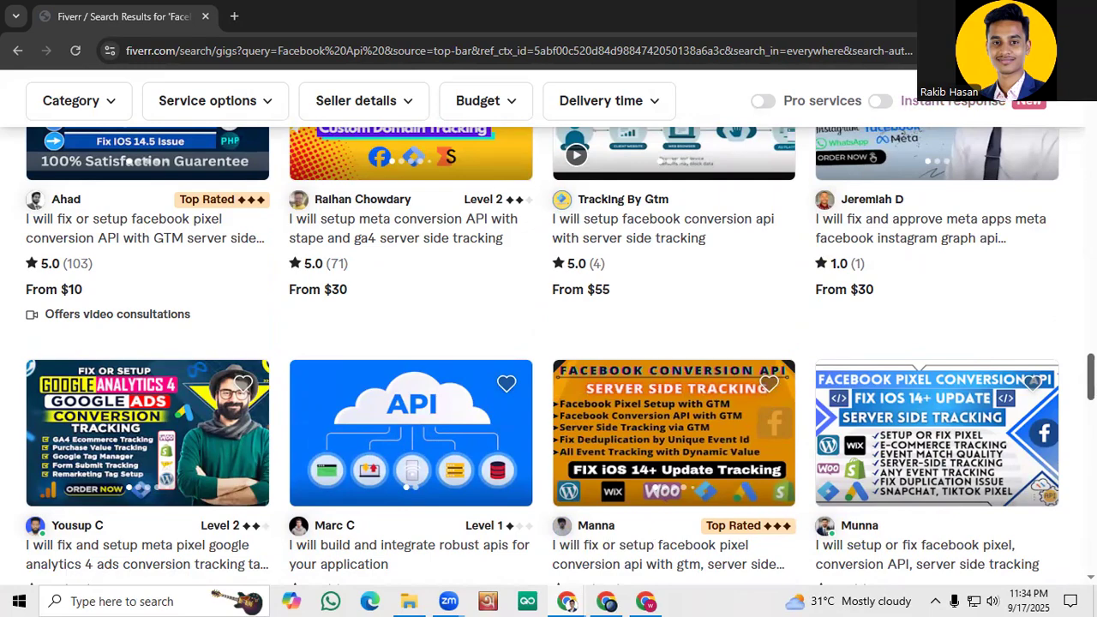
scroll(652, 261, down, 4)
scroll(611, 417, up, 3)
scroll(611, 418, up, 15)
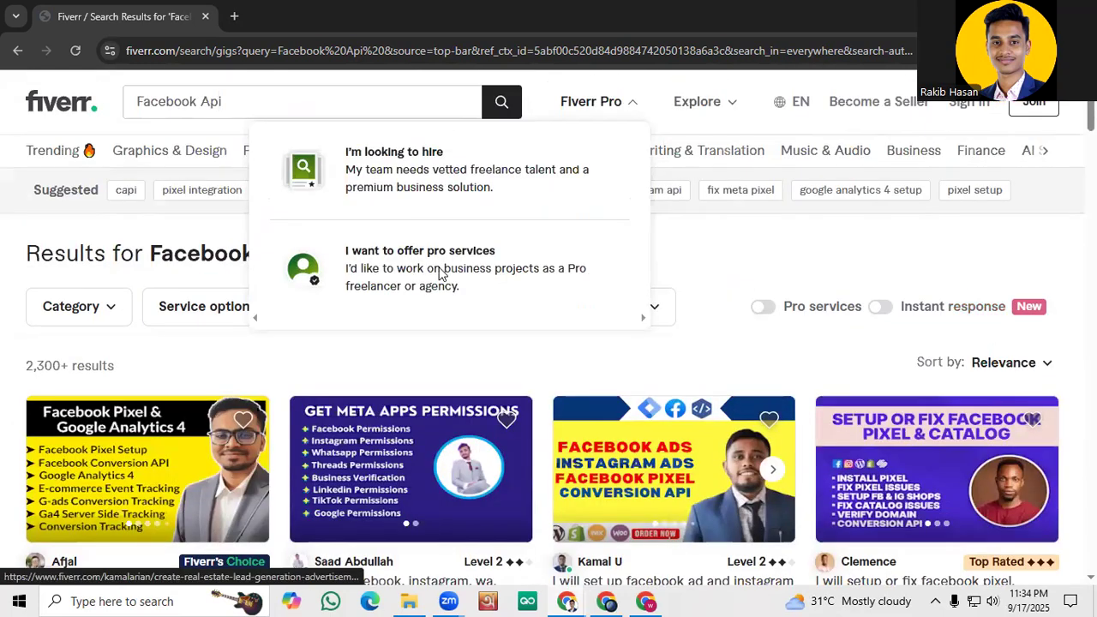
scroll(343, 365, down, 2)
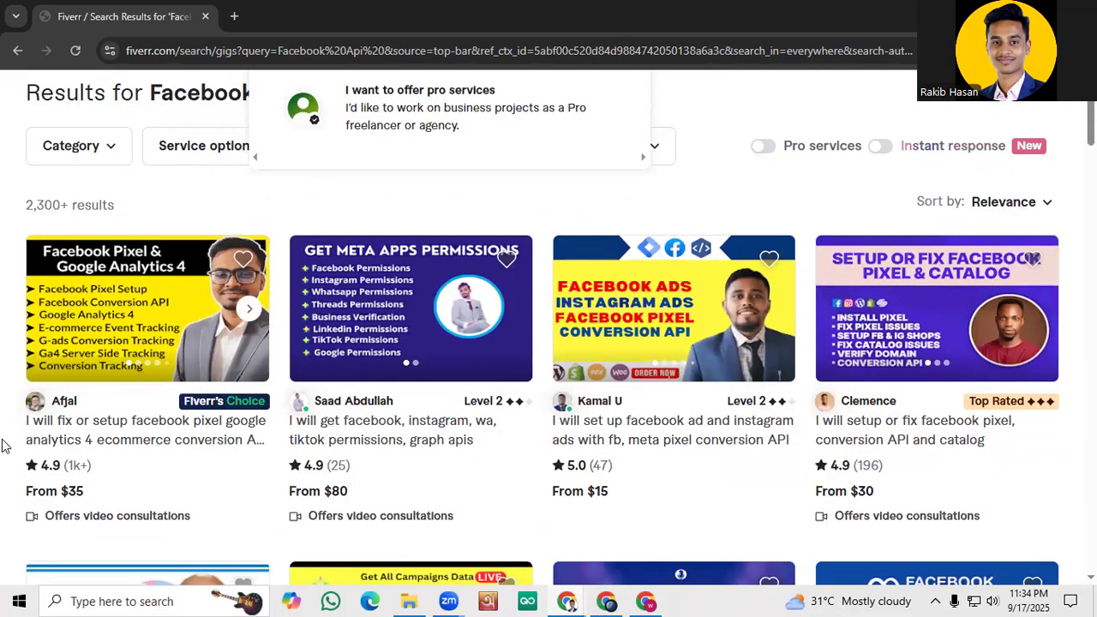
scroll(13, 446, up, 2)
scroll(13, 446, down, 2)
scroll(34, 428, up, 2)
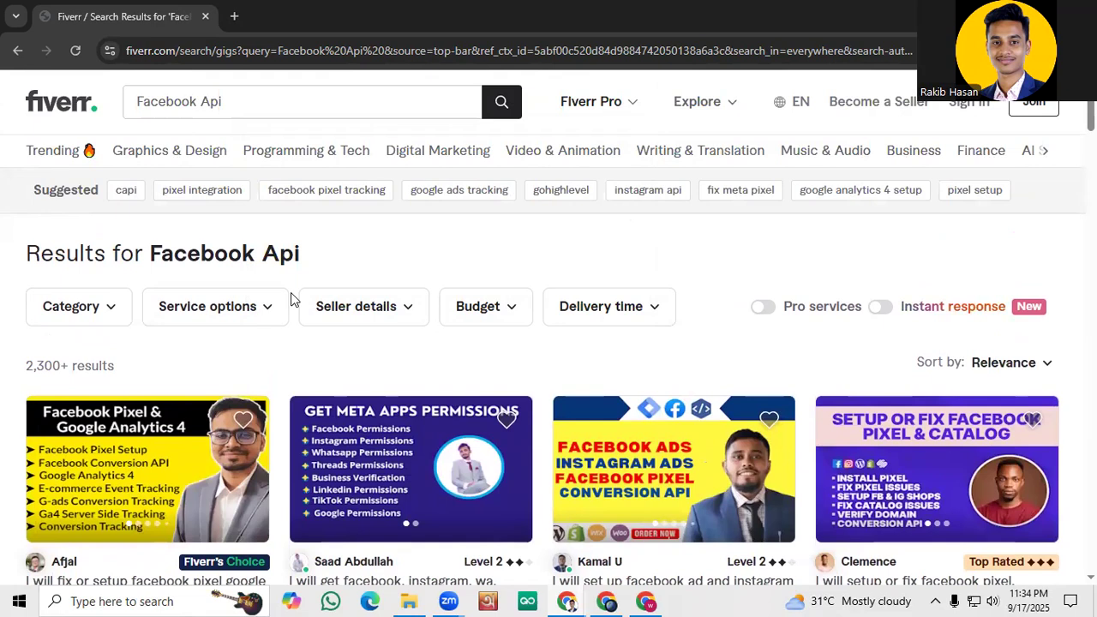
Open a blank Incognito tab beside the Fiverr results, and switch back to the browser window with the Tag Manager tag list.
click(234, 16)
click(157, 10)
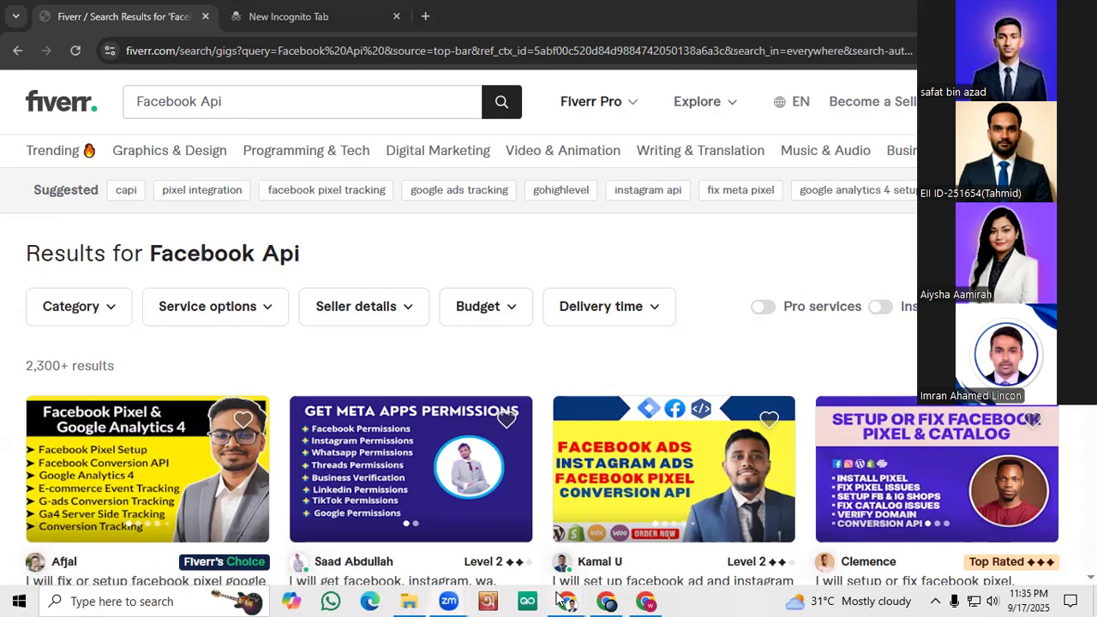
mouse_move(566, 600)
click(516, 549)
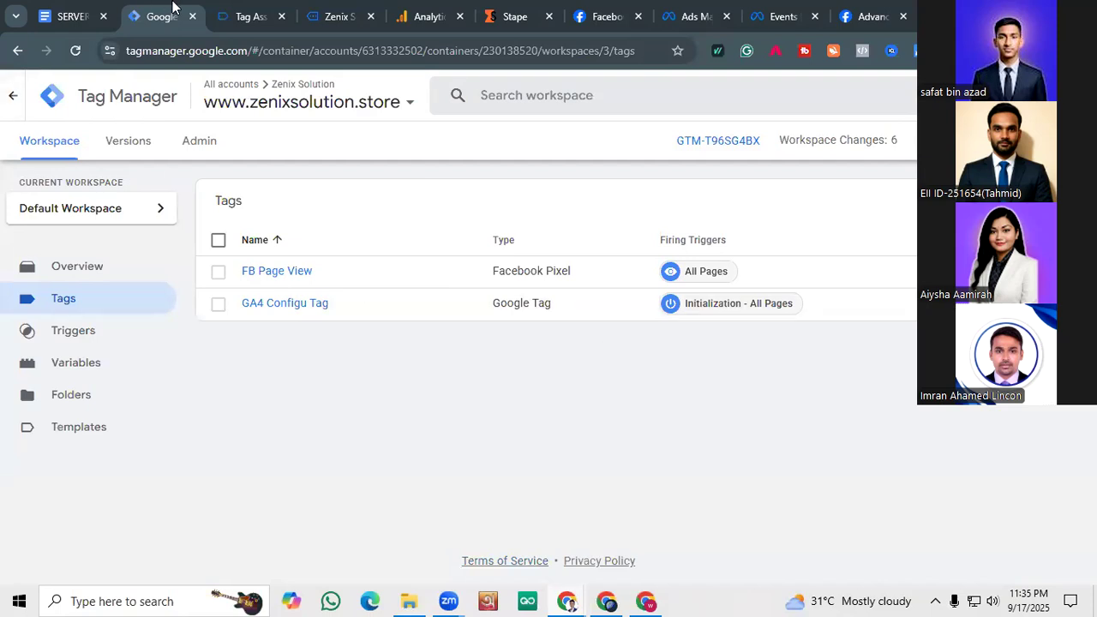